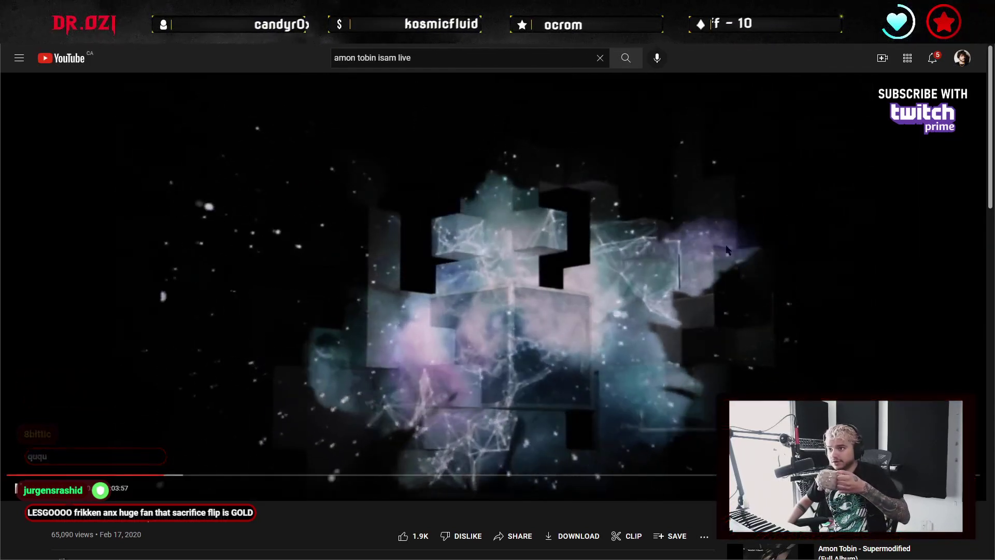
Pause the playing video and switch to Ableton Live, selecting the Bass group track
key(space)
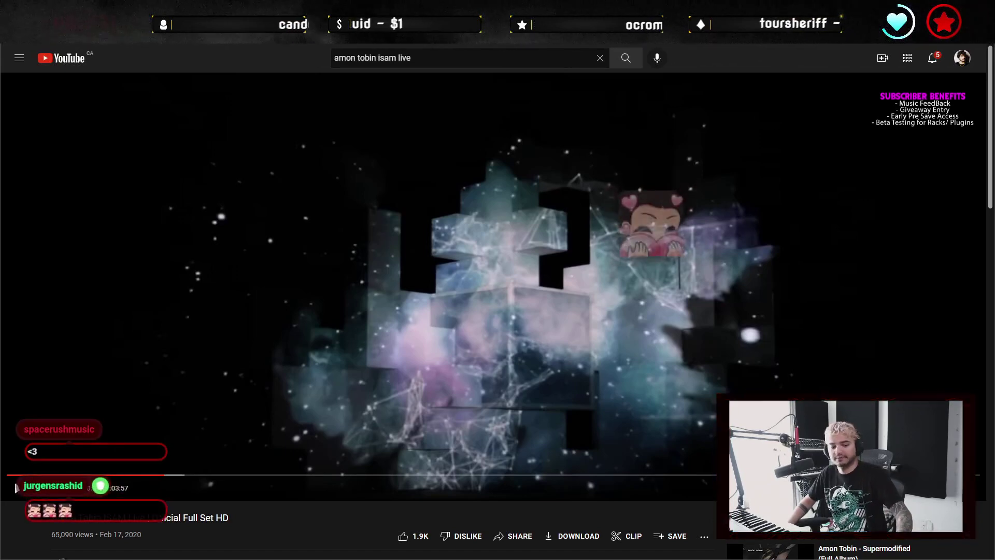
key(alt+Tab)
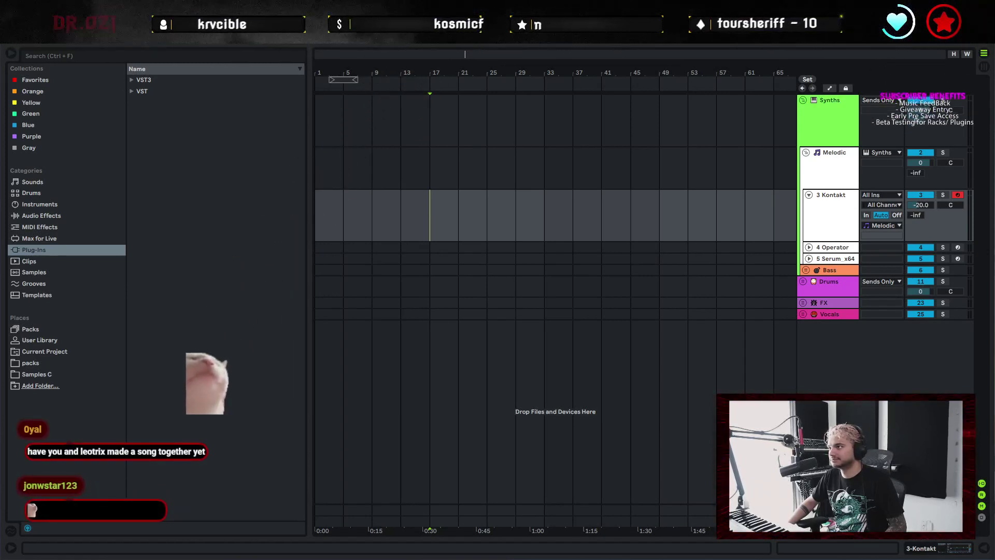
click(443, 223)
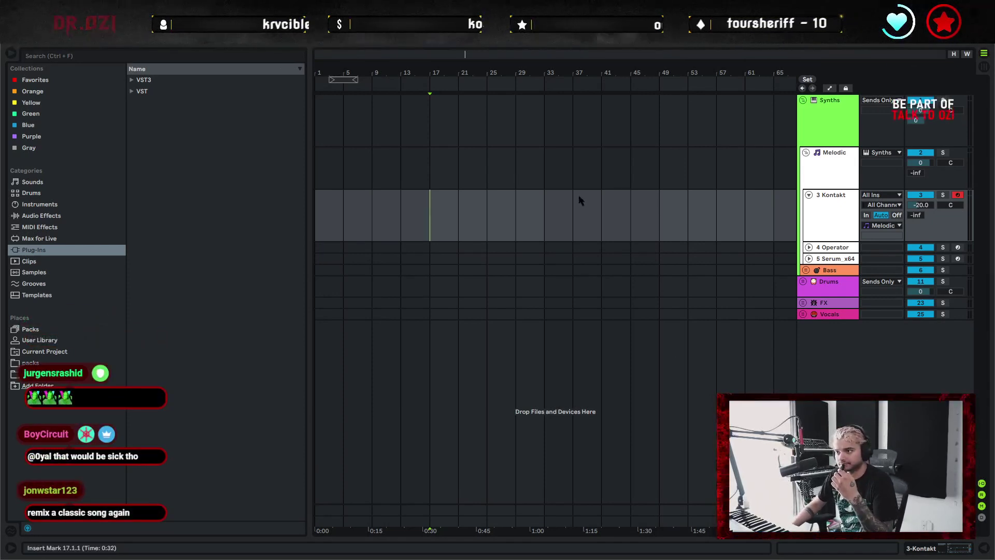
click(805, 272)
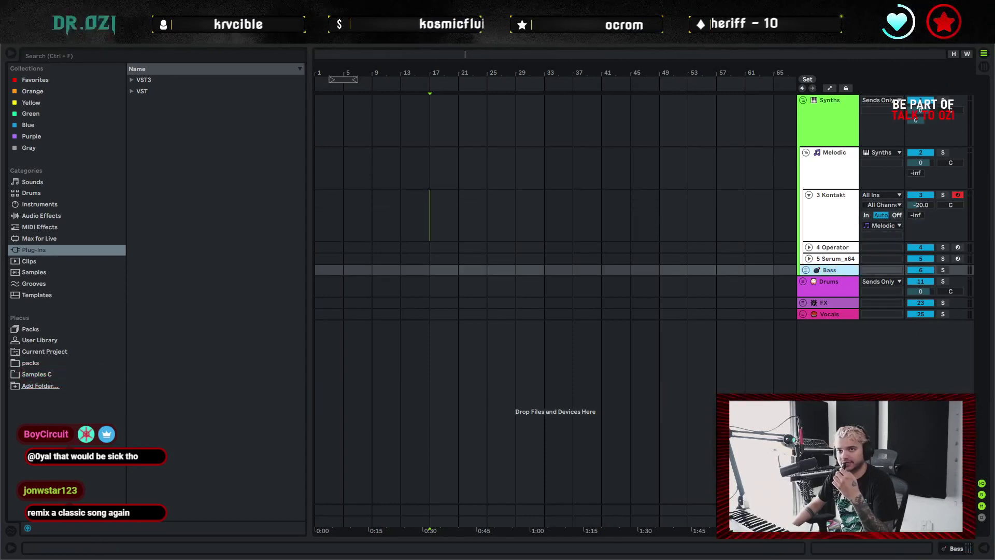
Open the most recent Live Set without saving changes to the untitled set
click(31, 45)
mouse_move(100, 55)
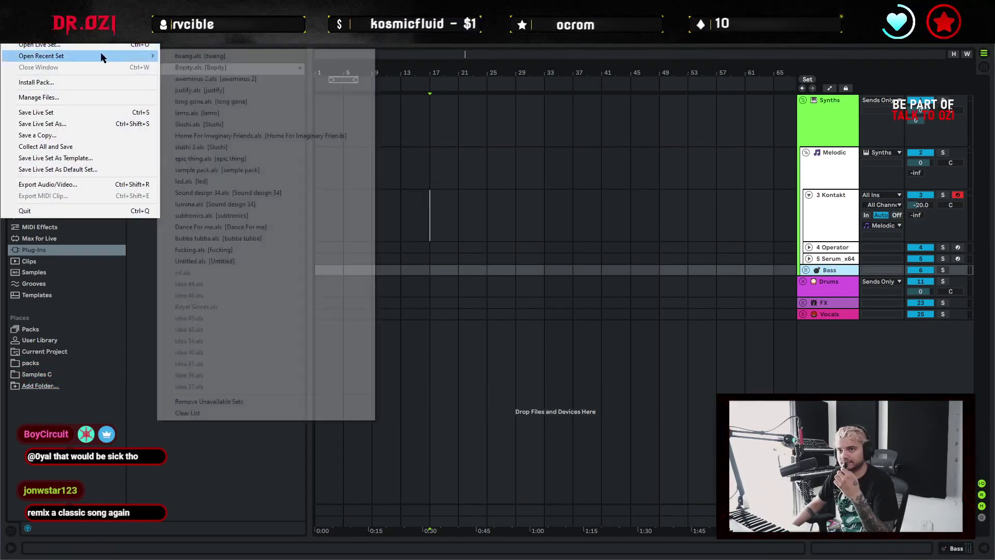
click(220, 60)
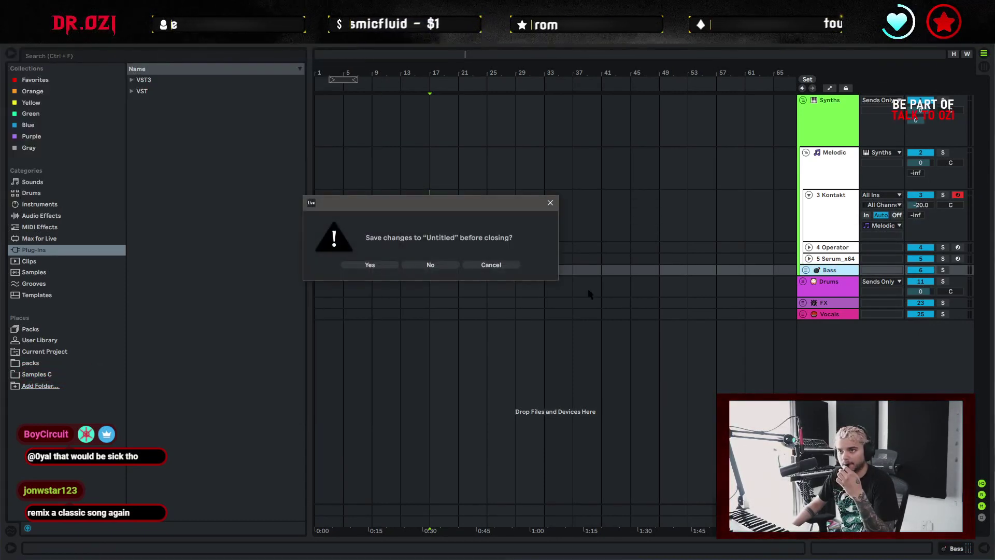
click(417, 269)
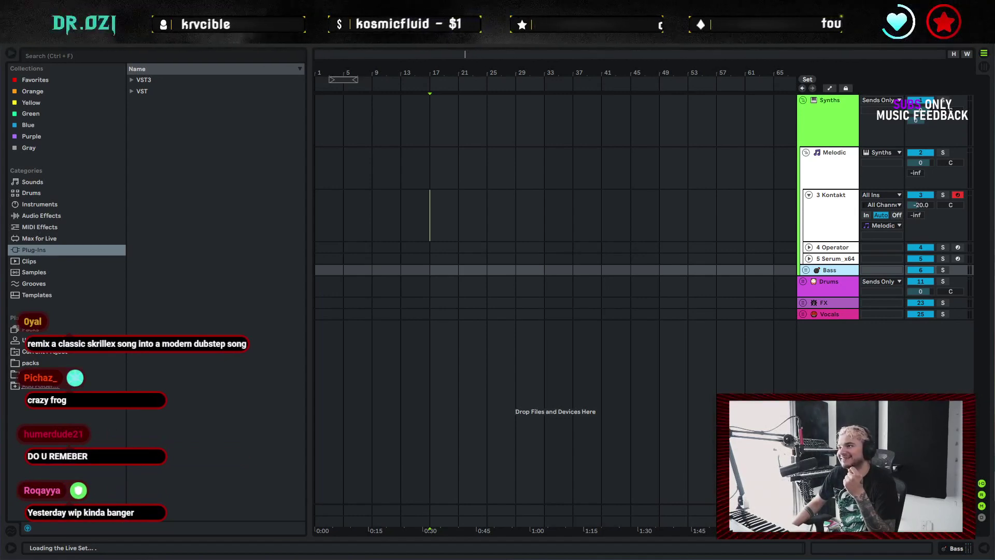
Bring up the browser window, pause its playing video, and switch back to Ableton Live
drag(994, 62, 260, 24)
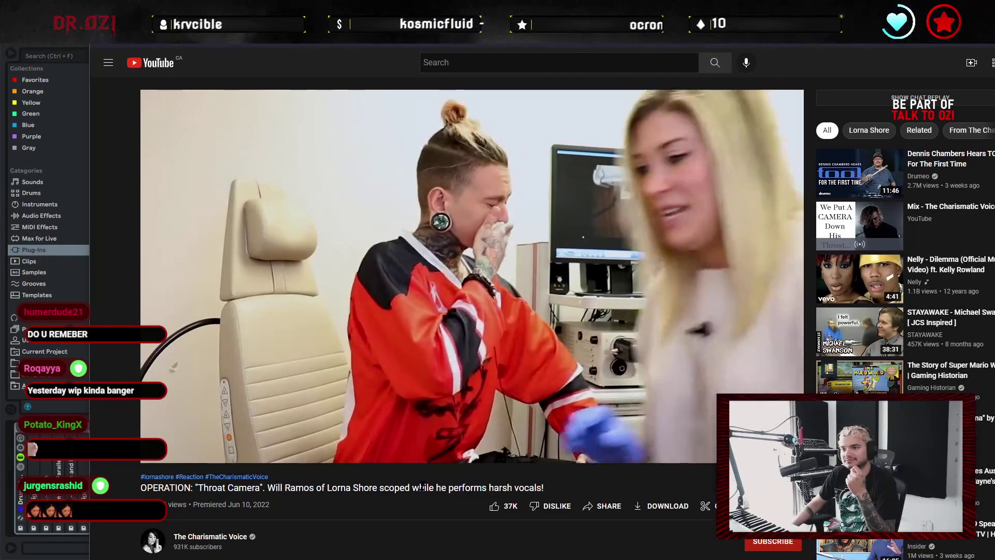
mouse_move(254, 424)
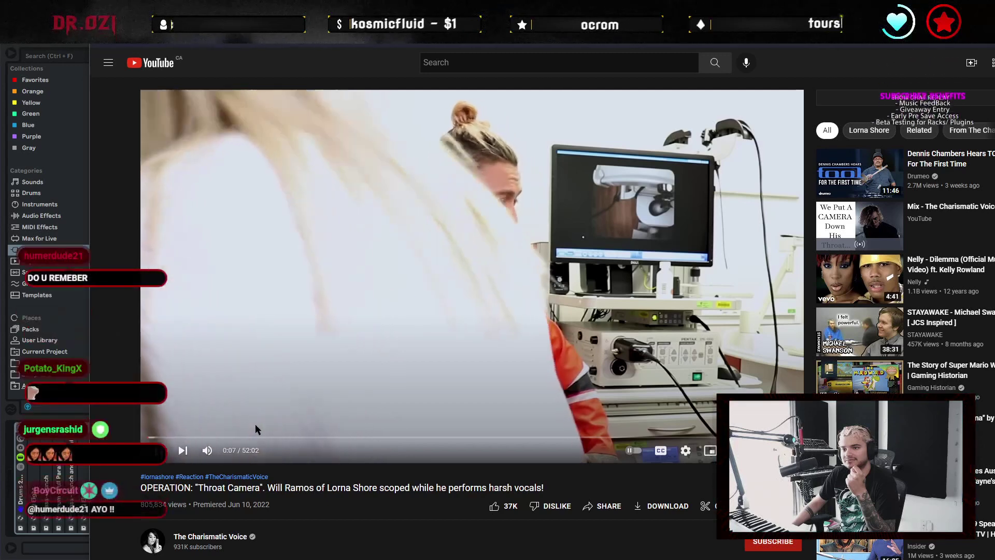
click(623, 286)
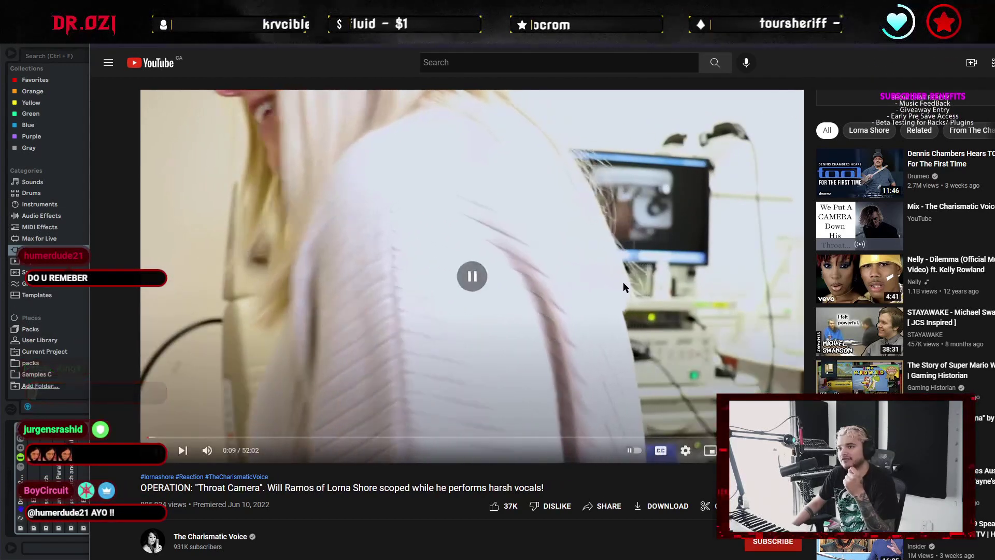
key(alt+Tab)
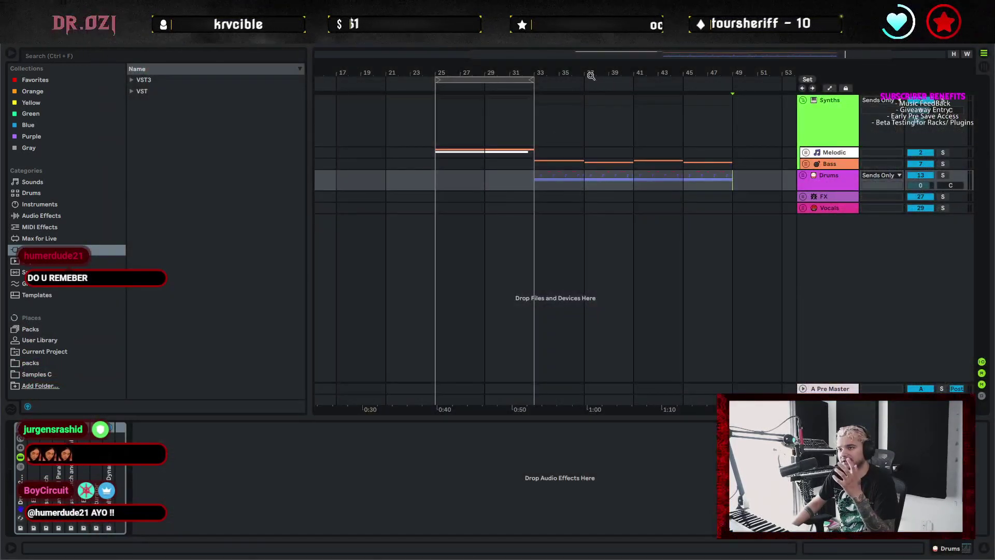
Unfold the Bass and Melodic groups, play the arrangement from bar 25, and hide the device view
click(805, 164)
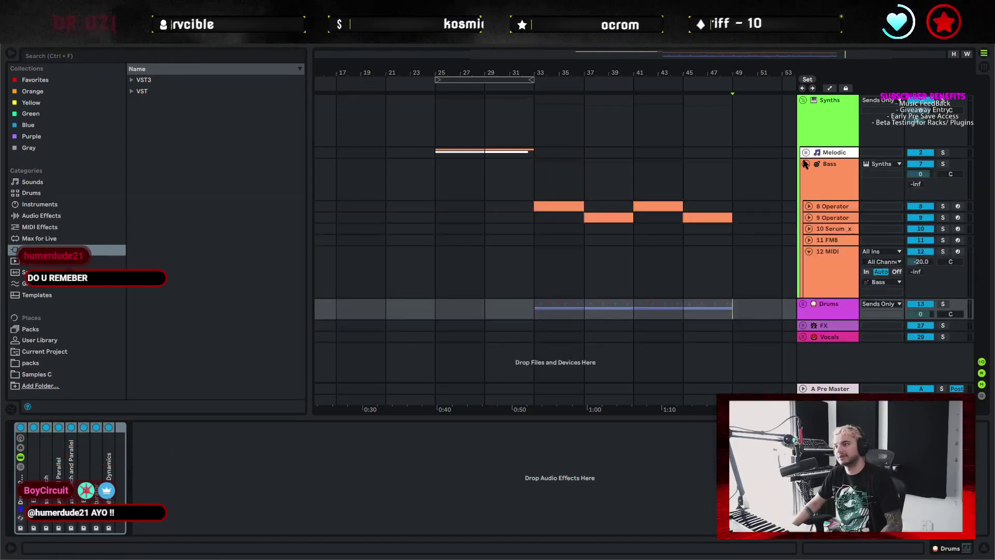
click(805, 153)
click(437, 167)
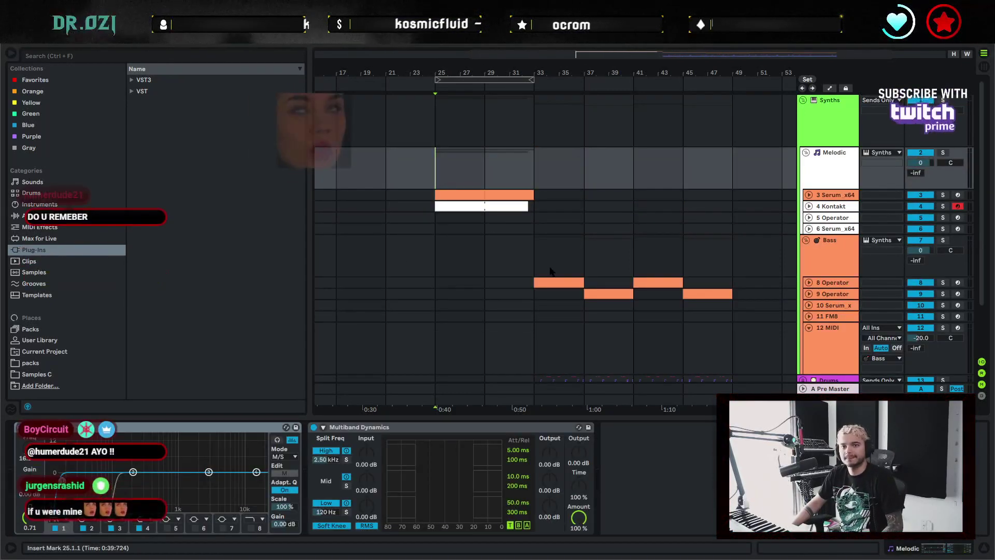
key(ctrl+alt+l)
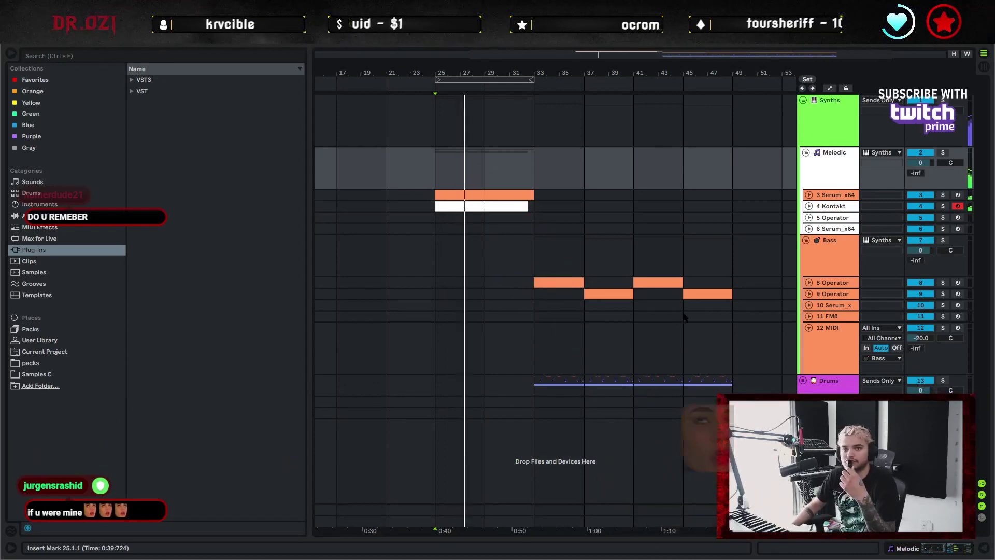
Listen through the melodic section and the Bass clips, placing the insert marker at bar 41 on the 12 MIDI track
scroll(580, 368, right, 4)
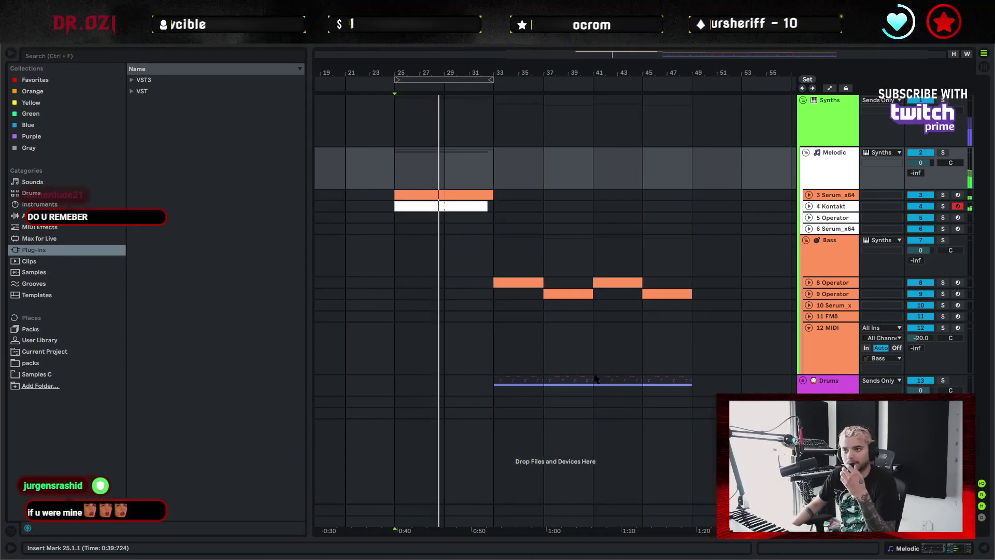
drag(494, 75, 496, 99)
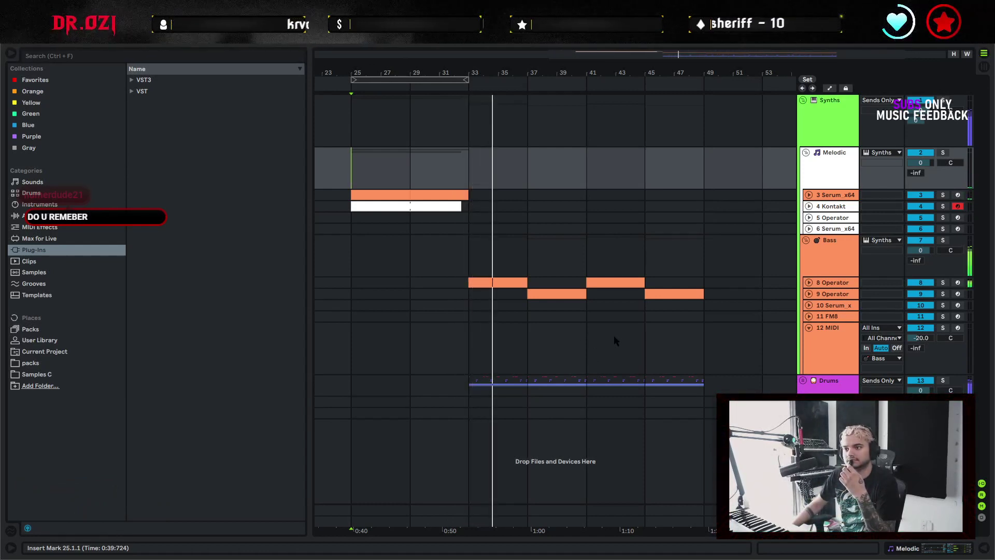
drag(614, 336, 515, 347)
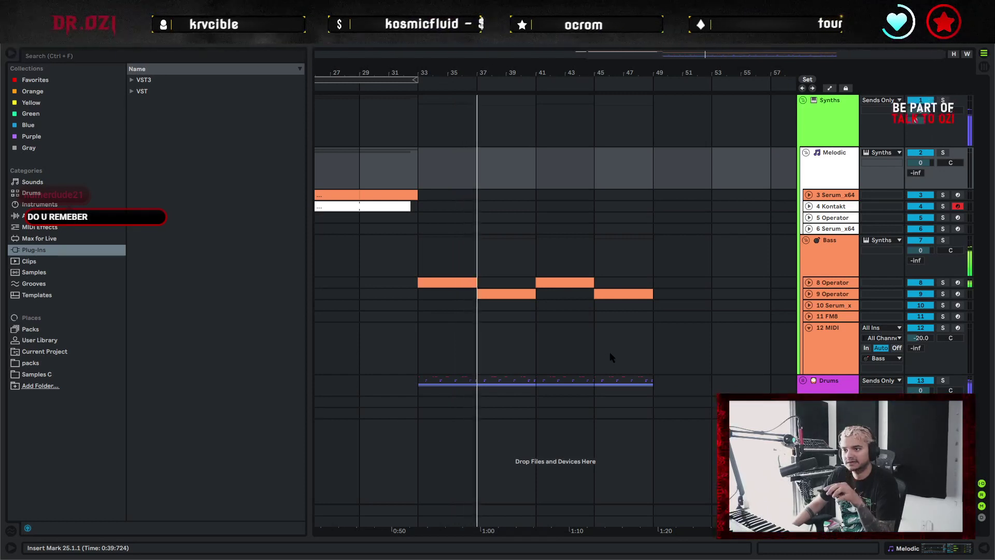
click(545, 357)
drag(493, 352, 548, 339)
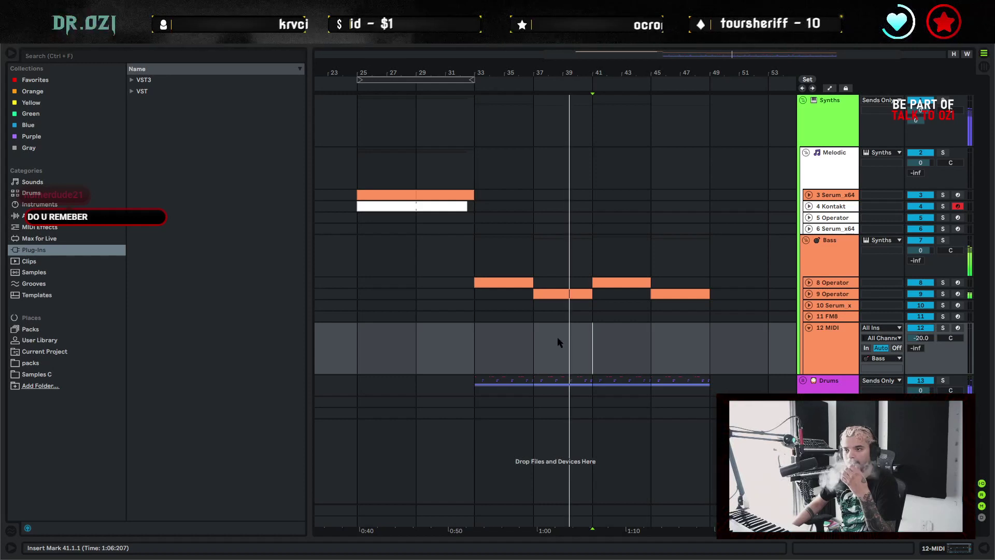
drag(624, 345, 575, 347)
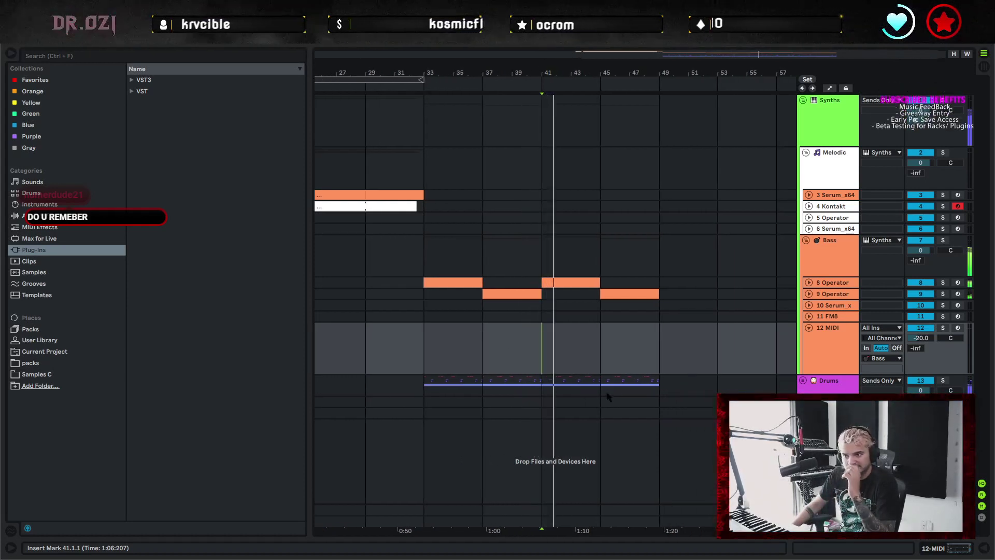
Loop bars 33 to 49 and place the insert marker at bar 33 on the 12 MIDI track
drag(424, 356, 646, 346)
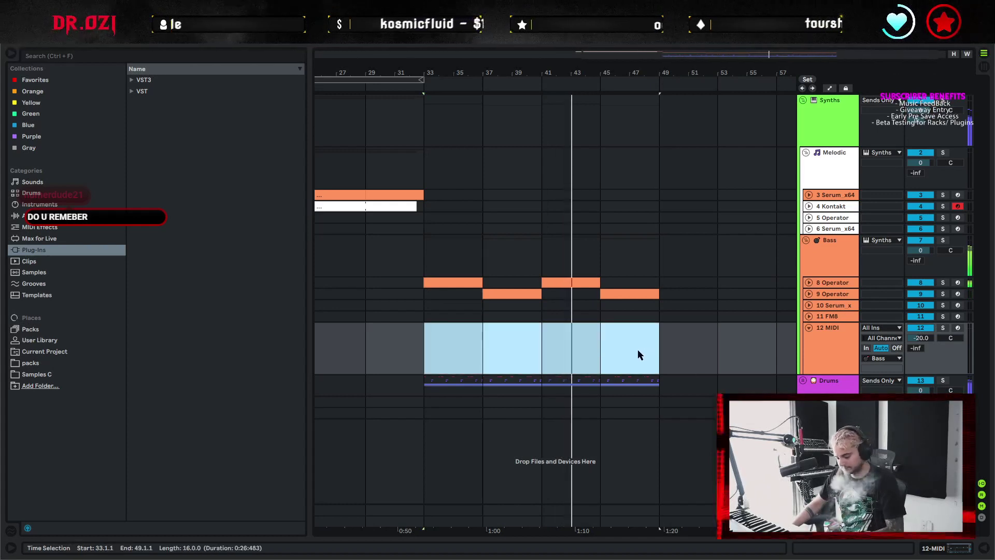
key(ctrl+l)
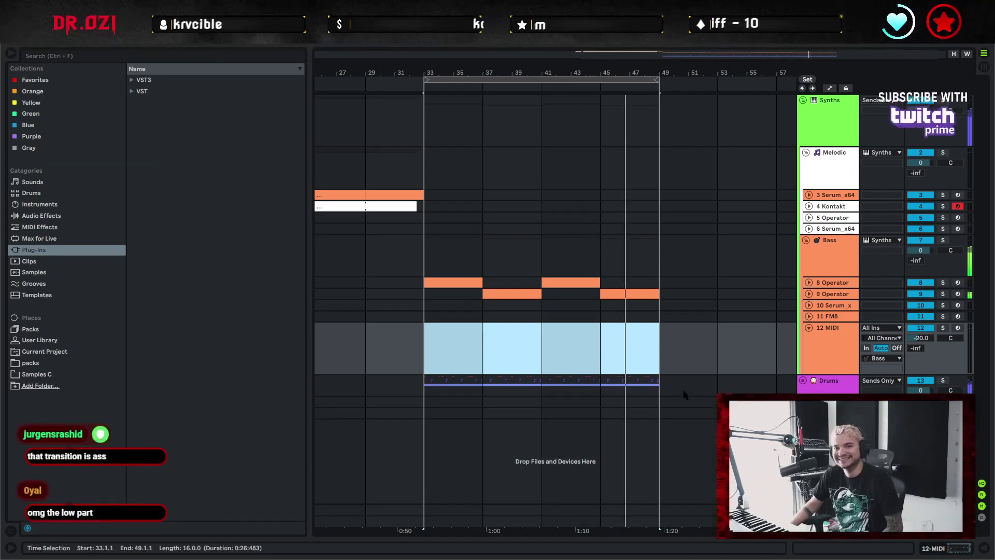
click(409, 369)
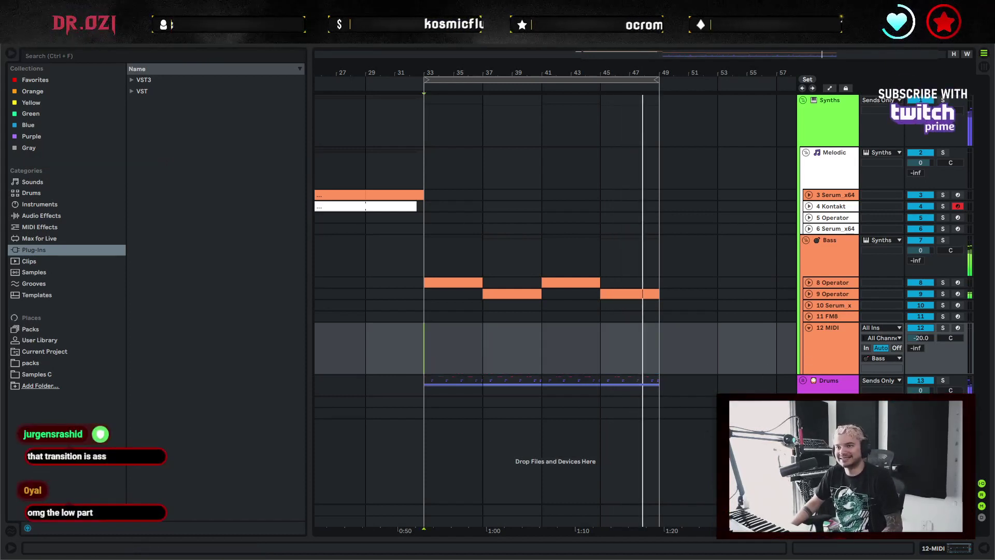
click(437, 335)
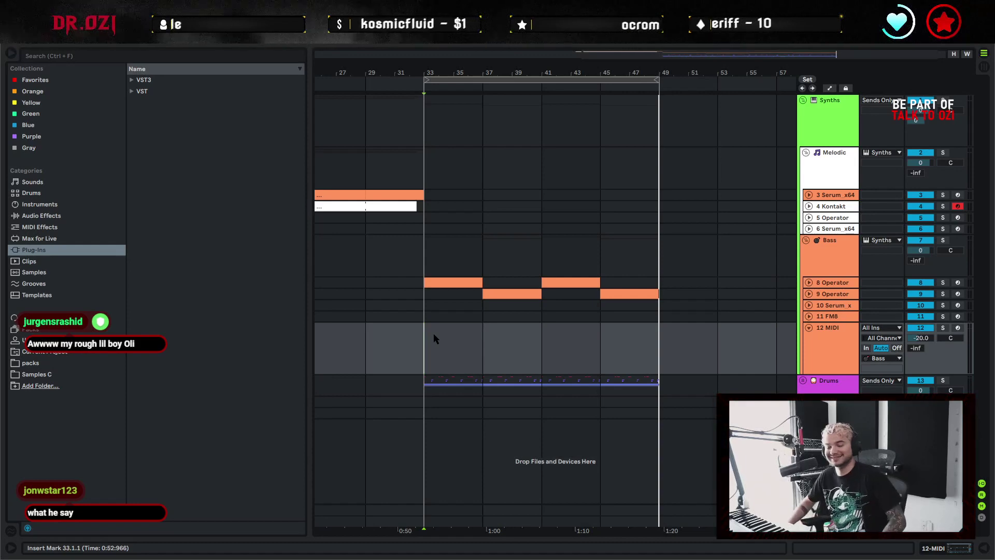
Open the first MIDI clip of the Dyatic Hats track at bar 33 in the note editor
drag(434, 374, 606, 377)
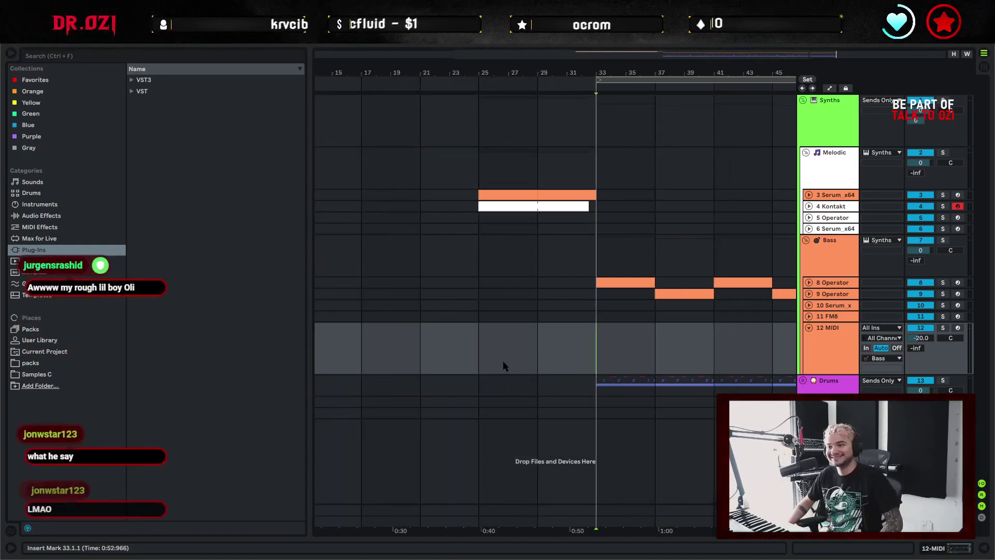
scroll(632, 340, right, 5)
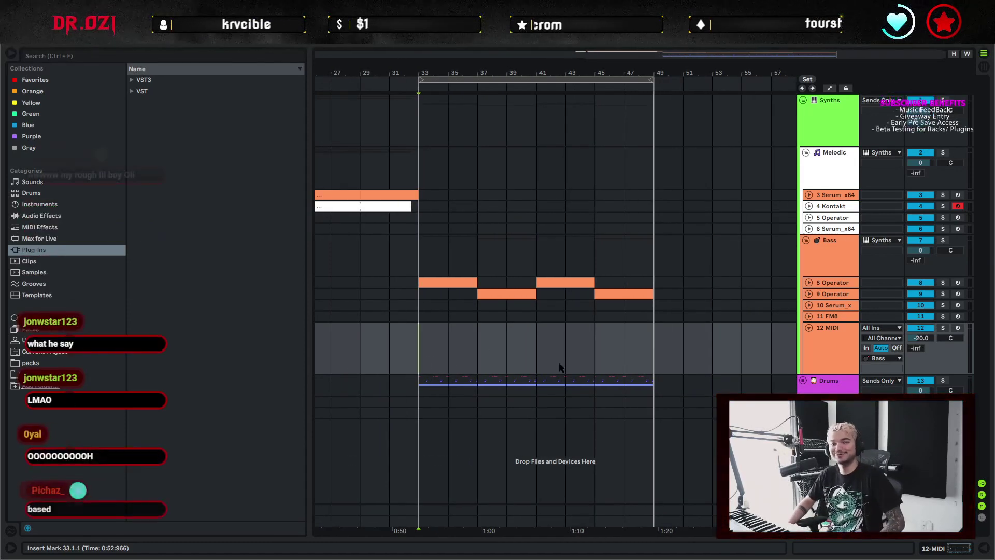
scroll(647, 426, down, 1)
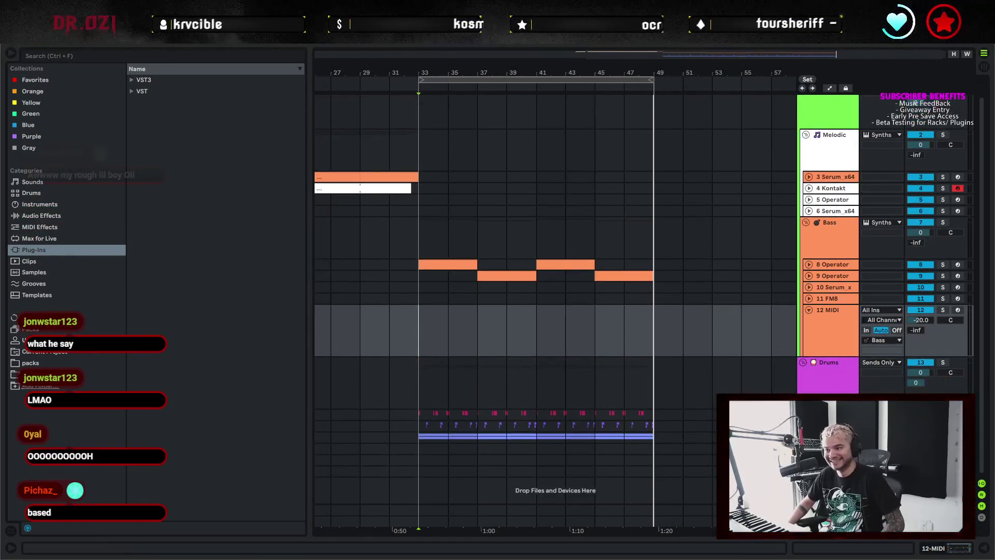
scroll(647, 426, down, 3)
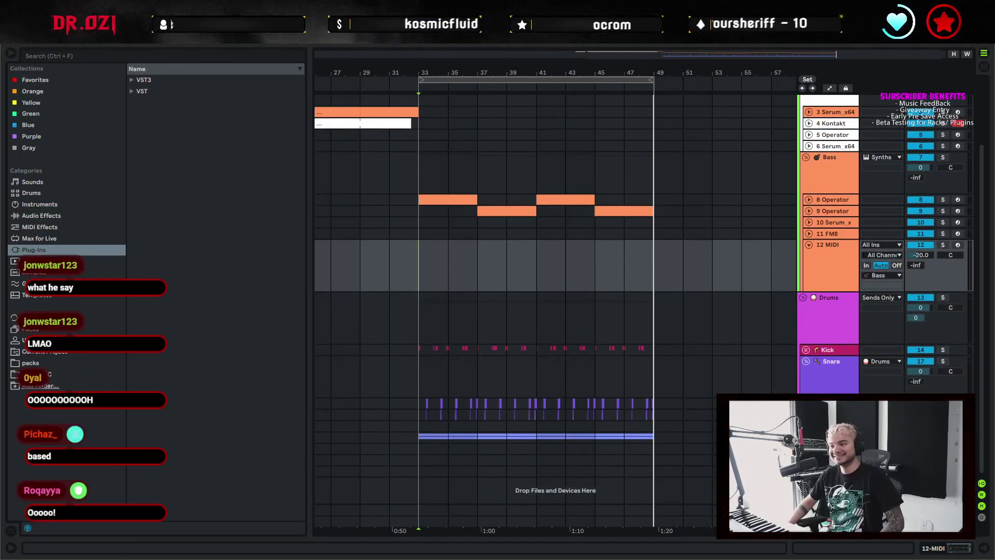
scroll(593, 411, down, 4)
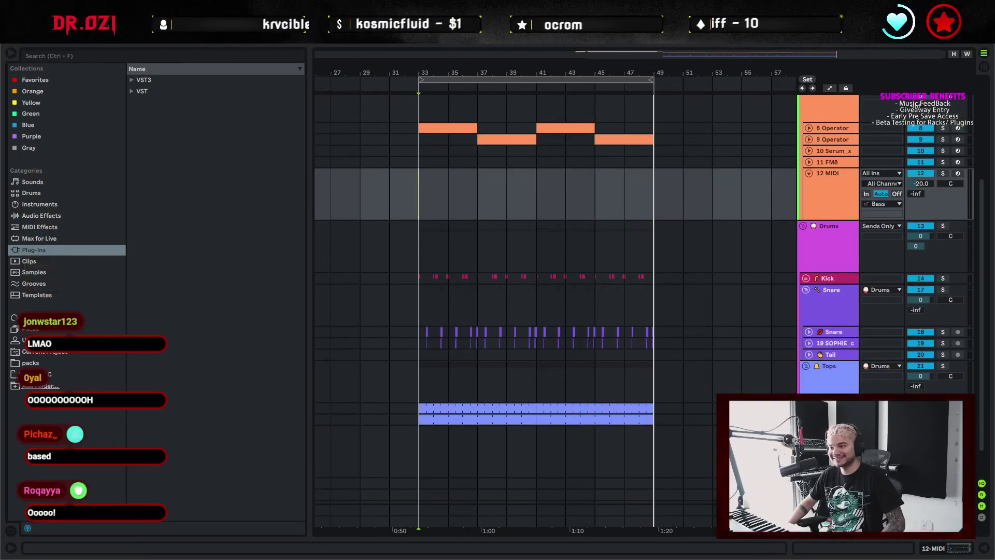
scroll(667, 445, down, 4)
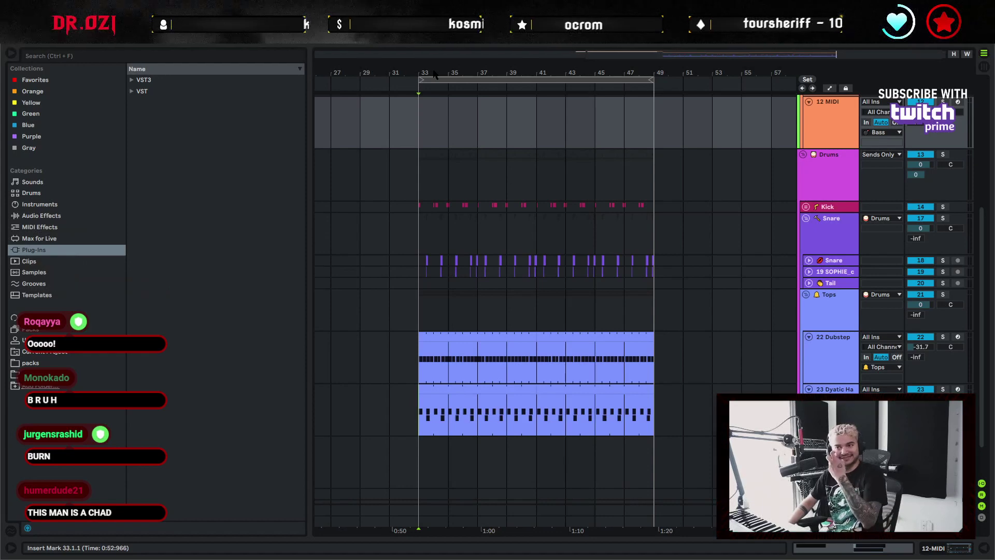
drag(434, 71, 434, 99)
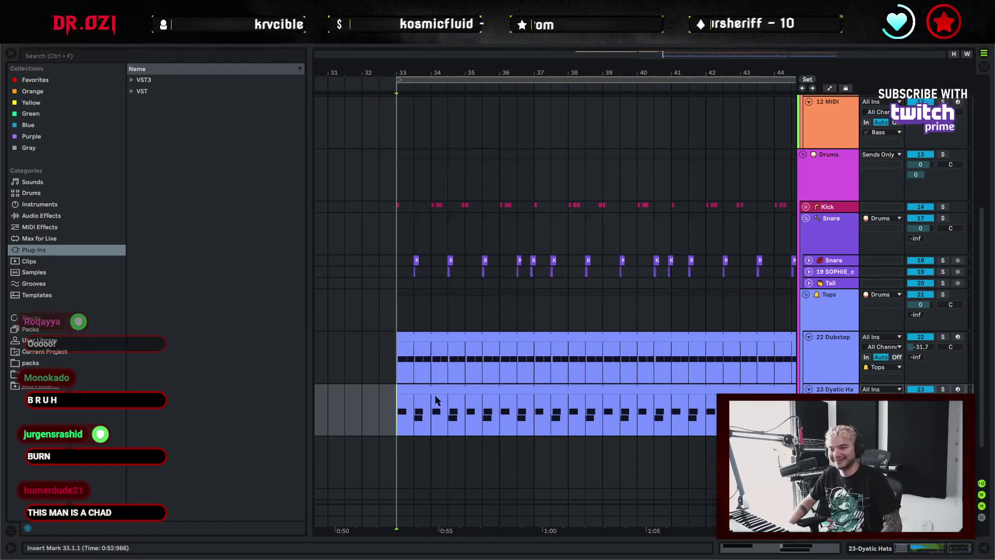
click(448, 388)
double_click(448, 387)
Add a sixteenth note at beat 1.2 in the hi-hat clip and move it down to the closed hi-hat at G-1
click(526, 467)
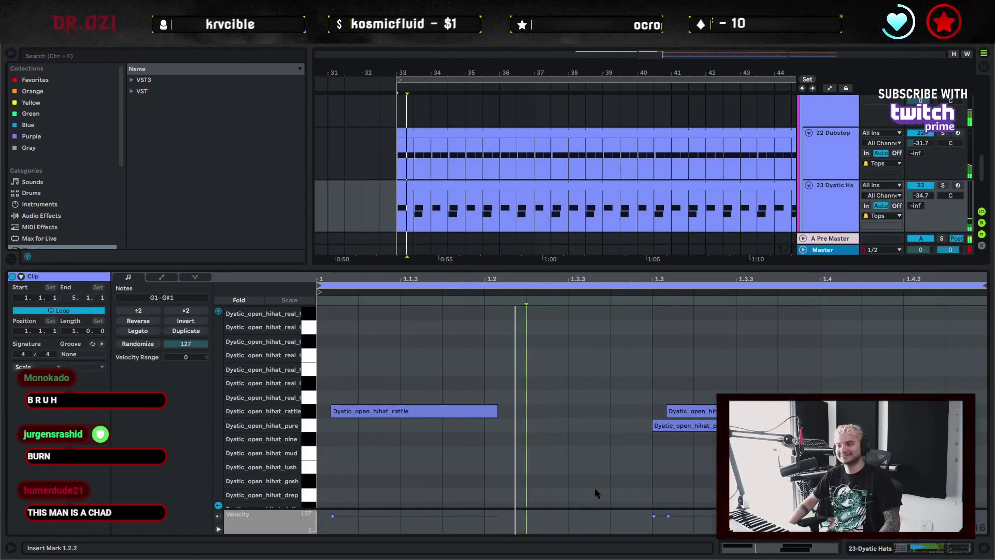
double_click(509, 453)
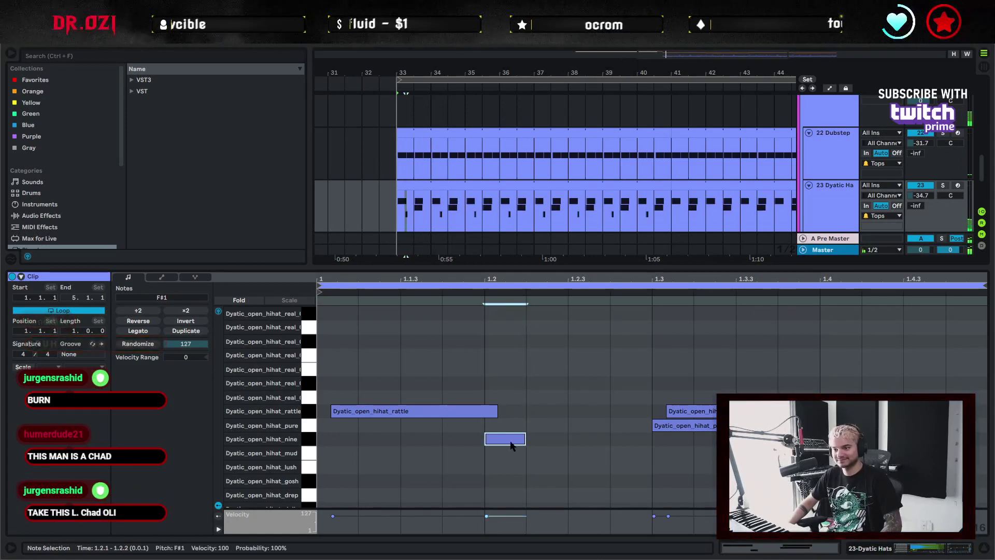
drag(508, 452, 509, 468)
scroll(509, 469, down, 2)
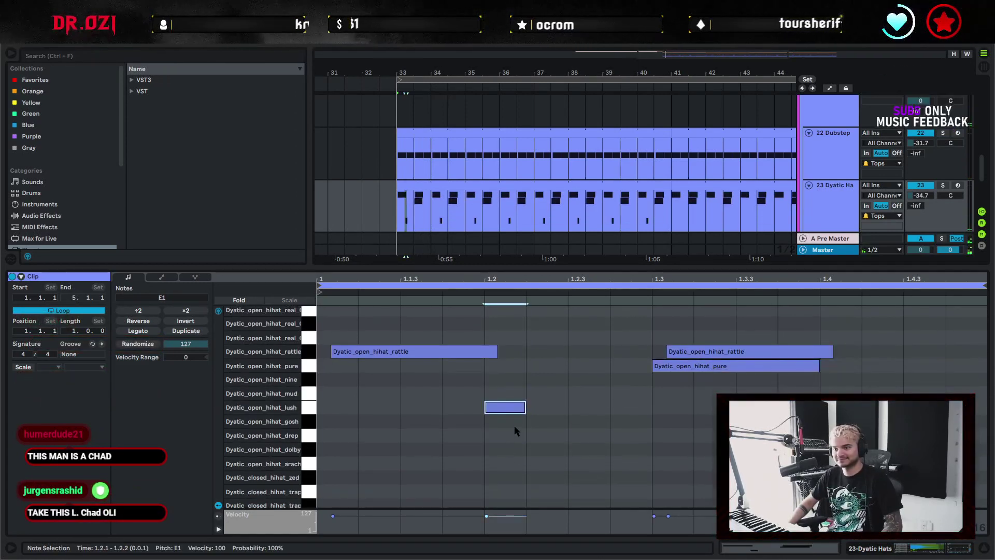
drag(509, 407, 505, 480)
scroll(524, 463, down, 3)
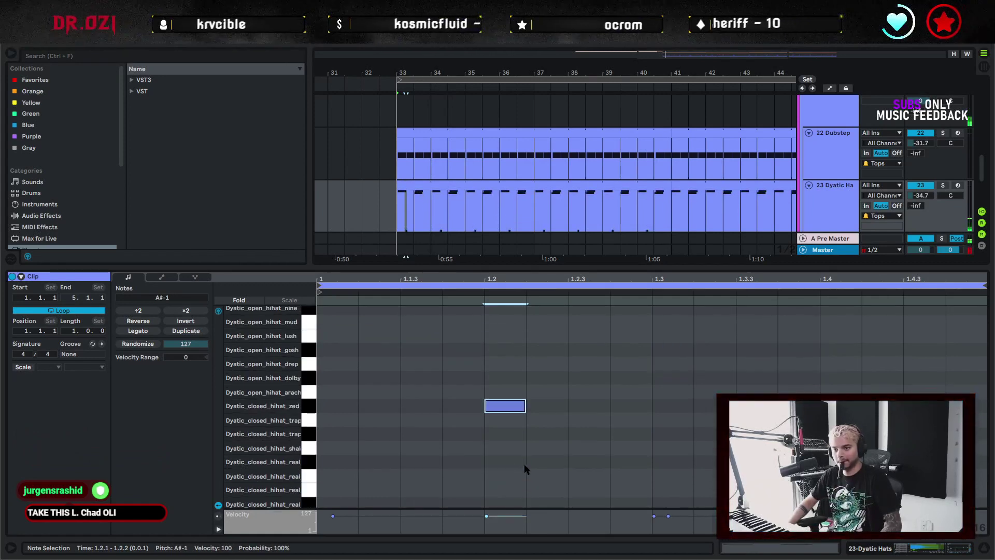
key(Down)
key(Down)
key(Down)
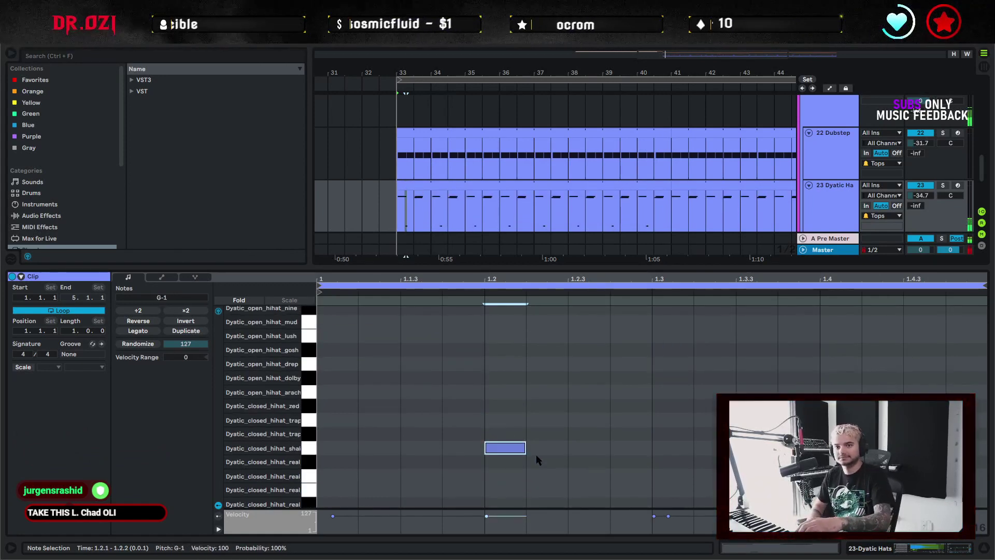
Duplicate the closed hi-hat note of the first two beats so a hit also falls on beat 1.4, and play it back
scroll(596, 425, down, 2)
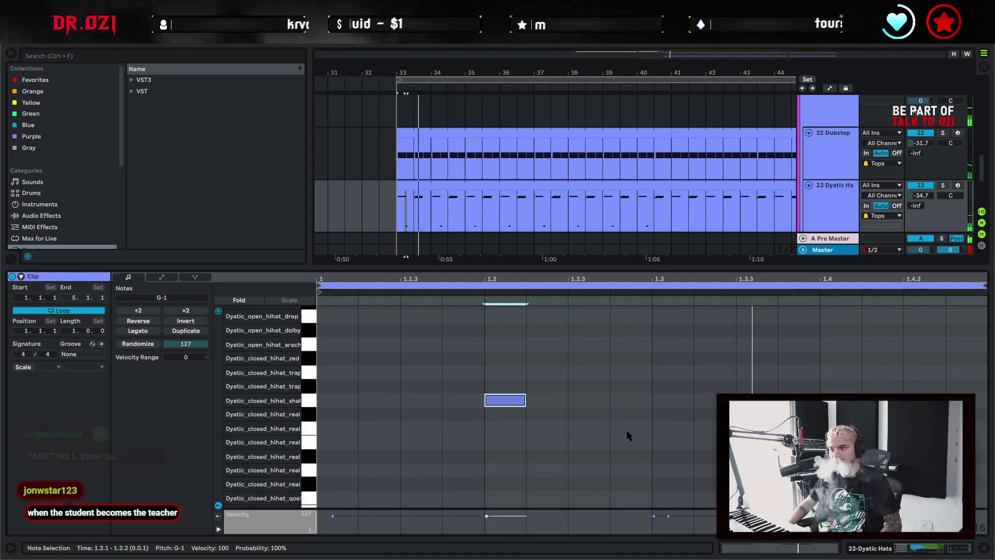
drag(655, 426, 298, 343)
key(ctrl+d)
key(space)
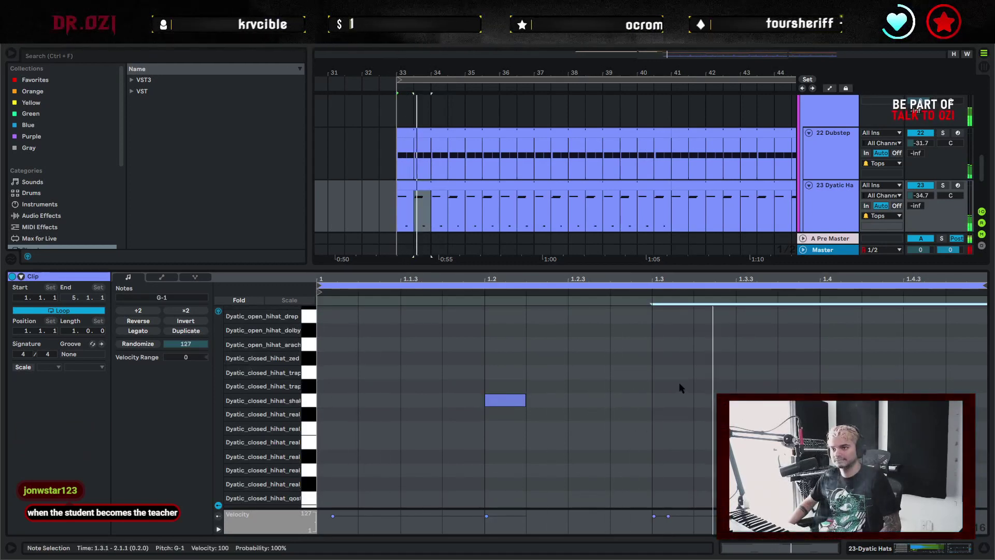
key(ctrl+alt+l)
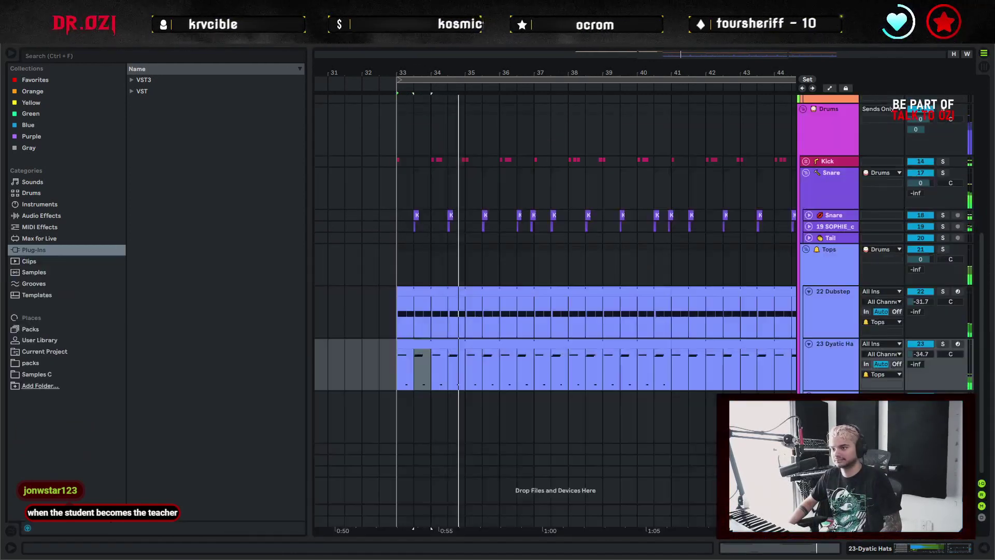
Fold the hats tracks and unfold the 9 Operator track to review its bass clips during playback of the drop
scroll(473, 397, up, 2)
click(540, 422)
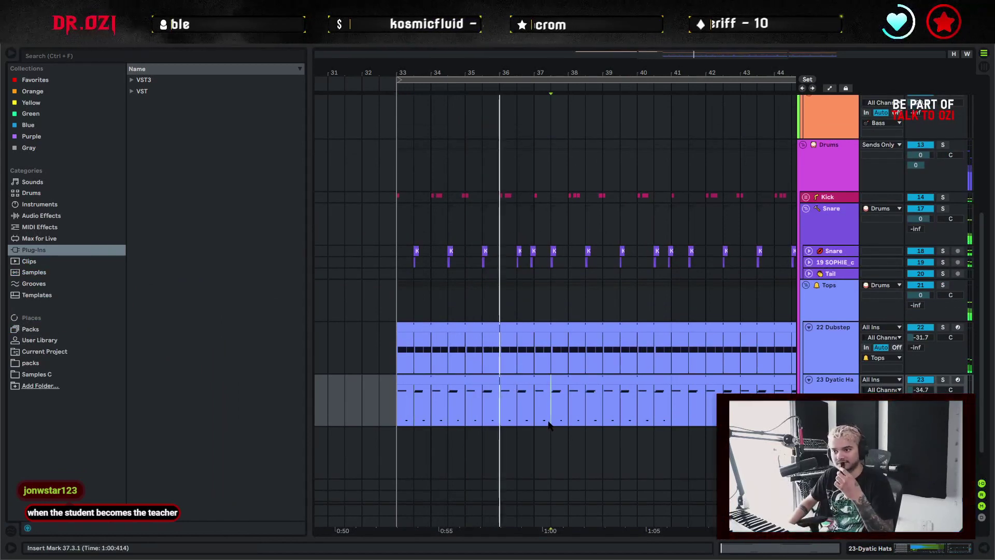
scroll(539, 422, up, 2)
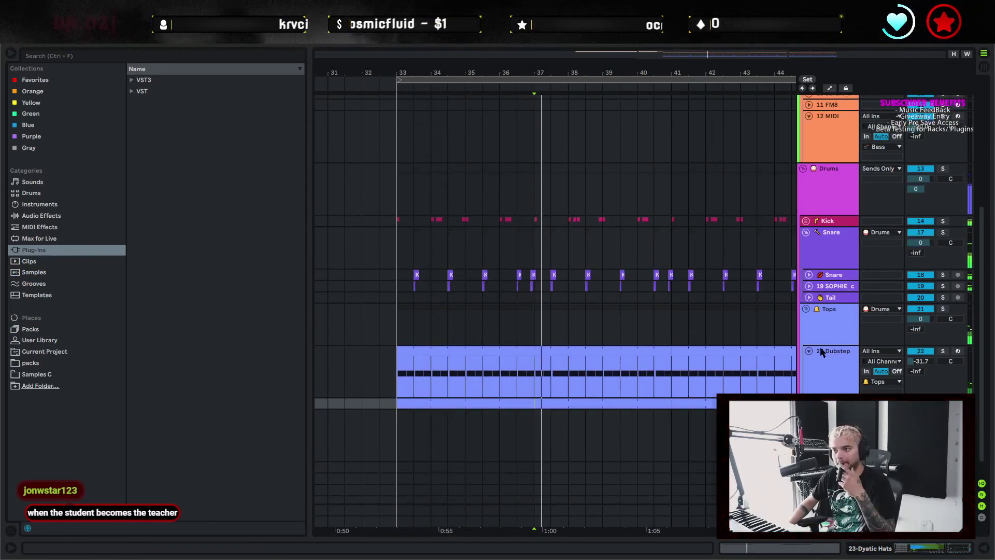
scroll(814, 354, up, 12)
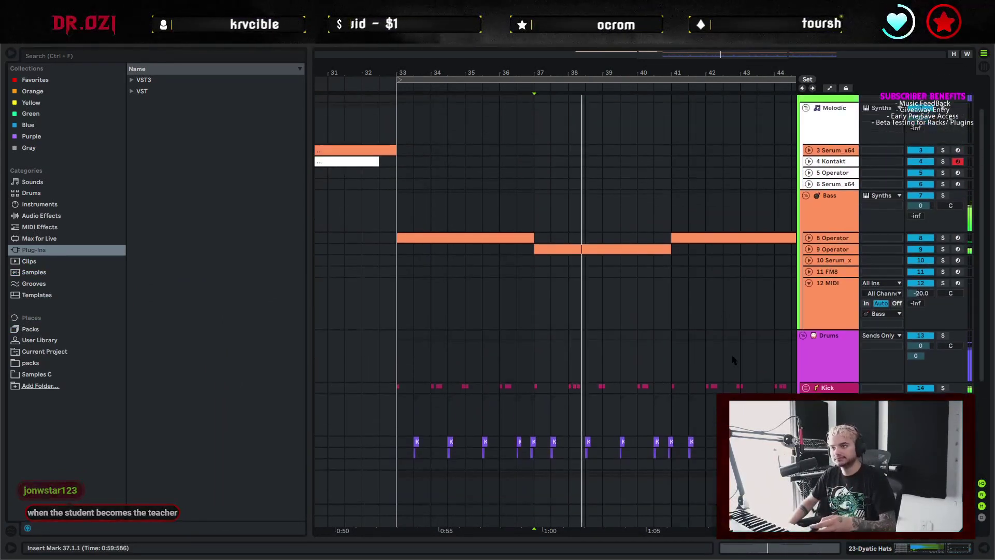
click(808, 262)
click(678, 299)
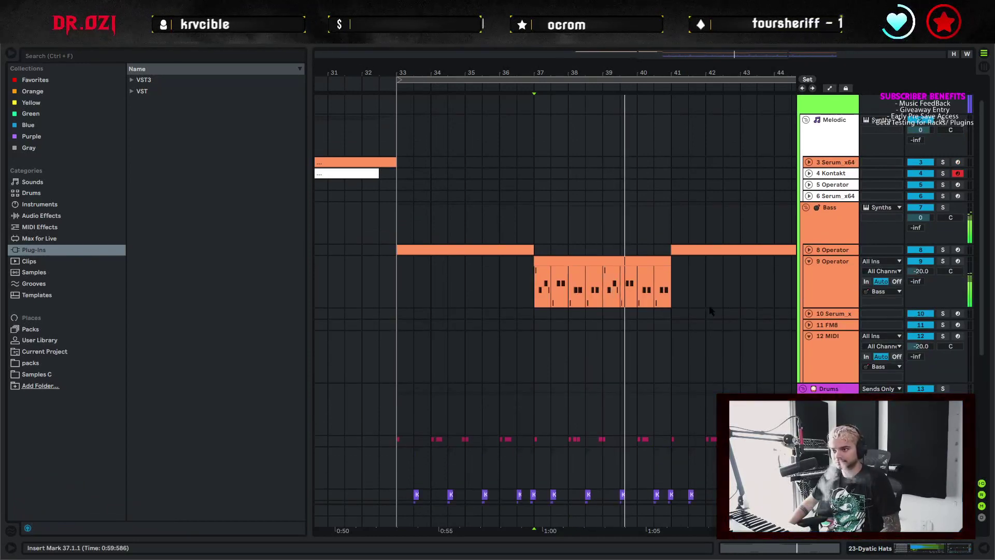
scroll(671, 290, right, 1)
scroll(659, 275, down, 3)
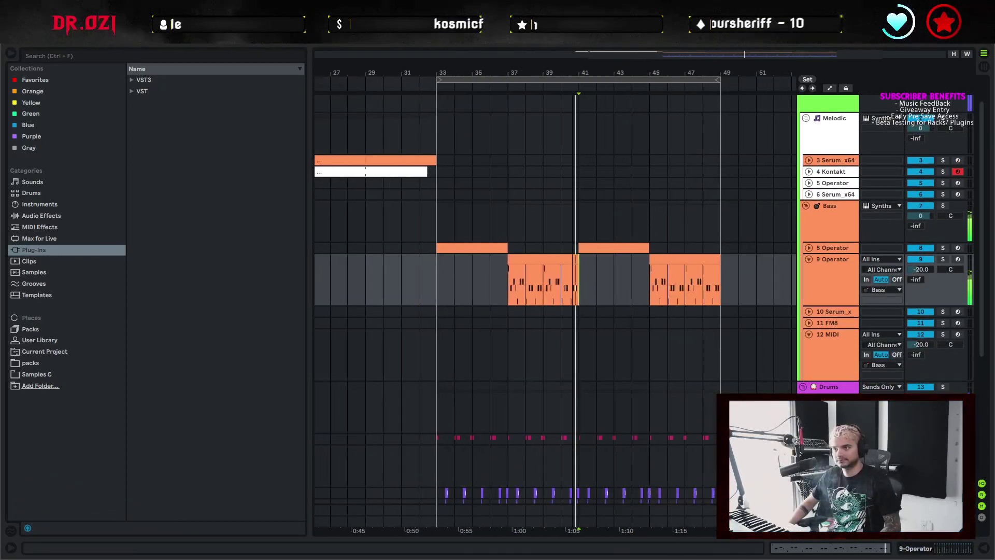
scroll(654, 220, up, 3)
Unfold the Snare and SOPHIE clap tracks, solo the clap from bar 33.3, and show its device chain
scroll(608, 359, down, 12)
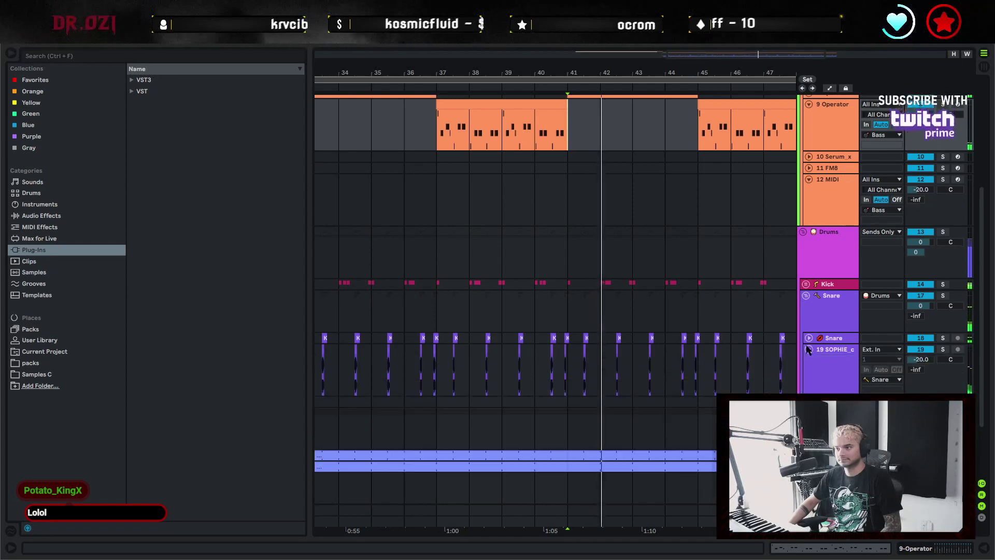
scroll(605, 367, down, 5)
scroll(542, 333, left, 5)
click(512, 347)
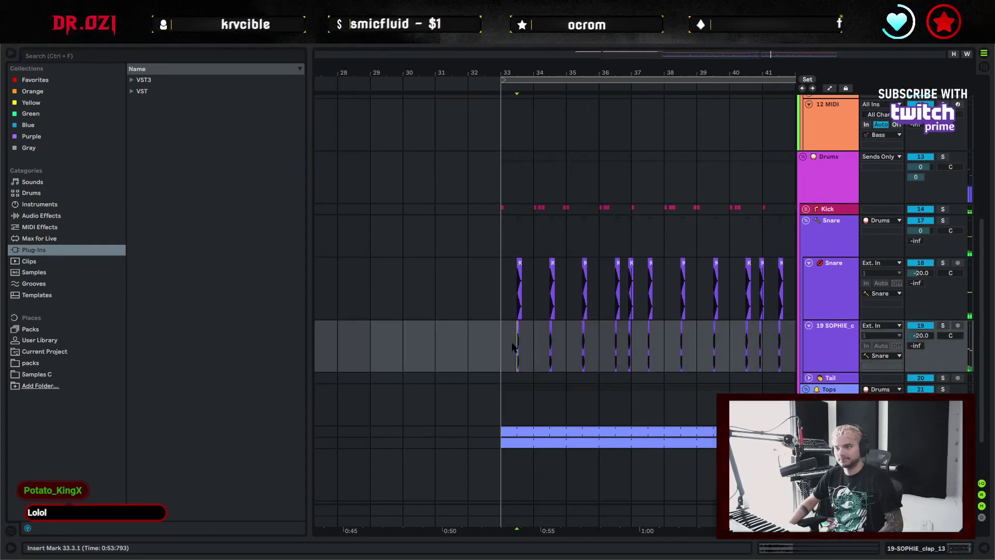
click(942, 325)
key(space)
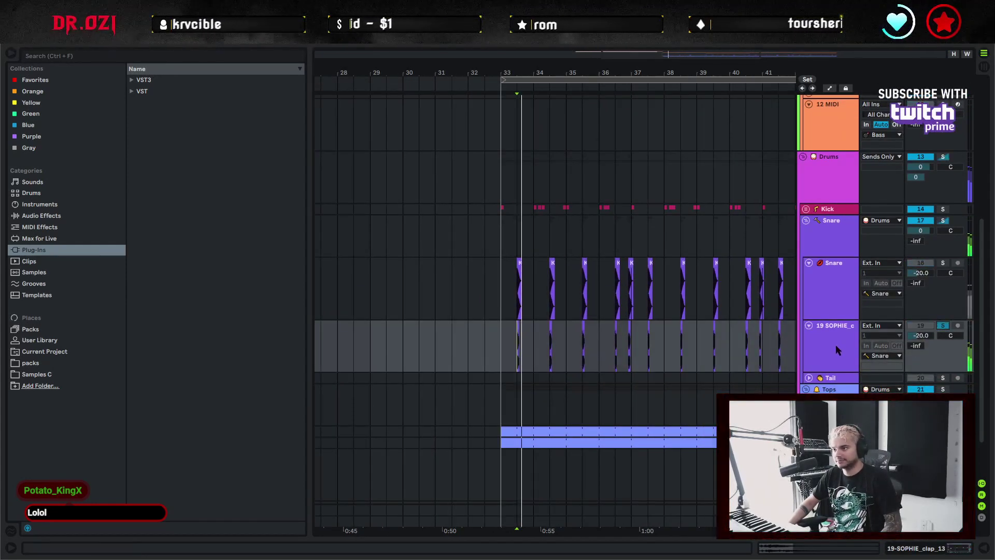
double_click(836, 345)
Search the audio effects for "clap tail" and add the CLAP TAIL 2 rack after EQ Eight on the SOPHIE clap track
click(41, 216)
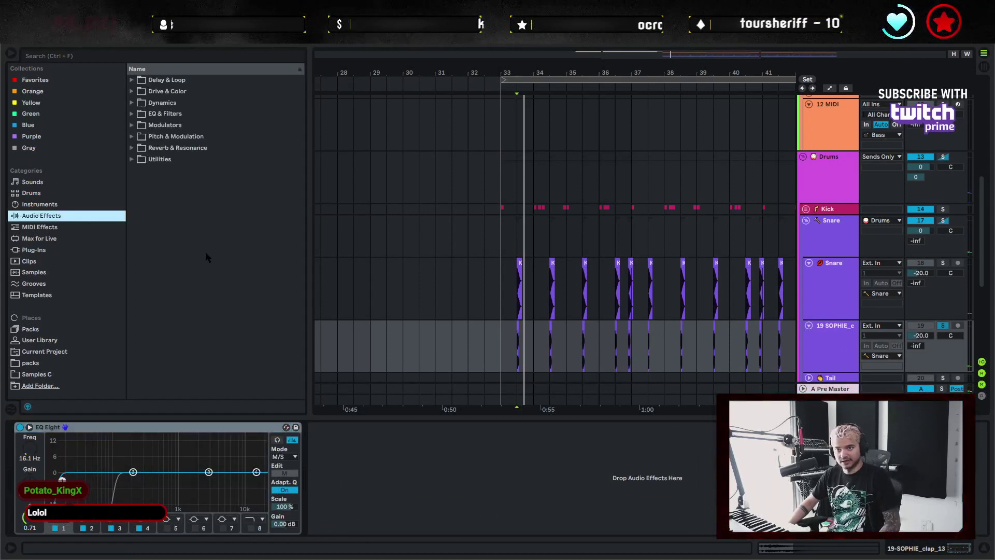
key(ctrl+f)
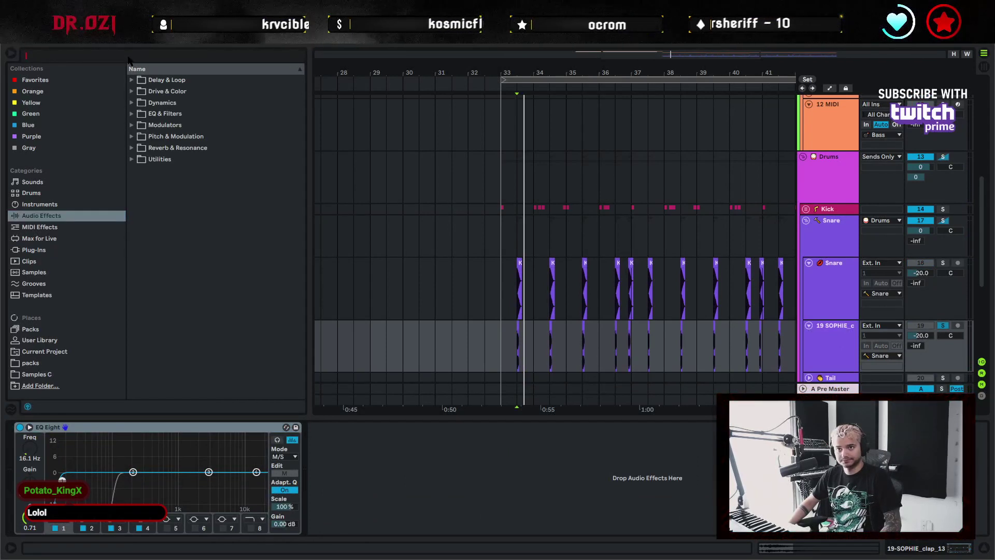
text(clap tail)
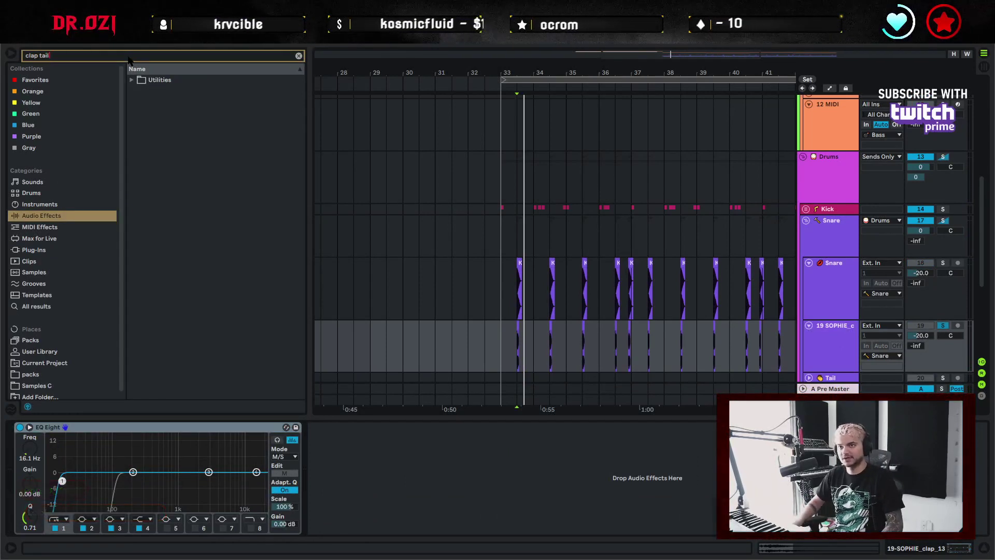
double_click(192, 82)
double_click(193, 89)
drag(184, 103, 388, 267)
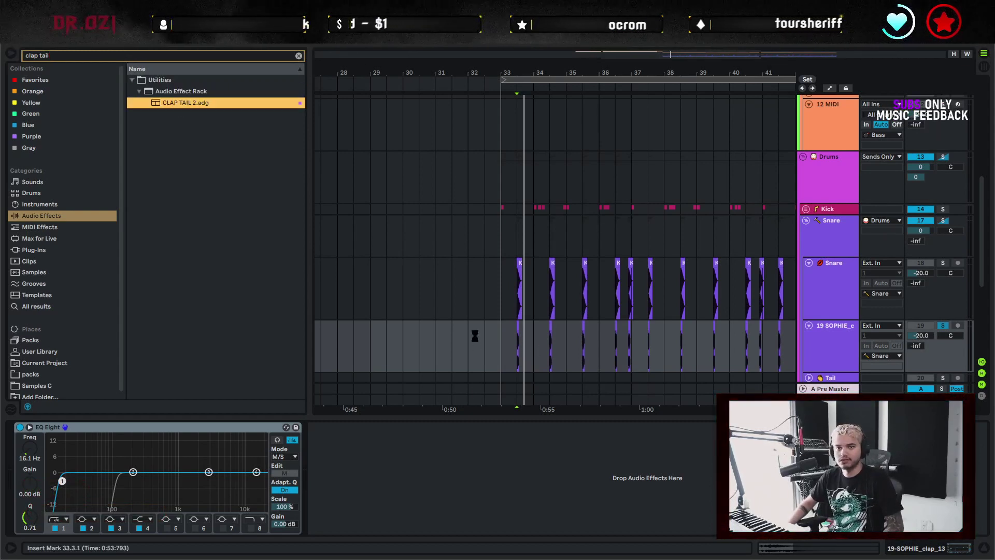
drag(449, 431, 467, 446)
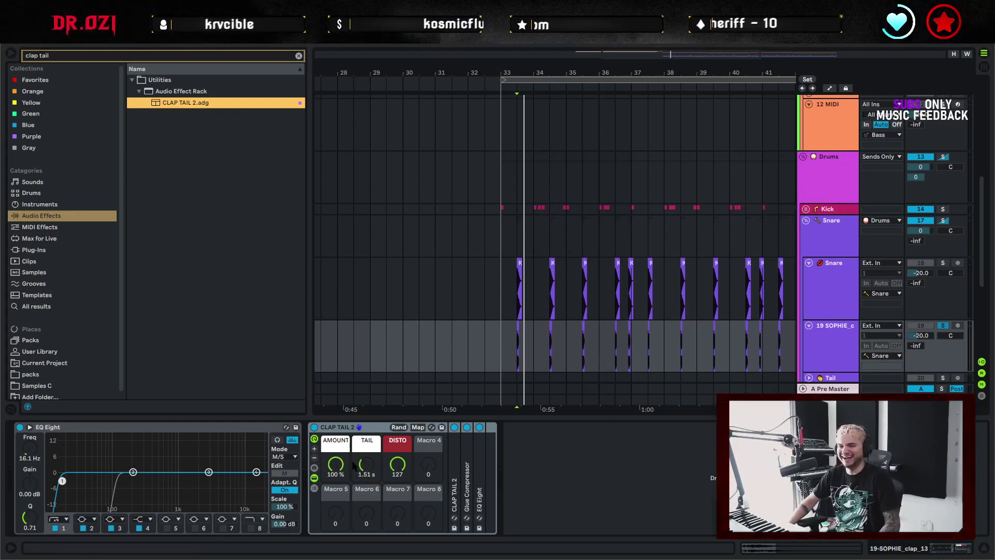
Set the CLAP TAIL 2 rack's TAIL to 392 ms, audition it from bar 33, and unsolo the SOPHIE clap track
drag(366, 465, 365, 492)
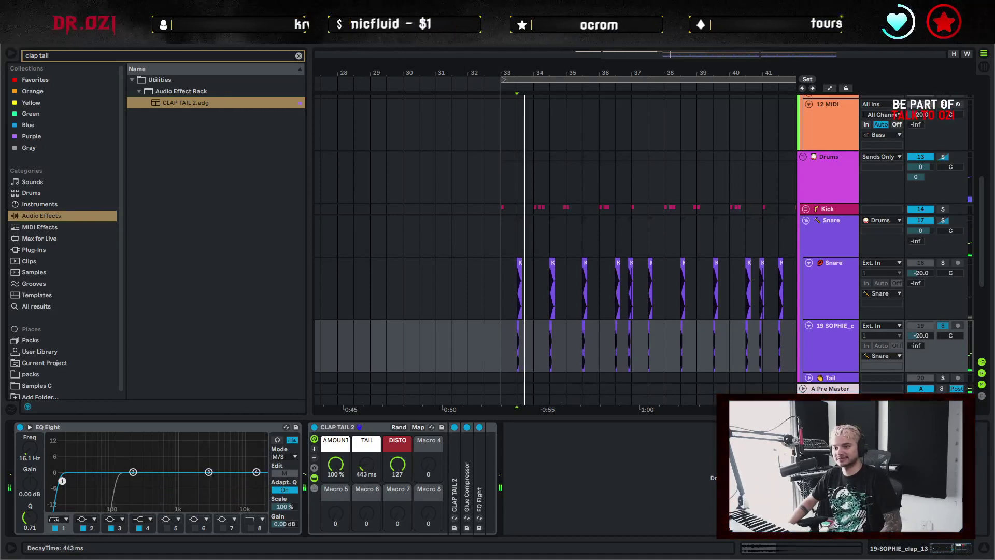
drag(366, 464, 365, 470)
key(space)
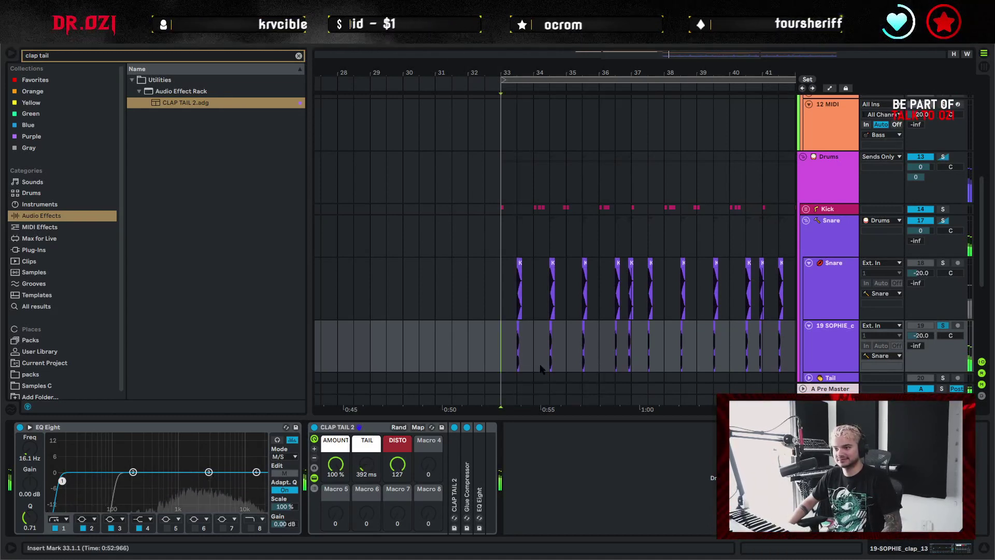
click(942, 325)
key(space)
Hide the clap's device chain and unfold the Kick group and its T Kick track
click(827, 360)
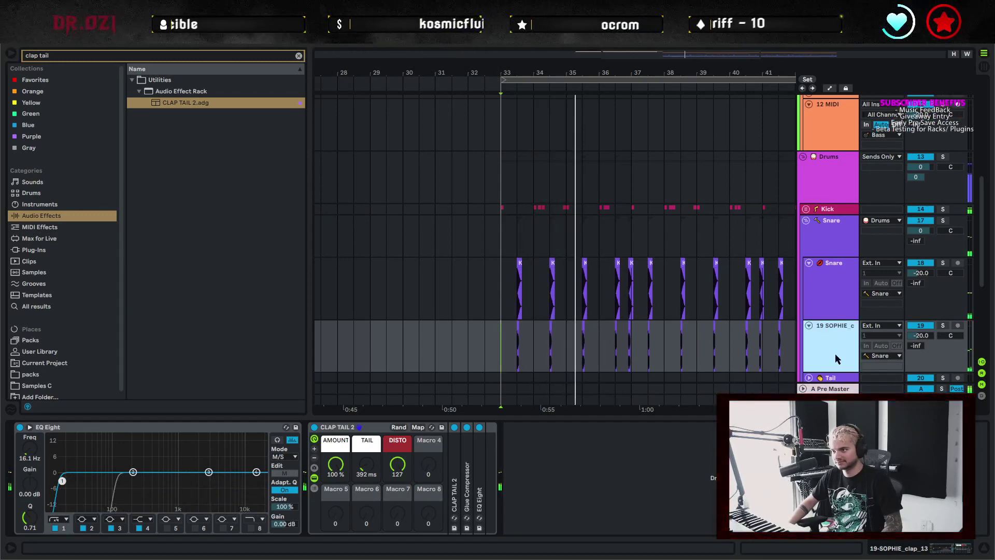
key(super+alt+l)
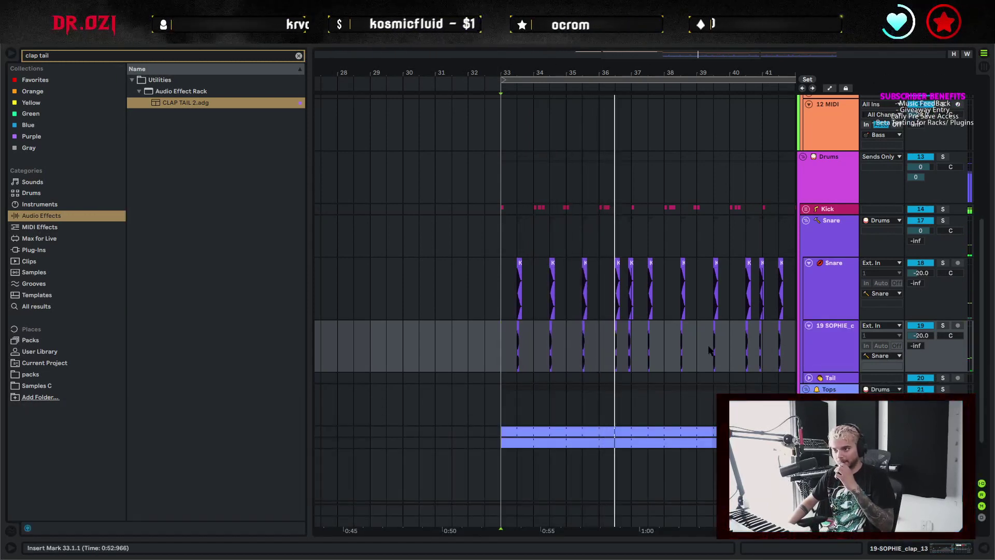
scroll(709, 351, right, 3)
click(805, 204)
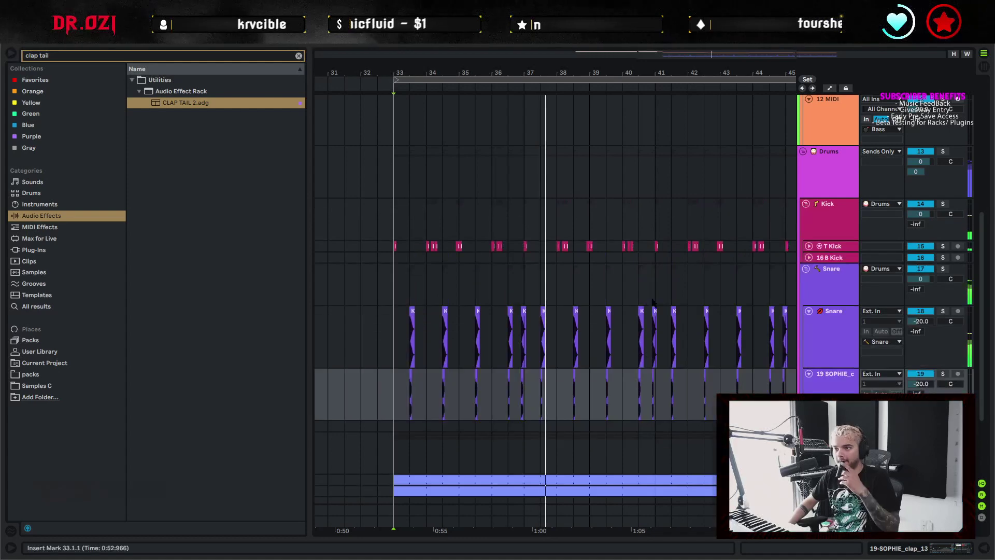
scroll(653, 302, down, 2)
click(809, 198)
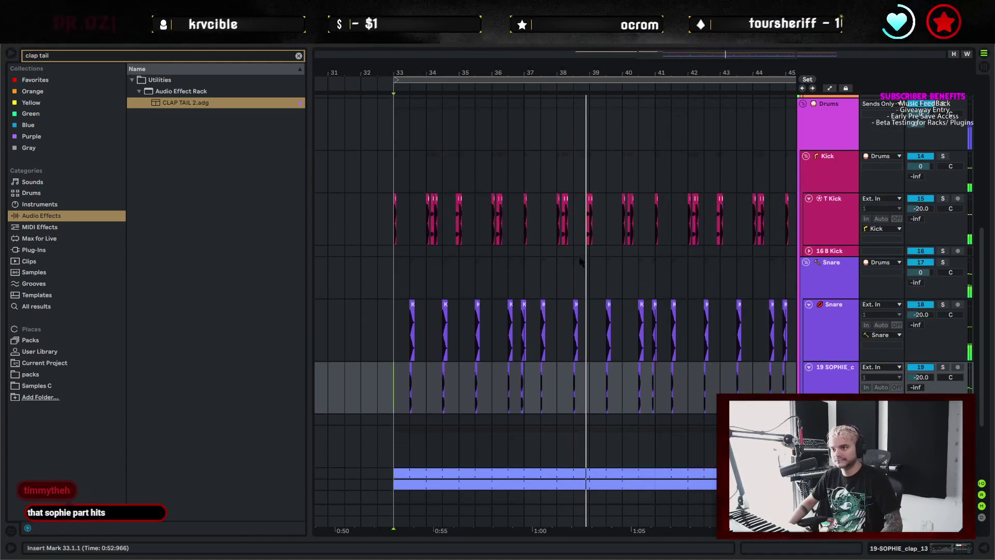
Delete the extra kick clips just after bar 38 on the T Kick track, checking the pattern from bar 33
key(space)
click(562, 199)
key(Delete)
click(397, 226)
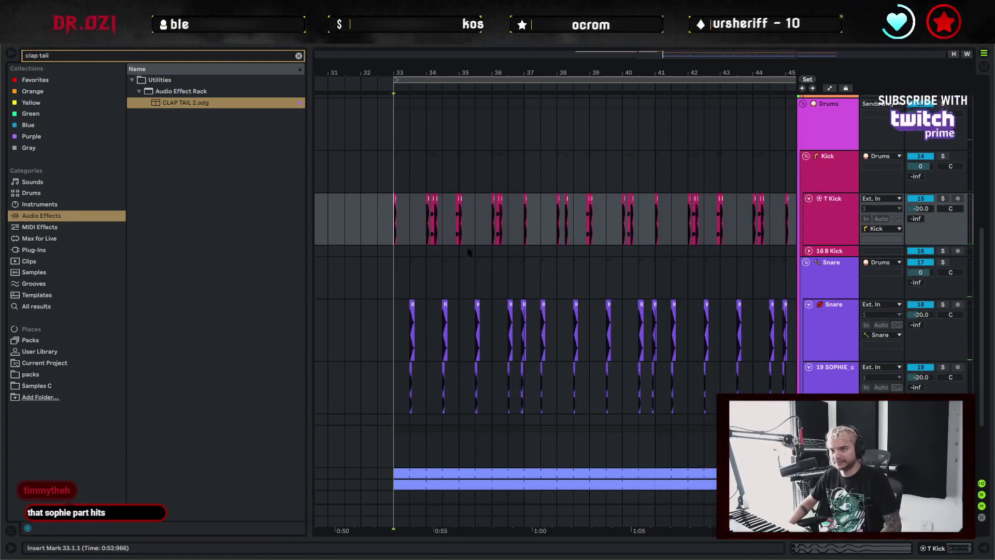
key(space)
scroll(595, 287, up, 1)
click(567, 222)
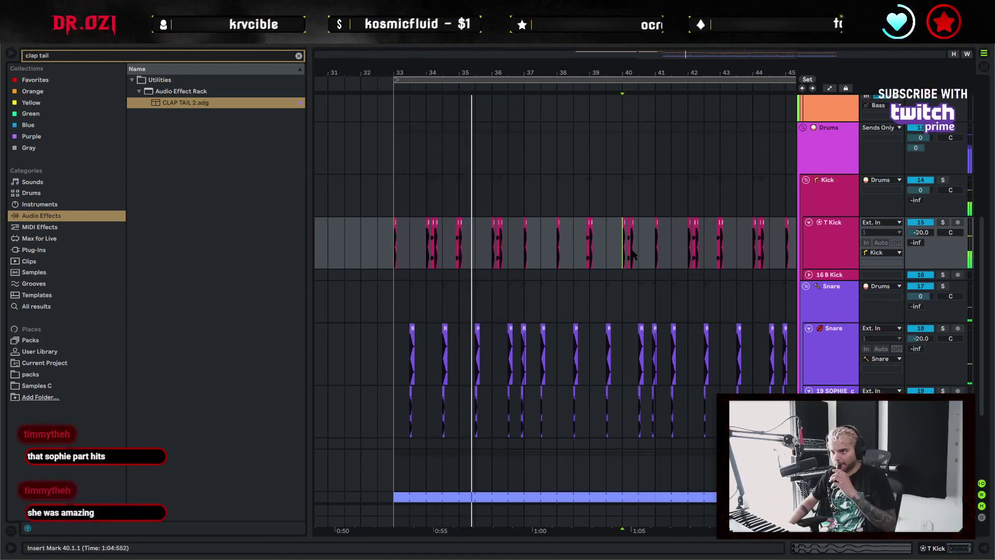
Remove the extra kick clips just after bar 46 on the T Kick track and restart playback from bar 33
scroll(555, 326, up, 2)
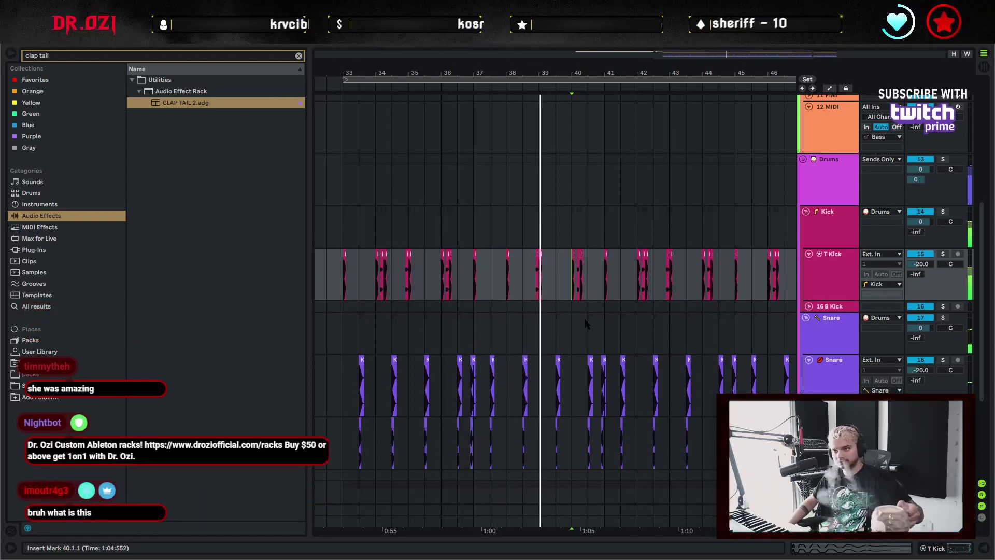
drag(606, 318, 564, 315)
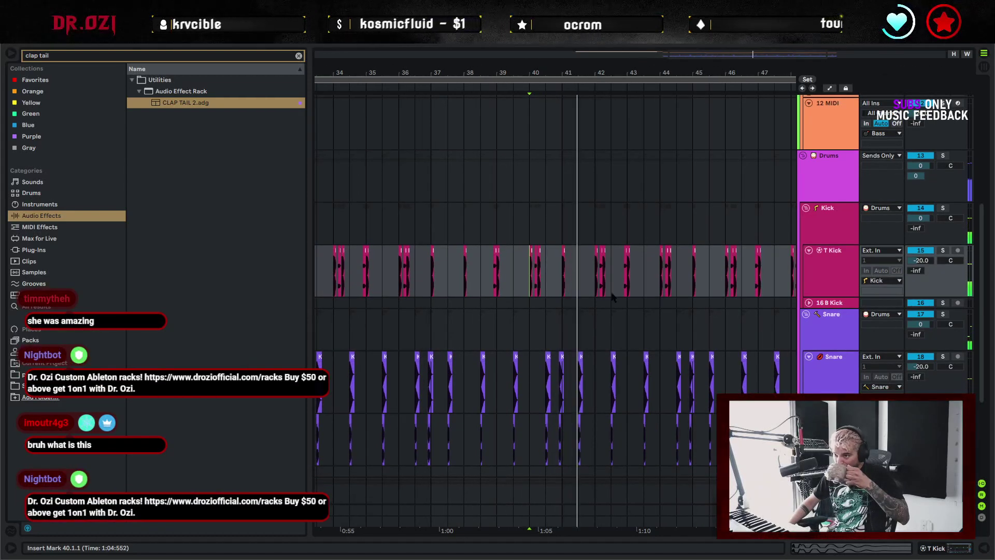
drag(665, 272, 615, 277)
scroll(622, 279, down, 3)
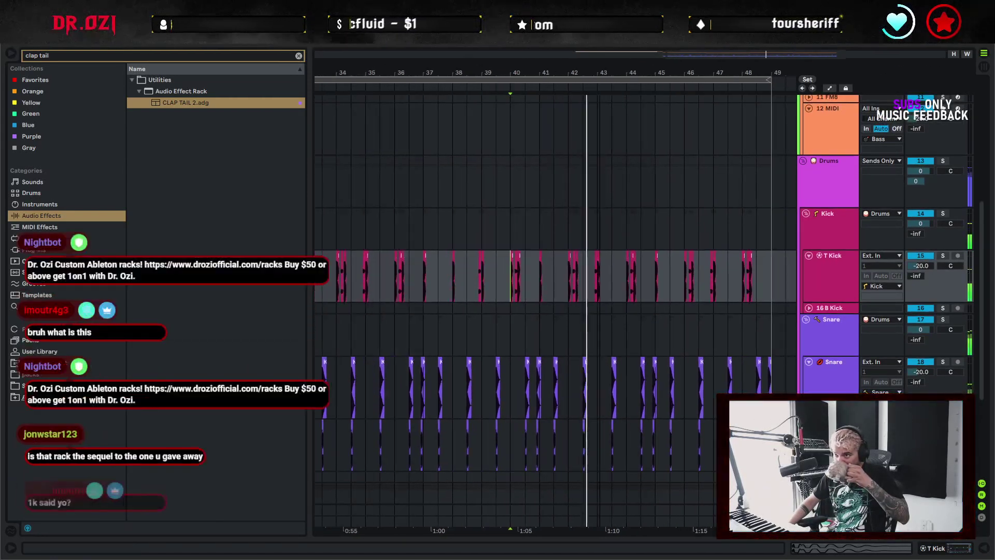
scroll(610, 102, up, 1)
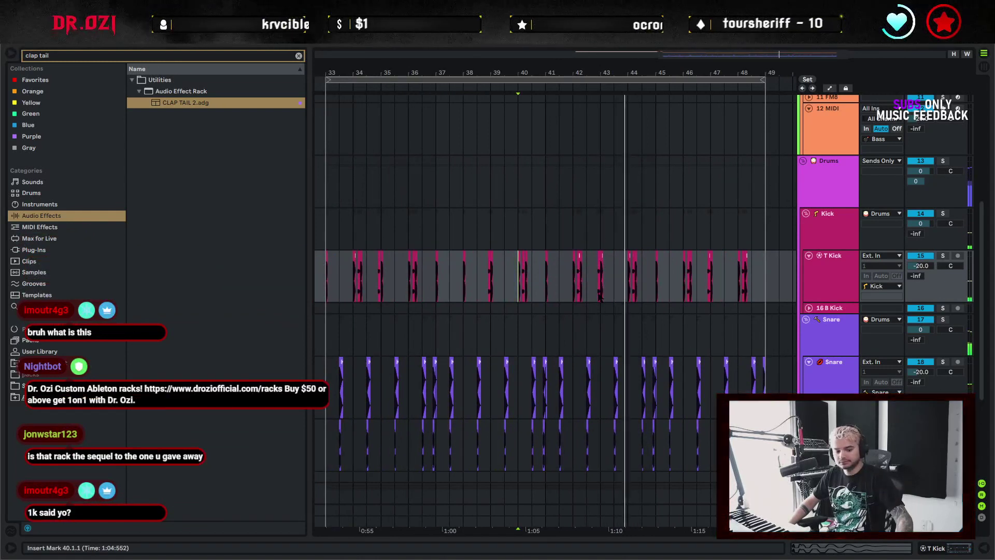
drag(539, 288, 321, 273)
click(322, 273)
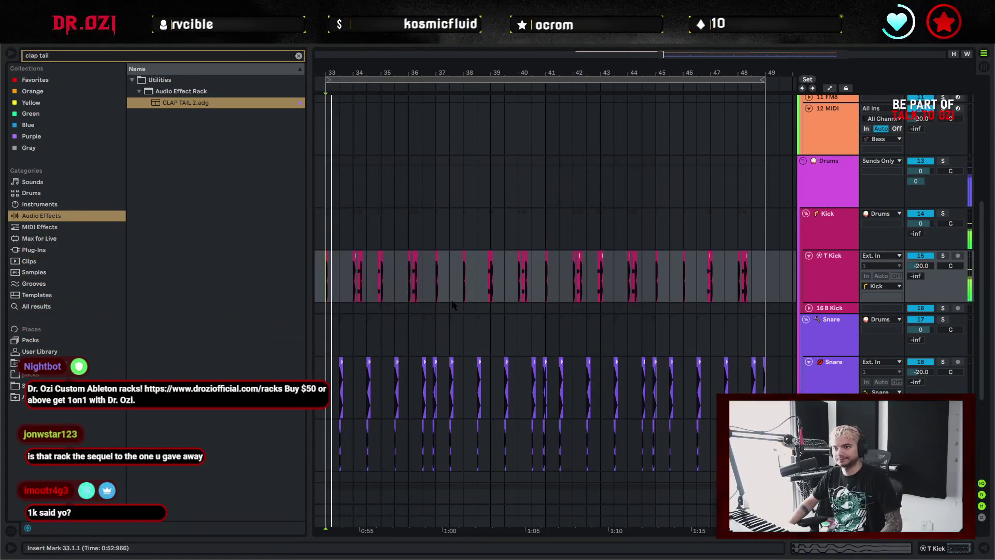
Fold the SOPHIE clap and Snare tracks in the Snare group
scroll(664, 366, down, 3)
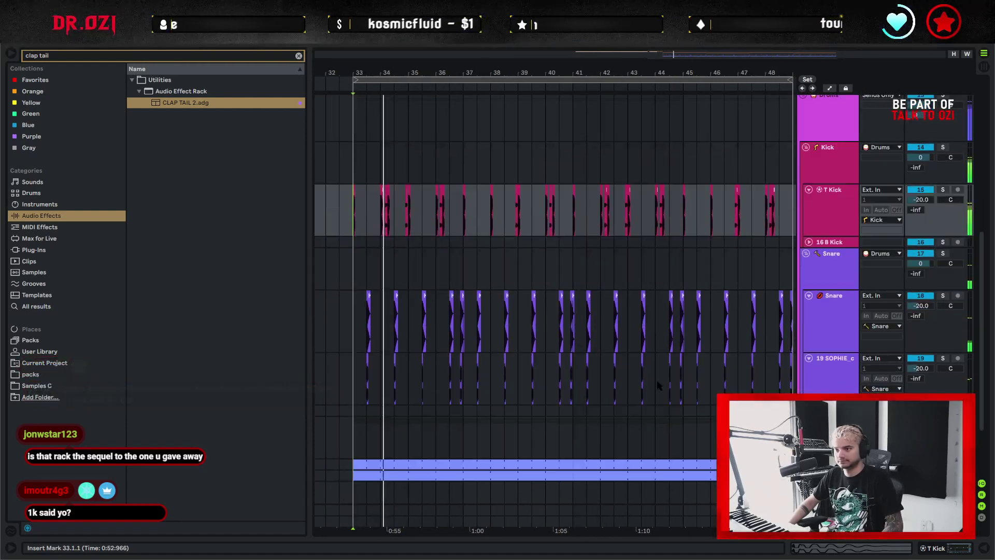
click(810, 362)
click(809, 358)
click(809, 295)
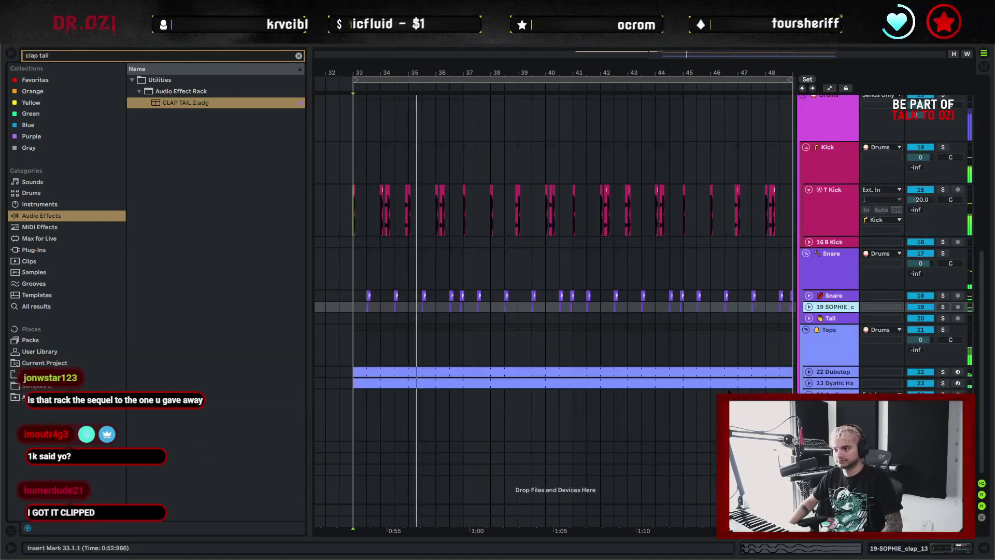
Unfold the Dyatic Hats track and duplicate its first clip, starting at bar 33, over bars 41 to 49
click(809, 383)
double_click(681, 386)
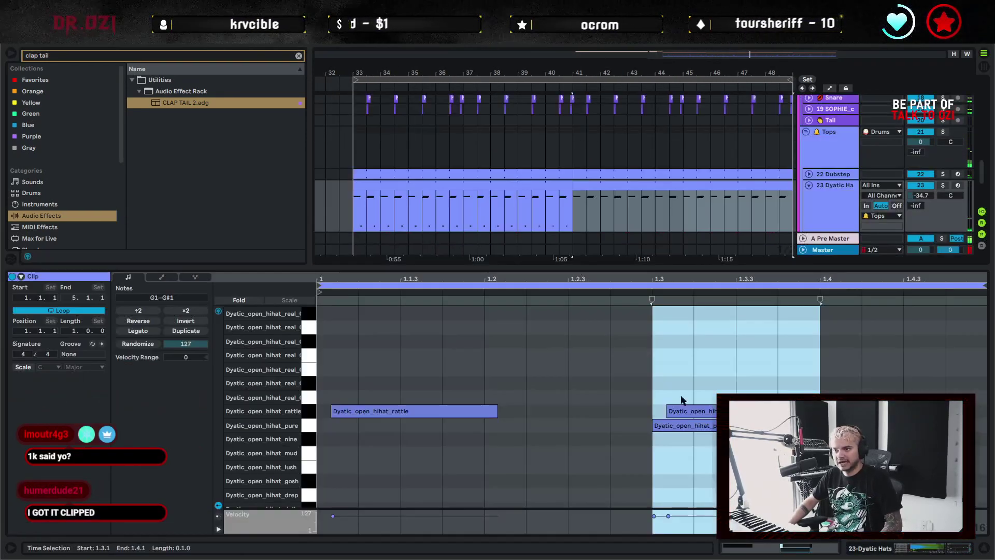
click(566, 187)
Add a sixteenth note slightly after beat 1.2 in the hi-hat clip, on the Dyatic_open_hihat_mud row (F1)
click(610, 403)
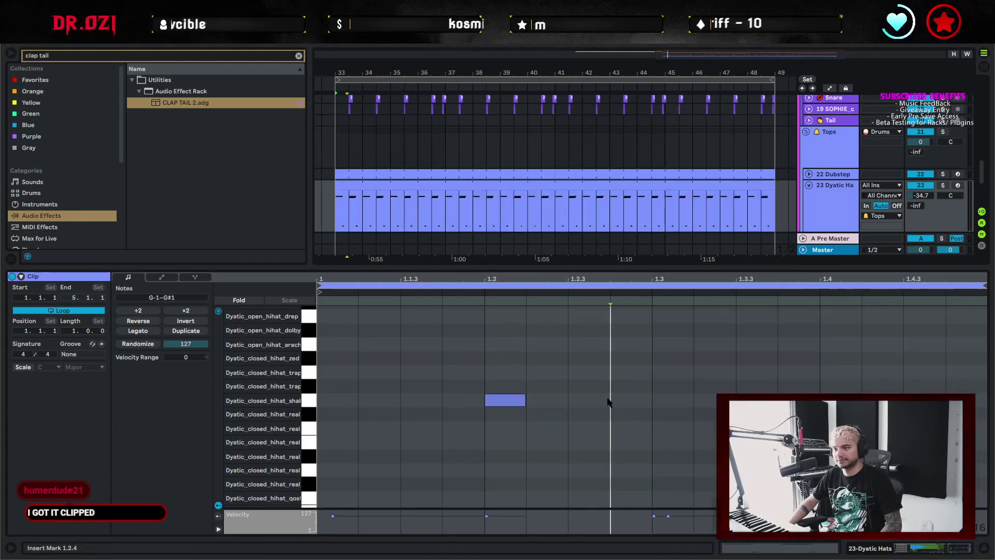
drag(281, 359, 275, 427)
scroll(459, 394, down, 2)
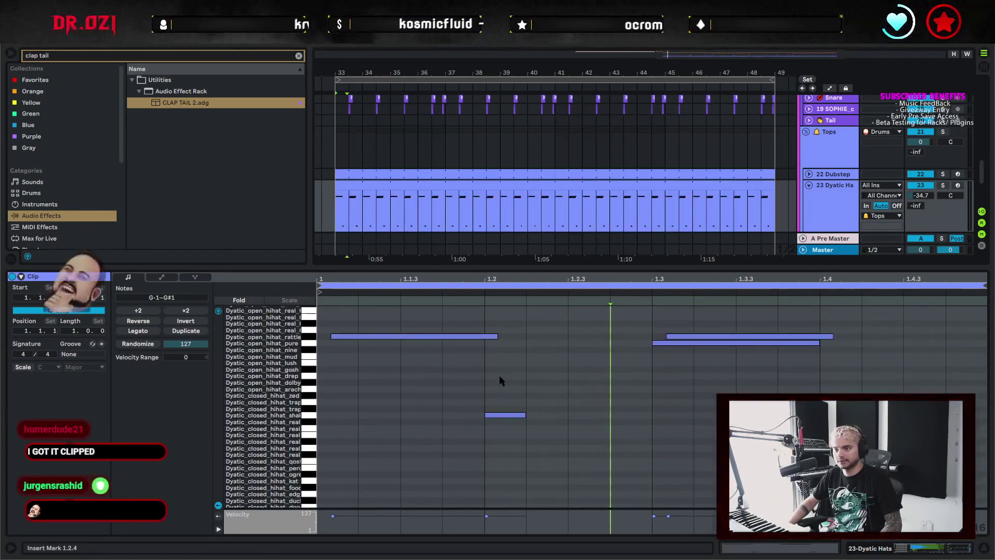
double_click(501, 377)
drag(501, 377, 502, 358)
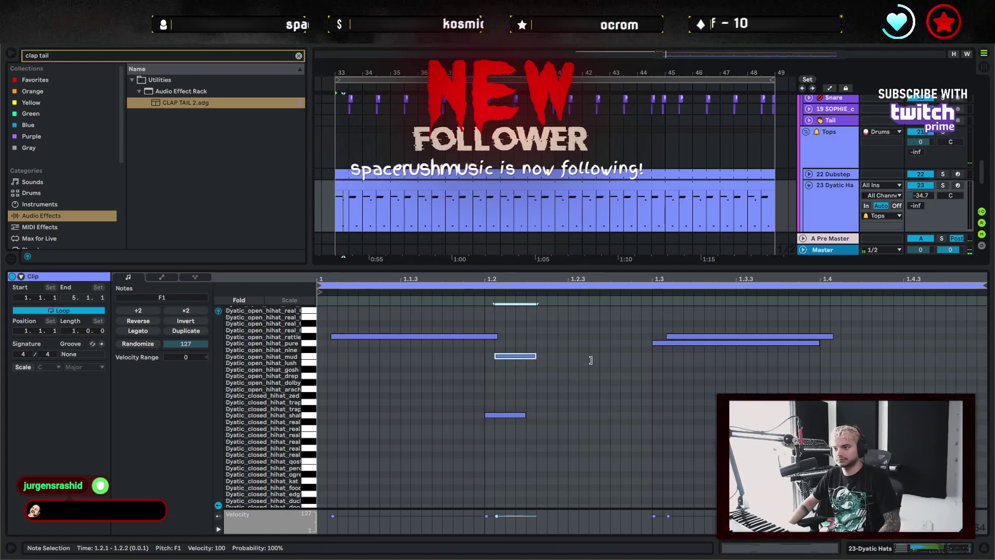
Lengthen the note on the Dyatic_open_hihat_mud row (F1) to just before beat 1.3, duplicate it to slightly after beat 1.4 and play it back
drag(644, 372, 327, 356)
key(ctrl+d)
key(space)
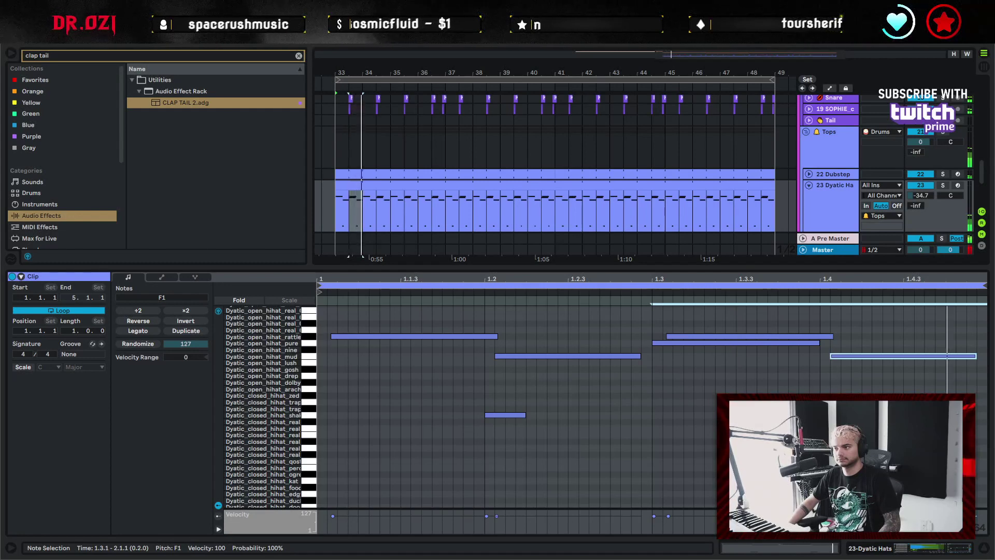
click(946, 467)
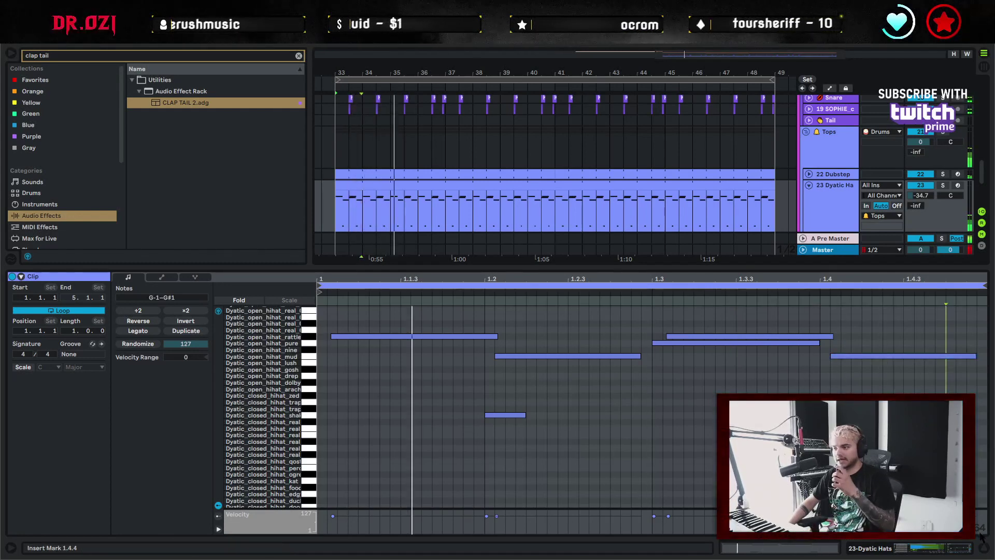
Hide the clip editor and listen to the drop while looking over the drum and bass tracks
key(ctrl+alt+l)
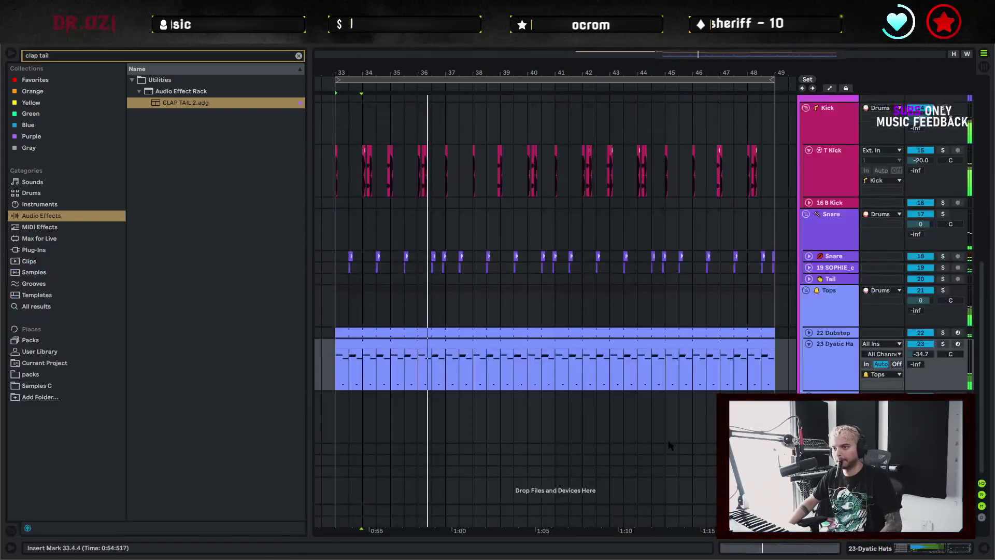
click(782, 363)
click(770, 371)
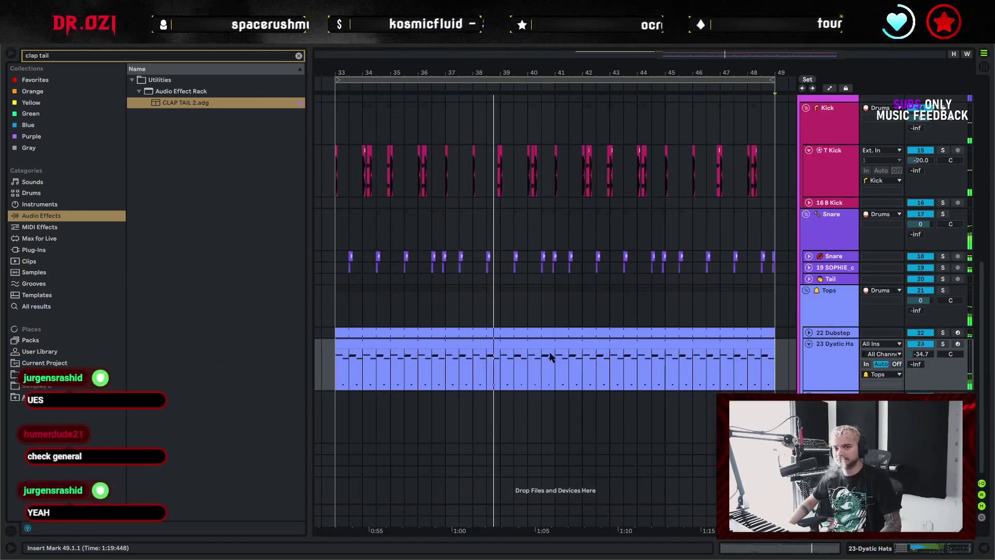
scroll(529, 368, up, 3)
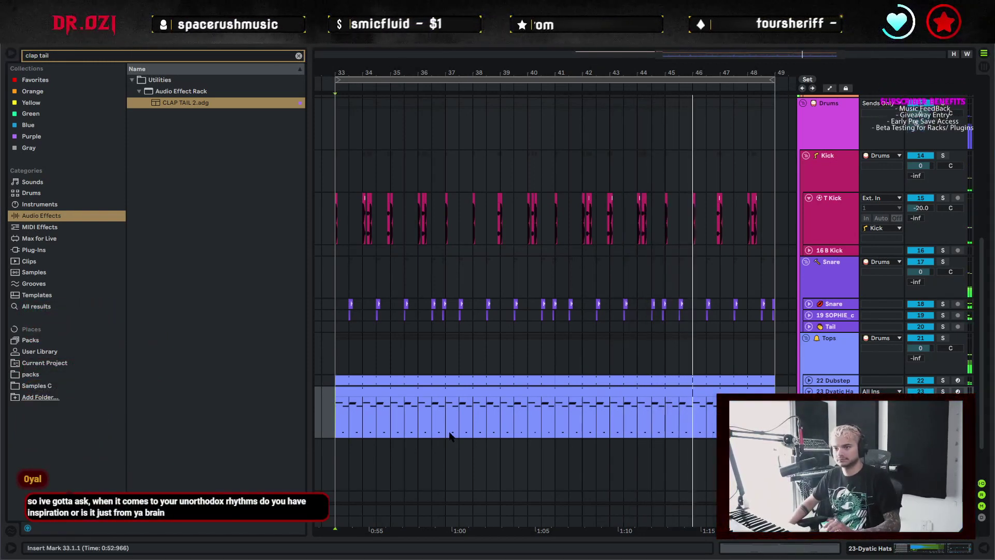
scroll(502, 419, up, 8)
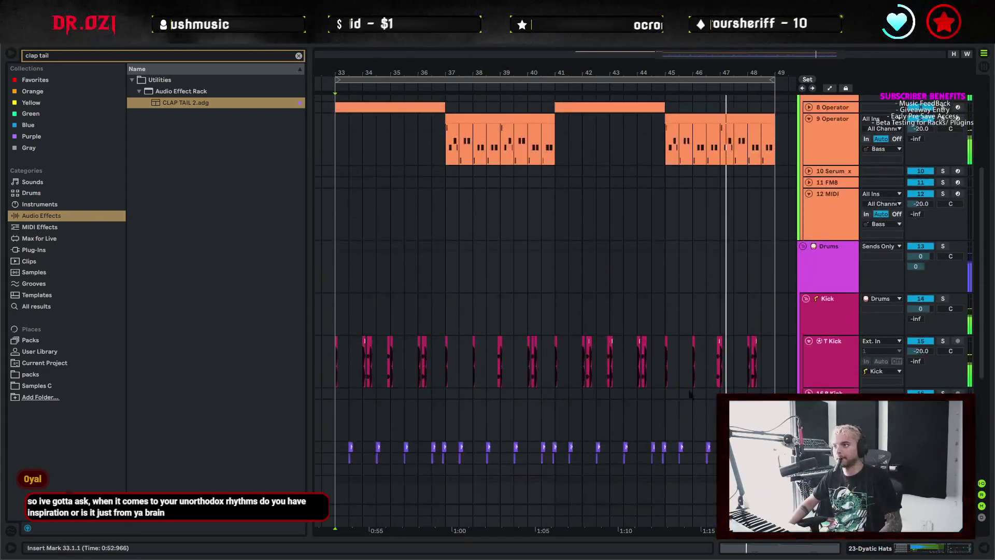
Select bars 33 to 49 on the empty 12 MIDI track in the Bass group, showing its devices, and clear the browser search
click(845, 257)
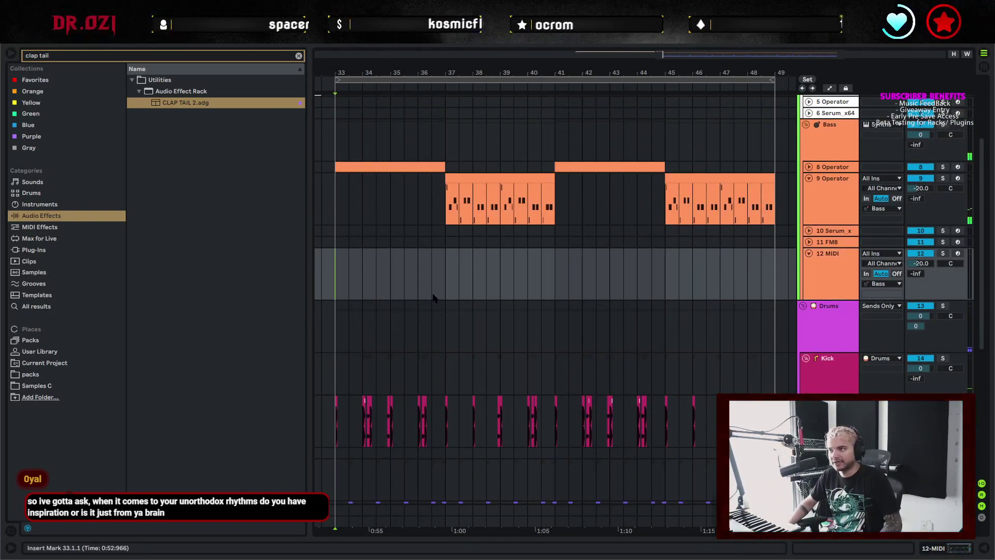
scroll(741, 386, up, 3)
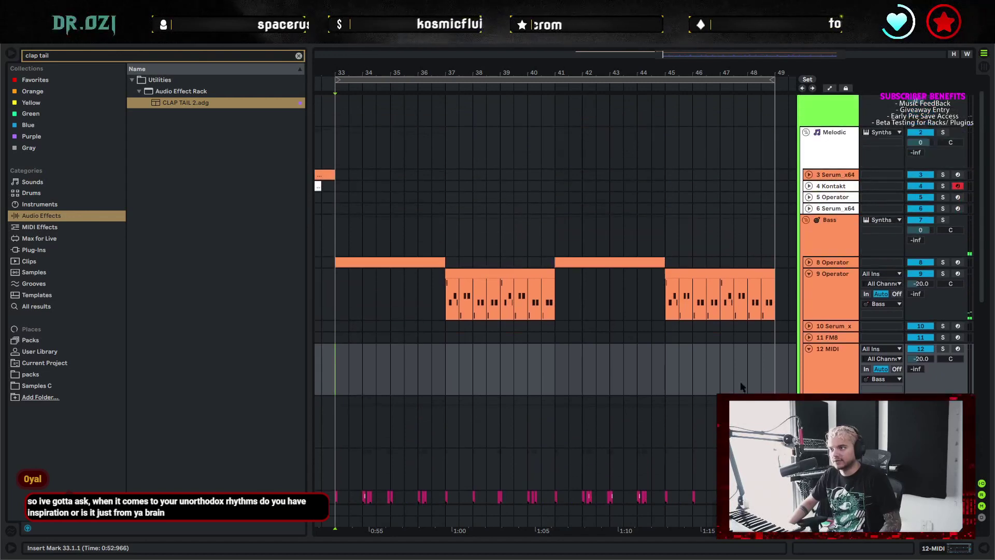
shift+click(775, 368)
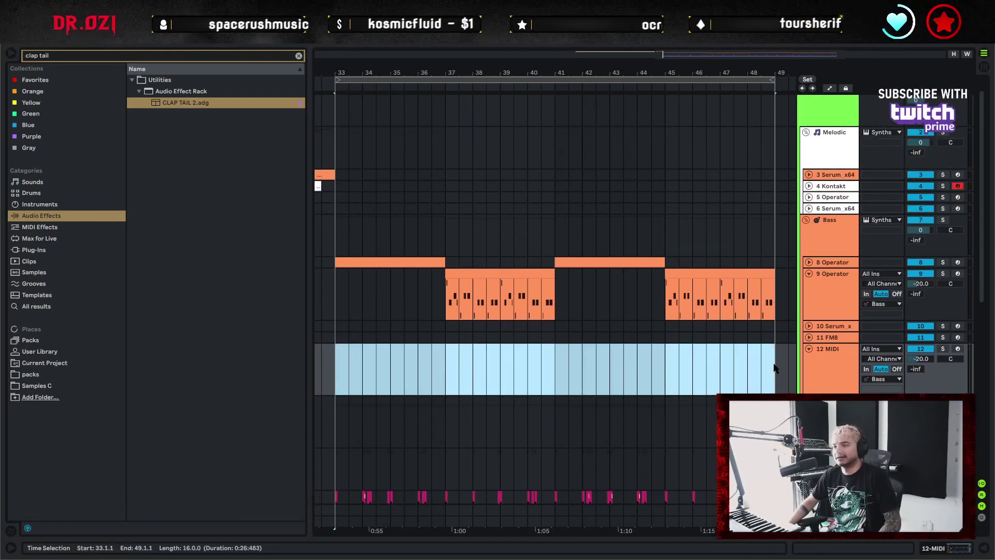
double_click(820, 357)
scroll(764, 347, down, 2)
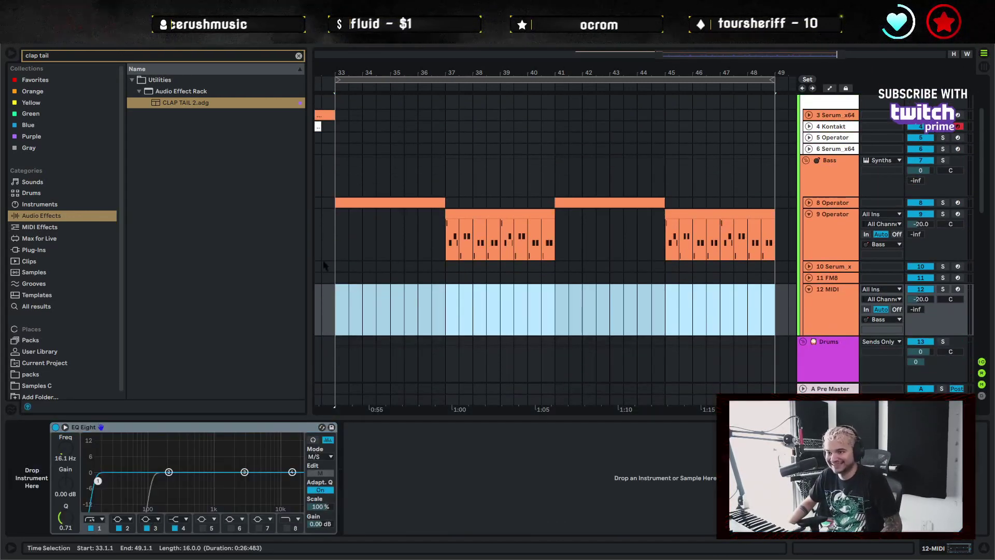
click(299, 56)
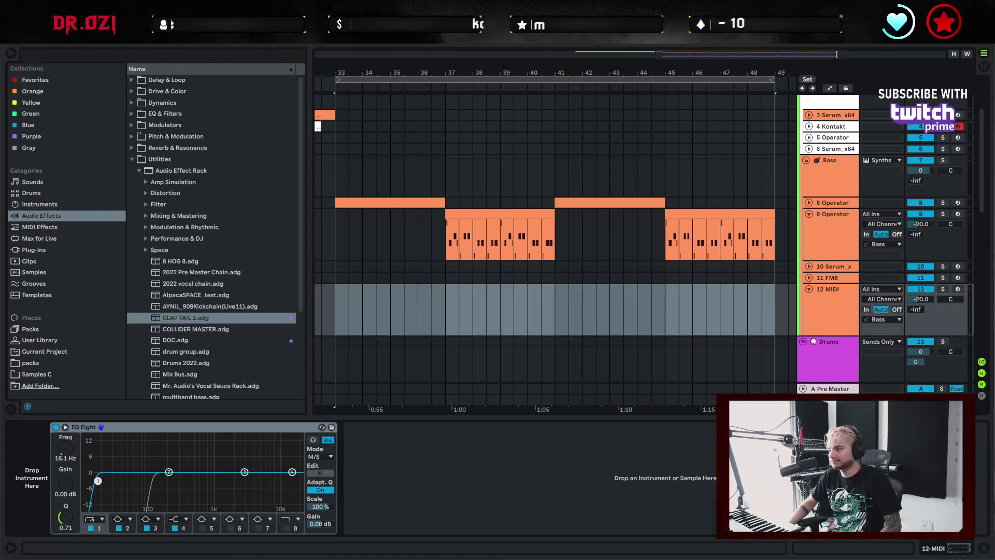
Switch to the web browser to watch the Twitch clip, and return to Ableton Live
key(alt+Tab)
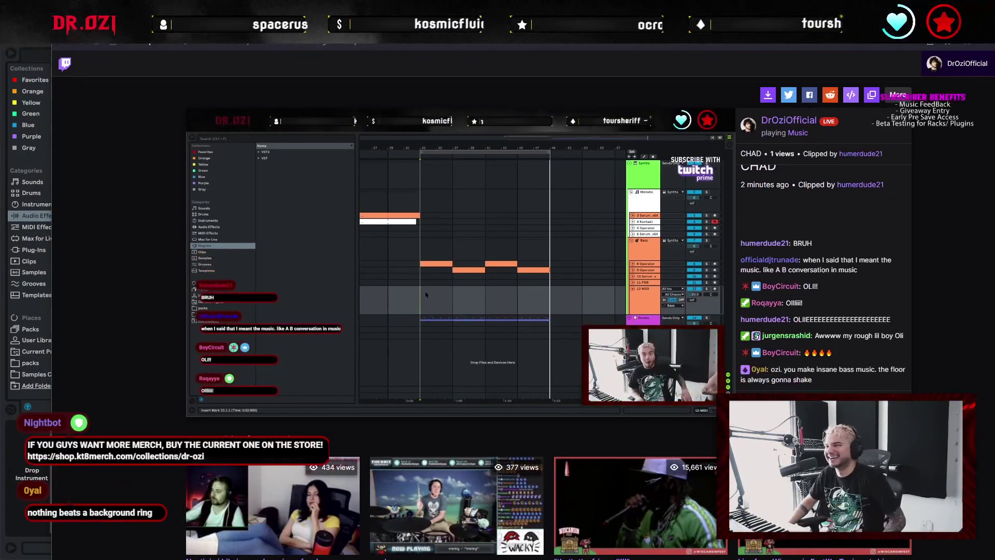
key(alt+Tab)
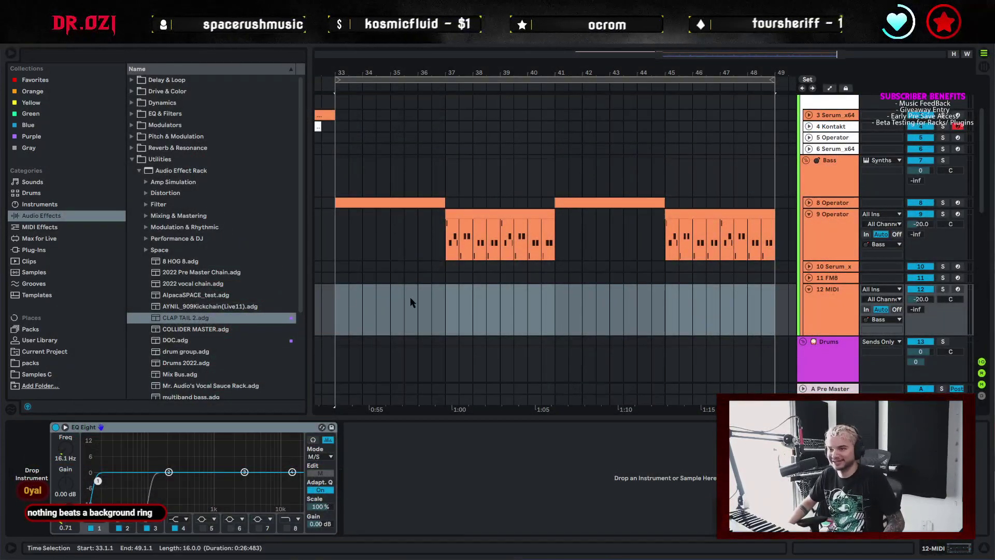
Select the 12 MIDI track and search the plug-ins for "massi"
click(800, 308)
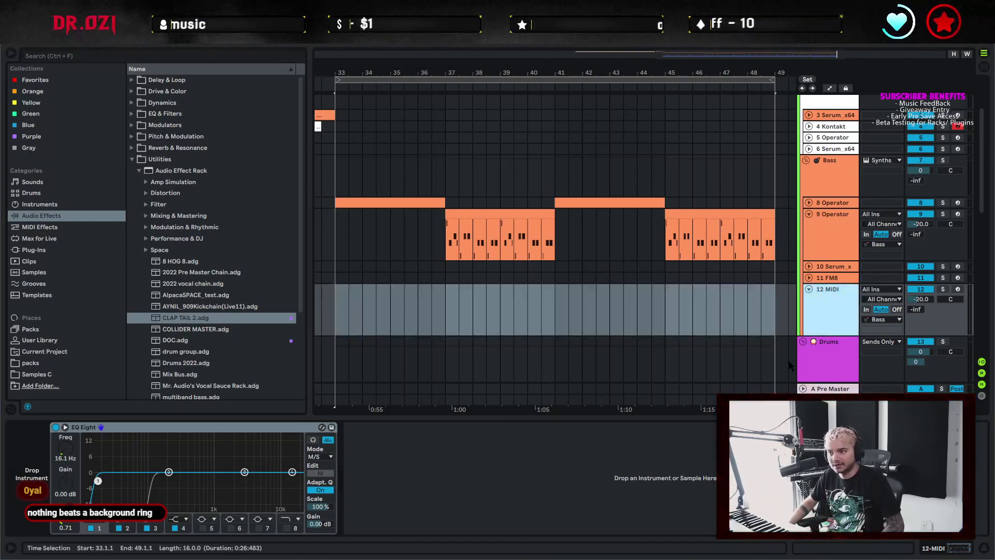
click(34, 250)
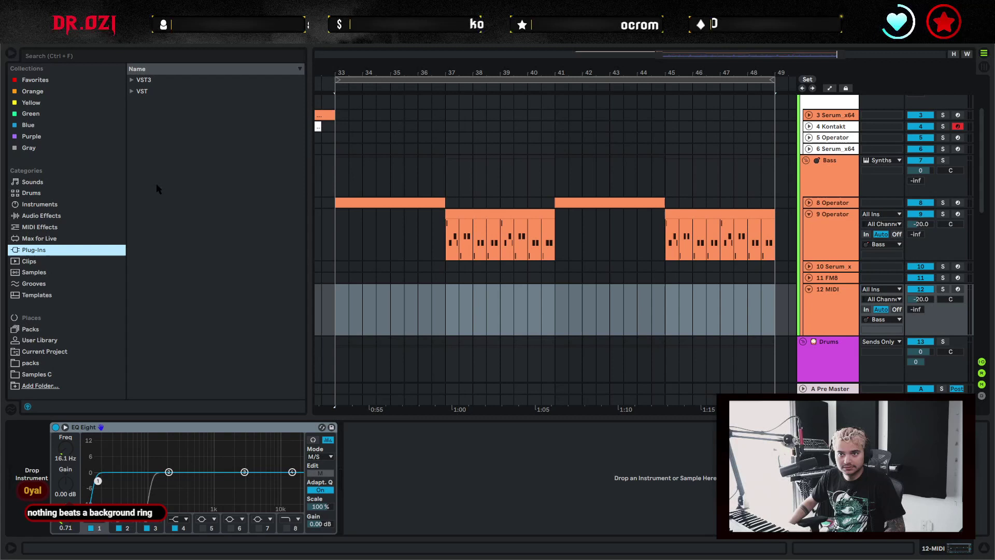
click(140, 56)
text(massi)
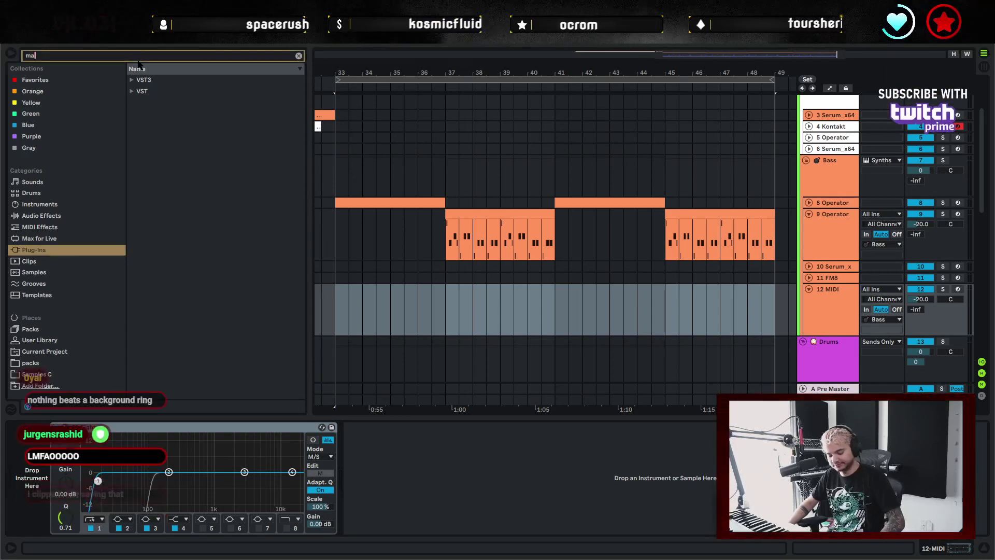
Load the VST3 version of Native Instruments Massive X onto the 12 MIDI track and bring up its plug-in window
click(132, 80)
click(138, 92)
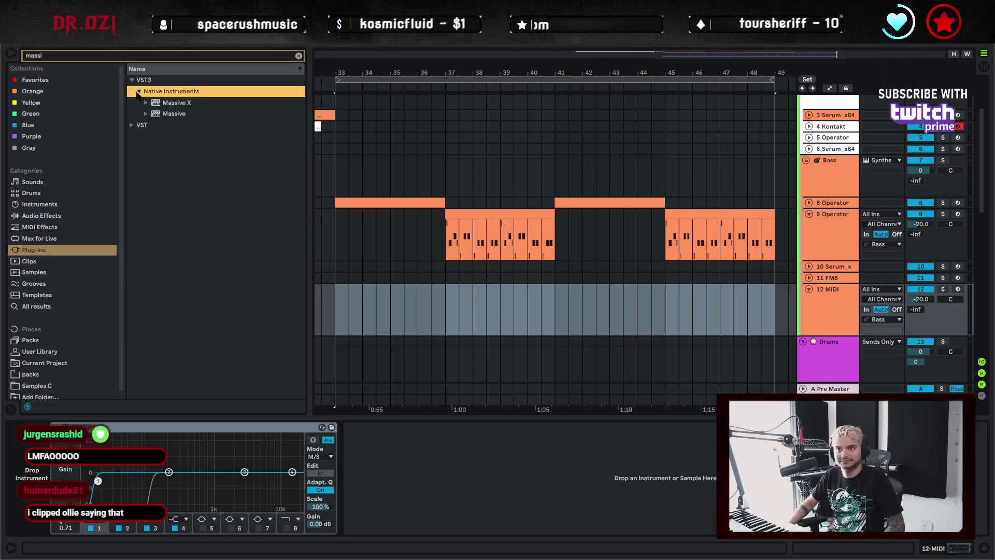
click(177, 113)
drag(172, 103, 411, 280)
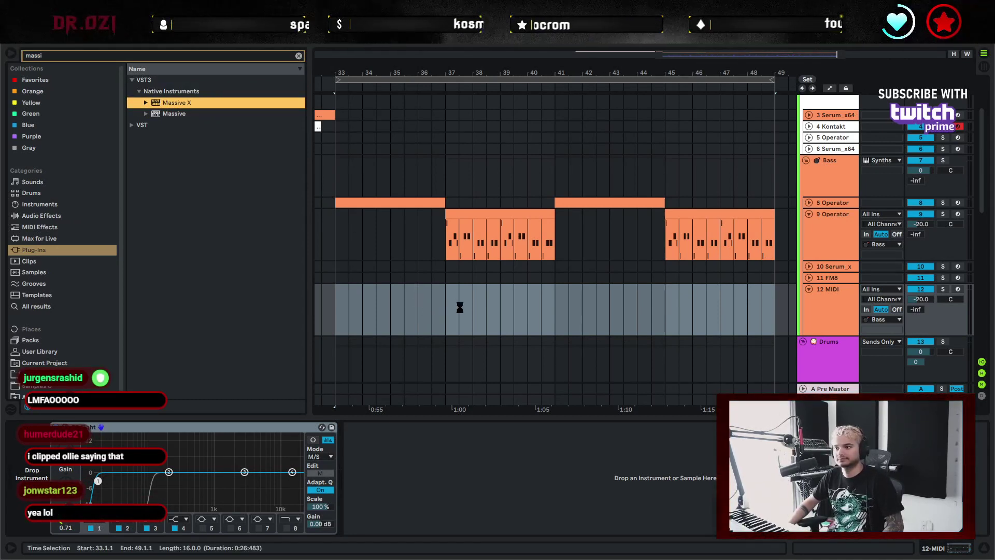
key(Return)
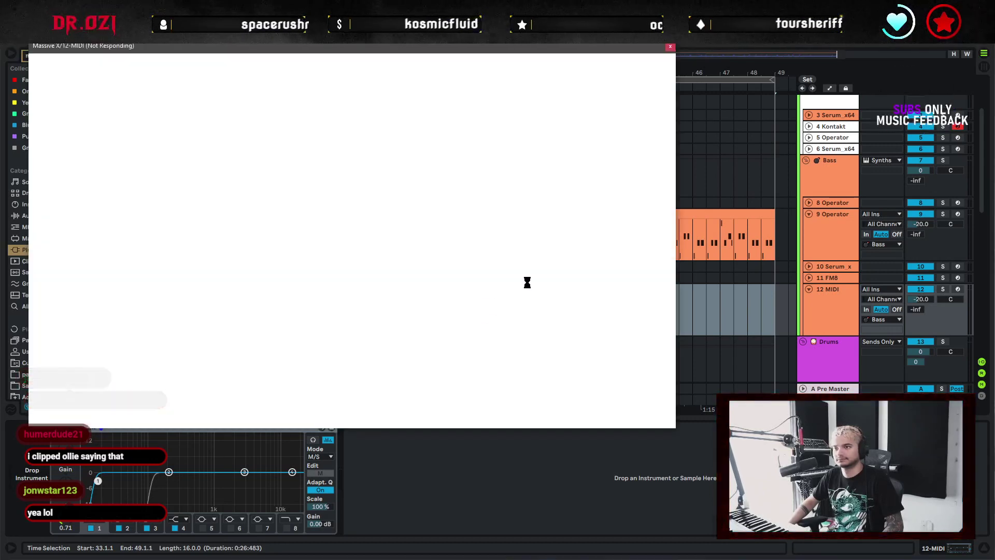
click(665, 56)
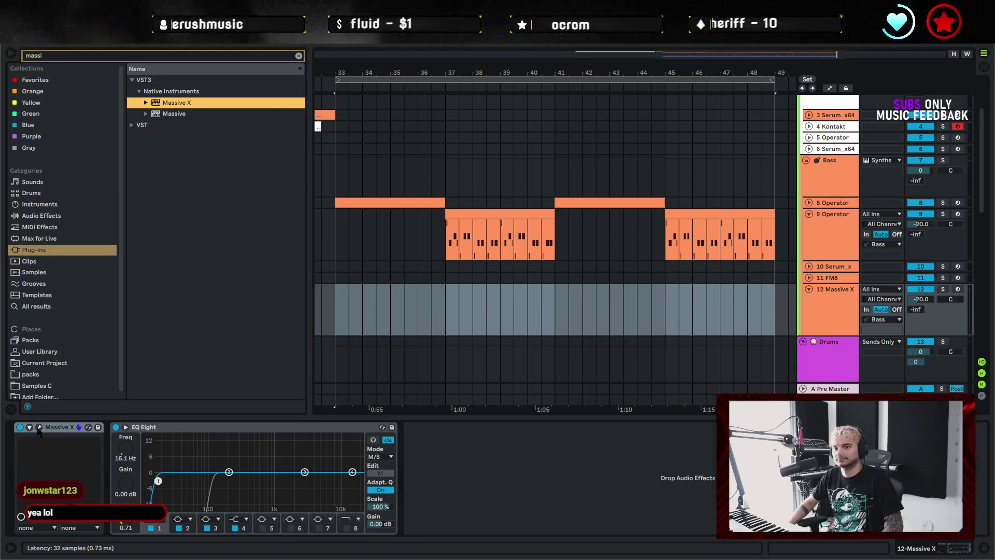
click(39, 428)
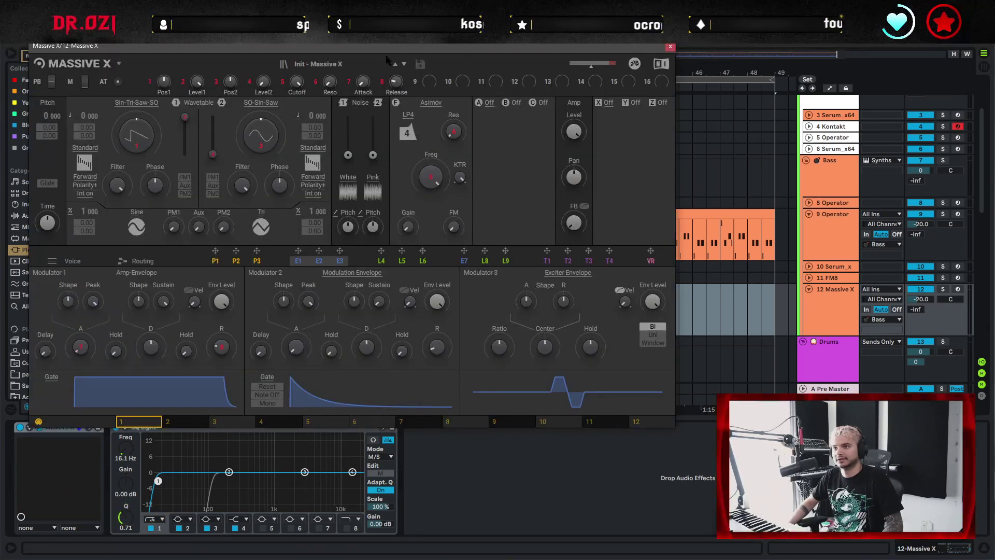
drag(386, 48, 534, 82)
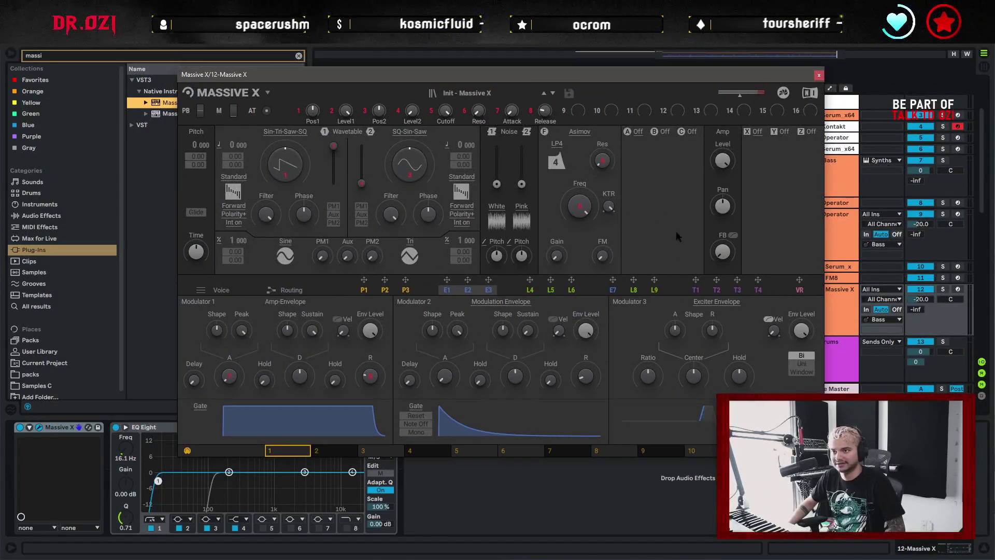
Open the Massive X preset browser filtered to Piano / Keys and arm the Massive X track for playing
click(488, 92)
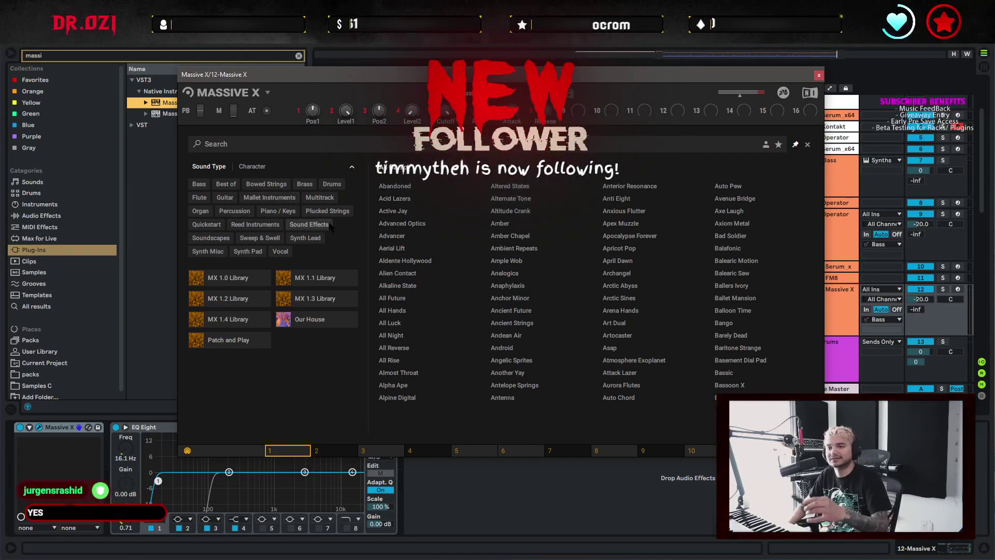
click(282, 214)
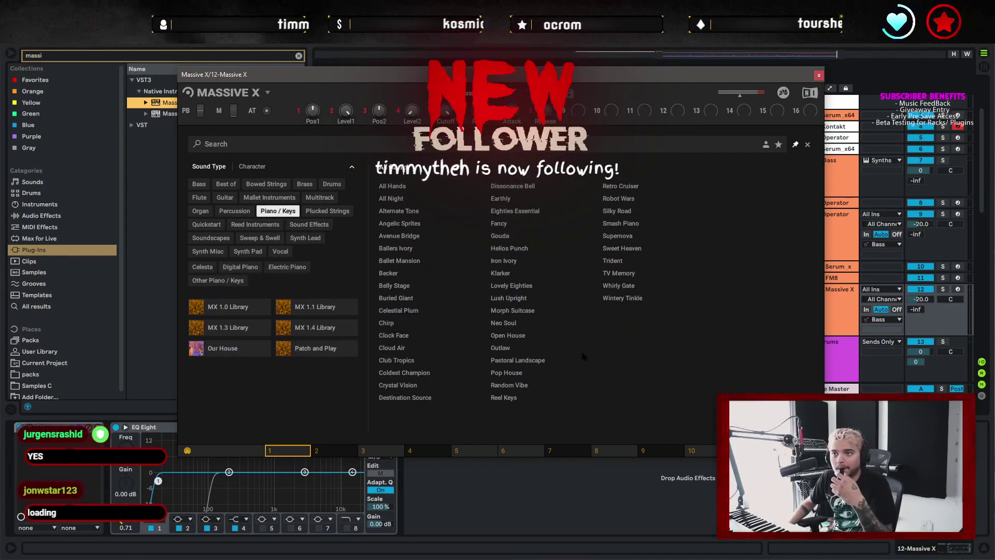
click(958, 289)
Audition the Angelic Sprites, Avenue Bridge and Ballers Ivory presets
click(404, 223)
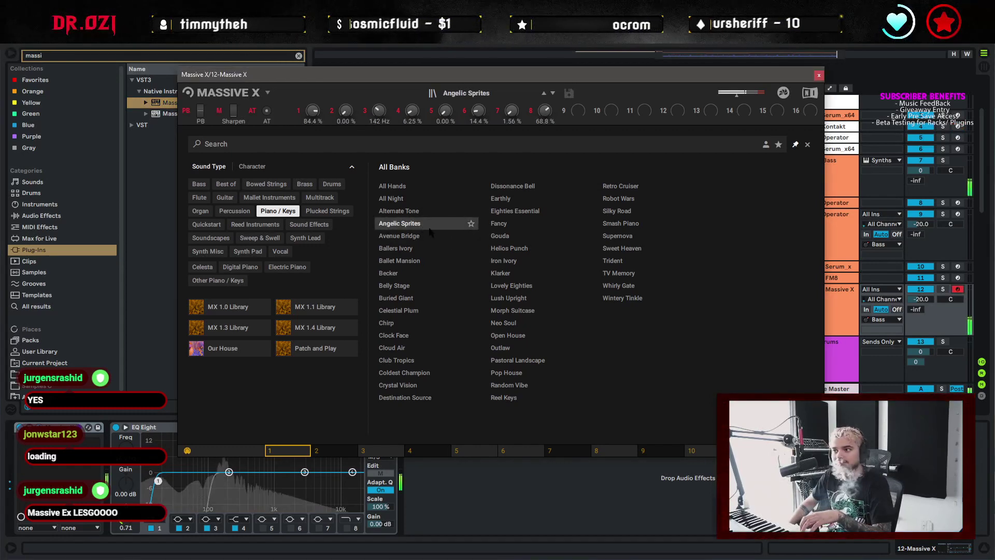
click(424, 240)
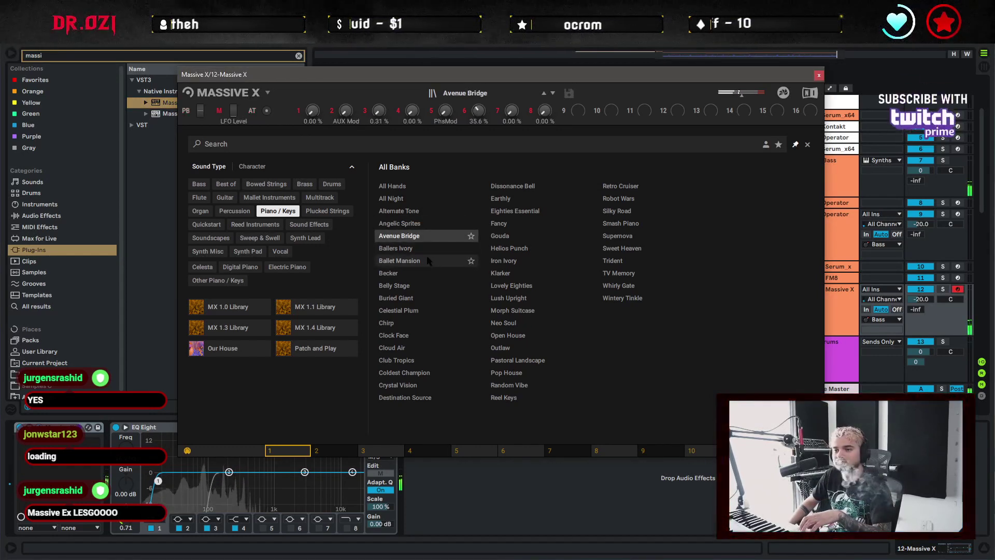
click(428, 253)
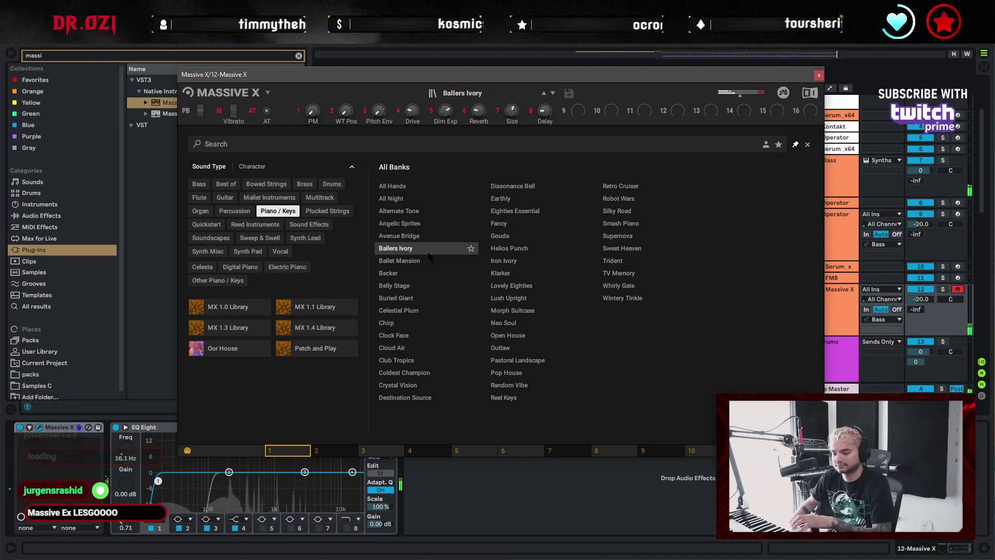
Filter the presets to Synth Lead, audition Antelope Springs, Apricot Pop, Auto Chord and Balearic Saw, and load Balloon Time
click(274, 211)
click(304, 238)
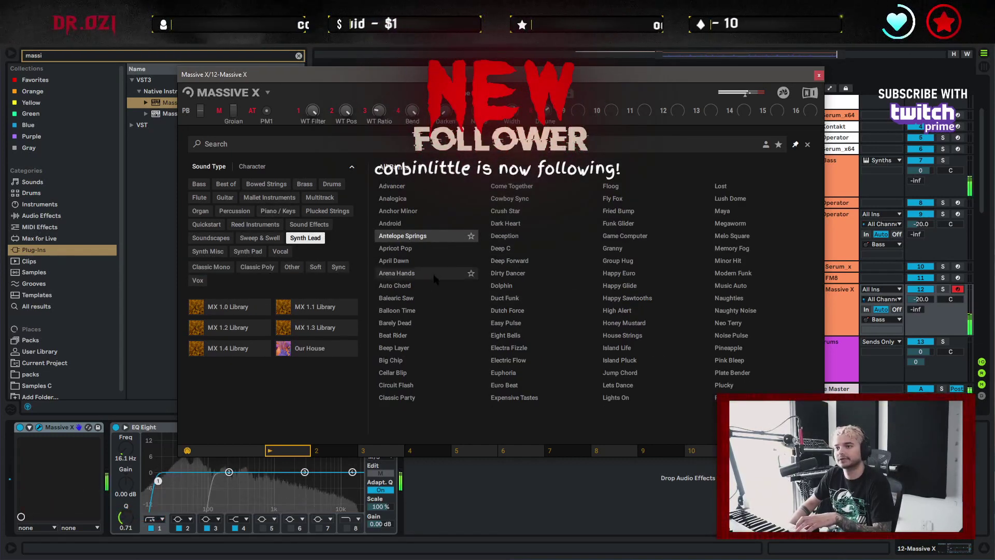
click(409, 248)
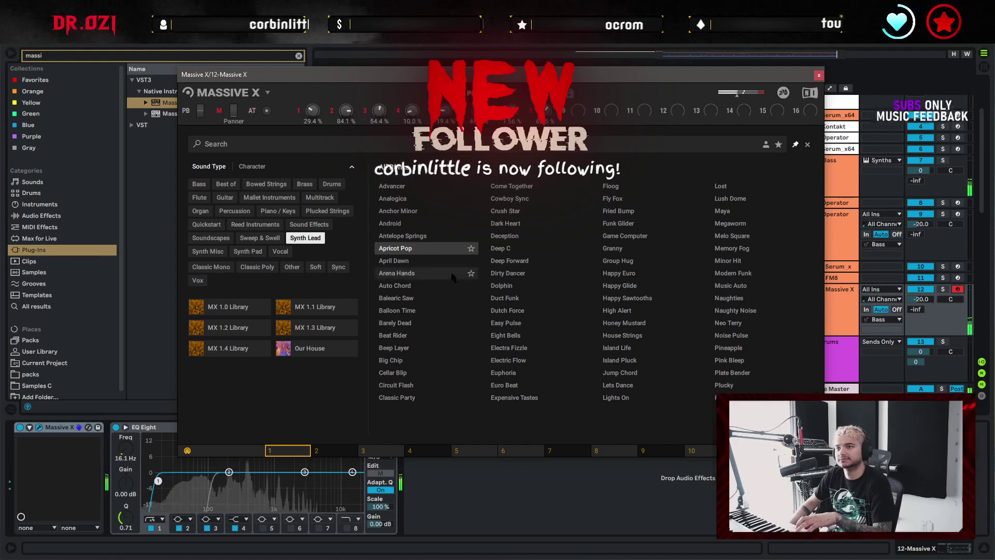
click(446, 285)
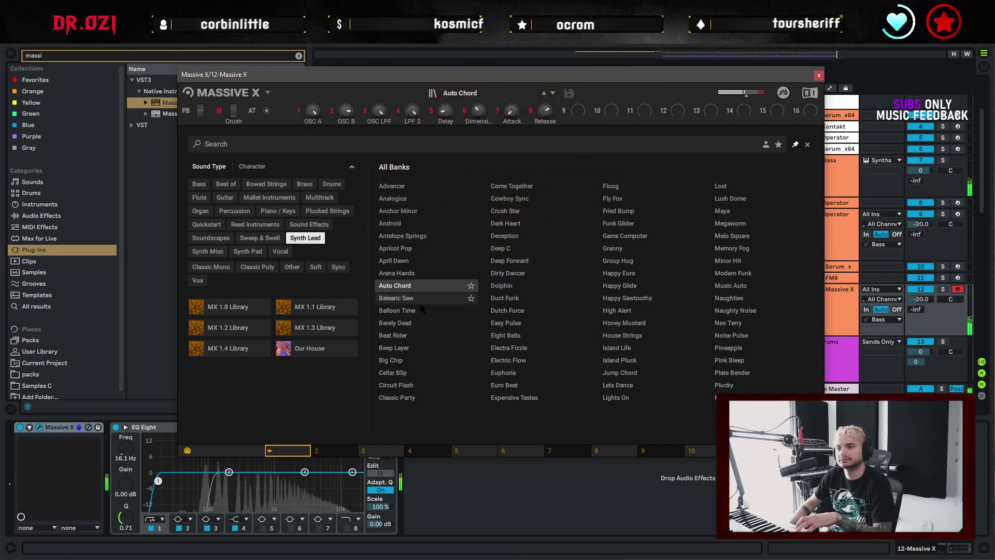
click(412, 298)
click(415, 310)
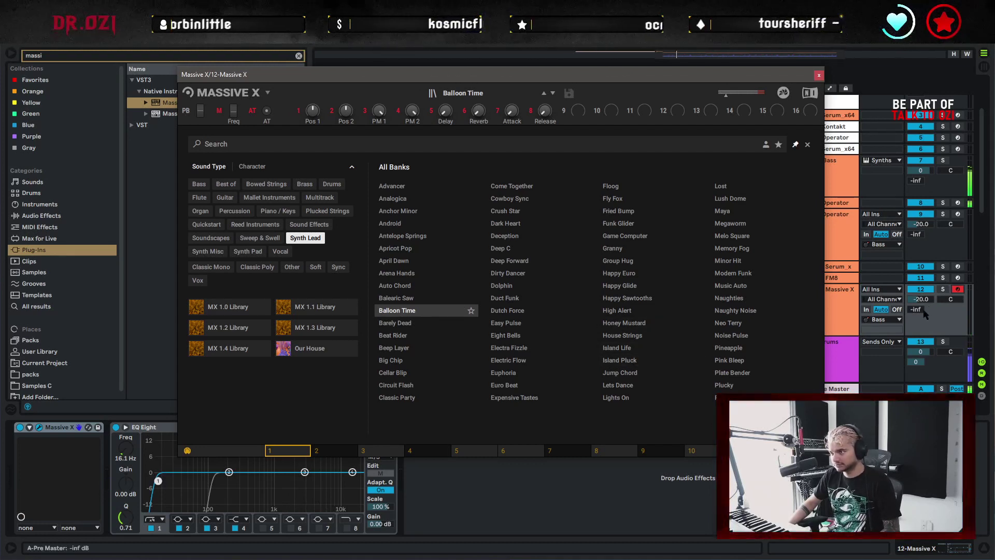
Set the Massive X track's volume to -29.6 dB and close the plug-in window
drag(921, 299, 921, 312)
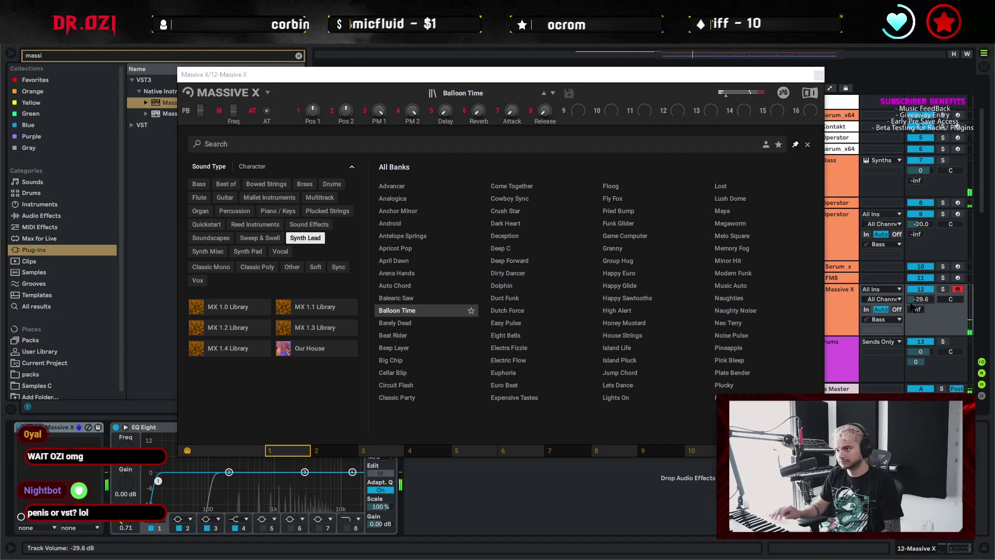
click(822, 74)
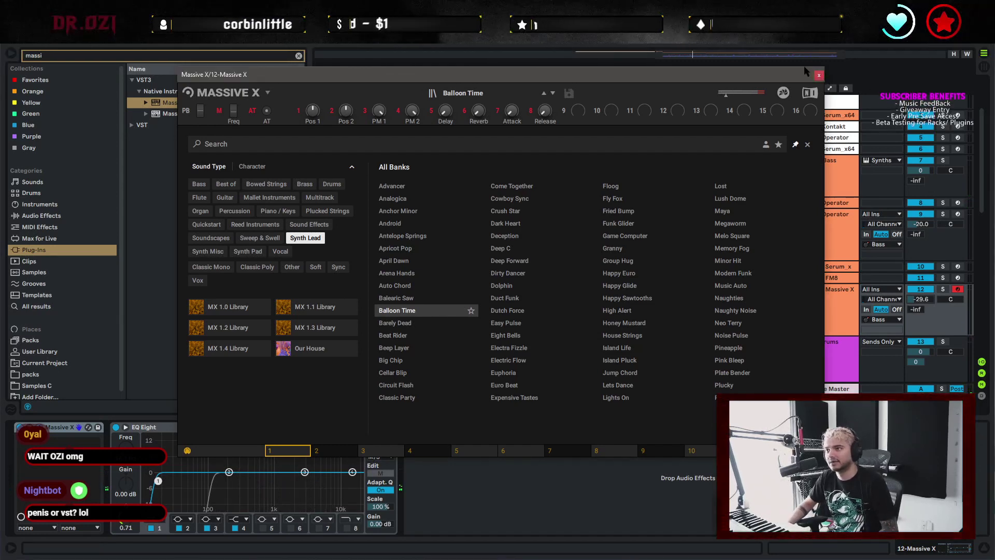
click(818, 75)
Inspect the notes of the MIDI clip at bar 37 on the 9 Operator track, and hide the clip editor again
double_click(459, 228)
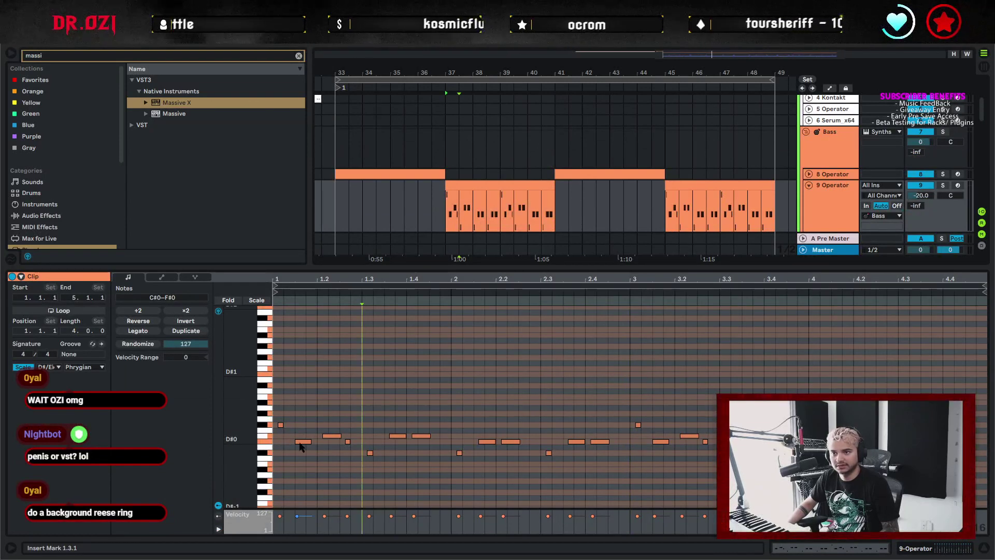
click(985, 549)
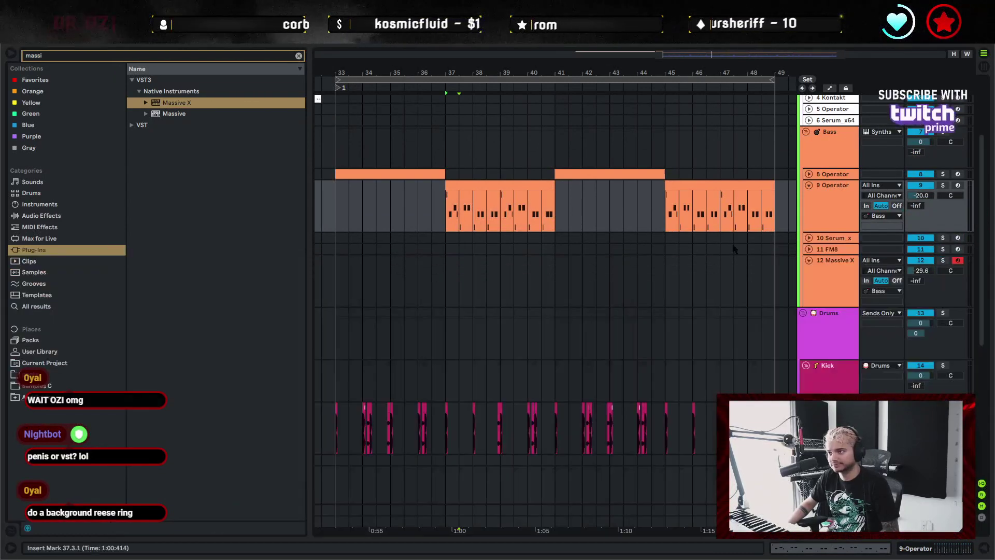
Reopen the Massive X window on track 12 and audition the Barely Dead, Beat Rider, Beep Layer and Big Chip presets
double_click(838, 285)
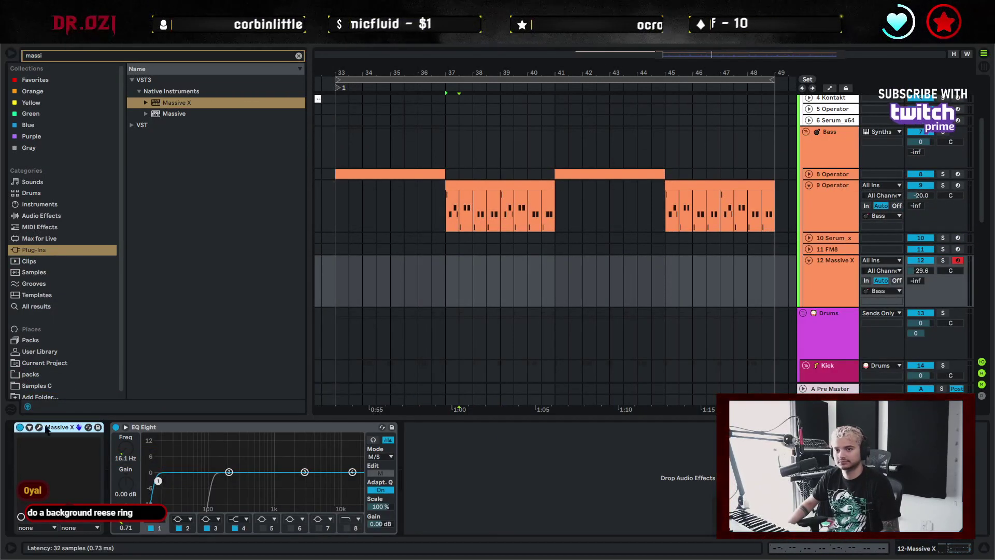
key(ctrl+alt+p)
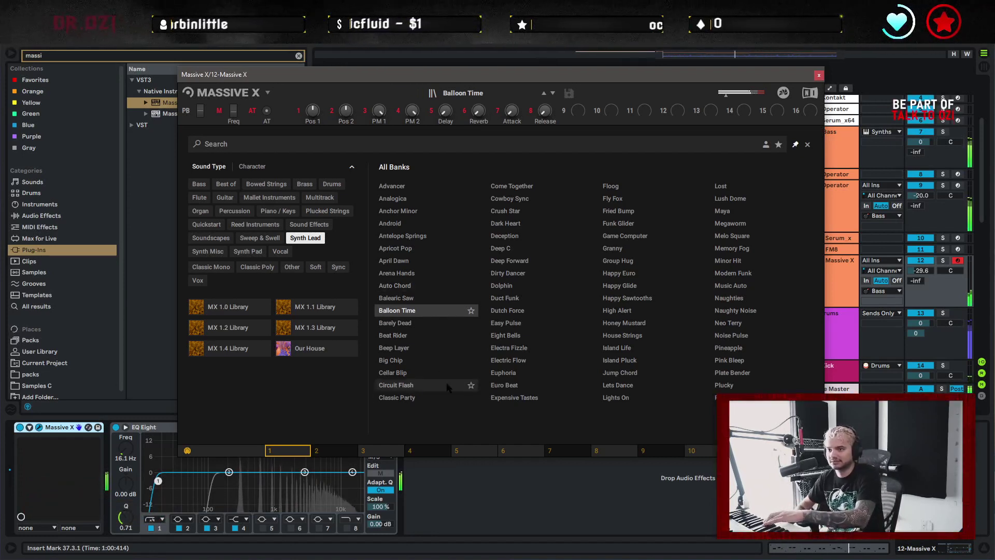
click(442, 329)
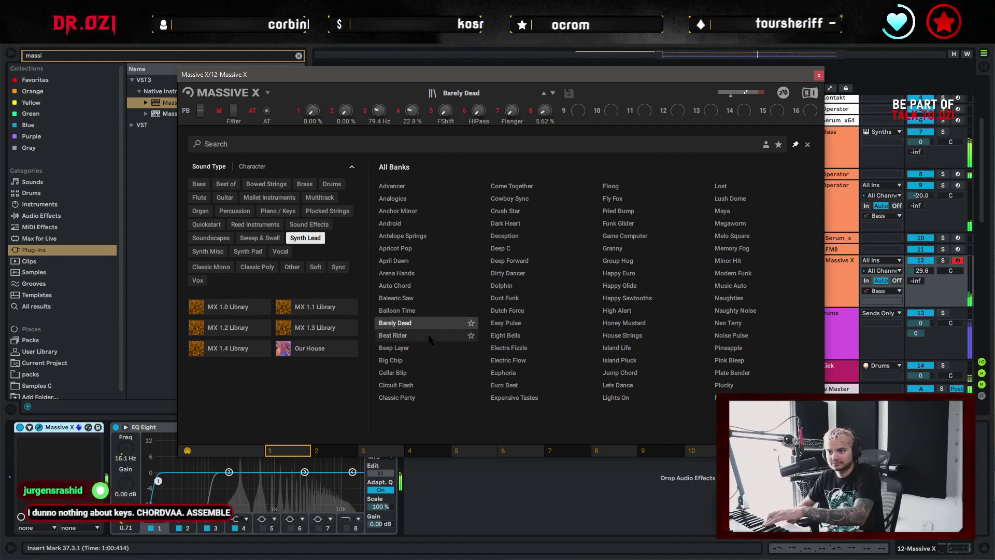
click(427, 339)
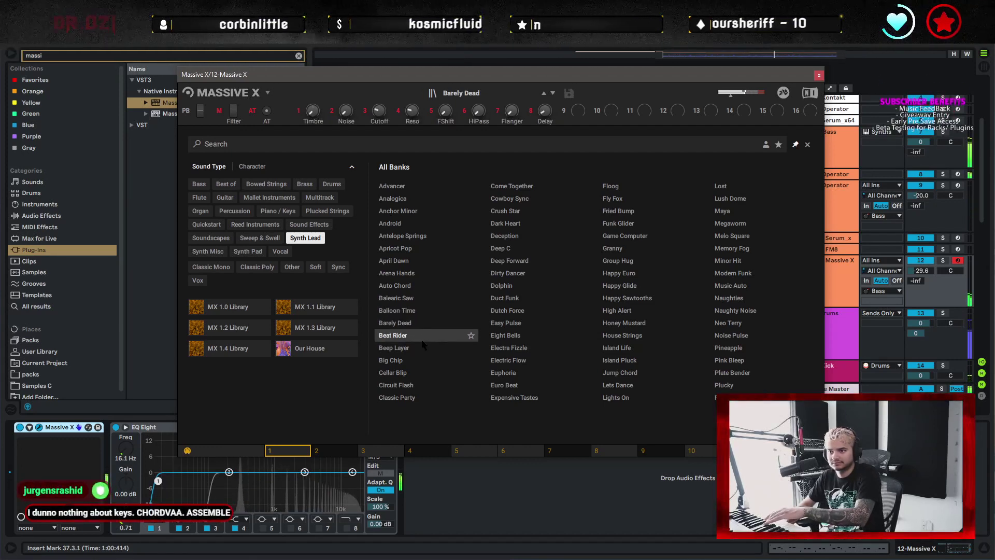
click(420, 352)
click(422, 359)
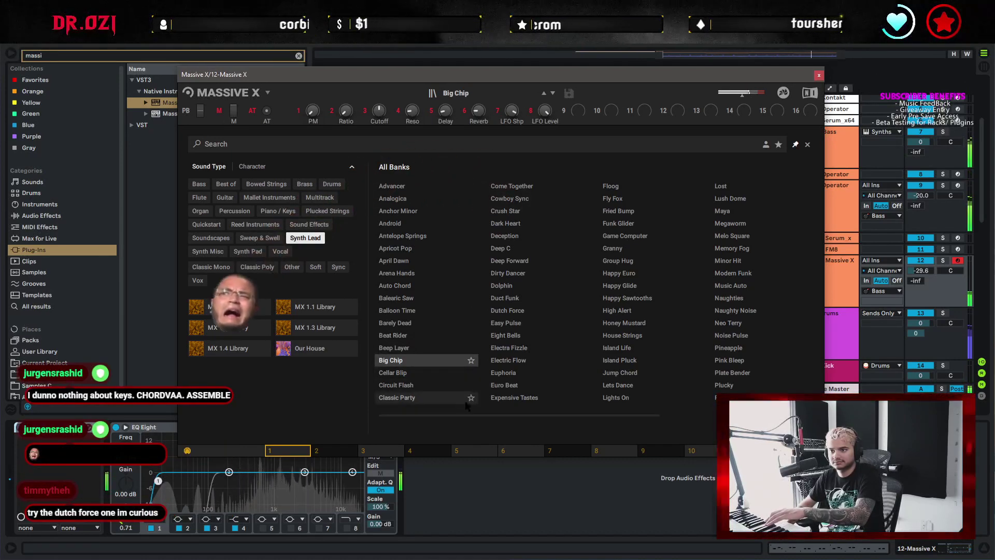
Audition the Cellar Blip, Classic Party, Come Together and Cowboy Sync presets
click(426, 372)
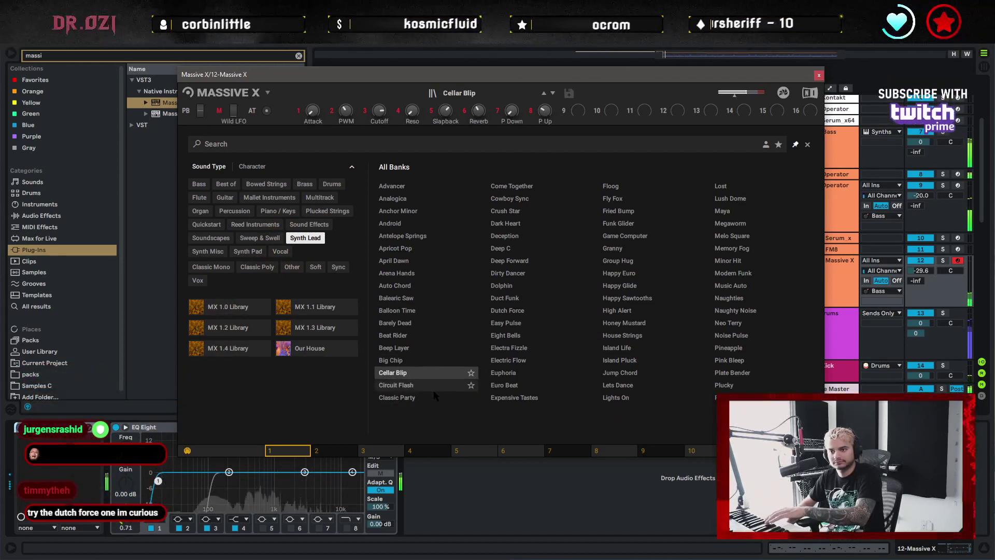
click(439, 390)
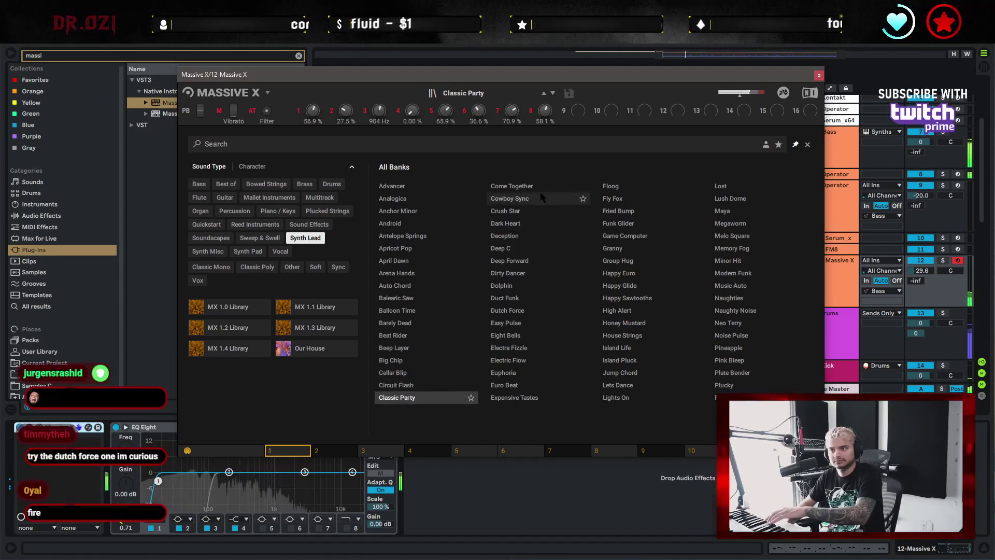
click(513, 186)
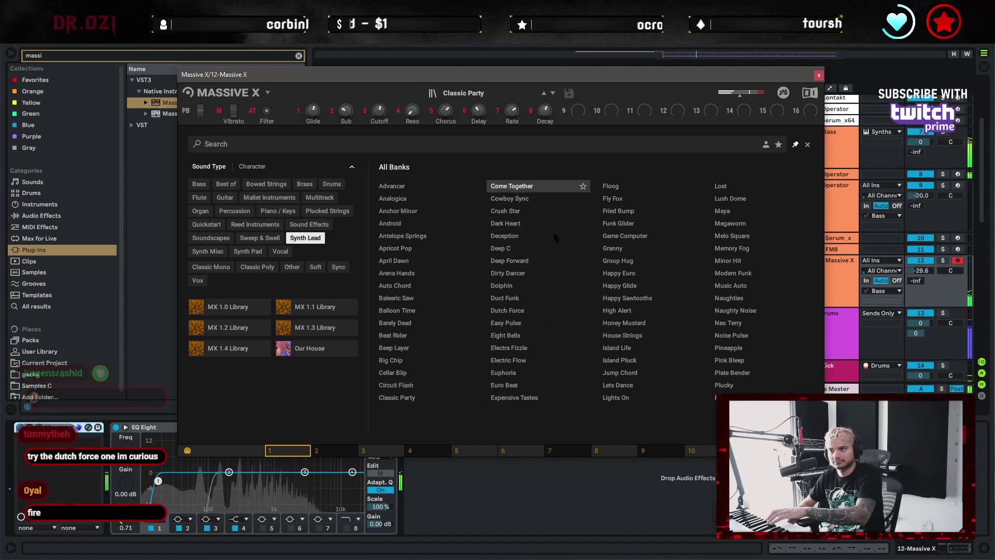
click(518, 198)
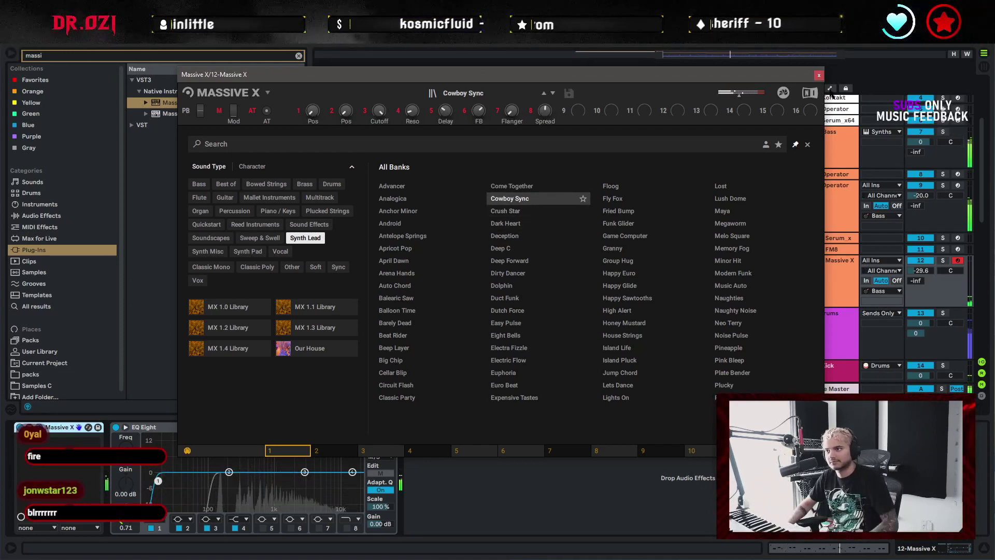
Close the Massive X window, replace the instrument on track 12 with Massive, and close the new plug-in window
click(818, 75)
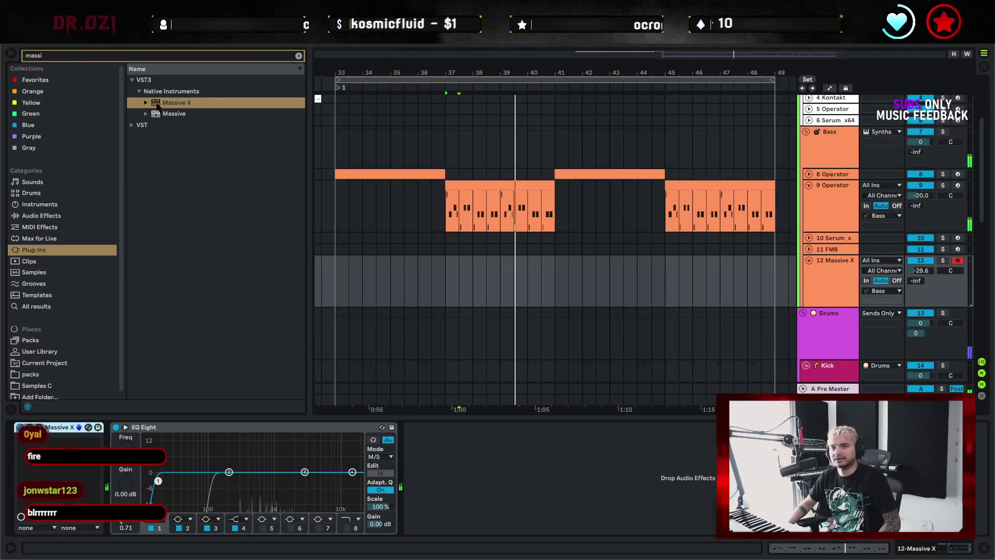
click(179, 115)
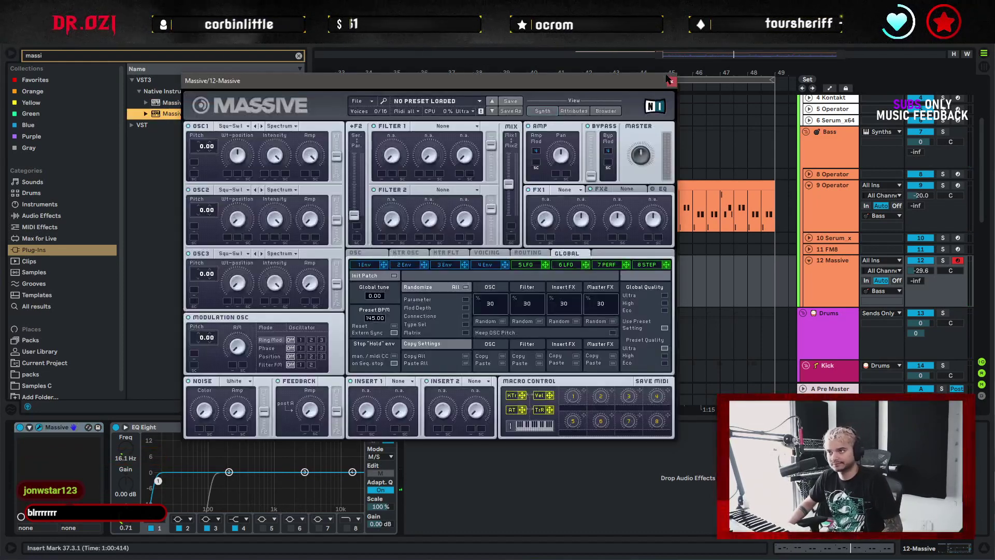
click(670, 82)
Create a MIDI clip on the Massive track from bar 33 to bar 37 and fill it with one four-bar D#3 note
drag(332, 275, 445, 274)
key(ctrl+shift+m)
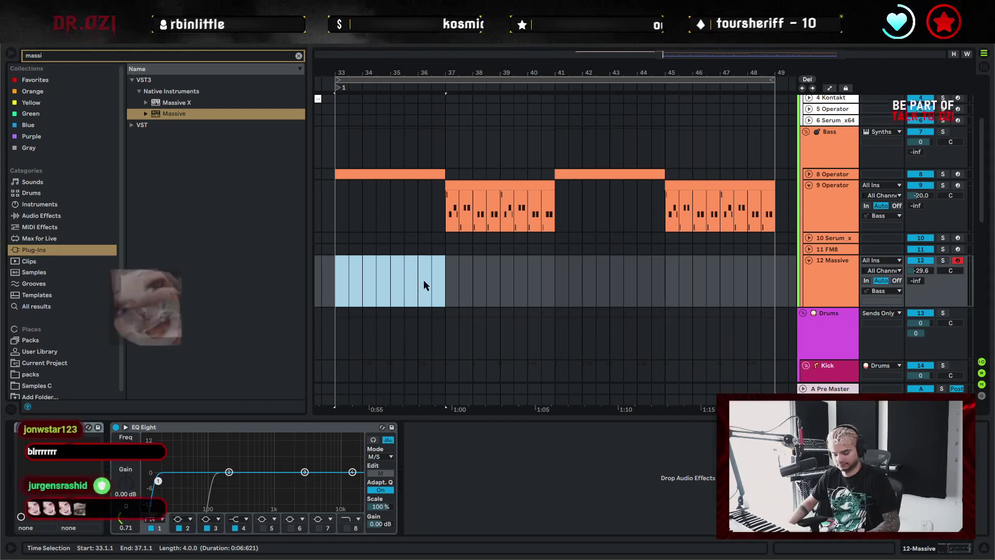
double_click(424, 280)
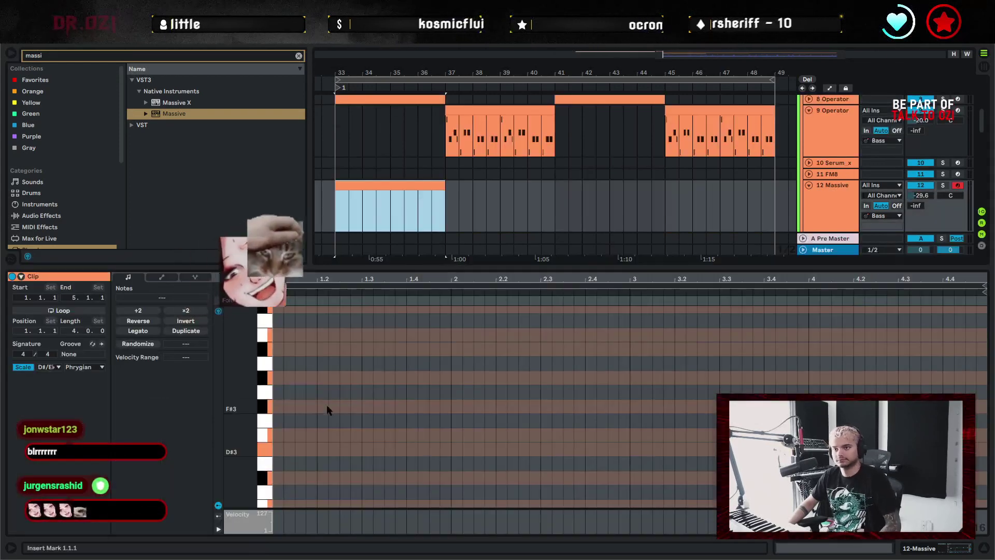
click(280, 480)
double_click(280, 451)
drag(283, 450, 985, 451)
click(980, 415)
Solo the Massive track and play it with the arrangement loop set to the new clip, bars 33 to 37
double_click(840, 212)
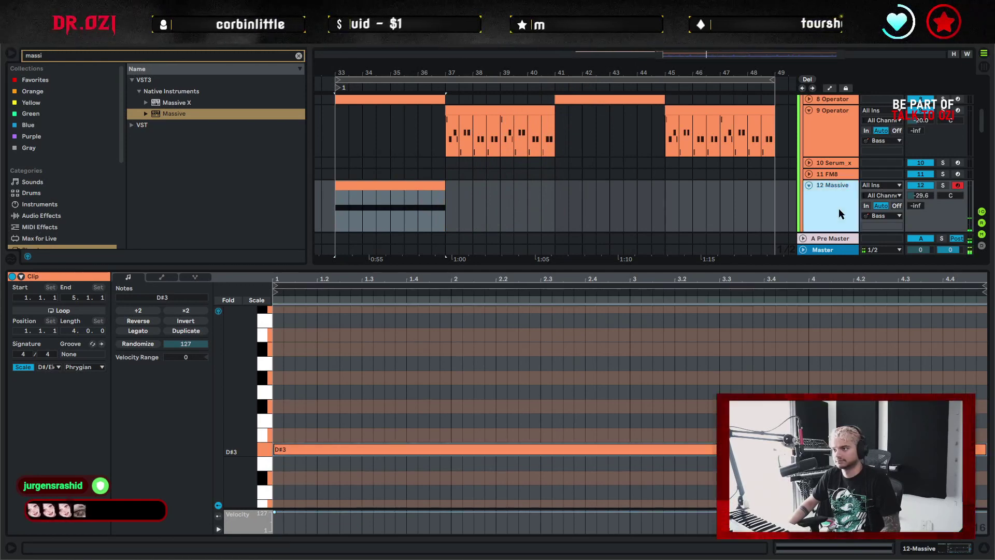
click(942, 185)
key(space)
click(418, 187)
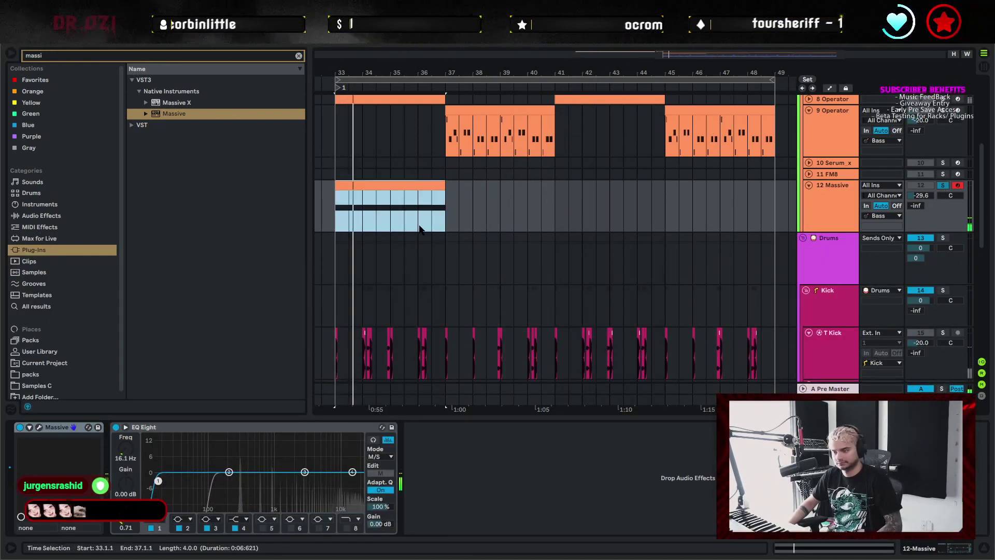
key(ctrl+l)
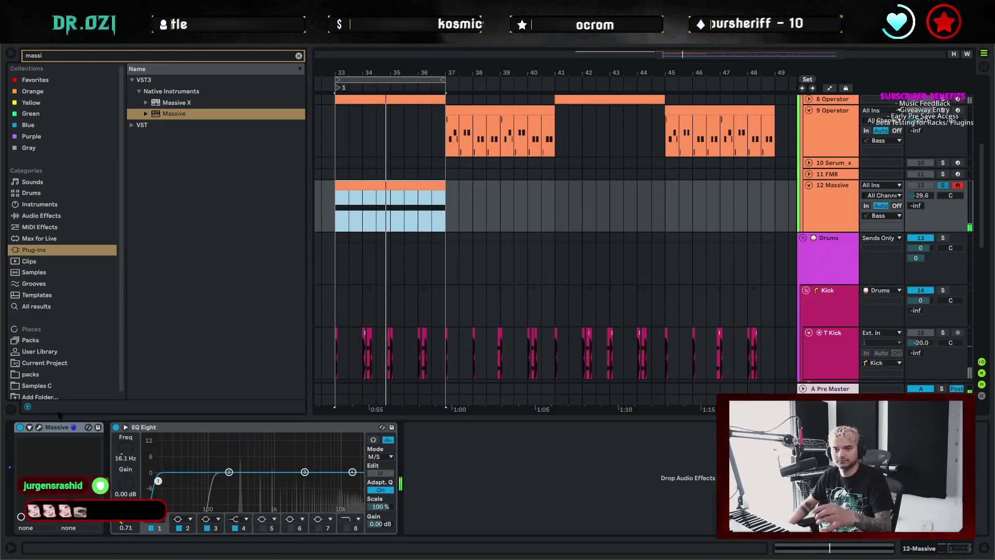
Set Massive's Filter 1 to Bandreject and modulate its cutoff with LFO 5
key(ctrl+alt+p)
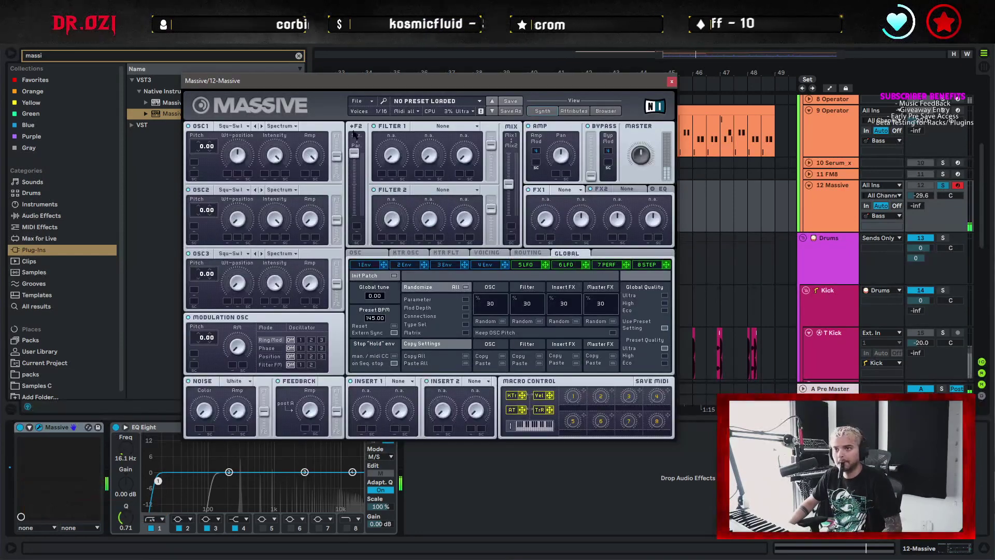
click(450, 127)
click(427, 176)
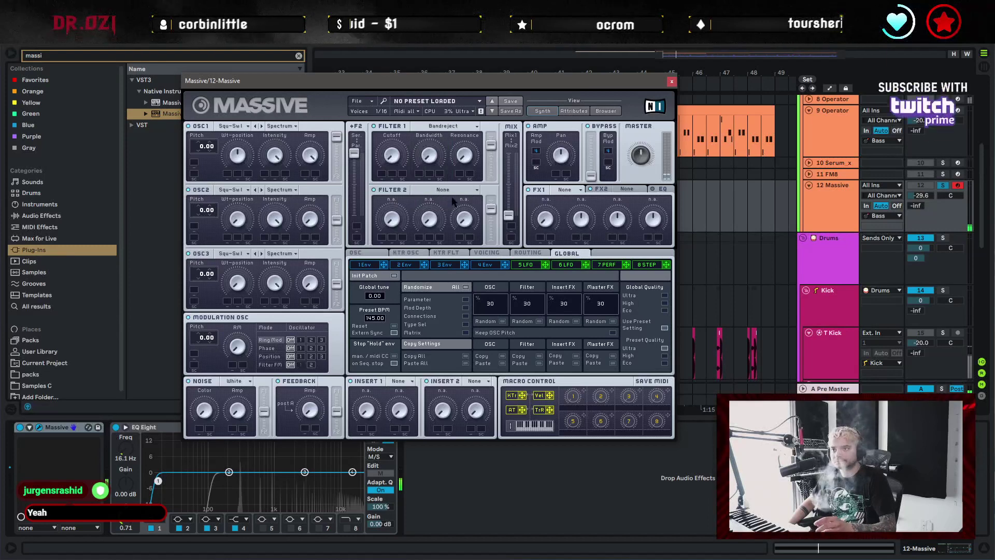
click(487, 253)
click(487, 264)
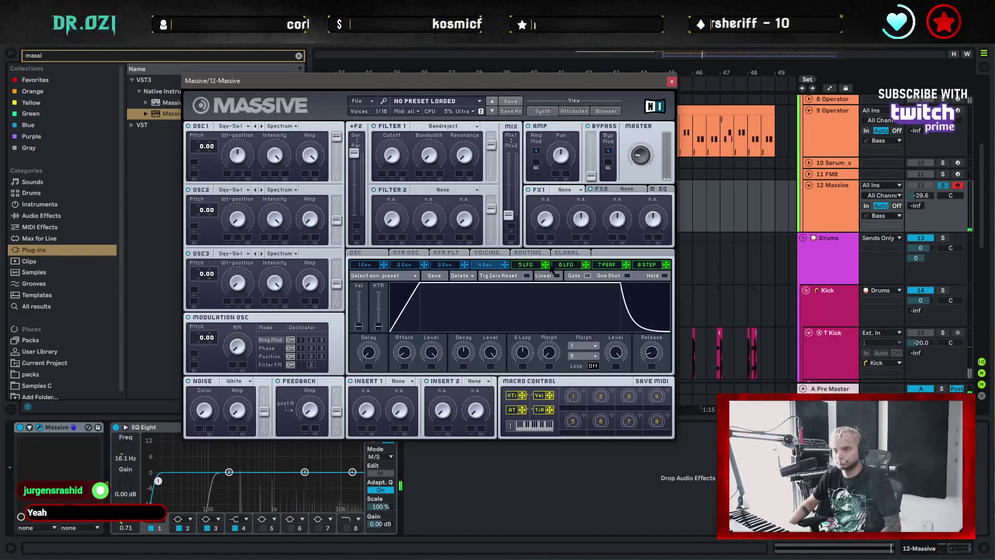
click(527, 264)
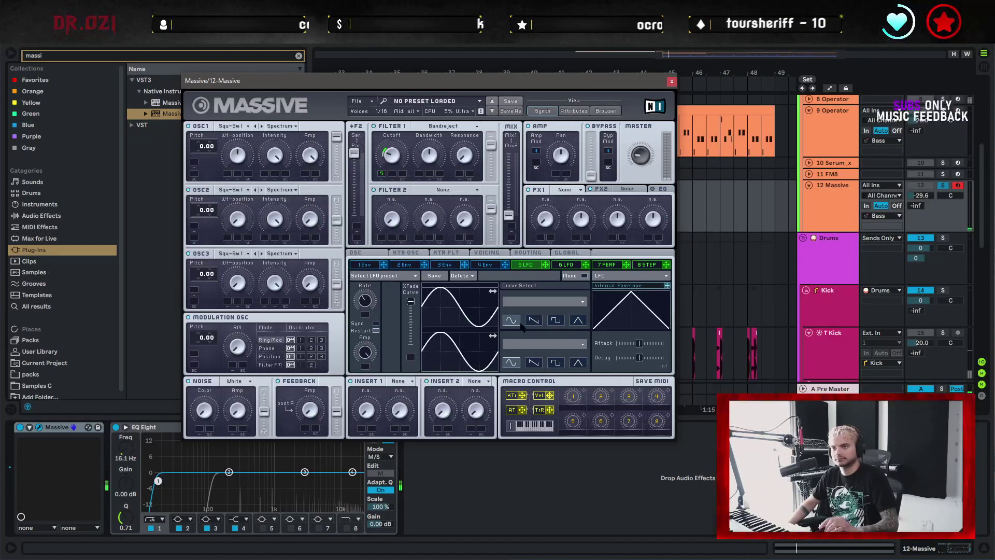
Load Dimension Expander as Massive's FX2, and set two unison voices with Pitch Cutoff spread enabled and slightly raised
click(630, 190)
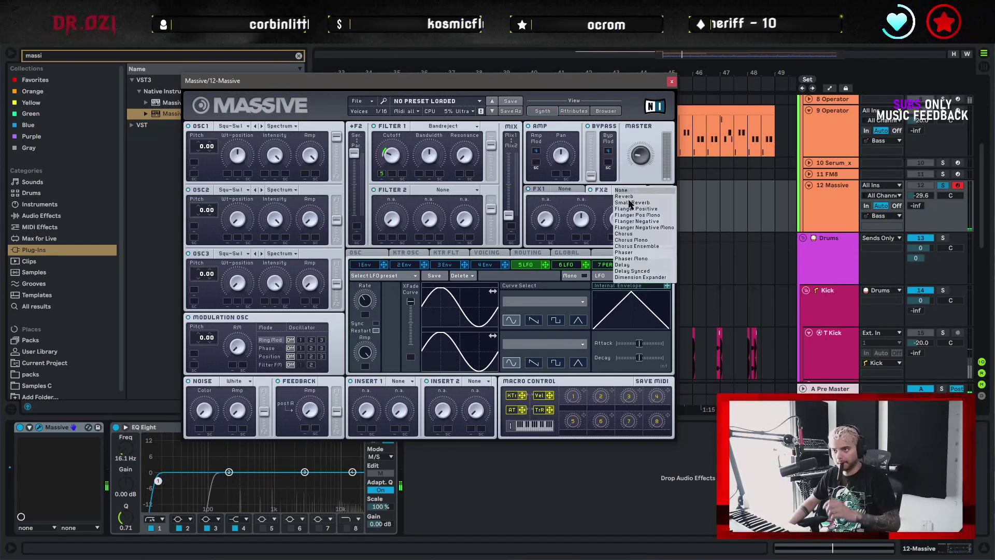
click(639, 277)
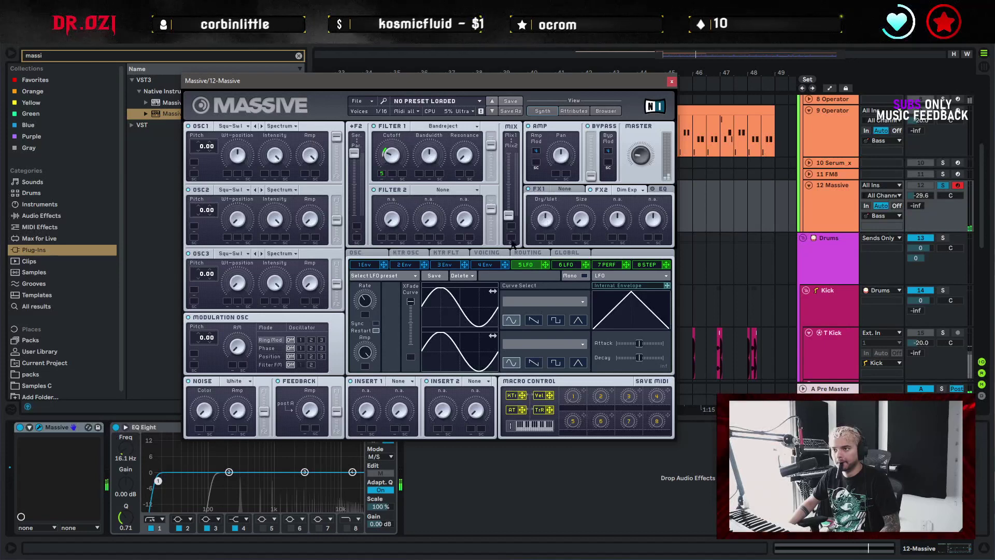
click(487, 253)
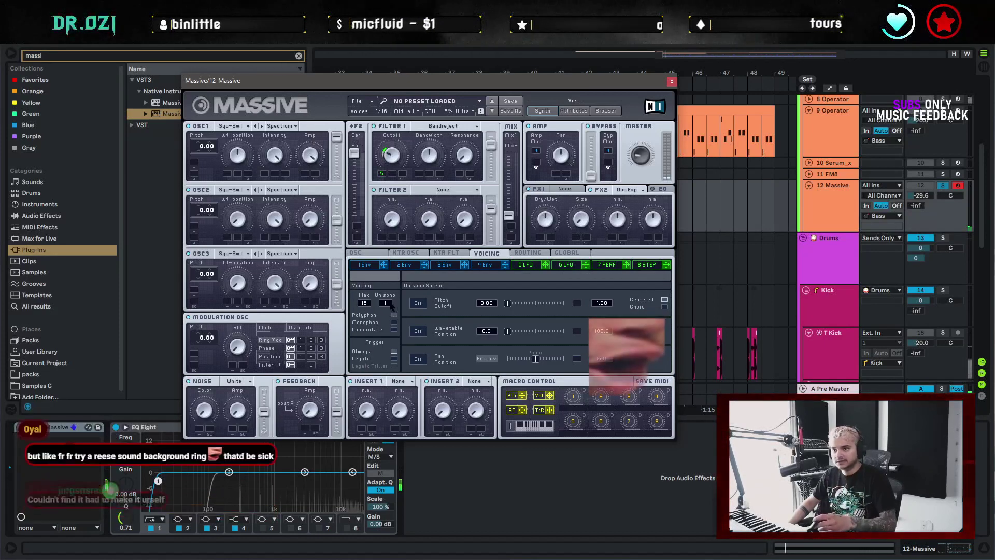
click(418, 302)
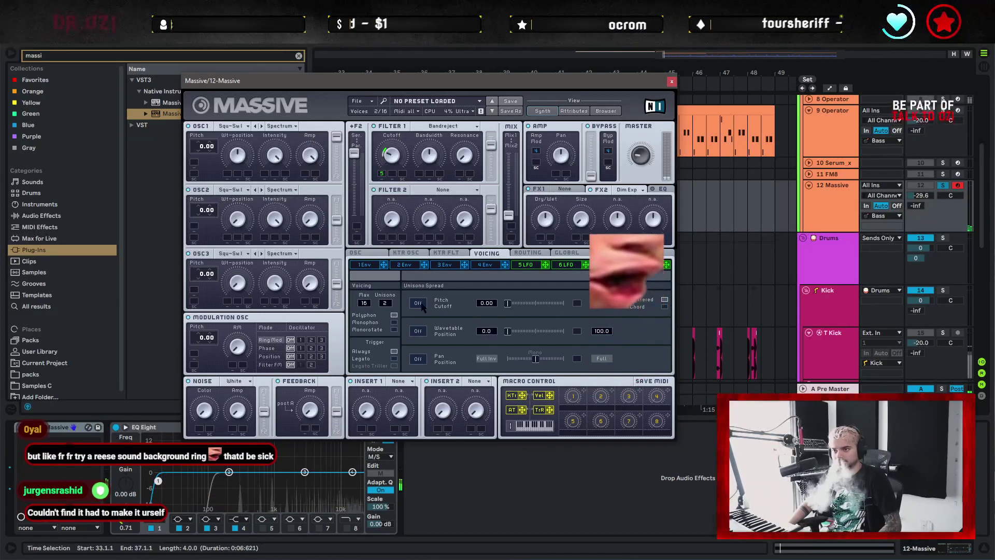
drag(507, 306, 515, 306)
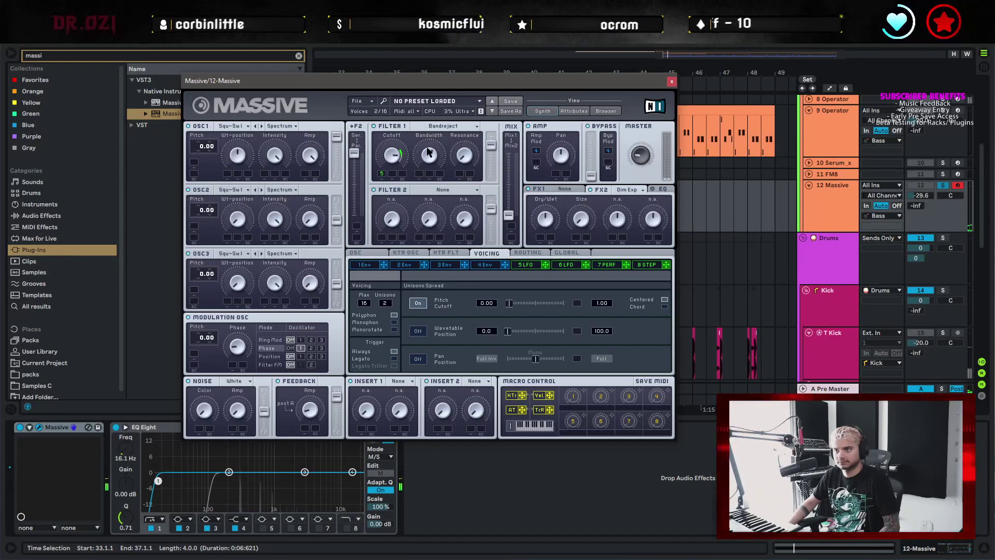
Try OSC1's pitch at 24.00 and return it to 0.00, with the modulation oscillator's pitch at 24.00, and close Massive
click(443, 190)
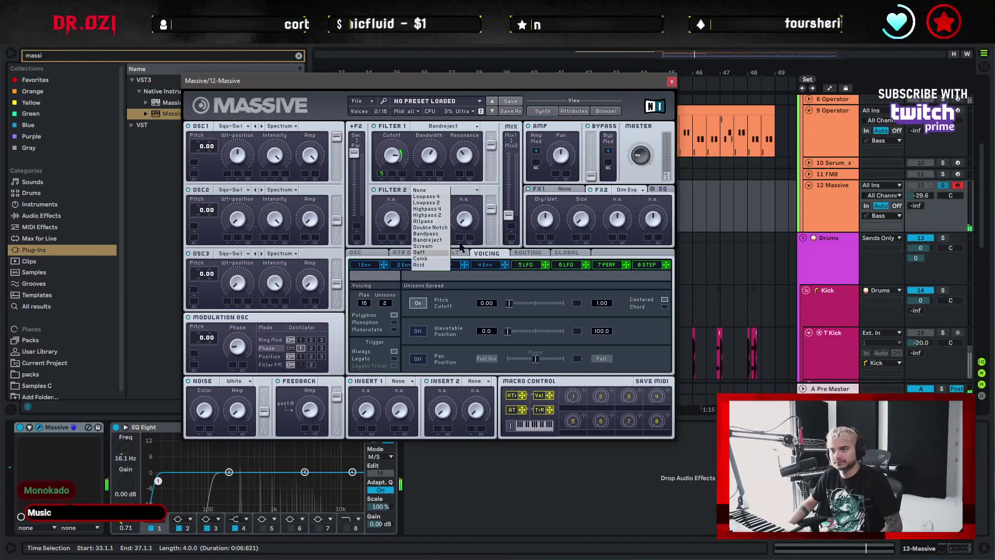
click(473, 188)
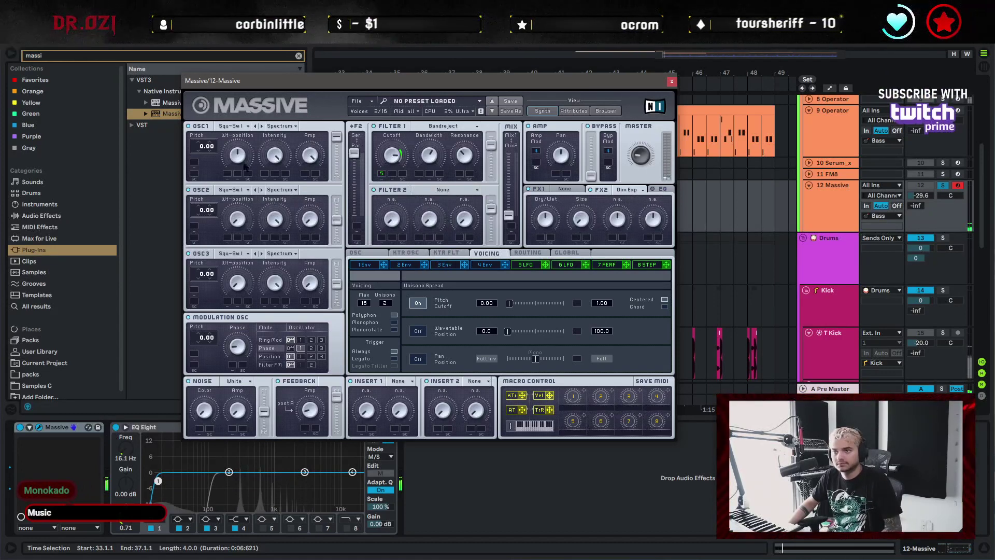
drag(208, 146, 208, 136)
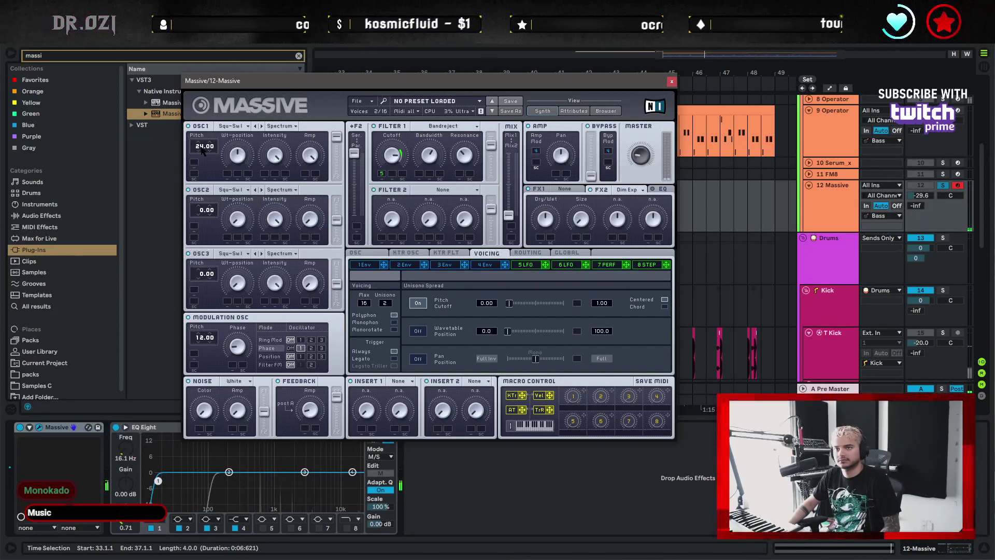
drag(201, 146, 203, 154)
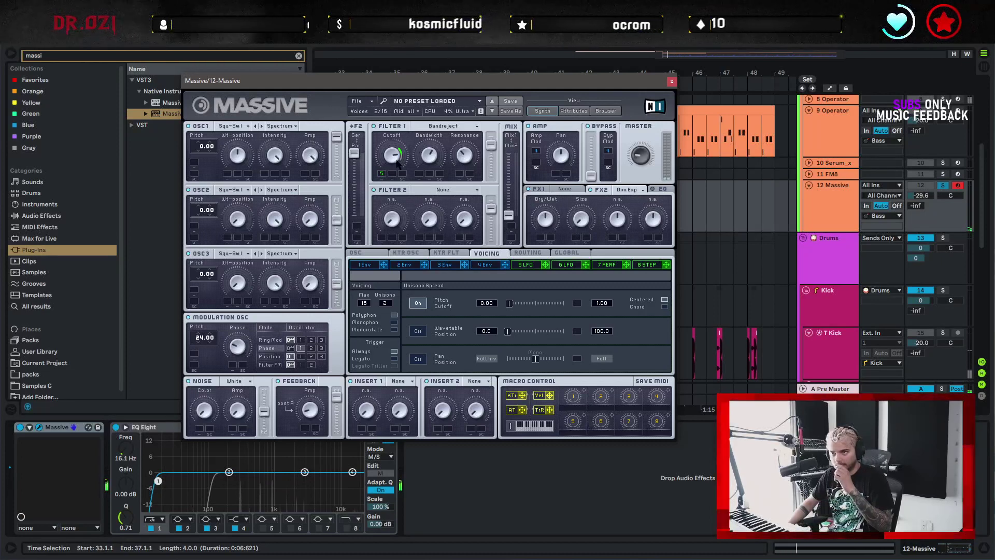
click(671, 81)
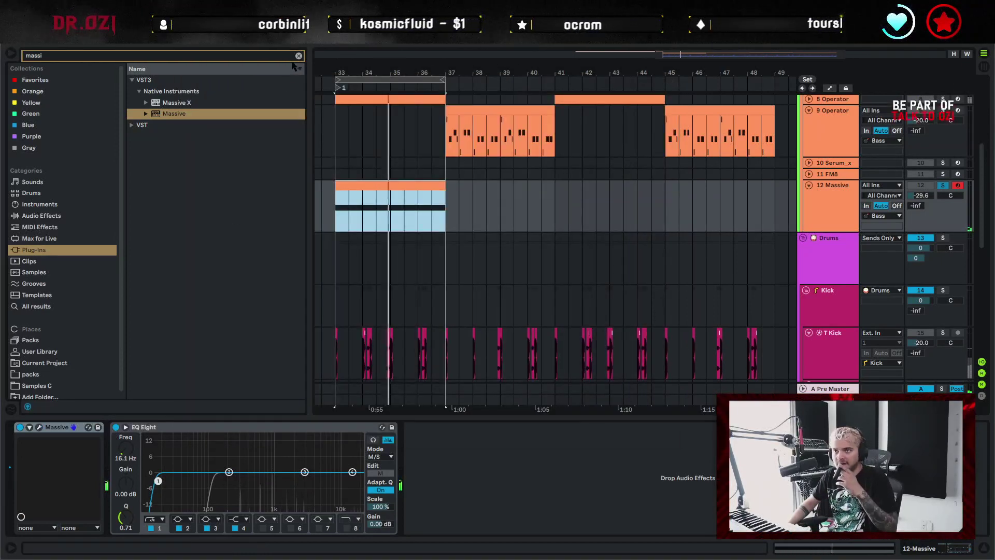
Search the plug-ins for "fatu" and add Faturator after EQ Eight on the Massive track
key(ctrl+a)
text(fat)
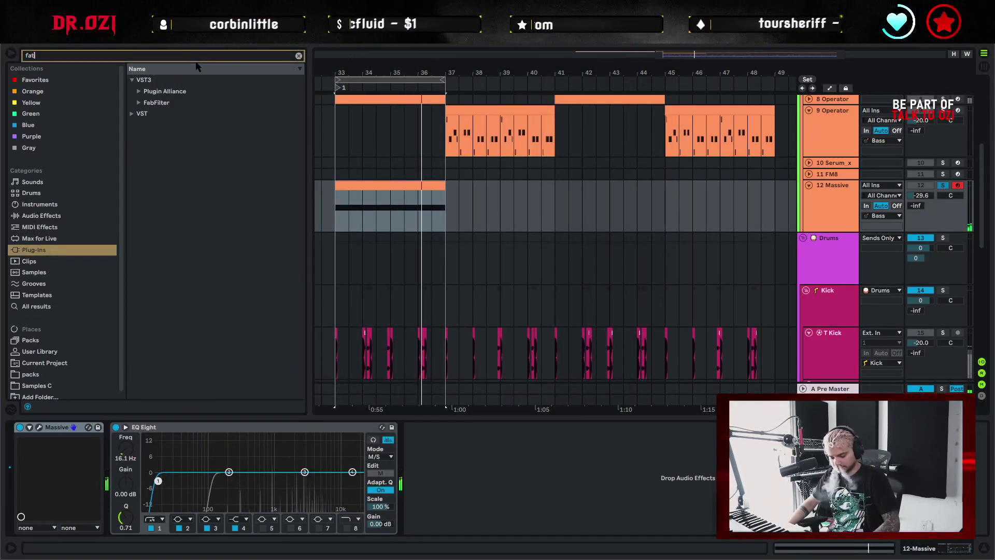
text(u)
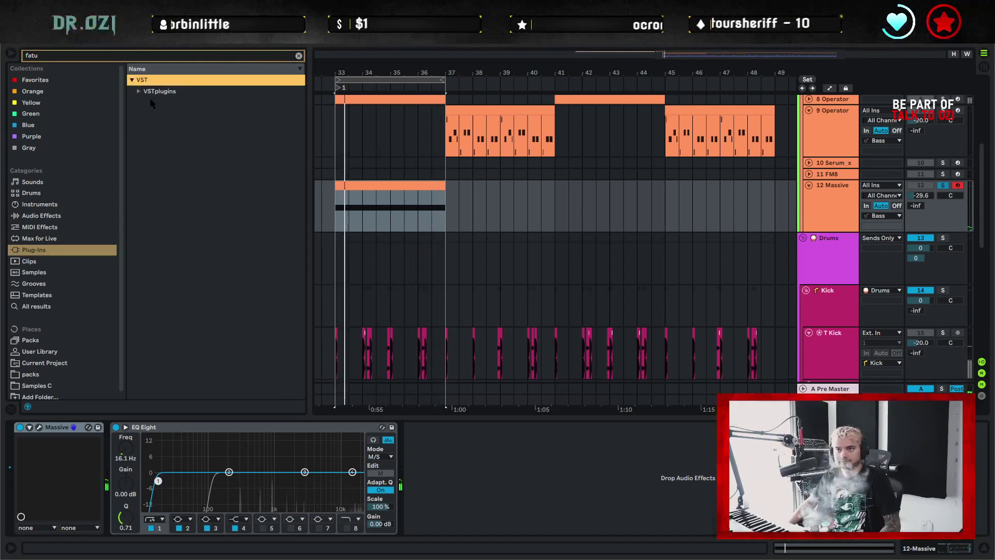
click(139, 92)
double_click(169, 102)
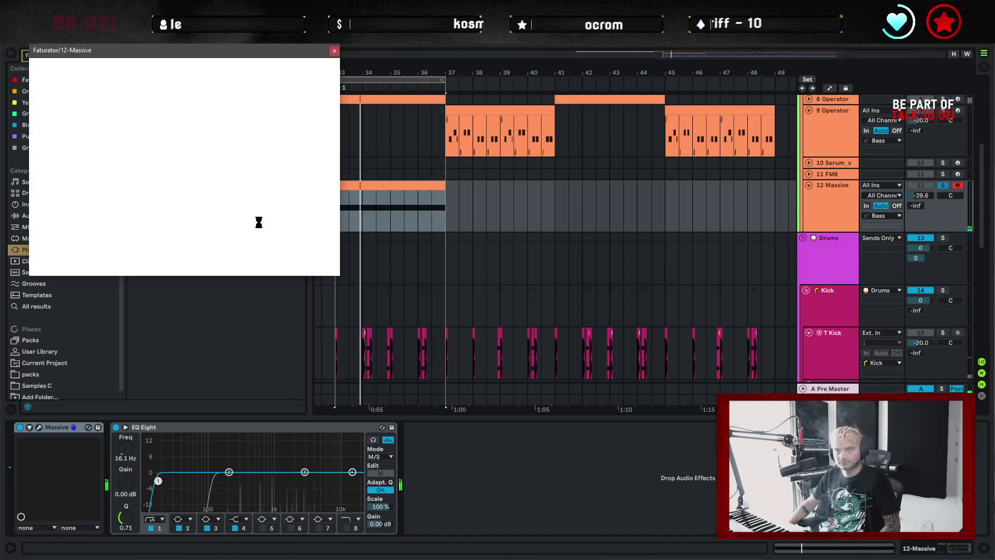
Move the Faturator window aside, unsolo the Massive track and set its volume to -27.8 dB
drag(259, 50, 804, 168)
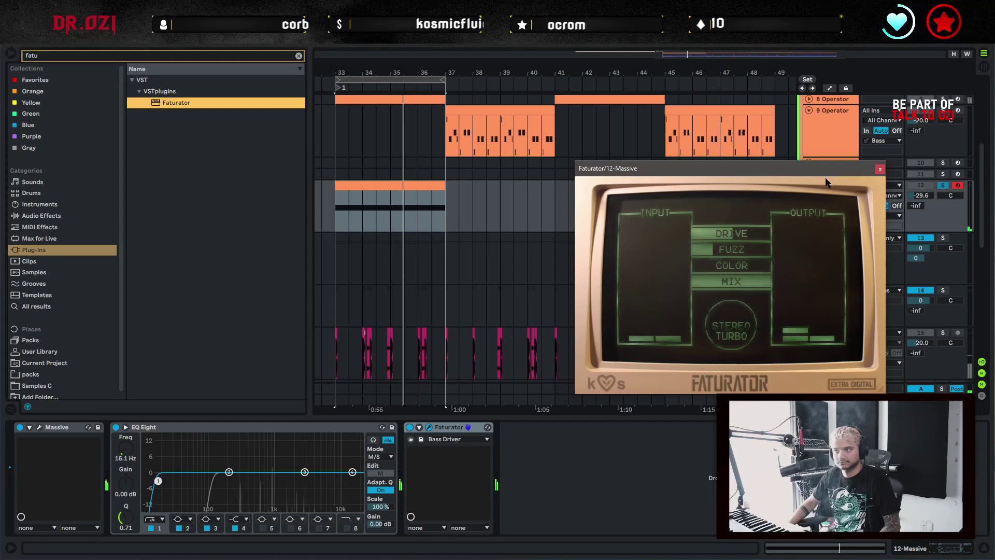
click(946, 187)
drag(921, 195, 921, 189)
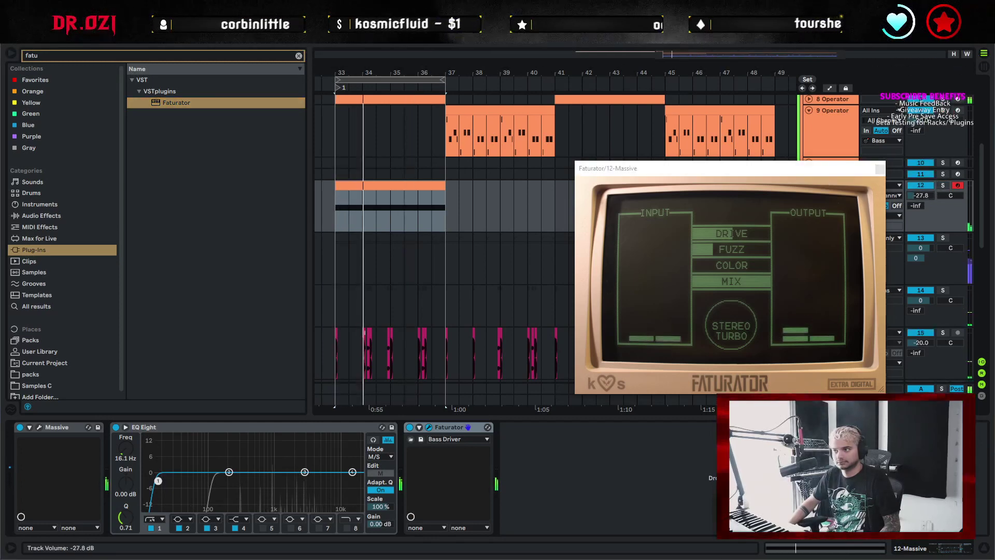
Duplicate the four-bar Massive clip to bar 37, set the arrangement loop to bars 33–41, and close the Faturator window
key(ctrl+d)
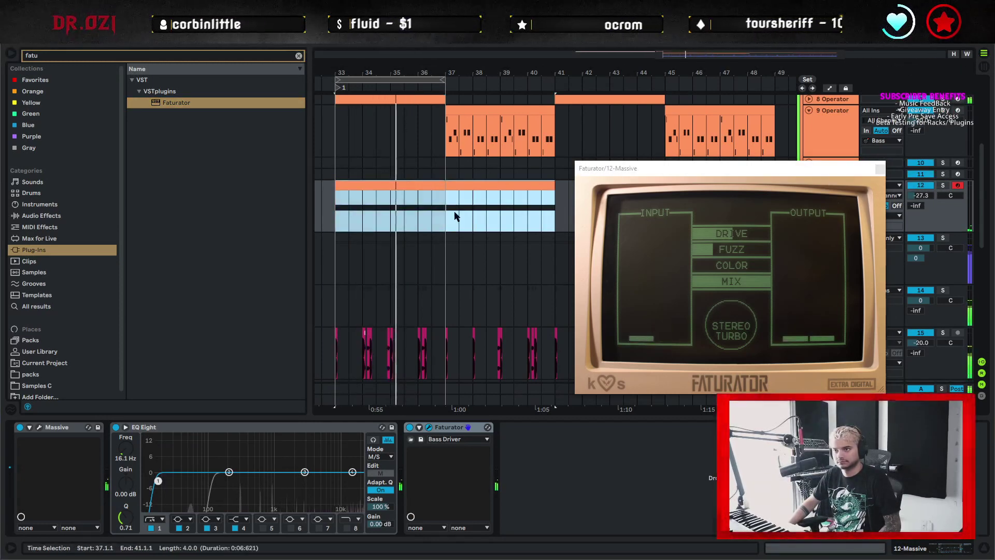
key(ctrl+l)
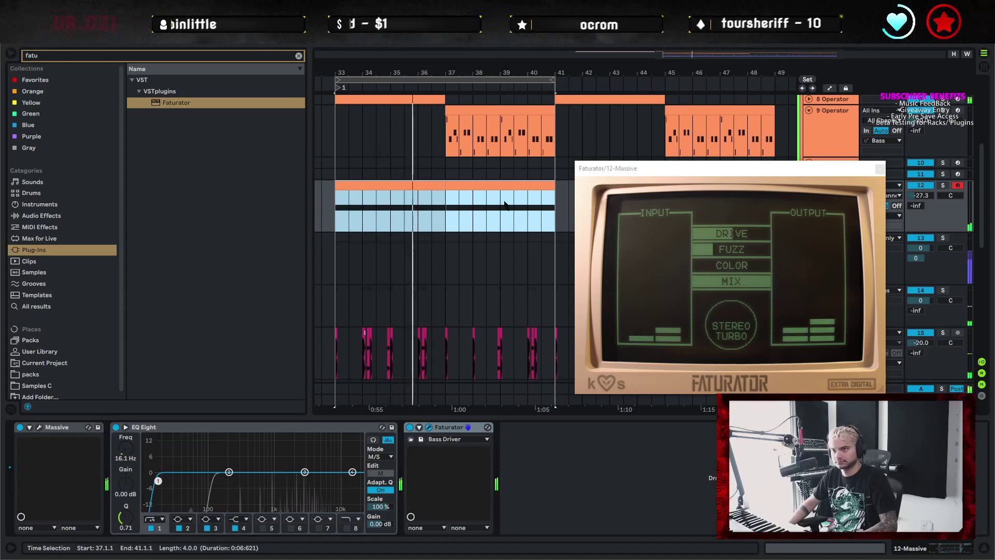
click(879, 170)
Add the Reverb audio effect between EQ Eight and Faturator on the Massive track
click(104, 216)
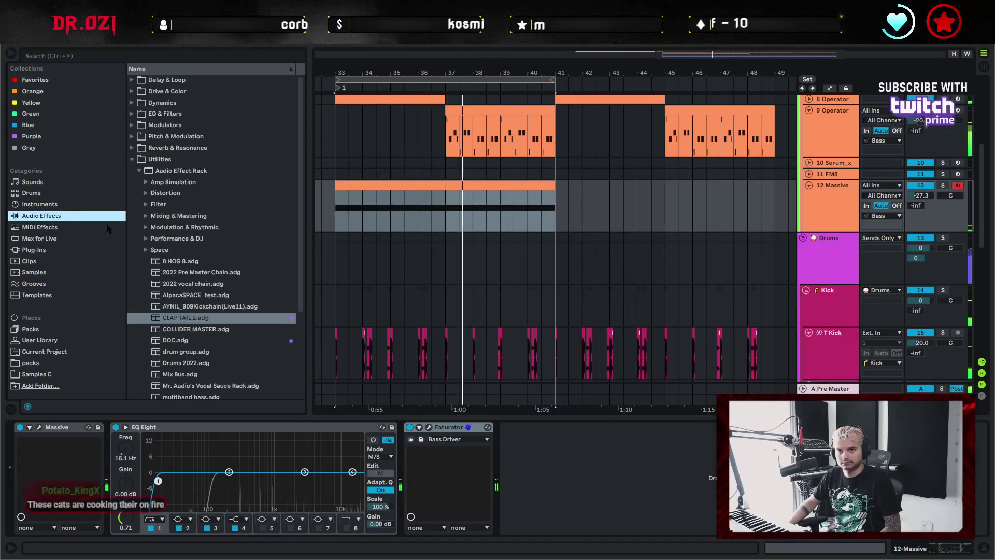
click(132, 160)
click(132, 148)
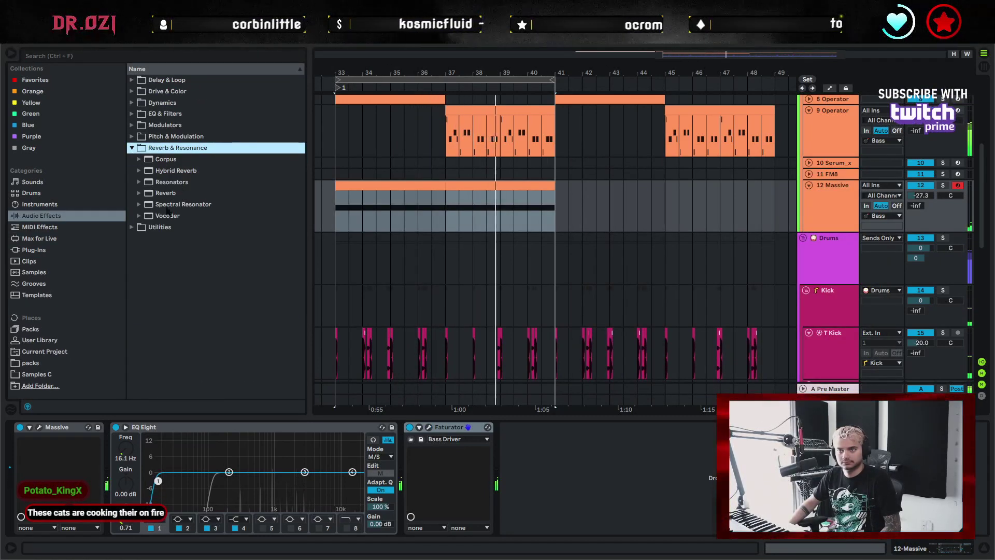
drag(166, 193, 549, 489)
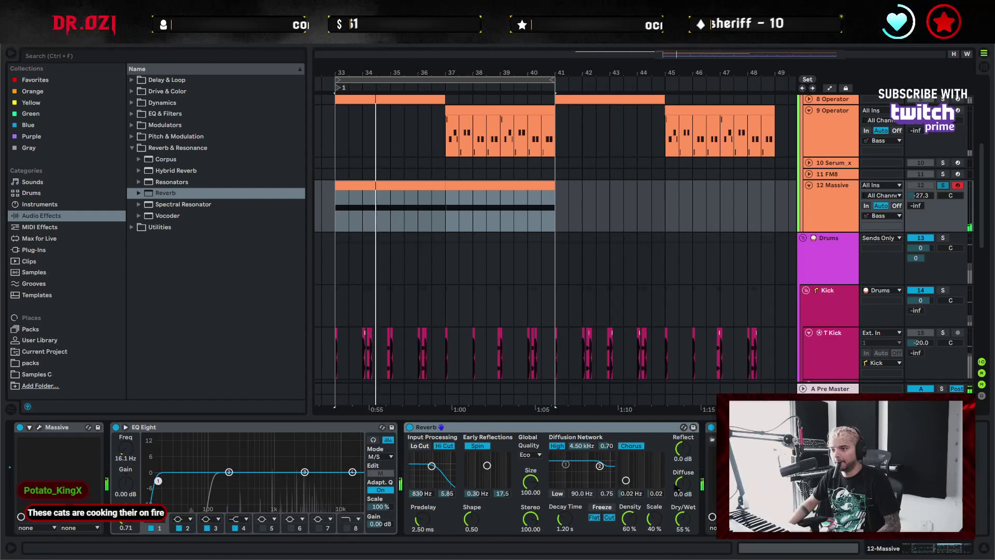
Solo Massive, set the Reverb's Reflect and Diffuse to 6.0 dB and Dry/Wet to 100%, with only the Low diffusion filter at 162 Hz
click(942, 185)
drag(684, 483, 683, 407)
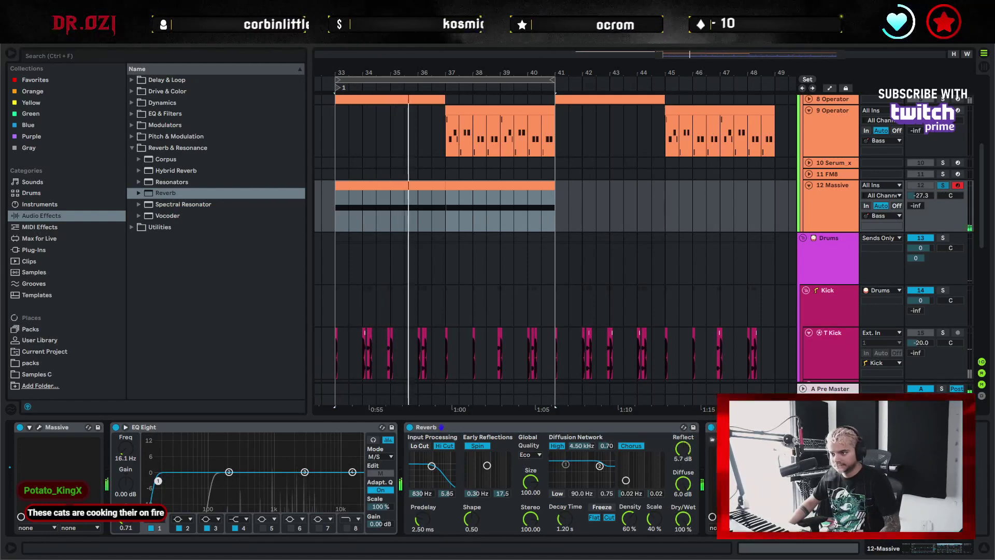
click(557, 446)
click(557, 494)
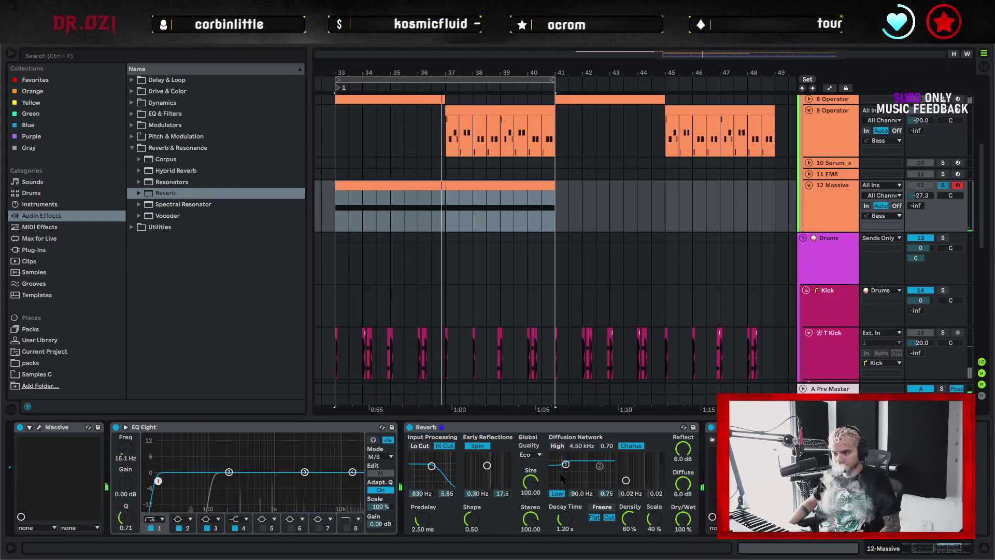
drag(565, 465, 571, 483)
Set the Reverb's input filter to Lo Cut only at 9.64 kHz, and disable Spin and Chorus
click(443, 445)
click(419, 446)
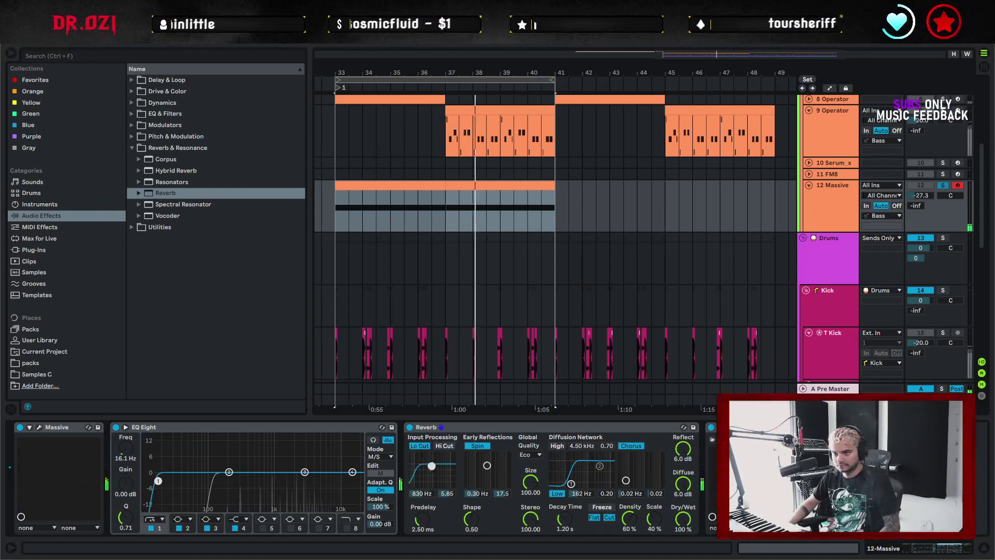
drag(431, 466, 448, 466)
click(478, 446)
click(634, 447)
Set the Reverb's Size to 1.48, Stereo to 120, Predelay to 0.50 ms and Decay Time to 2.11 s
mouse_move(531, 482)
mouse_down()
mouse_move(530, 523)
mouse_move(530, 487)
mouse_up()
drag(565, 521, 565, 500)
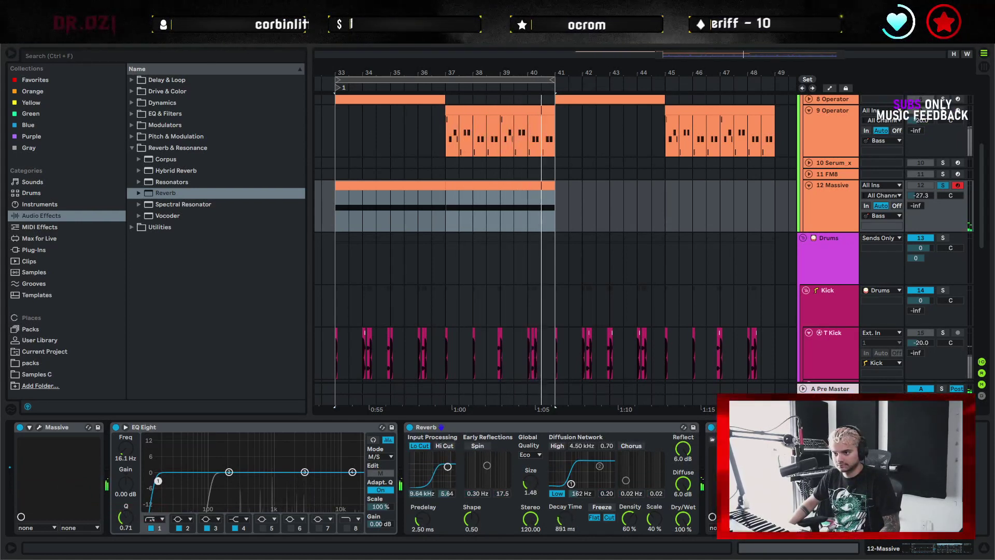
drag(423, 520, 423, 547)
drag(564, 518, 565, 527)
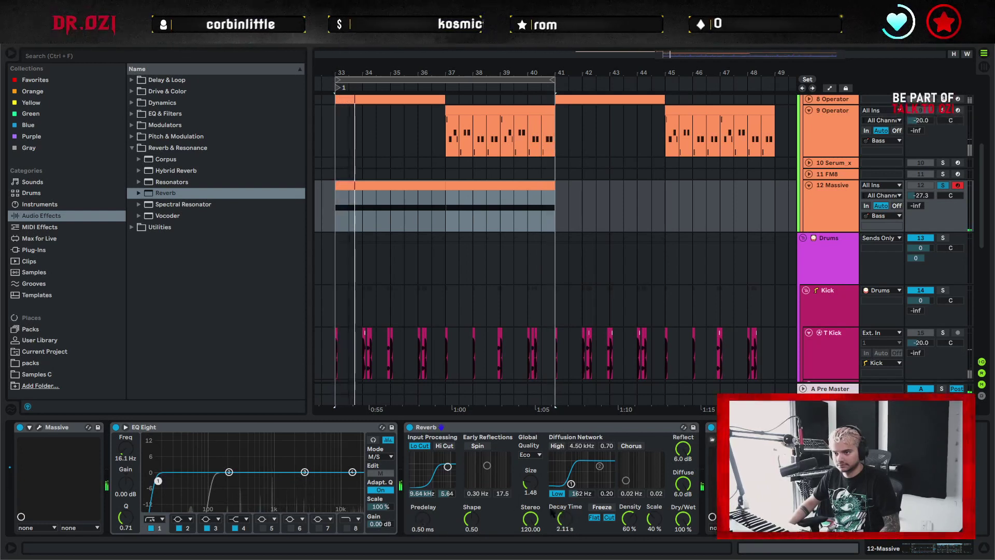
Switch EQ Eight to Stereo mode, with band 4 as a high cut at 9.38 kHz and band 1's low cut at 138 Hz
click(239, 519)
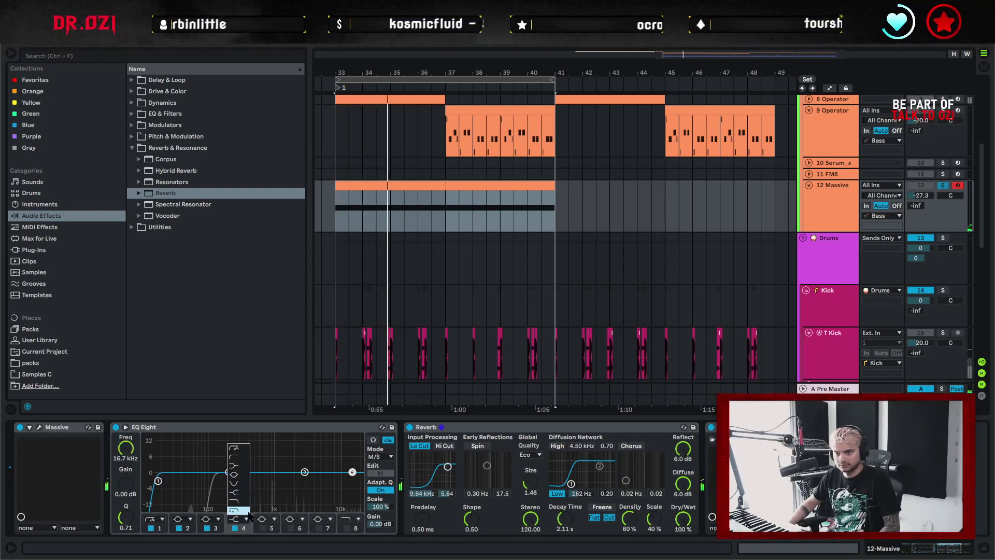
click(237, 509)
drag(352, 481, 336, 483)
click(379, 457)
click(377, 465)
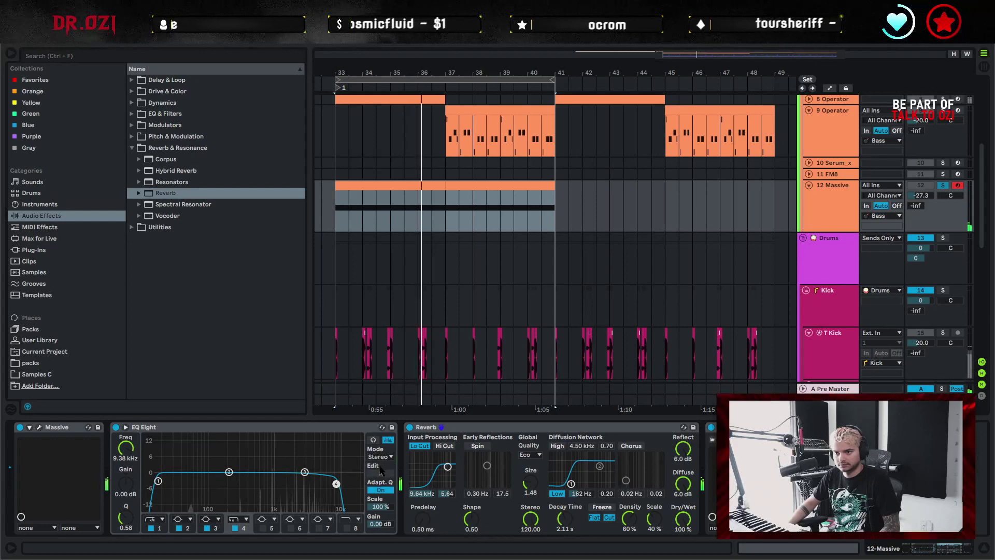
drag(158, 481, 218, 485)
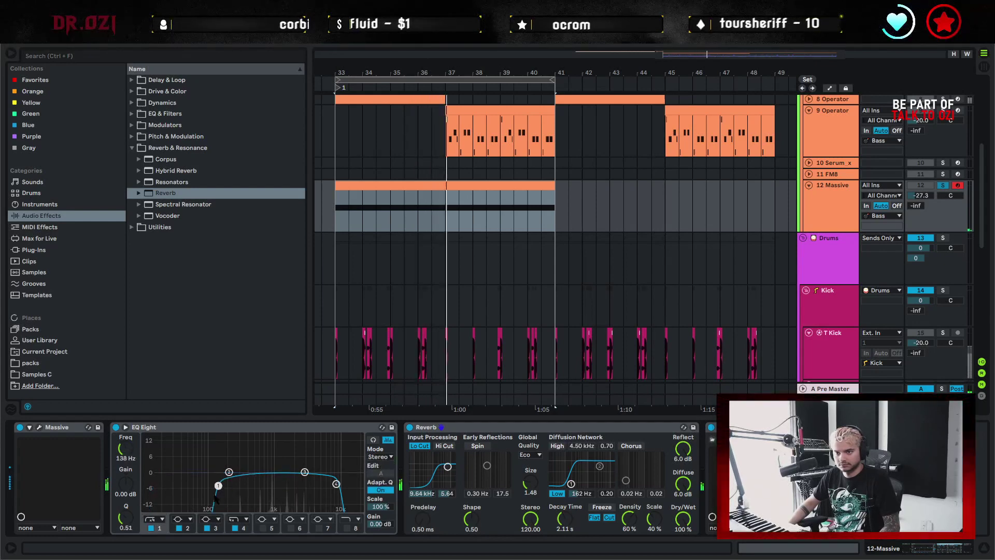
Open Massive, raise Faturator's Color and Stereo Turbo partway, and close the Faturator window
click(38, 427)
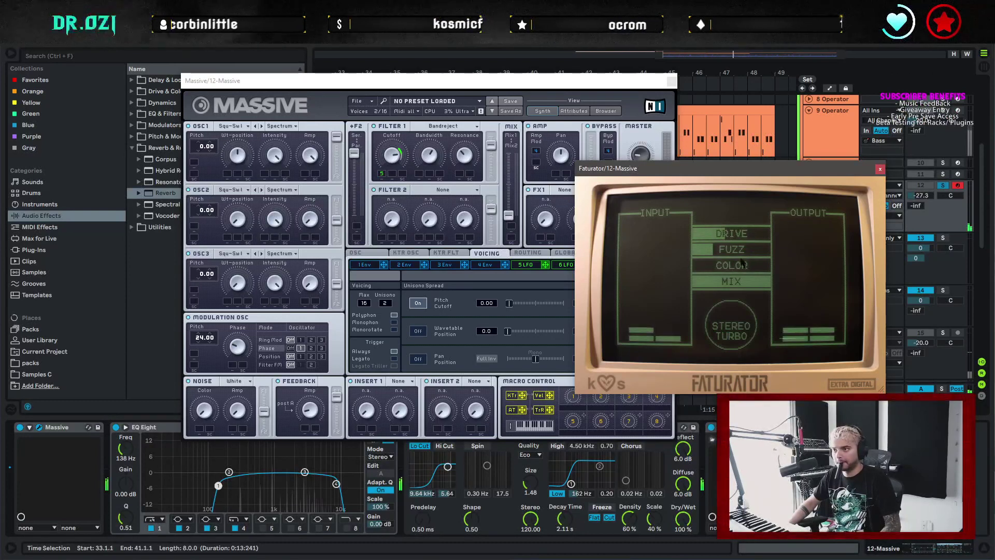
drag(732, 344, 733, 328)
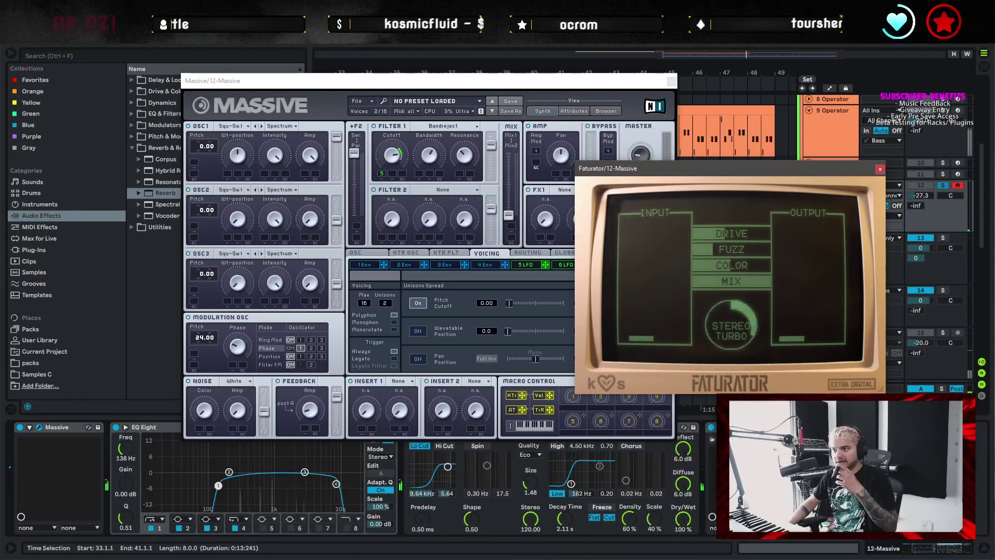
click(881, 170)
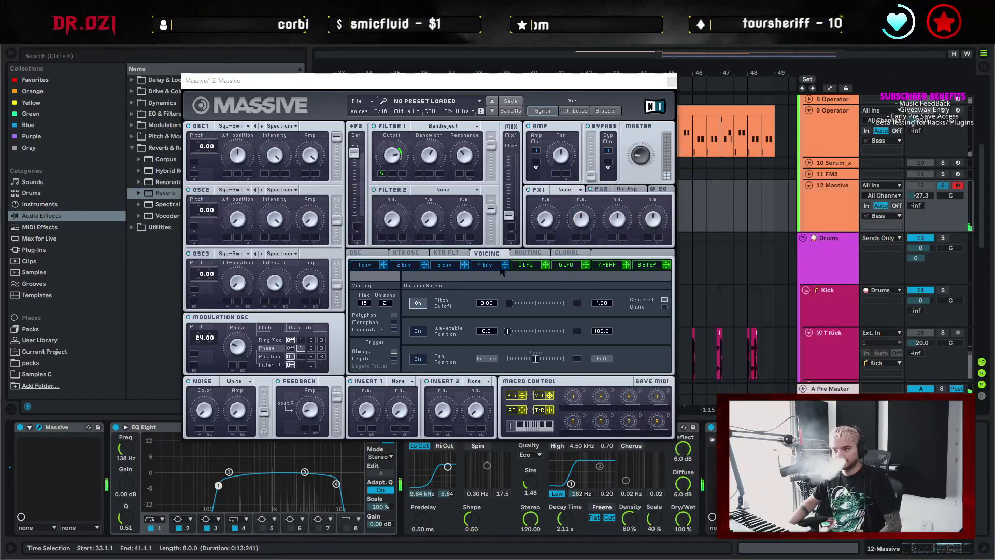
Modulate OSC1's pitch by 0.84 and the modulation oscillator's pitch by -0.22 with LFO 6, using the Random Steps 2 curve, and close Massive
click(539, 266)
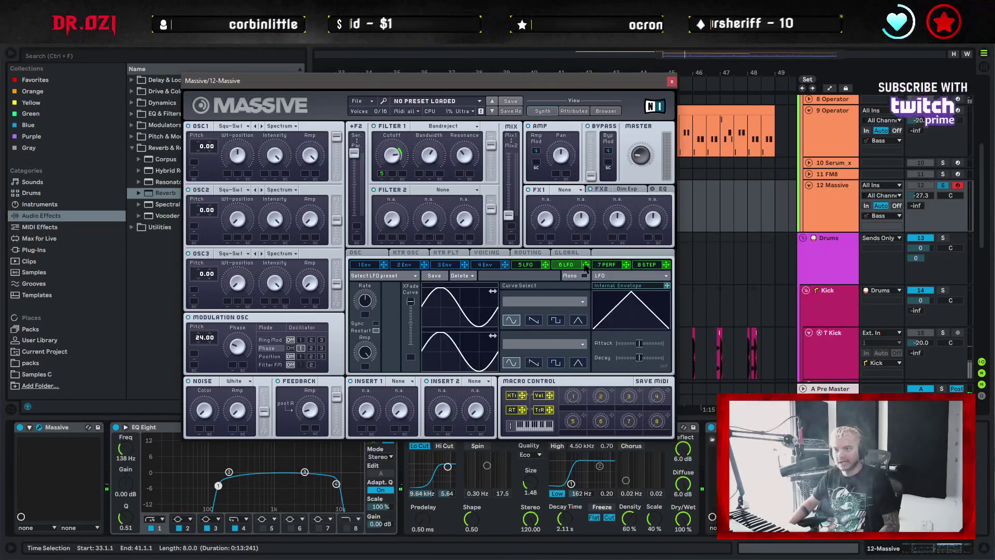
drag(591, 268, 211, 159)
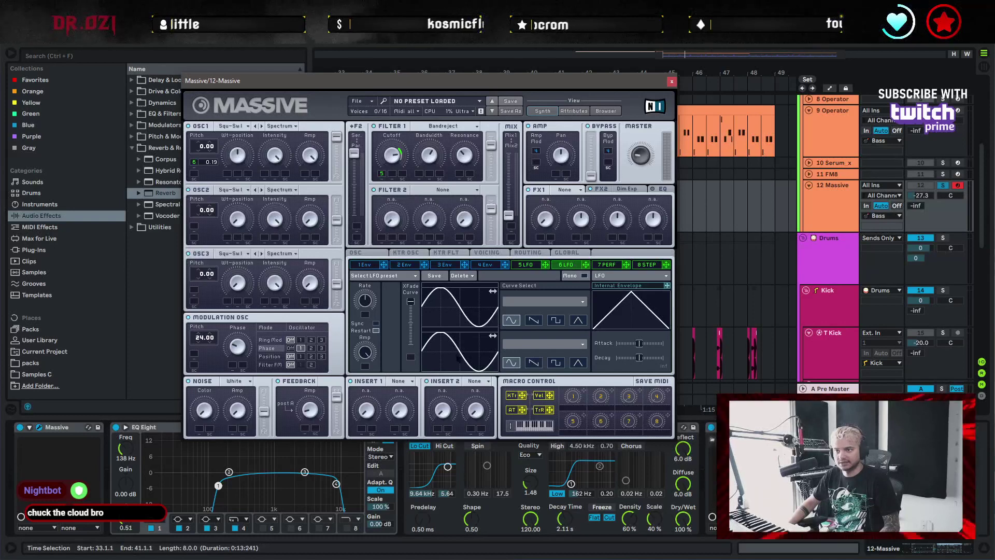
click(516, 304)
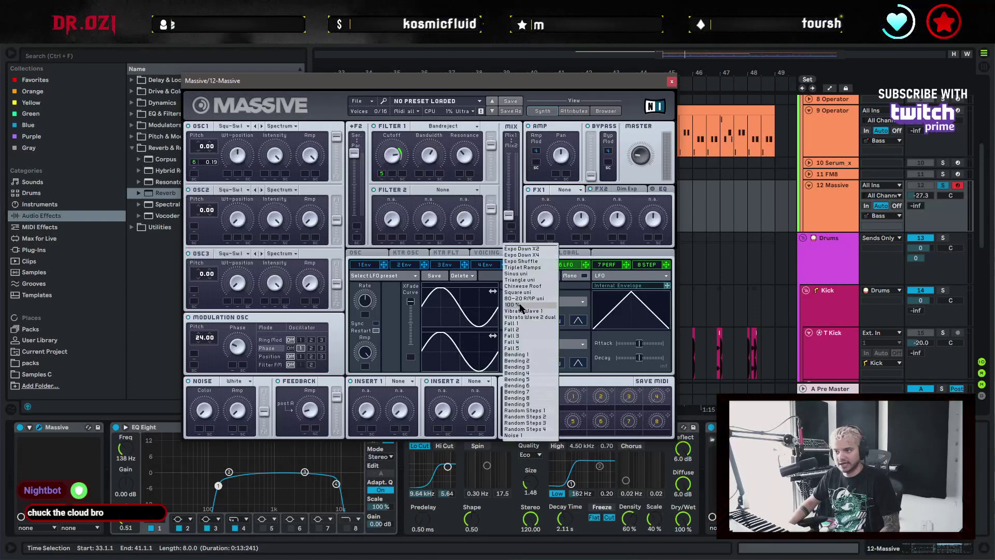
click(534, 417)
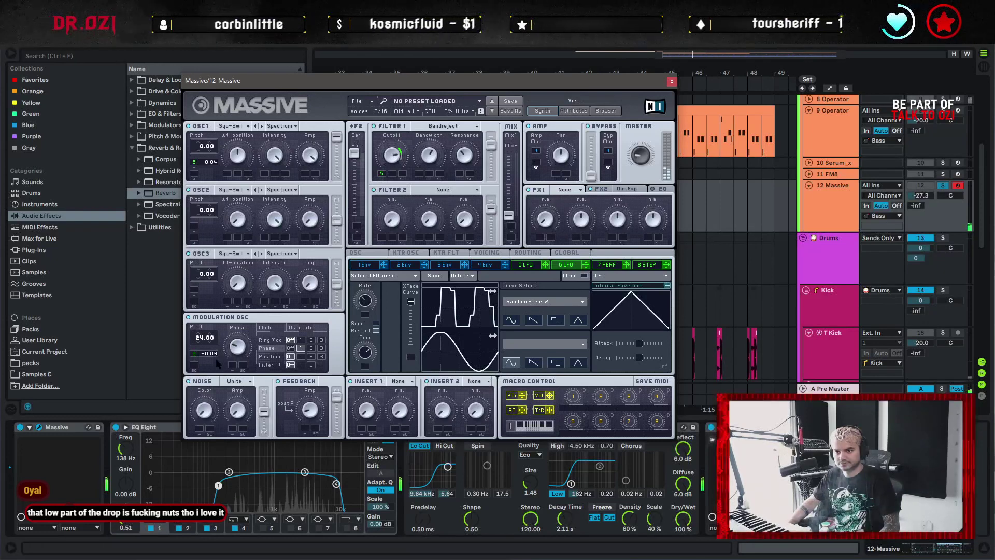
drag(211, 353, 219, 371)
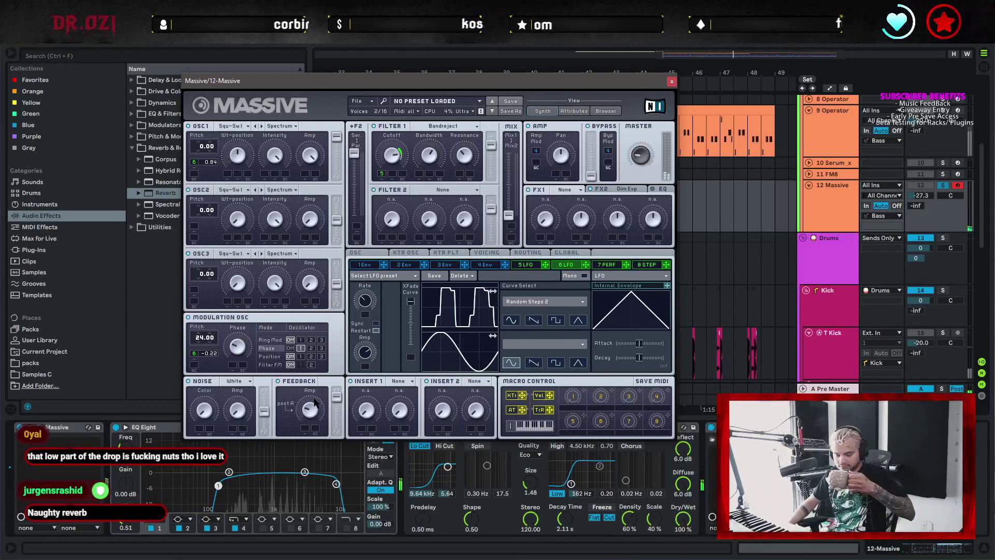
click(670, 82)
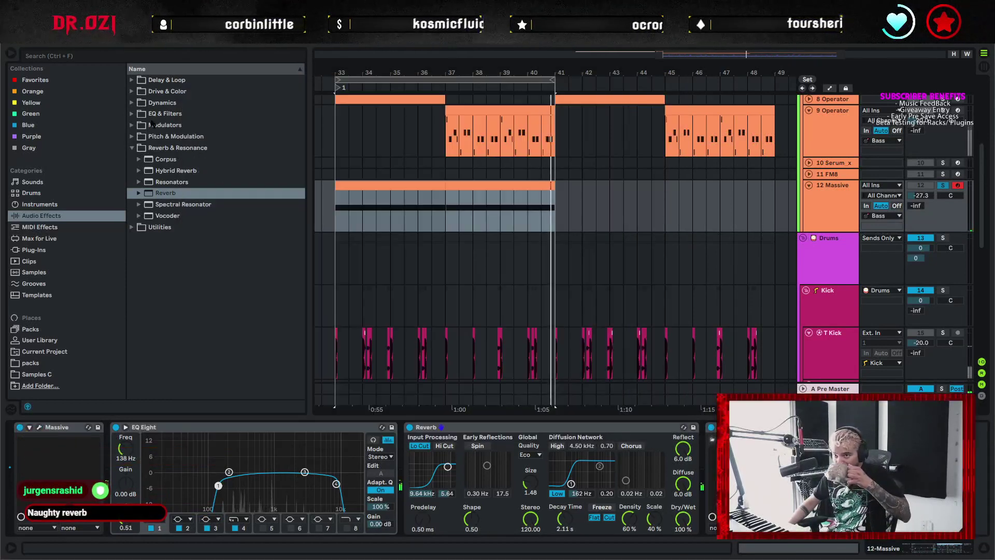
Insert a Glue Compressor between Reverb and Faturator, and collapse the EQ Eight and Reverb devices
click(160, 104)
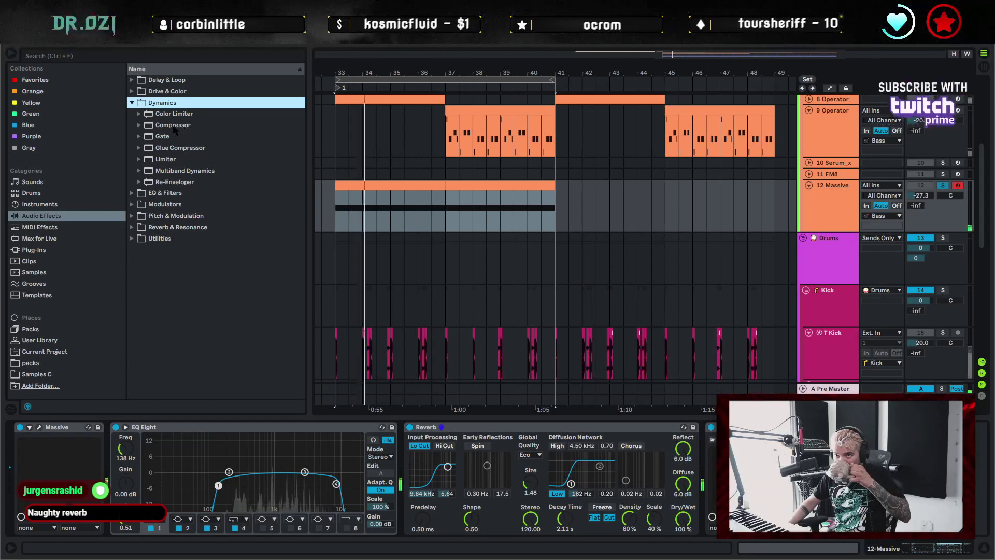
click(187, 149)
mouse_move(187, 151)
mouse_down()
mouse_move(643, 487)
mouse_move(377, 490)
mouse_up()
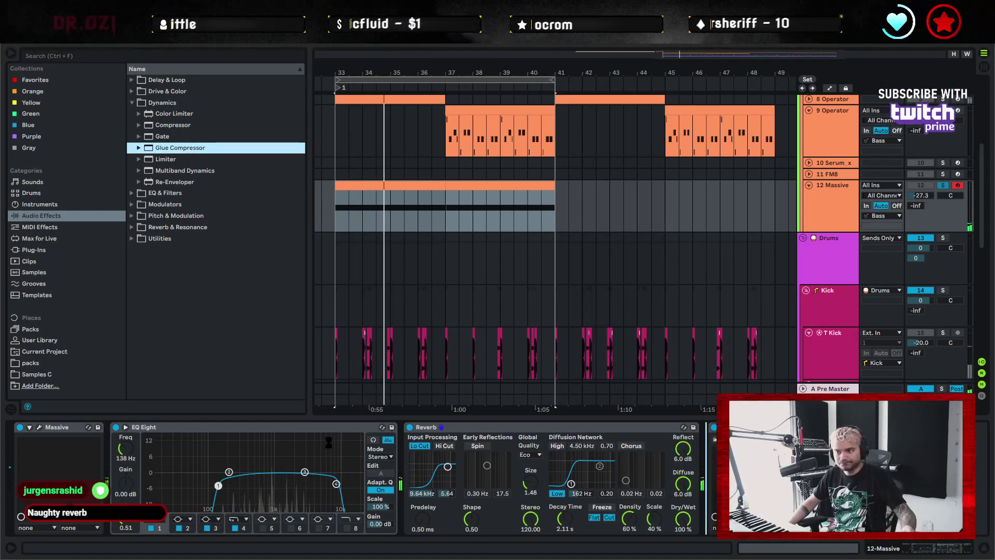
double_click(298, 427)
double_click(290, 427)
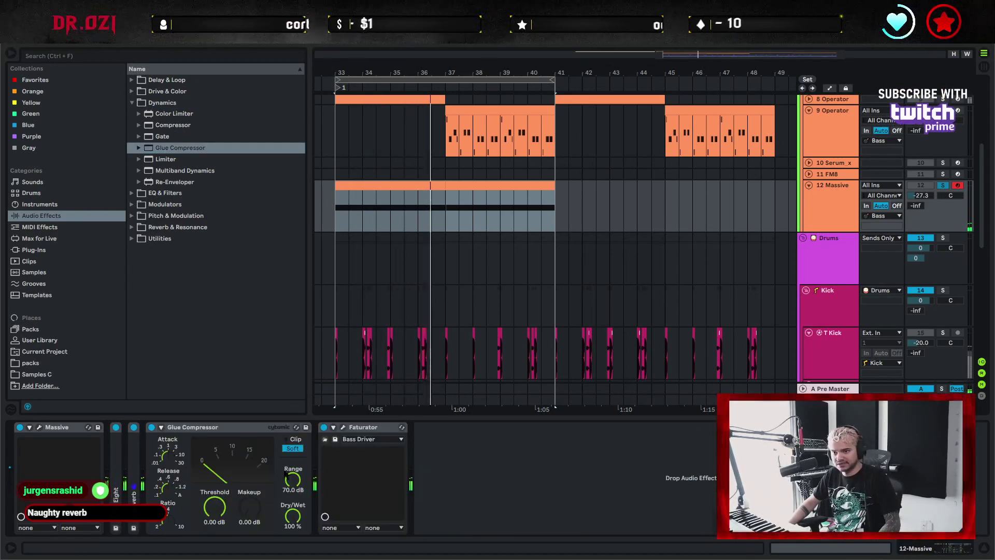
Set the Glue Compressor's Threshold to -33.7 dB and Makeup to 3.97 dB, and collapse the device
drag(214, 507, 214, 555)
drag(249, 507, 249, 487)
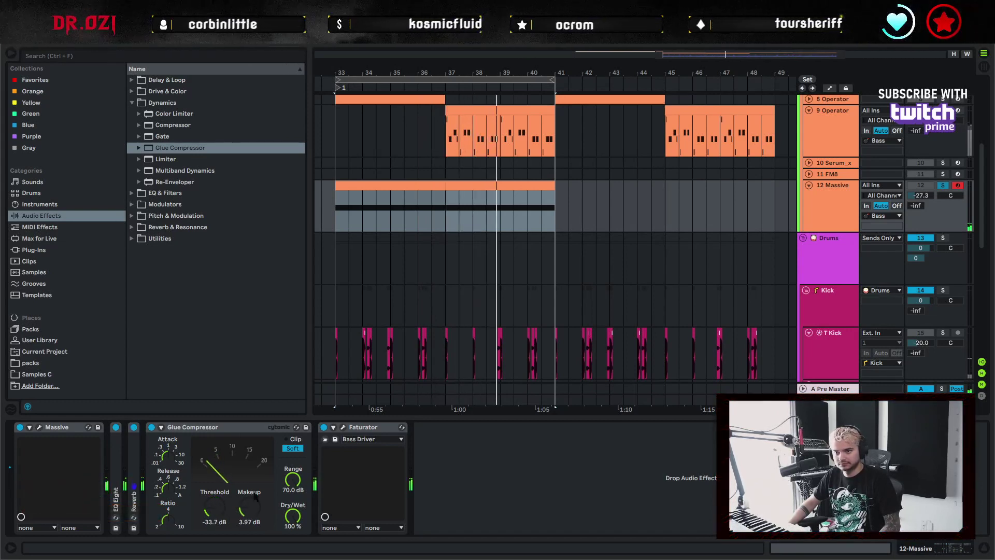
double_click(253, 427)
click(264, 431)
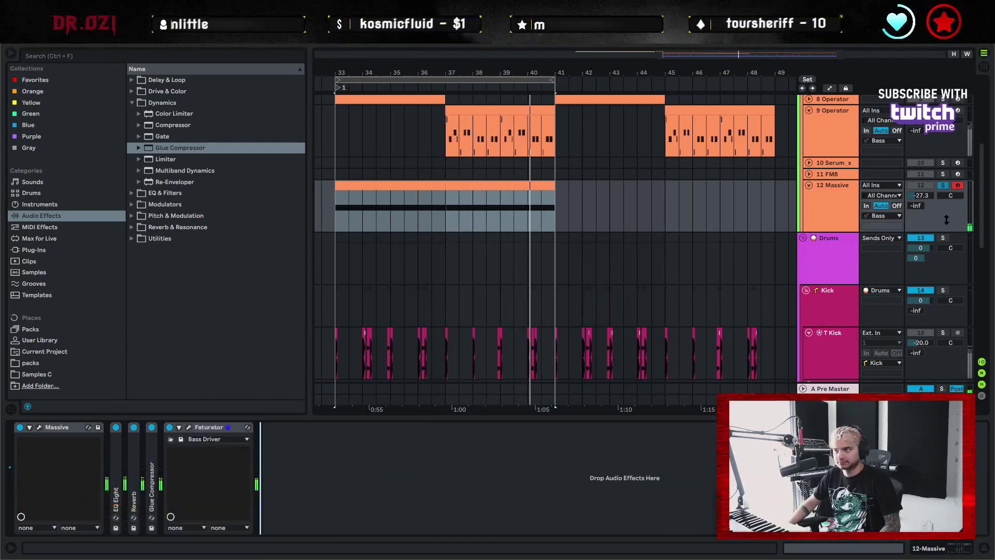
Unsolo the Massive track and set its volume to -22.9 dB
click(942, 186)
drag(926, 197, 926, 185)
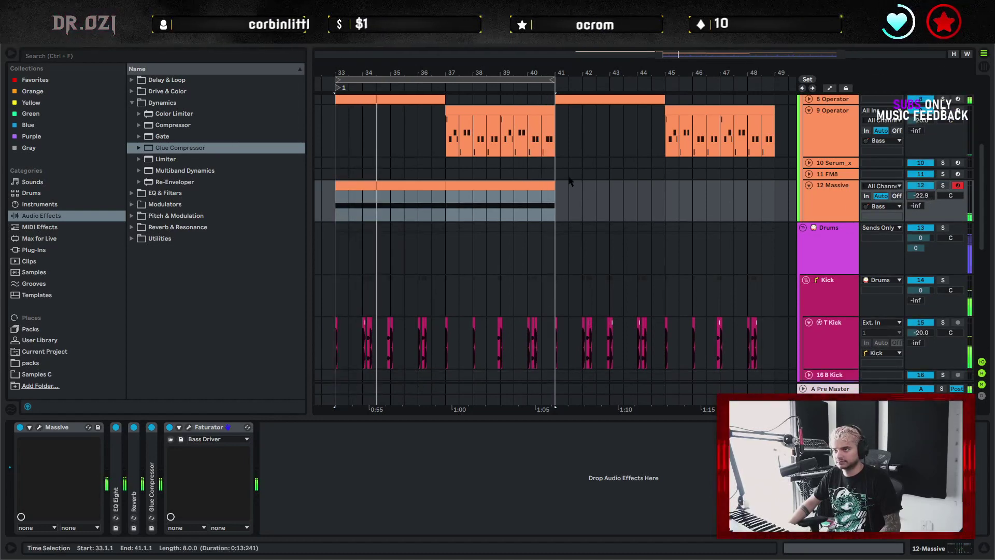
Duplicate both Massive clips to bars 41–49 and extend the arrangement loop over bars 33–49
scroll(570, 207, up, 2)
click(546, 256)
drag(546, 256, 467, 243)
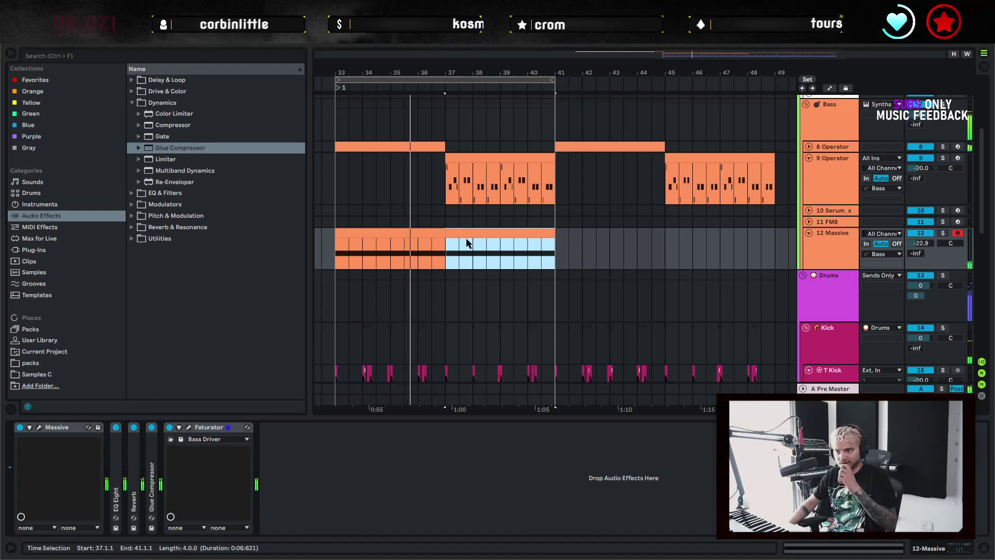
shift+click(425, 233)
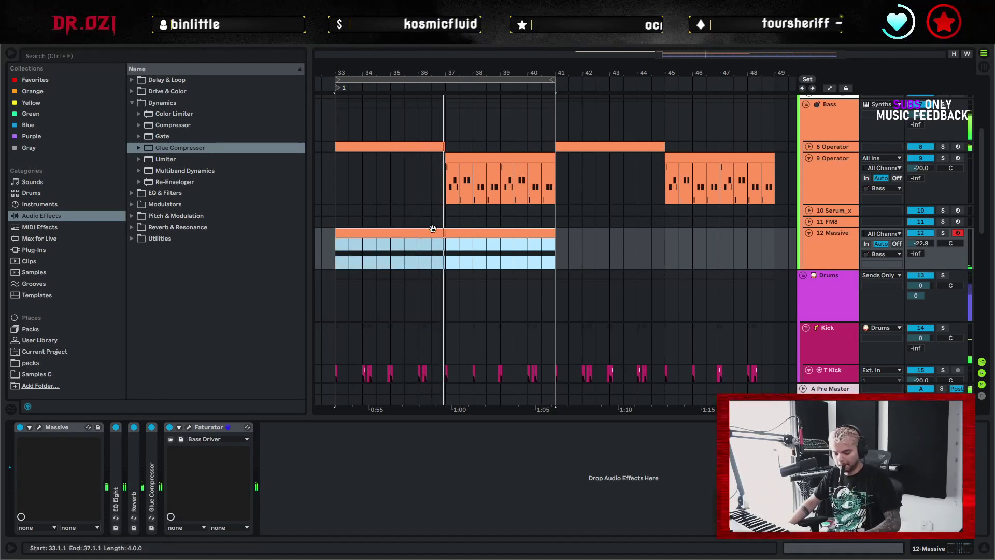
key(ctrl+d)
shift+click(430, 232)
key(ctrl+l)
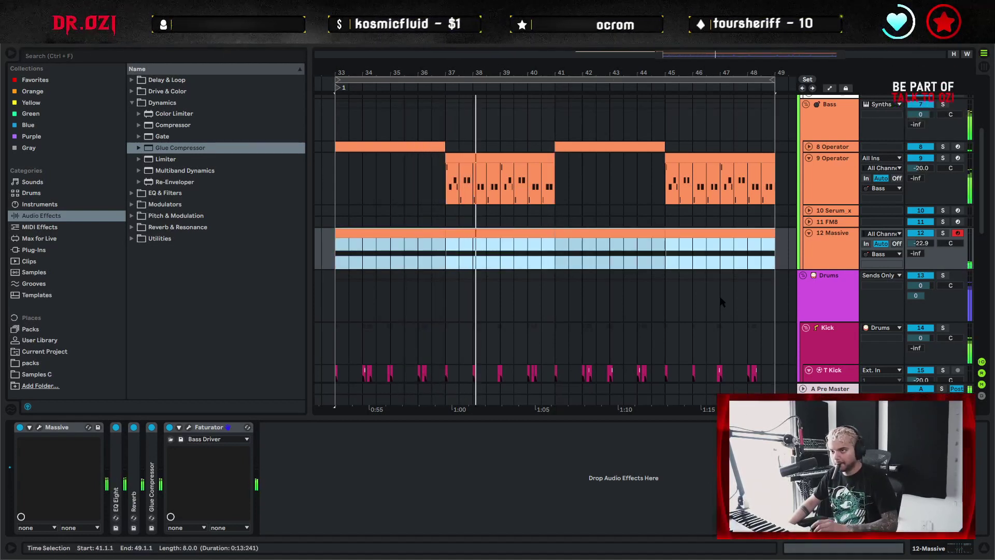
click(773, 259)
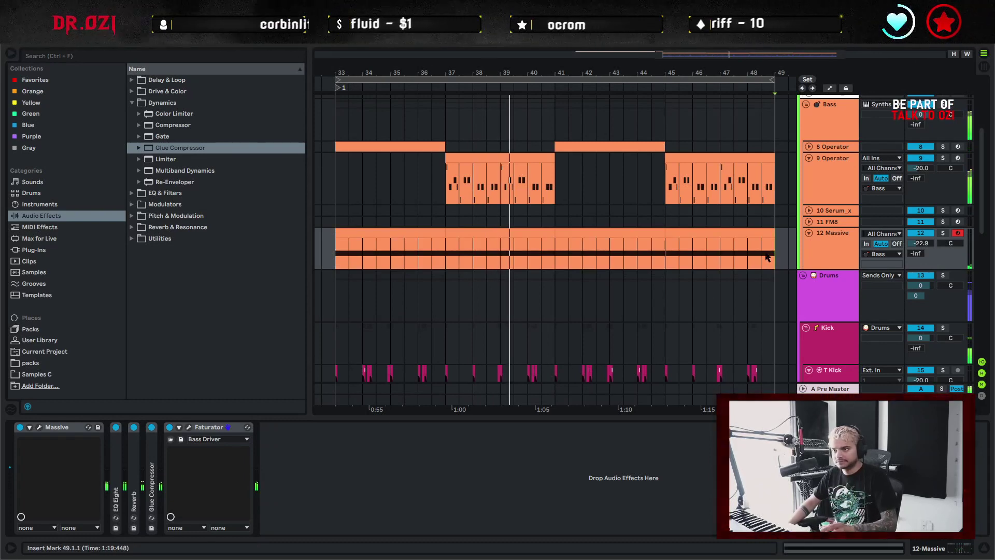
With the Massive track enlarged and soloed, lower the note in its first clip to D#2 and play it back
drag(822, 269, 825, 309)
click(414, 231)
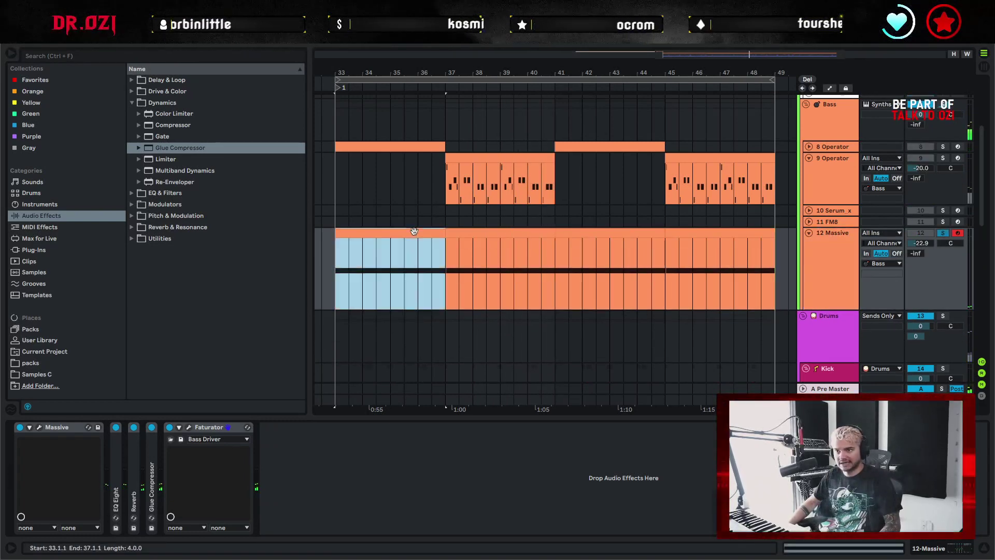
double_click(420, 233)
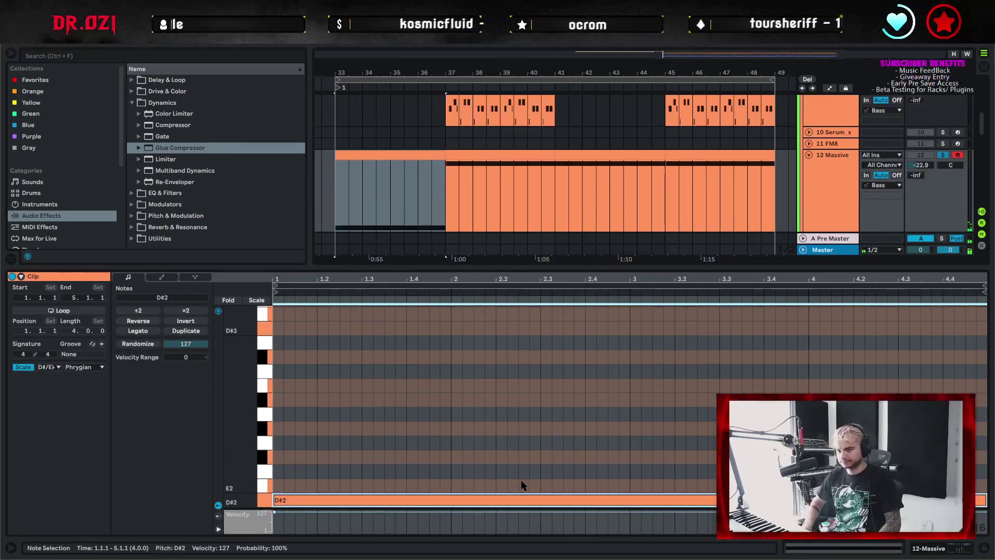
key(space)
scroll(538, 440, down, 2)
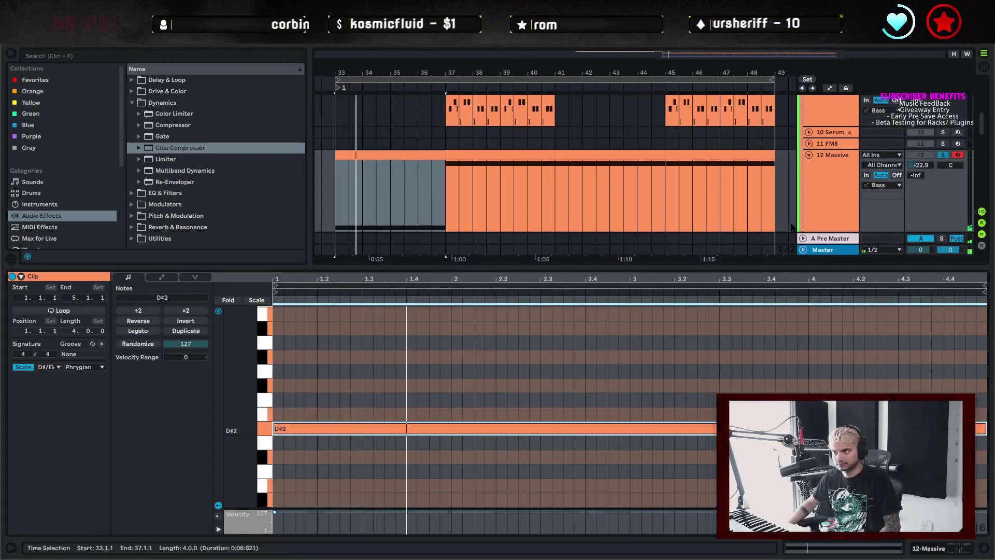
Open the Massive synth's editor and loop the arrangement over its first clip in bars 33–37
key(shift+Tab)
click(39, 427)
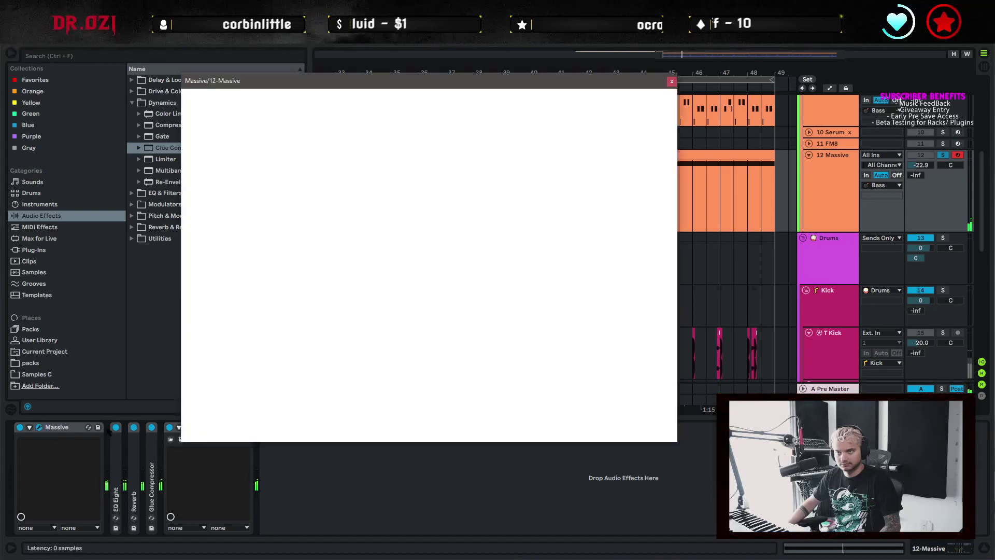
drag(626, 80, 906, 182)
click(430, 157)
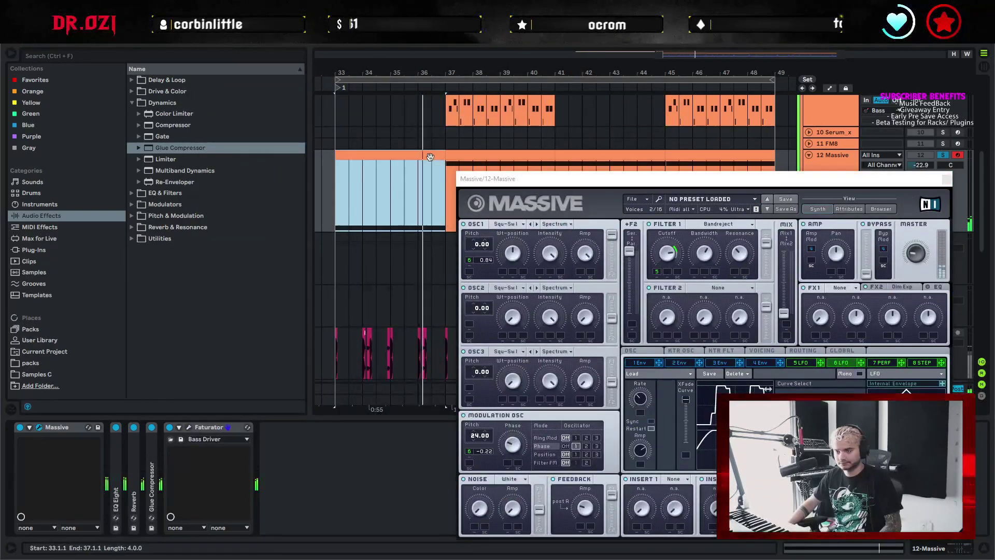
key(ctrl+l)
drag(581, 178, 492, 153)
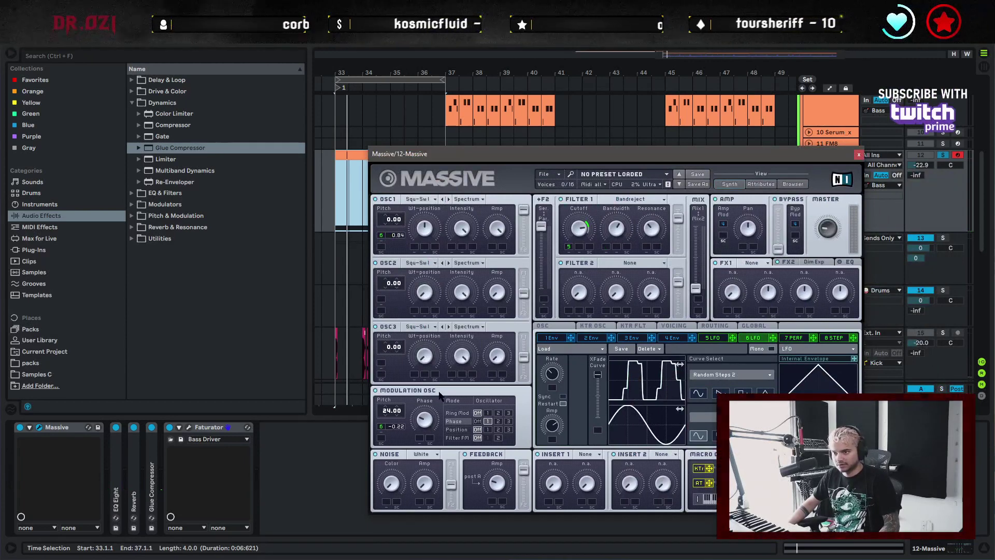
Assign Massive's 7 Perf modulator to OSC1 pitch at 1.53 and the modulation oscillator's pitch at 0.20 and phase, and close the editor
click(798, 338)
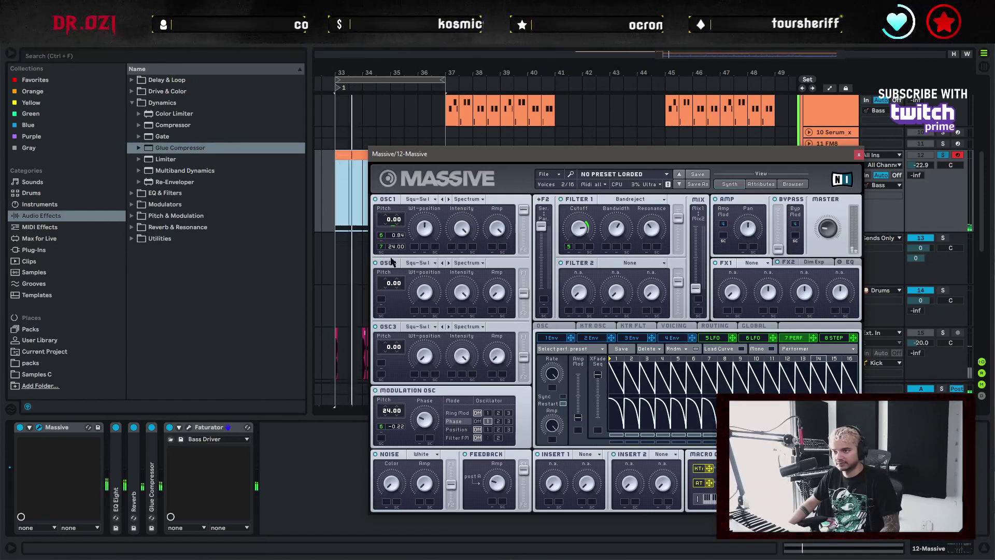
drag(391, 247, 392, 253)
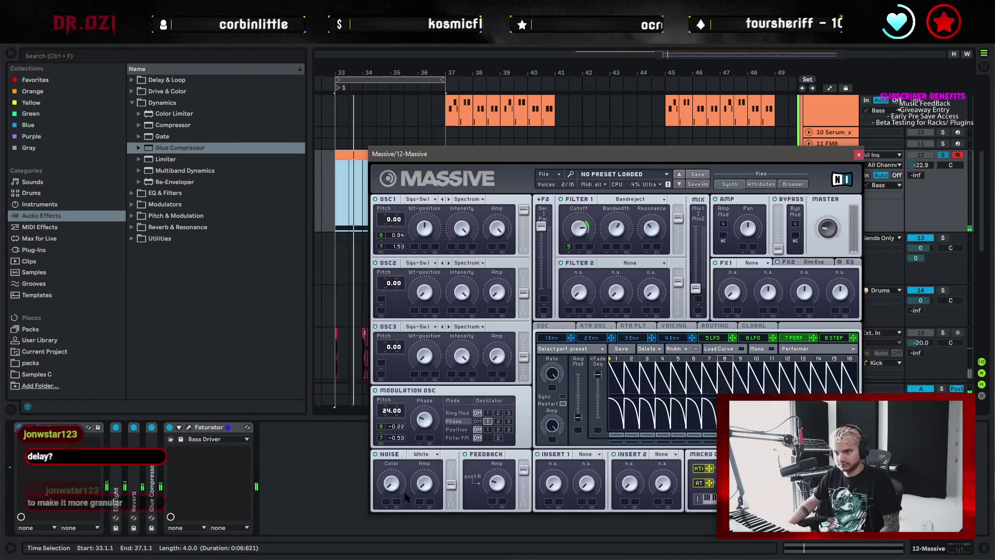
drag(407, 460, 415, 420)
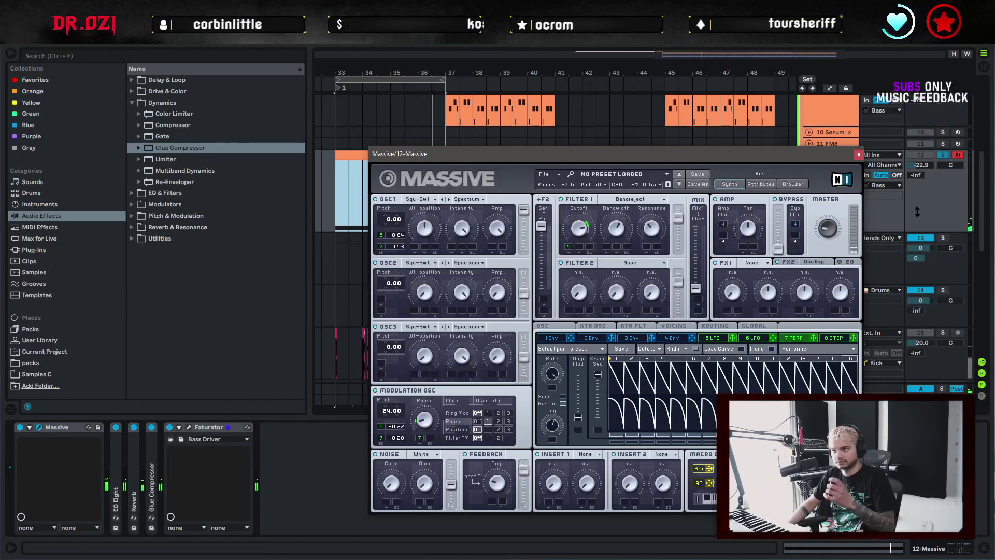
click(856, 167)
click(859, 154)
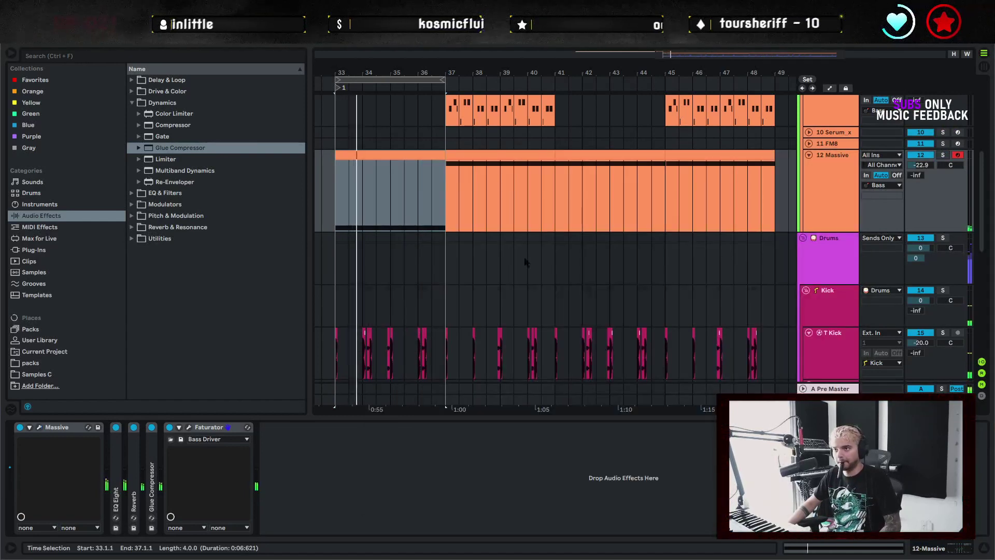
Extend the arrangement loop to cover bars 33–49
drag(445, 82, 555, 91)
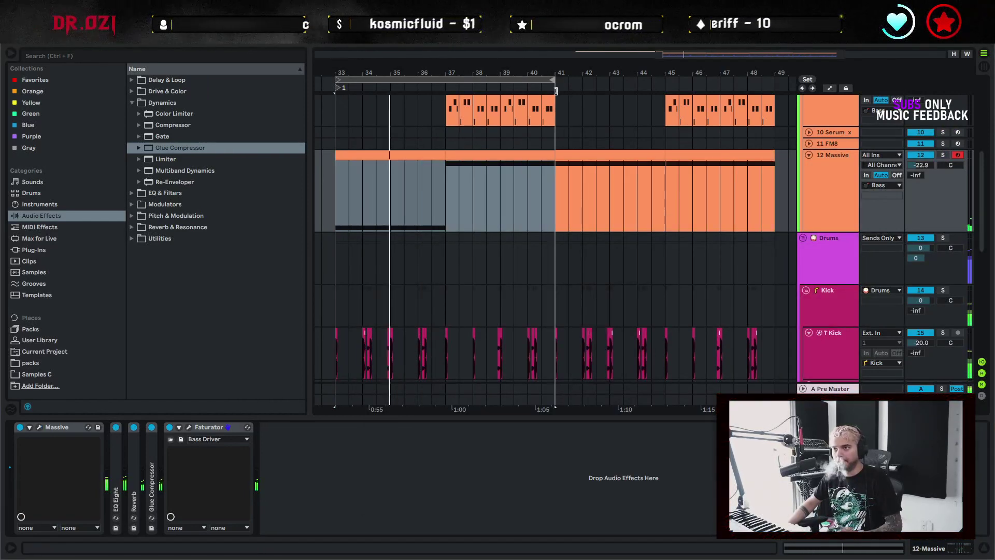
click(552, 211)
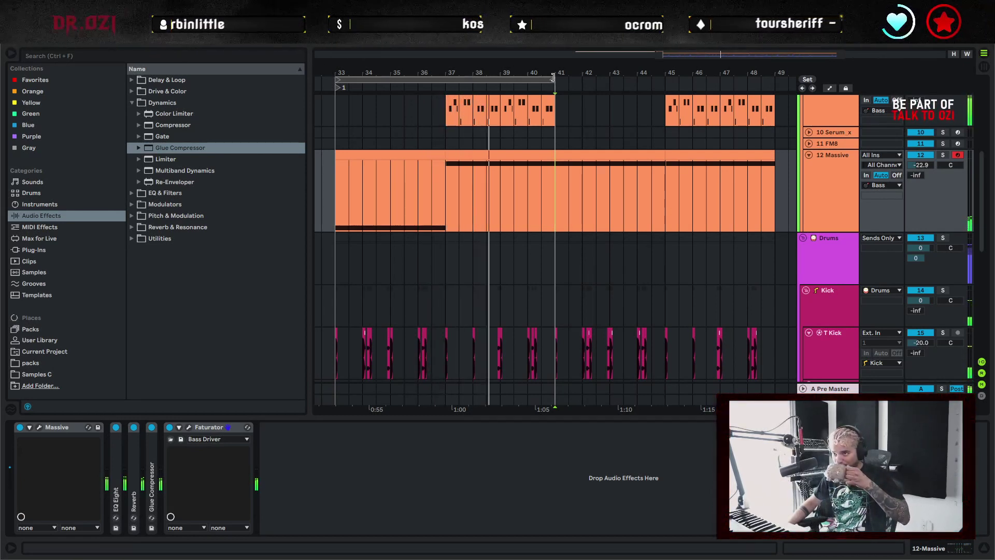
drag(552, 78, 775, 80)
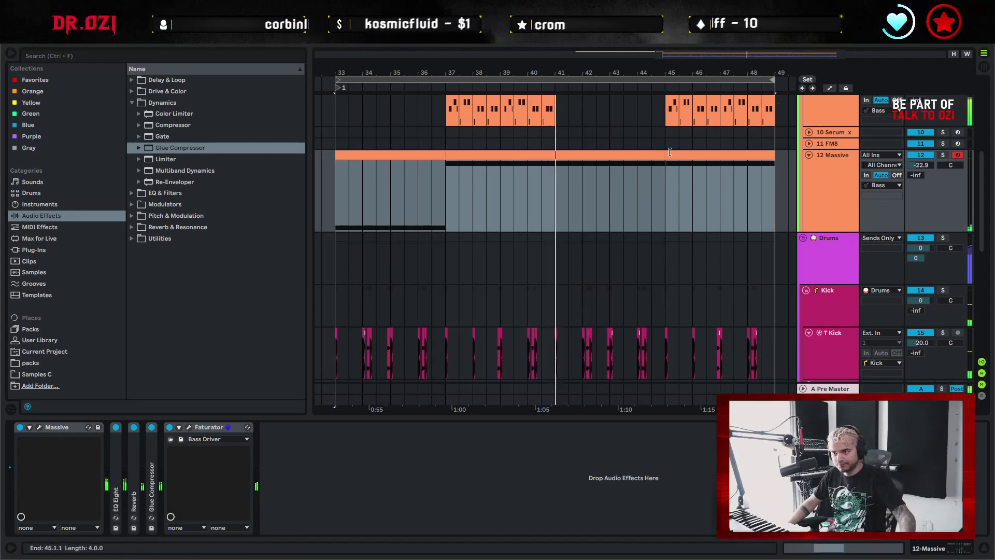
Replace the first Massive clip at bars 33–37 with a copy of the clip at bars 37–41
click(570, 207)
click(537, 178)
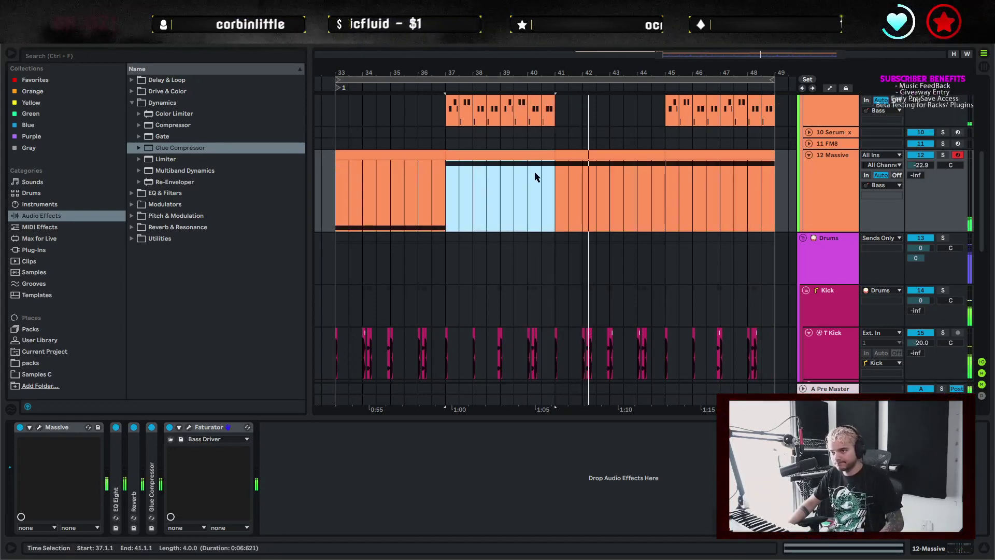
key(ctrl+c)
click(403, 155)
key(ctrl+v)
click(443, 209)
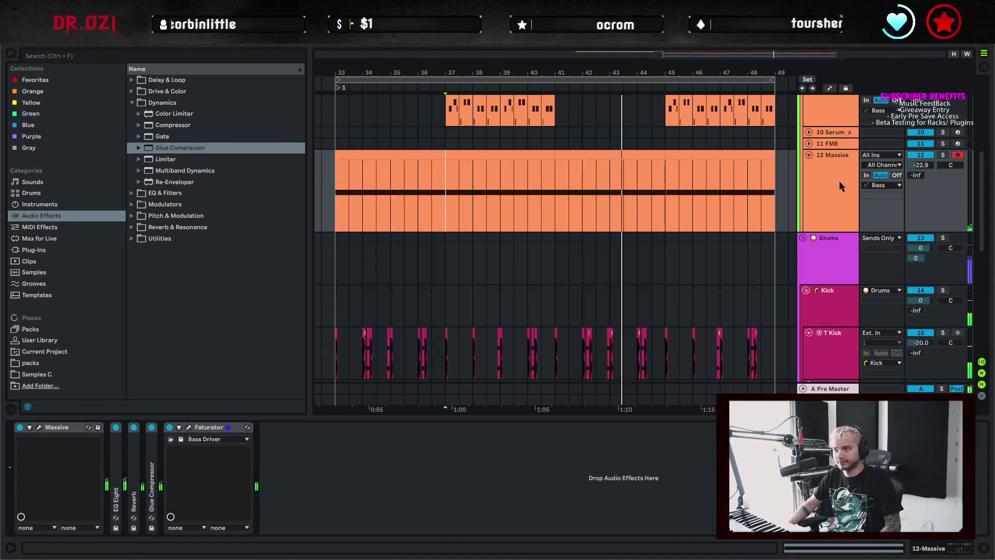
Solo the Massive track and set the synth's oscillator pitchbend range to 24.00 up and -24.00 down
click(939, 145)
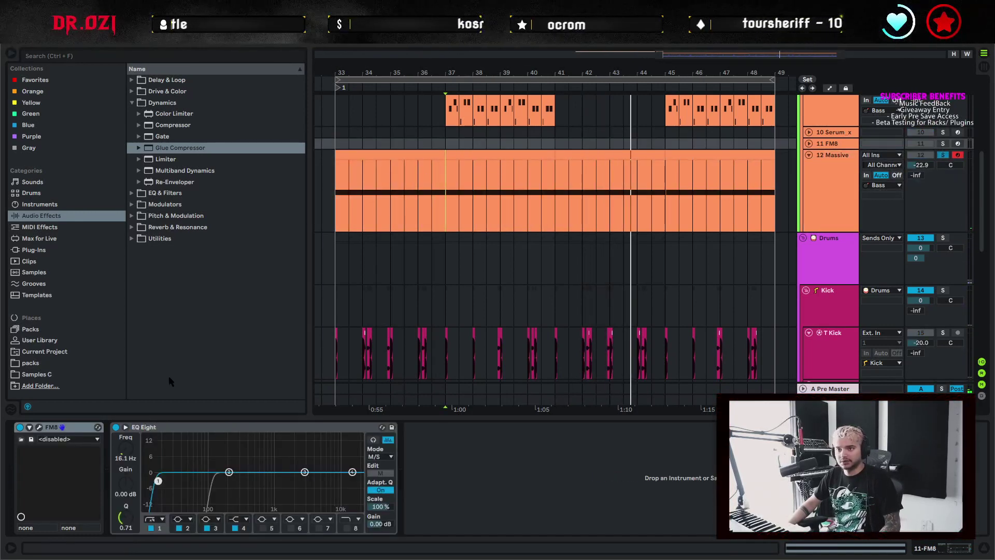
click(39, 427)
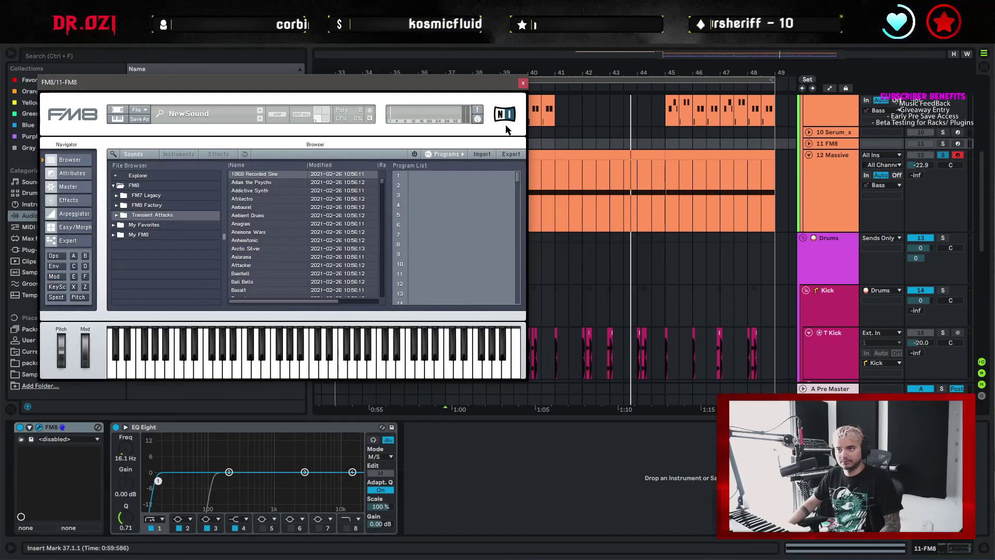
click(523, 83)
click(351, 195)
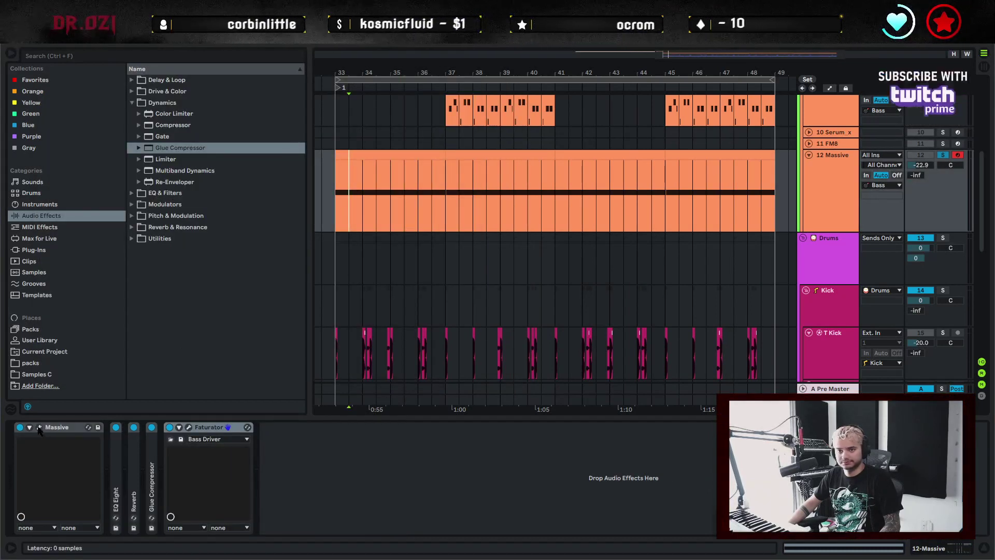
click(39, 427)
click(570, 327)
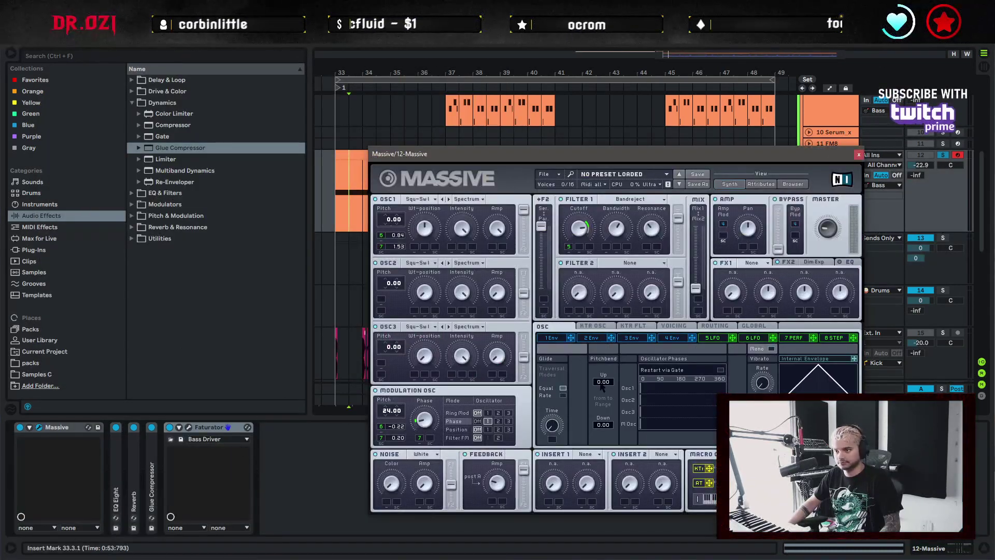
drag(600, 383, 601, 353)
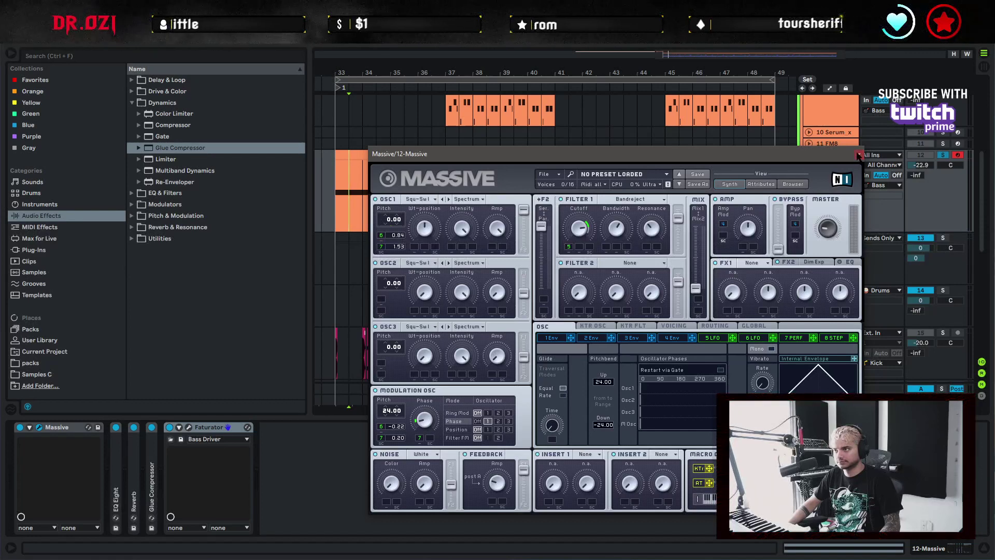
click(859, 154)
Open the first Massive clip and show its MIDI Ctrl Pitch Bend envelope
double_click(413, 155)
click(162, 276)
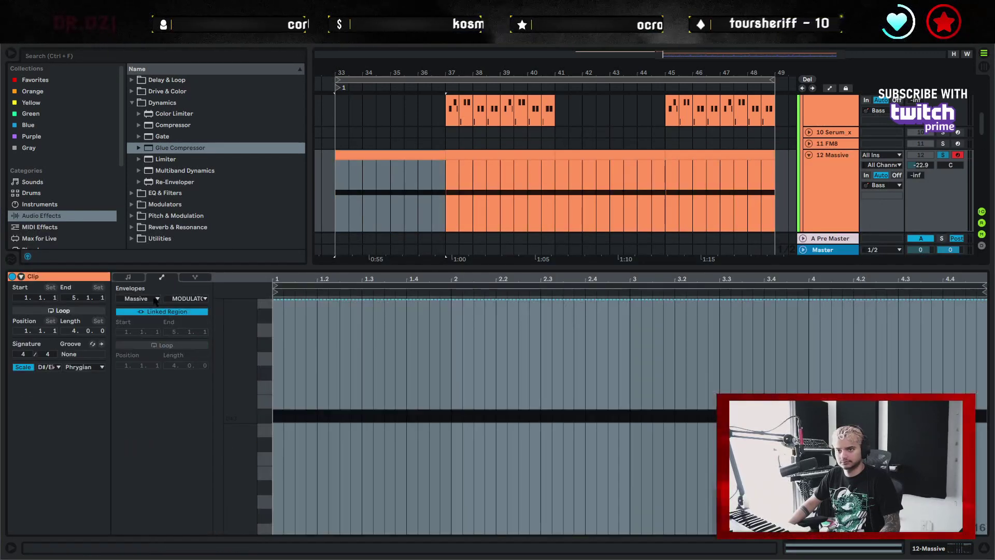
click(150, 298)
click(150, 309)
click(183, 299)
click(183, 300)
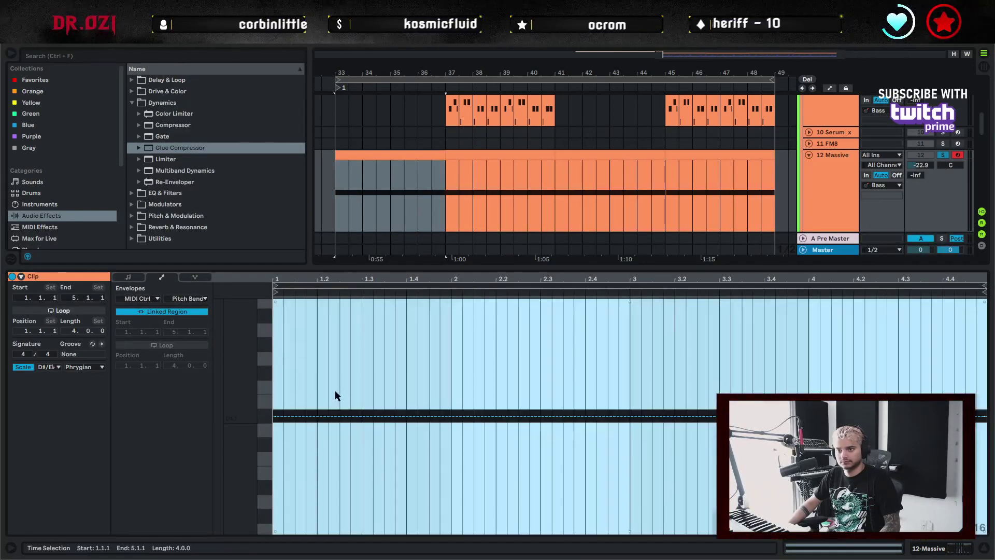
Draw a curved pitch bend rise from about -5752 at the clip's start to 0 at 1.3
click(417, 389)
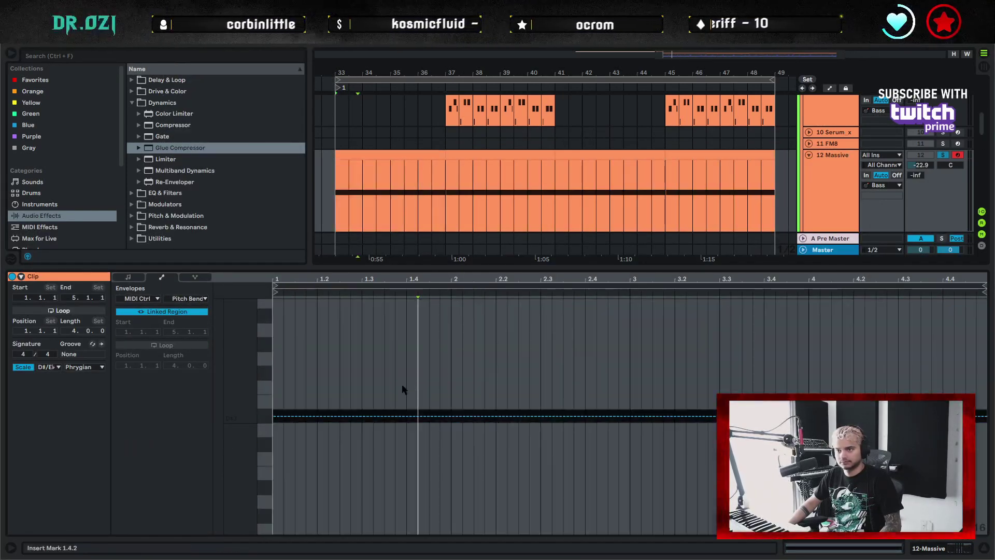
click(346, 416)
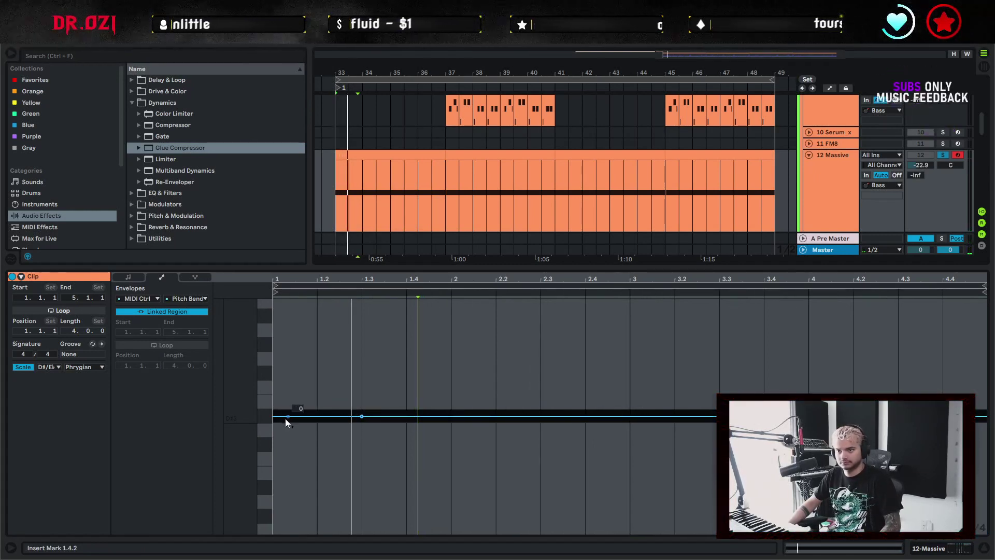
drag(276, 418, 274, 498)
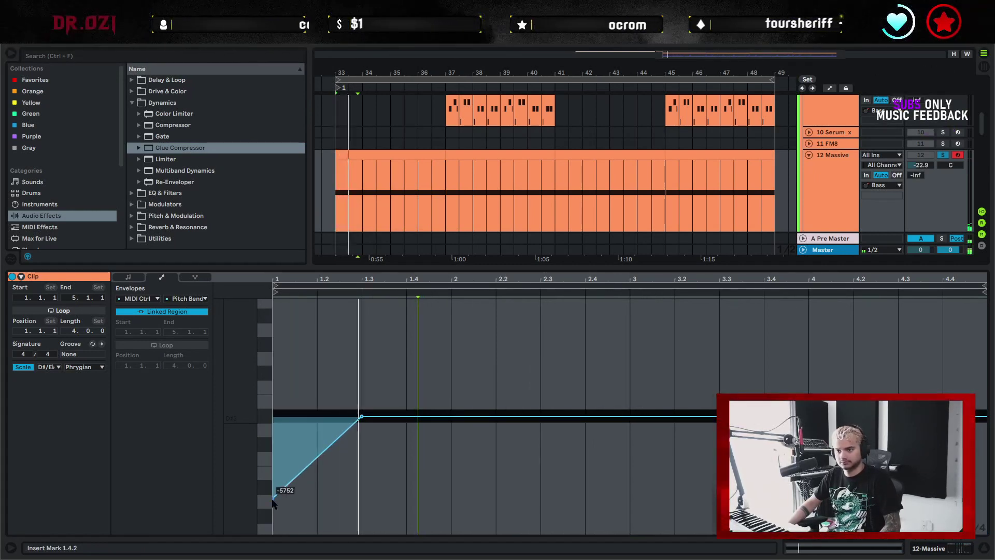
drag(321, 459, 382, 458)
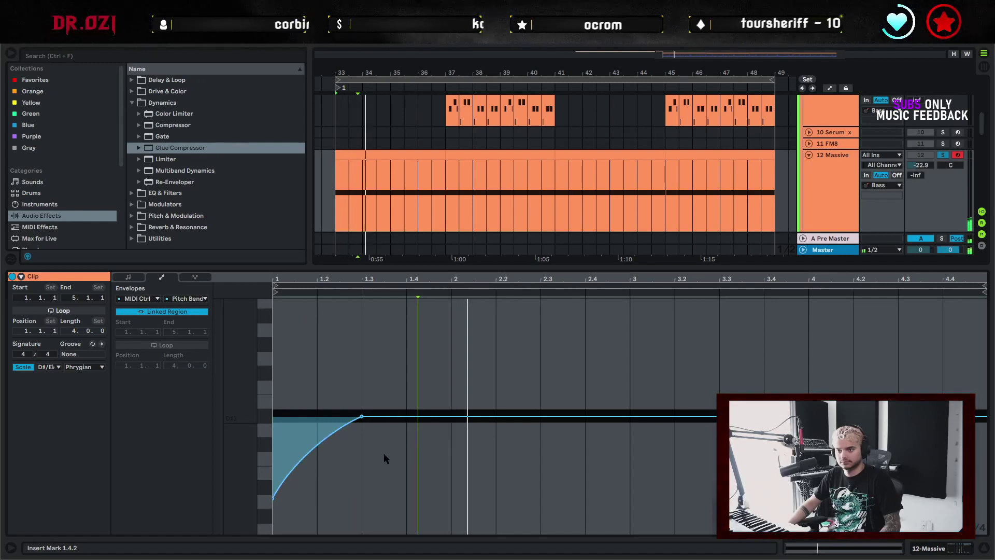
Add a pitch bend fall from 0 at 2.3 to about -2459 at bar 3, and duplicate the first two bars of the envelope
click(541, 416)
click(634, 416)
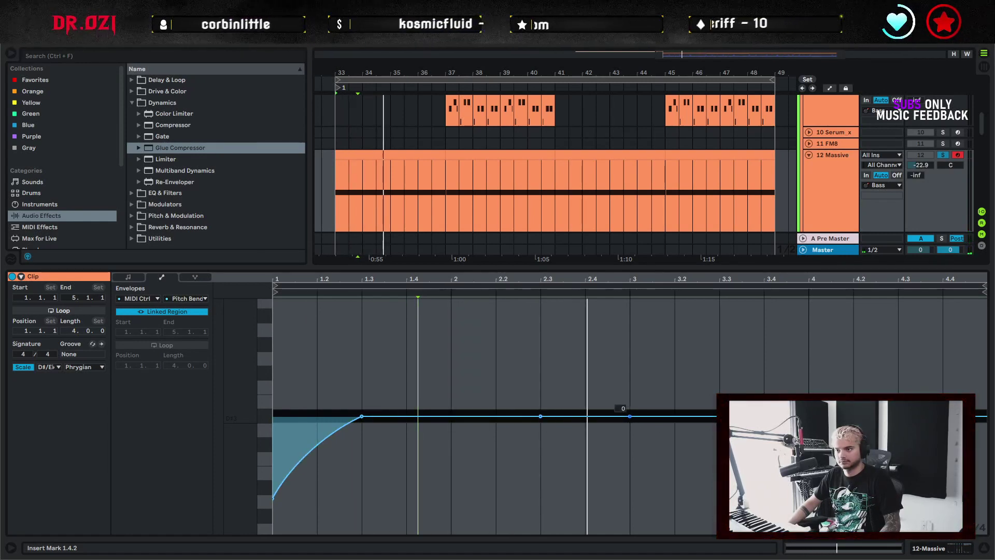
drag(633, 420, 628, 452)
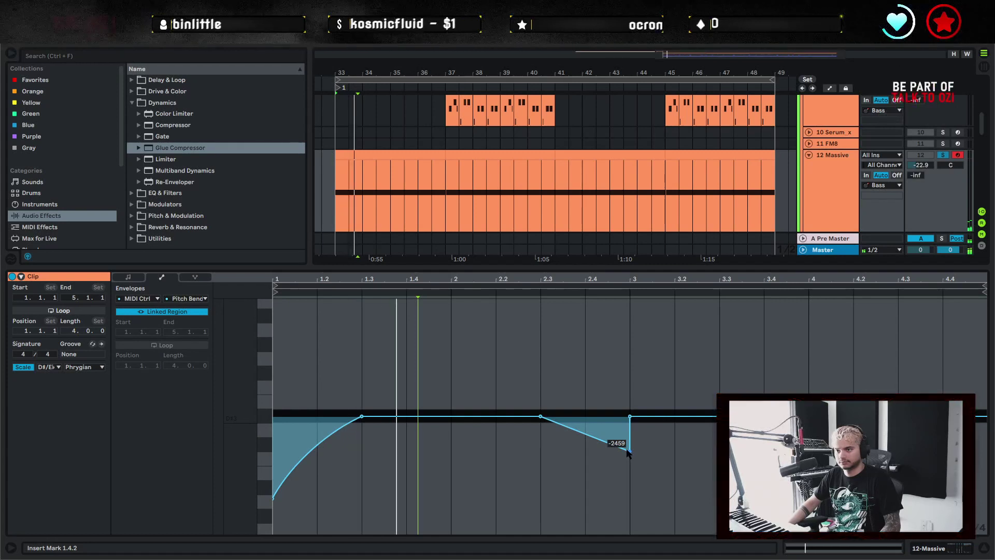
drag(629, 378, 254, 363)
key(ctrl+d)
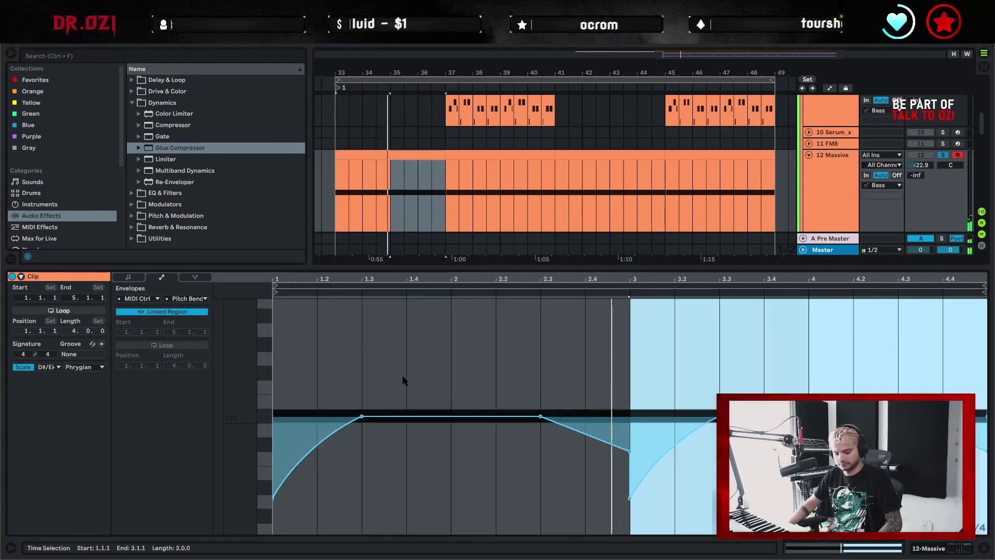
Make the pitch bend fall ending at bar 3 shallower and duplicate the first two bars of the envelope over bars 3–4 again
click(630, 456)
drag(630, 456, 630, 434)
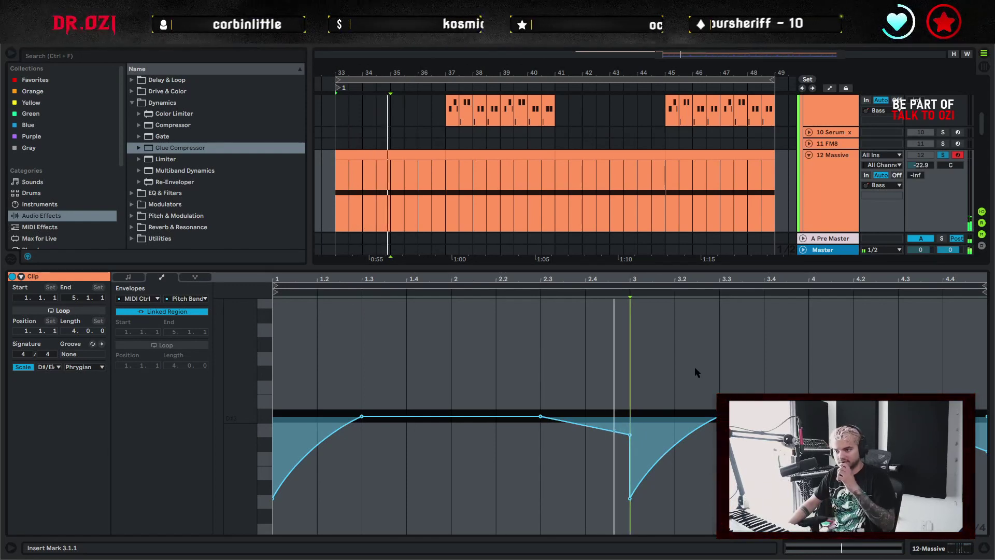
drag(630, 350, 286, 364)
key(ctrl+d)
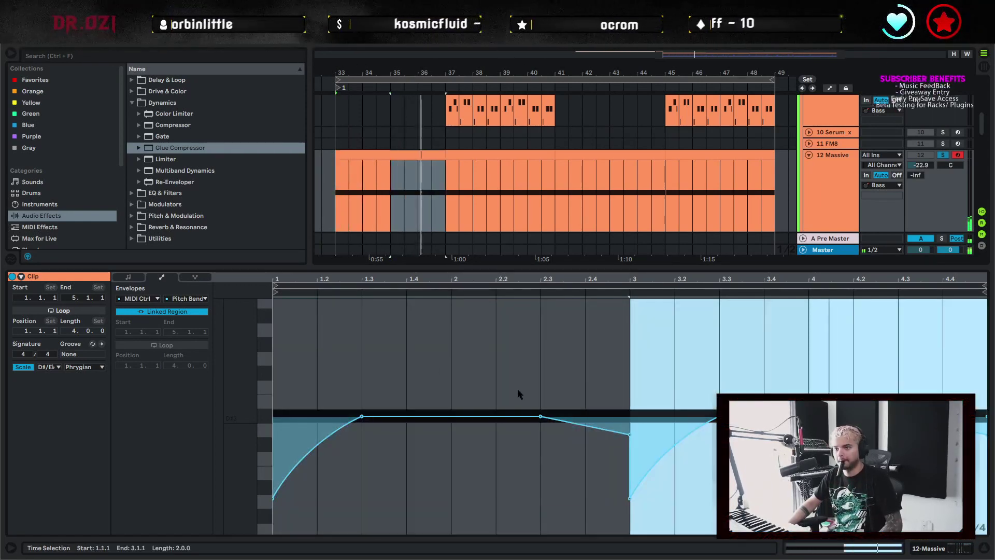
click(634, 361)
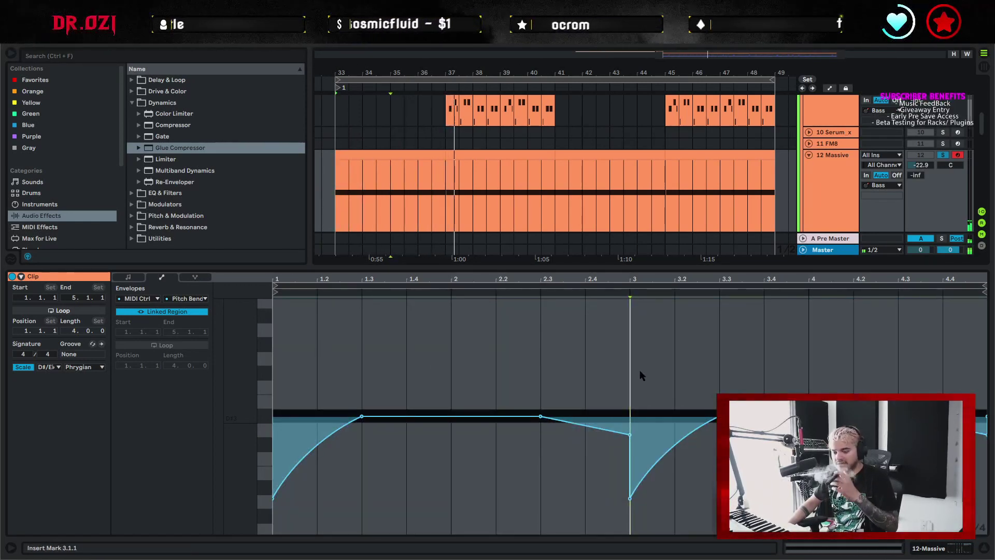
Turn on looping for the first Massive clip and extend it over the following clips to bar 49
click(433, 154)
key(space)
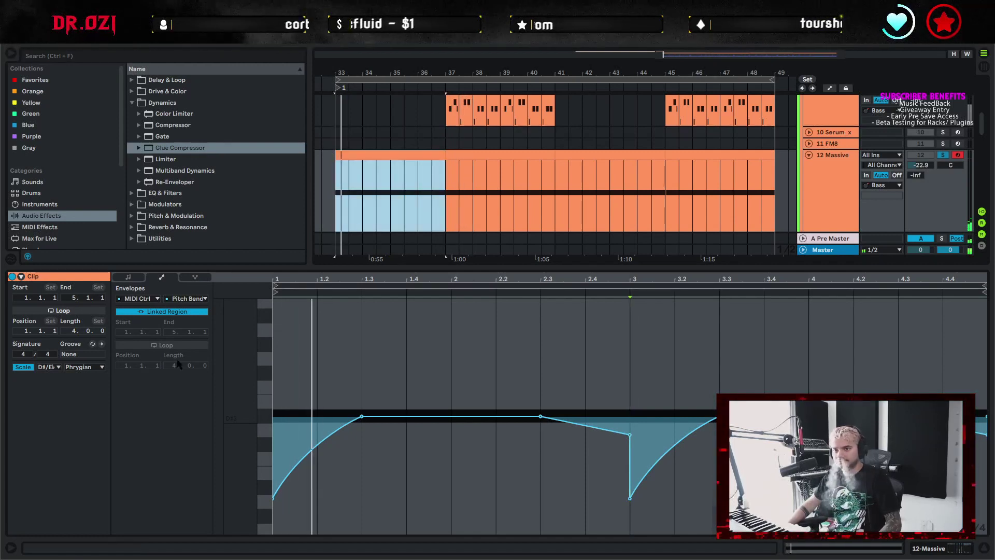
click(50, 311)
drag(448, 151, 775, 153)
Add a slight curved upward pitch bend at bar 2, duplicate the first two bars of the envelope over bars 3–4, and play it
click(484, 334)
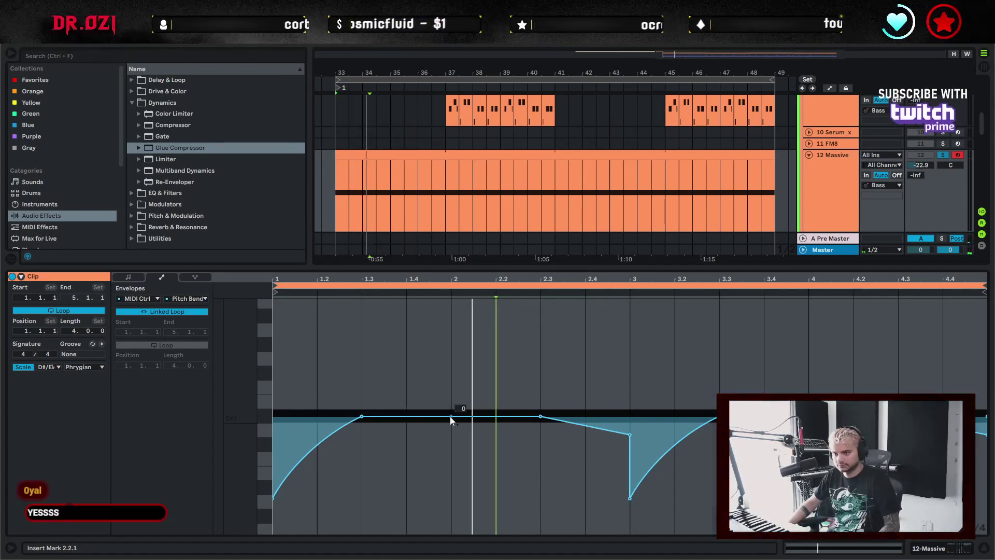
drag(450, 415, 451, 411)
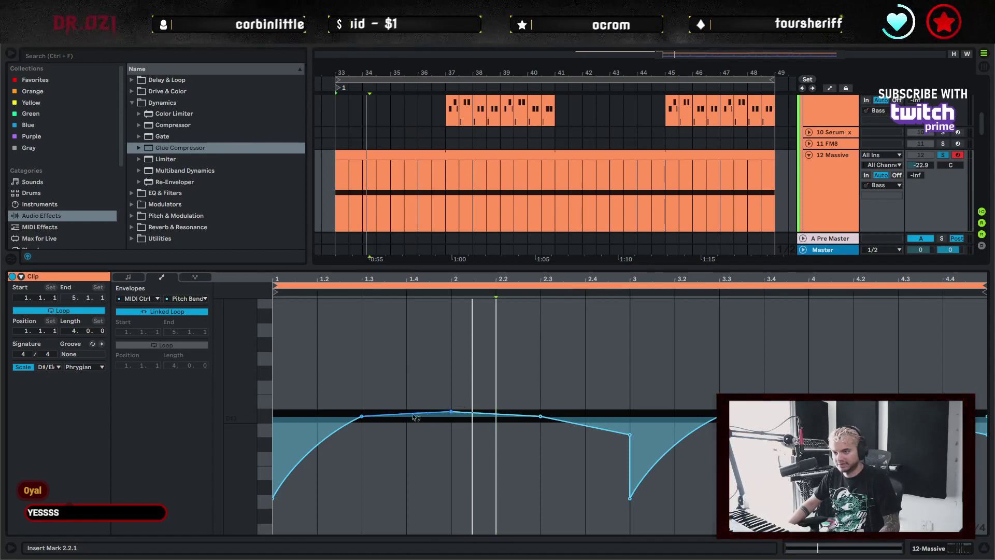
click(462, 453)
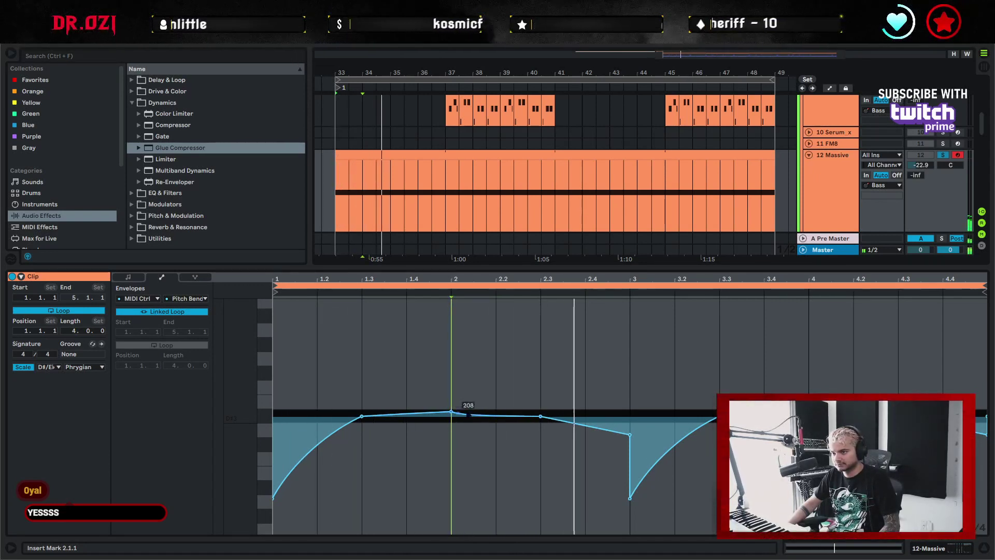
drag(629, 381, 287, 375)
key(ctrl+d)
key(space)
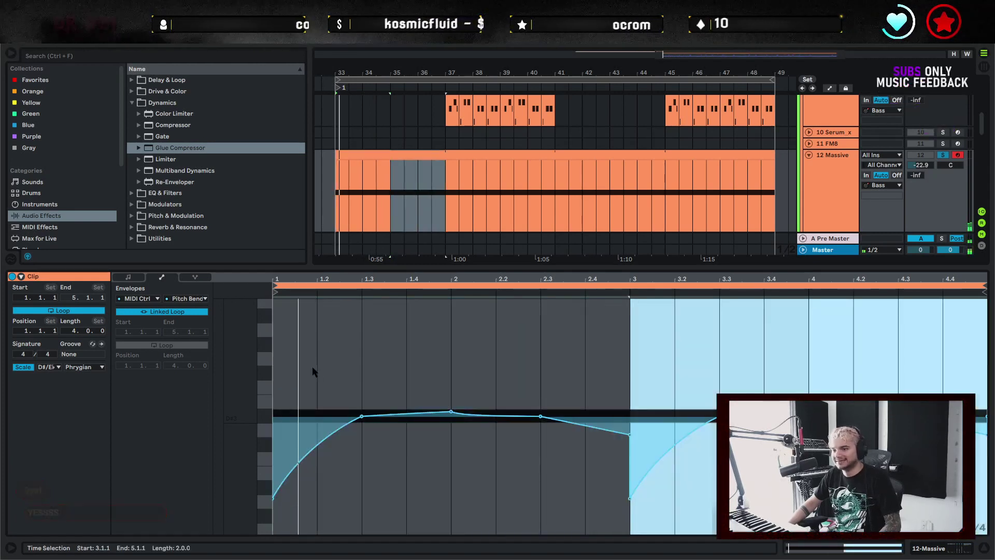
Unsolo the Massive track and restart playback to hear it with the full mix
click(943, 154)
key(space)
key(space)
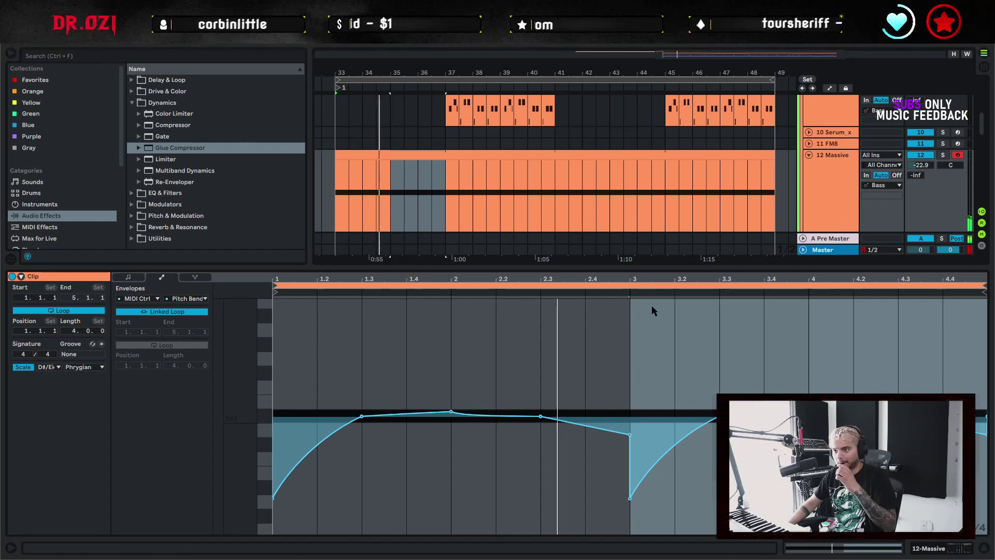
Bend the opening pitch bend rise into a sharper curve and copy the envelope's first two beats to bar 3
click(630, 342)
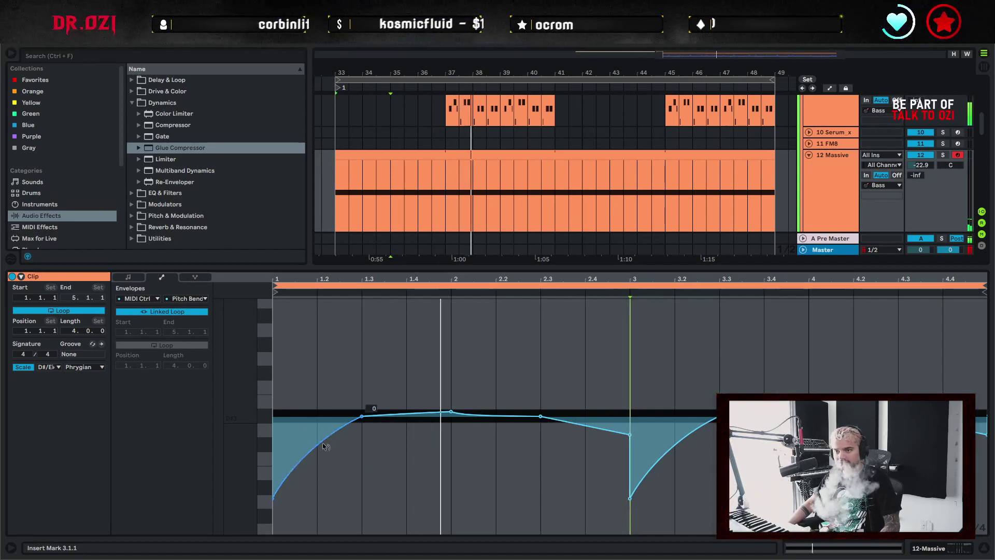
drag(333, 444, 333, 417)
drag(356, 384, 272, 374)
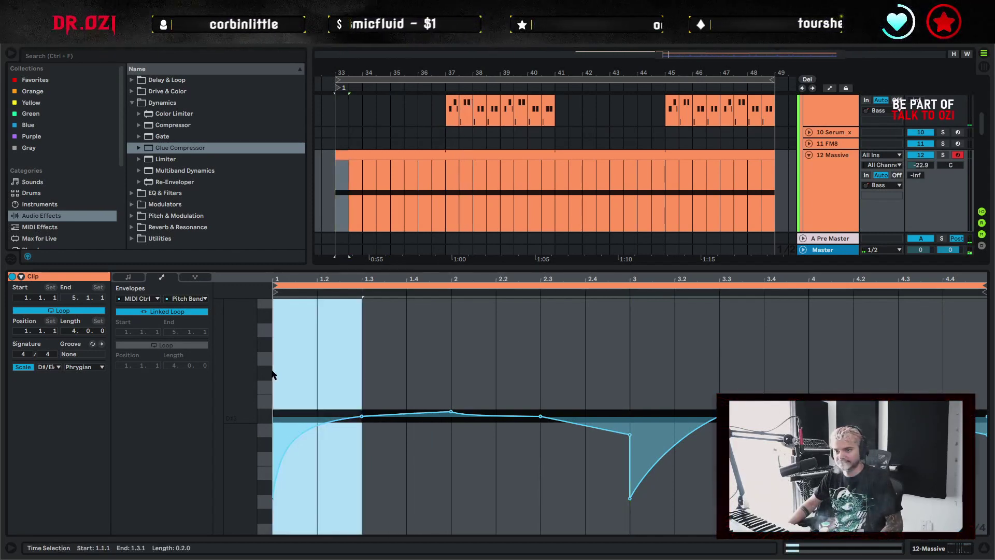
key(ctrl+c)
click(631, 362)
key(ctrl+v)
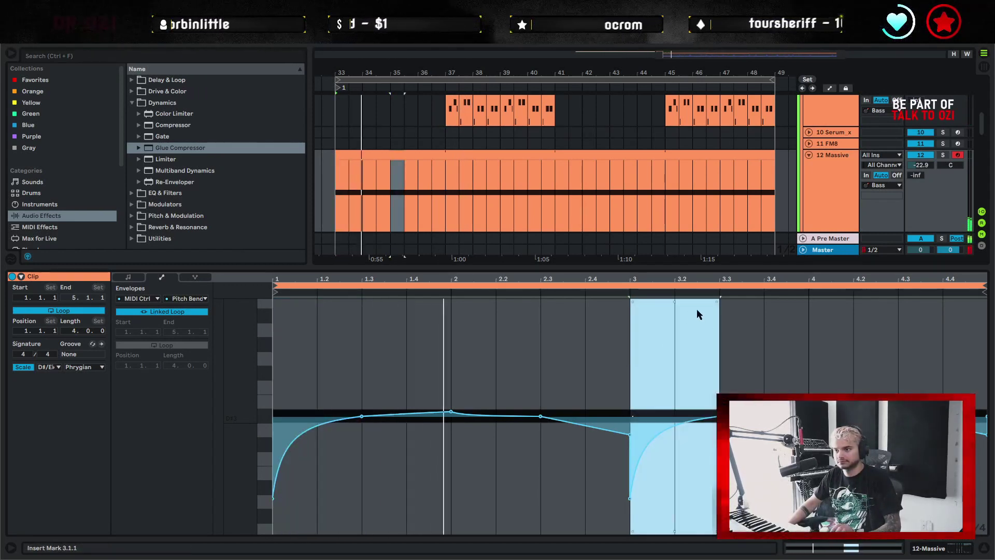
click(727, 328)
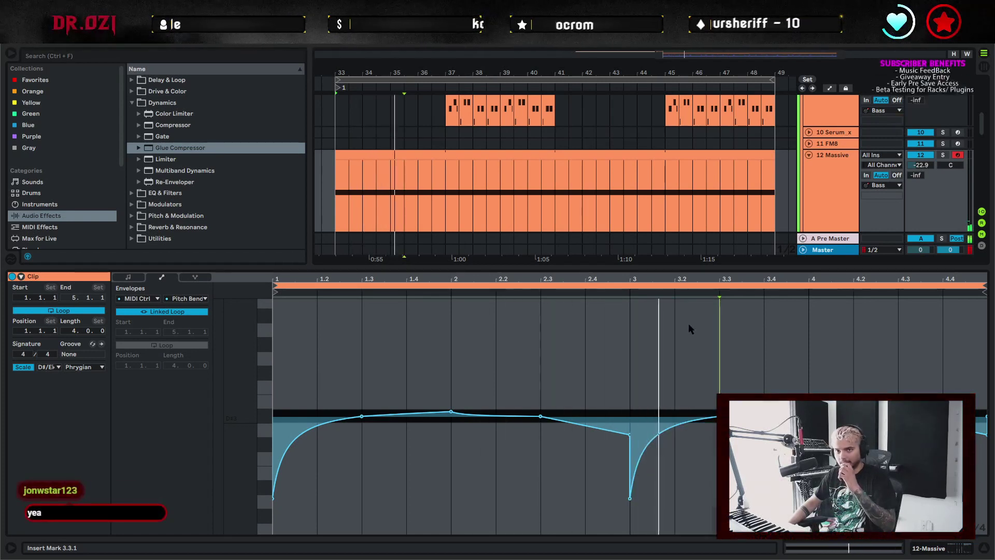
click(811, 314)
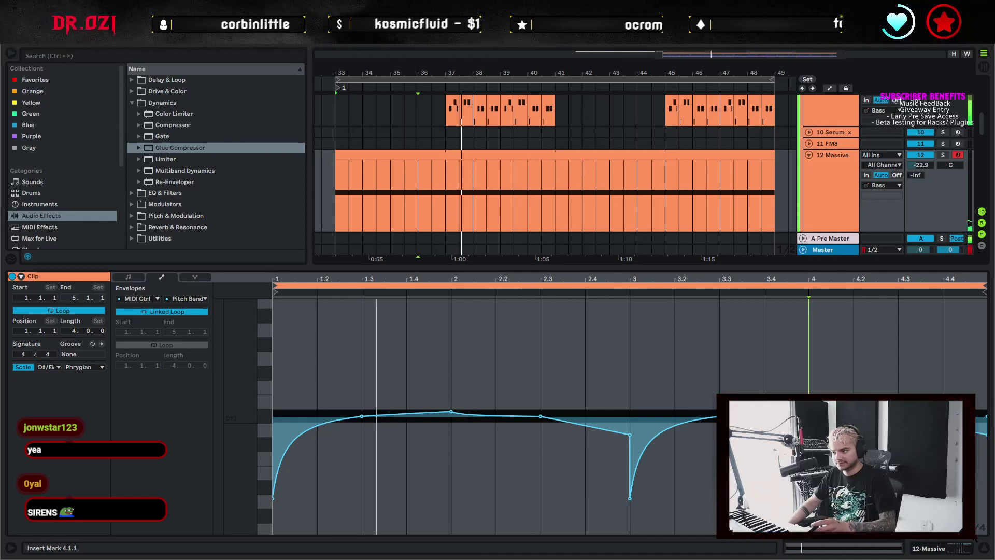
Solo the Massive track and reshape the pitch bend point at bar 2 into a shallow dip with sharply curved sides
key(ctrl+alt+l)
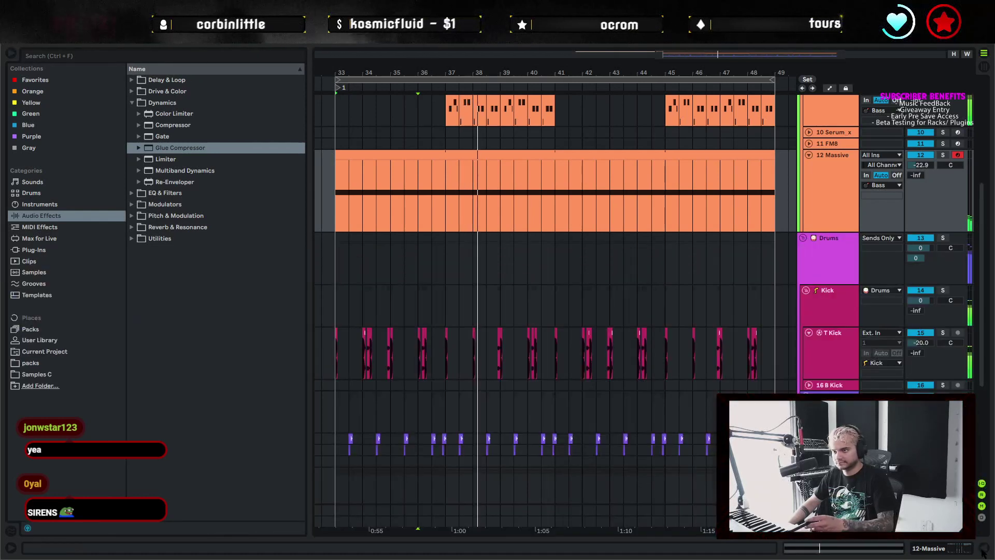
double_click(478, 155)
key(s)
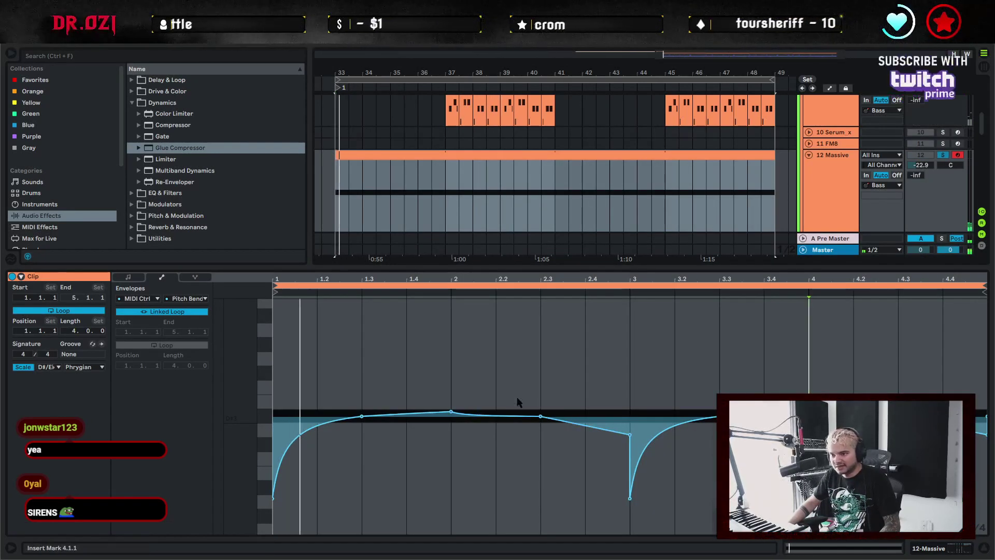
click(454, 363)
drag(424, 413, 451, 469)
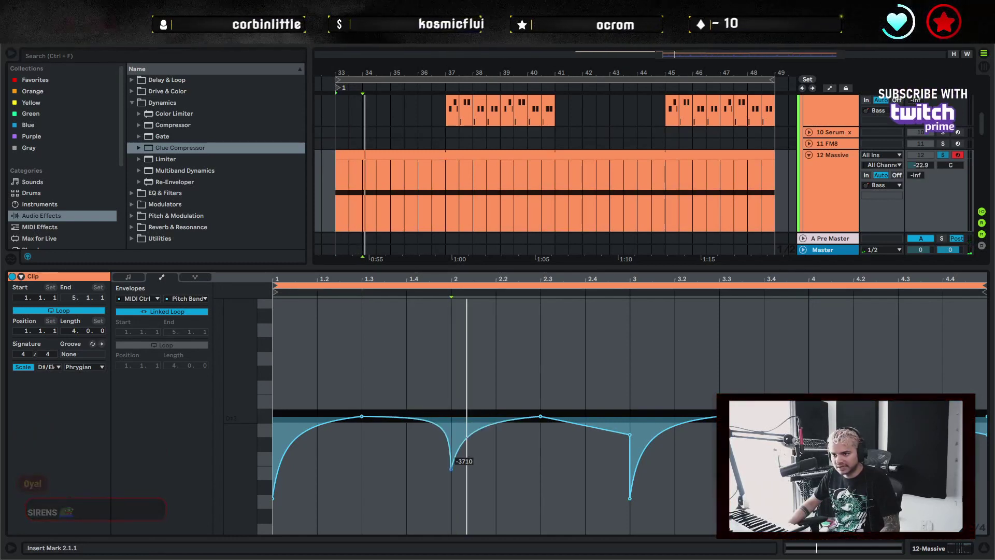
click(541, 339)
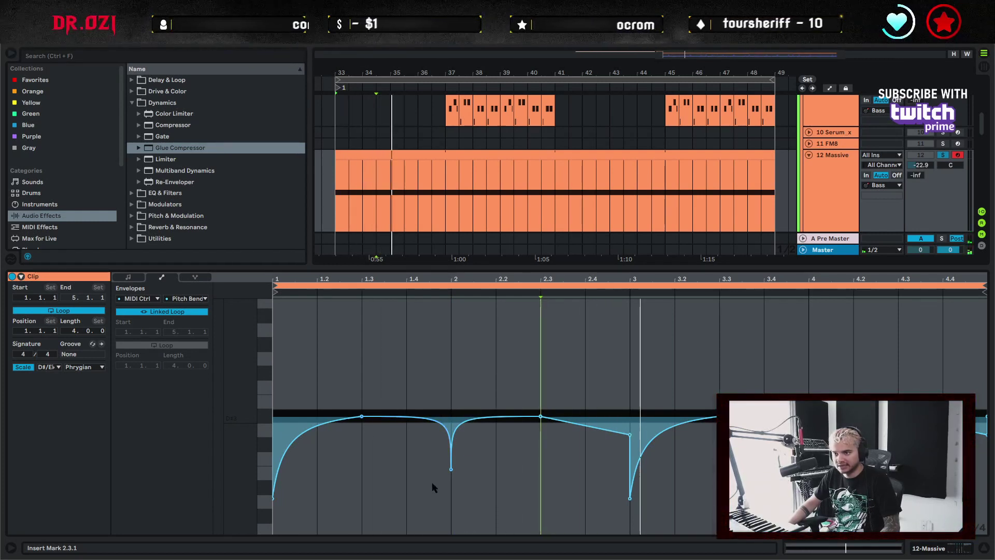
drag(451, 469, 451, 434)
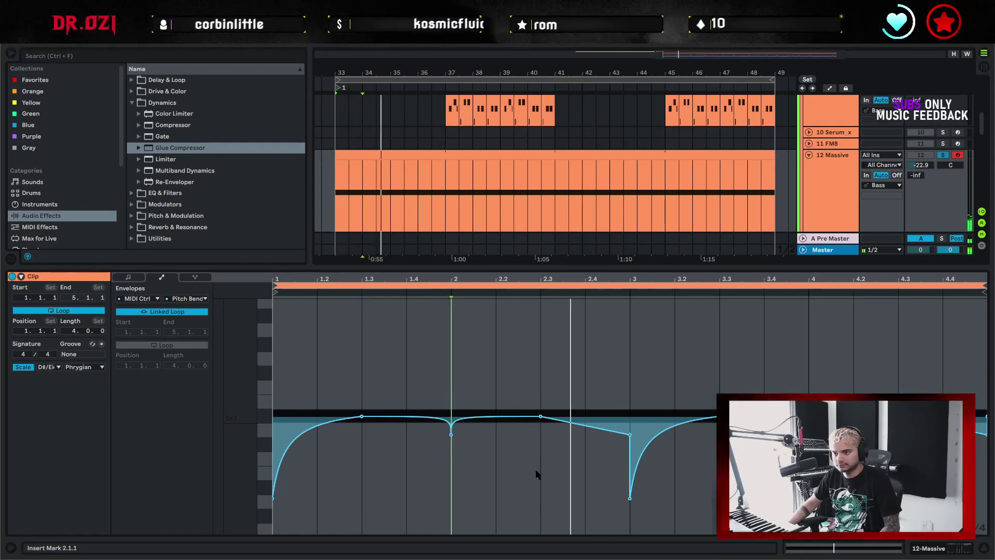
Unsolo the Massive track and restart playback to check the bar 2 dip in the full mix
click(447, 155)
key(space)
click(942, 155)
key(space)
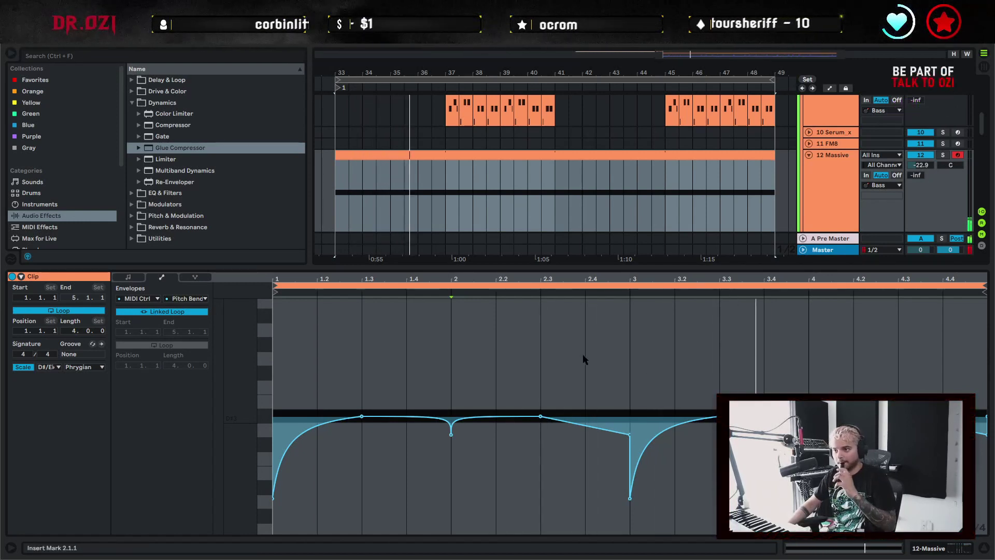
Set the Massive clip's loop to its first two bars
drag(628, 337, 209, 329)
key(ctrl+l)
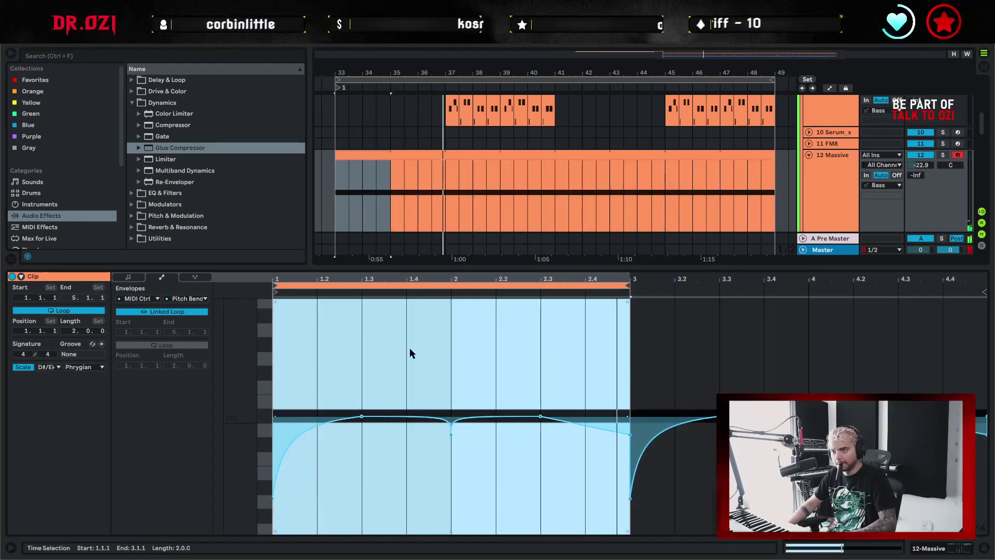
click(658, 334)
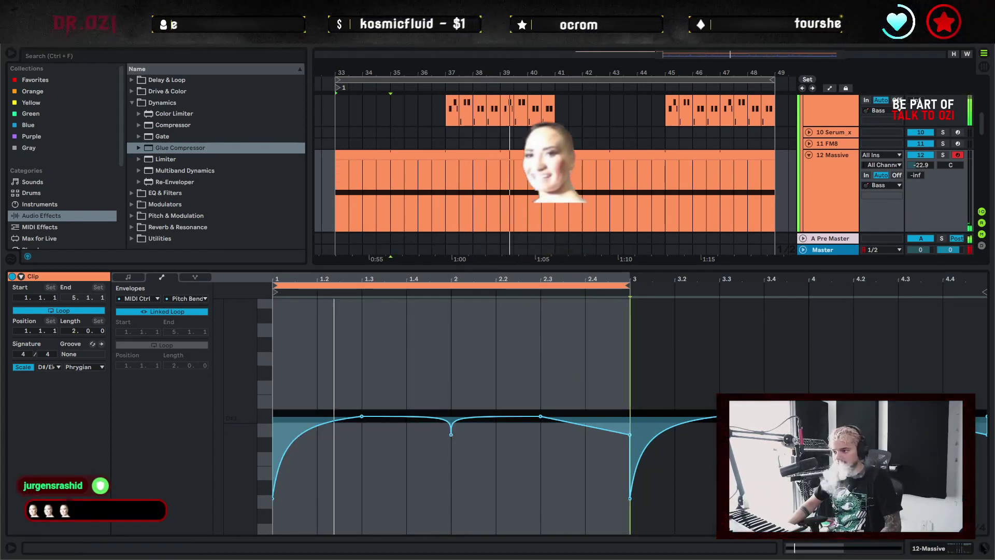
Extend the start of the Massive clip in the arrangement back from bar 33 to bar 17
key(ctrl+alt+l)
scroll(736, 355, up, 3)
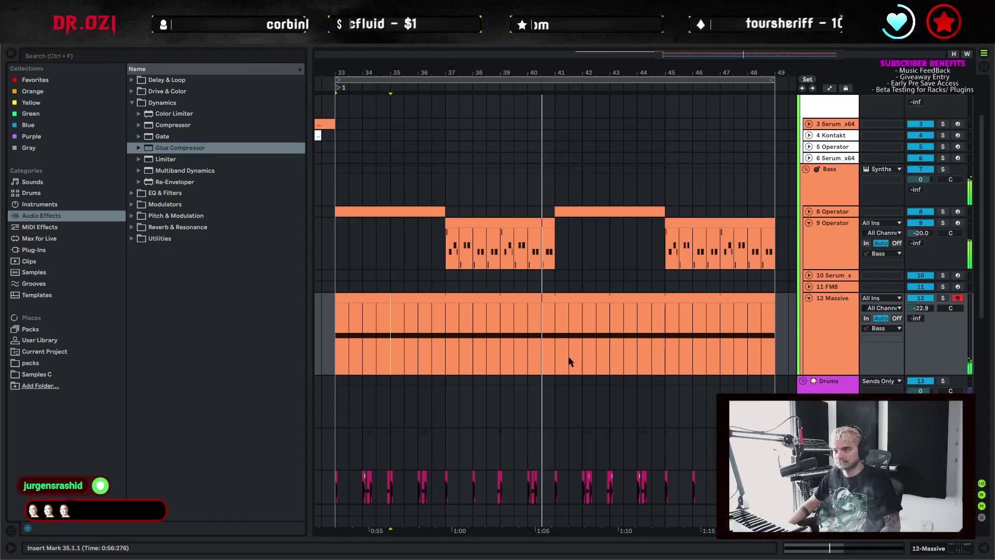
drag(568, 357, 681, 364)
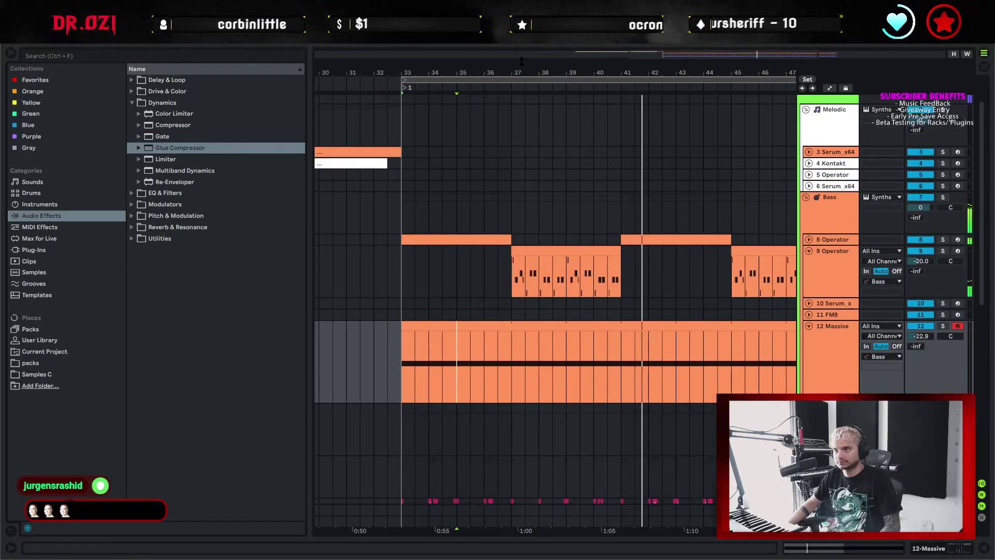
drag(524, 72, 671, 51)
click(608, 324)
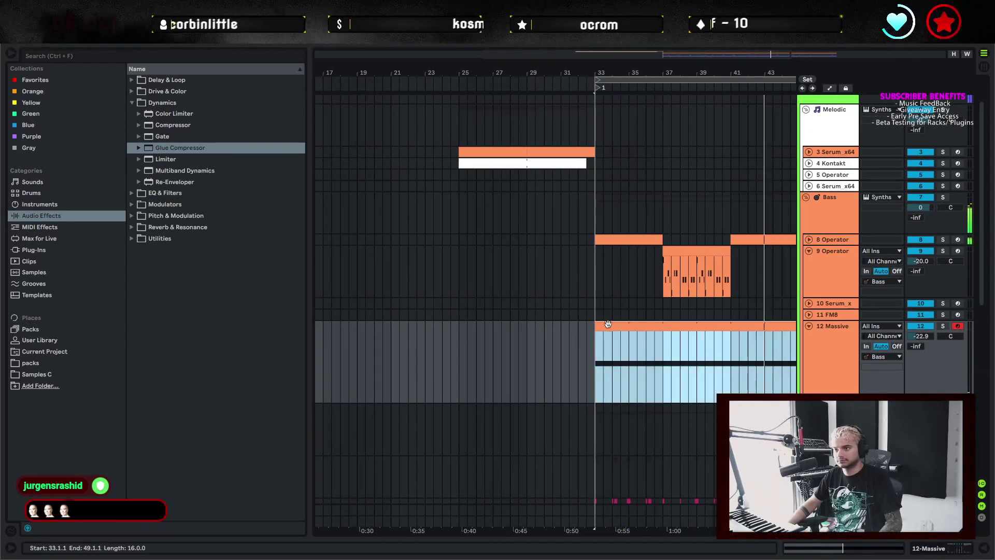
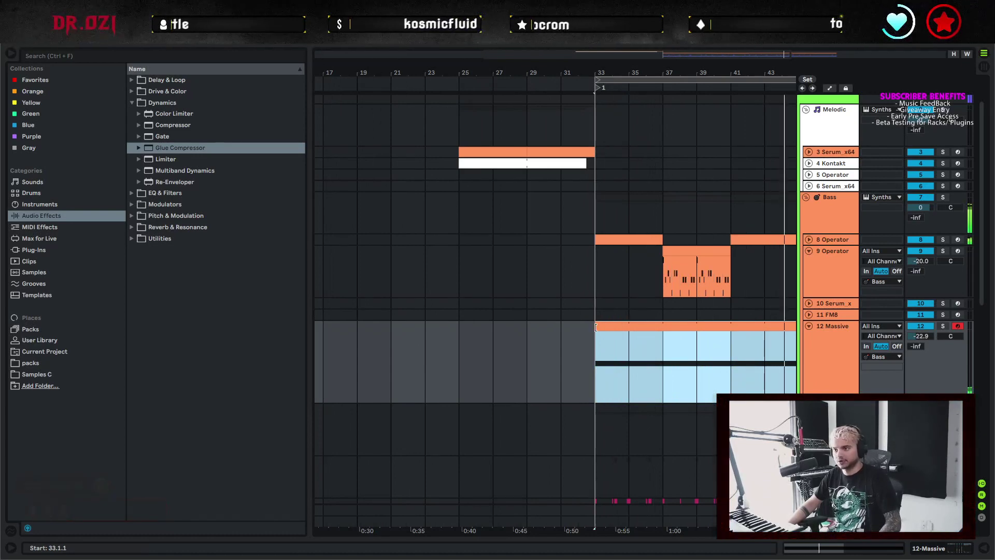
drag(596, 332, 323, 332)
Extend the Serum and Kontakt clips of the Melodic group back so that they start at bar 17
drag(458, 245, 573, 235)
click(585, 154)
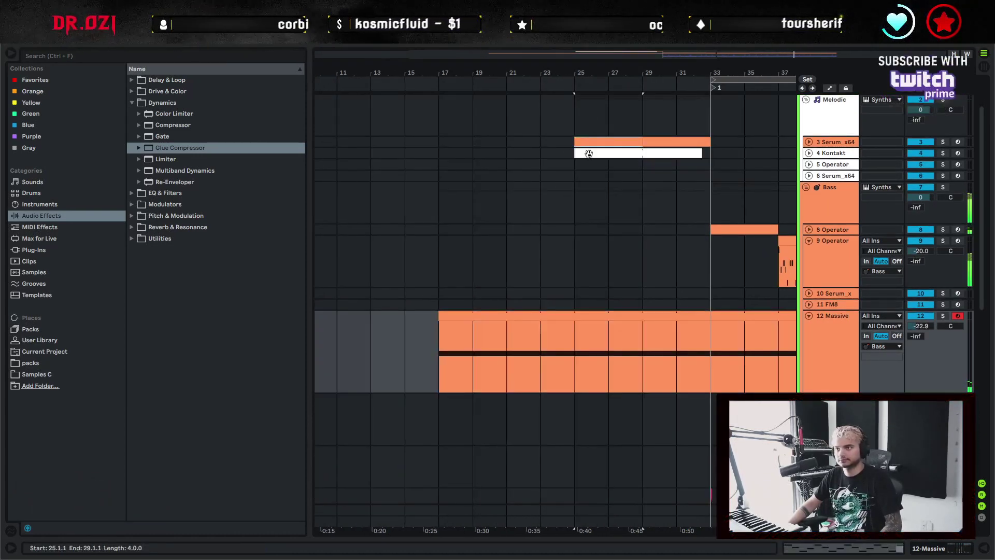
drag(579, 143, 451, 148)
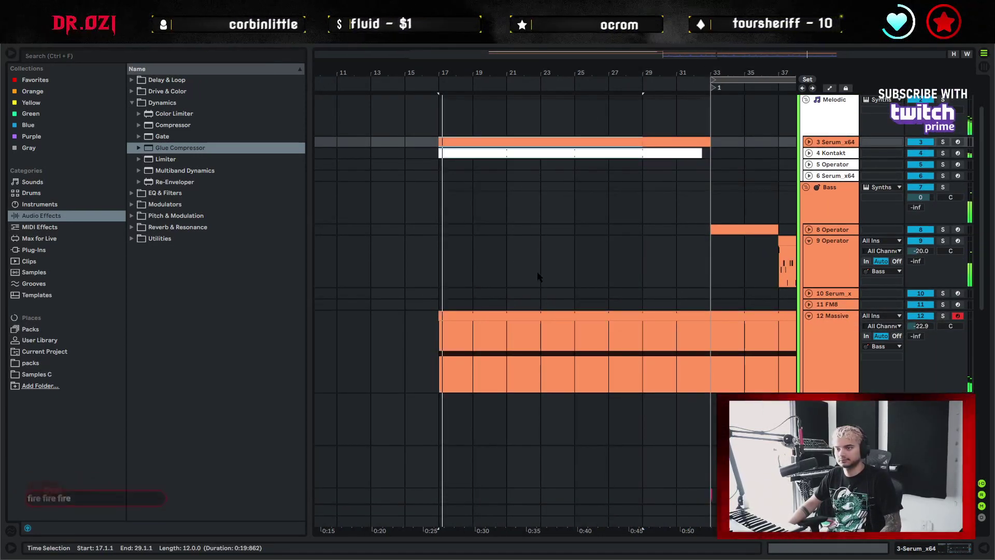
Loop the arrangement over bars 17 to 25 using the Massive clip's time range
click(577, 372)
shift+click(456, 382)
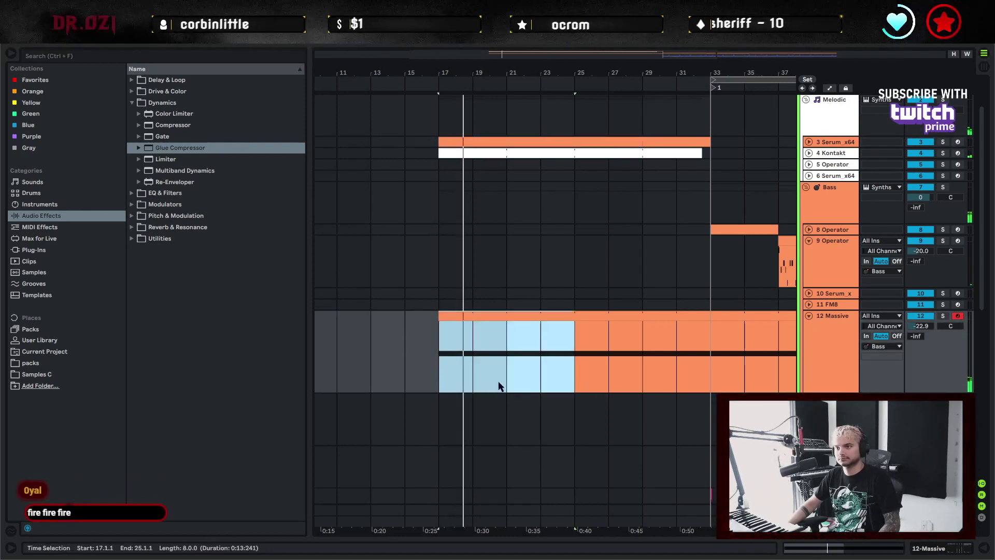
key(ctrl+l)
scroll(568, 389, up, 2)
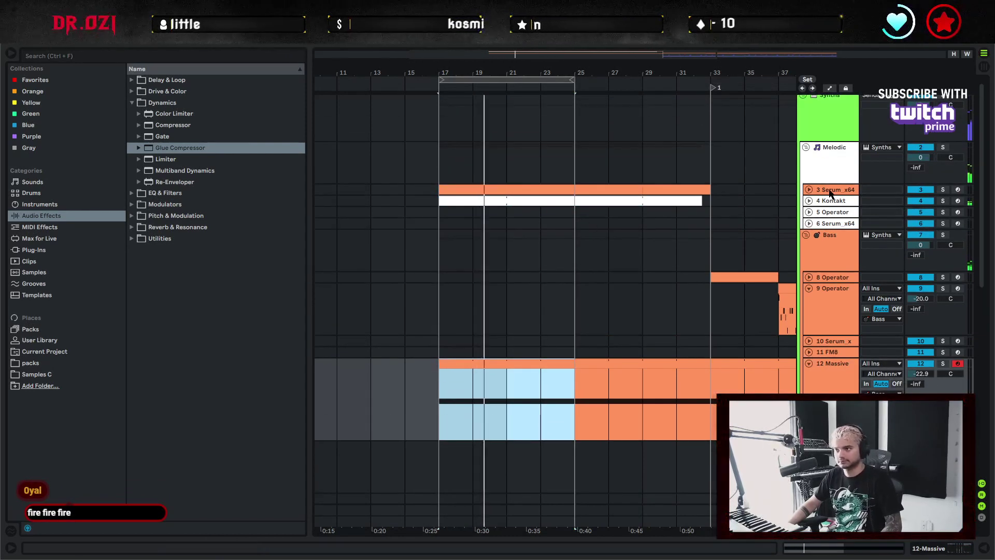
Unfold the first Serum, Kontakt and Operator tracks in the Melodic group and show the Kontakt track's devices
click(809, 190)
click(598, 229)
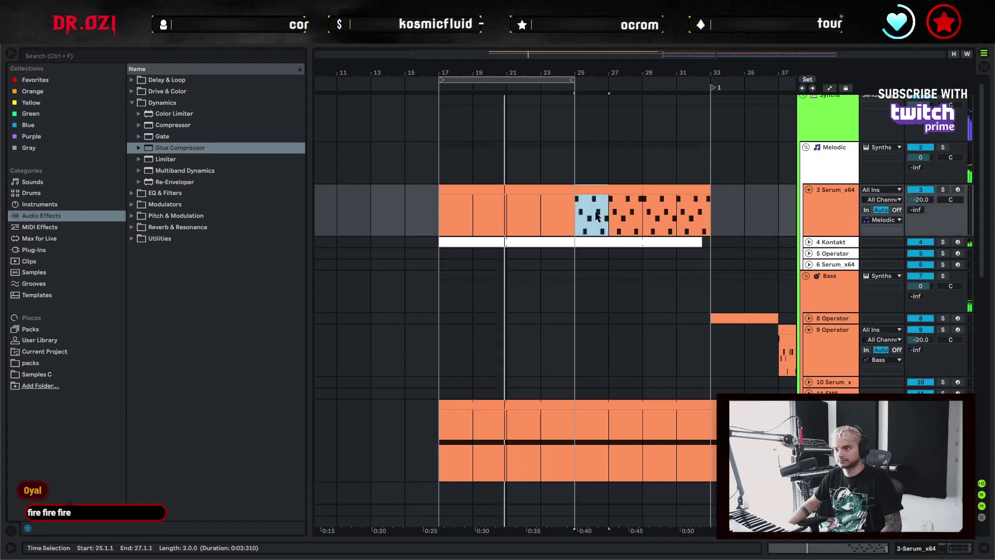
click(809, 242)
drag(582, 218, 700, 222)
click(442, 215)
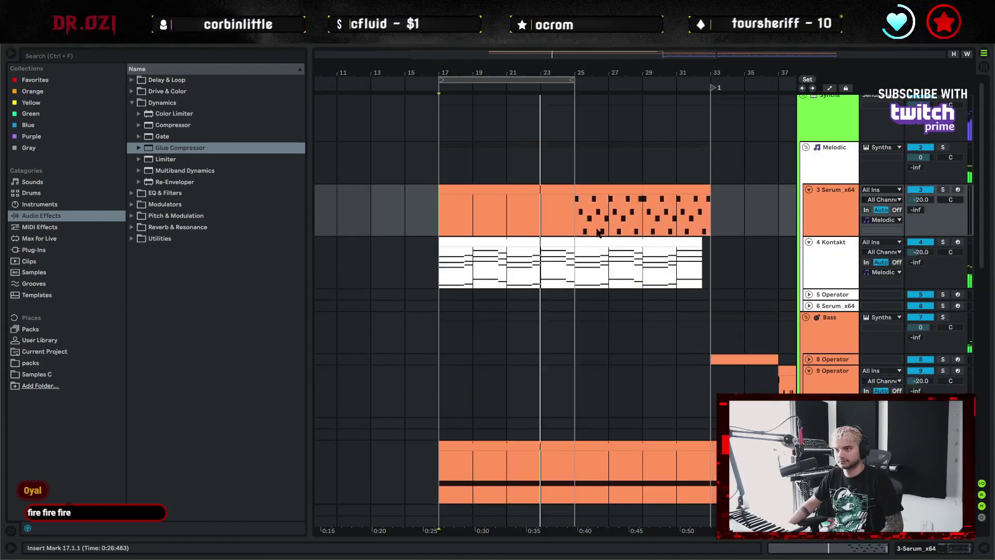
click(850, 267)
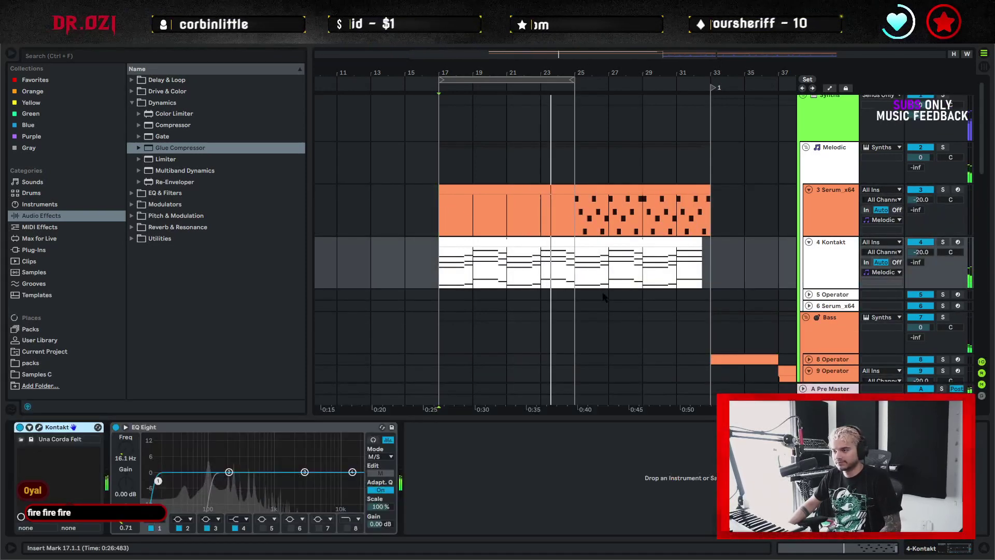
click(809, 294)
scroll(824, 274, down, 1)
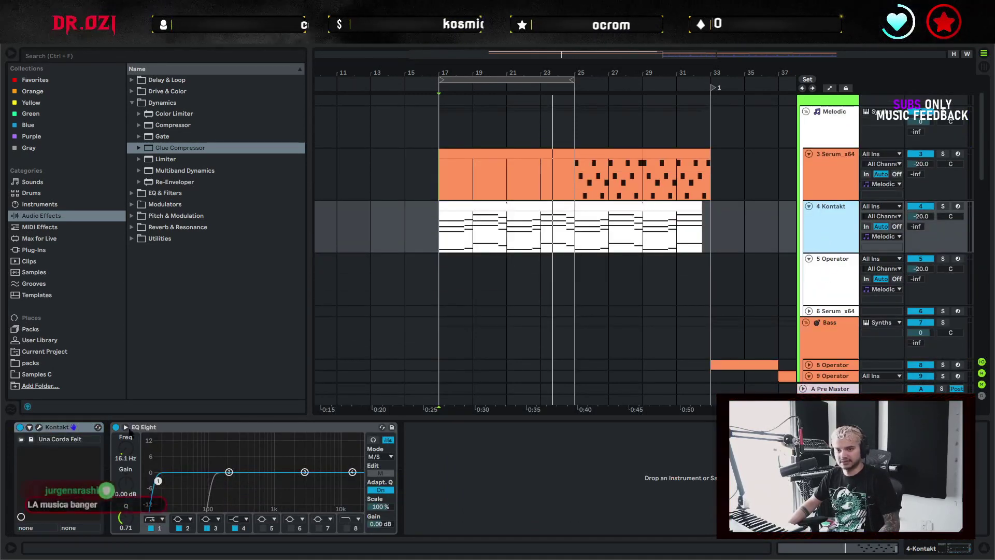
Replace the Una Corda Felt instrument in Kontakt with Ashlight
key(ctrl+alt+p)
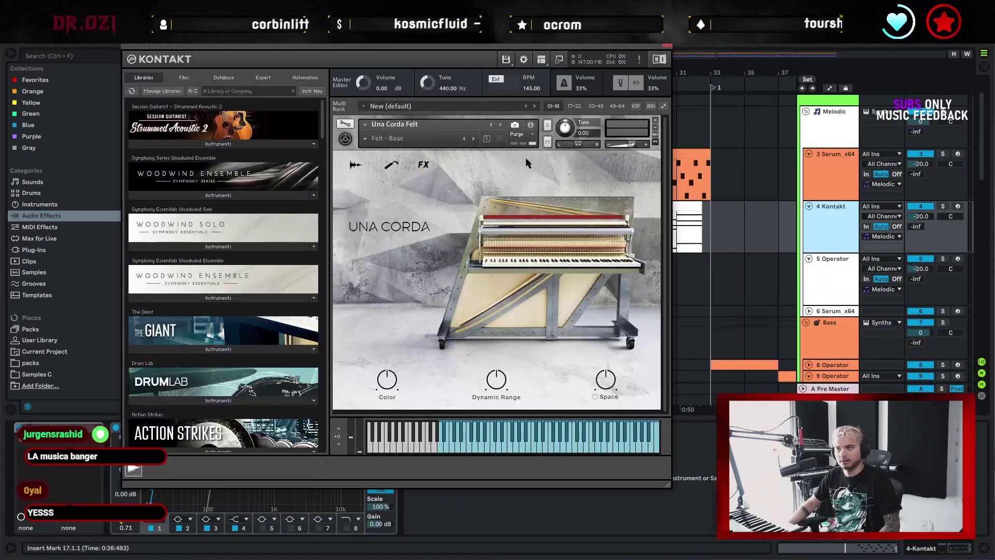
click(655, 119)
scroll(306, 190, down, 3)
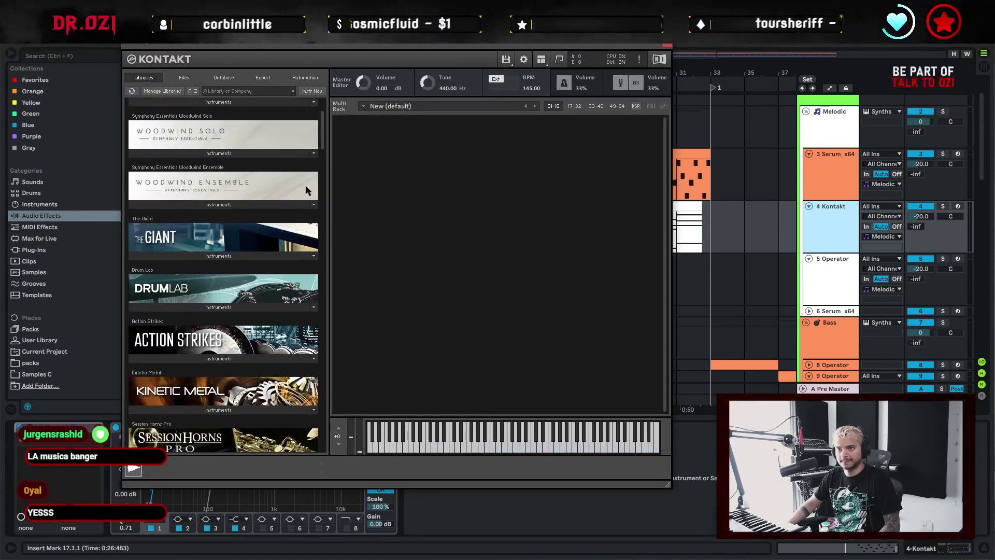
drag(322, 132, 326, 422)
click(243, 227)
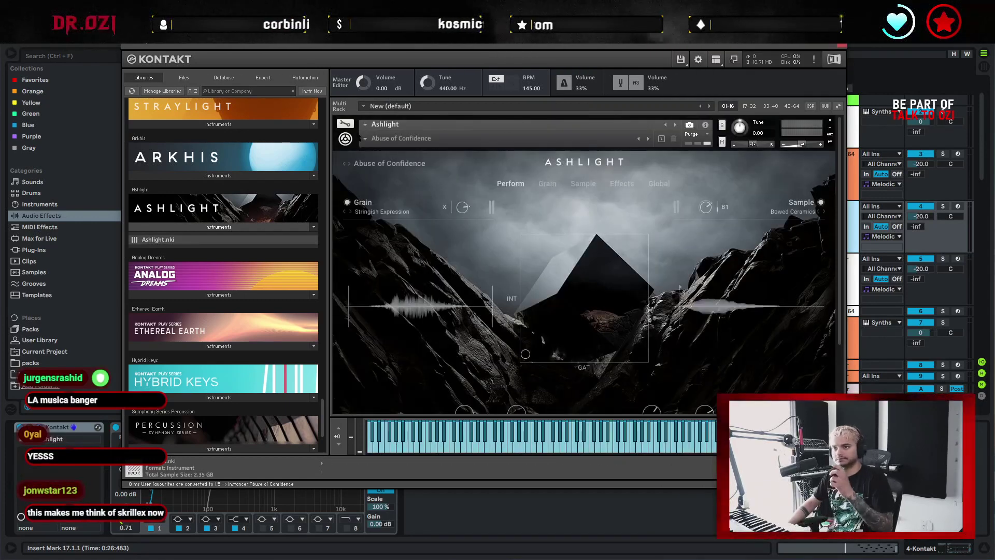
Load the Abandoned Quarry snapshot from Ashlight's Pad category
click(377, 139)
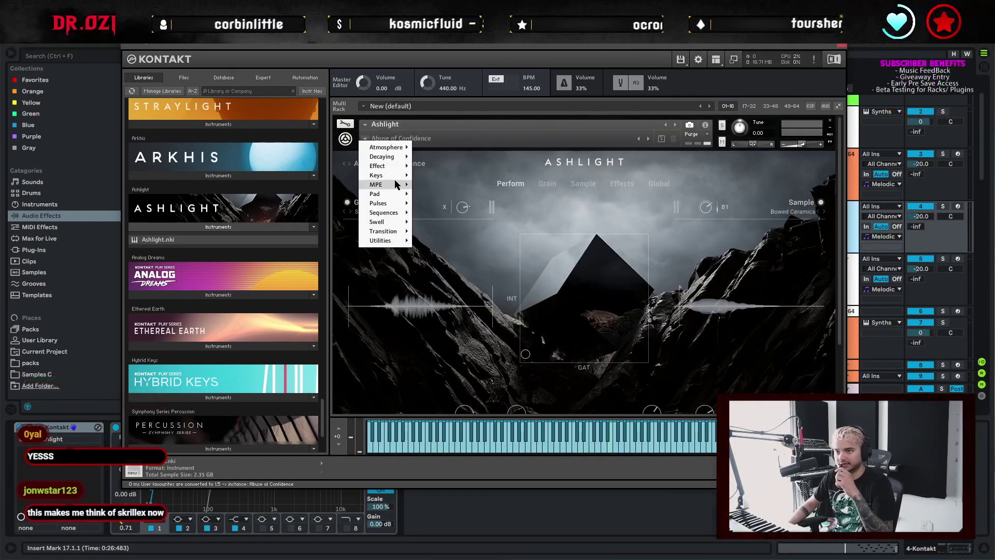
mouse_move(402, 196)
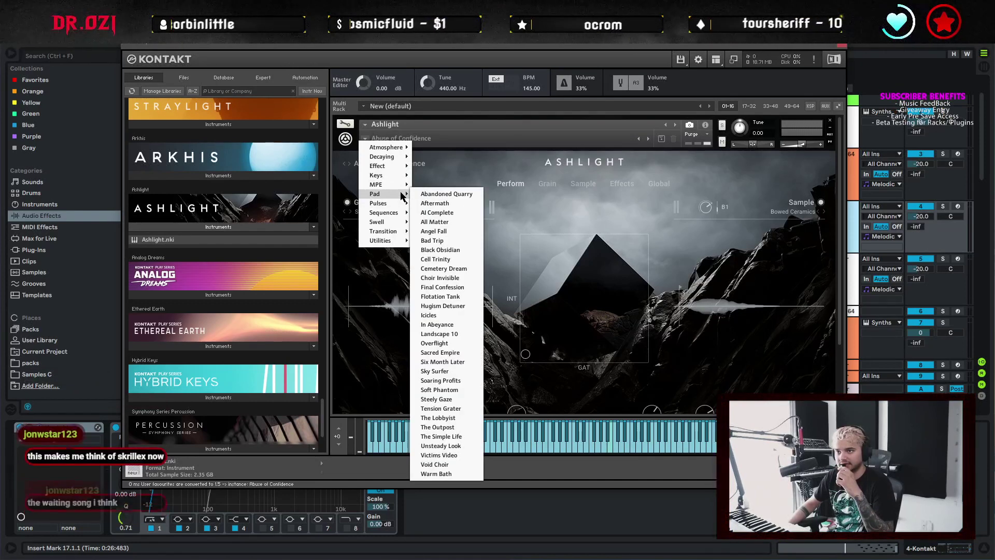
click(446, 194)
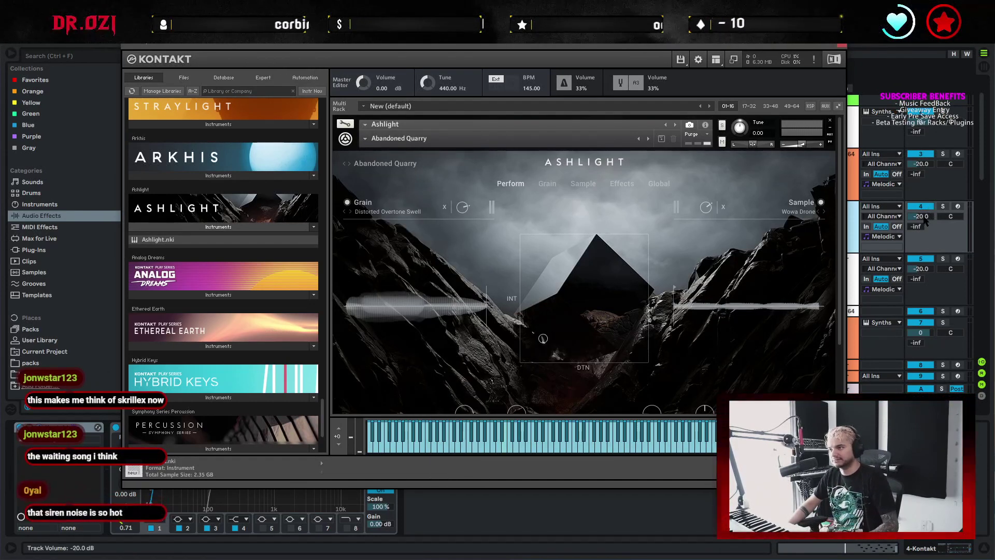
Switch Ashlight to the All Matter snapshot during playback and lower the Kontakt track's volume to -29.8 dB
drag(925, 220, 924, 226)
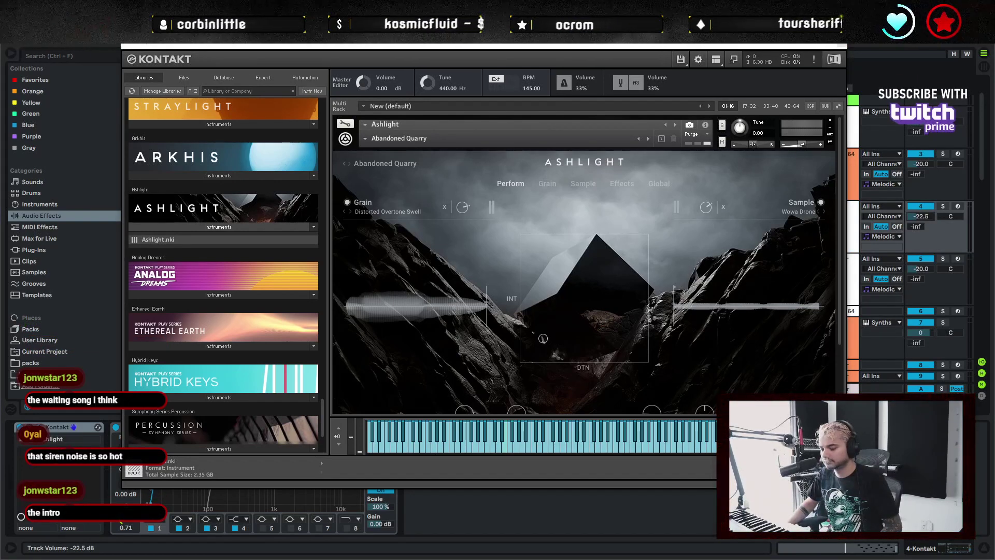
key(space)
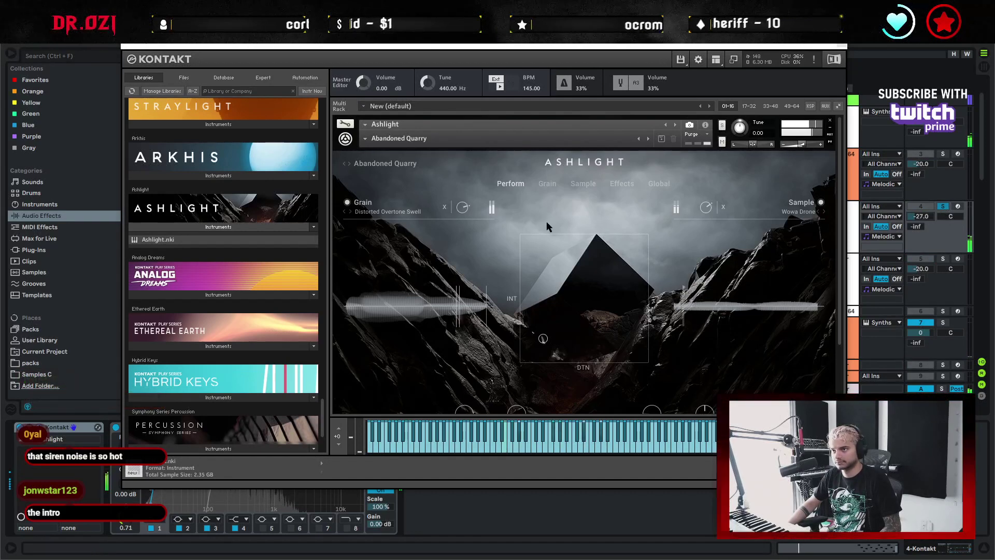
click(649, 139)
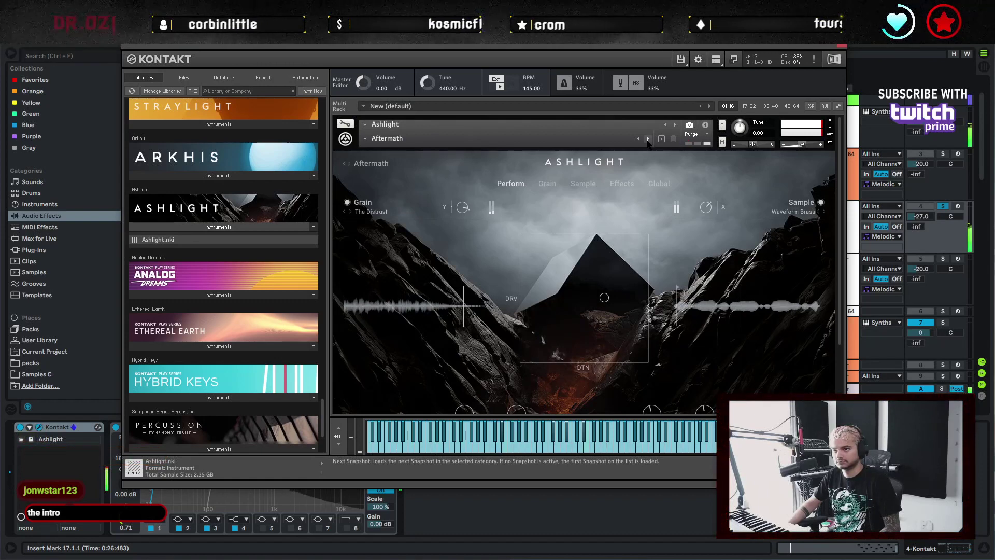
click(648, 139)
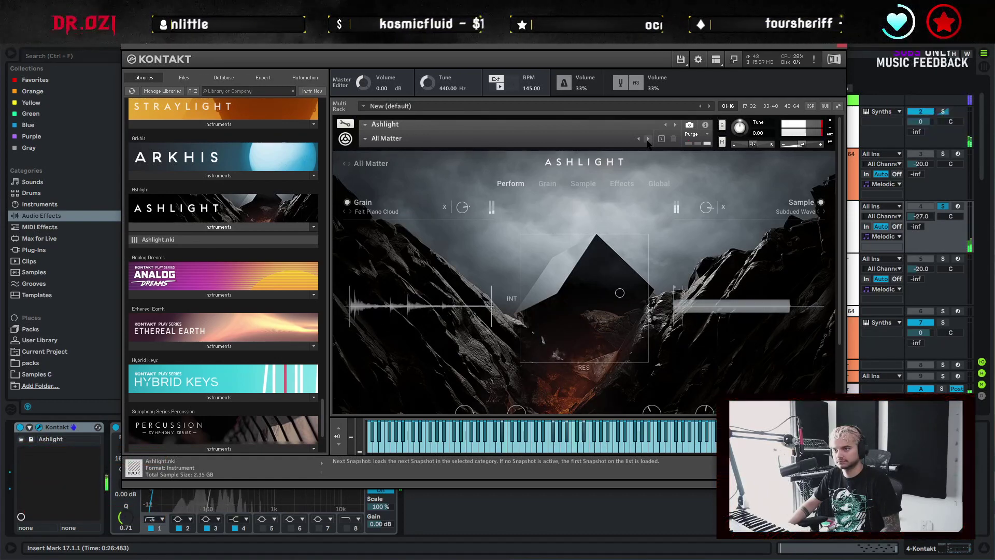
drag(920, 216, 921, 231)
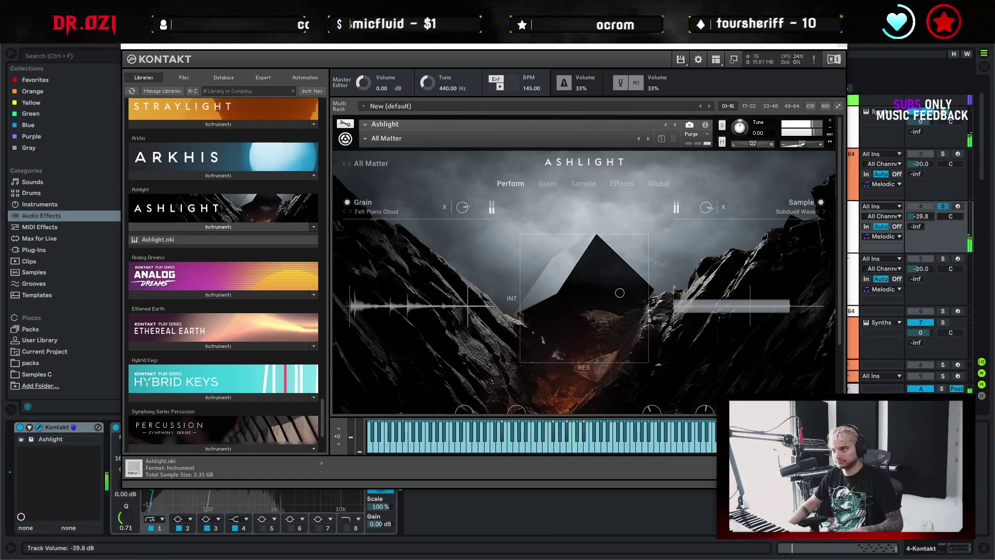
click(842, 46)
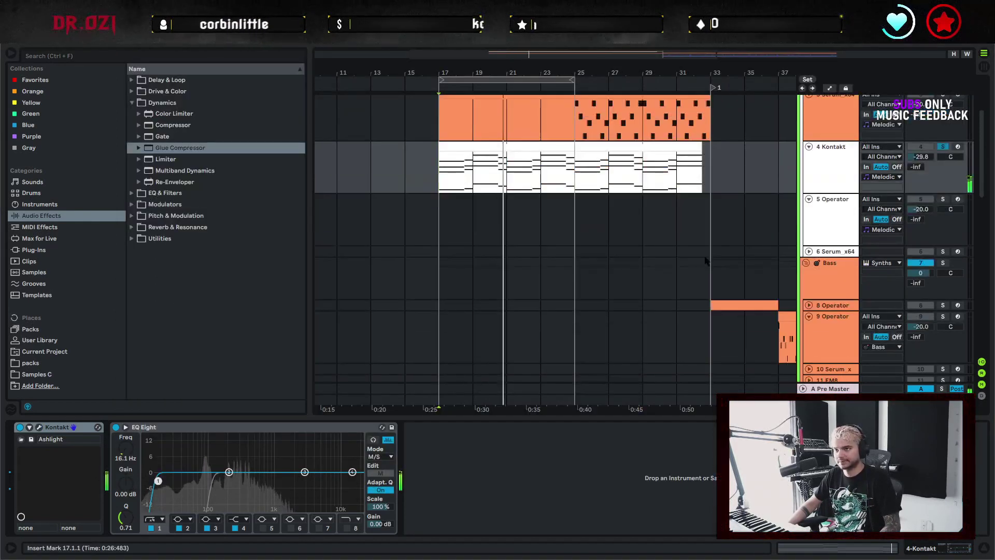
Raise the low-cut frequency of band 1 in the Kontakt track's EQ Eight
scroll(687, 256, up, 1)
double_click(828, 231)
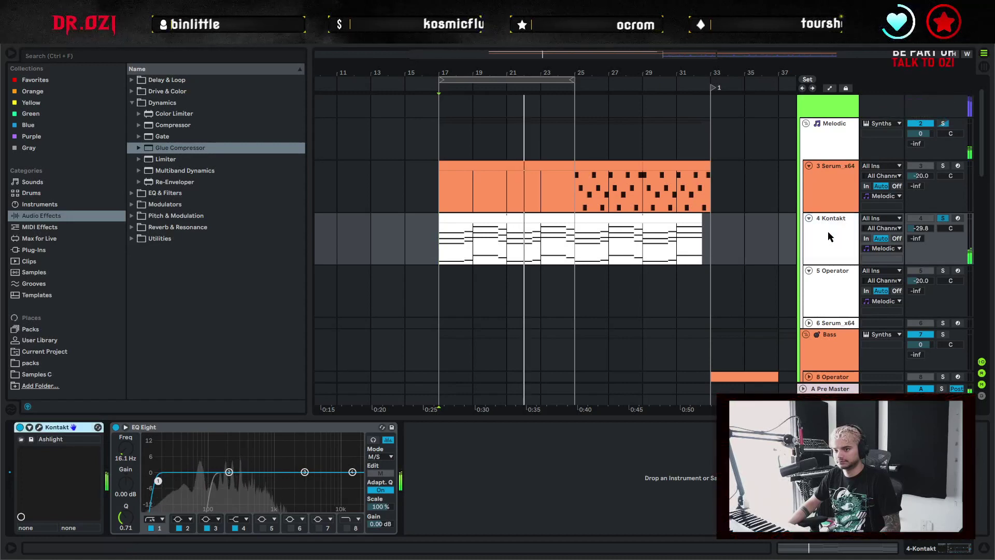
drag(158, 481, 192, 479)
Transpose all notes in the Kontakt clip up one octave and take the track out of solo
double_click(517, 219)
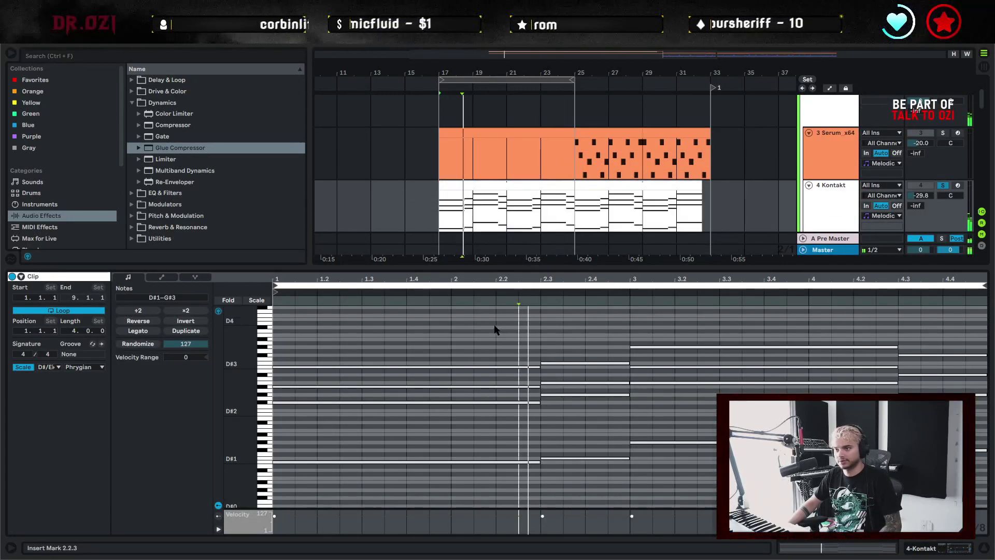
key(ctrl+a)
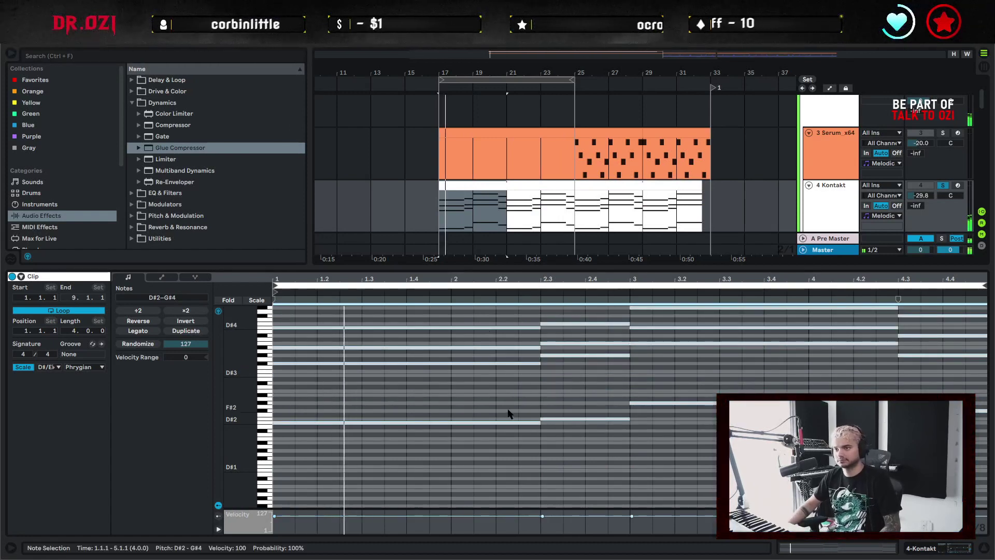
click(549, 453)
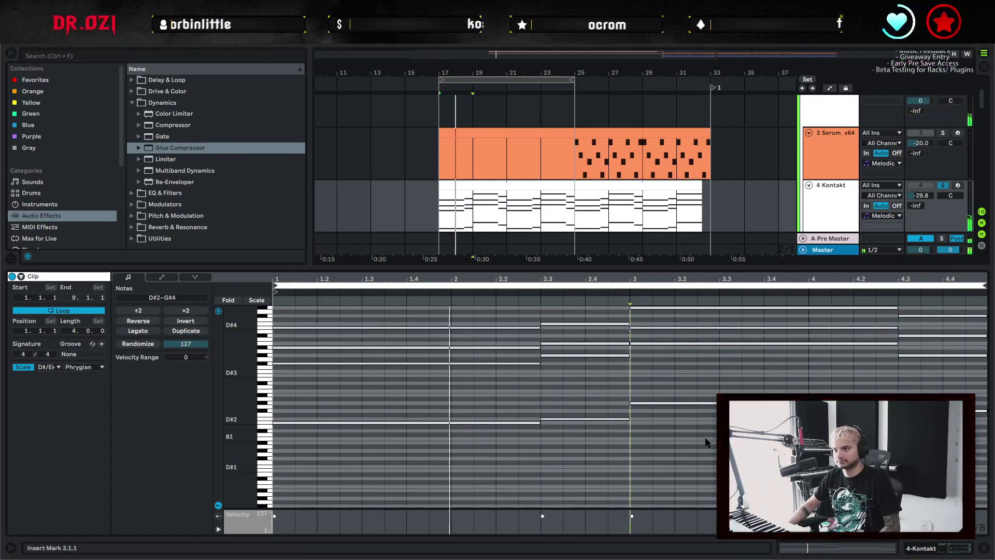
key(ctrl+alt+l)
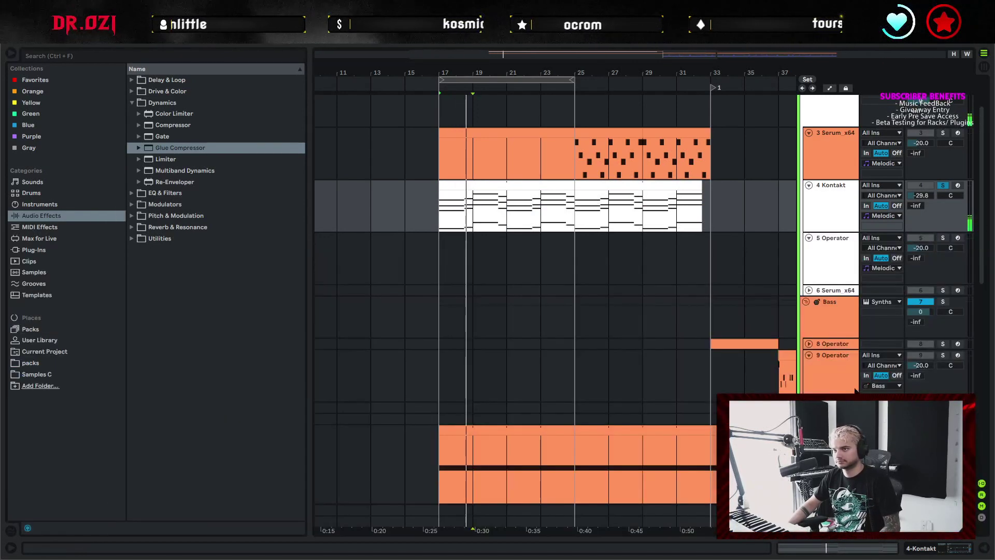
click(944, 186)
Add an EQ Eight after Faturator at the end of the Massive track's device chain
scroll(611, 365, down, 2)
click(439, 411)
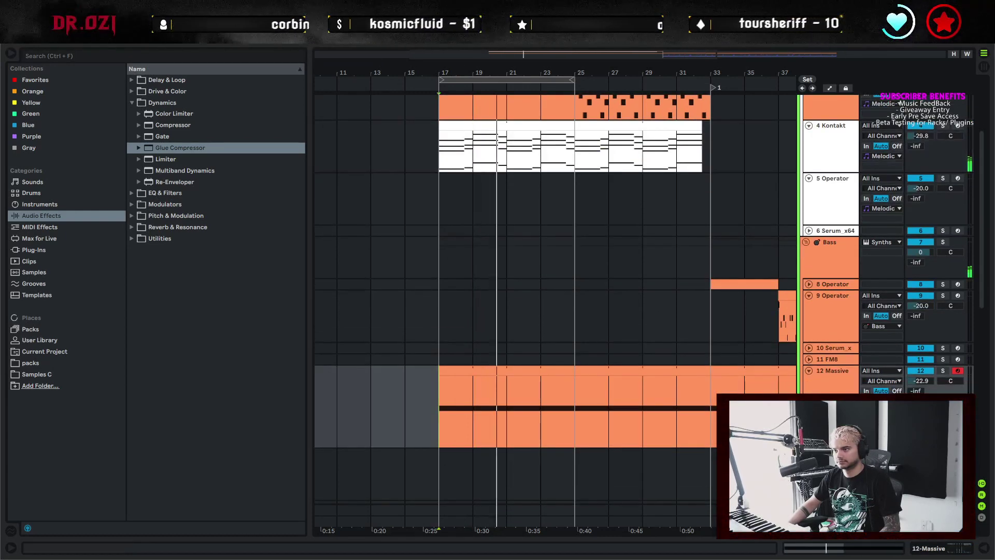
double_click(832, 371)
click(189, 427)
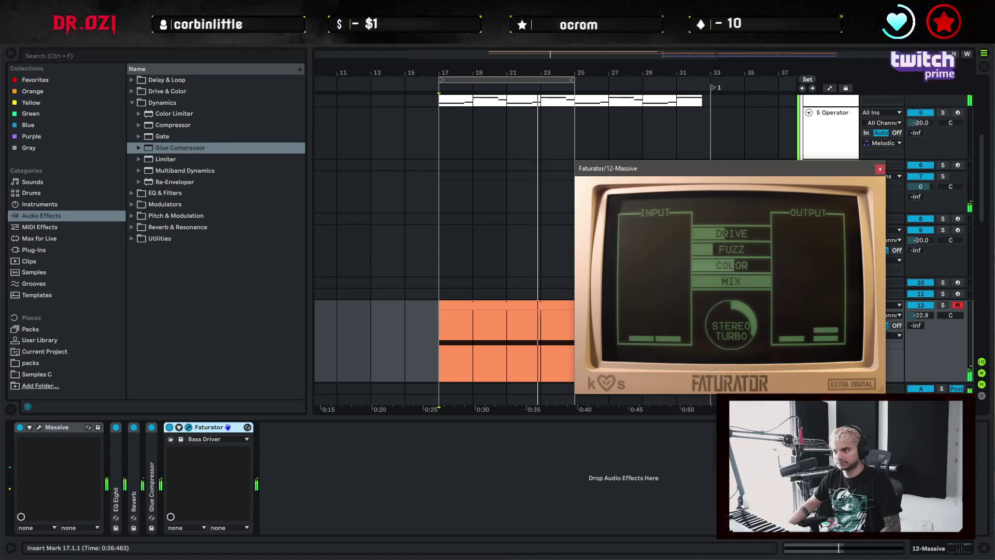
click(879, 169)
click(132, 102)
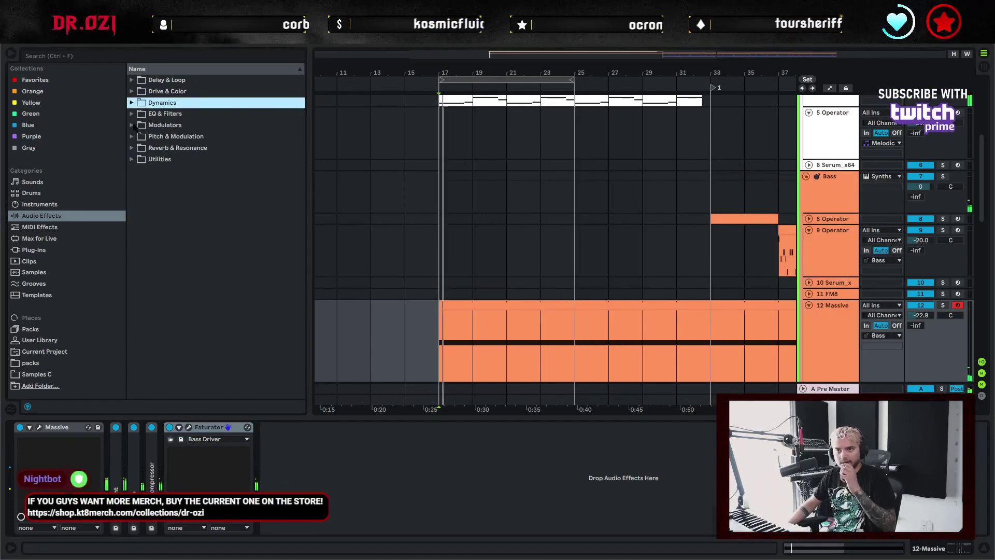
click(132, 113)
click(176, 148)
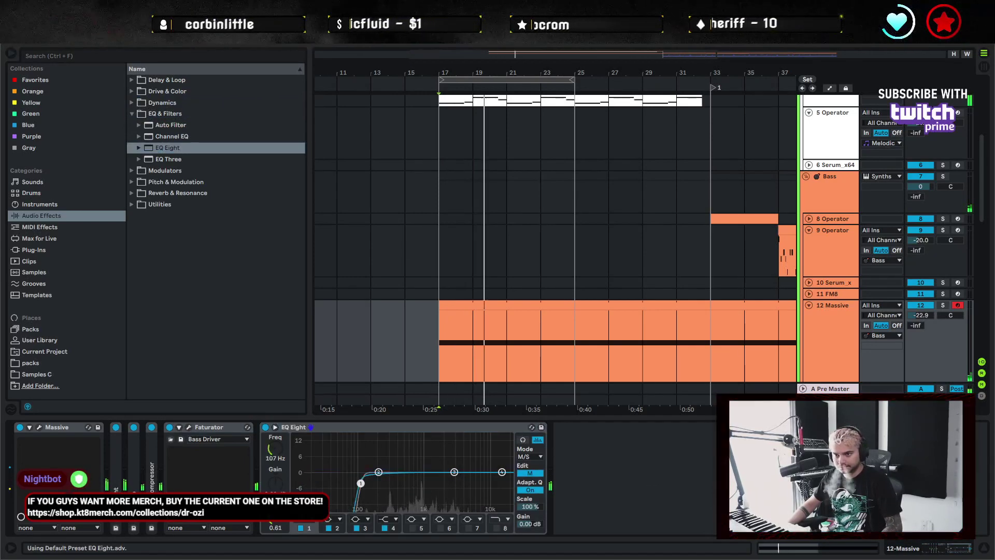
Set band 1 of the Massive track's new EQ Eight to a 129 Hz low cut and its mode to Stereo
drag(307, 481, 366, 487)
click(539, 456)
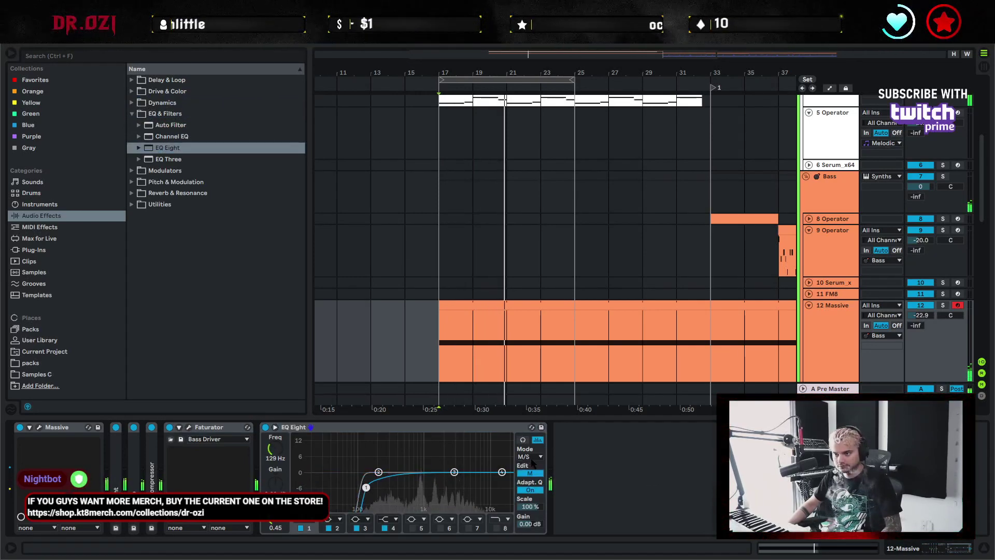
click(531, 458)
click(526, 465)
click(311, 519)
click(305, 445)
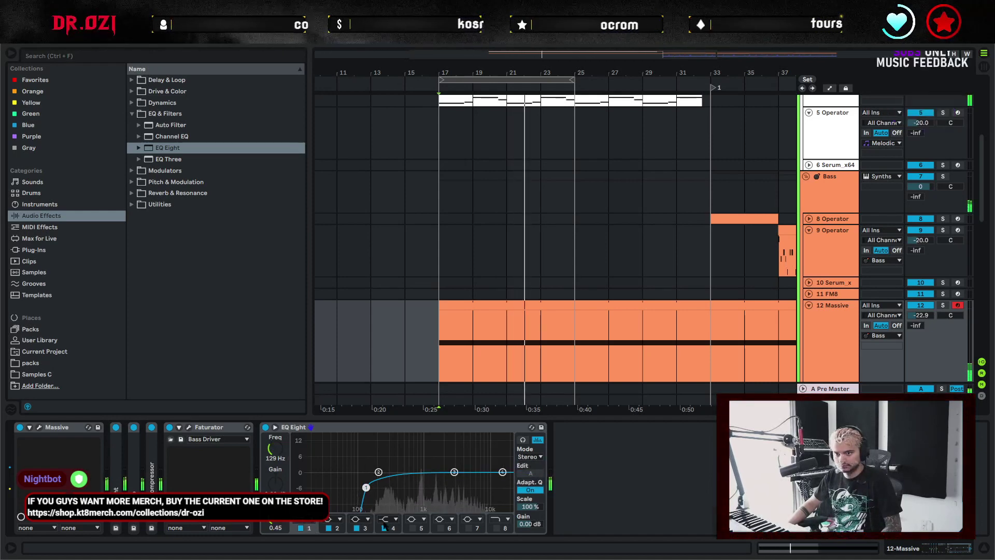
Turn band 4 of the Massive track's last EQ Eight into a high cut at 7.42 kHz
click(384, 526)
drag(502, 481, 479, 483)
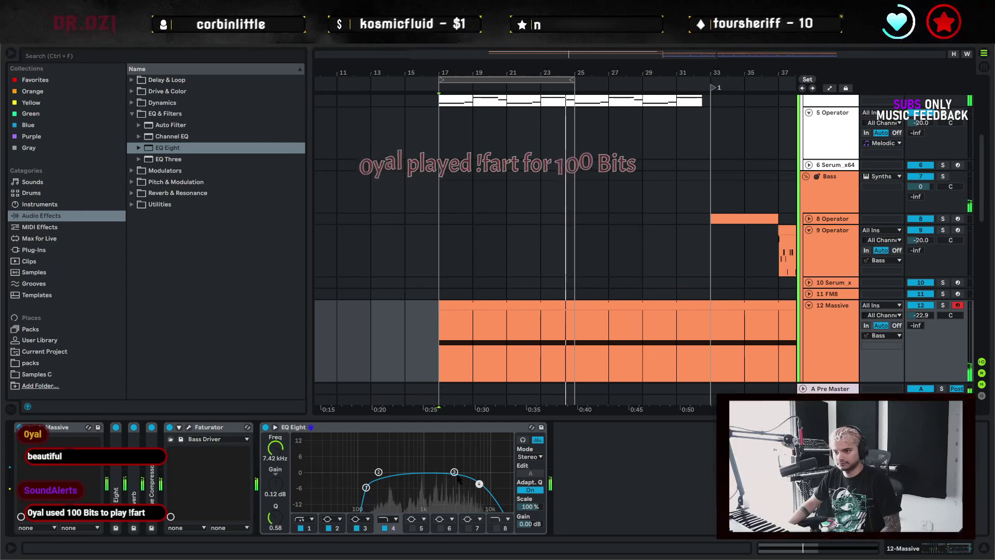
Copy the first Serum track's melody from bars 25 to 29 over bars 17 to 25
scroll(600, 284, up, 5)
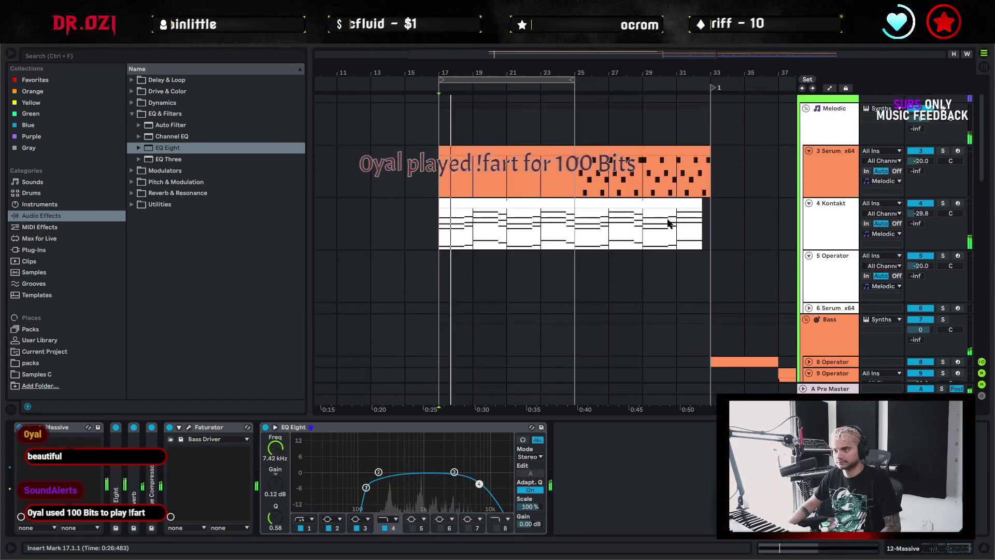
scroll(710, 273, down, 2)
scroll(710, 273, up, 2)
click(571, 170)
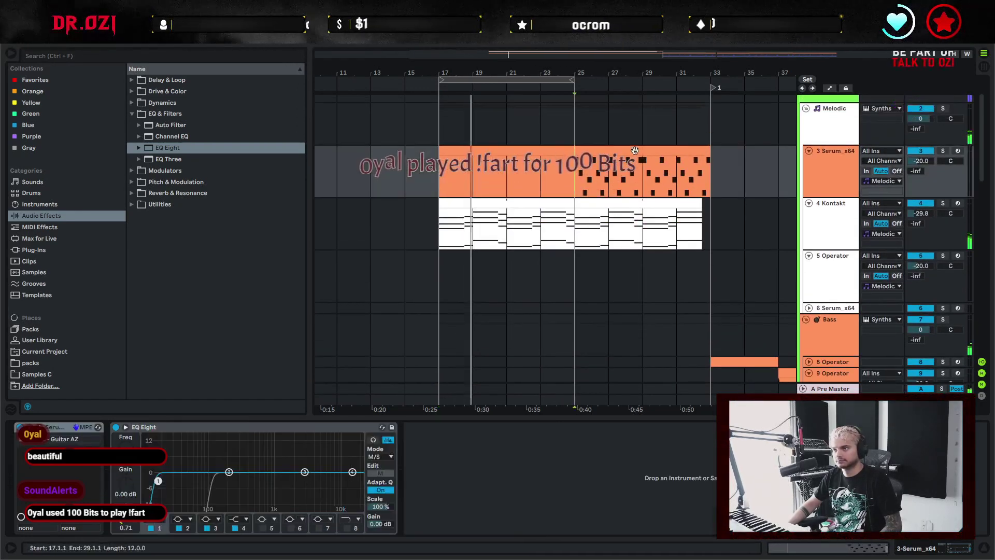
click(621, 151)
click(621, 151)
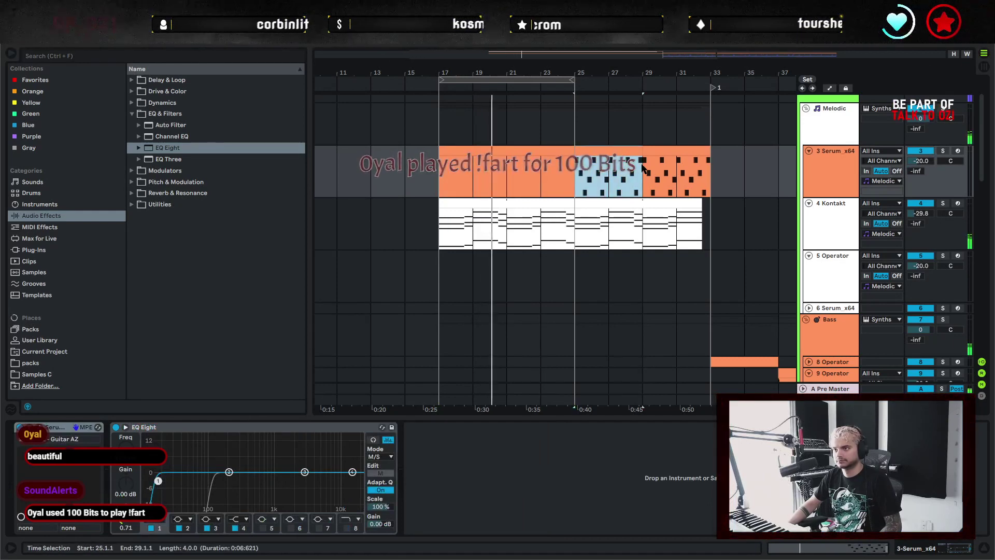
click(577, 192)
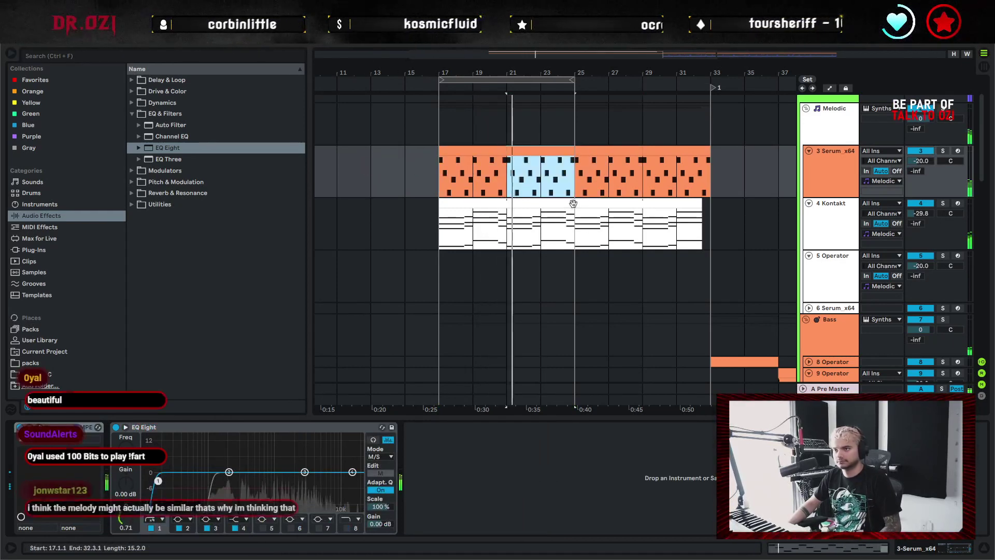
click(493, 151)
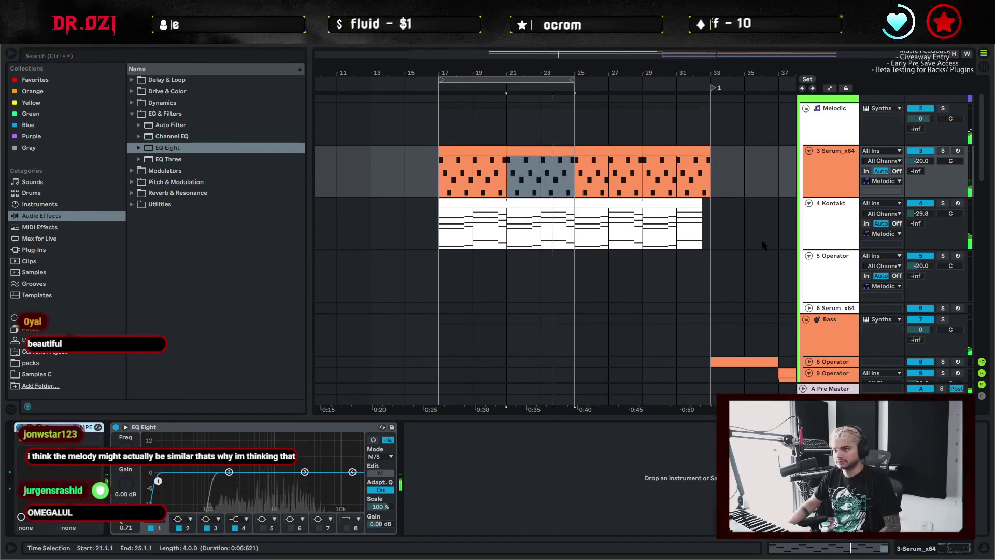
Hide the detail view and fold the 9 Operator and 12 Massive tracks in the Bass group
click(820, 244)
key(ctrl+alt+l)
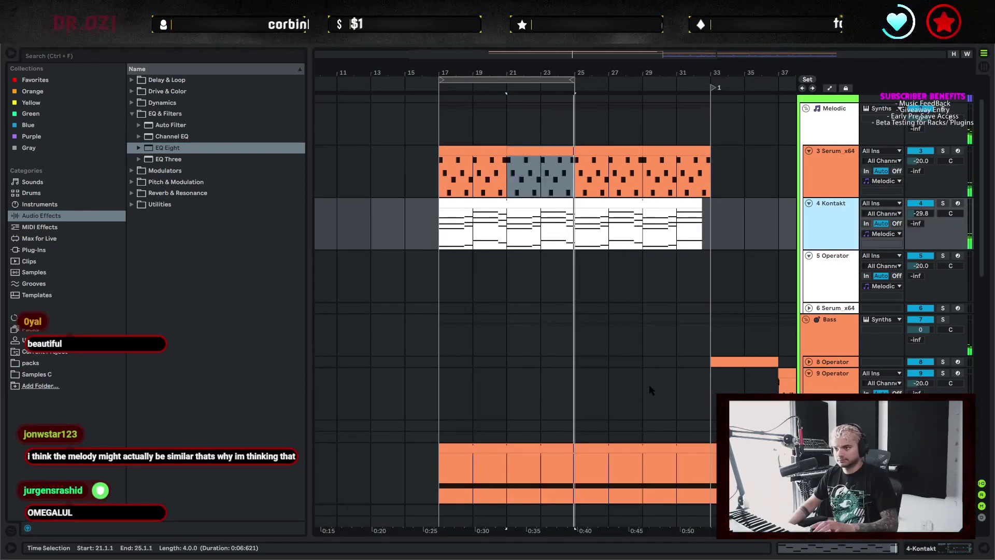
scroll(623, 326, down, 5)
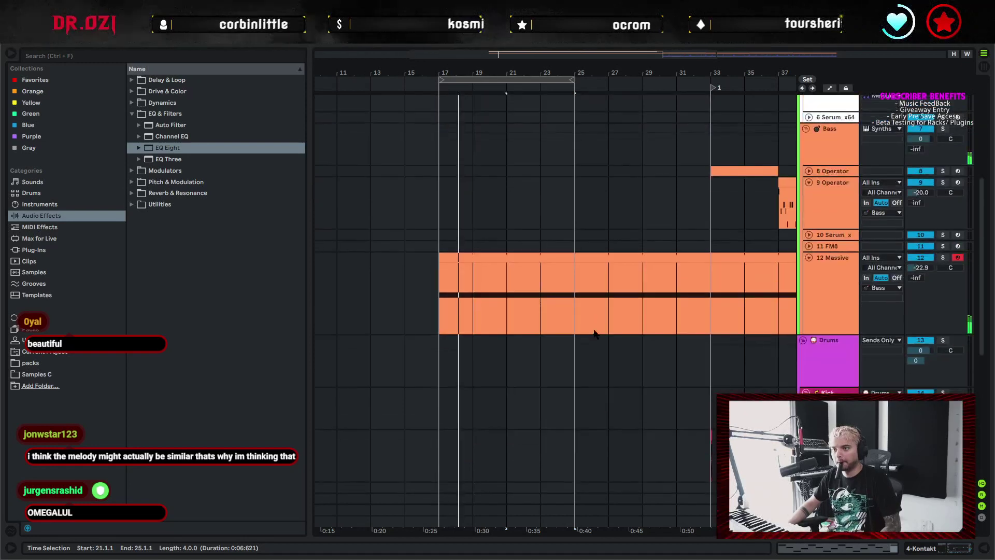
scroll(617, 316, up, 5)
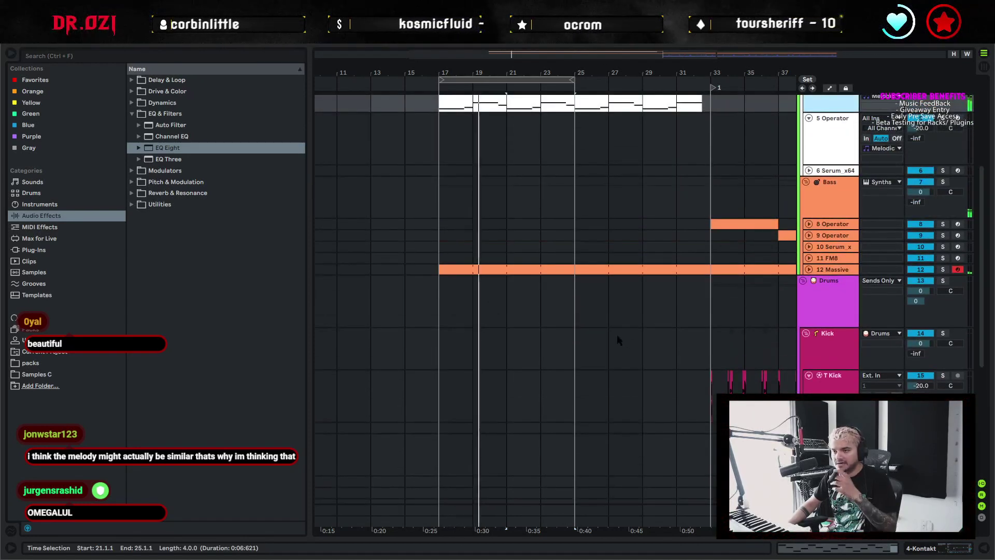
scroll(673, 340, down, 5)
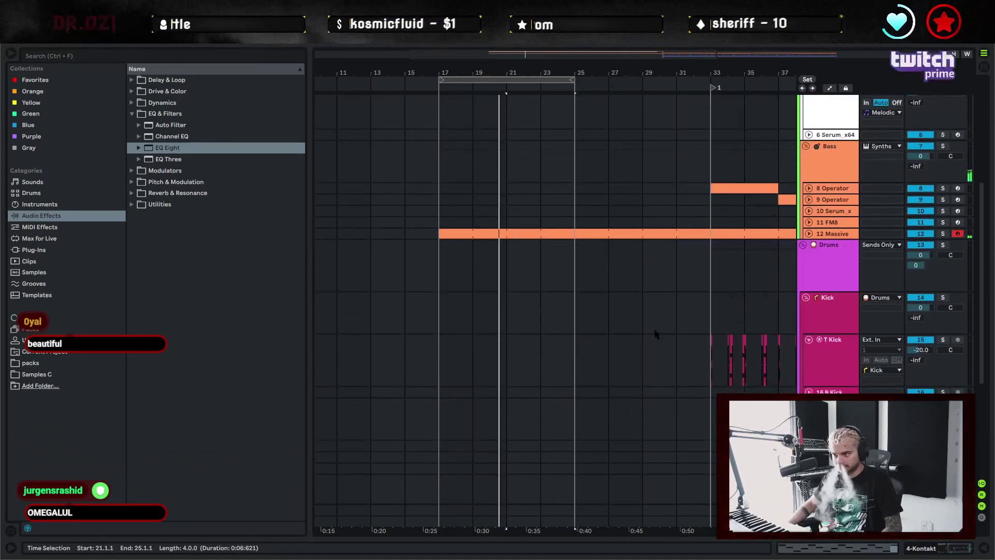
Copy the whole Drums group from bars 33 to 37 to bar 17 and duplicate it once to fill bars 17 to 25
drag(688, 248, 610, 276)
click(651, 191)
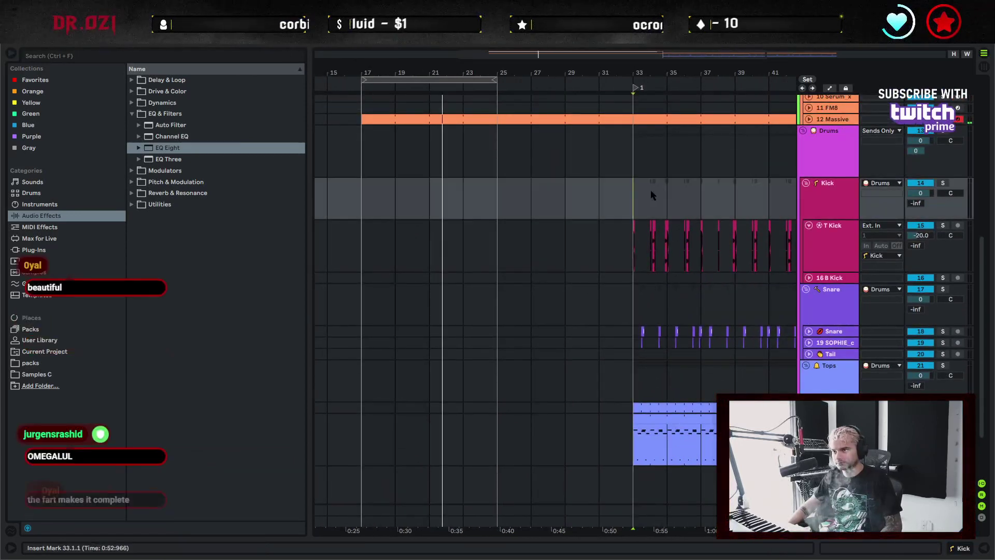
drag(700, 150, 653, 177)
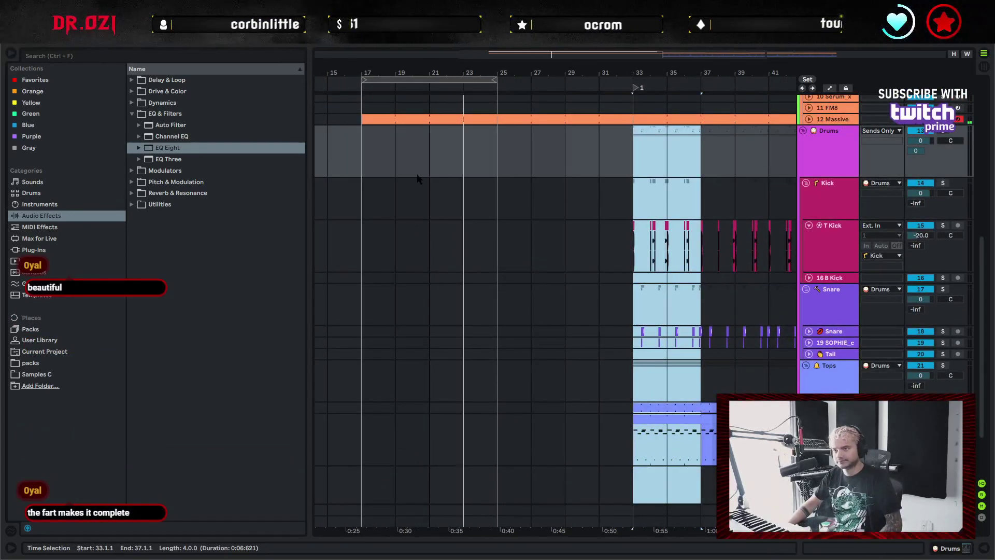
drag(417, 175, 497, 213)
click(496, 210)
key(ctrl+v)
key(ctrl+d)
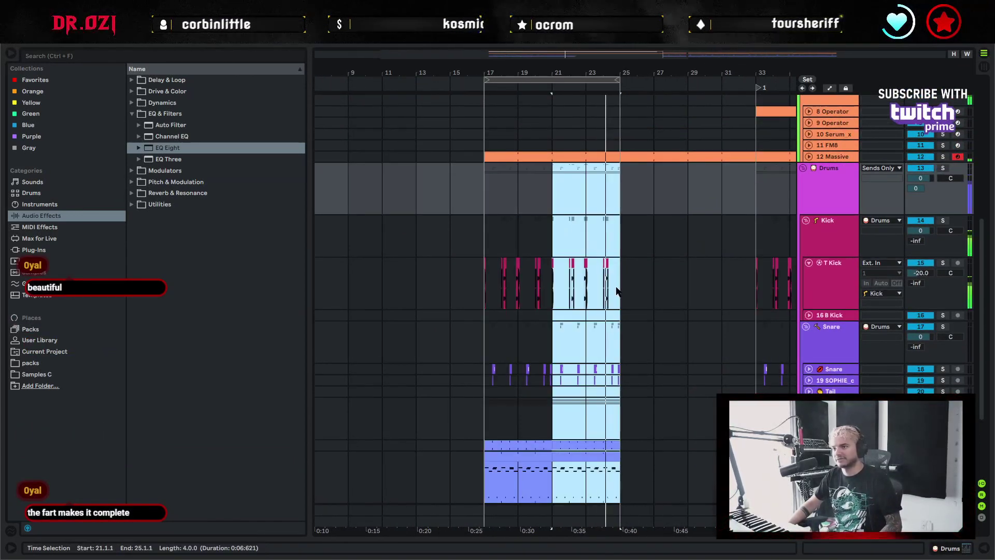
Select the Operator track in the Melodic group
scroll(617, 291, up, 5)
click(622, 298)
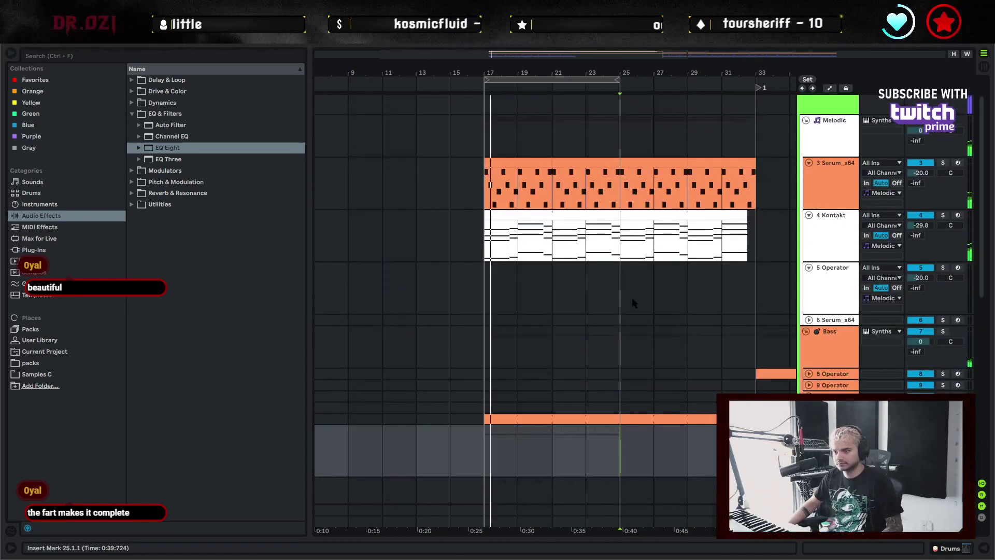
scroll(567, 297, down, 2)
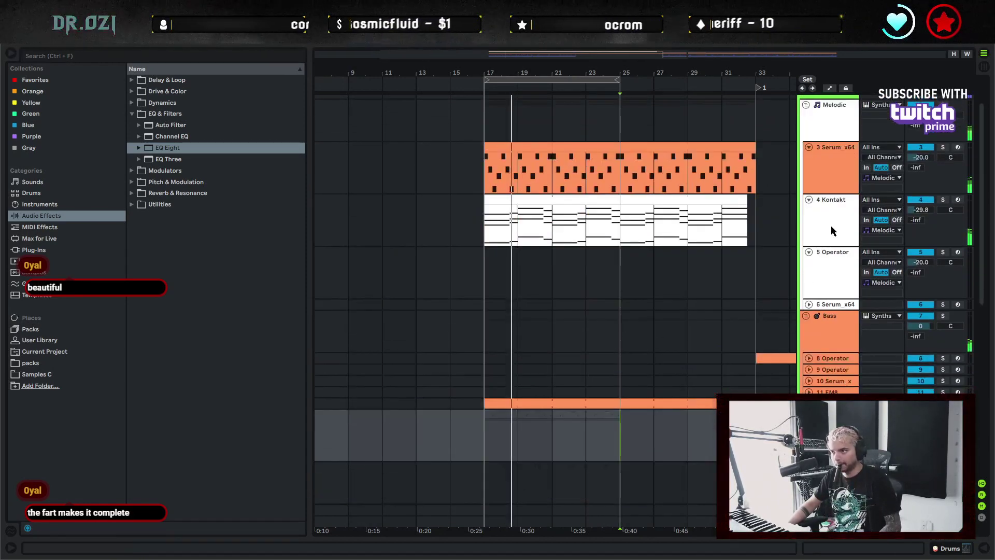
click(829, 230)
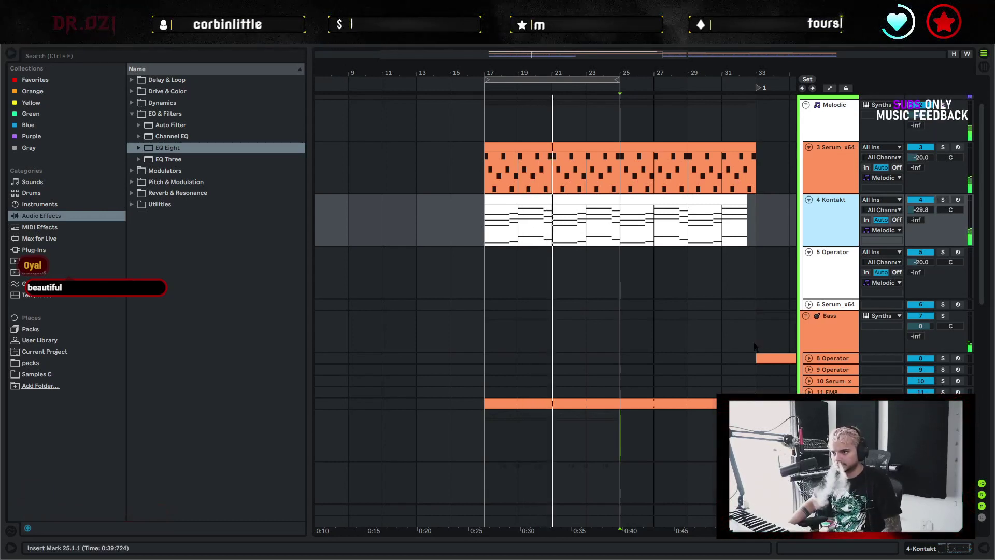
click(824, 284)
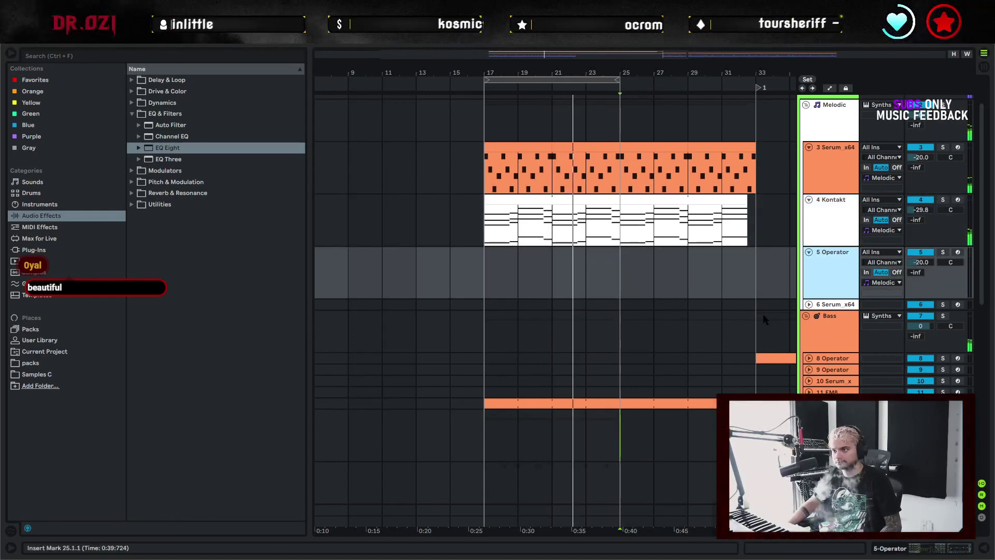
scroll(518, 276, down, 1)
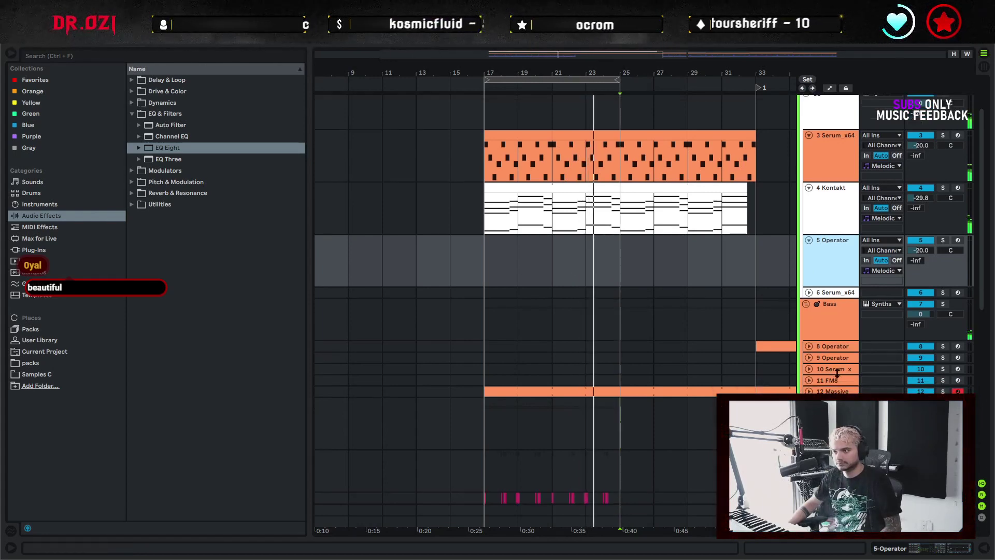
Unfold the 9 Operator track in the Bass group and copy the Kontakt chord clip onto it at bar 17
click(811, 359)
click(809, 358)
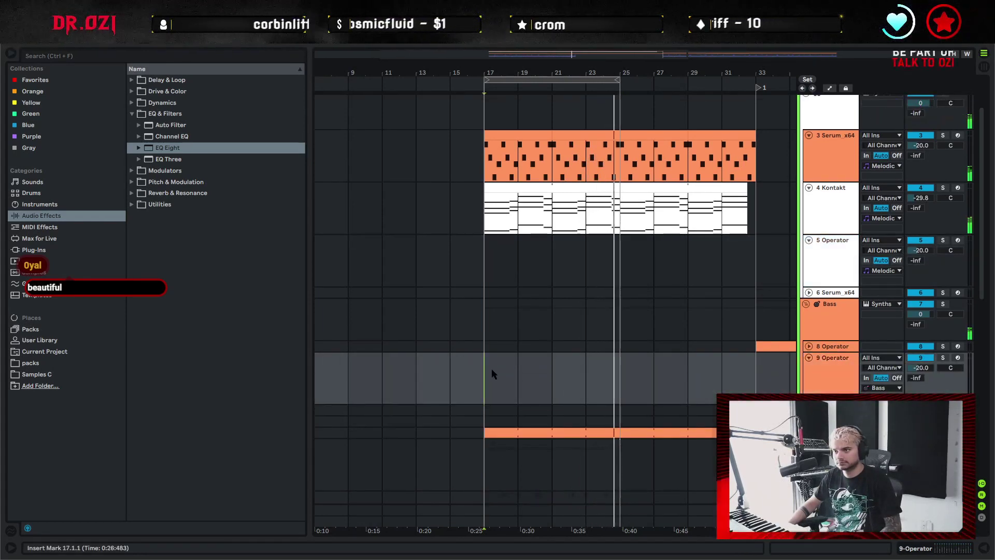
click(540, 185)
drag(540, 185, 537, 373)
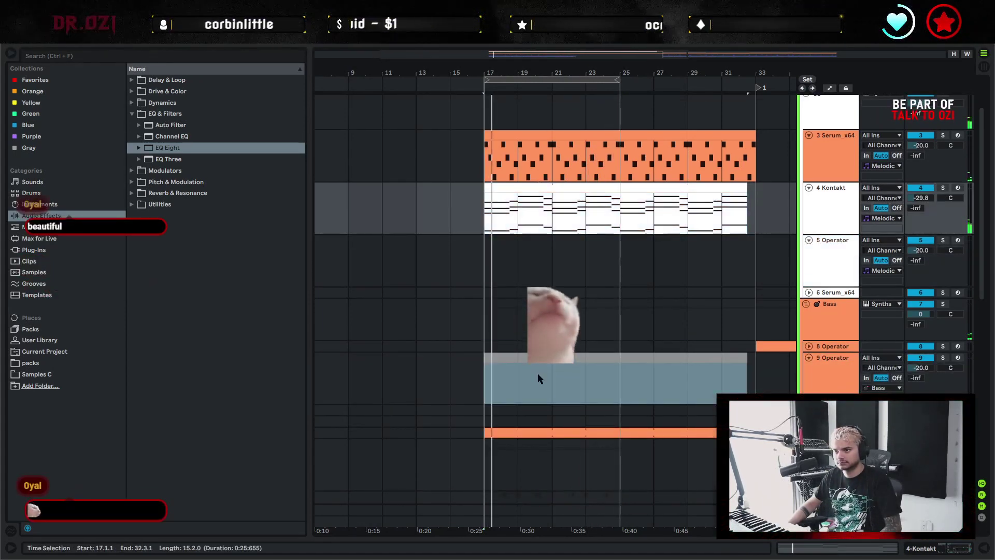
Delete the upper chord notes from the copied clip on the 9 Operator track, keeping only the low bass notes
double_click(537, 373)
drag(363, 376, 948, 325)
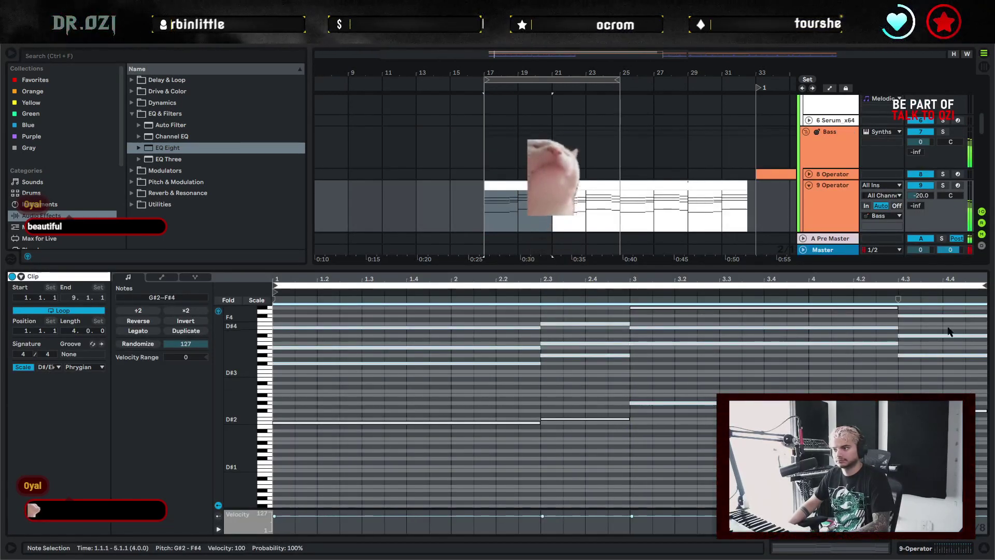
drag(933, 375, 483, 331)
key(Delete)
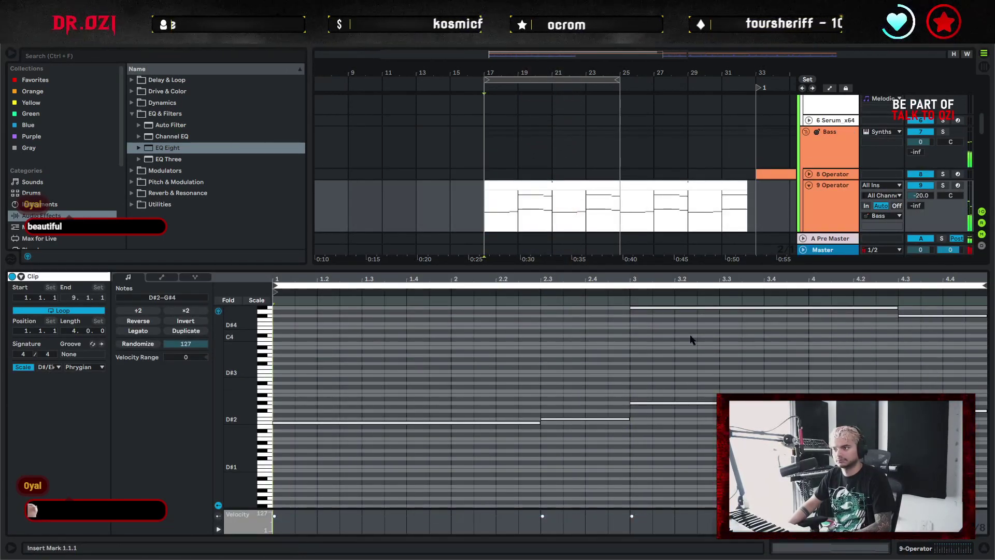
Move the bass clip from the 9 Operator track to the 11 FM8 track at bar 17 and unfold that track
click(840, 202)
click(982, 549)
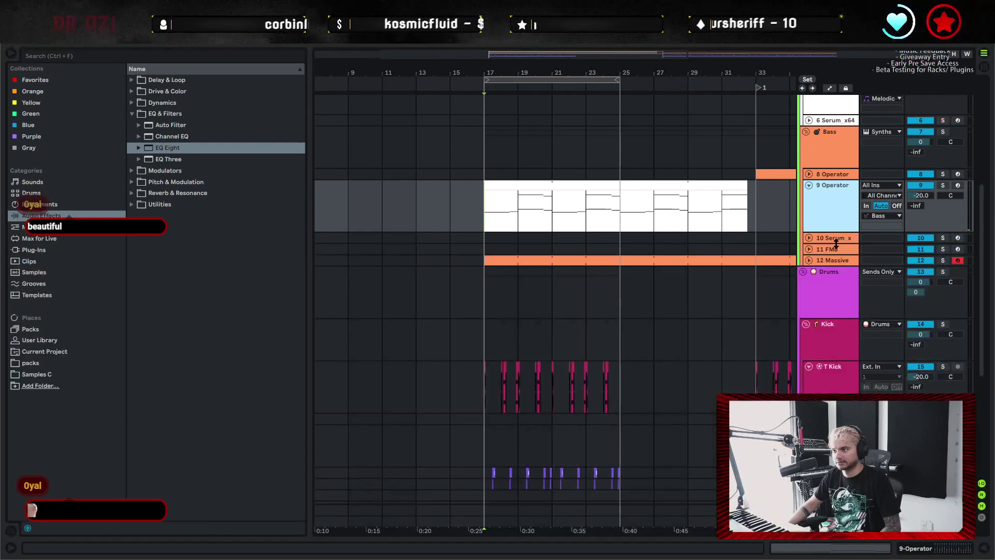
drag(575, 186, 552, 248)
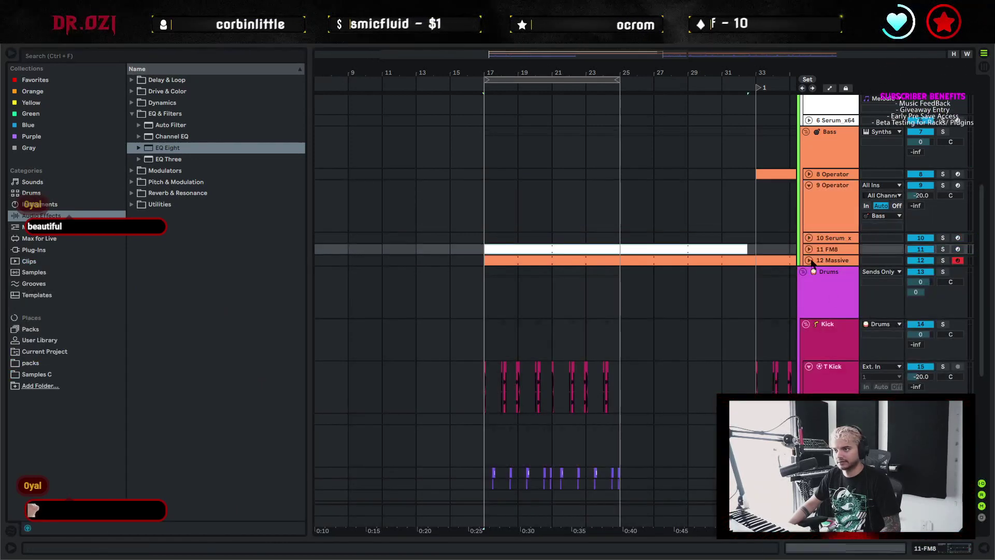
click(809, 249)
Transpose all notes of the FM8 clip down two octaves and play it back
double_click(558, 249)
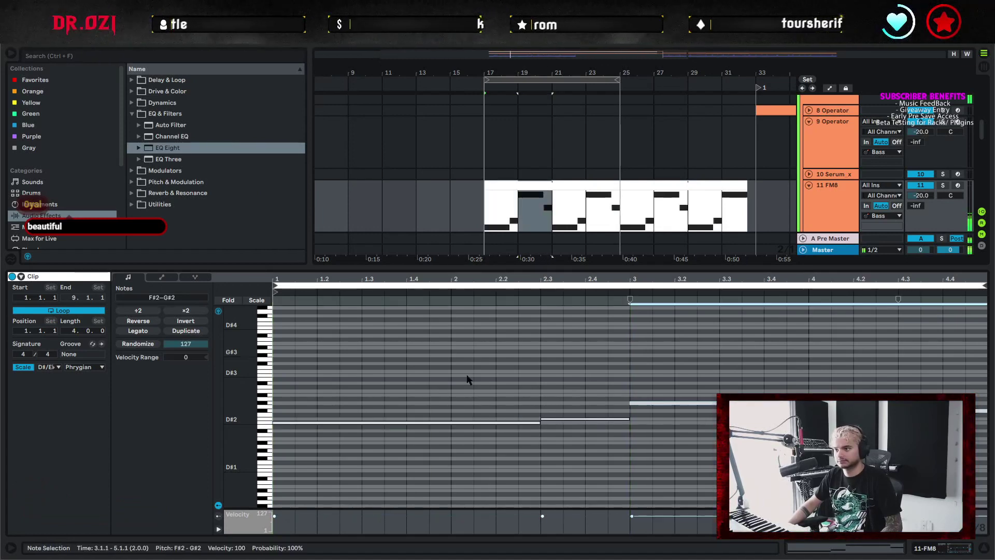
key(ctrl+a)
key(shift+Down)
key(shift+Down)
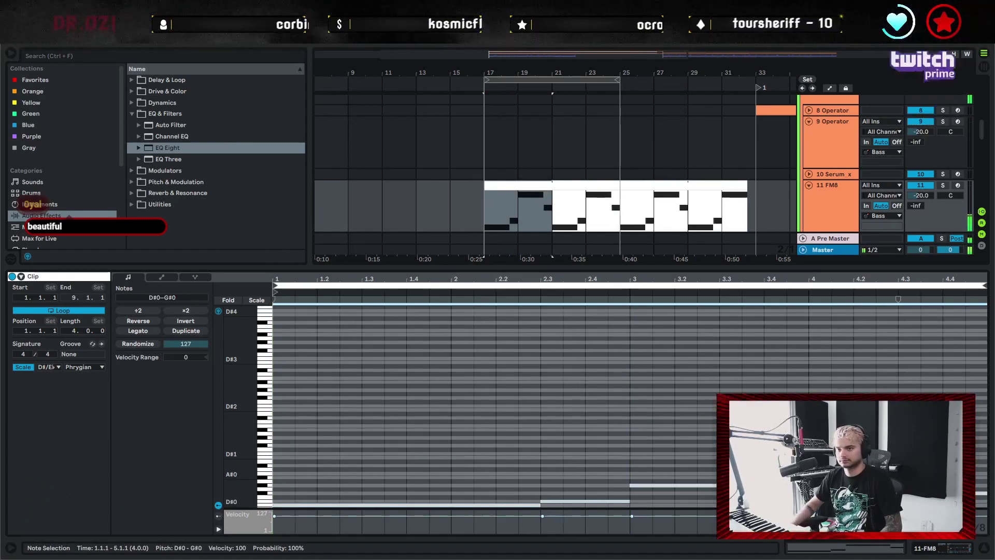
key(space)
click(675, 379)
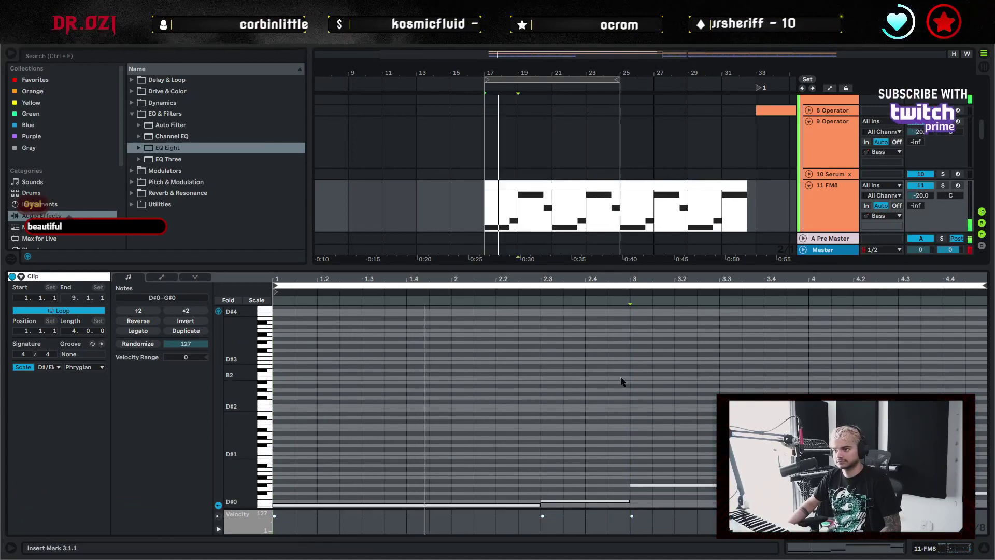
In the FM8 synth, raise operator F's amplitude level to maximum and enable its key sync
double_click(837, 190)
click(38, 427)
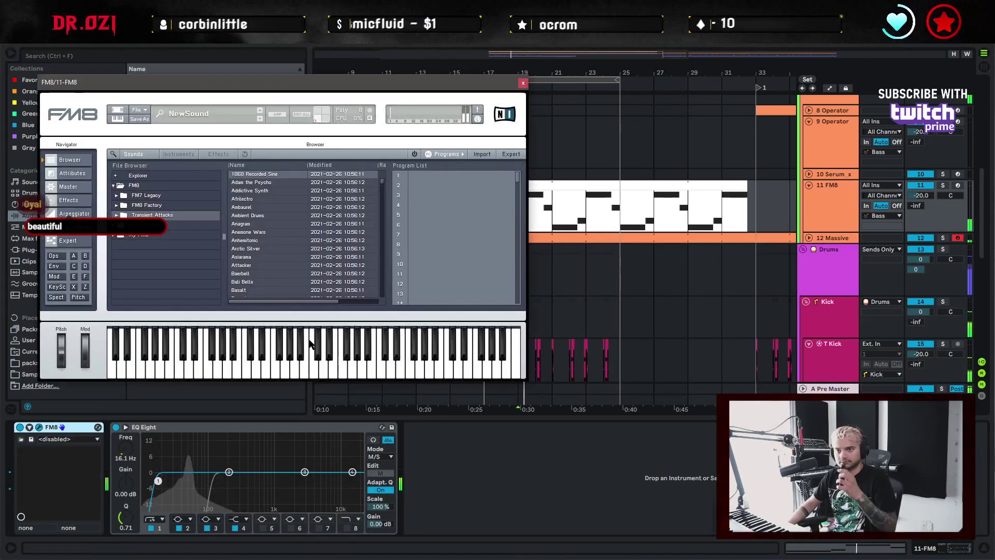
click(85, 278)
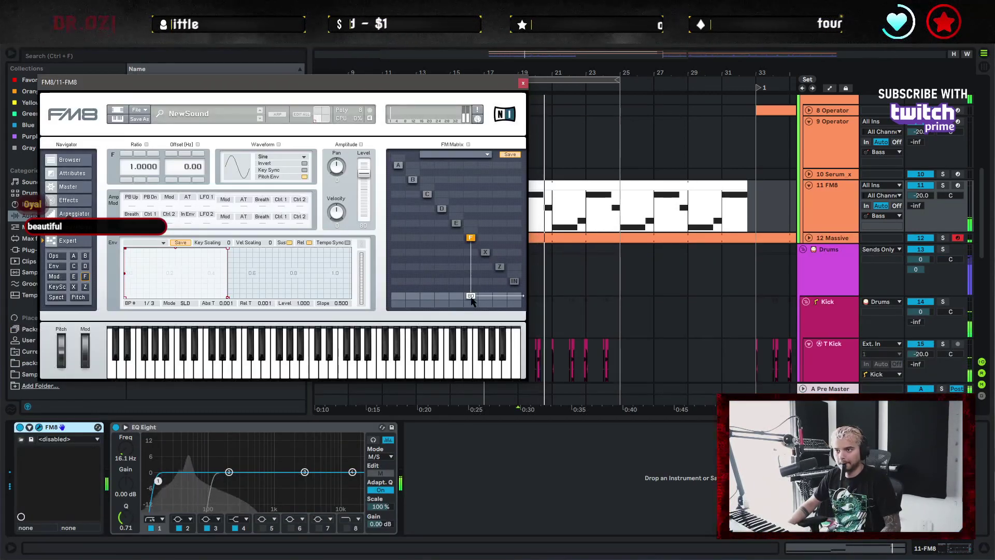
drag(341, 176, 344, 164)
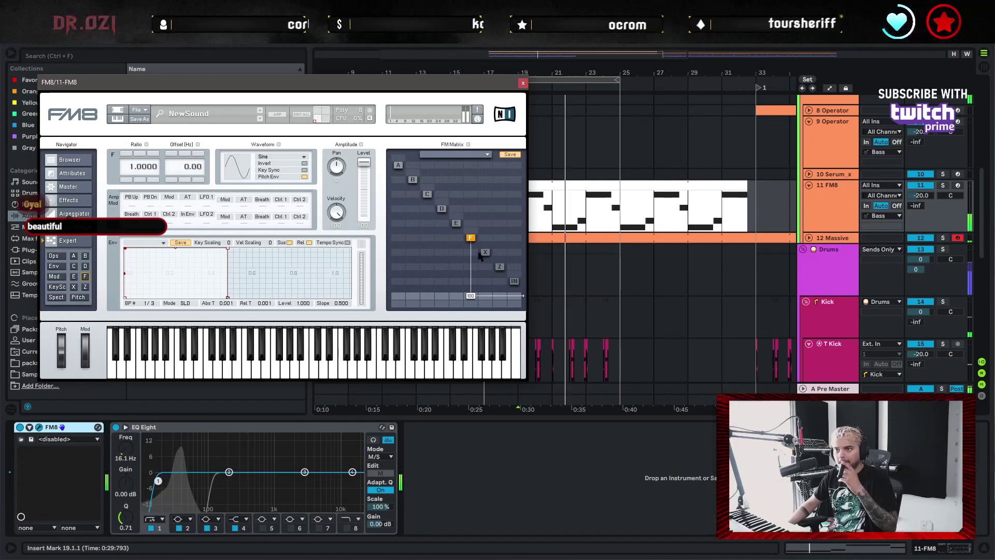
click(304, 170)
click(523, 83)
Shorten the FM8 clip's first D#0 note to one beat and duplicate it beat by beat up to bar 3
double_click(520, 185)
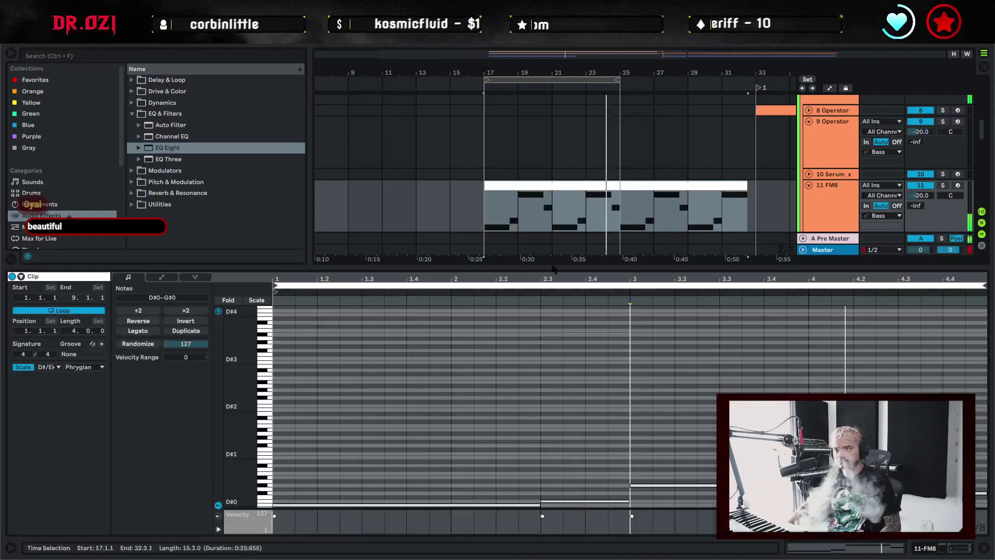
click(489, 427)
scroll(505, 435, down, 3)
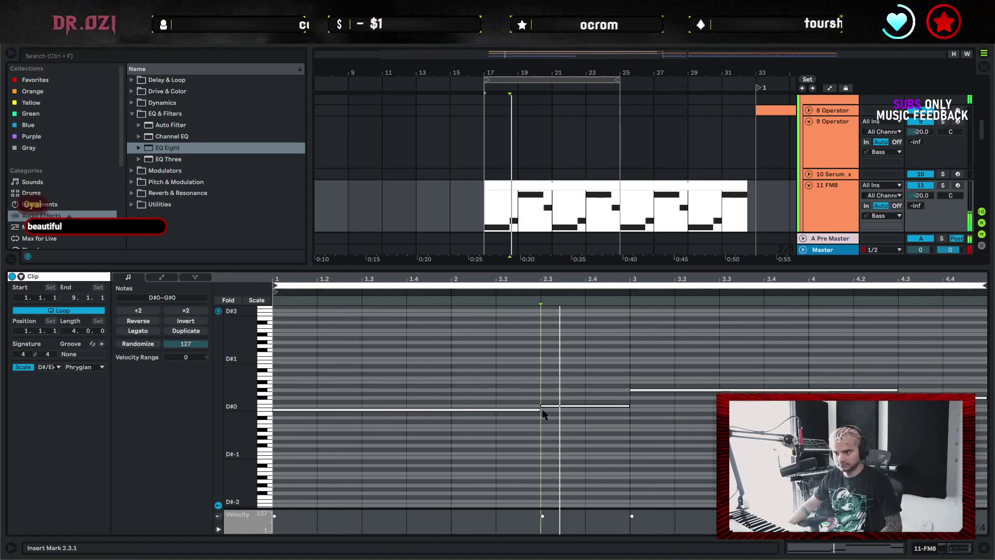
drag(543, 413, 322, 430)
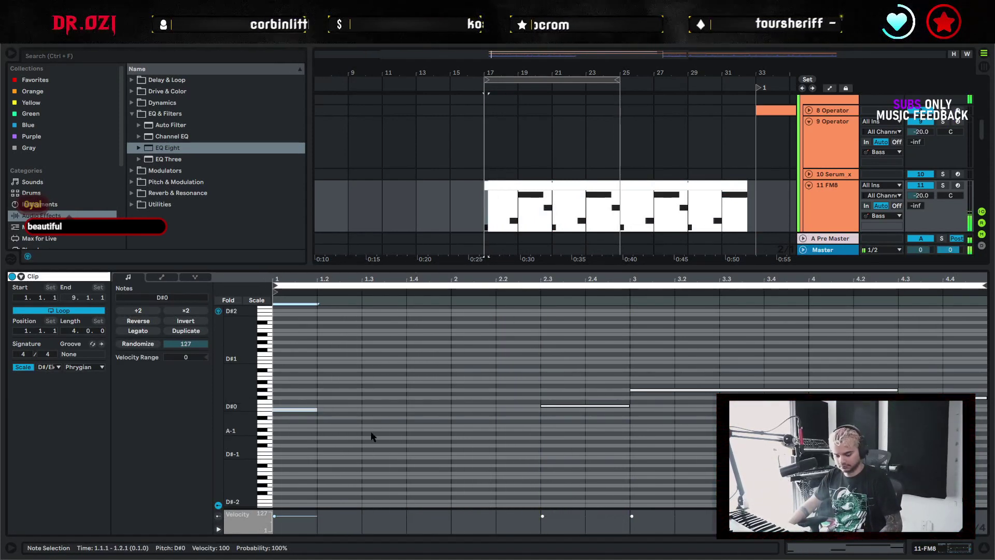
key(ctrl+d)
key(ctrl+d)
key(ctrl+d)
key(ctrl+d)
key(ctrl+d)
key(ctrl+d)
key(ctrl+d)
Raise the one-beat notes from 2.3 to the bass line's pitch and duplicate them through bar 4, following its pitch changes
drag(580, 420, 567, 411)
key(Up)
key(ctrl+d)
key(Up)
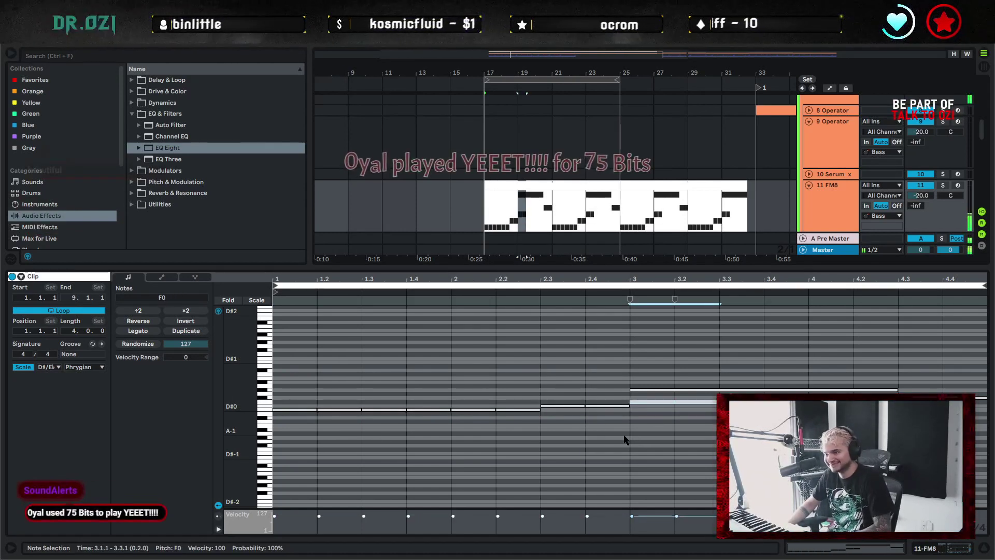
key(ctrl+d)
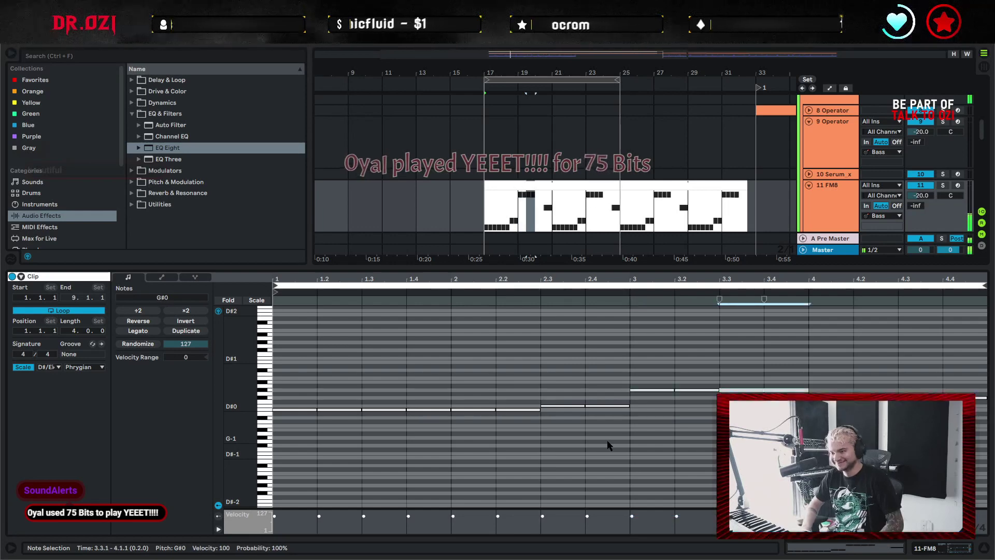
key(ctrl+d)
key(Up)
key(ctrl+d)
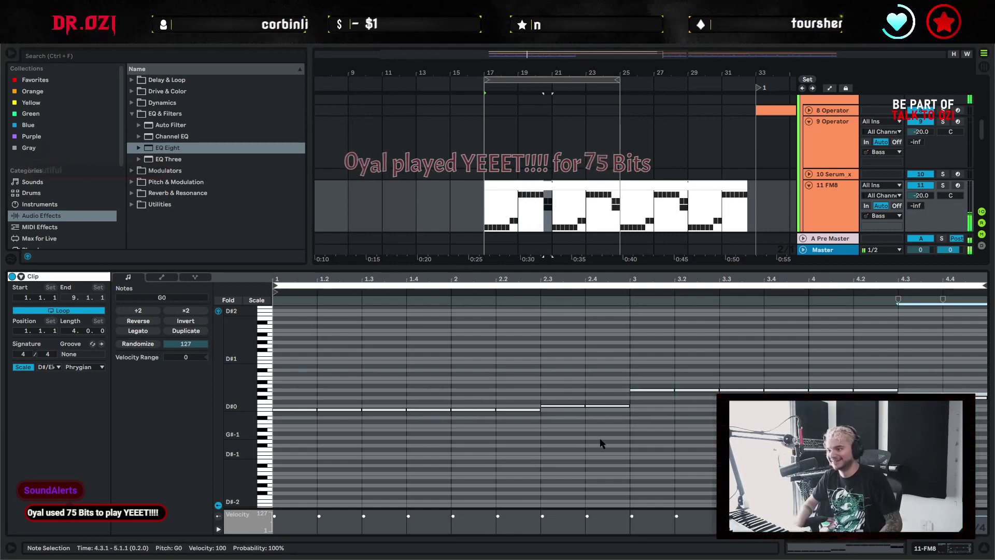
Shorten all notes in the FM8 clip slightly to leave small gaps between the beats
key(space)
key(ctrl+a)
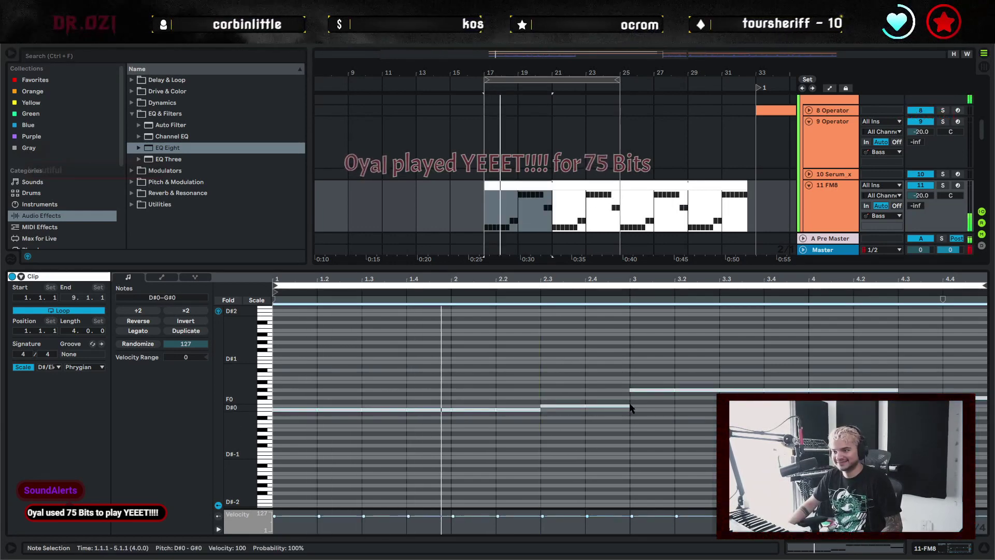
drag(630, 408, 623, 409)
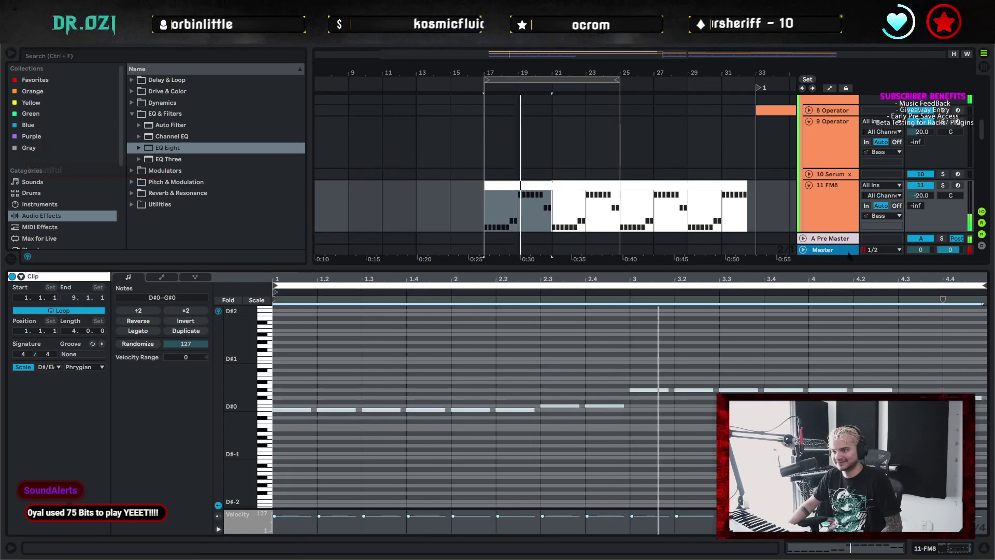
Lengthen the release and set the attack time to 0.018 in FM8 operator F's envelope, and hide the detail view
double_click(841, 222)
click(39, 427)
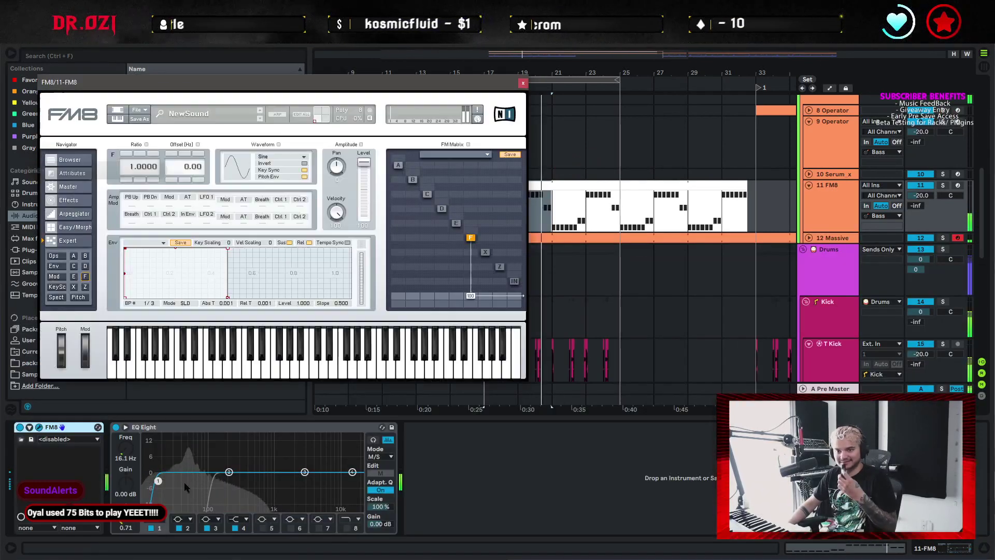
drag(227, 297, 243, 297)
drag(125, 248, 128, 248)
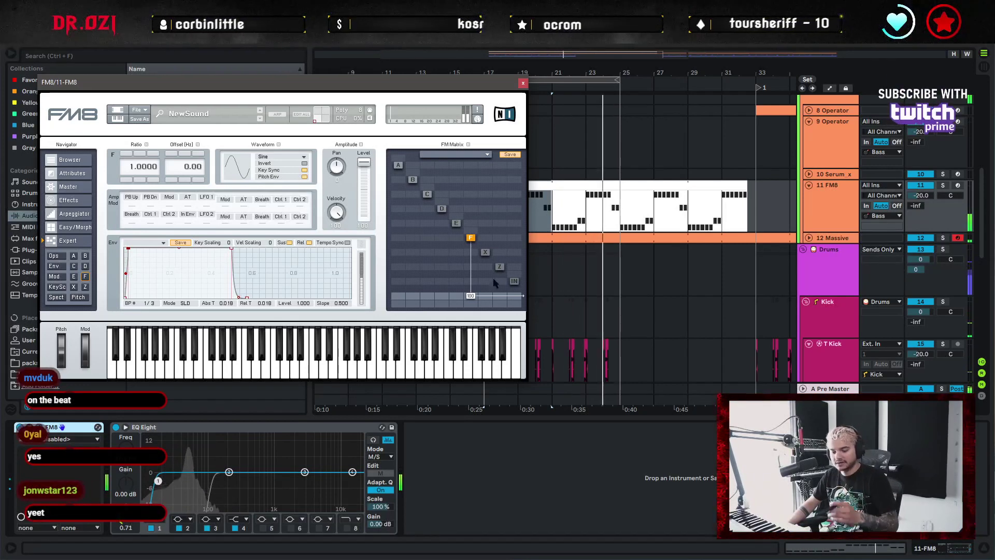
click(522, 83)
click(844, 197)
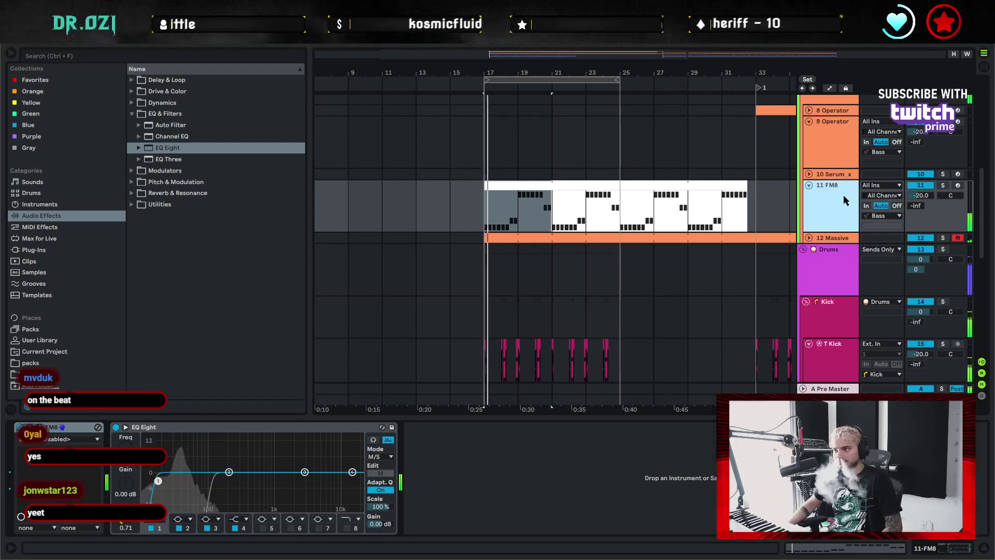
key(ctrl+alt+l)
Show the 4 Kontakt track's device chain and solo the track
scroll(635, 411, up, 3)
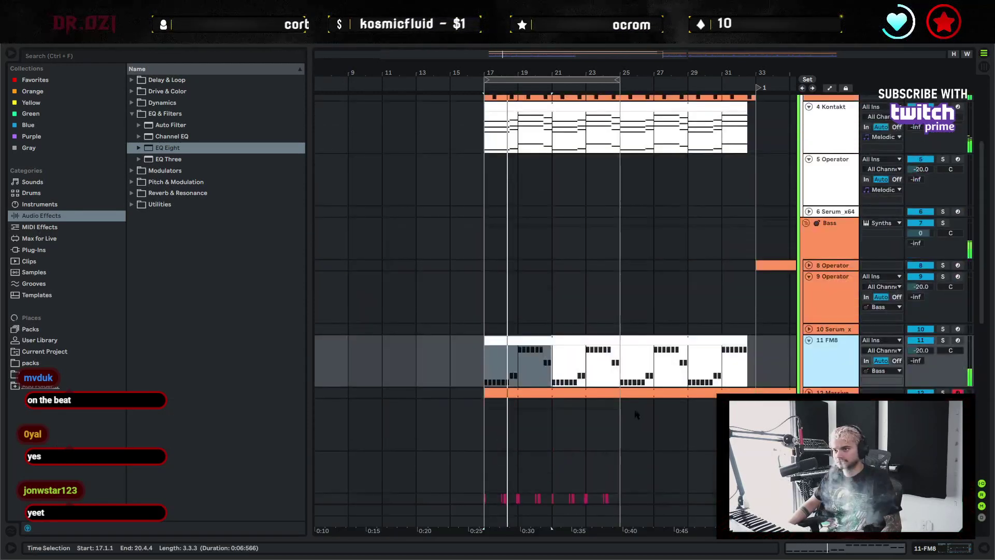
scroll(637, 415, up, 4)
double_click(831, 215)
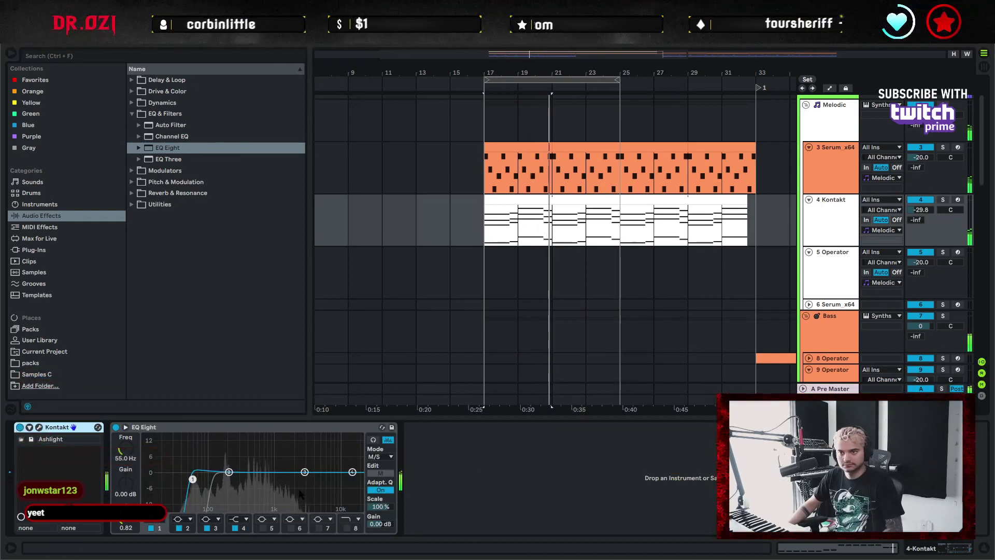
click(943, 199)
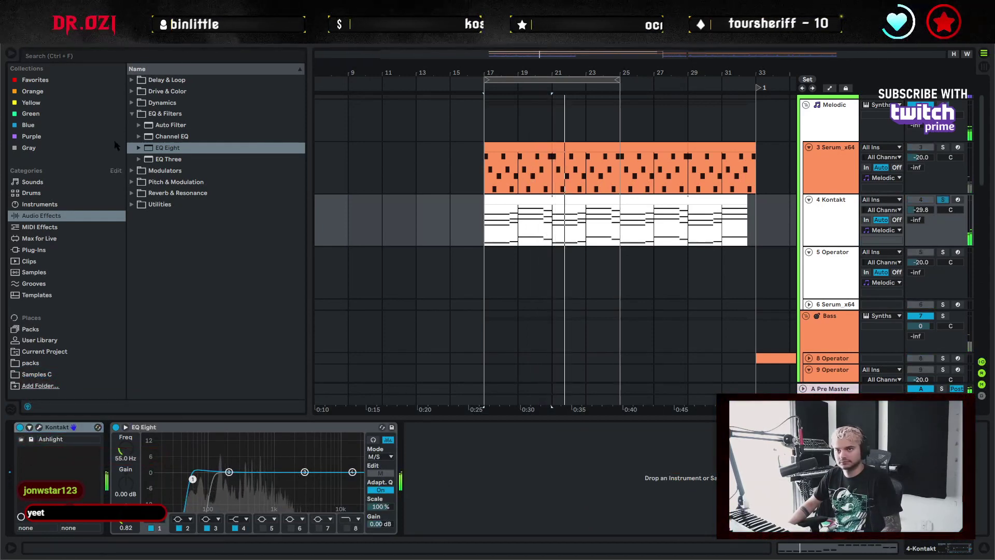
Search the plug-ins for "volume" and load VolumeShaper4-64bit on the Kontakt track
click(132, 113)
click(132, 102)
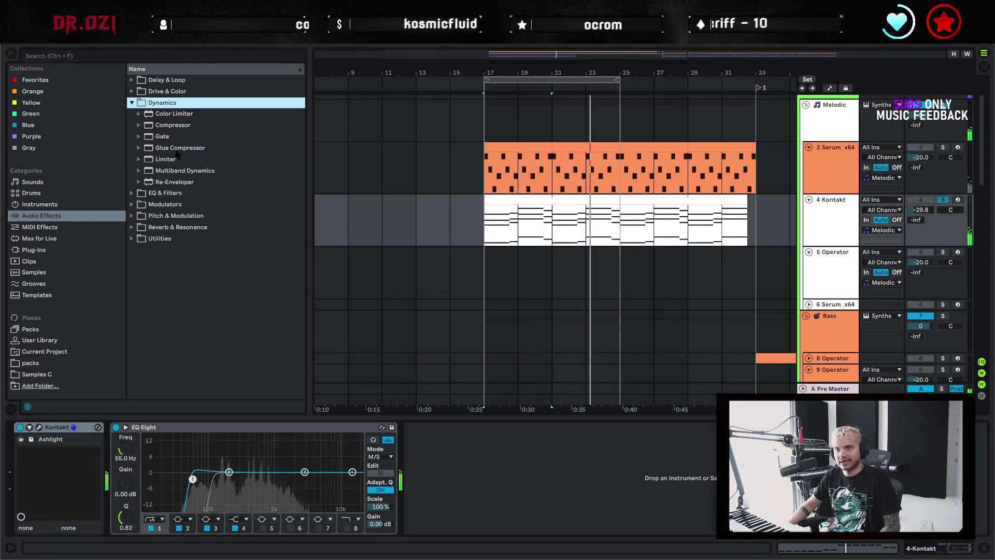
click(46, 250)
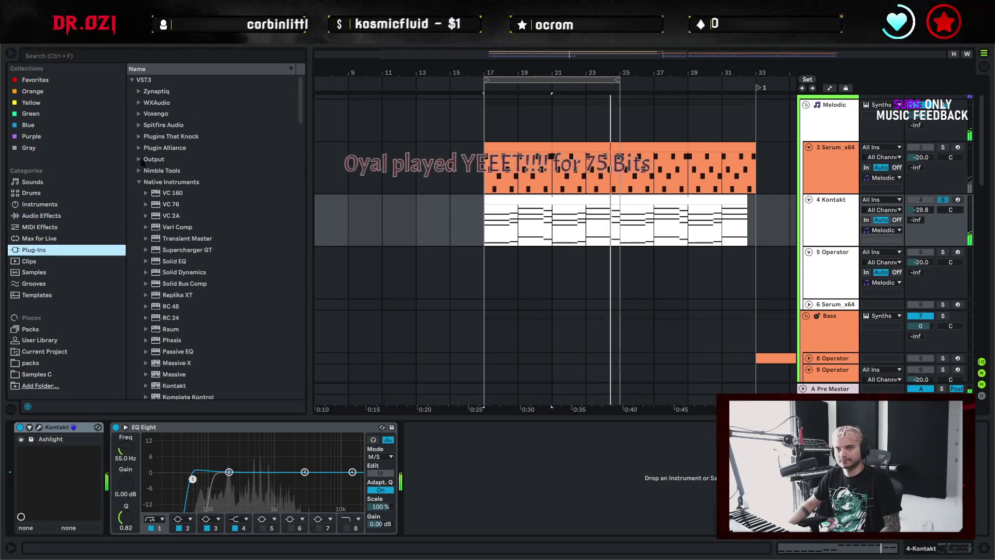
click(181, 58)
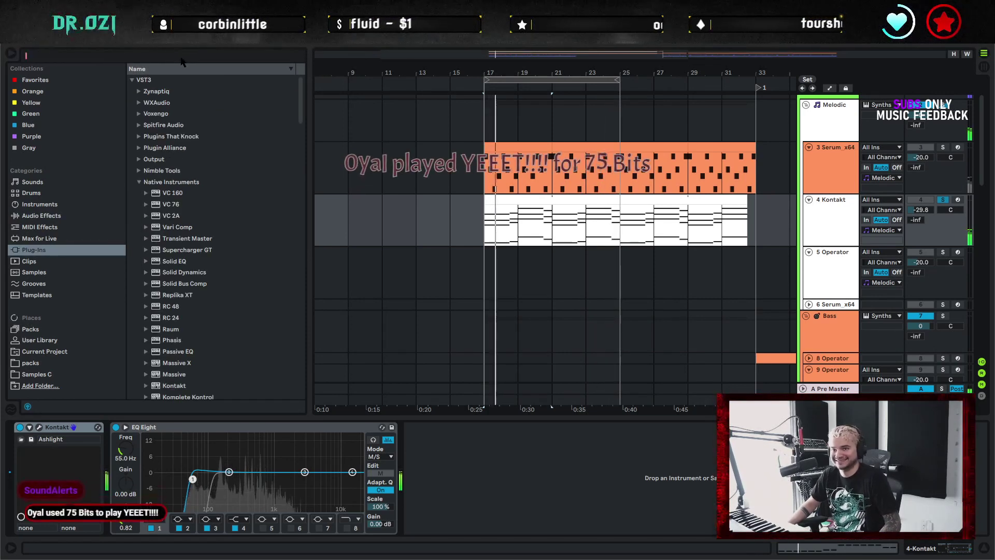
text(volume)
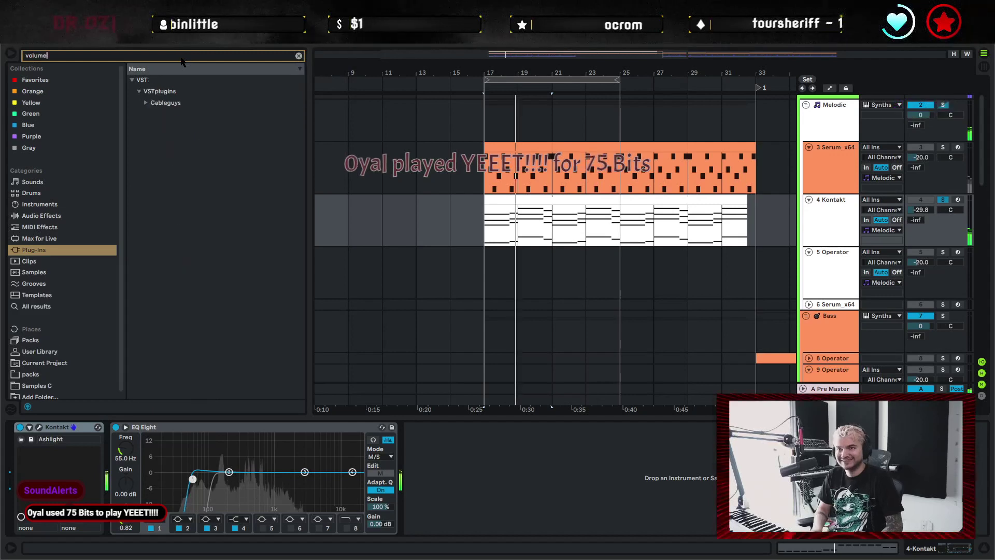
click(146, 102)
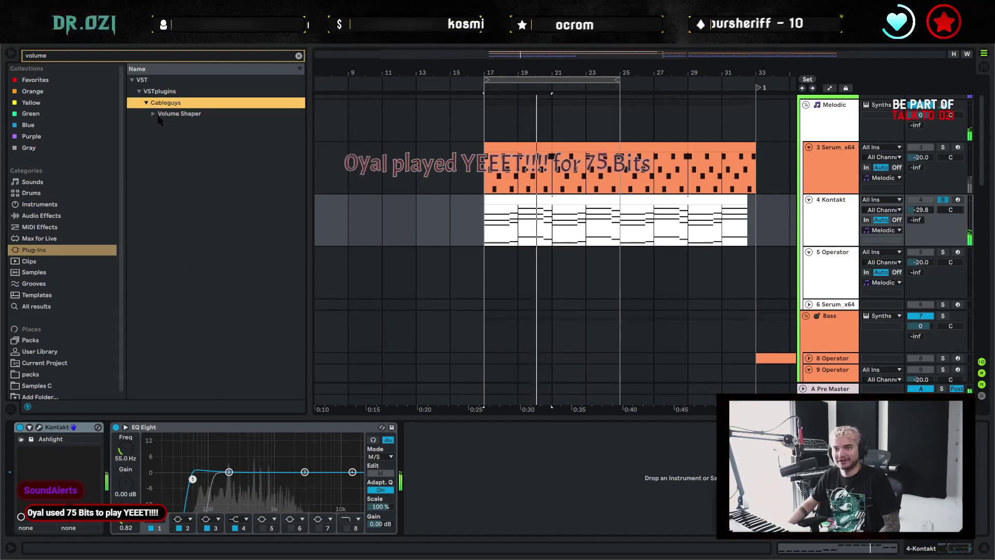
click(153, 114)
double_click(207, 125)
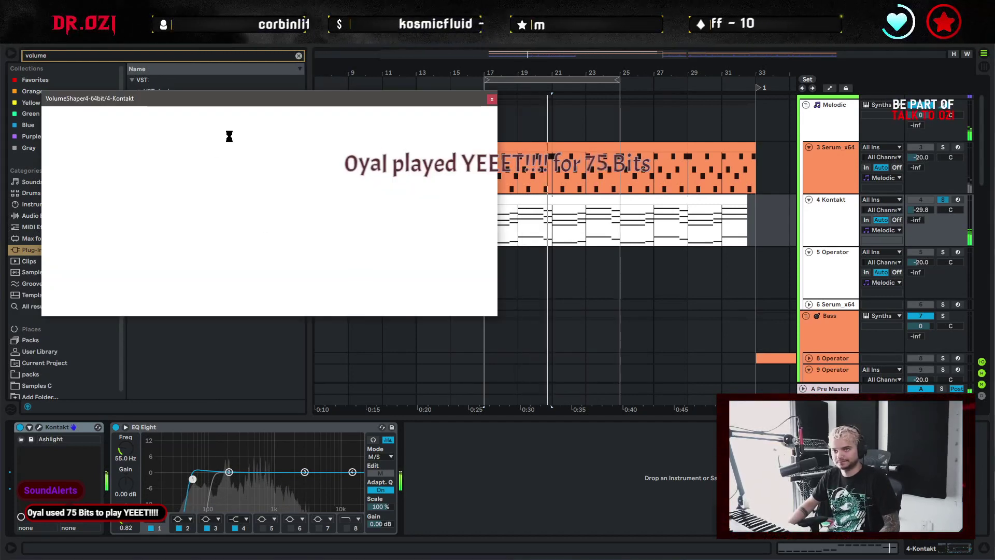
Lower the ends of the VolumeShaper curve to zero and bend it into an arch at the 1/4 rate
drag(212, 101, 454, 156)
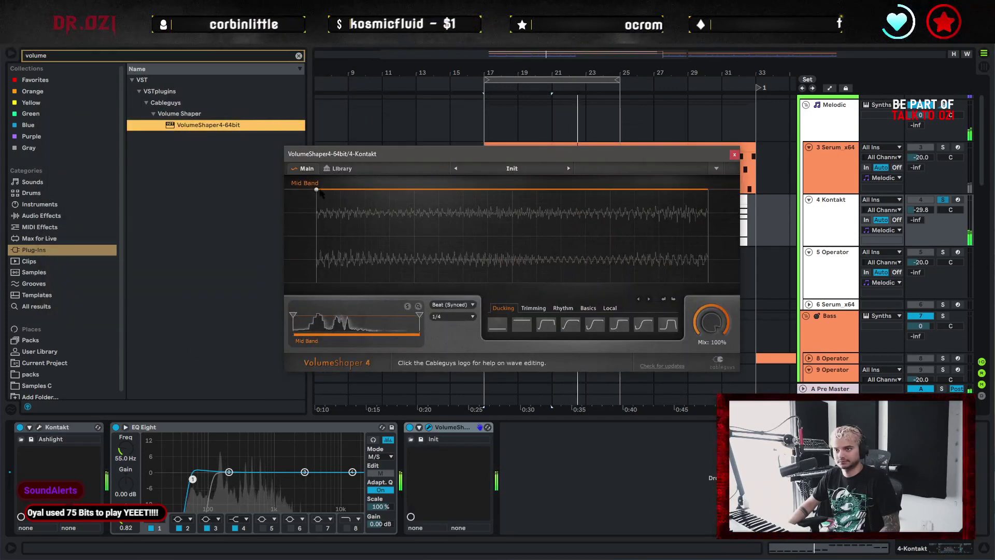
drag(317, 189, 316, 282)
drag(426, 204, 420, 191)
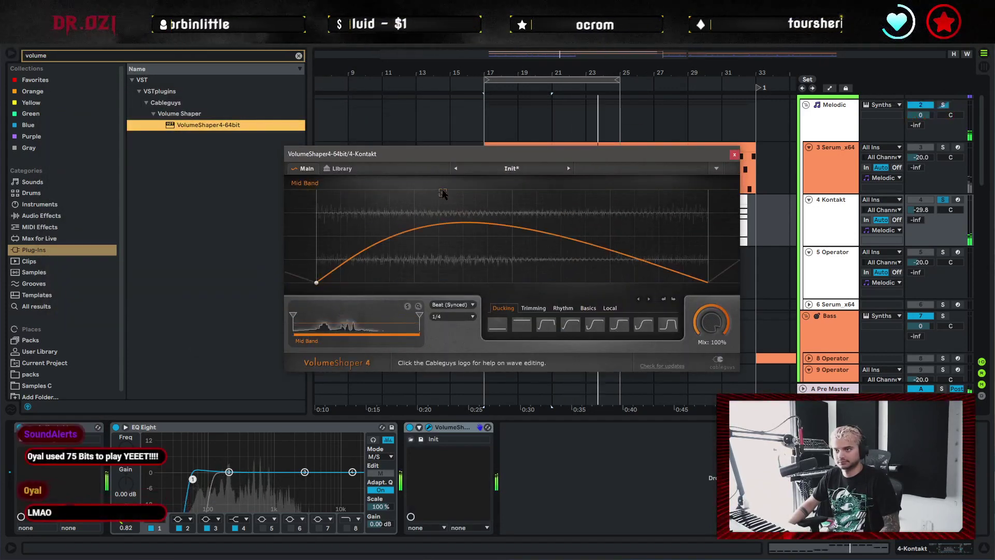
click(734, 154)
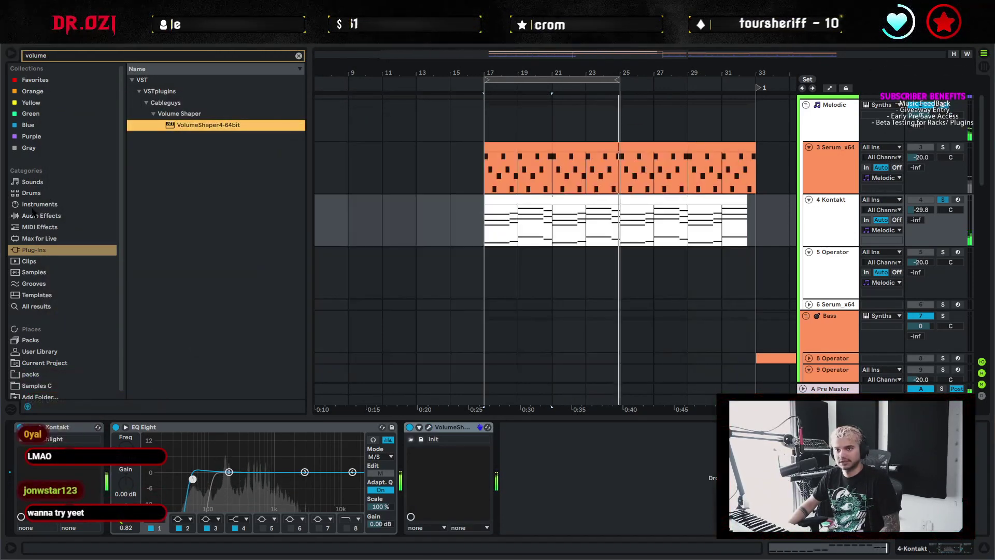
Load the OTT preset of Multiband Dynamics from the audio effects onto the Kontakt track
click(42, 215)
key(ctrl+f)
key(BackSpace)
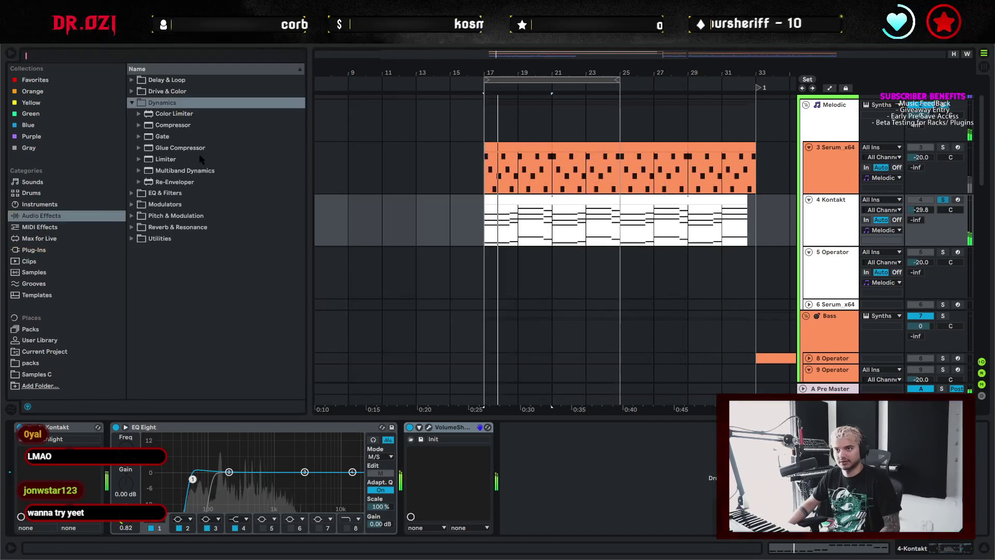
click(140, 171)
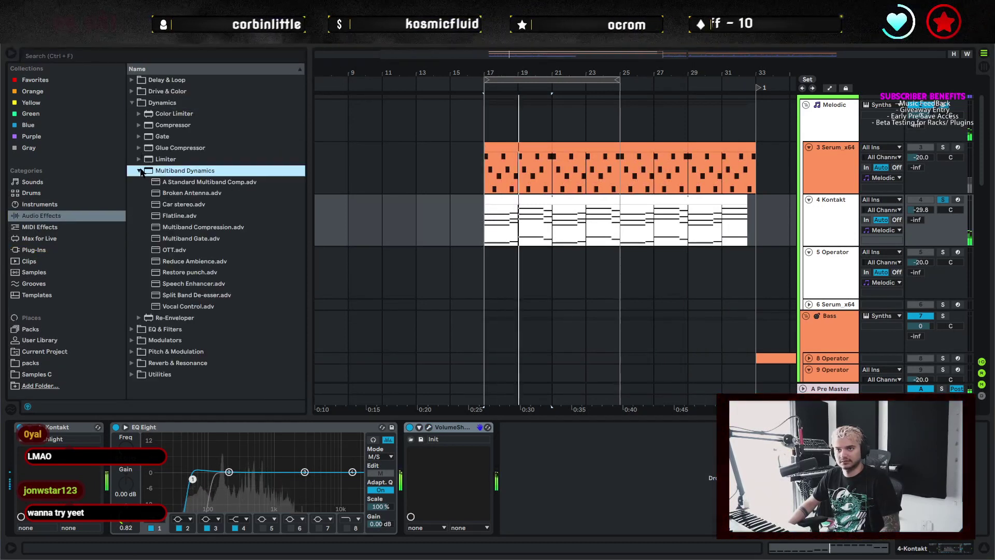
double_click(175, 250)
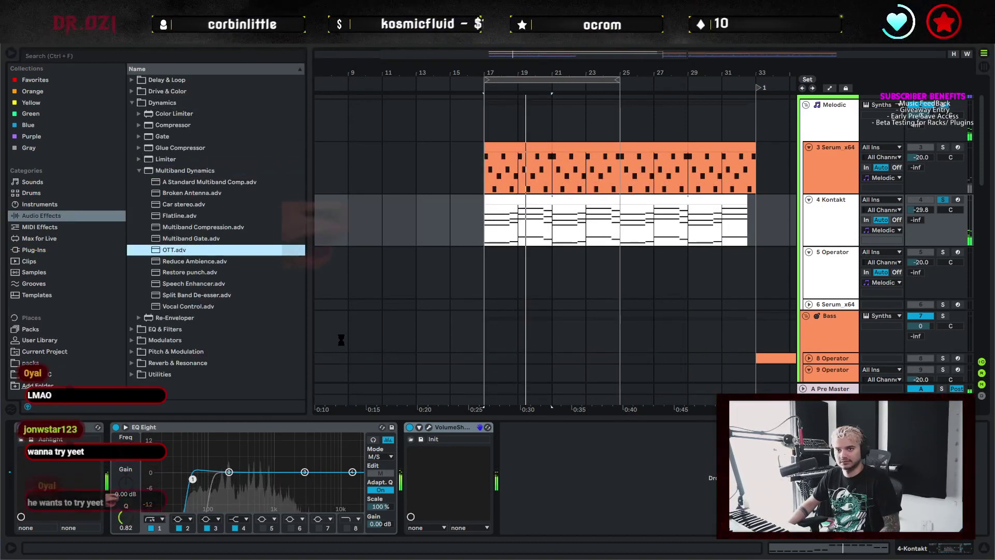
Unsolo the 4 Kontakt track and fold its EQ Eight device
click(943, 200)
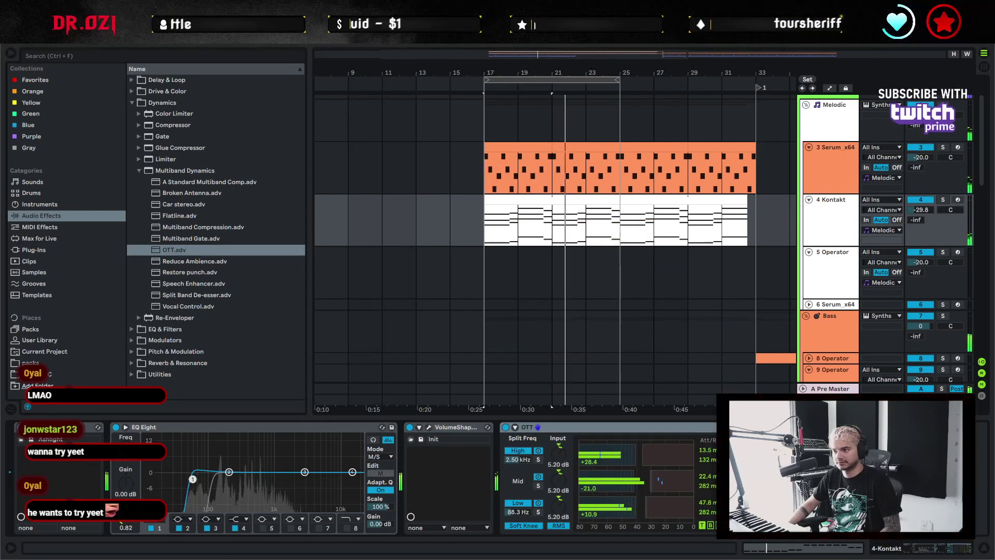
click(254, 428)
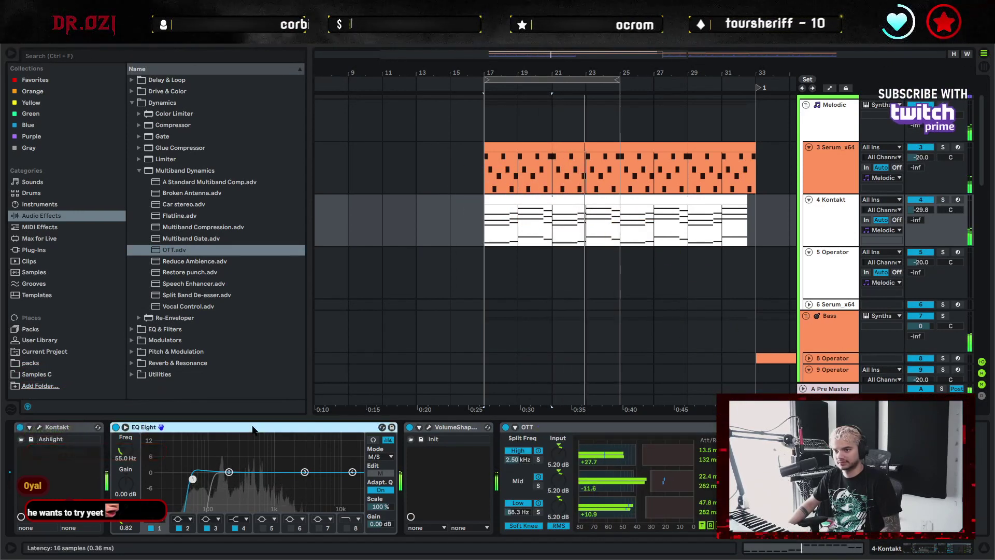
double_click(252, 429)
click(132, 103)
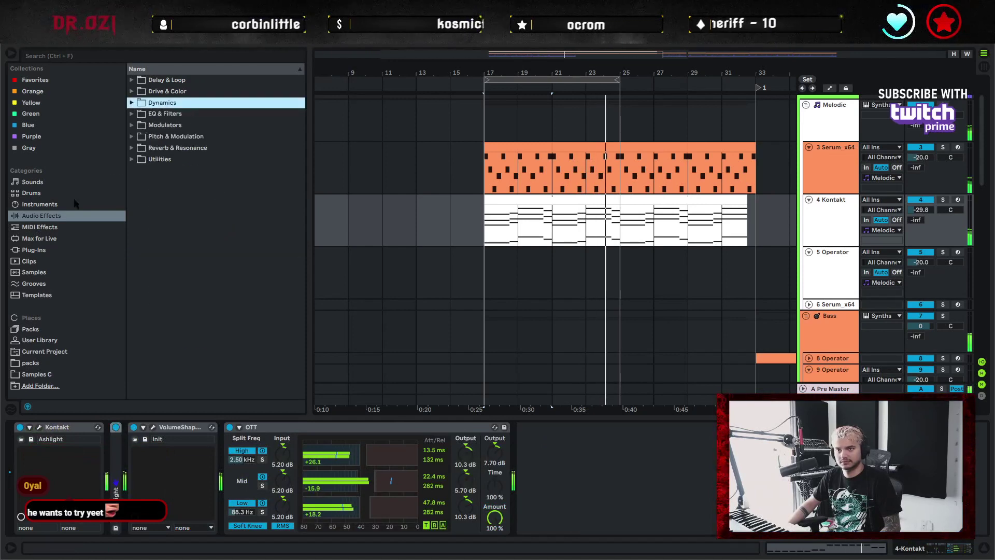
click(47, 238)
click(56, 205)
click(61, 218)
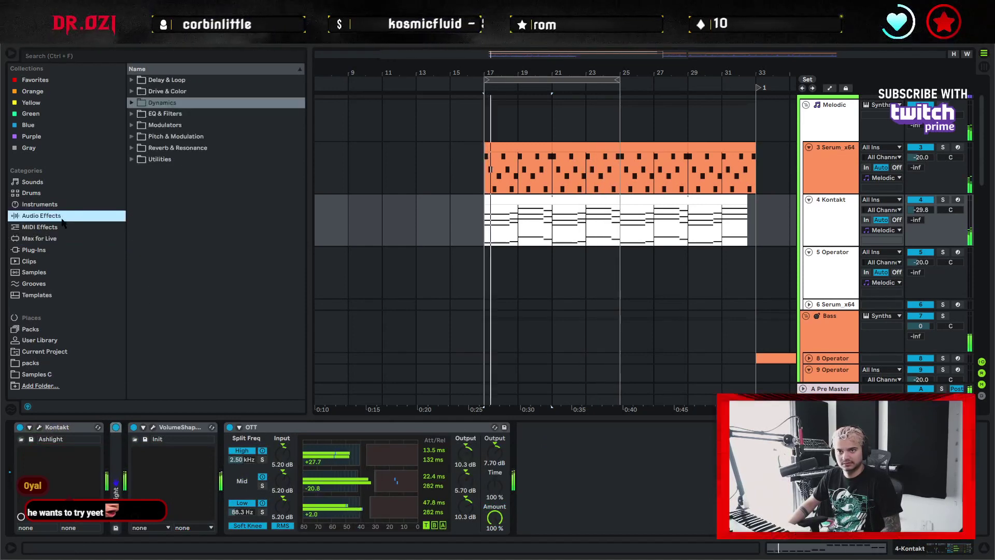
click(142, 116)
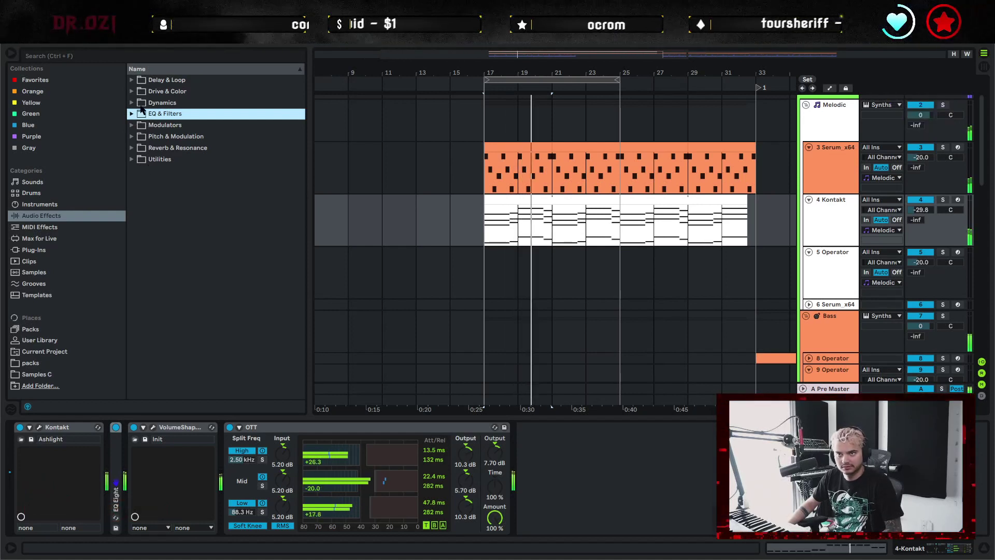
key(Up)
key(Right)
click(138, 173)
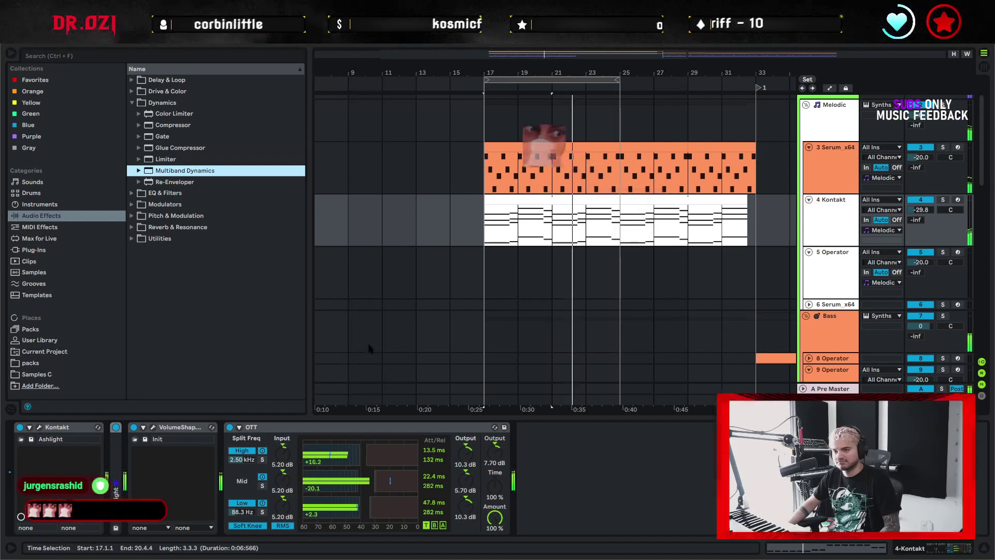
Set the OTT's overall output to 10.0 dB and its time to 245 %
drag(494, 450, 494, 441)
drag(494, 483, 494, 469)
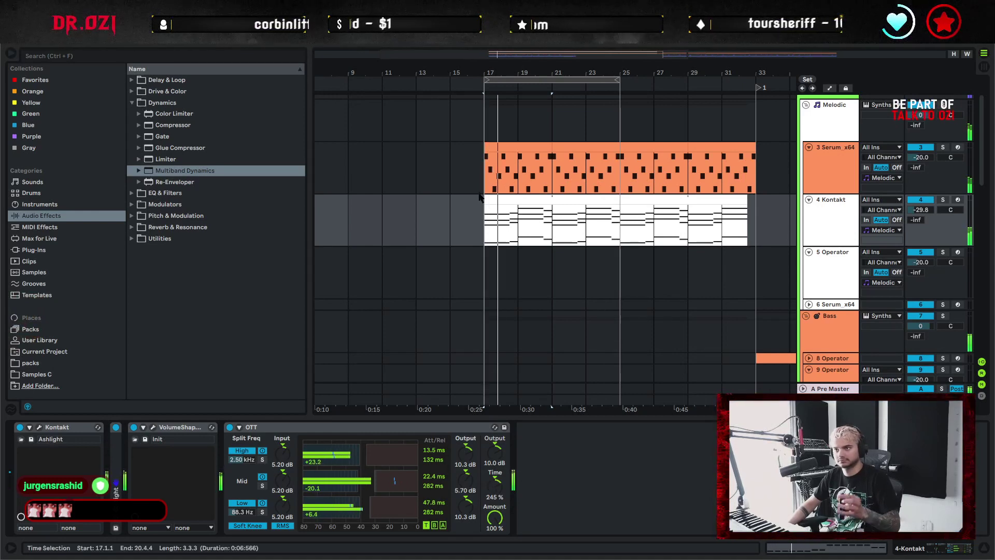
Reshape the Kontakt track's VolumeShaper curve into a nearly flat plateau with smooth rising and falling slopes, and close the plug-in
click(153, 428)
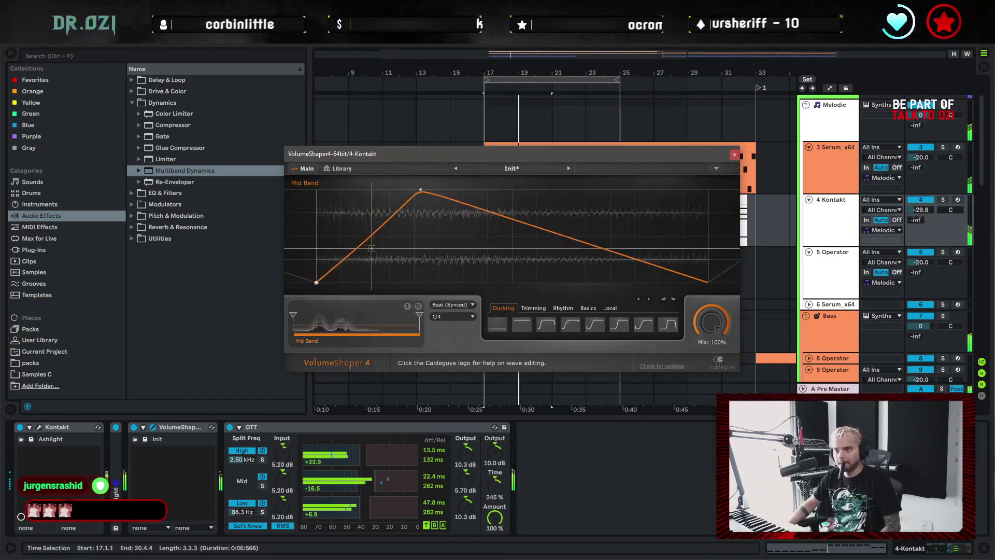
drag(566, 232, 572, 200)
right_click(615, 249)
click(608, 243)
drag(608, 243, 613, 281)
mouse_move(578, 204)
mouse_down()
mouse_move(581, 191)
mouse_move(566, 199)
mouse_up()
drag(420, 190, 408, 191)
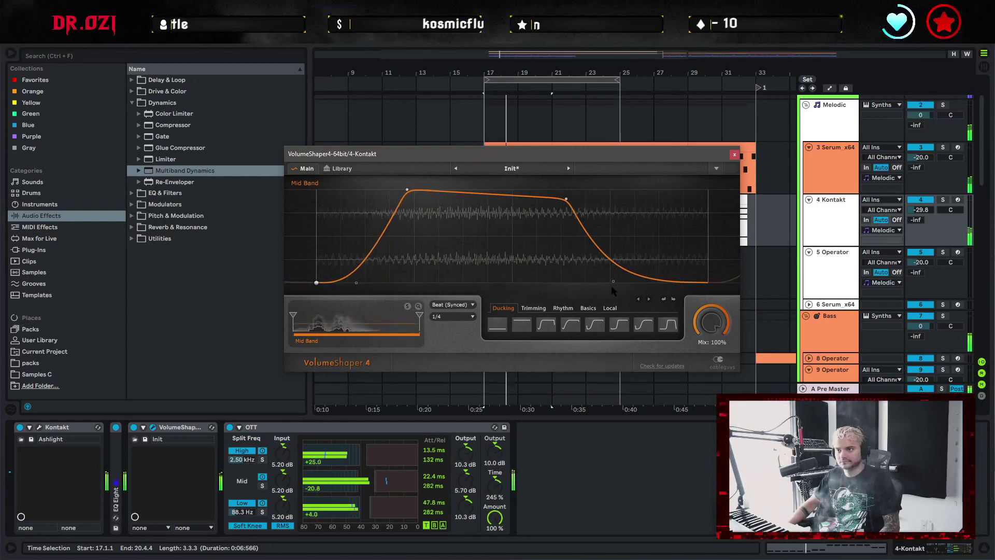
drag(613, 282, 629, 282)
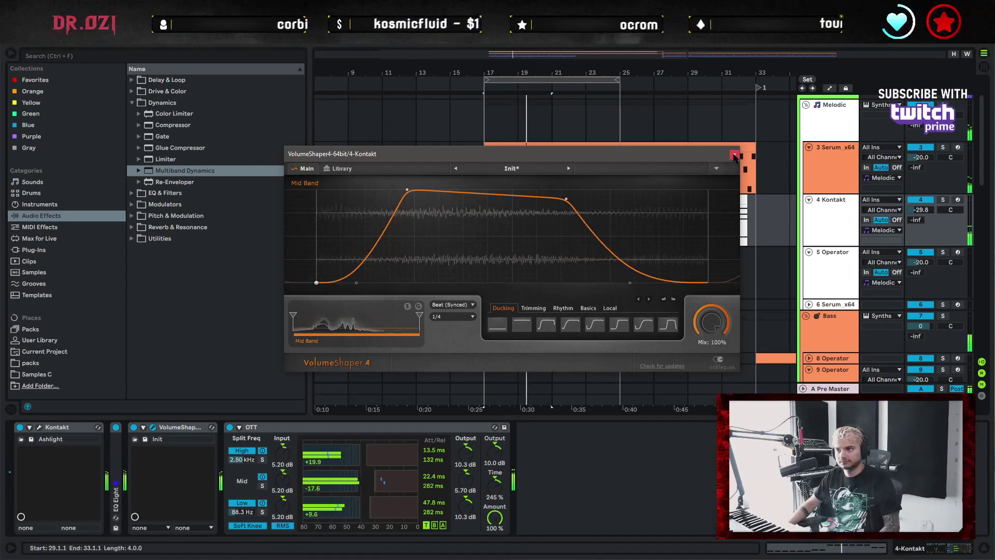
click(734, 155)
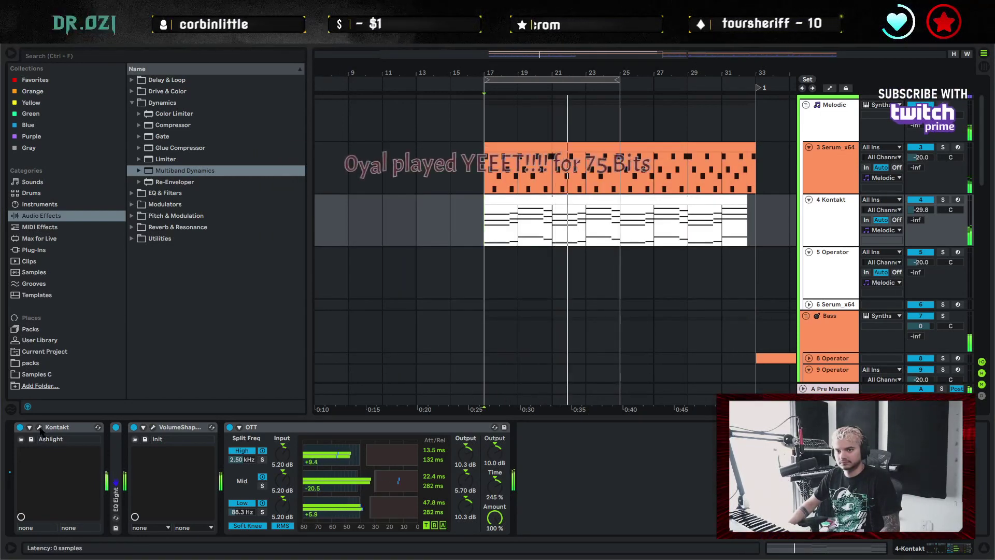
Try VolumeShaper beat loop lengths of 1/8, 1/16 and 1/64 on the Kontakt track, and return to 1/4
click(152, 427)
click(469, 320)
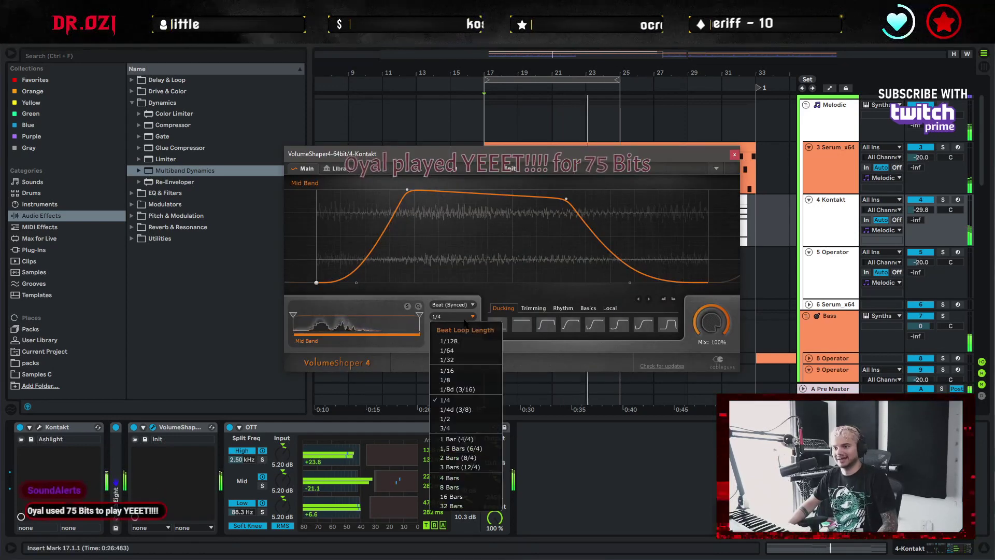
click(456, 388)
click(459, 321)
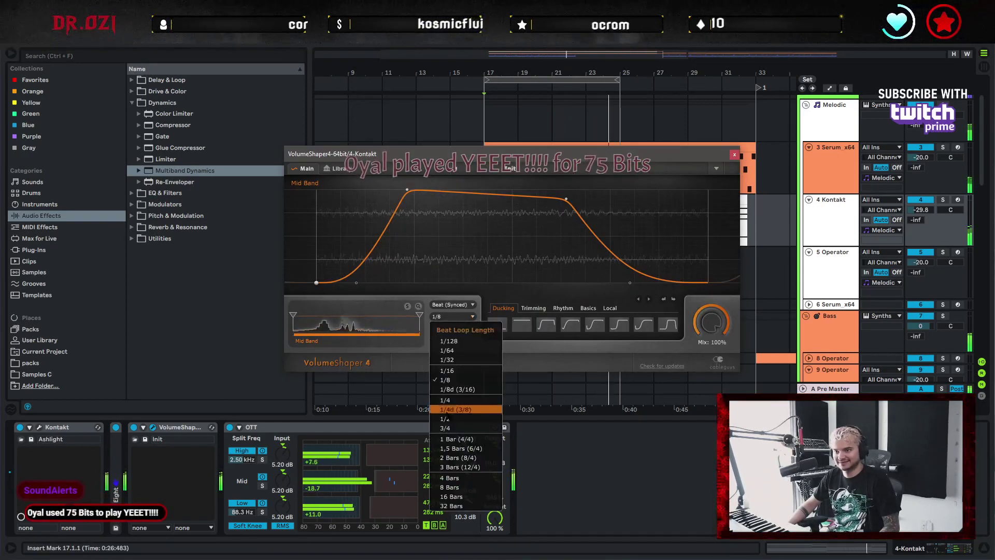
click(456, 401)
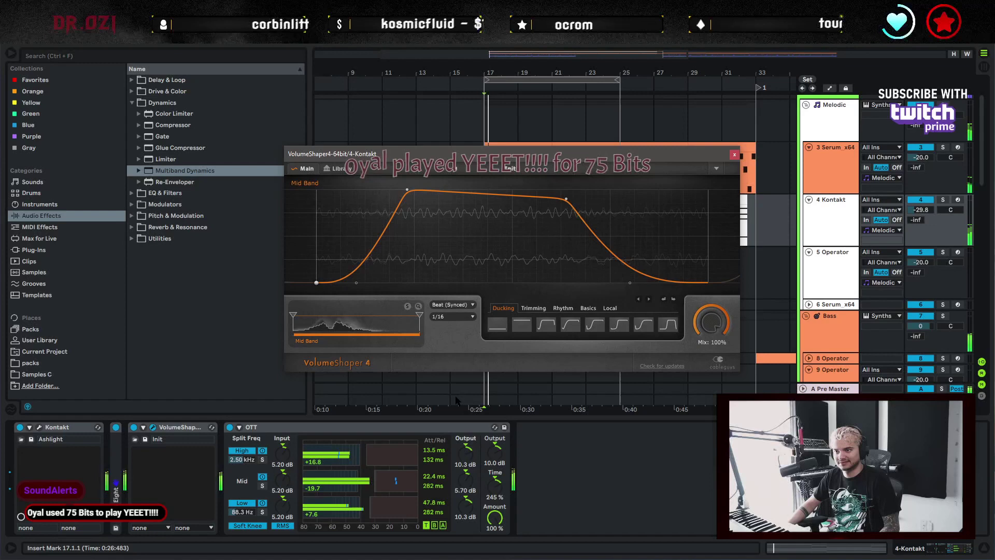
click(456, 317)
click(464, 350)
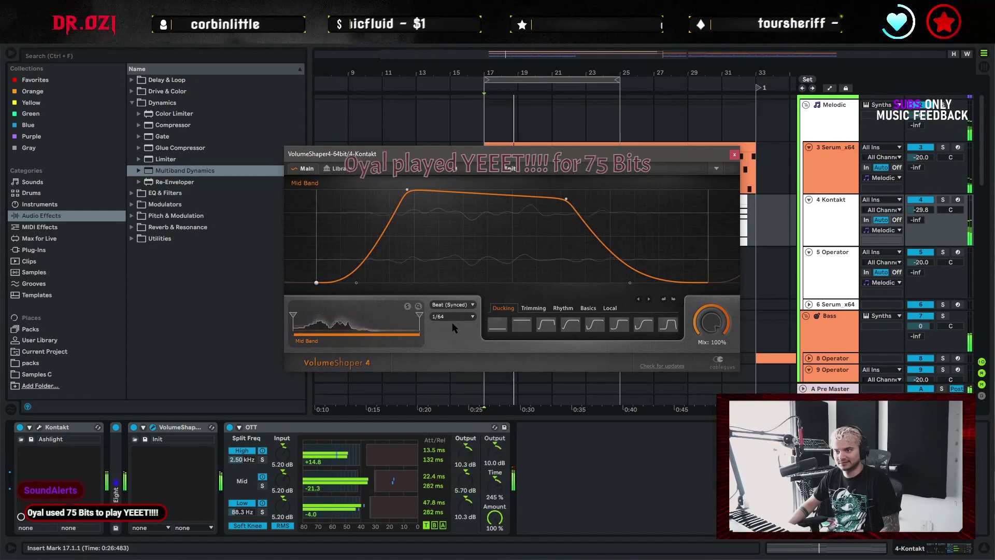
click(454, 317)
click(446, 400)
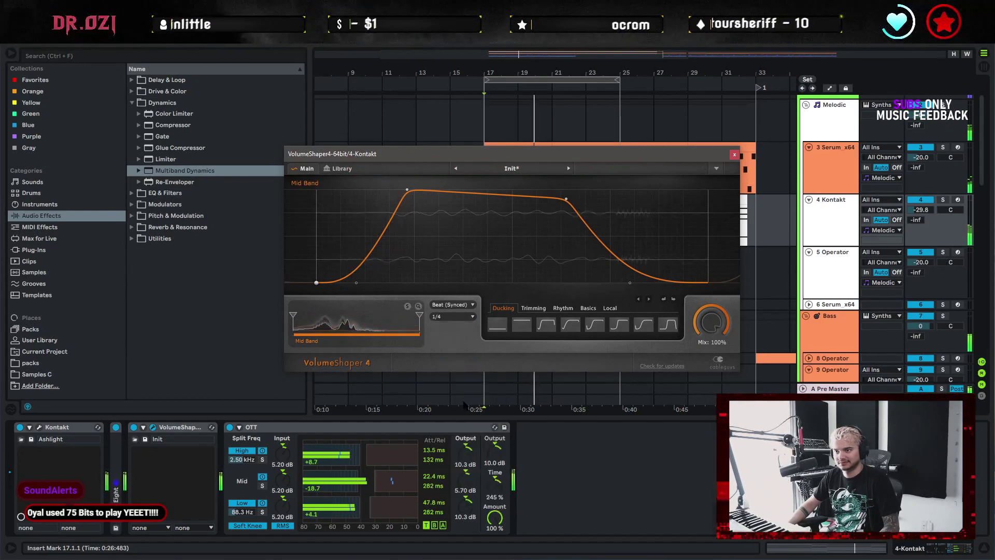
Try the longer VolumeShaper loop lengths 1/4d (3/8) and 1 Bar (4/4), and go back to 1/4
click(452, 316)
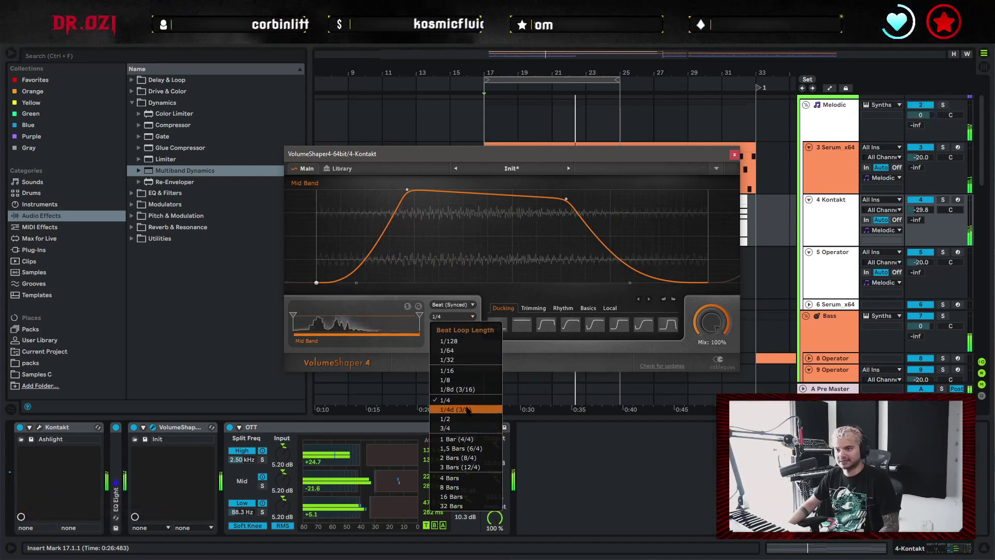
click(463, 409)
click(453, 316)
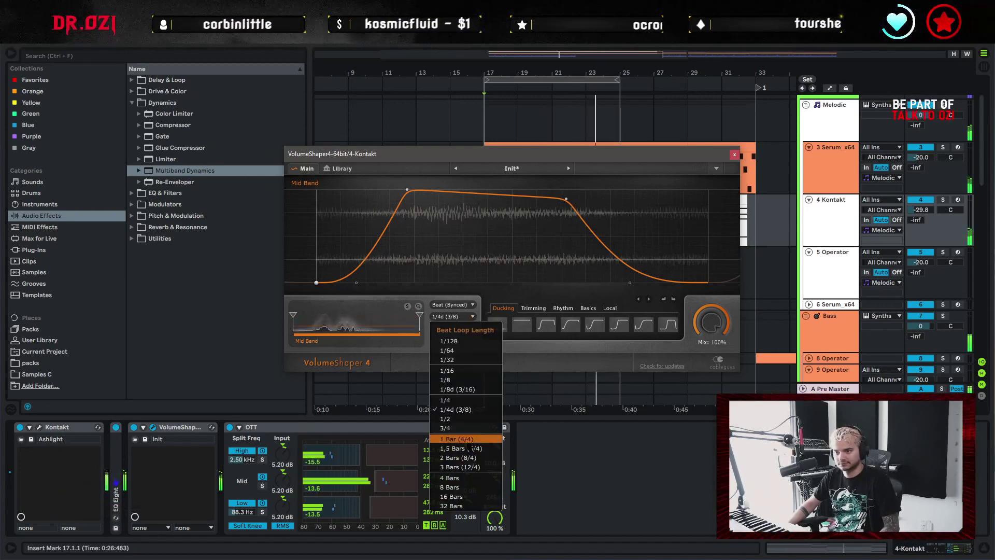
click(464, 439)
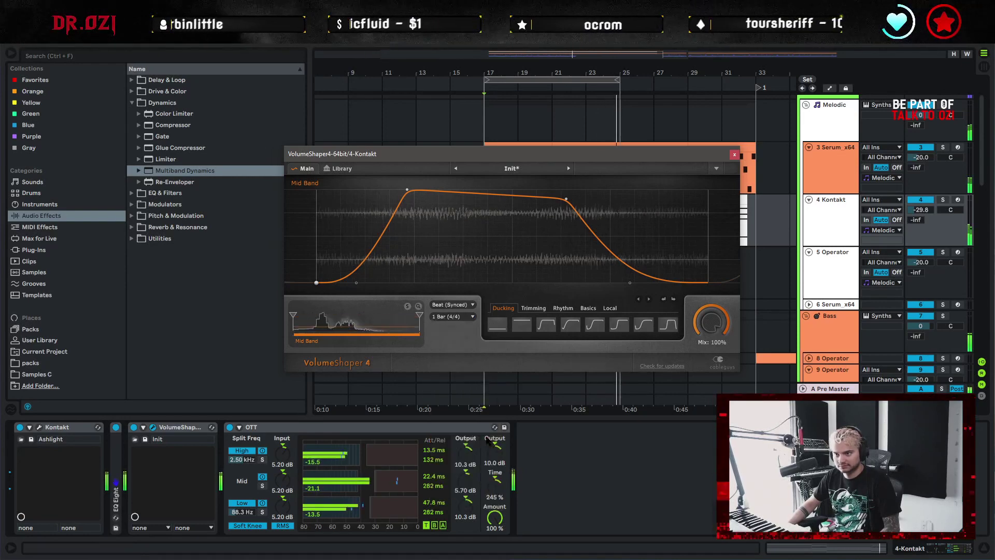
click(462, 317)
click(464, 400)
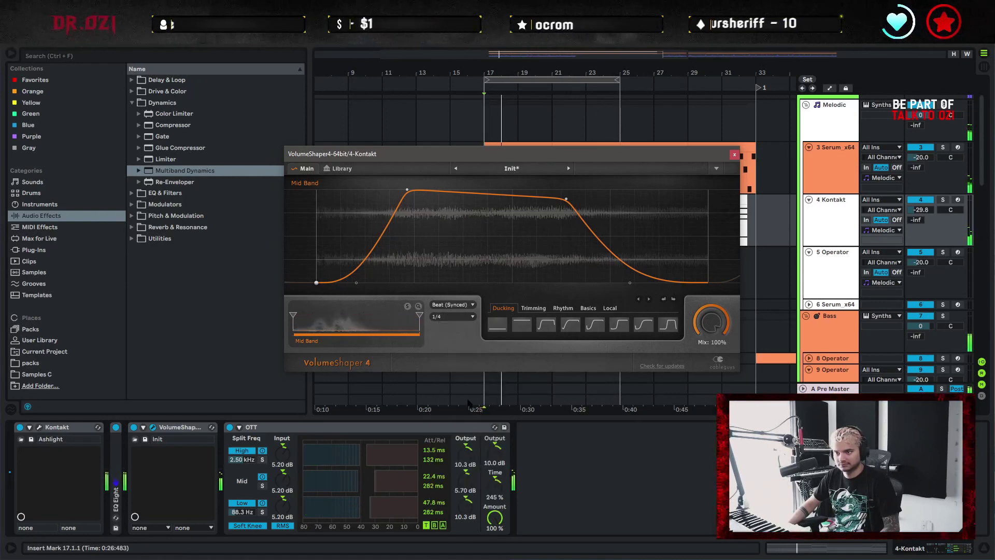
Try VolumeShaper loop lengths of 1/8d (3/16), 1/32, 1/16 and 1/8, restore 1/4 and close the plug-in
click(455, 318)
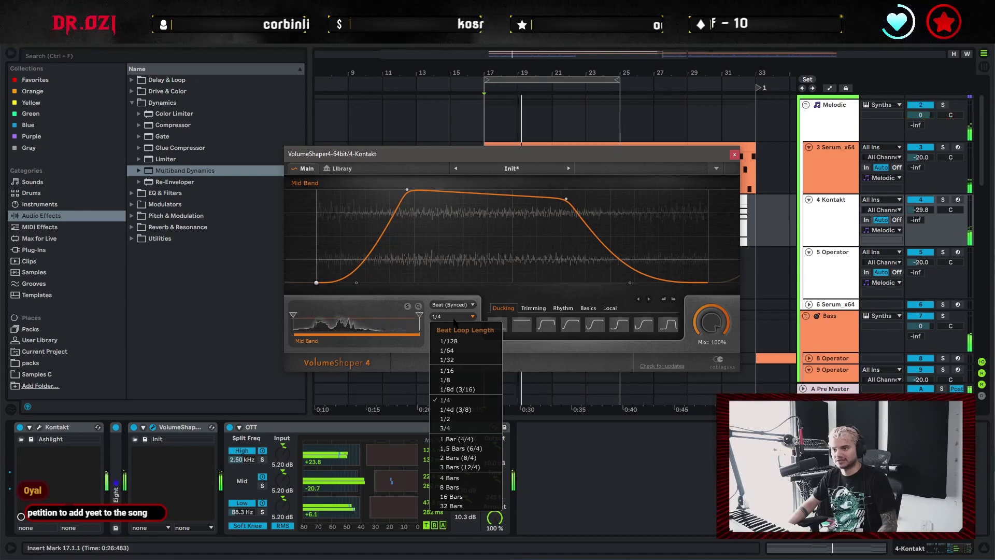
click(451, 389)
click(464, 317)
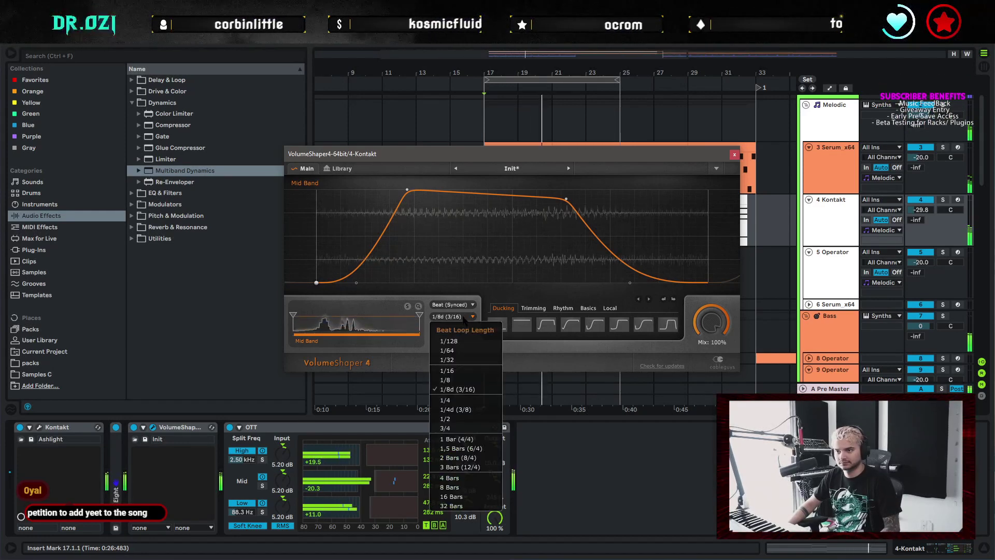
click(460, 359)
click(460, 317)
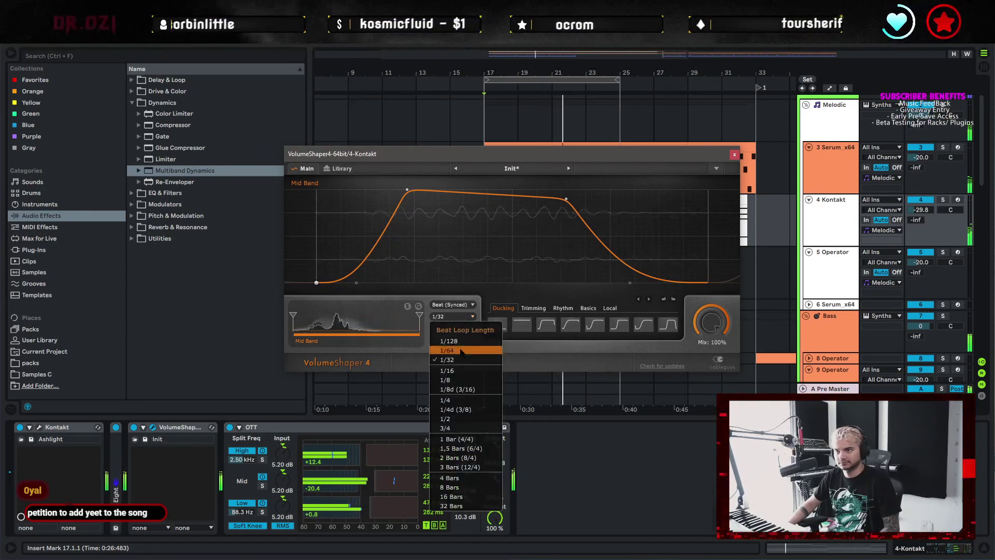
click(447, 371)
click(460, 317)
click(456, 380)
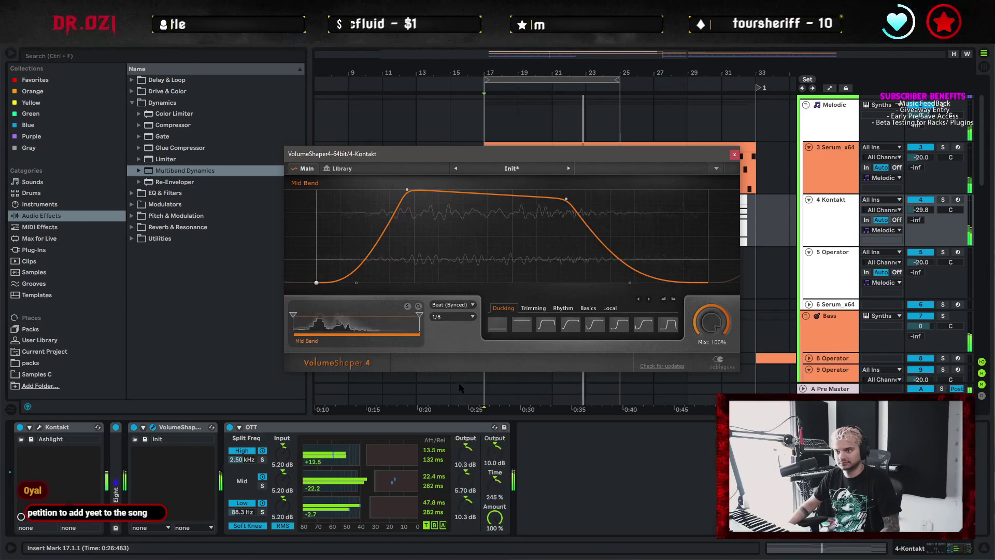
click(456, 317)
click(456, 399)
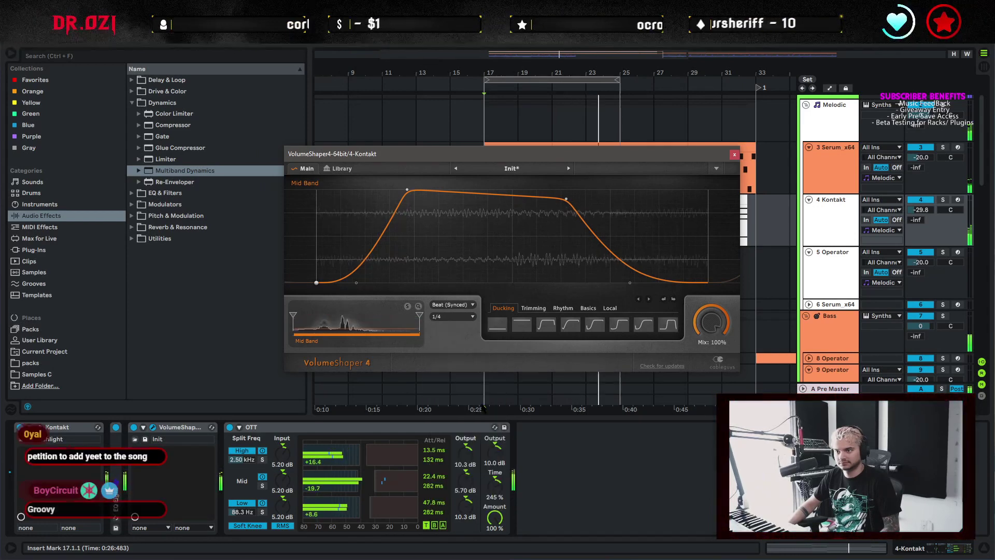
click(734, 155)
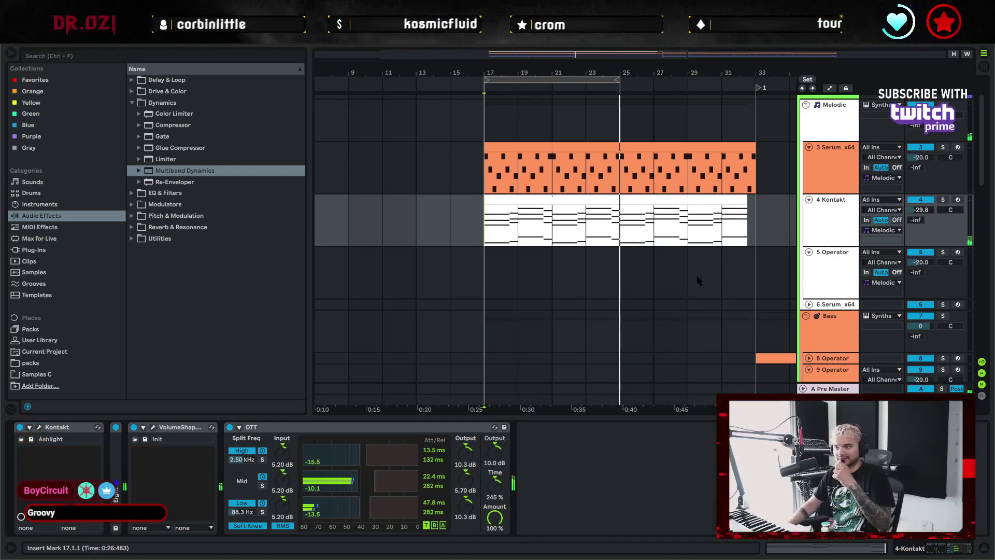
Turn on looping for the first clip on the 3 Serum_x64 track and extend the clip to bar 25
double_click(544, 150)
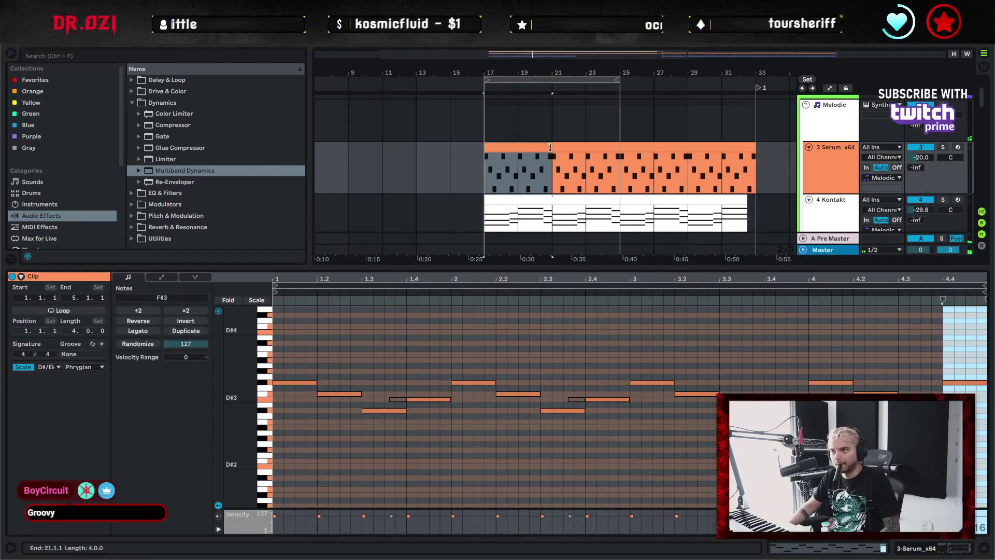
click(62, 311)
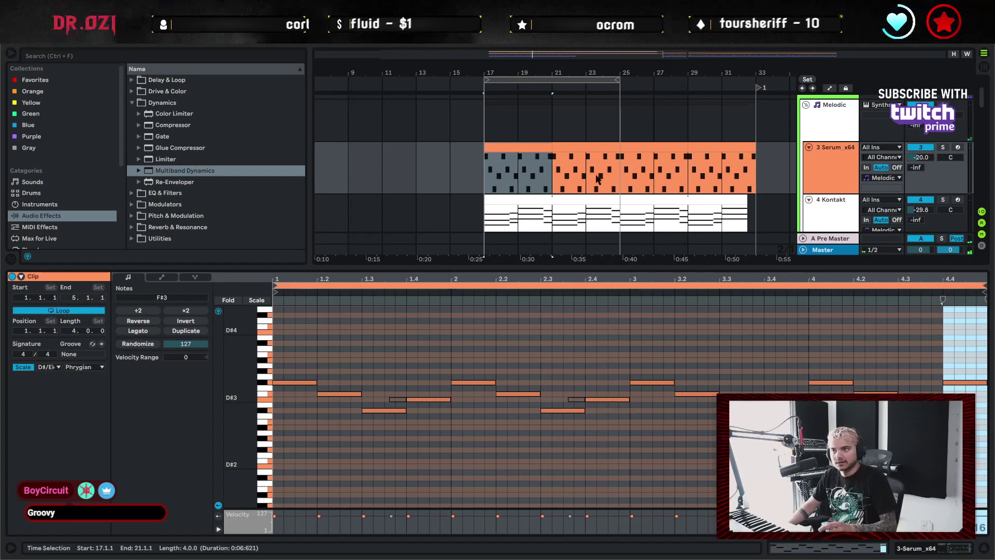
drag(550, 149, 629, 149)
click(407, 339)
key(space)
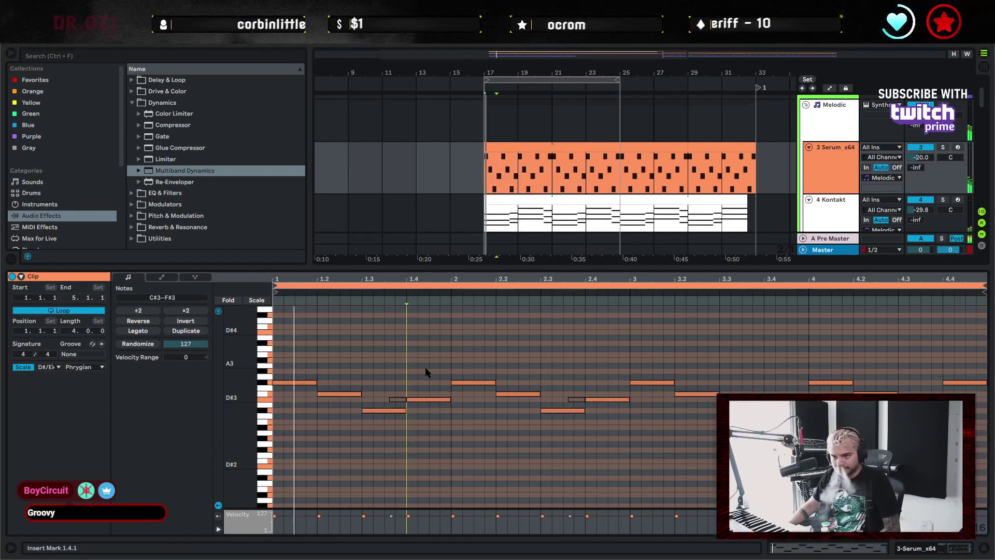
Place the insert marker at bar 33 on the Kontakt track and hide the detail view
drag(710, 179, 512, 103)
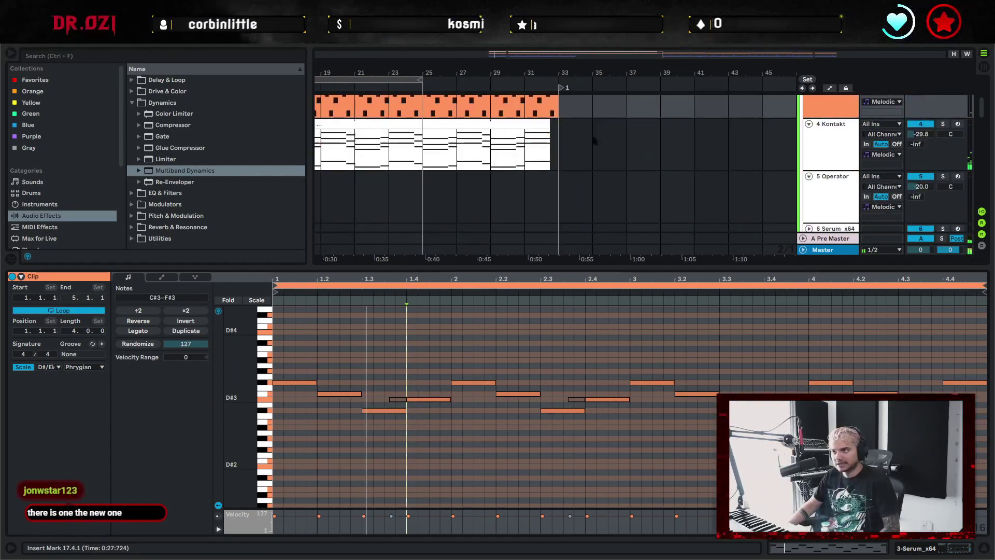
click(549, 155)
click(573, 110)
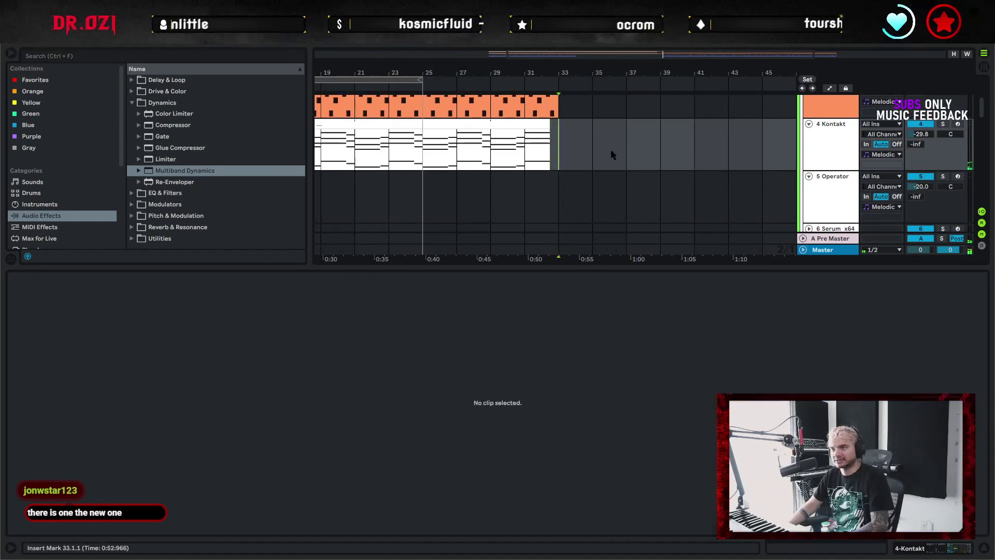
click(983, 548)
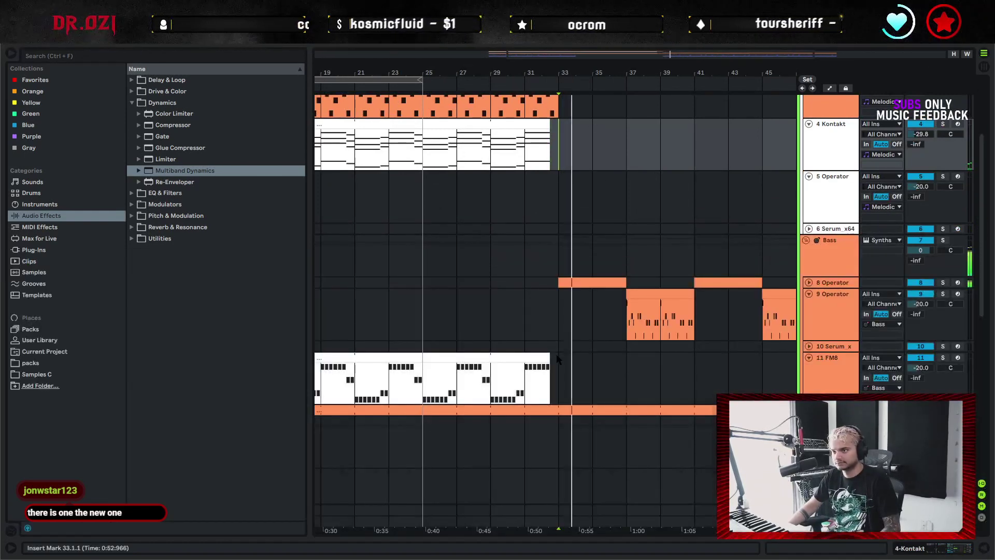
Delete the 12 Massive track's material in bars 33–37 and 41–45
mouse_move(622, 217)
mouse_down()
mouse_move(689, 309)
mouse_move(611, 208)
mouse_up()
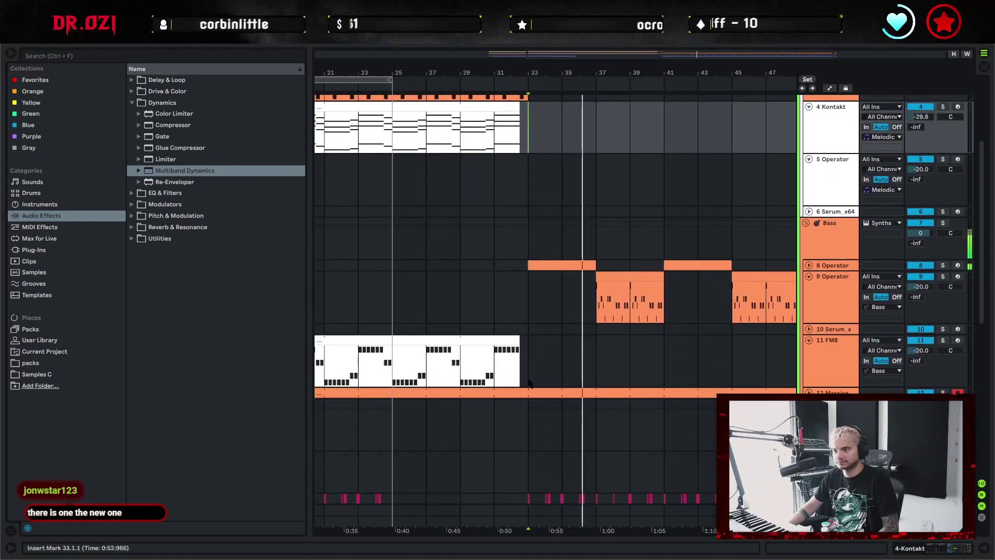
drag(528, 382, 596, 393)
drag(673, 350, 641, 363)
key(Delete)
Place the insert marker at bar 41 on the FM8 track, review the section there, and return to bar 17 to listen from the intro
click(561, 335)
scroll(596, 342, left, 3)
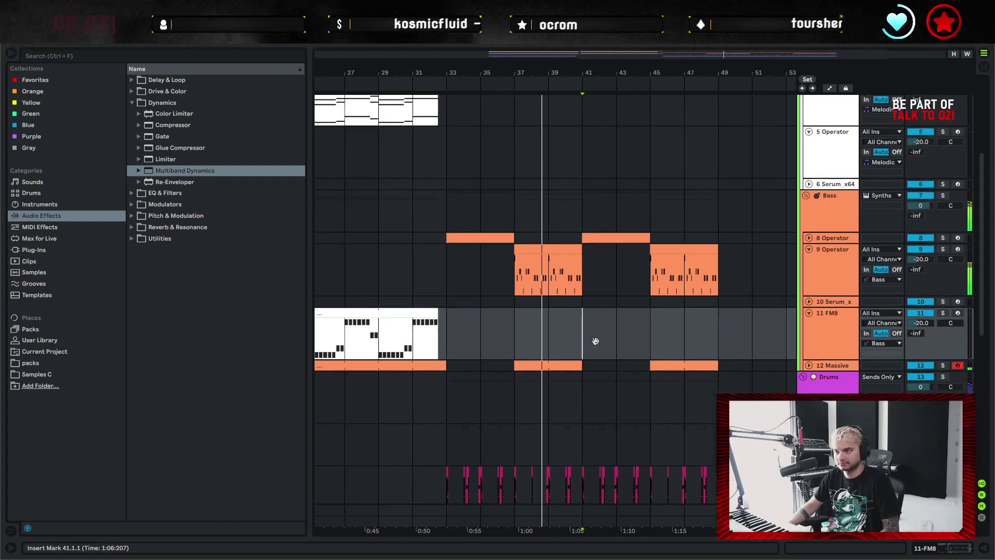
scroll(592, 347, right, 2)
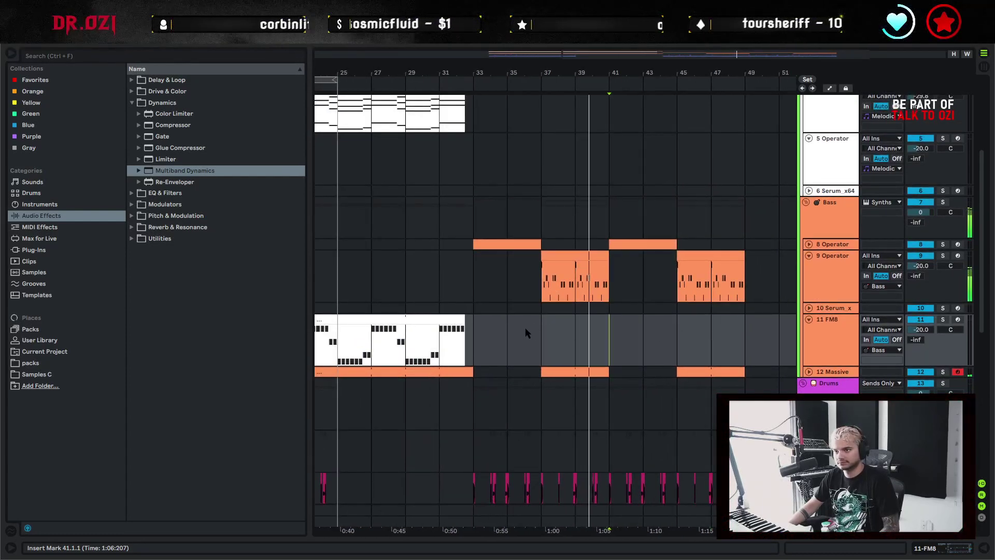
mouse_move(627, 335)
mouse_down()
mouse_move(708, 341)
mouse_move(621, 330)
mouse_up()
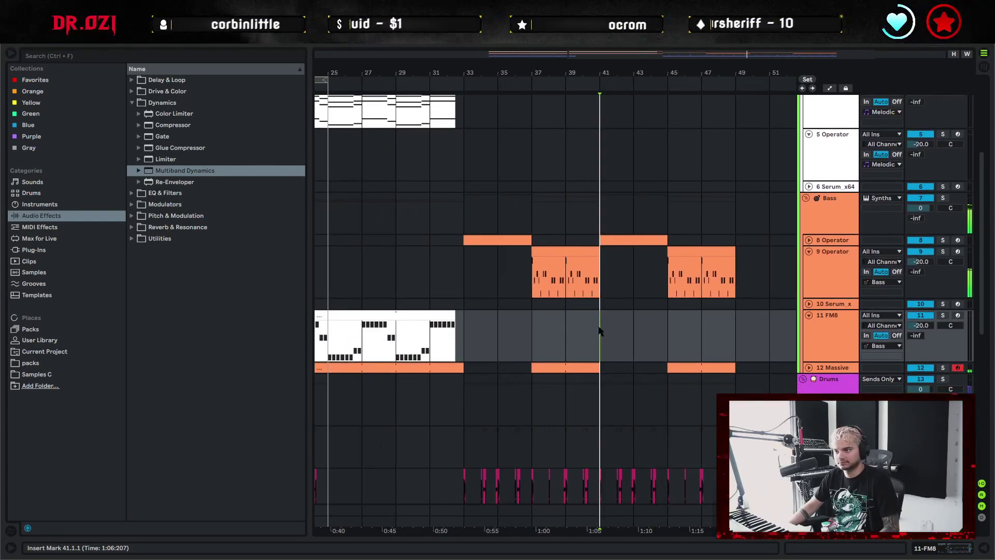
scroll(594, 337, left, 2)
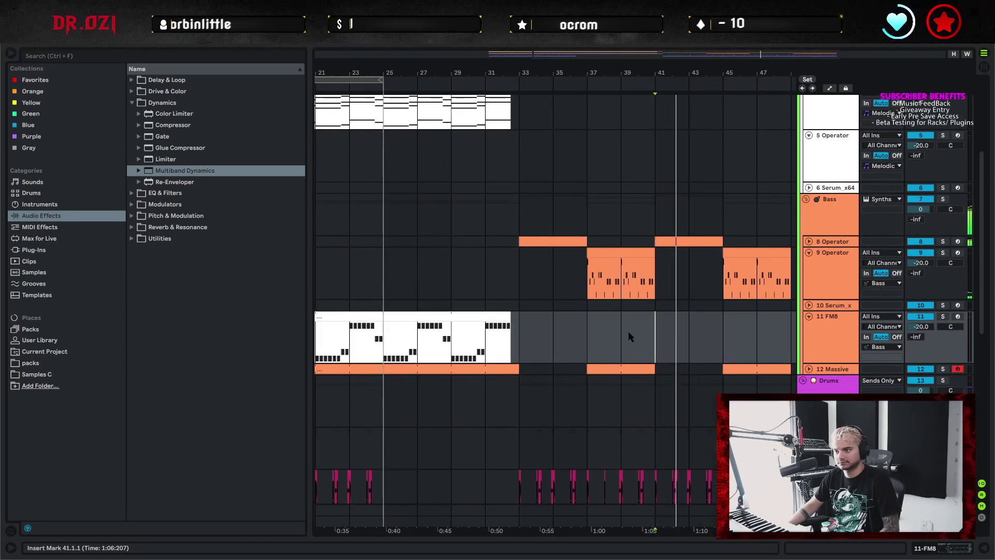
scroll(625, 346, right, 2)
scroll(629, 329, left, 5)
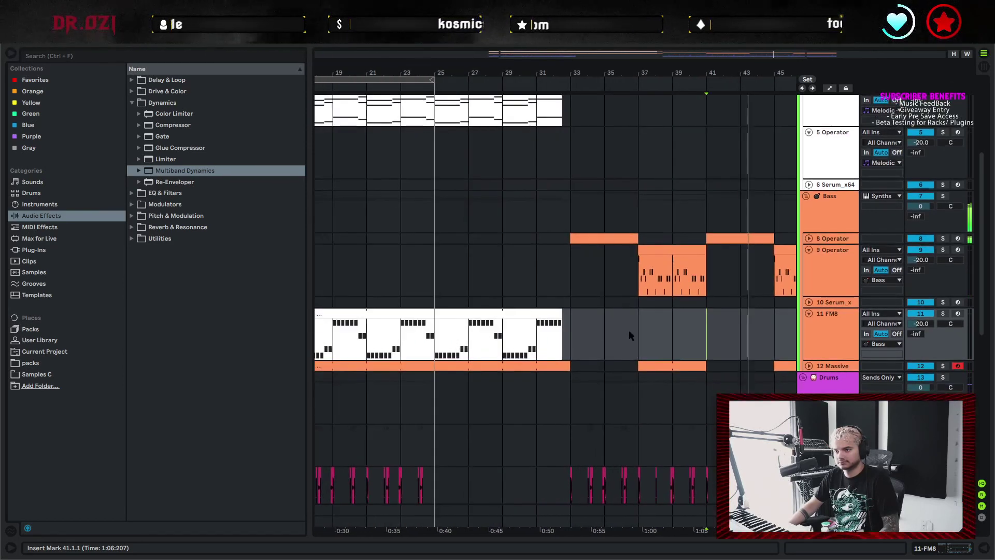
scroll(655, 341, right, 1)
scroll(656, 342, up, 1)
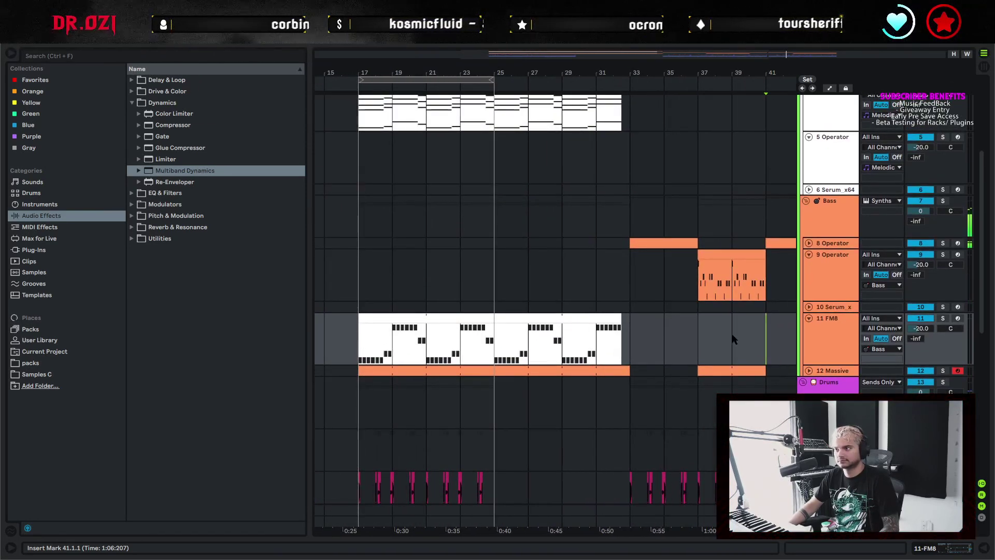
scroll(596, 337, left, 6)
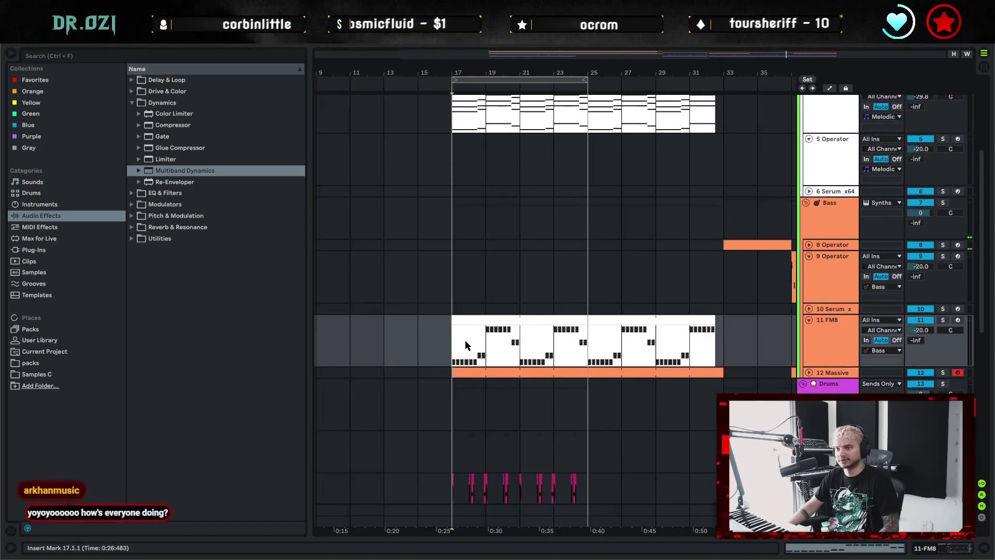
scroll(502, 107, up, 4)
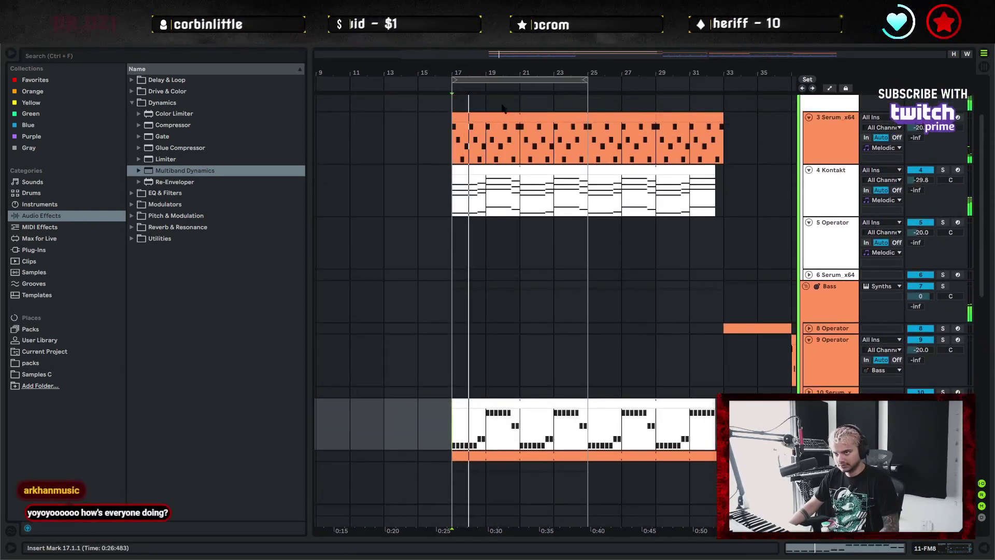
Open and close the first 3 Serum_x64 clip's notes, and deactivate the FM8 clip that starts at bar 17
double_click(464, 140)
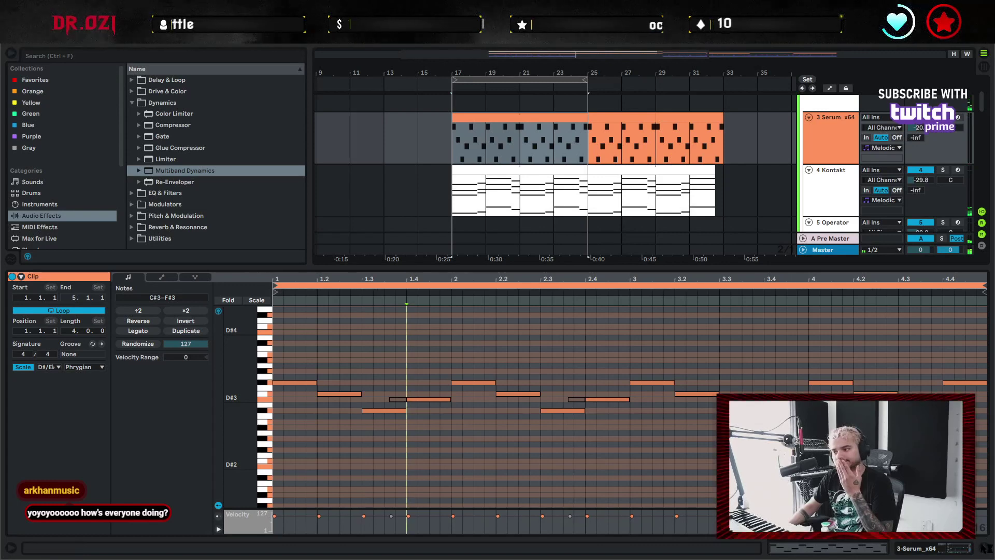
click(983, 547)
click(609, 413)
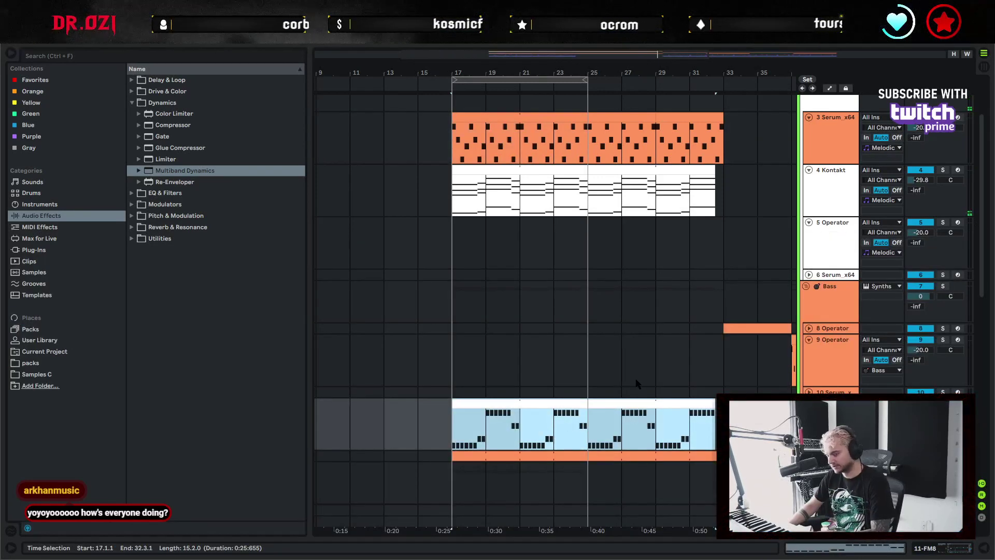
key(0)
Deactivate the 3 Serum_x64 clip between bars 17 and 25
click(502, 167)
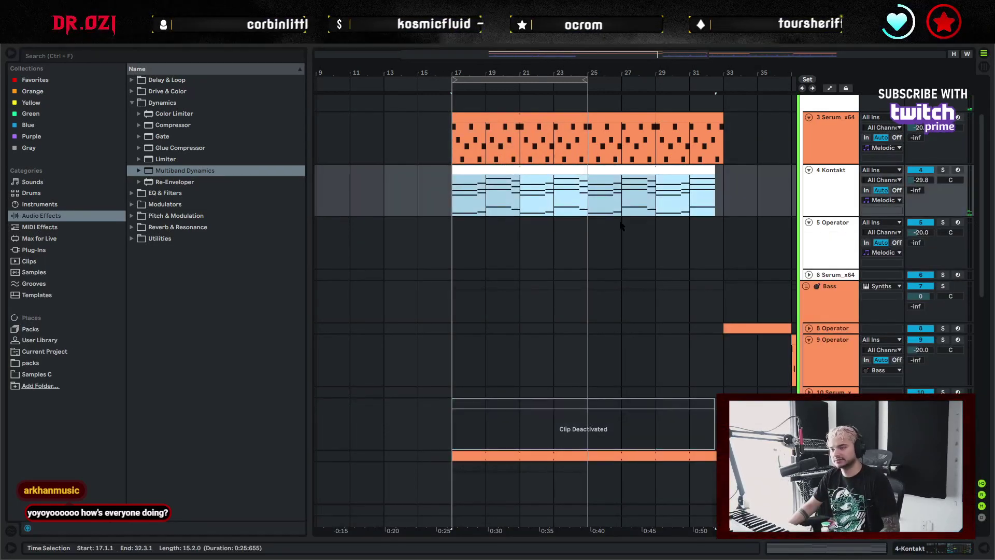
click(568, 130)
click(592, 117)
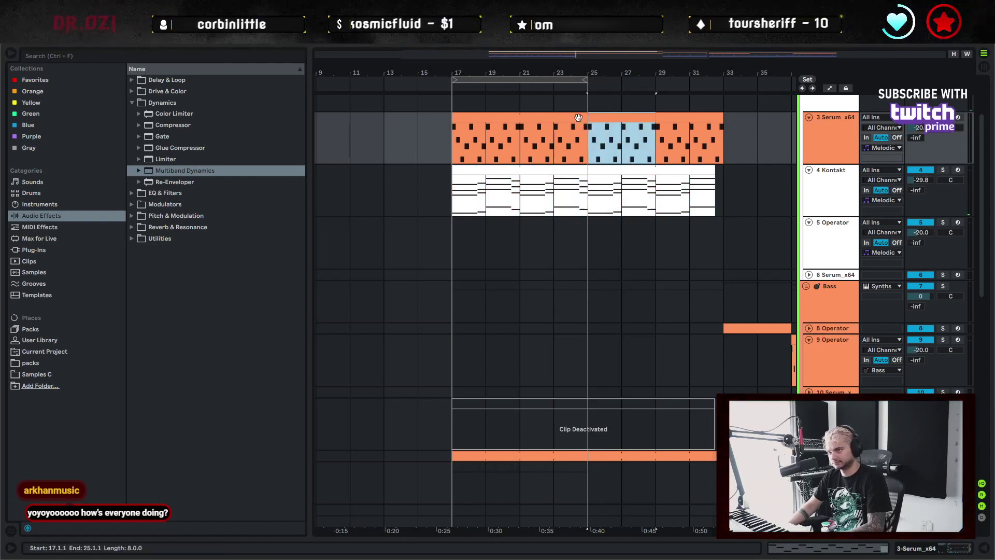
click(491, 114)
key(0)
Select the first chord in the Kontakt clip from bar 17, and switch off the OTT device on that track
double_click(491, 192)
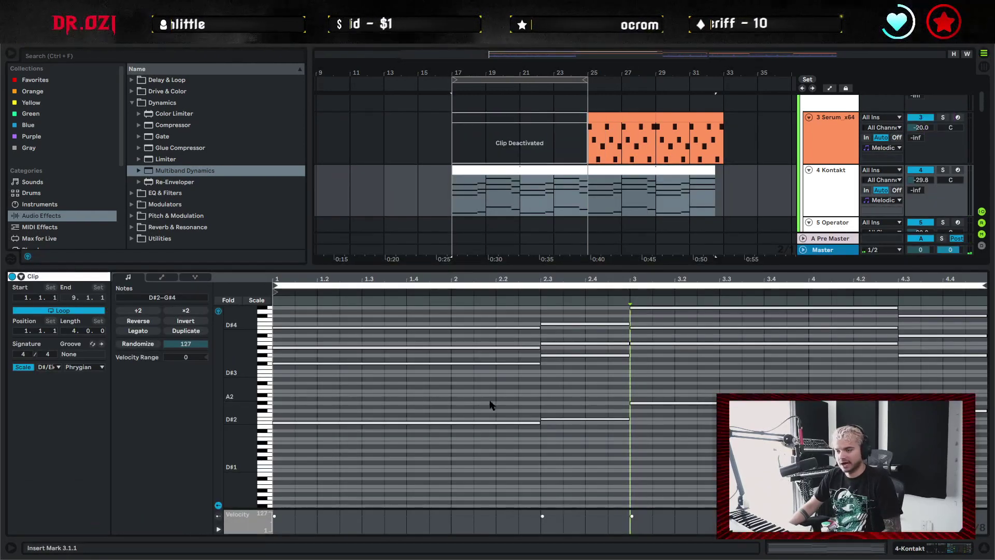
click(497, 417)
drag(483, 450, 523, 318)
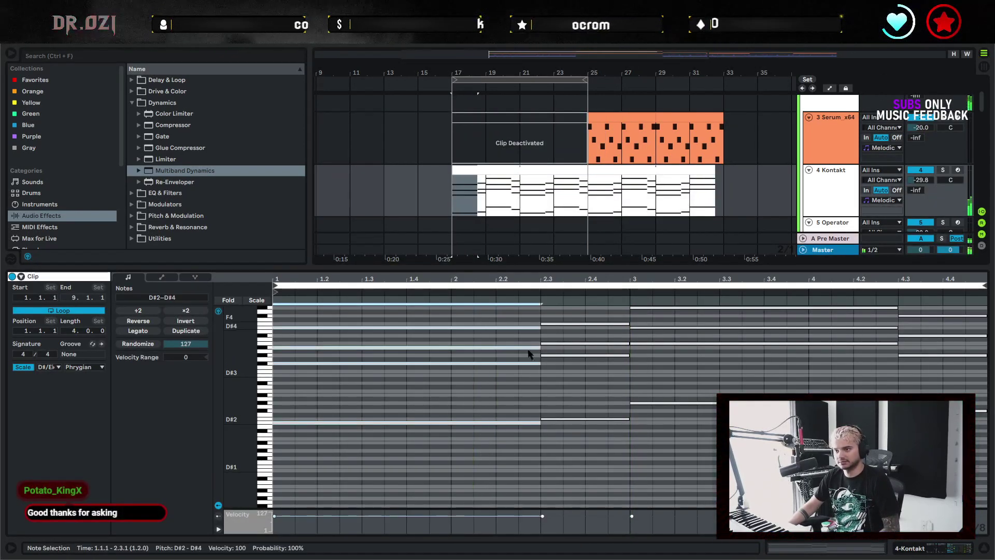
key(shift+Tab)
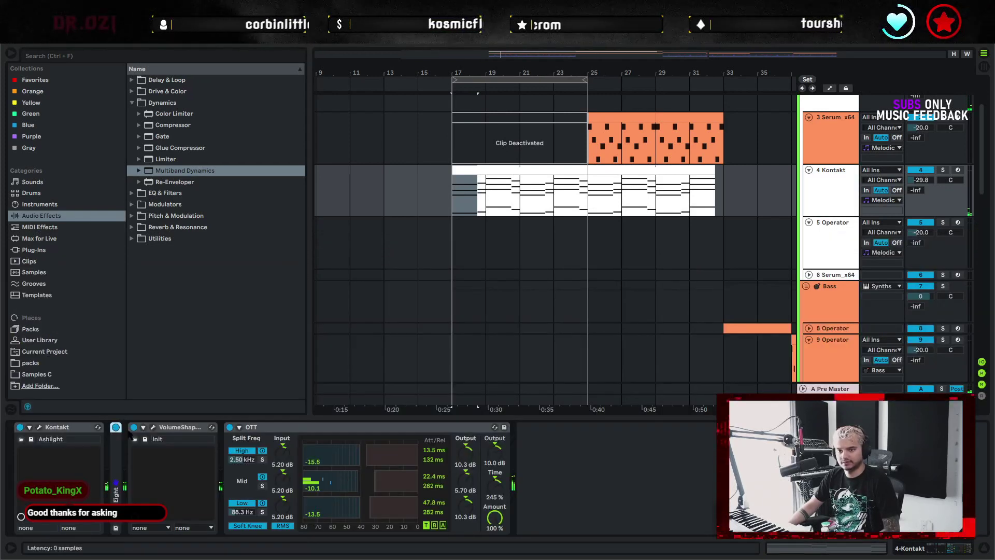
click(238, 427)
click(230, 427)
Open the Kontakt instrument, solo its track, and try the Ashlight snapshots Abuse of Confidence and All In The Game
click(39, 427)
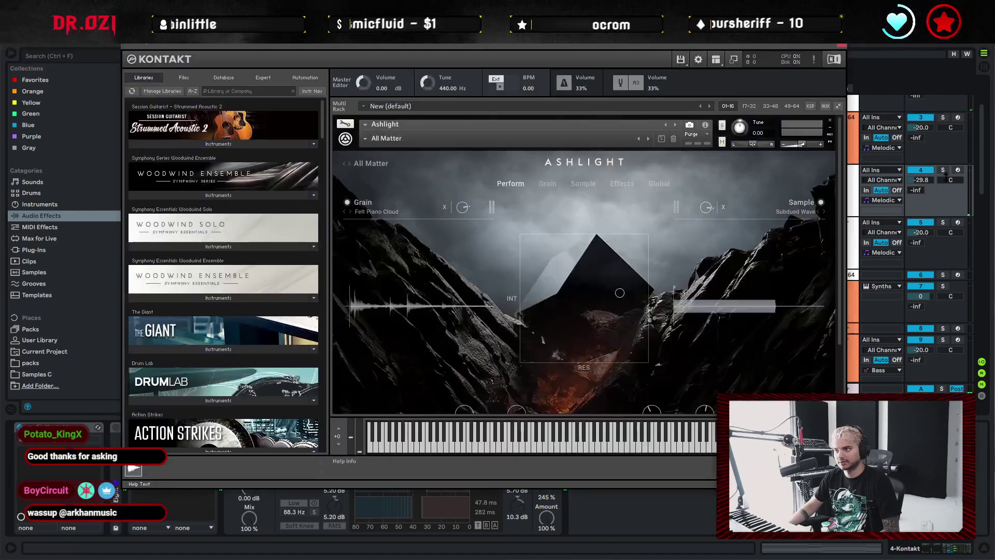
click(943, 170)
click(648, 138)
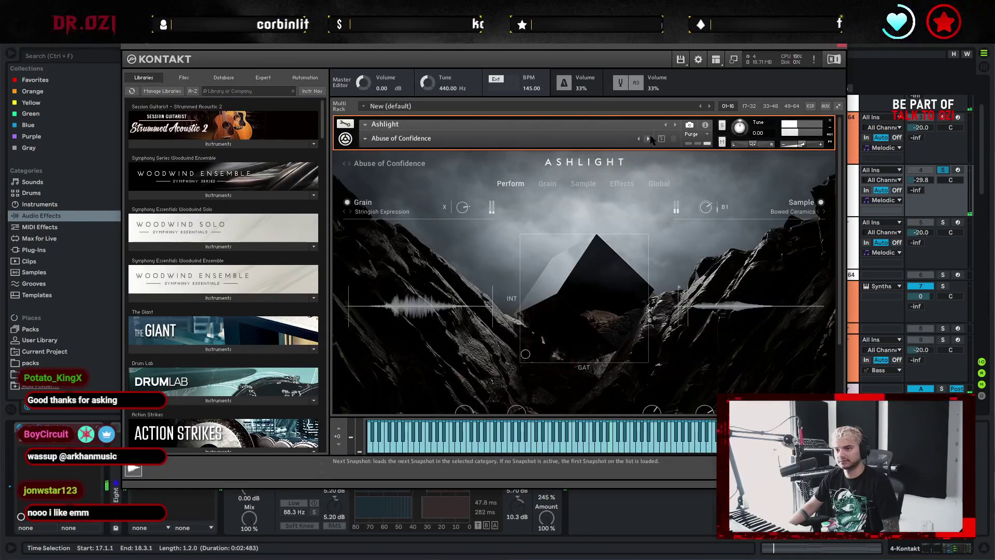
click(649, 138)
Load Aetherion Clicktape from Ashlight's Keys category, advance through the snapshots to Cold Keys, and close Kontakt
click(370, 141)
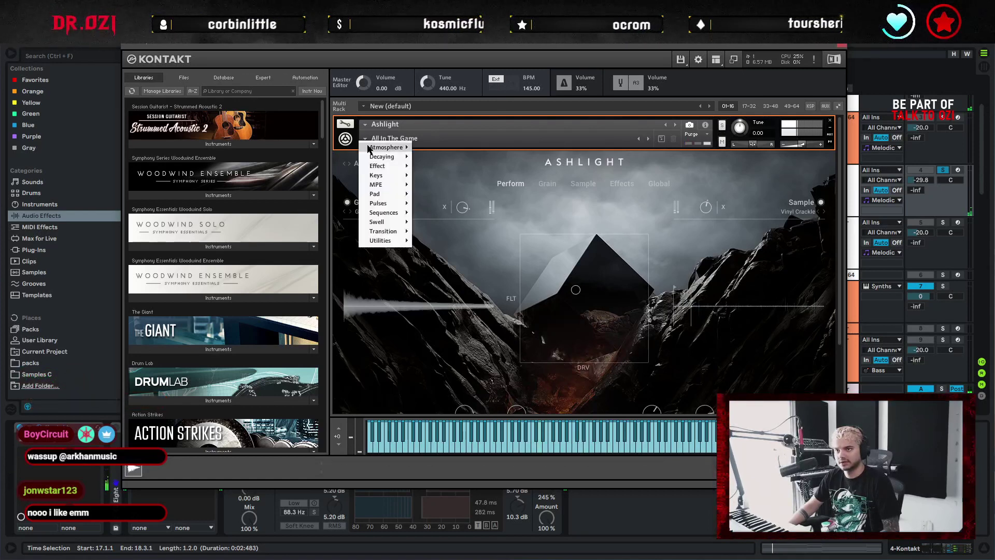
mouse_move(390, 175)
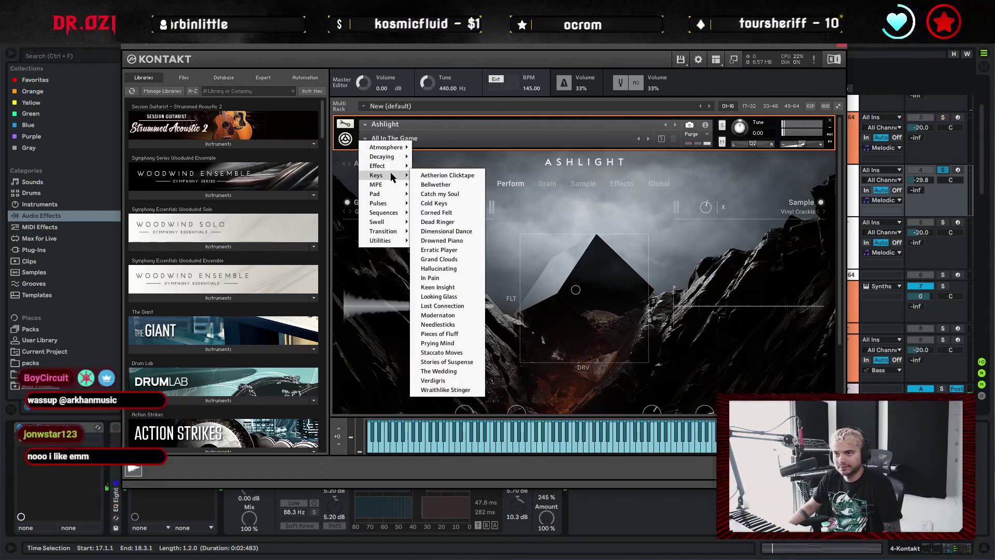
click(689, 184)
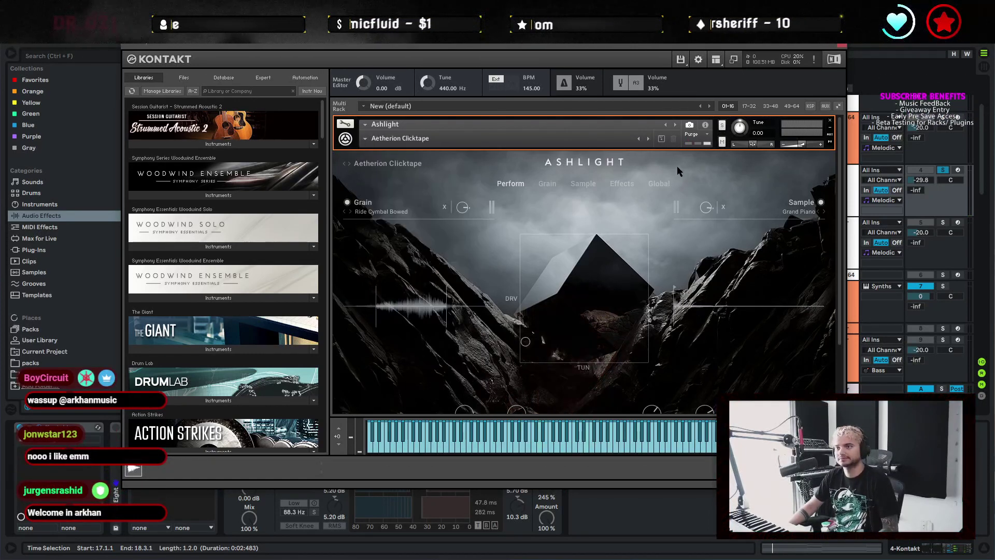
click(648, 139)
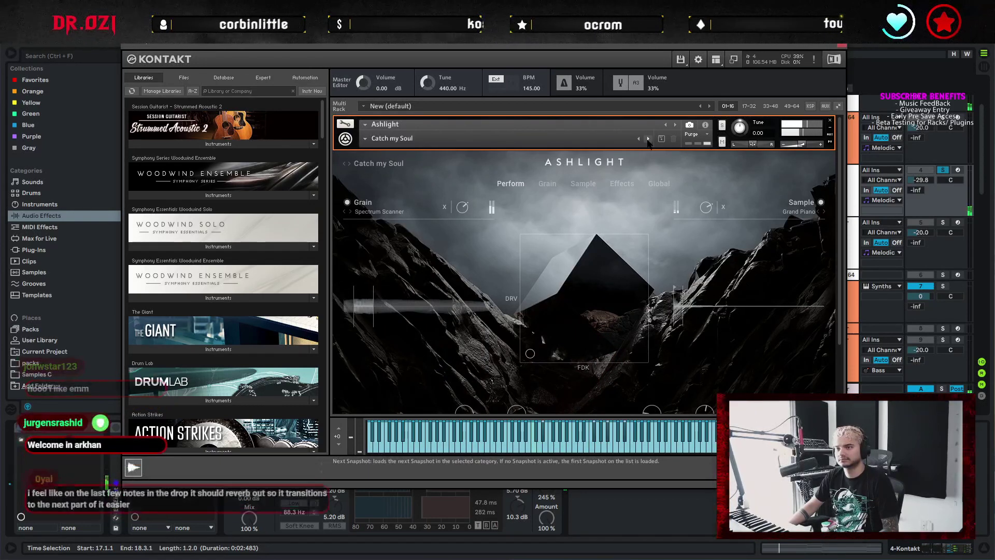
click(648, 139)
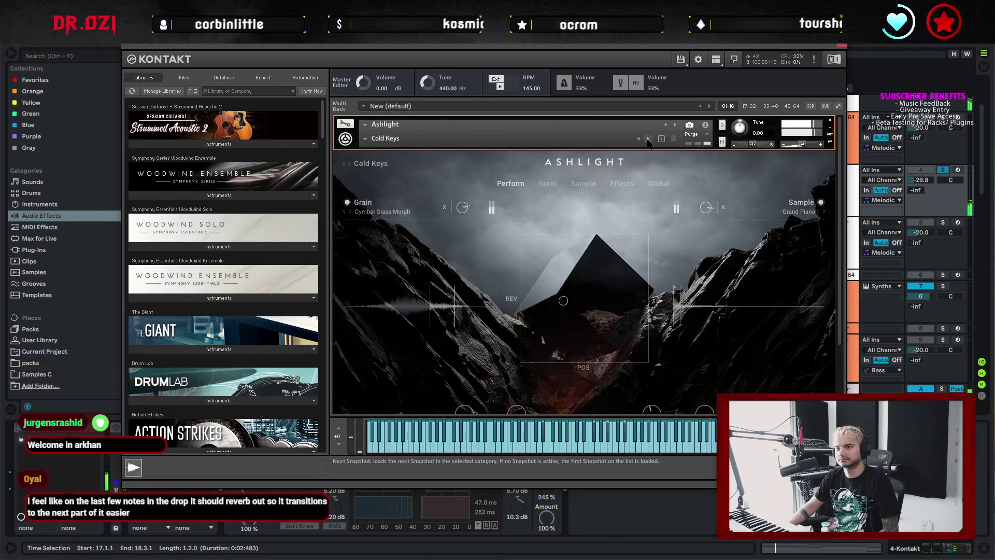
click(841, 45)
Reopen the Kontakt clip's notes and play the clip with the new sound
click(512, 170)
double_click(506, 187)
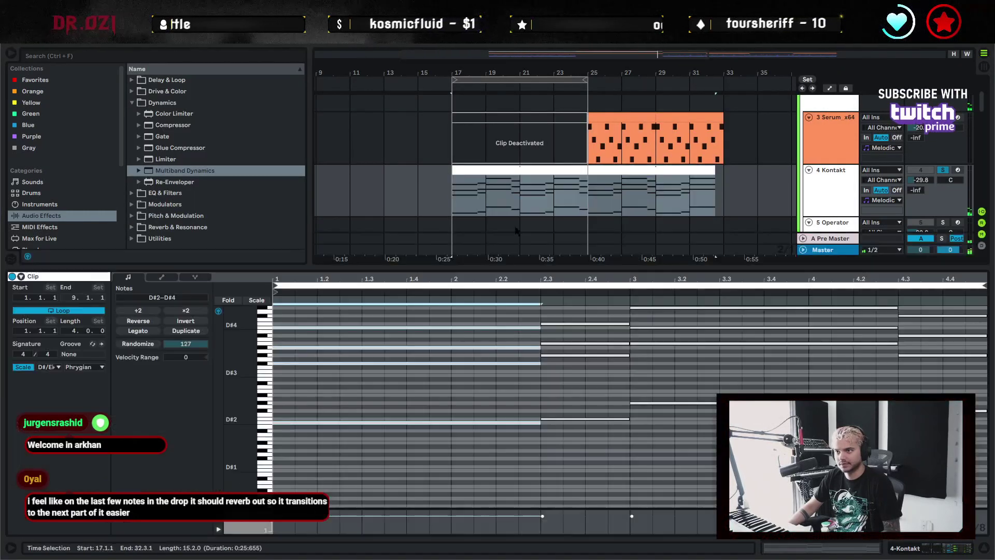
click(605, 438)
key(space)
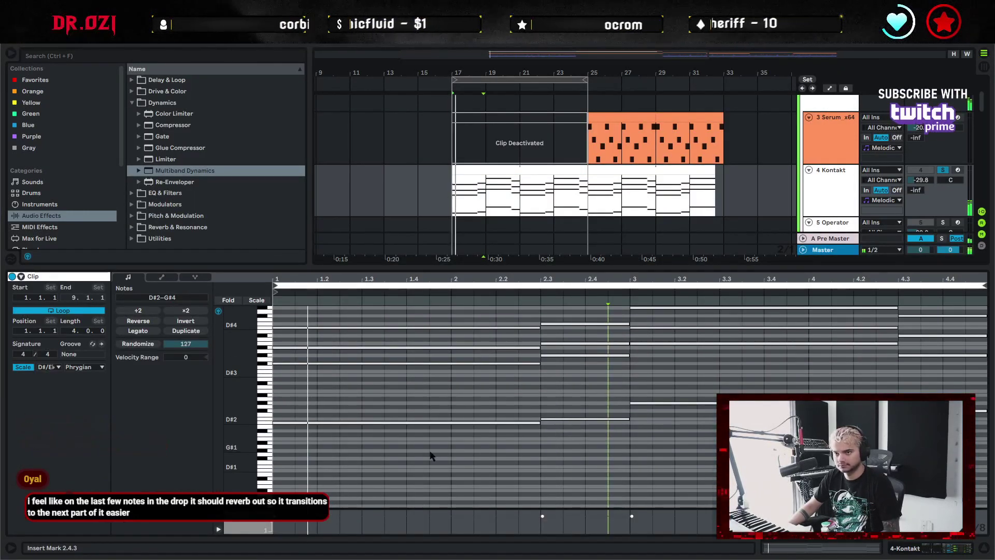
key(space)
Check the clip's chords by selecting notes of the first chord and the chords at 2.3, 3.1 and 4.3 in turn
click(305, 364)
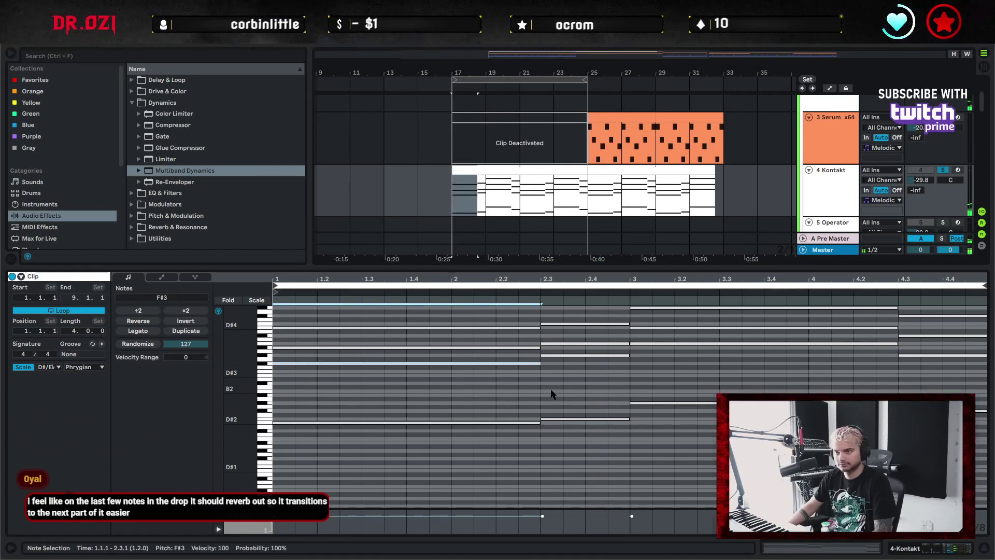
click(594, 419)
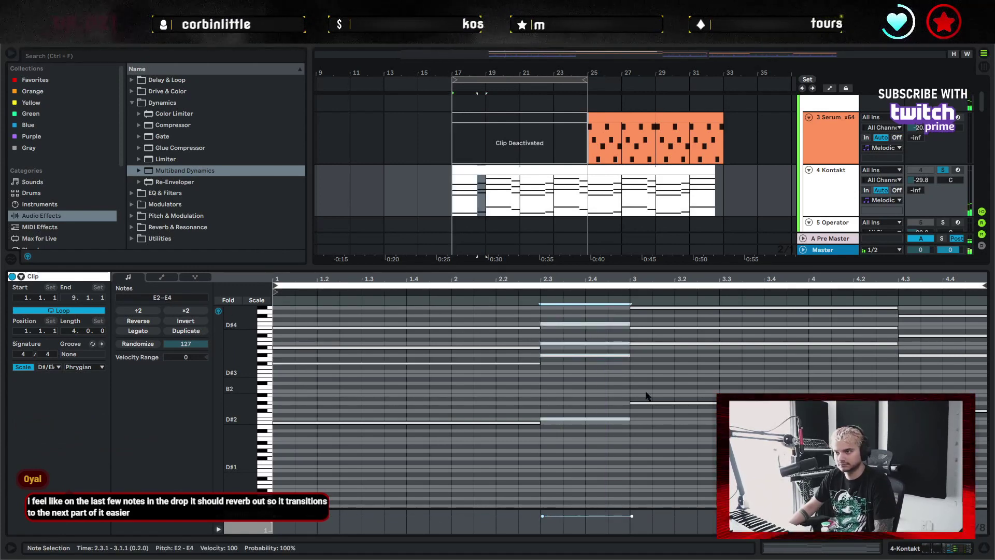
drag(773, 414, 773, 306)
scroll(773, 305, up, 1)
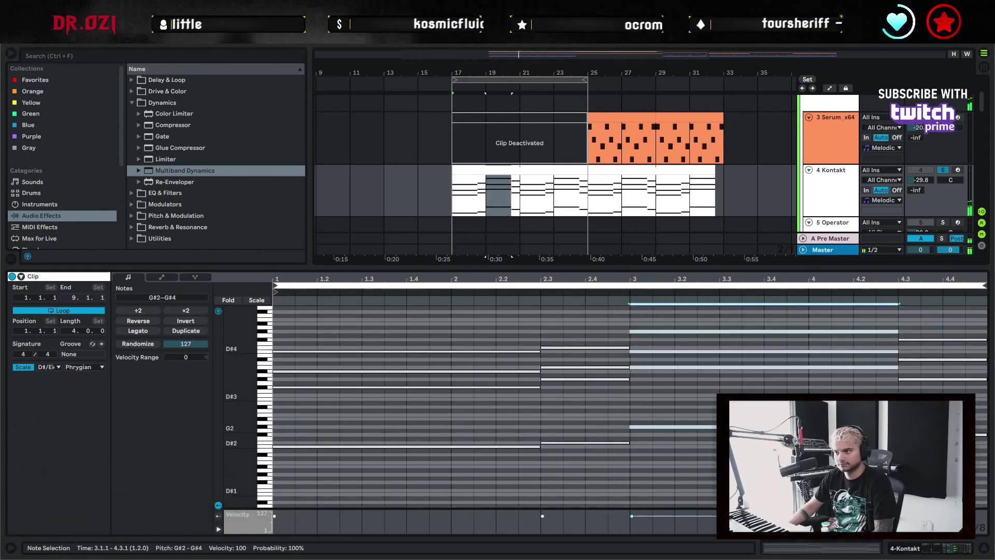
drag(932, 441, 934, 337)
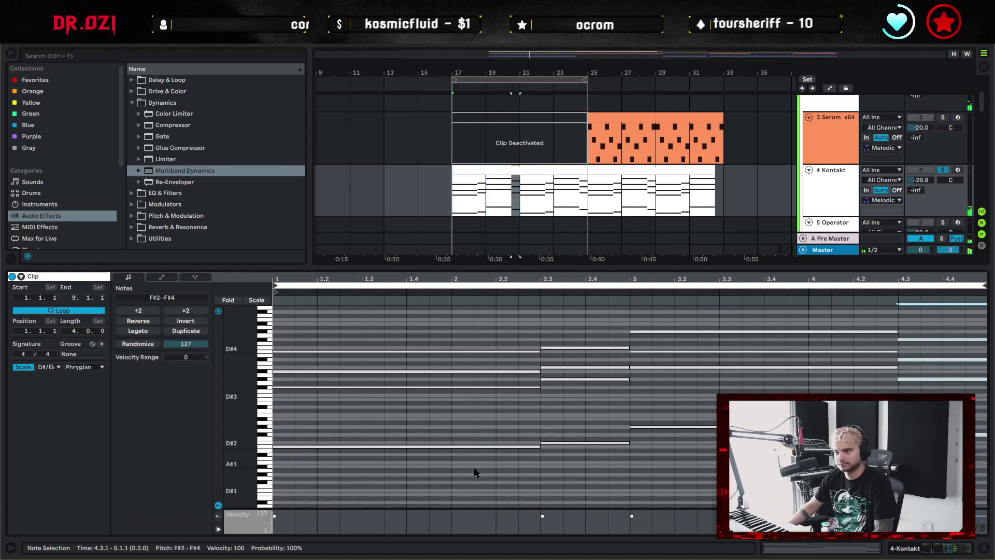
Go through the Kontakt clip's chords again from the first to the one at 4.3, and select that last chord's F#2 bass note
drag(473, 471, 479, 339)
drag(593, 466, 609, 344)
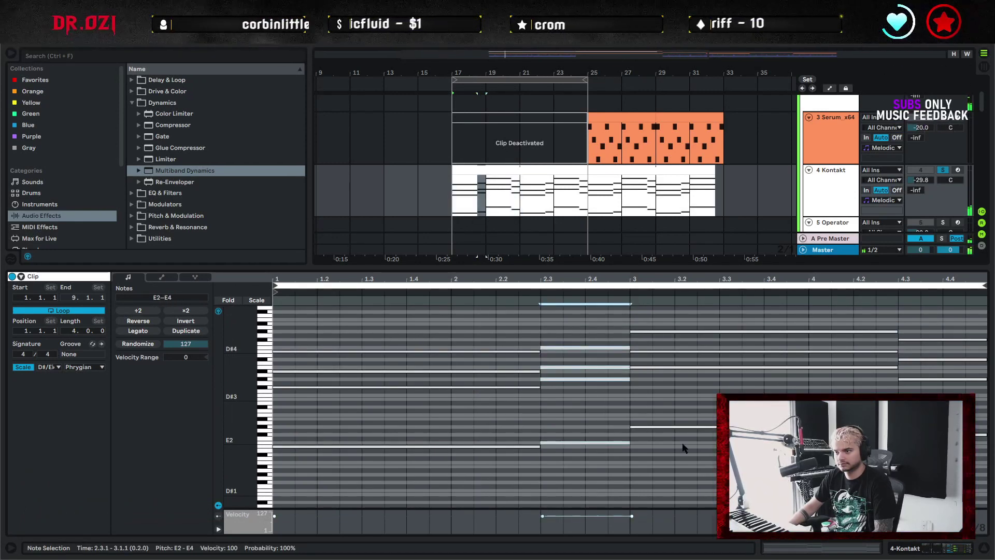
key(alt+Right)
key(alt+Right)
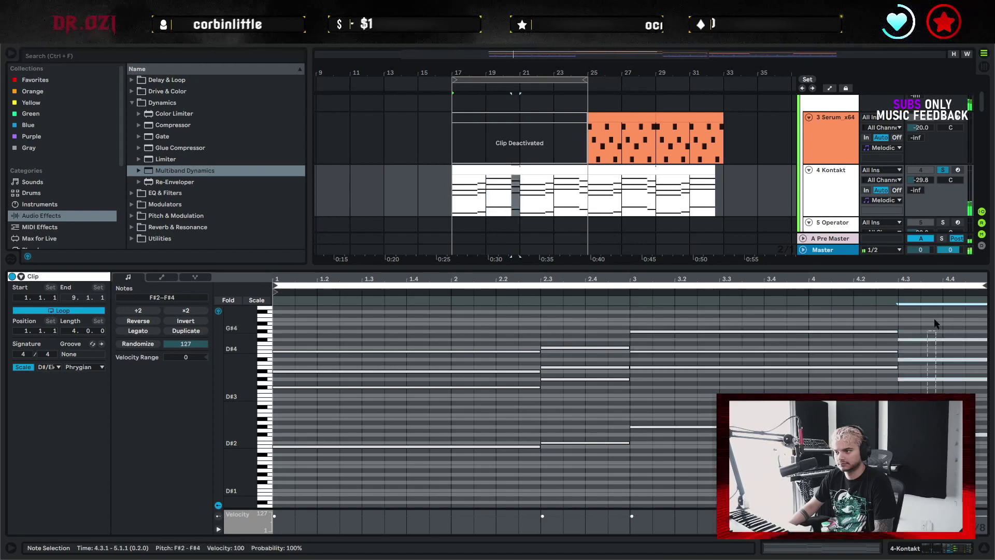
drag(924, 401, 937, 320)
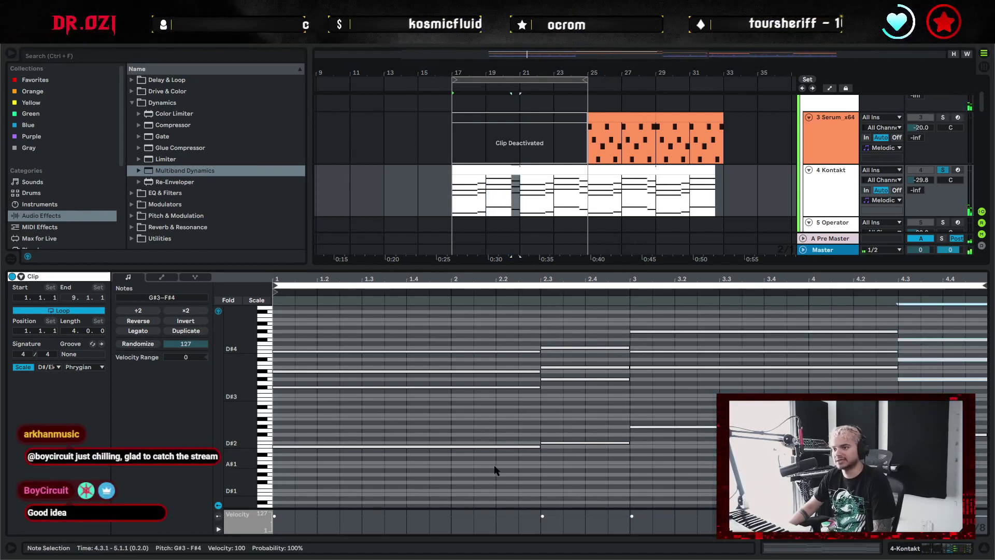
key(alt+Right)
key(alt+Right)
key(alt+Right)
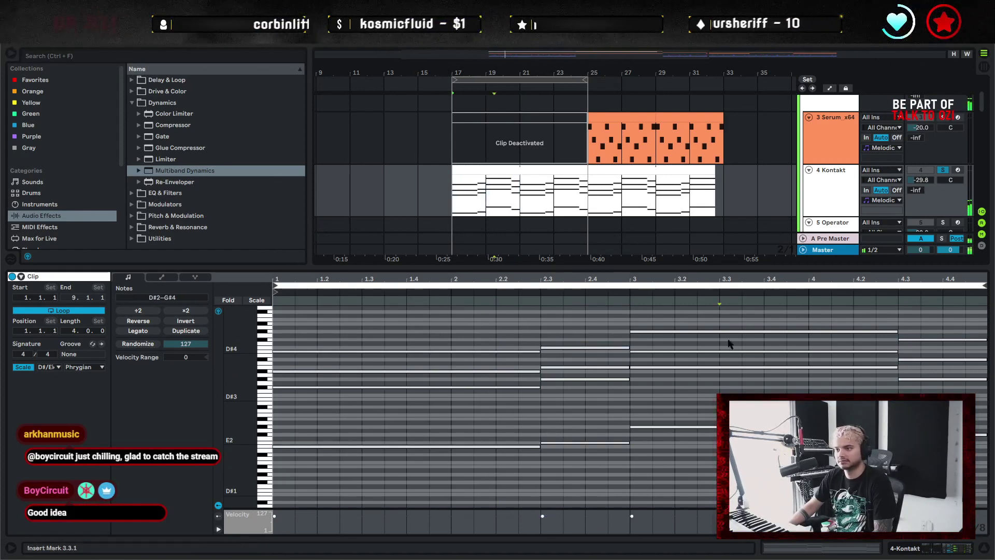
key(alt+Right)
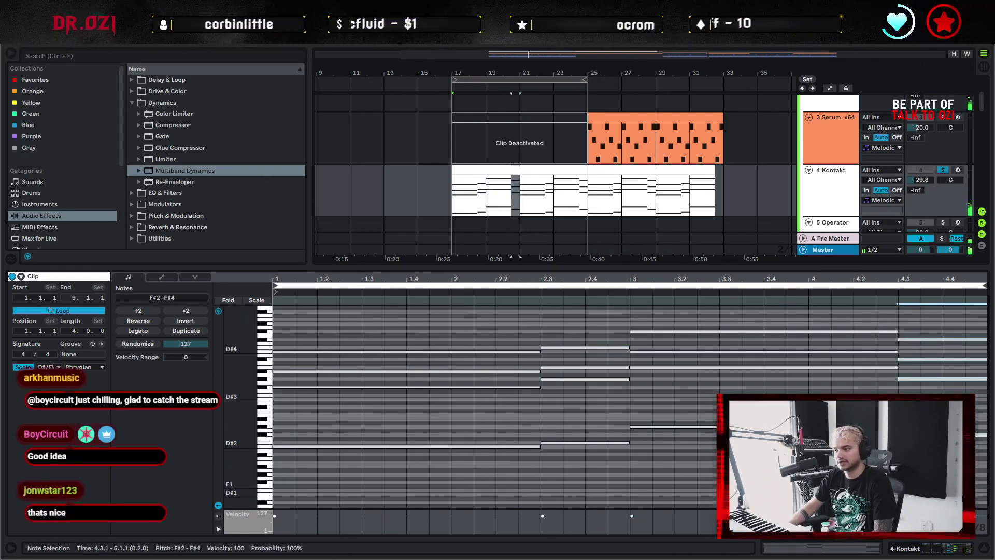
click(921, 464)
click(922, 434)
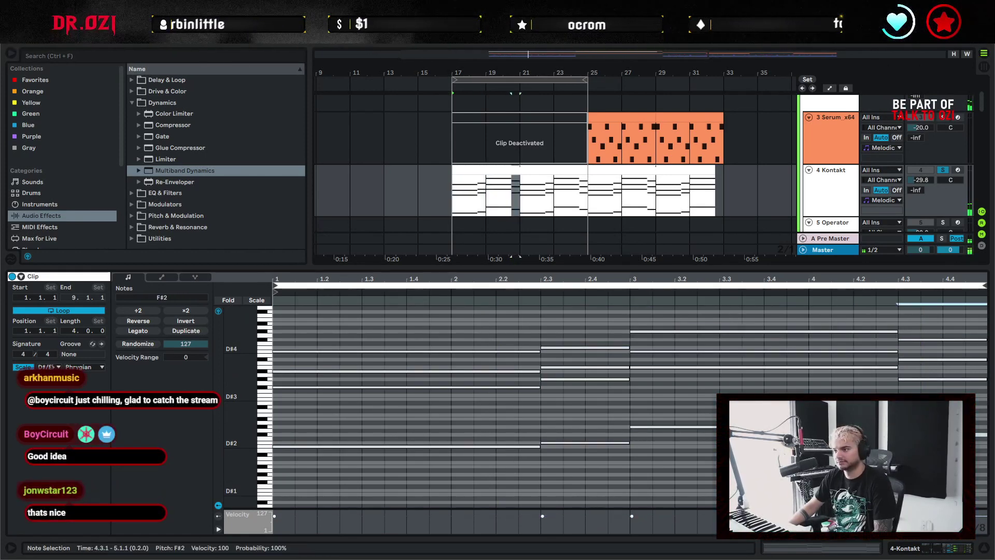
Transpose the bass note of the chord at 4.3 down to C#2, trying C2 and B1 along the way
key(Down)
key(Down)
key(Down)
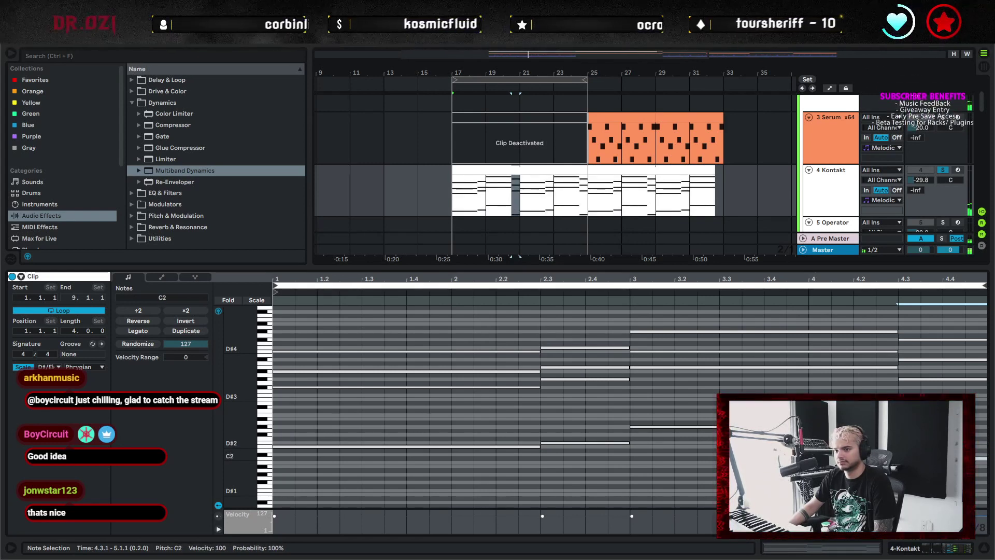
key(Down)
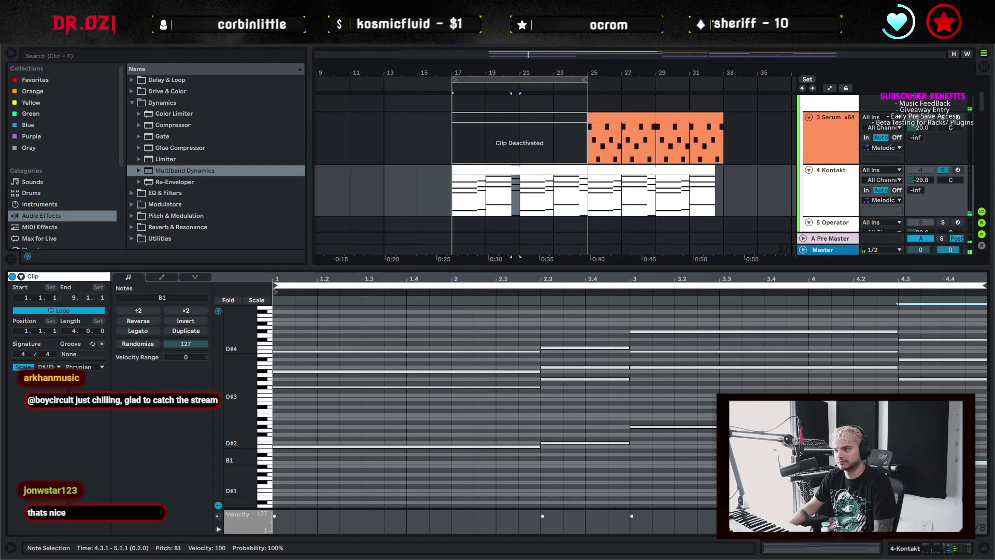
key(Up)
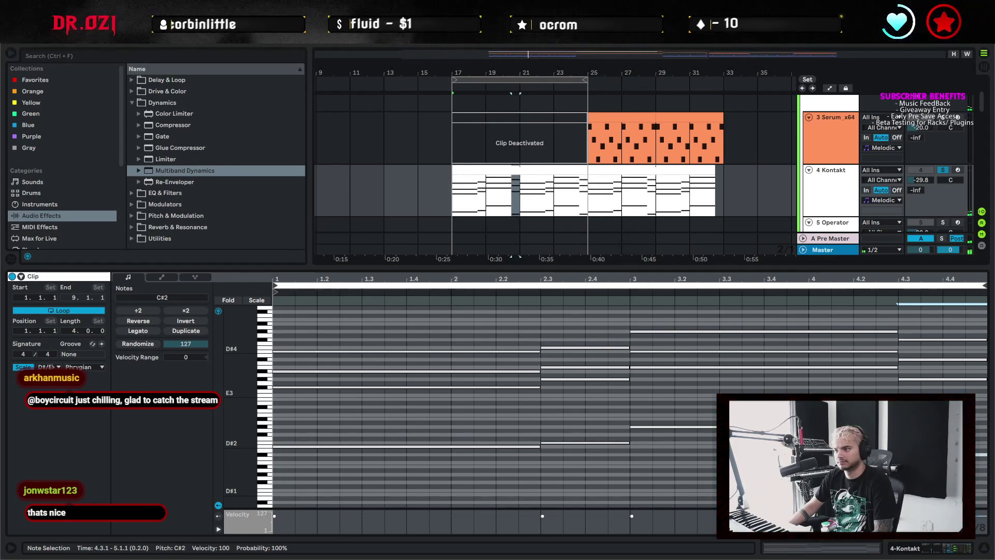
Select through the chord at 4.3 and lower its G#3 note by two semitones
drag(927, 467, 932, 326)
click(933, 379)
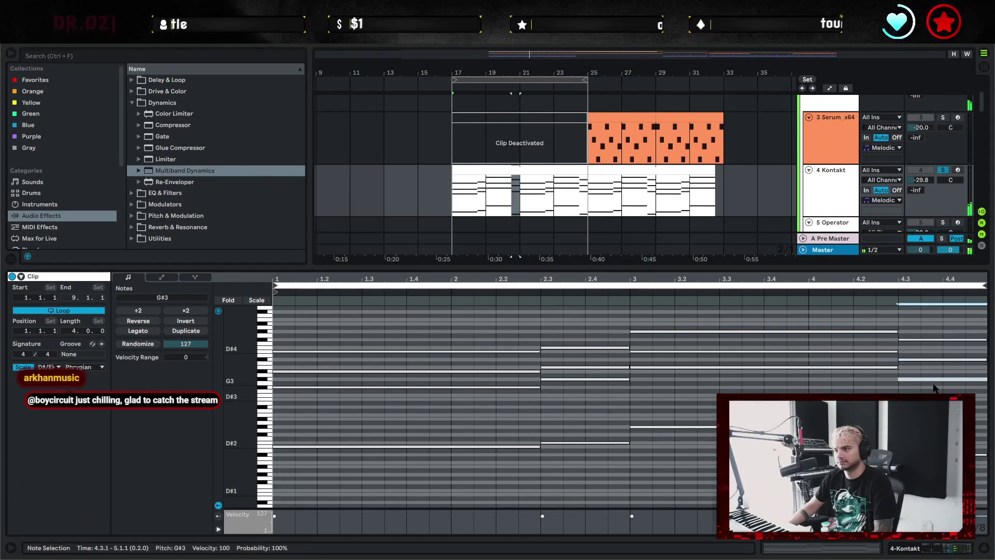
key(Down)
key(Down)
Lower the second-highest note of the chord at 4.3 and move the lowest note above its bass down to E3
drag(921, 372, 924, 316)
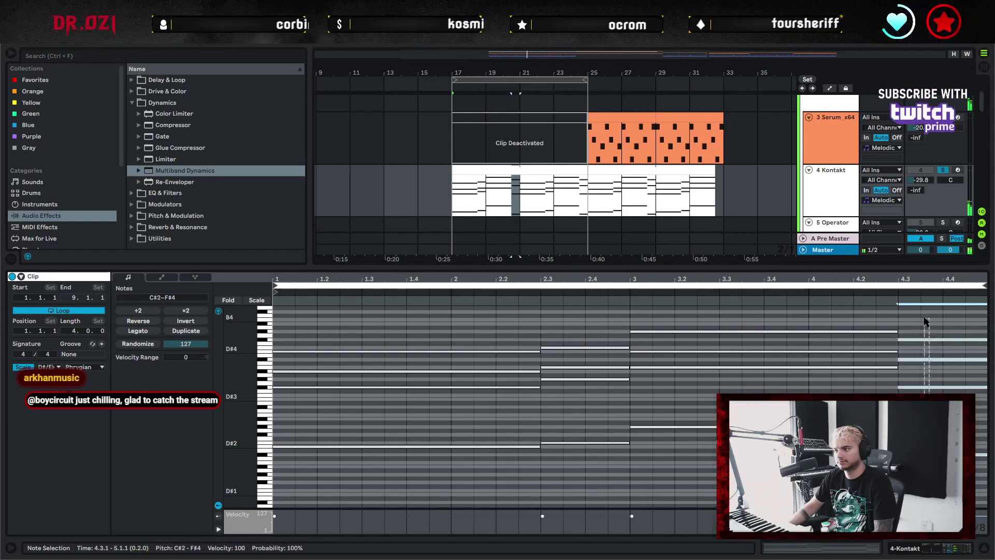
key(Down)
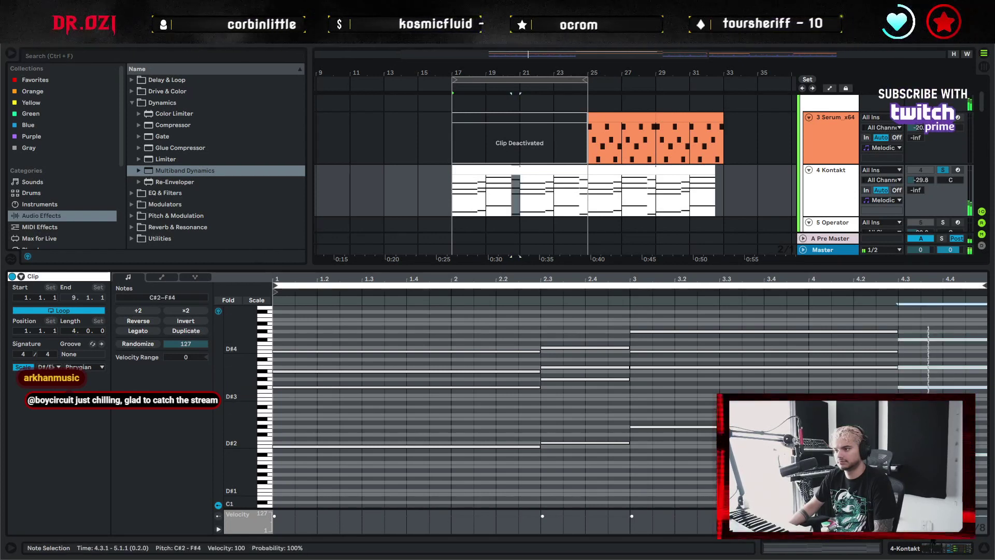
click(928, 387)
key(Down)
key(Down)
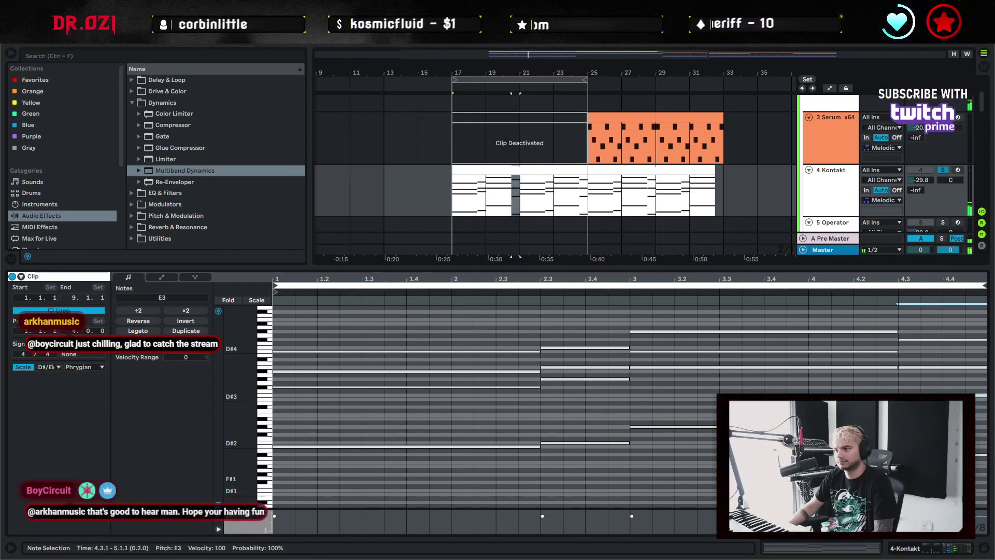
drag(927, 460, 941, 348)
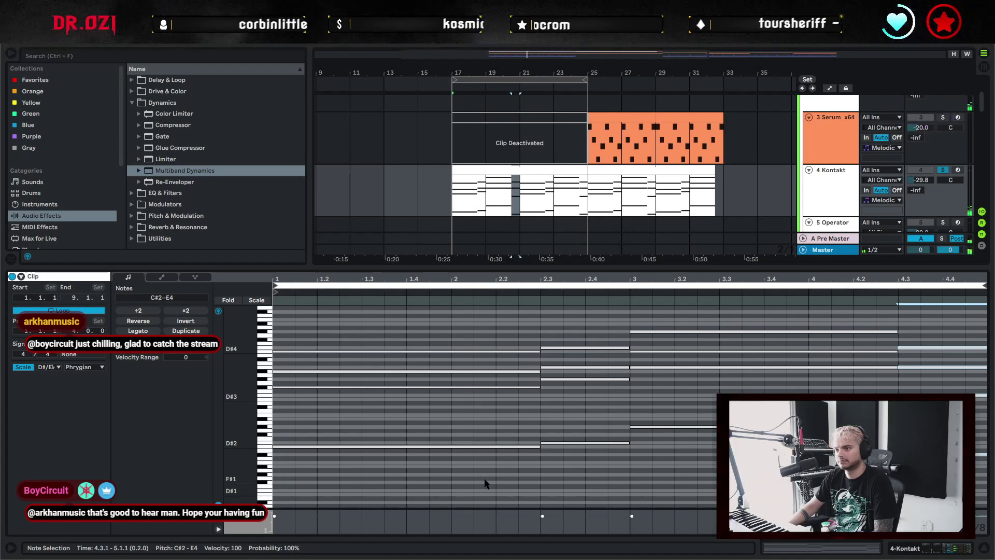
drag(580, 460, 597, 327)
drag(761, 459, 767, 326)
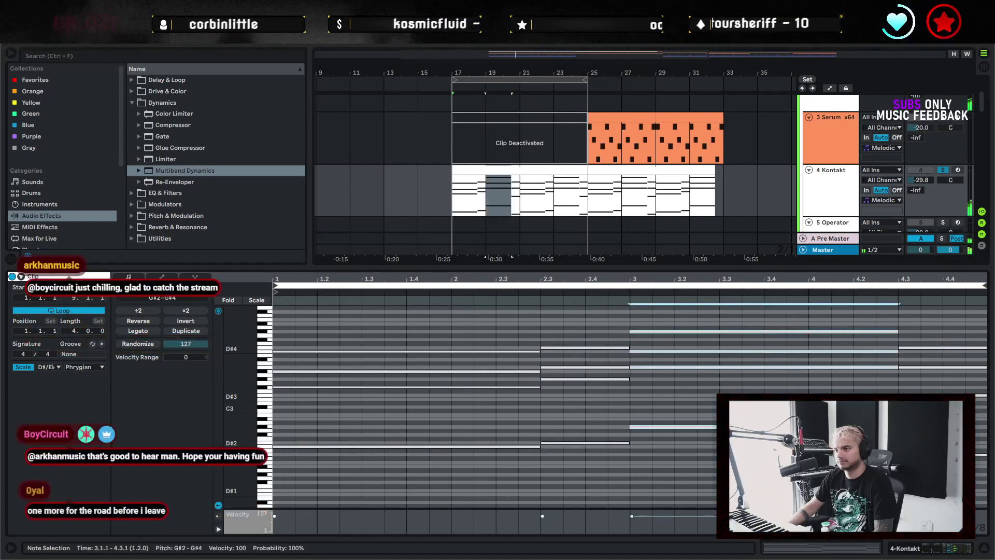
drag(941, 460, 949, 320)
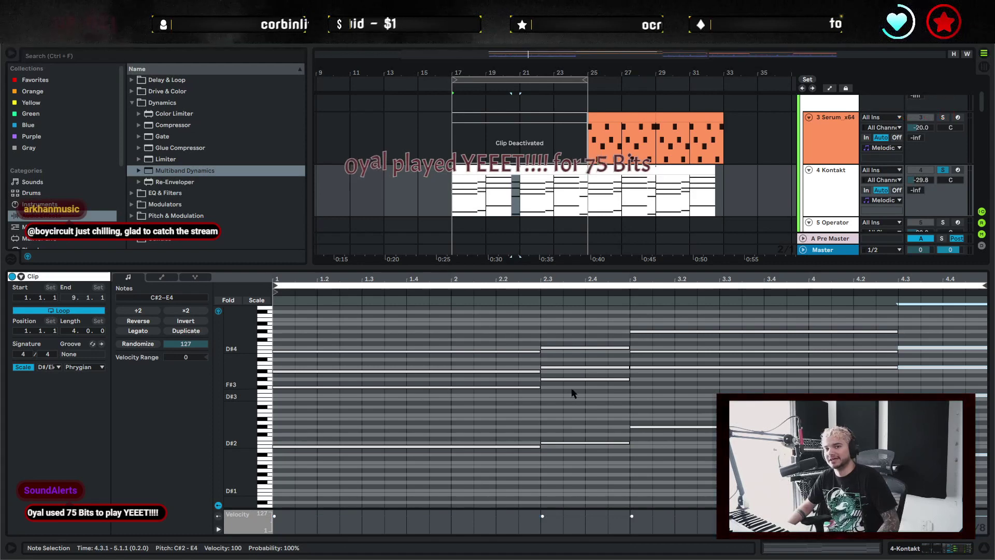
Shorten the first chord to one beat, and move the second chord to 1.3.1 and shorten it to one beat
drag(518, 503, 322, 352)
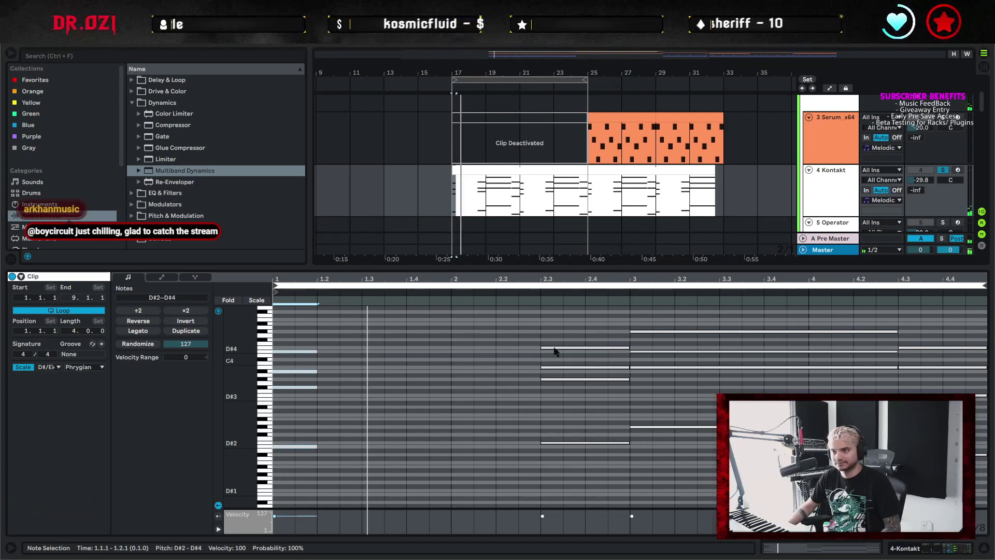
key(space)
drag(562, 331, 553, 463)
key(Left)
key(Left)
key(Left)
key(Left)
key(Left)
key(Left)
key(Left)
key(Left)
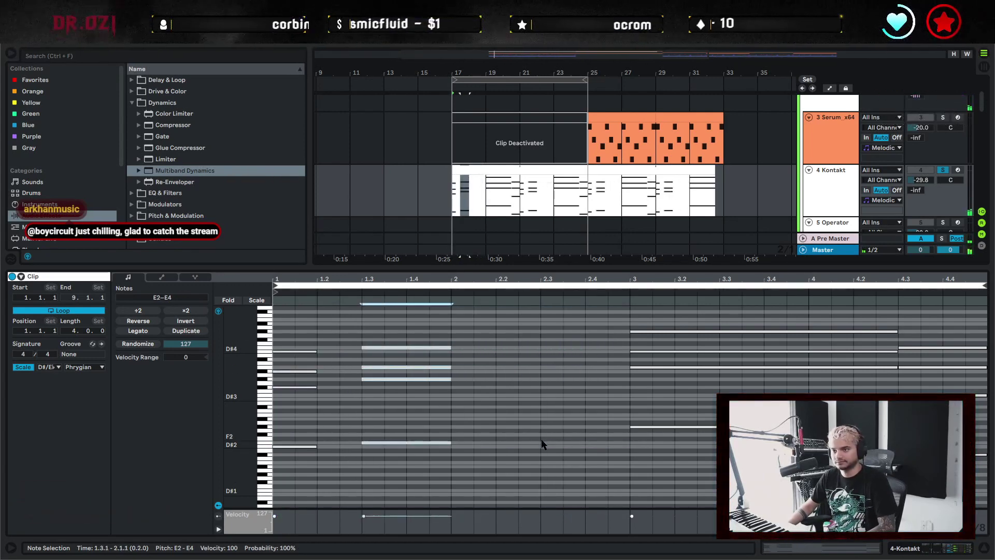
key(shift+Left)
key(shift+Left)
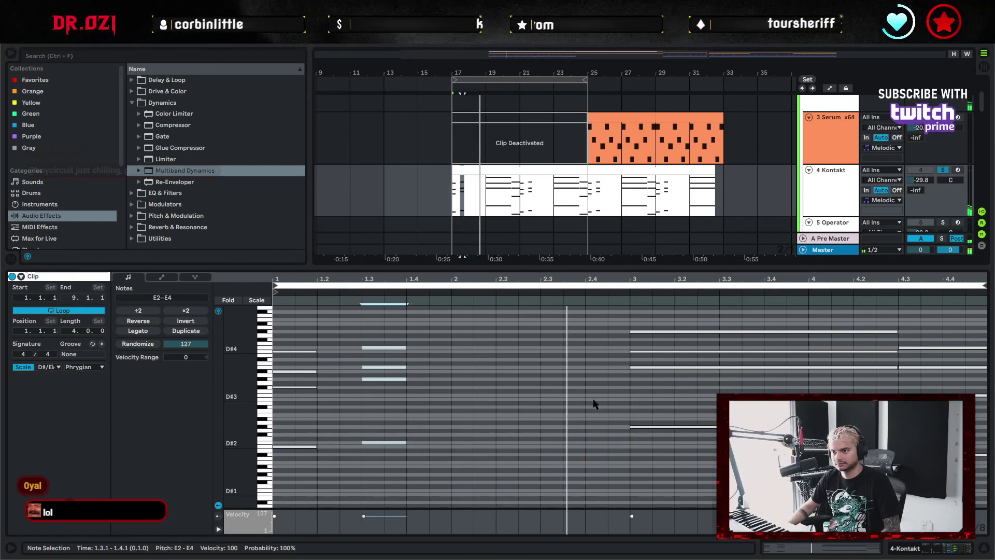
Shorten the chord at 3.1.1 to one beat and move the last chord earlier to start at 4.1.1
drag(661, 457, 689, 326)
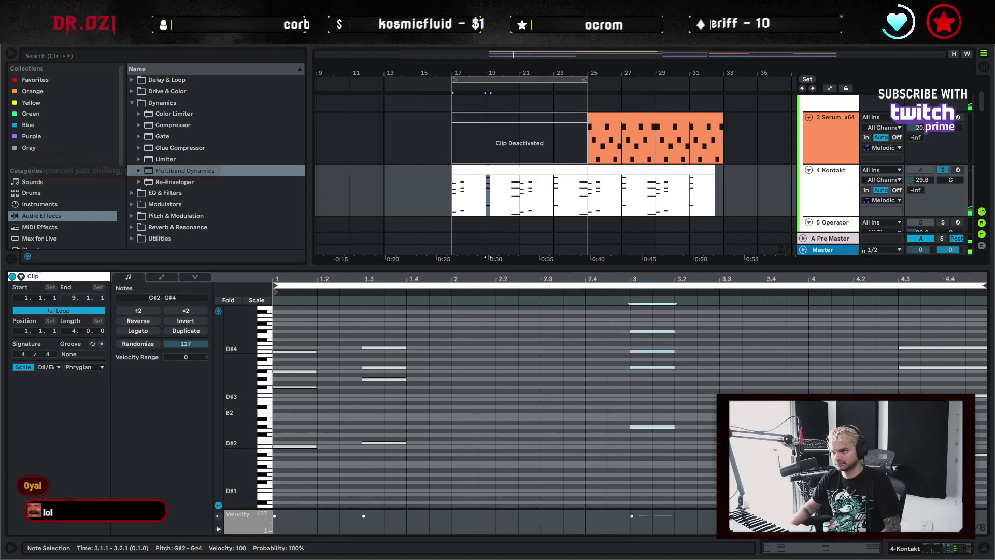
drag(923, 462, 953, 331)
key(Left)
key(Left)
key(Left)
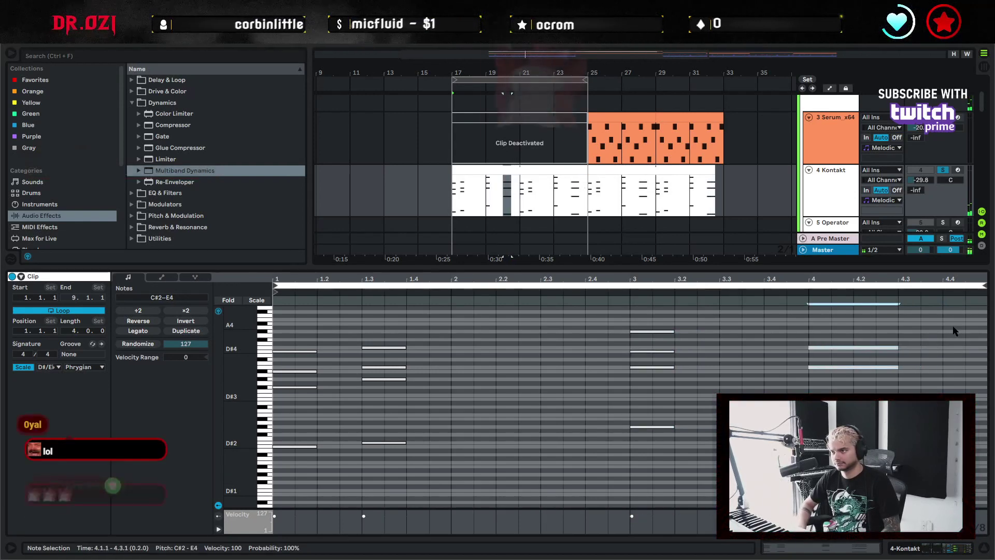
key(space)
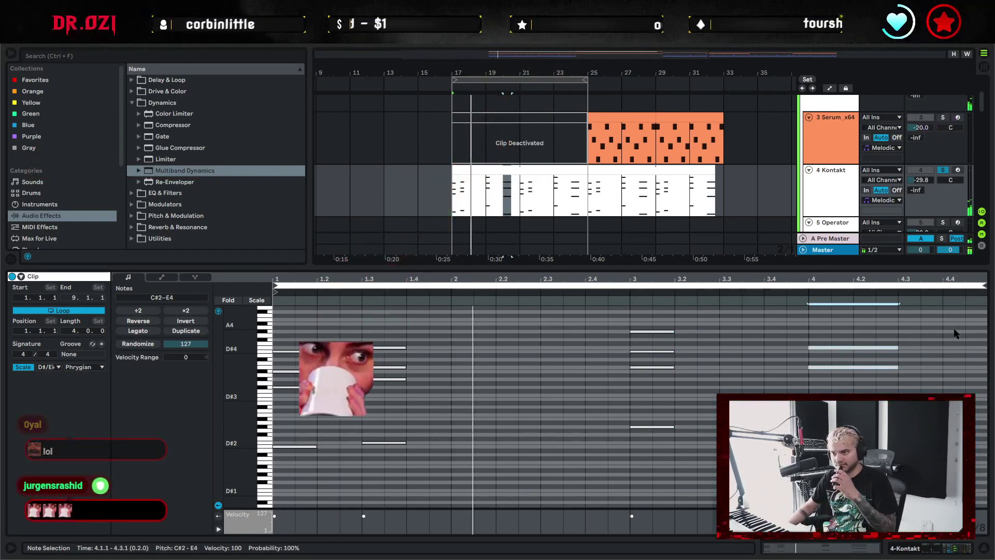
Apply Legato to all notes in the clip so each chord extends to the next one
click(809, 325)
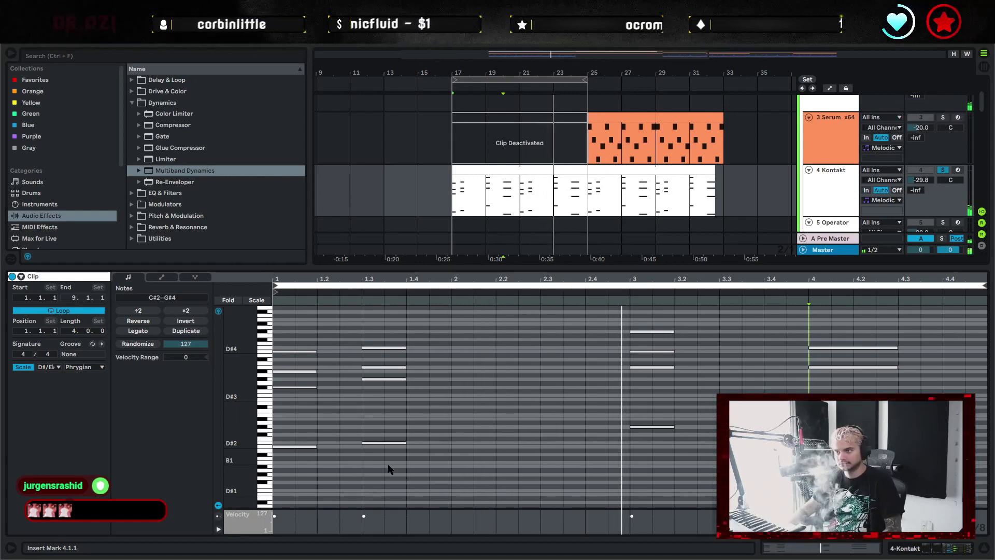
key(ctrl+a)
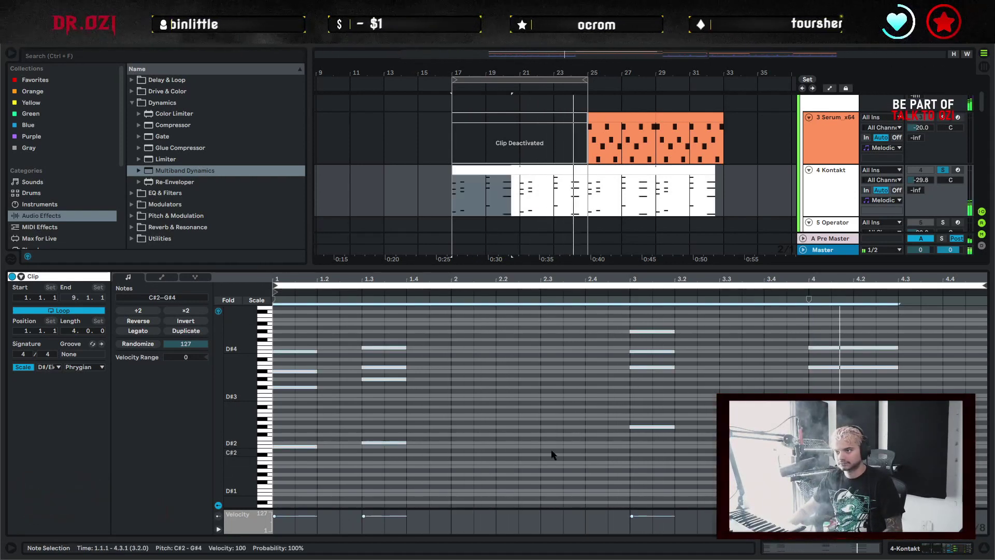
click(137, 331)
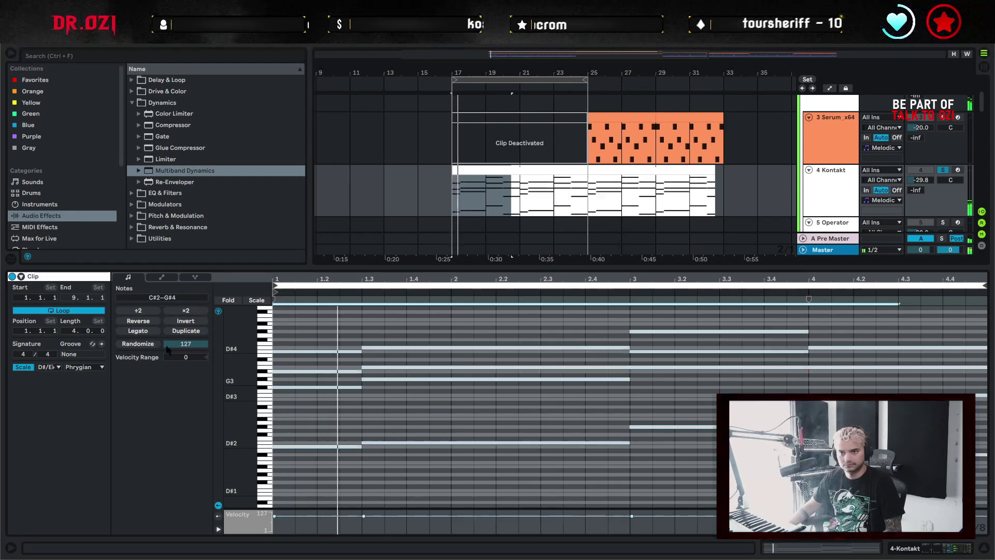
click(558, 332)
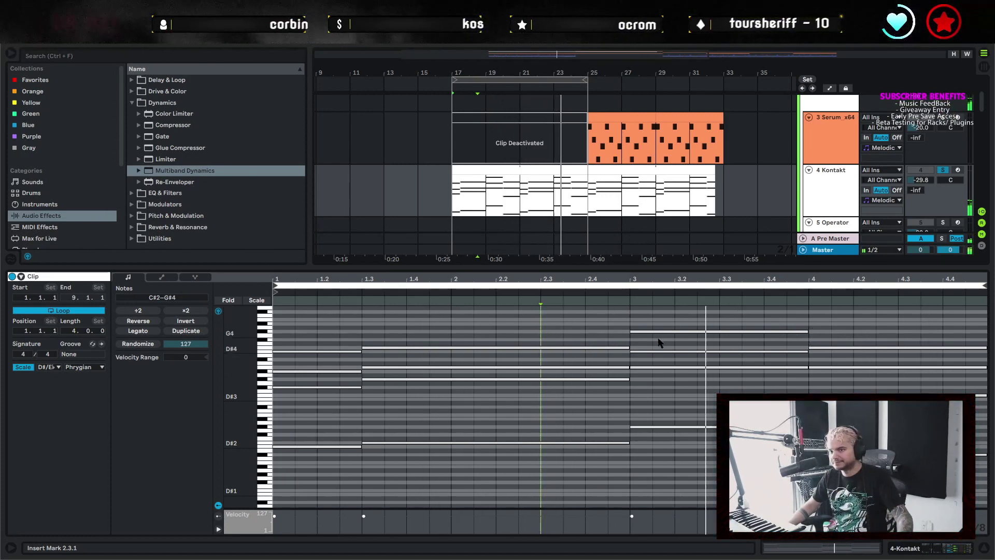
click(627, 402)
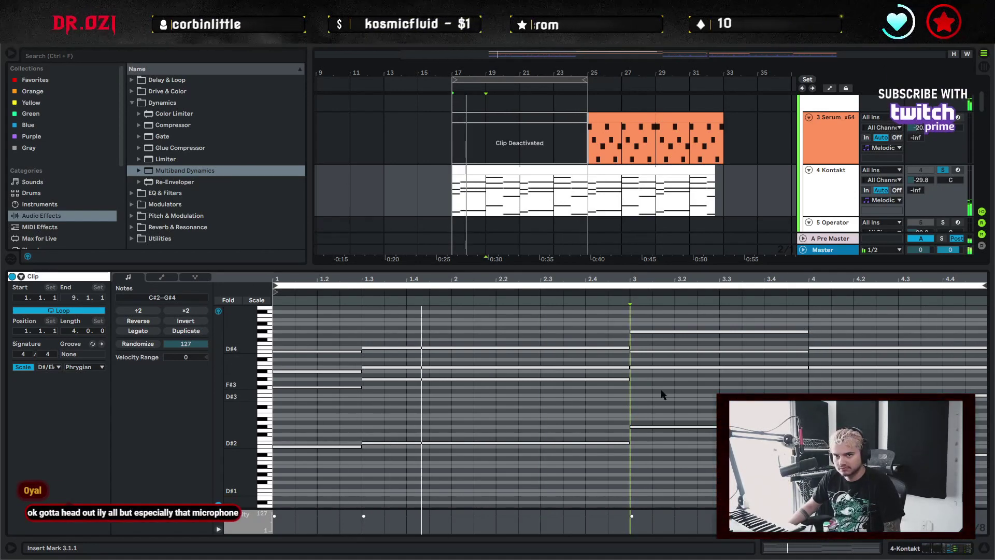
Transpose the lowest note of every chord down one octave and play the clip
mouse_move(276, 419)
mouse_down()
mouse_move(390, 472)
mouse_move(983, 475)
mouse_up()
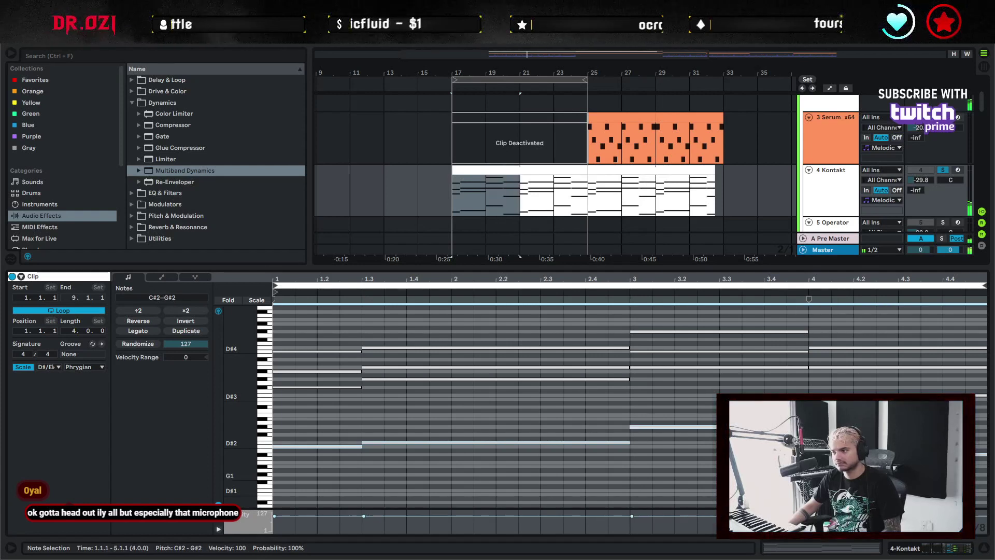
key(shift+Down)
key(space)
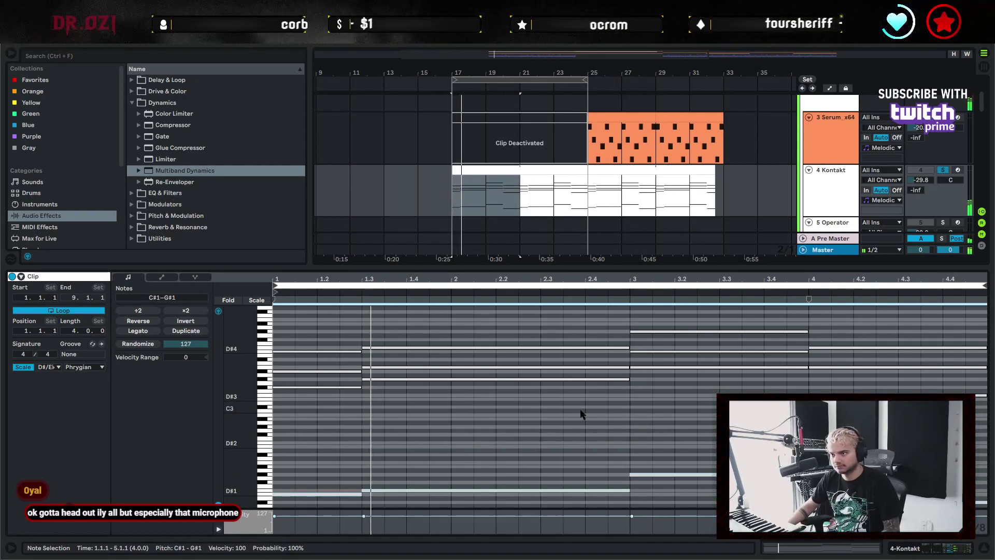
click(627, 415)
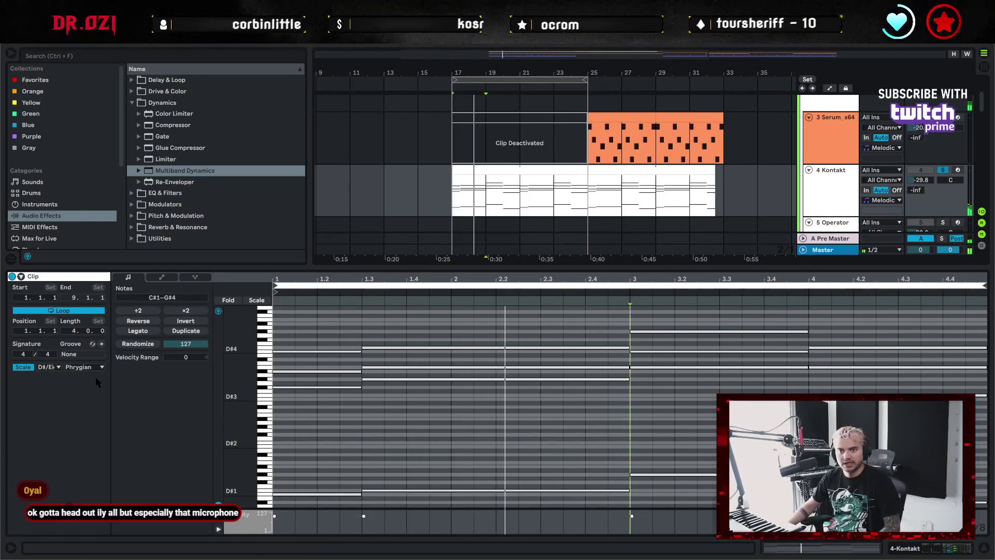
Browse the grooves and load Swing 8ths 54 onto the Kontakt clip
click(93, 343)
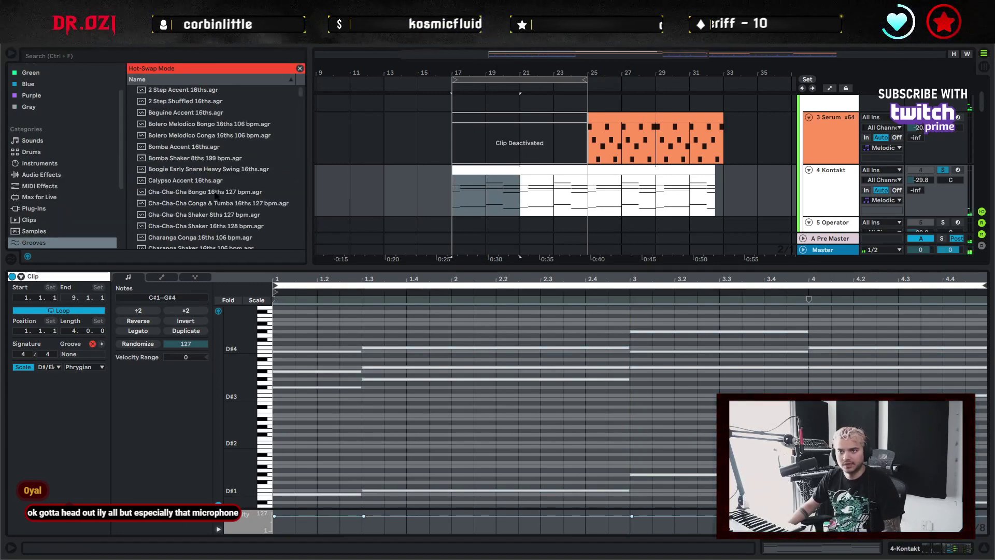
scroll(225, 171, down, 15)
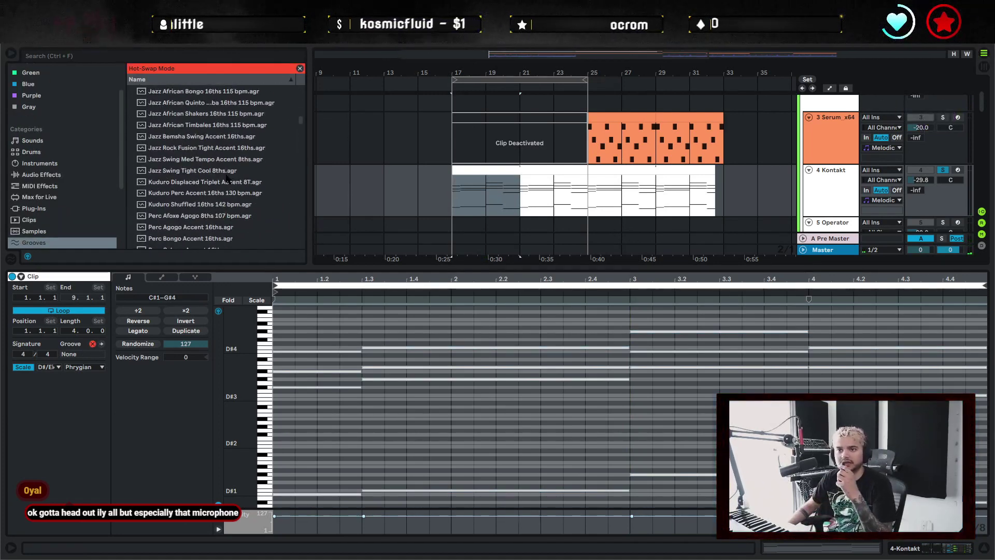
scroll(225, 180, down, 6)
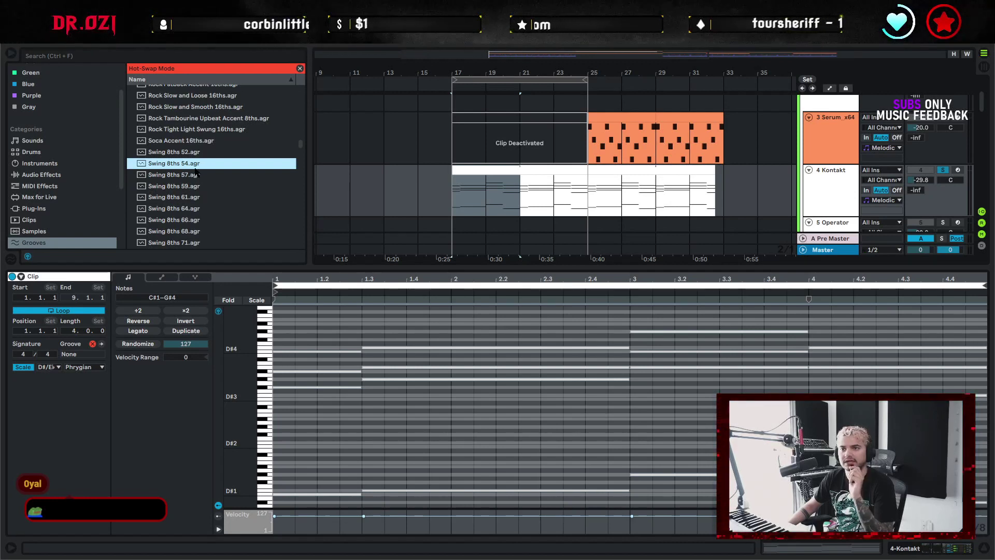
double_click(197, 164)
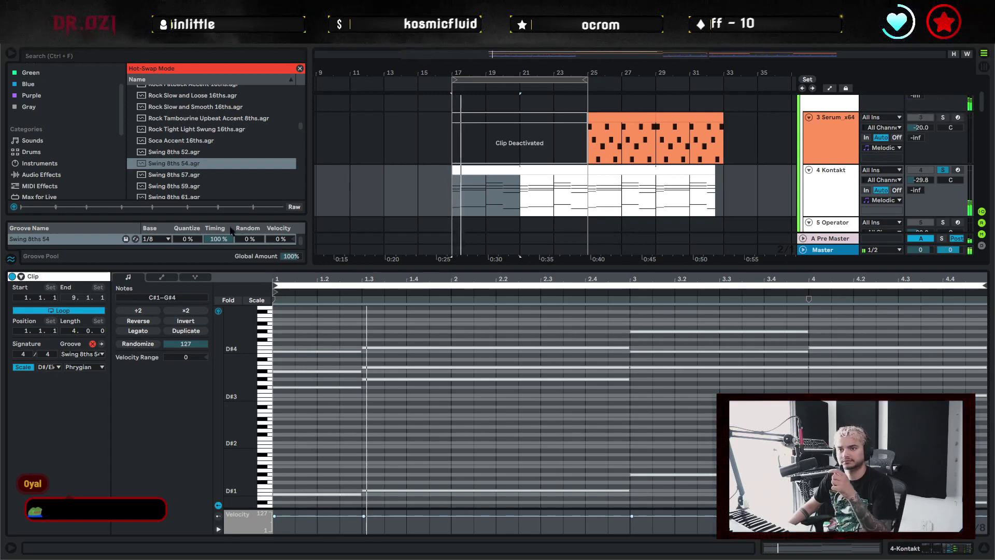
Set the Swing 8ths 54 groove to Random 72%, Quantize 62% and Timing 62%
drag(249, 239, 248, 202)
drag(187, 241, 187, 234)
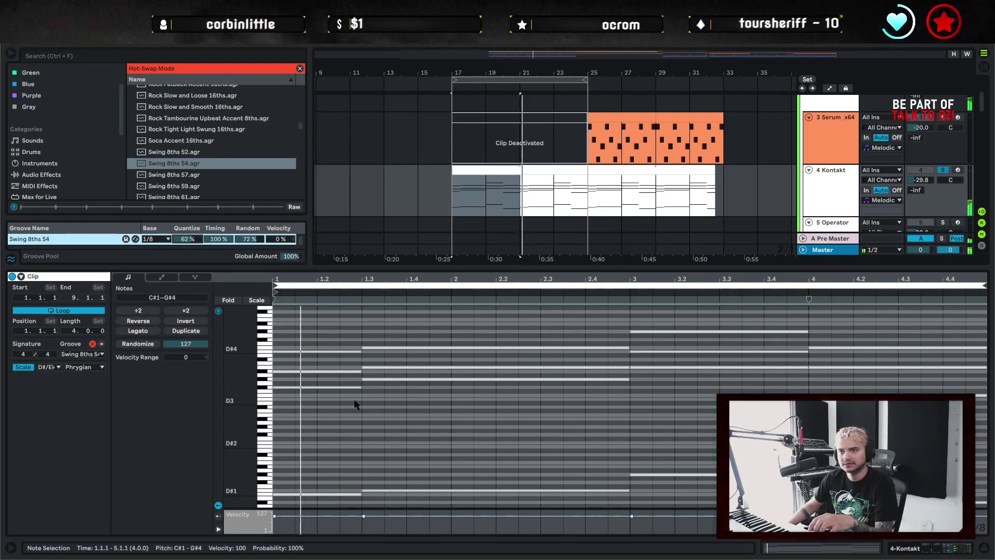
mouse_move(222, 239)
mouse_down()
mouse_move(222, 260)
mouse_move(222, 237)
mouse_up()
click(375, 461)
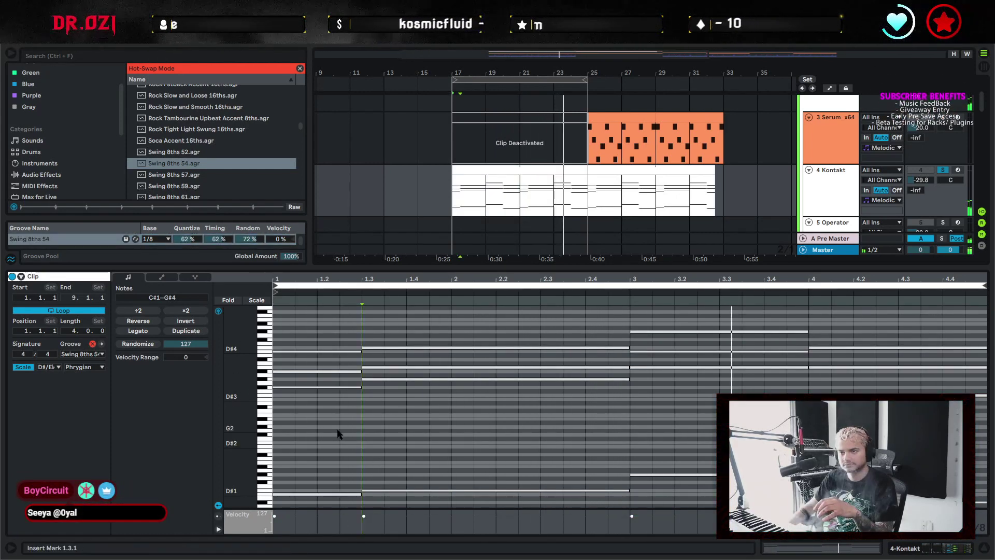
Delete the clips on the drum tracks between bars 17 and 25 in the arrangement
key(ctrl+alt+l)
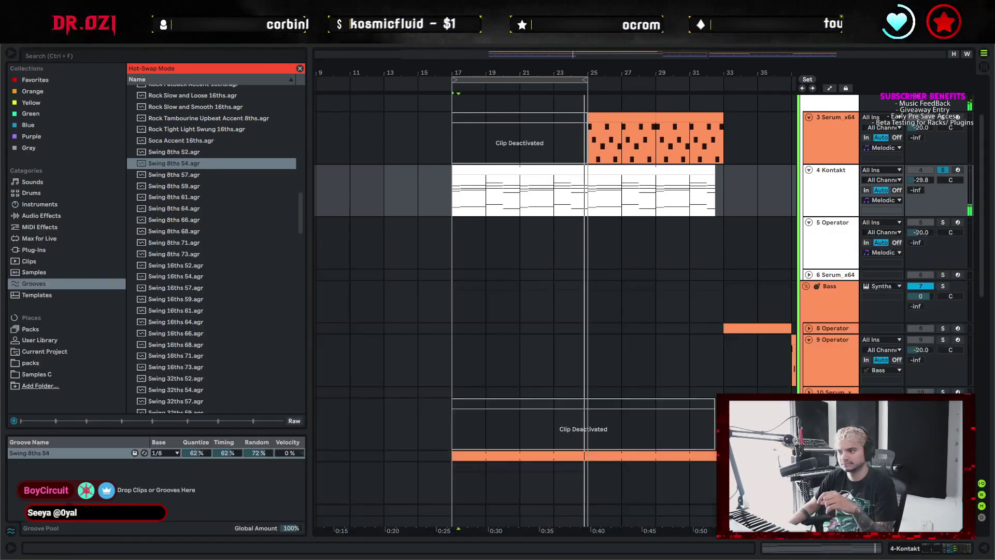
scroll(573, 375, down, 4)
drag(455, 263, 603, 257)
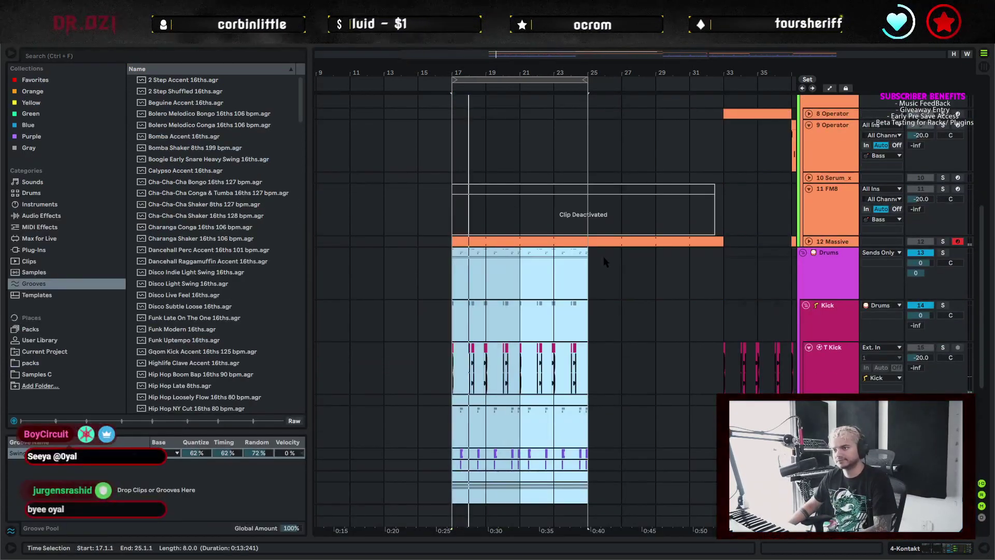
key(Delete)
click(592, 279)
scroll(594, 332, up, 4)
scroll(592, 364, up, 2)
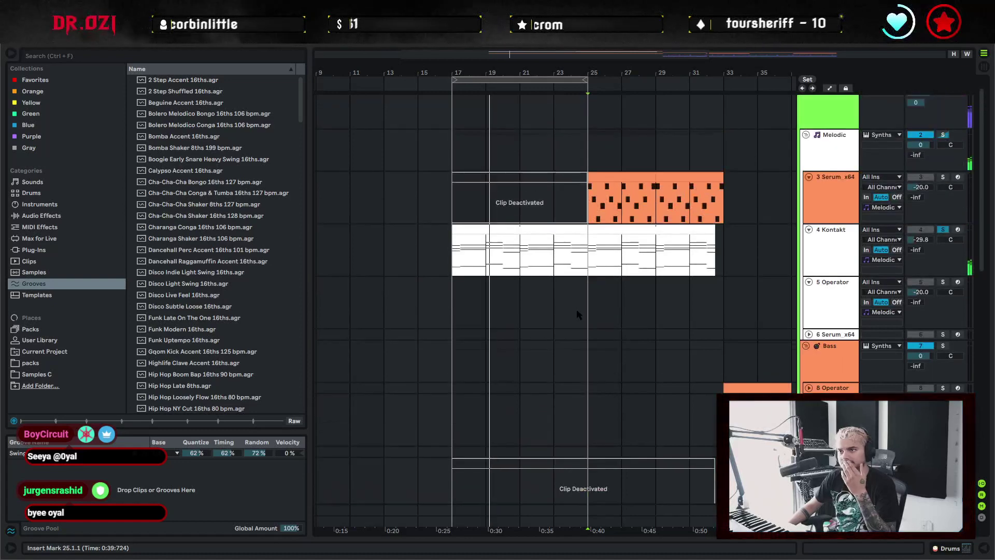
Reopen the Kontakt clip and set its groove's Quantize to 43% and Random to 23%
drag(537, 276, 653, 276)
drag(553, 69, 573, 36)
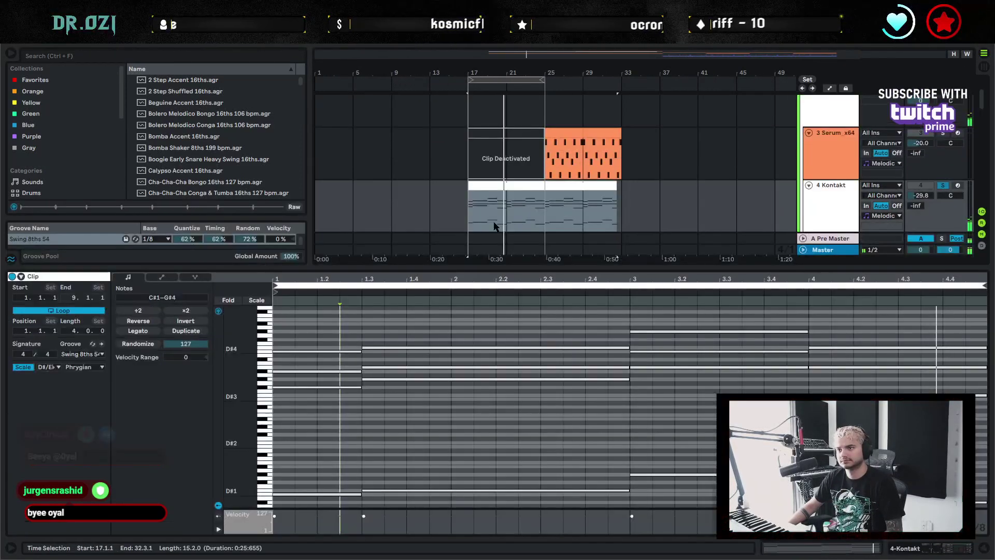
double_click(511, 222)
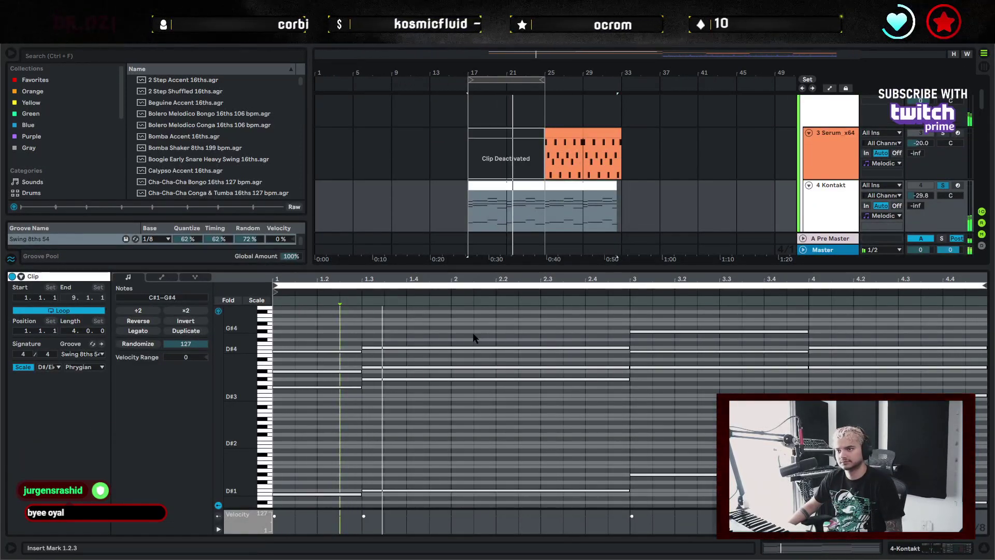
drag(188, 239, 199, 245)
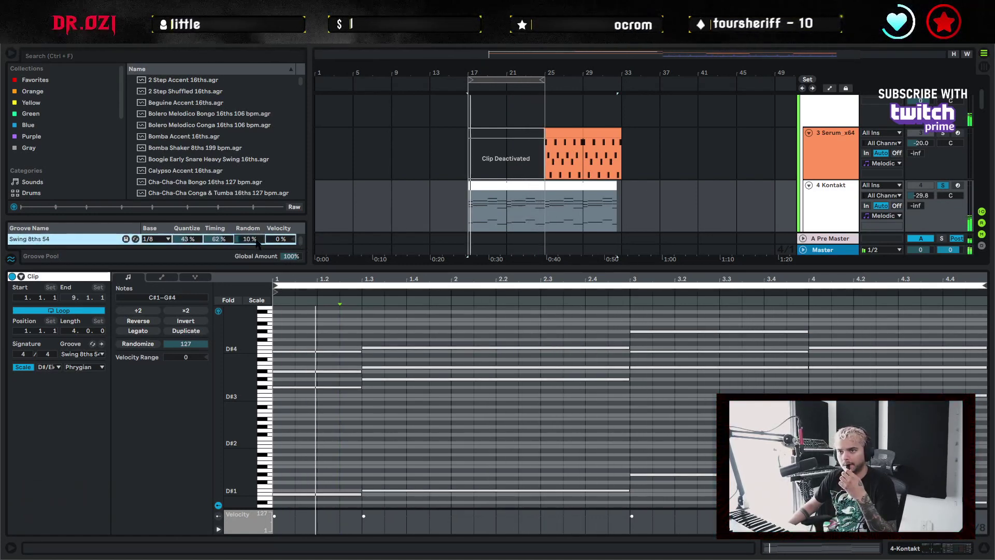
drag(255, 240, 254, 253)
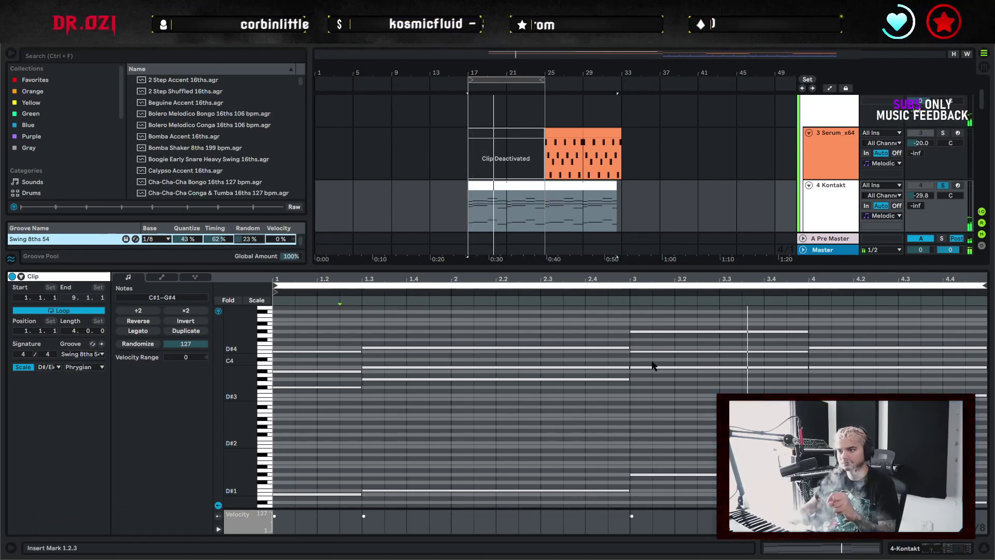
key(ctrl+alt+l)
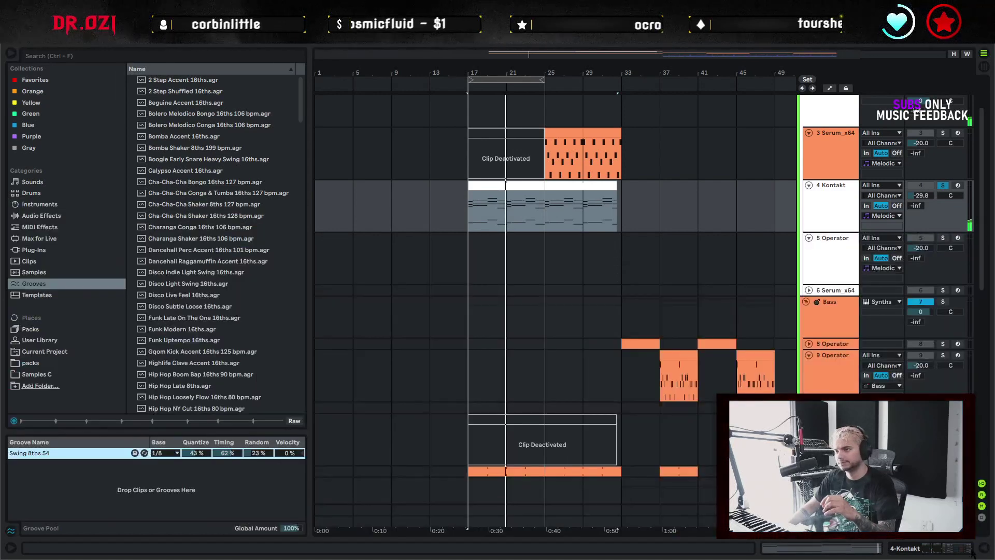
Extend the start of the Kontakt clip back from bar 17 to bar 1
click(480, 215)
scroll(449, 215, down, 1)
click(469, 205)
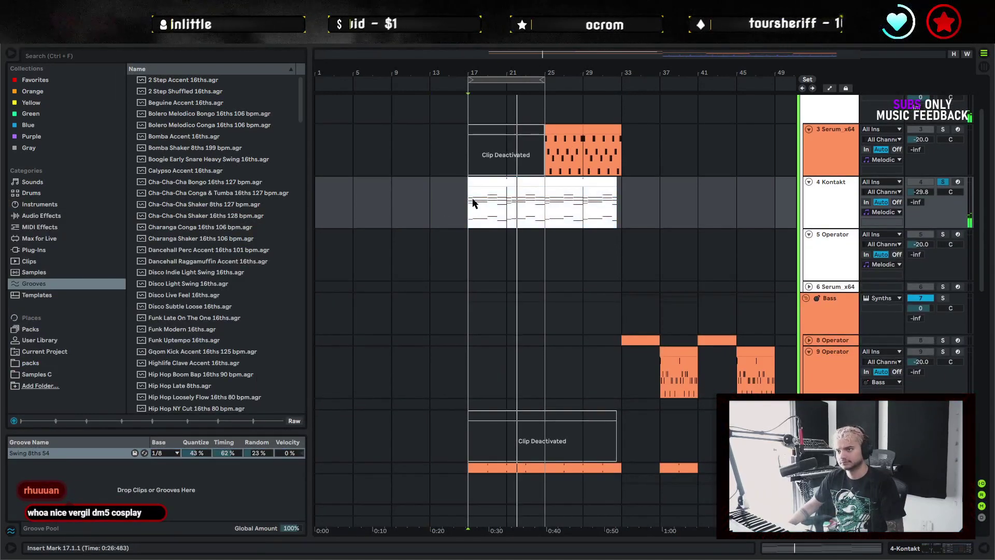
drag(469, 184, 280, 188)
Loop the arrangement from bar 1 to bar 17 and play it from the start
click(470, 216)
drag(470, 216, 406, 210)
key(ctrl+l)
key(space)
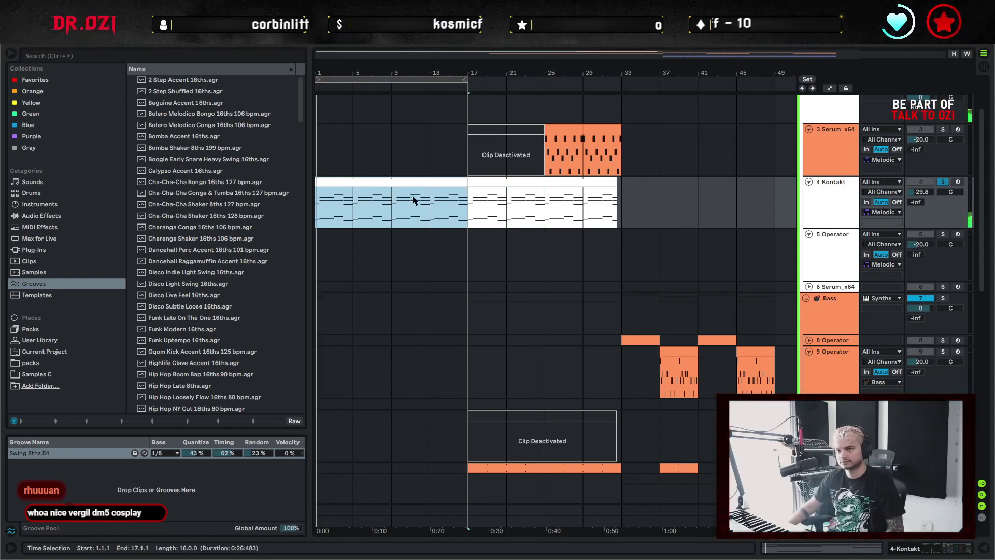
scroll(449, 213, up, 2)
click(445, 213)
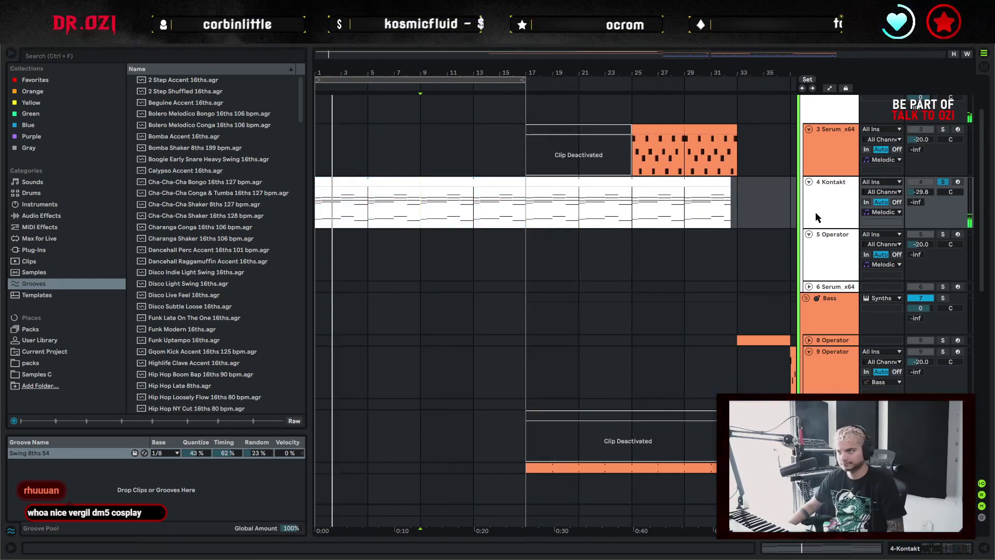
Unfold the 6 Serum_x64 track in the Melodic group
click(816, 212)
click(822, 263)
click(809, 287)
click(821, 307)
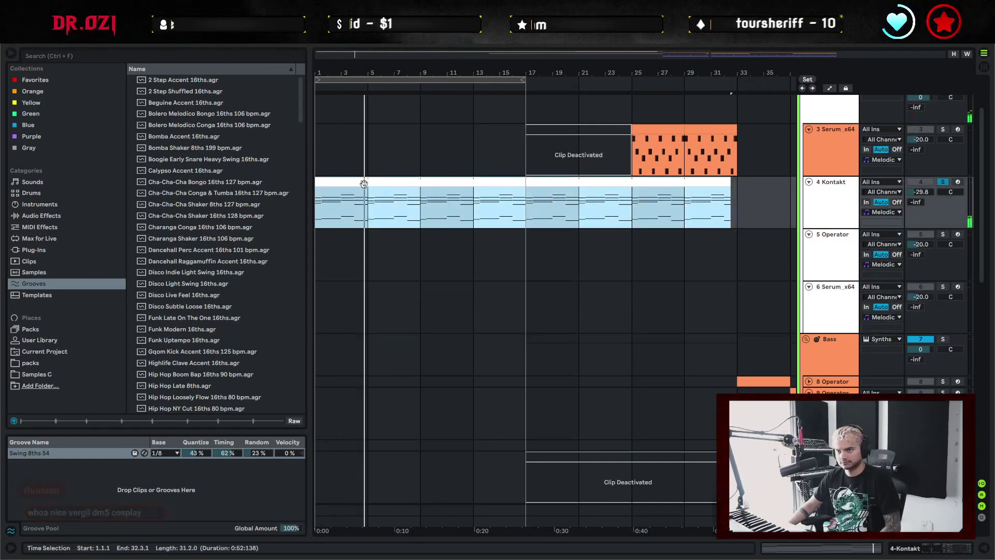
Copy the Kontakt chord clip onto the 6 Serum_x64 track and delete its upper notes, keeping only the bass line
drag(362, 185, 362, 299)
double_click(387, 285)
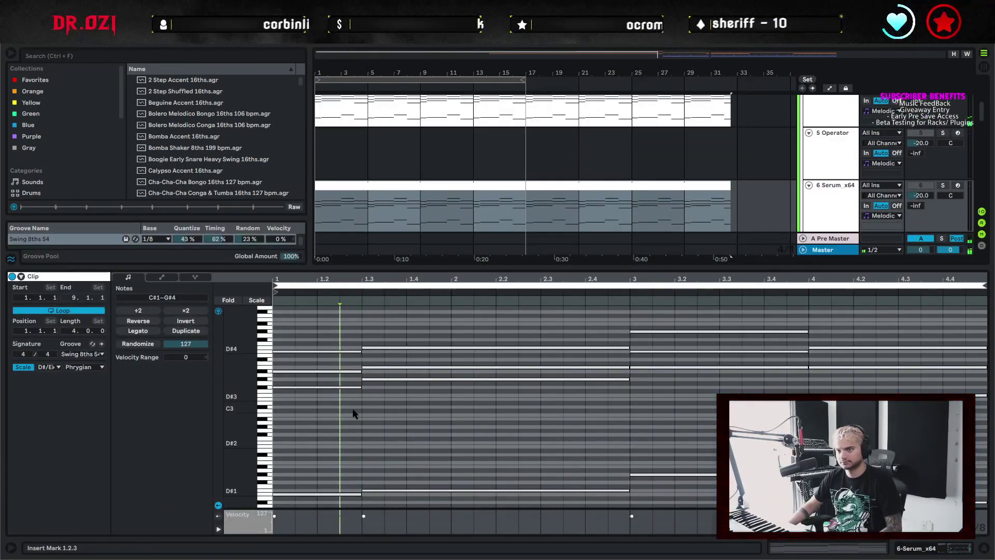
drag(353, 410, 953, 328)
key(Delete)
Activate the 6 Serum_x64 track and load the Analog Basic Shapes wavetable in Serum's oscillator A, with its wavetable position on the triangle wave
click(920, 185)
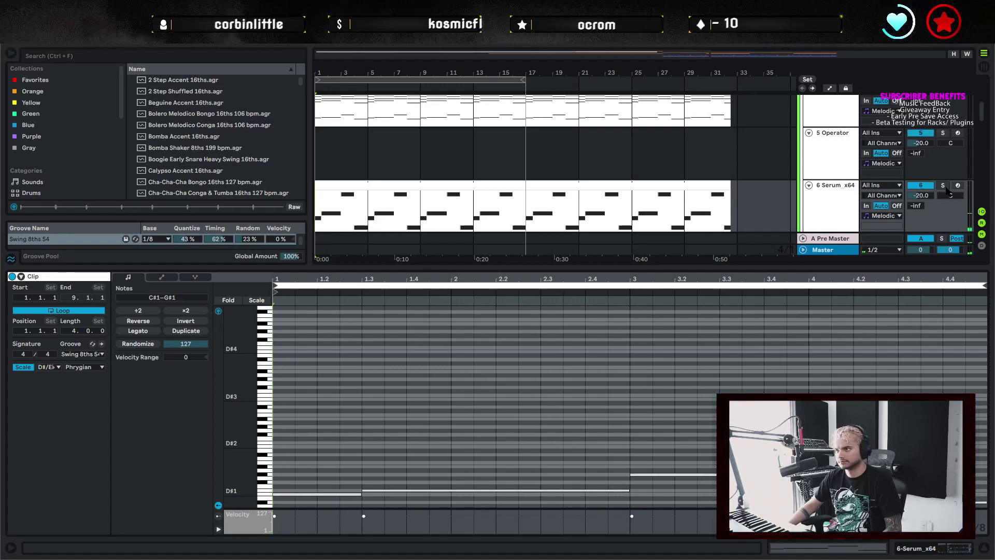
click(843, 209)
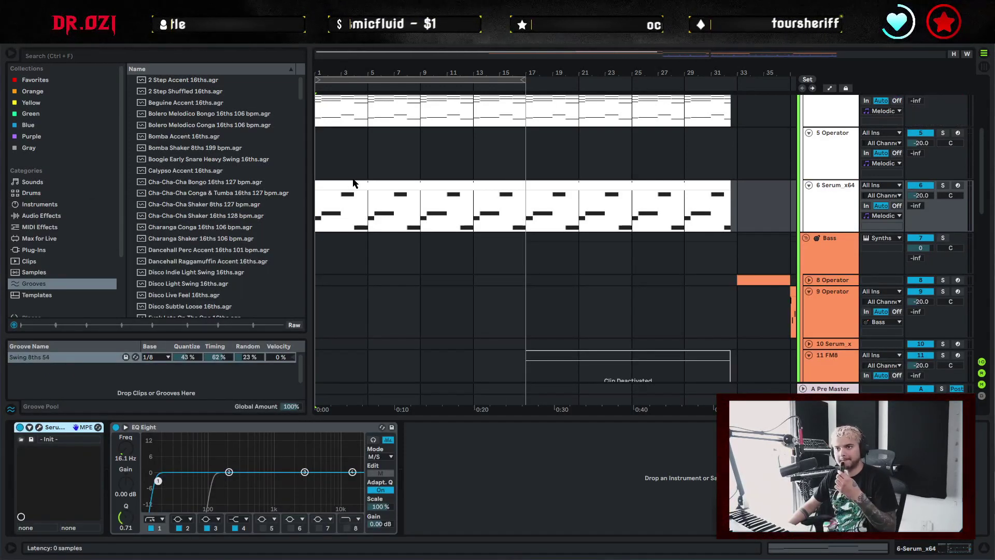
click(39, 427)
click(276, 130)
mouse_move(274, 142)
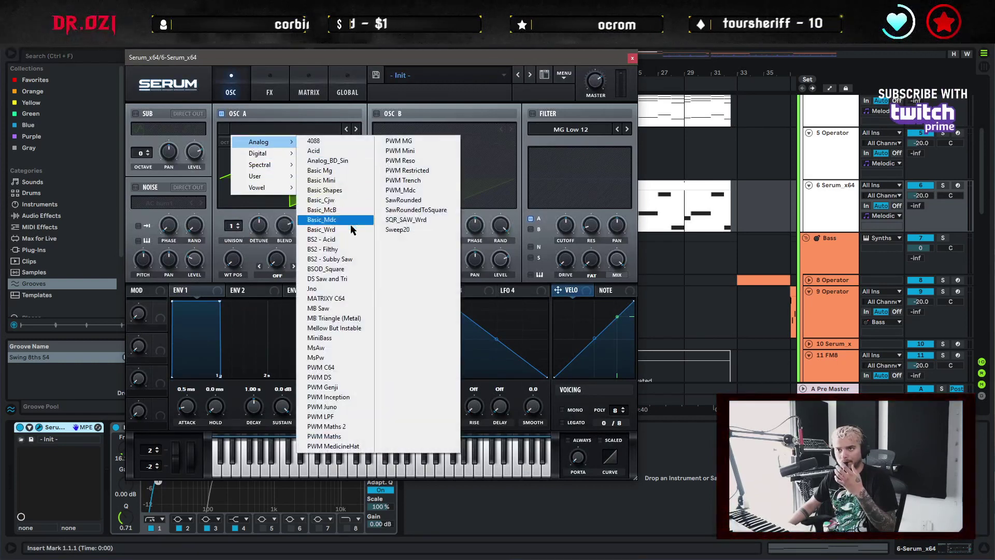
click(329, 191)
mouse_move(233, 260)
mouse_down()
mouse_move(234, 244)
mouse_move(236, 274)
mouse_move(240, 251)
mouse_up()
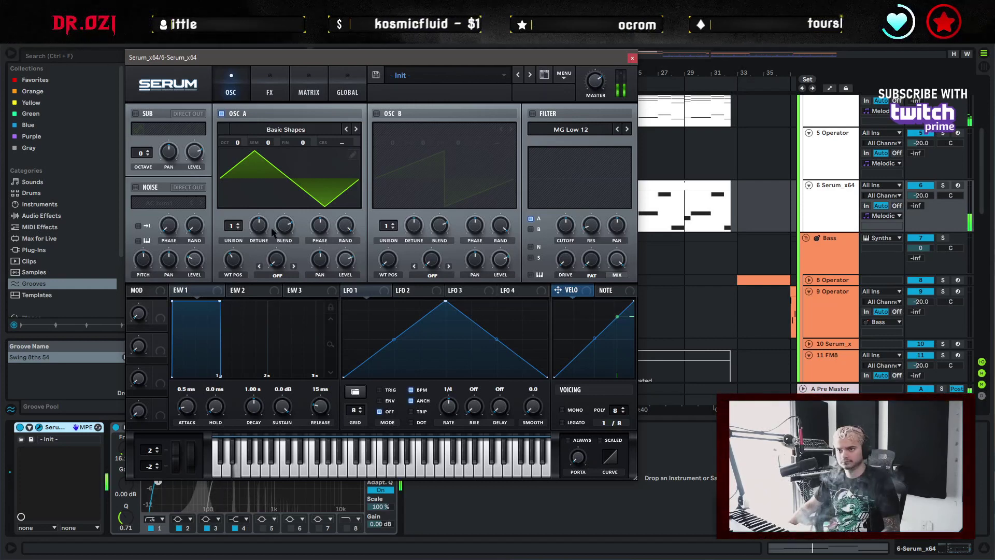
Set oscillator A's unison to 3 and modulate its level with LFO 1, a falling ramp in envelope mode at a one-bar rate
click(237, 223)
click(237, 224)
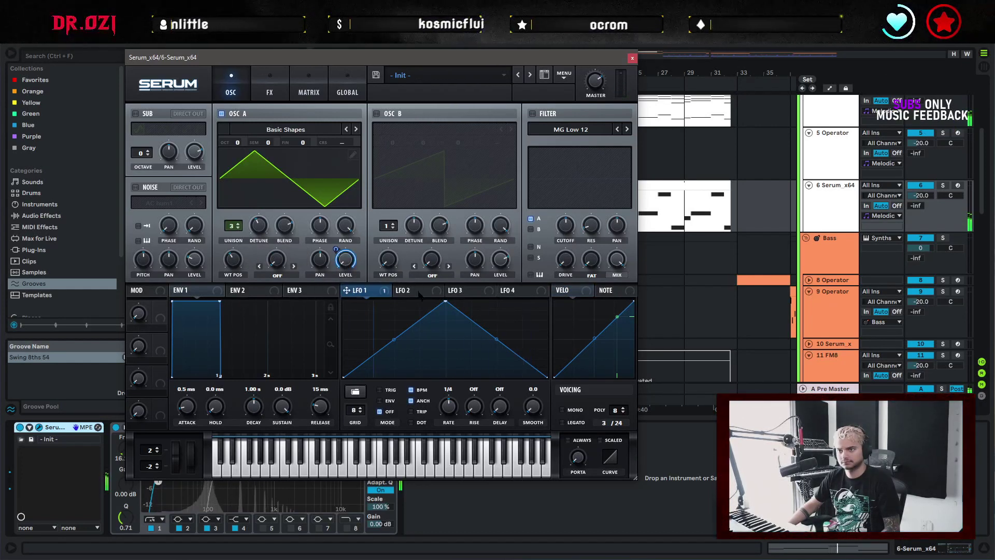
drag(447, 304, 343, 302)
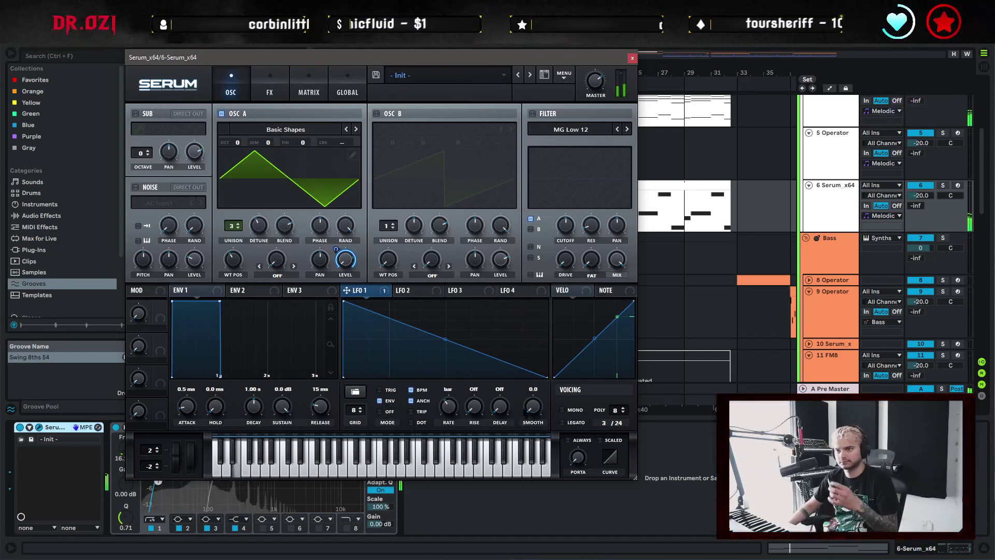
Enable Serum's MG Low 12 filter, close the synth and lower the track volume to -20.8 dB
click(533, 114)
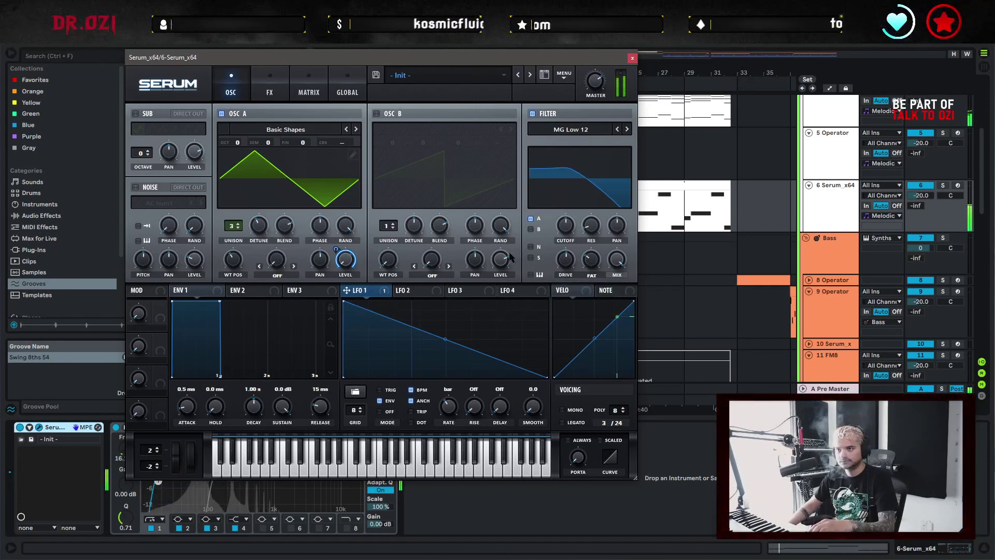
click(632, 58)
drag(920, 195, 920, 200)
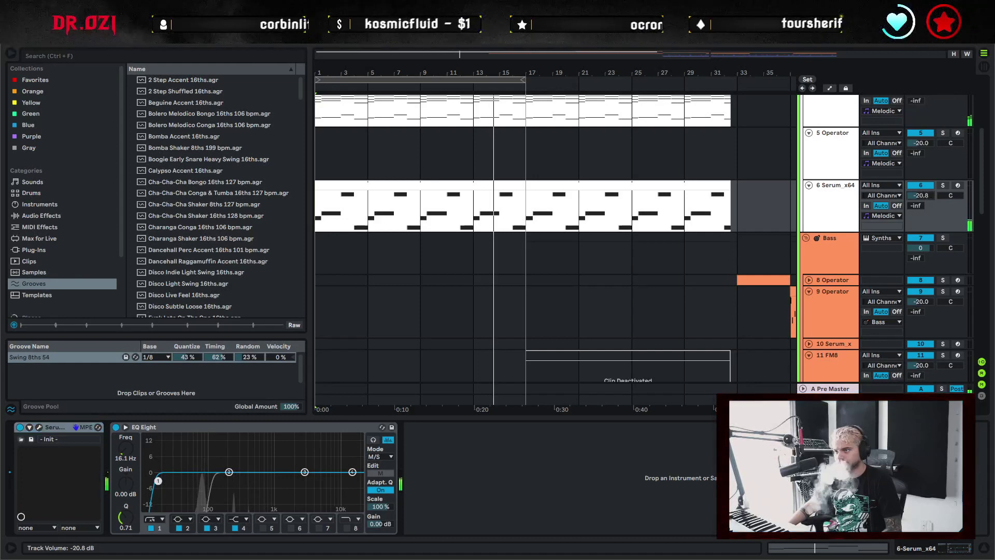
Transpose all notes in the 6 Serum_x64 clip down one octave and close the clip editor
double_click(503, 188)
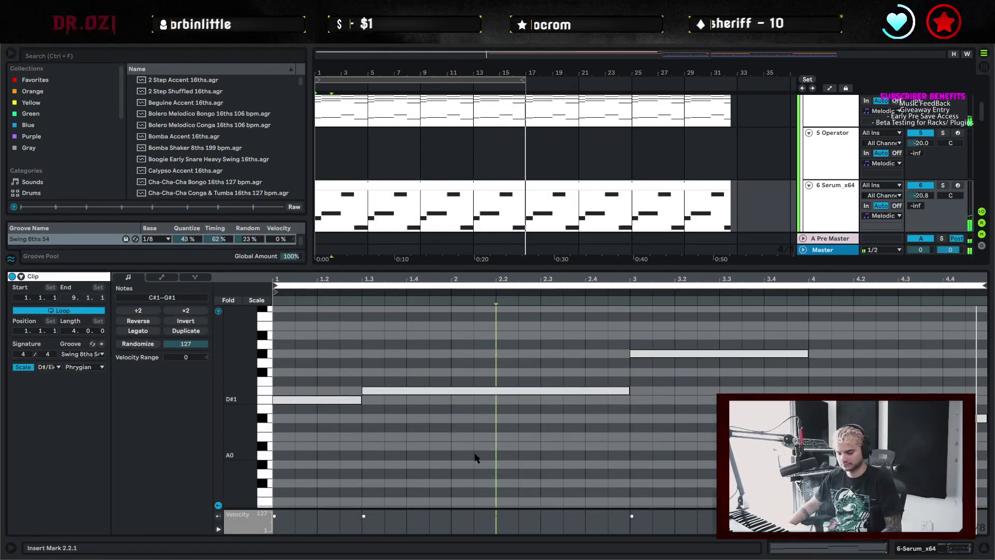
key(ctrl+a)
key(shift+Down)
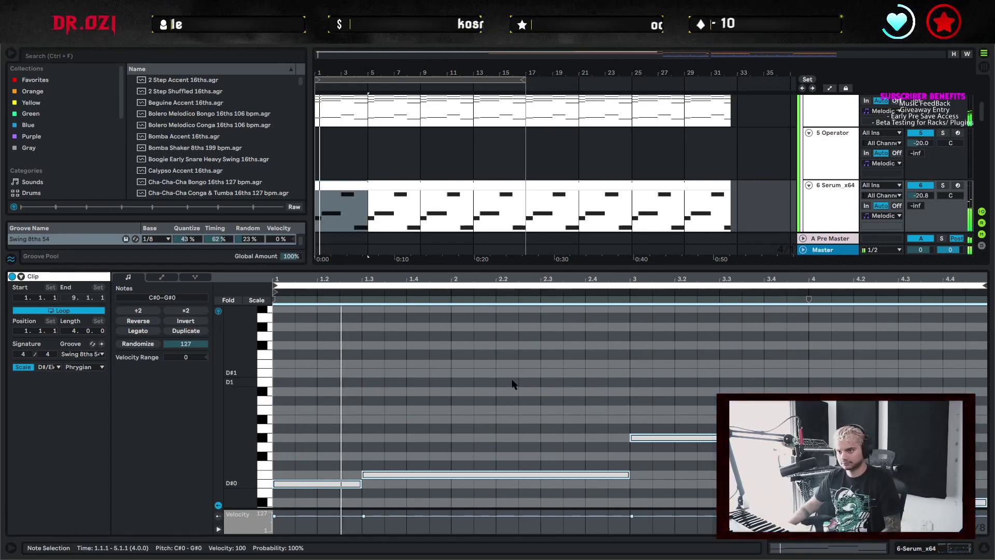
click(632, 368)
scroll(624, 386, down, 2)
scroll(627, 410, down, 1)
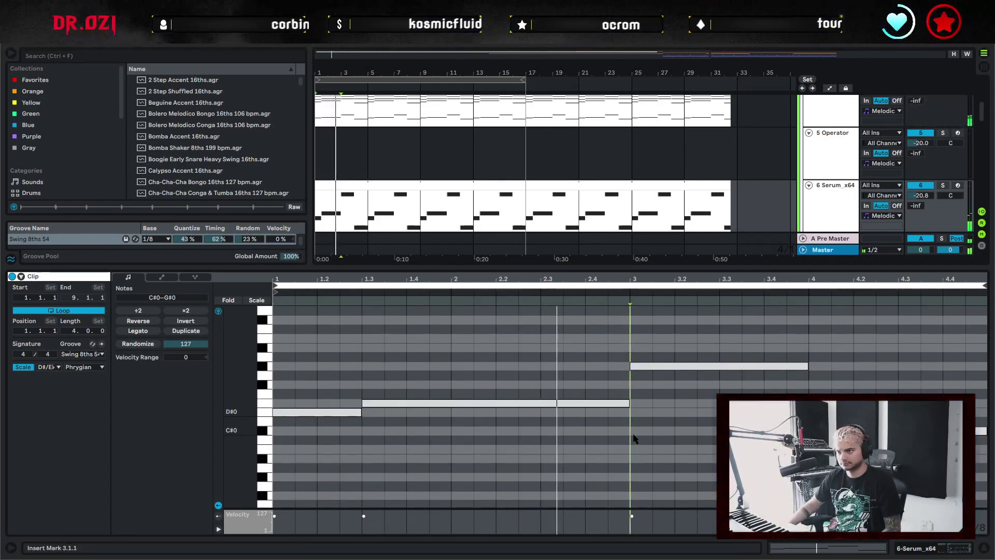
key(ctrl+alt+l)
scroll(764, 304, up, 2)
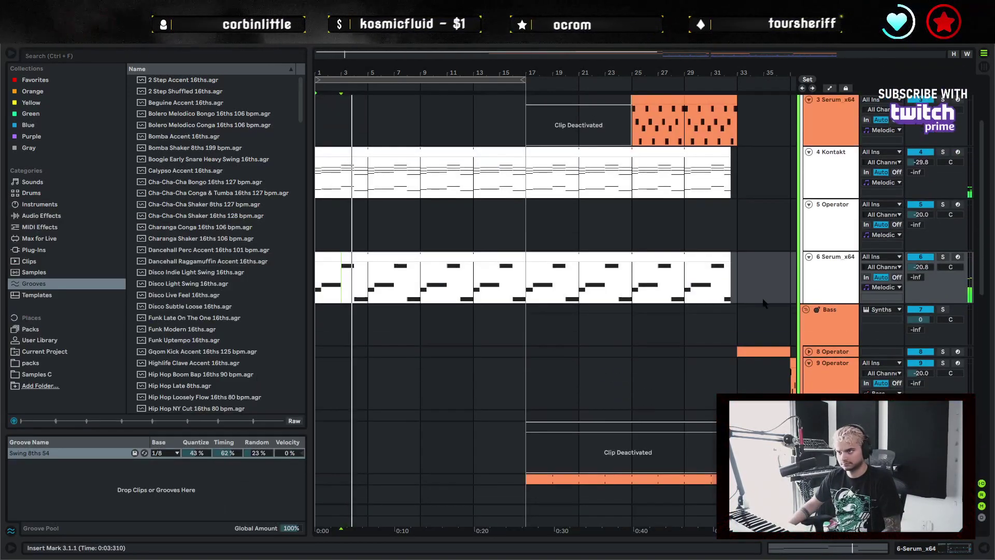
Reopen Serum on the 6 Serum_x64 track and enable its Distortion effect in SoftClip mode
double_click(853, 270)
click(40, 428)
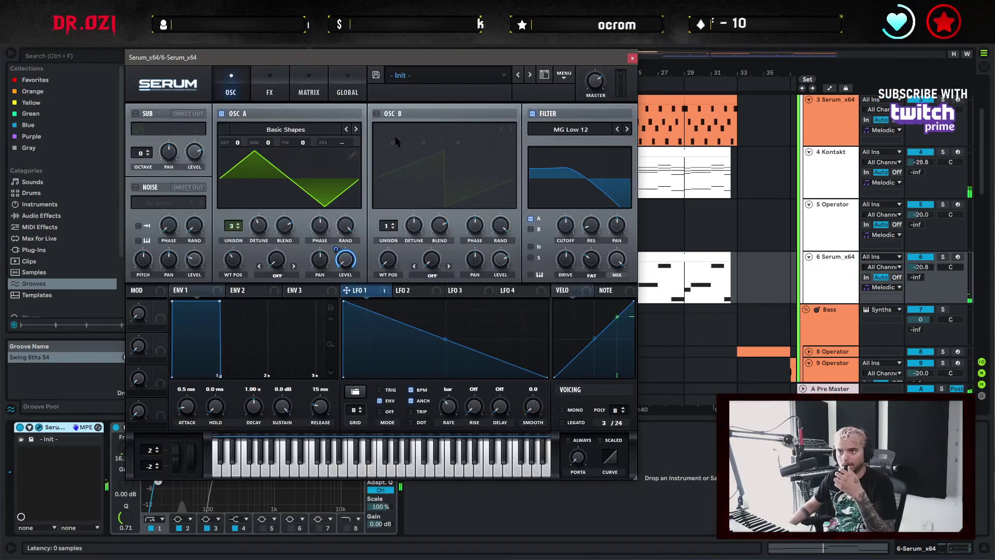
click(280, 89)
click(148, 133)
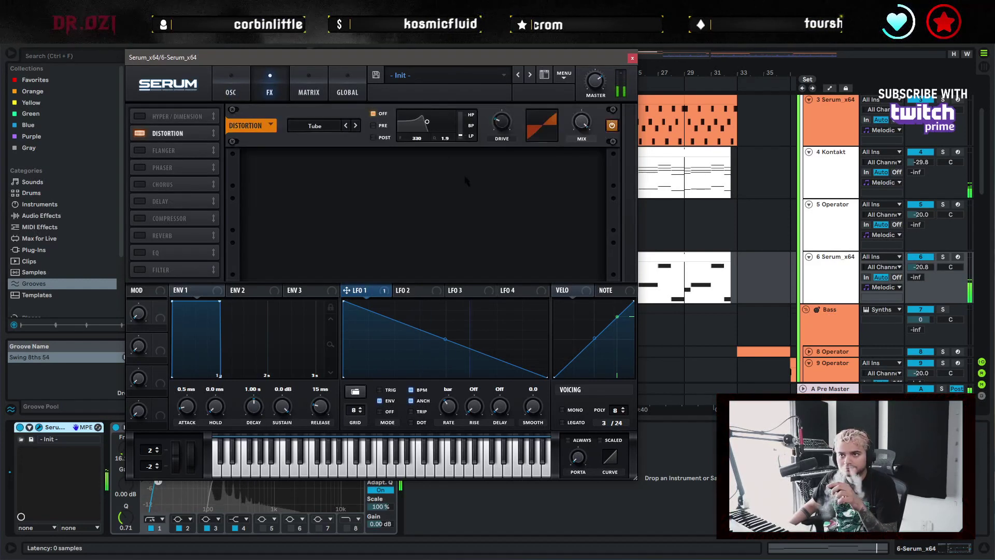
click(319, 126)
click(317, 149)
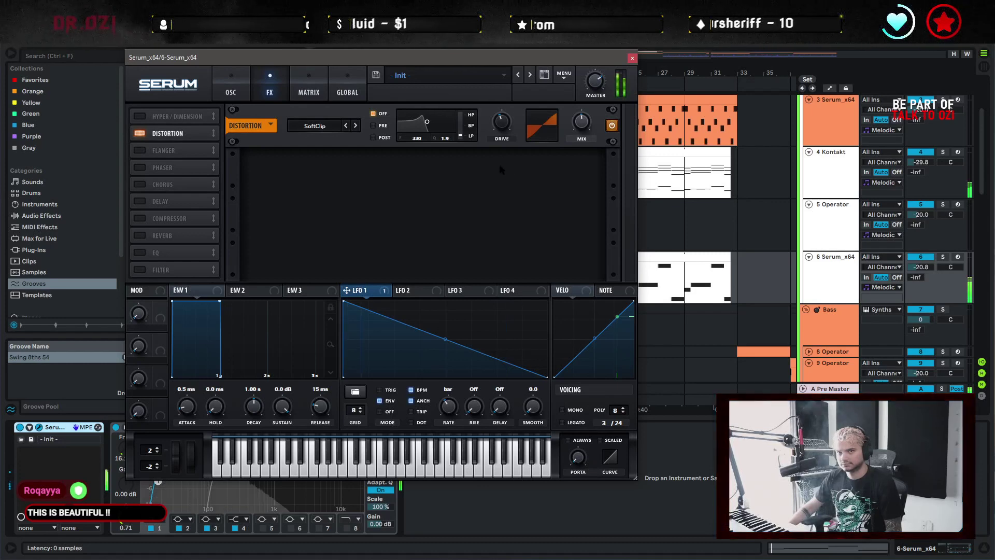
Shape Serum's LFO 2 as a steep falling curve in envelope mode with a 1/8 rate
click(233, 88)
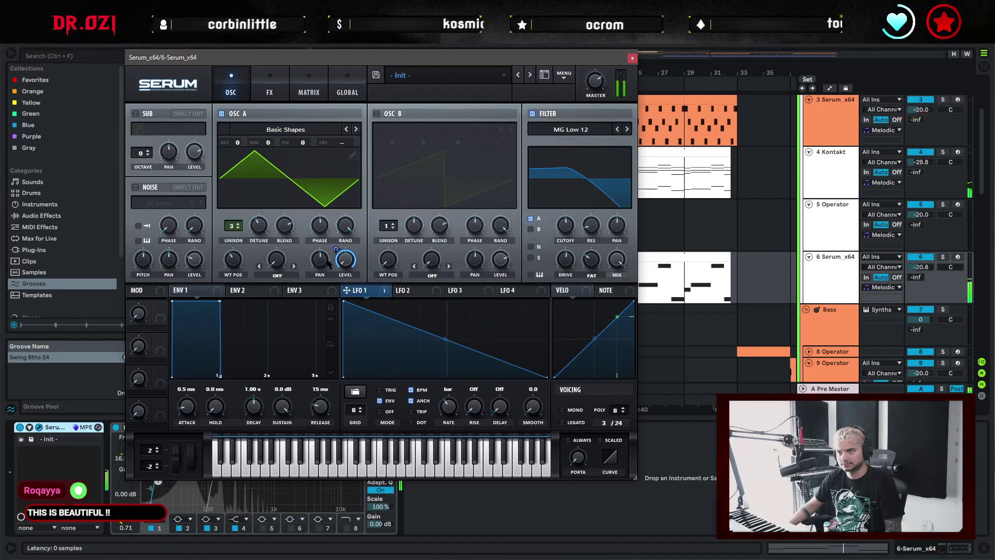
click(431, 276)
click(415, 290)
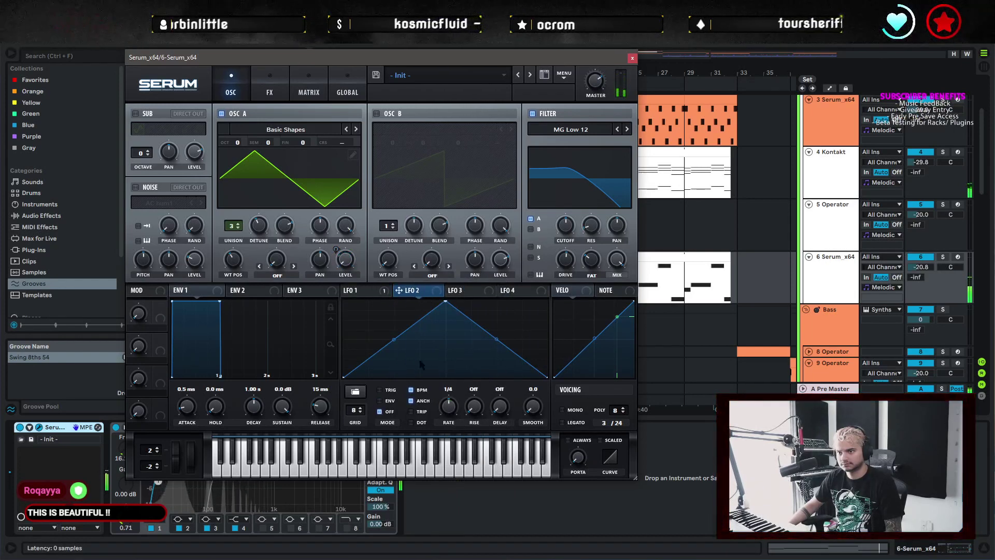
drag(445, 303, 343, 303)
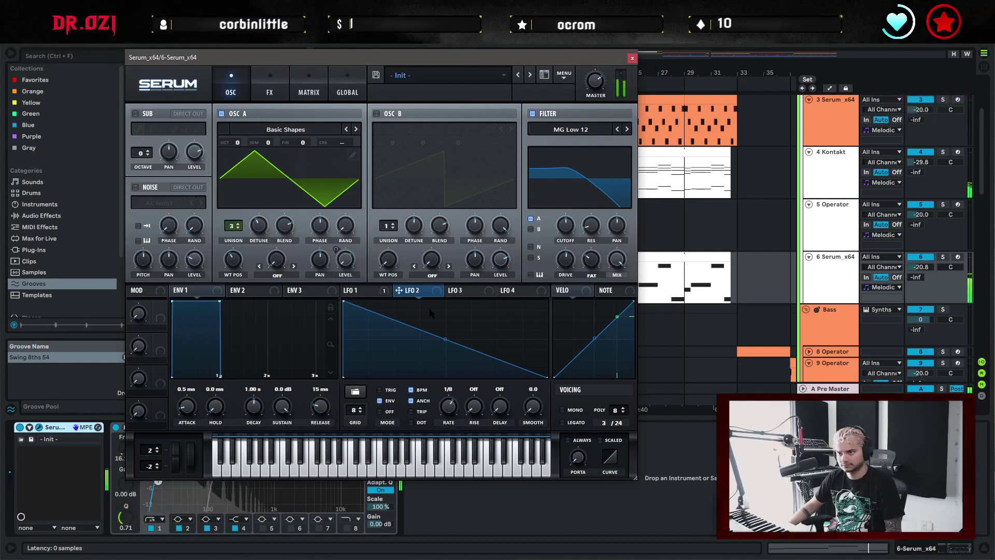
drag(444, 339, 434, 365)
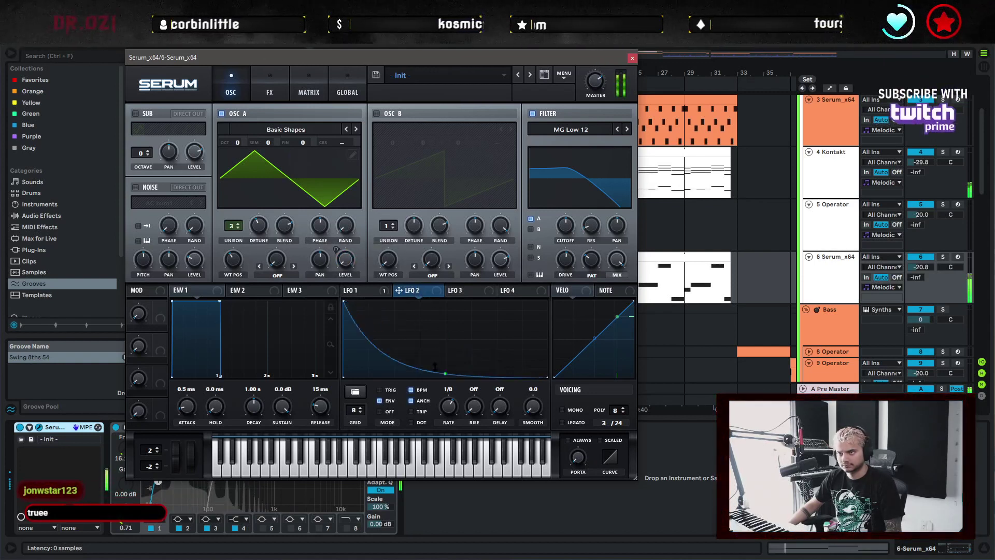
Assign LFO 2 to oscillator A's coarse pitch, speed its rate up to 1/32 and play the arrangement
drag(340, 138, 340, 142)
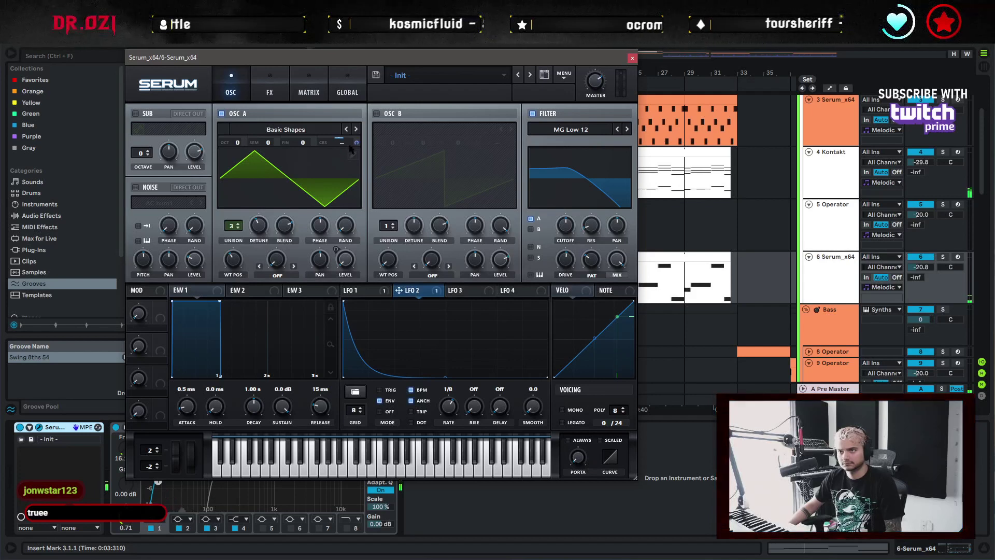
drag(450, 411, 452, 406)
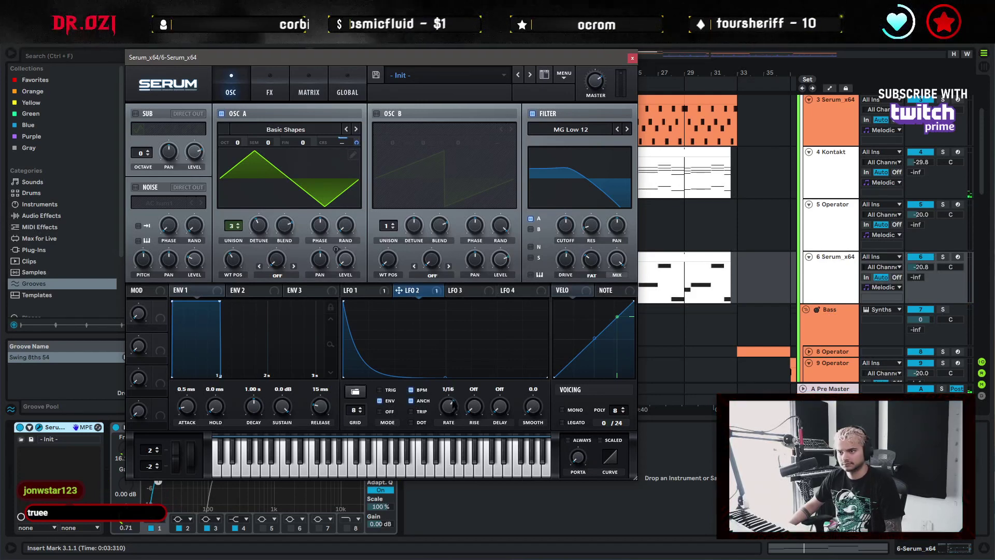
key(space)
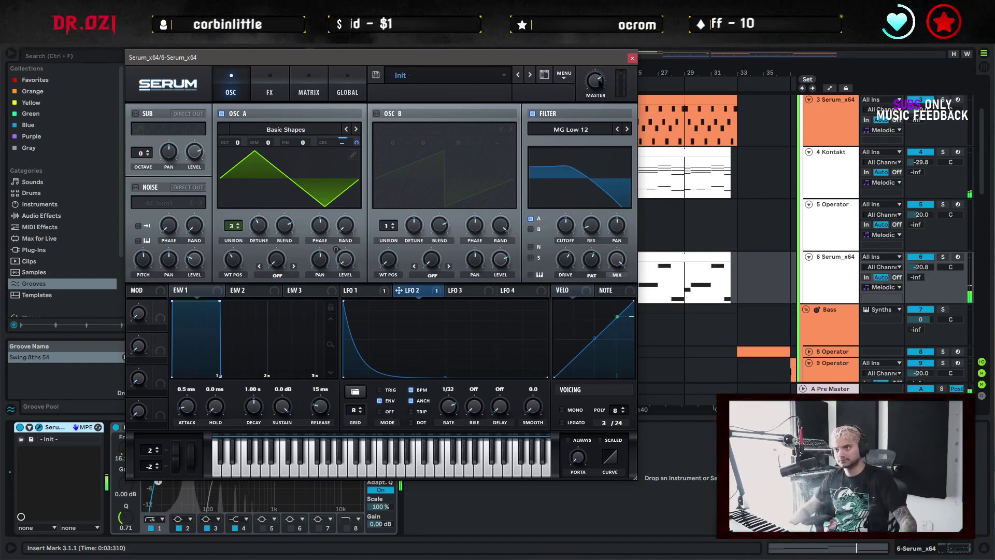
mouse_move(596, 85)
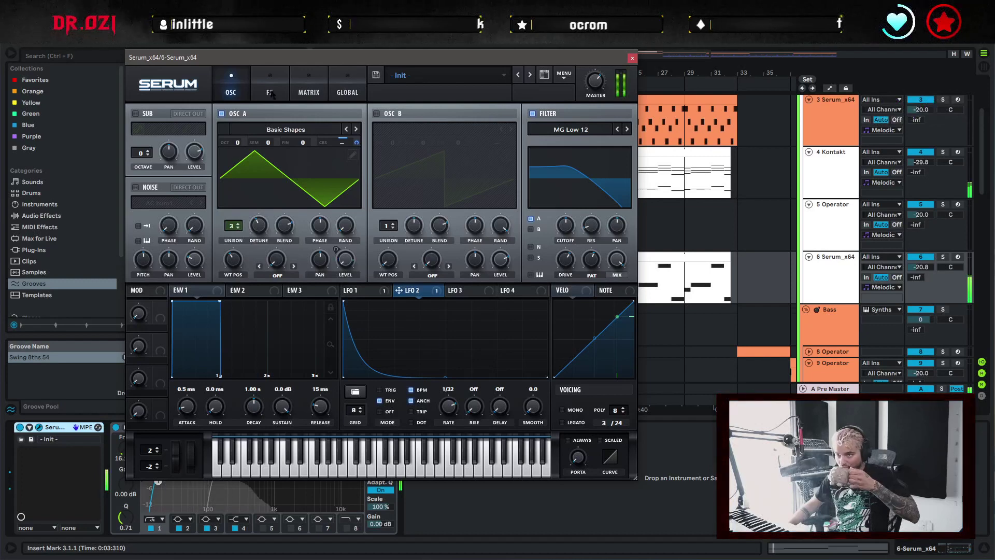
Remove all modulators from oscillator A's level
click(356, 290)
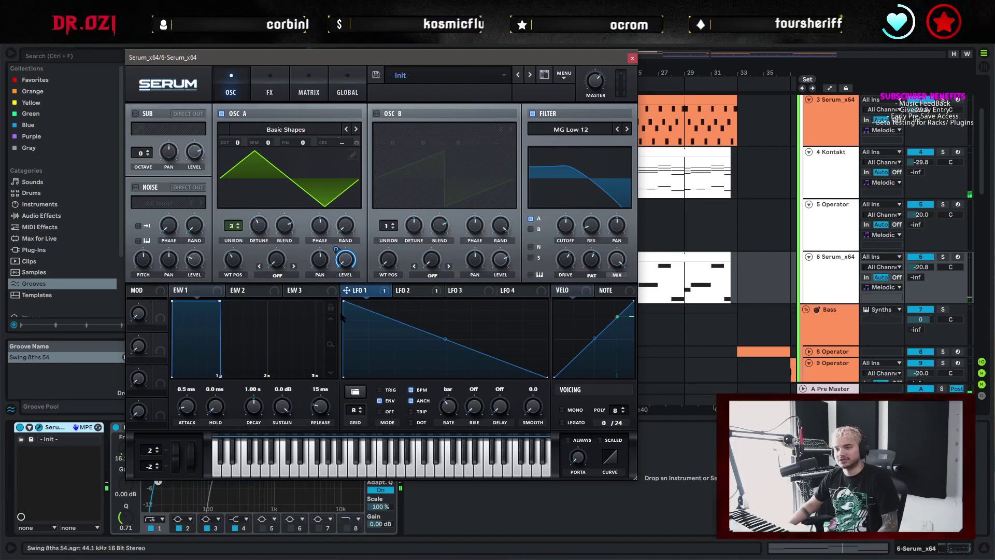
right_click(345, 259)
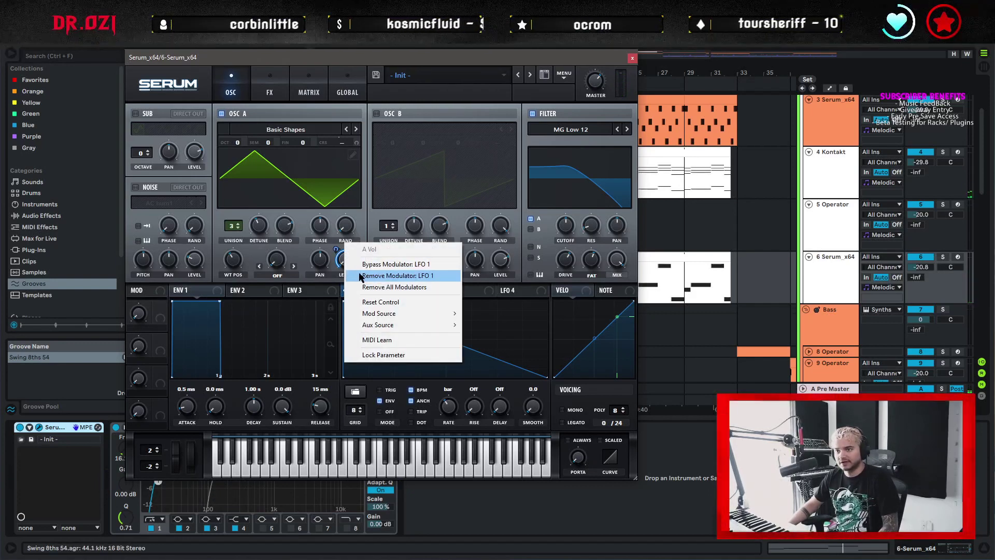
click(389, 288)
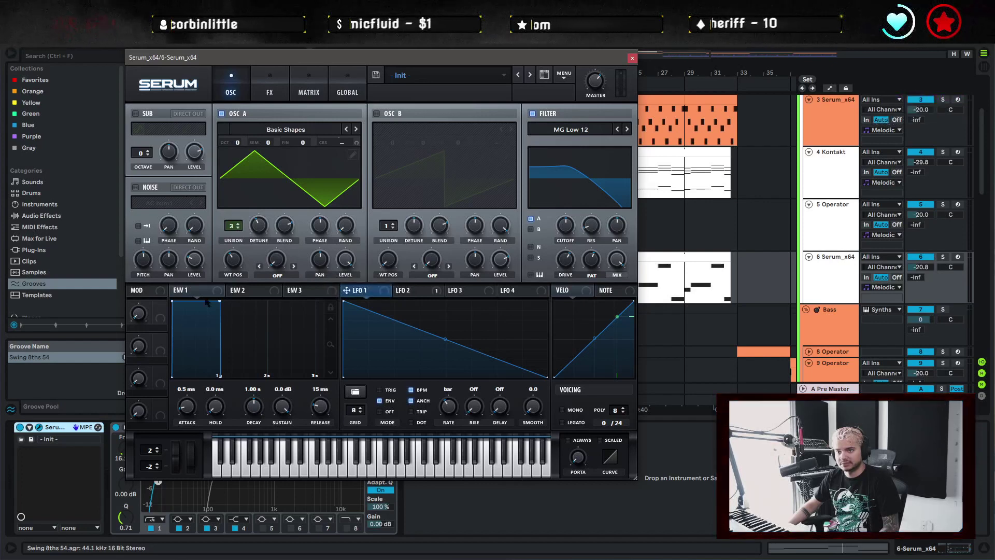
Shape Envelope 1 as a decaying pluck with a 1.58 s decay, -60.5 dB sustain and 603 ms release
drag(220, 303, 220, 375)
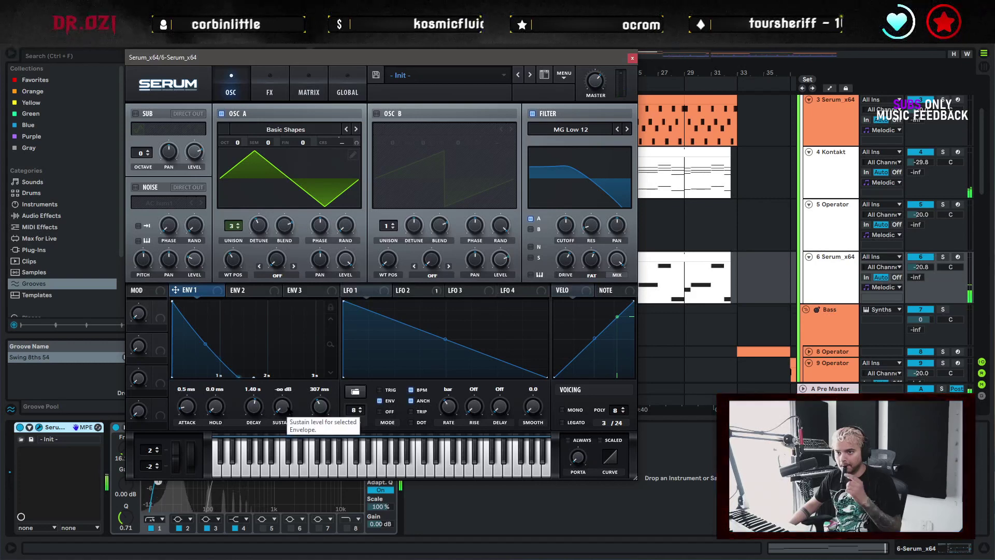
drag(320, 408, 320, 400)
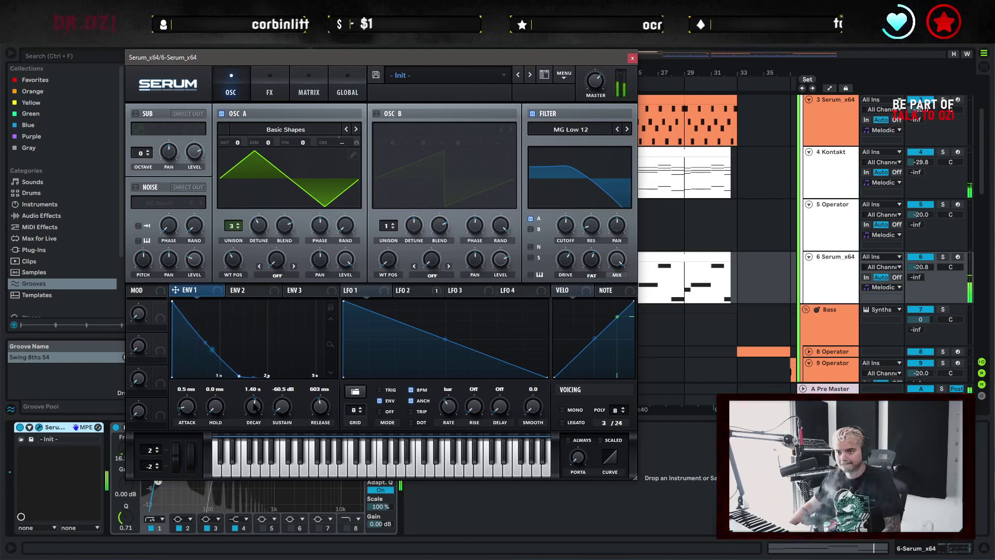
drag(254, 405, 254, 399)
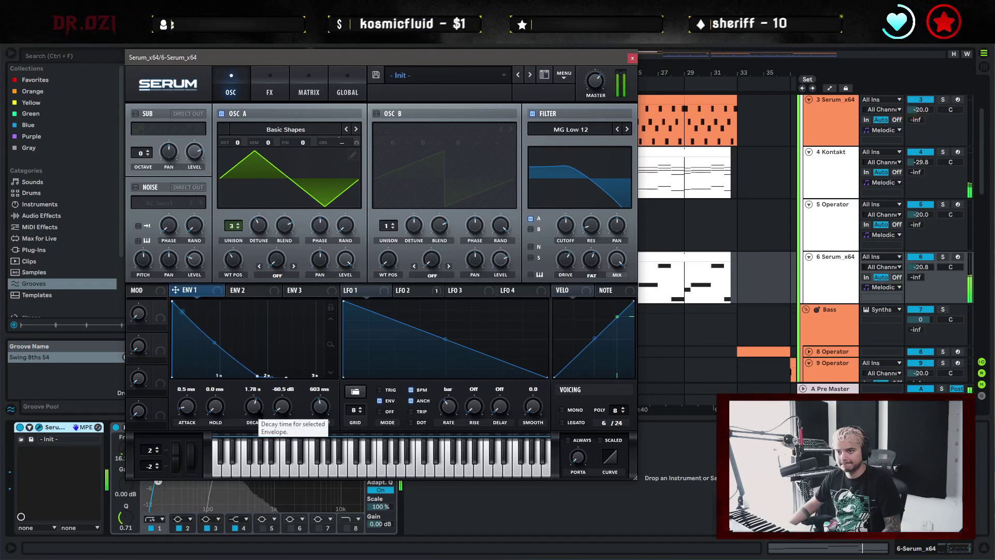
click(254, 408)
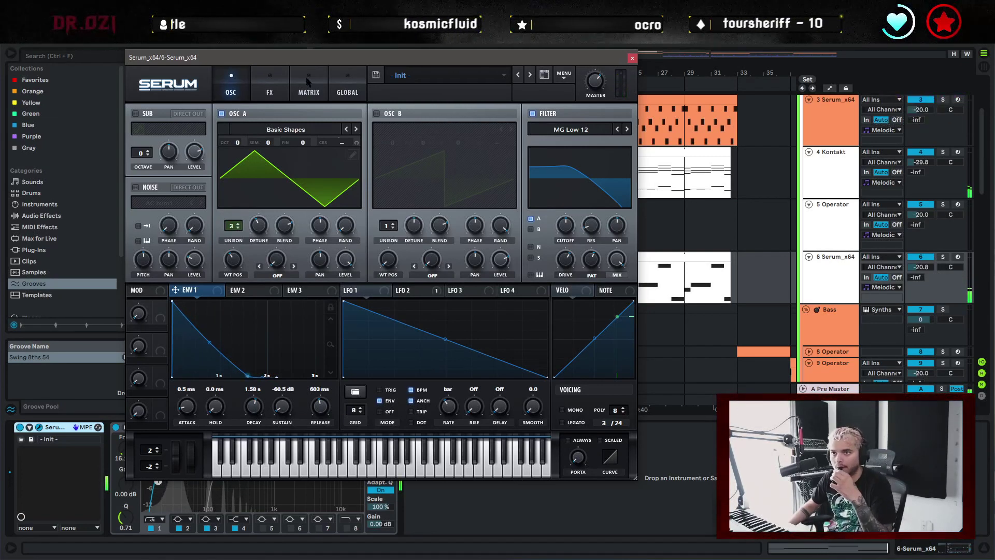
Check Serum's effects, close the synth and view the drum tracks further down the arrangement
click(269, 88)
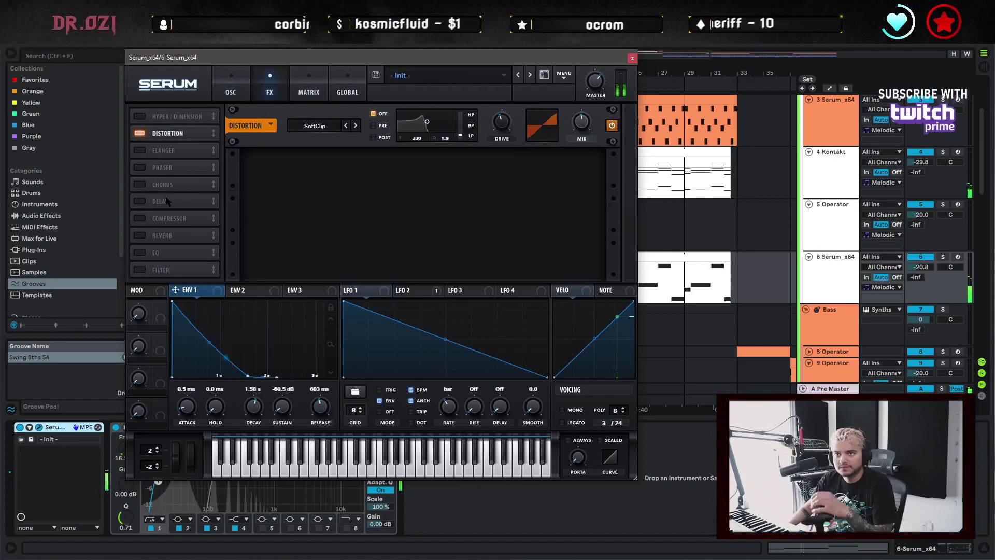
click(632, 58)
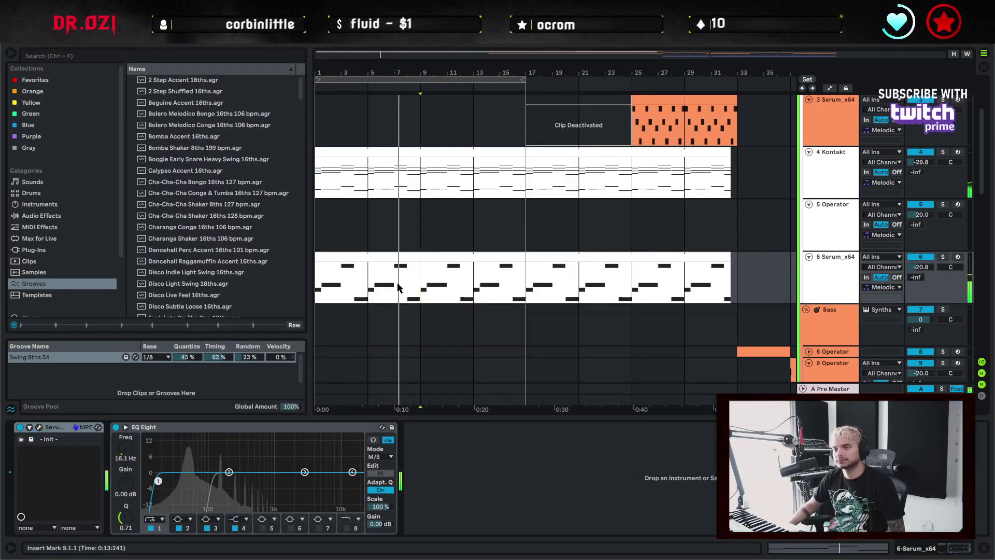
scroll(641, 287, down, 4)
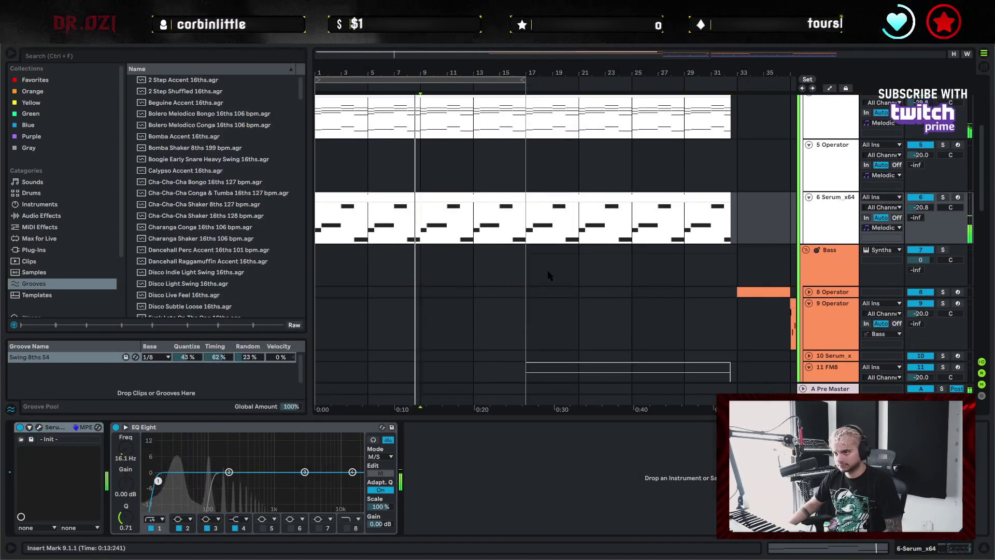
scroll(618, 296, down, 5)
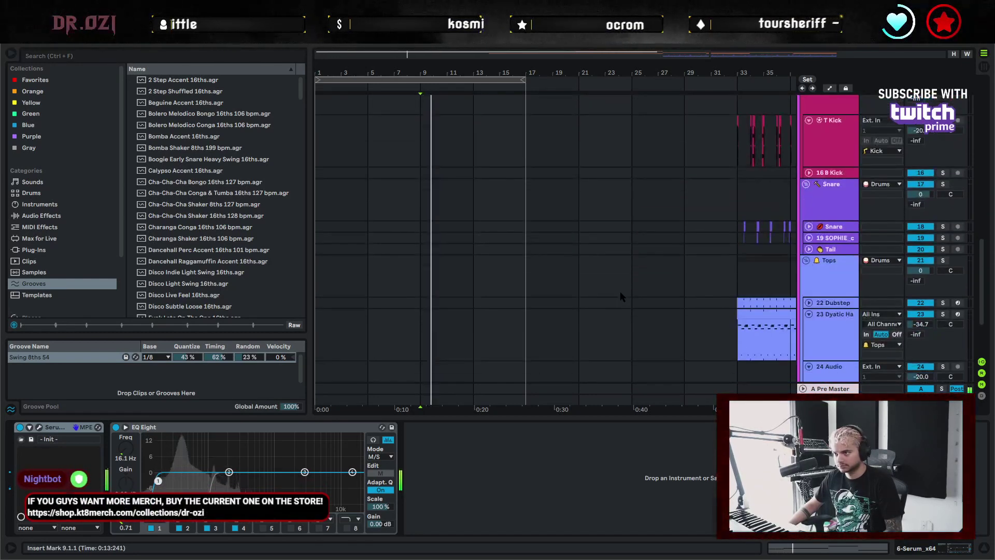
Copy the 16-bar Dyatic Hats clip from bar 33 to bar 1 on the same track
click(750, 313)
key(ctrl+c)
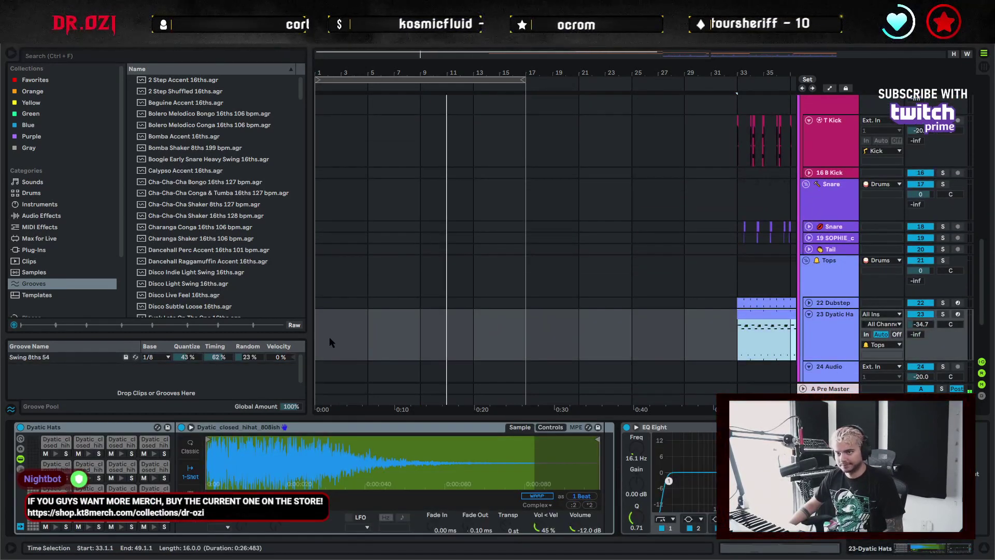
click(329, 337)
key(space)
key(ctrl+v)
Add a second EQ Eight after the existing one in the Dyatic Hats device chain
double_click(835, 314)
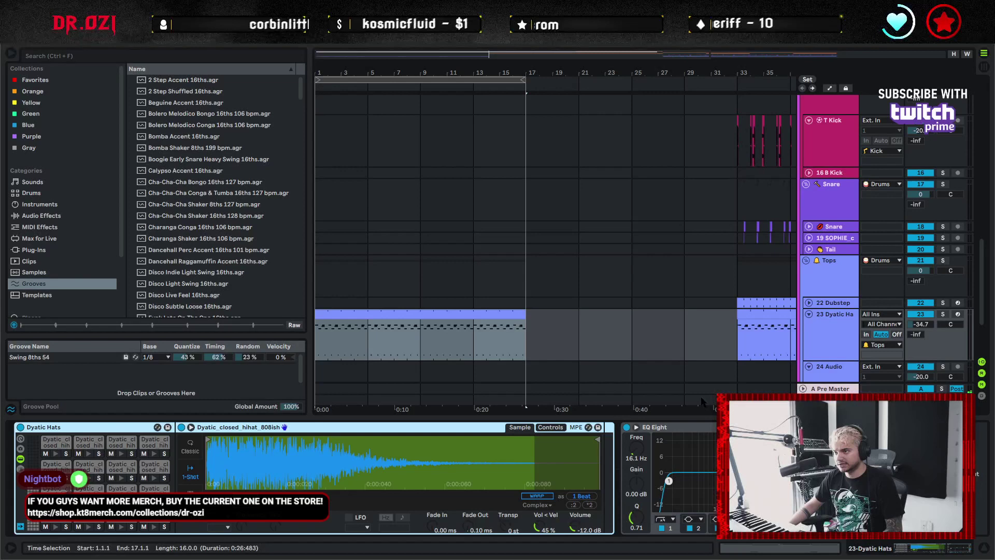
double_click(117, 427)
click(67, 215)
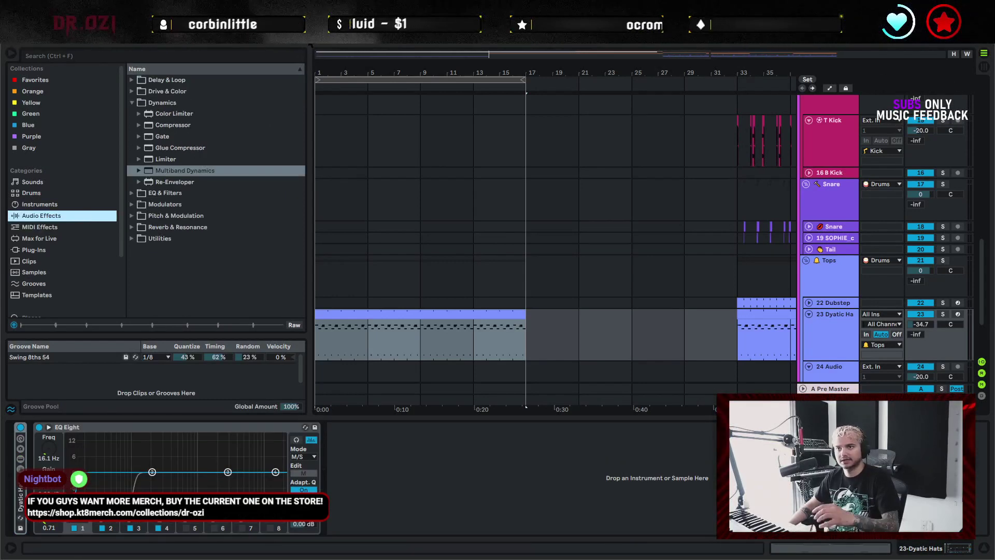
click(140, 102)
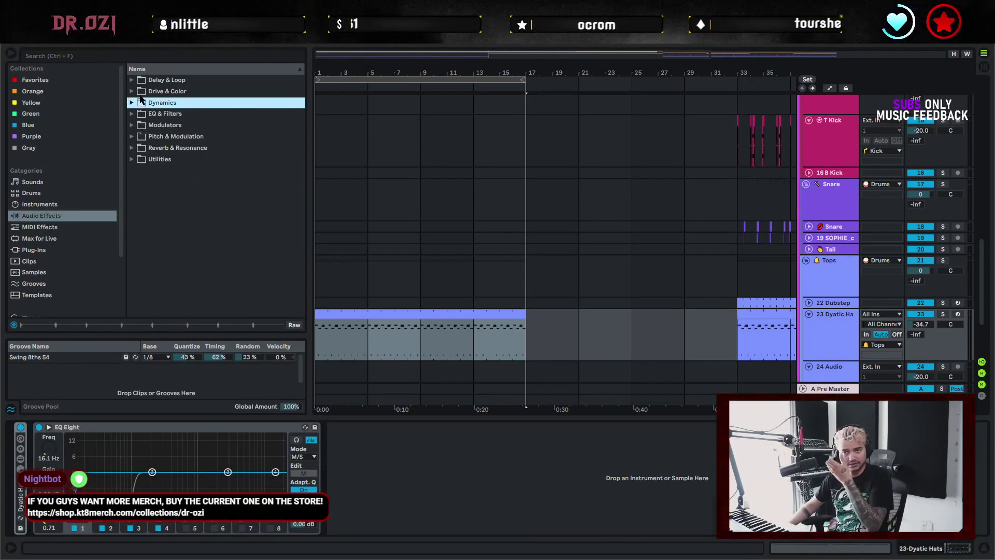
click(132, 113)
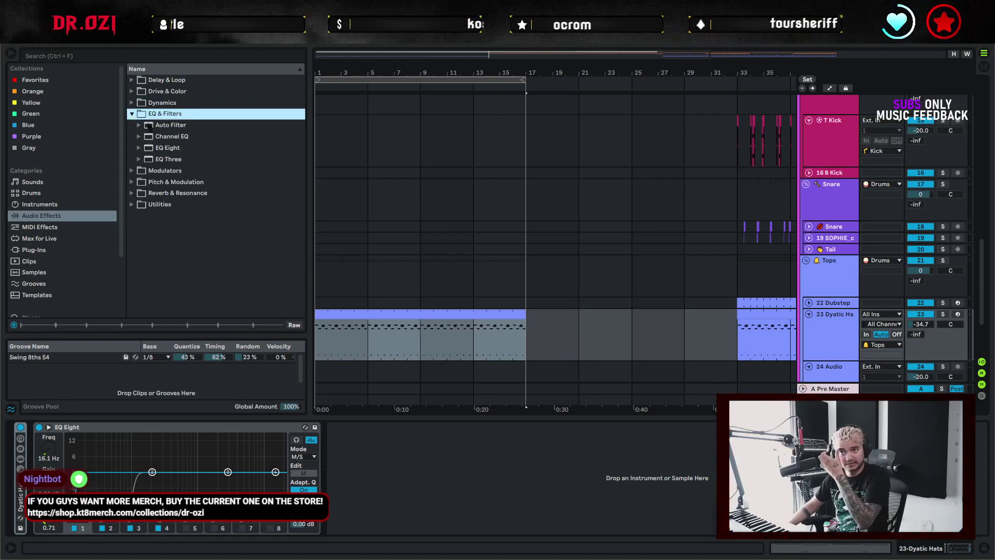
click(171, 149)
drag(335, 460, 346, 452)
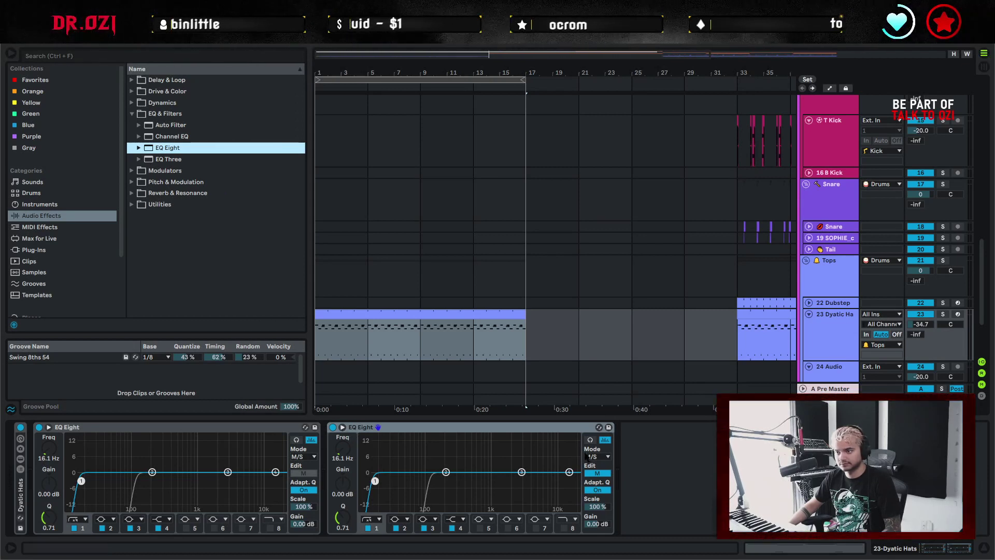
Set the new EQ Eight to Stereo, band-limit it with a 1.69 kHz high cut, and group it into an audio effect rack
click(597, 472)
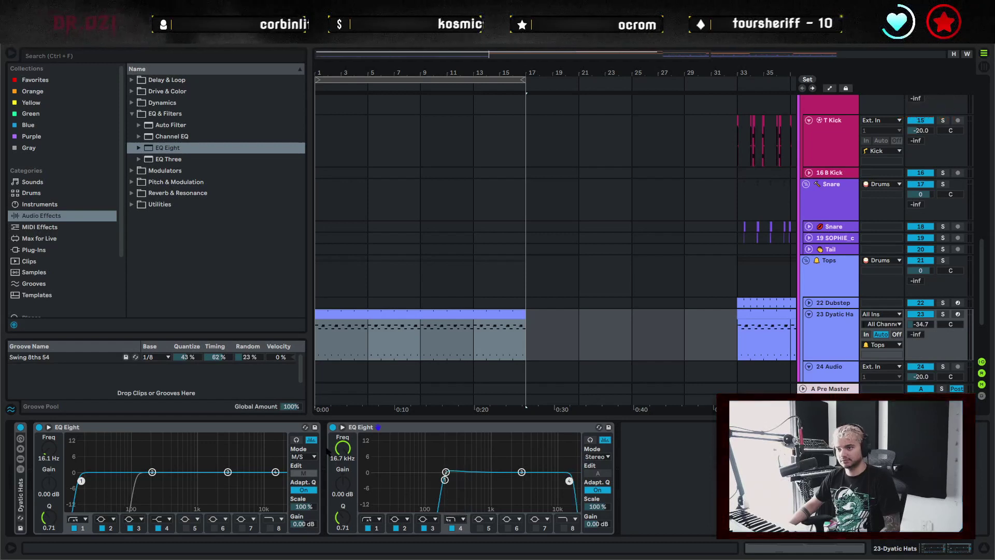
drag(341, 449, 341, 469)
click(370, 431)
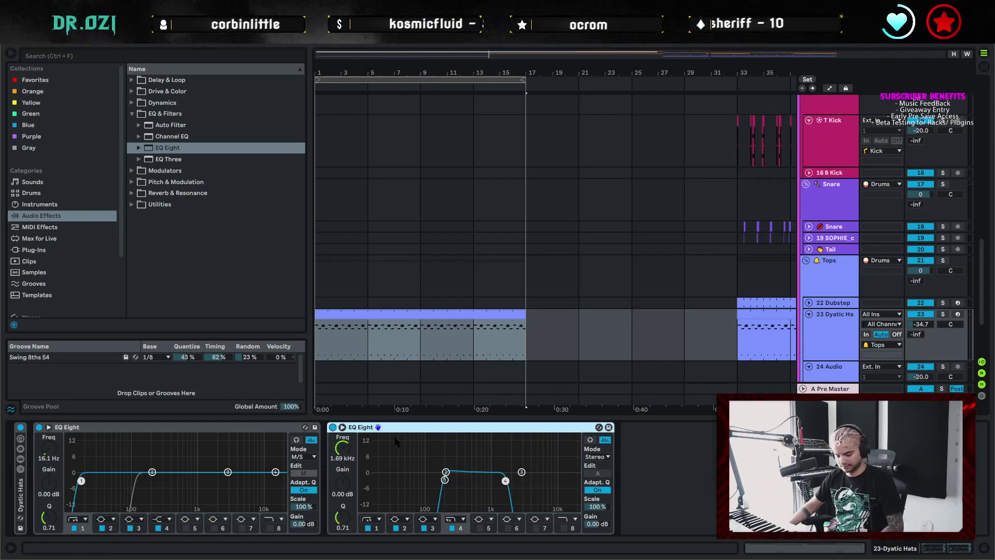
key(ctrl+g)
Add the Cabinet effect after the EQ Eight inside the hats' rack and play the arrangement
click(133, 91)
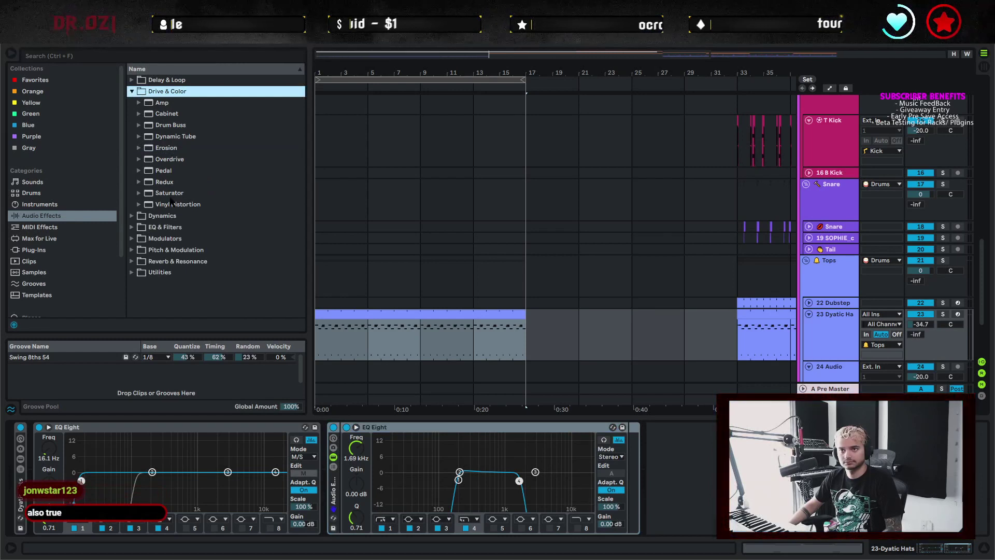
key(Down)
key(Down)
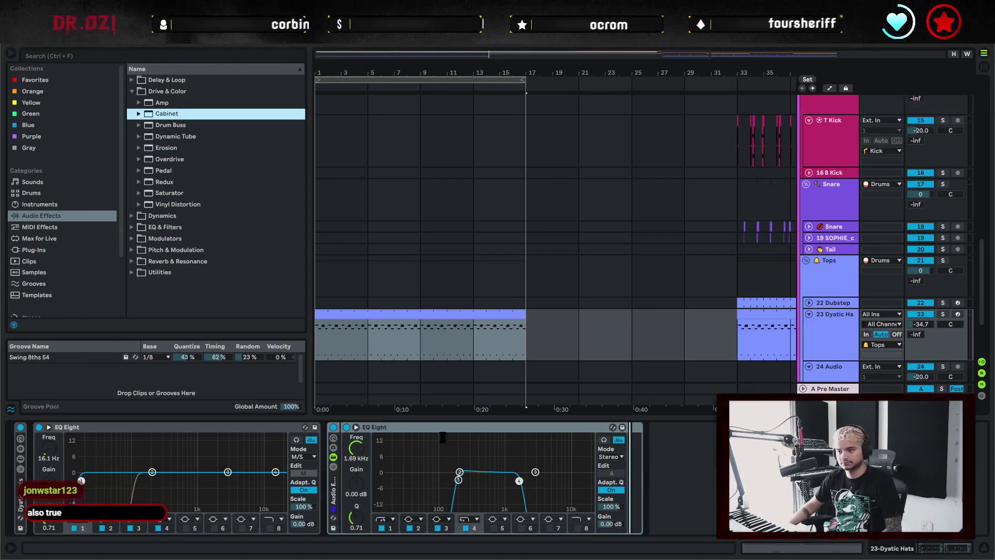
key(space)
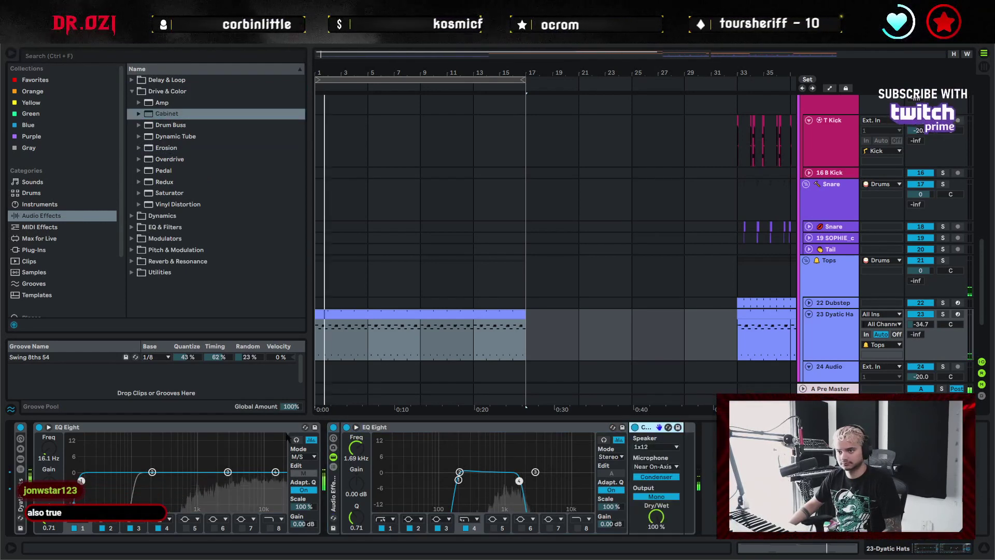
Fold the hats' devices, hide the device view and review the tracks of the arrangement during playback
double_click(217, 427)
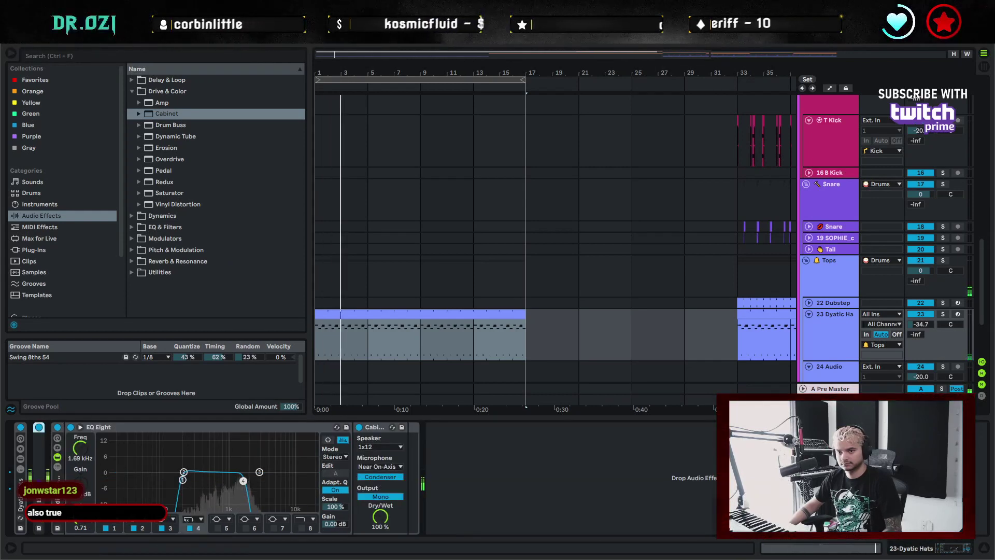
key(Delete)
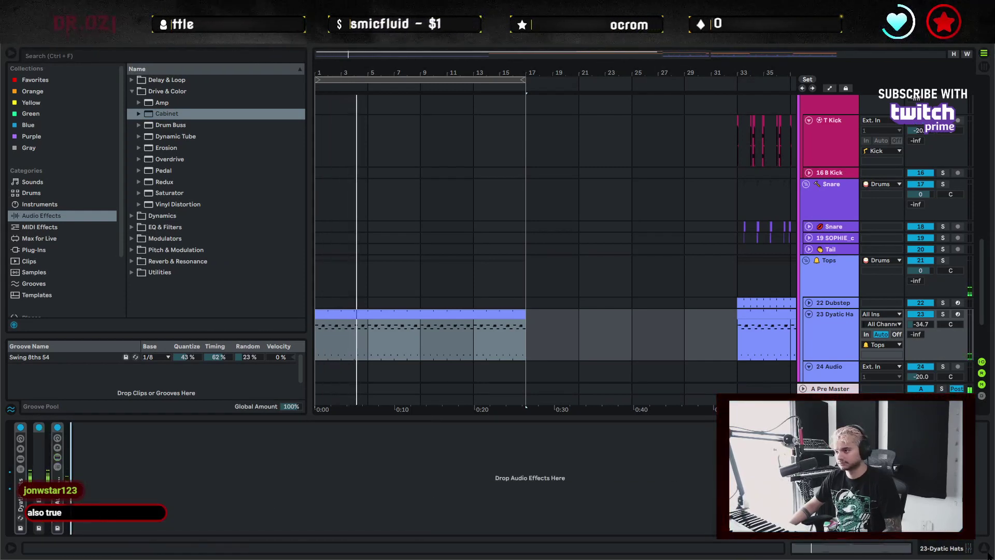
key(ctrl+alt+l)
click(522, 411)
scroll(522, 411, up, 15)
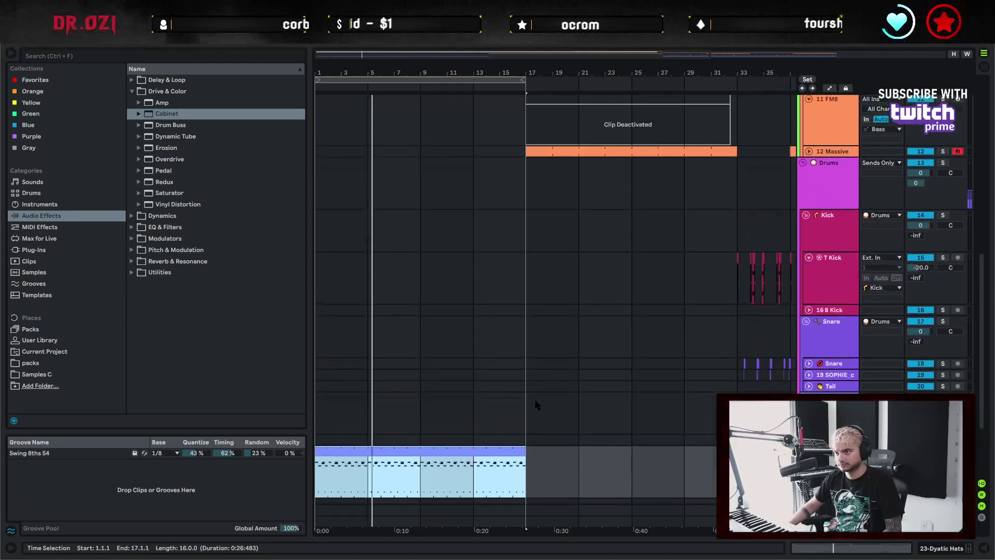
scroll(542, 386, down, 2)
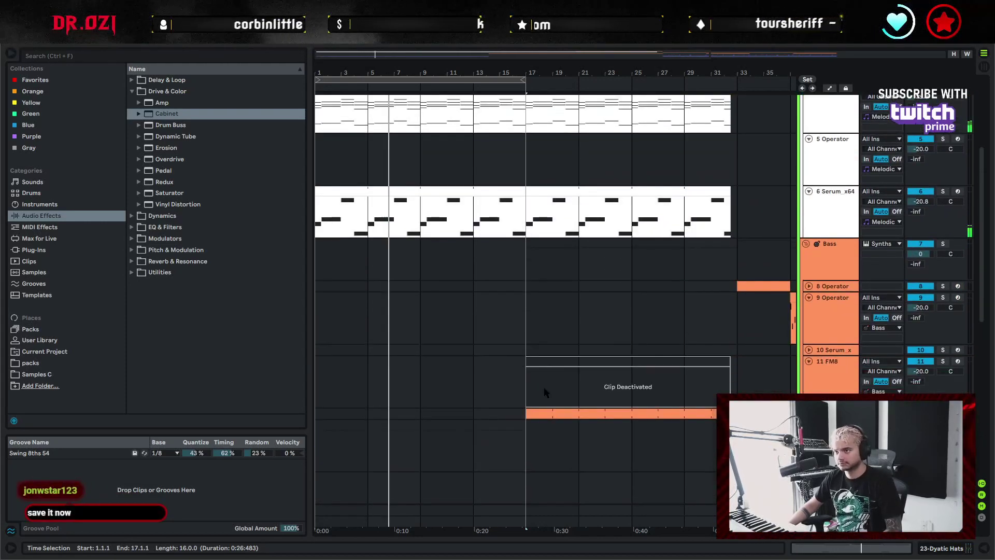
scroll(533, 406, up, 5)
scroll(534, 406, down, 3)
scroll(534, 409, down, 1)
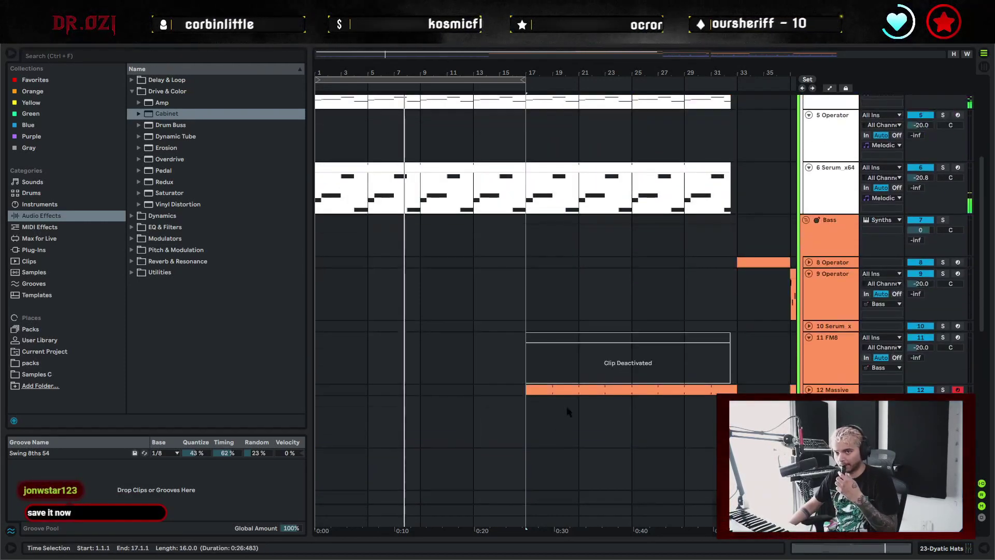
scroll(521, 397, down, 3)
scroll(521, 395, down, 5)
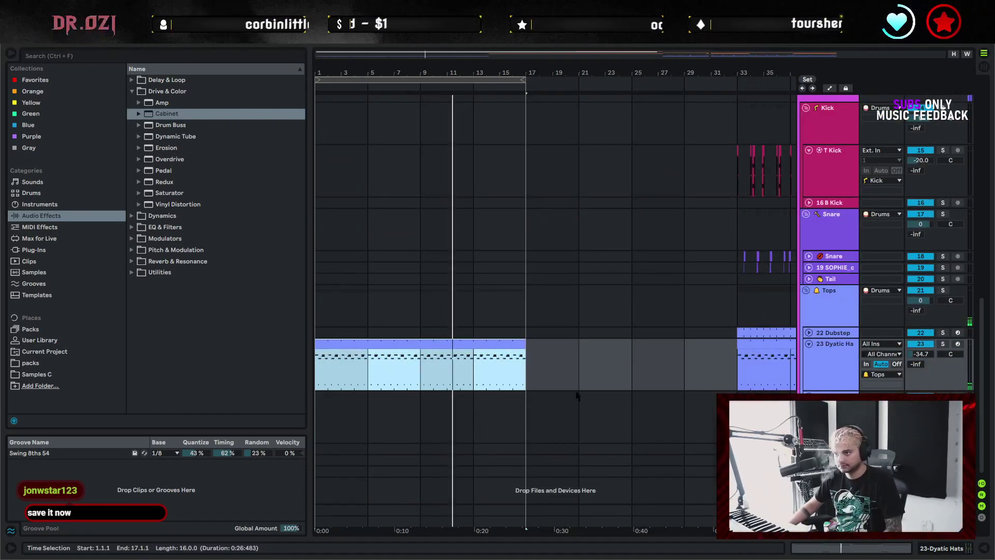
Unfold the hats' rack, raise its EQ Eight high cut and soften the low cut to 182 Hz with a Q of 0.45
double_click(841, 372)
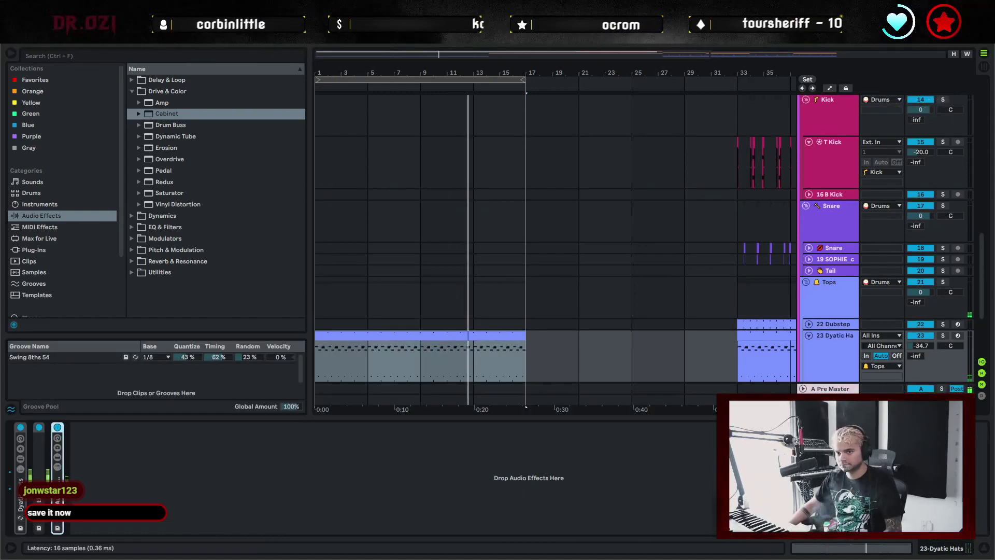
click(57, 457)
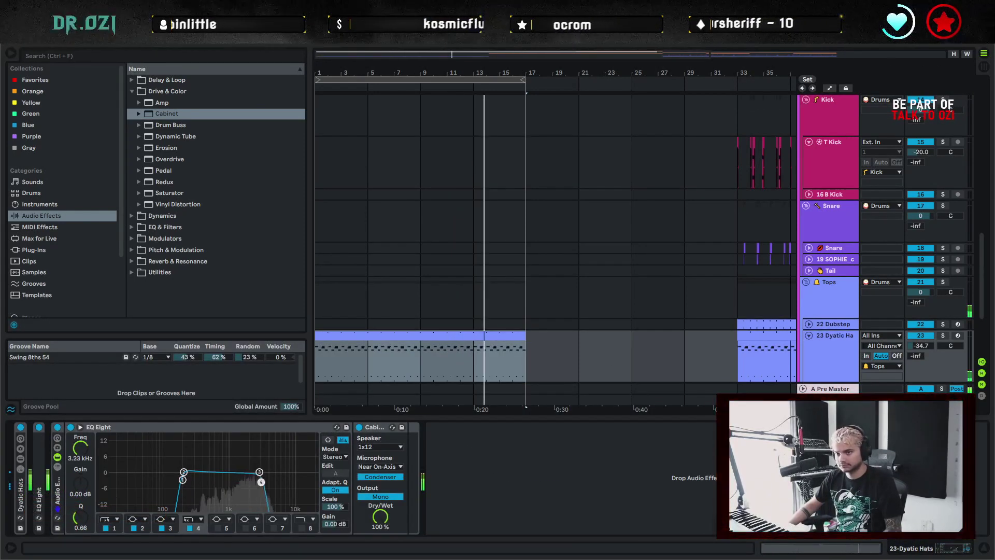
drag(243, 481, 254, 483)
drag(182, 480, 181, 487)
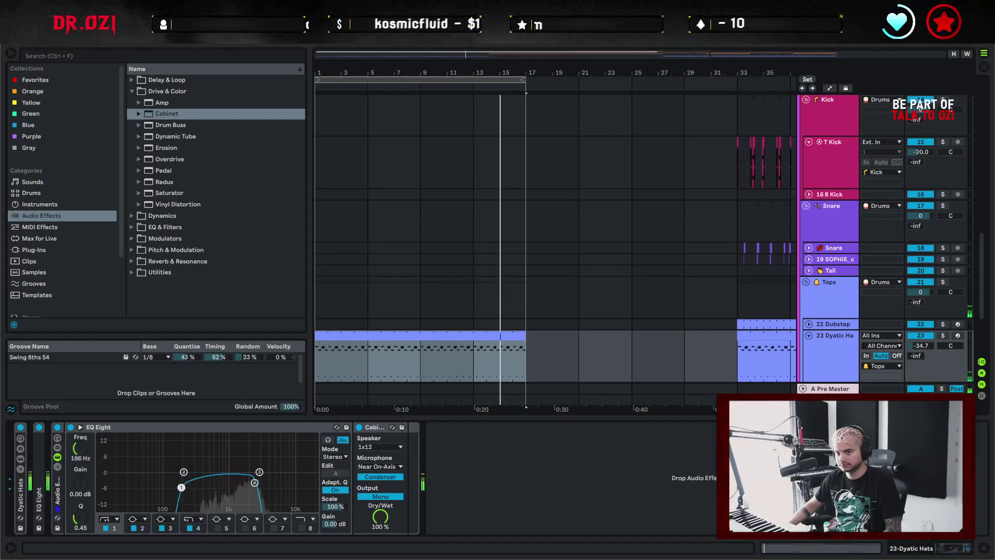
Try the Cabinet's 4x12 speaker, settle on 4x10 and switch its output to Dual
click(380, 446)
click(386, 461)
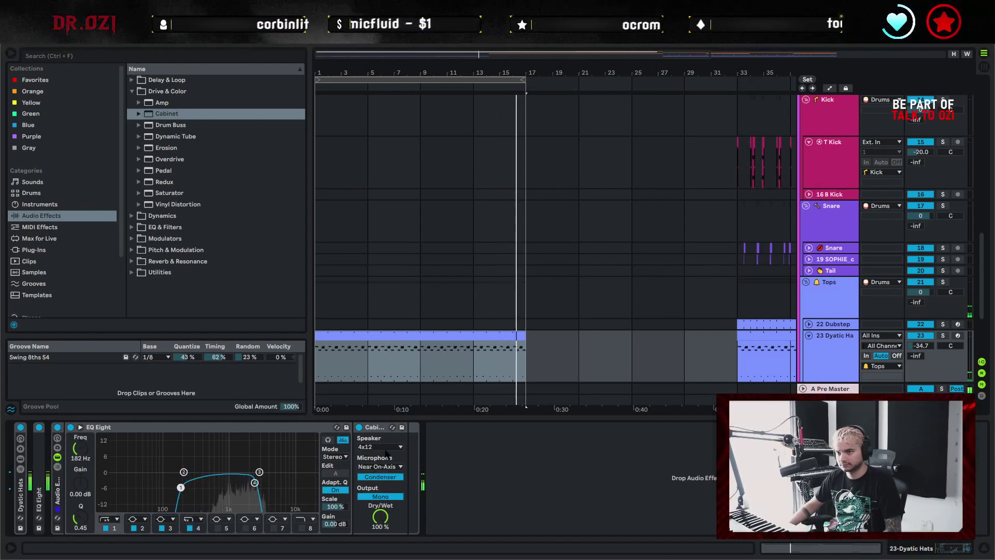
click(383, 447)
click(387, 455)
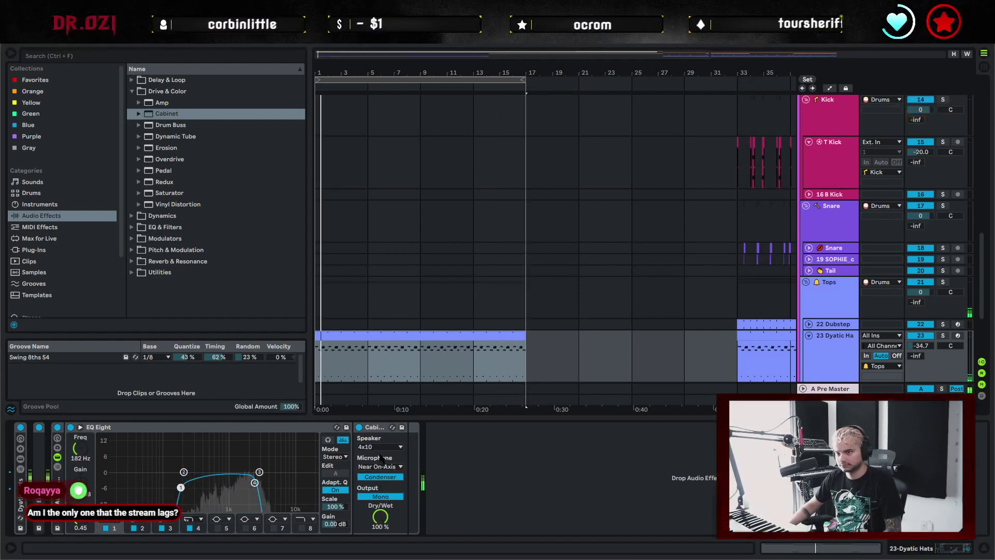
click(381, 496)
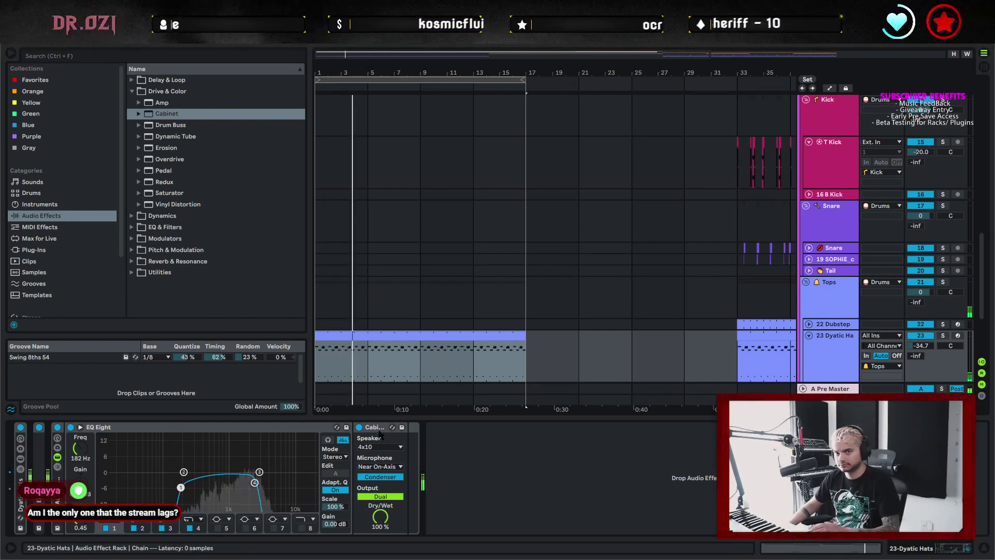
Fold the rack's EQ Eight, hide the device view and return to the melodic tracks
double_click(264, 426)
click(394, 459)
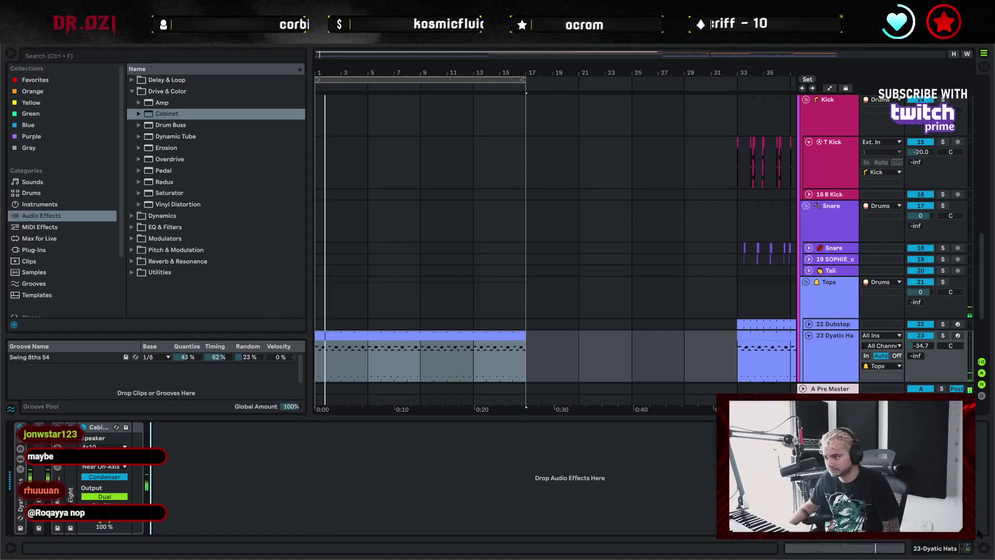
key(ctrl+alt+l)
scroll(484, 356, up, 4)
scroll(539, 381, up, 6)
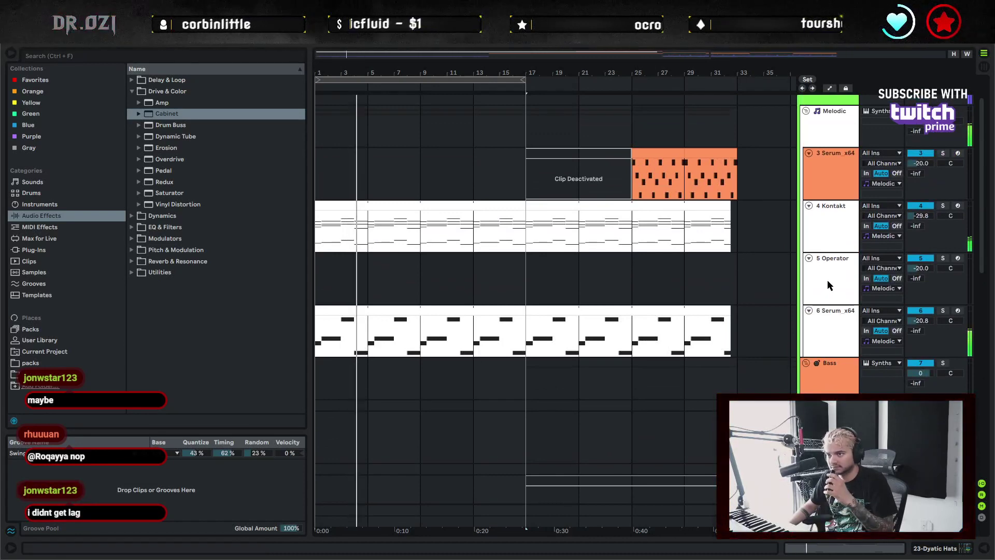
Insert a new MIDI track below the 6 Serum_x64 track in the Melodic group
click(827, 279)
scroll(634, 330, down, 2)
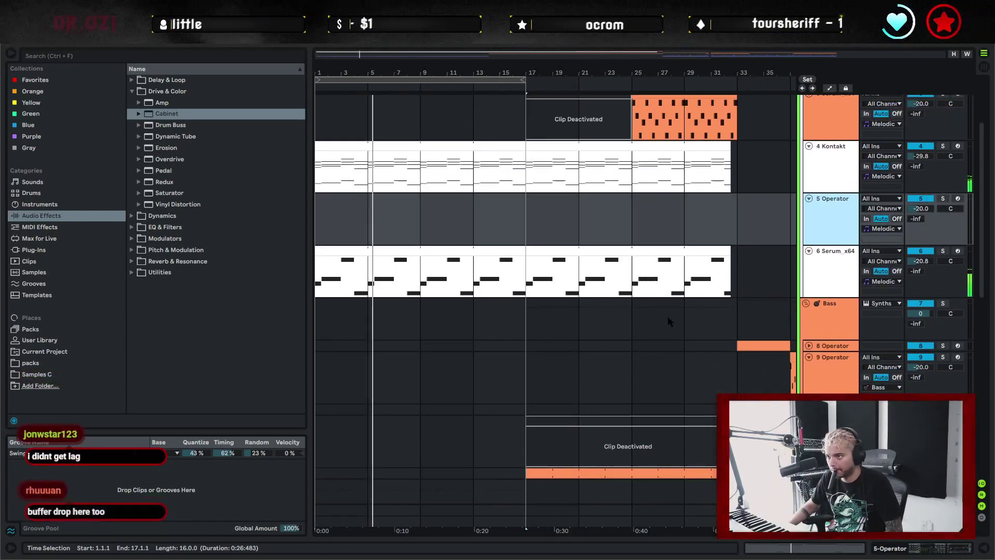
click(836, 275)
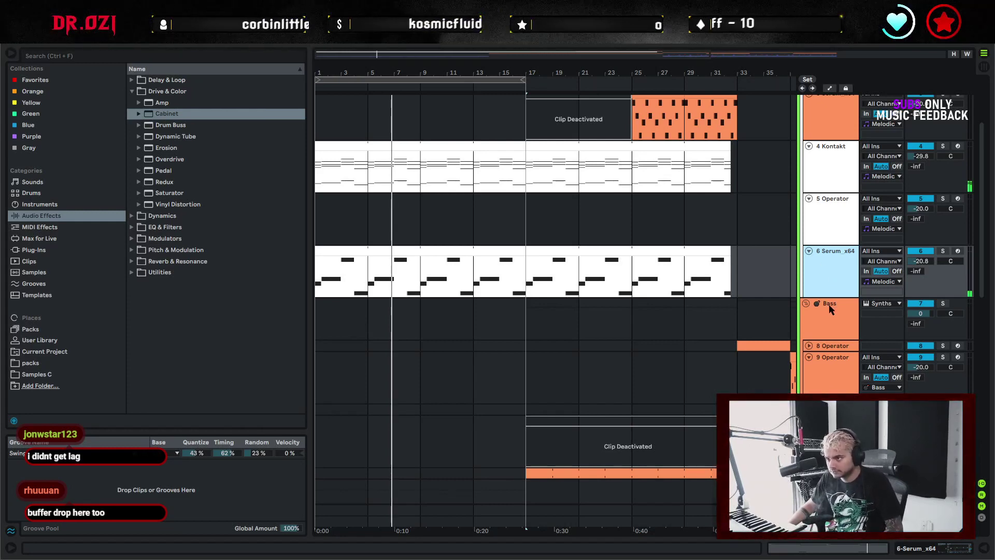
key(ctrl+shift+t)
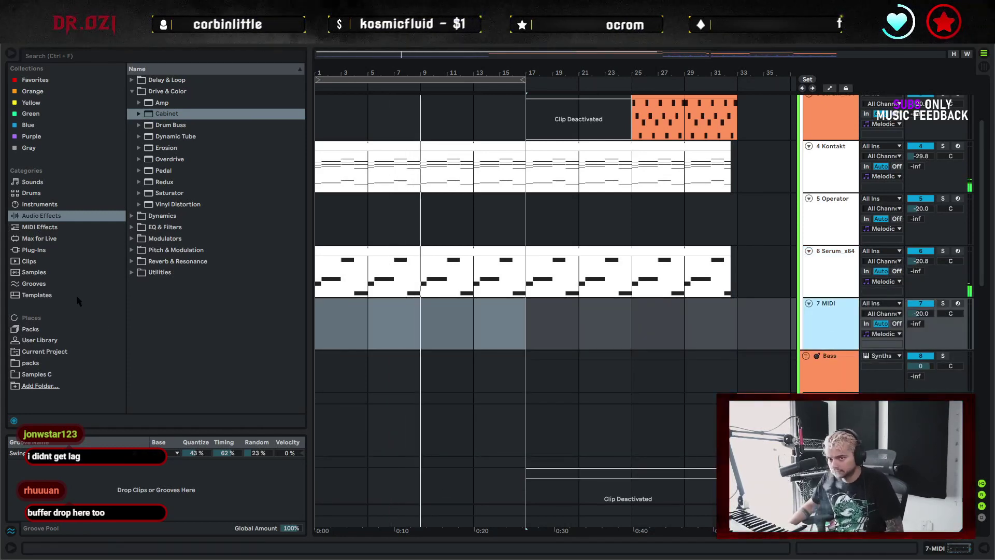
Search the browser's instruments for "mallet"
click(44, 249)
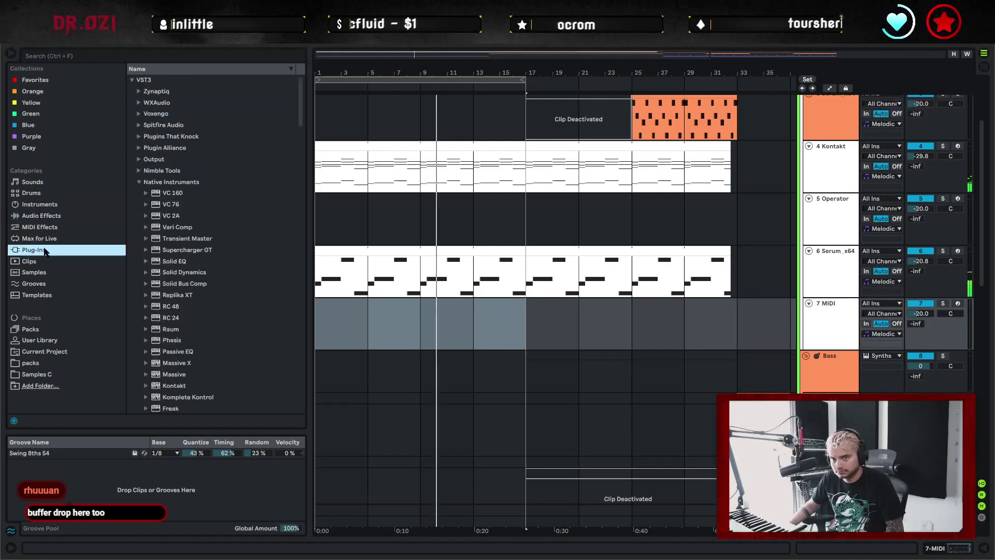
click(105, 57)
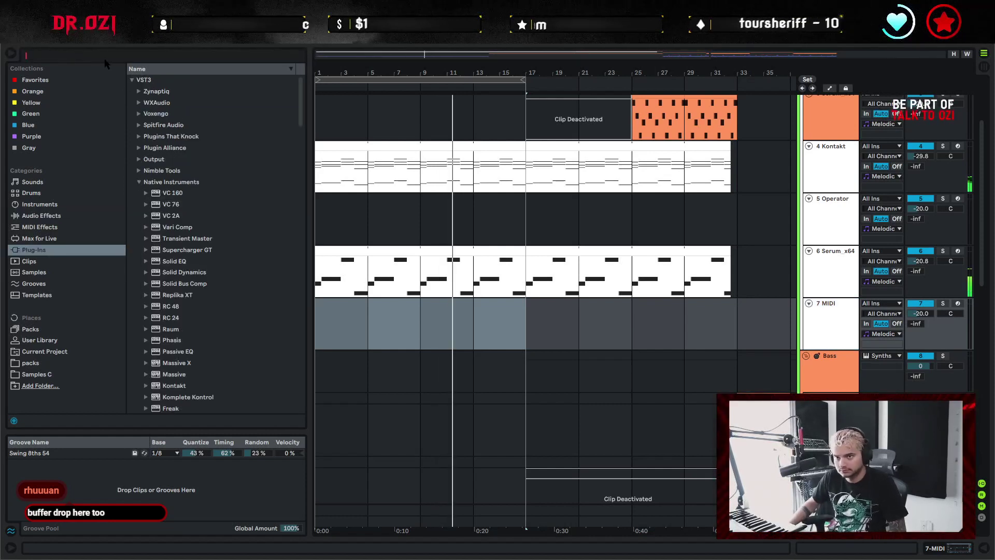
click(64, 204)
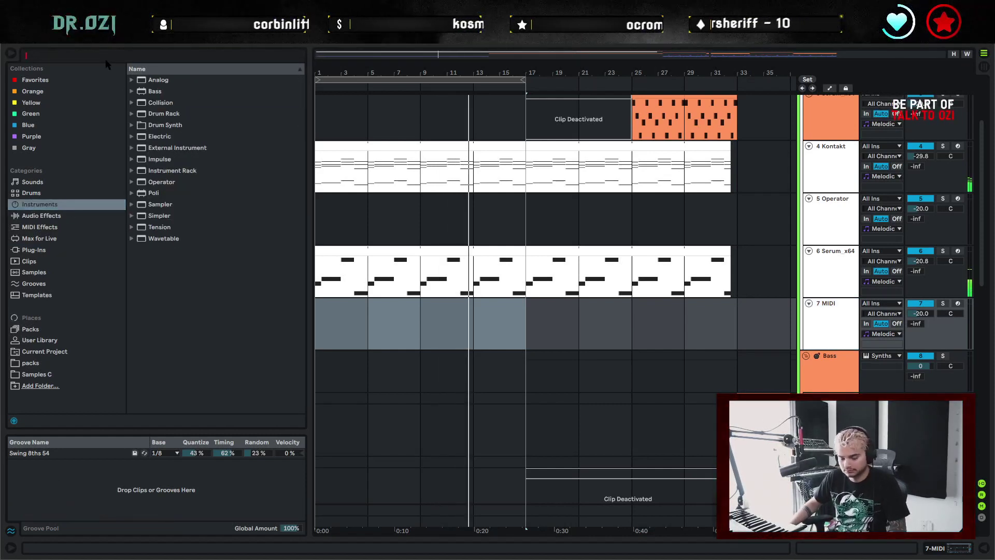
text(mallet)
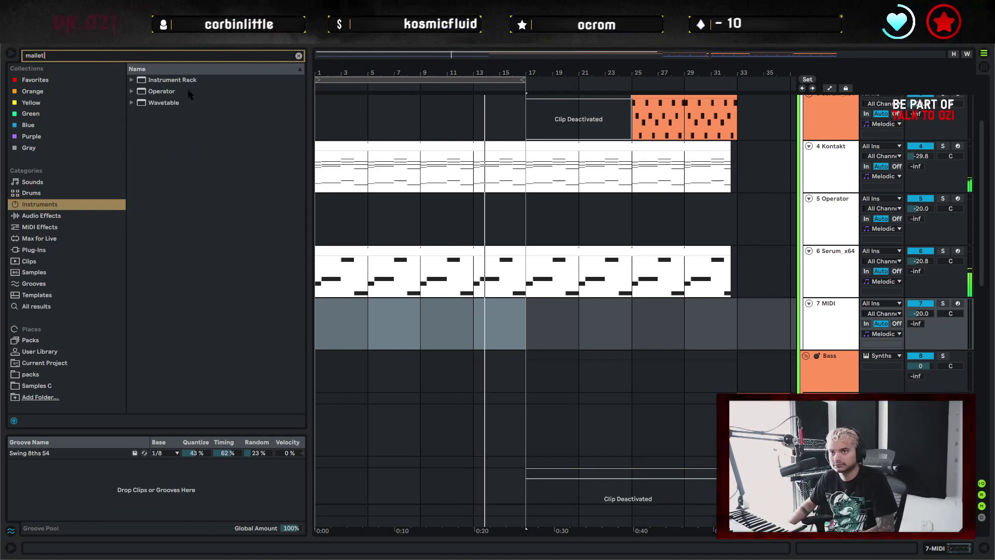
Preview the mallet presets under Instrument Rack and Operator: Orbit Mallets and Metallic Mallet Bass
click(189, 92)
key(Up)
key(Right)
key(Down)
key(Right)
key(Down)
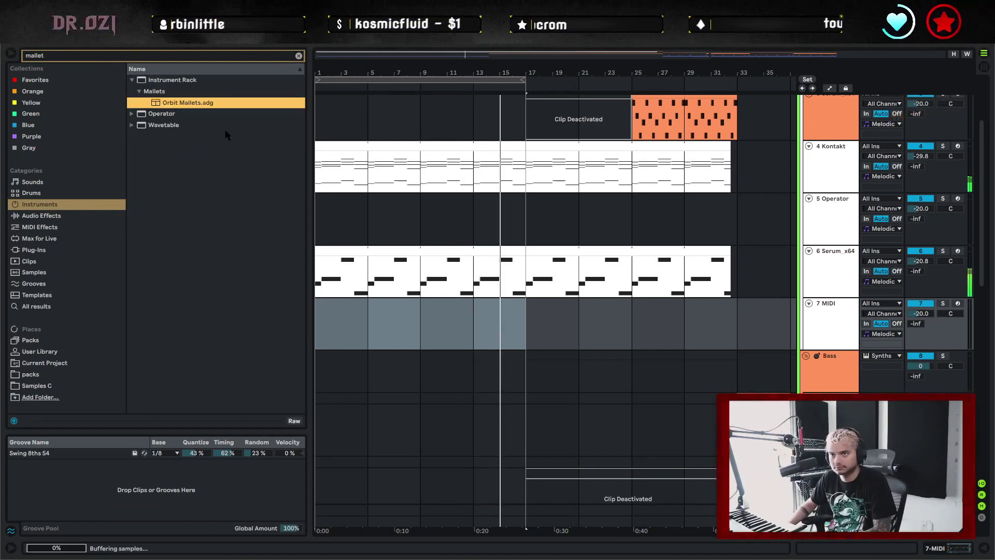
key(Down)
key(Right)
key(Down)
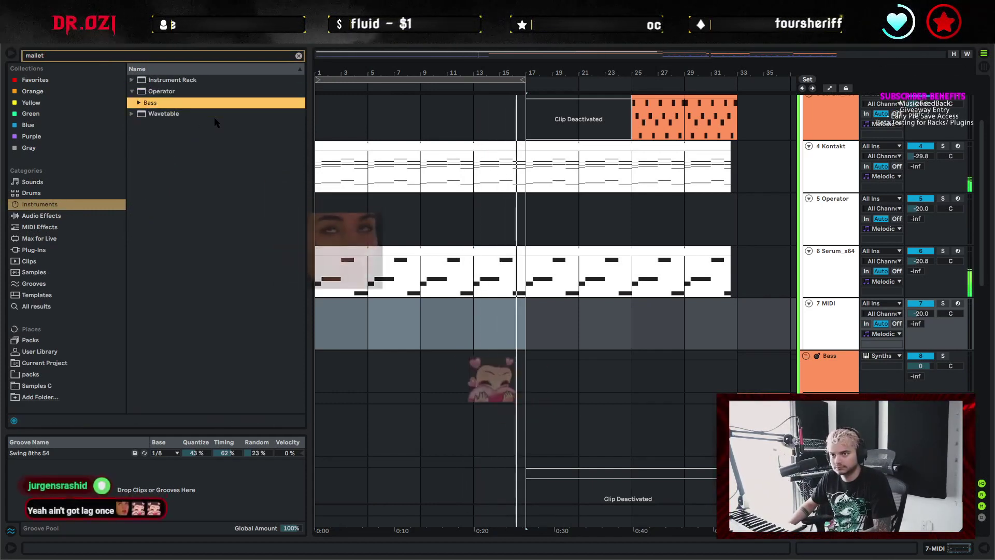
key(Right)
key(Down)
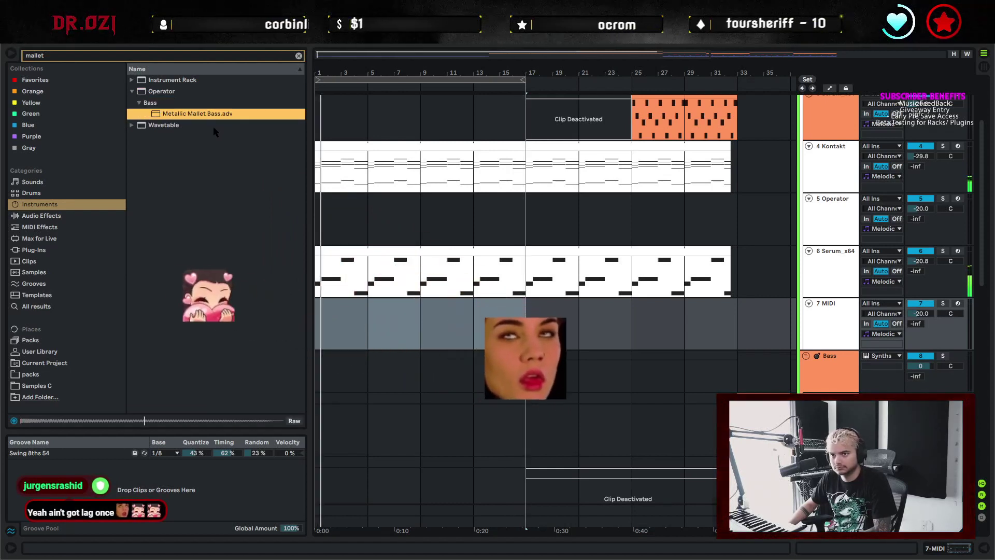
Fold the Operator results and look through the mallet presets under Wavetable
key(Left)
key(Left)
key(Down)
key(Right)
key(Down)
key(Right)
key(Down)
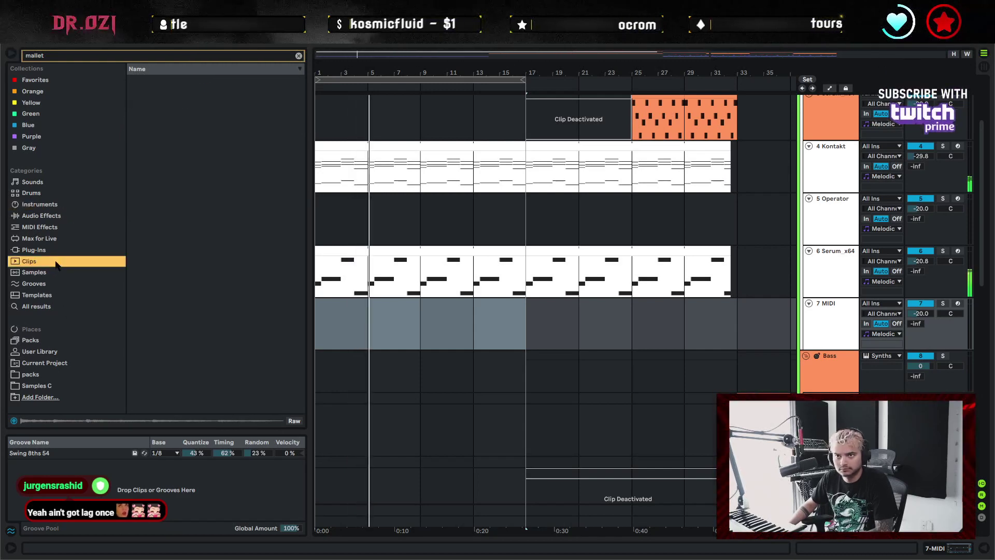
Extend the mallet search to all results and audition the Waterphone Mallet Slow and Waterphone Hard Mallet samples
click(37, 306)
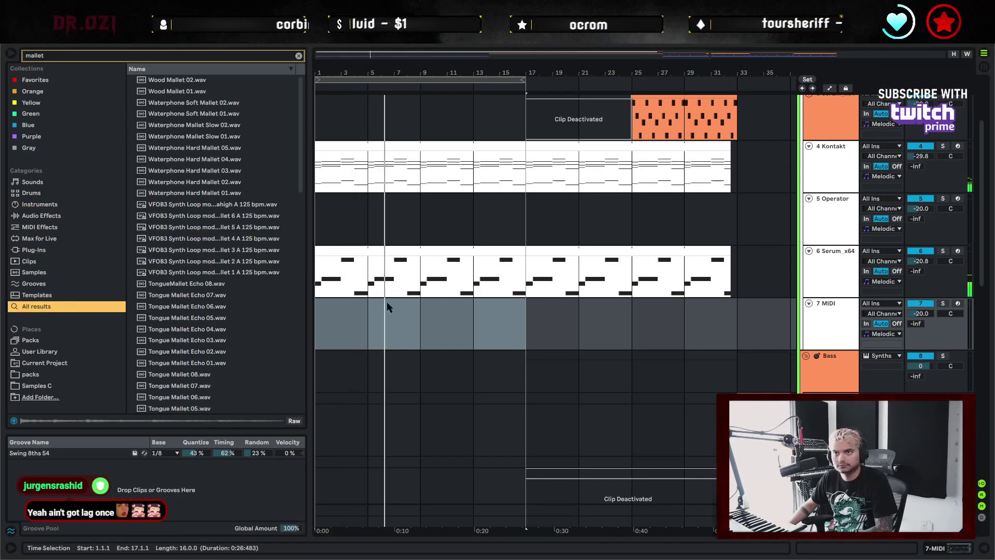
click(222, 128)
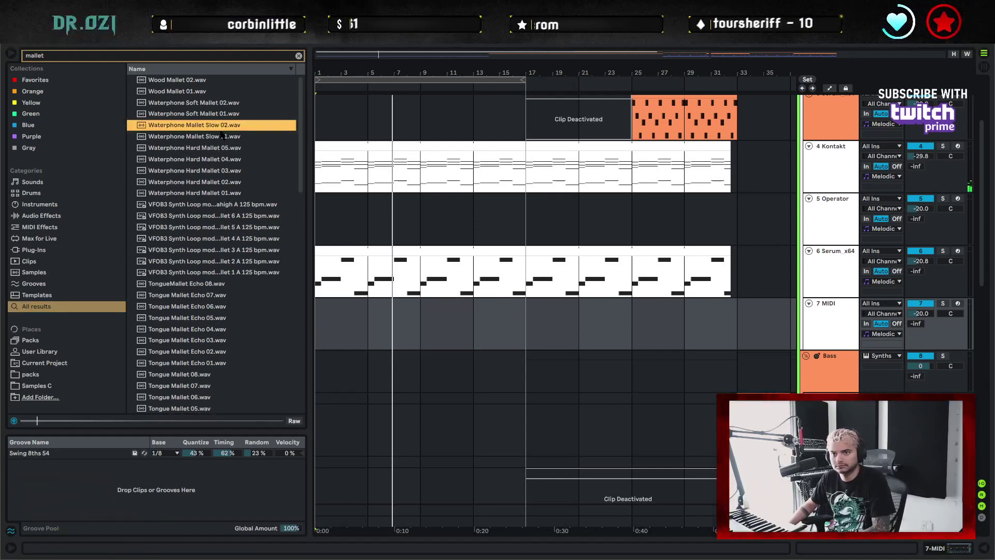
click(222, 136)
click(225, 148)
key(Down)
key(Down)
key(Down)
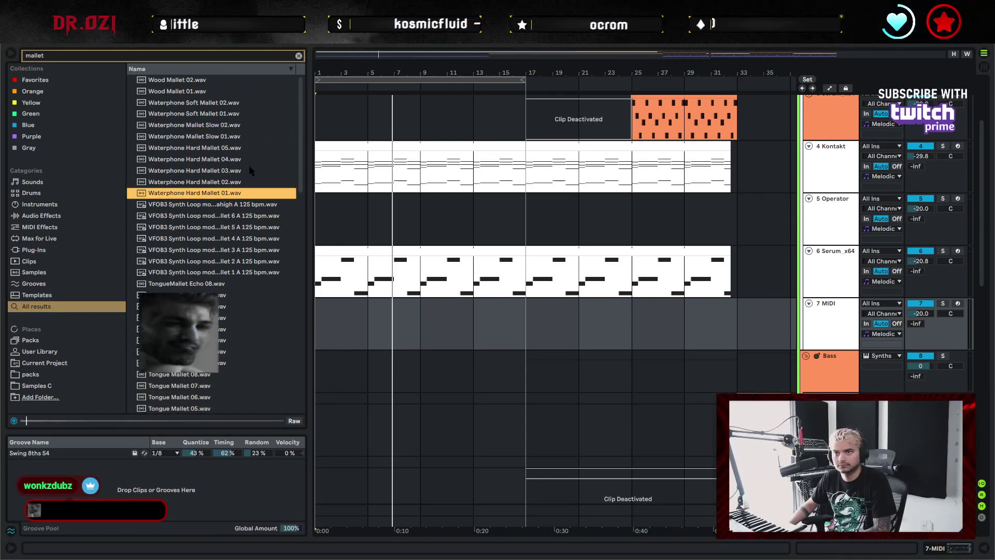
key(Up)
key(Up)
key(Up)
scroll(249, 165, down, 1)
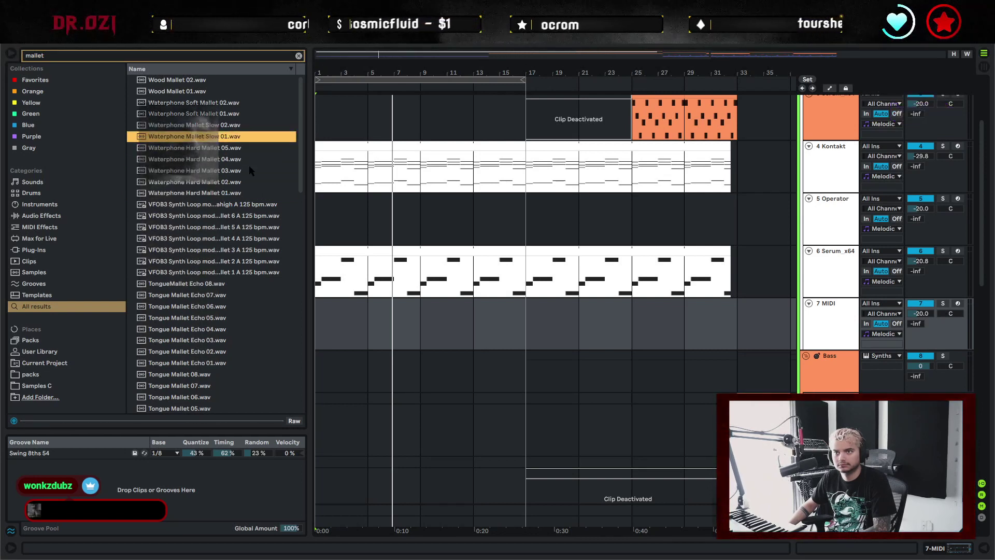
key(Down)
key(Down)
scroll(259, 185, down, 1)
Audition the VF083 mallet synth loops and continue through to the Tongue Mallet Echo samples
click(249, 192)
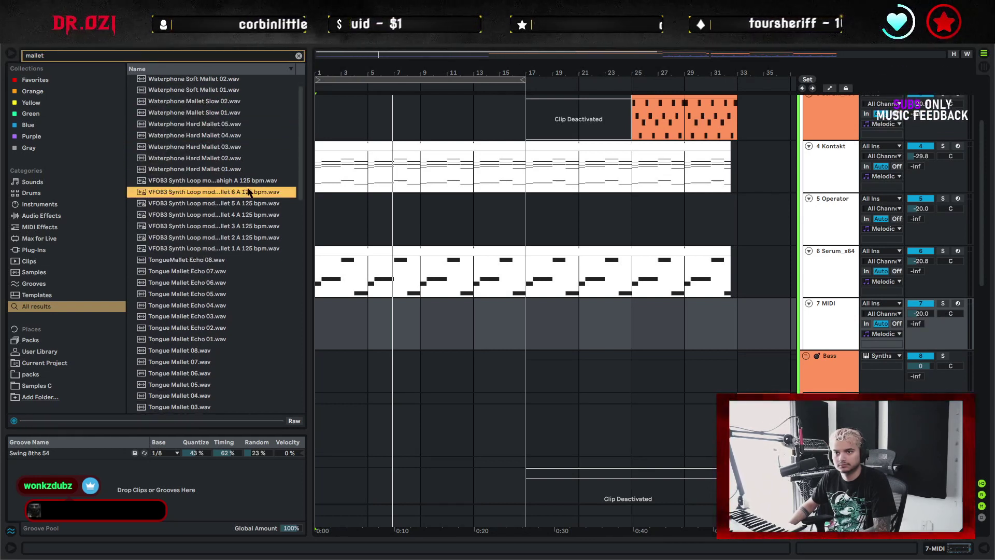
scroll(240, 200, down, 2)
click(221, 246)
scroll(224, 247, down, 2)
key(Down)
key(Down)
key(Down)
key(Down)
key(Down)
key(Down)
key(Down)
key(Down)
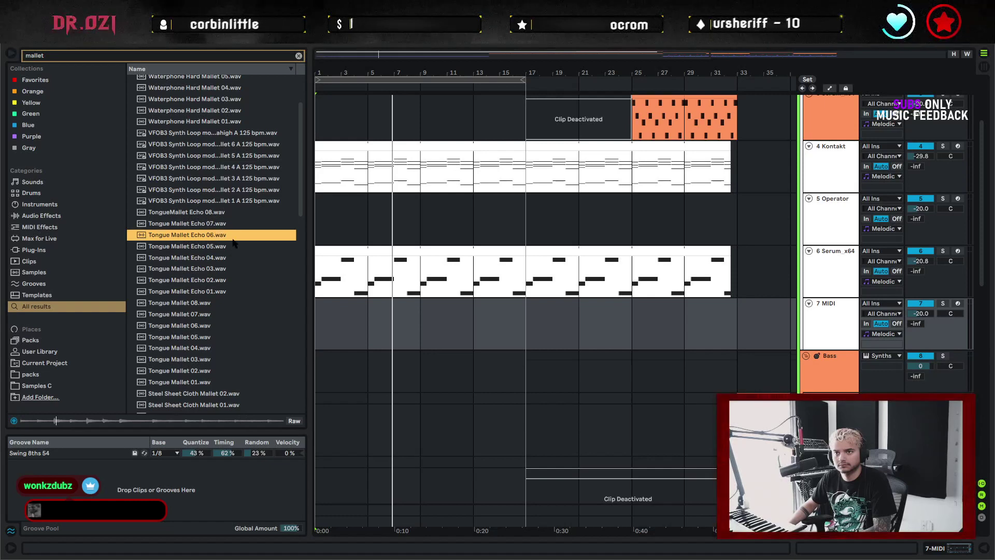
Audition the remaining Tongue Mallet Echo samples and the Tongue Mallet samples
scroll(219, 299, down, 4)
key(Down)
key(Down)
key(Down)
key(Down)
key(Down)
key(Down)
key(Down)
key(Down)
key(Down)
scroll(219, 296, down, 8)
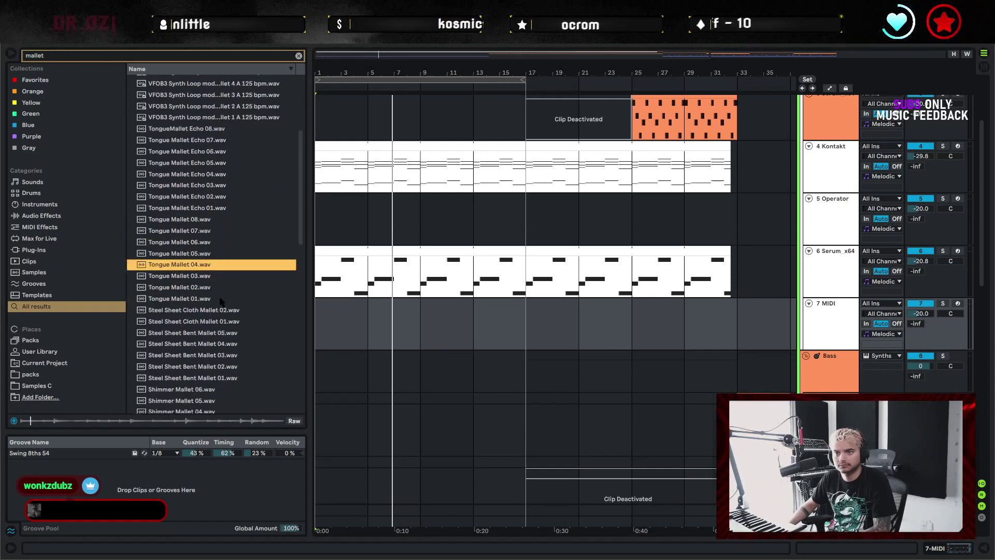
Audition the Steel Sheet Cloth Mallet and Steel Sheet Bent Mallet samples
key(Down)
key(Down)
key(Down)
key(Down)
key(Down)
key(Down)
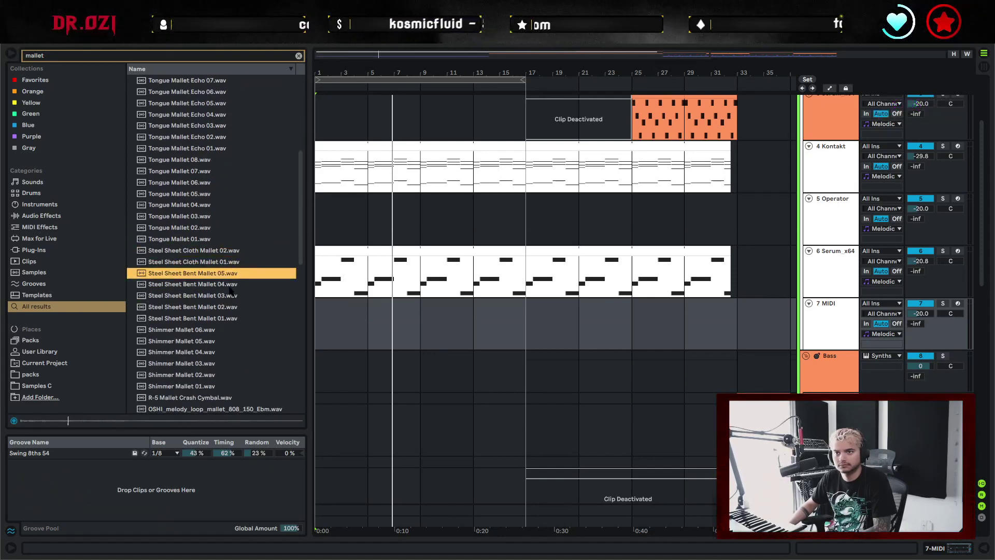
scroll(228, 290, down, 4)
key(Down)
scroll(231, 278, down, 3)
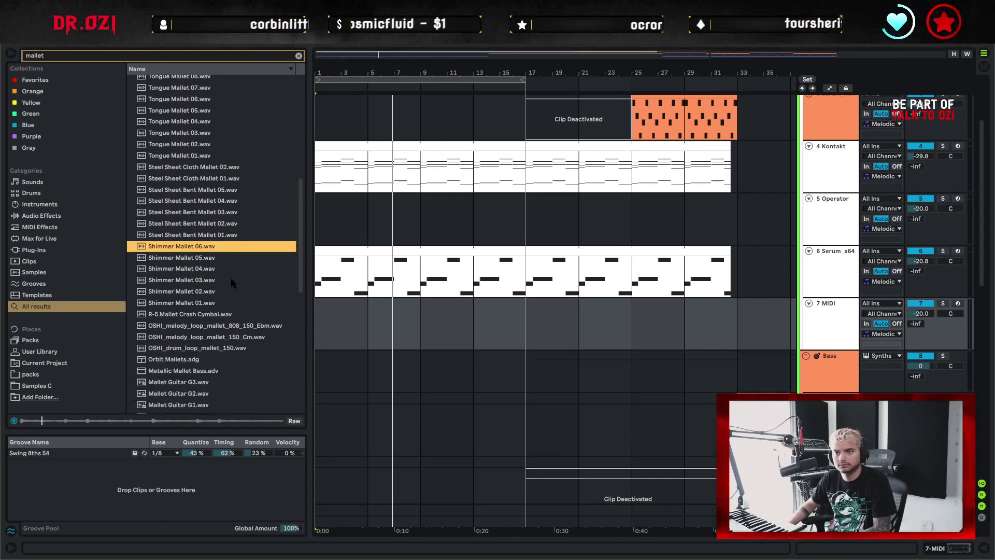
Audition the Shimmer Mallet samples and the R-5 Mallet Crash Cymbal
key(Down)
key(Down)
key(Down)
scroll(226, 273, down, 2)
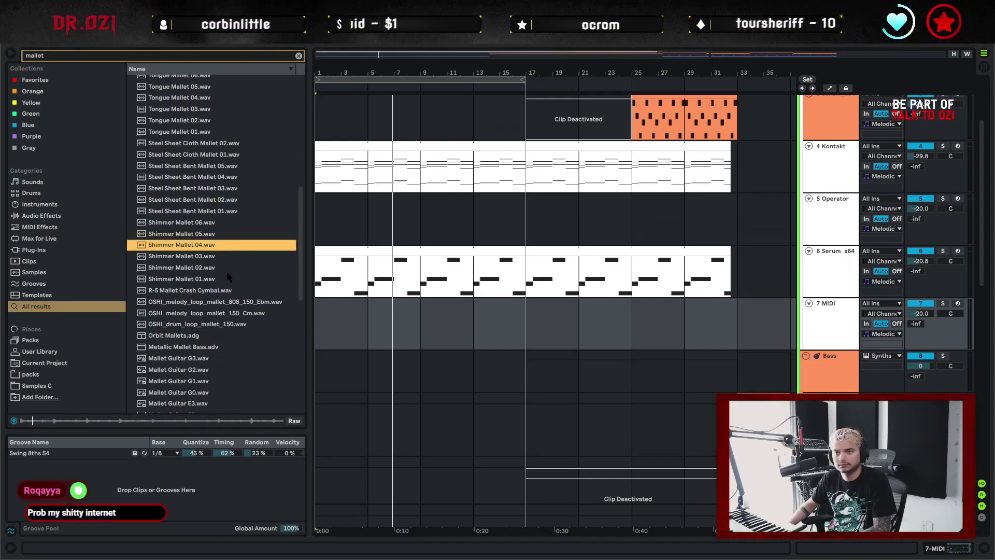
key(Down)
key(Down)
key(Down)
key(Down)
key(Down)
scroll(223, 273, down, 4)
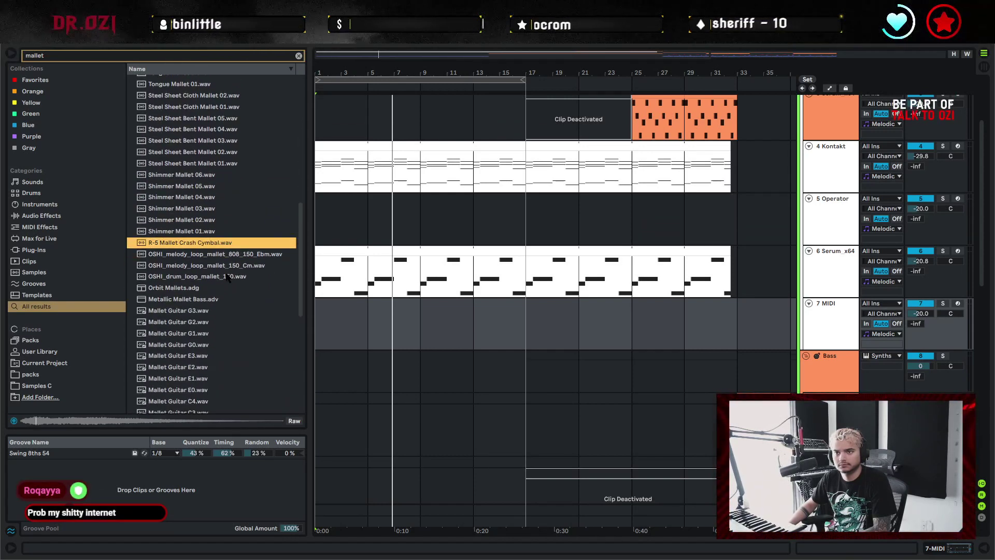
Audition the OSHI mallet loops and the first Mallet Guitar samples
key(Down)
key(Down)
key(Down)
key(Down)
key(Down)
key(Down)
scroll(221, 275, down, 5)
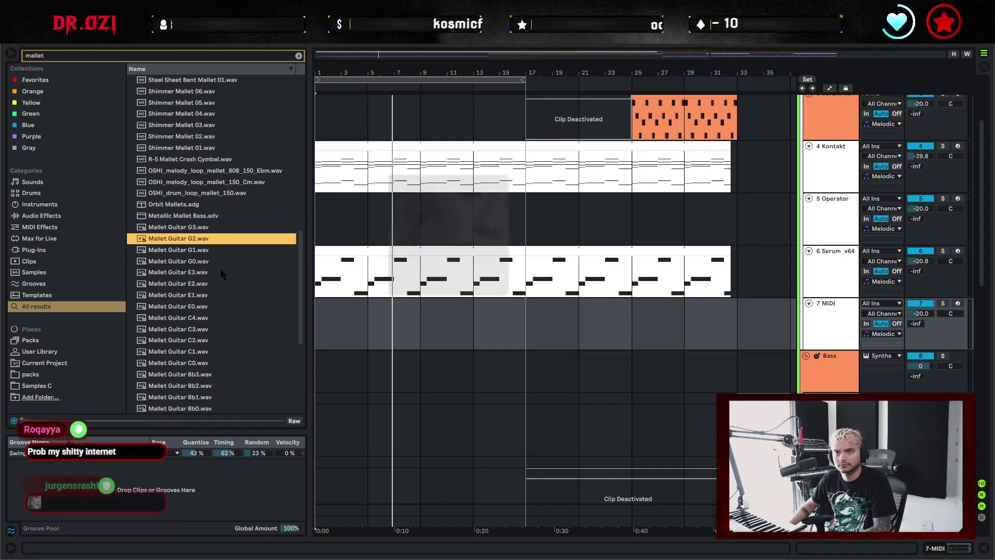
key(Down)
key(Down)
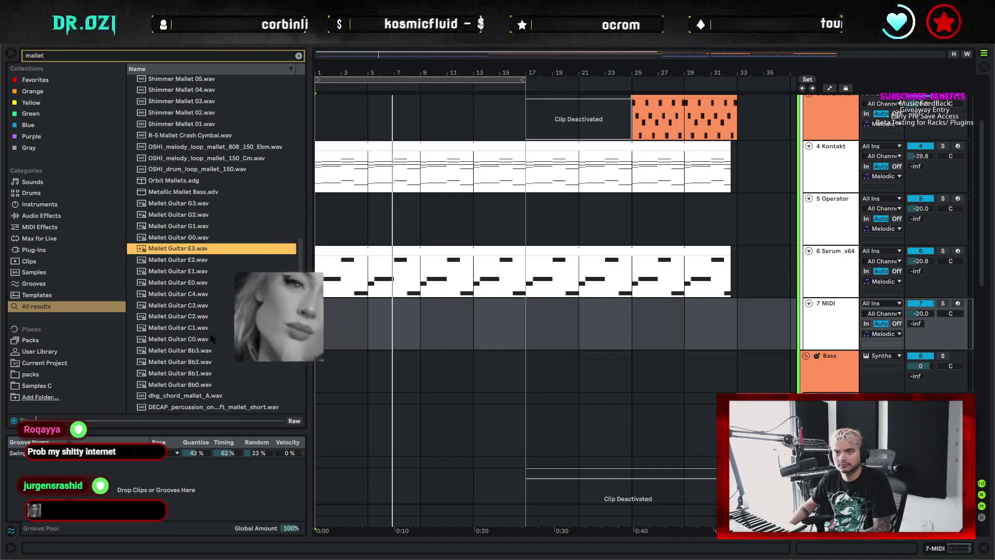
Go through the remaining Mallet Guitar samples and on to the DECAP mallet percussion samples
scroll(220, 269, down, 3)
key(Down)
key(Down)
key(Down)
key(Down)
key(Down)
key(Down)
key(Down)
key(Down)
key(Down)
key(Down)
key(Down)
key(Down)
key(Down)
key(Down)
key(Down)
scroll(228, 311, down, 4)
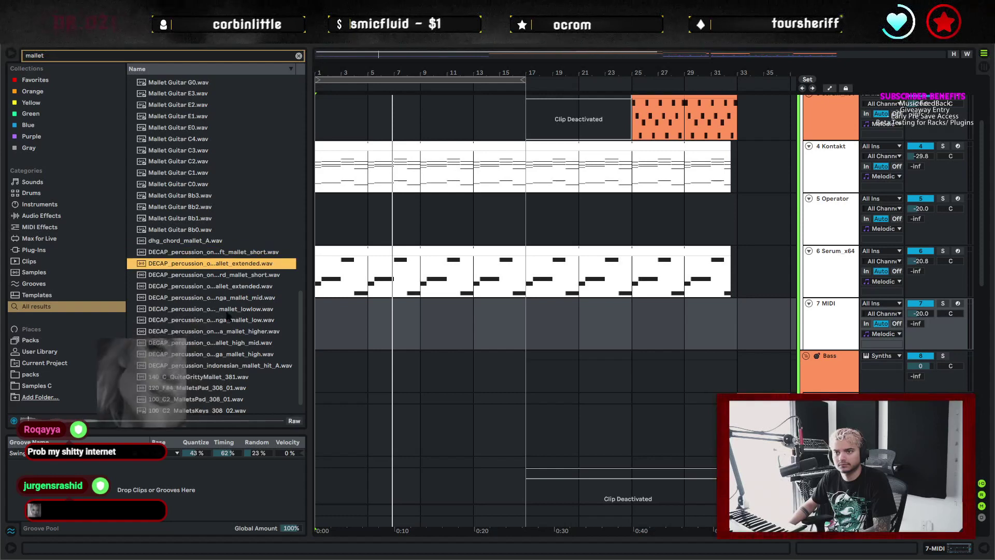
Audition the DECAP mallet percussion samples, from the extended hits to the Indonesian mallet hit and back to the short one
key(Down)
key(Down)
key(Down)
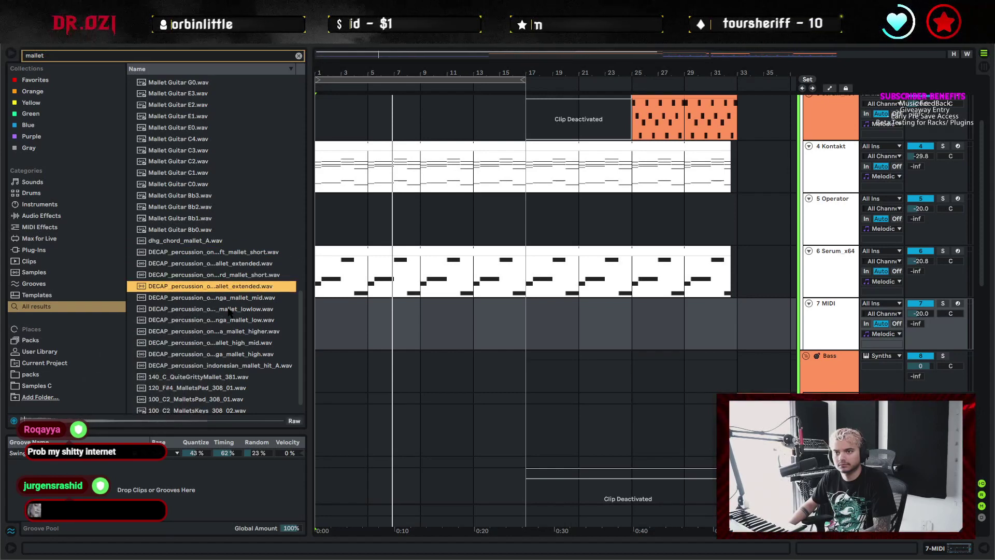
key(Down)
key(Down)
key(Down)
key(Down)
key(Down)
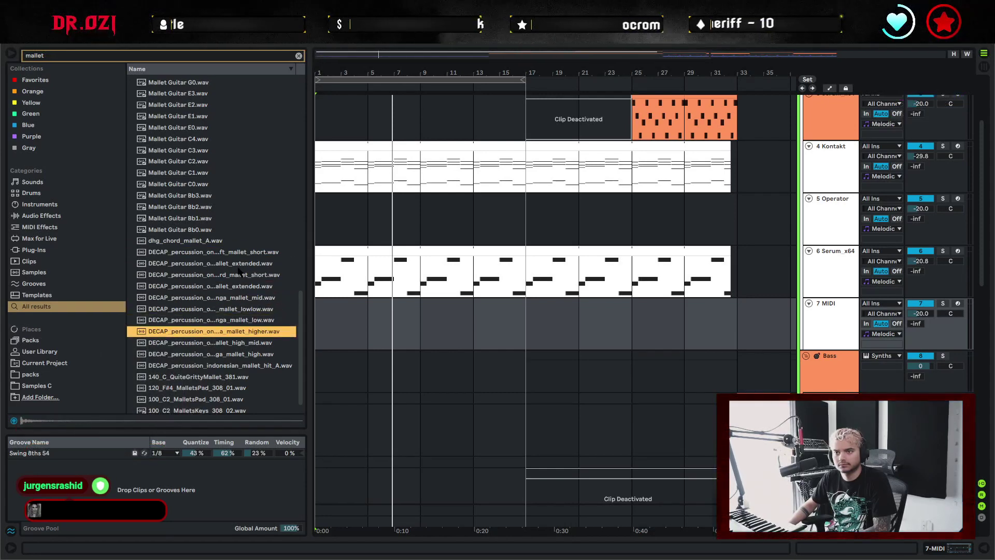
key(Down)
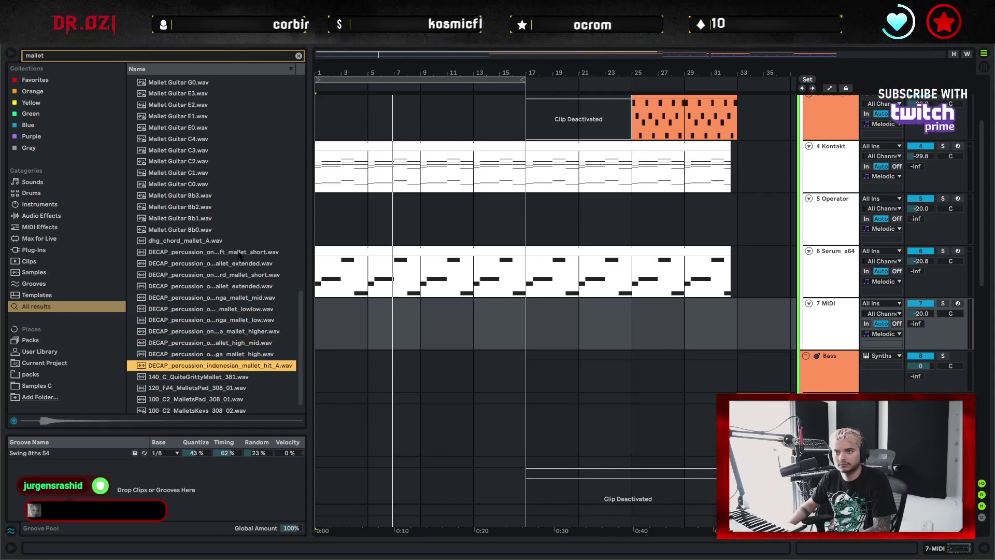
click(239, 254)
scroll(238, 273, down, 1)
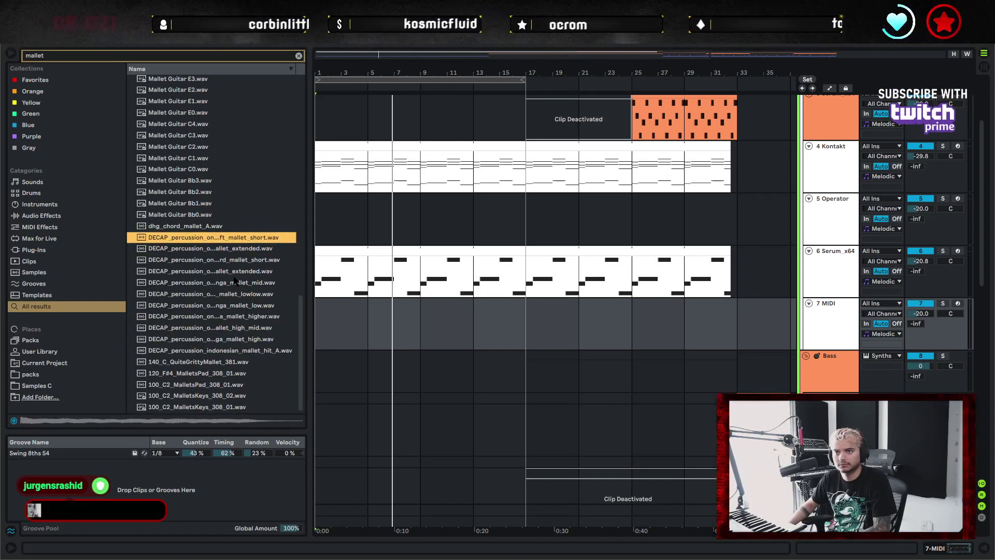
Audition the QuiteGrittyMallet, MalletsPad and MalletsKeys samples at the end of the results
click(199, 364)
click(243, 372)
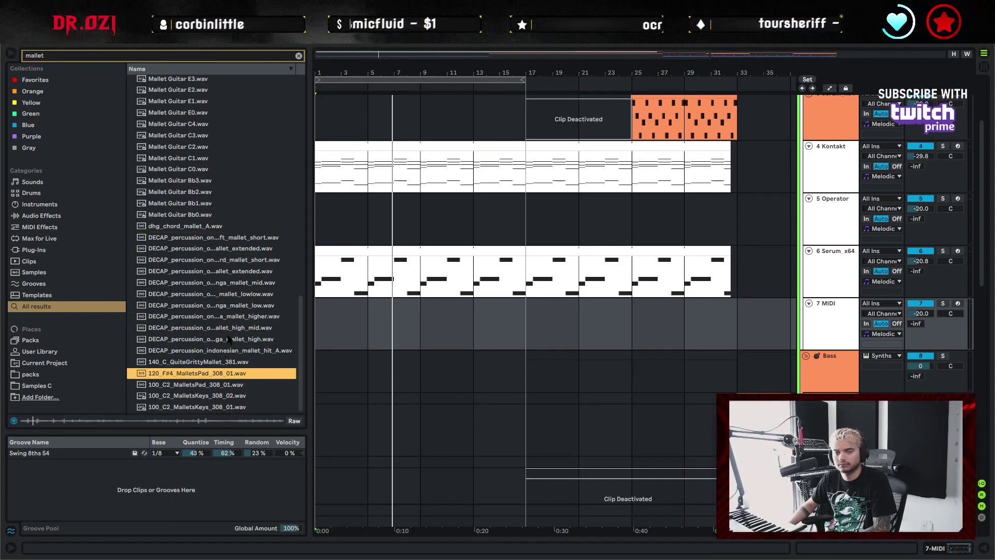
key(Down)
key(Down)
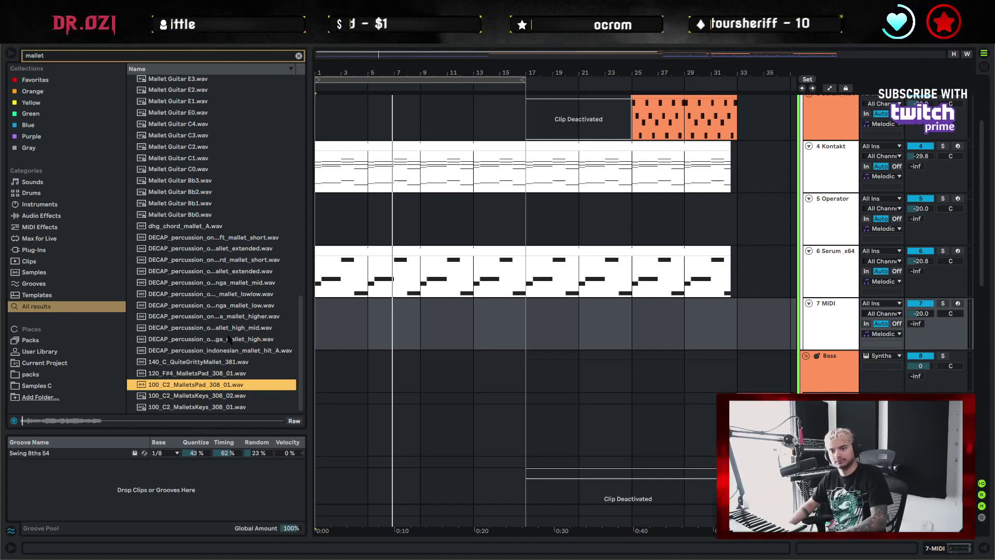
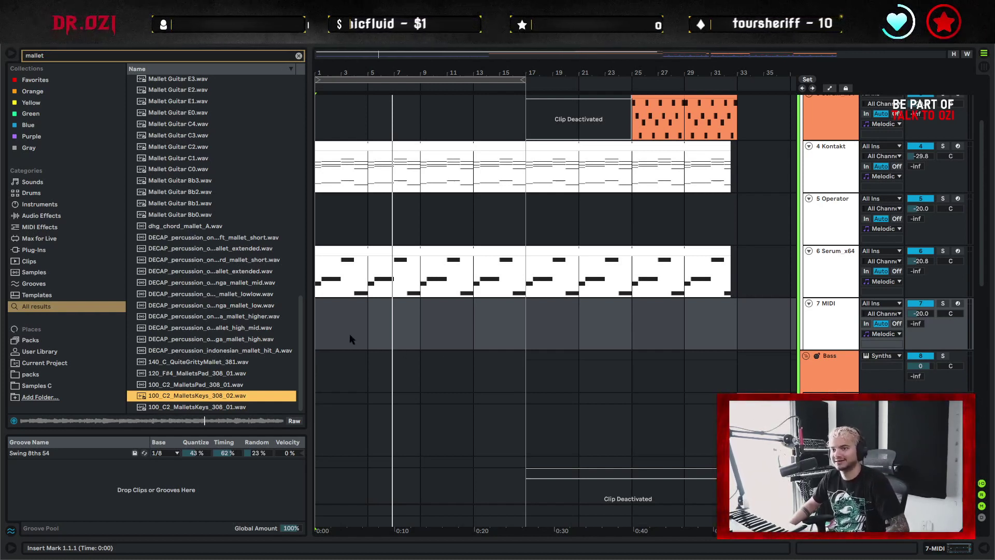
Clear the mallet search and search the plug-ins for "massive" for the new MIDI track
click(316, 320)
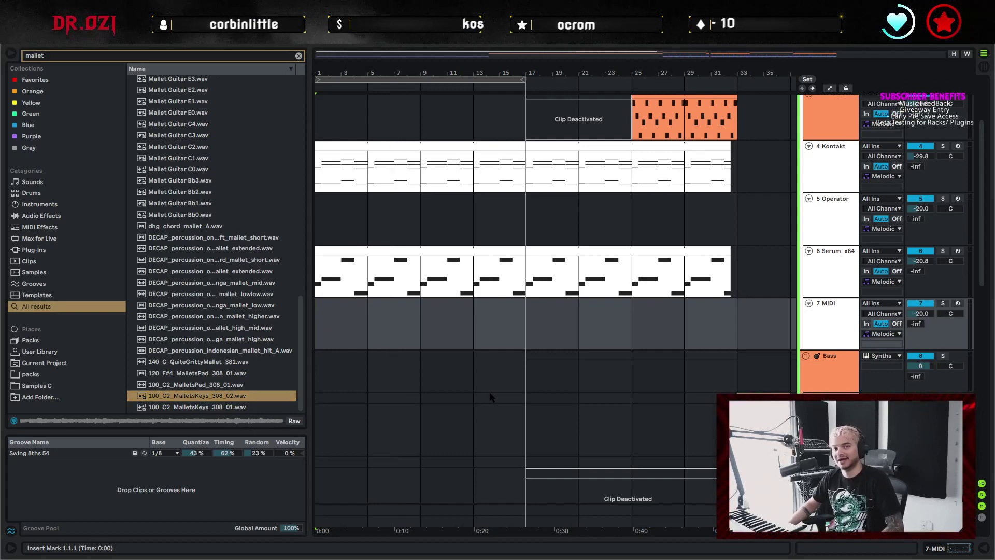
click(76, 228)
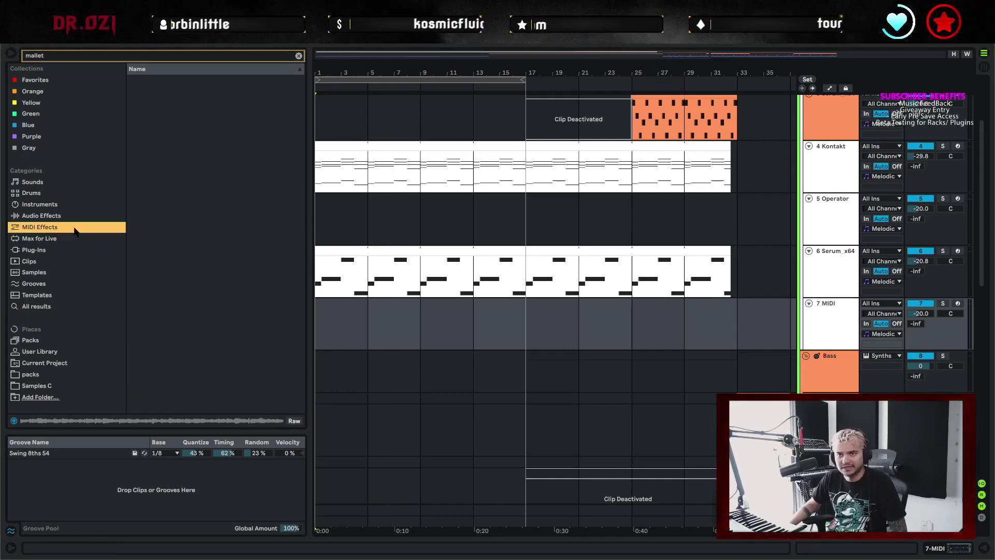
click(297, 56)
click(67, 251)
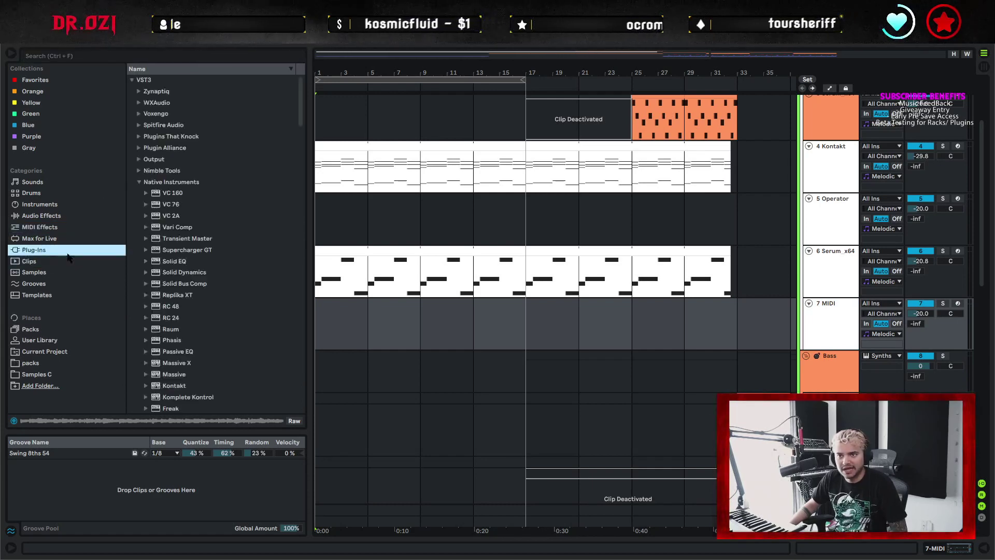
click(160, 56)
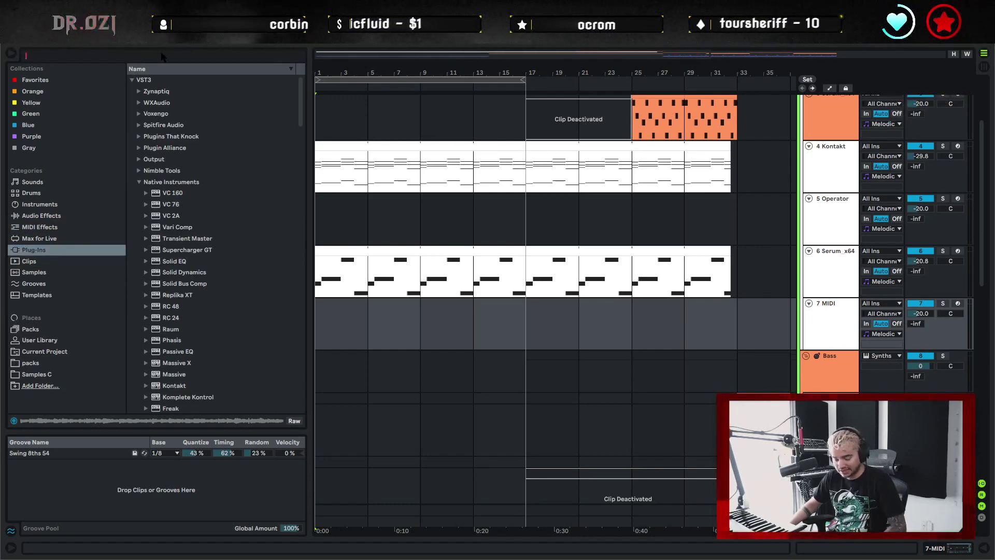
text(massive)
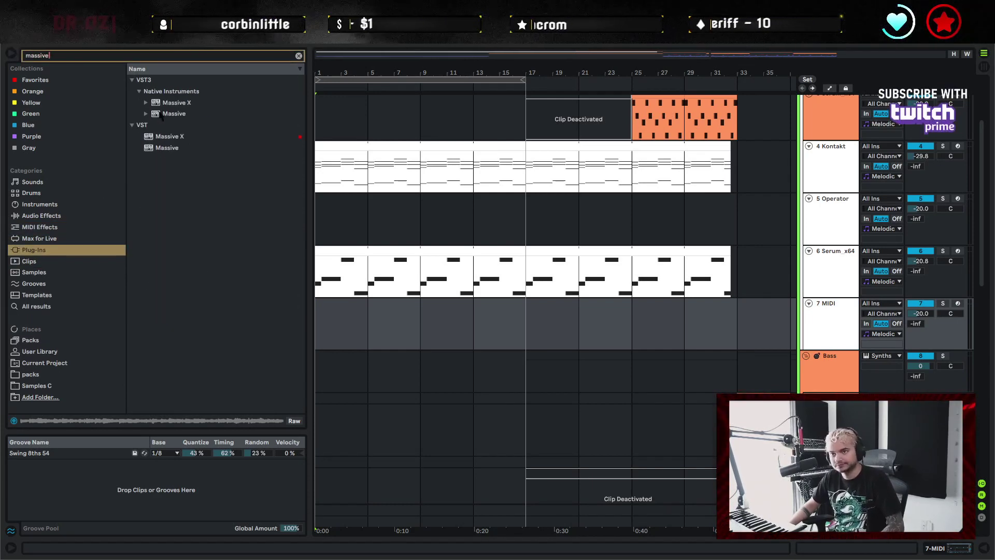
Load the VST3 version of Massive onto the new MIDI track, show its 4 Env envelope and close the plug-in window
double_click(176, 114)
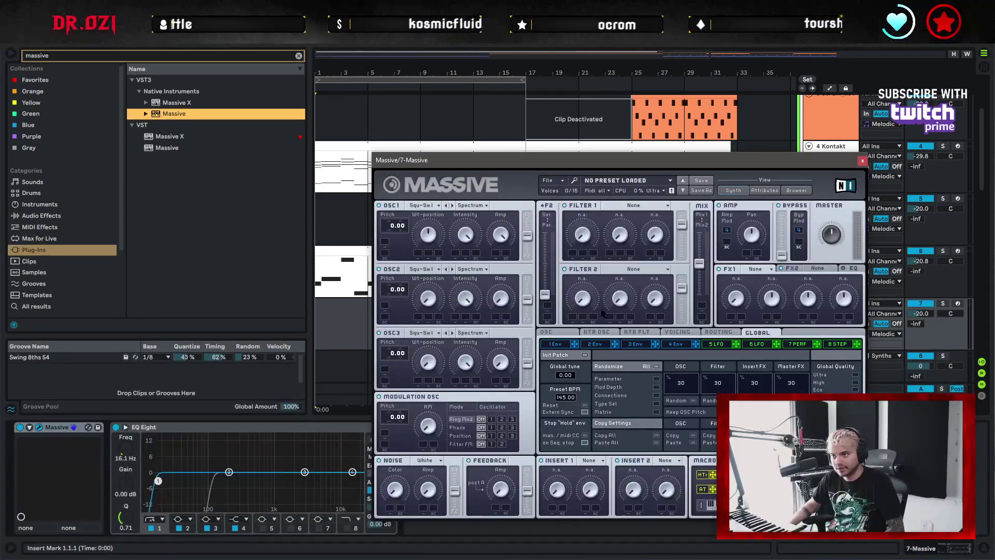
click(679, 345)
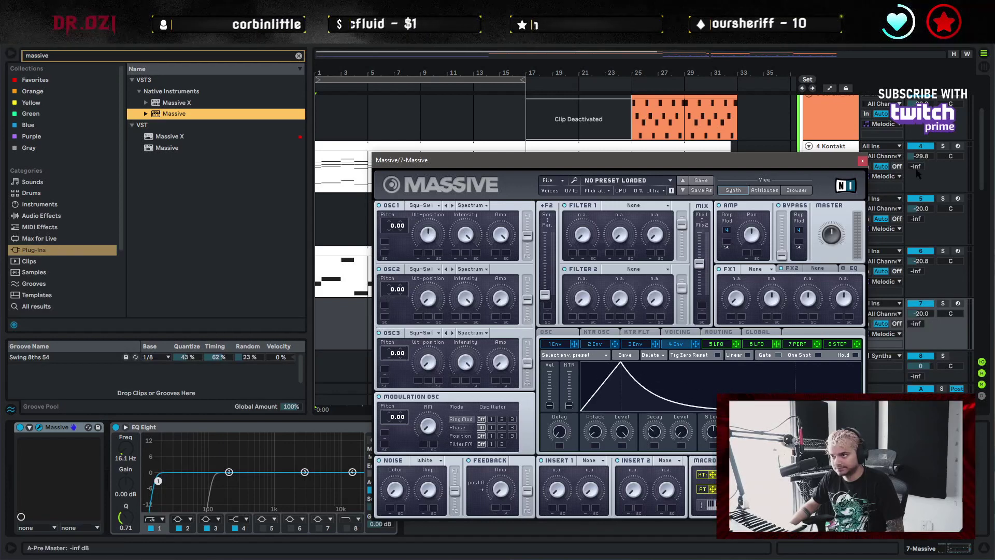
click(863, 161)
Create an empty MIDI clip on the Massive track from bar 1 to bar 17 and shorten its loop to 4 bars
click(316, 328)
shift+click(527, 312)
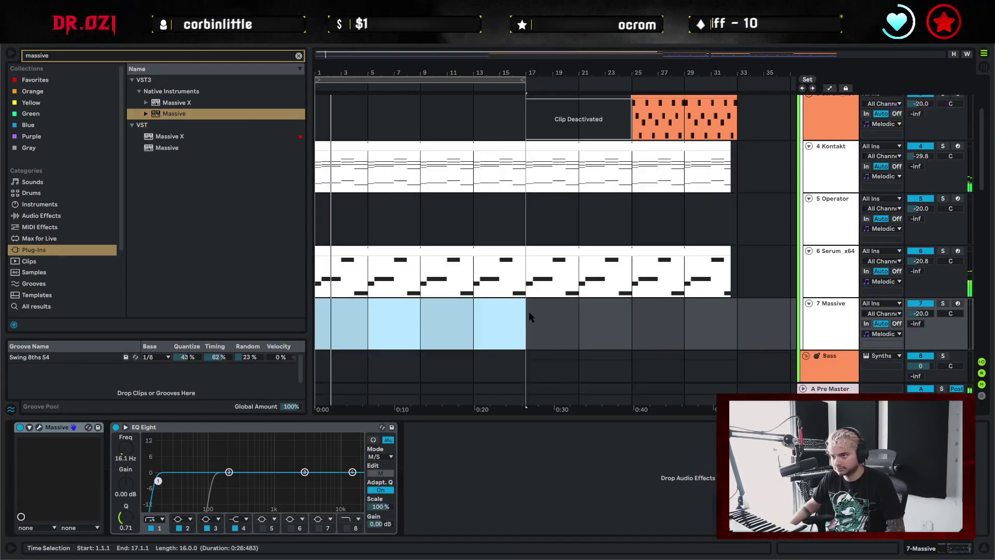
key(ctrl+shift+m)
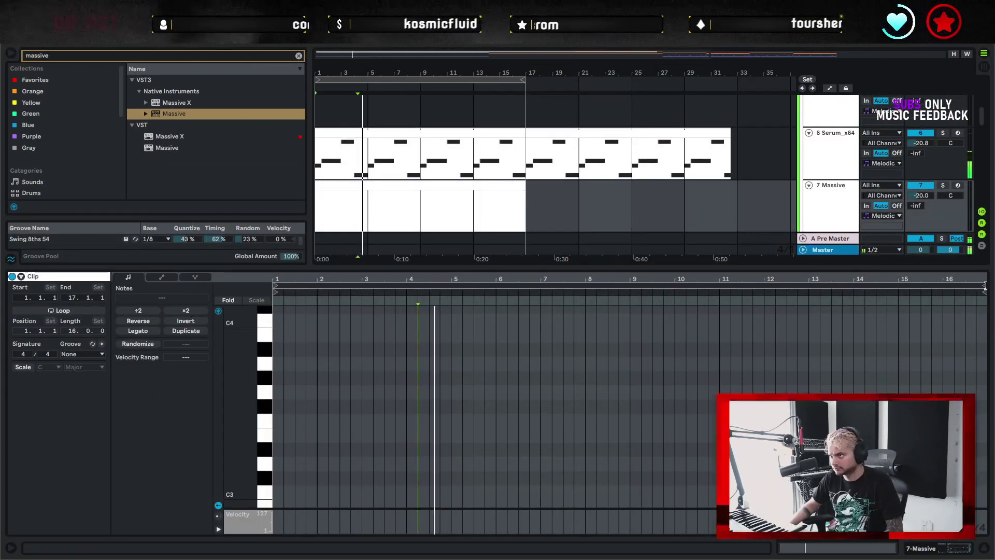
drag(984, 286, 450, 328)
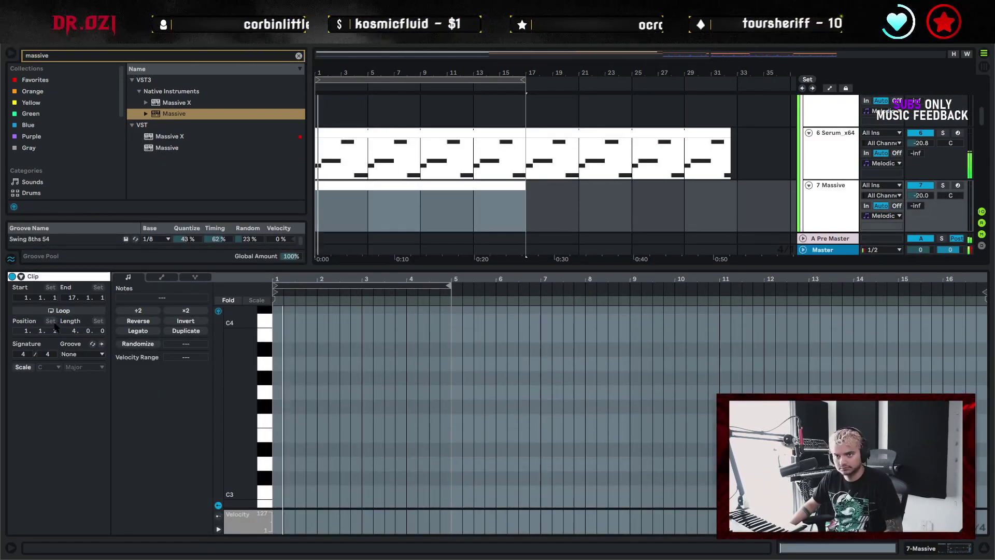
Enable the Massive clip's 4-bar loop and place an E3 note at its very start, 1.1.1
click(58, 310)
click(279, 397)
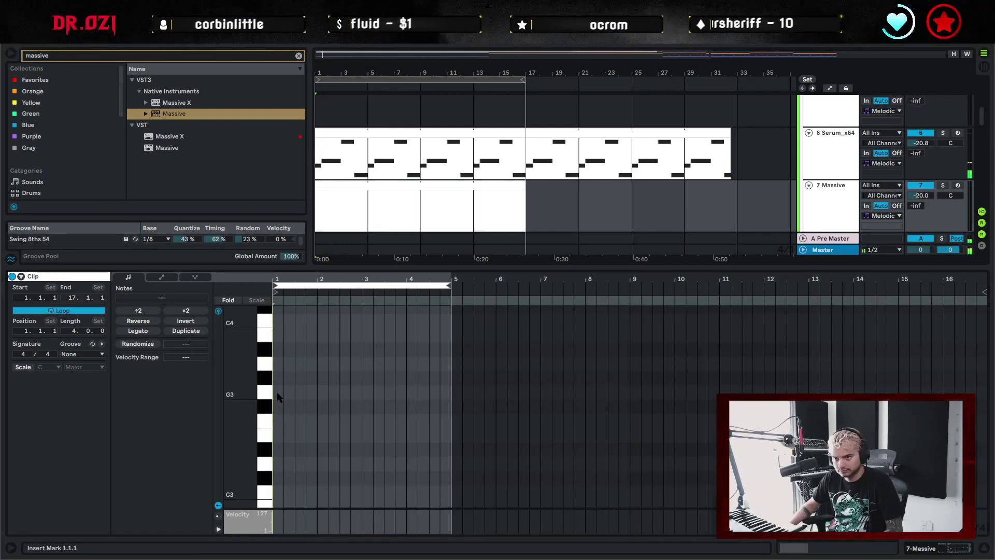
double_click(277, 393)
drag(278, 407, 280, 420)
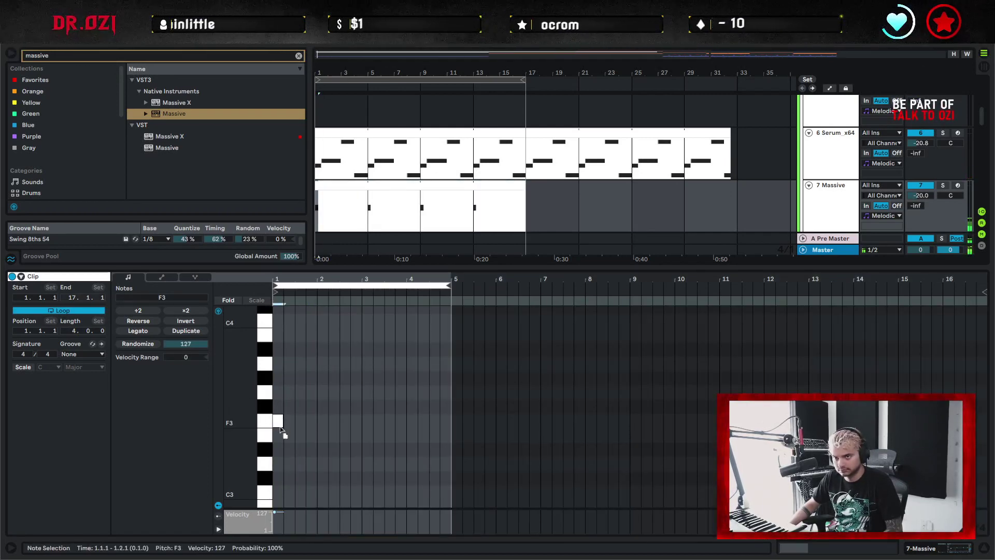
key(space)
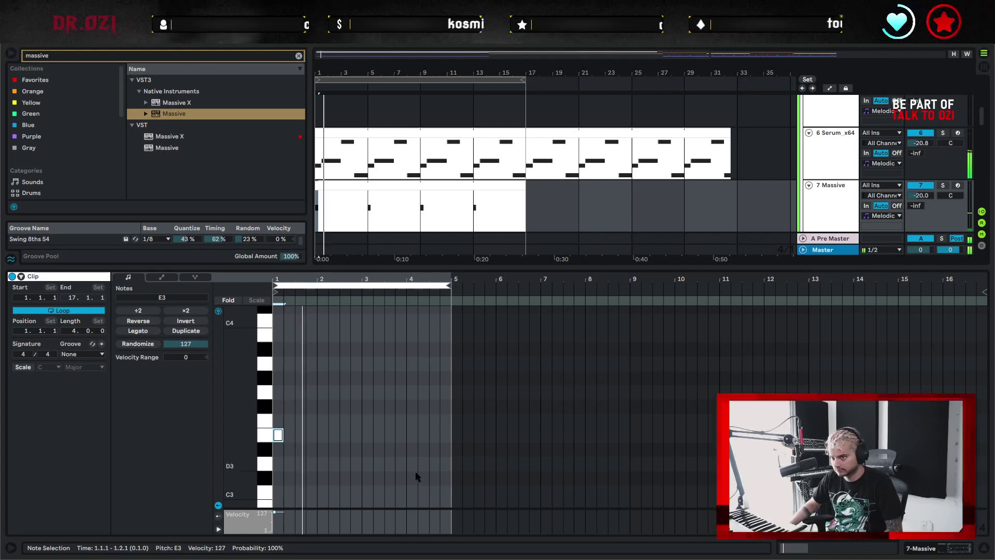
scroll(392, 465, down, 2)
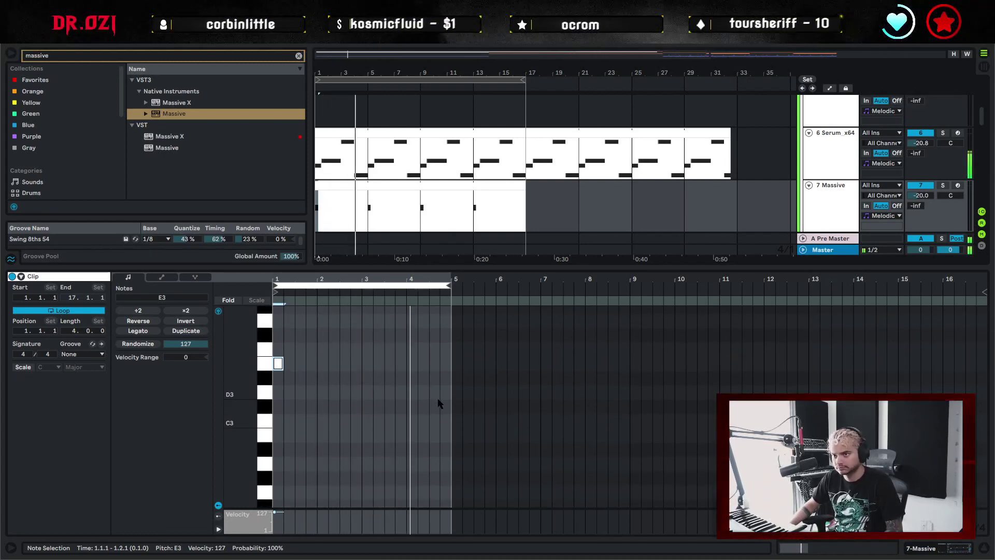
Add a note at 4.2.1 in the Massive clip and set the clip's scale to D#/Eb Phrygian
double_click(424, 393)
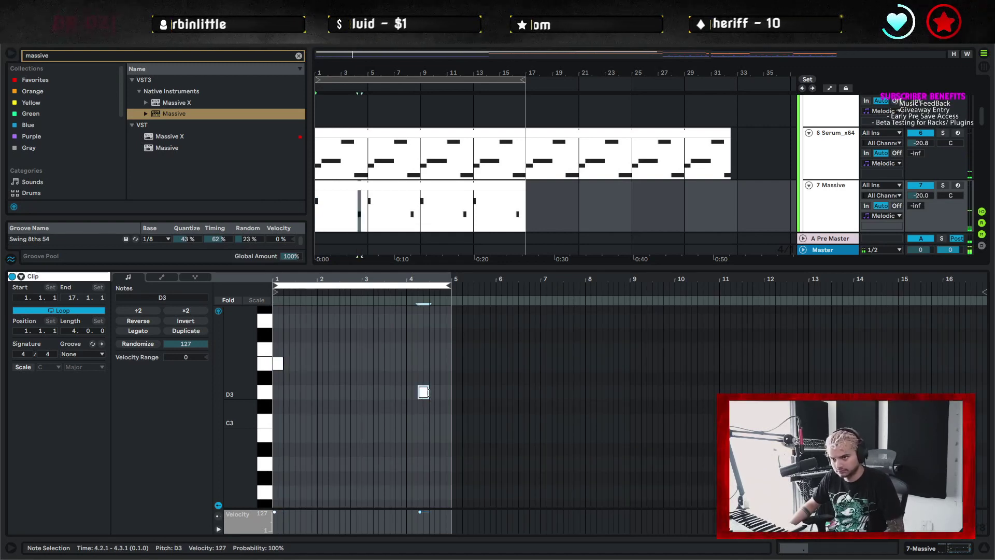
drag(276, 274, 158, 352)
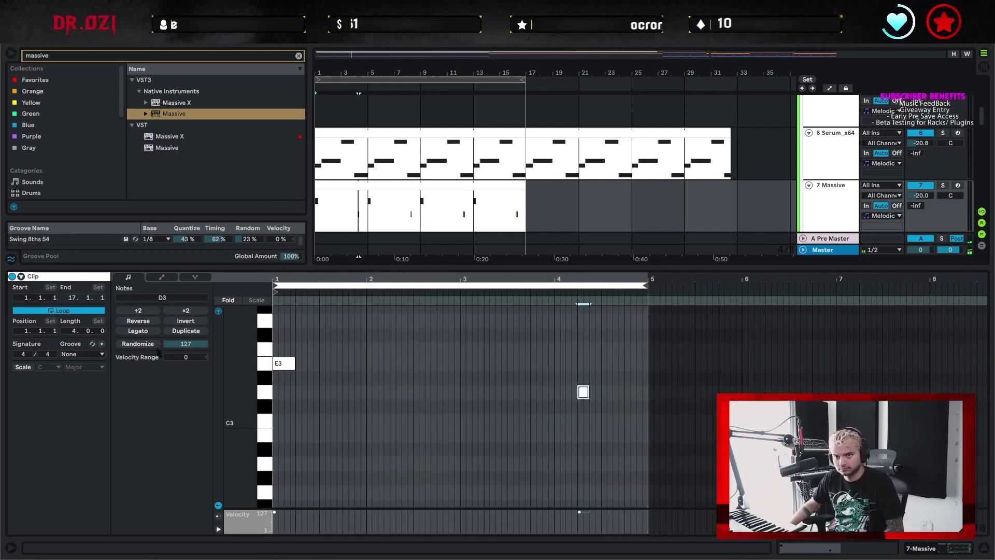
click(45, 368)
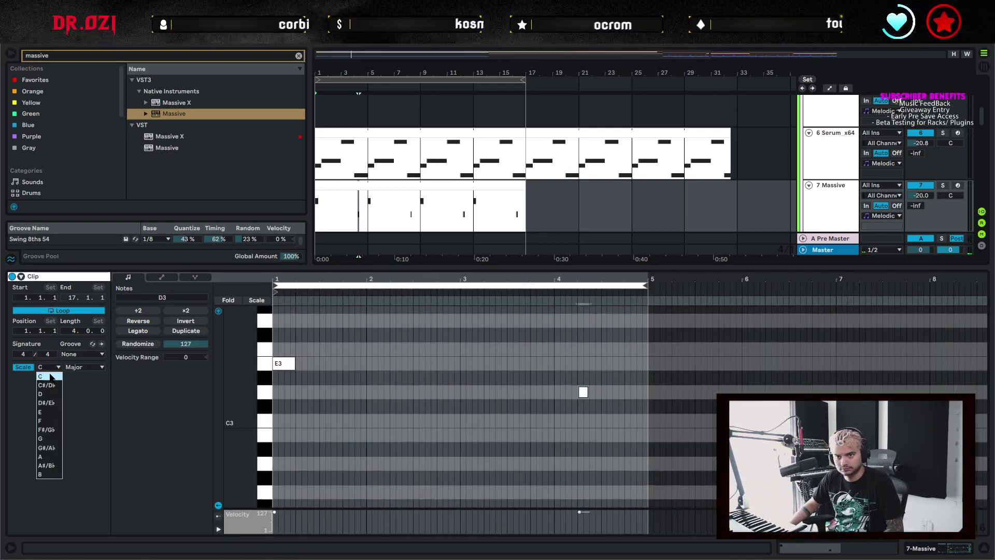
click(47, 403)
click(83, 367)
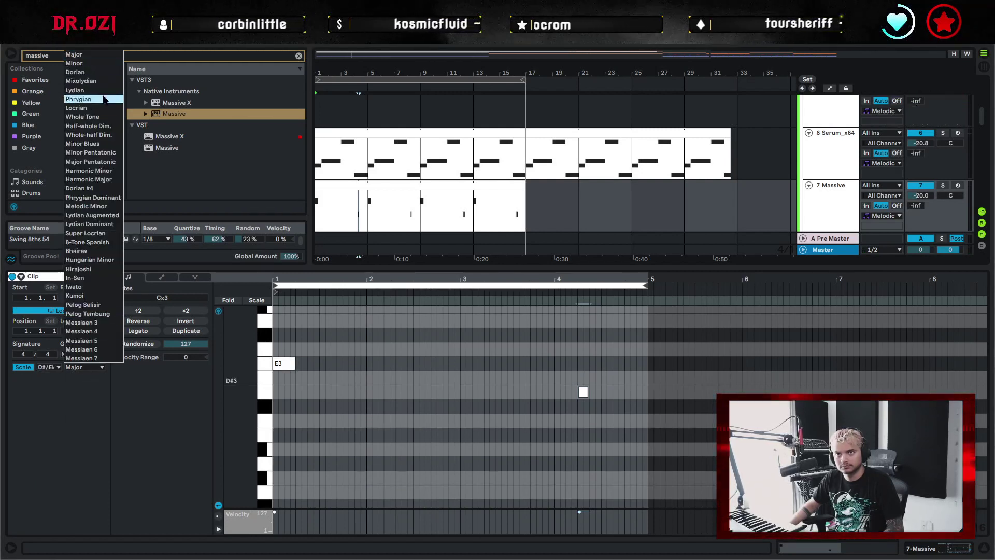
click(78, 99)
Move the 4.2.1 note to C#3 and add short notes D#3 at 4.3.1 and F#3 at 4.4.1
drag(584, 392, 585, 412)
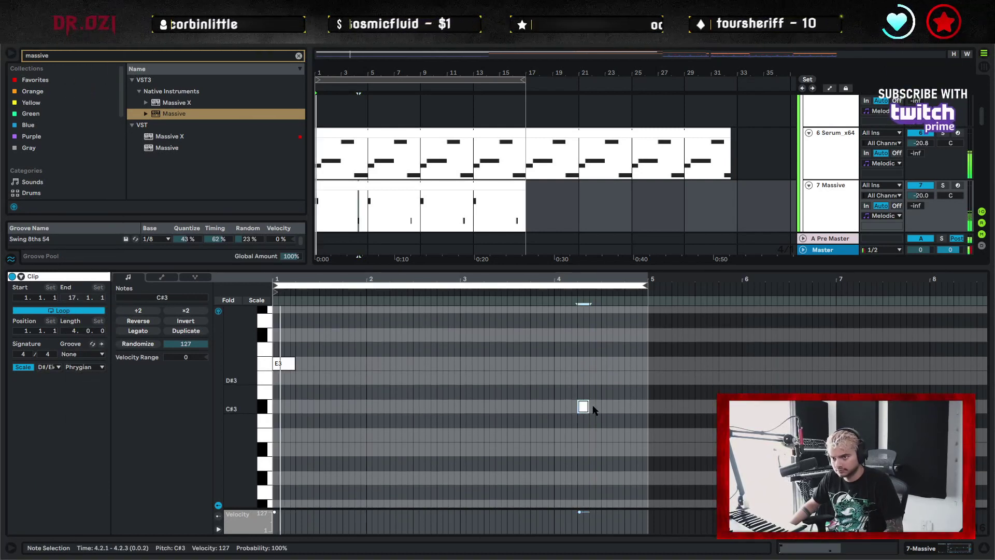
key(space)
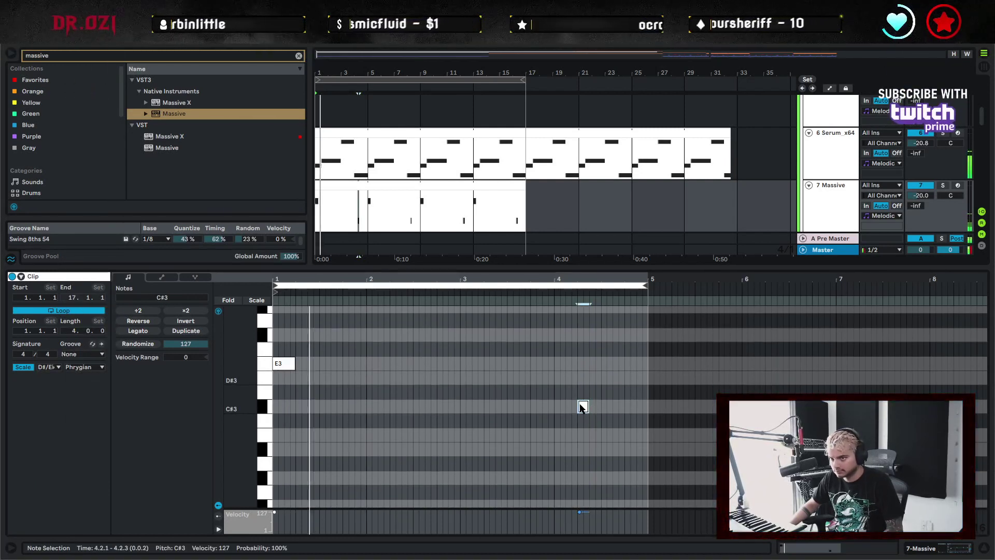
double_click(606, 376)
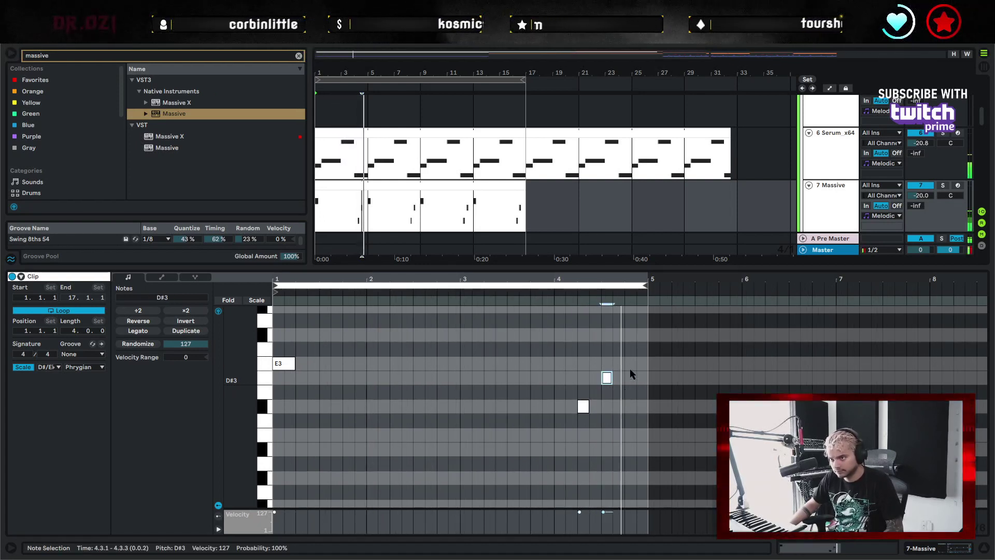
double_click(630, 335)
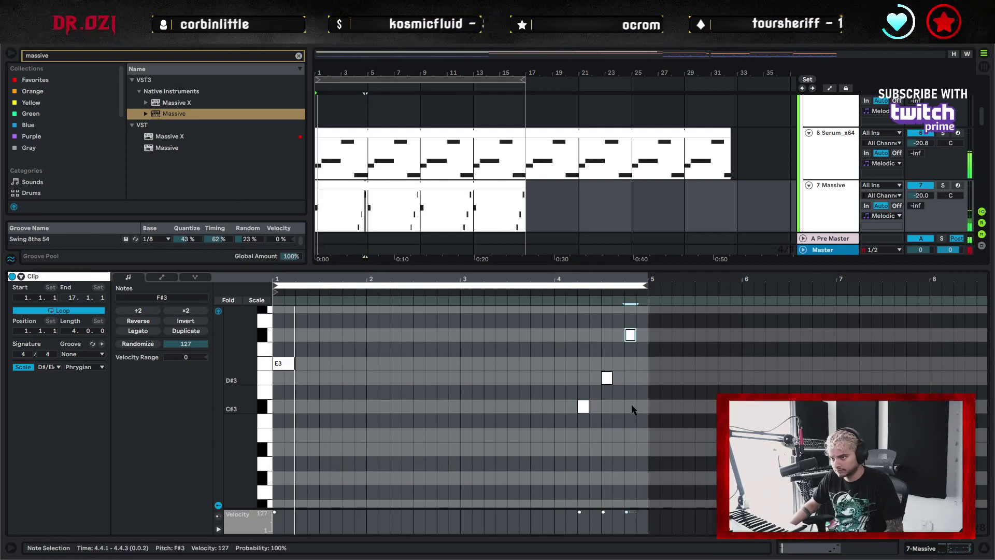
Fill the gaps of the closing run with short notes B2 at 4.2.3, E3 at 4.3.3 and E3 at 4.4.3
click(599, 441)
double_click(596, 435)
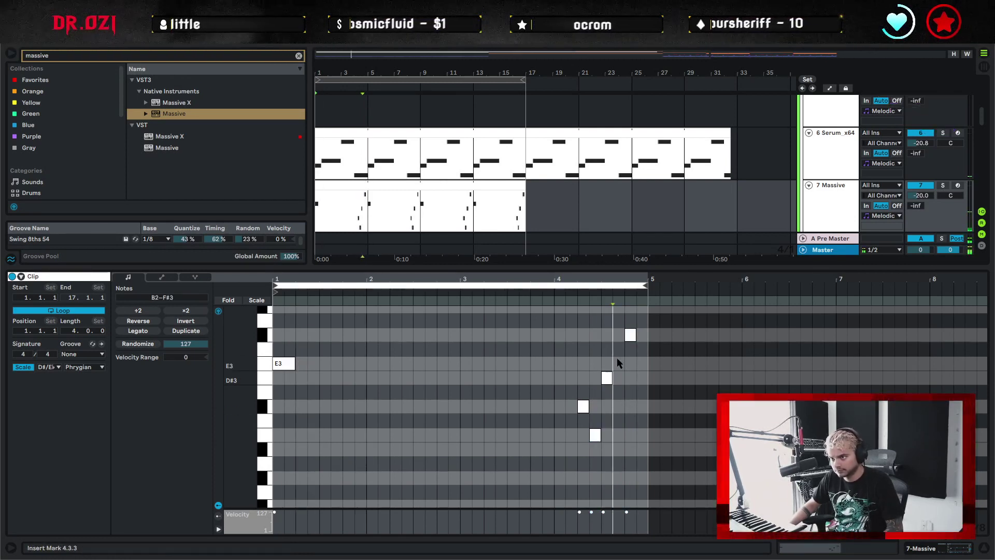
double_click(617, 362)
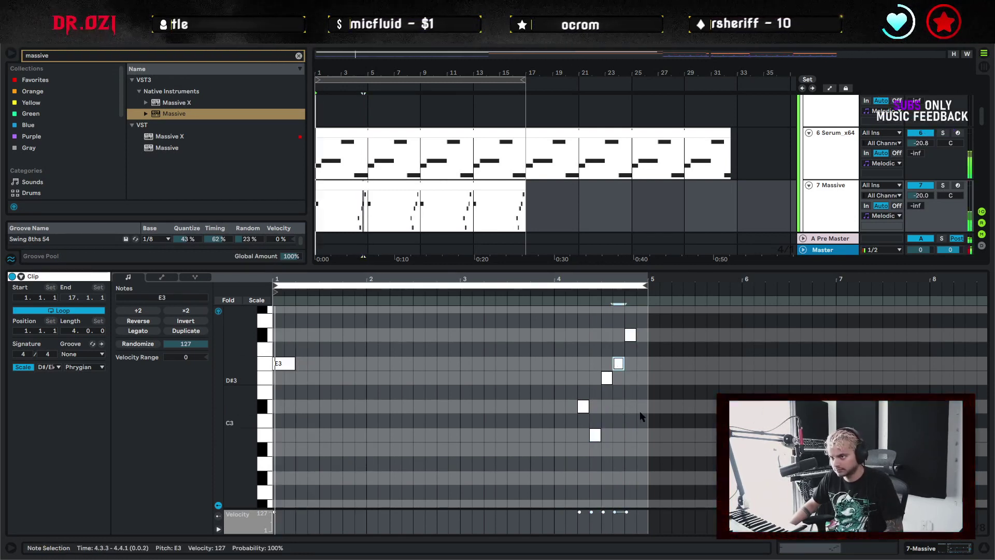
double_click(642, 364)
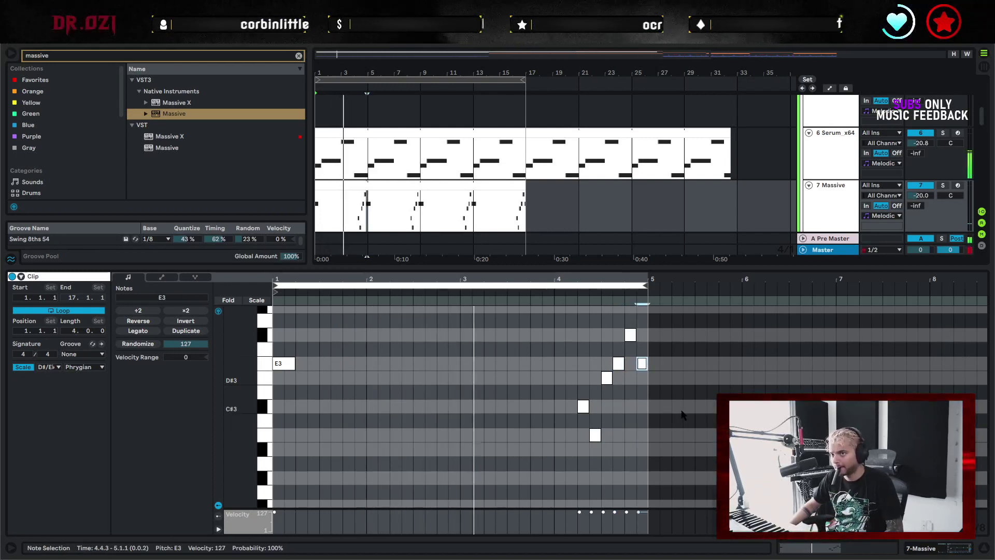
click(651, 426)
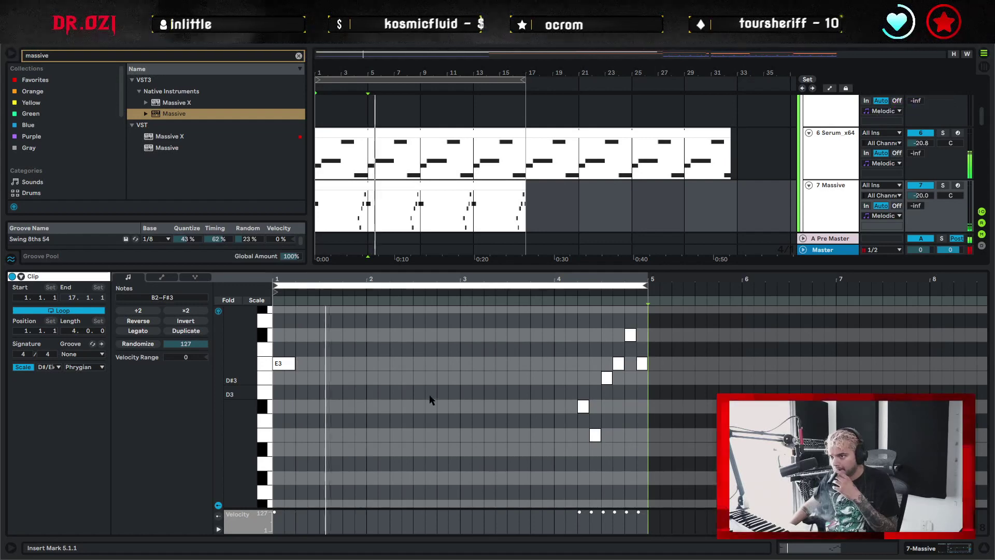
Open Massive from the track's device chain and adjust the decay and attack of its 4 Env envelope
click(820, 206)
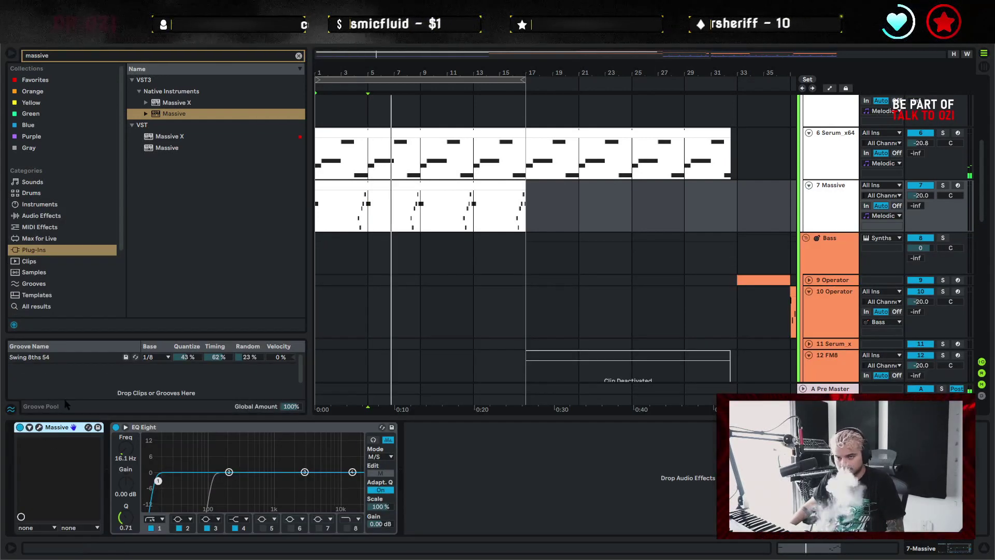
click(39, 428)
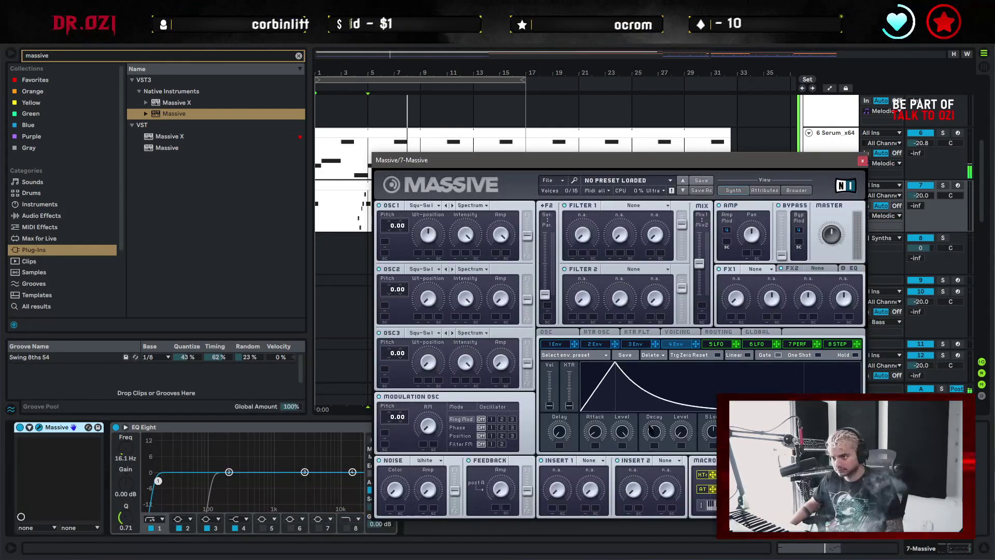
drag(649, 425, 649, 434)
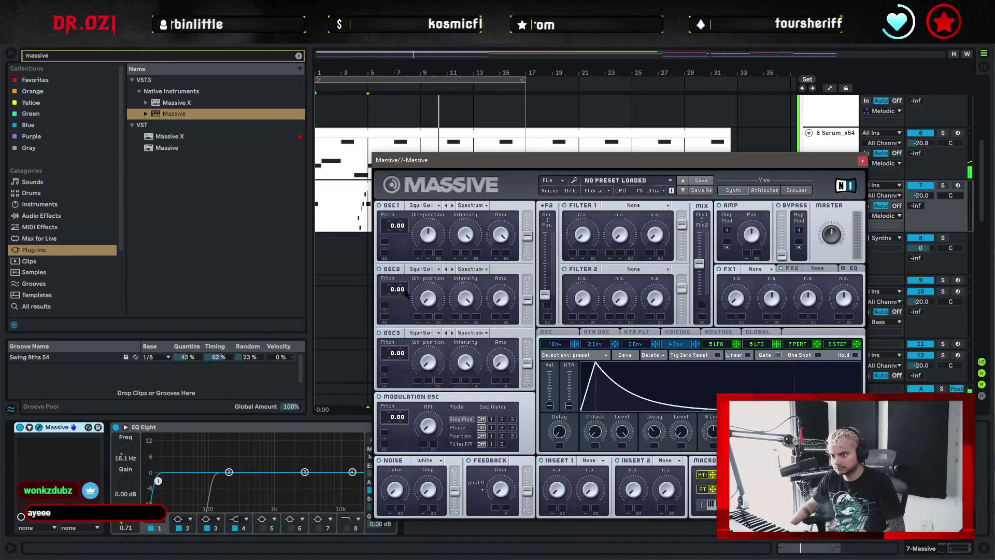
drag(595, 433, 596, 430)
Set Massive's noise type to Bright and lengthen the attack of the 4 Env envelope
click(429, 460)
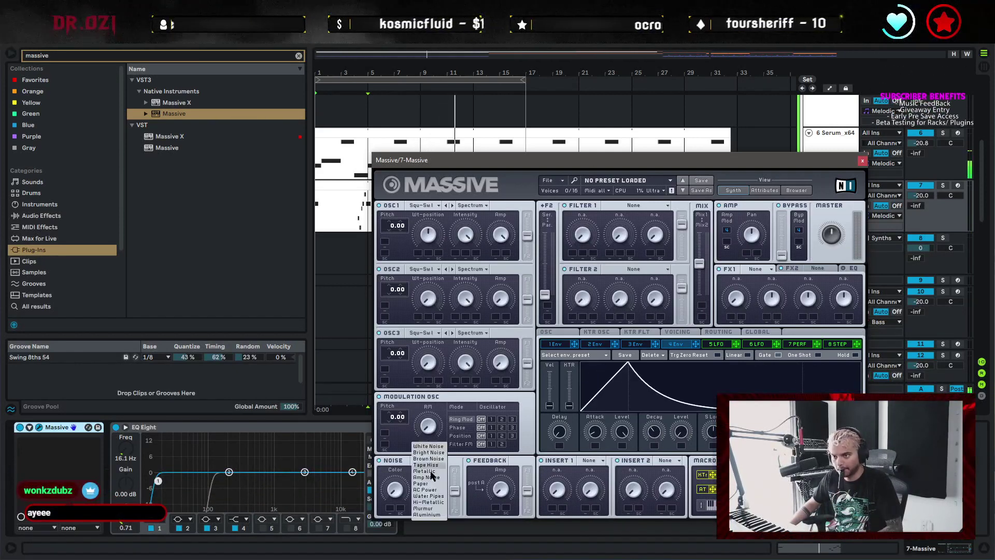
click(434, 453)
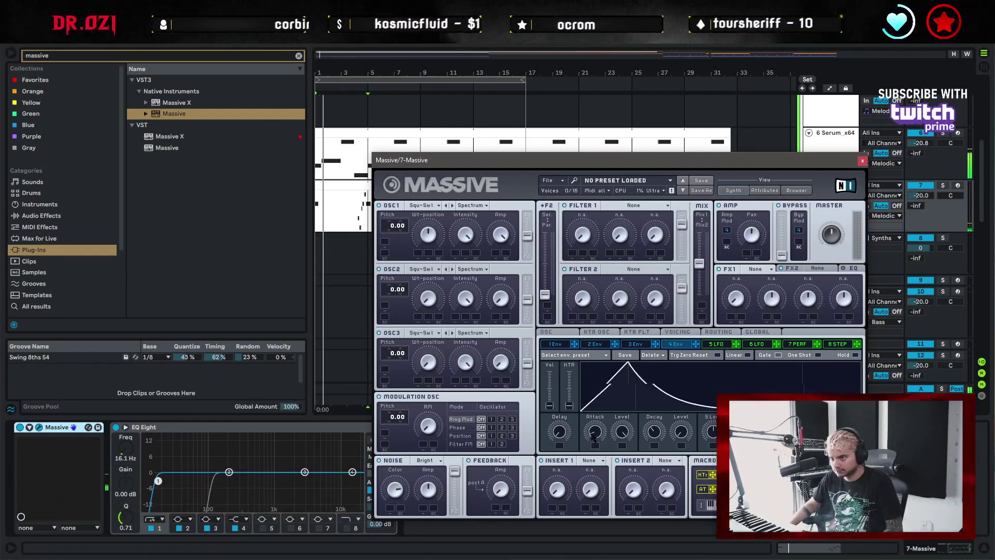
drag(595, 432, 596, 414)
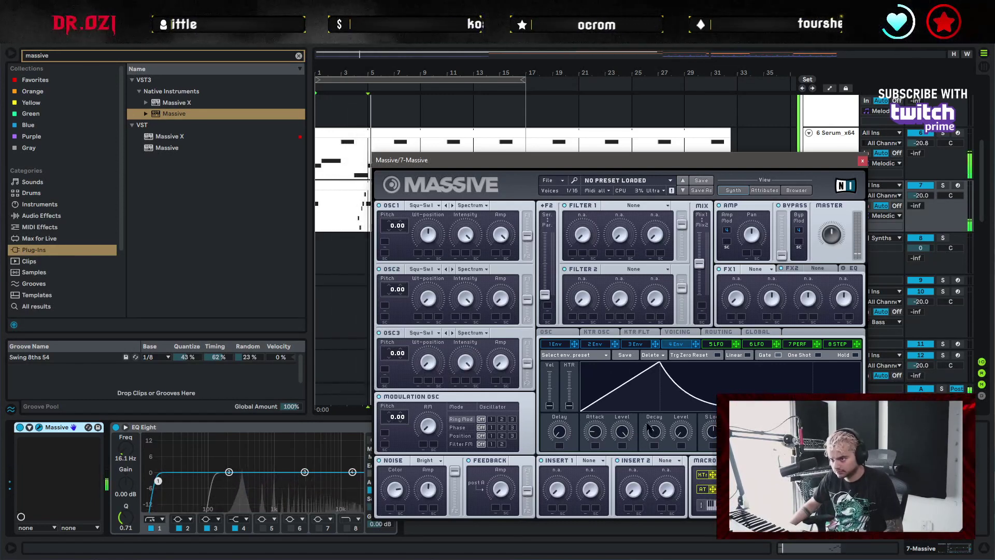
Set Massive's FX2 slot to the Dimension Expander and close the plug-in window
click(816, 269)
click(829, 293)
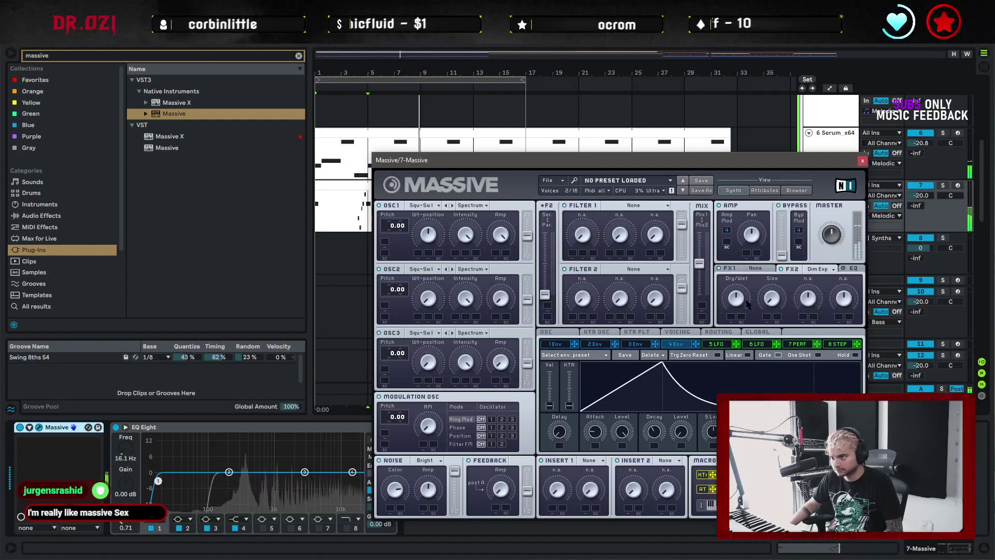
click(863, 161)
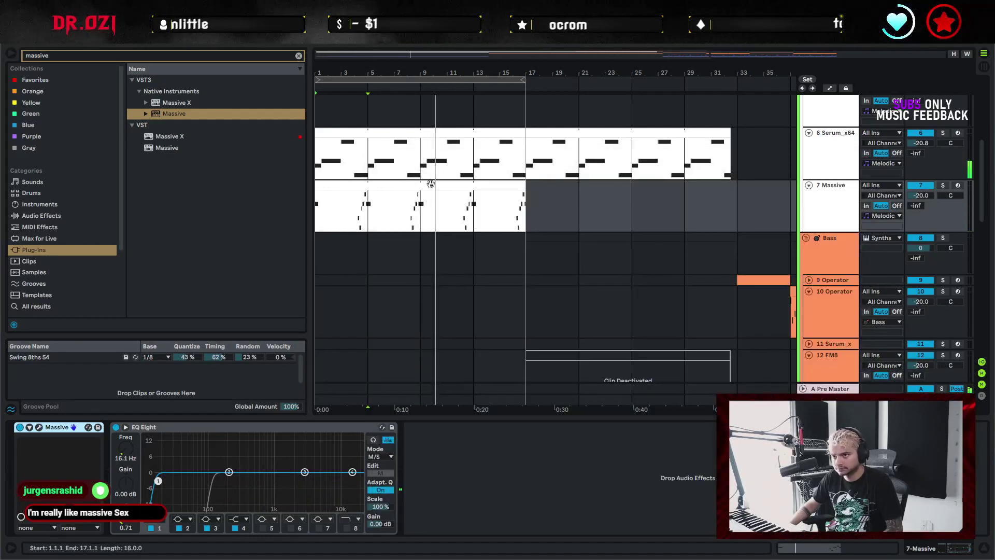
Reopen the Massive clip and lower its last note, at 4.4.3, to D#3
double_click(430, 185)
click(887, 388)
drag(974, 367, 974, 379)
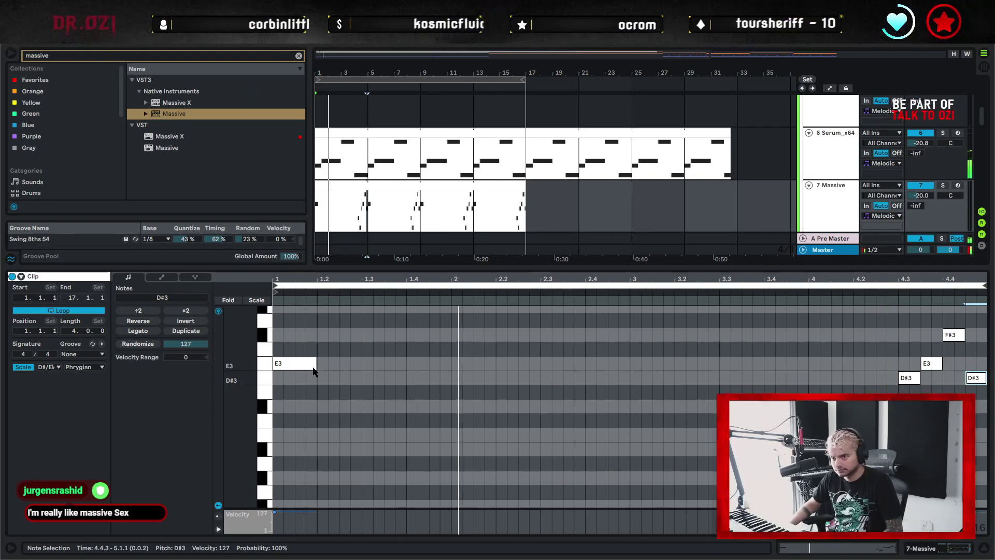
Reopen Massive, raise its noise amp and feedback level, and close the plug-in window
double_click(844, 187)
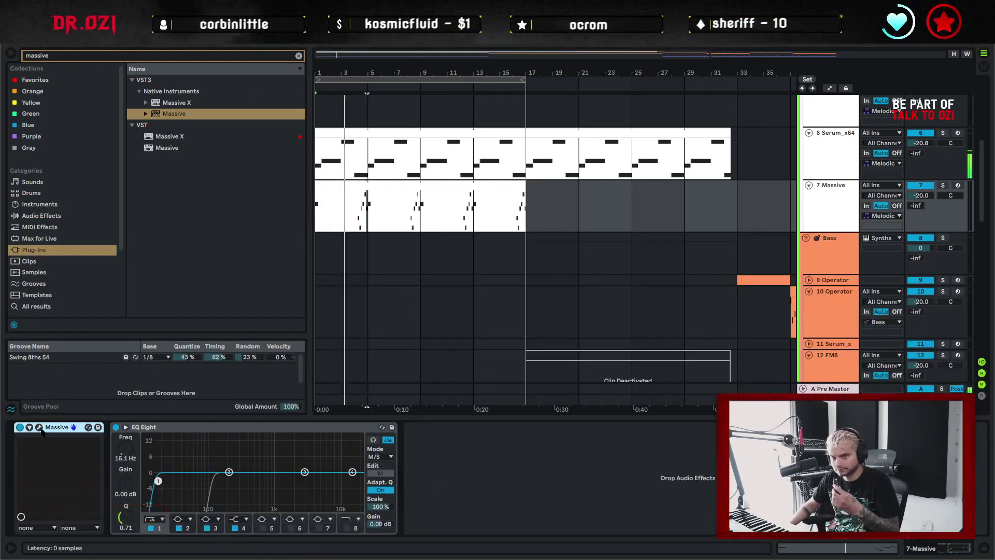
click(74, 427)
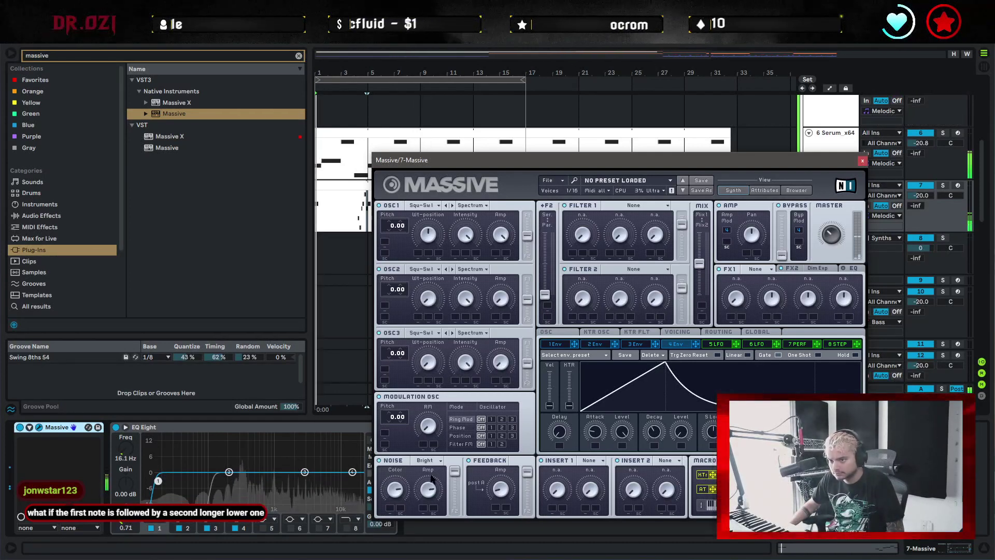
click(862, 160)
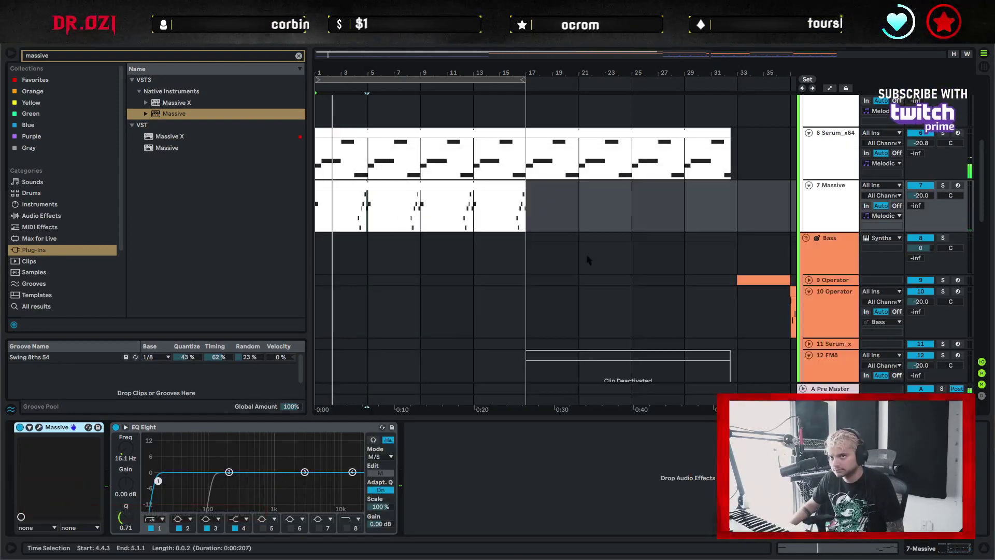
Clear the plug-in search and hide the Groove Pool
click(298, 55)
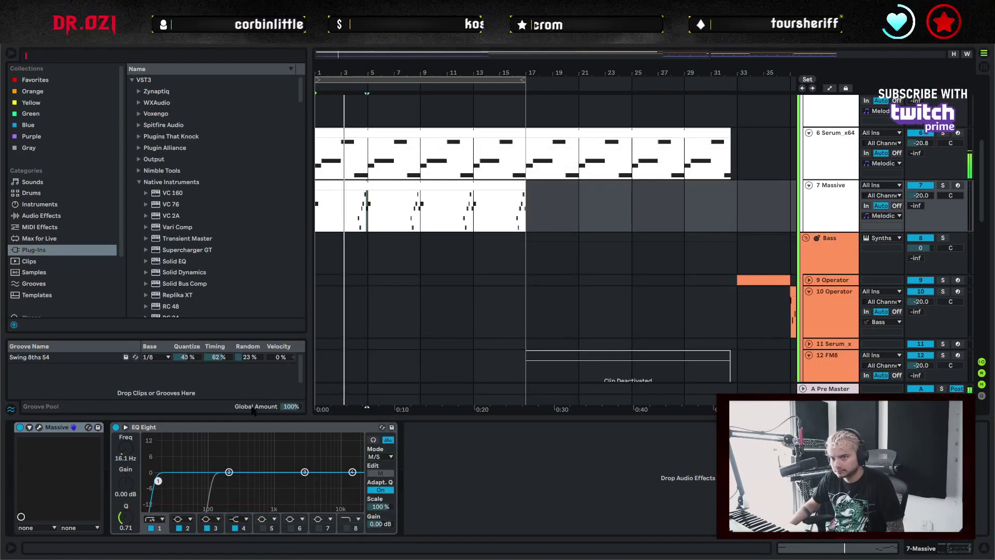
click(11, 409)
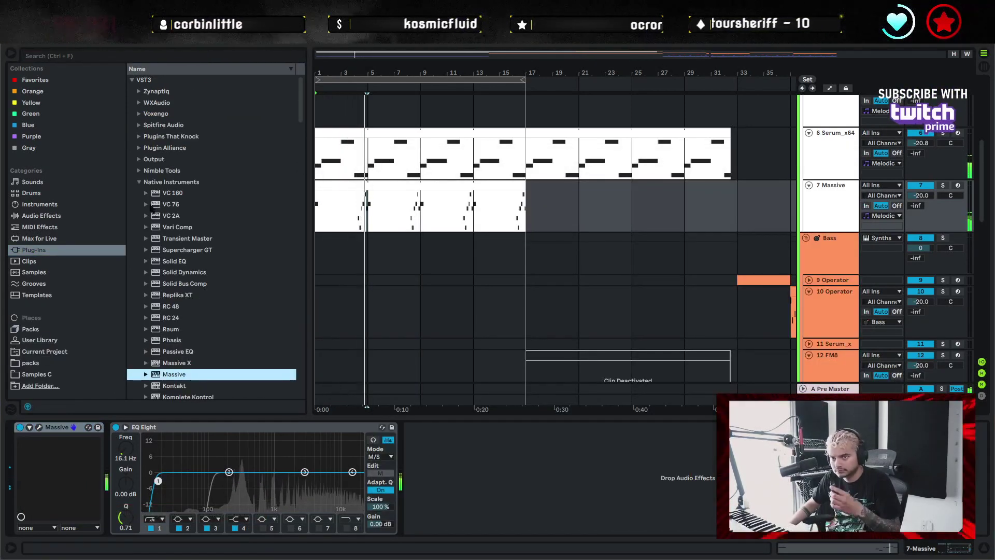
Add the Reverb effect from Reverb & Resonance to the Massive track and place it before EQ Eight
click(42, 215)
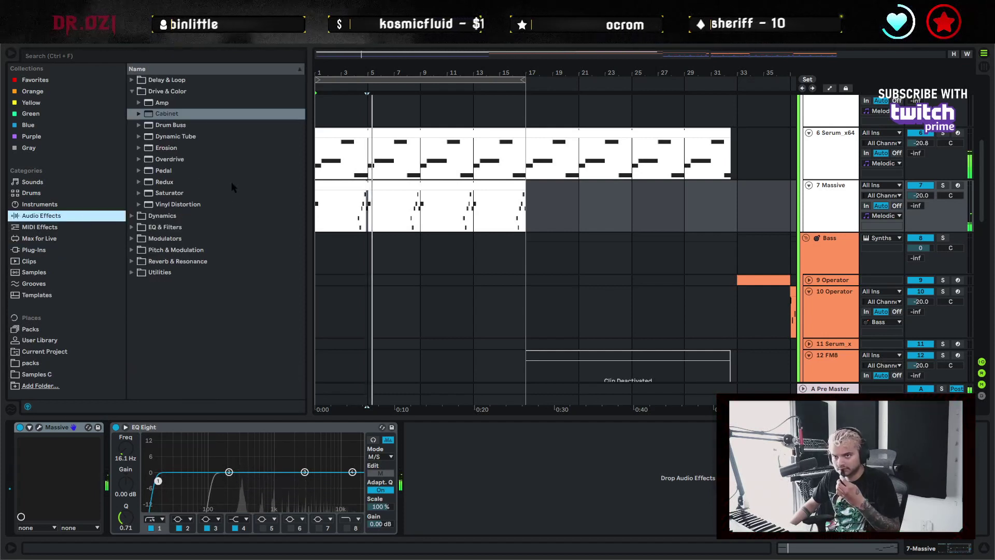
click(131, 91)
click(131, 148)
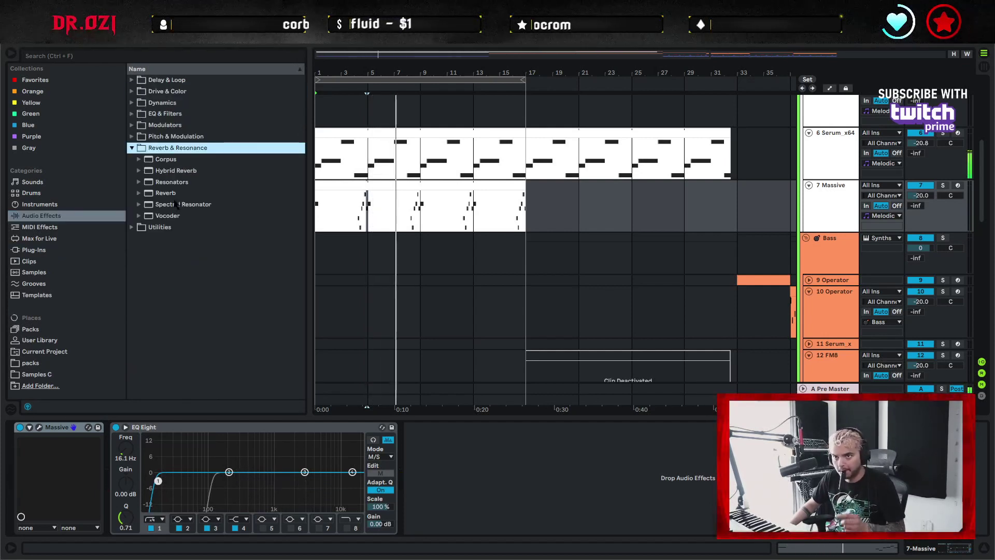
key(Down)
key(Down)
key(Down)
key(Down)
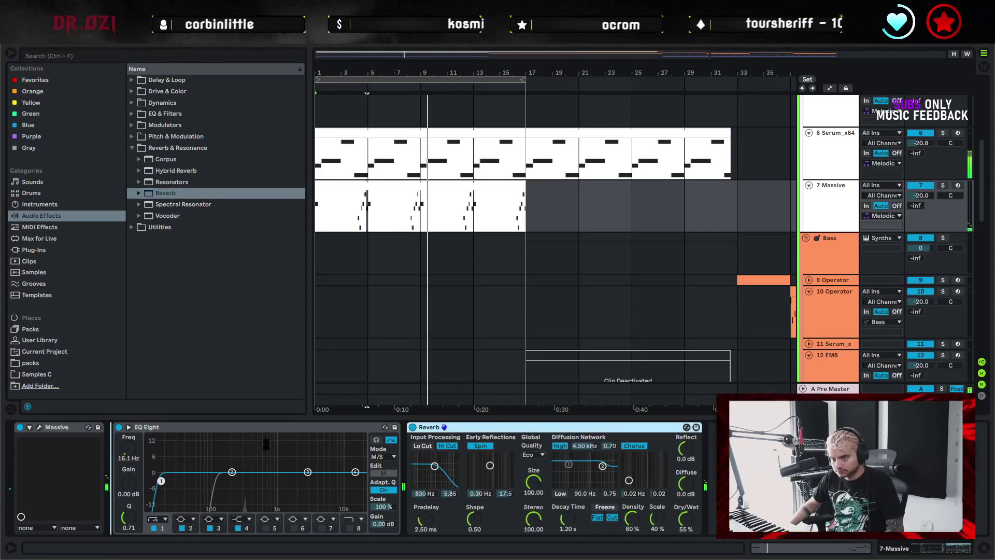
Add the Delay effect from Delay & Loop to the Massive track, between Reverb and EQ Eight
click(136, 70)
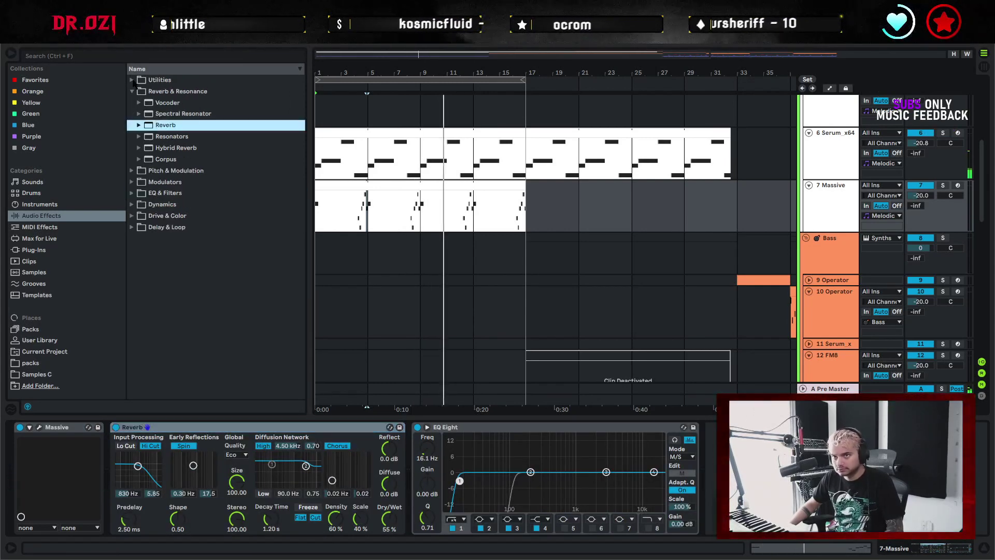
click(136, 69)
click(133, 80)
drag(162, 102, 395, 464)
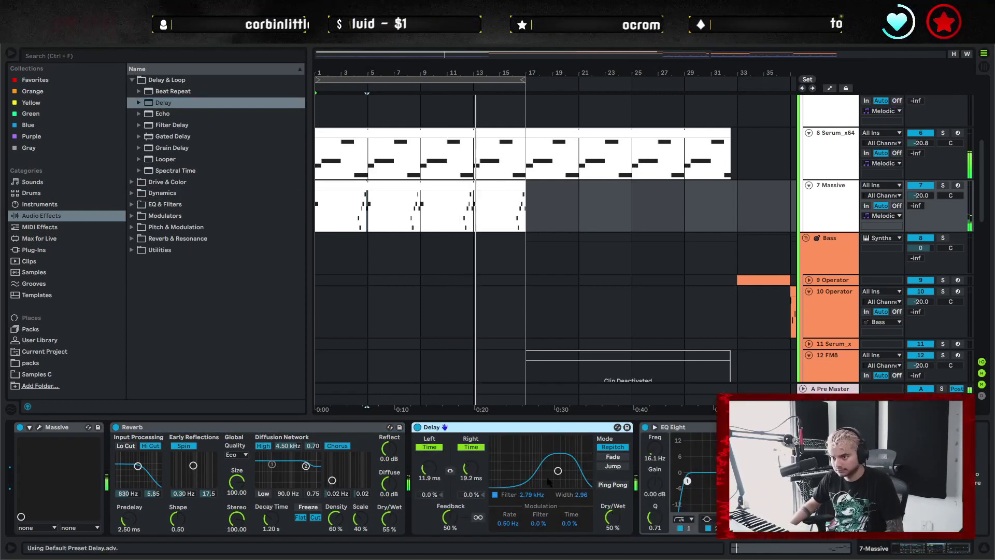
Turn on Ping Pong for the Massive track's Delay and add a second Delay between it and EQ Eight, folding the first
click(612, 484)
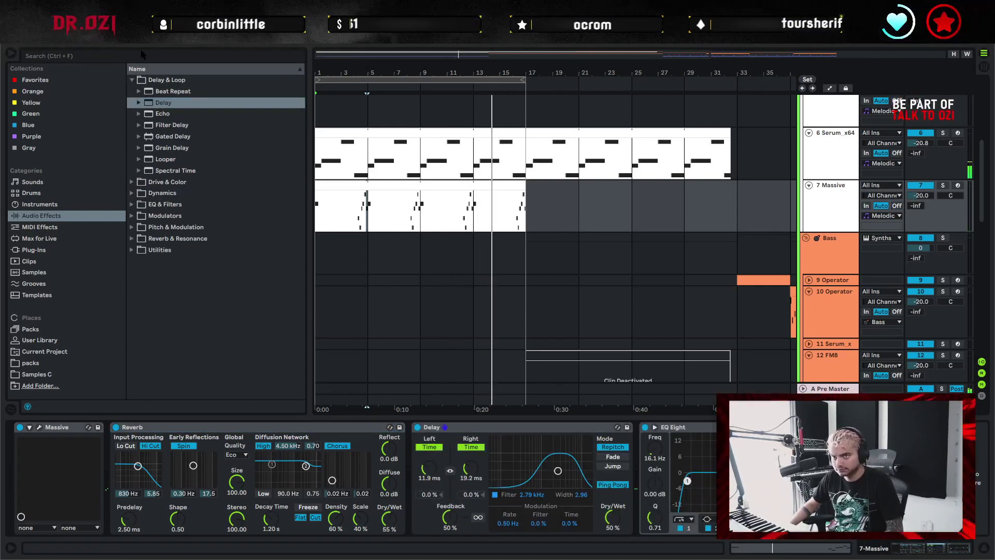
drag(155, 102, 640, 478)
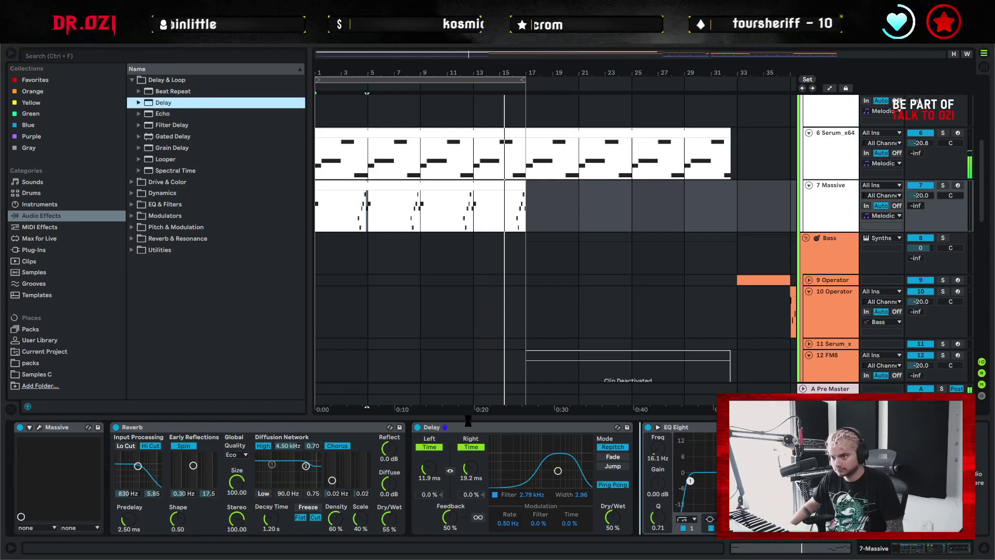
double_click(444, 427)
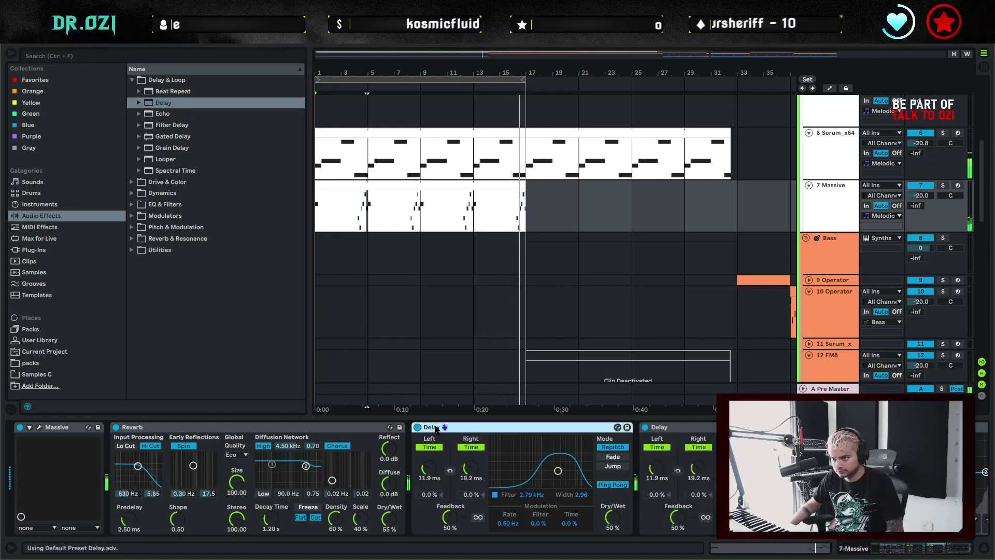
Set the second Delay to tempo-synced 4-step time on both channels, with Ping Pong on and feedback at 39%
click(477, 446)
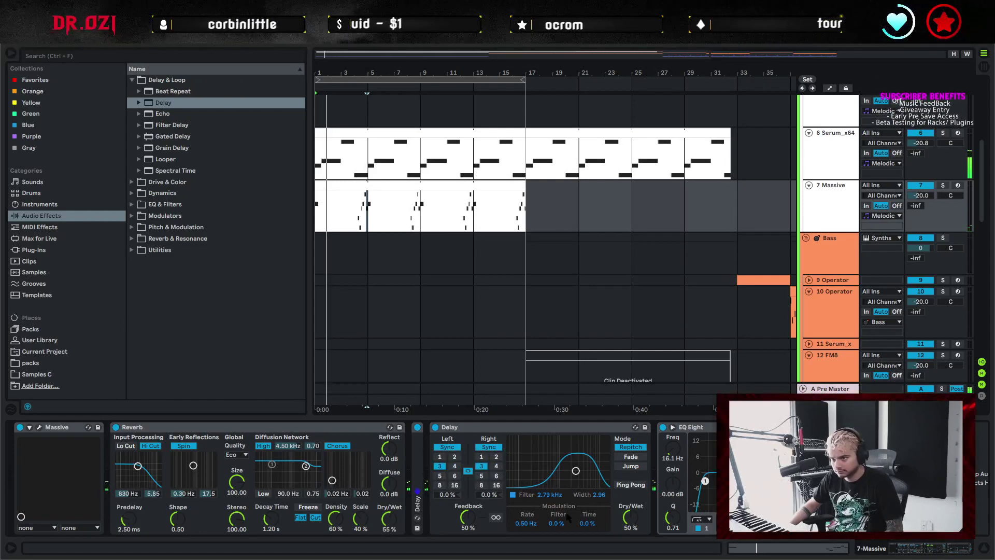
click(630, 484)
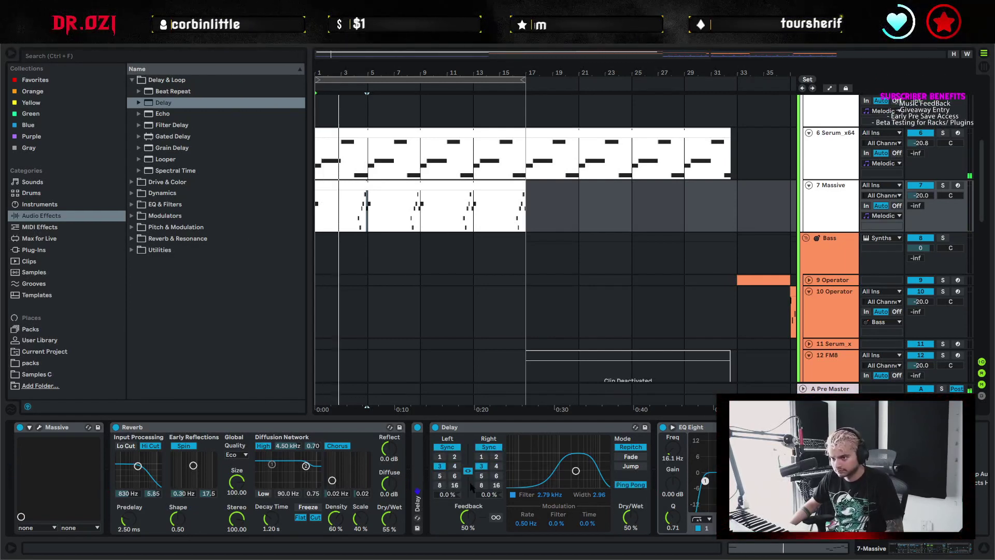
click(496, 466)
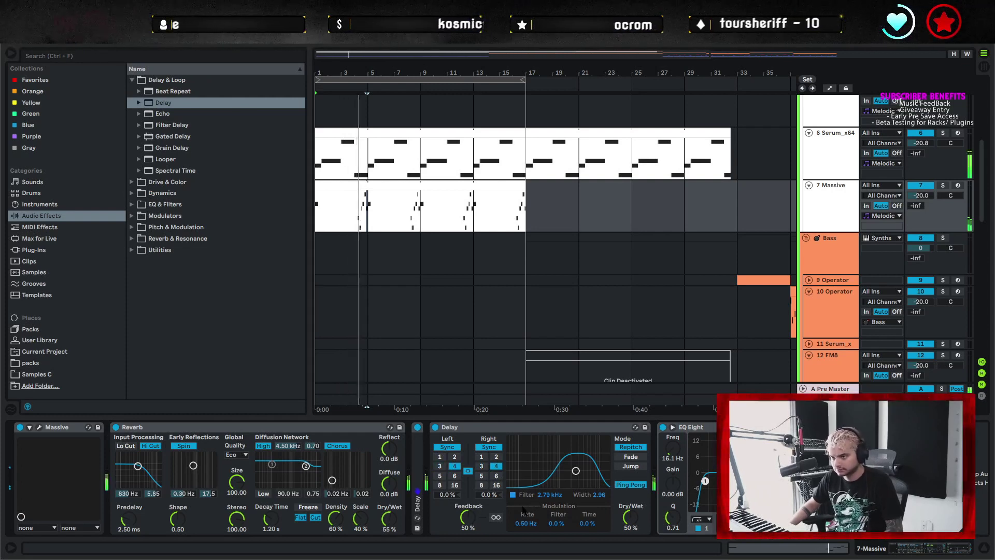
drag(469, 519, 469, 530)
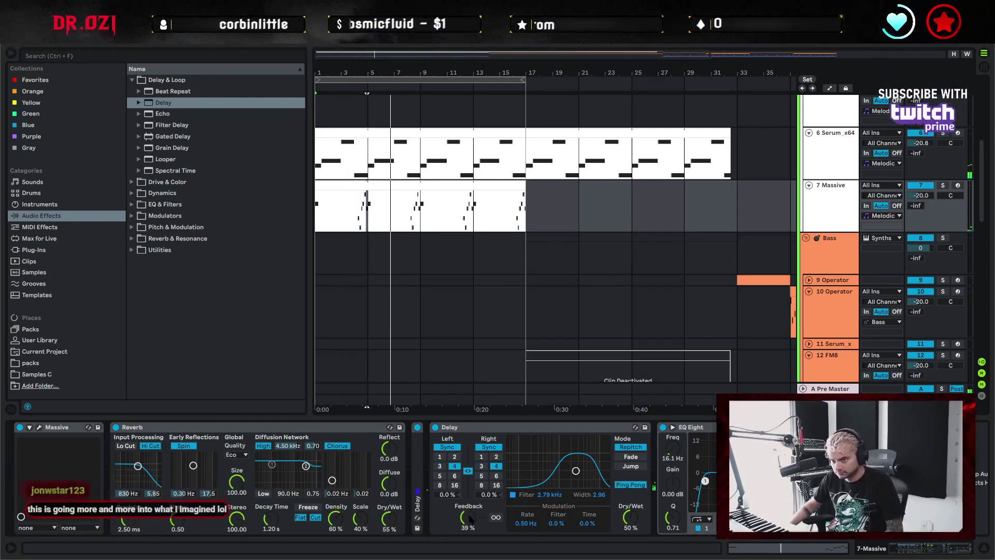
Set the Reverb's dry/wet to 49% and raise its diffuse level, and set EQ Eight's low-cut band to 88.0 Hz
drag(389, 519, 389, 525)
drag(389, 484, 388, 457)
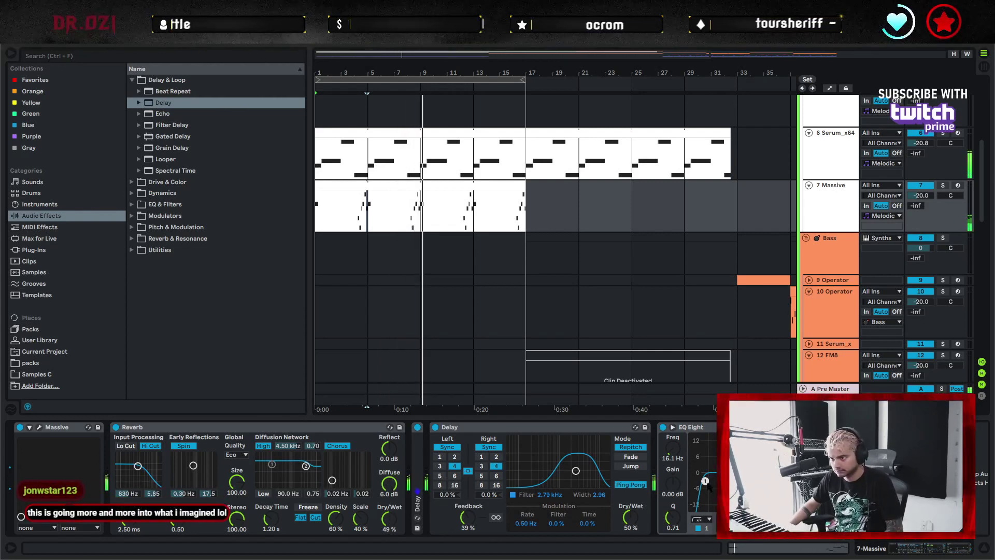
drag(705, 481, 774, 492)
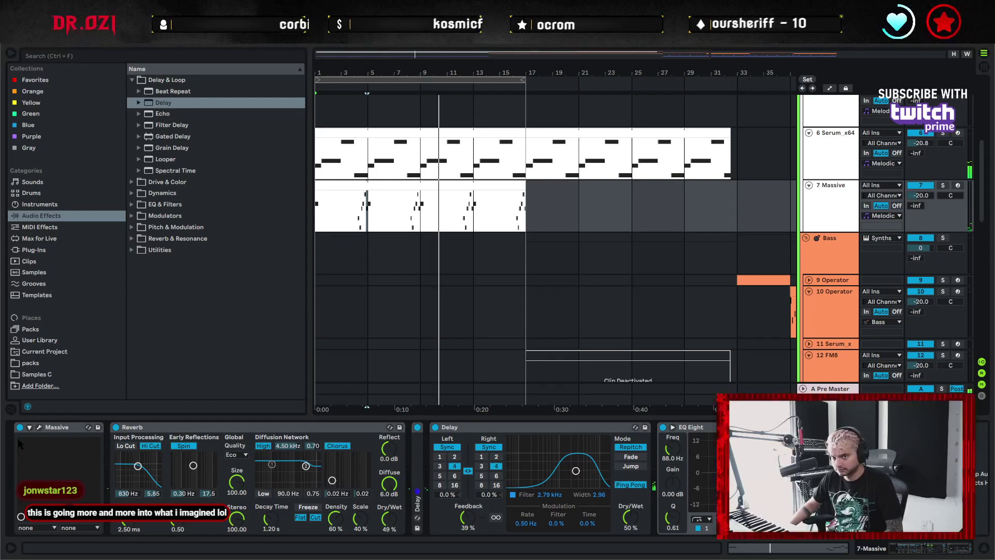
click(38, 427)
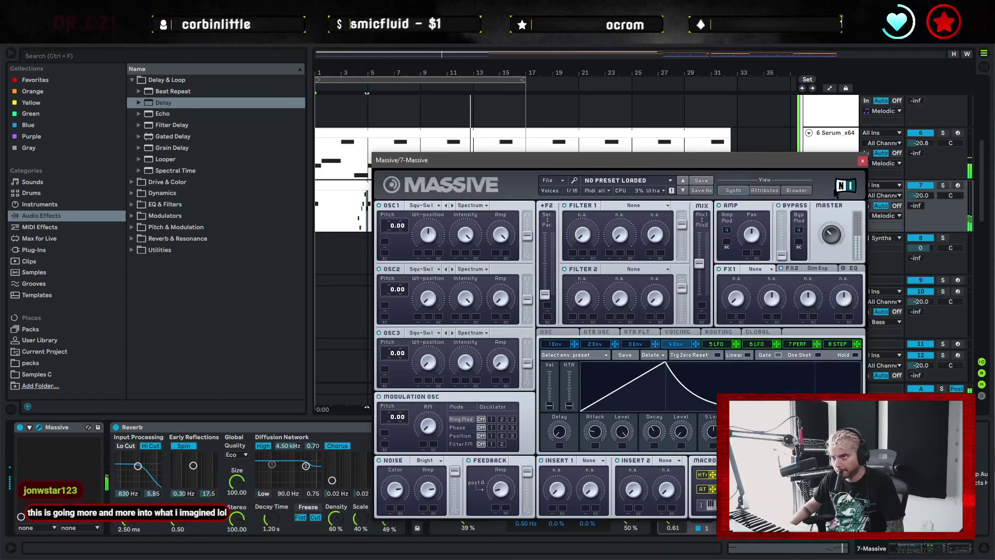
click(862, 160)
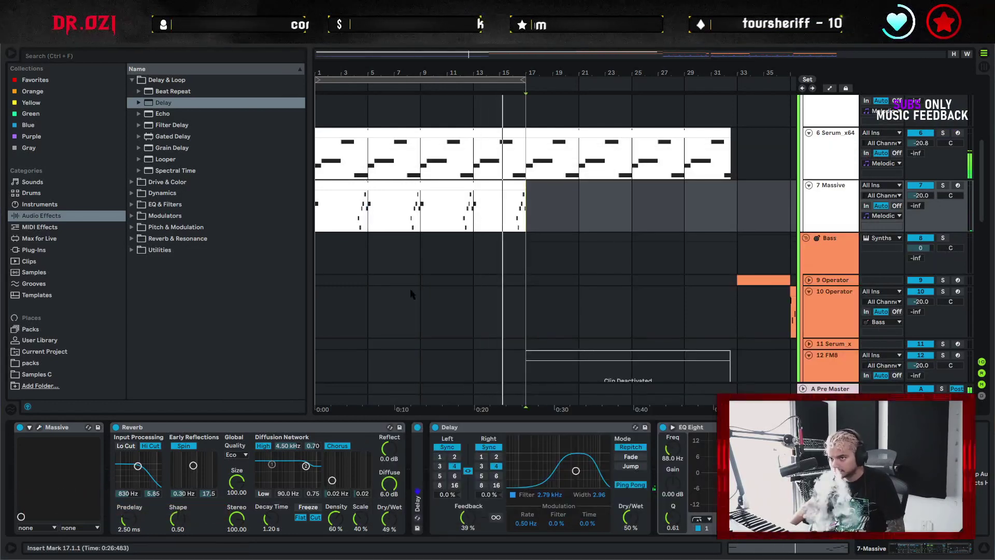
Add the Glue Compressor from Dynamics between the second Delay and EQ Eight, and fold the Reverb and Delay devices
click(139, 194)
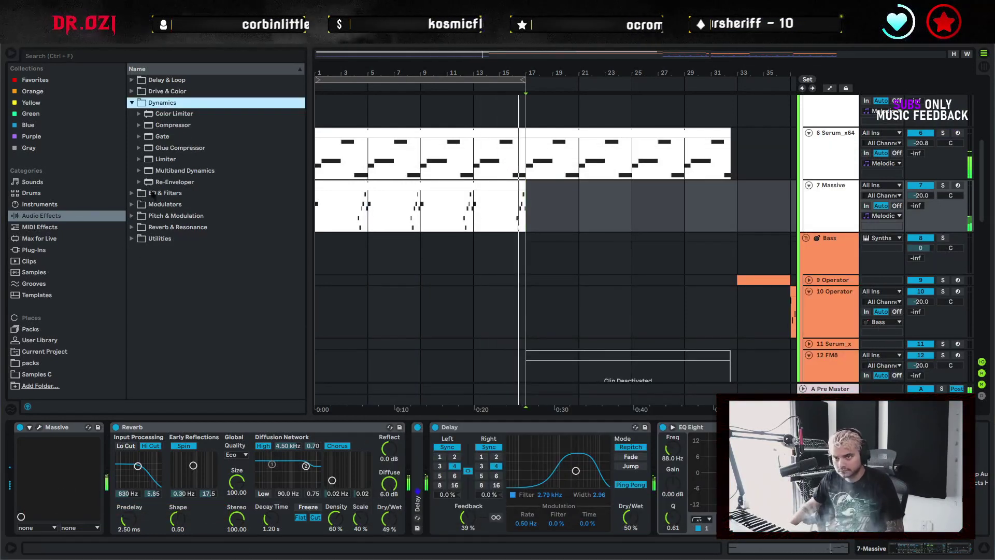
click(168, 149)
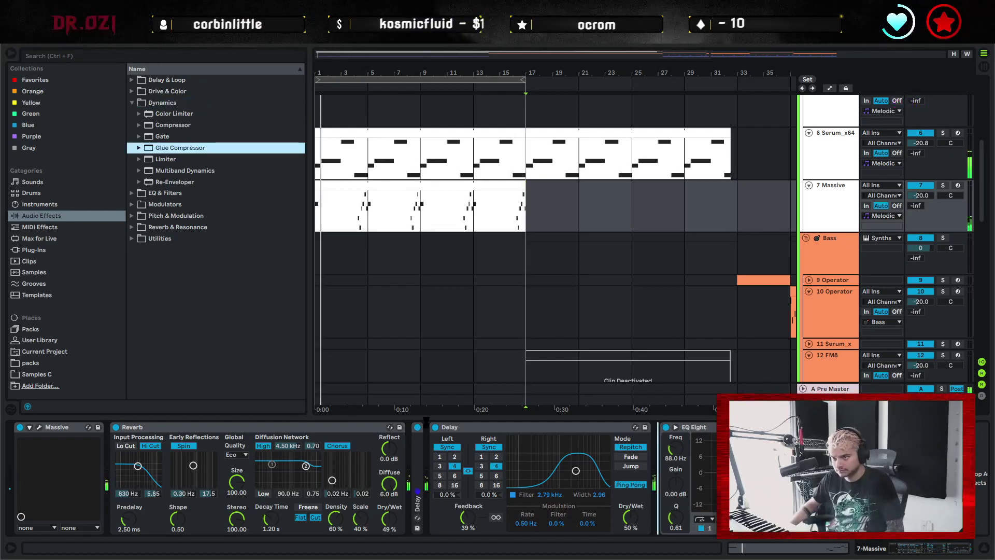
double_click(311, 427)
double_click(312, 427)
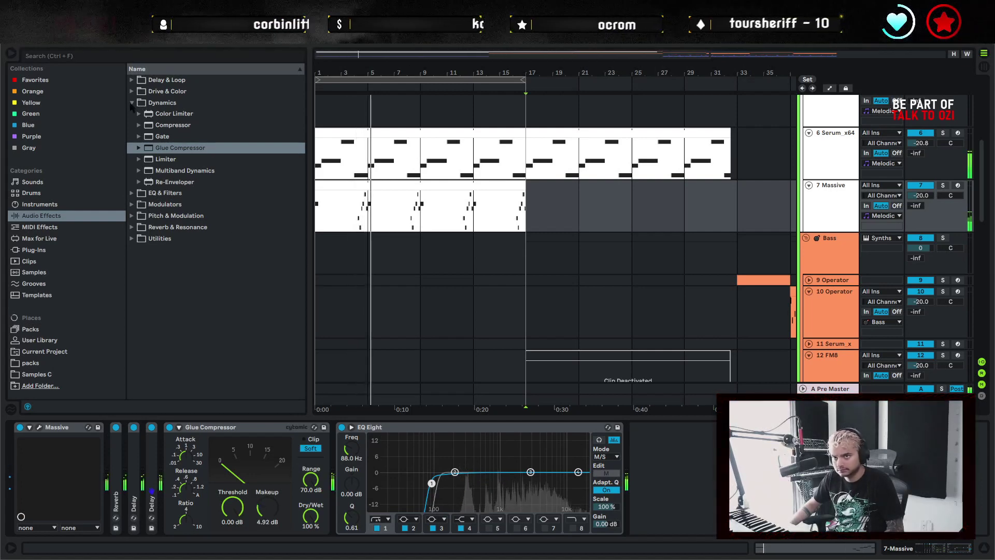
Add the Cabinet effect from Drive & Color between the Glue Compressor and EQ Eight
double_click(162, 102)
double_click(163, 92)
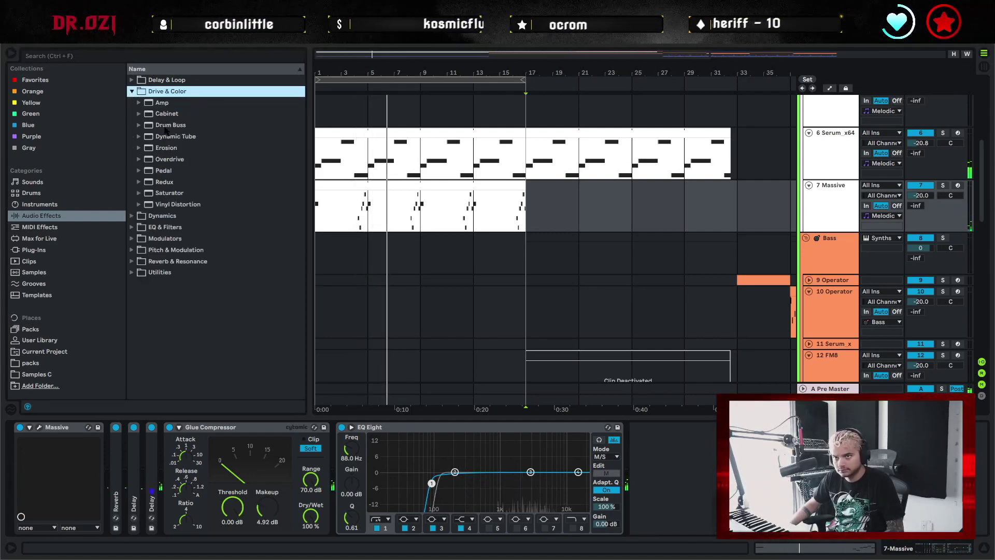
key(Down)
key(Down)
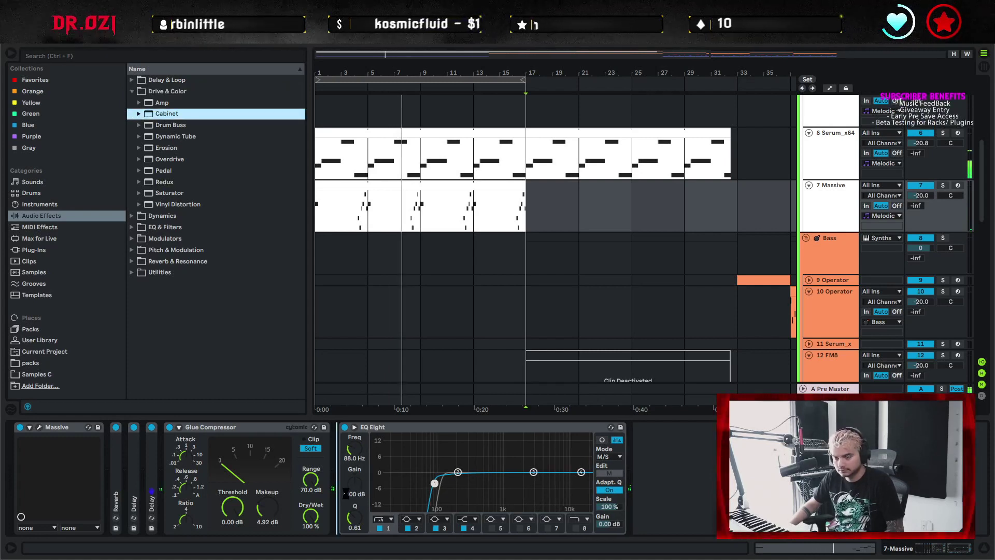
key(Return)
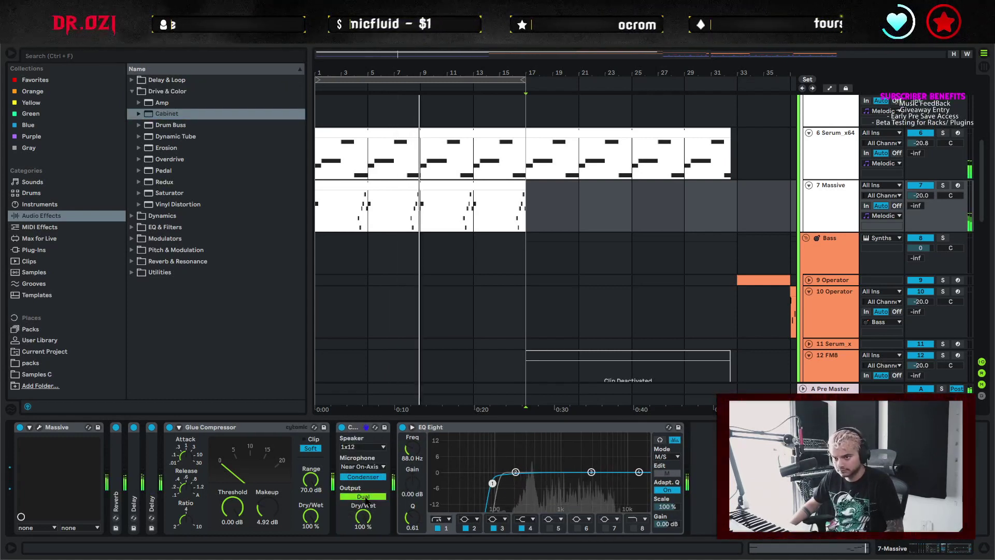
Set the Cabinet's speaker to 4x12 and its dry/wet to about 80%
drag(363, 516, 362, 534)
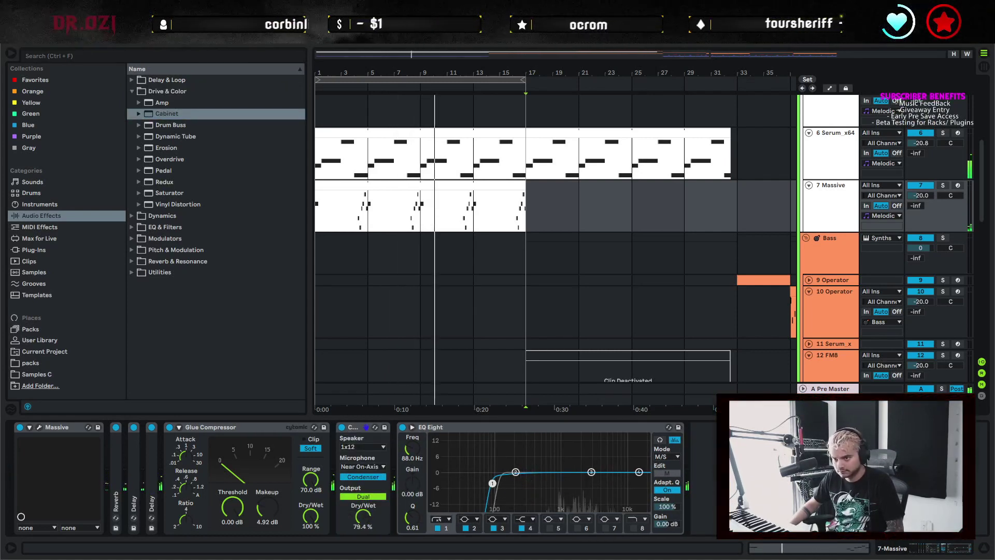
click(362, 447)
click(362, 471)
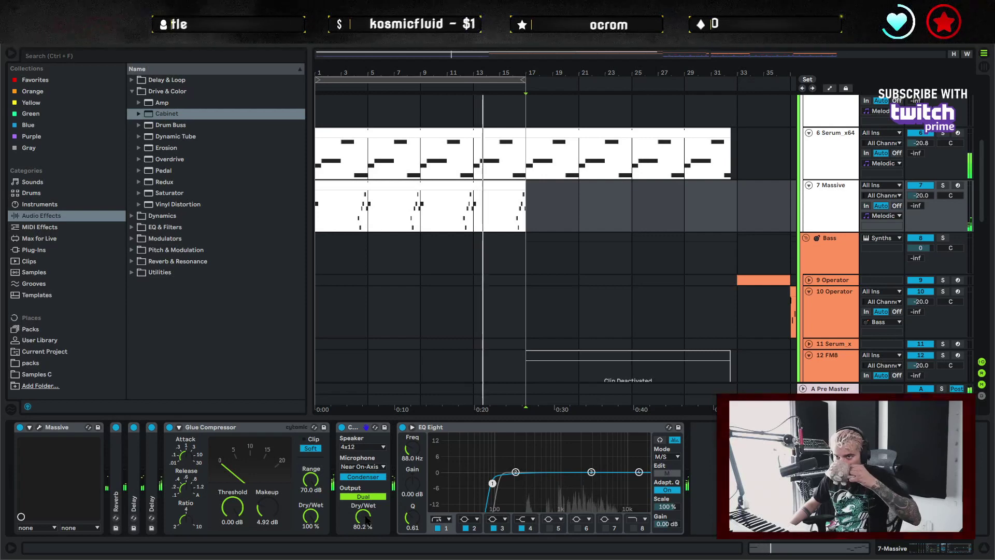
Fold the remaining open devices in the Massive track's chain and hide the device view
double_click(207, 427)
click(57, 428)
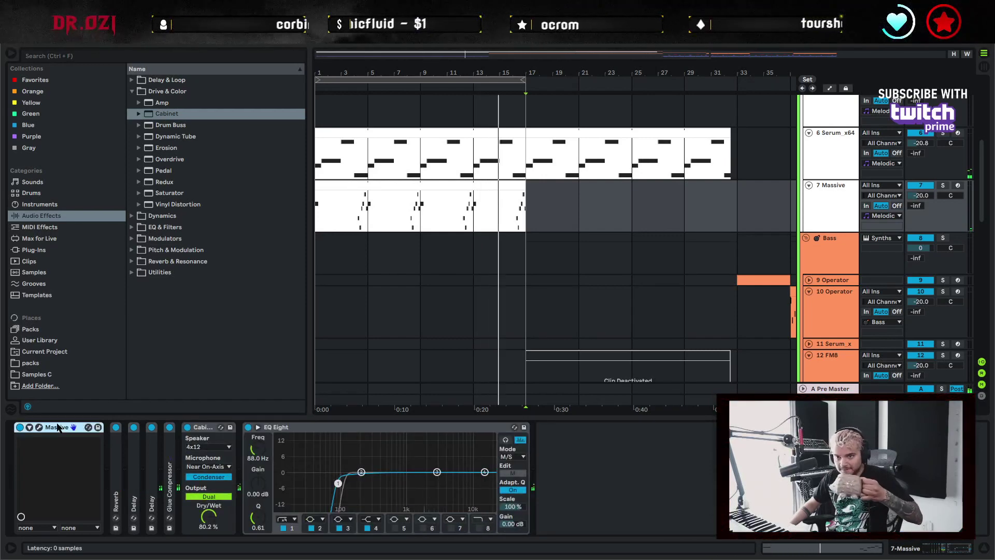
double_click(57, 427)
double_click(118, 428)
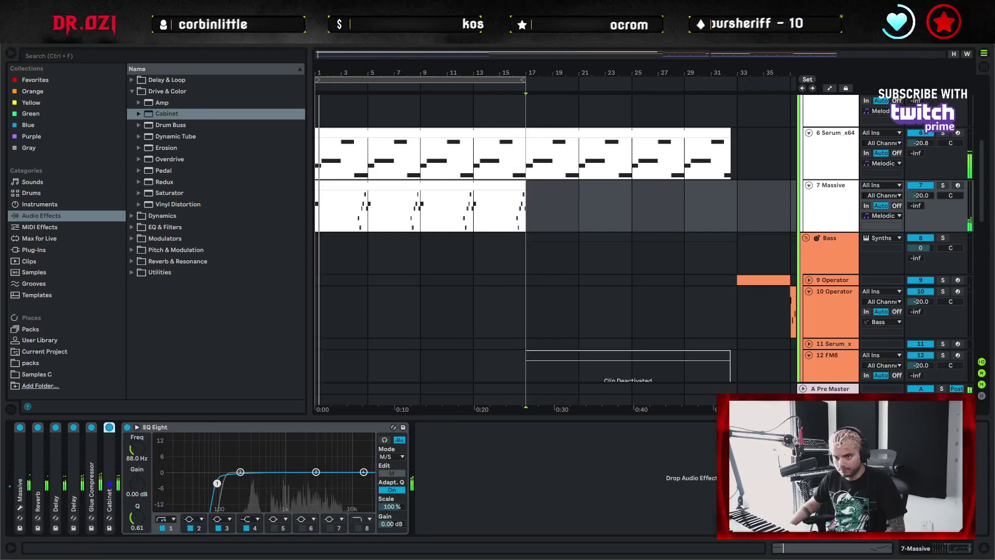
drag(217, 483, 221, 491)
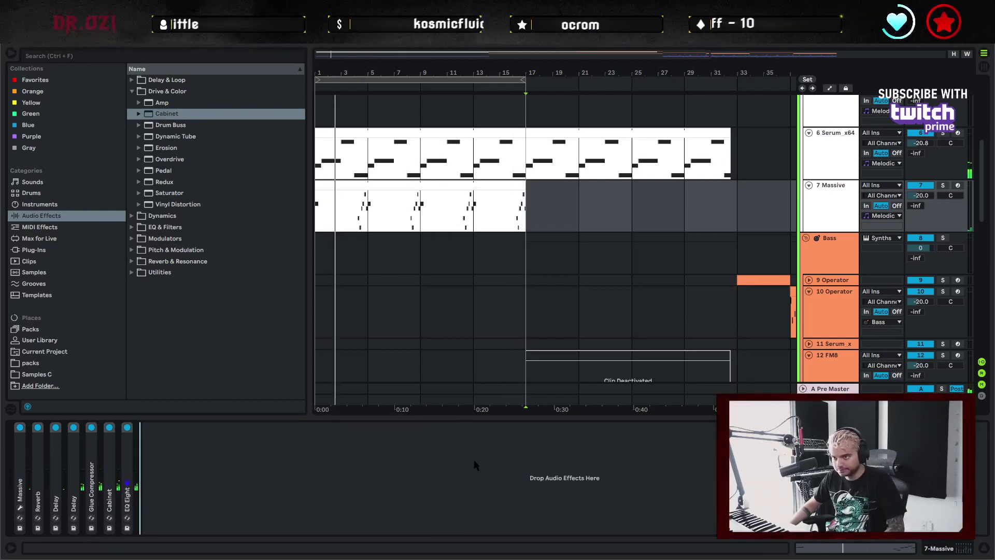
key(ctrl+alt+l)
Duplicate the 4 Kontakt track in the Melodic group
scroll(607, 415, up, 3)
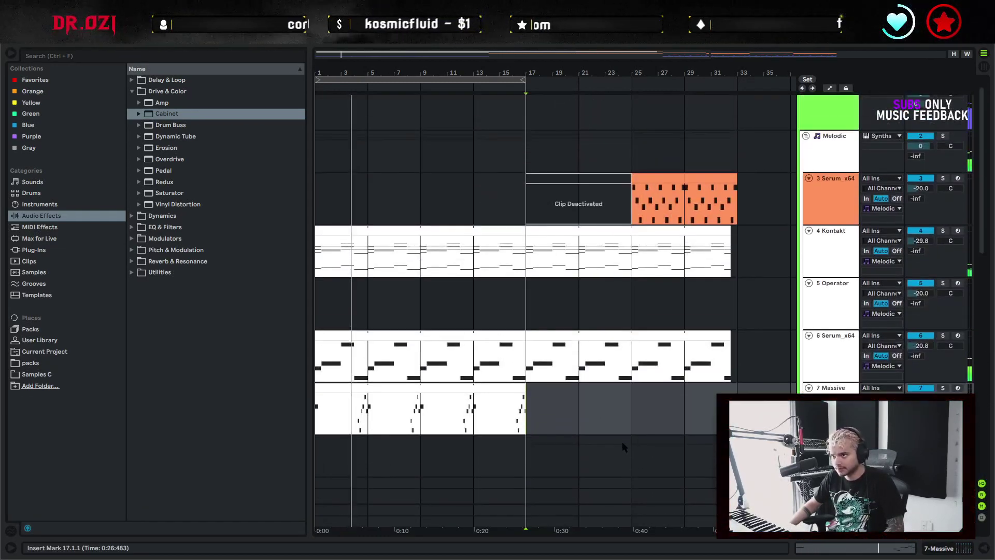
click(828, 260)
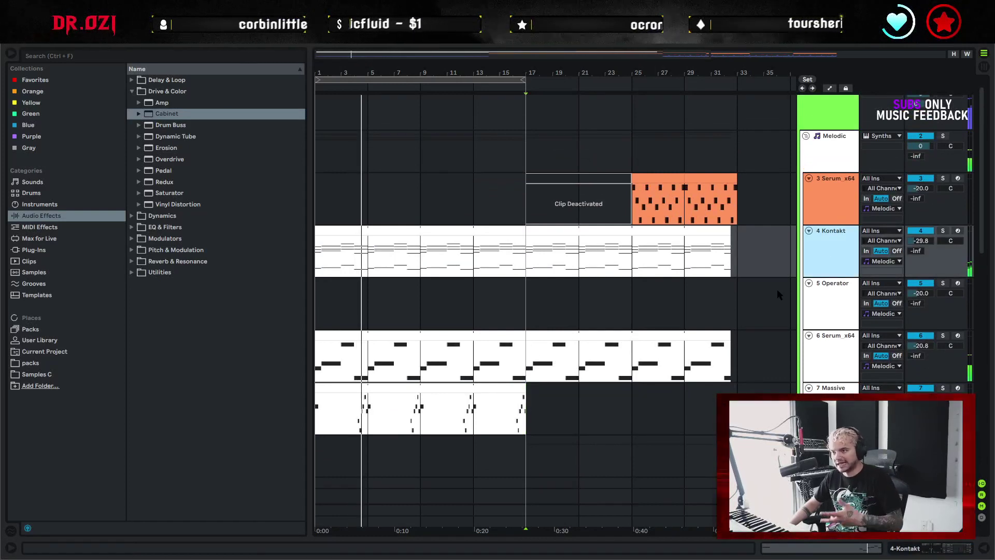
key(ctrl+d)
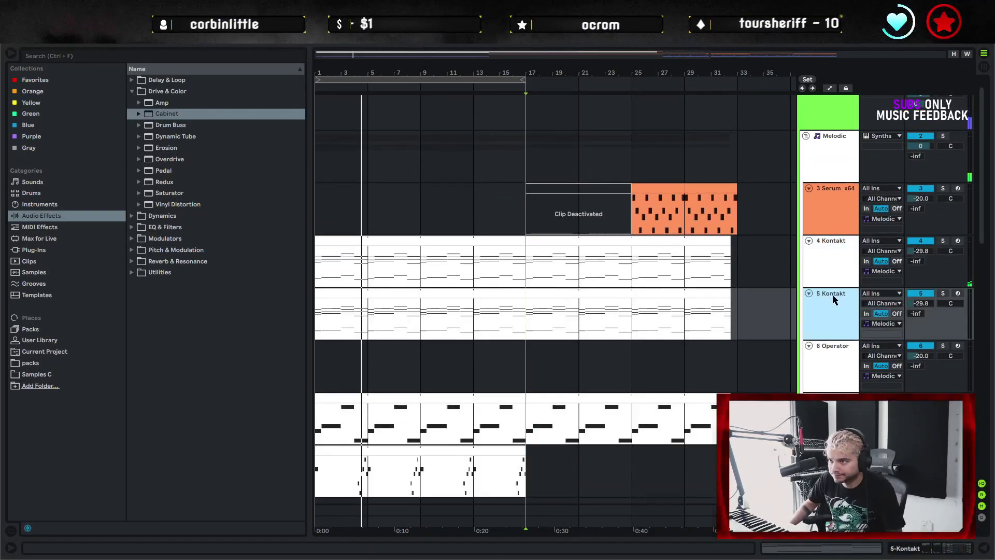
Solo the duplicated Kontakt track and open its Kontakt plug-in window
click(942, 293)
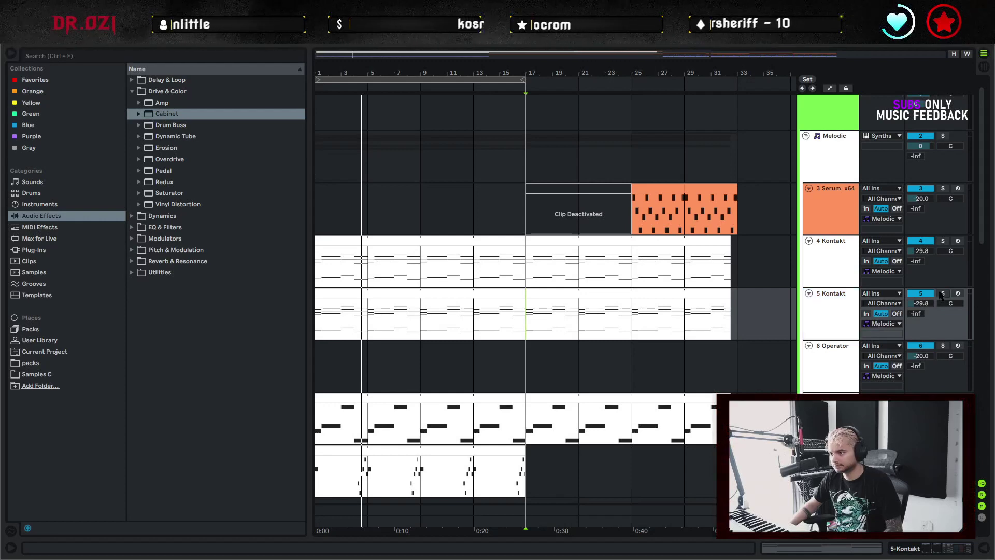
key(ctrl+alt+l)
key(ctrl+alt+p)
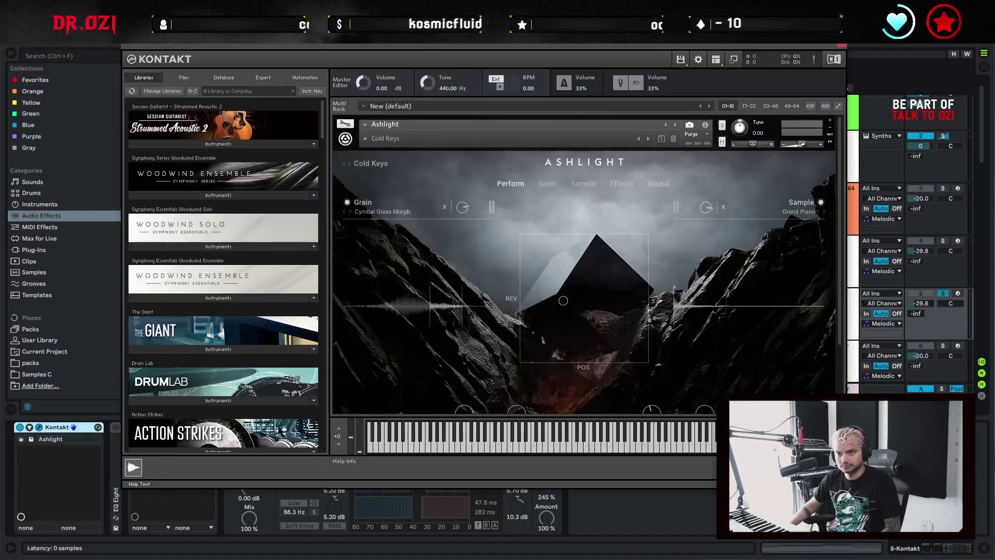
Start playback and audition the Ashlight snapshots Corned Felt, Dead Ringer and Dimensional Dance on the duplicated Kontakt track
click(648, 139)
key(space)
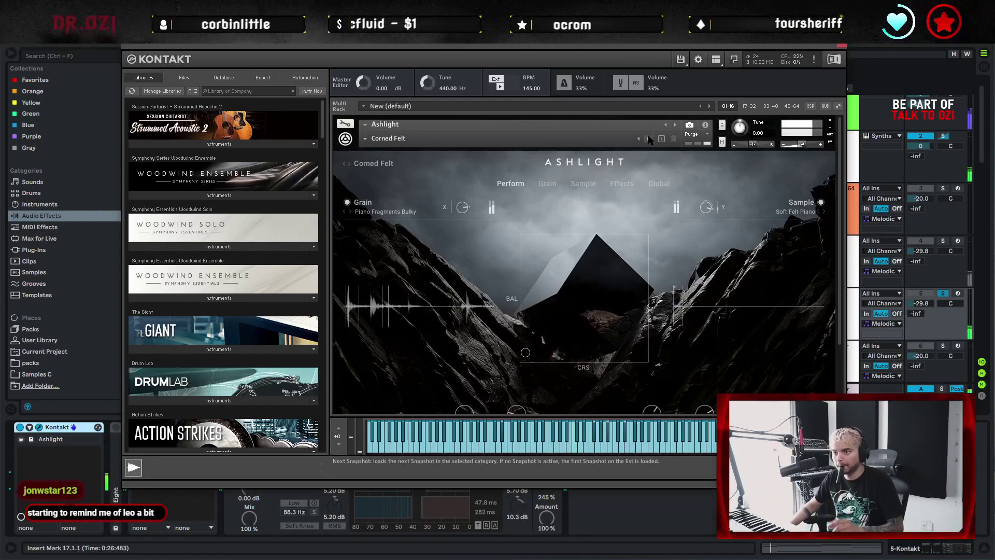
click(648, 139)
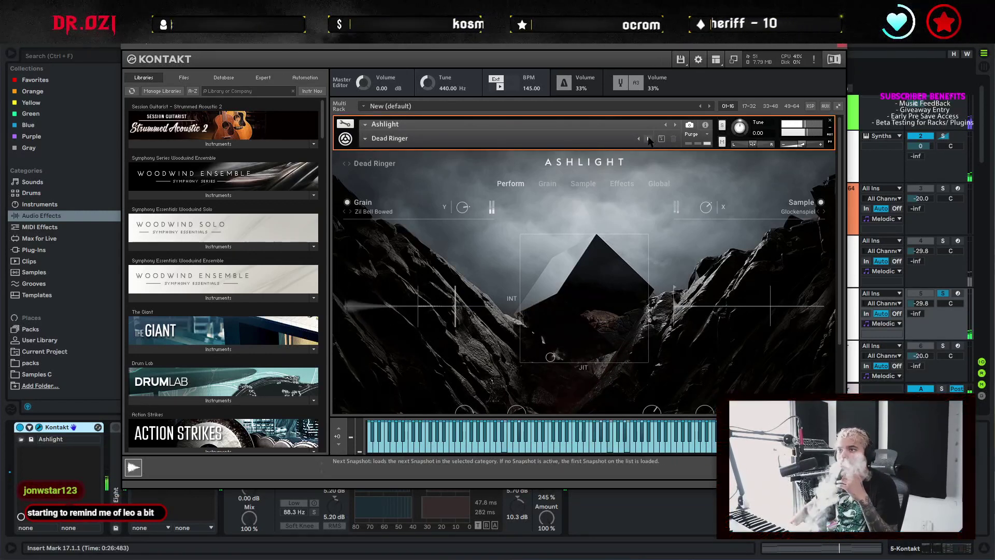
click(648, 139)
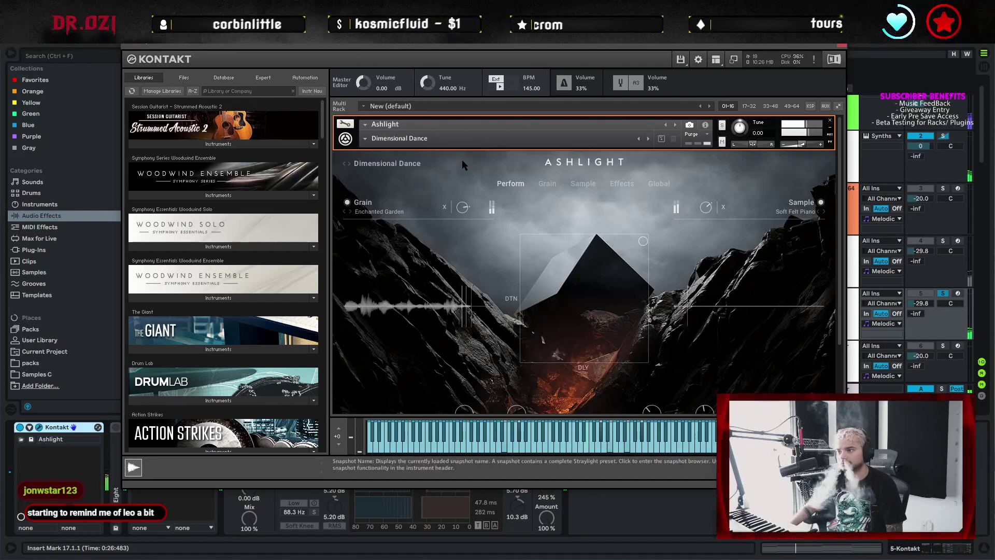
Audition the Ashlight Pad snapshots Soft Phantom and Steely Gaze and load Tension Grater on the duplicated Kontakt track
click(365, 139)
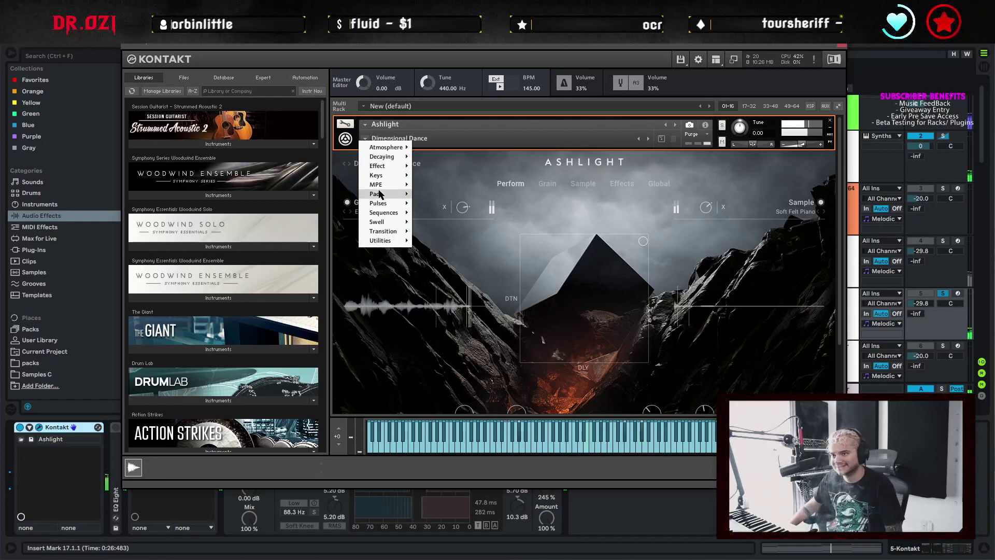
mouse_move(391, 195)
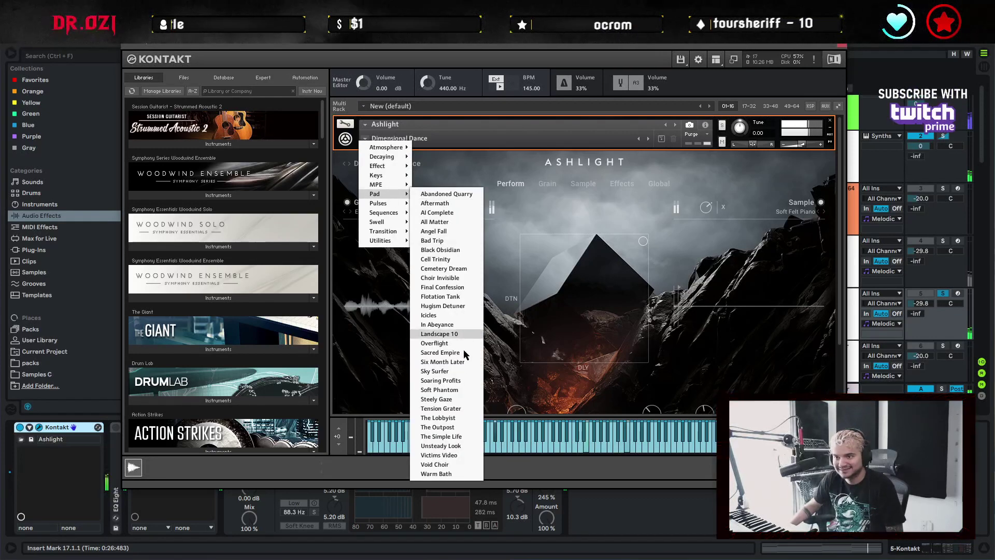
click(440, 389)
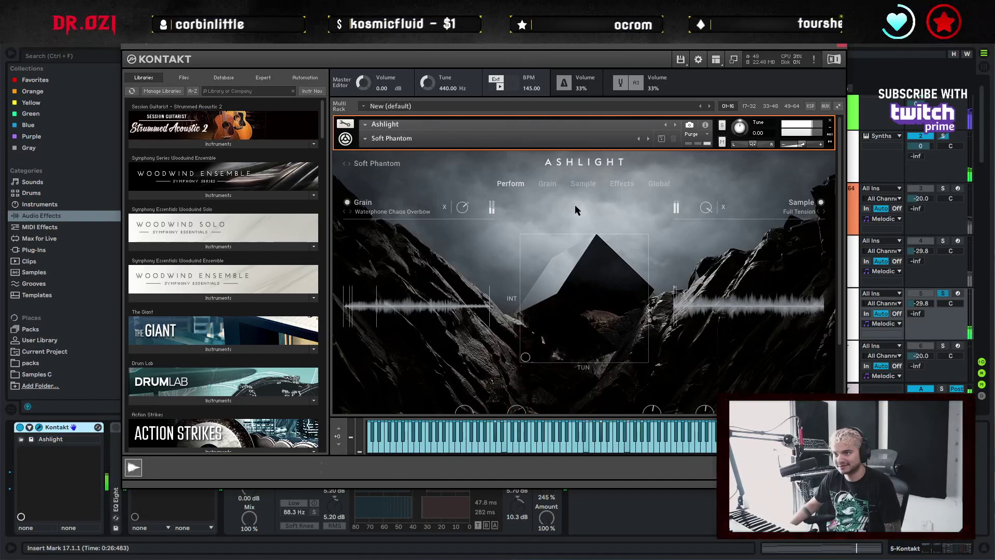
click(647, 139)
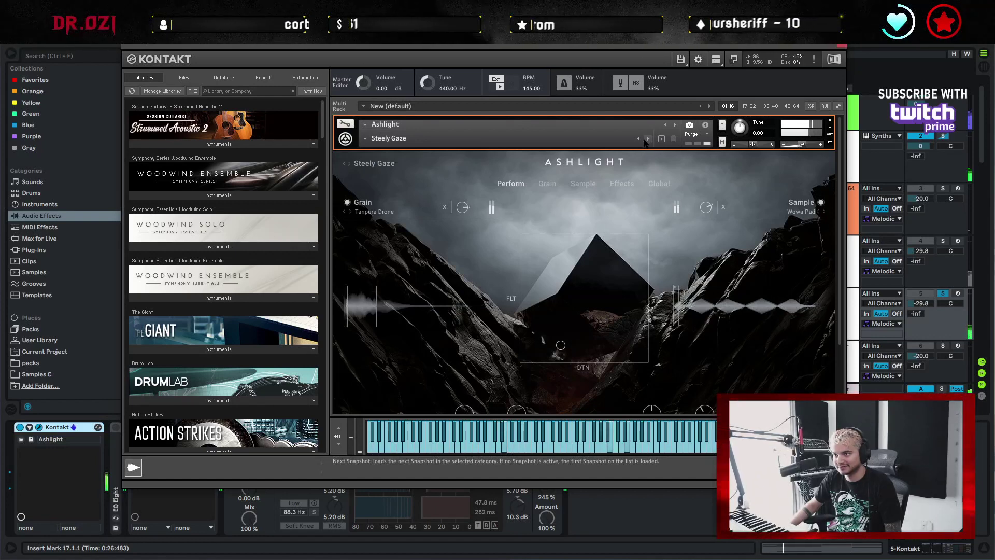
click(647, 139)
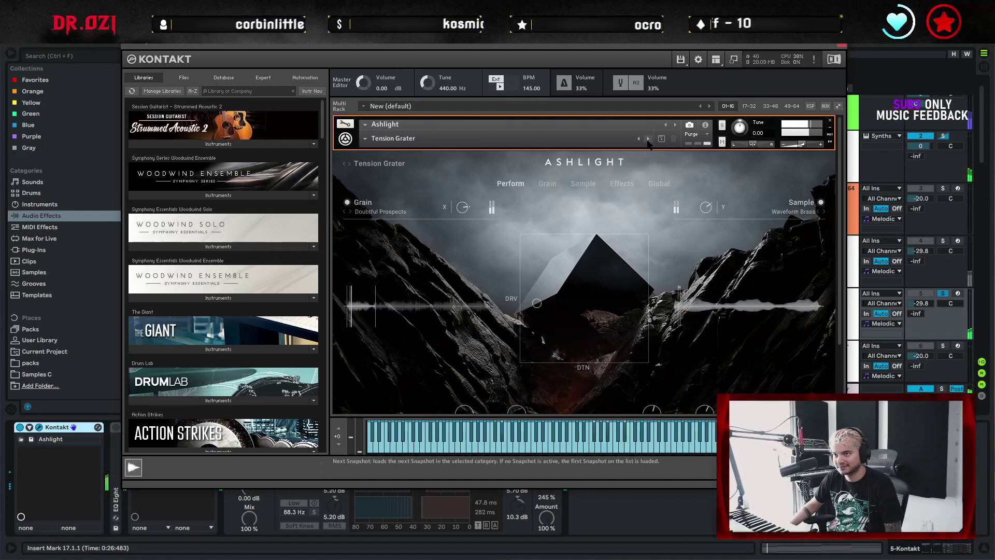
Close the Kontakt window, unsolo the 5 Kontakt track and lower its volume to -31.3 dB while playing from the start
click(840, 46)
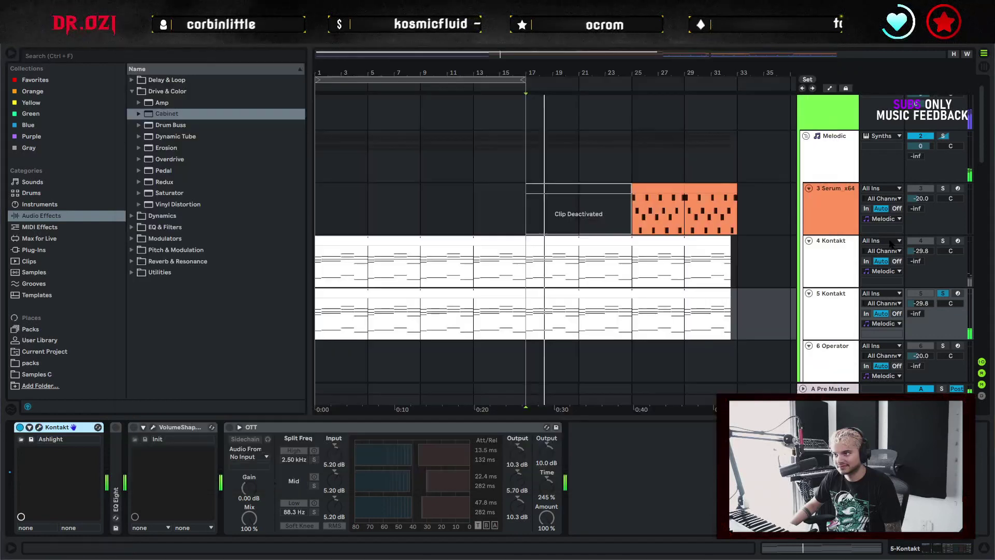
click(943, 293)
click(595, 292)
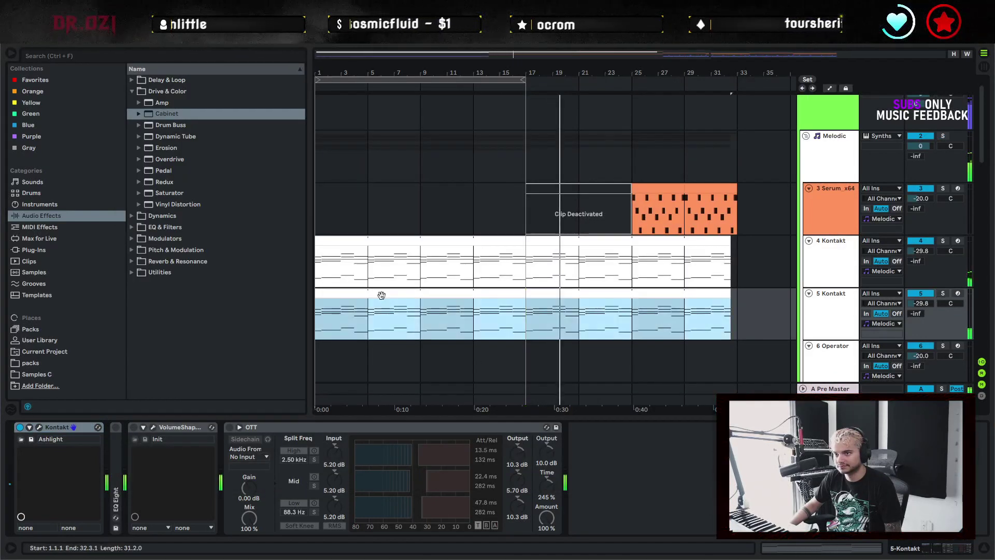
scroll(596, 292, down, 3)
Open VolumeShaper on the 5 Kontakt track, switch the device on and set its beat-synced rate to 1/2
click(840, 248)
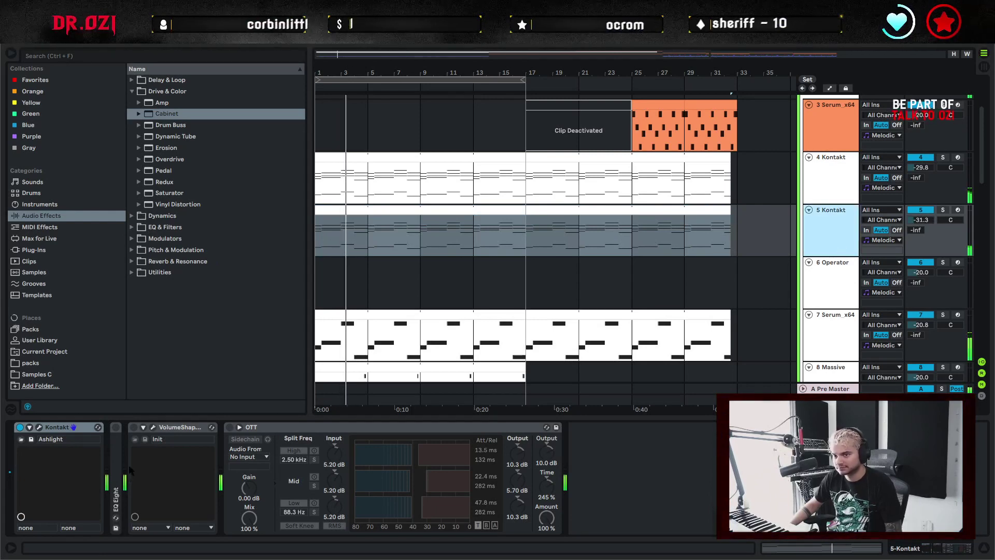
click(153, 427)
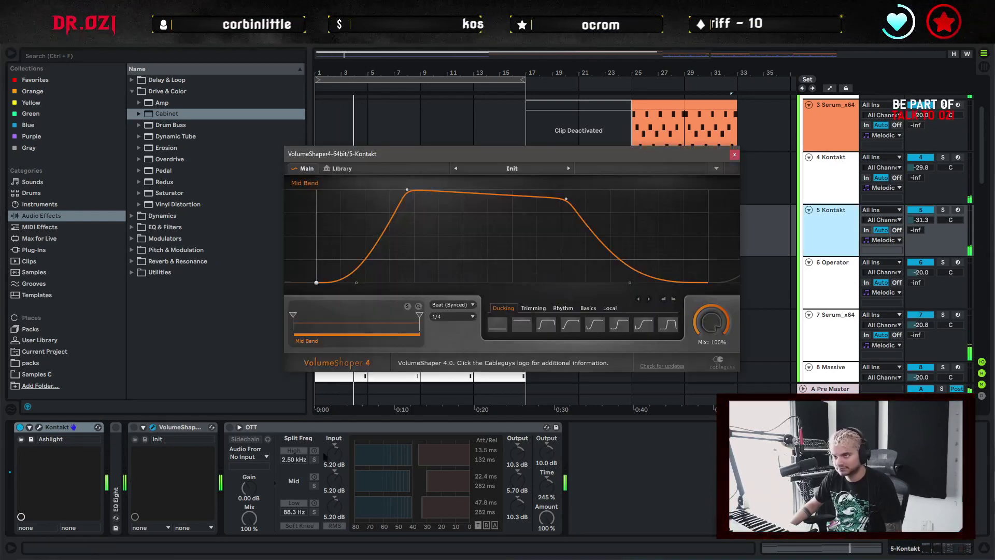
click(453, 318)
click(467, 413)
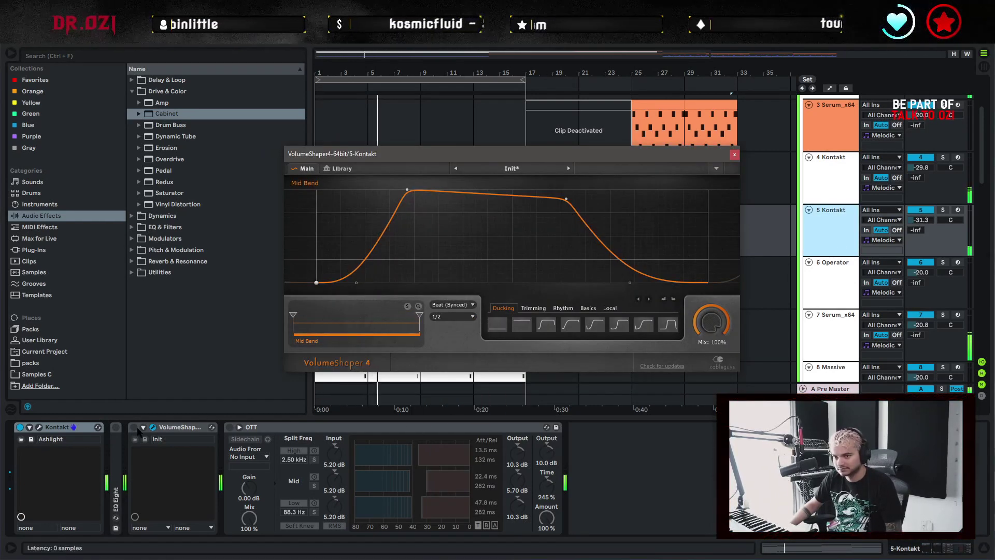
click(363, 382)
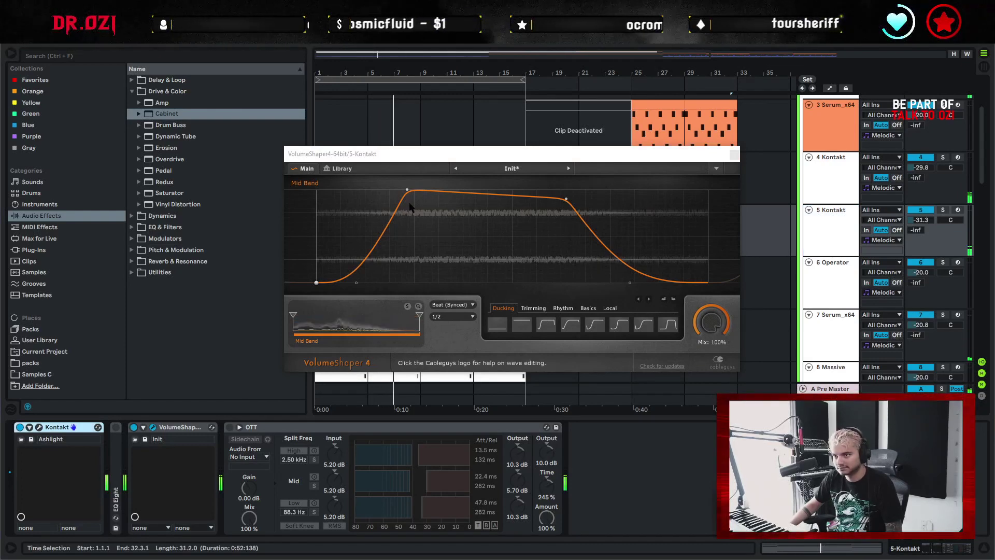
Reshape the VolumeShaper mid-band curve into one slow rise peaking late, with a rounded final drop, and close its window
double_click(407, 191)
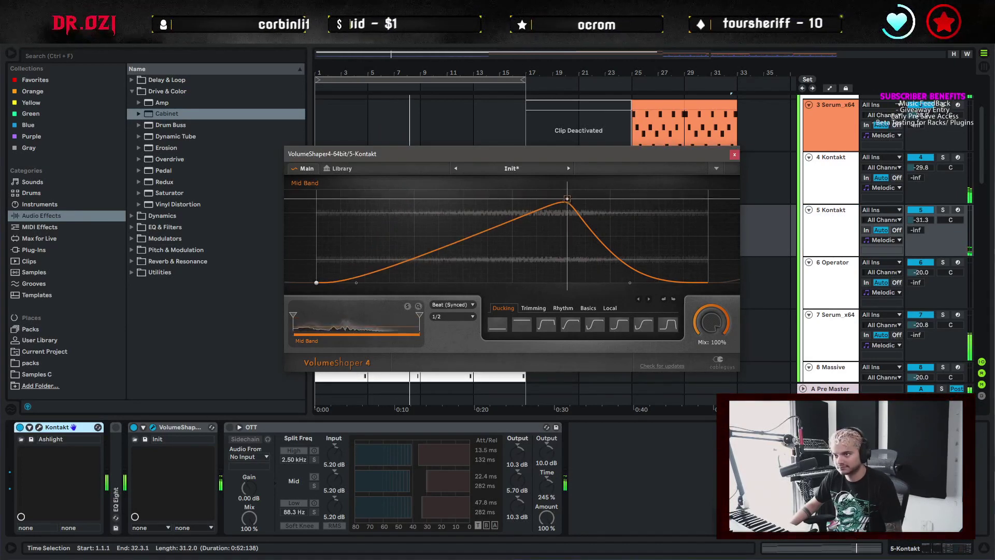
drag(567, 199, 619, 190)
drag(630, 283, 689, 202)
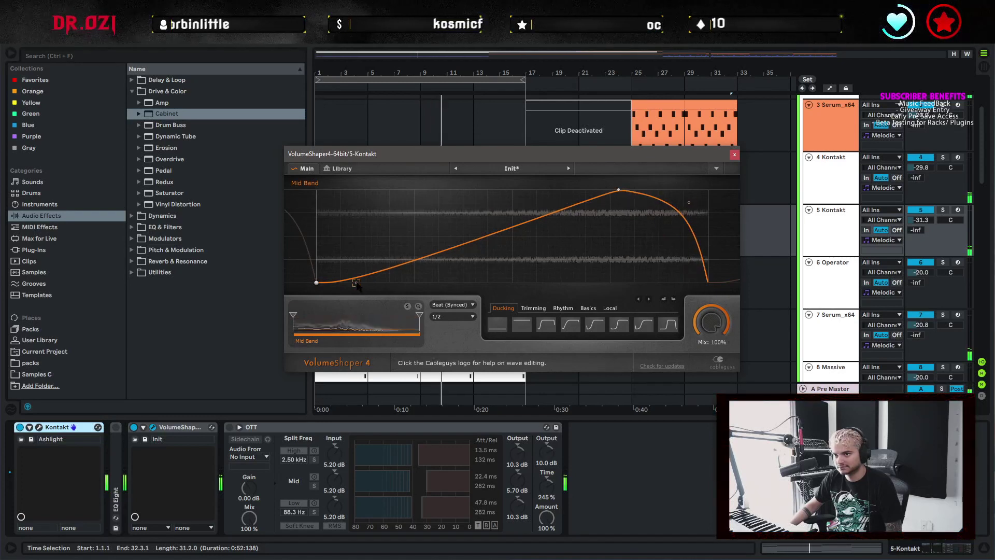
drag(356, 283, 352, 282)
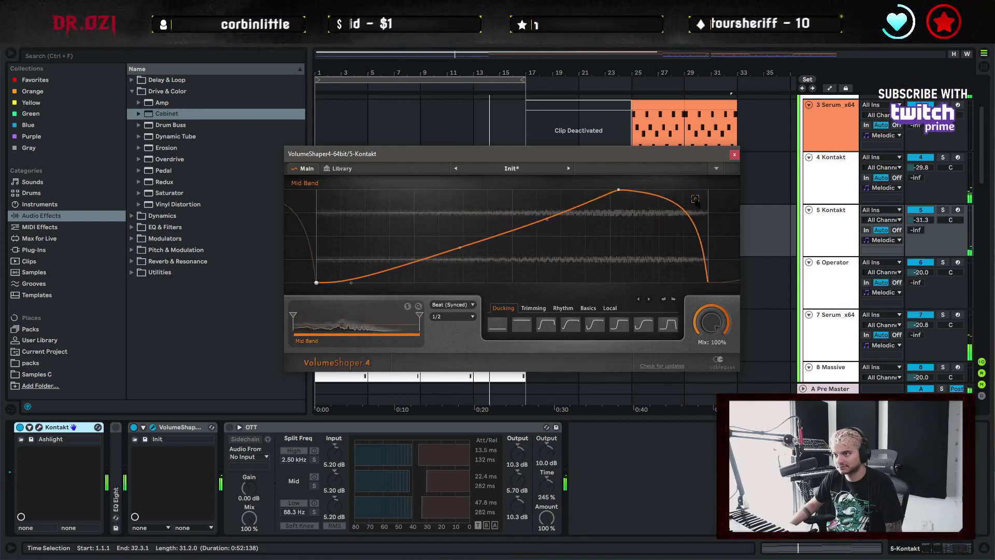
click(735, 155)
Fold the VolumeShaper and OTT devices on the 5 Kontakt track and hide the device view
click(167, 427)
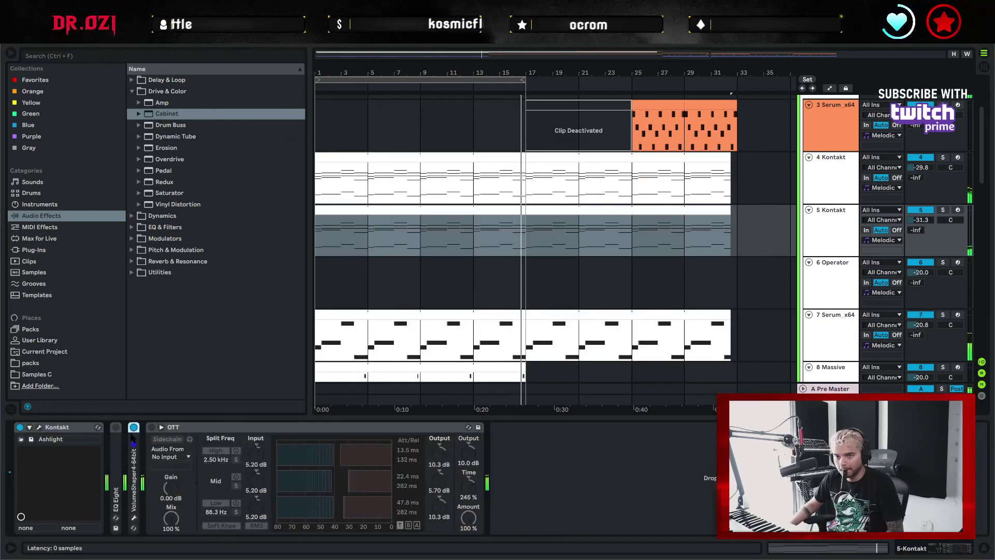
double_click(166, 426)
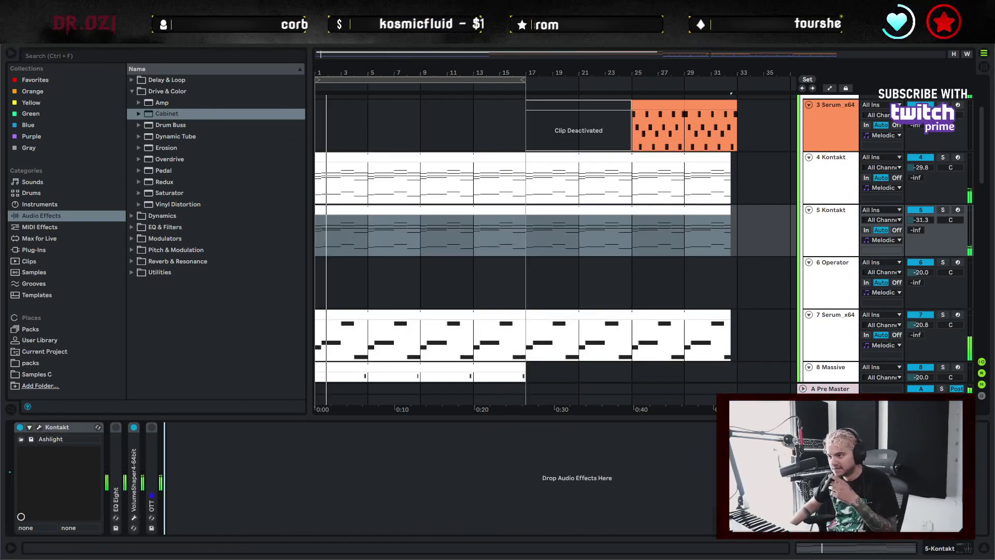
key(ctrl+alt+l)
scroll(846, 224, down, 2)
scroll(655, 332, up, 1)
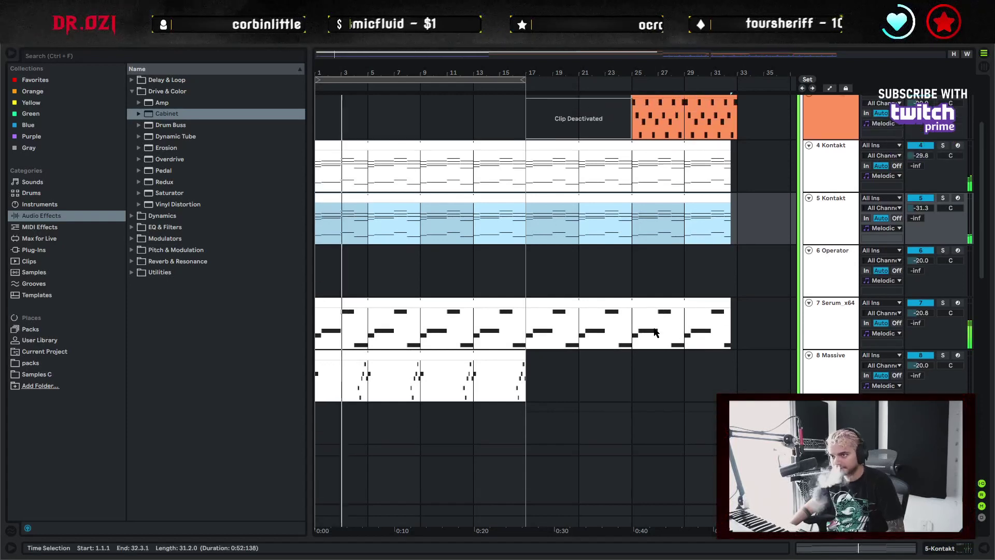
click(525, 226)
scroll(539, 235, up, 1)
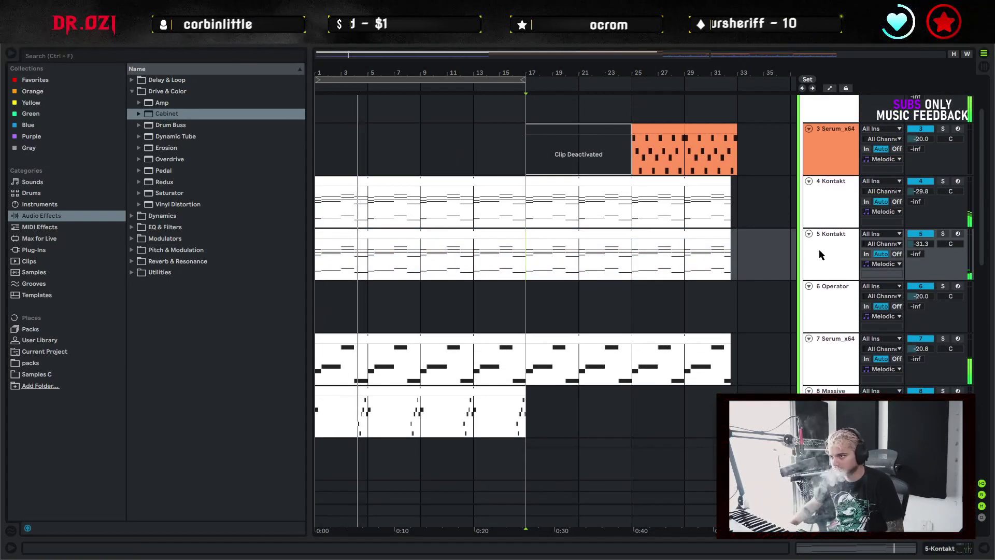
Show the device view and compare the device chains of the 4 Kontakt and 5 Kontakt tracks
double_click(819, 254)
click(824, 222)
click(809, 267)
click(823, 221)
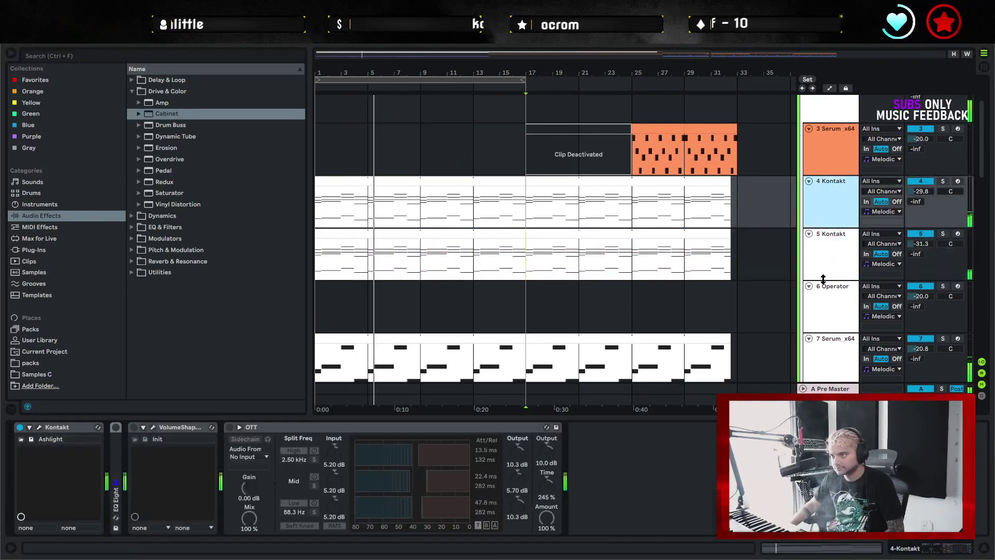
click(823, 272)
Delete EQ Eight, VolumeShaper and OTT from the 4 Kontakt track, leaving only the Kontakt instrument
click(831, 211)
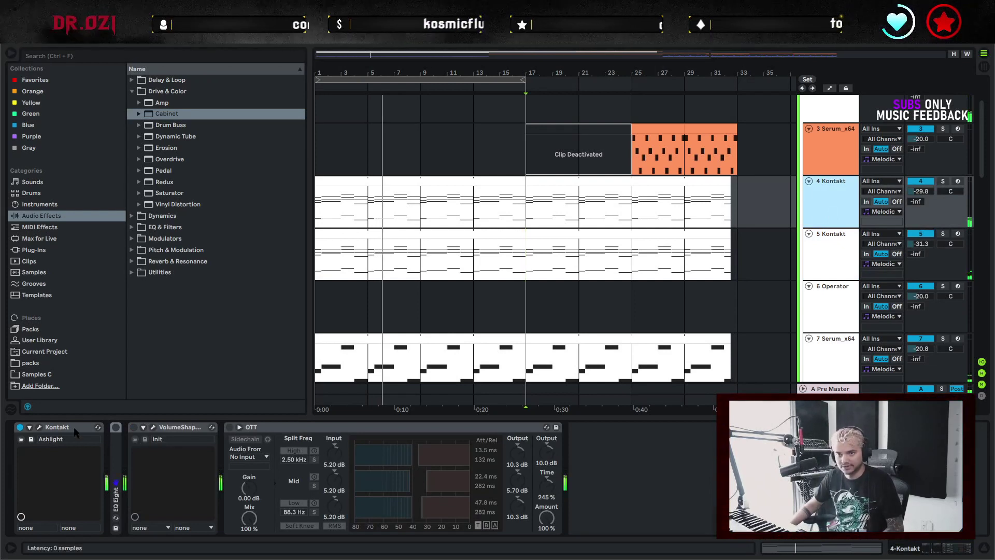
click(286, 427)
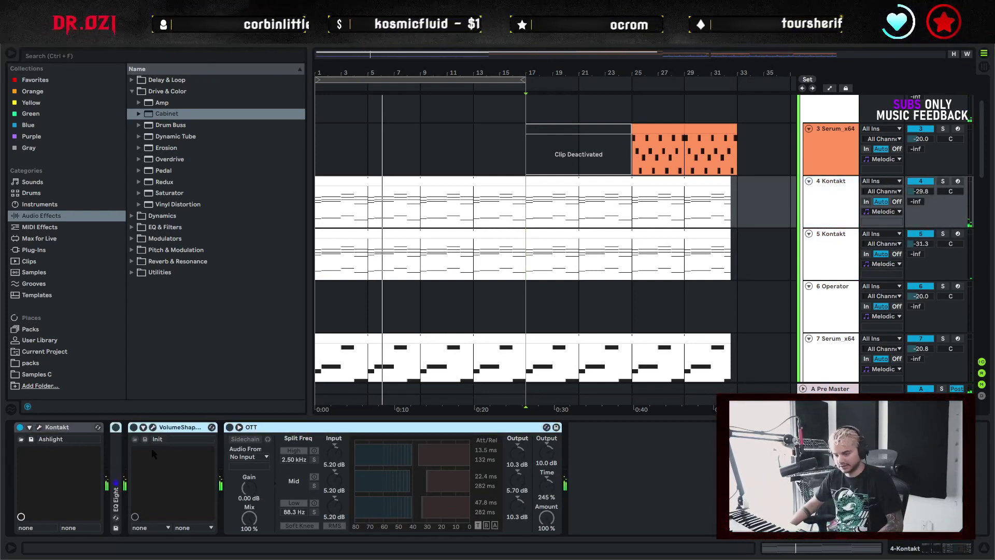
key(Delete)
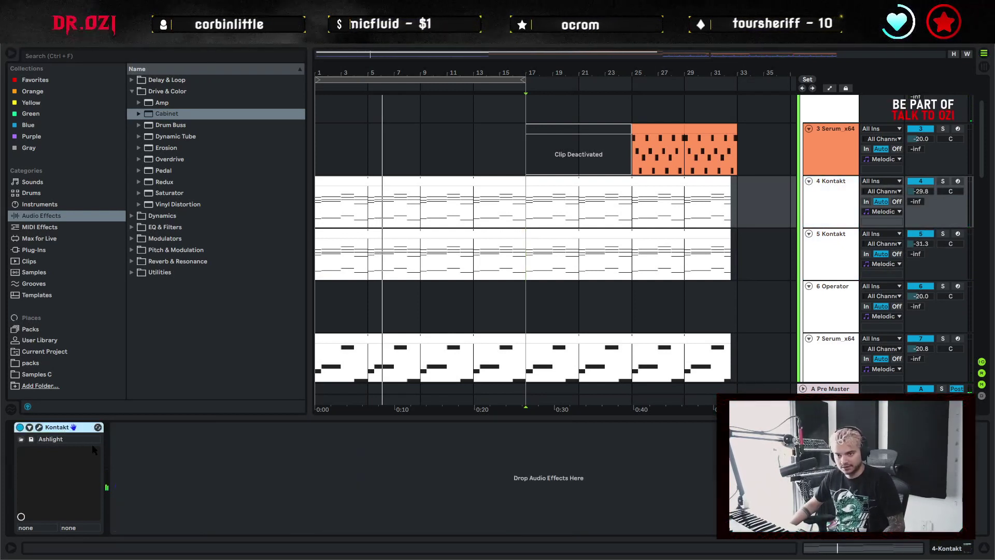
Group track 4's Kontakt into an Instrument Rack, show its chain list and create an additional empty chain
key(ctrl+g)
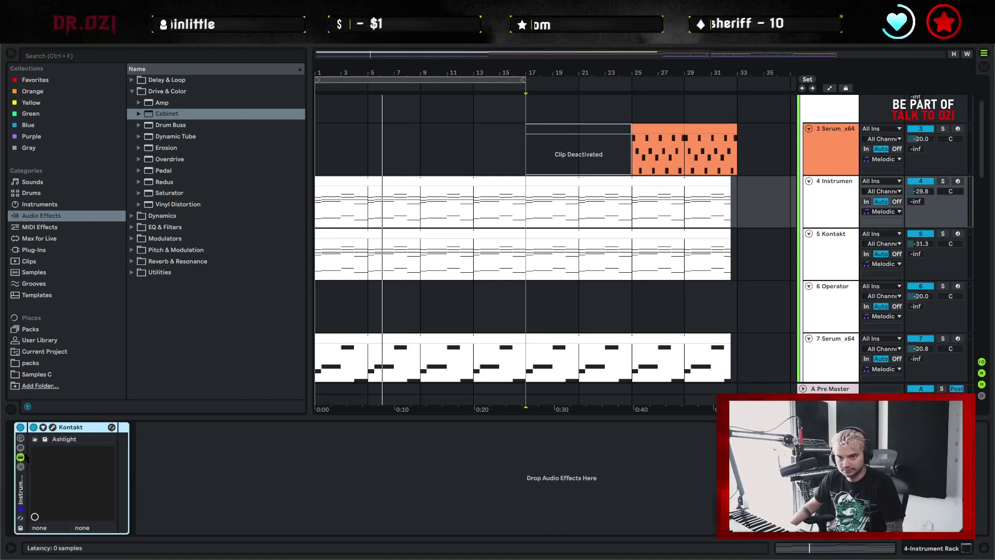
click(20, 466)
right_click(130, 474)
click(157, 487)
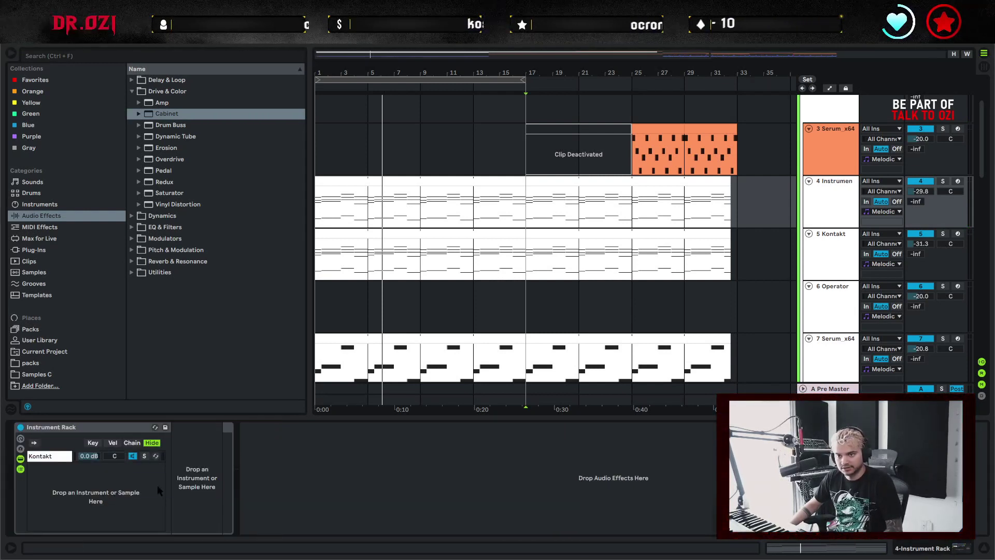
Delete EQ Eight and OTT from the 5 Kontakt track, keeping Kontakt and VolumeShaper
click(815, 252)
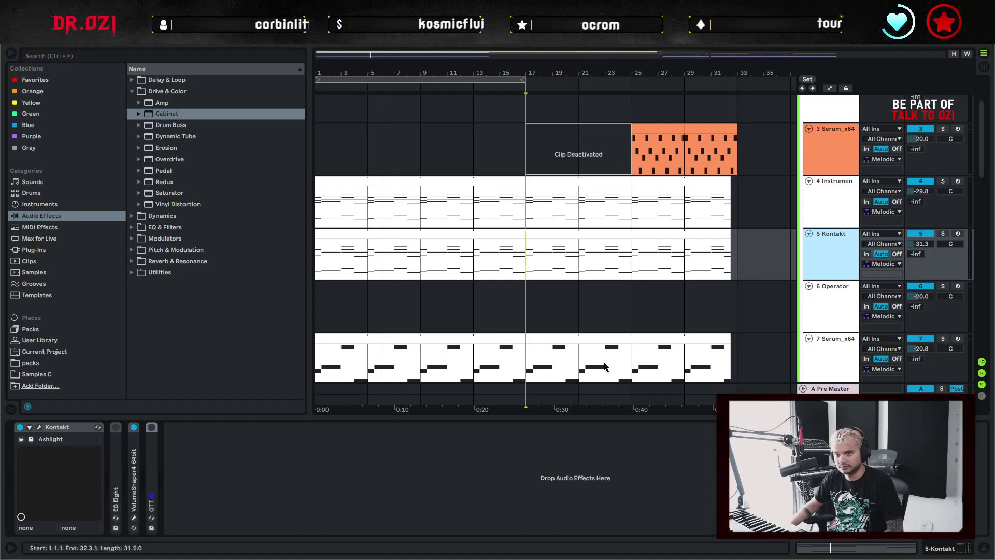
click(134, 451)
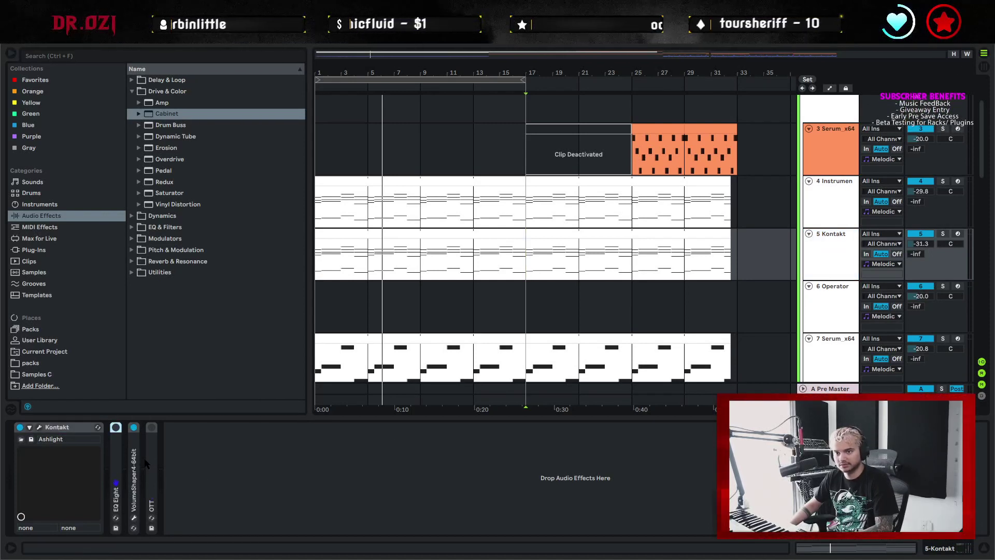
key(Delete)
key(Delete)
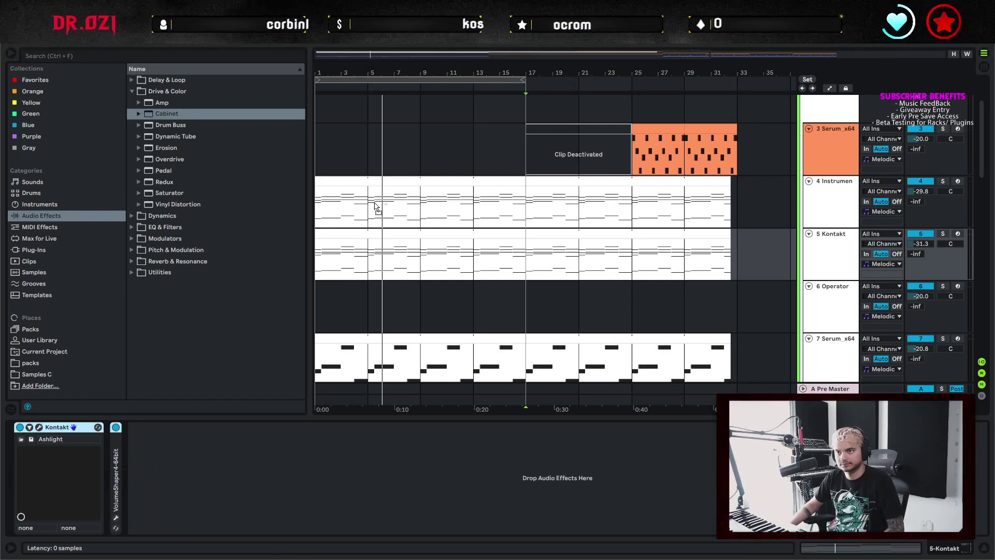
Move Kontakt and VolumeShaper from track 5 into the Instrument Rack's empty chain and delete the emptied MIDI track
key(ctrl+g)
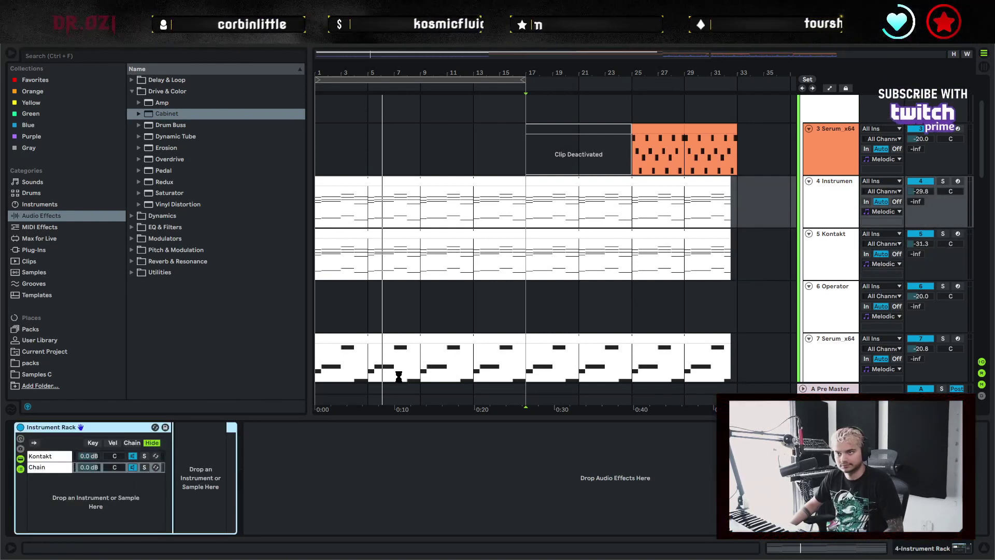
click(829, 244)
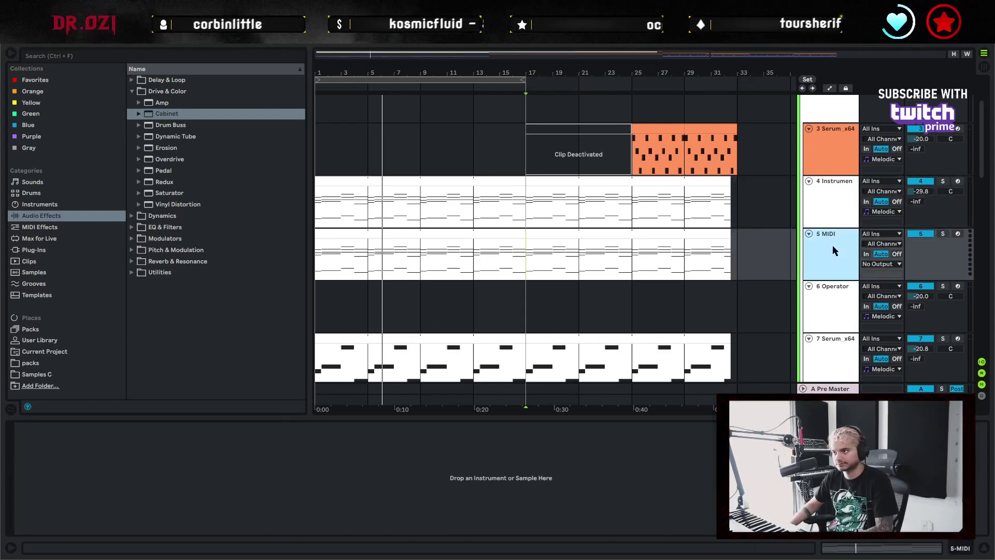
key(Delete)
Play the Instrument Rack track's clip from the start of the arrangement to hear both Kontakt layers together
click(428, 183)
click(419, 173)
key(space)
key(space)
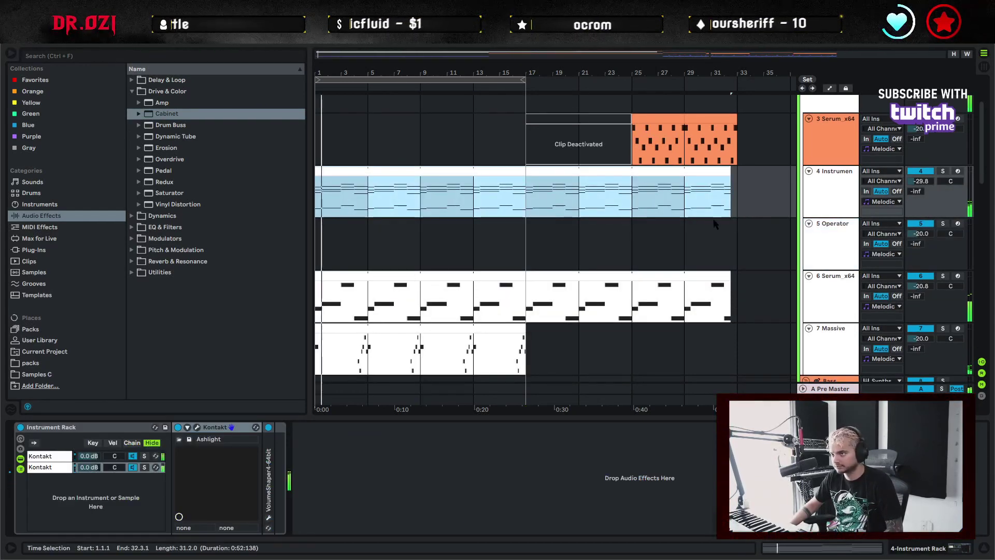
Toggle the rack's second Kontakt chain off and on, and lower its chain volume to -1.0 dB
click(830, 183)
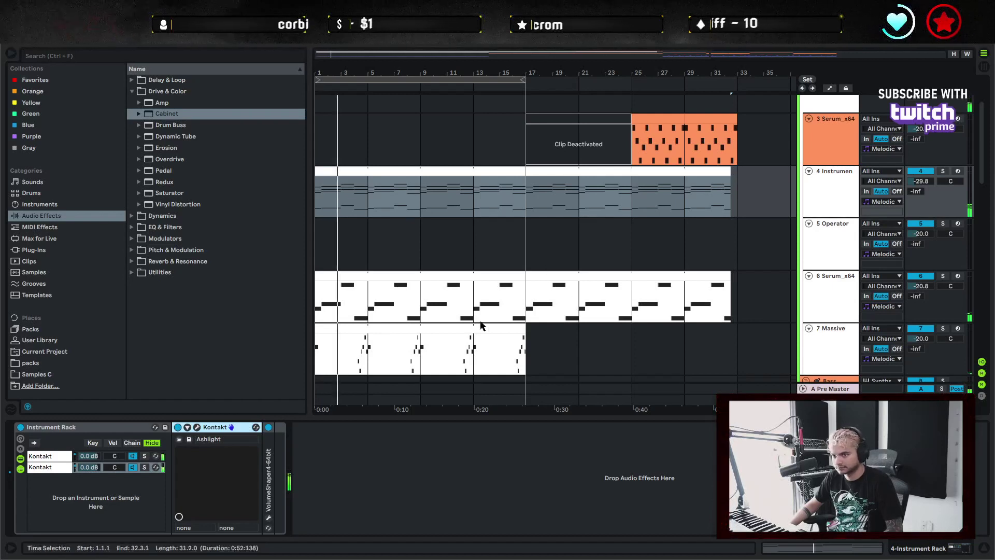
click(49, 467)
click(132, 467)
click(132, 467)
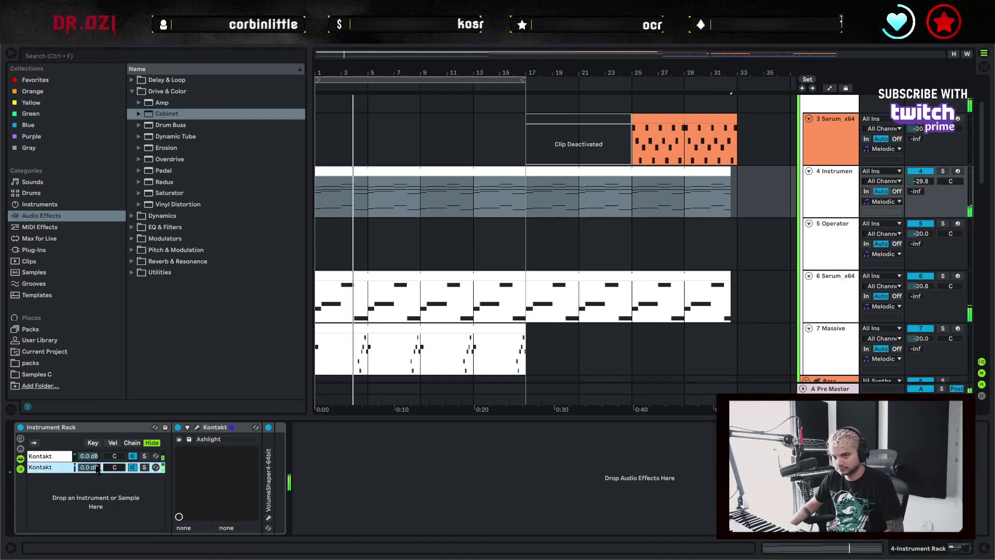
drag(94, 467, 95, 470)
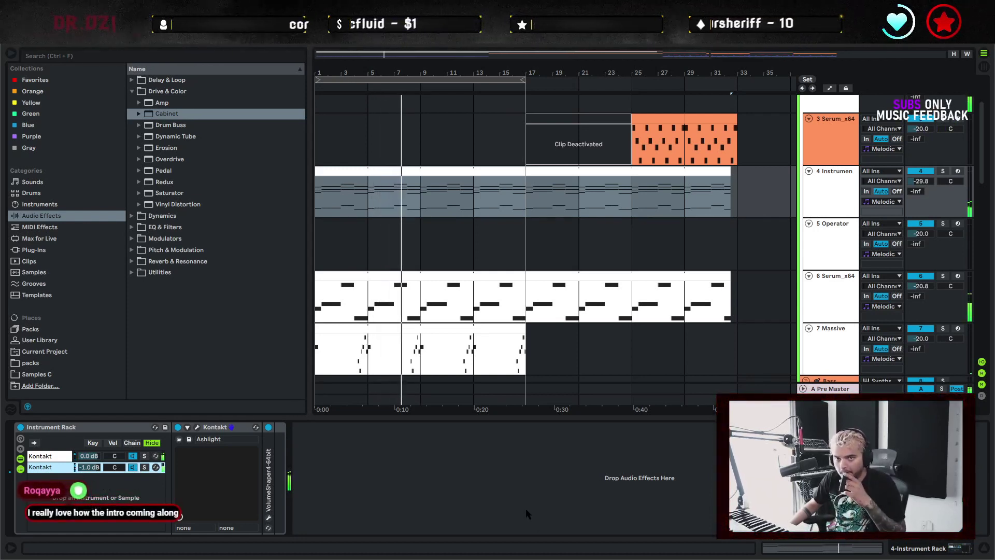
Hide the device view and place the insert marker at bar 17 on the 7 Massive track
click(549, 483)
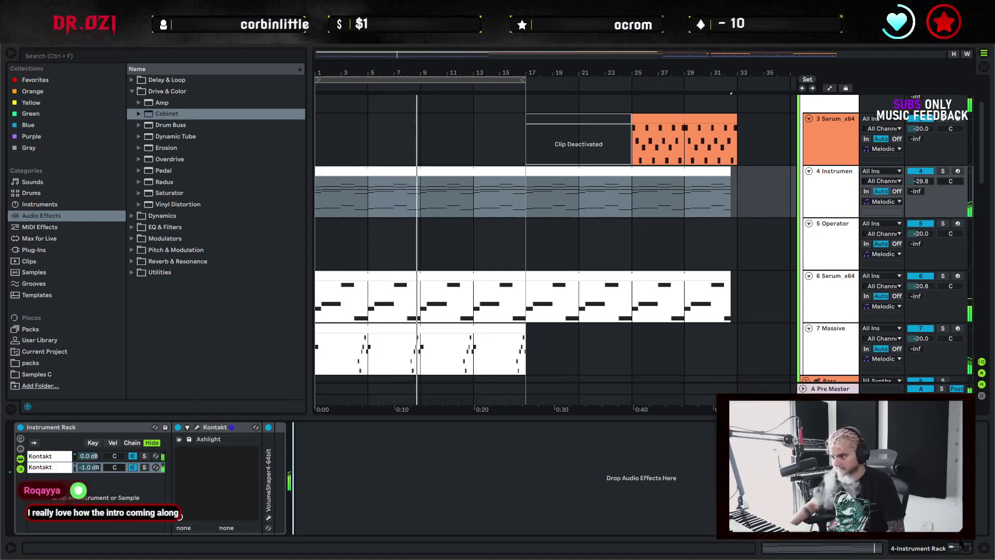
click(983, 547)
click(530, 362)
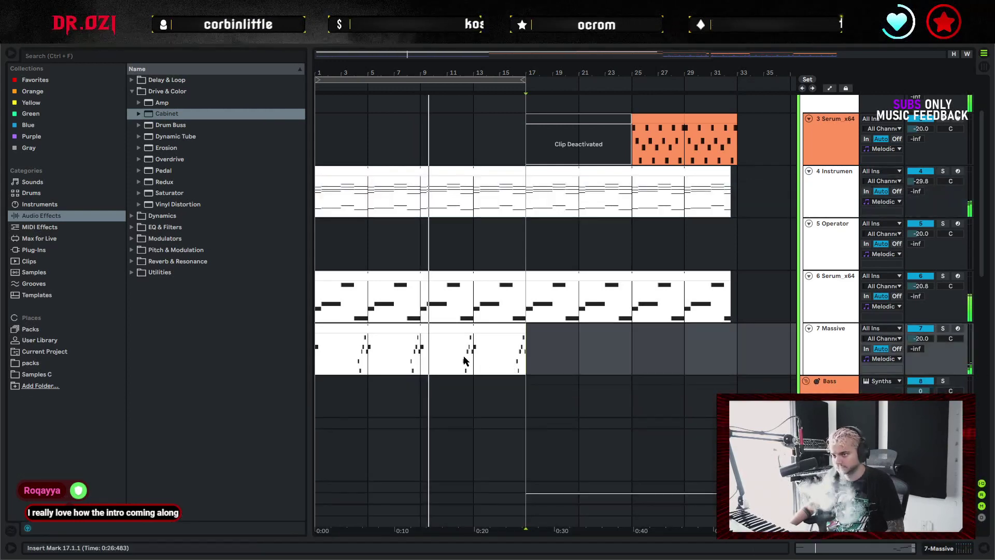
Solo the 7 Massive track, show its devices and open the Massive plugin window
click(479, 333)
click(942, 328)
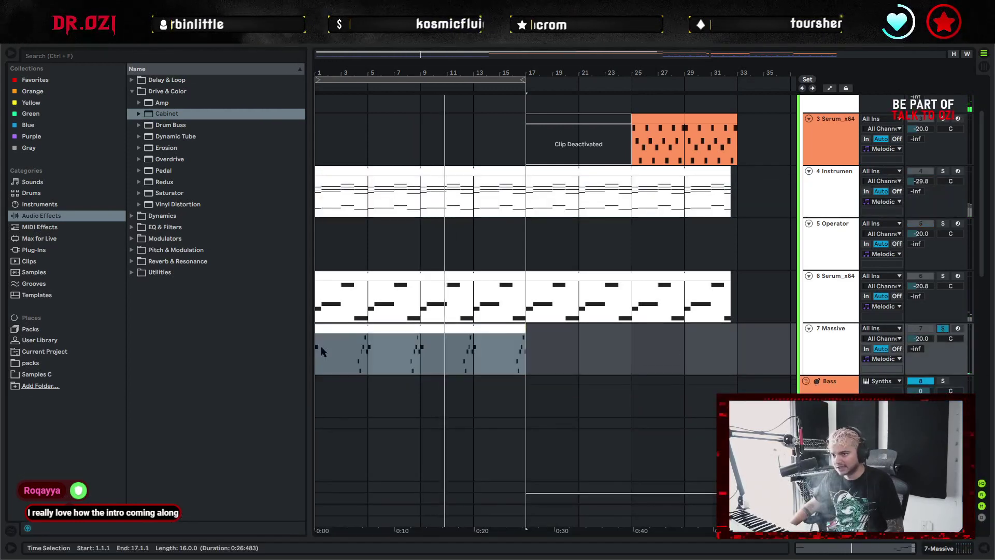
click(351, 330)
double_click(808, 337)
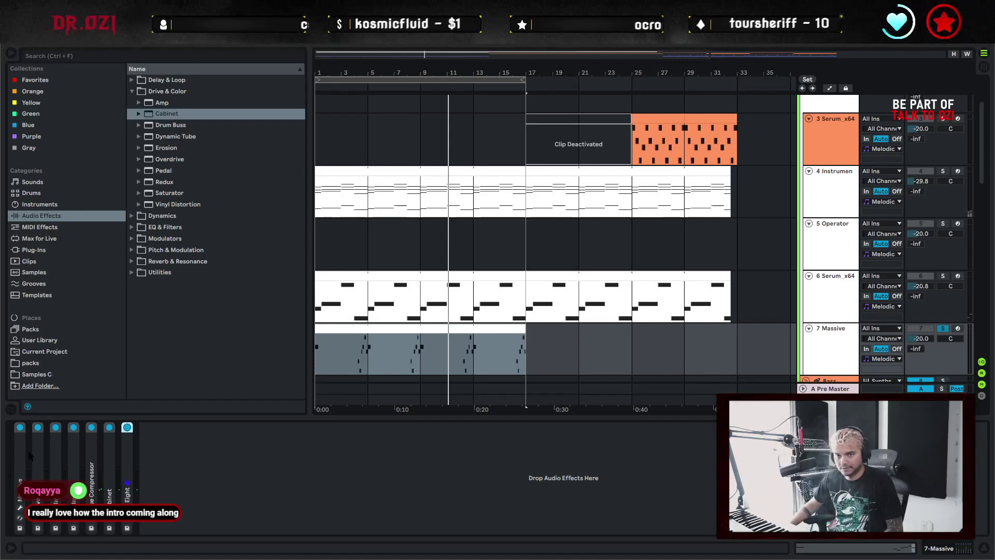
double_click(23, 454)
click(39, 427)
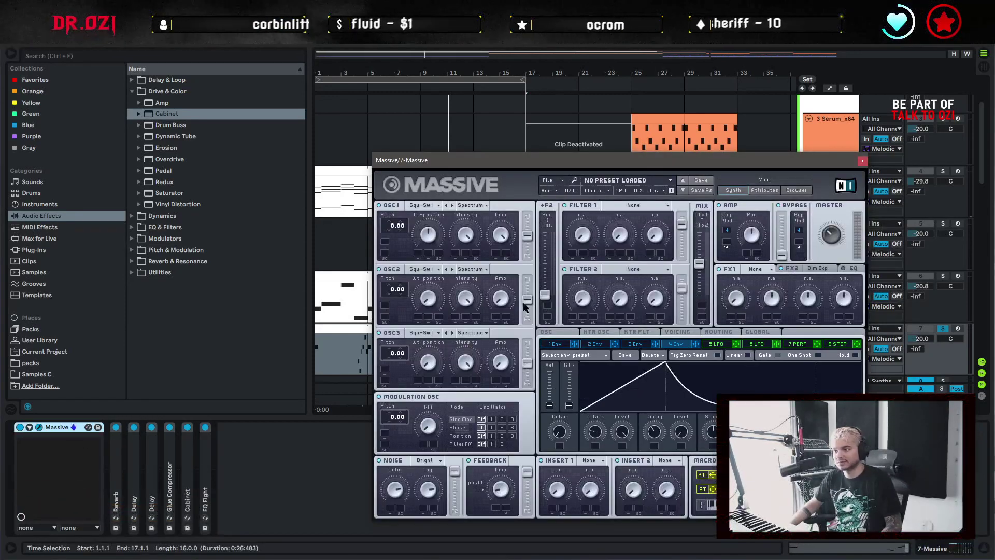
Set Massive's Filter 1 to Lowpass 4, modulate its cutoff with envelope 1, and audition the sound
click(648, 206)
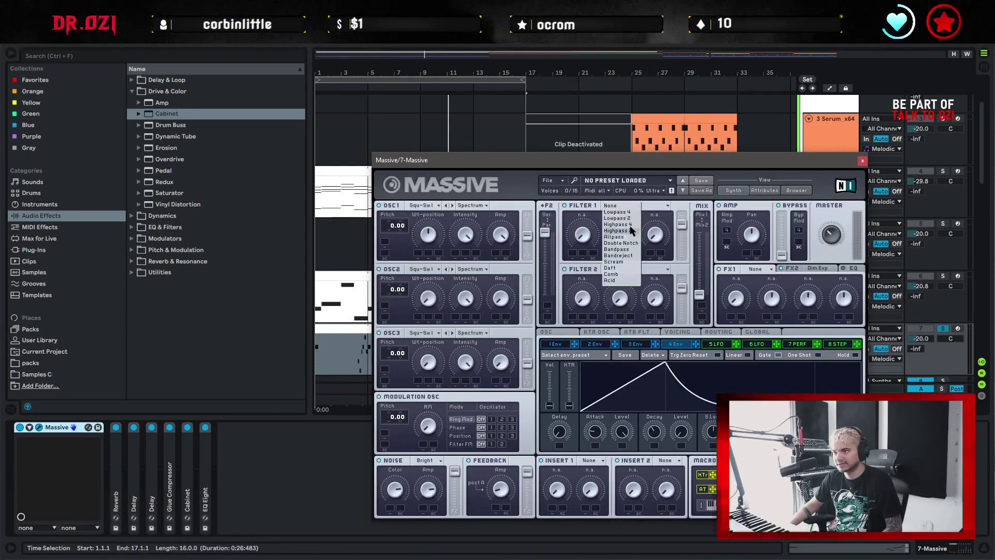
click(622, 218)
click(591, 343)
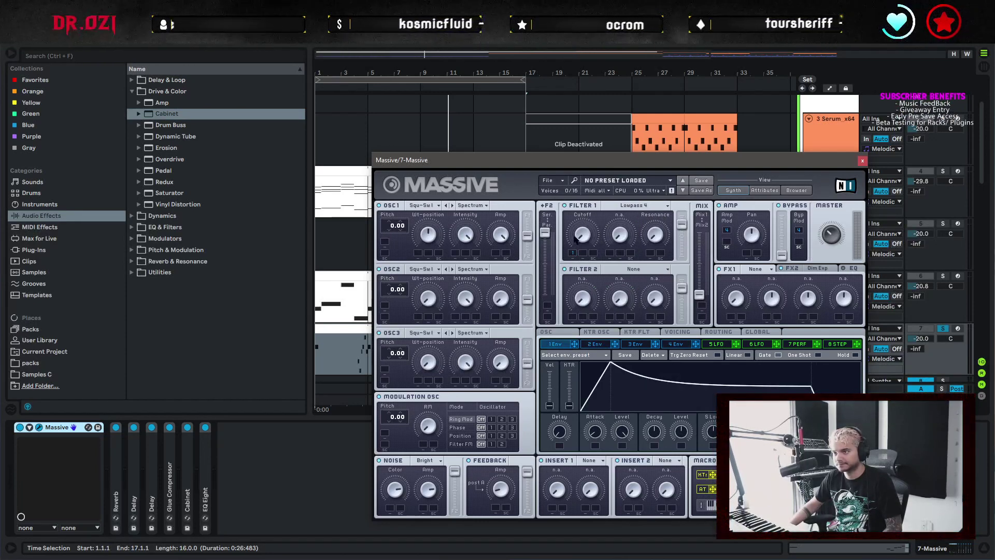
drag(578, 236, 580, 215)
key(space)
key(space)
key(space)
key(space)
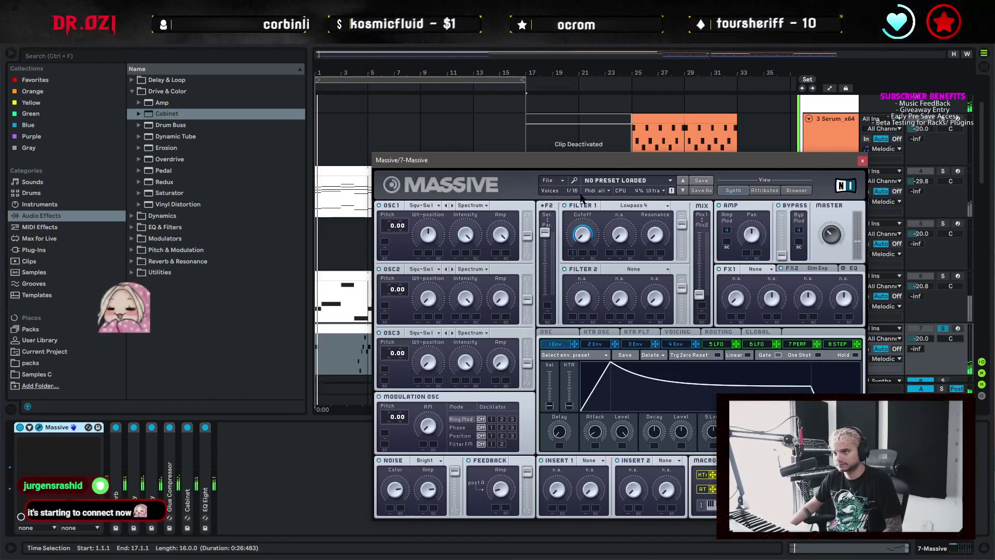
Play the melody from bar 4 while raising Filter 1's resonance and shaping a shorter envelope without sustain
drag(477, 161, 606, 133)
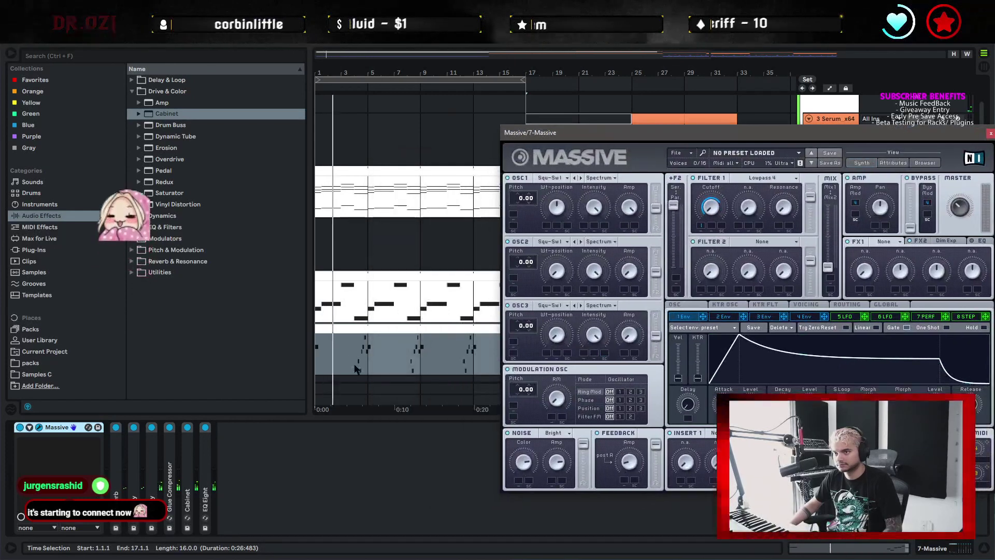
click(360, 359)
click(355, 360)
key(space)
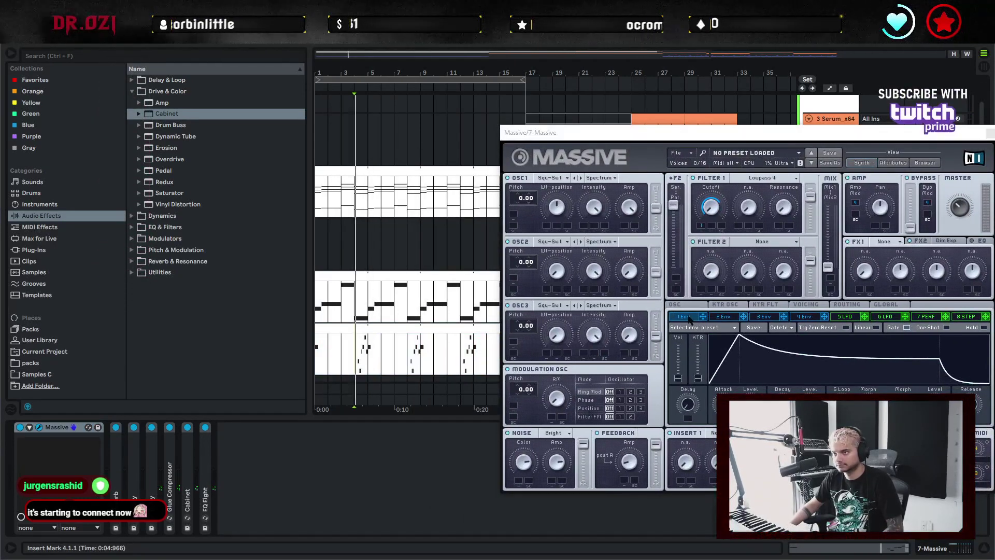
drag(784, 208, 784, 181)
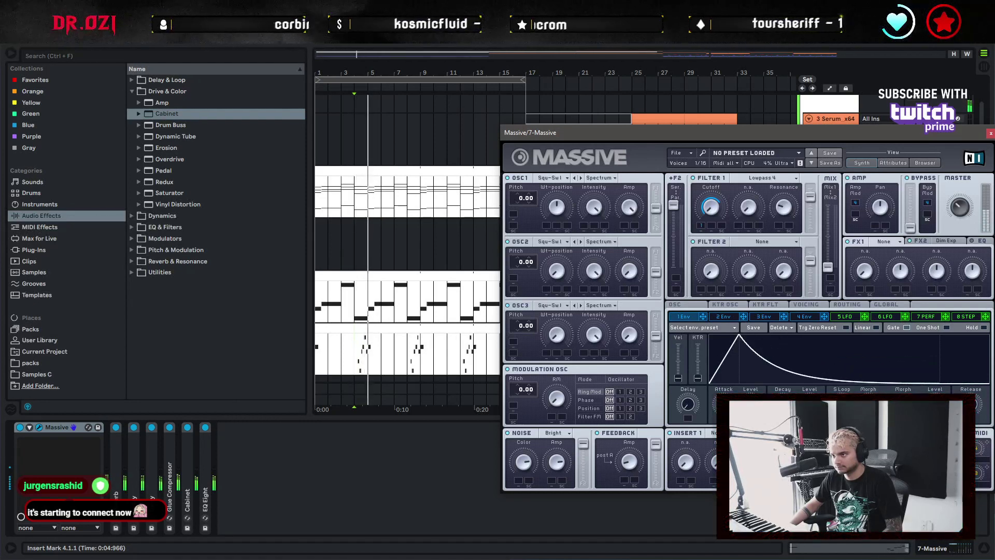
click(793, 317)
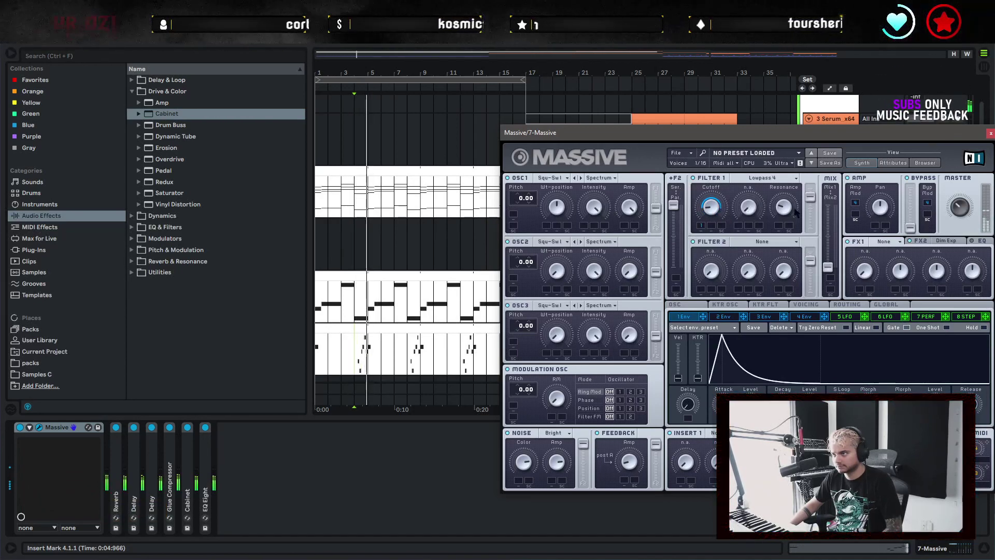
Try Classic Tube in Massive's FX1 slot, and switch the slot to Brauner Tube
click(884, 241)
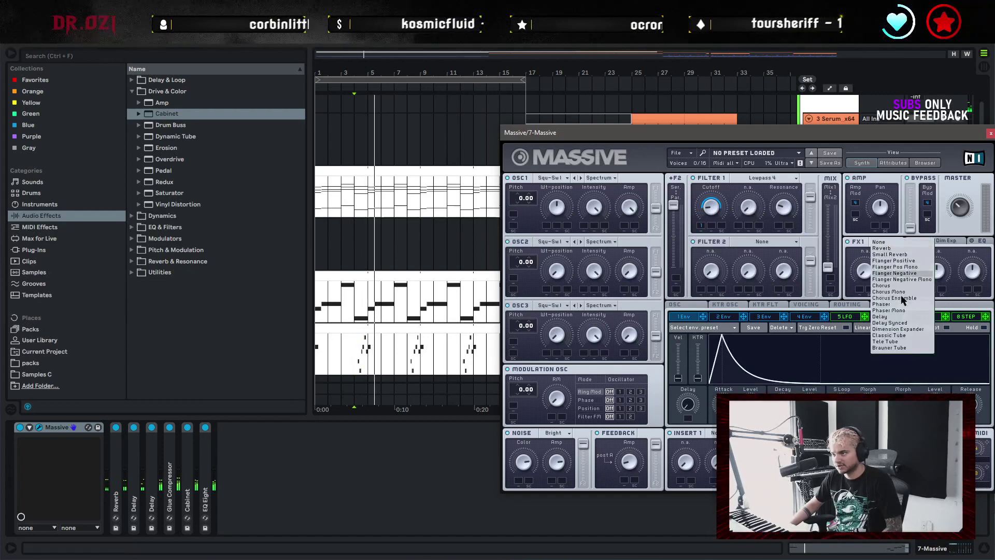
click(903, 335)
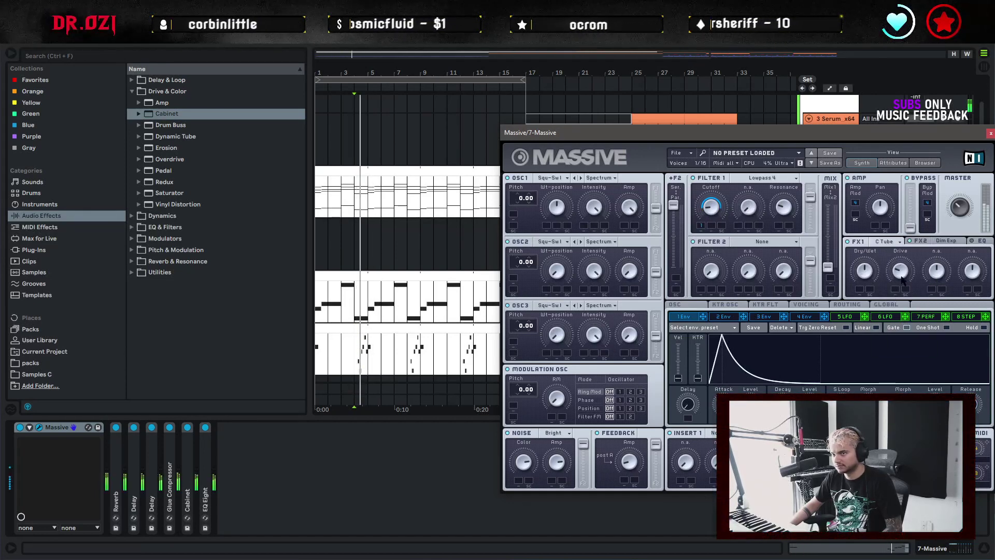
click(894, 243)
click(902, 344)
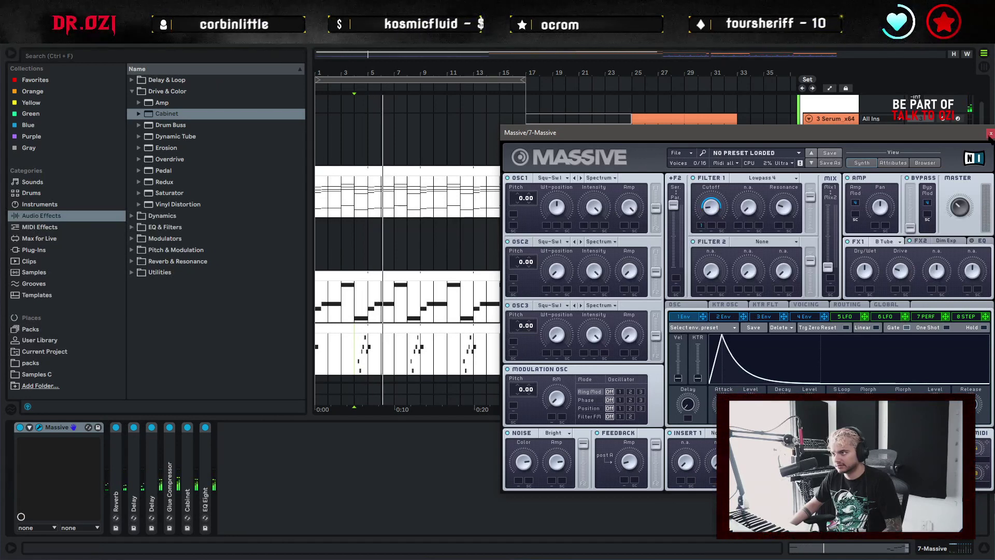
Close Massive, open the 7 Massive clip, and set the note at 4.2.3 to E3 while auditioning the phrase
click(991, 133)
double_click(367, 344)
click(864, 368)
click(864, 406)
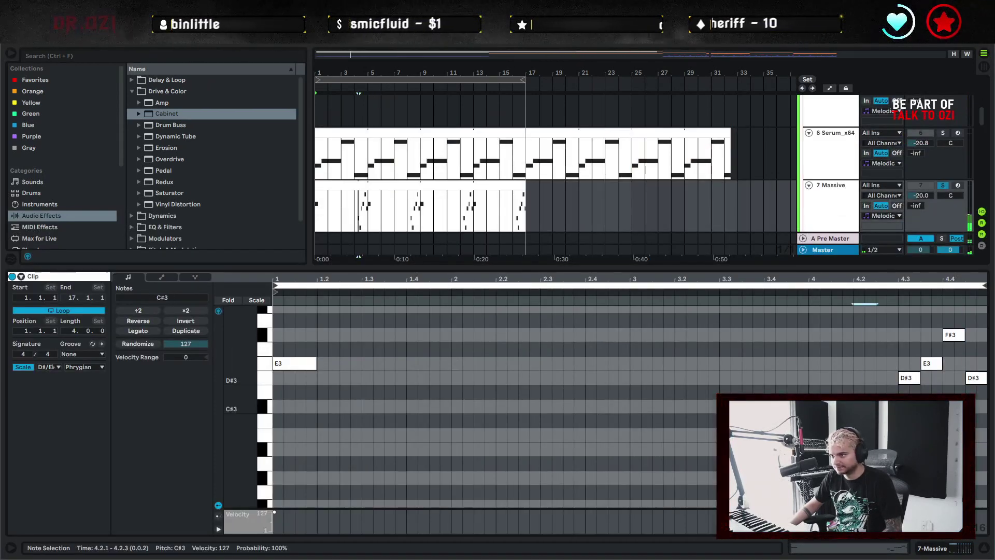
click(887, 435)
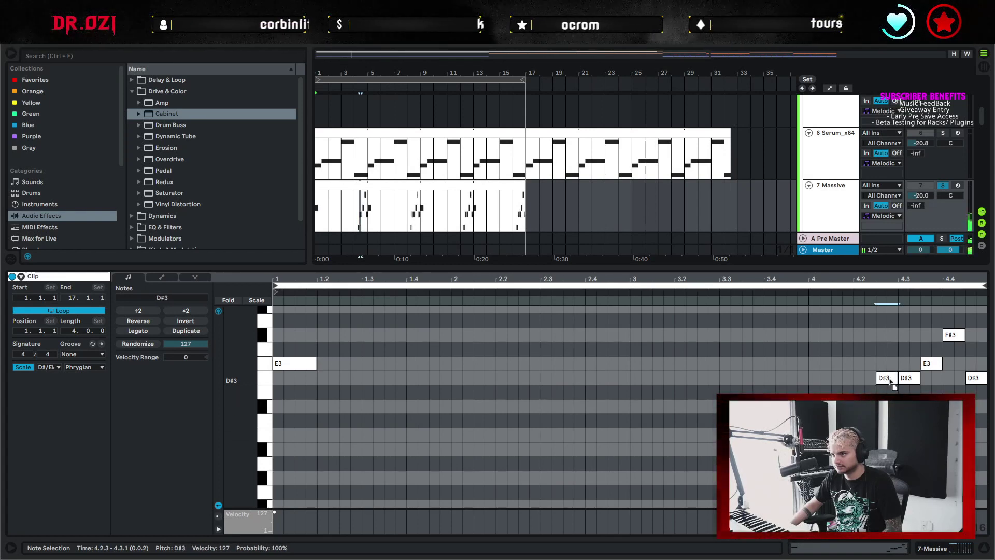
key(space)
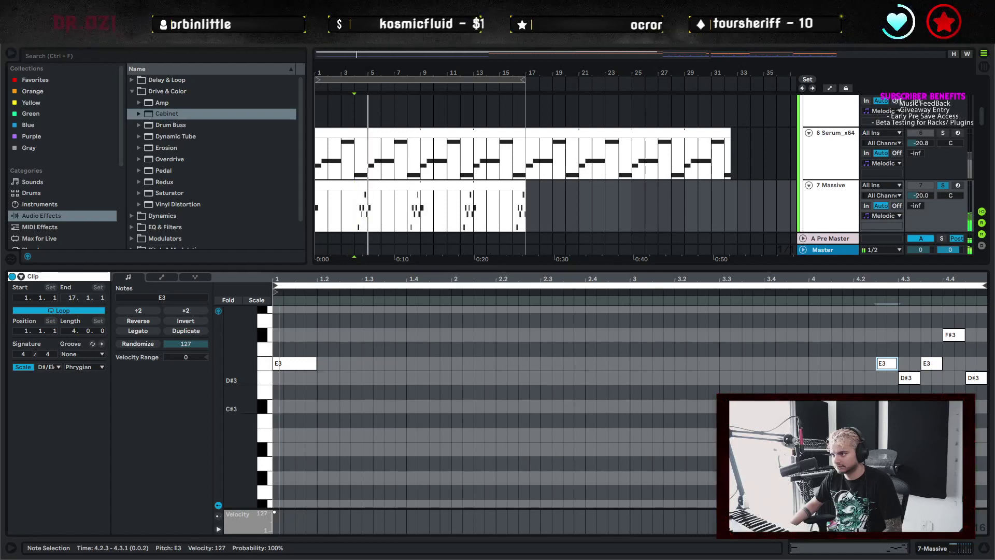
key(space)
Try raising the closing melody notes, with 4.4.1 at B3 and both 4.3.3 and 4.4.3 at F#3
drag(974, 379, 963, 337)
scroll(961, 372, up, 1)
scroll(956, 377, up, 1)
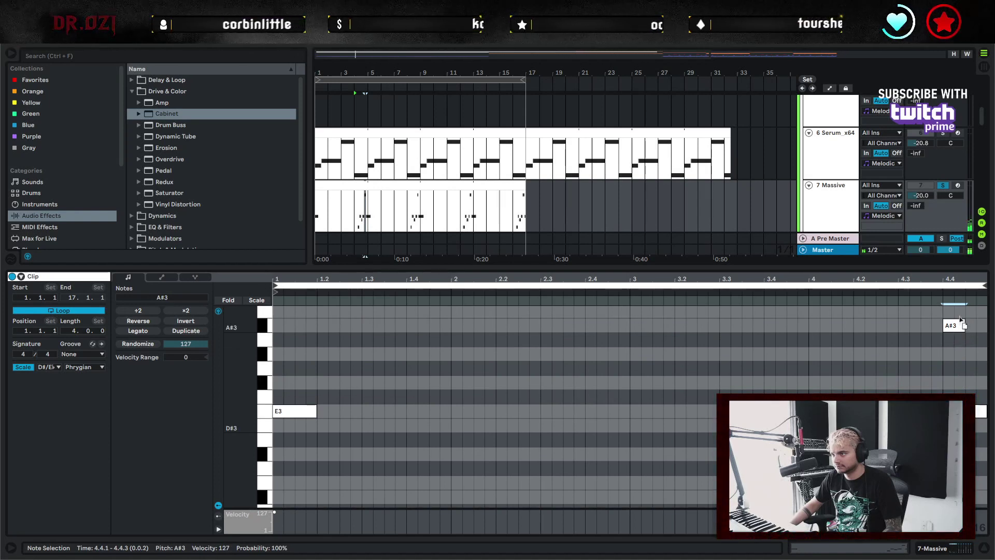
drag(961, 320, 960, 309)
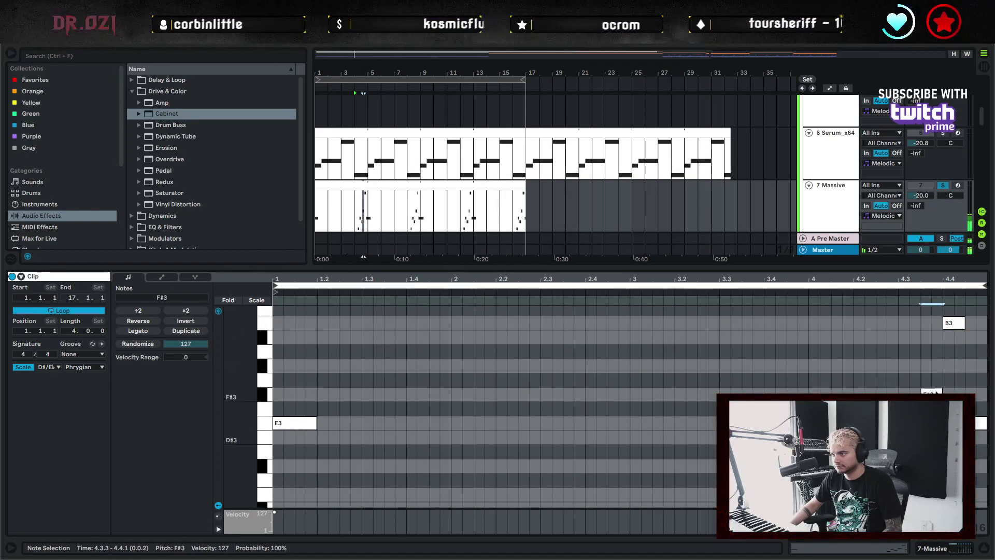
drag(981, 426, 979, 396)
key(space)
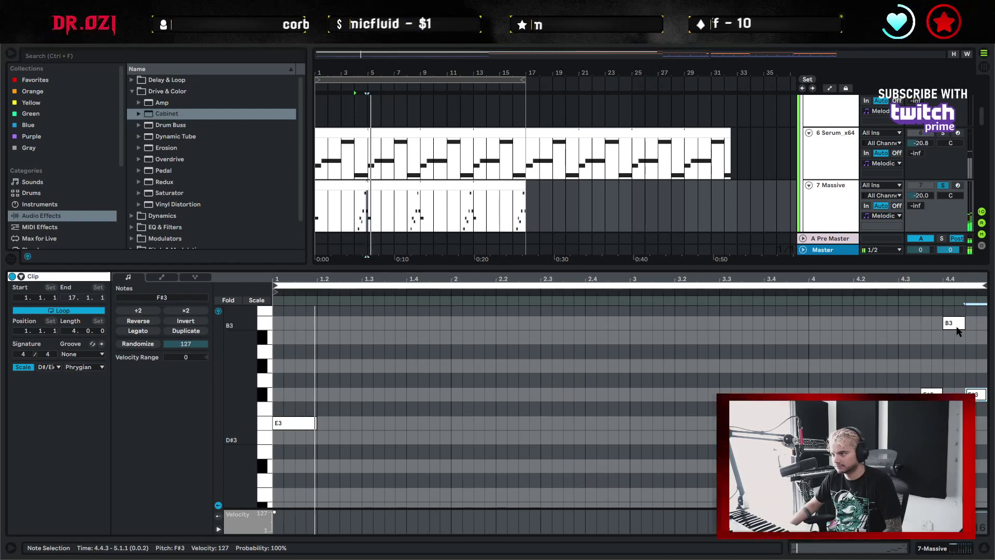
Lower the 4.4.1 note to A#3 and on to G#3, and place an E3 note at 4.3.1
drag(958, 326, 959, 337)
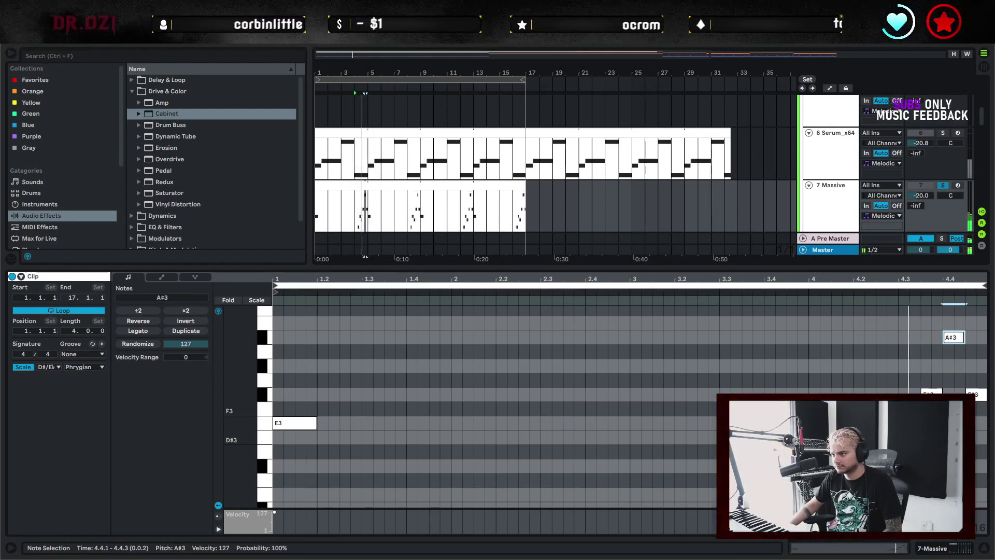
drag(958, 340, 957, 370)
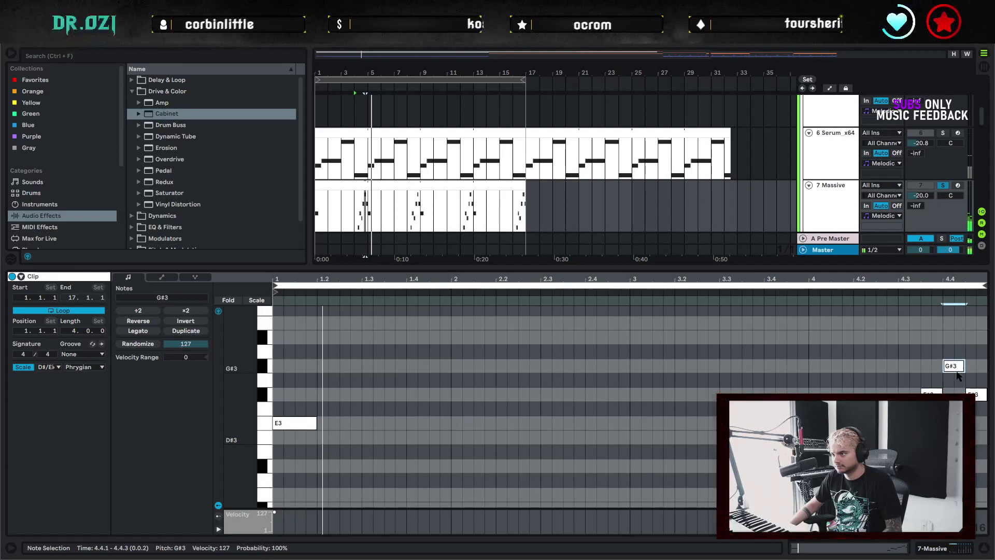
click(931, 394)
drag(887, 422, 910, 422)
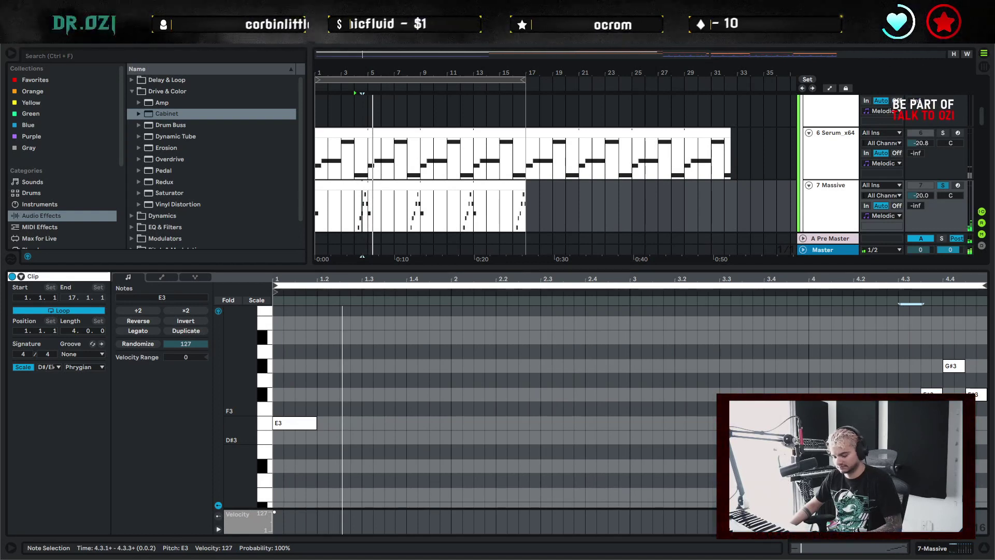
click(943, 422)
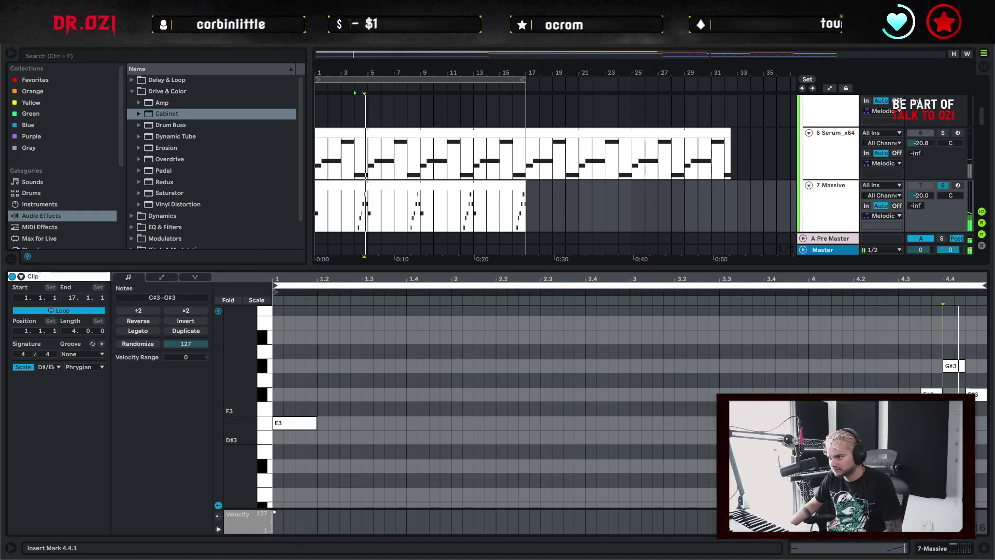
key(Left)
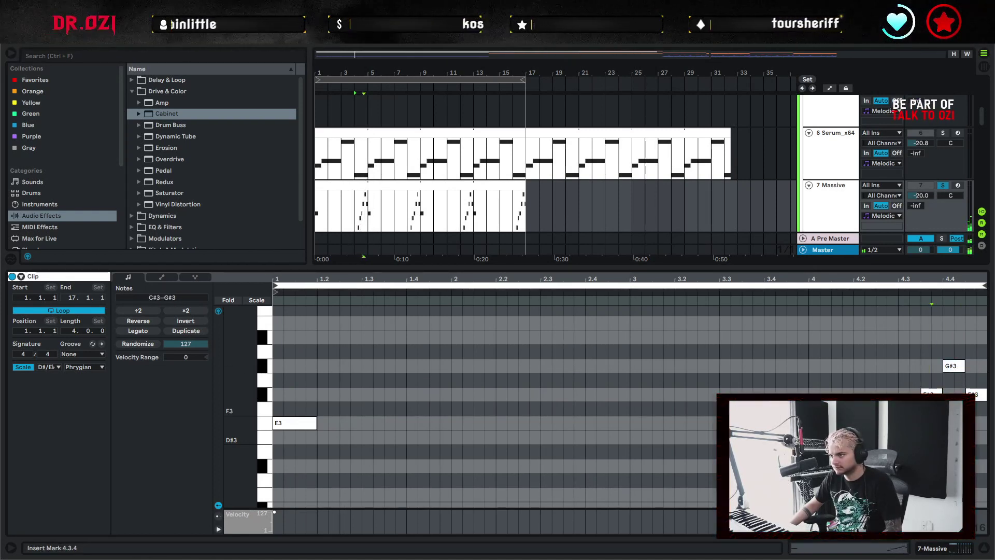
Lower the melody's closing notes, setting 4.4.1 to F#3 and 4.4.3 to D#3
drag(933, 413, 976, 436)
drag(955, 369, 956, 402)
scroll(955, 422, down, 1)
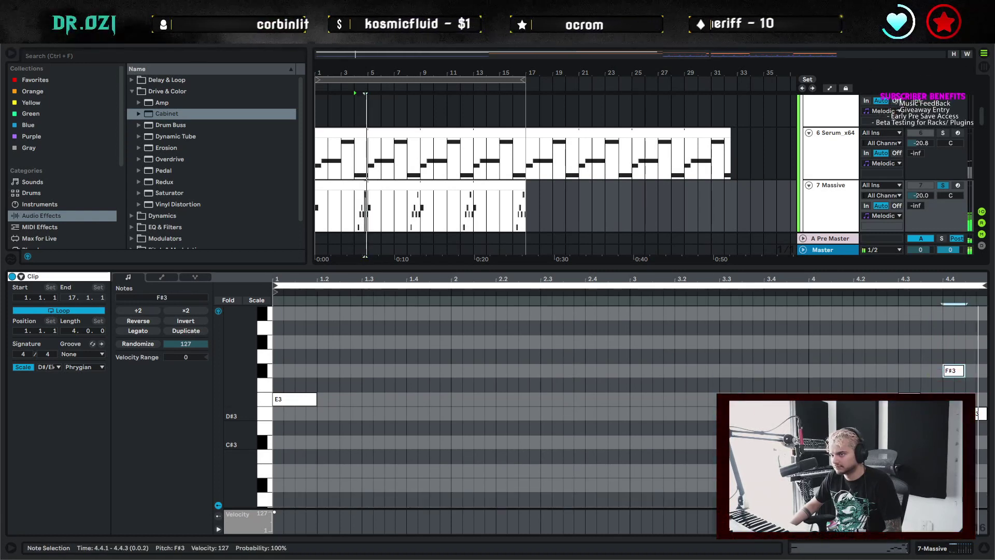
click(943, 465)
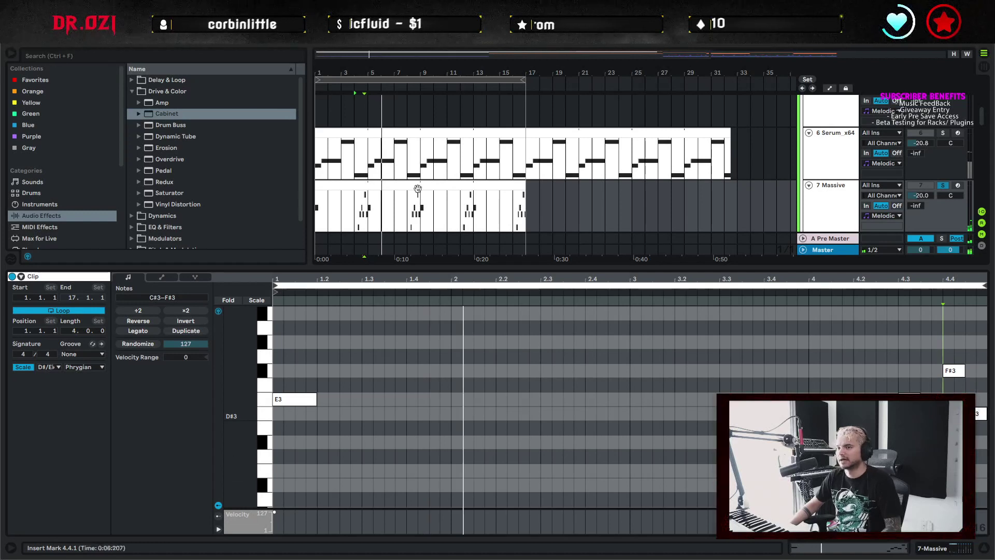
Unsolo 7 Massive, play the full mix from the start and from bar 4, and show the track's devices
click(495, 187)
click(942, 185)
key(space)
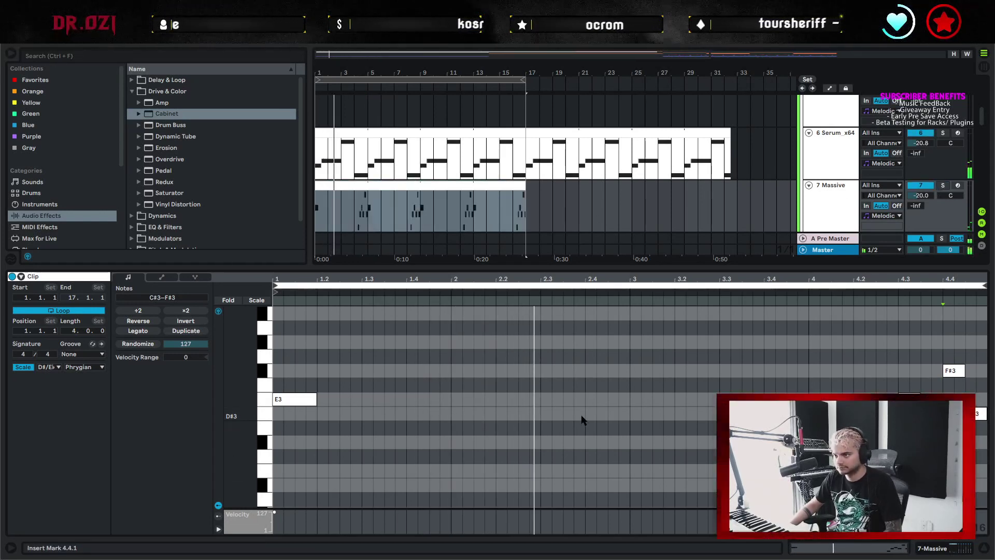
click(810, 381)
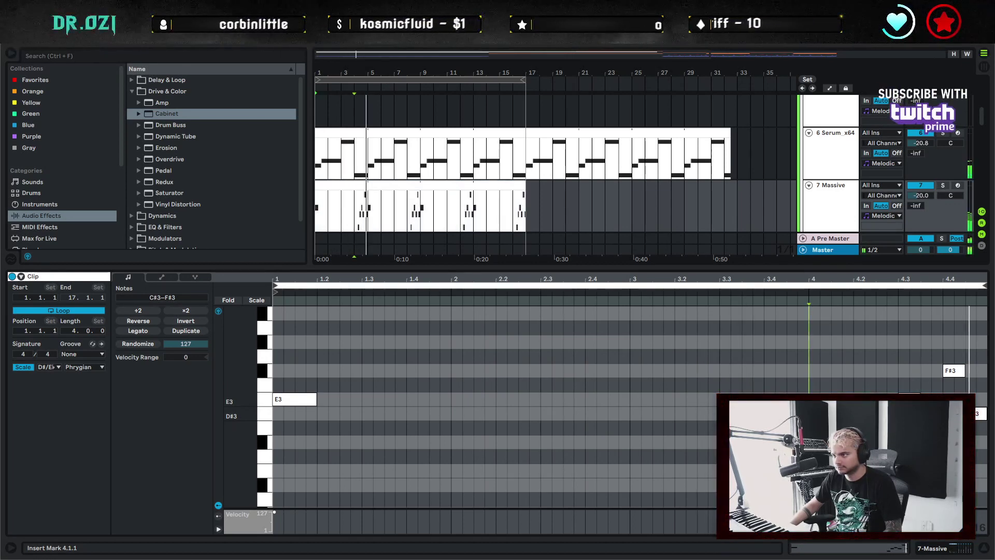
click(834, 204)
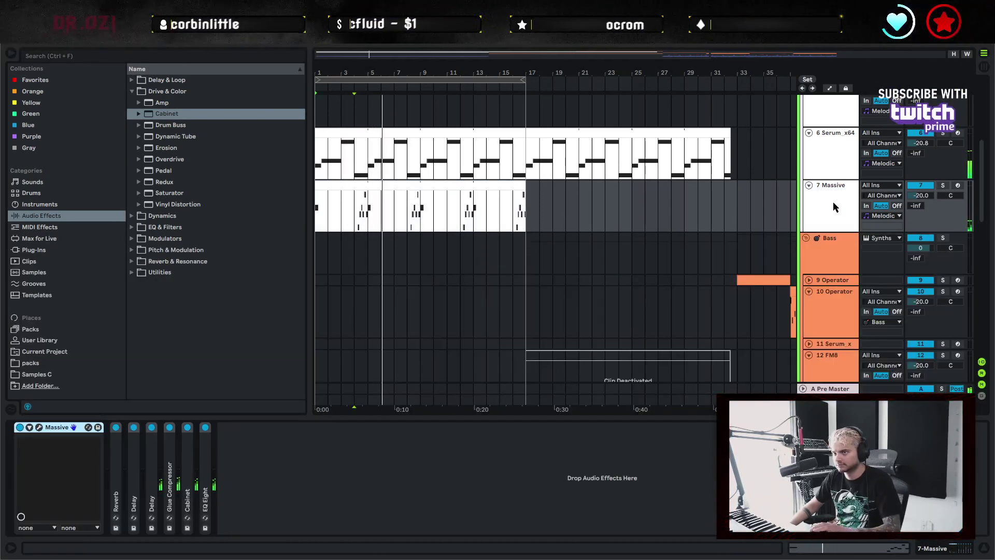
click(832, 203)
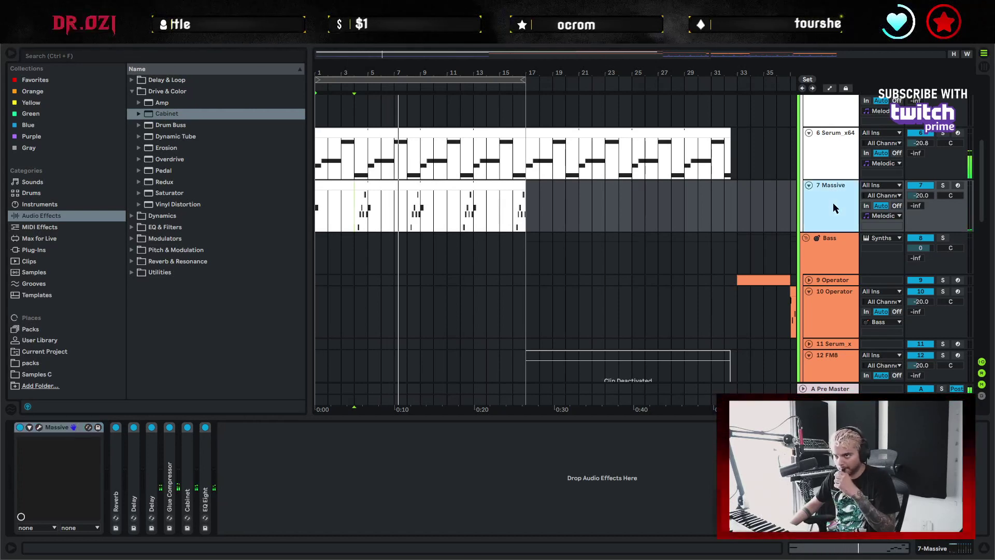
Show the devices of the 4 Instrument Rack track and solo the track
scroll(492, 342, up, 4)
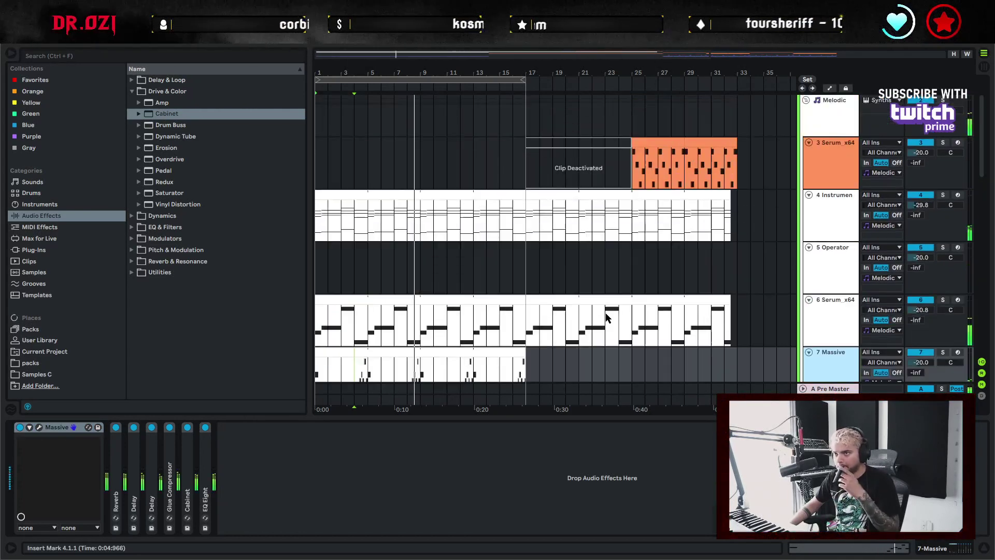
scroll(605, 318, up, 2)
scroll(606, 318, down, 3)
double_click(835, 204)
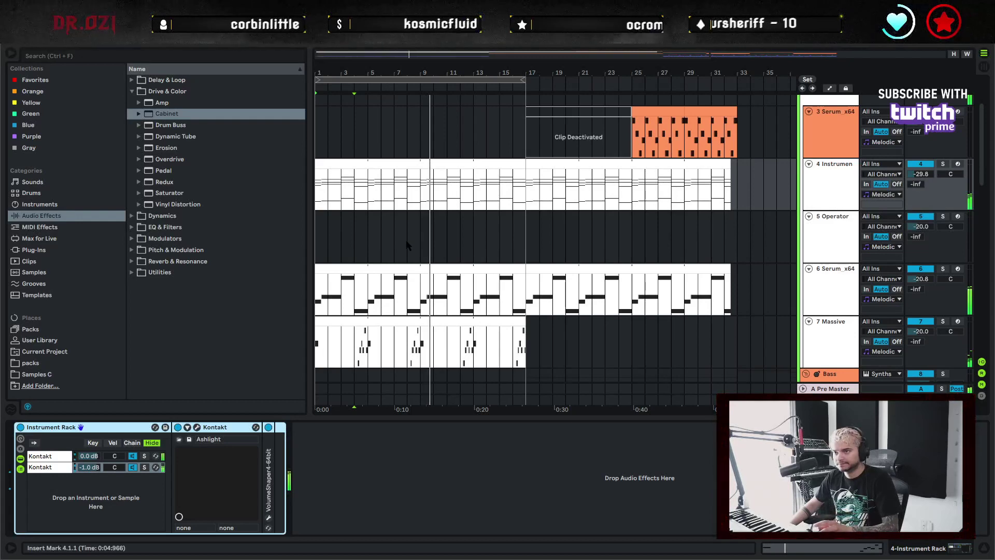
click(833, 199)
key(s)
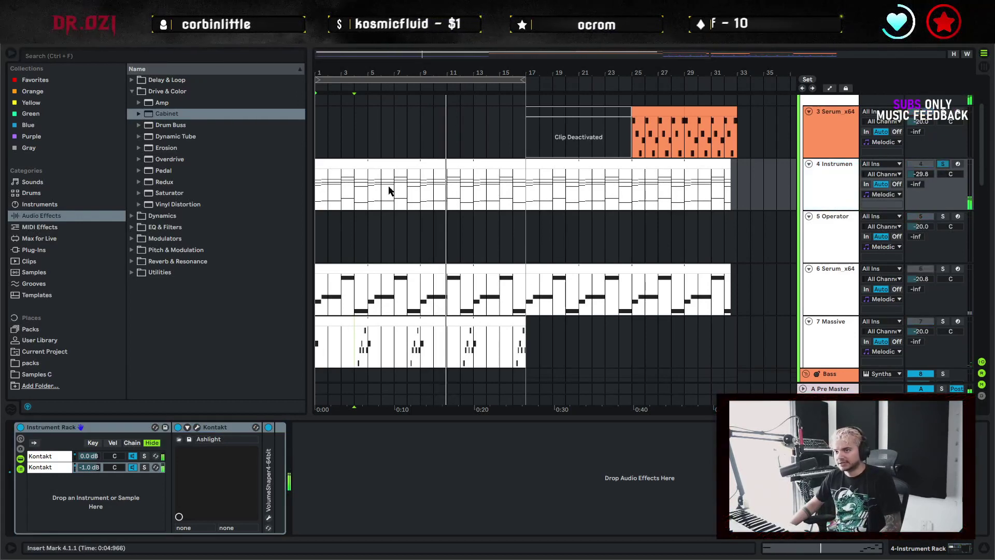
Create a third chain in the Instrument Rack and load the VST3 version of Kontakt into it
click(56, 456)
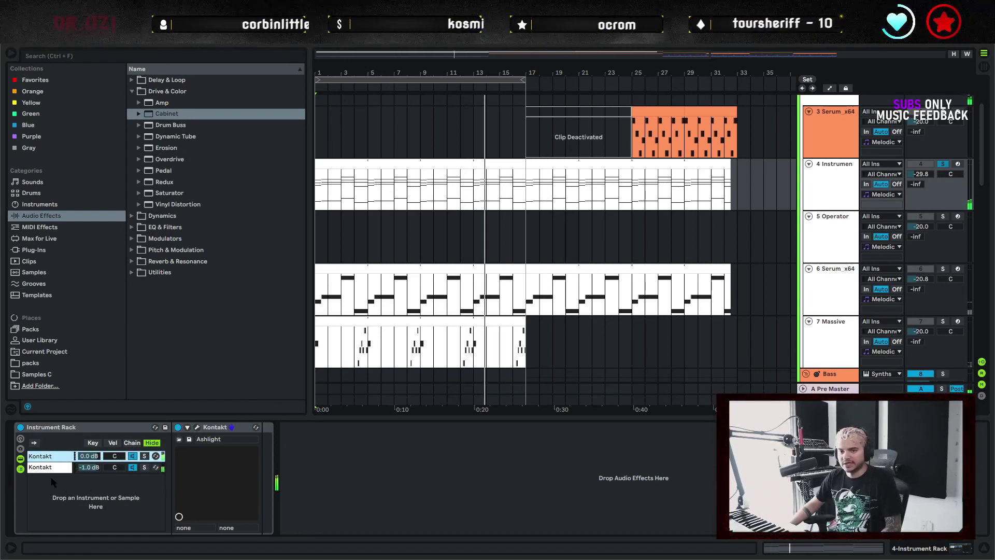
right_click(61, 500)
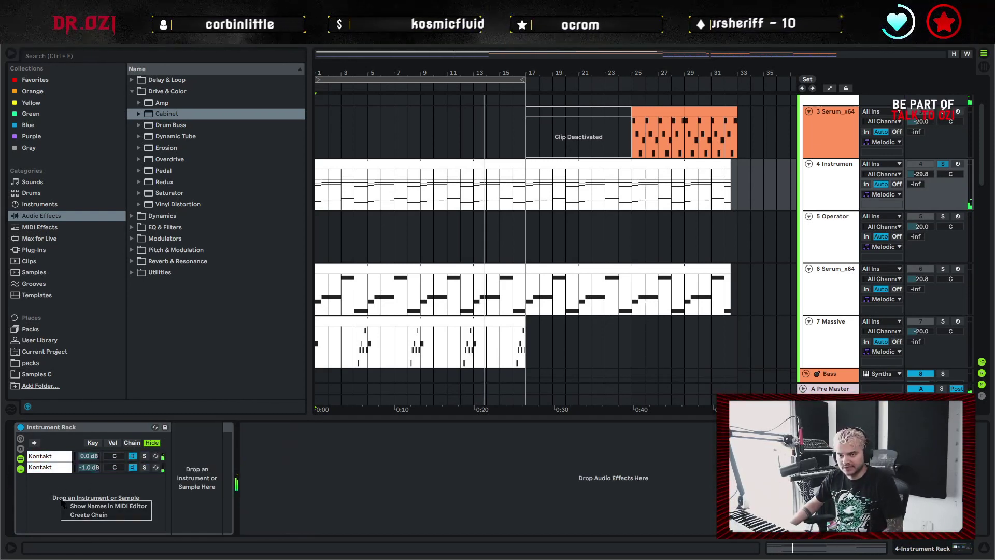
click(87, 514)
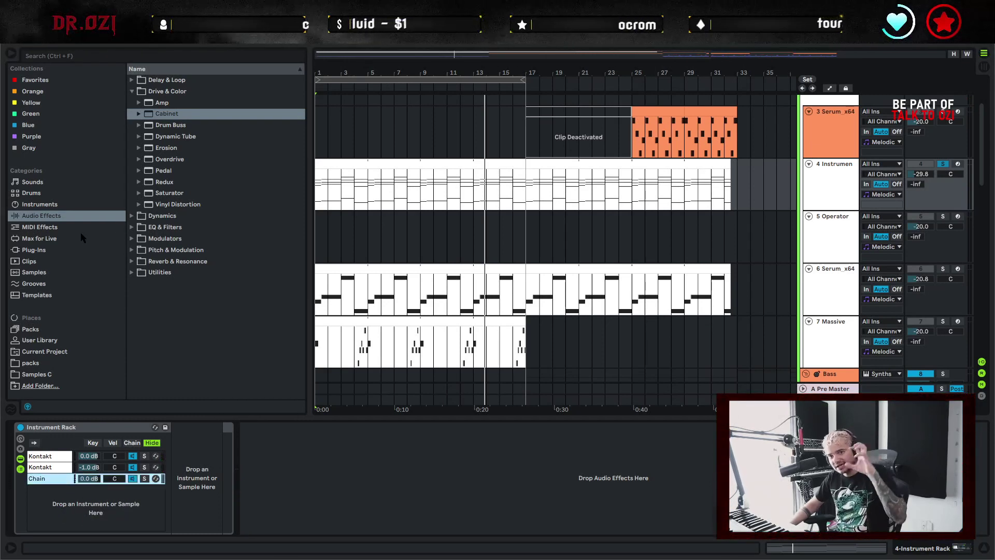
click(52, 249)
click(138, 54)
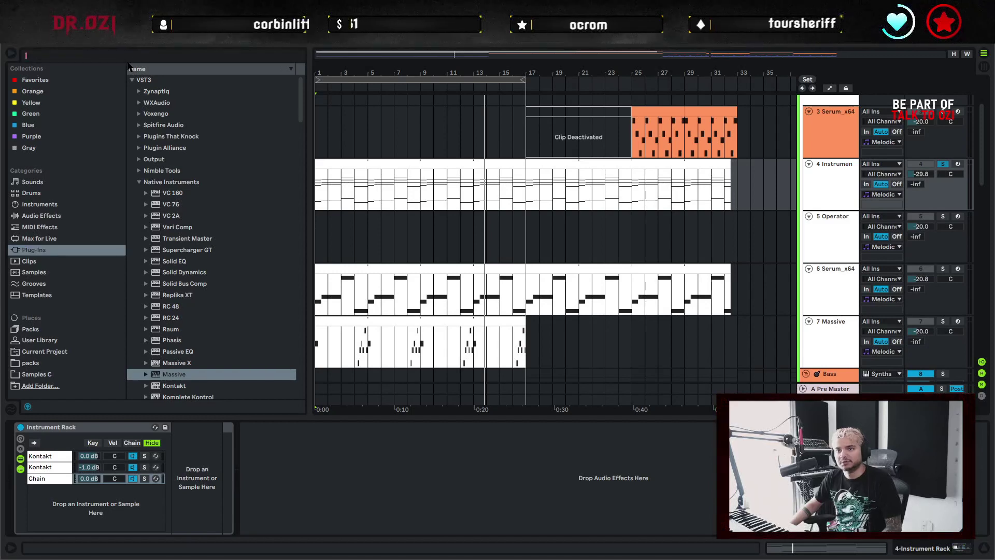
text(k)
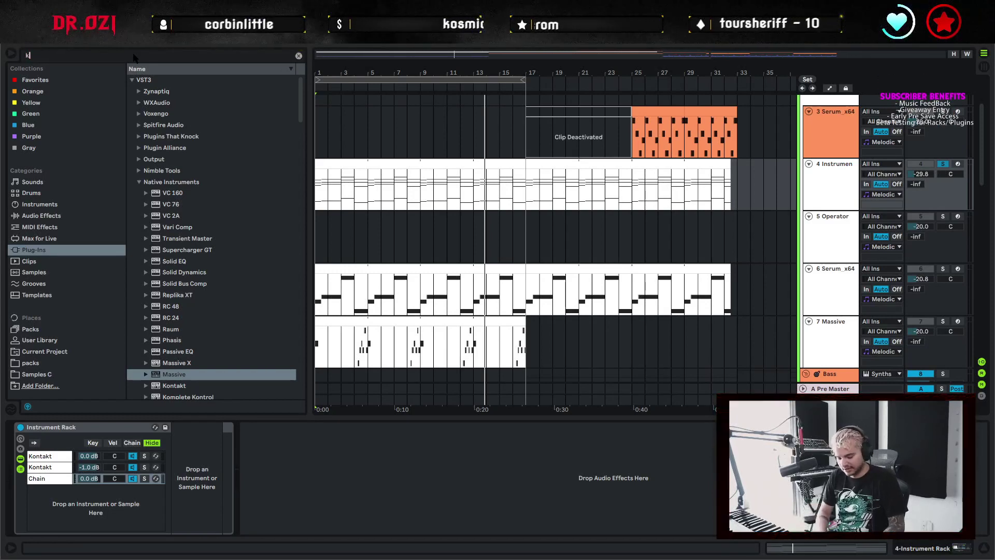
text(onta)
drag(174, 102, 189, 472)
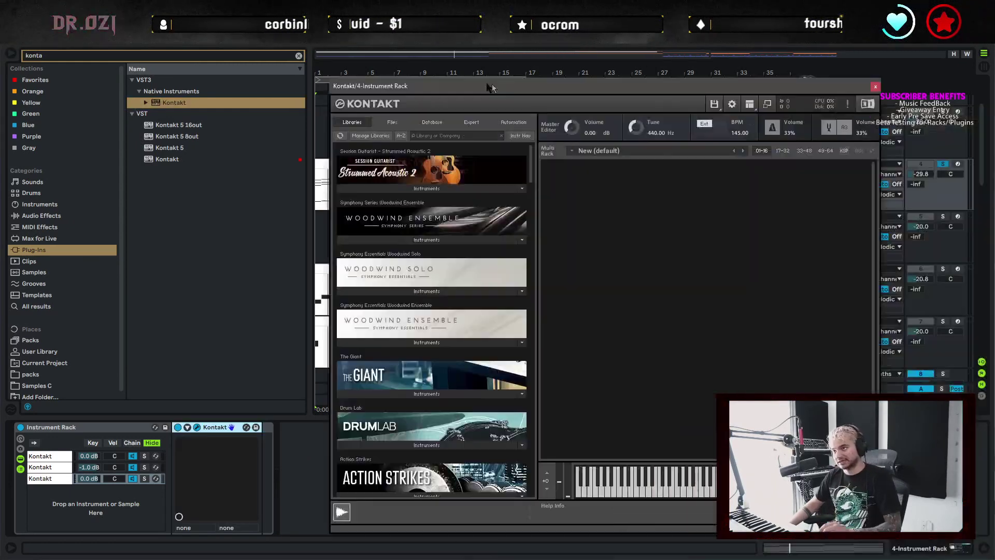
Load the Analog Dreams 2.0 instrument in the new Kontakt and choose the Captain Capsule snapshot
scroll(493, 473, down, 15)
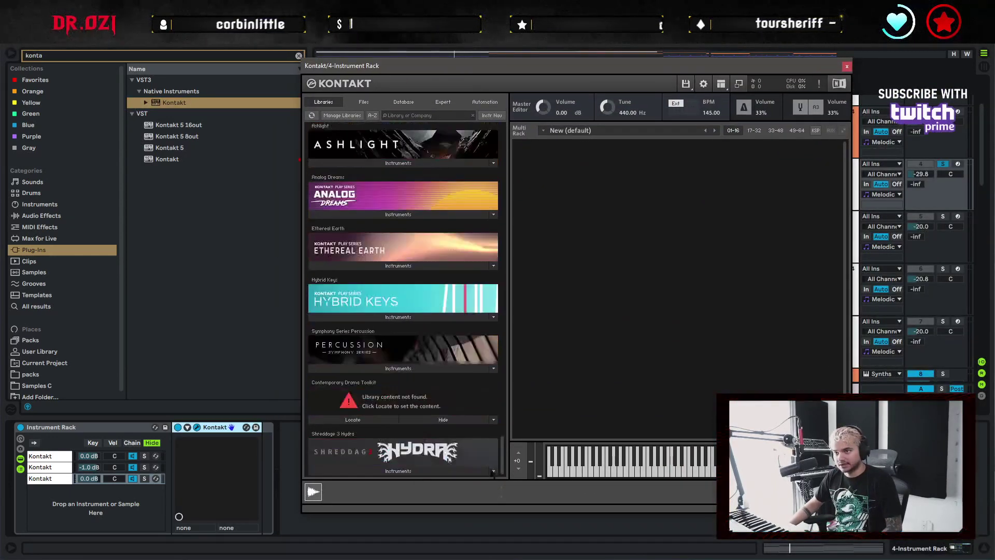
click(362, 217)
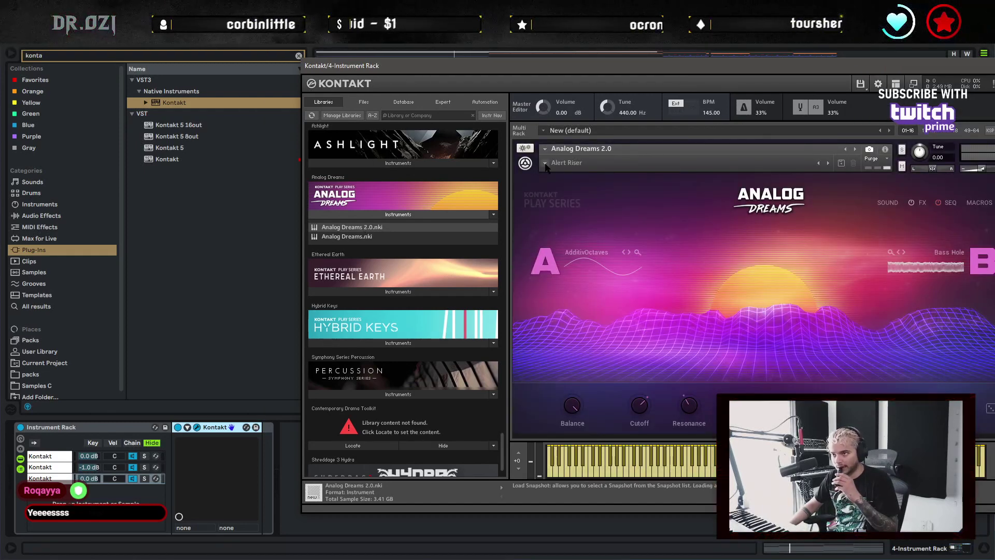
click(546, 164)
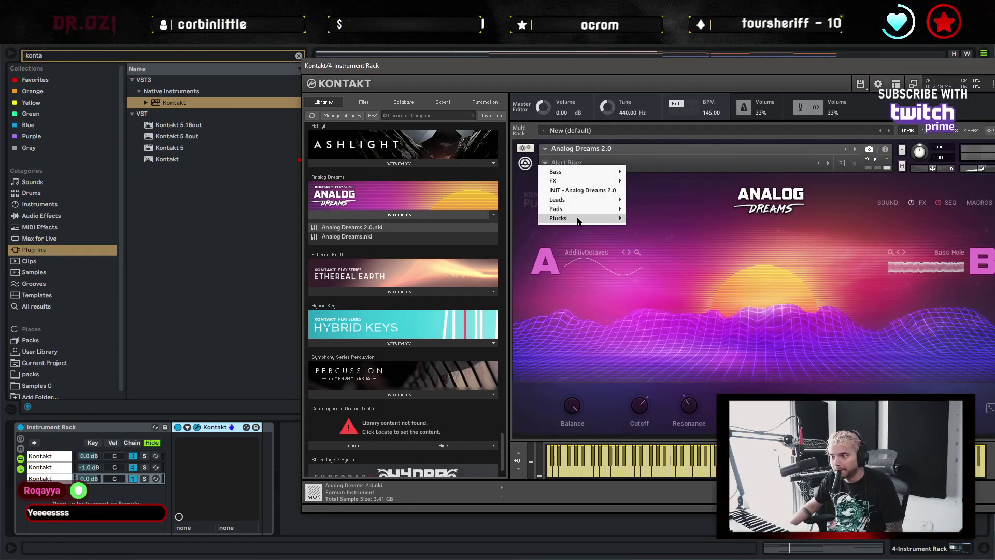
mouse_move(577, 210)
click(669, 222)
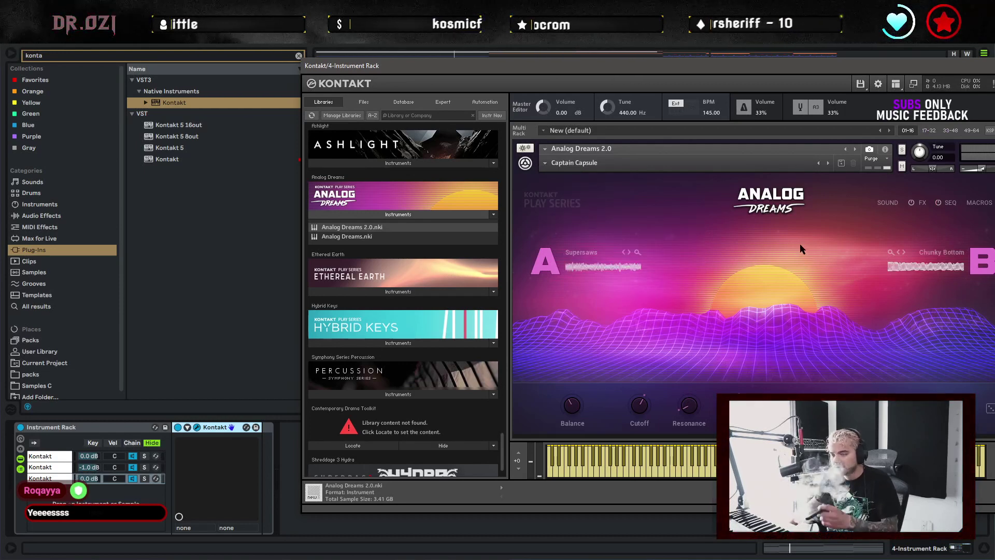
Audition the following Analog Dreams snapshots one by one up to Shriek, and undo loading the instrument
click(828, 163)
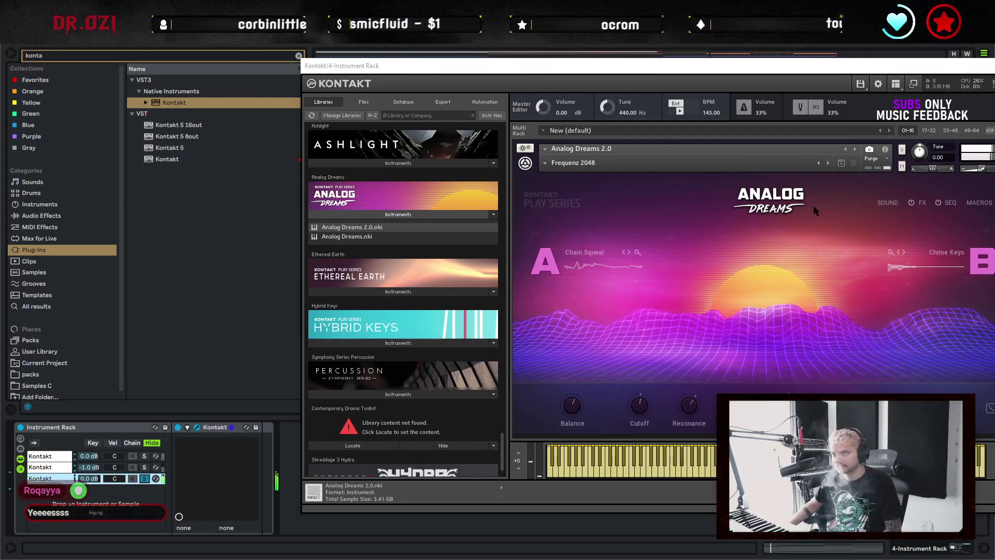
click(829, 163)
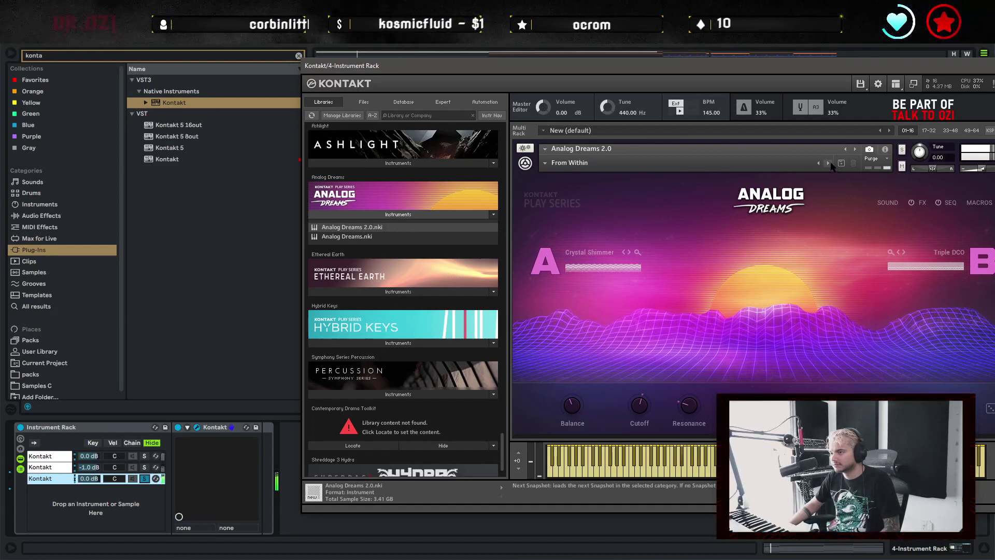
click(828, 163)
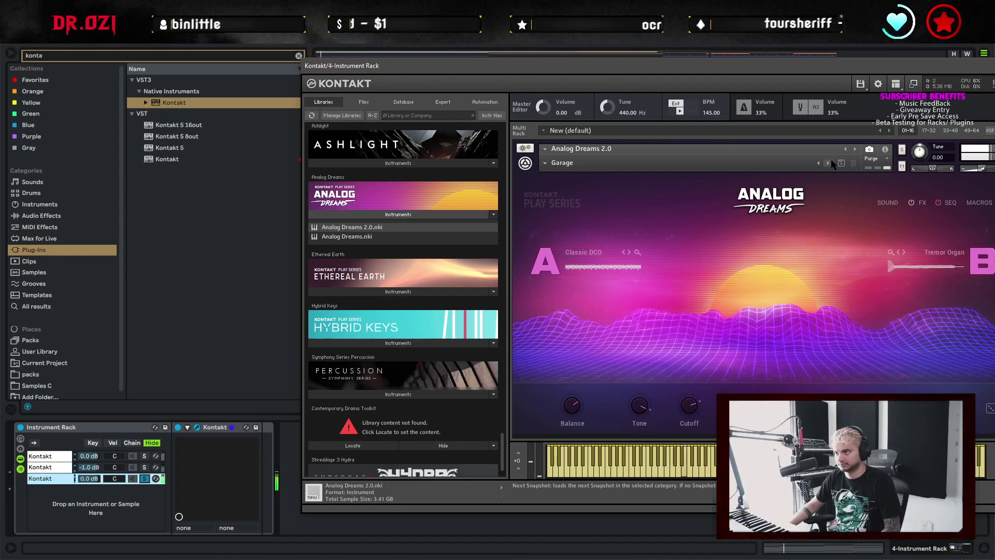
click(828, 163)
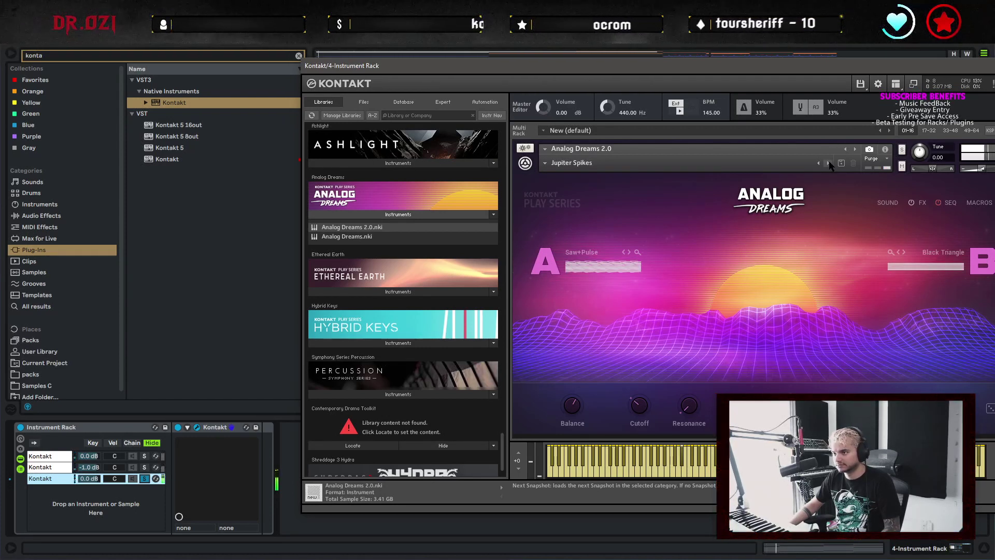
click(828, 163)
click(828, 163)
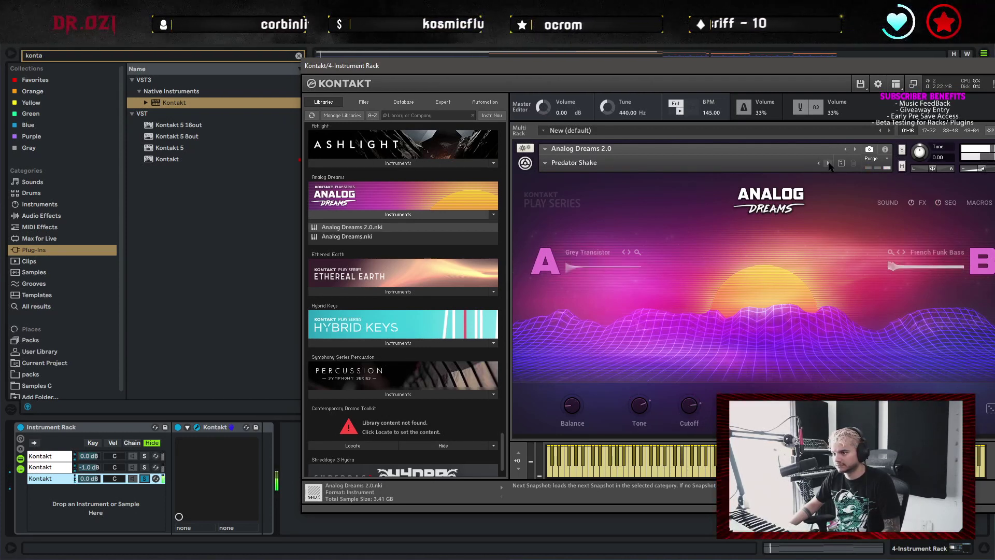
click(828, 164)
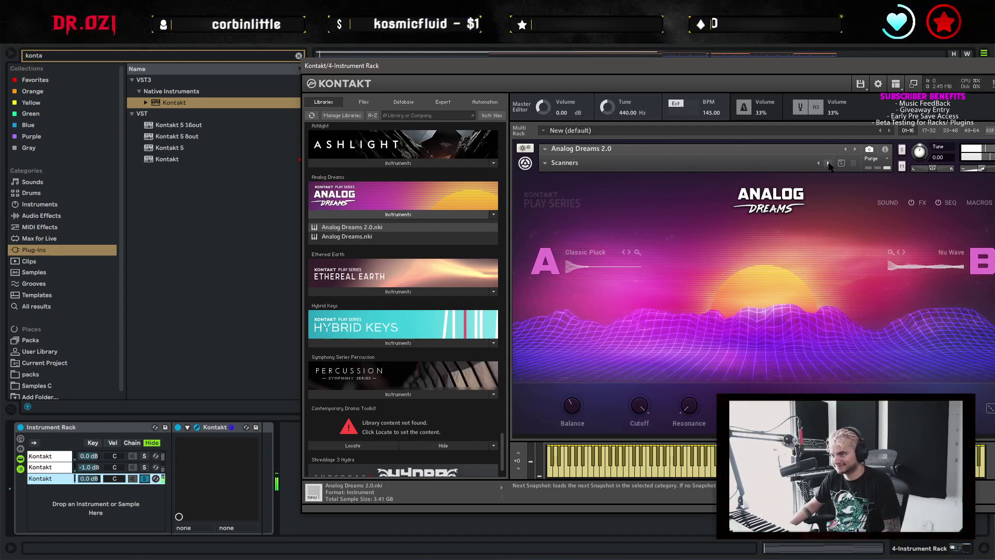
click(829, 163)
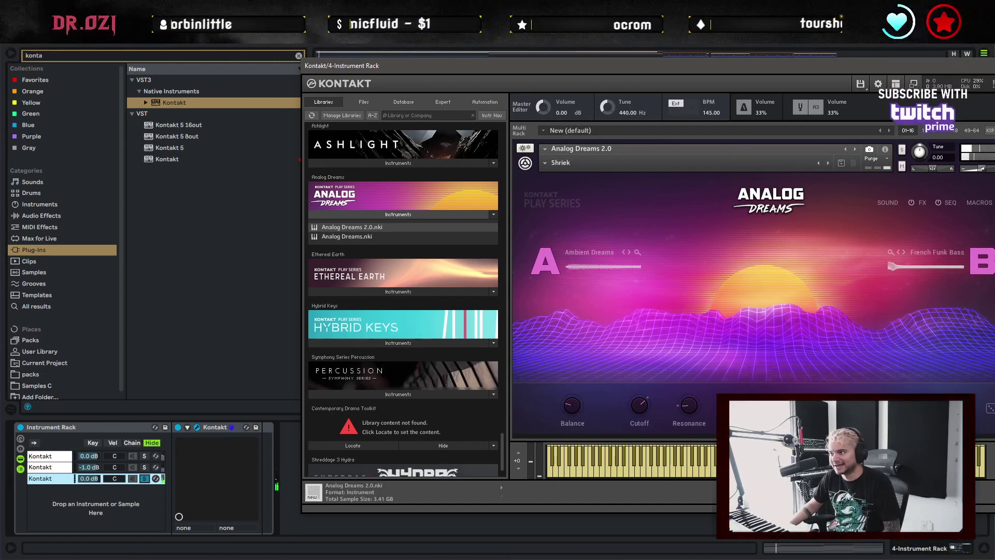
key(ctrl+z)
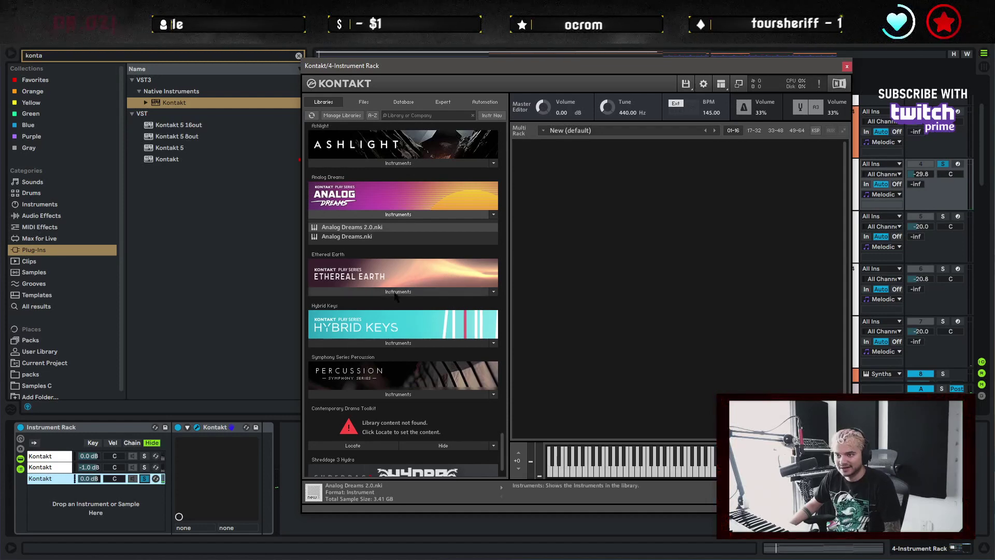
Load the Ethereal Earth 2.0 instrument in Kontakt and choose the Bang The Piper snapshot from the Metallic category
click(392, 291)
double_click(363, 305)
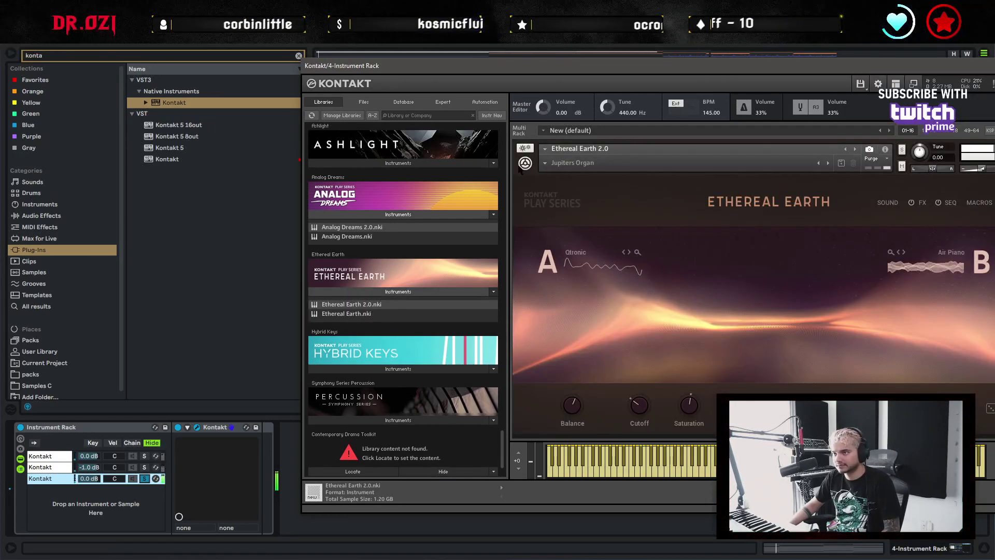
click(545, 163)
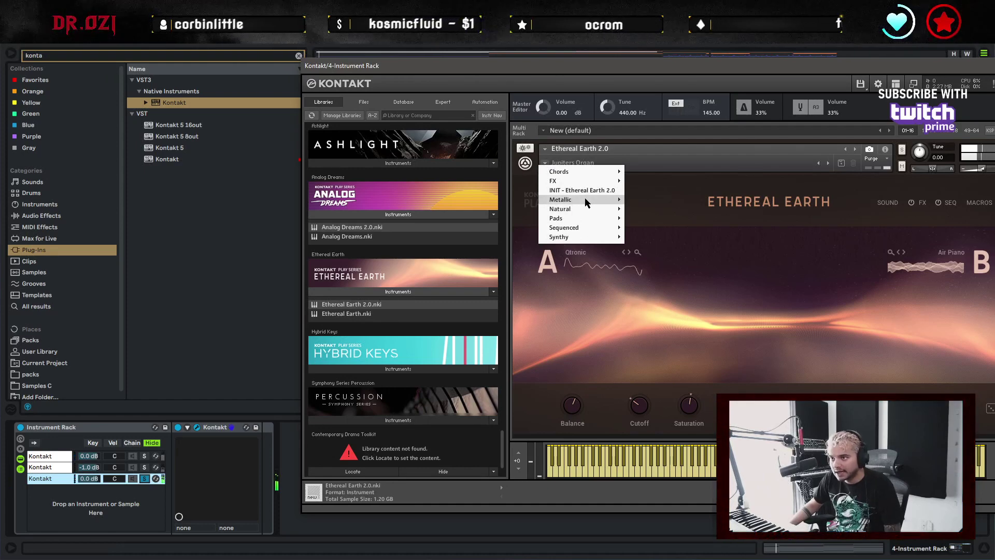
mouse_move(590, 211)
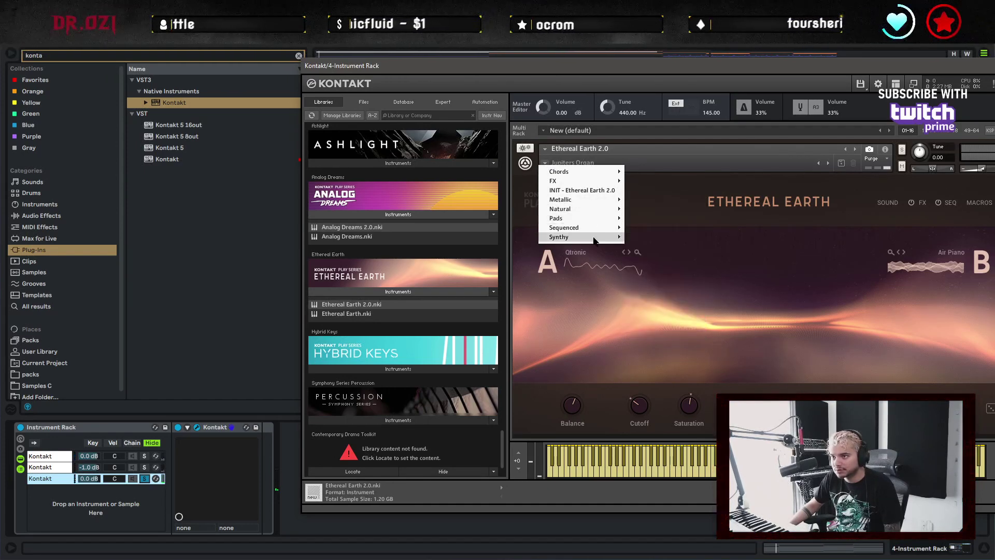
mouse_move(597, 240)
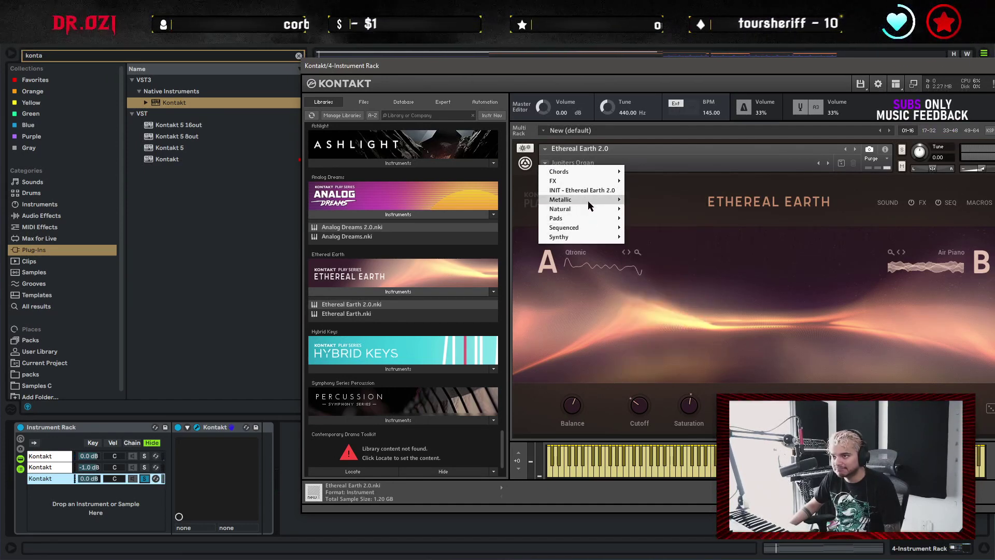
click(647, 199)
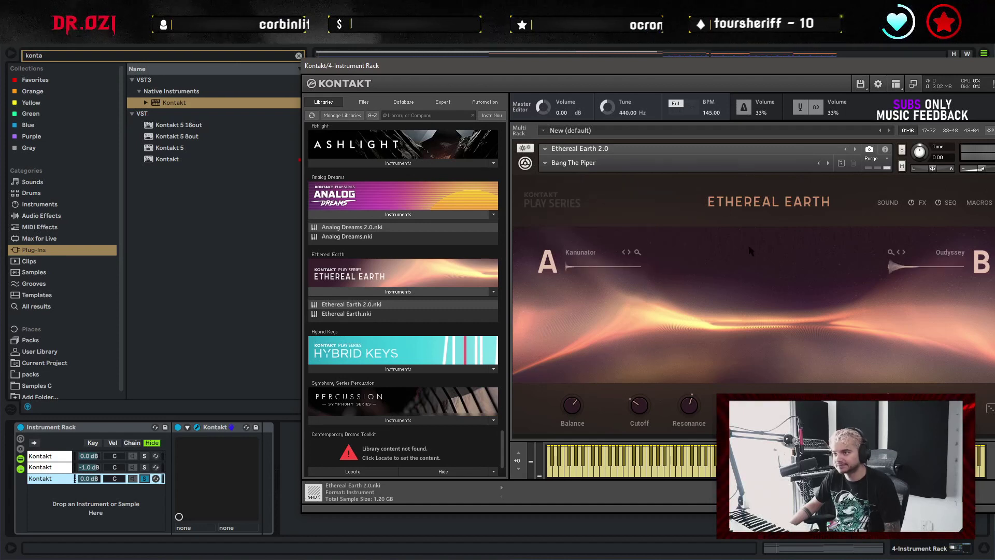
Audition the next Ethereal Earth snapshots, including High Winds and Maya, settle on Outerim Signalus, and hide the plug-in window
click(828, 162)
click(829, 163)
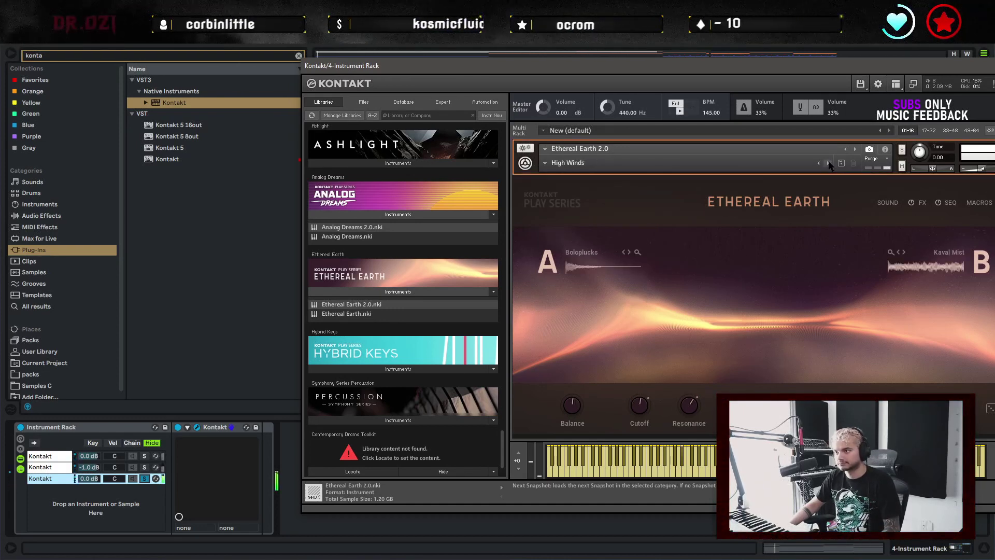
click(829, 163)
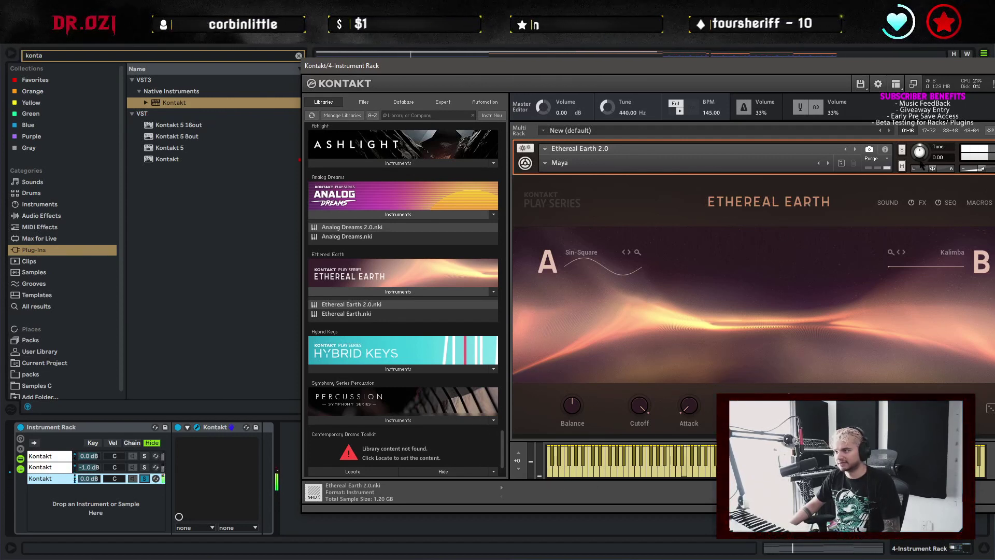
click(829, 164)
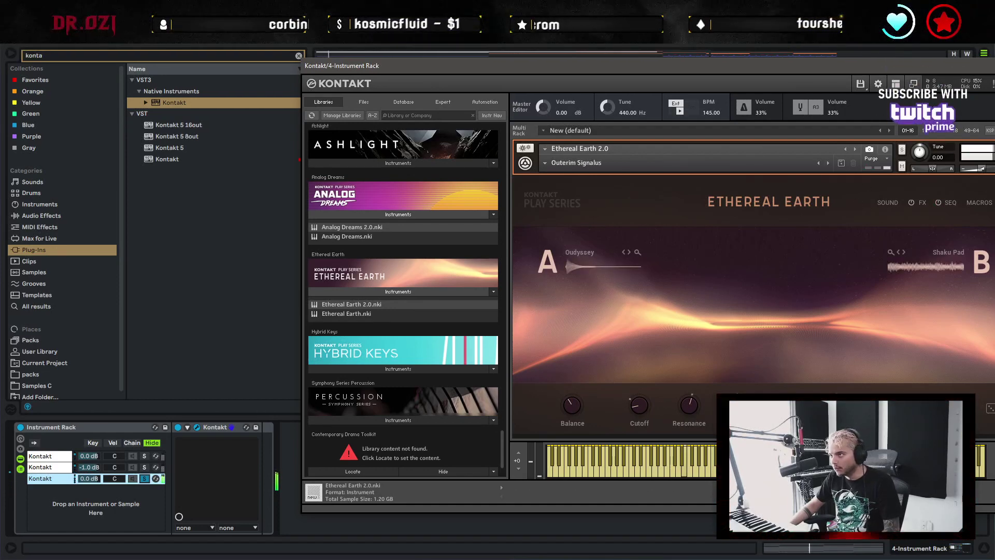
key(ctrl+alt+p)
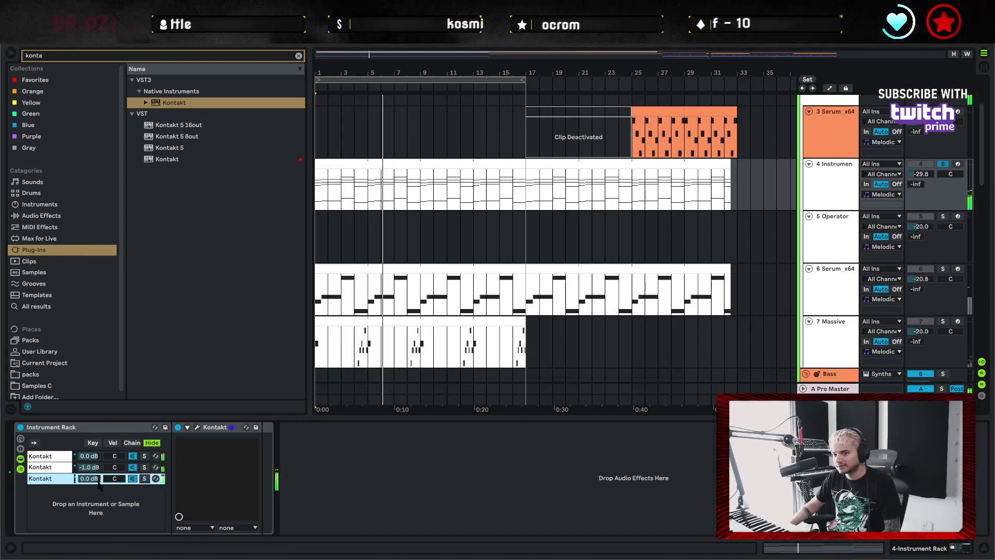
Lower the third Kontakt chain's volume to -9.5 dB and unsolo the 4 Instrument Rack track
mouse_move(99, 483)
mouse_down()
mouse_move(99, 511)
mouse_move(94, 483)
mouse_up()
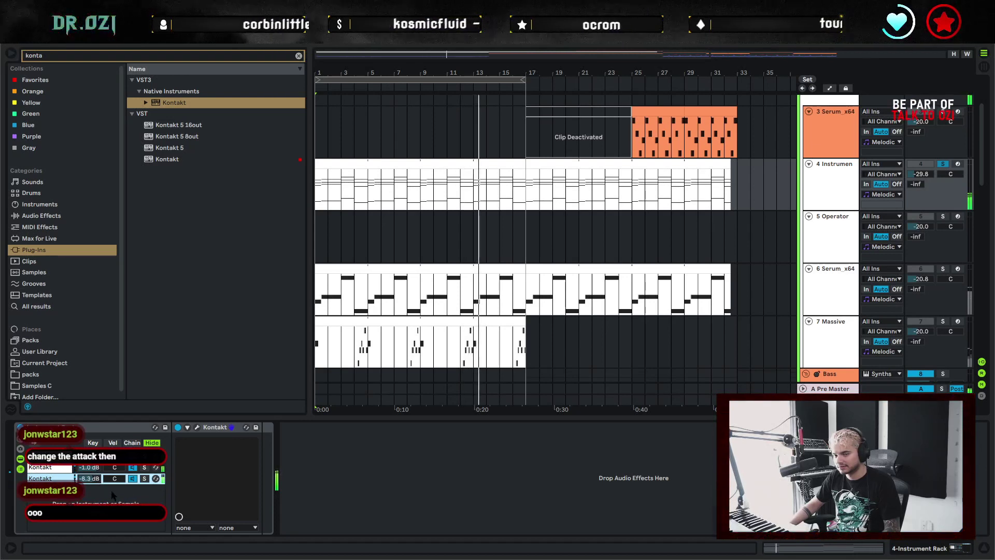
drag(95, 478, 96, 485)
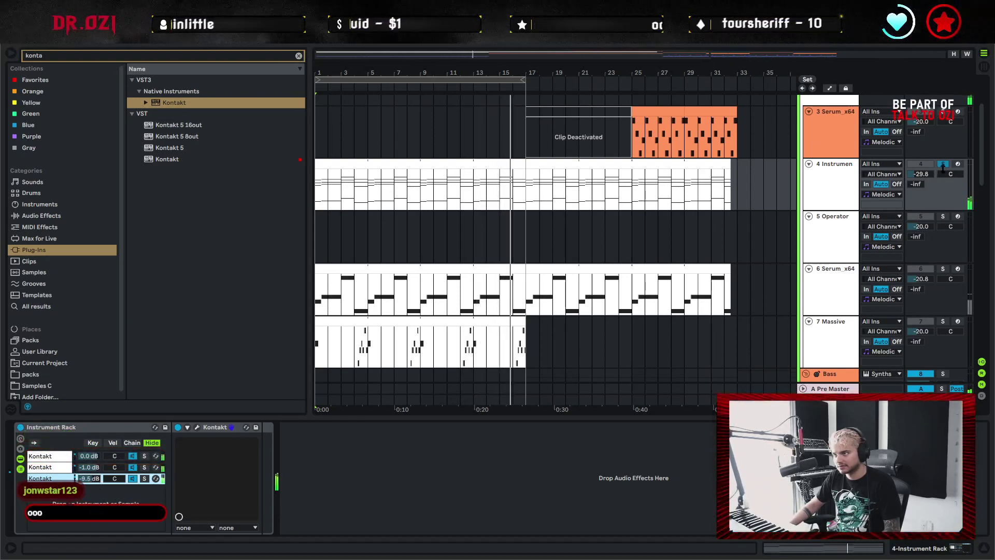
click(944, 164)
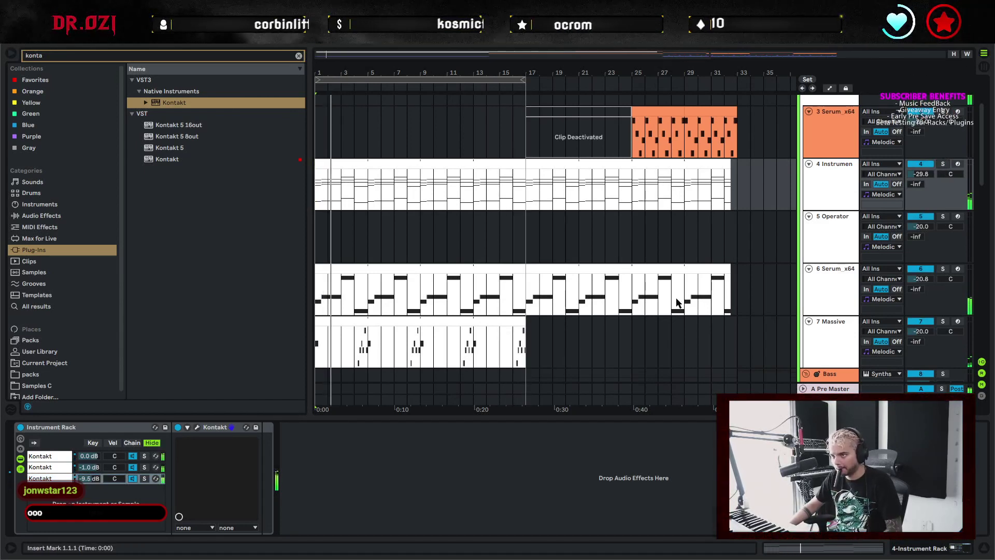
Hide the device view and copy the 3 Serum_x64 clip spanning bars 25 to 29 to bar 1 of the same track
click(981, 546)
scroll(655, 392, down, 2)
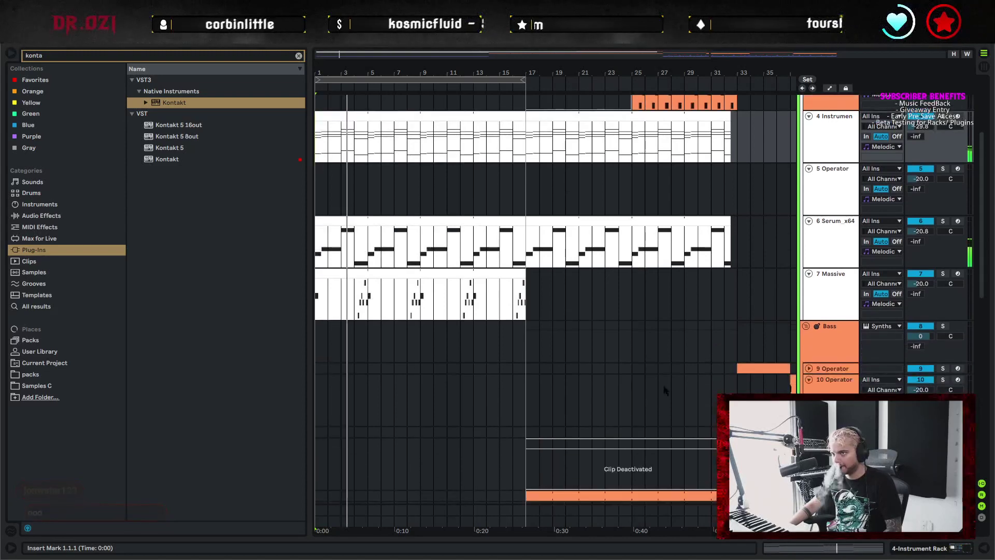
scroll(672, 352, up, 3)
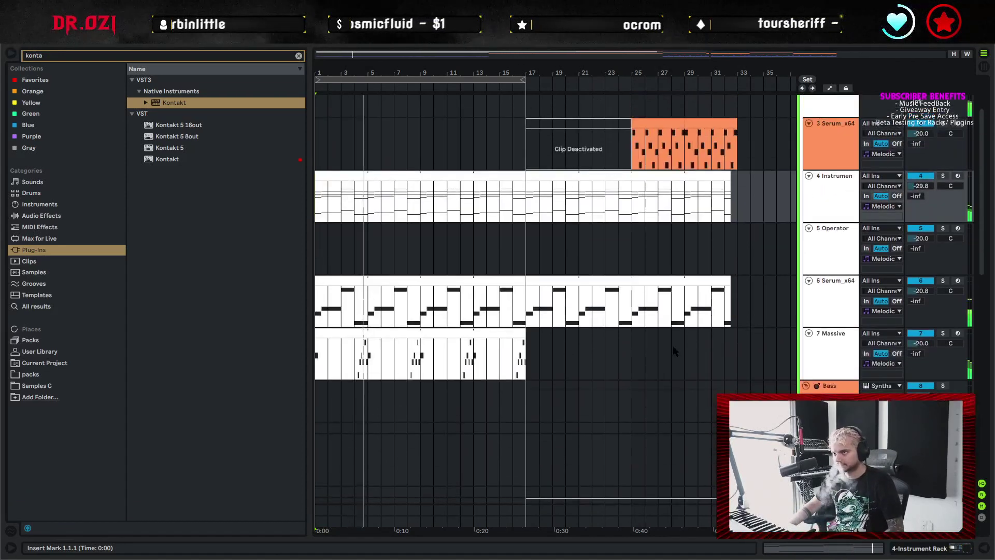
click(644, 171)
key(ctrl+c)
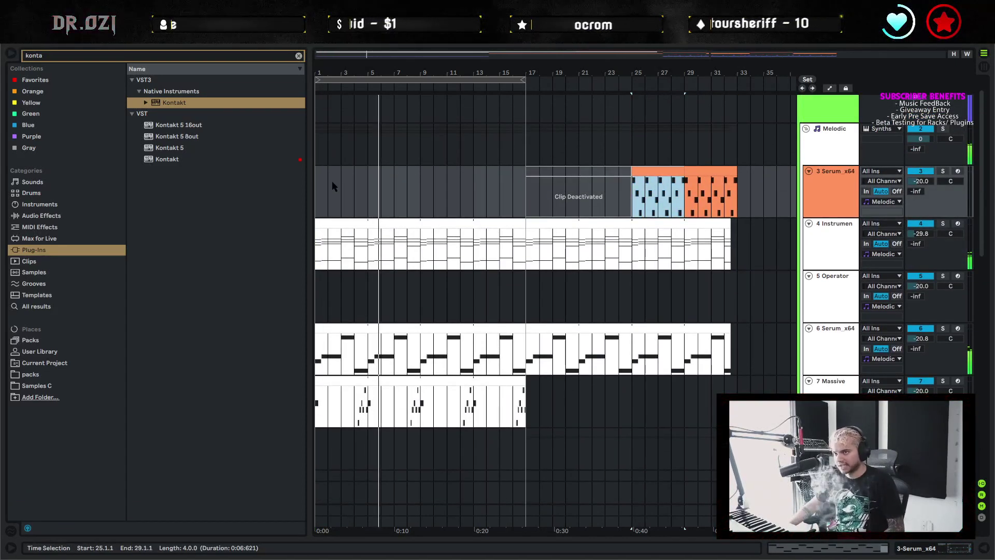
click(318, 183)
key(ctrl+v)
Duplicate the pasted Serum clip three times to fill the track up to bar 17, and place the insert marker at 17.1.1
key(ctrl+d)
key(ctrl+d)
key(ctrl+d)
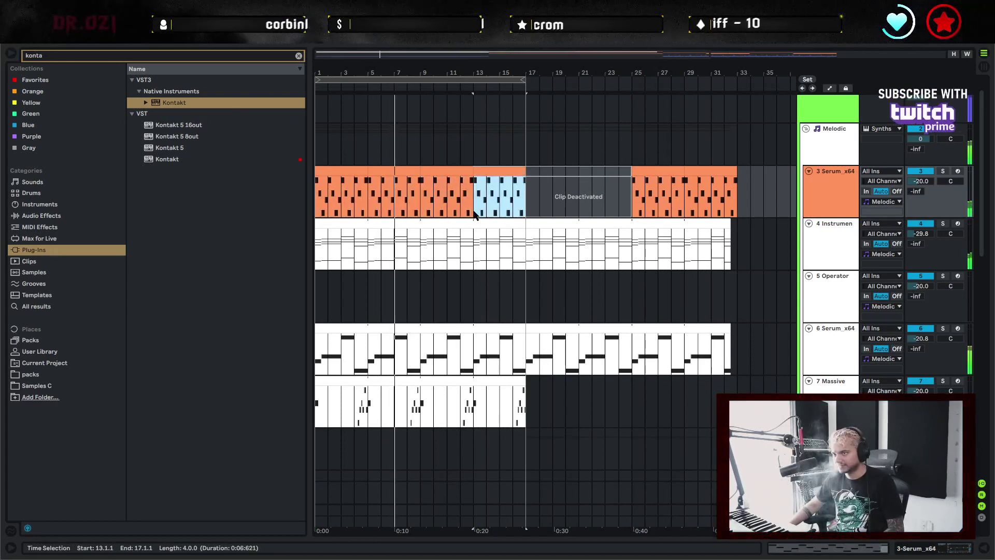
click(528, 197)
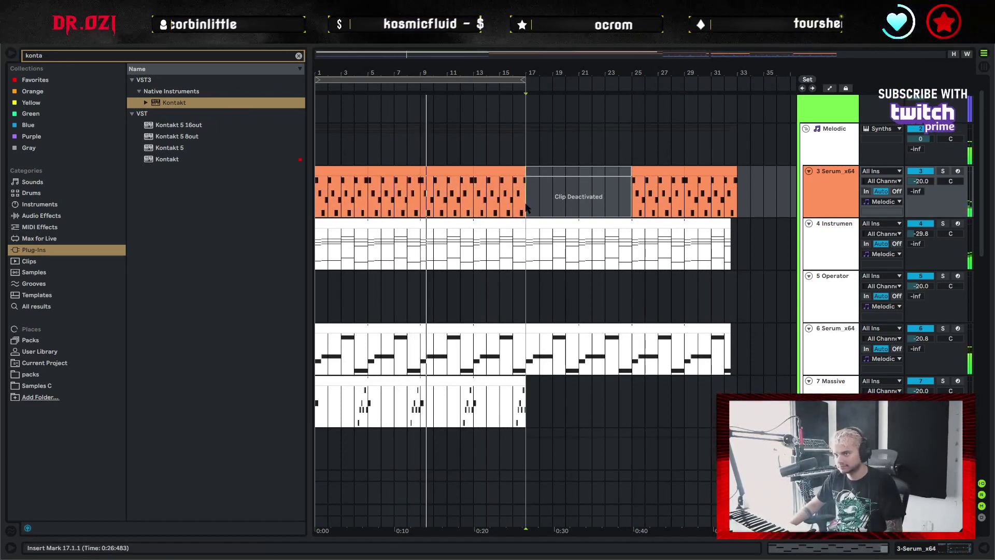
Enable looping on the first 3 Serum_x64 clip at bar 1, solo the track and show its devices
double_click(351, 184)
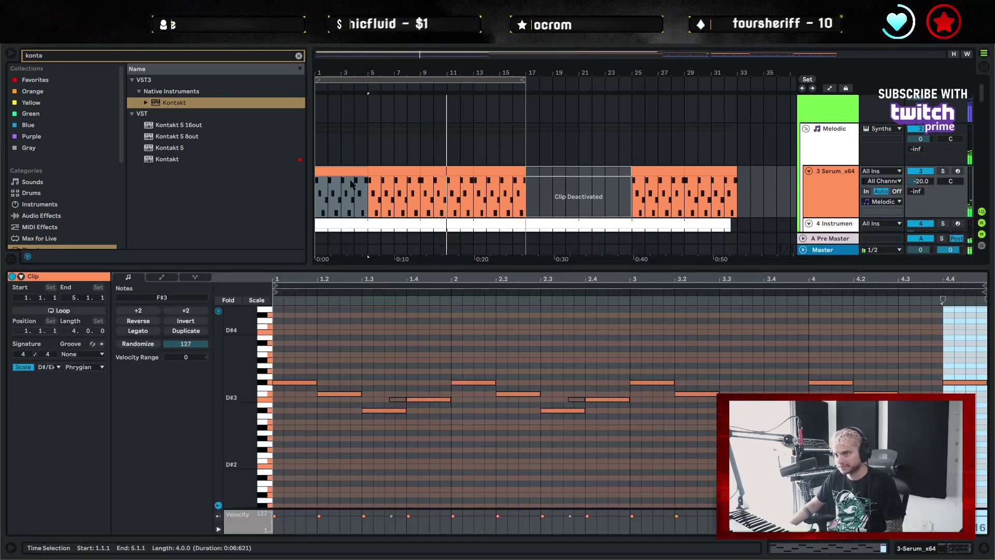
click(91, 310)
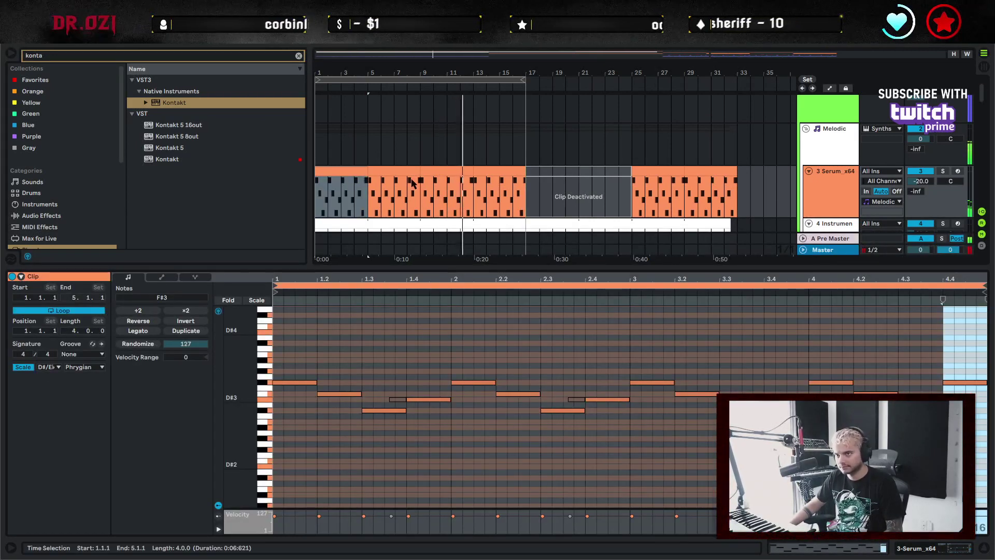
click(853, 190)
key(s)
double_click(856, 195)
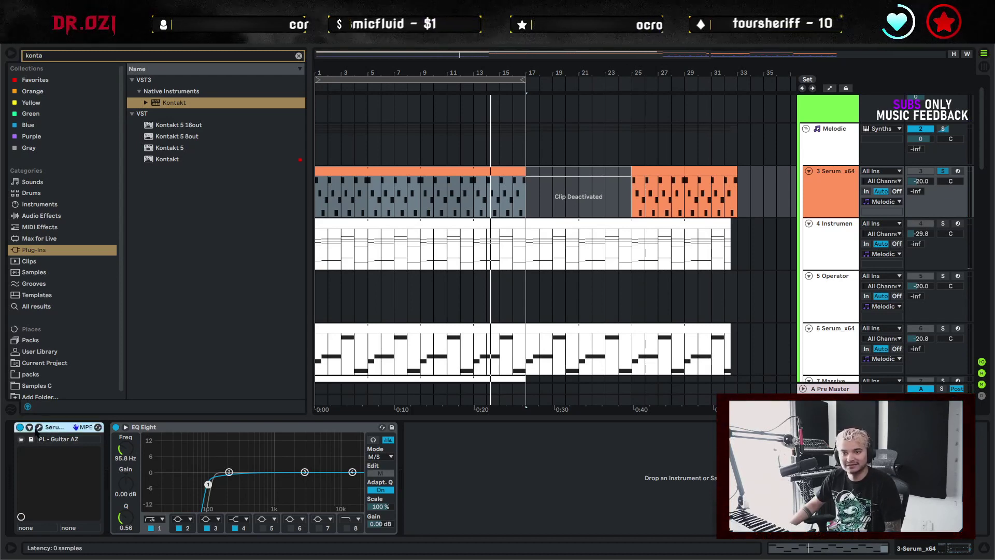
In the track's Serum instrument, switch off the Reverb and Delay effects and close the plug-in window
key(ctrl+alt+p)
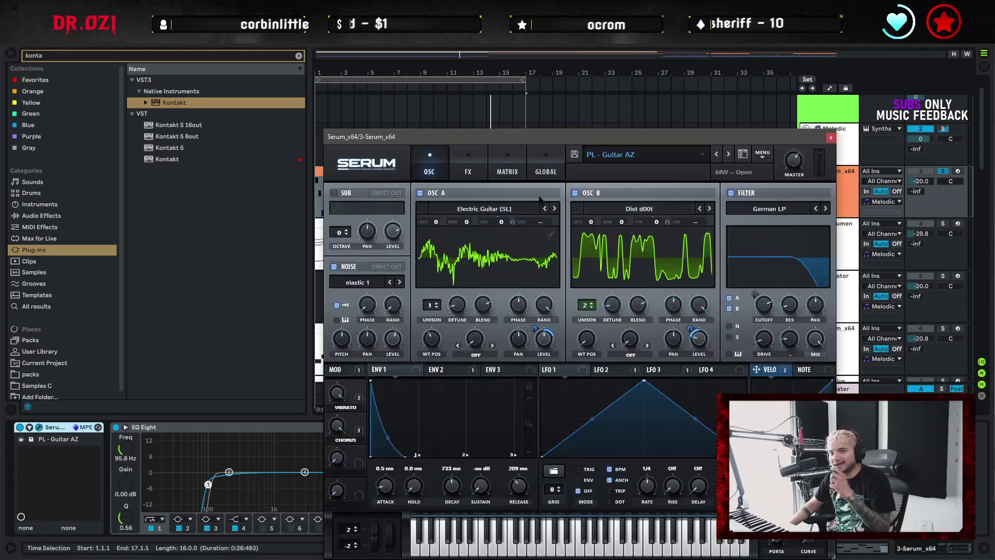
drag(596, 137, 567, 87)
click(437, 103)
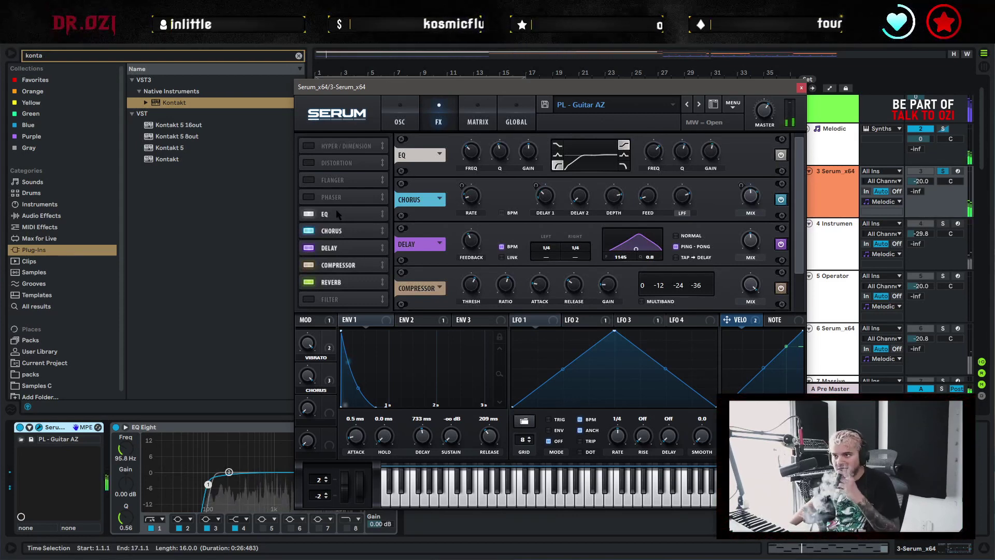
scroll(801, 280, down, 2)
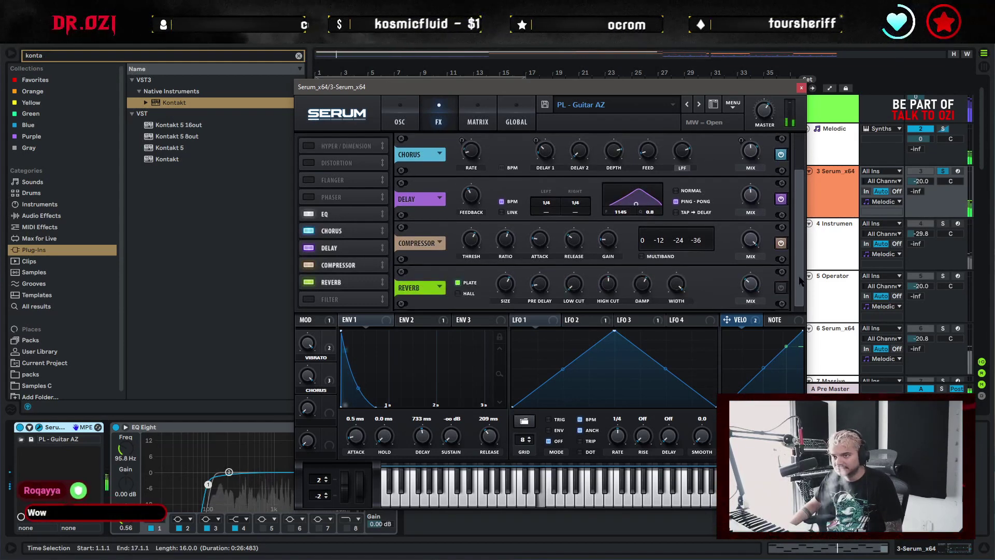
scroll(800, 280, up, 2)
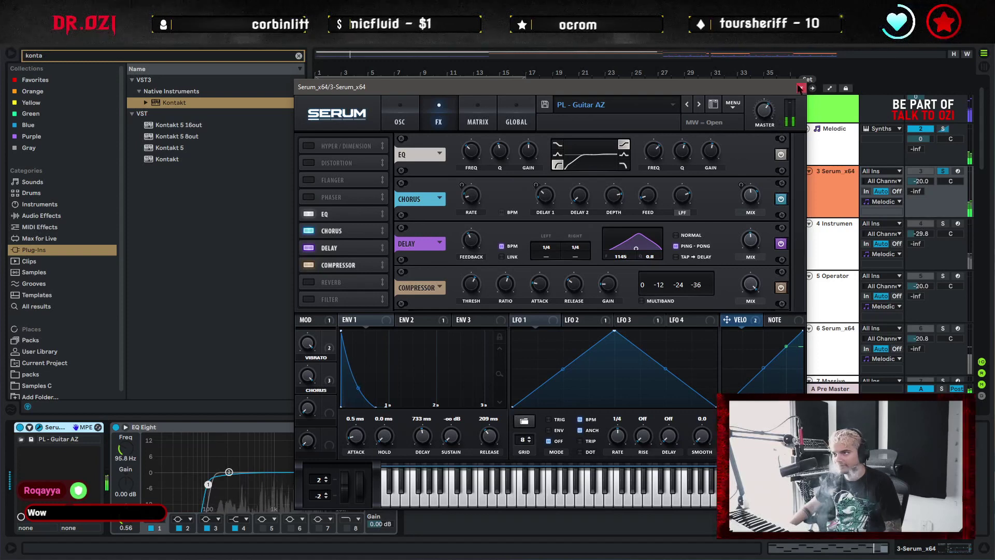
click(781, 243)
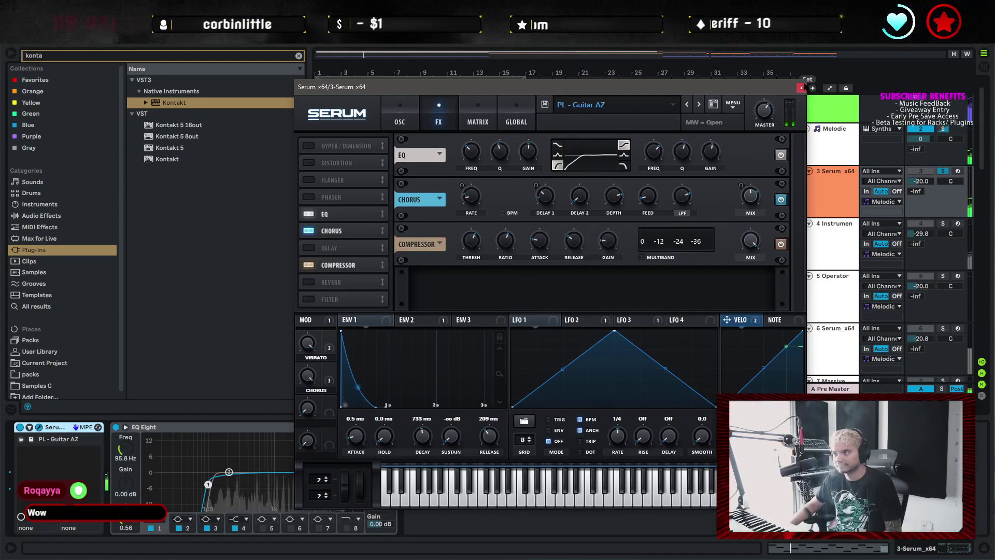
click(802, 88)
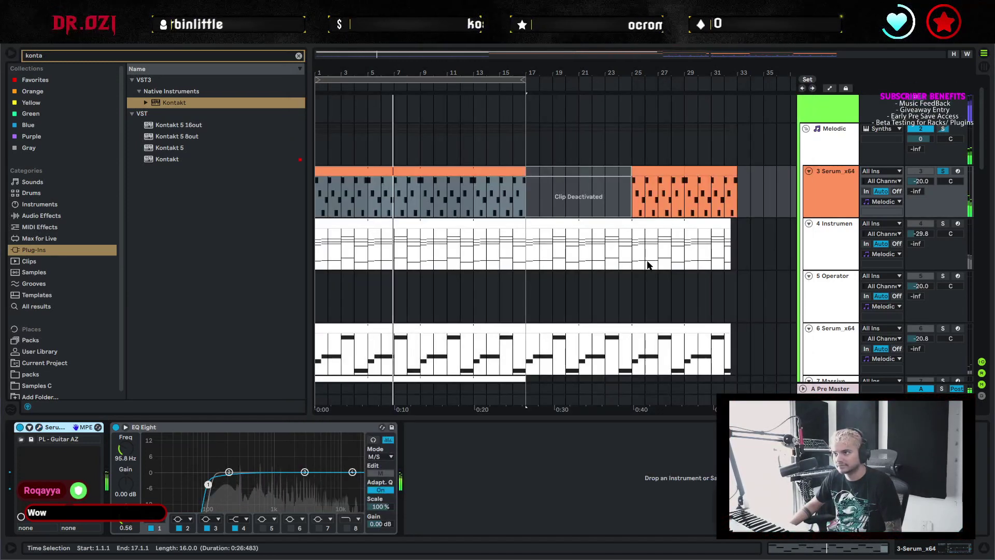
Fold EQ Eight and add Erosion, Cabinet and Pedal in that order before it, with Erosion on Wide Noise at 2.91 kHz and amount 63.3
double_click(222, 427)
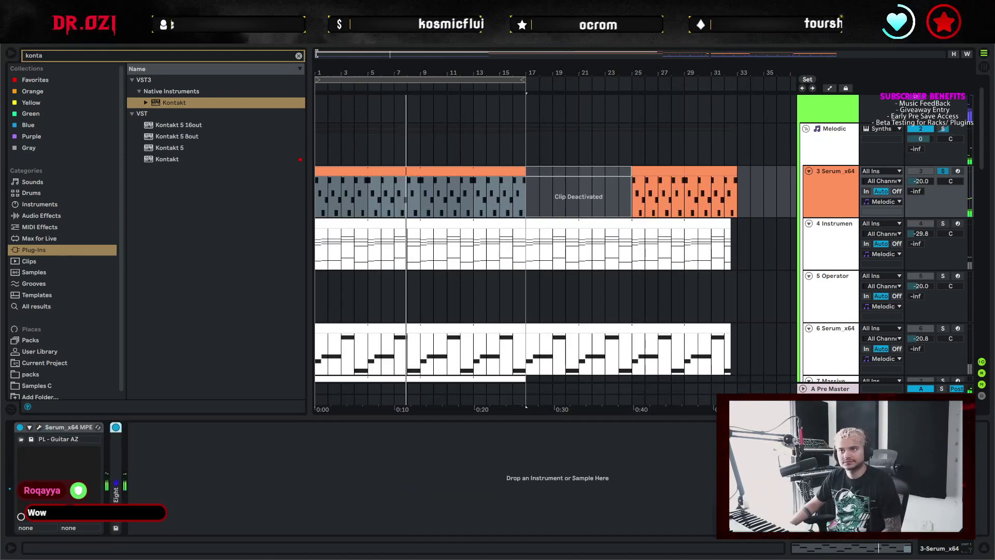
click(47, 215)
click(132, 91)
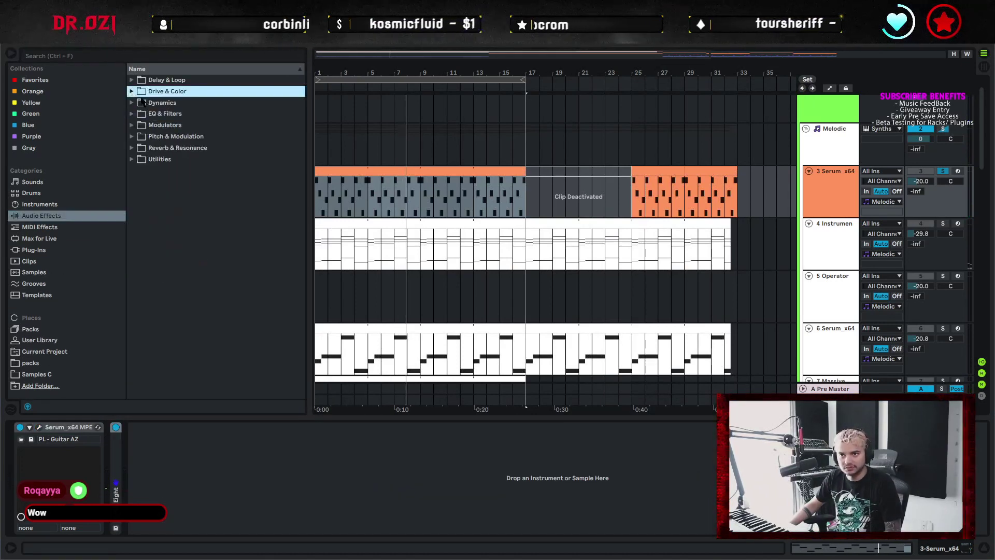
click(132, 91)
drag(165, 113, 123, 467)
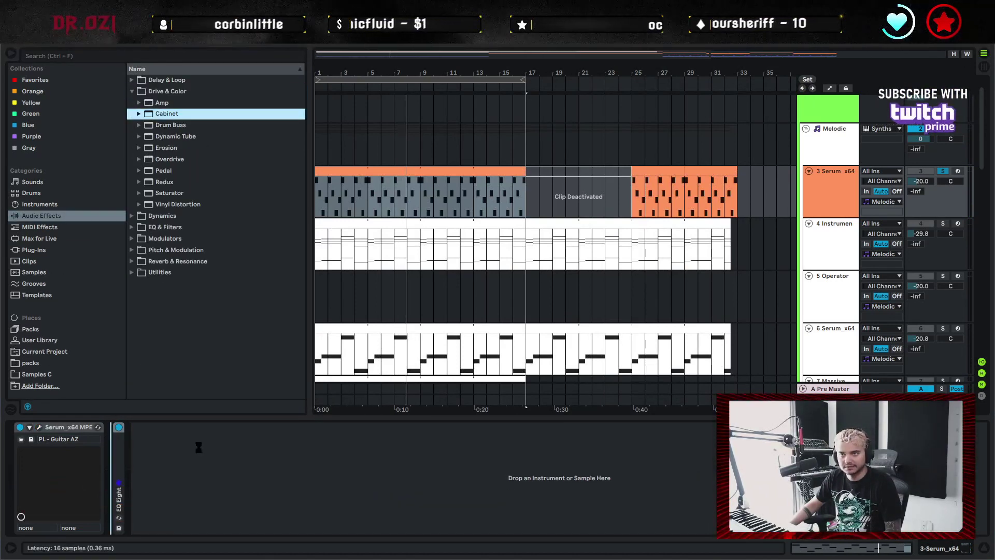
double_click(166, 148)
drag(182, 171, 237, 444)
key(Return)
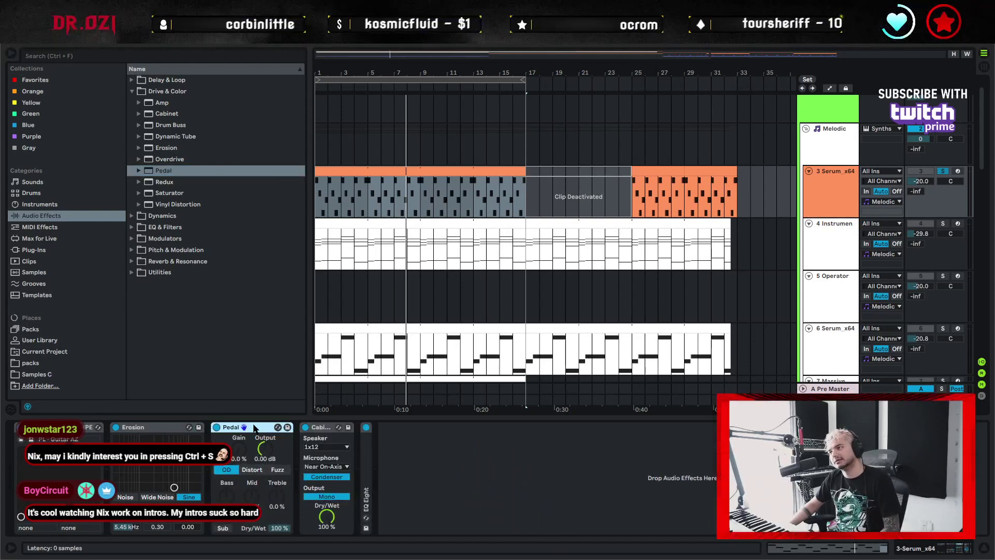
drag(244, 428, 357, 435)
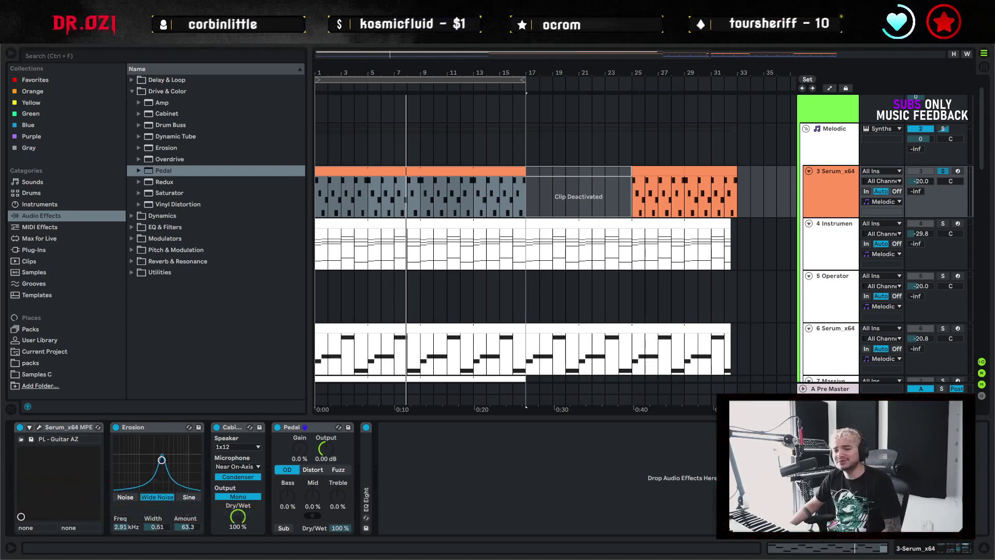
During playback, set the Pedal's gain to 8.7 %, bass to -98 % and treble to 35 %
key(space)
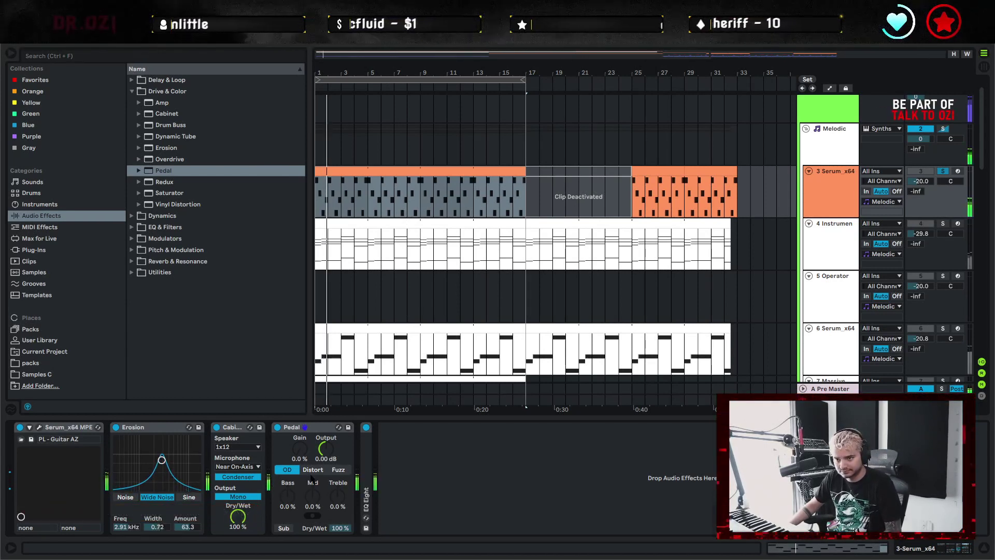
drag(299, 448, 299, 433)
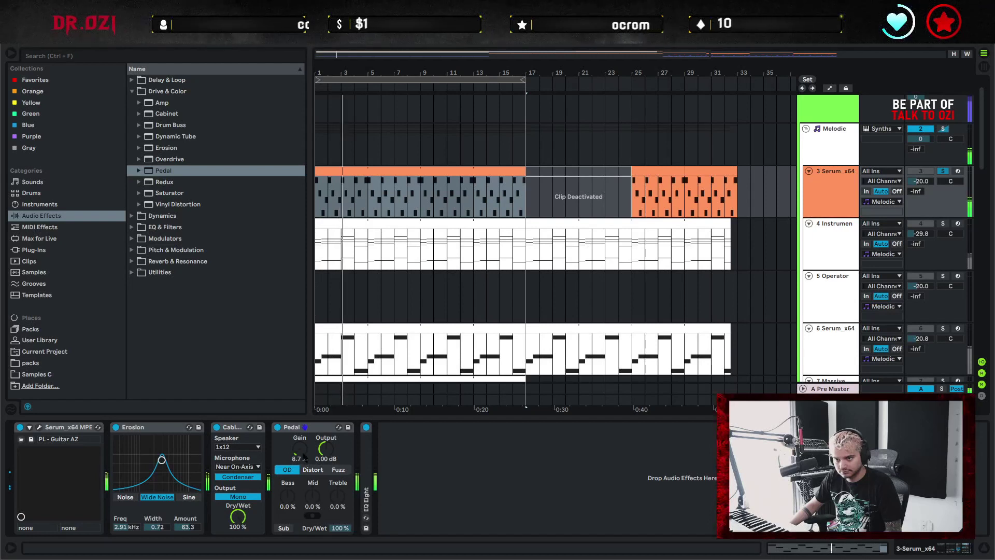
drag(291, 496, 290, 534)
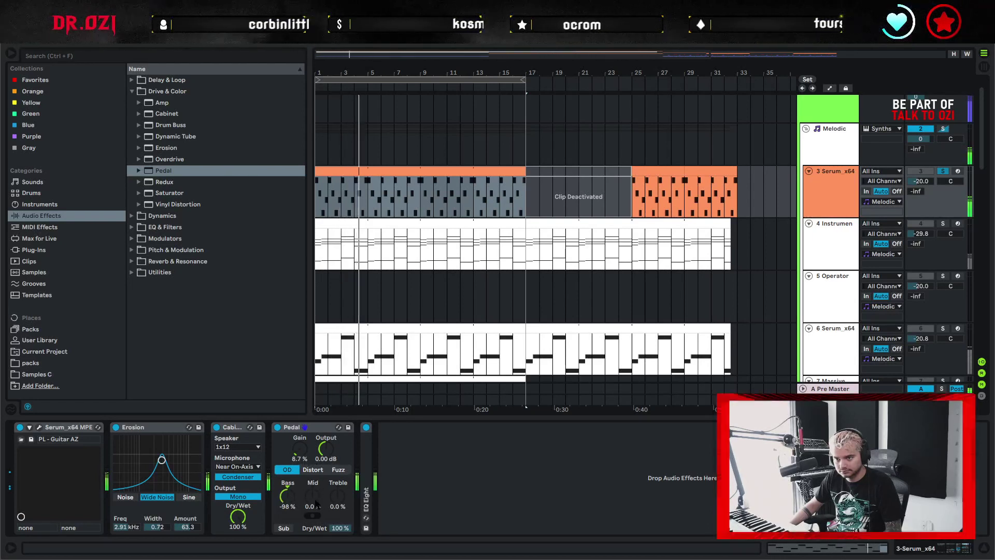
drag(337, 495, 338, 502)
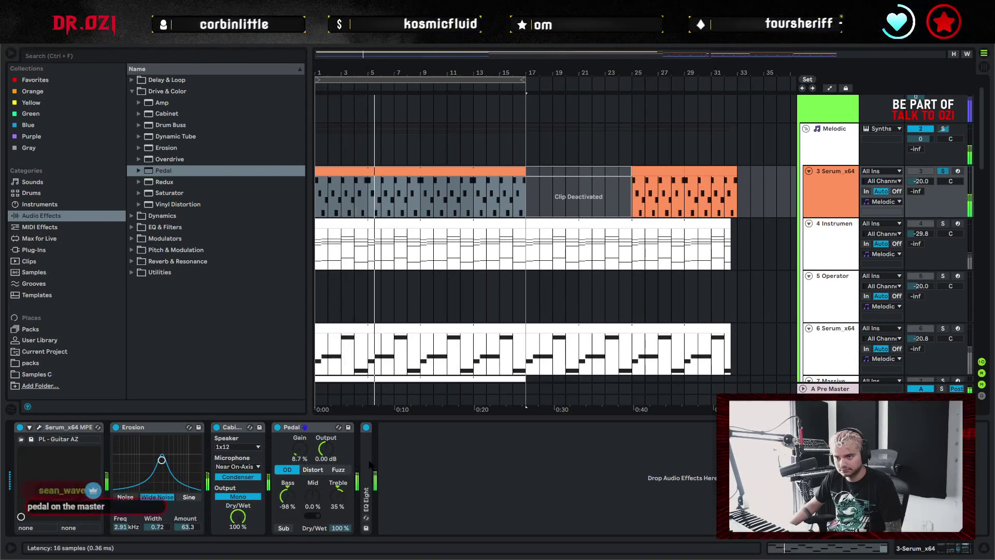
Set EQ Eight's low-cut band to 109 Hz with Q 0.27, and lower the 3 Serum_x64 track volume to -22.8 dB
double_click(366, 489)
drag(463, 491, 469, 487)
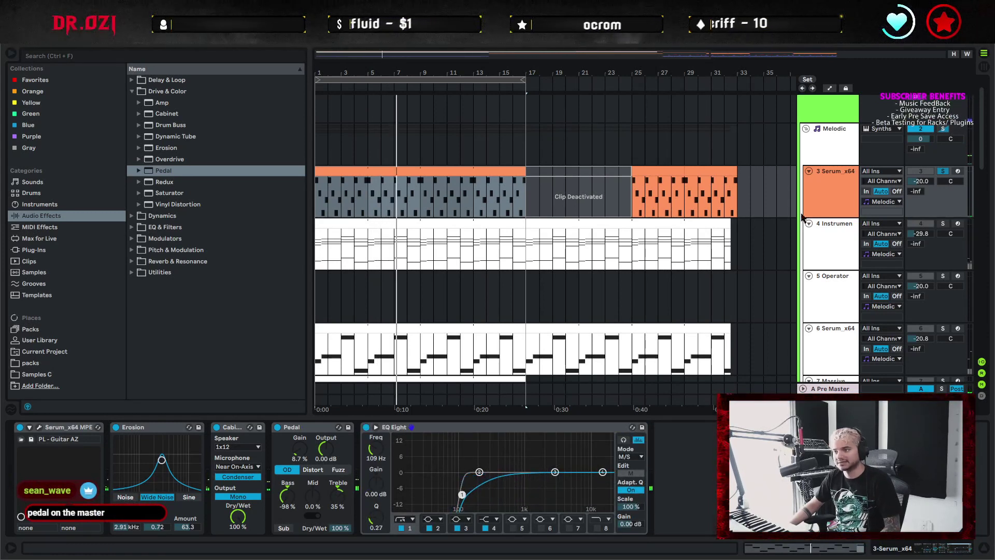
key(space)
drag(920, 181, 921, 188)
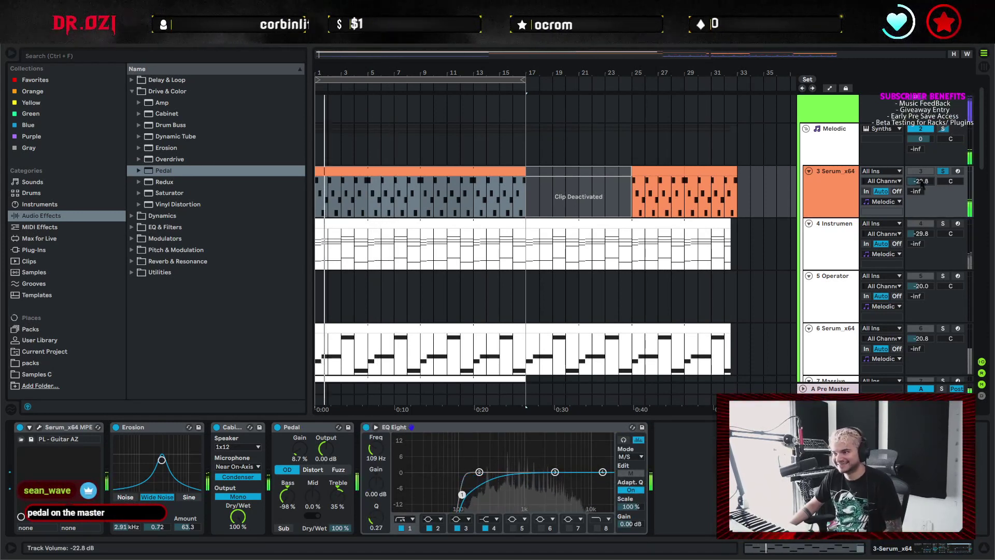
Add a Delay between Pedal and EQ Eight, turn on Ping Pong with 58 % filter modulation, and fold Pedal
click(133, 80)
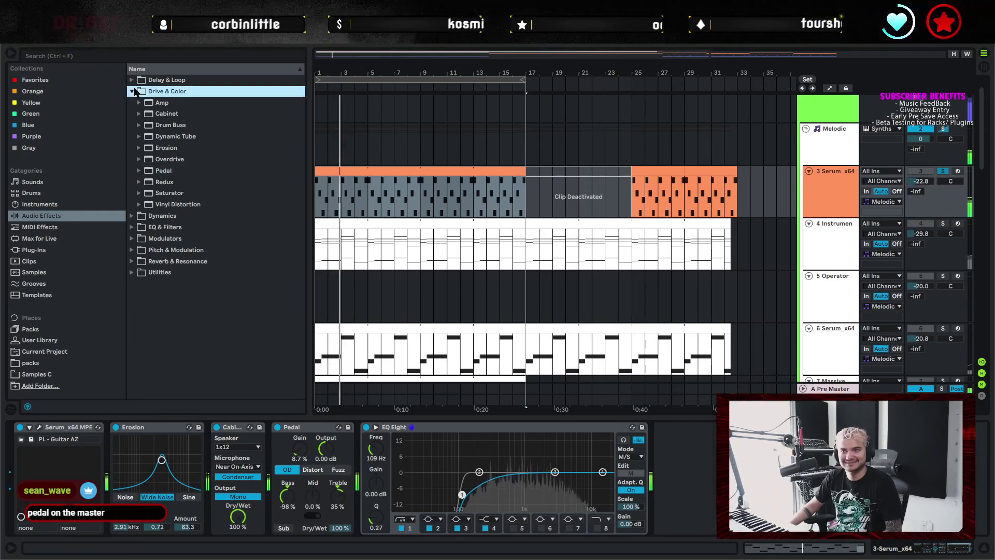
key(Down)
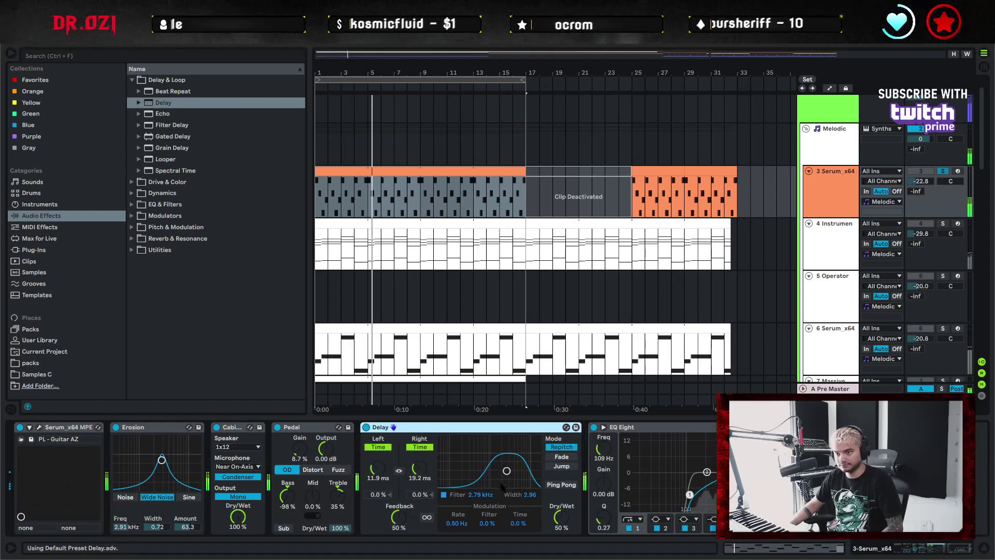
click(562, 483)
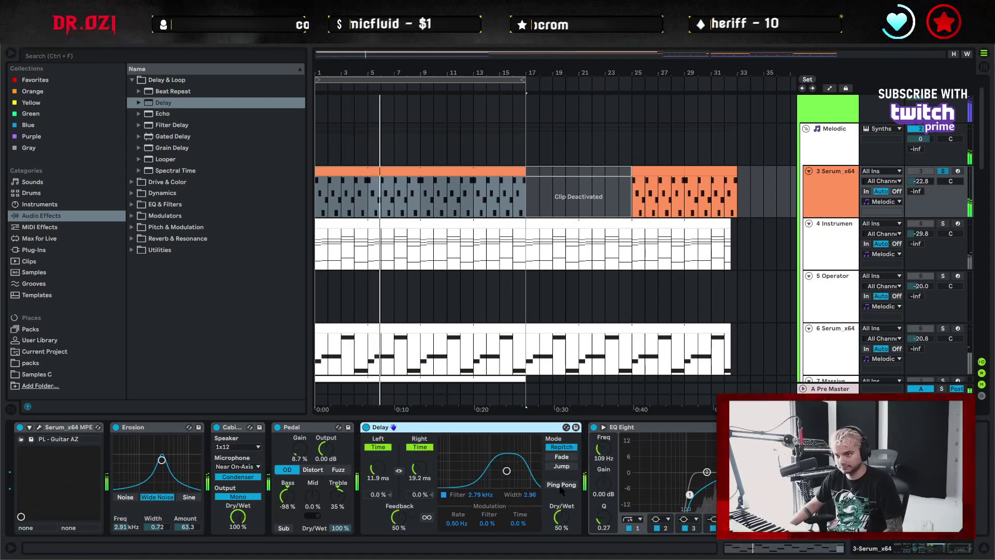
double_click(318, 432)
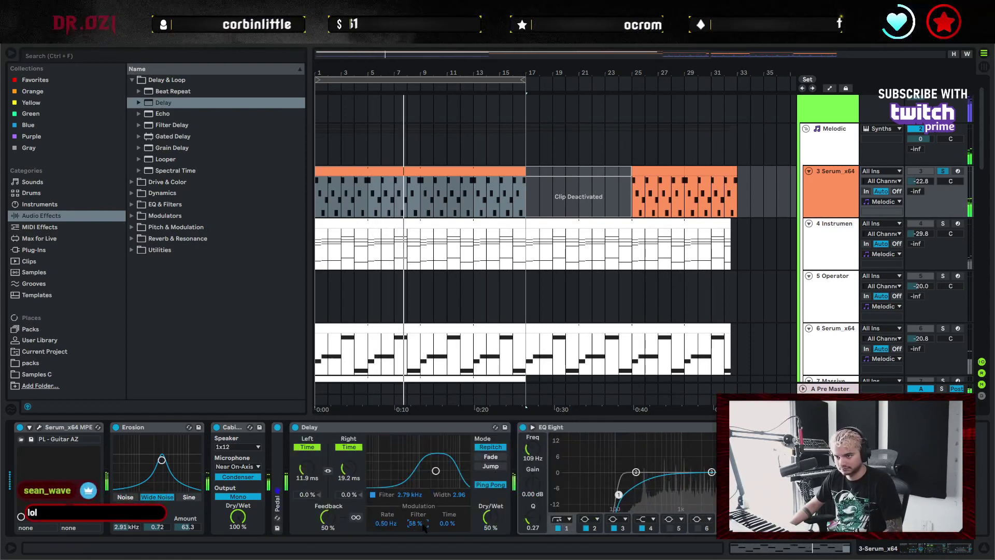
Set the Delay's time modulation to 74 %, modulation rate to 1.00 Hz and Dry/Wet to 38 %
mouse_move(449, 523)
mouse_down()
mouse_move(447, 514)
mouse_move(444, 525)
mouse_up()
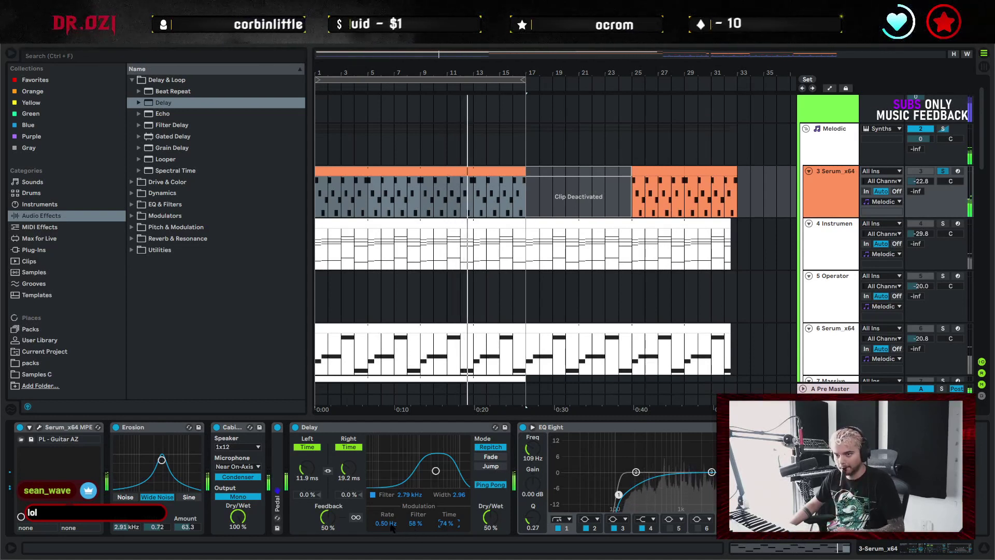
drag(386, 523, 387, 520)
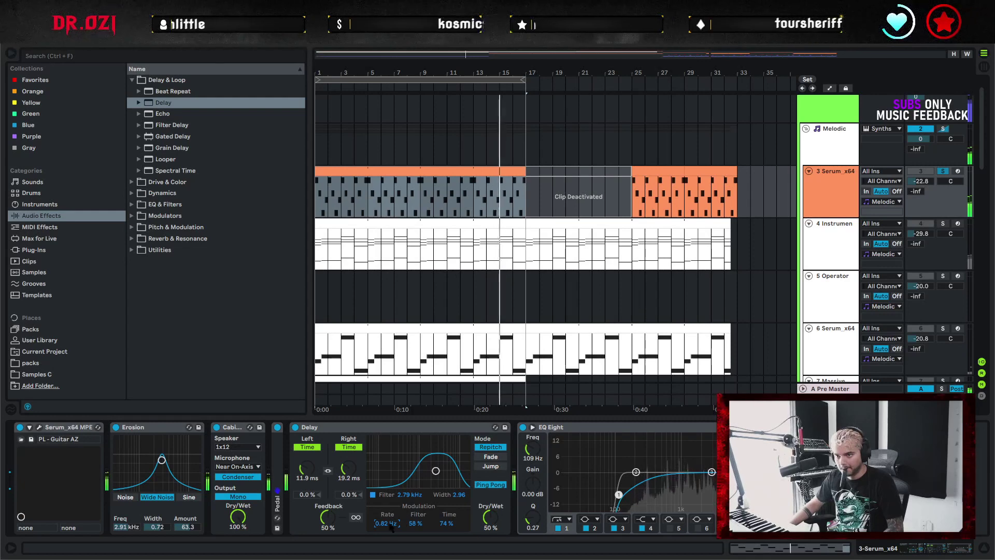
drag(496, 512, 490, 520)
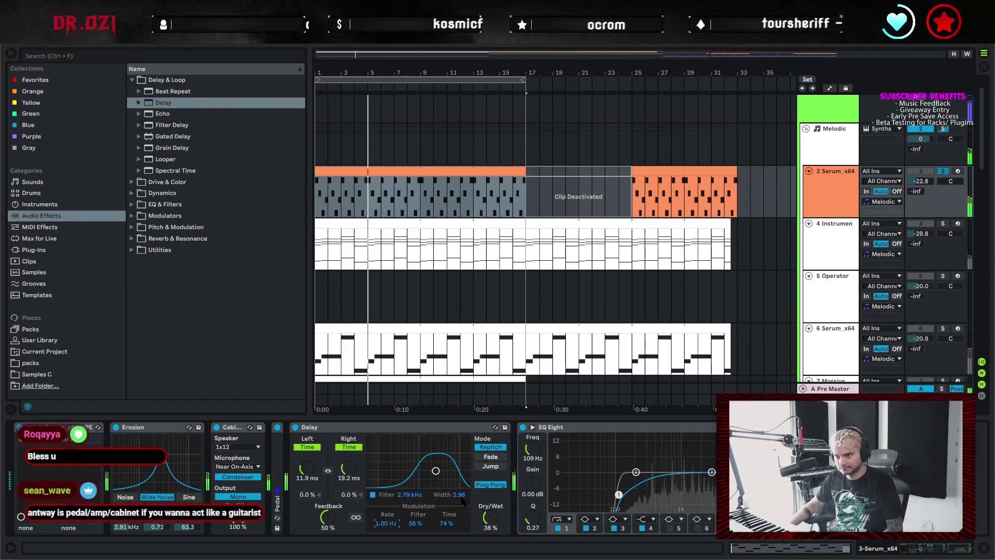
Add a second Ping Pong Delay after the first with filter 1.06 kHz, width 1.51 and Dry/Wet 44 %, and fold it and Cabinet
scroll(132, 428, right, 8)
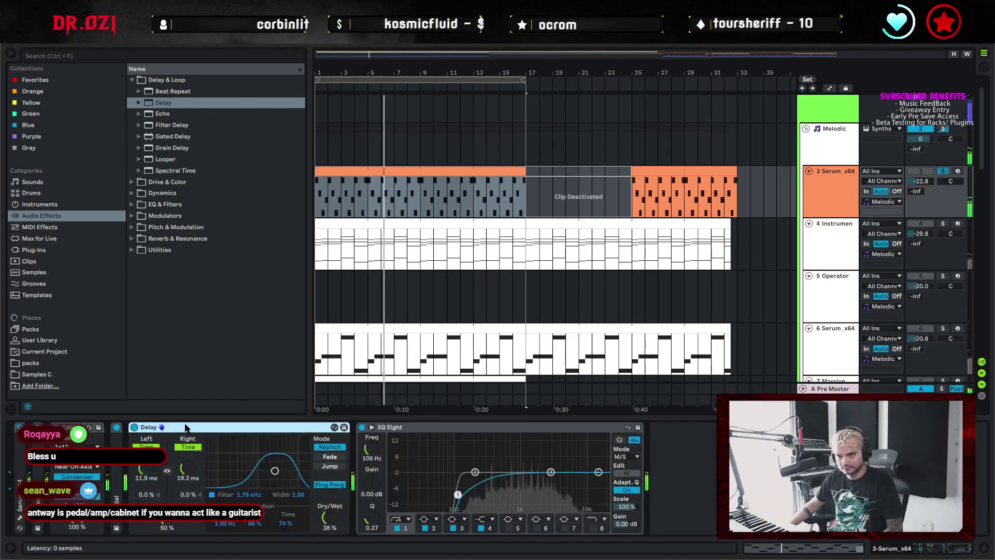
drag(172, 102, 195, 471)
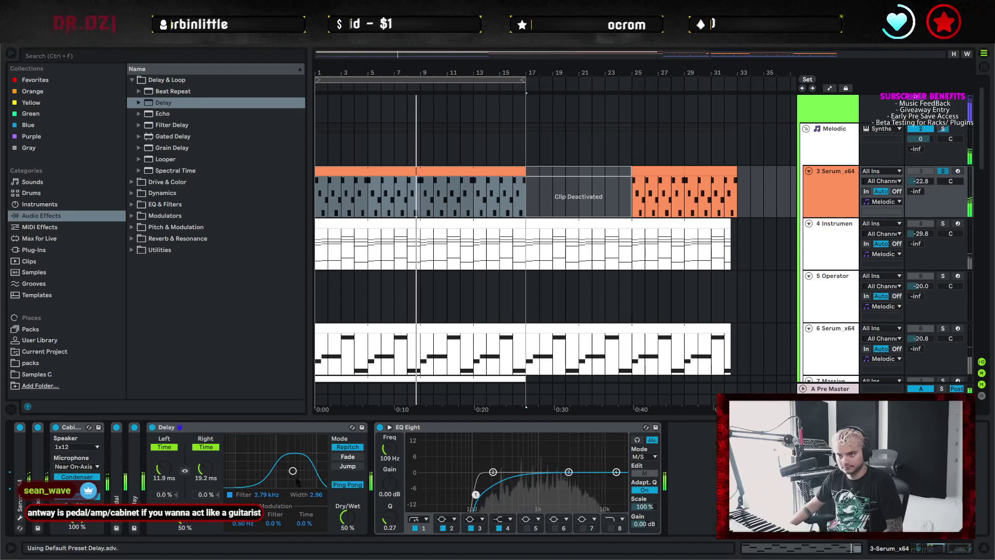
drag(293, 472, 274, 479)
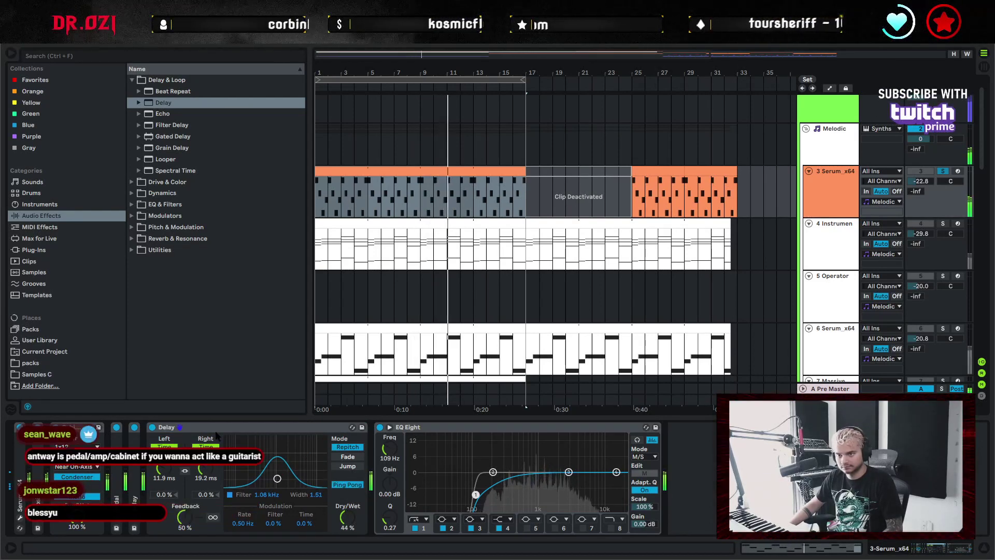
key(Delete)
double_click(78, 427)
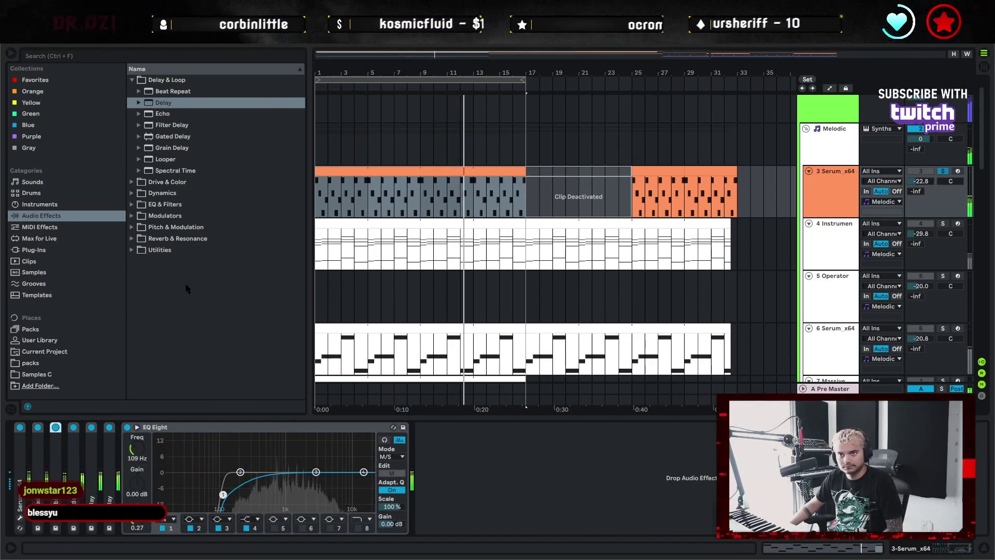
Insert a Glue Compressor before EQ Eight with Soft clip on, ratio 4 and threshold at -14.6 dB
click(165, 193)
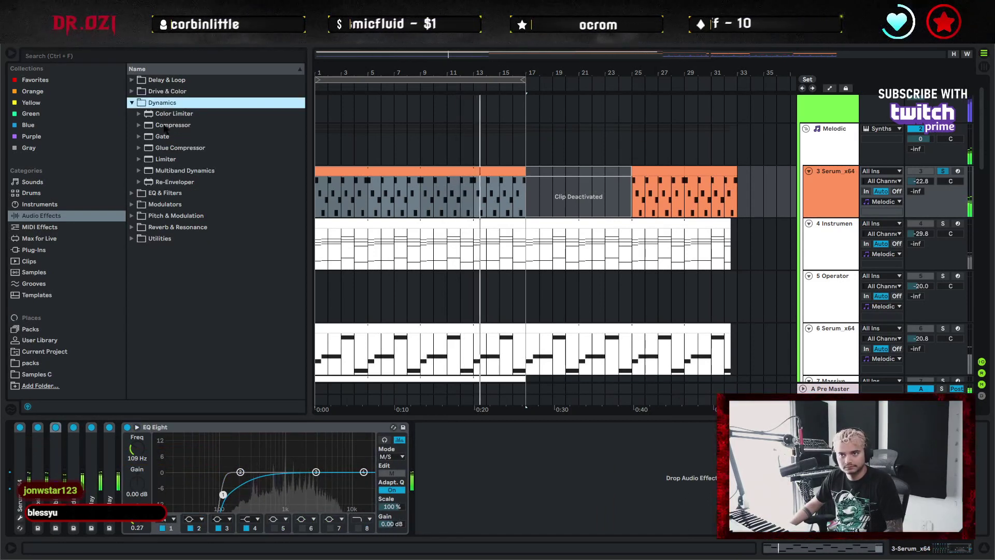
click(172, 149)
drag(172, 153, 128, 431)
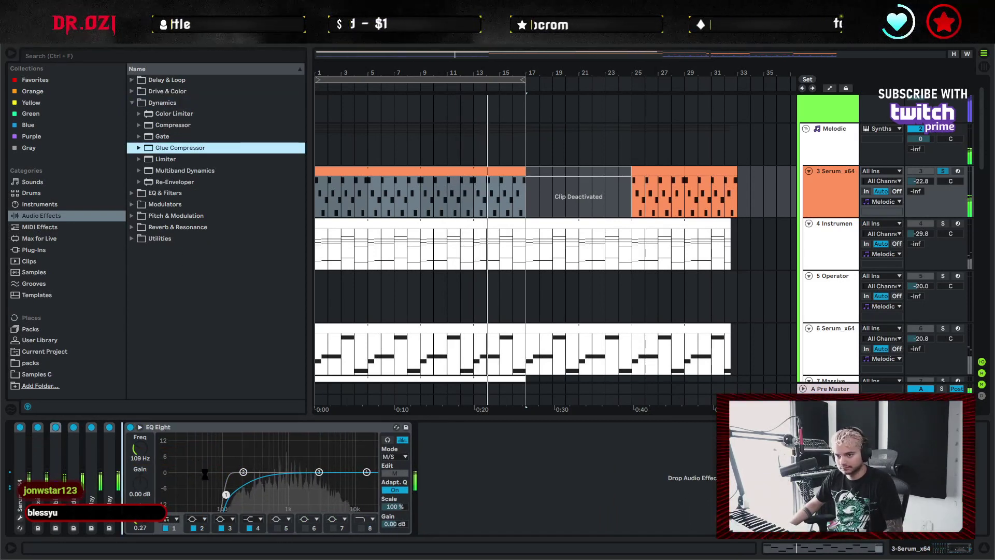
drag(205, 474, 191, 510)
click(268, 447)
drag(144, 456, 144, 472)
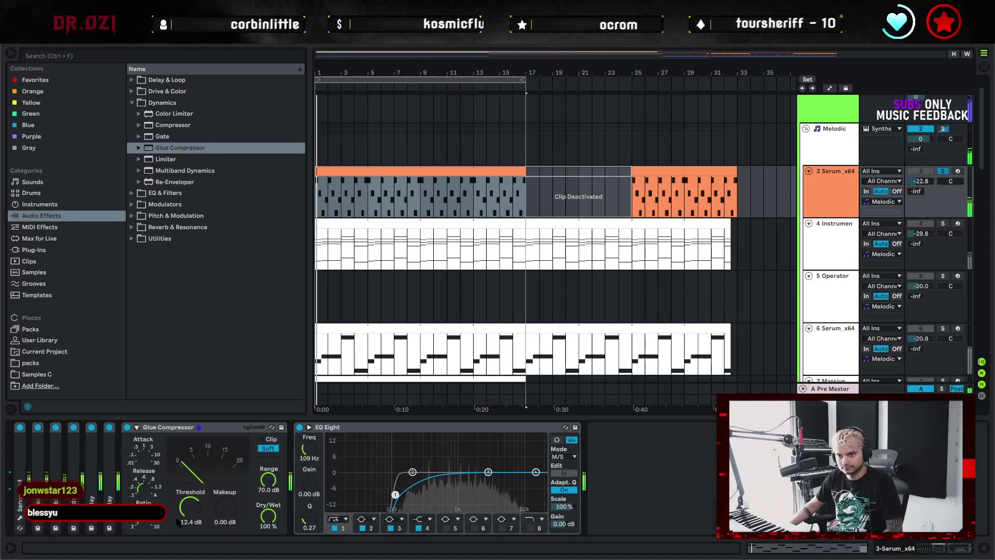
drag(192, 505, 191, 516)
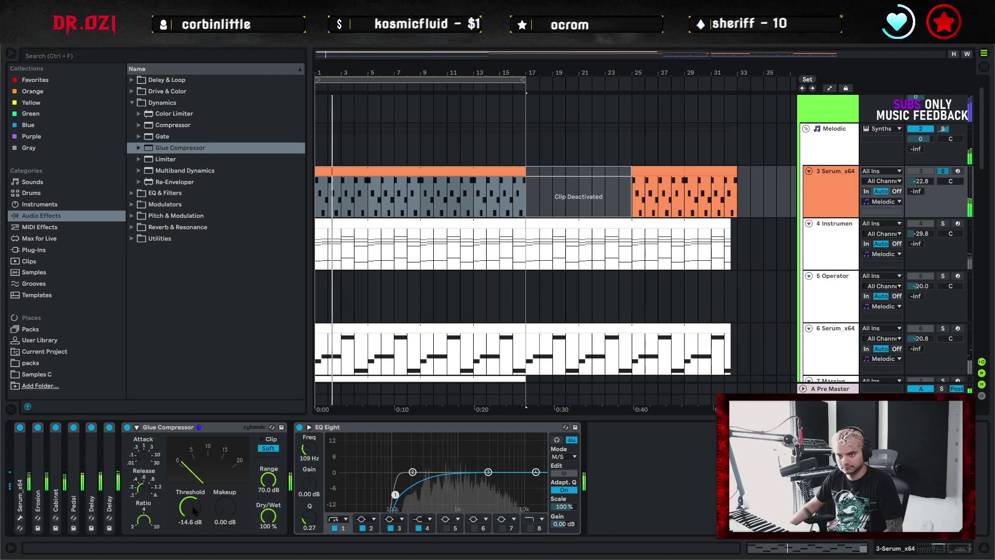
Set the Glue Compressor's Dry/Wet to 73 %, unsolo the 3 Serum_x64 track, and fold Glue Compressor and EQ Eight
drag(268, 516, 268, 541)
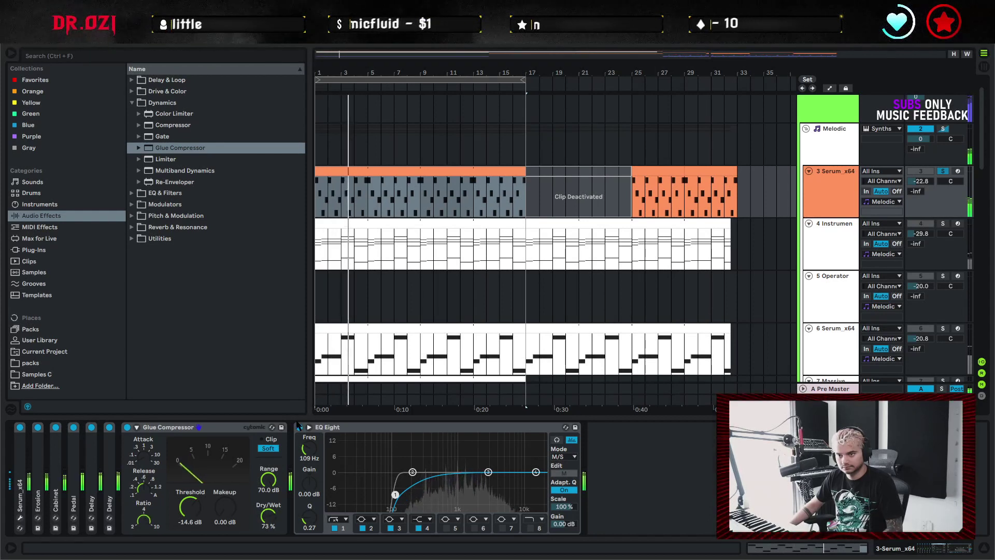
click(943, 171)
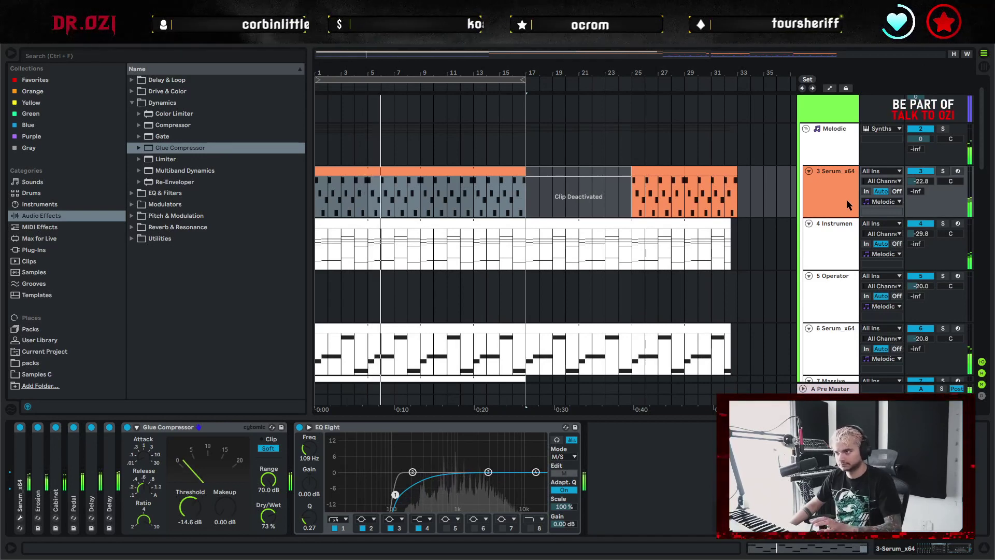
click(847, 200)
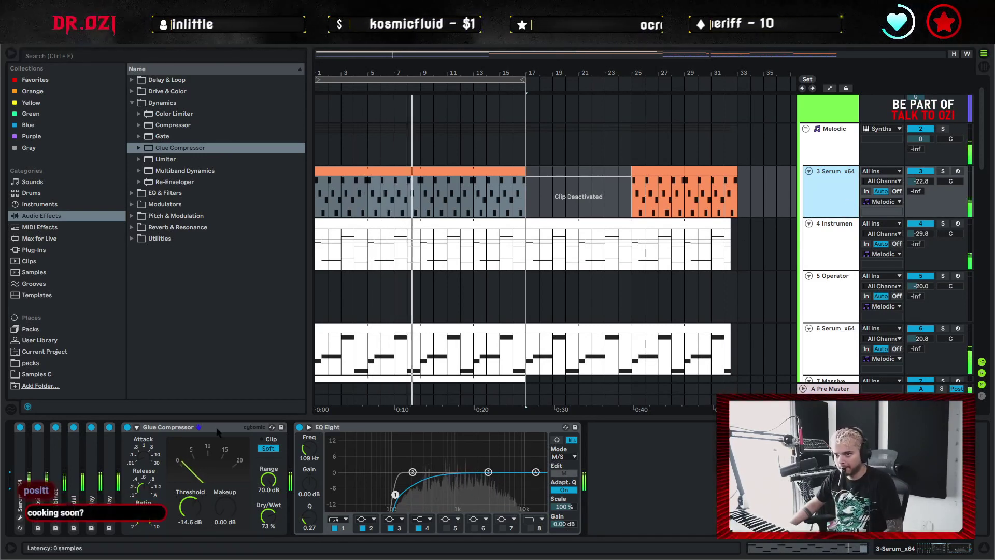
double_click(268, 428)
double_click(268, 428)
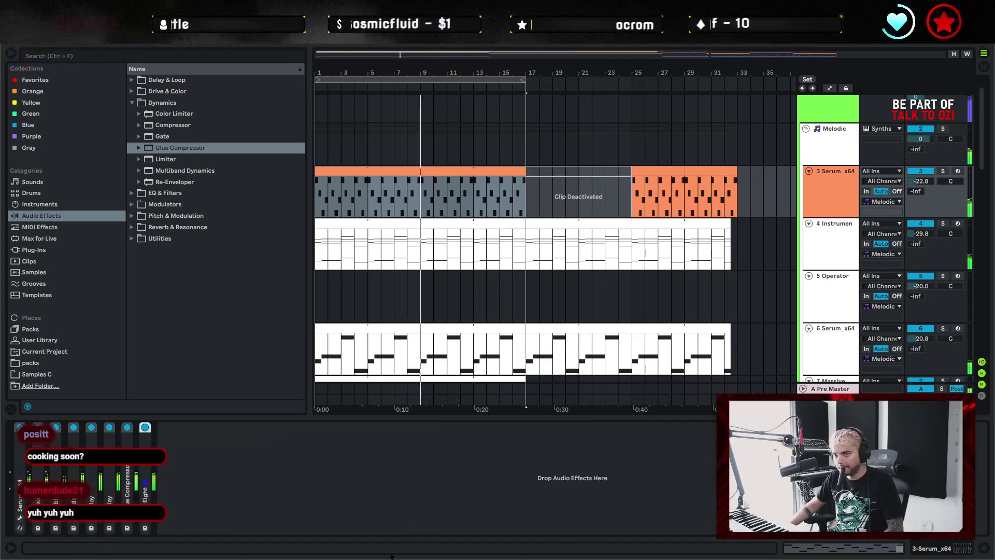
Open the first clip on 3 Serum_x64 and shorten the opening F#3 note and the C#3 note at 1.3 to 0.0.2 each
click(434, 146)
double_click(436, 188)
click(443, 464)
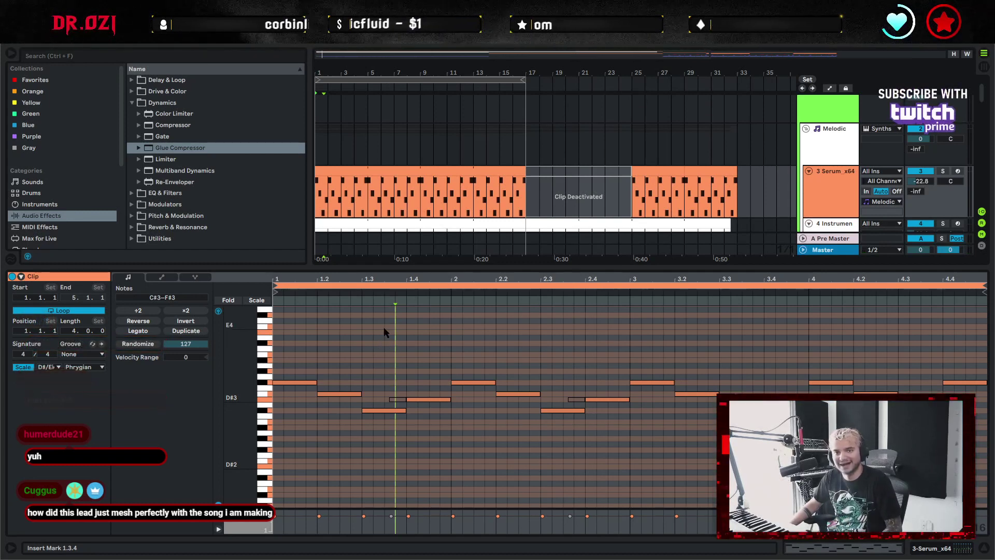
click(300, 383)
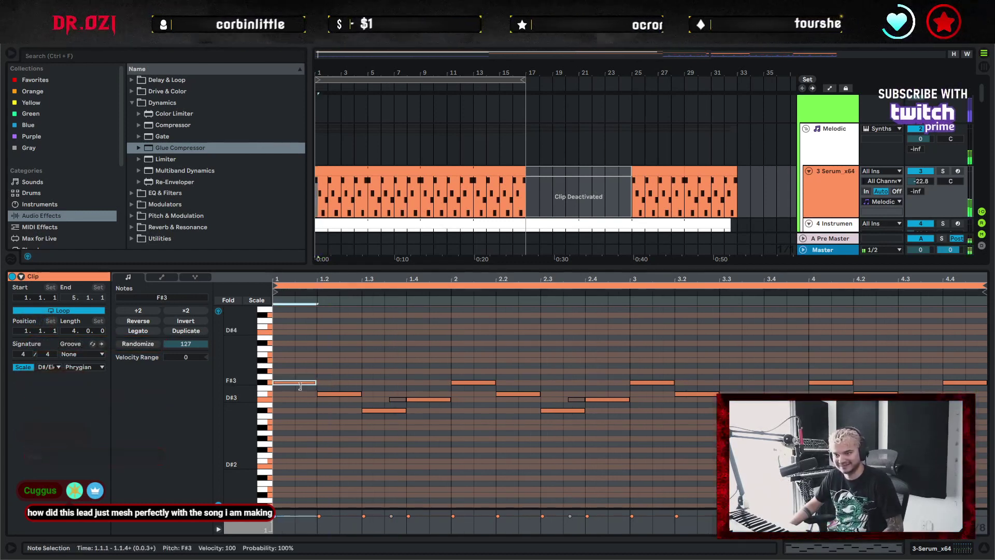
key(space)
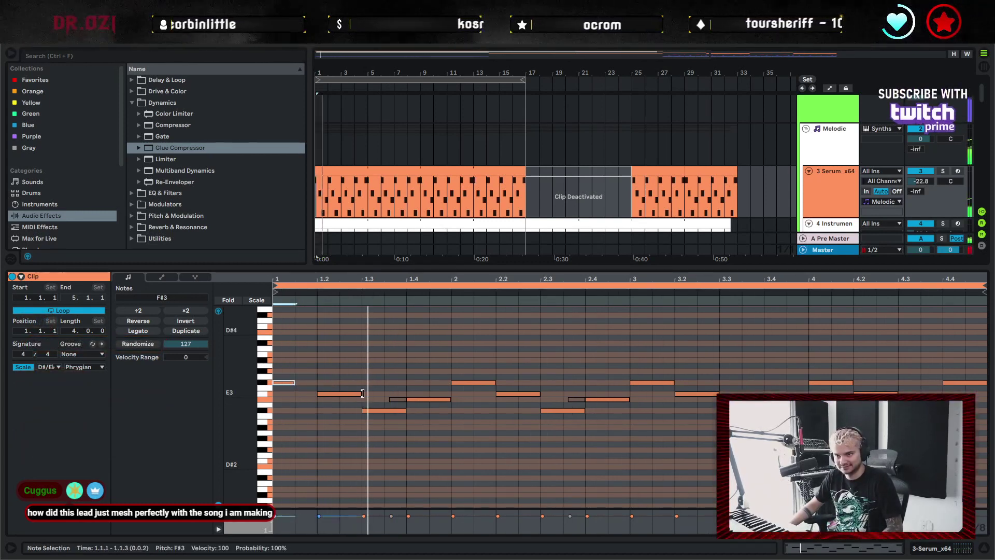
drag(404, 412, 382, 413)
key(space)
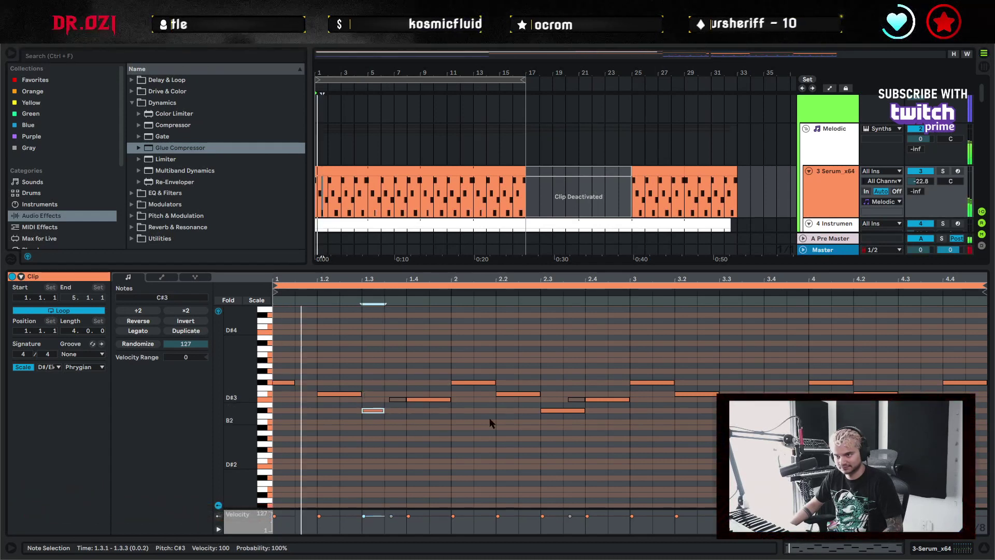
key(space)
click(473, 424)
key(space)
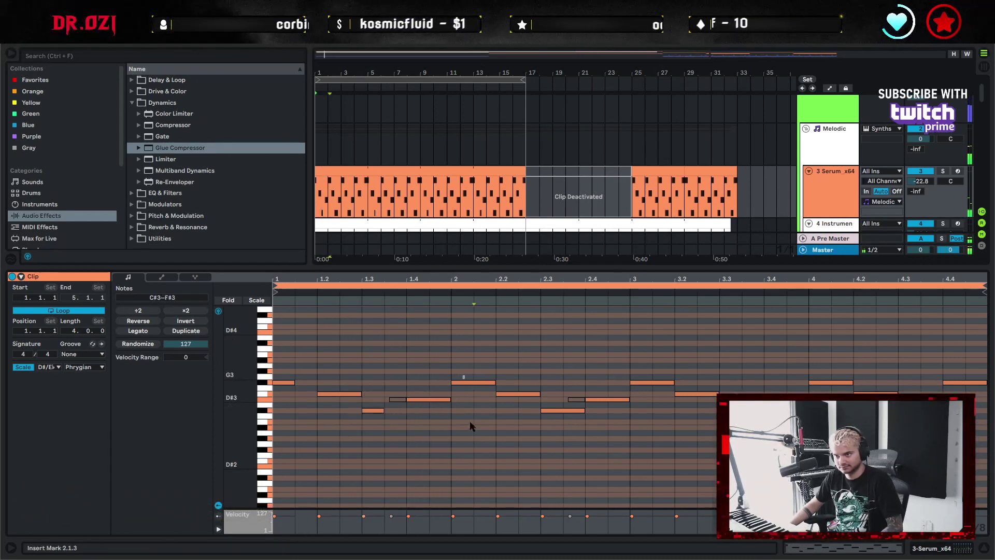
Extend the D#3 note at 1.4 to 2.2 and replace the following notes before 3.2 with short F#3 and D#3 notes in beat 2.4
double_click(469, 383)
drag(450, 399, 676, 451)
key(Delete)
key(space)
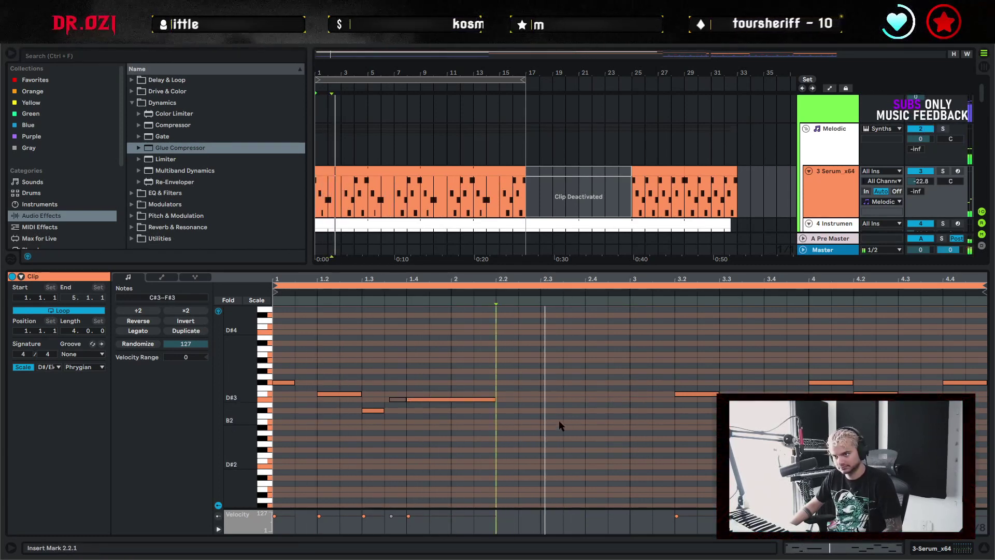
double_click(552, 382)
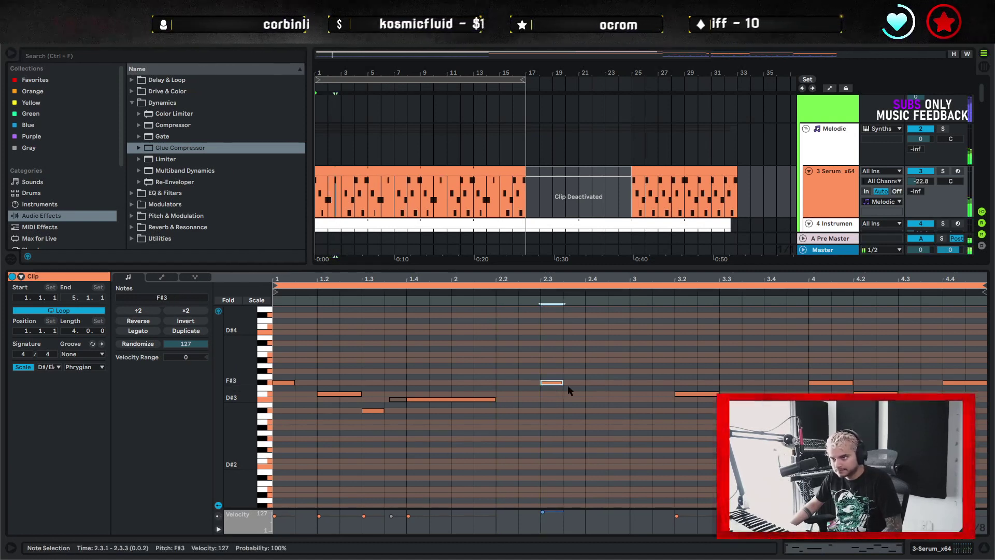
double_click(616, 399)
Delete the clip's notes from 3.2 onward and set its loop to the remaining two bars
drag(689, 354, 964, 469)
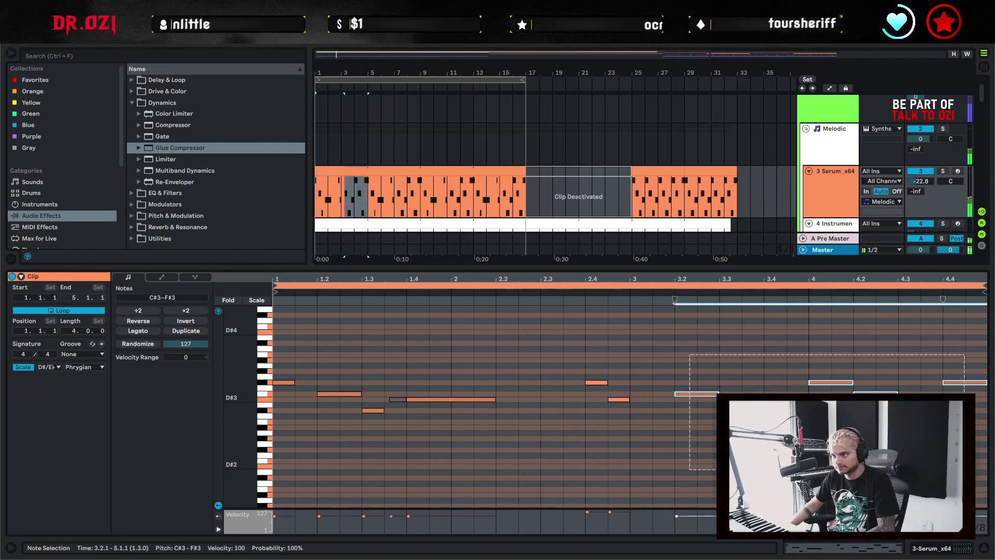
key(Delete)
key(ctrl+a)
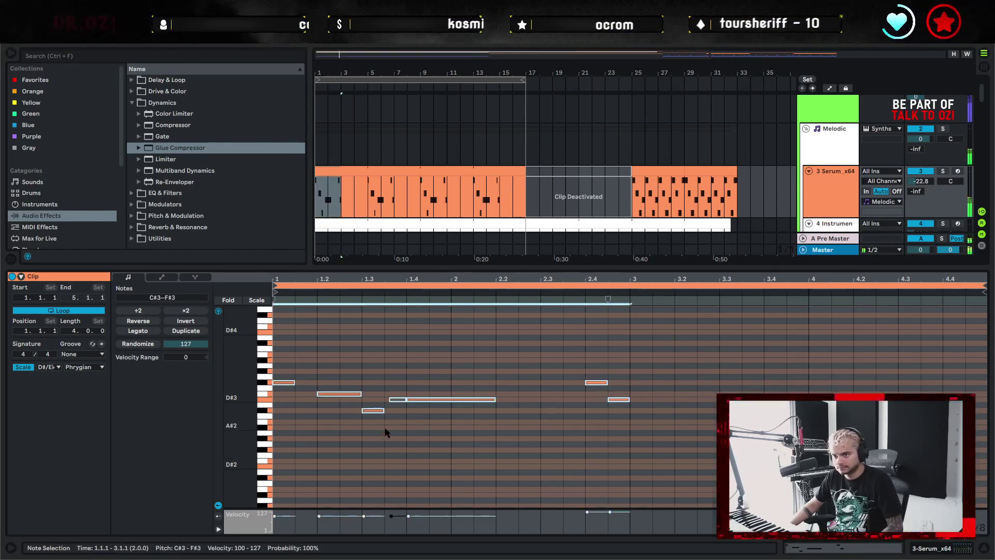
key(ctrl+l)
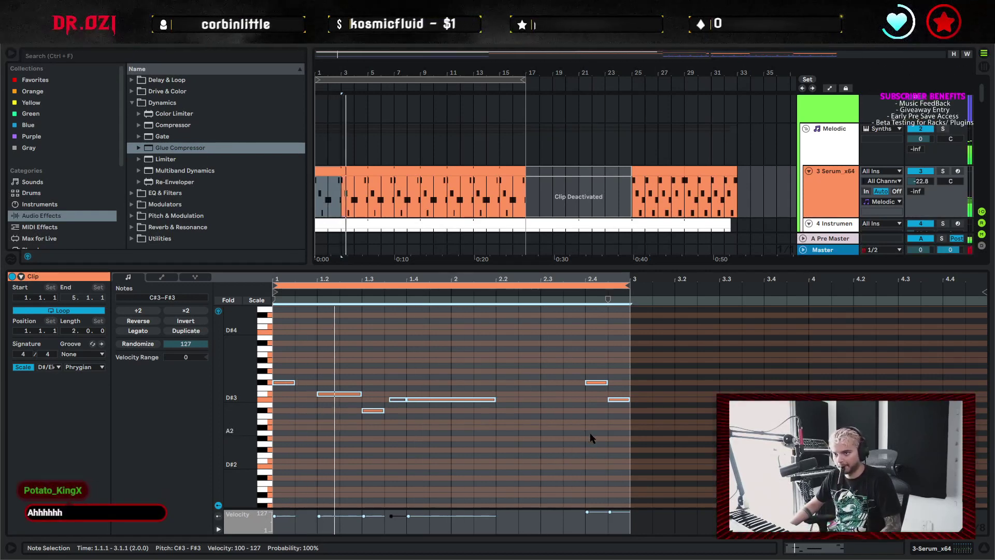
click(516, 440)
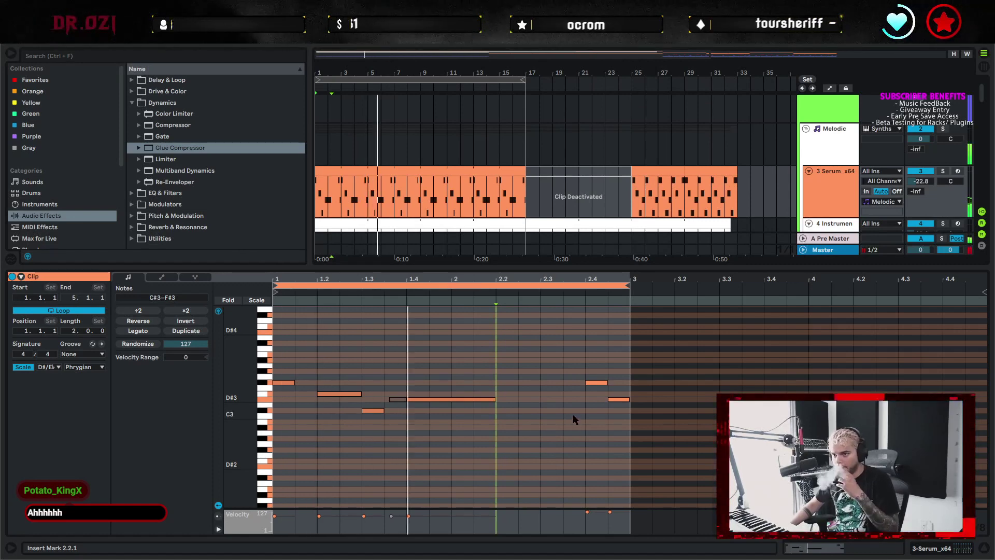
Show the 3 Serum_x64 track's device chain and list the Reverb & Resonance effects in place of Dynamics
click(838, 195)
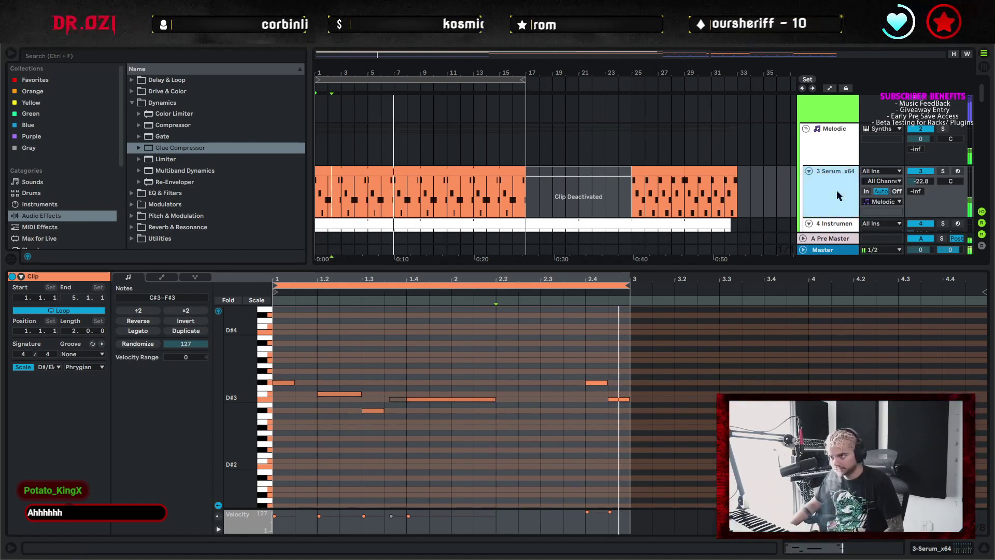
double_click(837, 191)
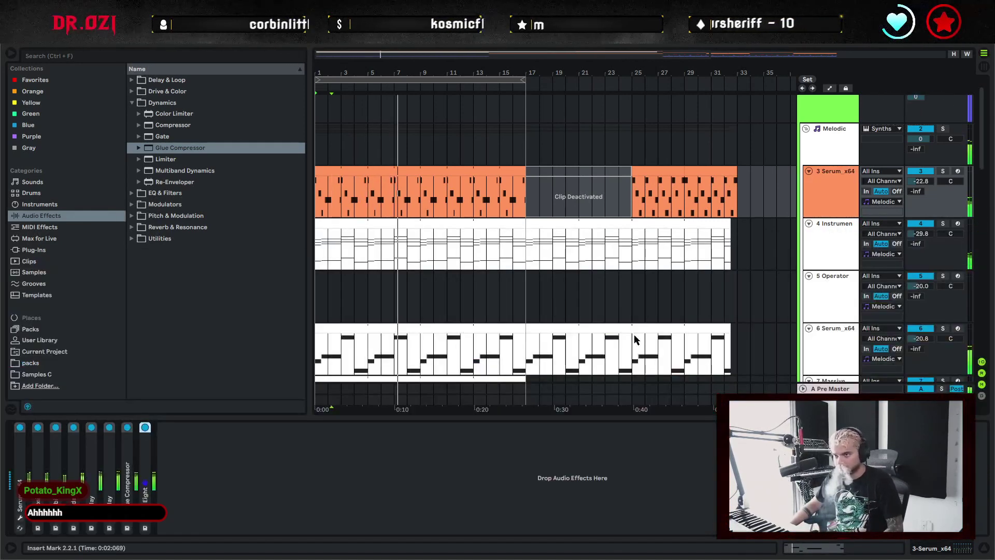
click(132, 103)
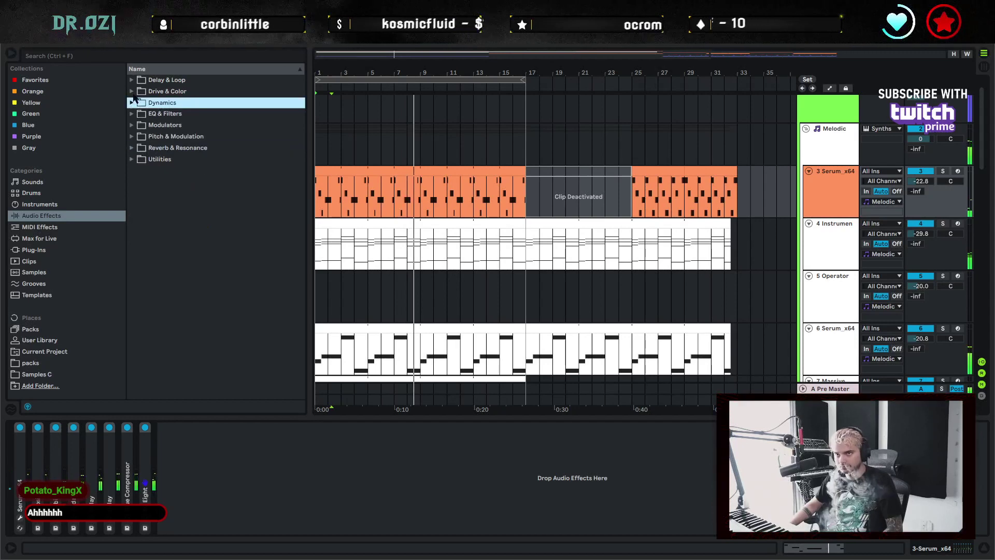
click(132, 148)
Try a Reverb after EQ Eight with Lo Cut on and Hi Cut off, and delete it
click(167, 192)
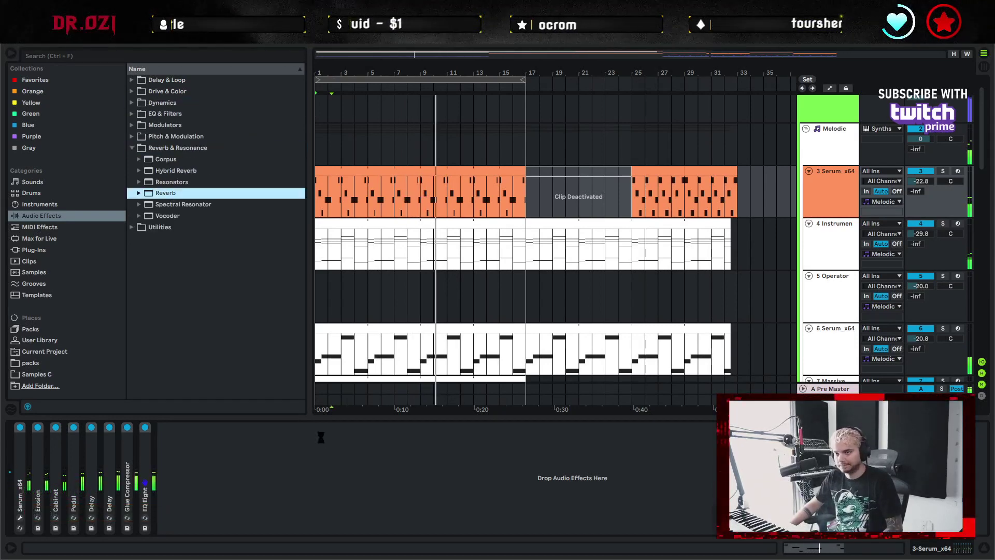
drag(294, 454, 296, 457)
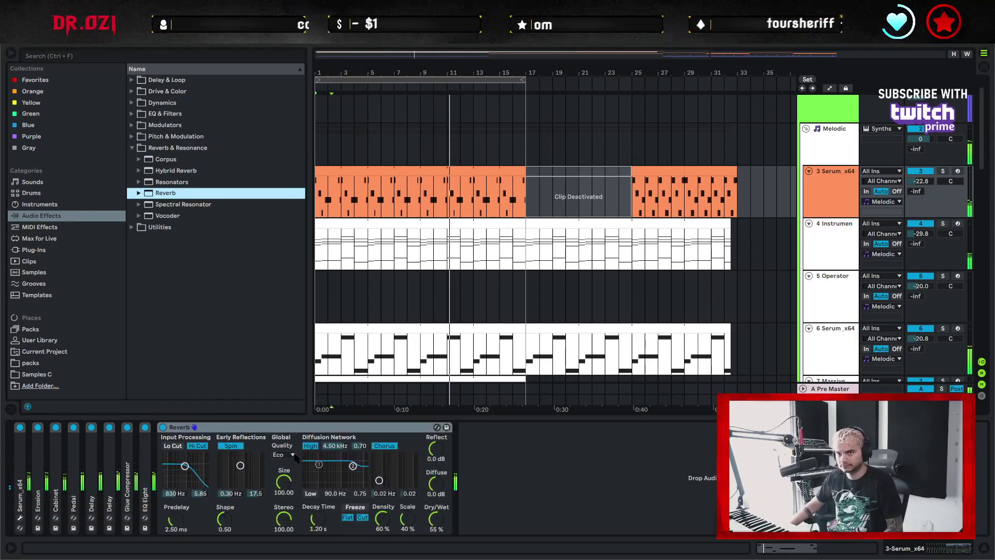
click(173, 446)
click(198, 445)
click(193, 427)
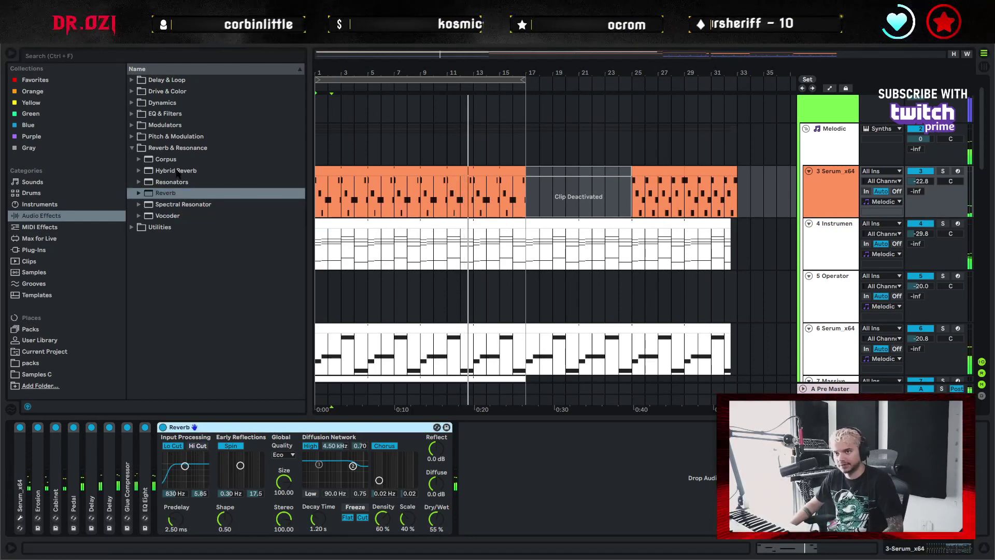
key(Delete)
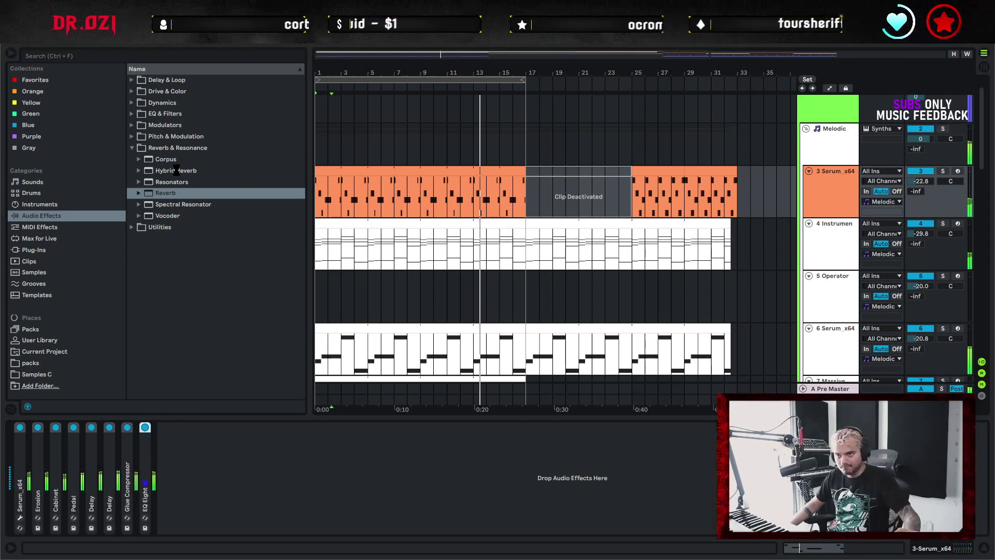
Add a Hybrid Reverb after EQ Eight with the Tides algorithm and a 20.1 s decay
double_click(177, 171)
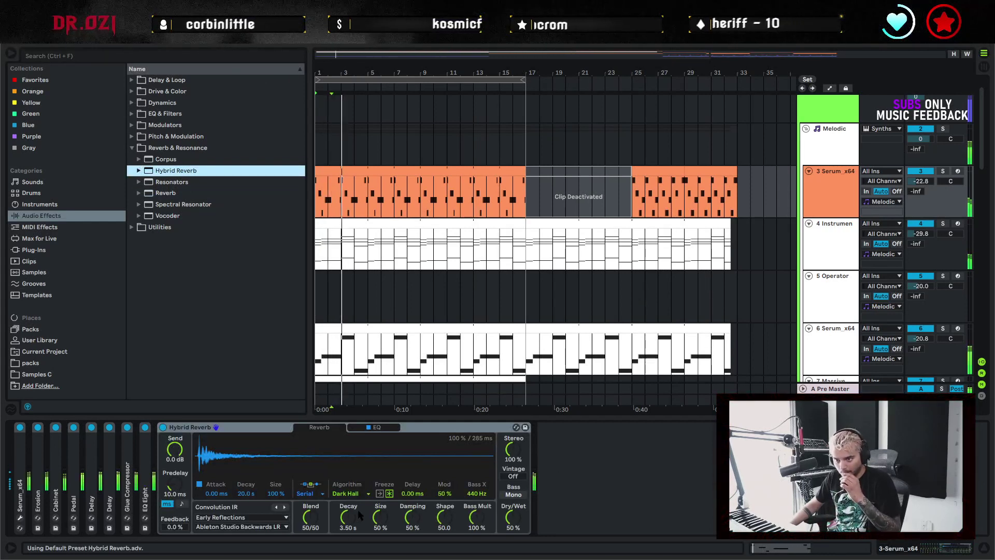
drag(359, 513, 358, 500)
click(347, 493)
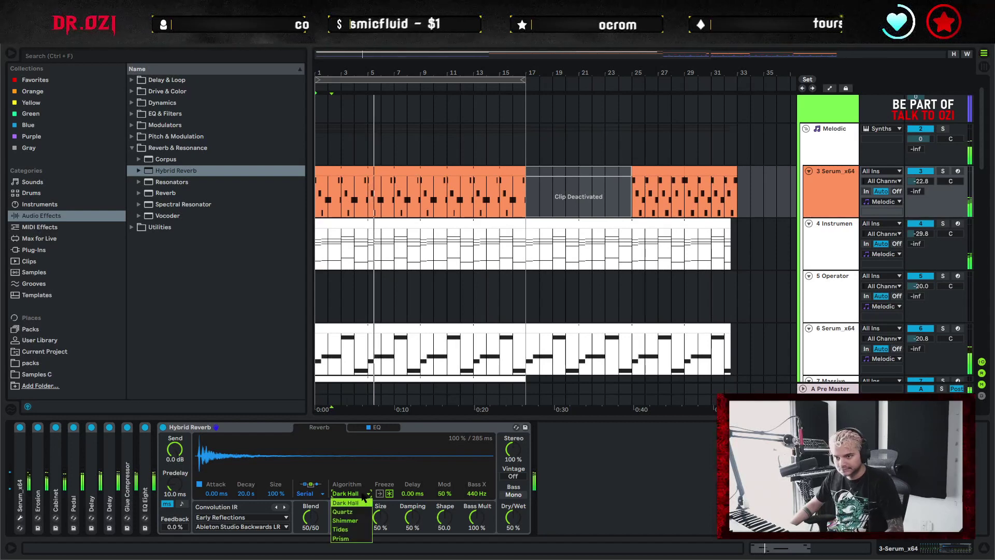
click(350, 526)
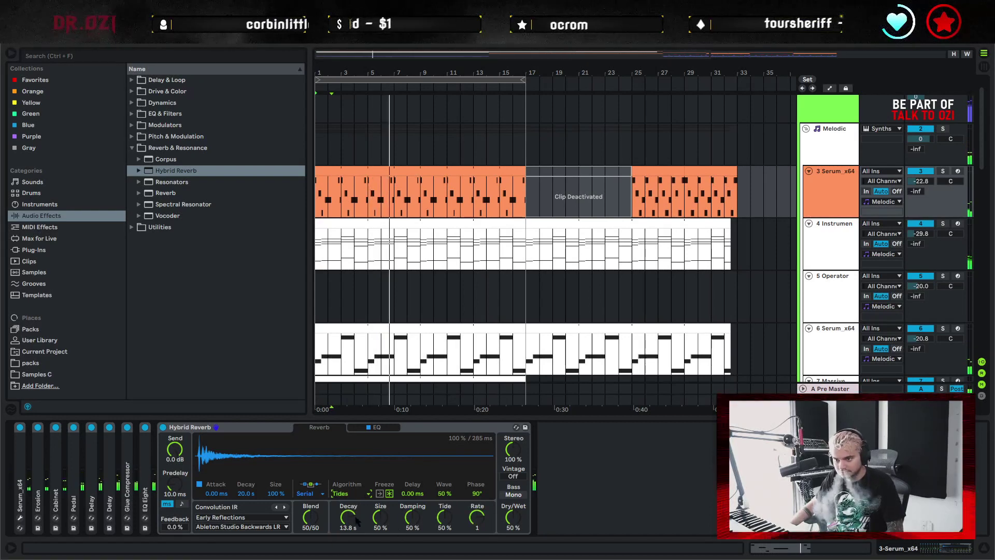
With the track soloed, set Hybrid Reverb to Parallel, Tide 87 %, Phase 120°, Rate 1/4 and impulse Size 40 %; unsolo the track and fold the device
click(943, 171)
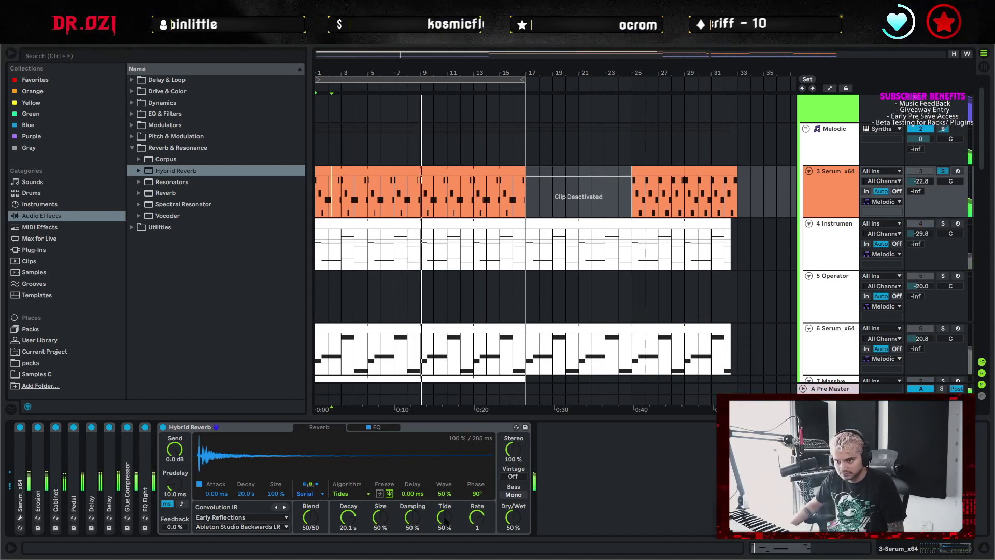
drag(444, 517, 444, 498)
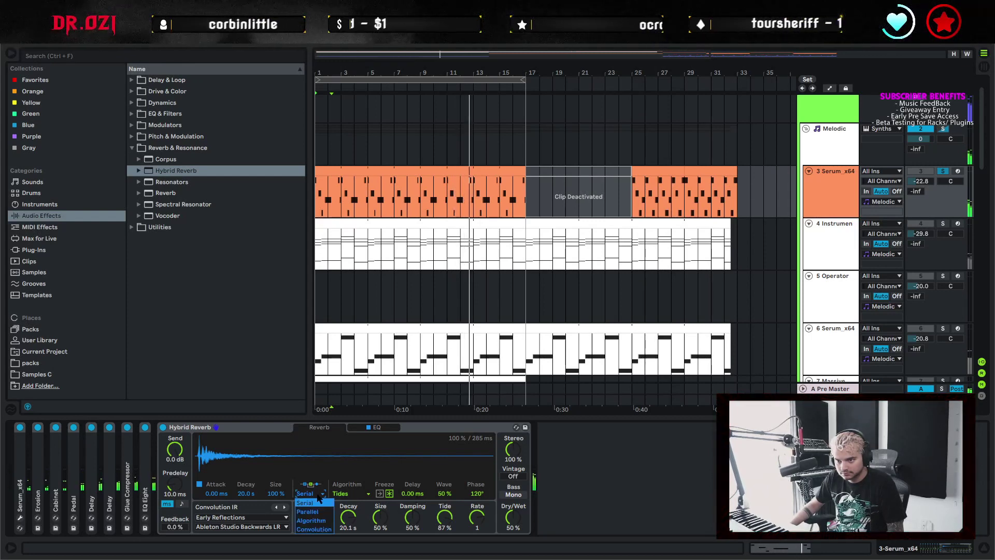
click(308, 493)
click(321, 532)
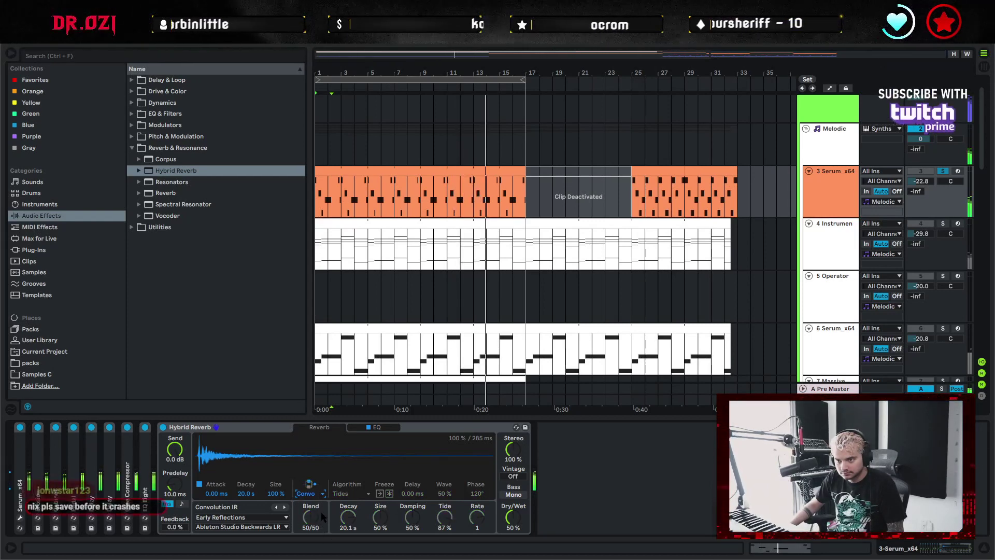
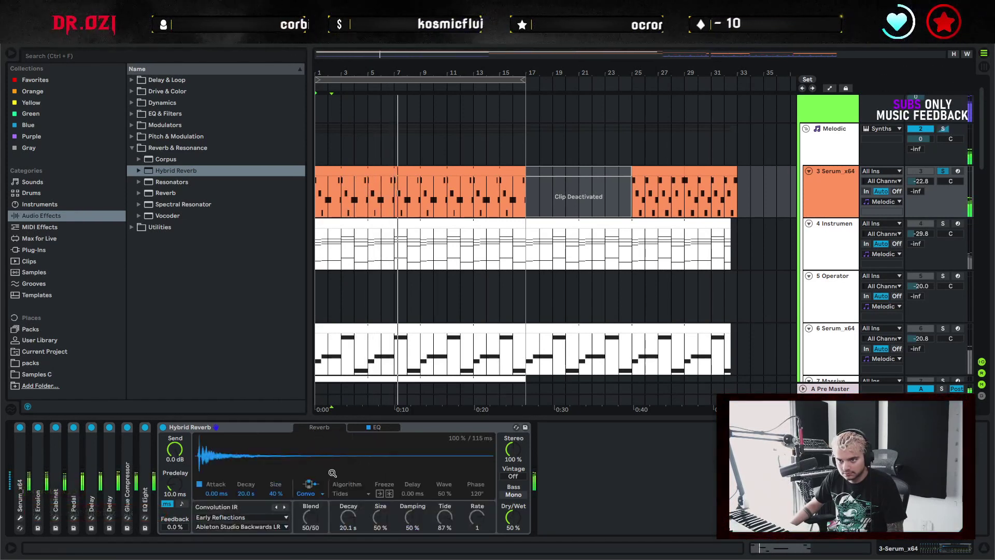
click(318, 513)
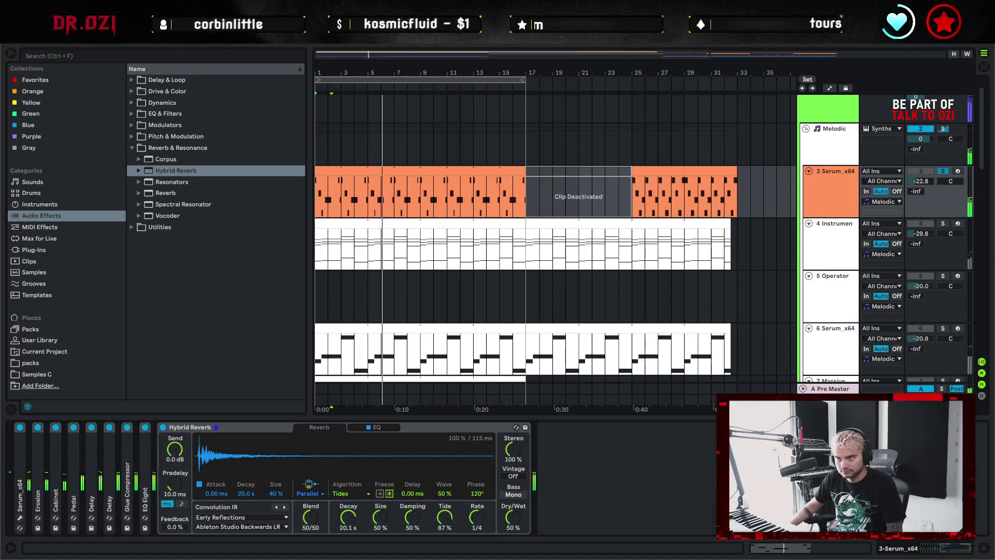
click(942, 171)
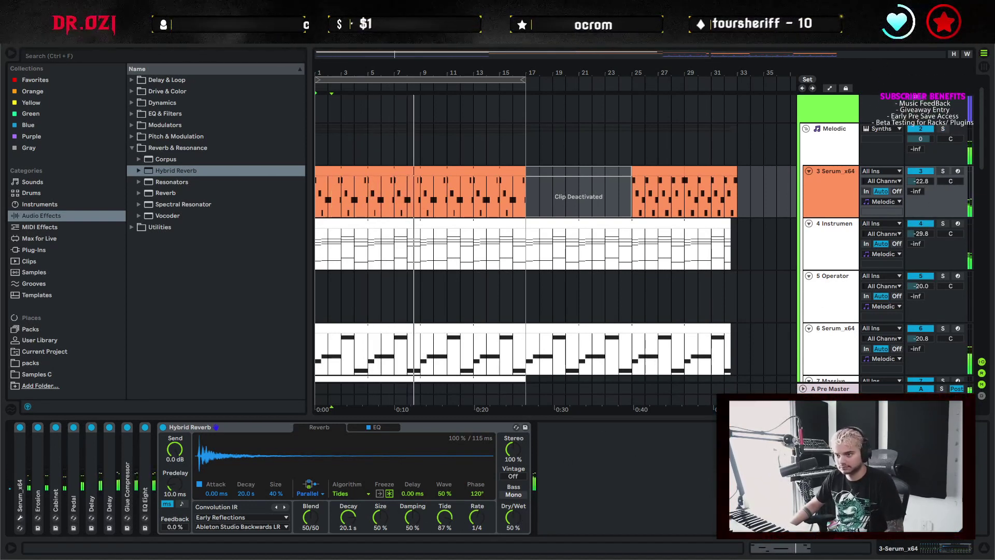
double_click(254, 427)
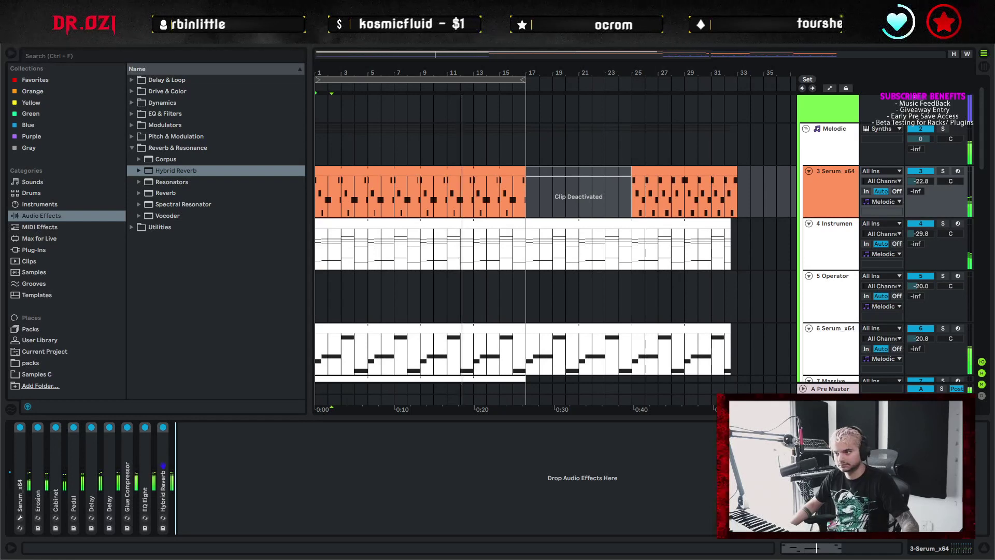
Hide the device view and look over the melodic and bass tracks in the arrangement
key(ctrl+alt+l)
scroll(469, 370, down, 3)
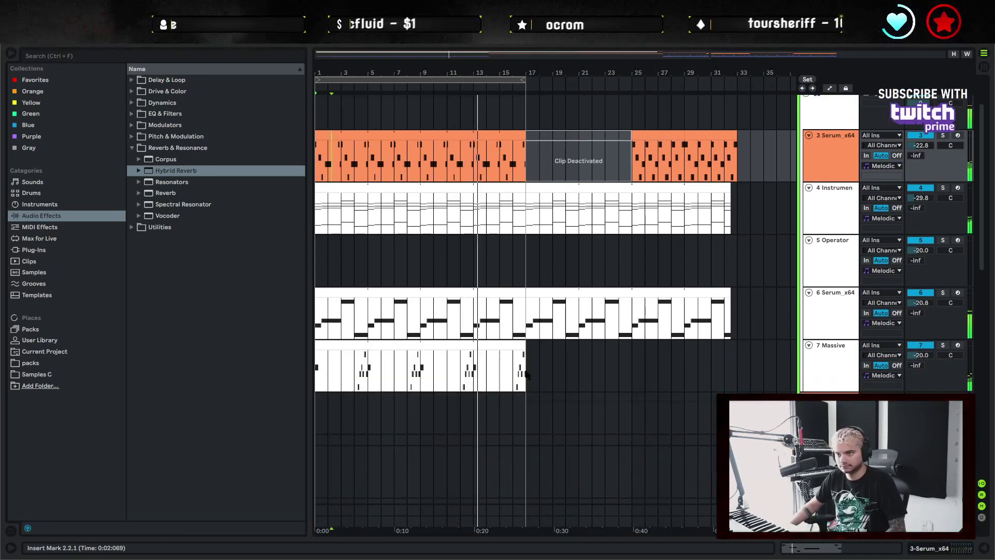
scroll(518, 375, up, 2)
scroll(538, 370, up, 1)
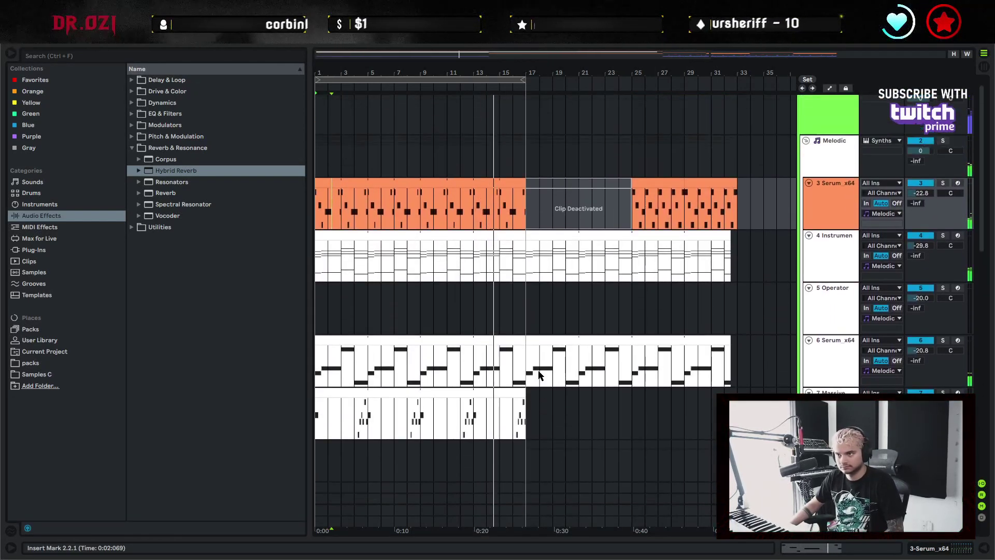
scroll(539, 369, down, 2)
scroll(539, 346, down, 1)
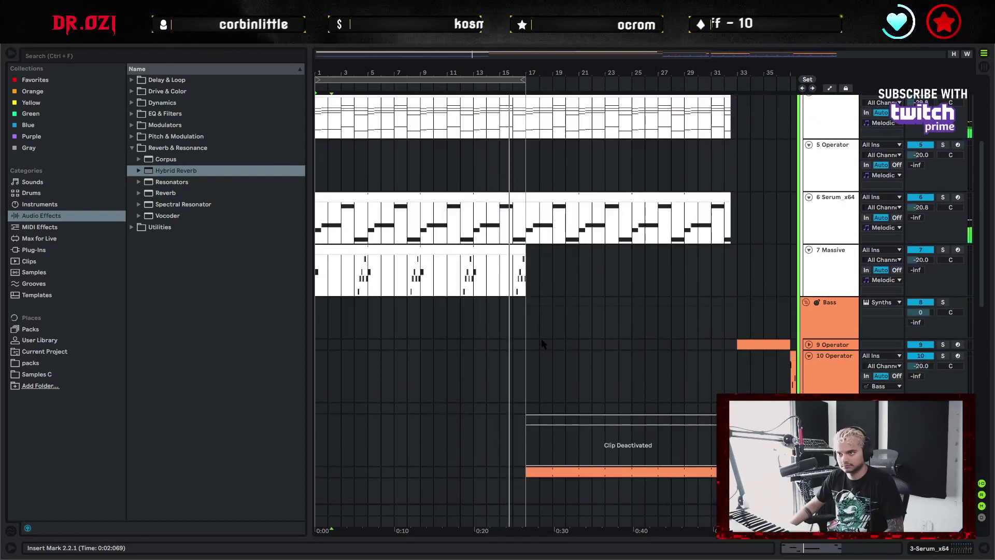
Examine the pitches of the opening notes in the MIDI clip on the 6 Serum_x64 track and close the clip view
scroll(539, 347, down, 1)
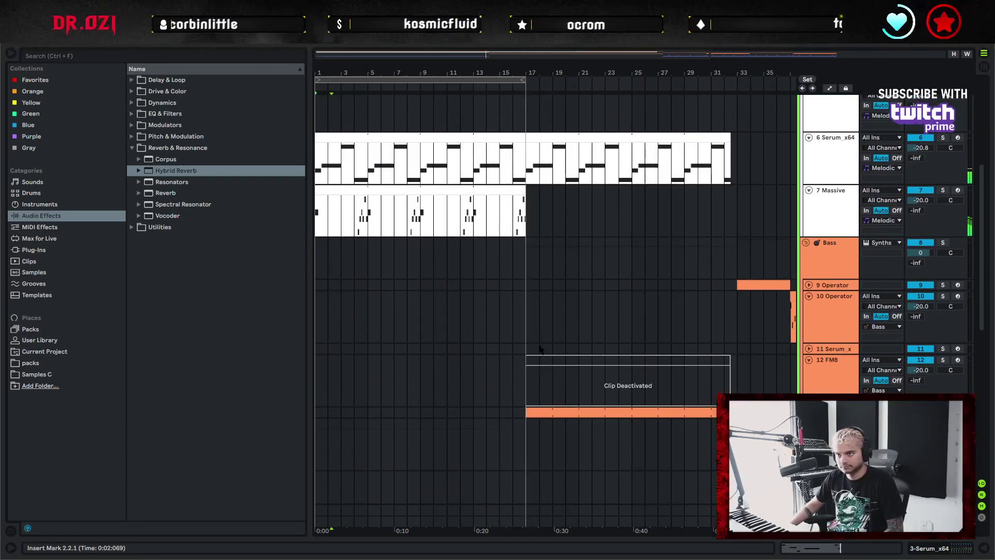
scroll(539, 348, up, 3)
scroll(540, 347, up, 1)
click(500, 312)
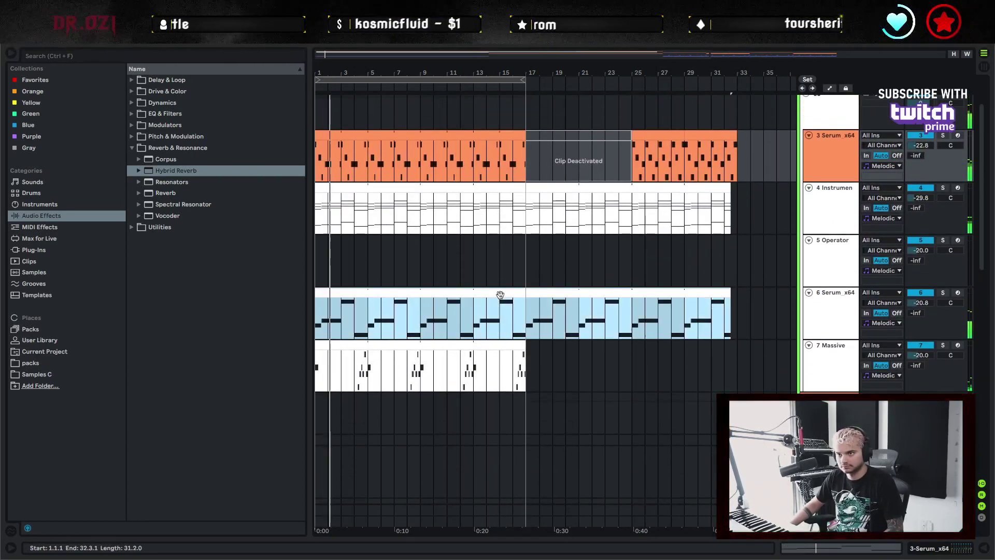
double_click(501, 313)
click(648, 366)
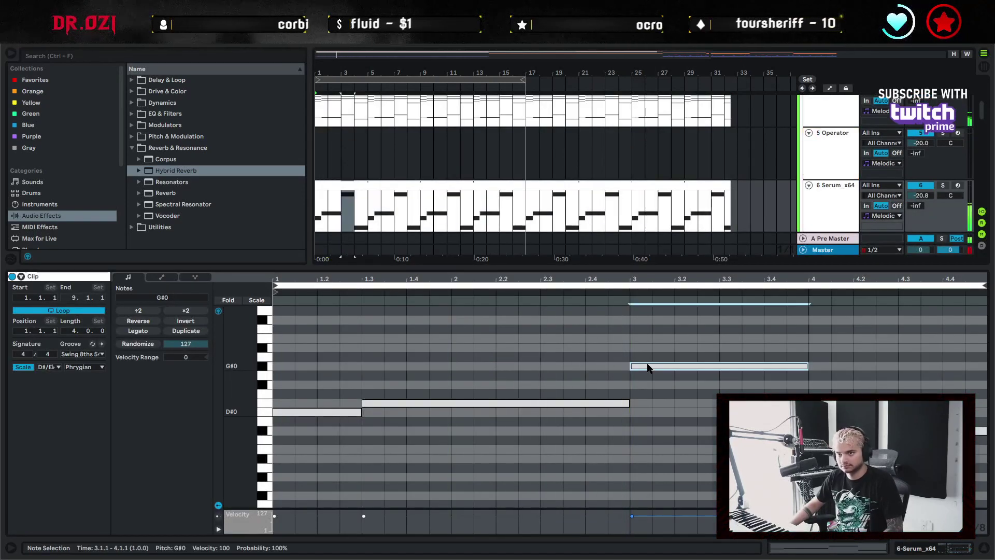
click(386, 403)
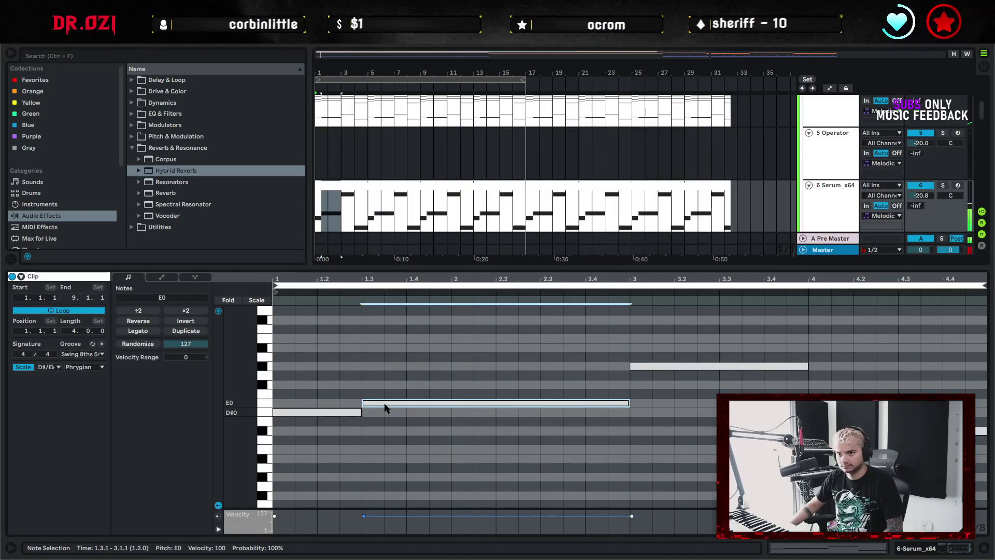
key(alt+Left)
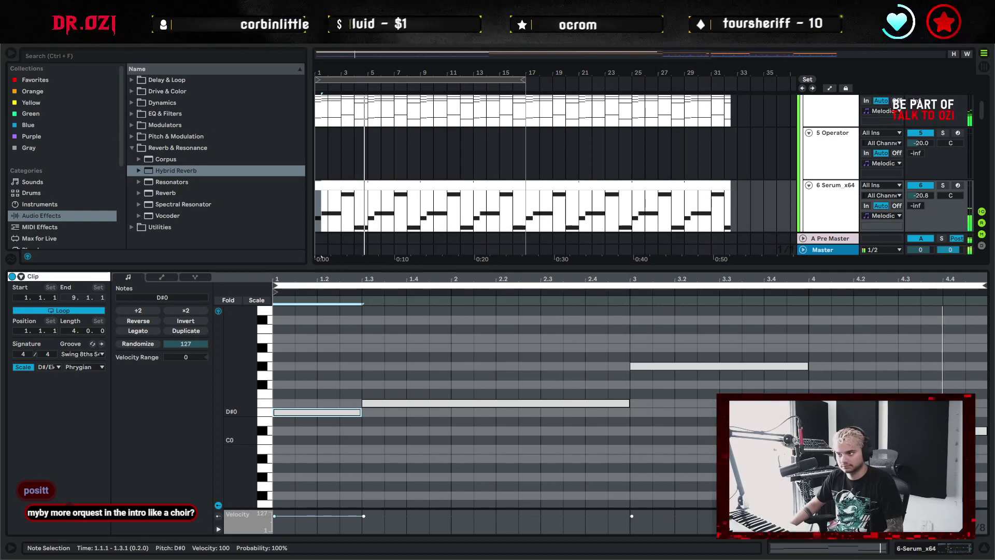
click(980, 547)
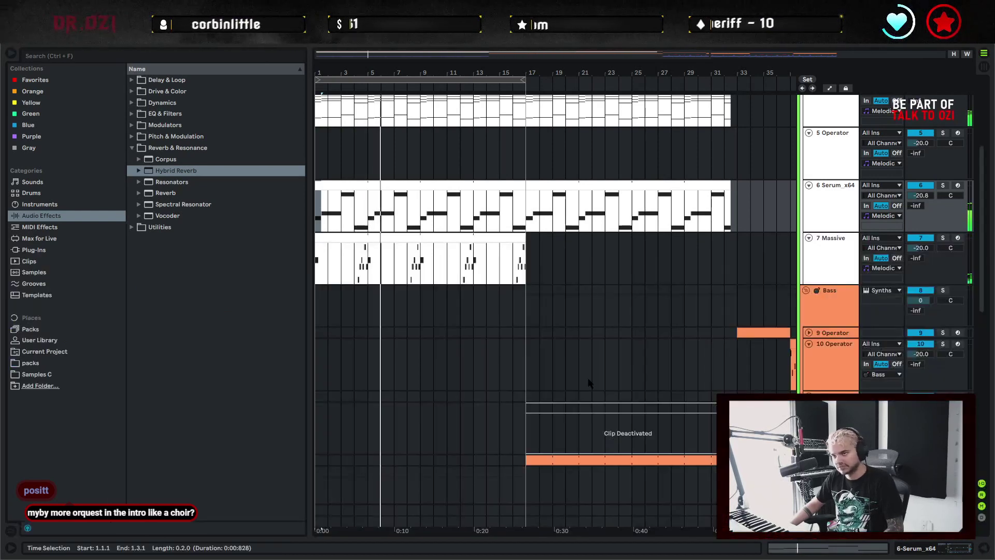
Make the 3 Serum_x64 pattern run continuously from bar 1 to bar 33, replacing the deactivated section
scroll(521, 313, up, 6)
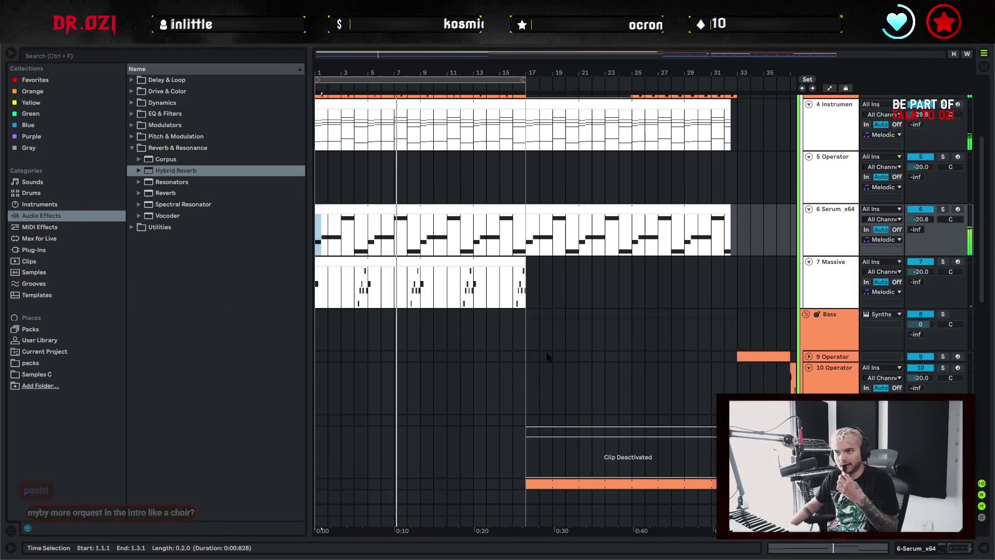
key(ctrl+d)
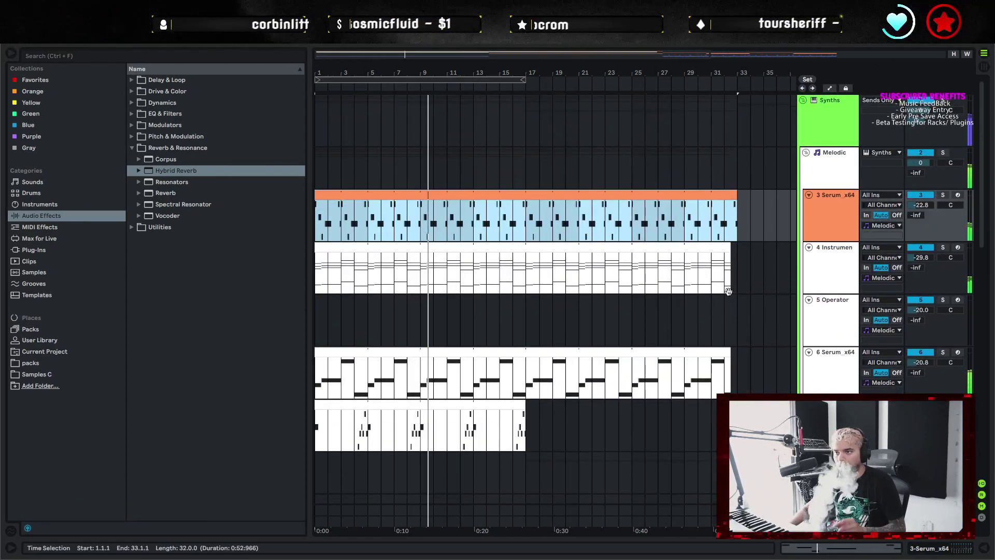
Shorten the clips on the 6 Serum_x64 and 4 Instrument tracks to end at bar 17, and extend the Massive clip to about bar 30
scroll(715, 283, down, 3)
drag(724, 283, 520, 282)
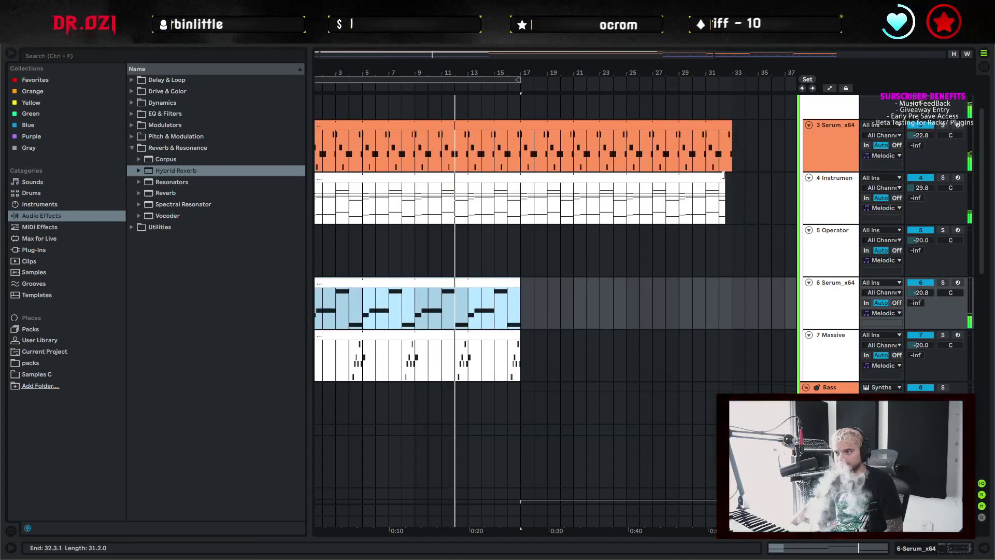
drag(726, 188, 521, 188)
drag(514, 335, 648, 241)
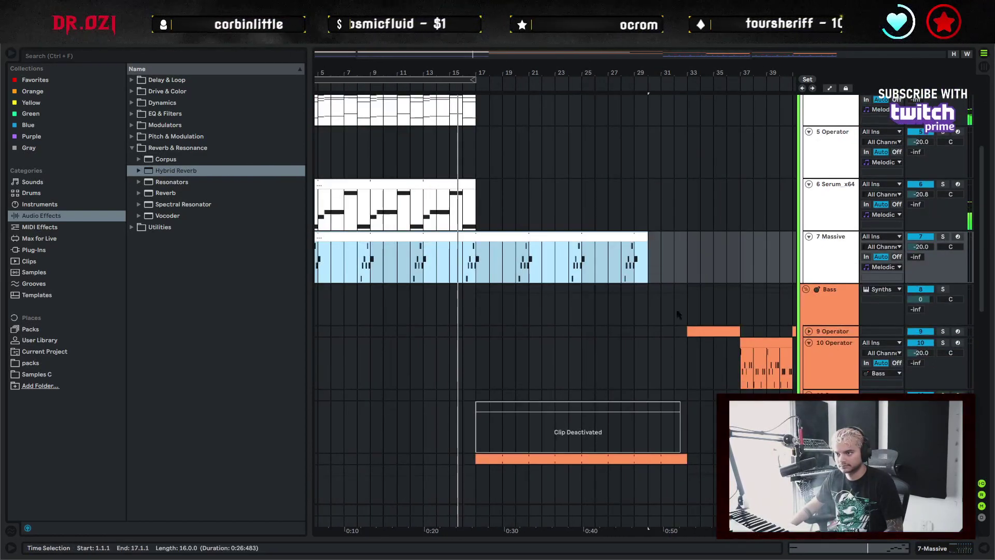
Select the clip on the 3 Serum_x64 track at its end edge at bar 33
scroll(720, 374, down, 2)
scroll(713, 375, up, 3)
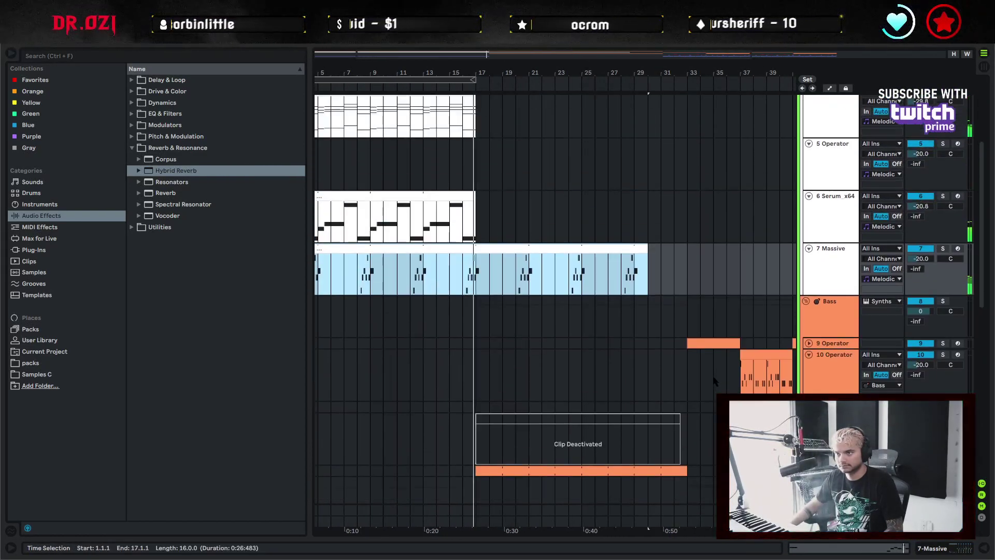
scroll(665, 352, down, 1)
scroll(665, 352, up, 2)
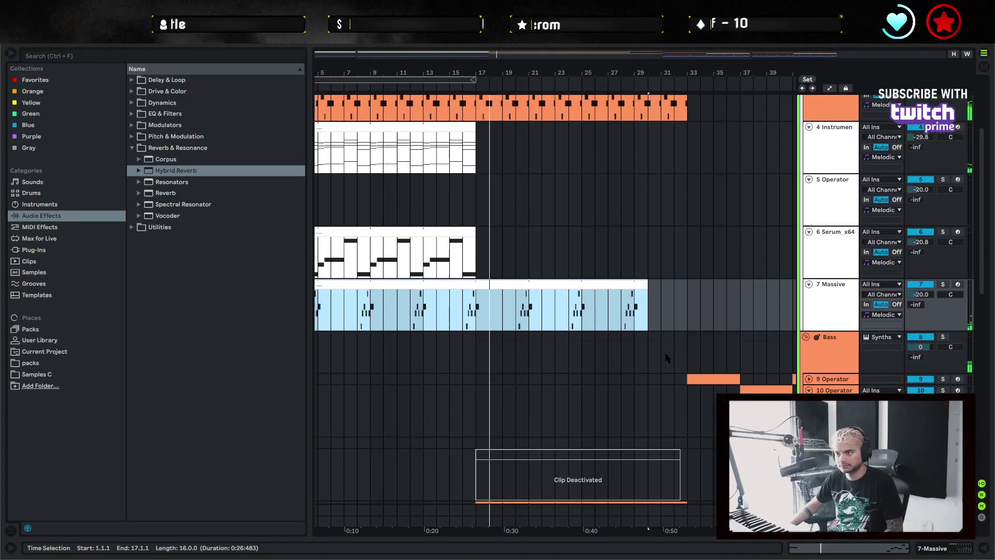
scroll(676, 333, up, 3)
click(680, 155)
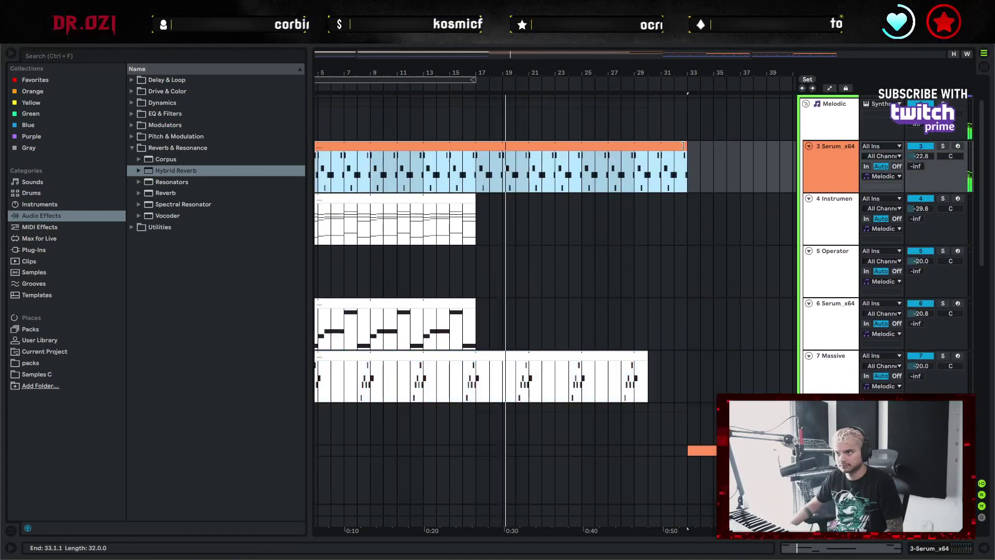
Shorten the melodic clip on the 3 Serum_x64 track to end at bar 32 and fold the 7 Massive track
click(692, 308)
scroll(694, 309, down, 5)
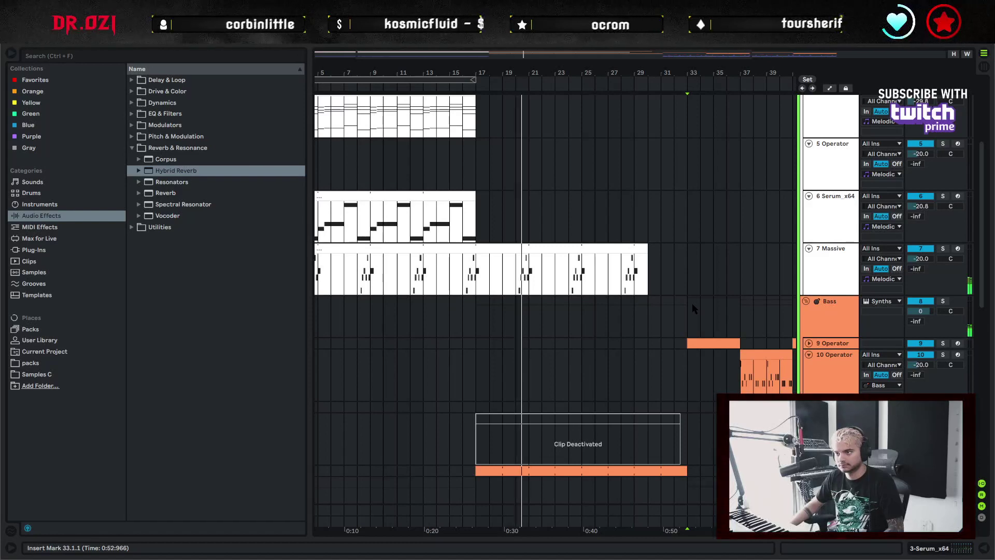
drag(699, 297, 637, 275)
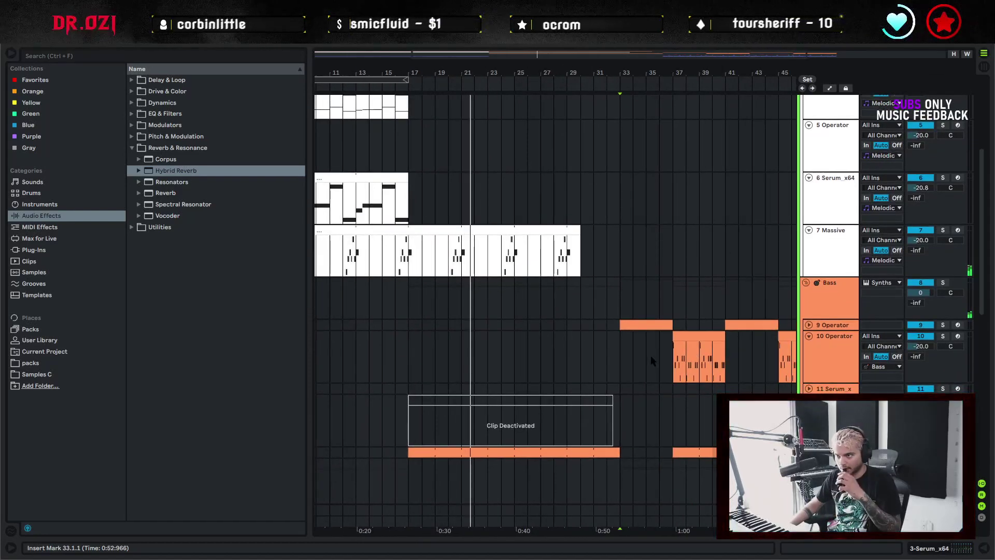
scroll(711, 288, up, 2)
scroll(711, 288, up, 1)
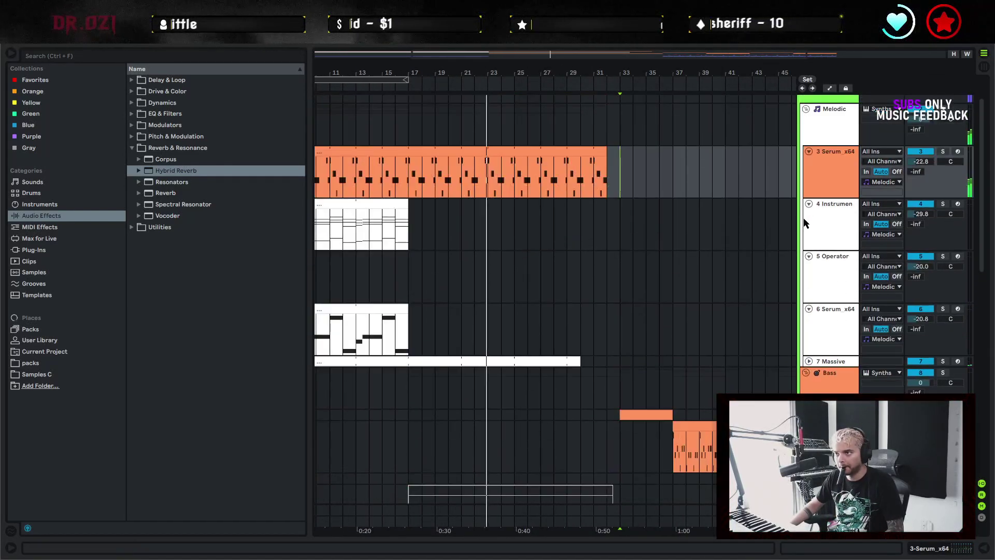
scroll(674, 306, down, 3)
scroll(585, 326, down, 4)
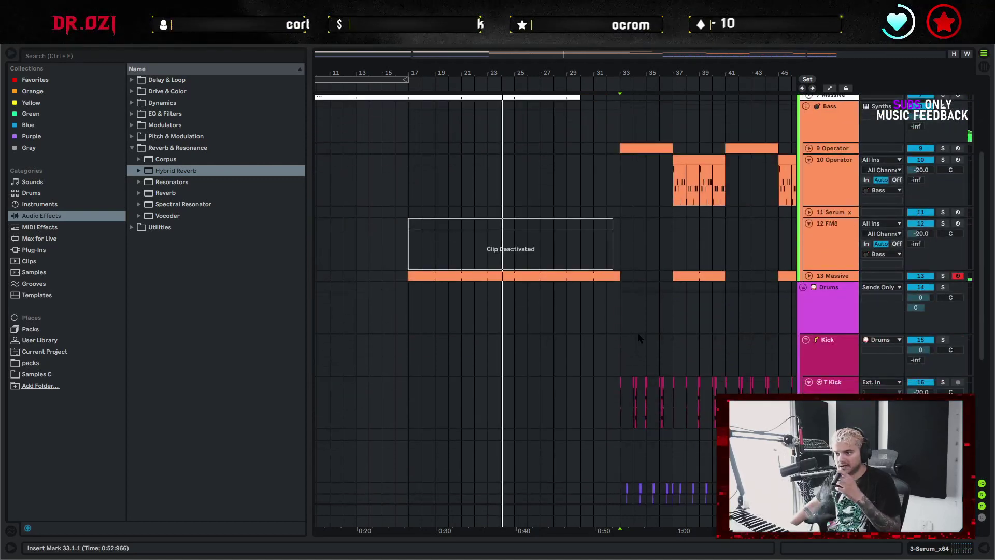
scroll(446, 419, down, 5)
Extend the 24 Dyatic Hats clip through the empty section so that it ends at bar 32
click(412, 383)
key(shift+Tab)
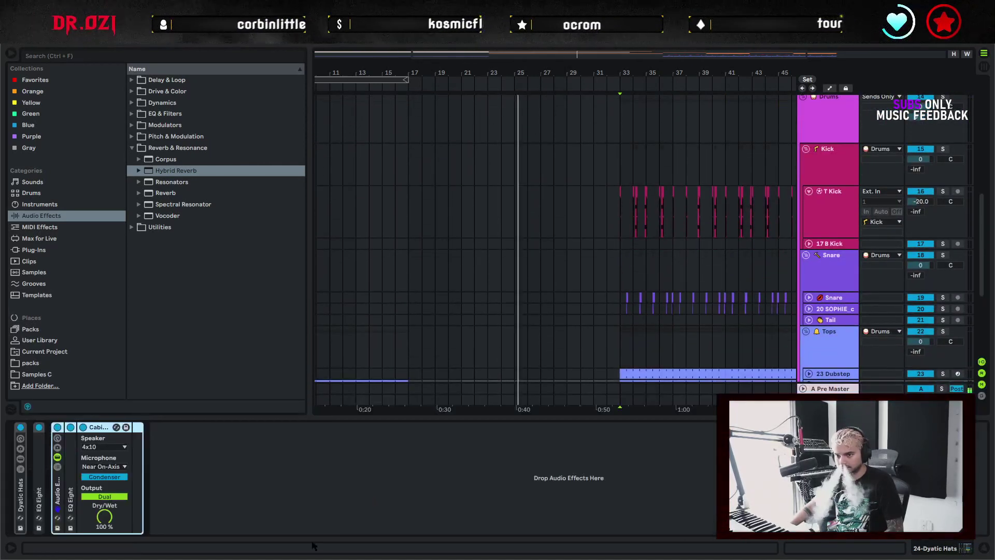
scroll(410, 326, down, 3)
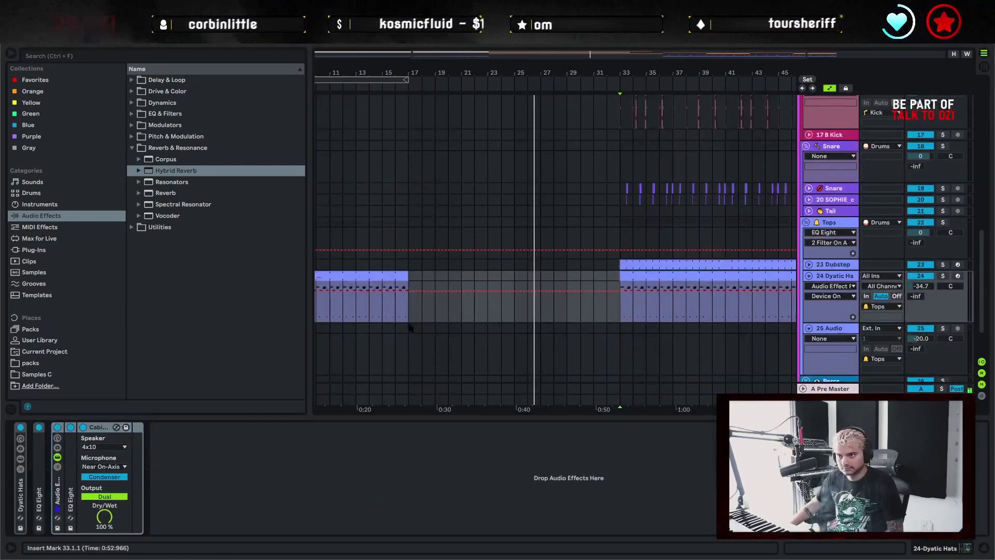
click(415, 291)
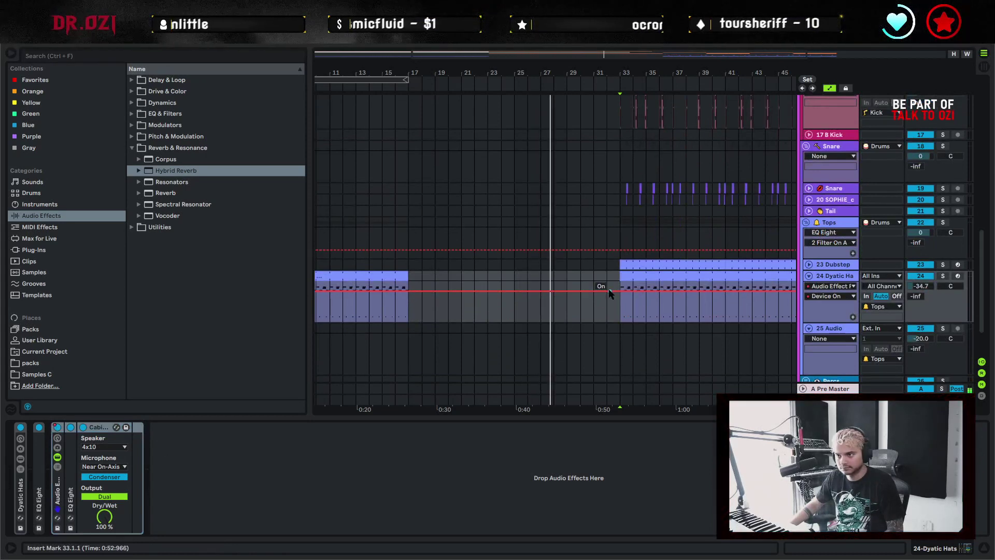
key(a)
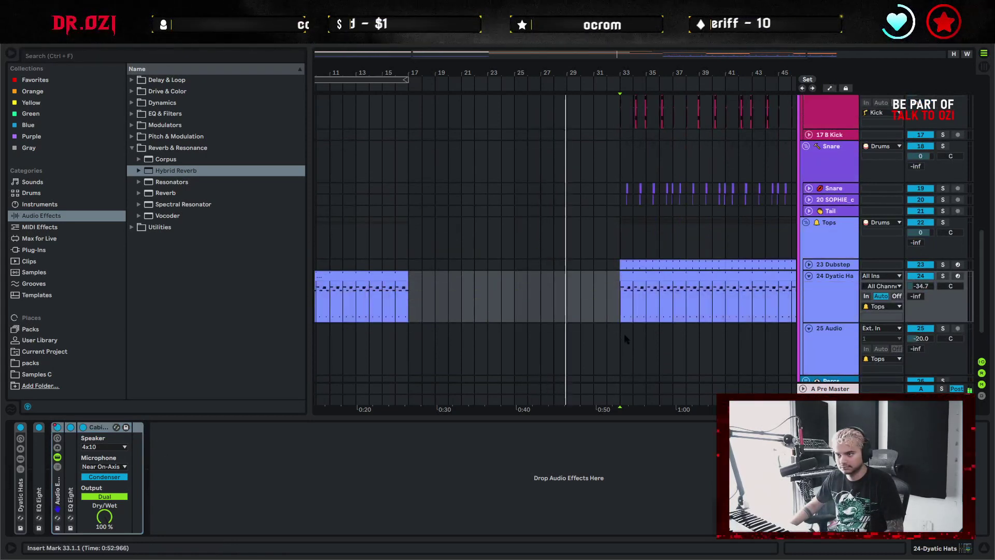
drag(407, 275, 607, 274)
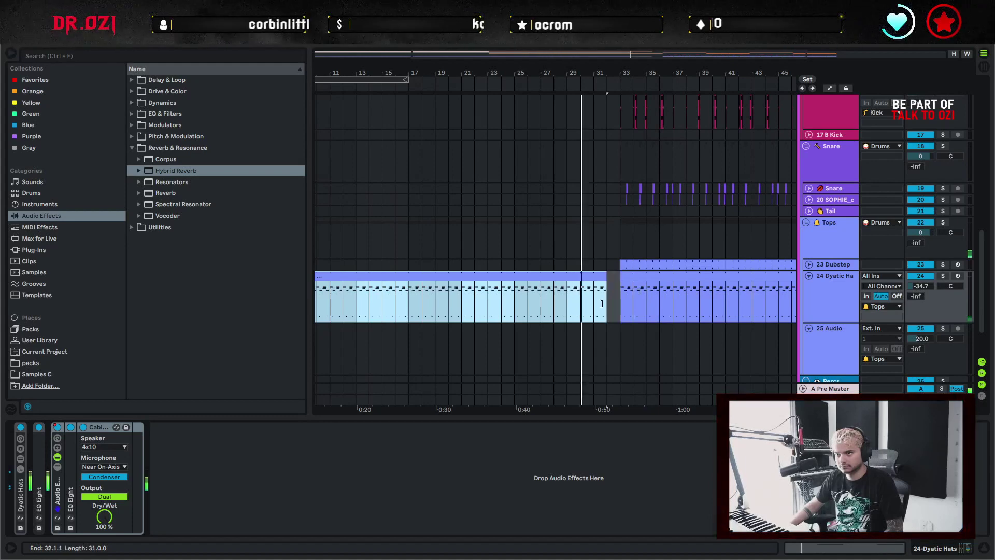
Hide the device view and fold the melodic synth tracks to compact the arrangement
click(698, 429)
key(ctrl+alt+l)
scroll(667, 393, up, 5)
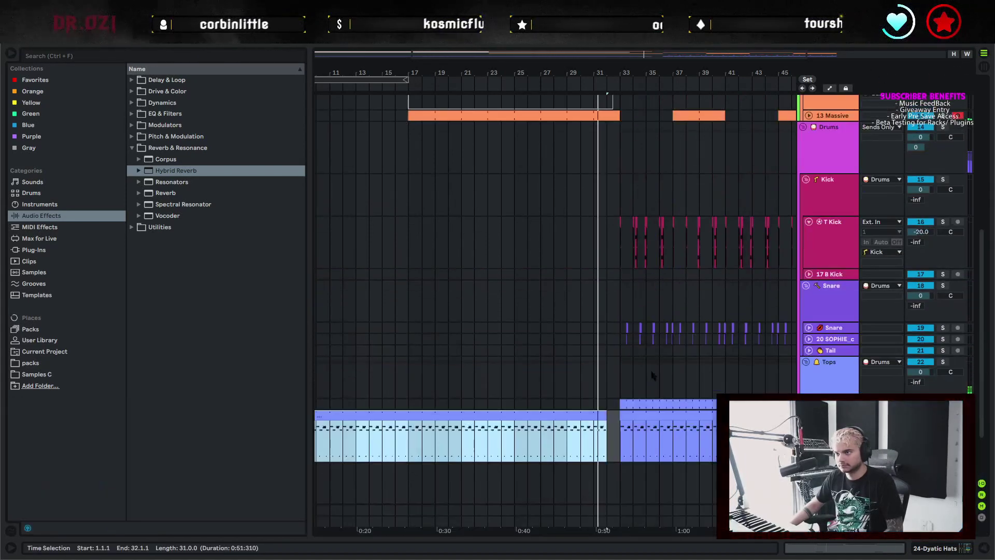
scroll(669, 394, up, 7)
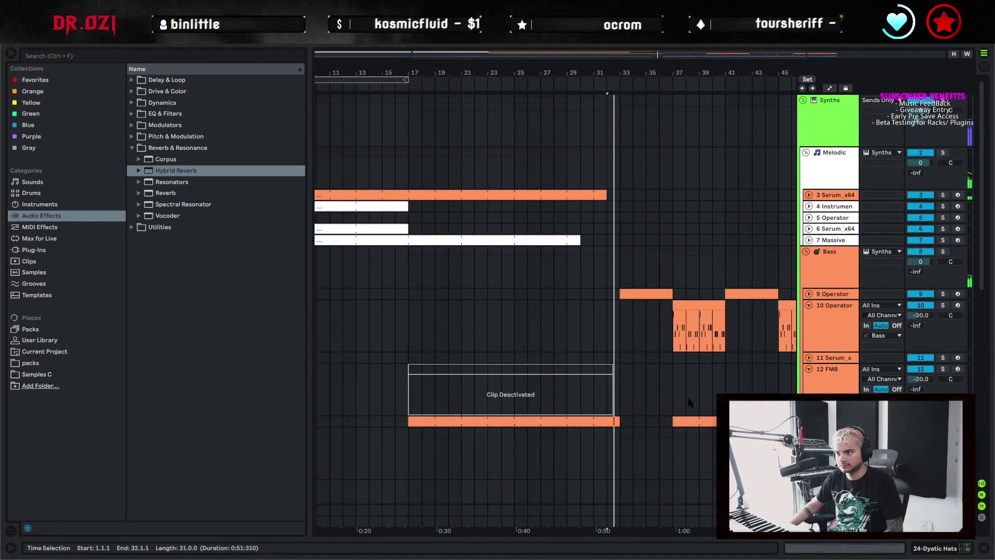
scroll(674, 389, down, 4)
scroll(674, 375, down, 8)
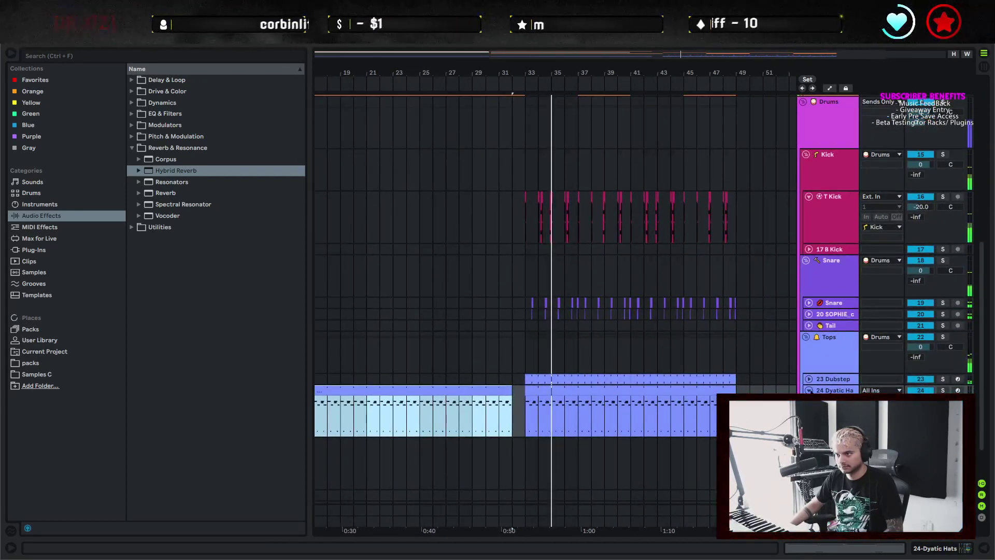
scroll(565, 368, up, 3)
scroll(567, 363, up, 6)
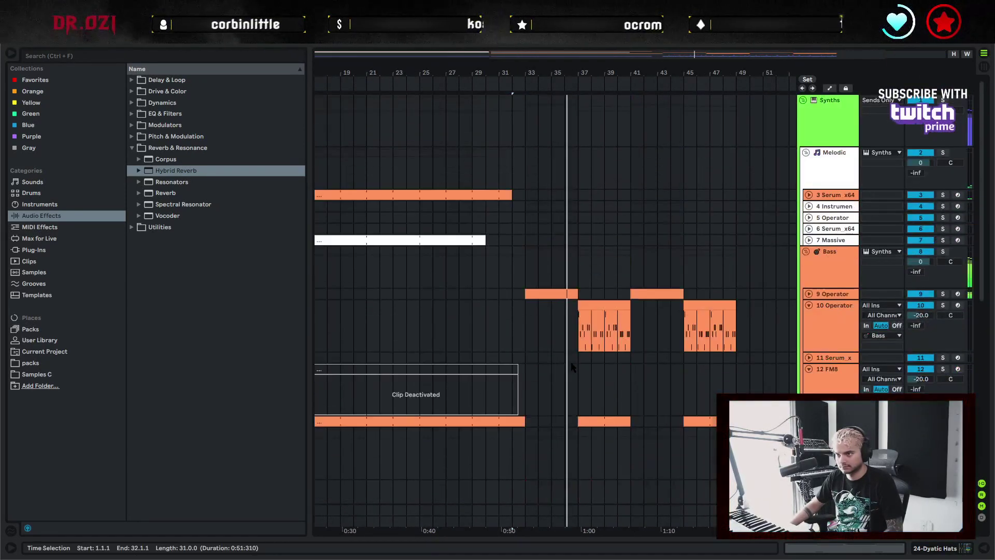
Examine the bass and drum clips of the drop from bar 33 onward, with the insert mark at bar 33
click(544, 335)
click(527, 331)
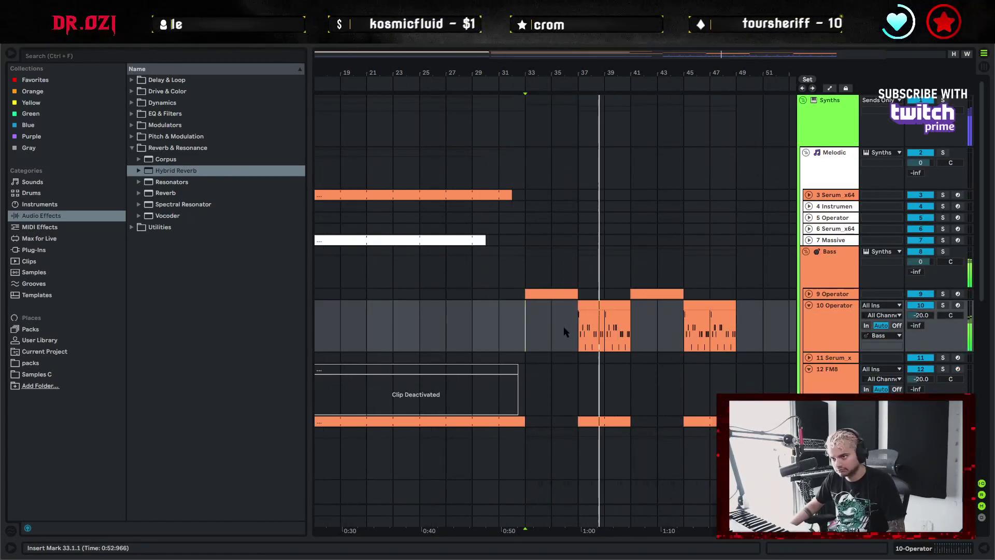
scroll(564, 326, left, 3)
scroll(507, 276, right, 3)
scroll(507, 275, down, 2)
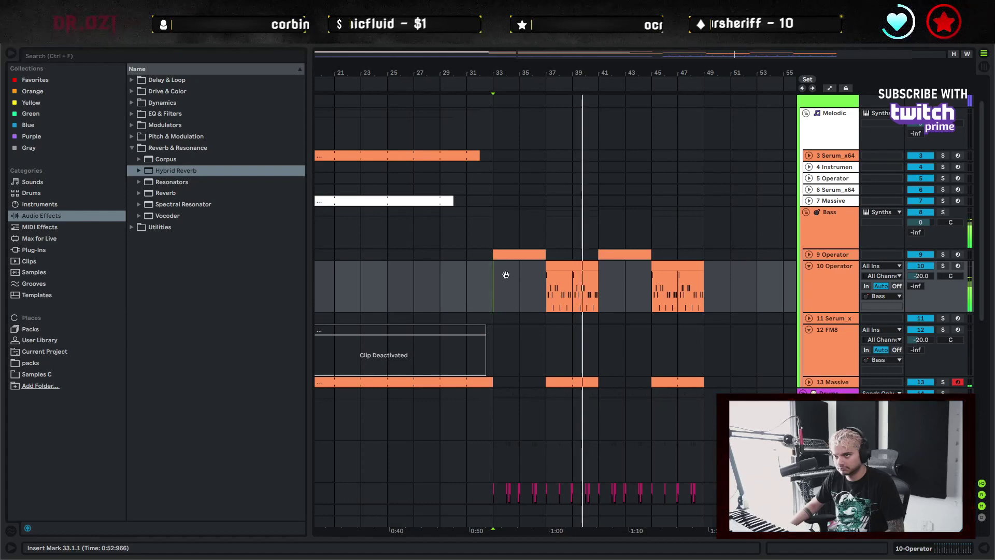
scroll(520, 267, right, 2)
scroll(520, 267, down, 1)
scroll(601, 273, down, 2)
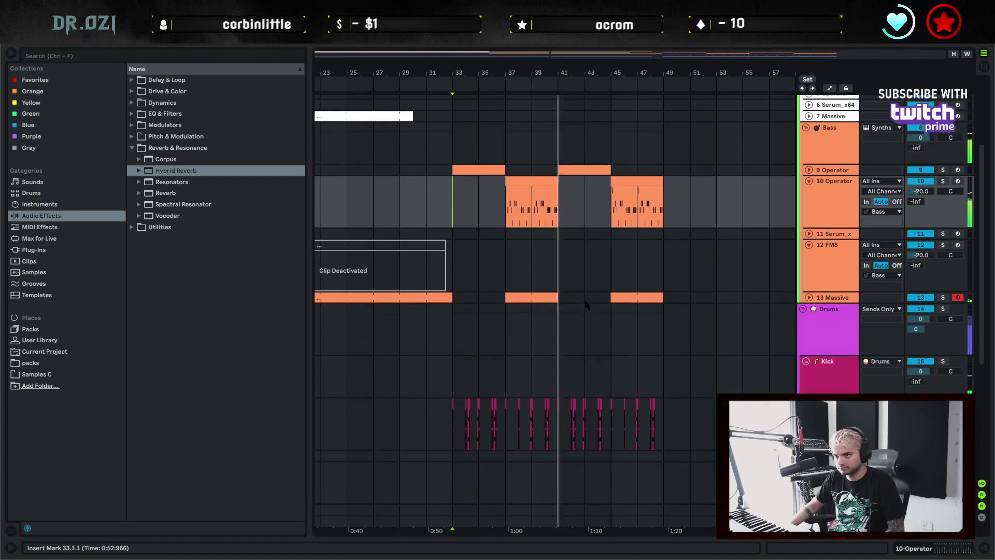
scroll(597, 275, up, 2)
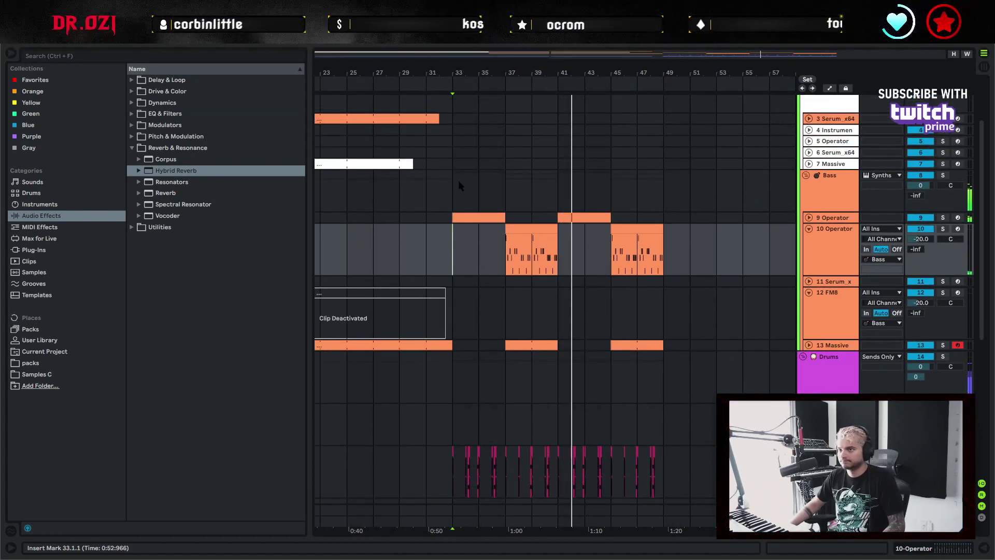
Duplicate the Bass group's section from bar 33 to bar 49 twice, directly after the original
drag(458, 186, 669, 192)
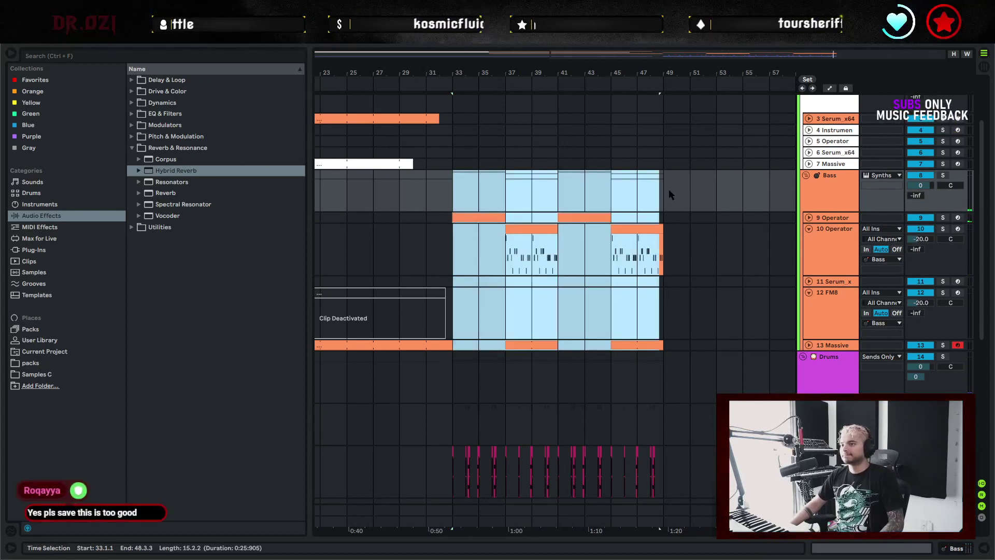
key(ctrl+d)
key(ctrl+d)
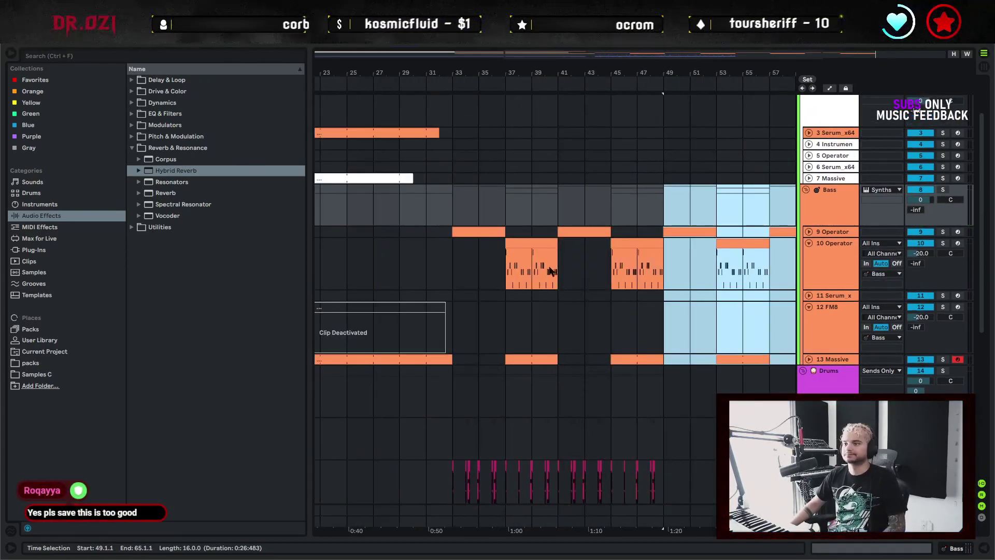
Play the arrangement from bar 1 and place the insert mark at bar 17 on the Bass group
scroll(447, 214, left, 15)
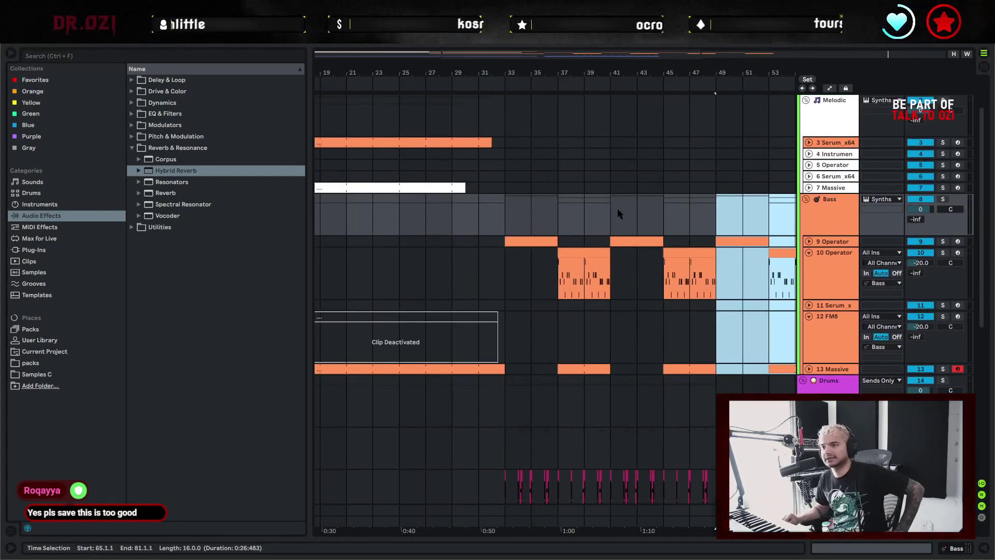
click(452, 221)
scroll(412, 218, left, 8)
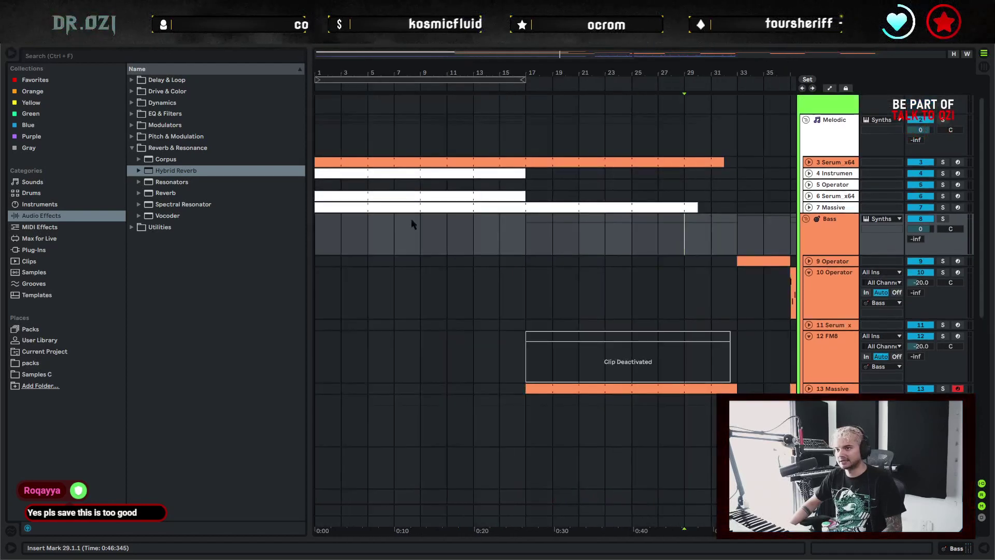
scroll(430, 226, down, 1)
click(326, 232)
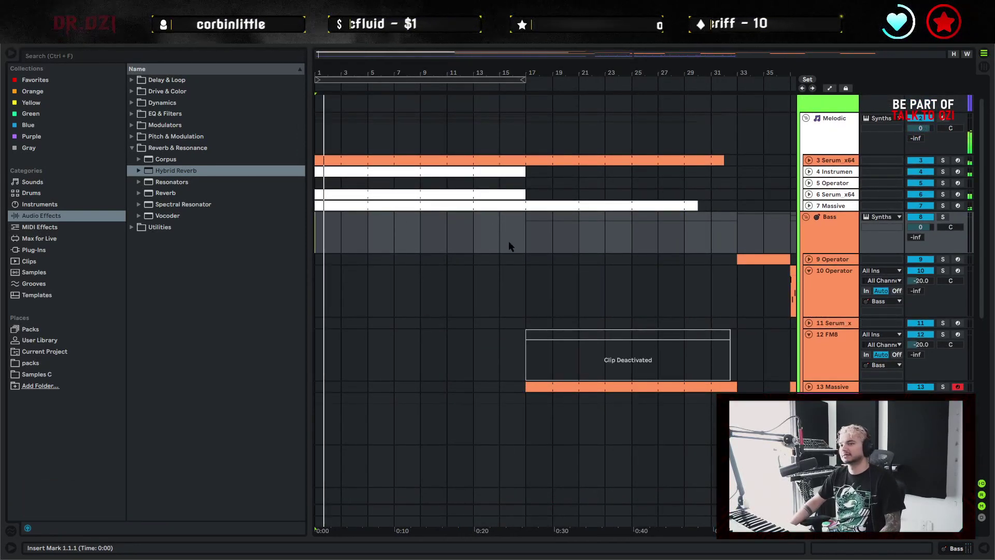
click(527, 231)
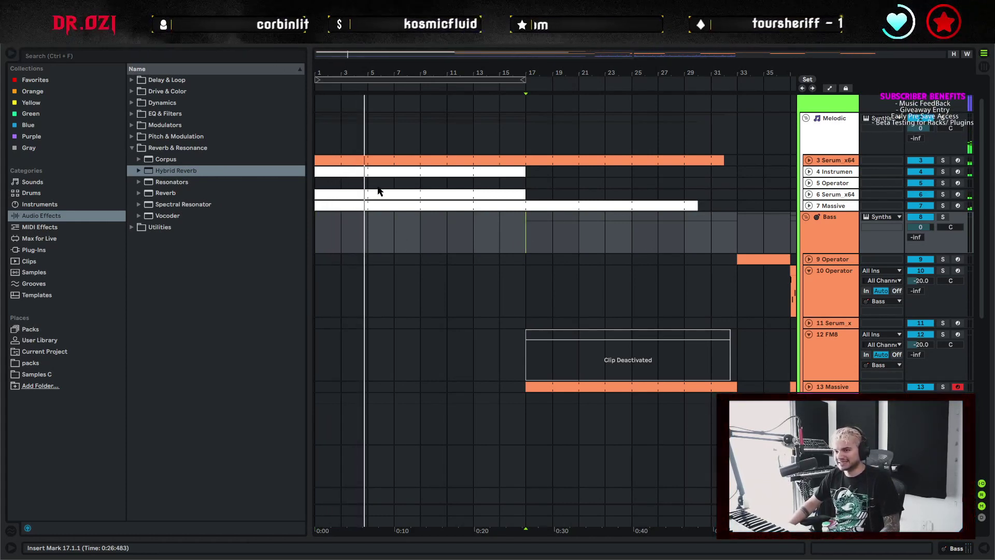
Copy the clip from the 6 Serum_x64 track and paste it on the 9 Operator track at bar 33
click(810, 206)
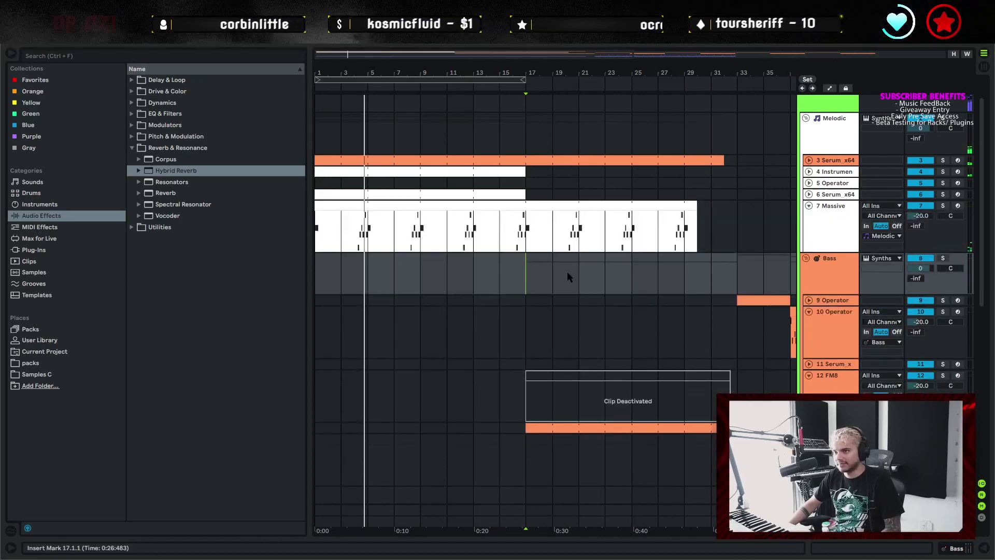
click(808, 195)
click(461, 196)
drag(577, 228, 407, 158)
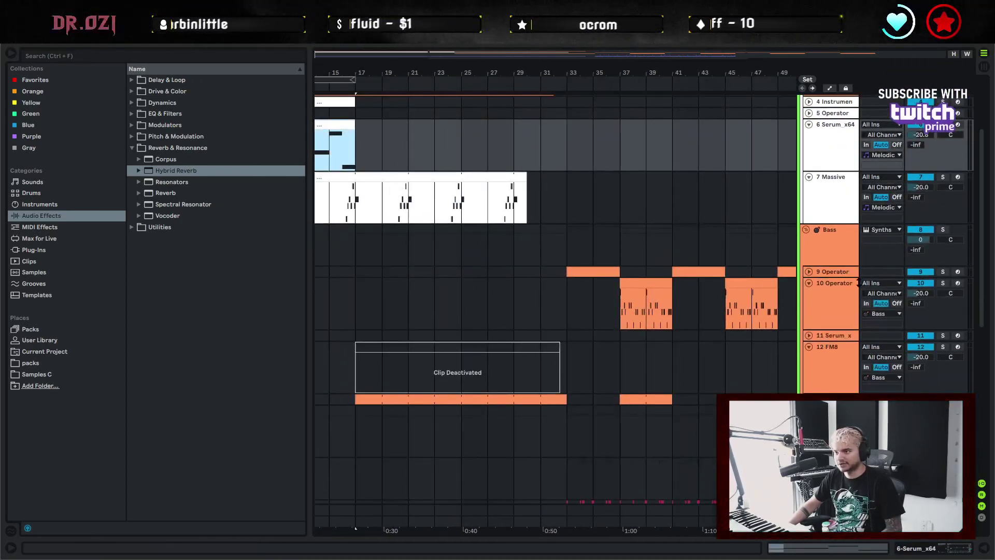
click(808, 271)
click(590, 272)
key(ctrl+v)
drag(728, 303, 609, 278)
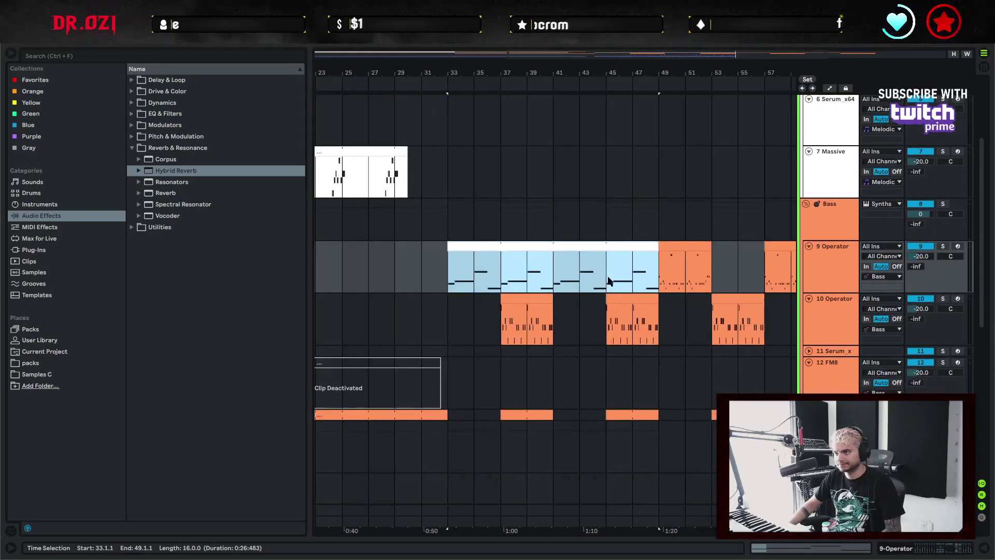
Open the pasted 9 Operator clip's notes, solo its track and start playback
double_click(587, 247)
click(516, 435)
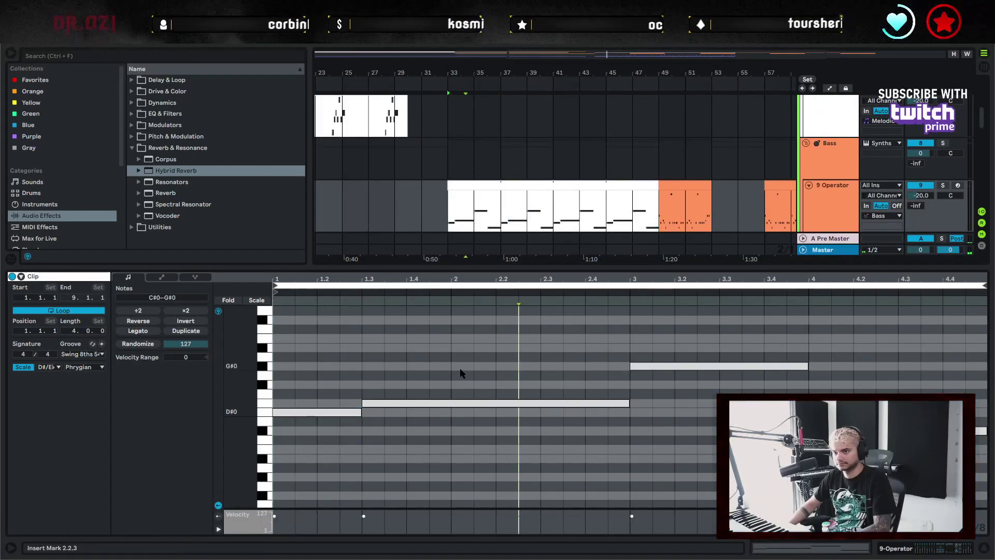
click(943, 186)
key(space)
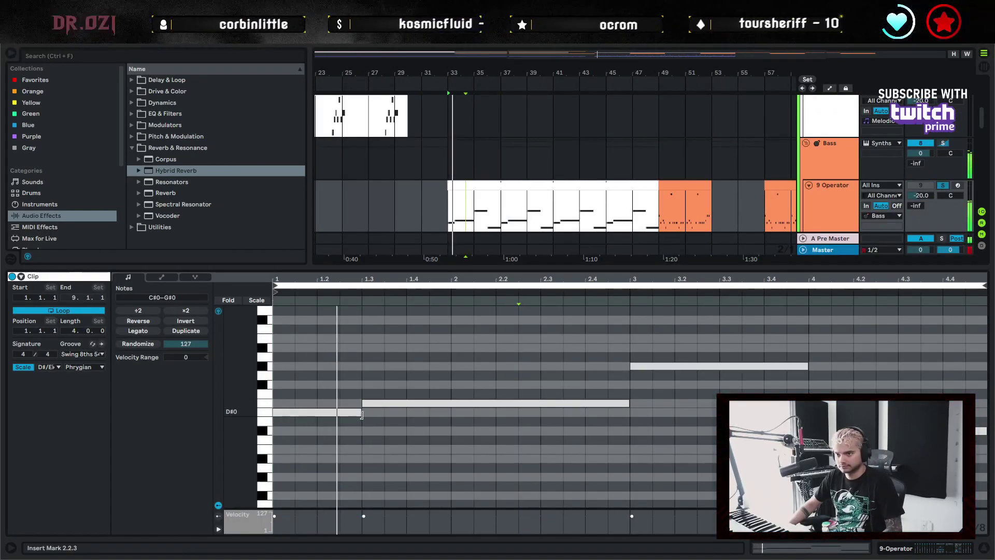
Shorten the D#0 note to one beat and fill beats 1.2 to 2.3 with repeated one-beat E0 notes
drag(364, 415, 321, 407)
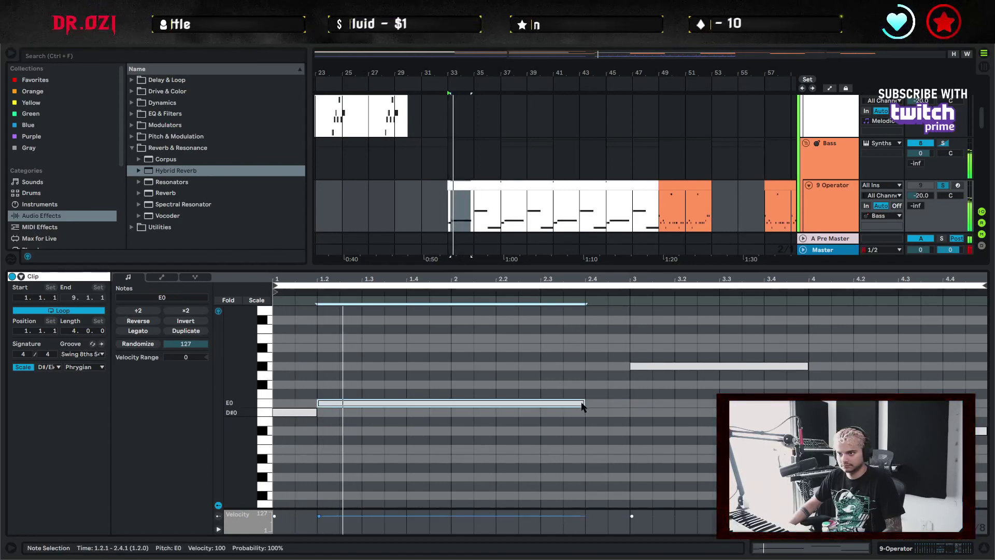
drag(583, 406, 362, 406)
key(ctrl+d)
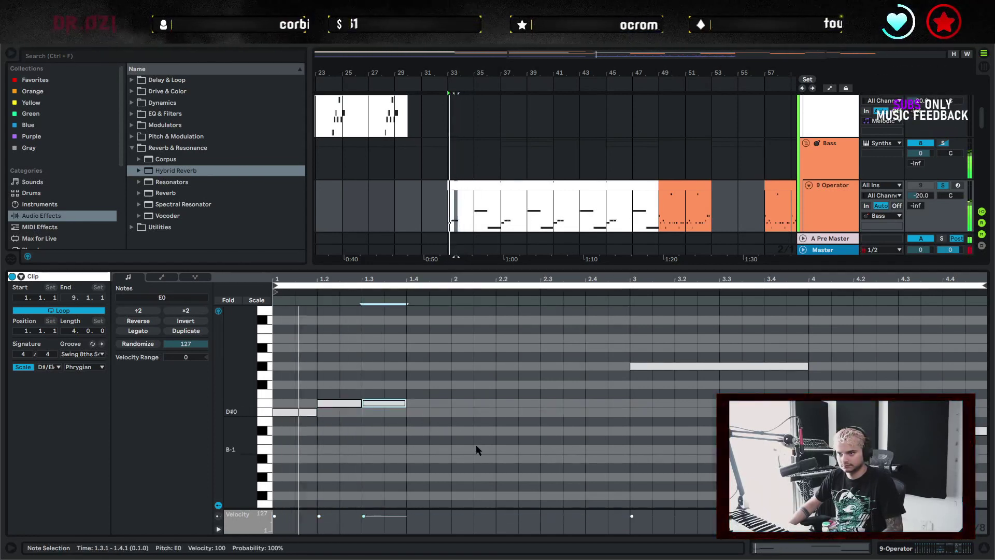
key(ctrl+d)
key(ctrl+d)
key(ctrl+d)
key(ctrl+d)
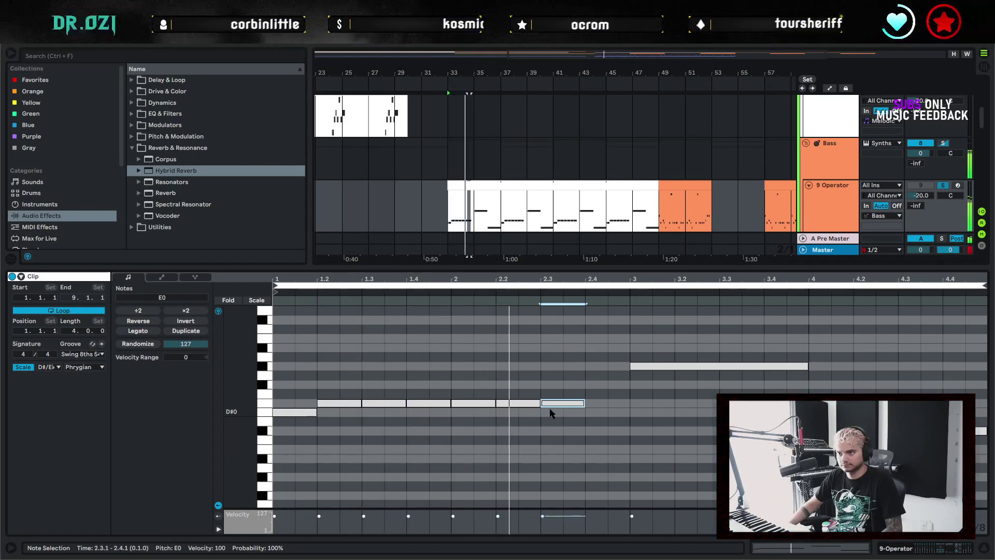
Raise the one-beat notes at 2.2 and 2.3 to G#0 and delete the long G#0 note starting at bar 3
key(alt+Left)
drag(521, 406, 525, 366)
click(592, 356)
drag(701, 356, 686, 401)
key(Delete)
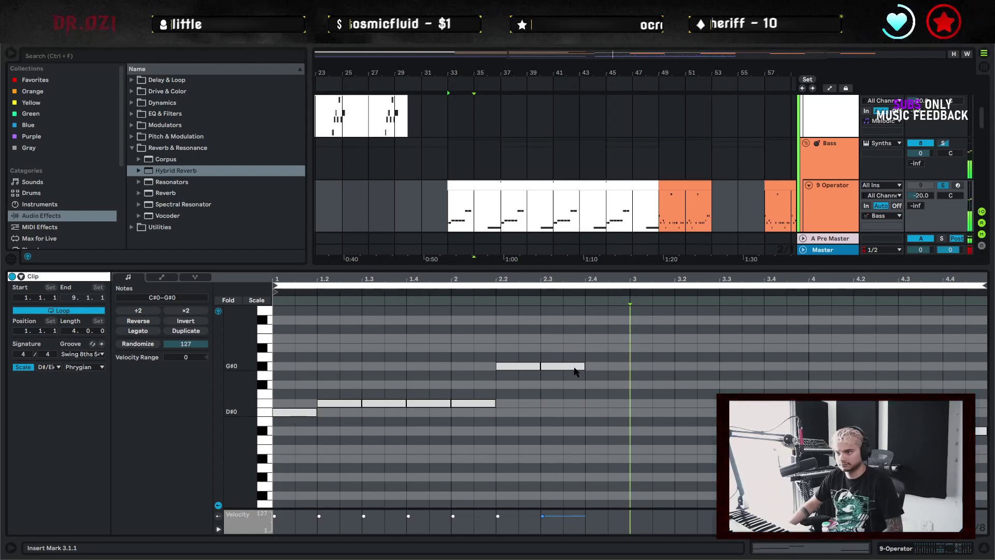
Lower the note at 2.3 to C#0 and repeat it at 2.4, replacing the long C#0 note
drag(575, 371, 574, 426)
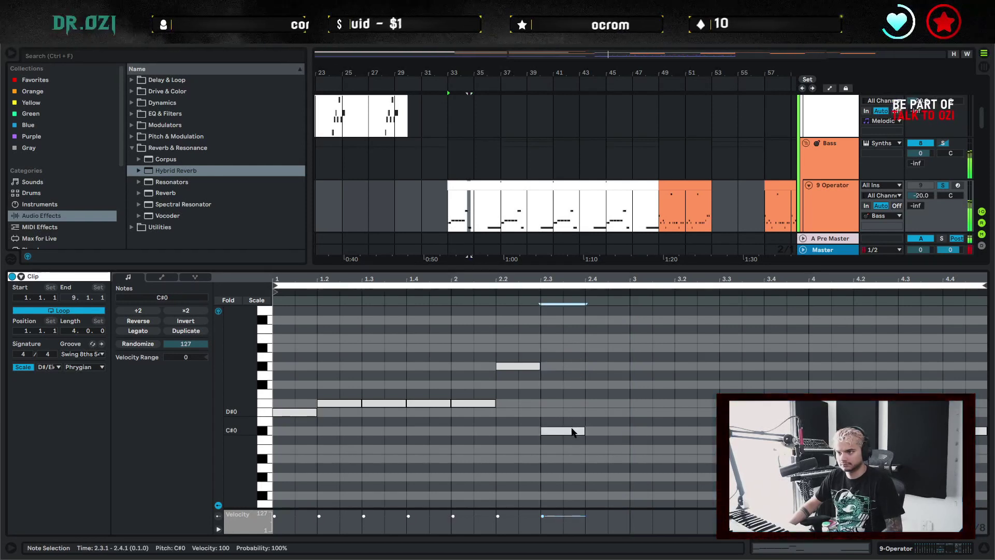
click(830, 431)
key(Delete)
click(579, 432)
key(ctrl+d)
Loop the clip's first two bars, from 1.1.1 to 3.1.1, and restart playback
drag(633, 332, 203, 305)
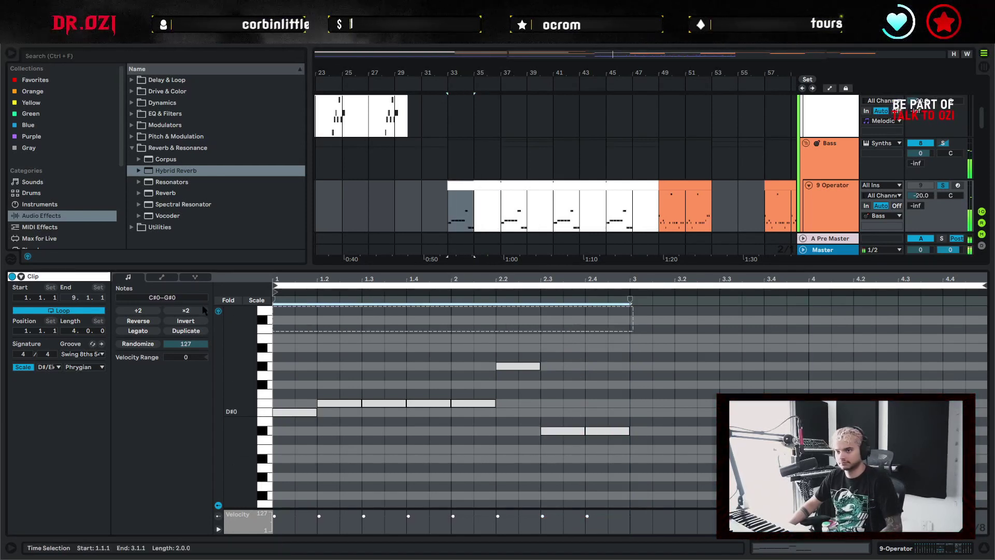
key(space)
key(ctrl+l)
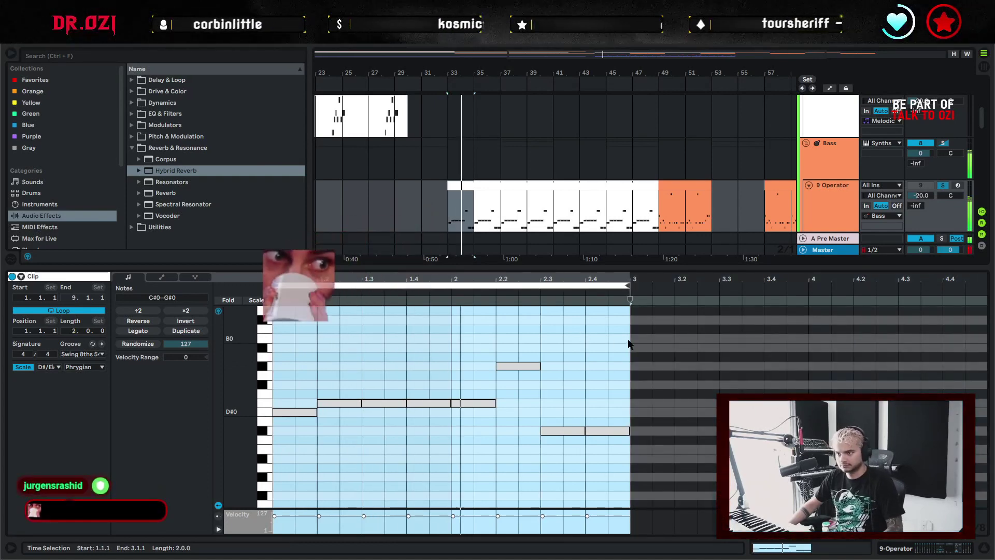
Close the clip's note editor and deactivate the 10 Operator clip at bars 37 to 41
click(629, 343)
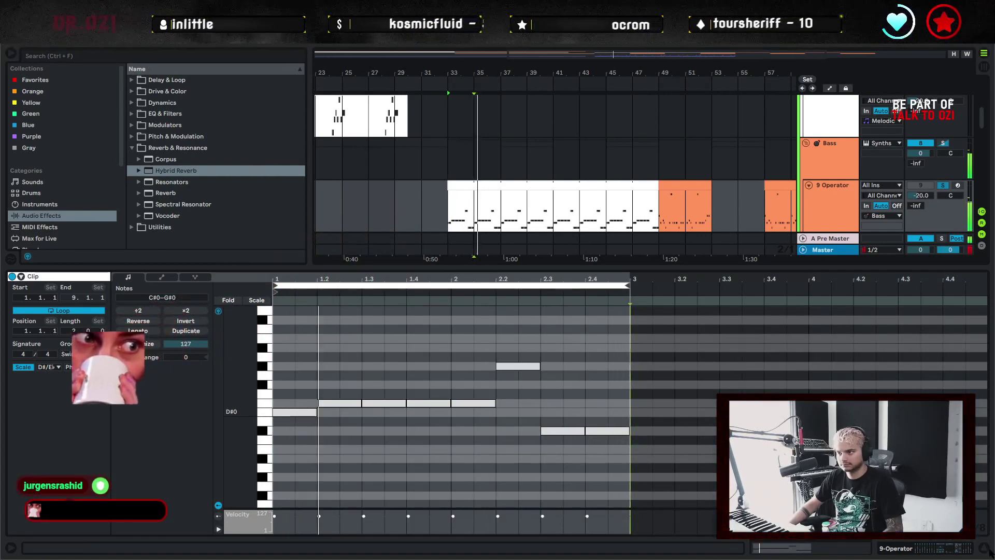
key(ctrl+alt+l)
click(534, 240)
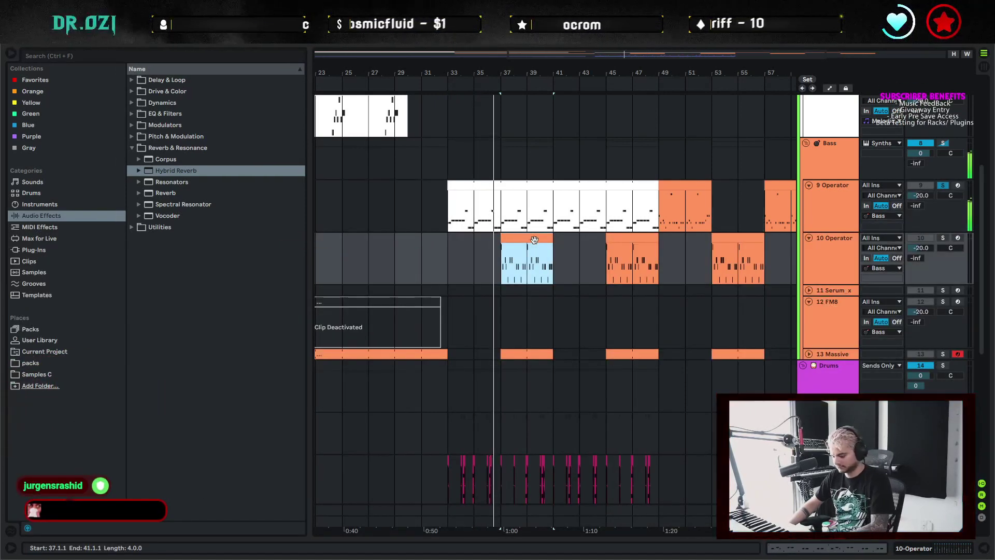
key(0)
Turn off the 9 Operator track's solo and restart playback from bar 31
click(423, 253)
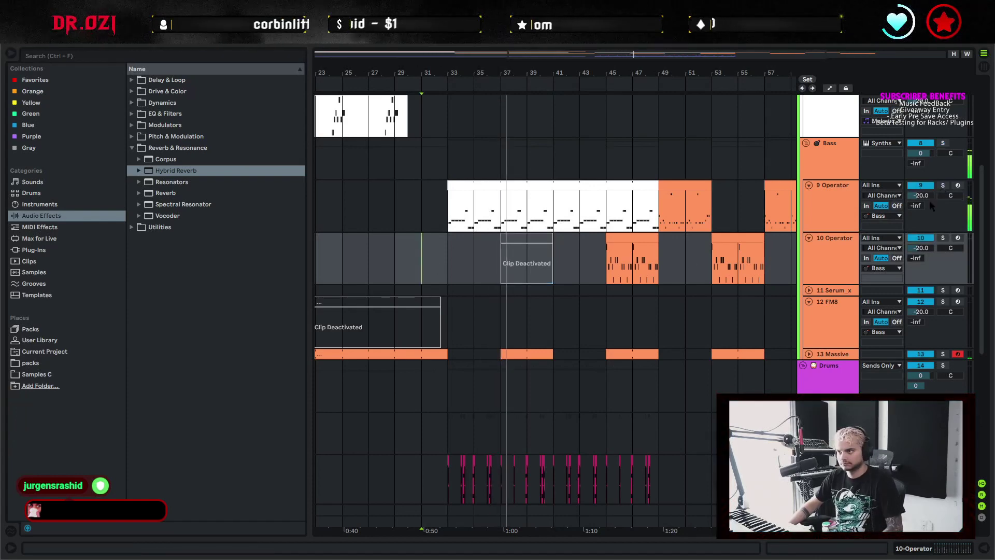
key(space)
scroll(653, 259, up, 2)
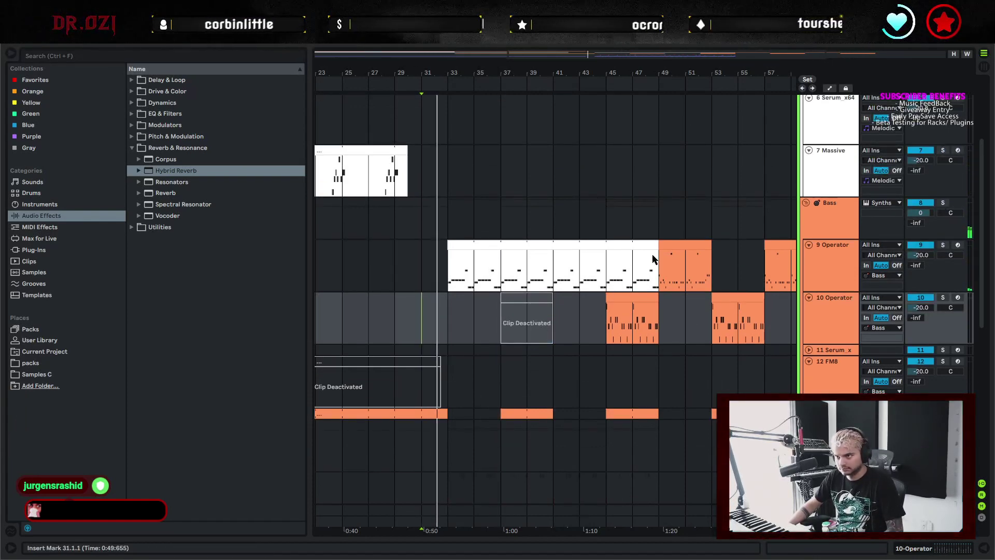
scroll(596, 306, down, 5)
scroll(590, 311, up, 3)
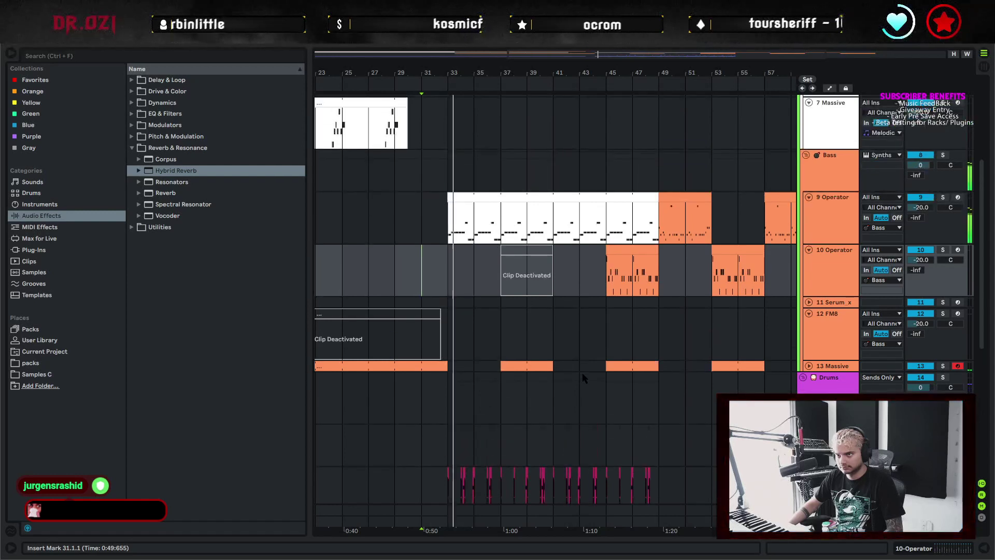
Move bars 41 to 49 of the 9 Operator bass clip onto the 10 Operator track and loop bars 33 to 49
click(496, 273)
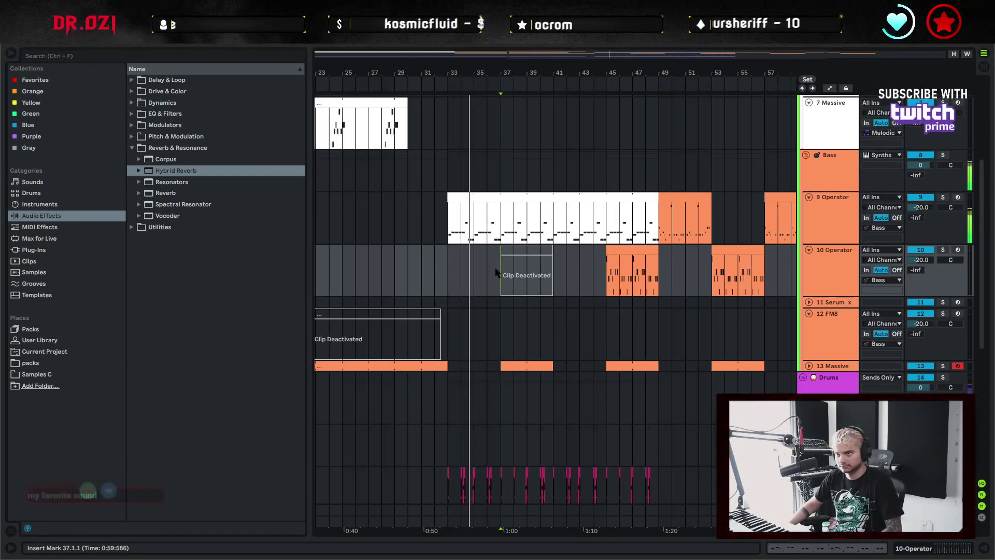
click(453, 274)
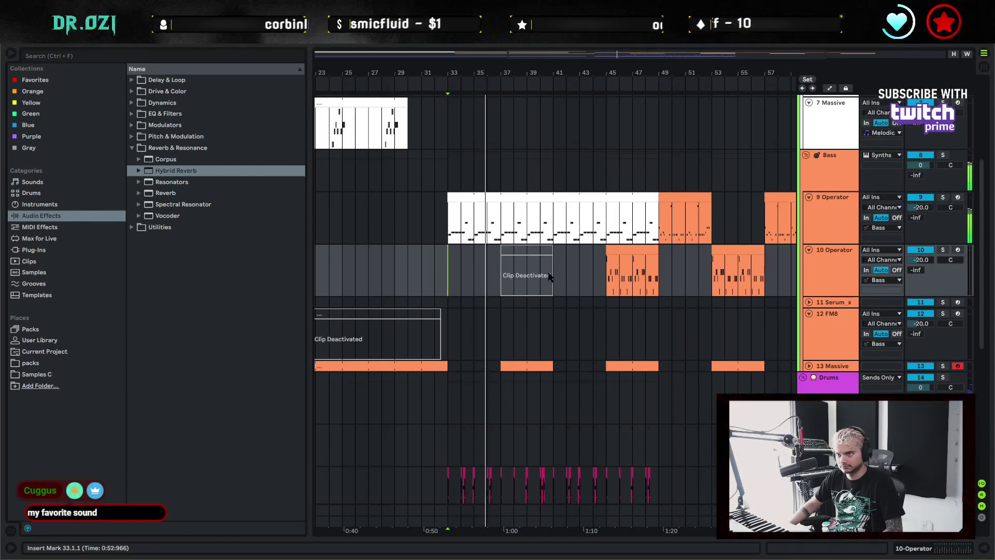
click(508, 226)
drag(554, 222, 662, 224)
drag(600, 199, 606, 252)
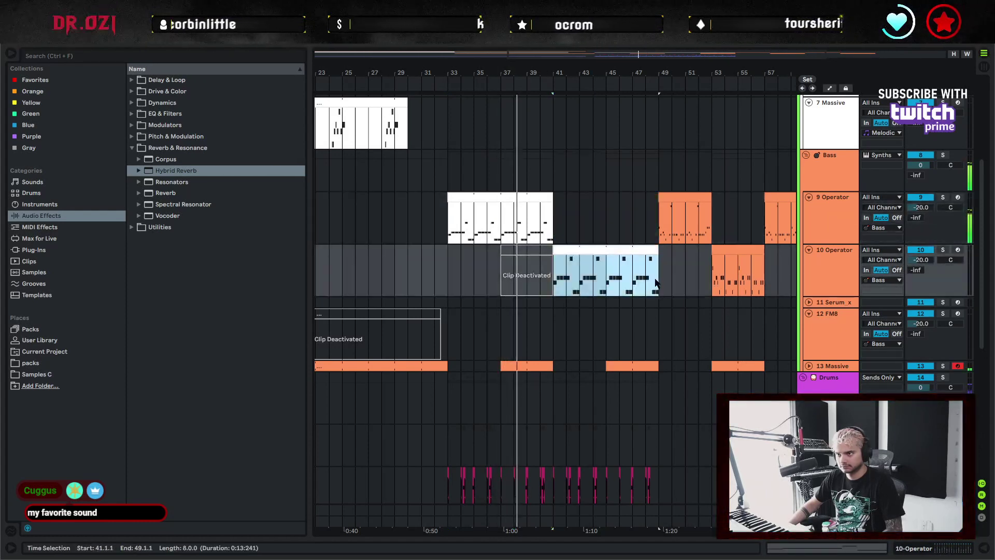
shift+click(468, 272)
key(ctrl+l)
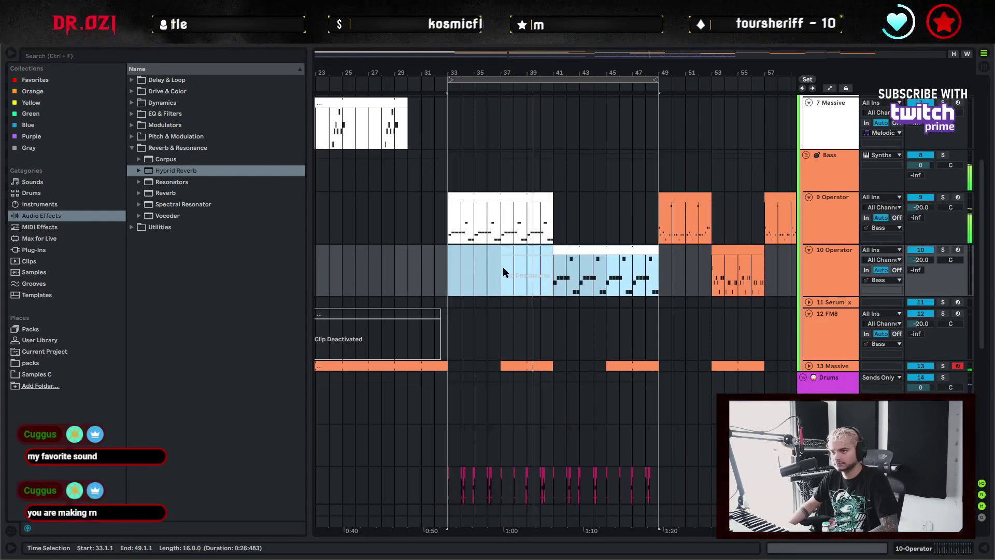
Listen through the looped bass drop and look over how the clips are split between the two Operator tracks
click(554, 278)
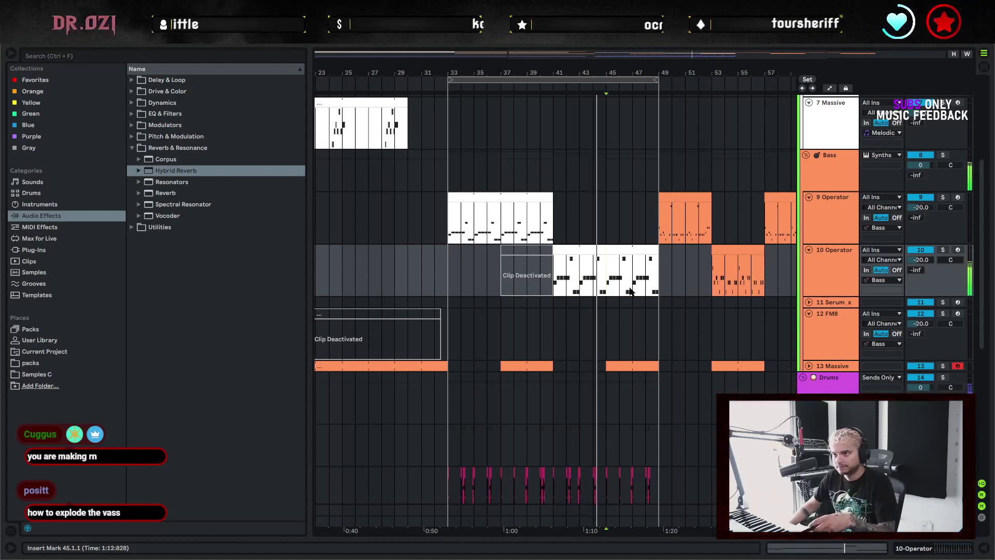
scroll(643, 311, down, 2)
scroll(669, 367, up, 3)
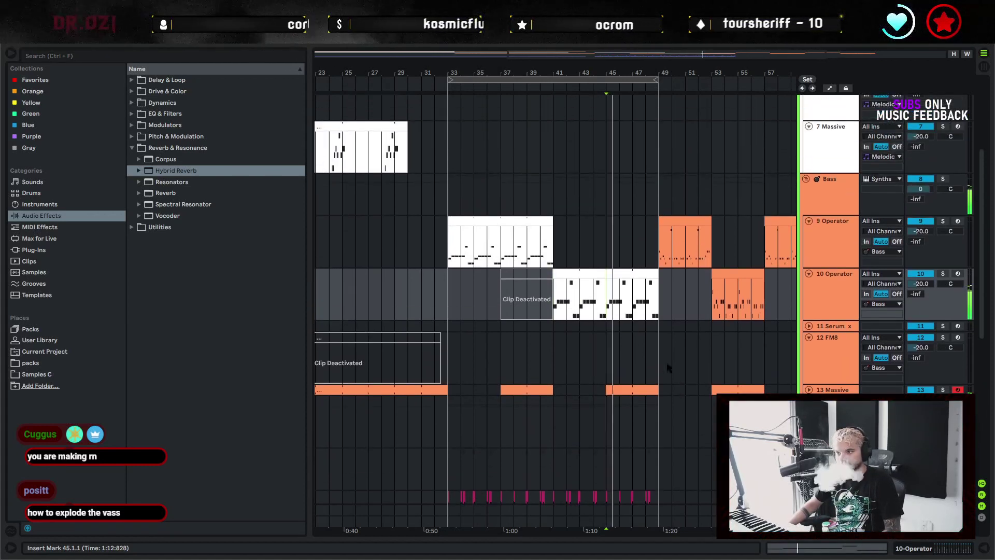
scroll(617, 316, left, 3)
scroll(708, 303, right, 2)
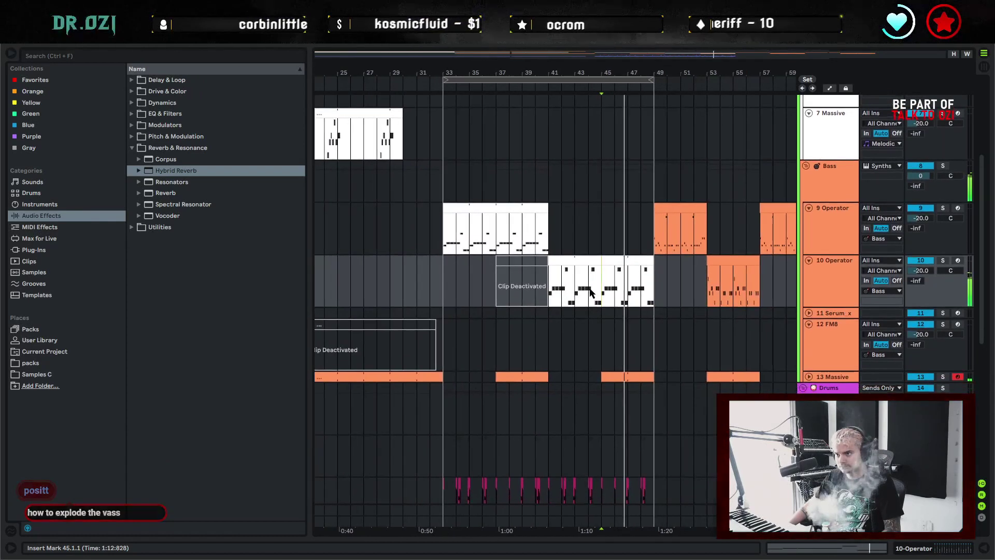
scroll(575, 291, down, 1)
scroll(547, 287, left, 2)
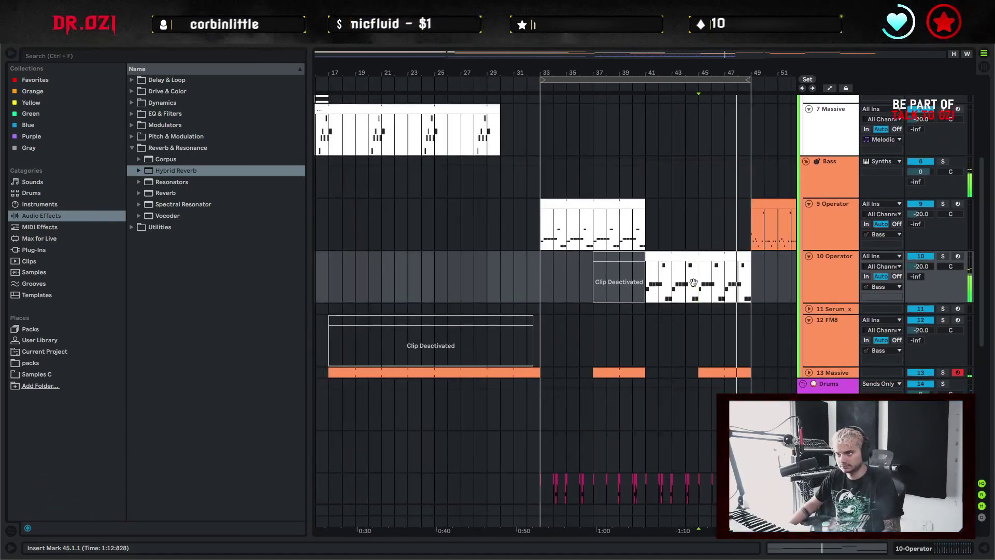
scroll(623, 278, right, 3)
scroll(624, 279, down, 1)
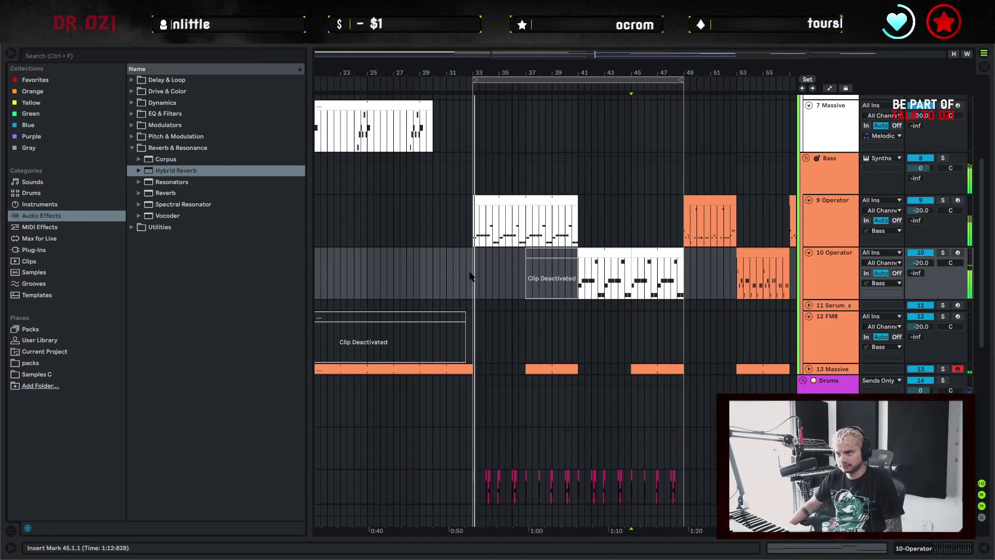
Open the remaining 9 Operator bass clip and loop its bars 33 to 41 in the arrangement
click(526, 210)
double_click(525, 210)
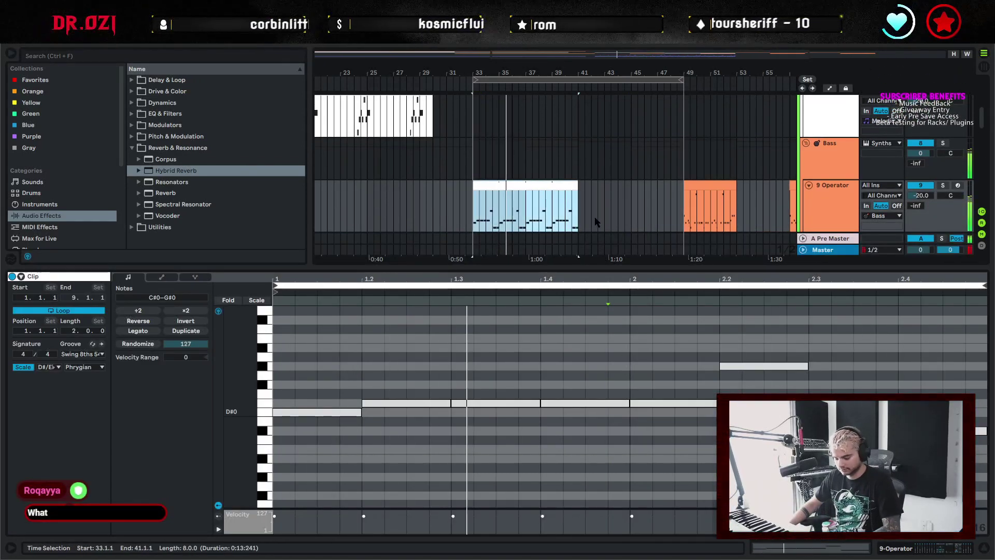
key(ctrl+l)
click(429, 358)
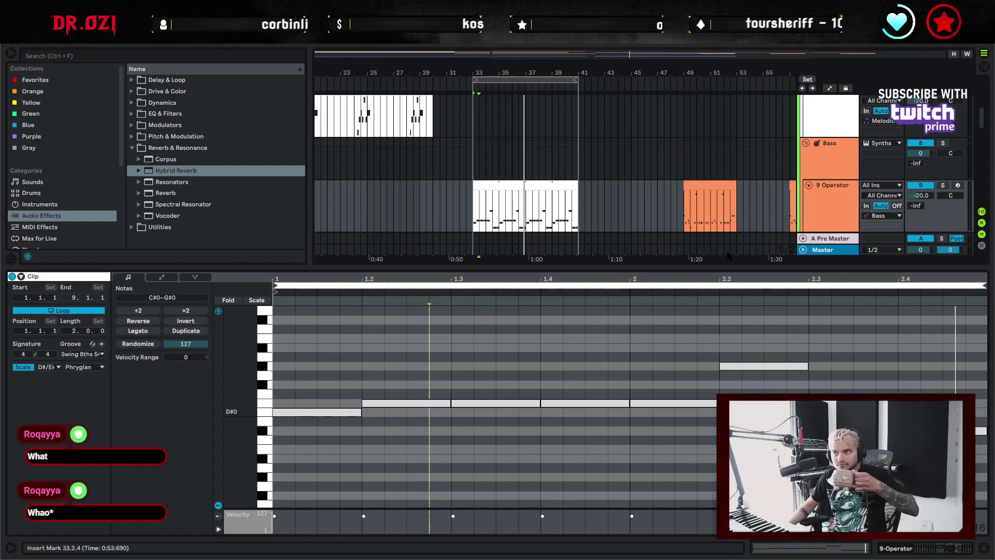
Show the 9 Operator track's device chain, unfold the Operator instrument and restart playback
double_click(820, 198)
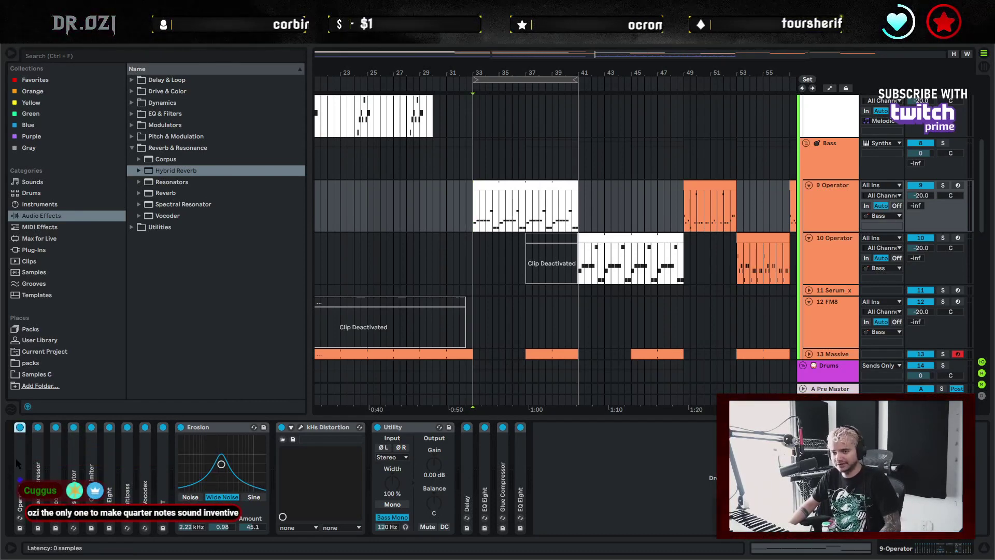
double_click(17, 463)
key(space)
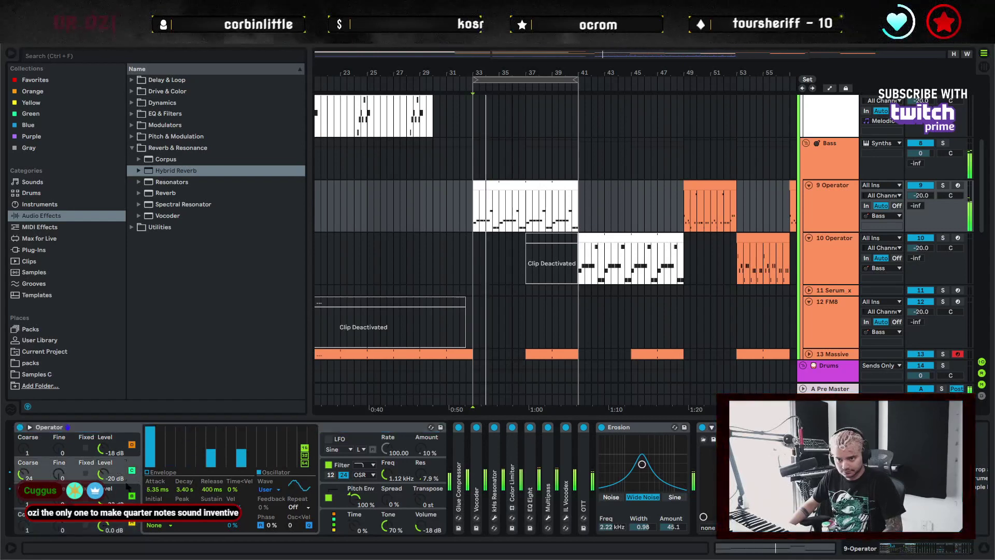
Adjust the decay of oscillator B's envelope in Operator and replay the loop
click(115, 492)
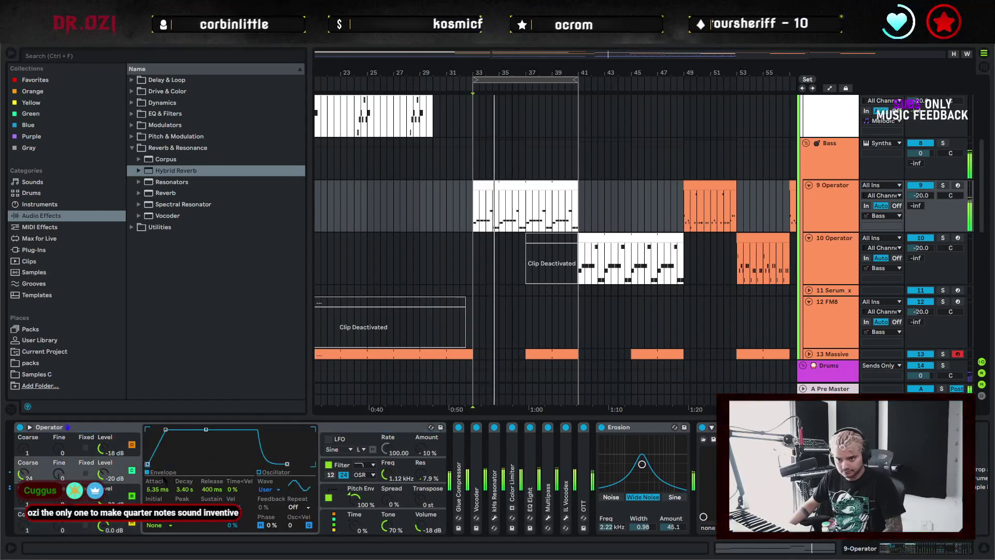
click(114, 491)
drag(197, 464, 184, 513)
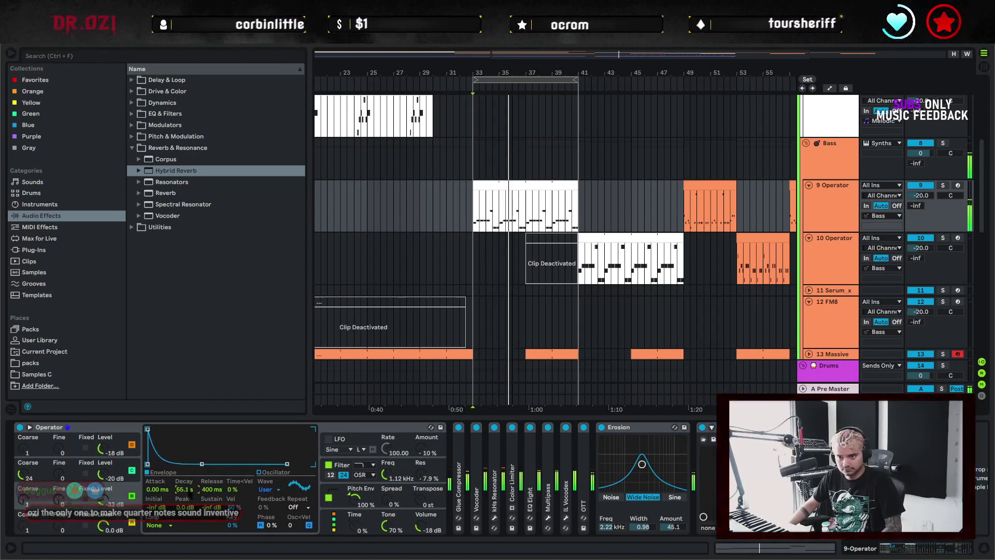
mouse_move(216, 472)
mouse_down()
mouse_move(199, 502)
mouse_move(211, 488)
mouse_up()
key(space)
Set Operator's filter envelope to a 62% decay slope and an attack of 6.98 ms
click(130, 519)
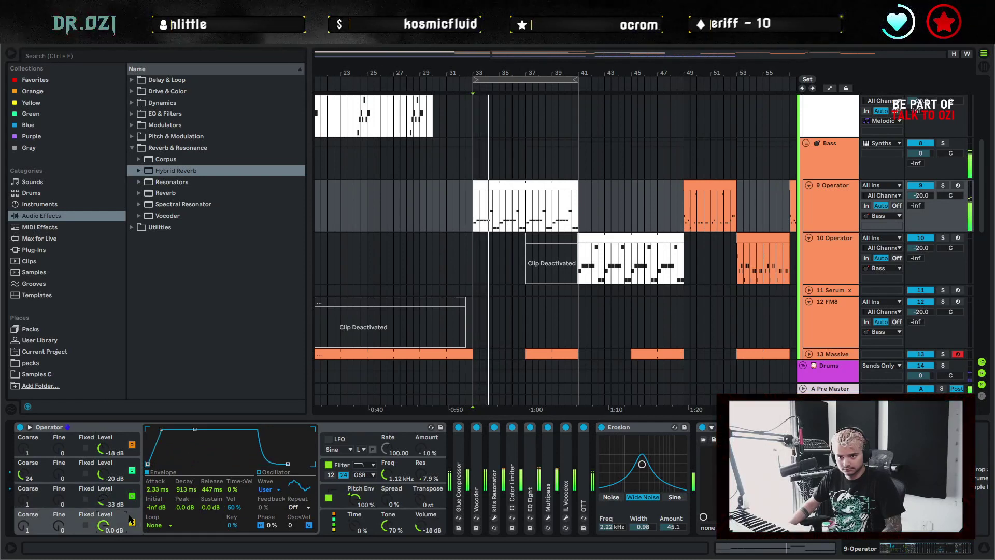
click(345, 465)
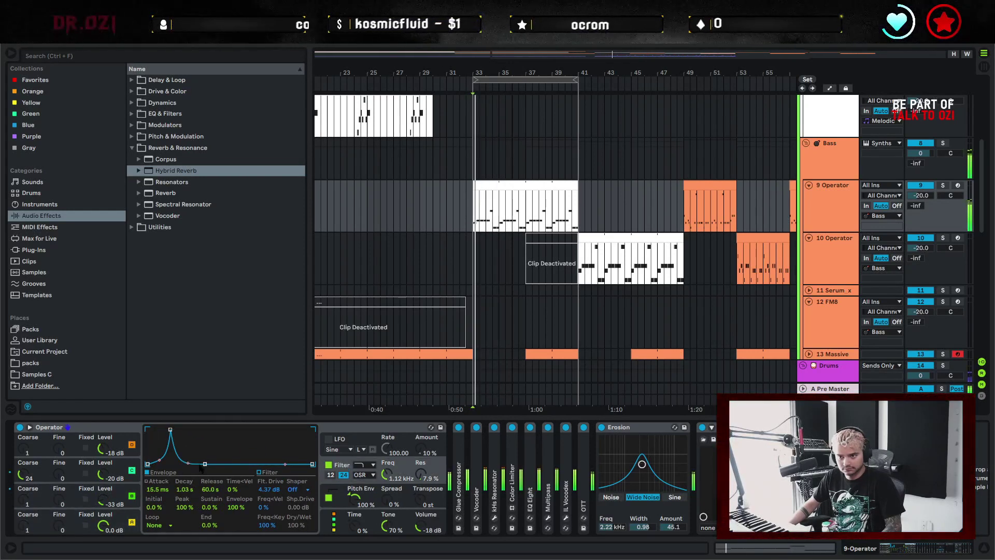
drag(188, 455, 188, 457)
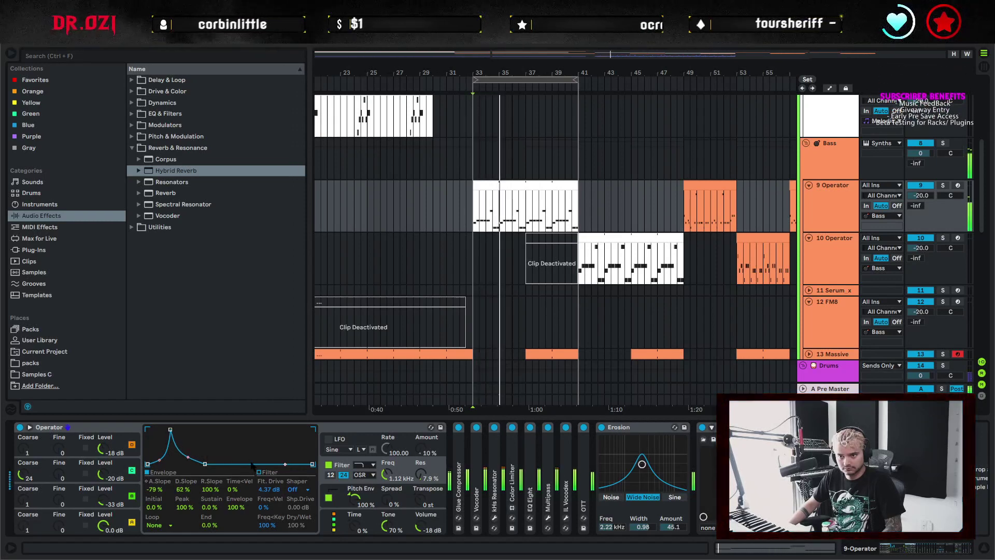
click(170, 429)
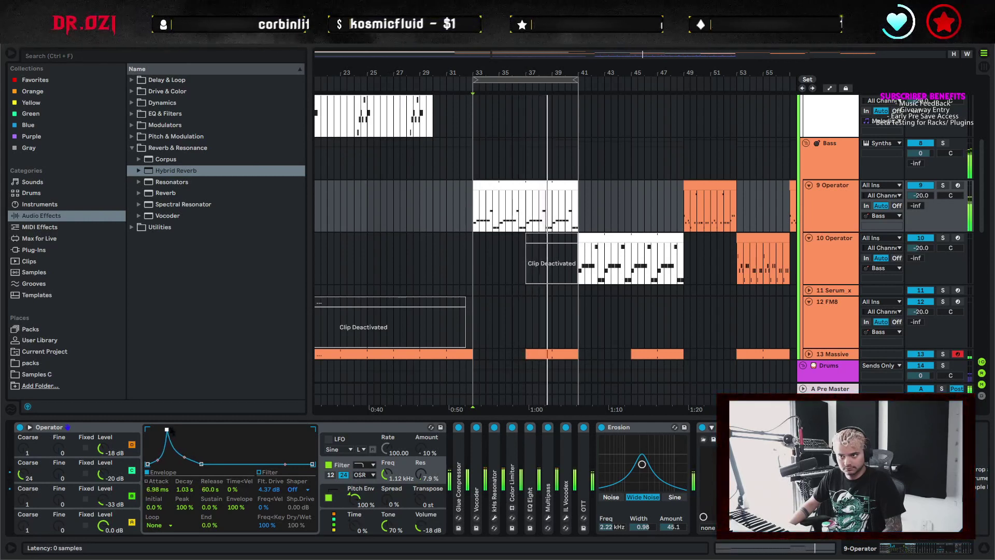
drag(169, 430, 178, 430)
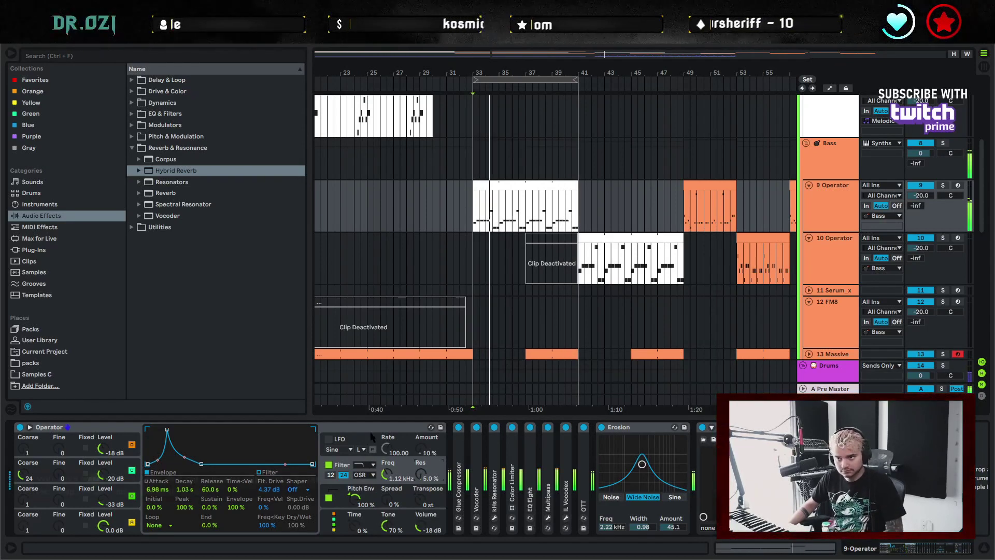
Show oscillator C's settings and audition the arrangement from bar 17 towards the bass drop at bar 33
click(969, 547)
click(888, 548)
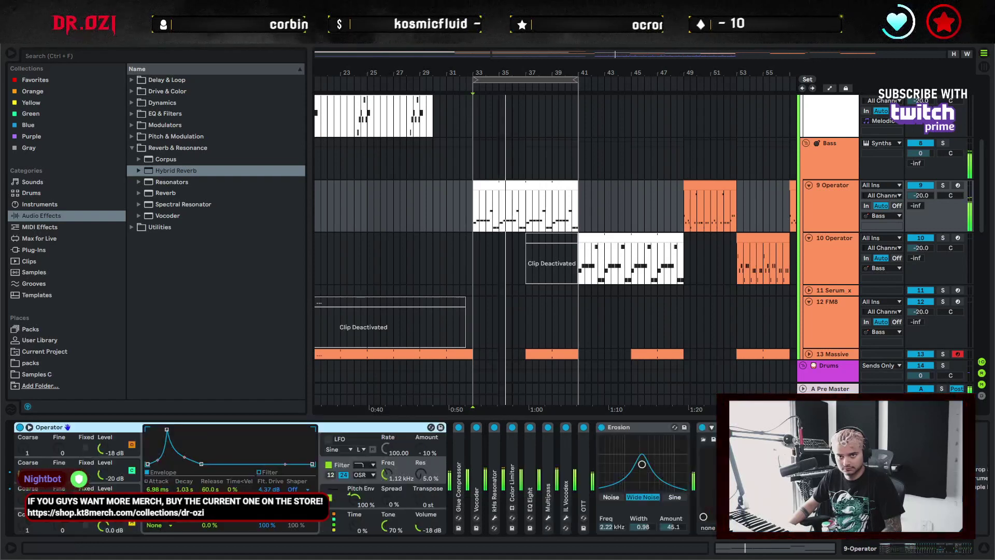
click(104, 473)
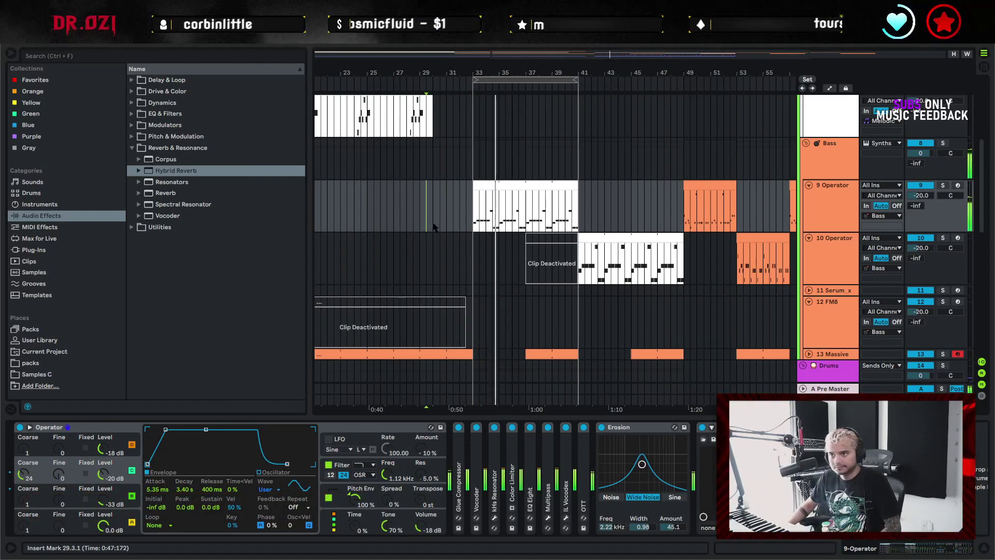
scroll(433, 227, left, 5)
scroll(433, 259, up, 3)
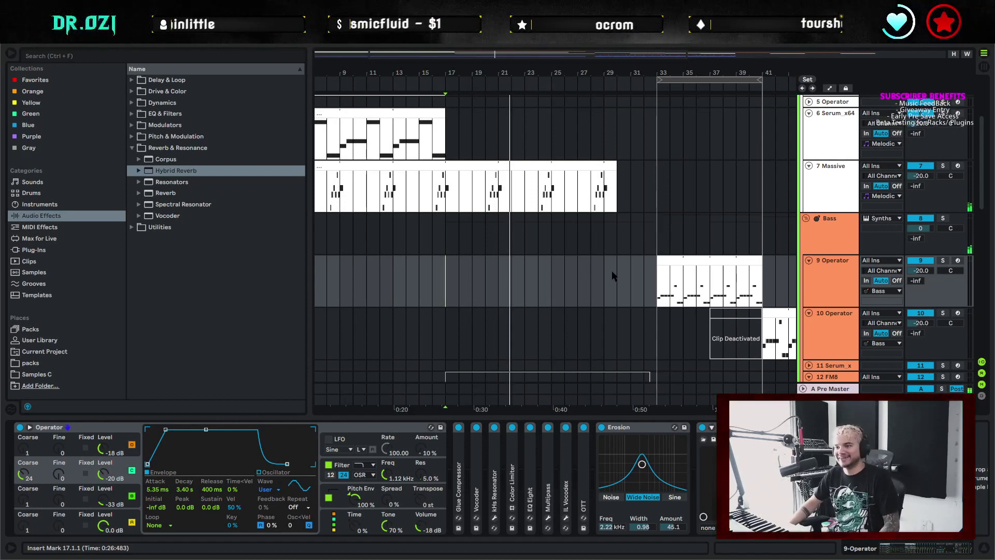
click(596, 283)
drag(596, 283, 454, 268)
Lengthen the attack of Operator's filter envelope and set its decay slope to 76%
click(349, 468)
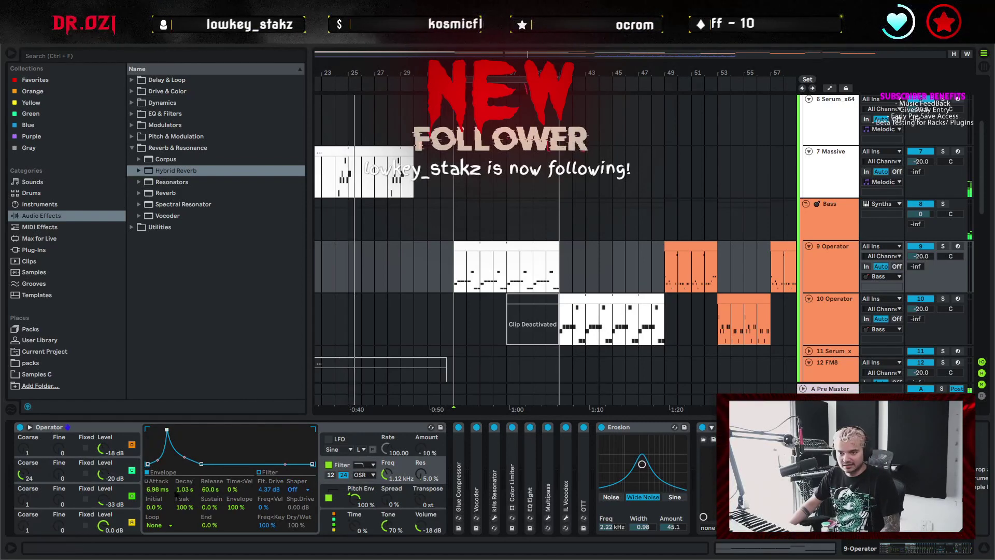
drag(157, 488, 164, 473)
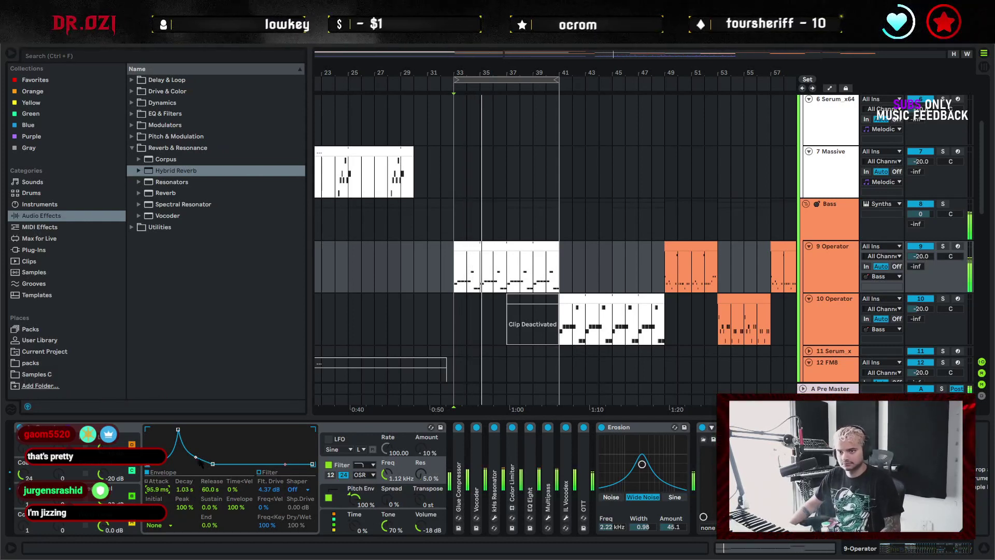
drag(195, 457, 195, 460)
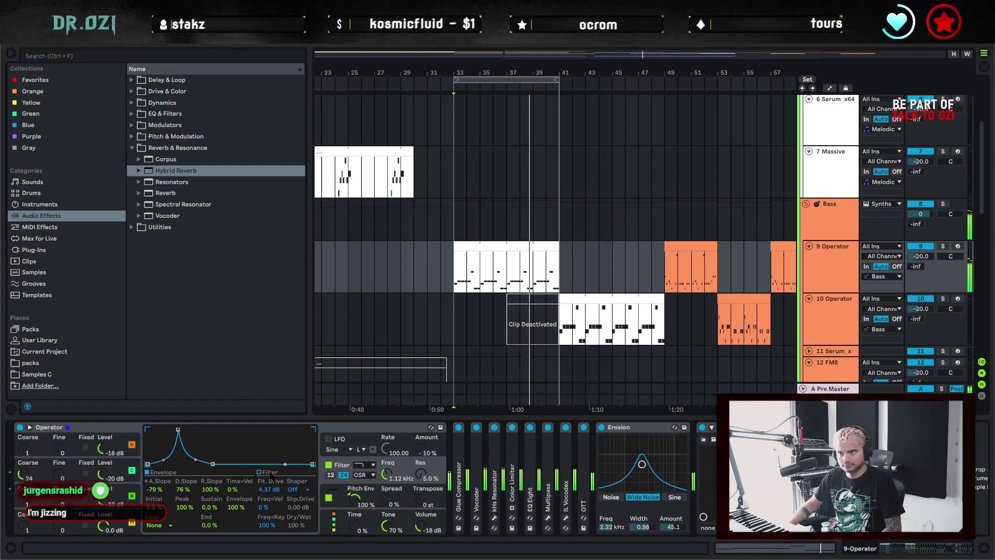
Set oscillator C's coarse tuning to 12 and return to the filter envelope display
click(29, 474)
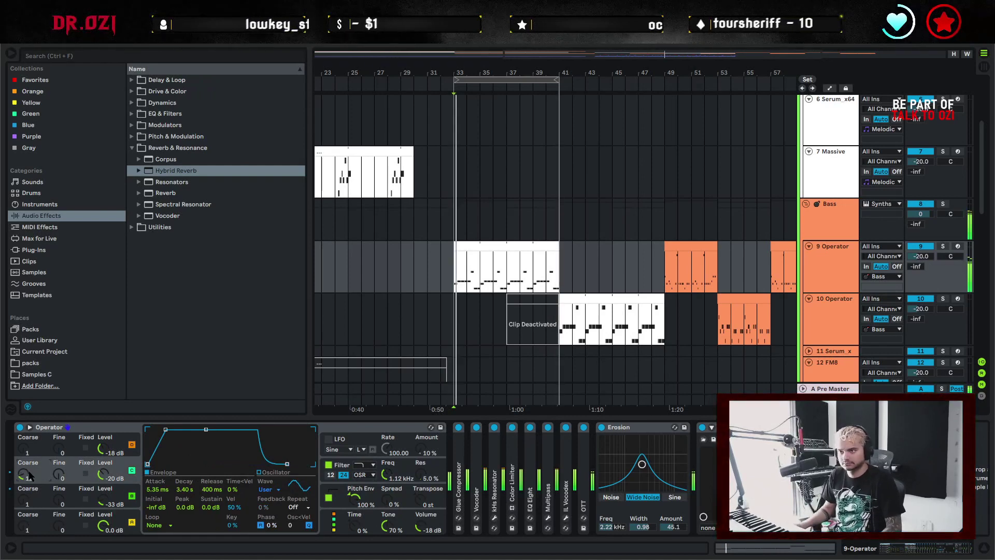
click(382, 468)
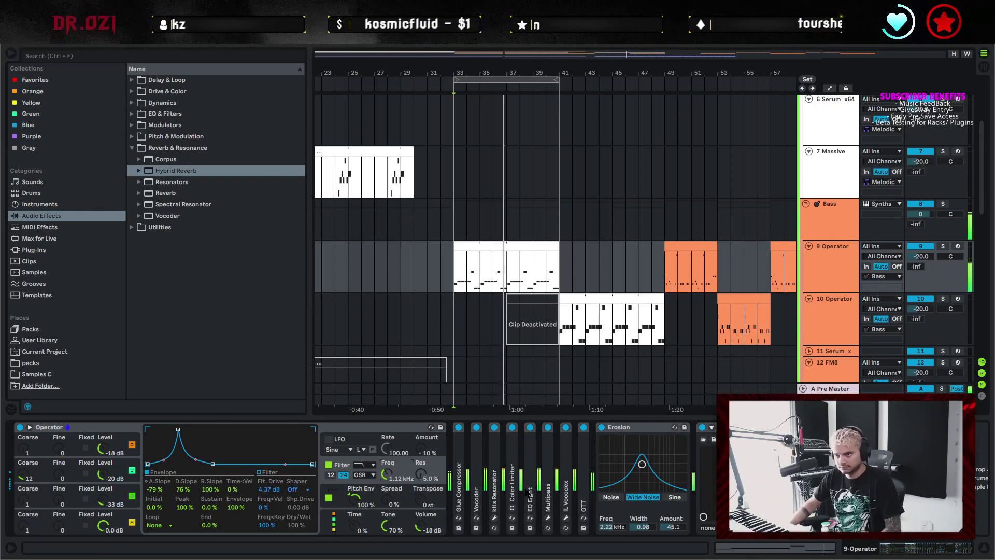
In the bar 33 clip on track 9 Operator, split the E0 note at 2.1.1 in half and raise its second half to E1
double_click(515, 246)
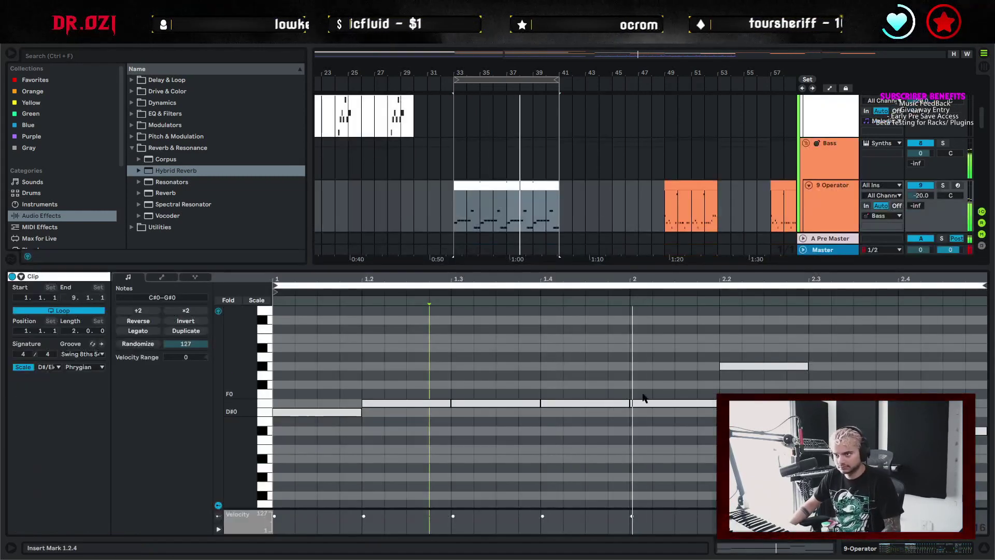
click(720, 317)
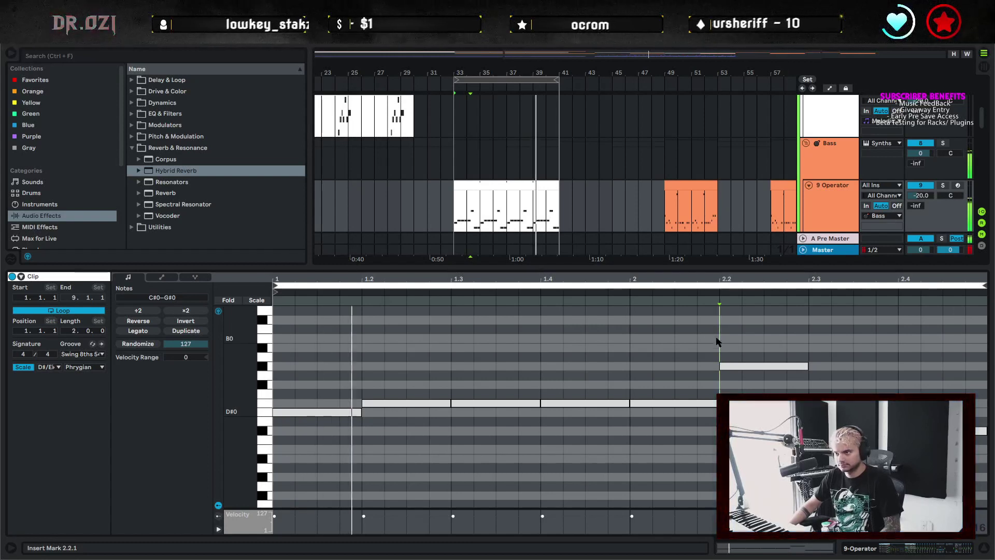
click(397, 403)
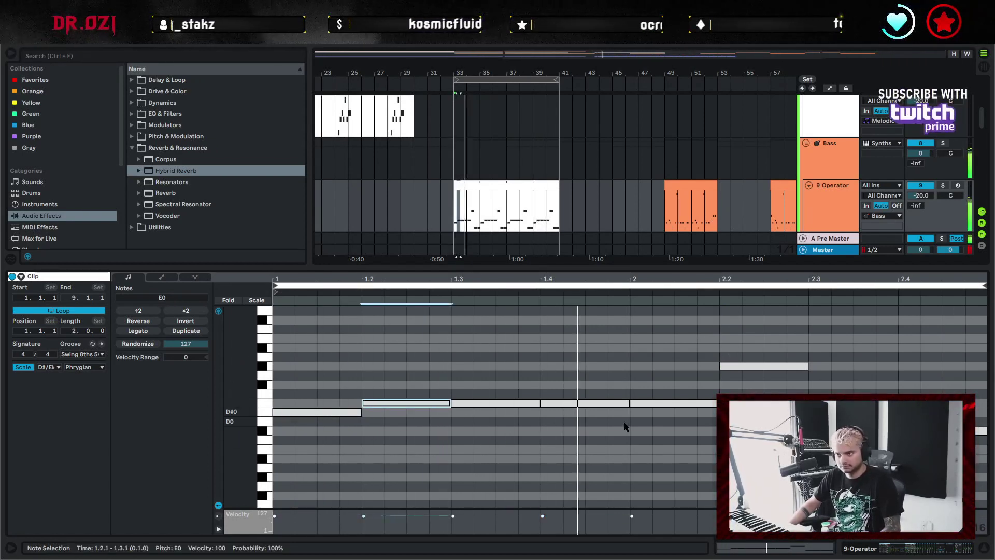
click(697, 404)
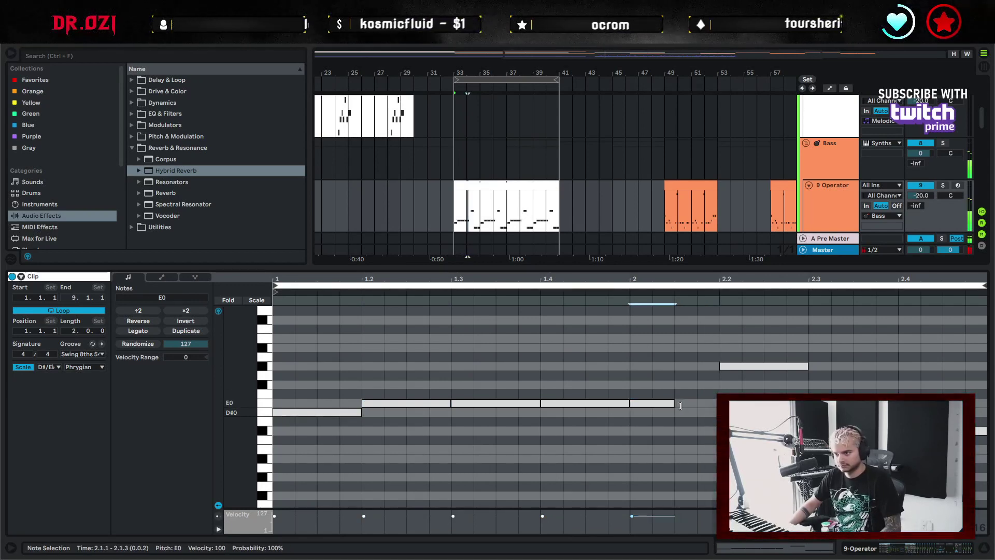
key(shift+Up)
key(space)
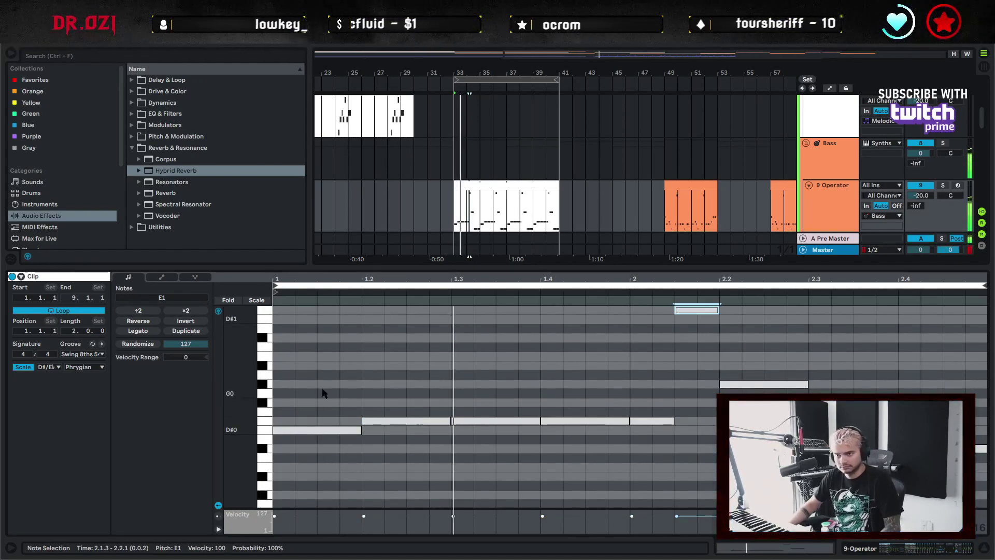
drag(238, 354, 228, 354)
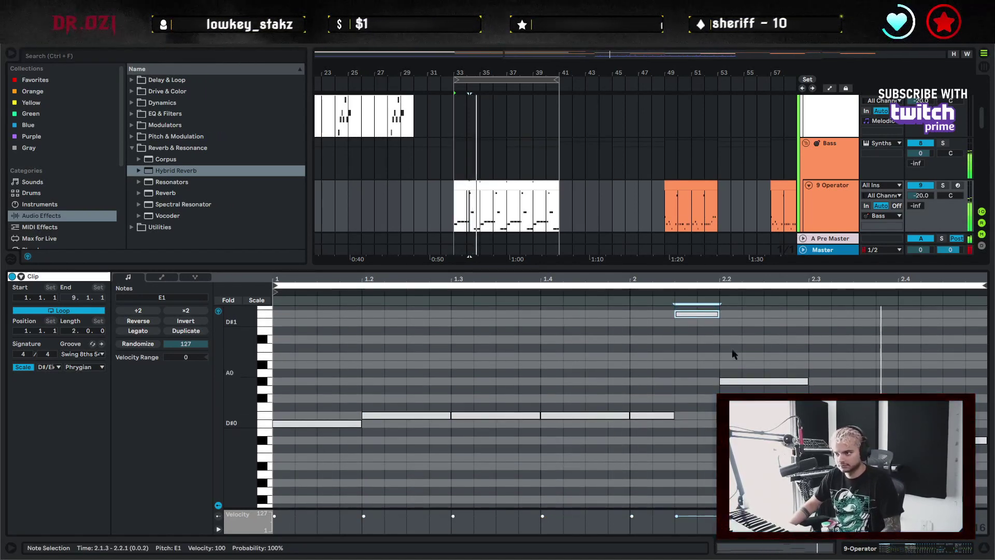
click(815, 339)
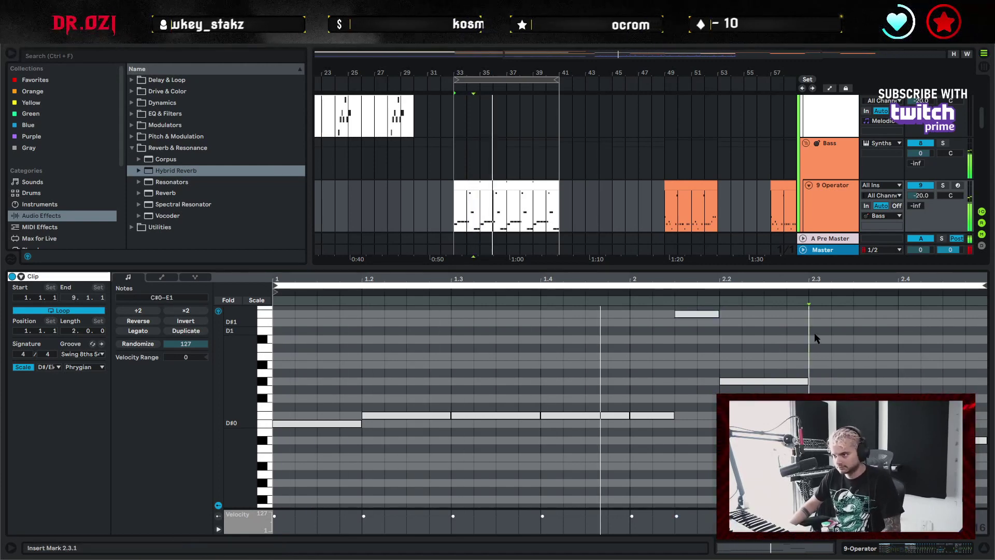
Return to track 9's devices and set Operator's oscillator C coarse tuning to 24
click(834, 195)
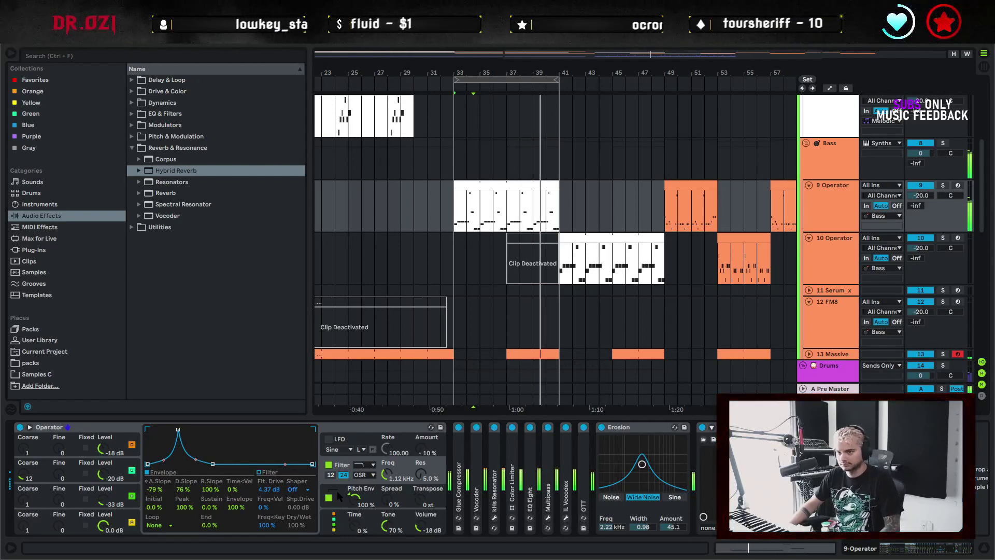
drag(31, 476, 31, 462)
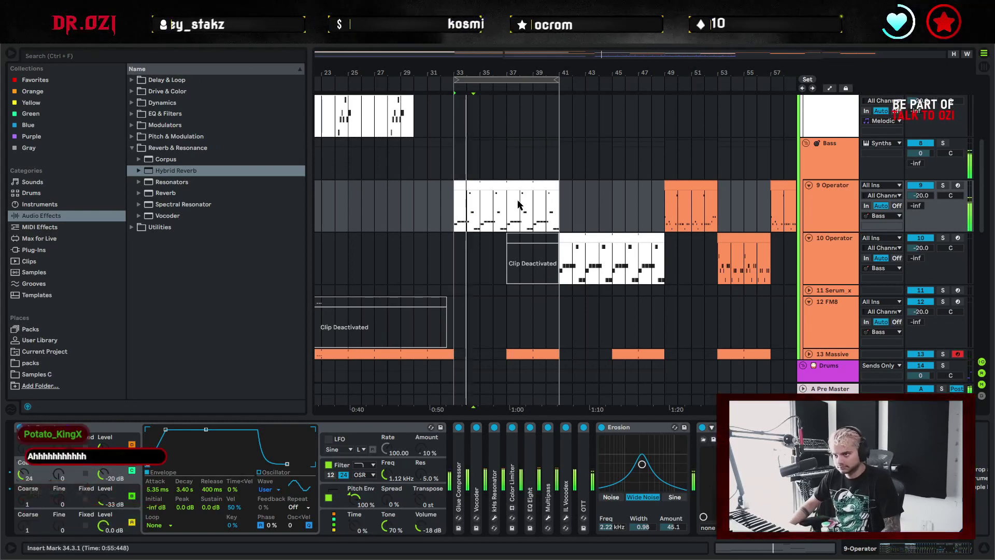
scroll(564, 210, up, 3)
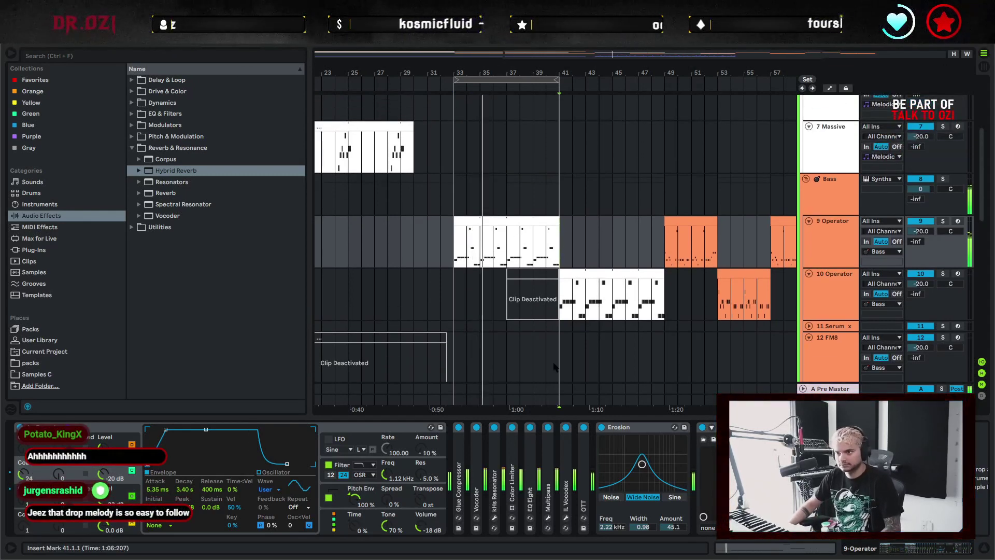
Fold the Erosion and kHs Distortion devices on track 9 and hide the device view
scroll(363, 466, right, 5)
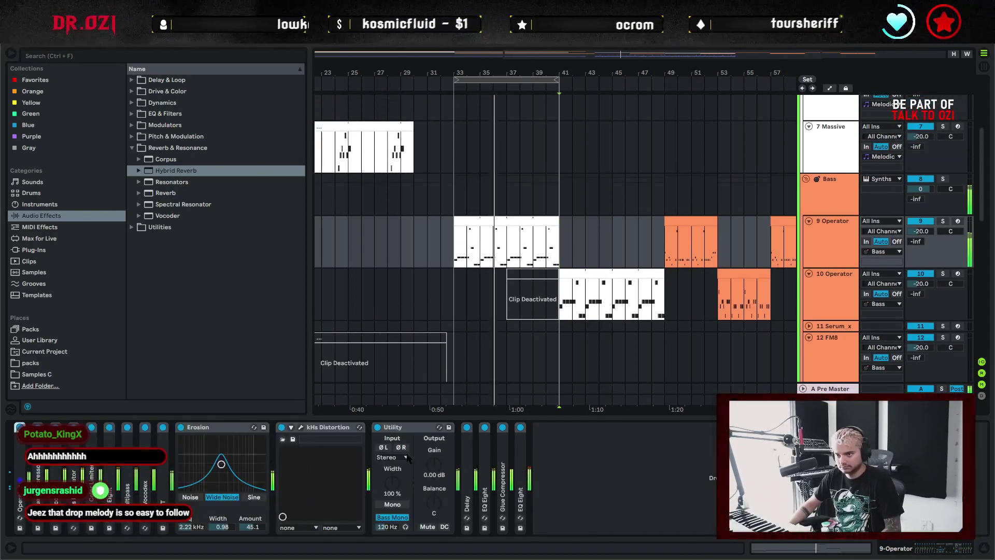
double_click(221, 425)
double_click(236, 426)
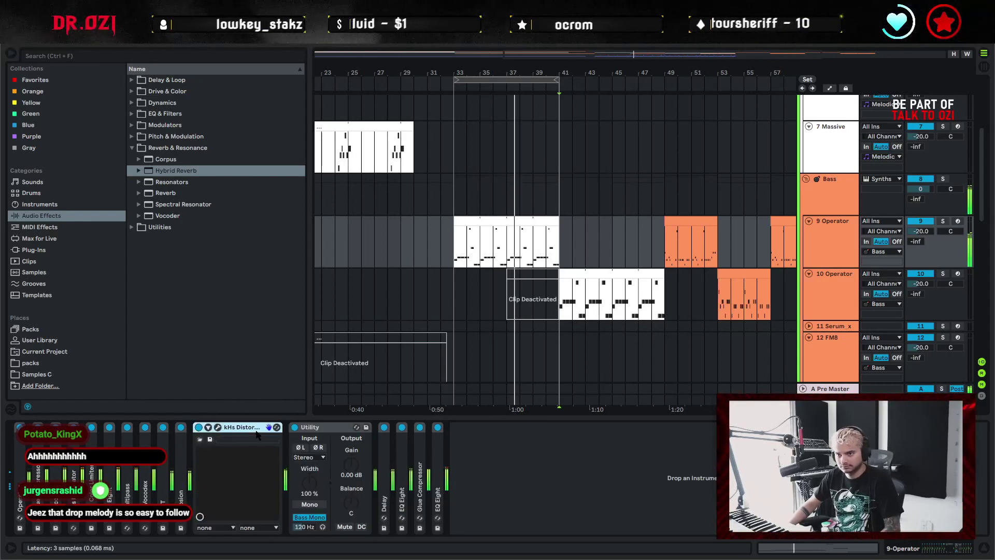
double_click(243, 426)
click(405, 471)
key(ctrl+alt+l)
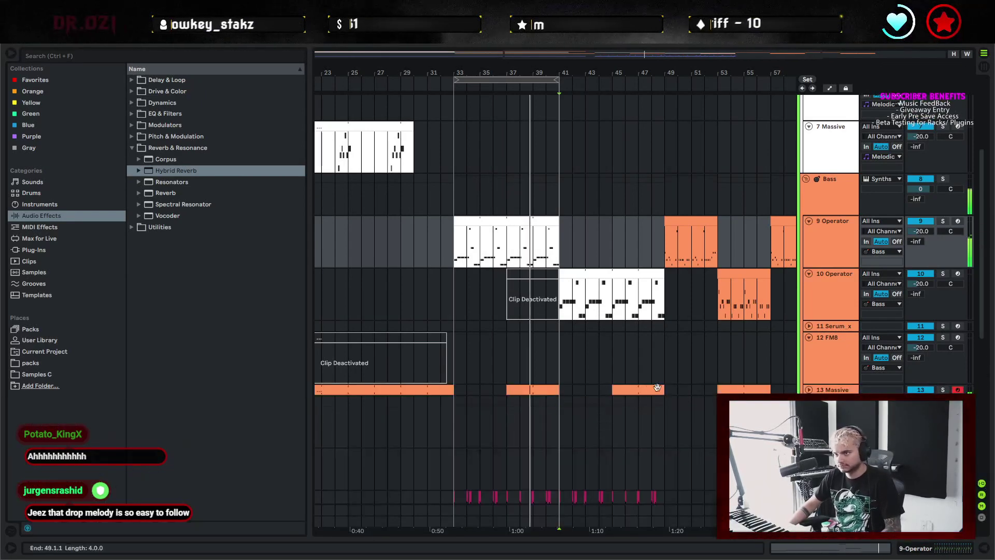
Copy track 9's edited bass clip from bars 33–41 onto track 10 Operator at bar 41, replacing the clip there
drag(530, 243, 409, 213)
click(382, 179)
click(377, 190)
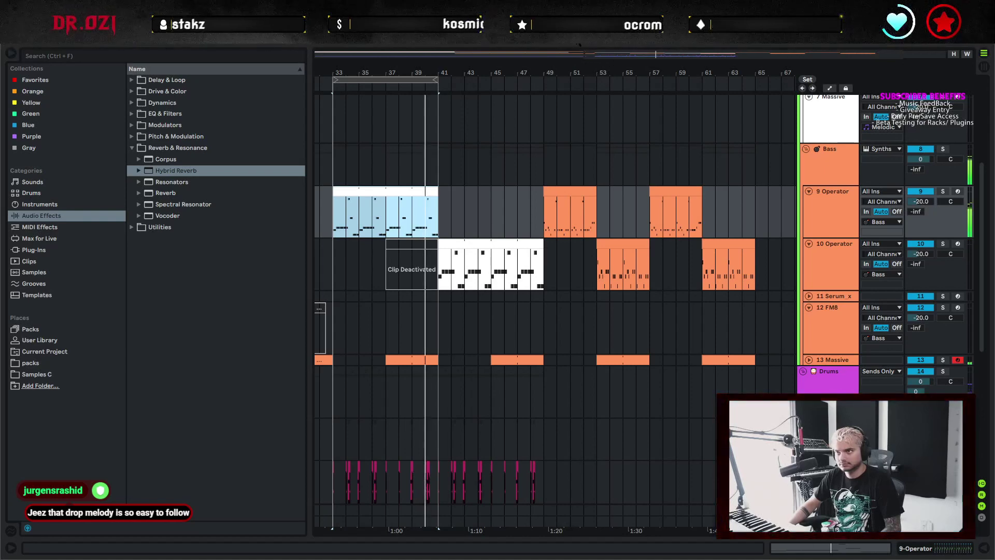
drag(469, 273, 487, 280)
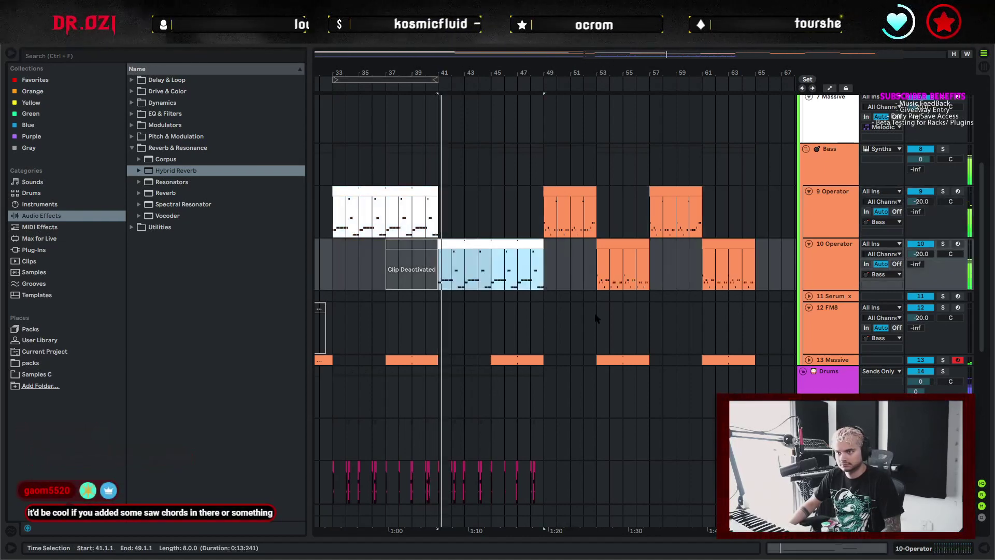
click(546, 275)
scroll(539, 267, left, 2)
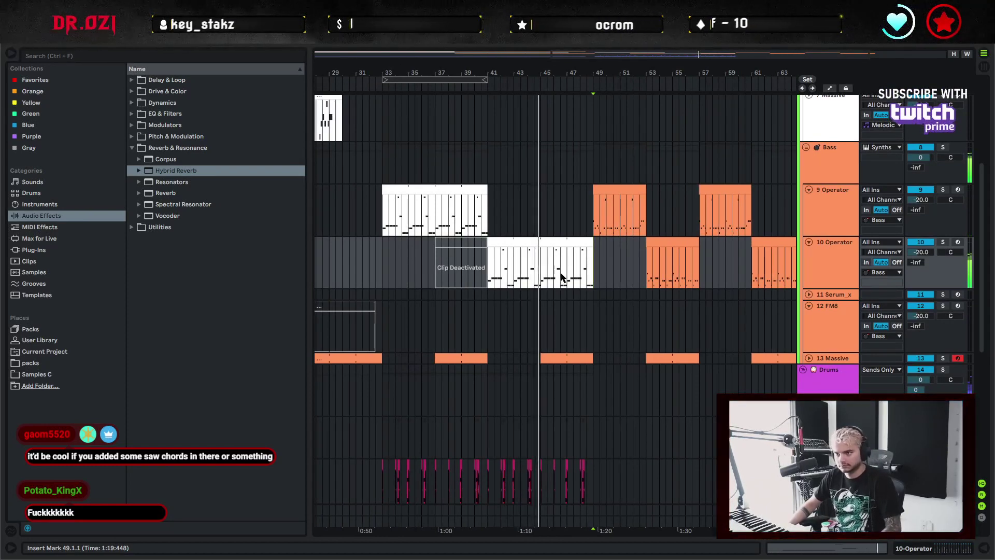
Set the arrangement loop to span bars 33 to 49
click(514, 243)
shift+click(388, 262)
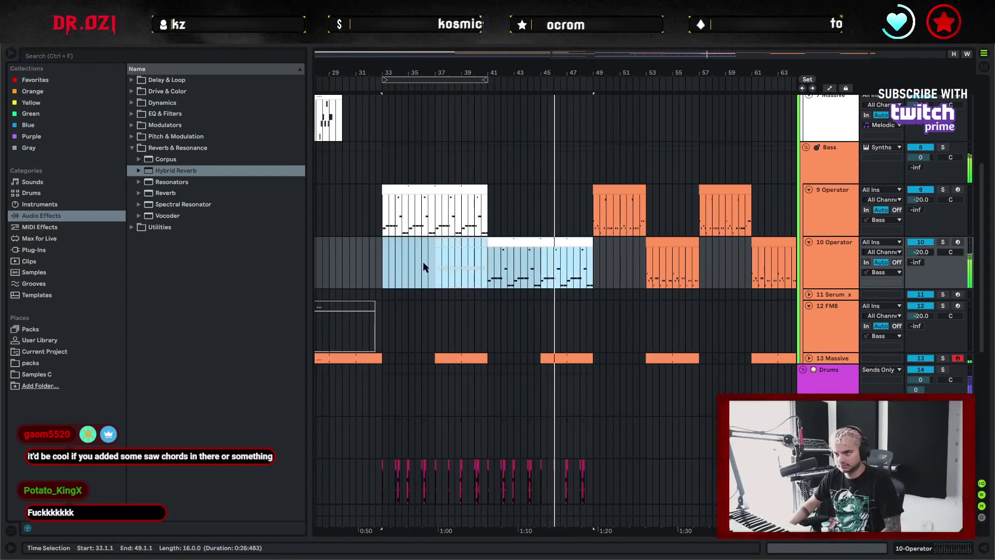
key(ctrl+l)
click(590, 275)
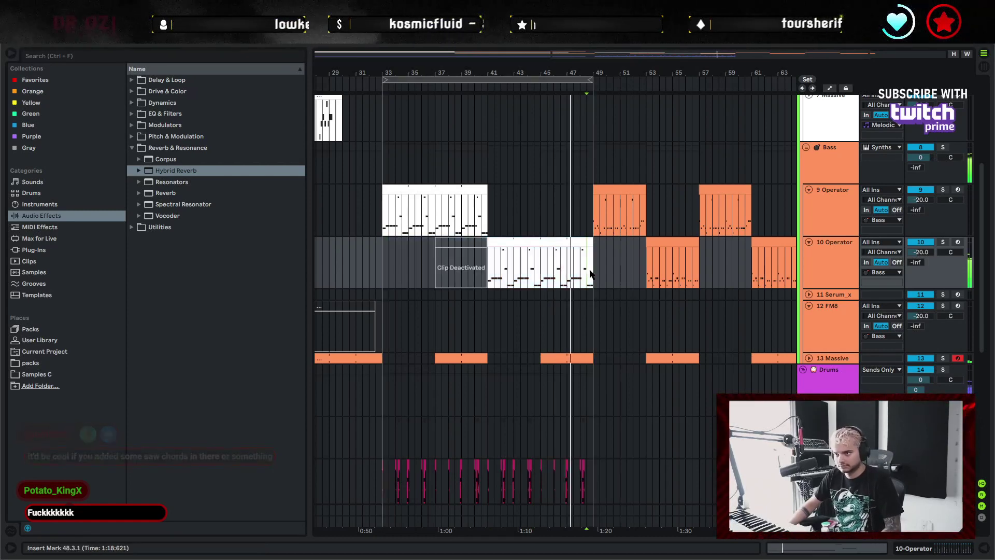
Fold the T Kick track and the Snare group within the drums
scroll(591, 280, up, 1)
scroll(591, 291, down, 5)
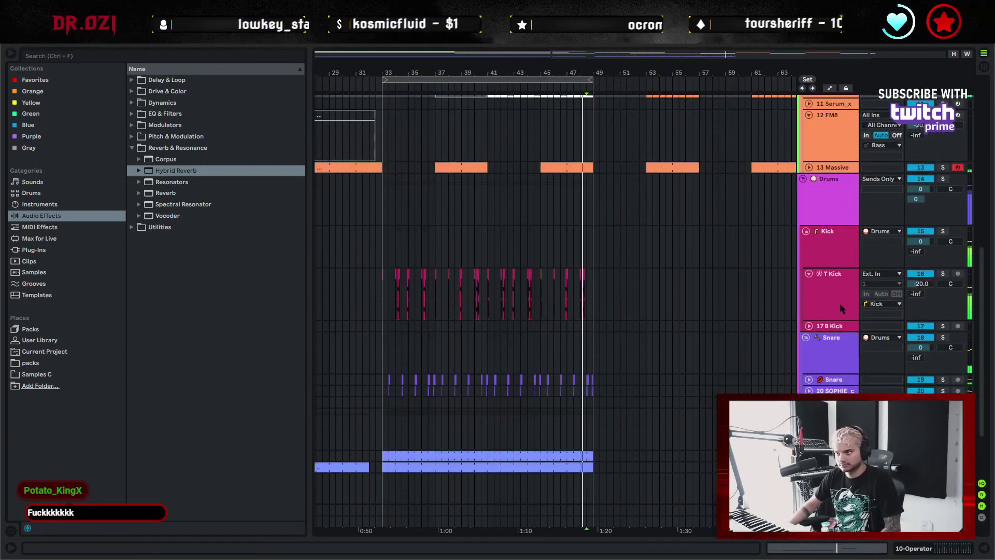
click(805, 284)
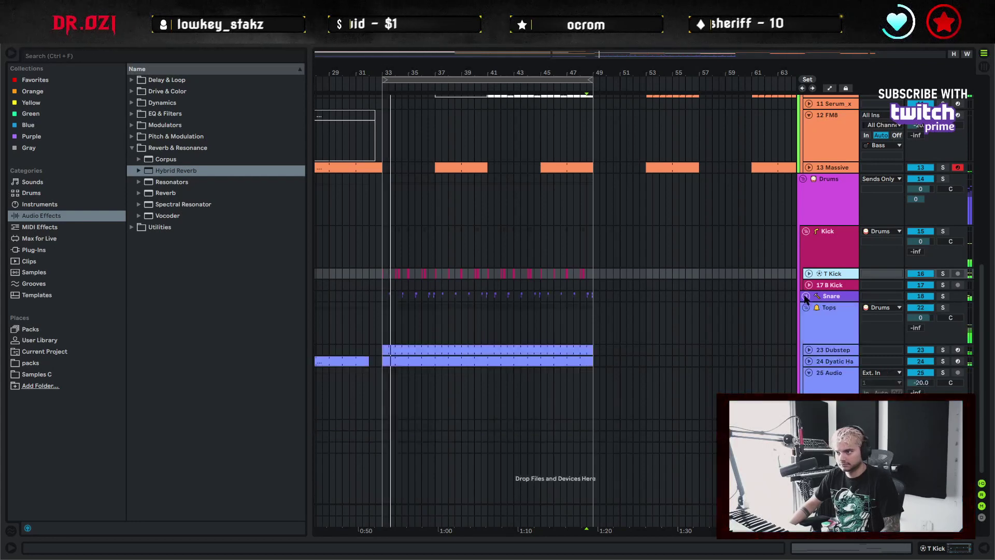
Open track 9's bar 33 clip, shorten the first D#0 note to end at 1.1.3 and audition the start of the loop
scroll(429, 208, up, 5)
click(429, 190)
double_click(429, 191)
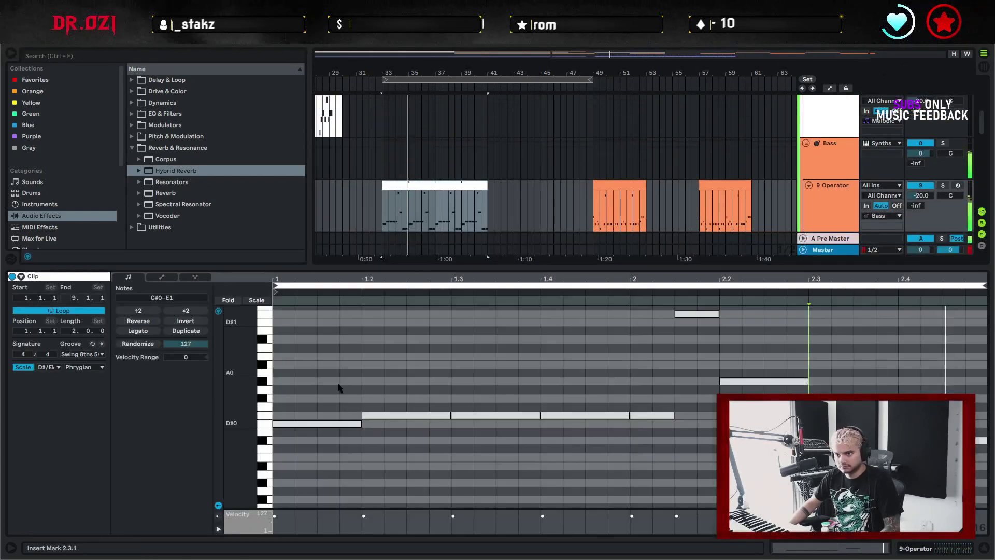
drag(362, 425, 317, 425)
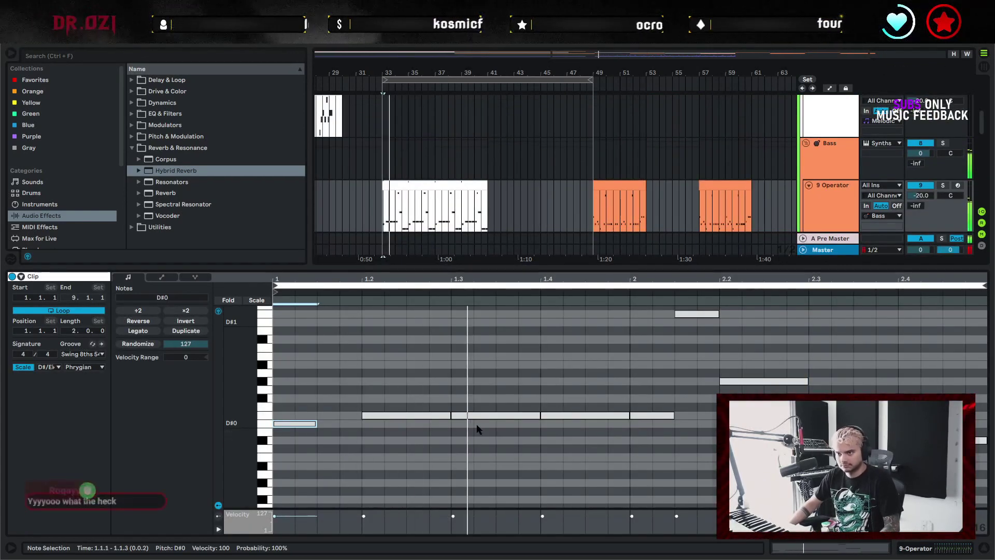
key(space)
key(space)
key(space)
key(space)
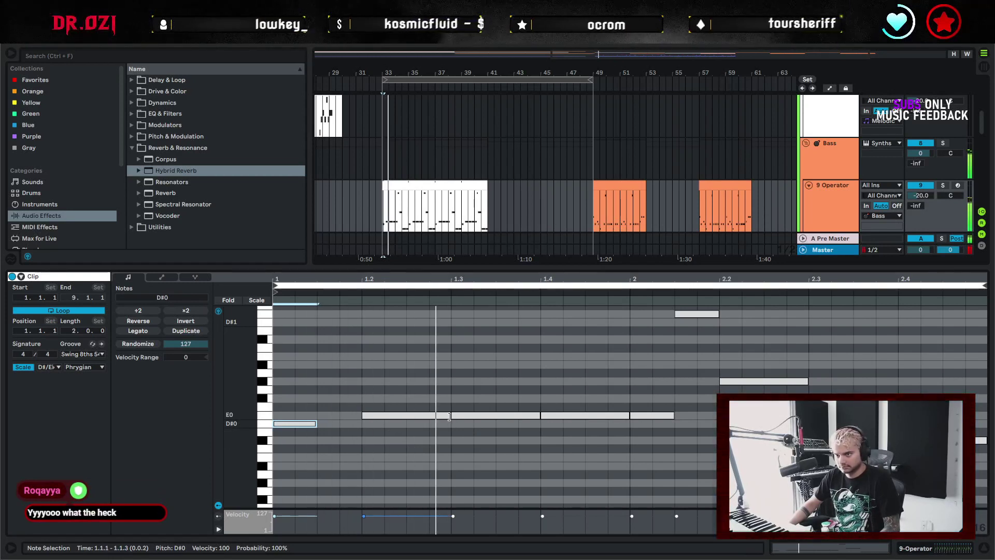
Shorten the E0 note at 1.2.1 and add a short E0 note with velocity 127 before beat 1.3
drag(449, 416, 398, 416)
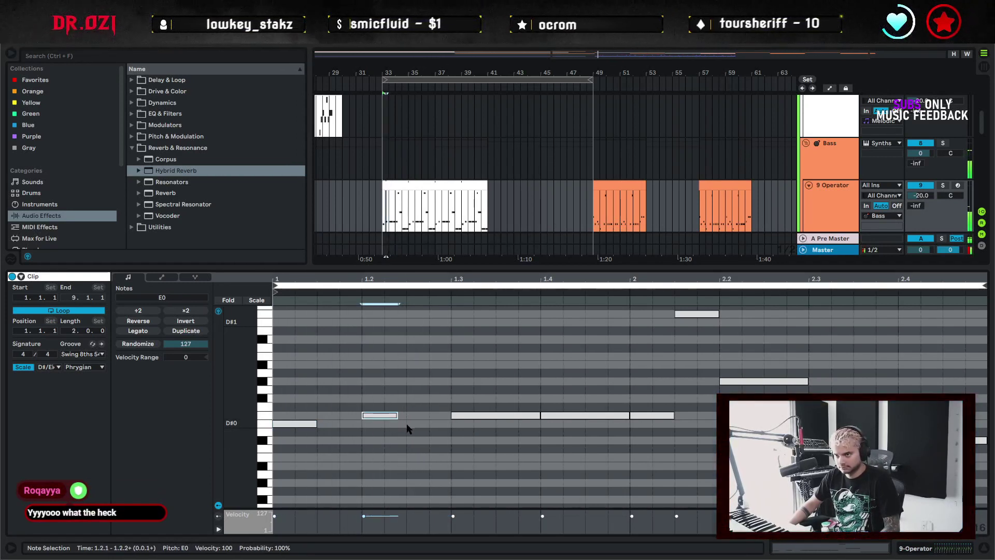
double_click(419, 415)
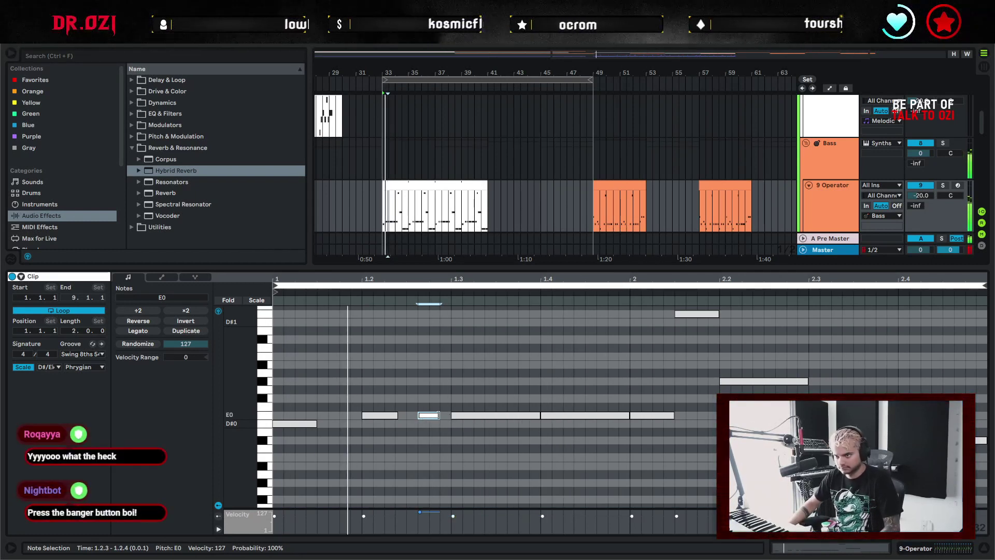
key(Left)
key(shift+Left)
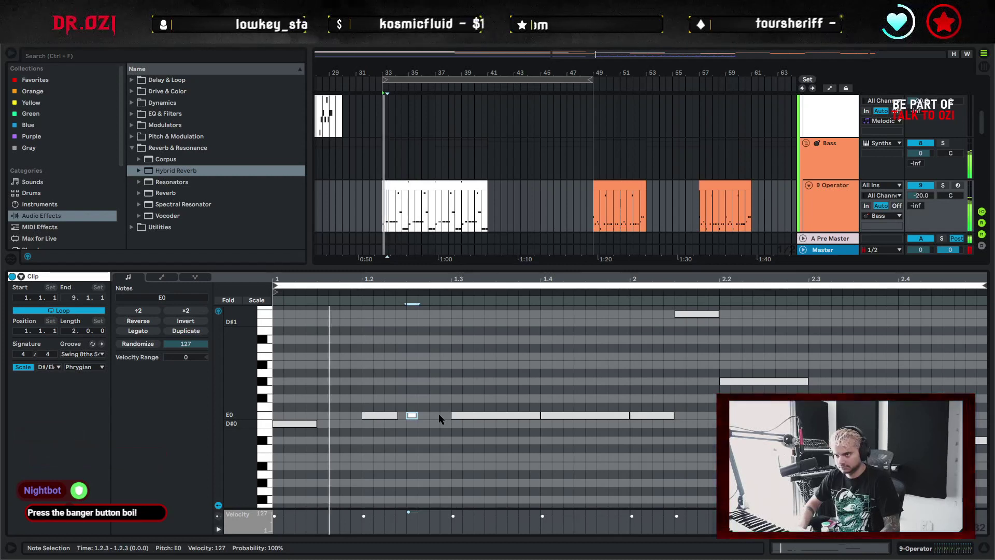
key(Right)
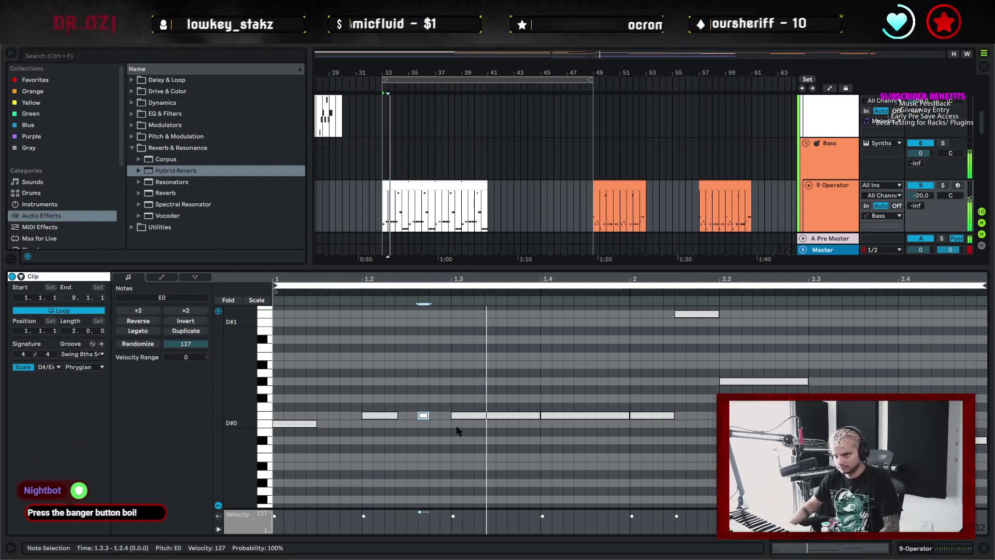
key(shift+Right)
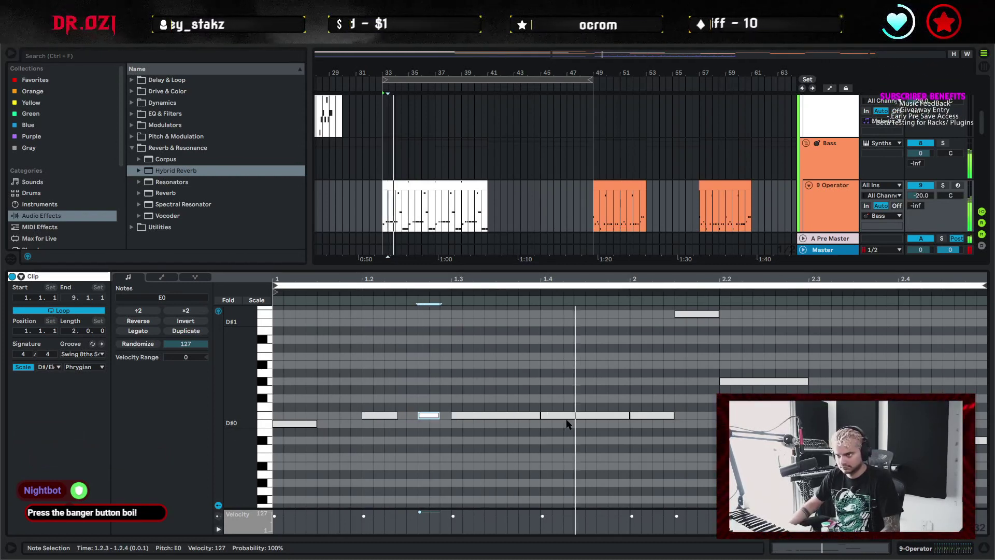
Paste the shortened E0 note and the short hit after it at 1.4.1, replacing the long note there
click(560, 399)
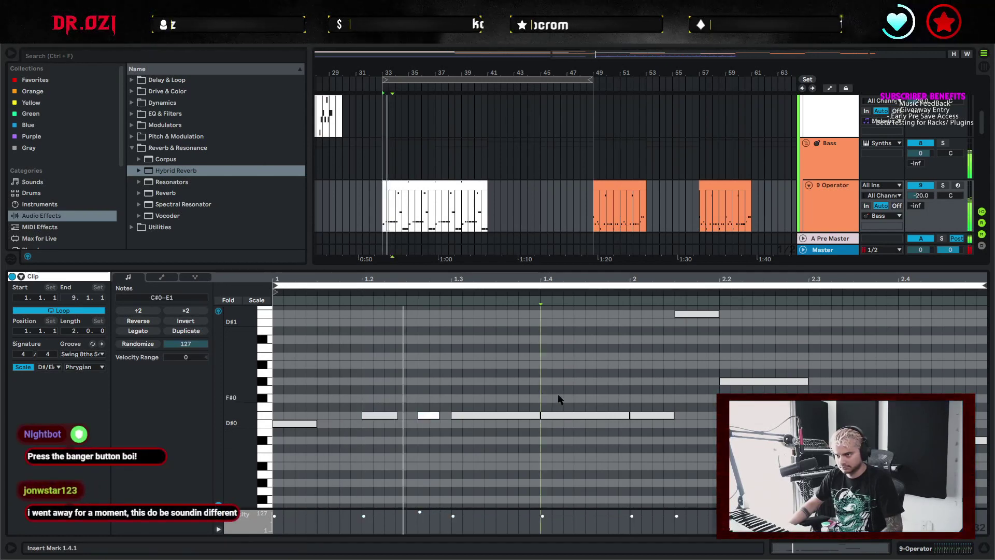
key(ctrl+v)
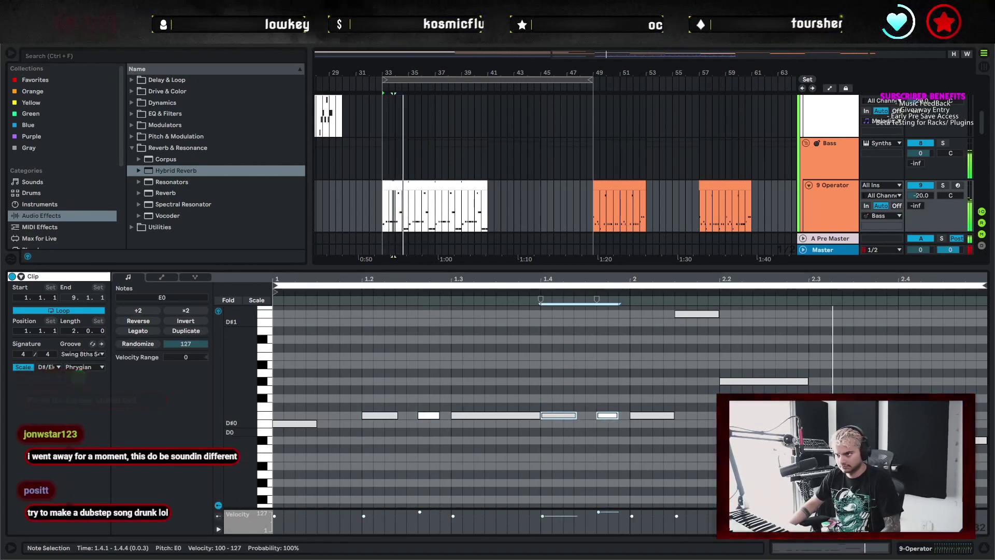
click(625, 464)
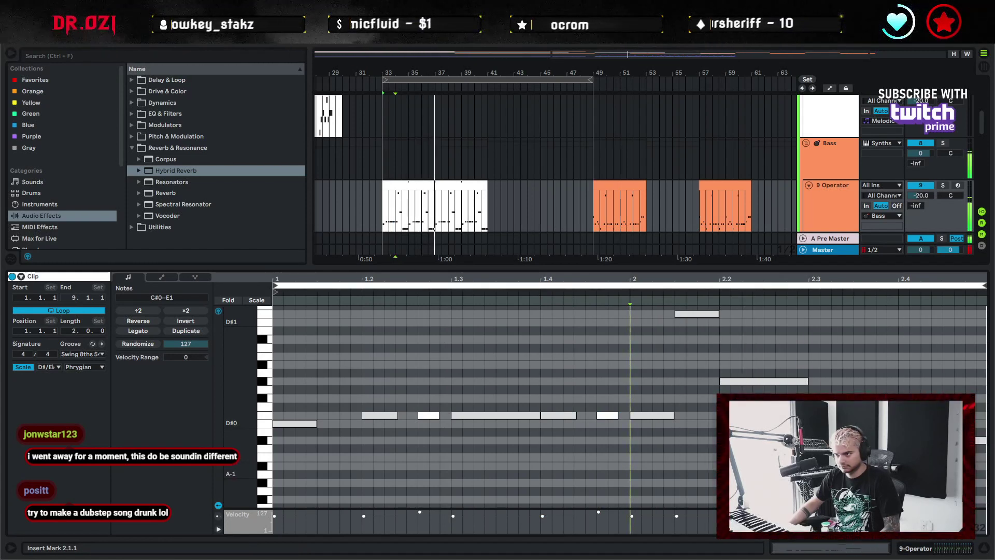
Shift the E1 note before 2.2 slightly later, shorten it to end before the next note, and close the clip editor
click(709, 311)
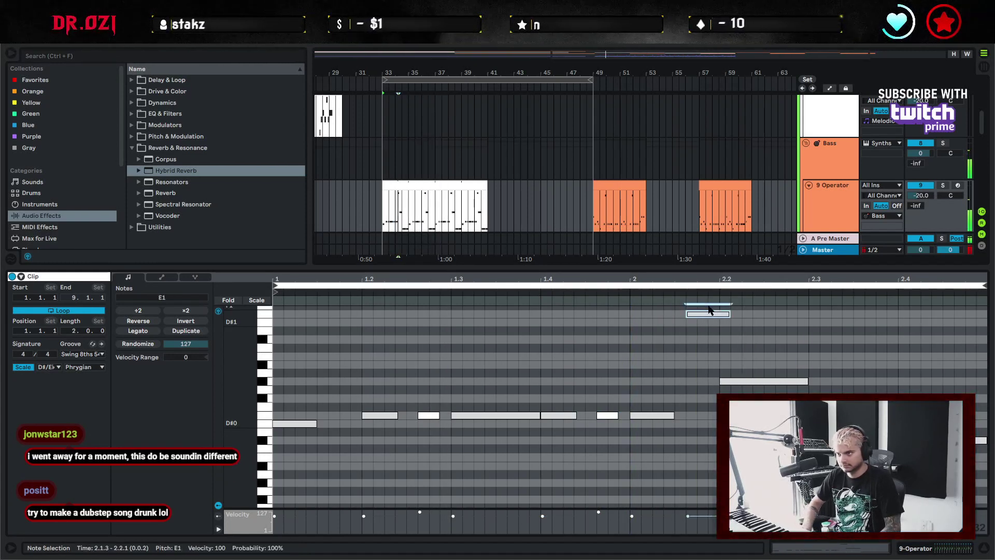
drag(718, 314, 708, 314)
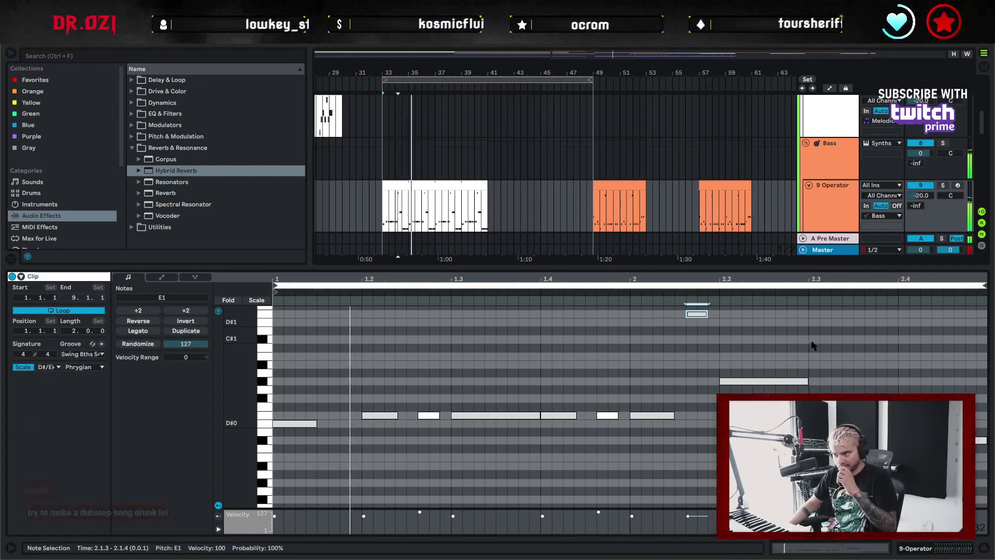
click(808, 363)
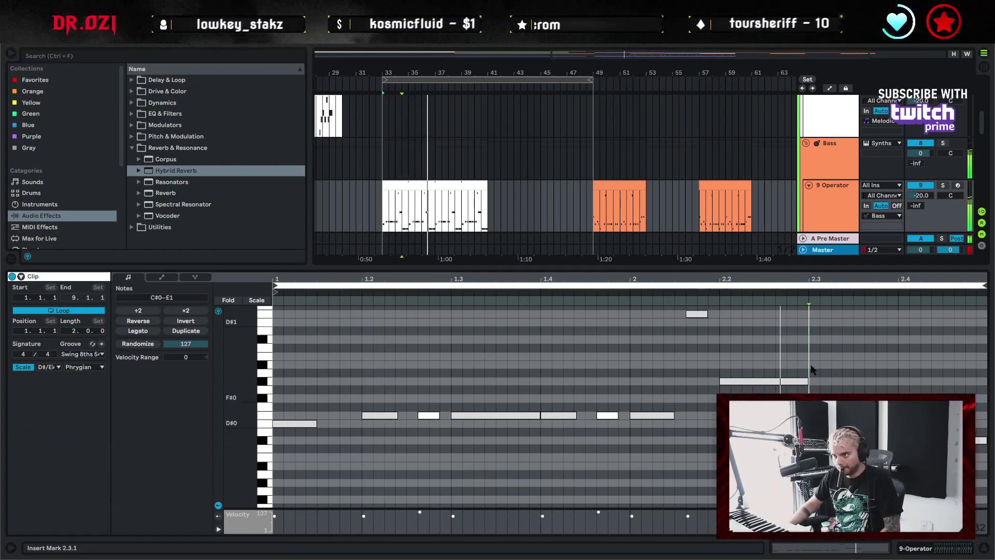
click(978, 542)
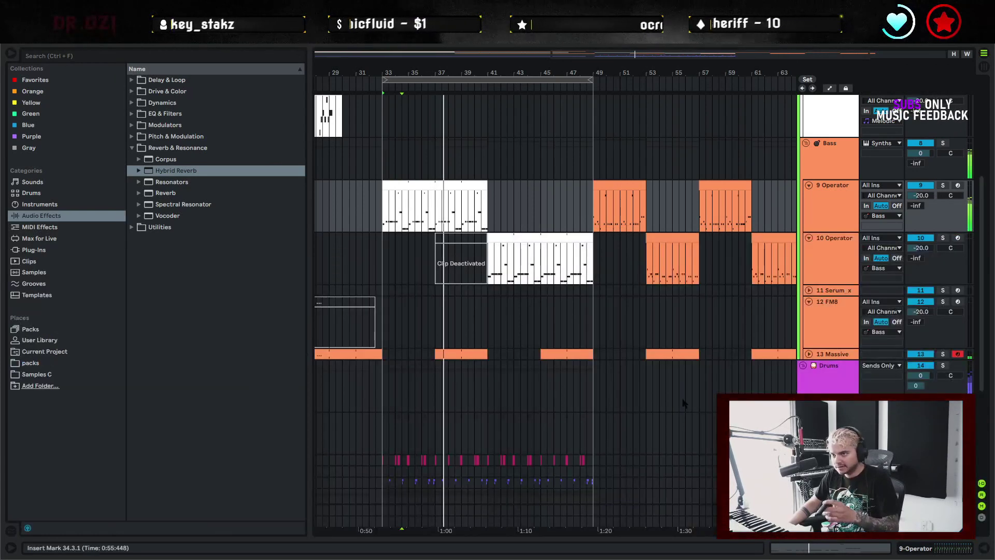
Loop track 9's clip across bars 33 to 41 and try Operator's oscillator C Coarse at 12
click(457, 195)
key(ctrl+l)
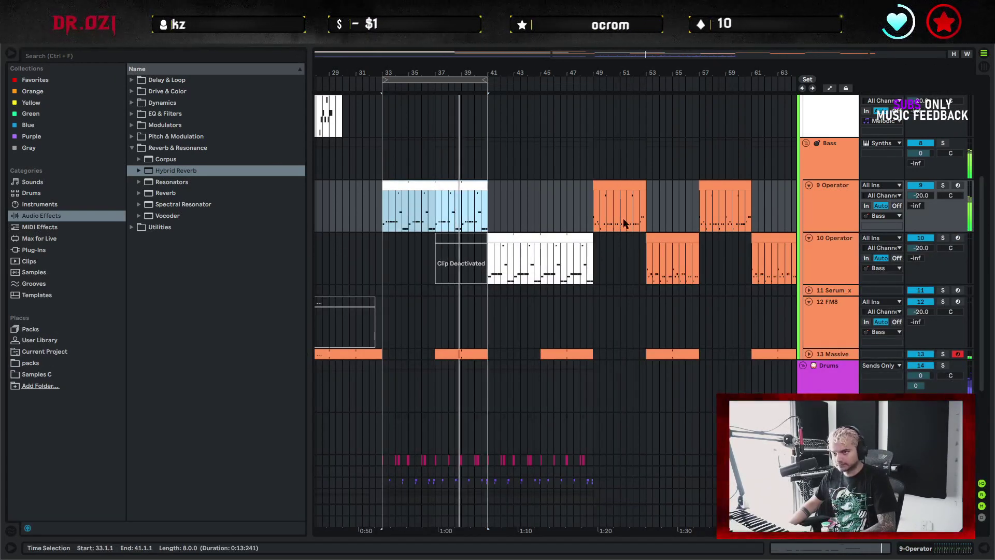
click(821, 205)
double_click(820, 202)
double_click(20, 466)
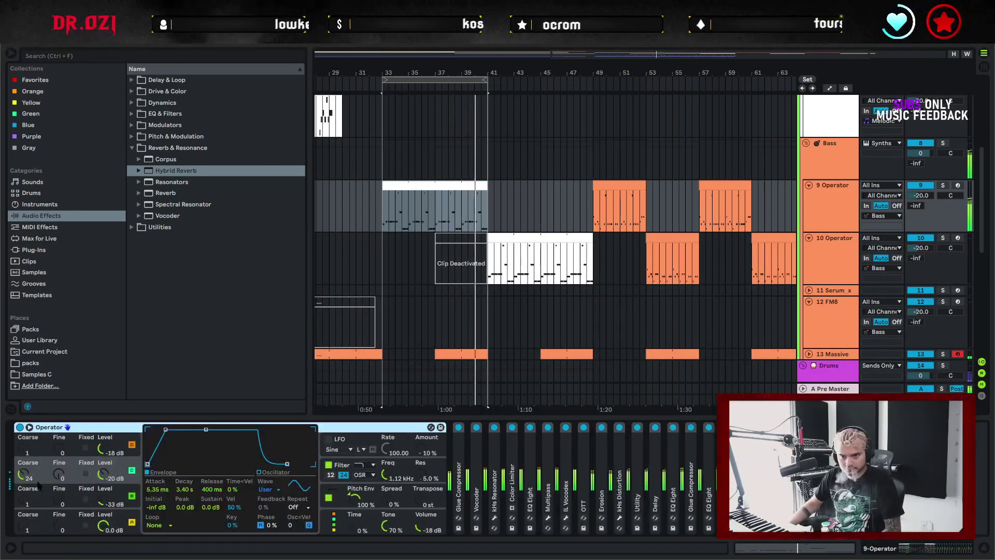
drag(26, 476, 26, 497)
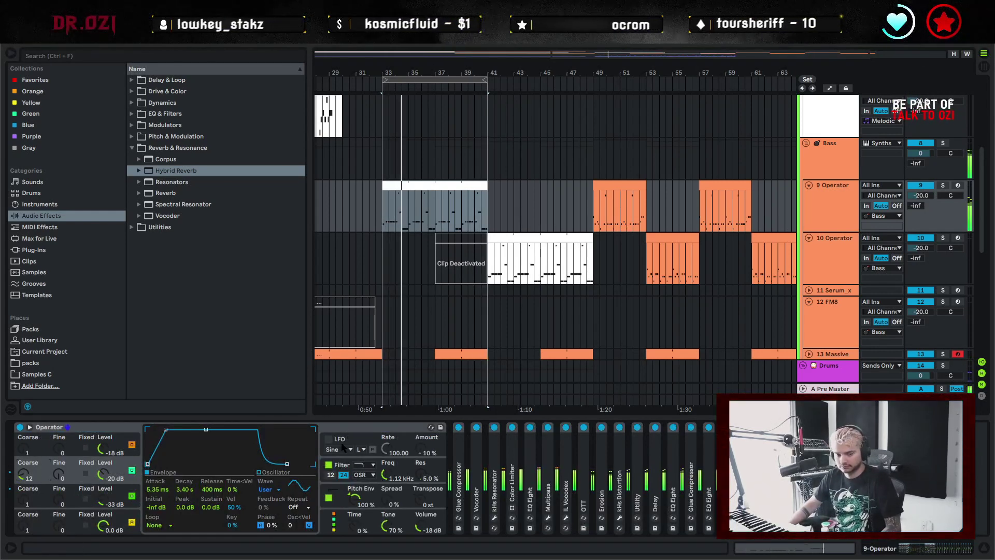
click(364, 428)
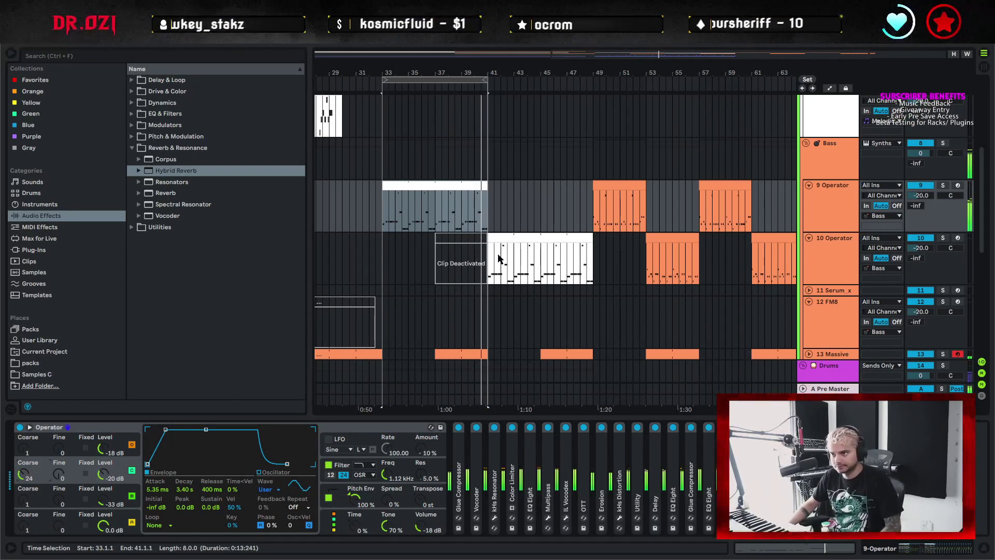
Delete all the Operator clips on tracks 9 and 10 from bar 41 onward
click(512, 237)
scroll(515, 217, right, 3)
scroll(515, 217, down, 1)
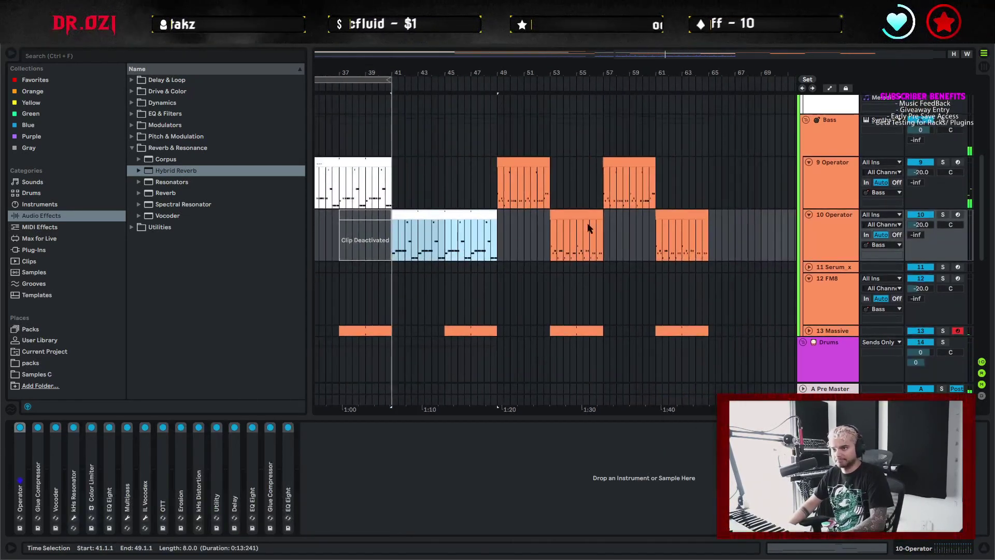
click(720, 251)
drag(719, 250, 388, 195)
key(Delete)
Extend track 9's bar 33 clip to bar 49 and loop bars 33 to 49
scroll(429, 207, left, 3)
scroll(428, 207, up, 1)
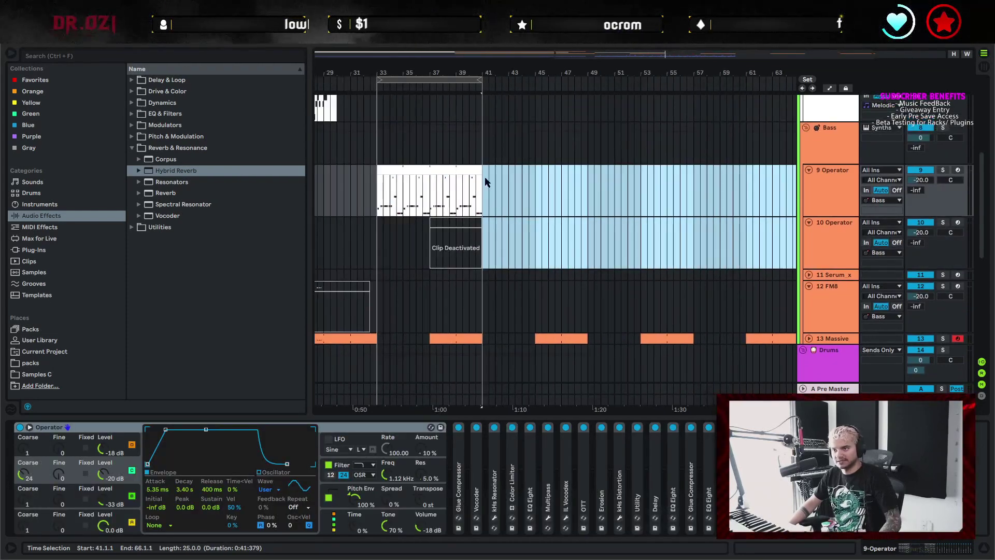
click(476, 171)
drag(477, 171, 589, 167)
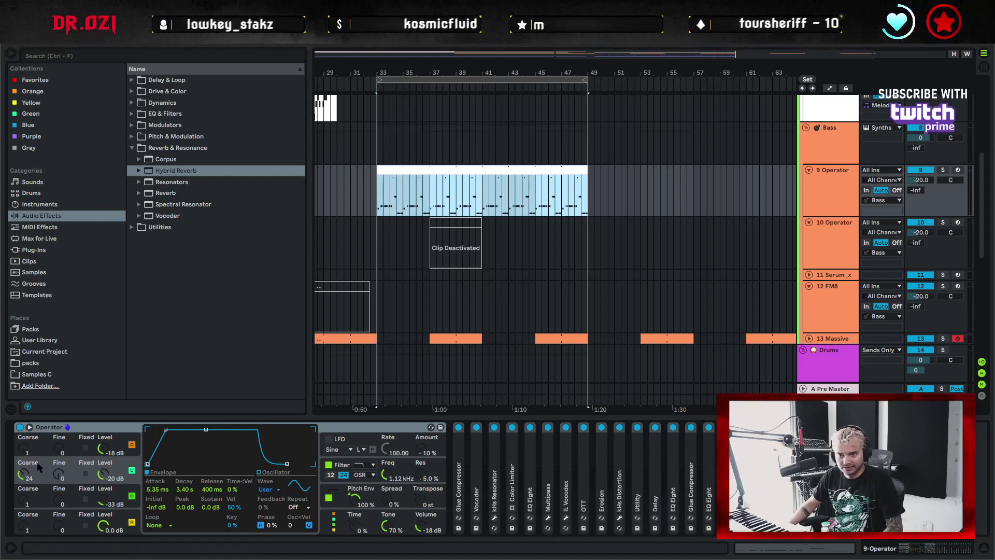
Automate oscillator C's Coarse in track 9's Operator, stepping from 24 down to 12 at bar 41
right_click(21, 475)
click(52, 490)
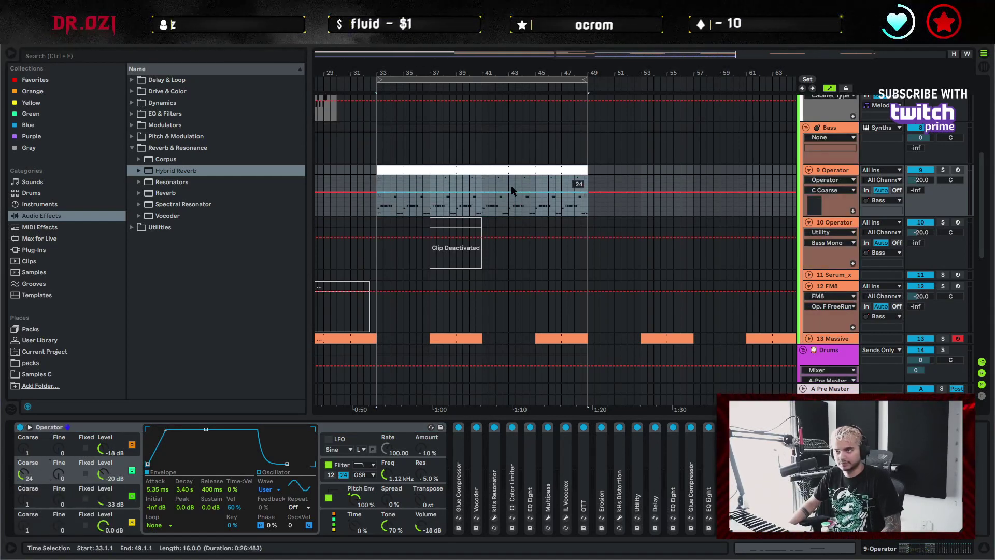
click(486, 197)
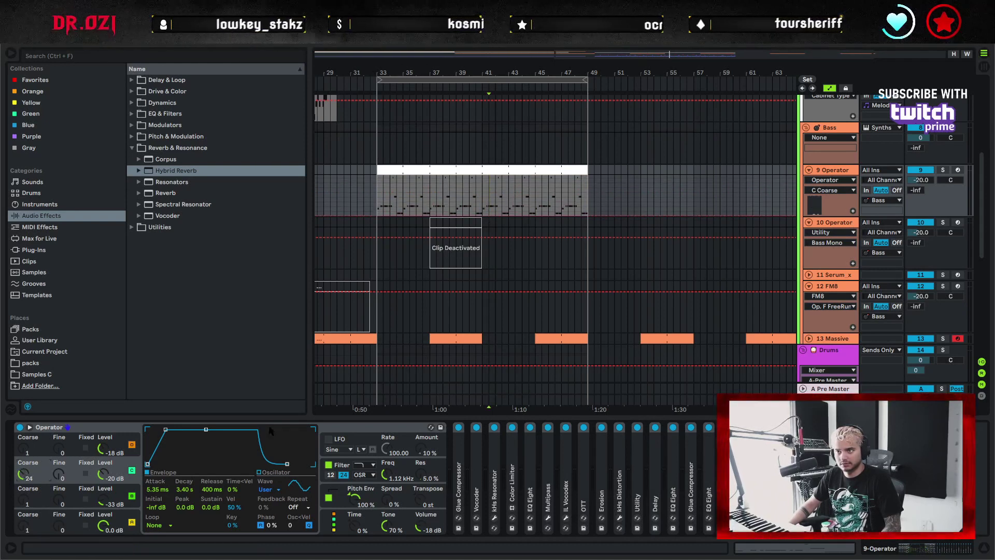
click(482, 193)
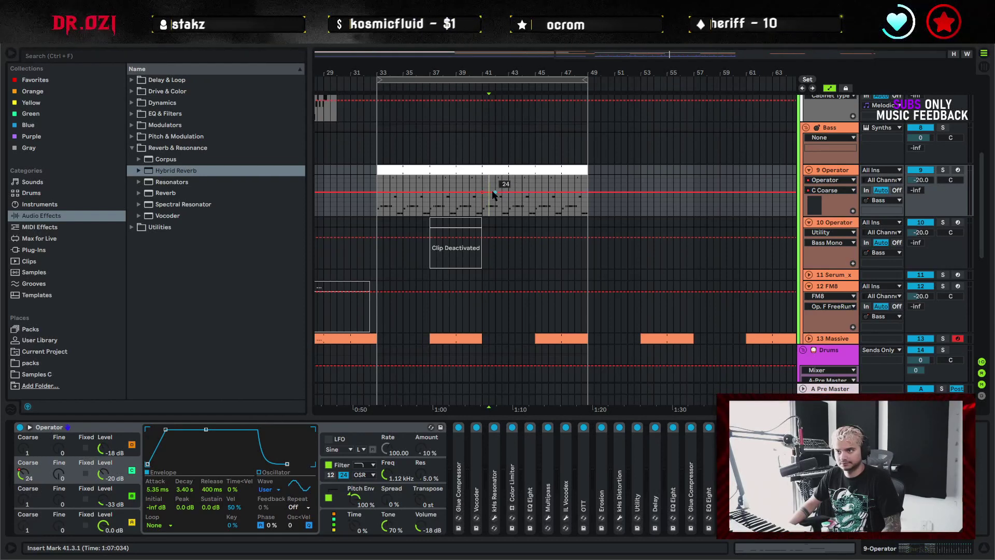
right_click(493, 194)
click(536, 209)
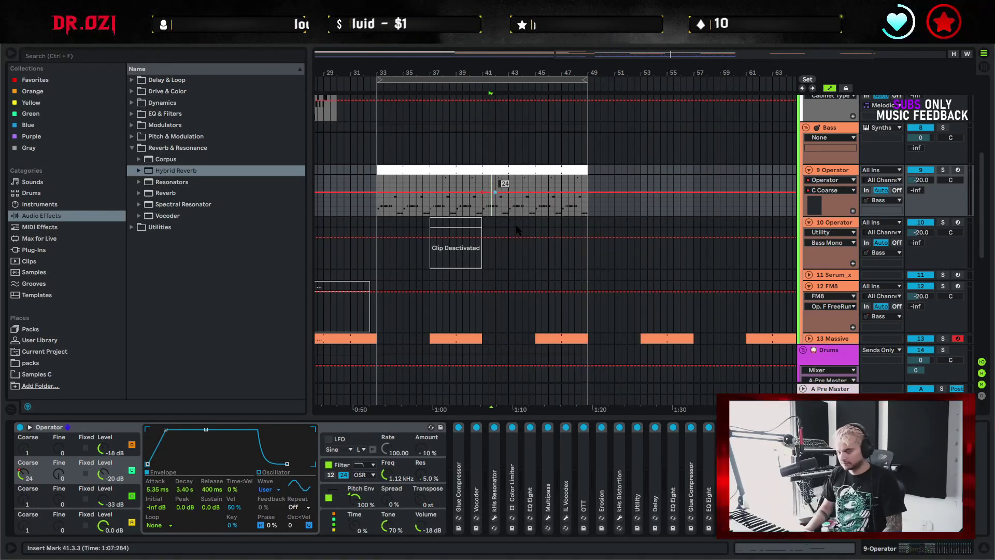
scroll(510, 213, down, 1)
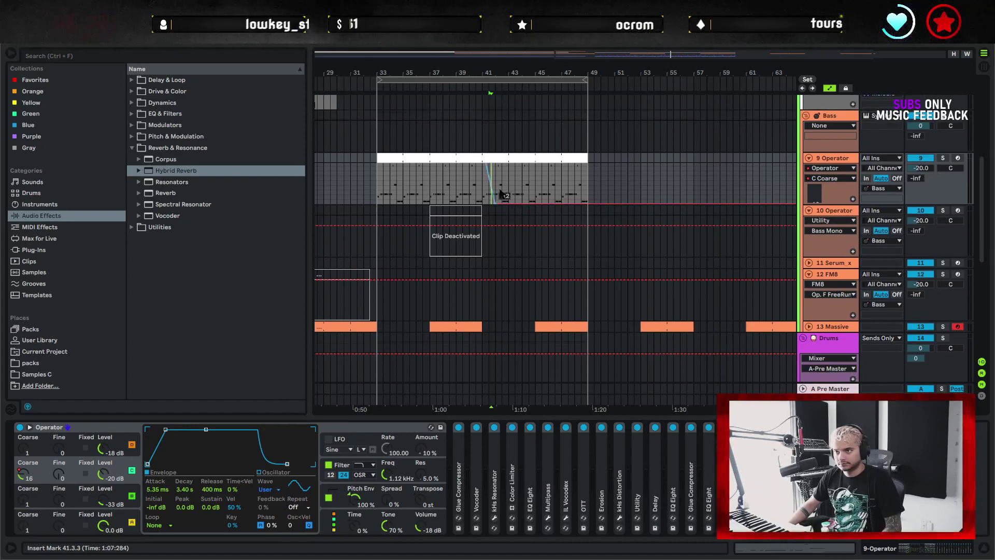
drag(492, 201, 482, 198)
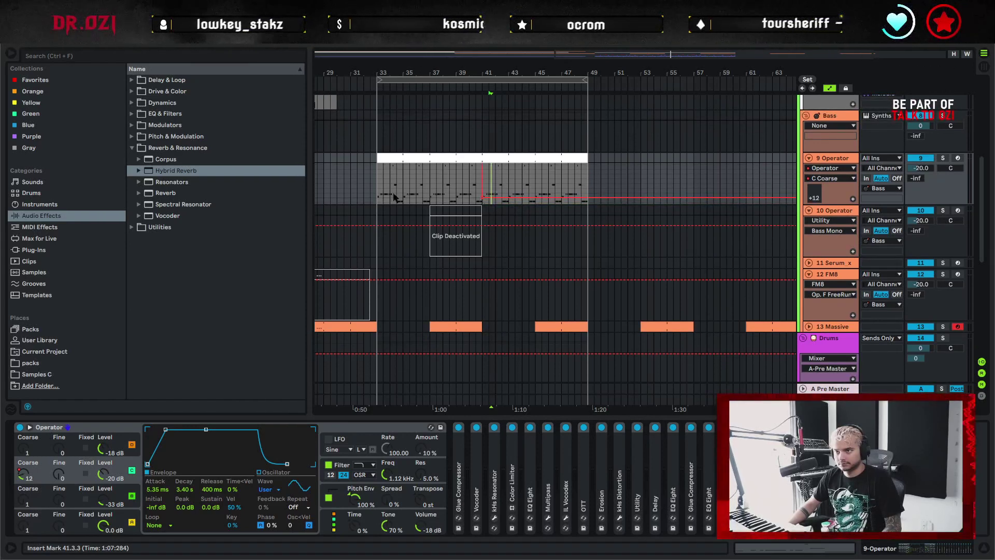
Hide the automation, play the section from 32.3.1, collapse Operator and close the device view
key(a)
key(space)
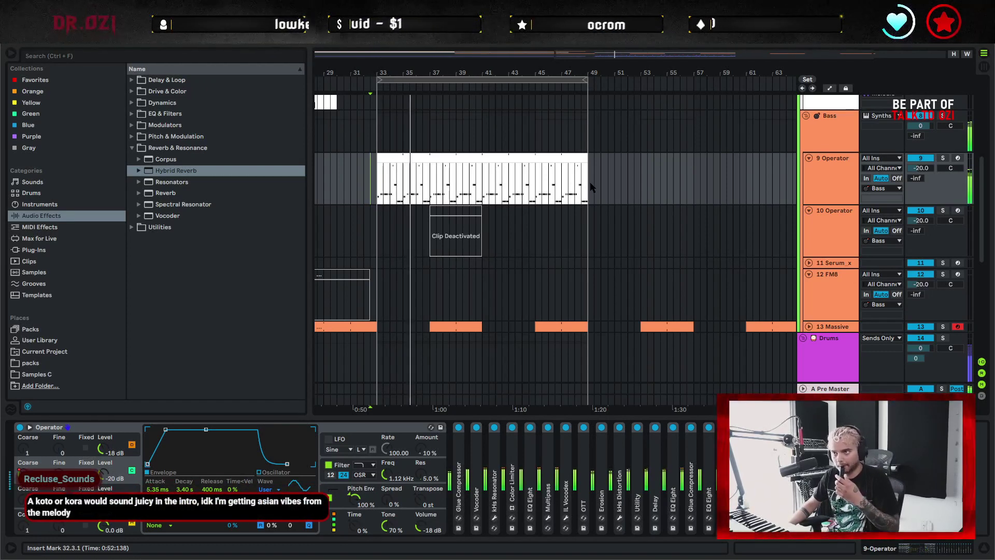
double_click(357, 428)
click(535, 461)
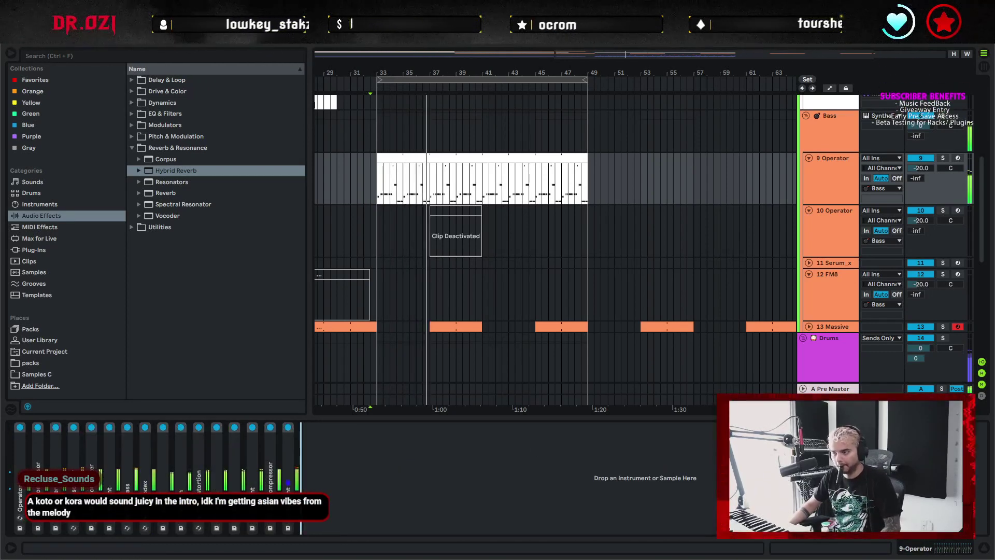
click(983, 548)
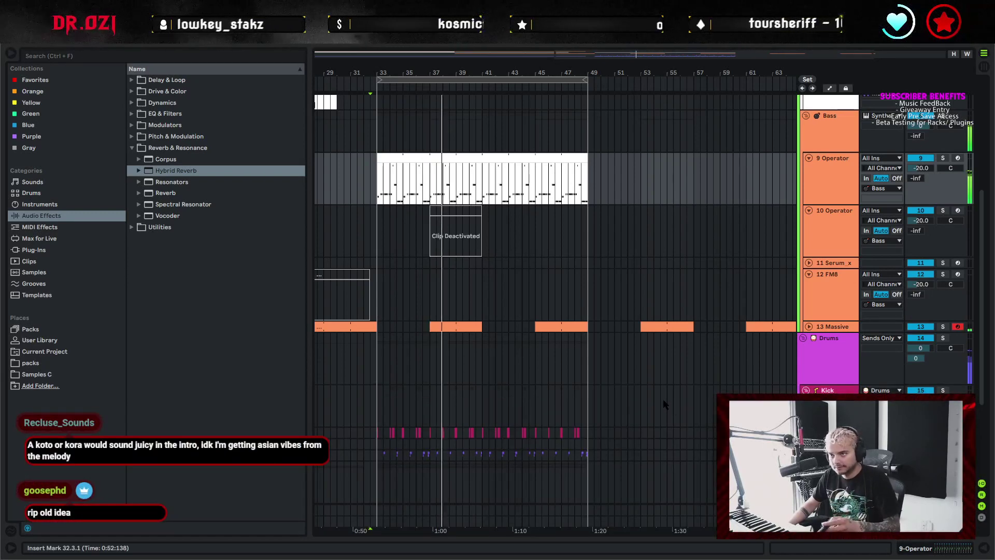
Look over the arrangement around track 9's extended clip and the neighbouring tracks while the drop plays
drag(639, 252, 523, 278)
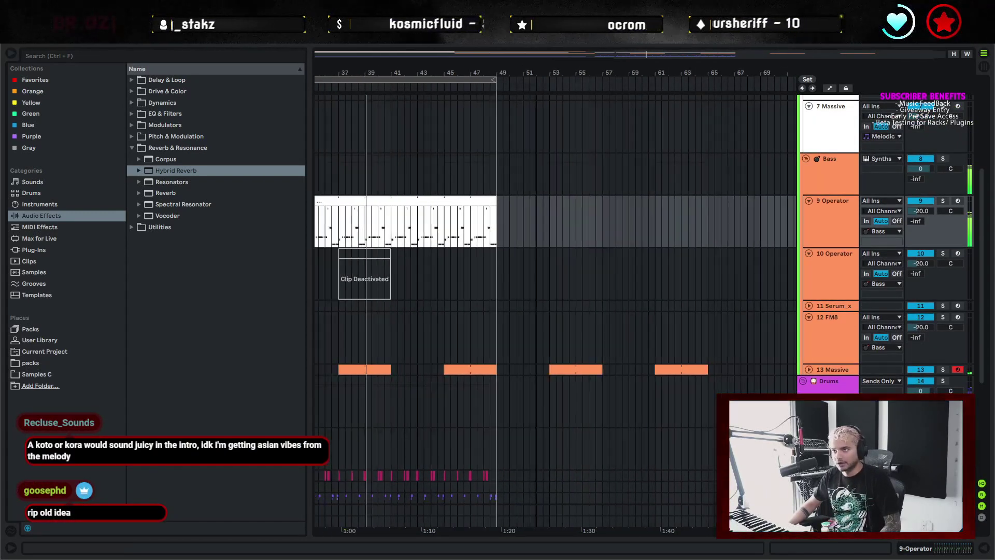
scroll(785, 269, down, 3)
scroll(680, 269, up, 1)
click(586, 269)
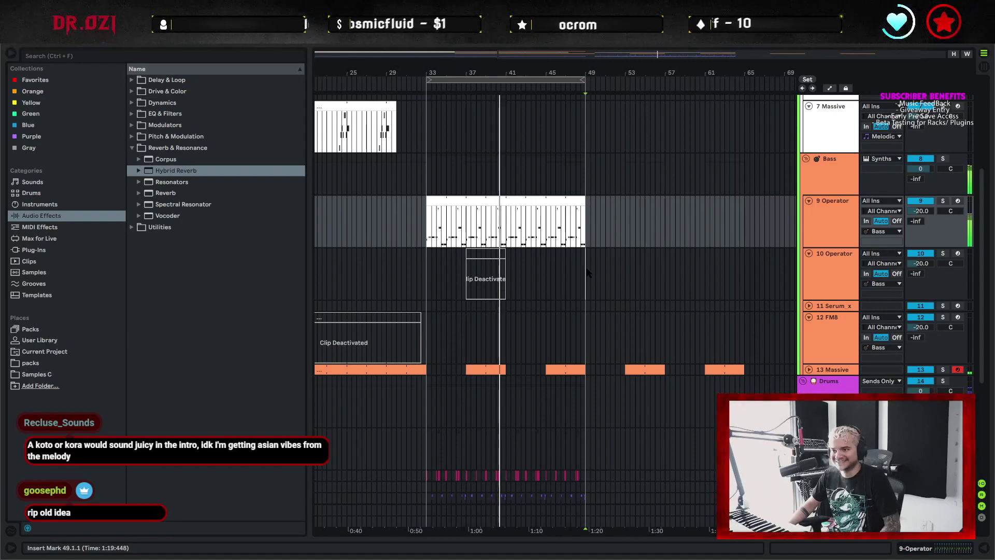
drag(576, 300, 613, 308)
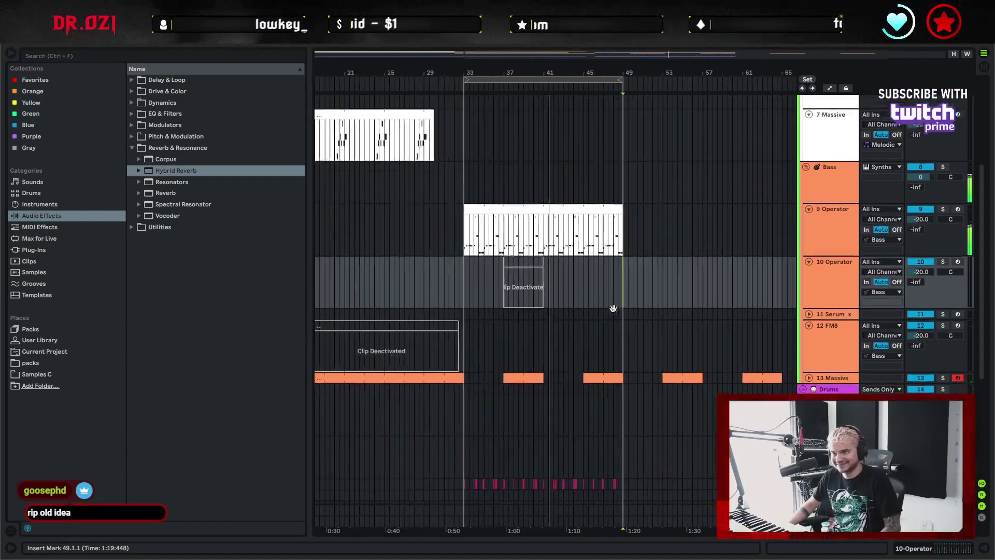
scroll(615, 337, up, 3)
scroll(618, 371, left, 2)
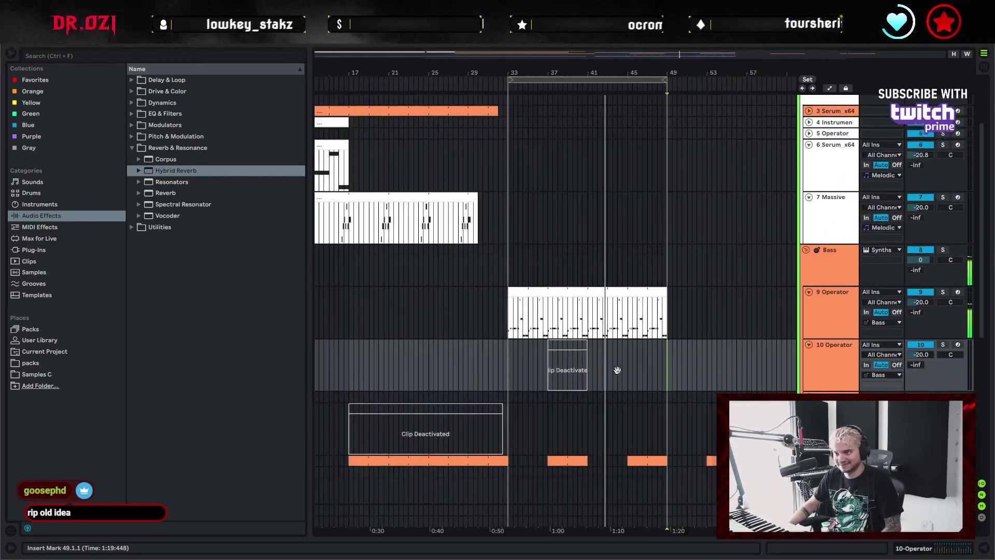
drag(617, 370, 547, 351)
drag(523, 72, 522, 116)
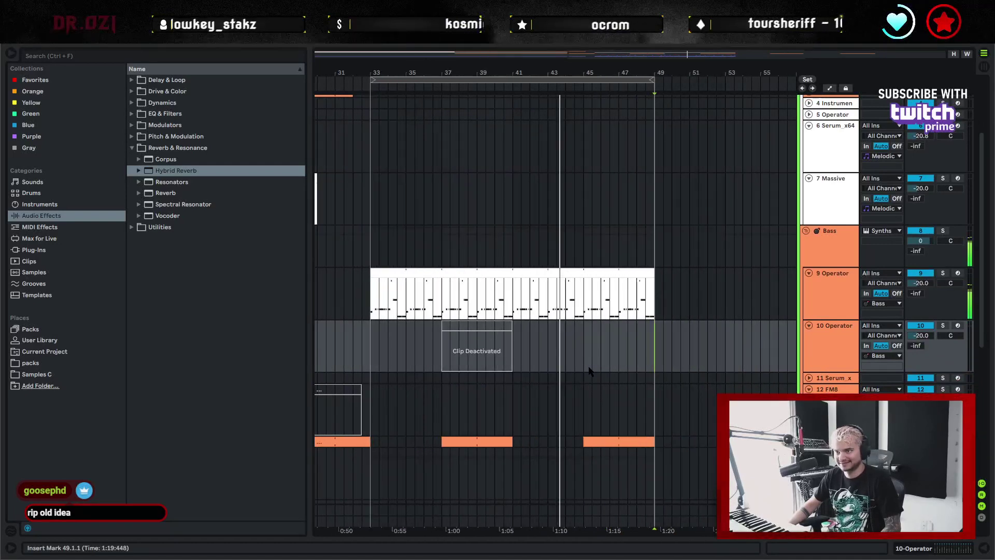
Set oscillator C's level in track 9's Operator to -23 dB and play the drop from bar 33
click(810, 278)
double_click(825, 296)
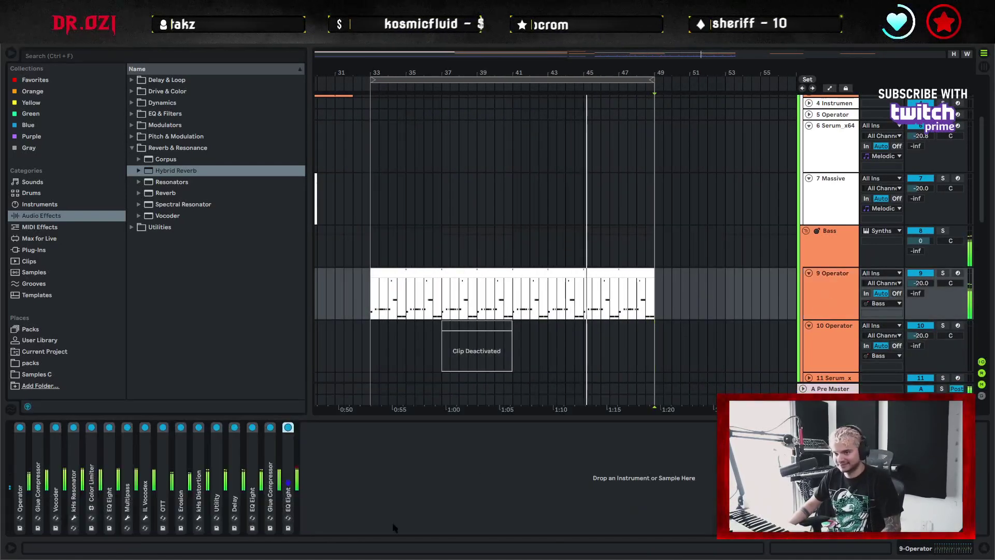
click(366, 499)
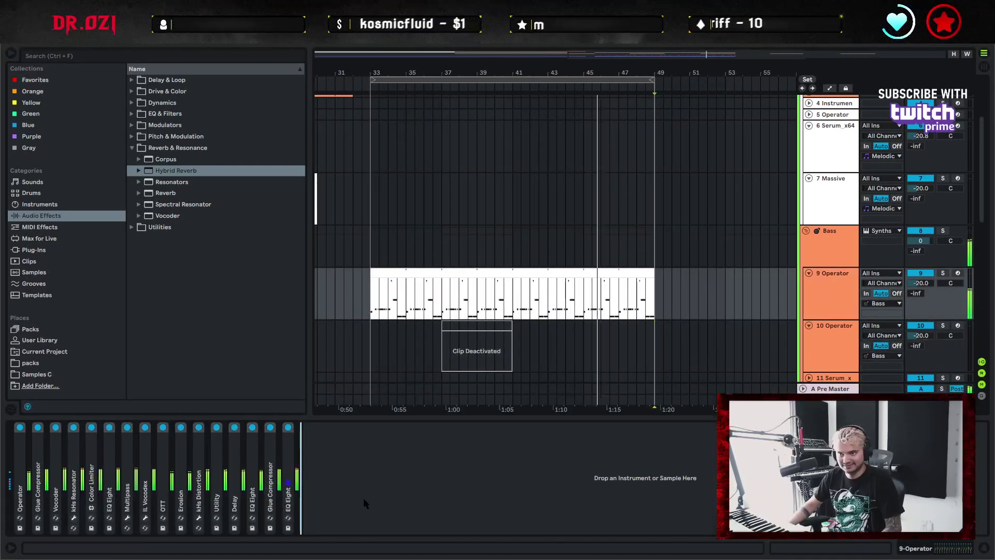
double_click(18, 479)
drag(104, 473, 103, 469)
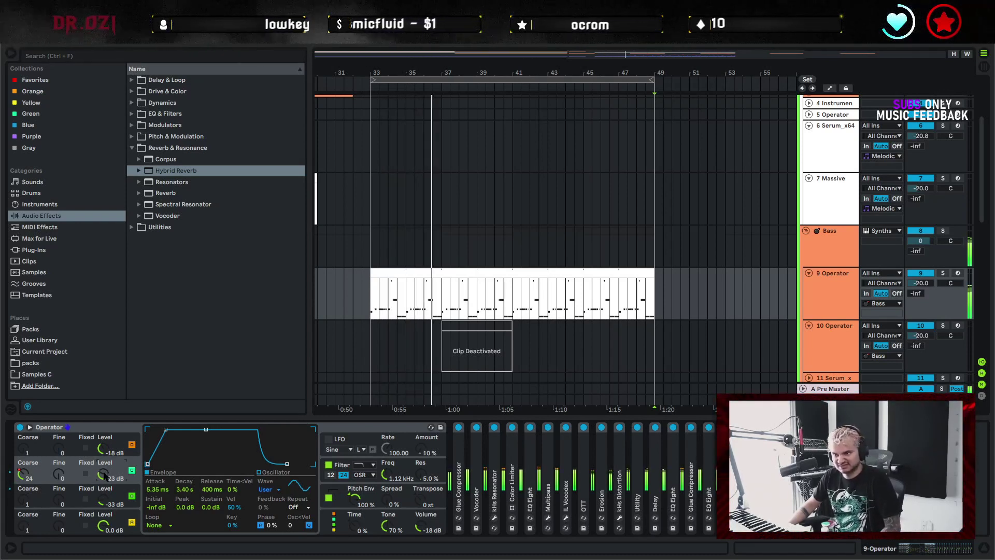
click(375, 303)
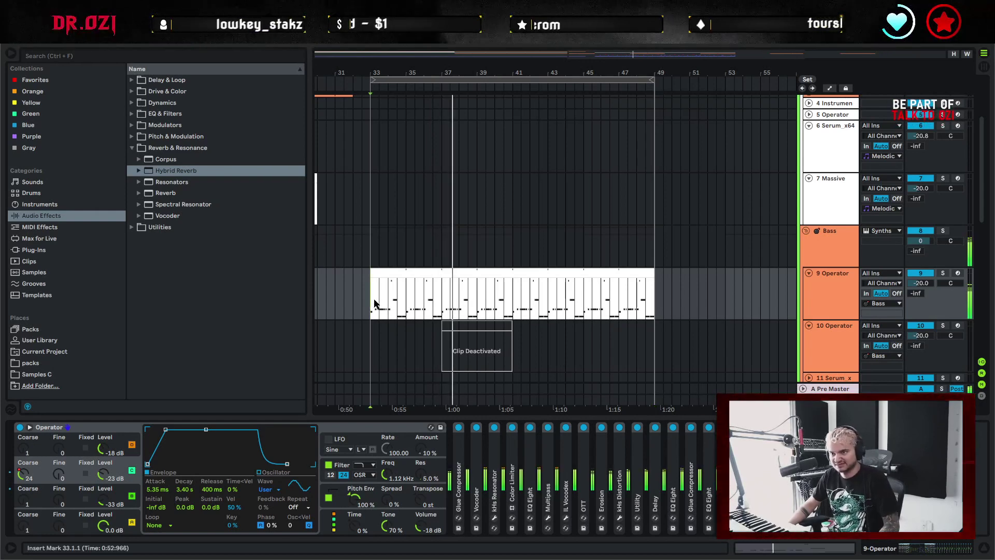
click(604, 284)
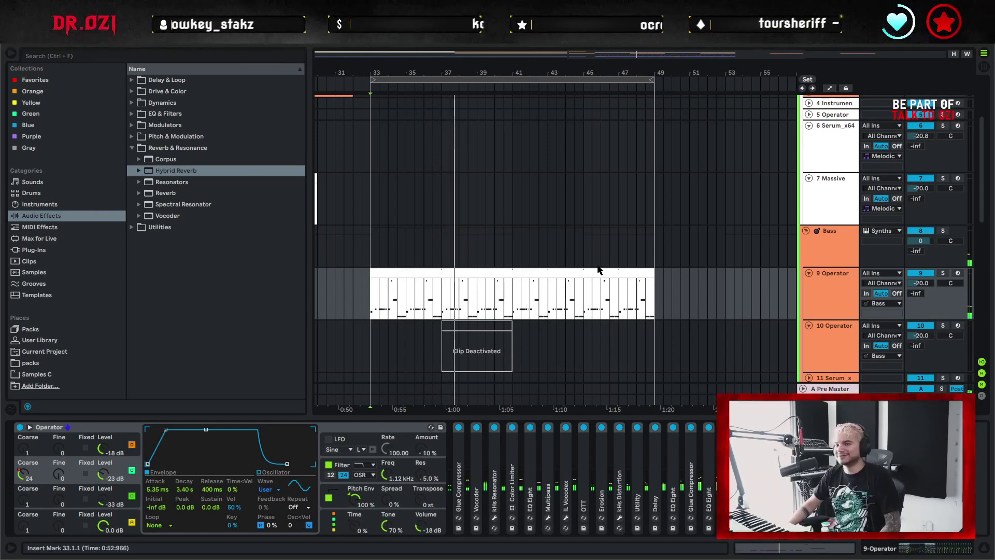
key(space)
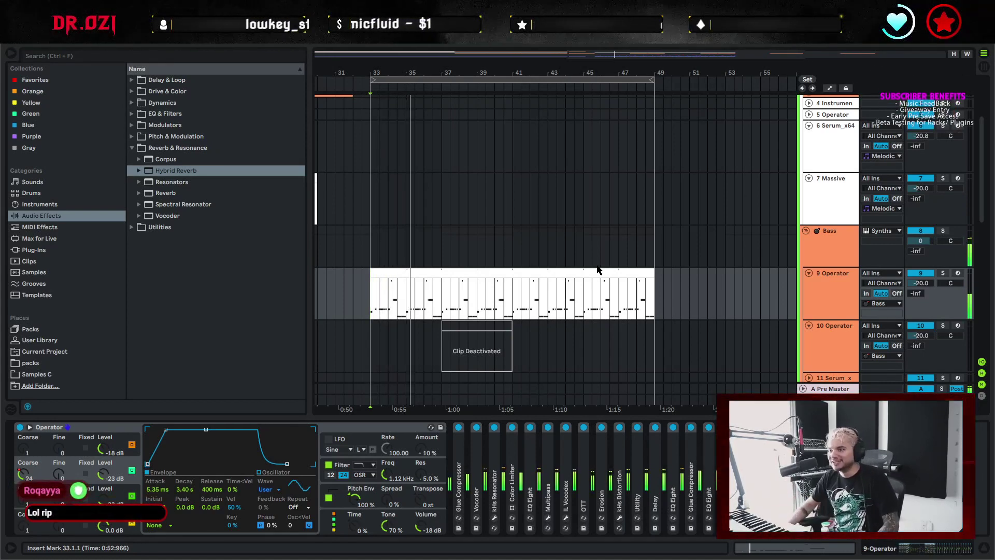
Insert a new MIDI track directly below 7 Massive in the Melodic group
click(819, 194)
scroll(451, 244, up, 3)
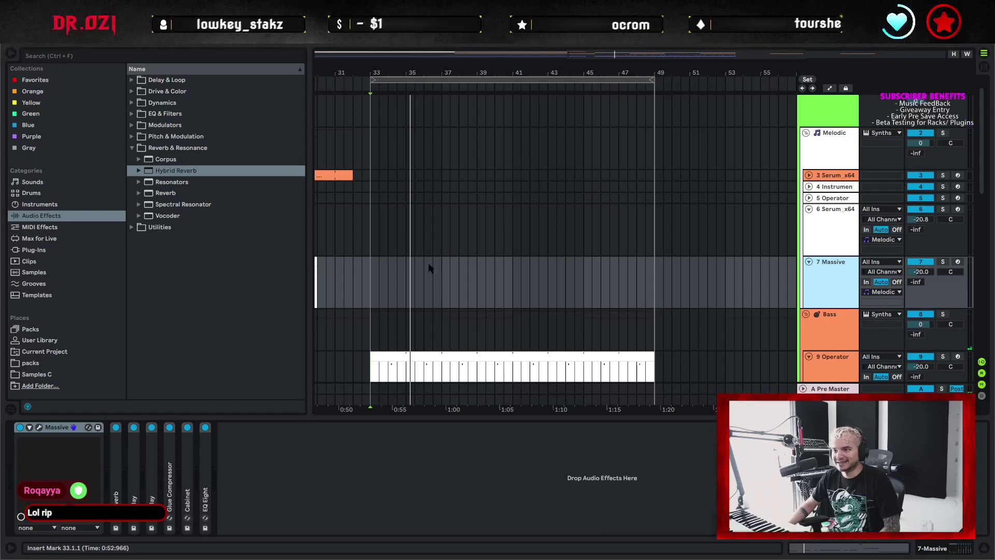
drag(429, 268, 582, 258)
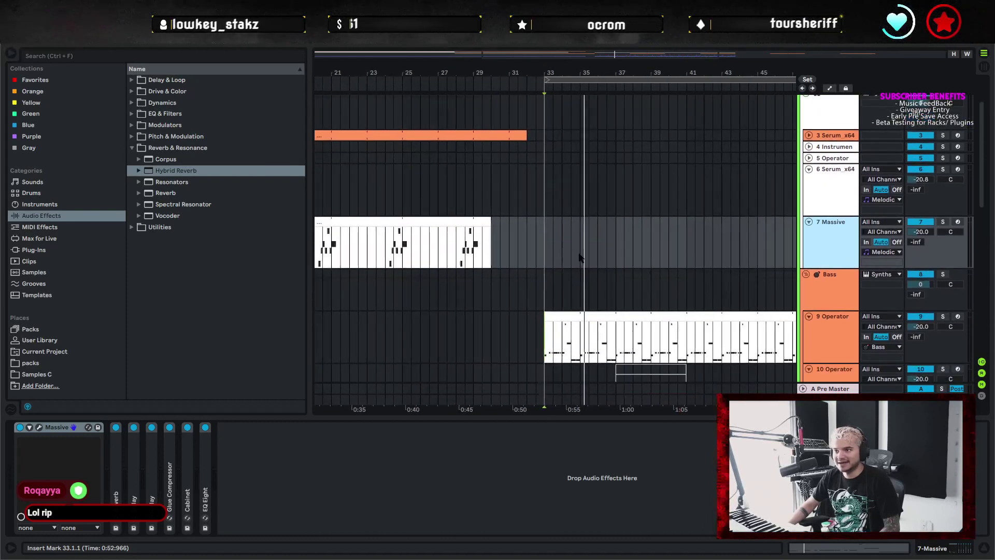
click(983, 547)
drag(660, 256, 611, 234)
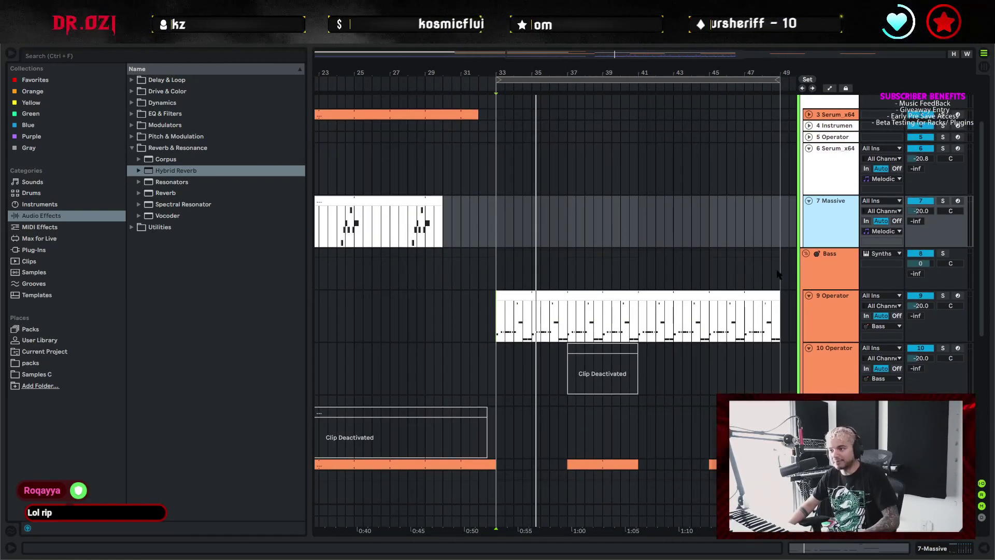
key(ctrl+shift+t)
Search the instruments for "brass", expand the Instrument Rack results and preview Brass.adg
click(66, 250)
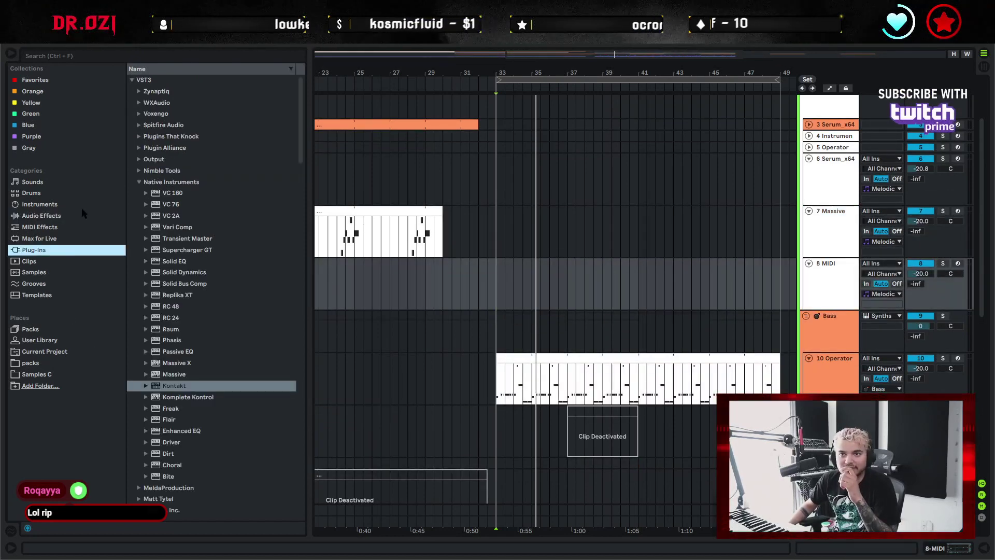
click(82, 205)
click(167, 56)
text(br)
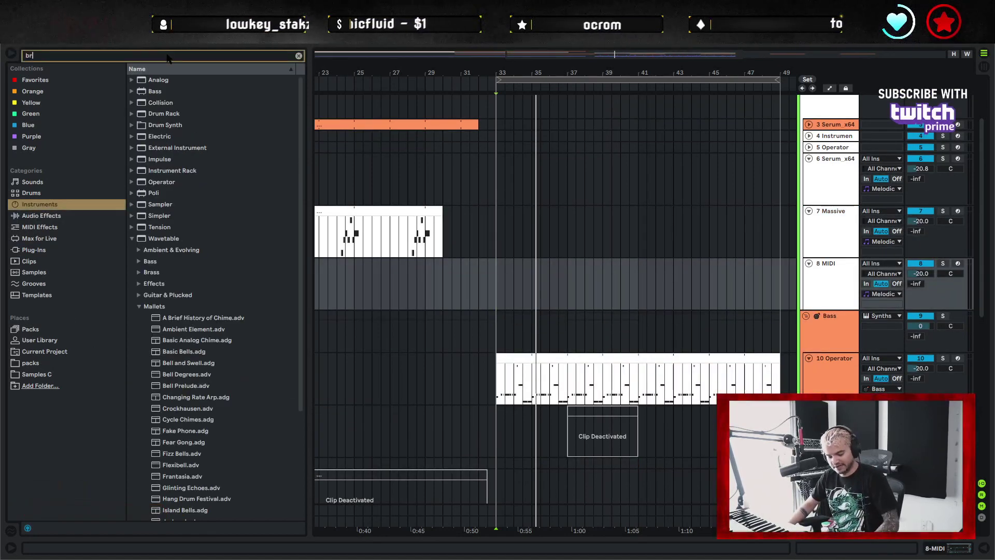
text(ass)
click(179, 91)
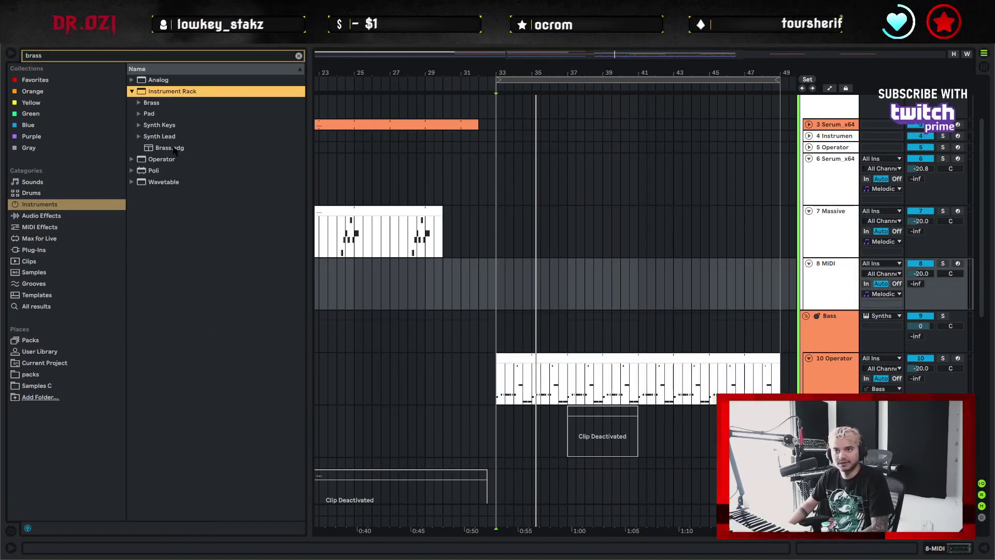
click(171, 148)
click(175, 93)
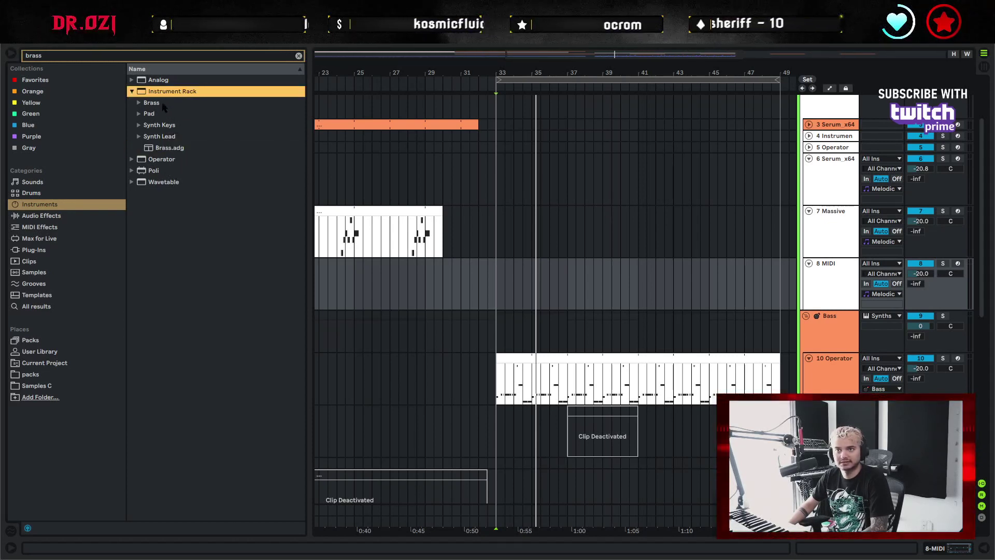
click(172, 149)
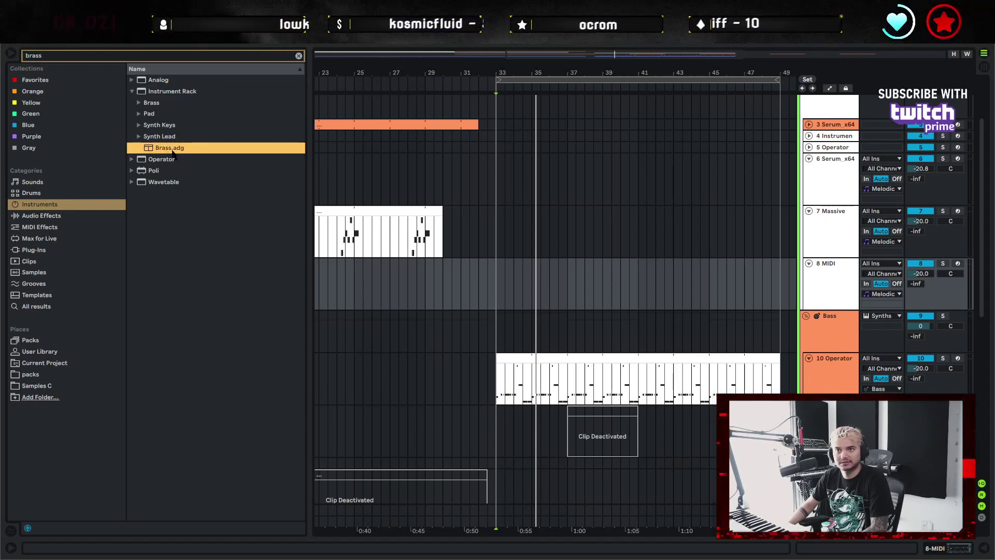
Audition the Instrument Rack brass presets, including Chord Analog Brass, Duality Brass and Block Minor Brass
click(174, 102)
click(196, 137)
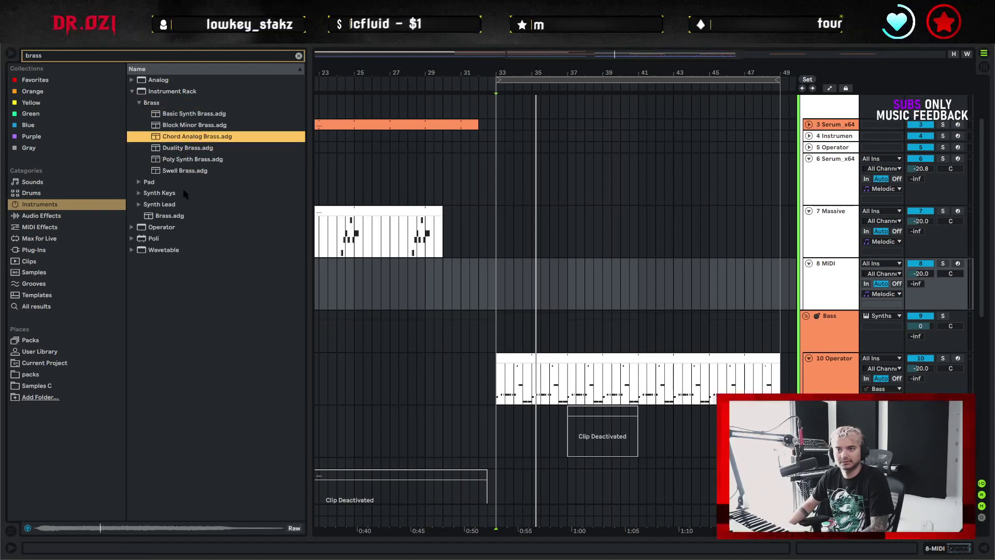
click(203, 149)
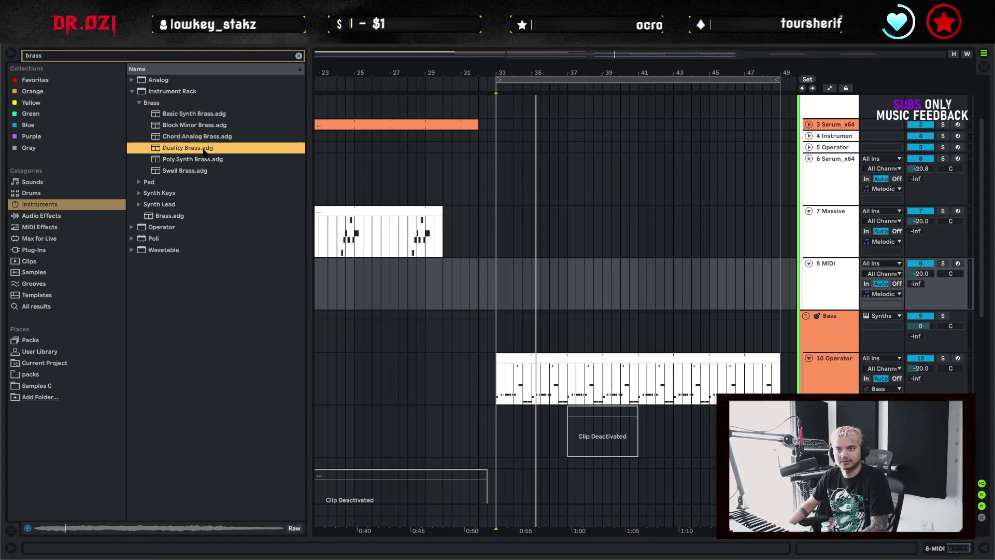
click(210, 123)
key(Up)
click(207, 193)
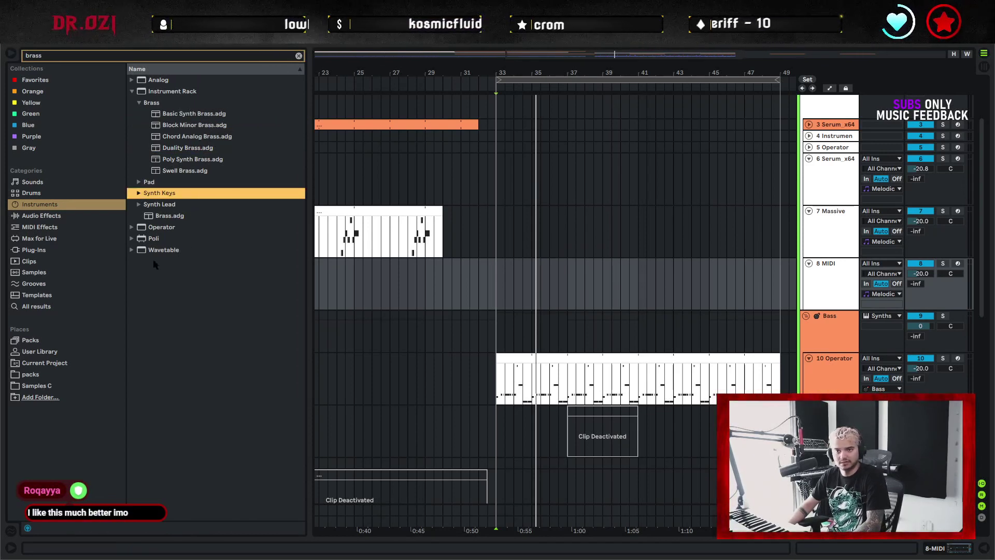
Browse the Operator and all-category brass results, preview Duality Brass, clear the search and play the drop from 33.1.1
click(182, 228)
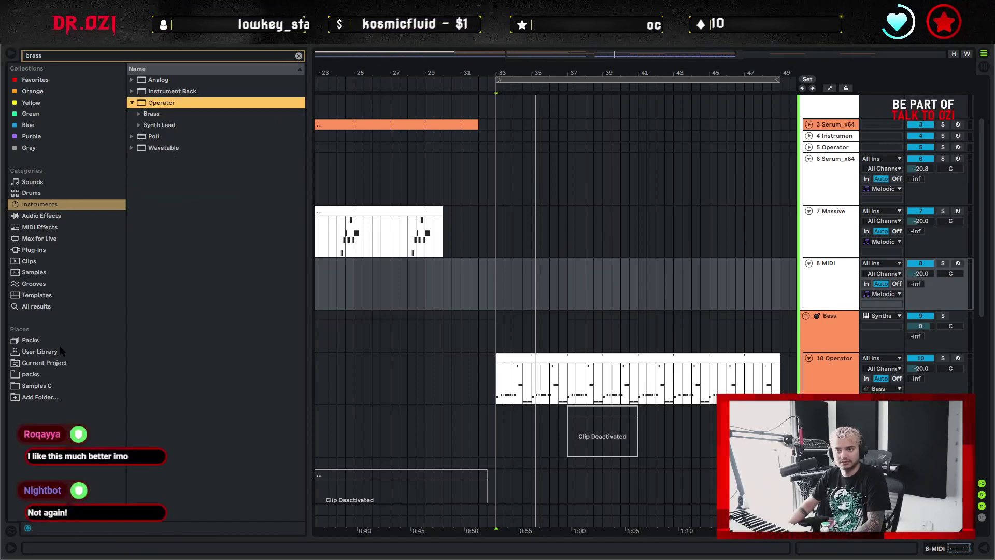
click(59, 307)
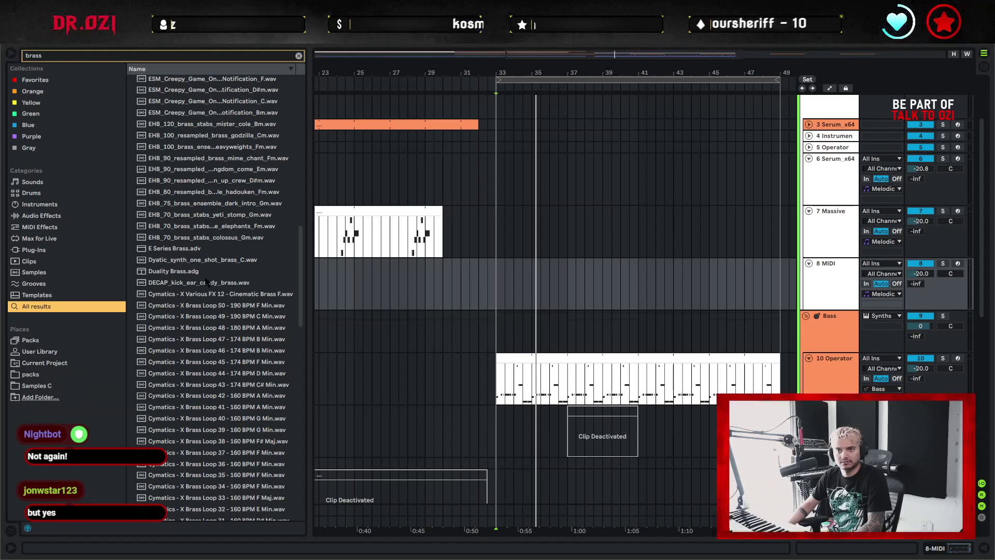
click(183, 270)
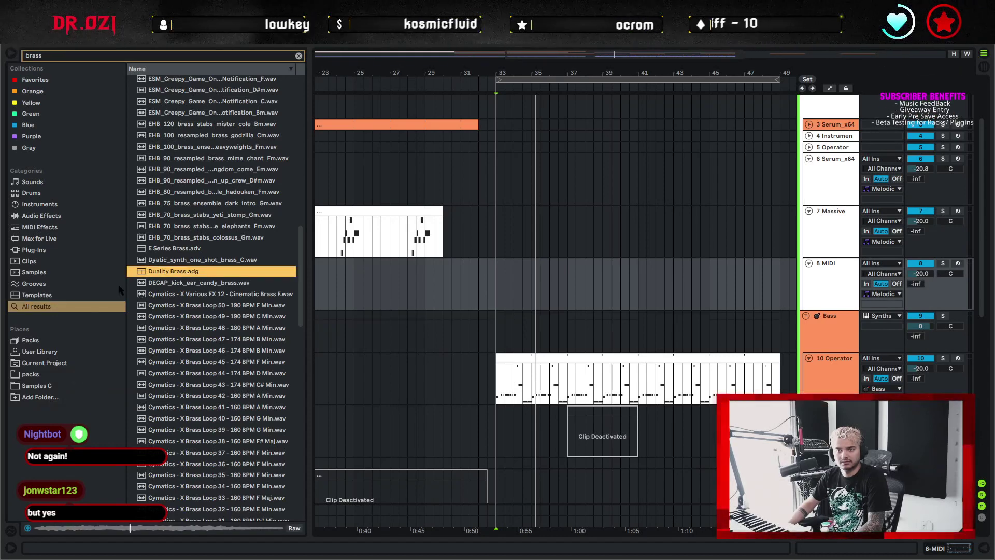
click(44, 217)
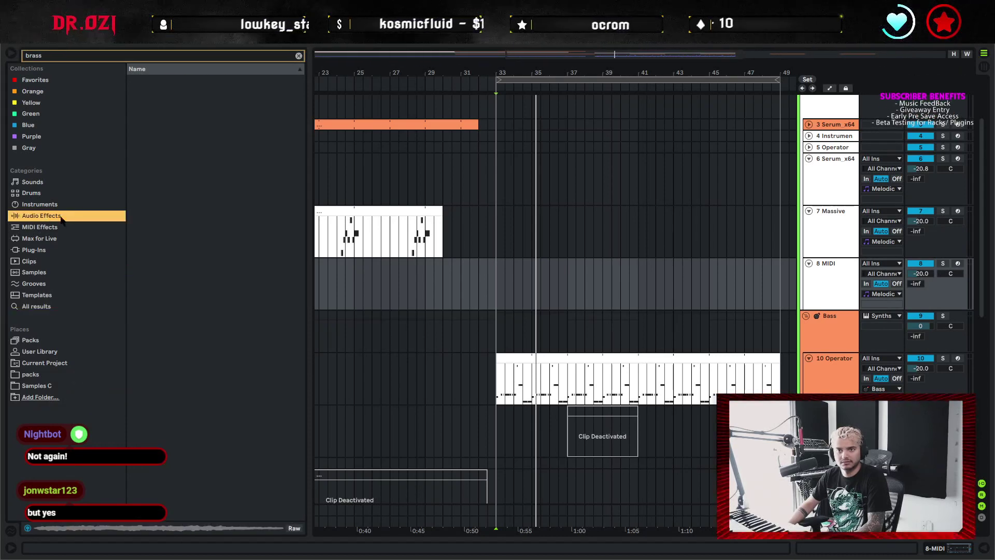
click(298, 55)
click(493, 280)
key(space)
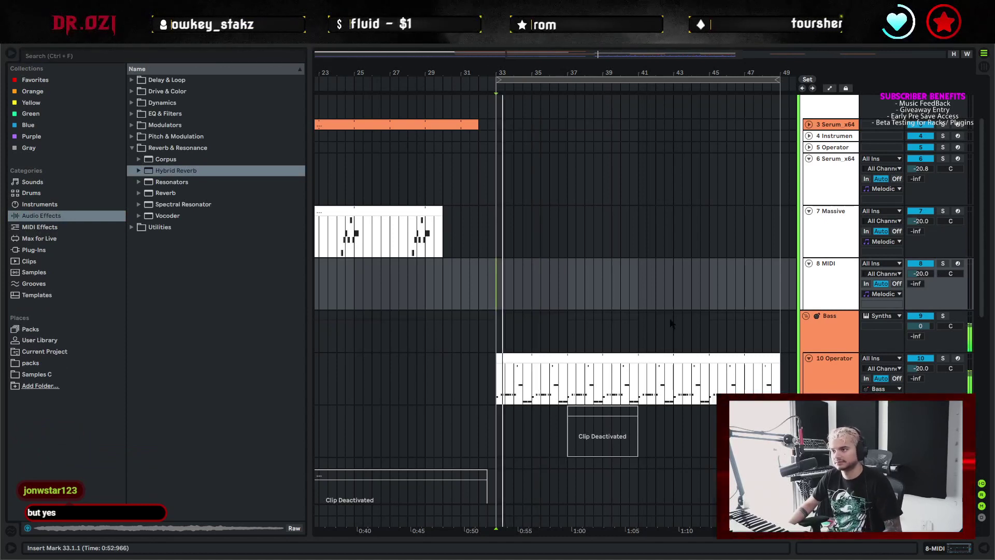
Find Serum_x64 among the plug-ins, load it on track 8 and move its window clear of the arrangement
click(61, 250)
key(ctrl+f)
text(serum)
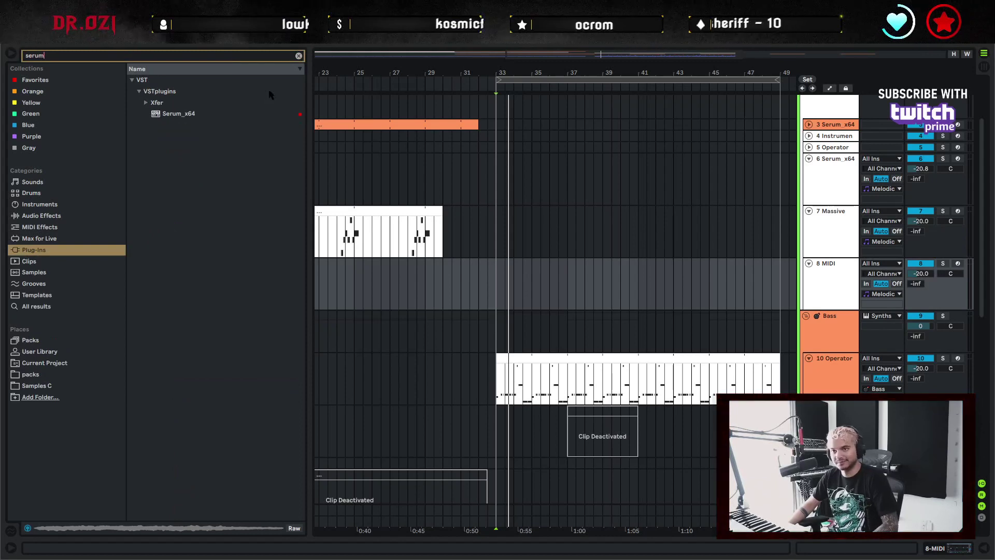
drag(179, 114, 629, 281)
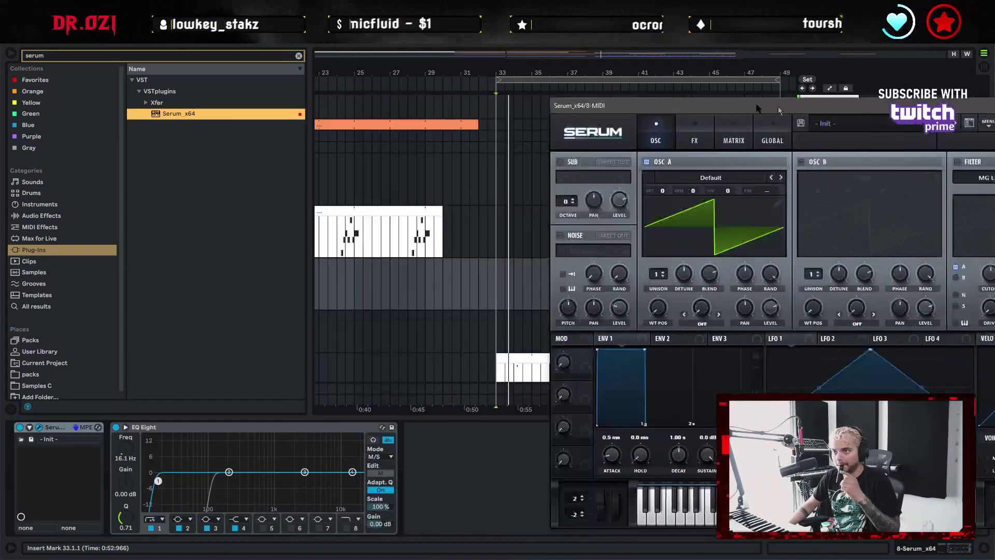
drag(756, 104, 960, 90)
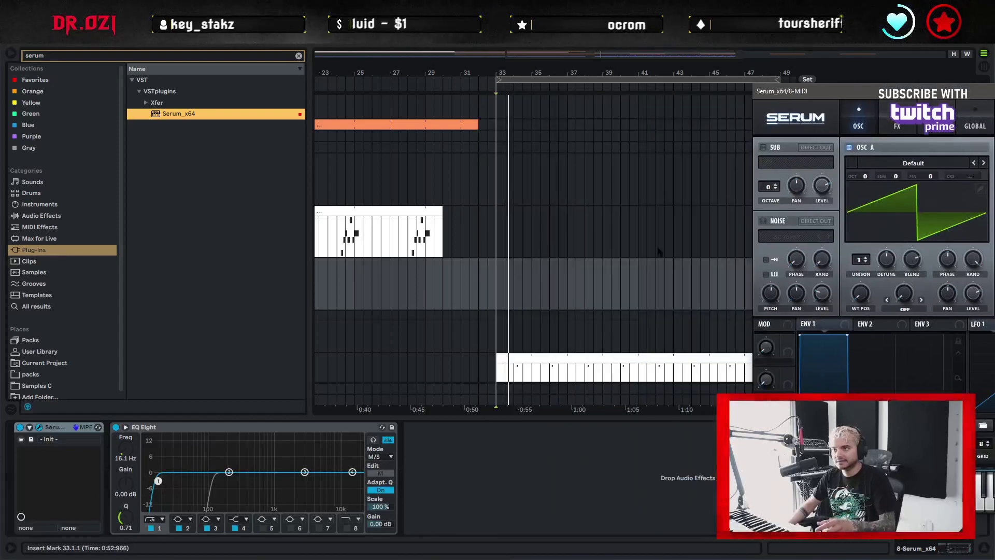
Copy the Operator bass clip spanning bars 33–49 up to the Serum track and open the copy's notes
click(502, 282)
scroll(560, 293, down, 2)
drag(552, 288, 555, 222)
double_click(553, 193)
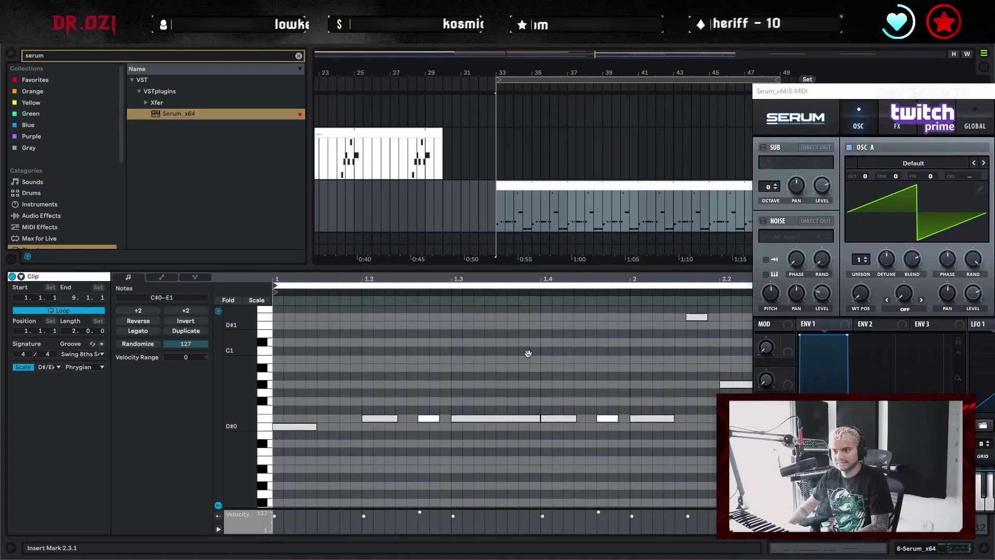
Delete the middle notes of the Serum clip's pattern, keeping the opening D#0 note and the closing C#0 notes
drag(370, 340, 730, 465)
key(Delete)
click(704, 320)
key(Delete)
Bring the Serum window back into full view, solo the Serum track and play the reduced pattern
drag(893, 93, 480, 83)
click(846, 221)
click(941, 185)
key(space)
key(space)
key(space)
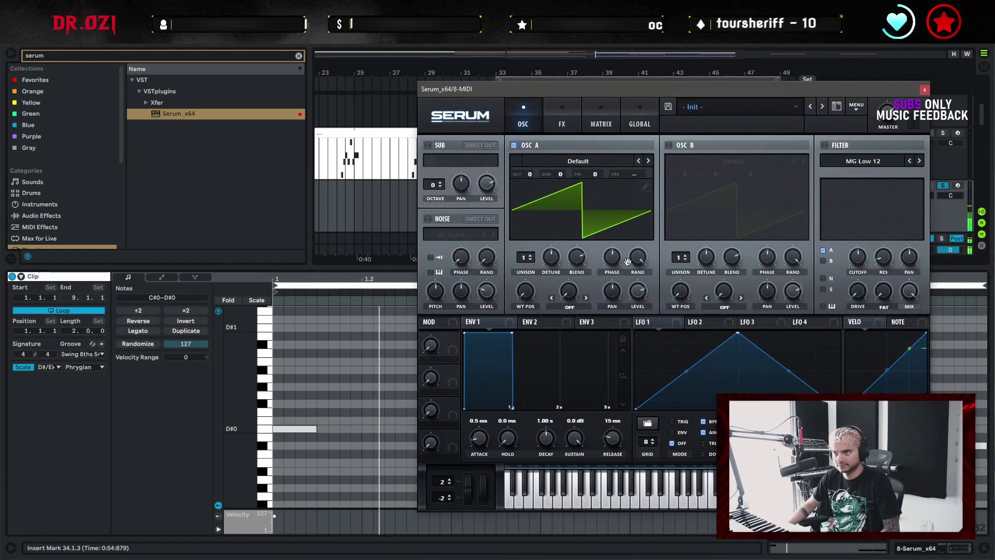
Set Serum oscillator A to 13 unison voices, lower its detune and move the plug-in window aside
drag(525, 257, 525, 208)
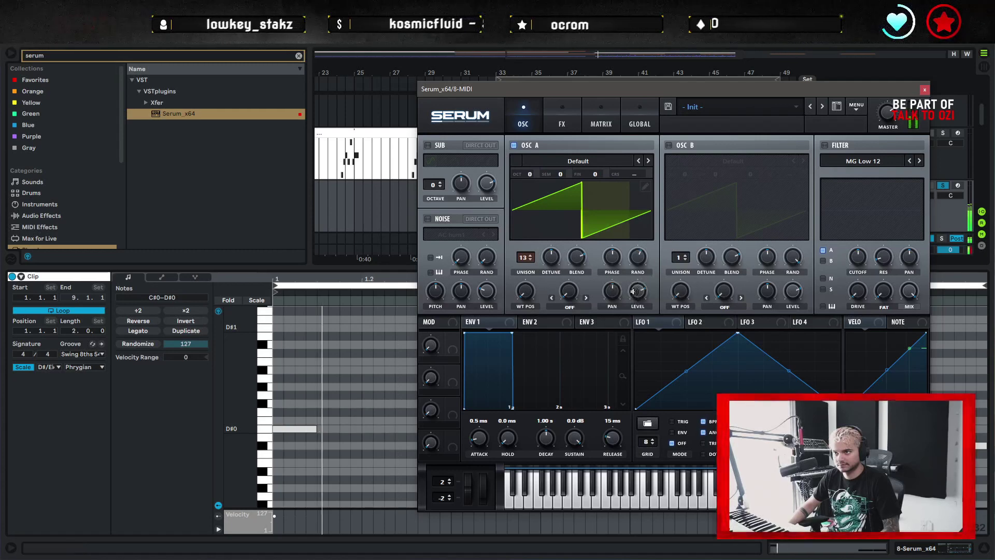
drag(551, 257, 551, 270)
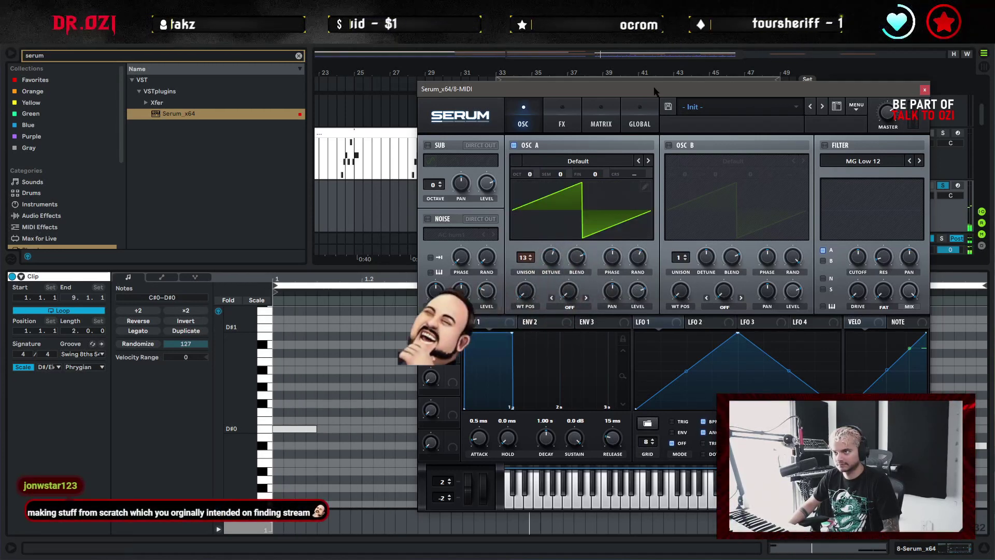
drag(441, 88, 987, 97)
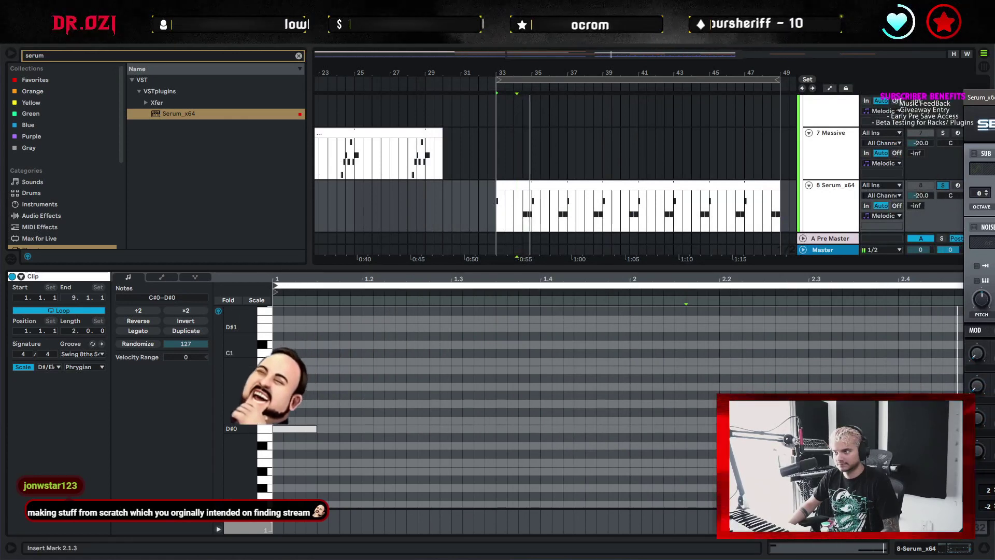
Lengthen the opening D#0 note to 1.3.1 and layer copies of the D#0 and C#0 notes two octaves higher
drag(317, 429, 439, 430)
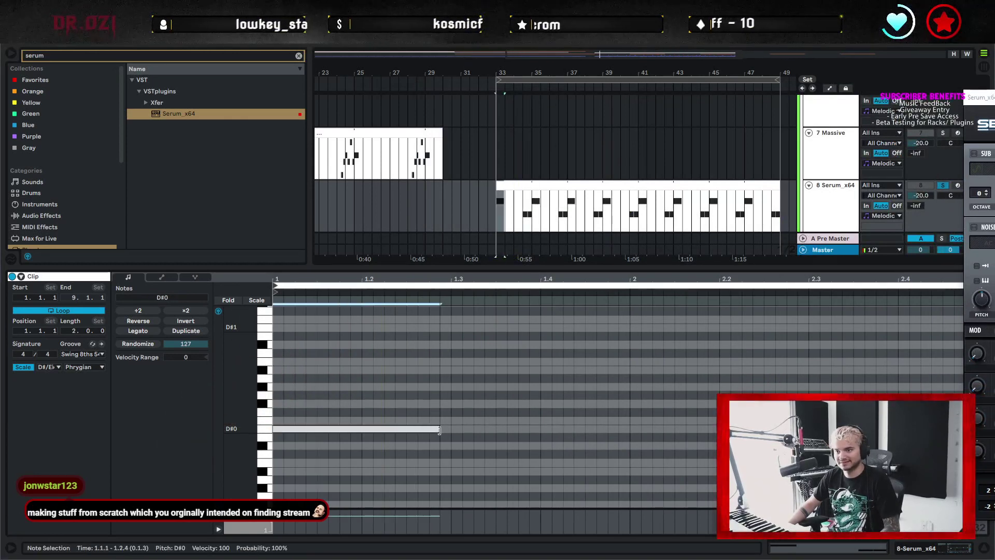
click(720, 425)
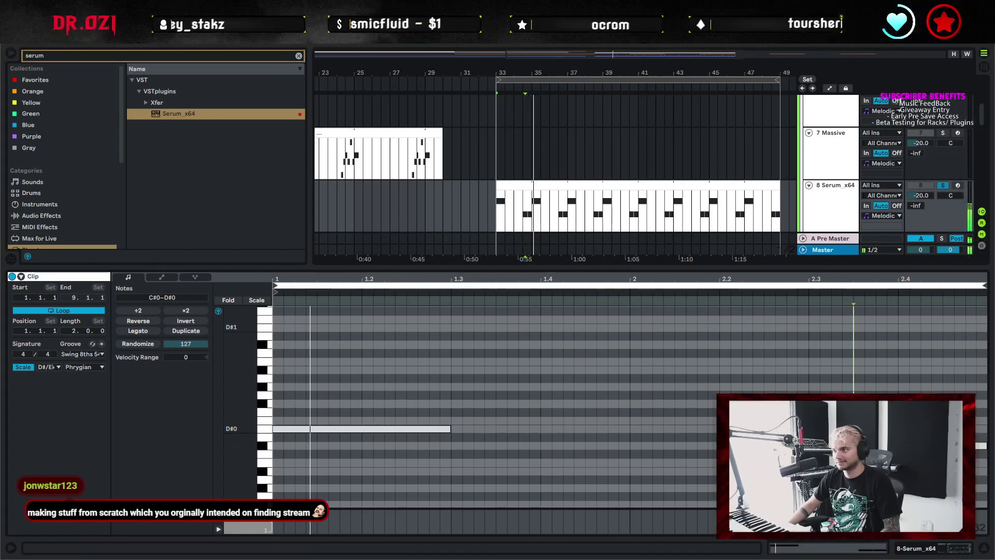
click(399, 429)
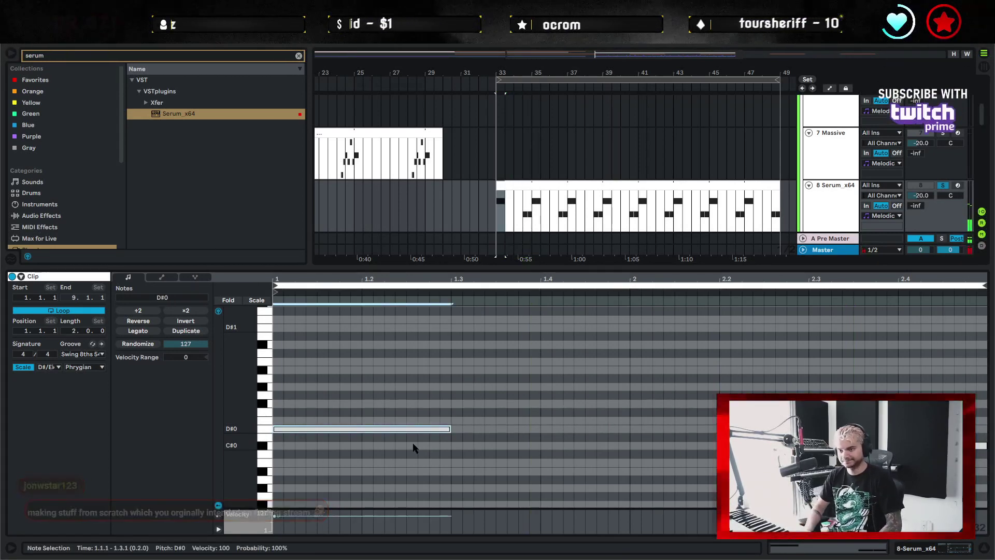
key(shift+Up)
key(shift+Up)
drag(242, 356, 223, 353)
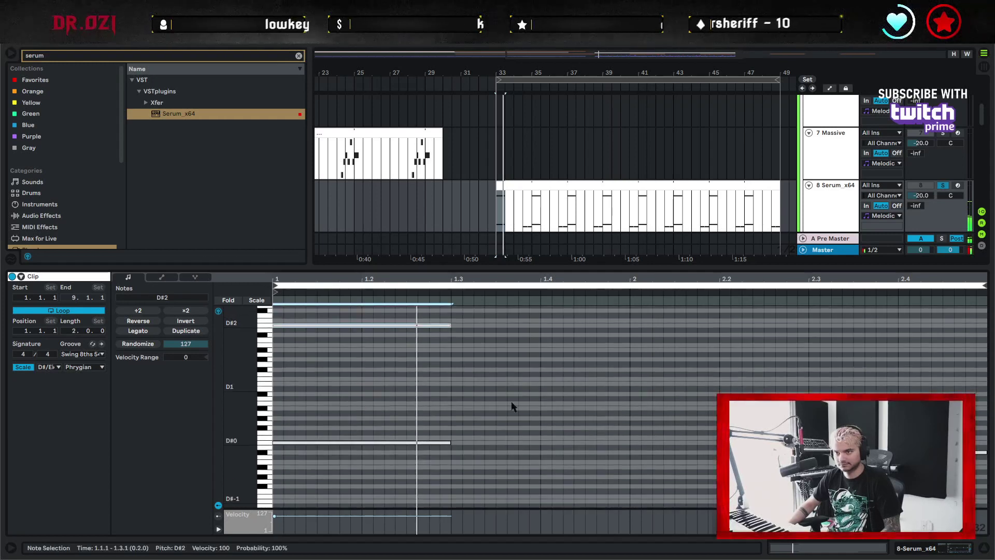
click(853, 452)
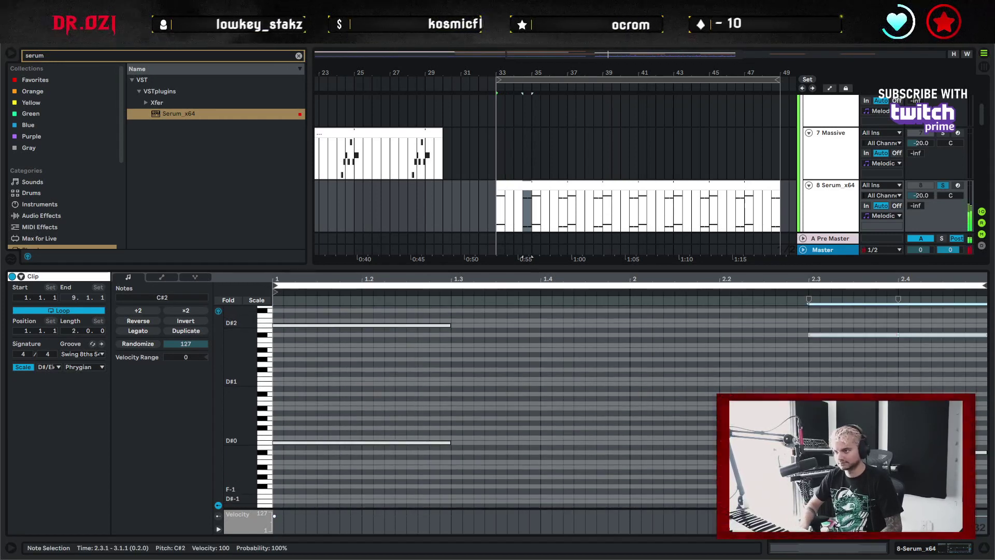
Layer a copy of the opening D#2 note at A#1 and play the chord
click(371, 331)
click(394, 327)
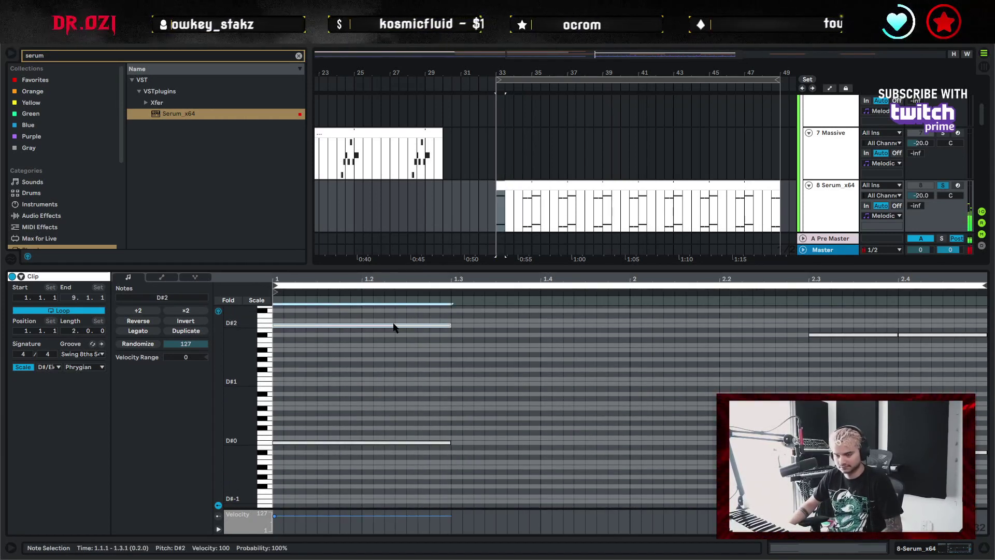
key(shift+Down)
key(Up)
key(Up)
key(Up)
key(Up)
key(Up)
key(Up)
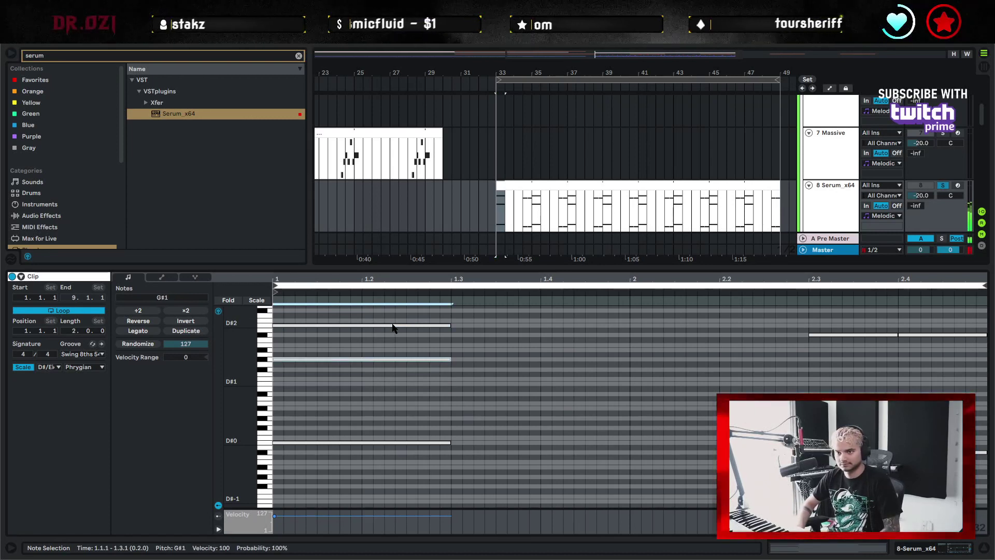
key(Up)
key(space)
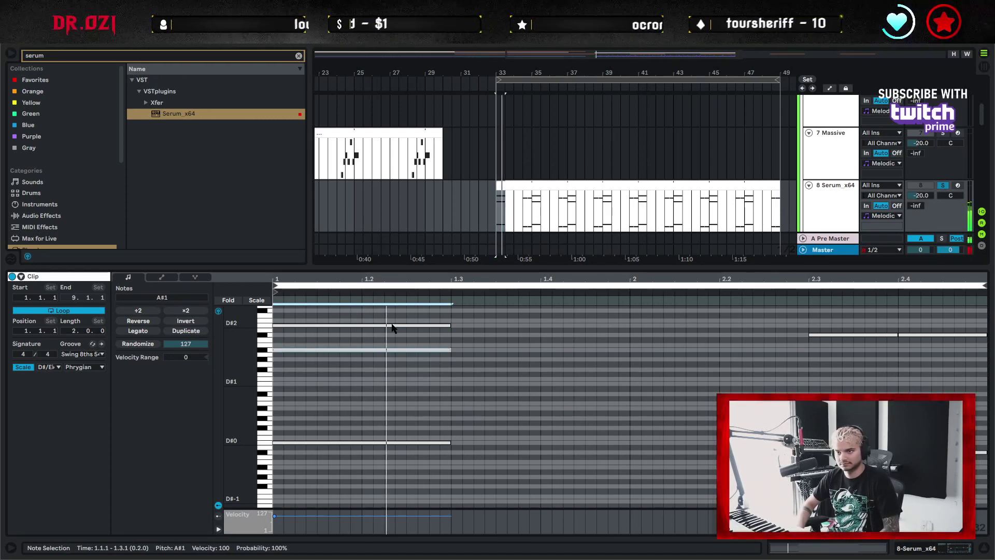
Raise the added middle note of the chord at 2.3.1 to G#1
click(884, 334)
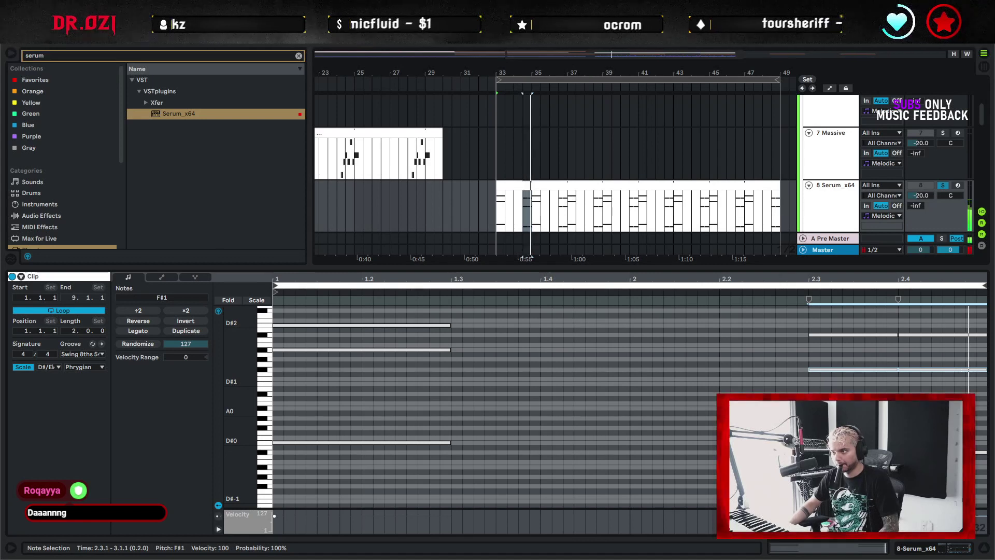
key(Up)
key(Up)
Select the two upper voices of both chords and transpose them up an octave to G#2–D#3
drag(938, 390, 274, 302)
key(Up)
key(Down)
key(shift+Up)
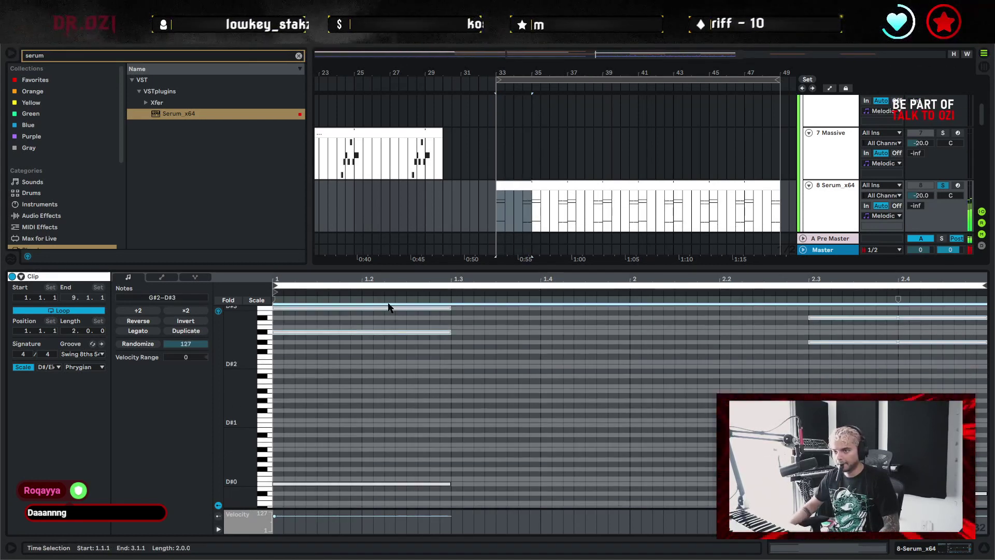
drag(246, 342, 218, 407)
drag(248, 376, 280, 377)
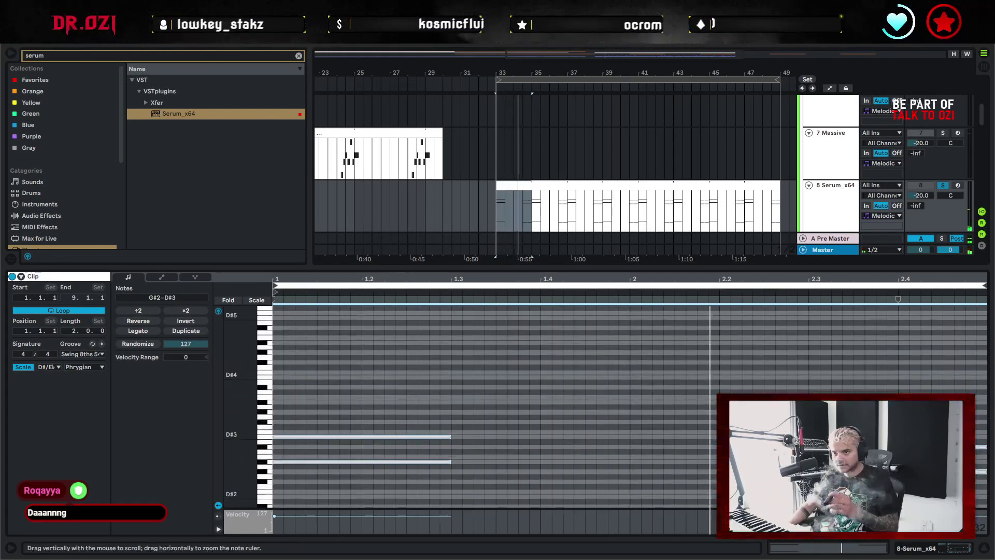
Transpose the low C#0 and D#0 notes up two octaves to C#2 and D#2
scroll(633, 382, down, 7)
drag(361, 444, 778, 507)
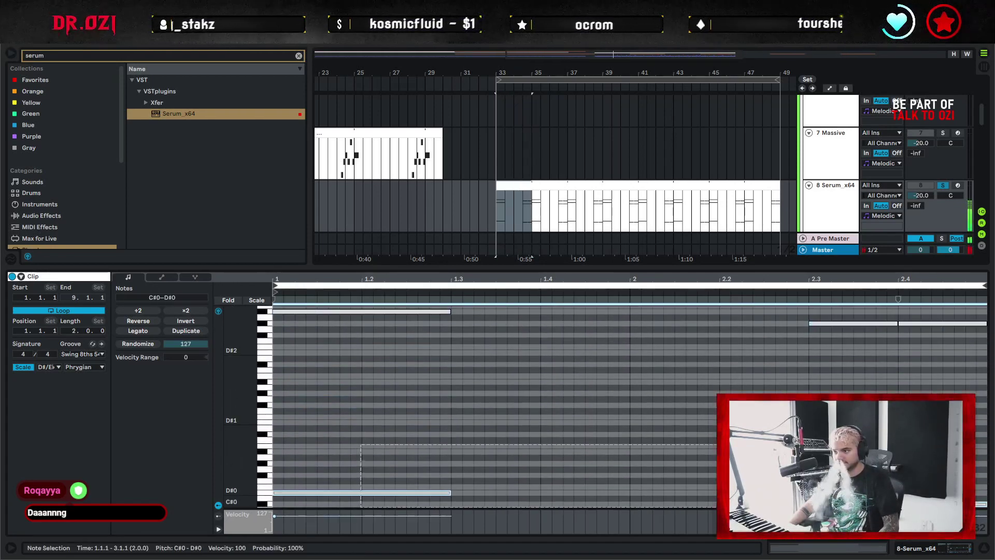
key(shift+Up)
key(shift+Up)
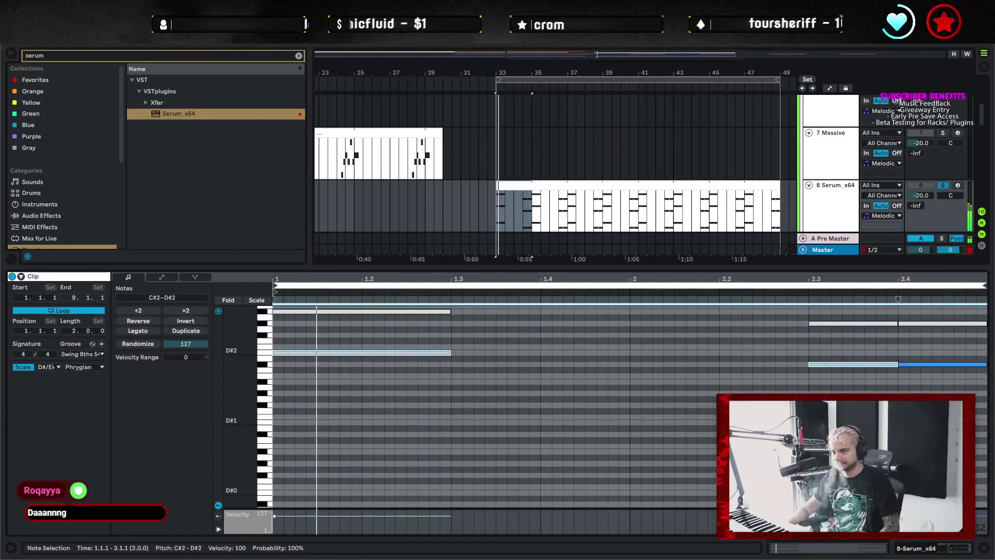
scroll(633, 382, up, 4)
click(764, 363)
scroll(764, 363, up, 1)
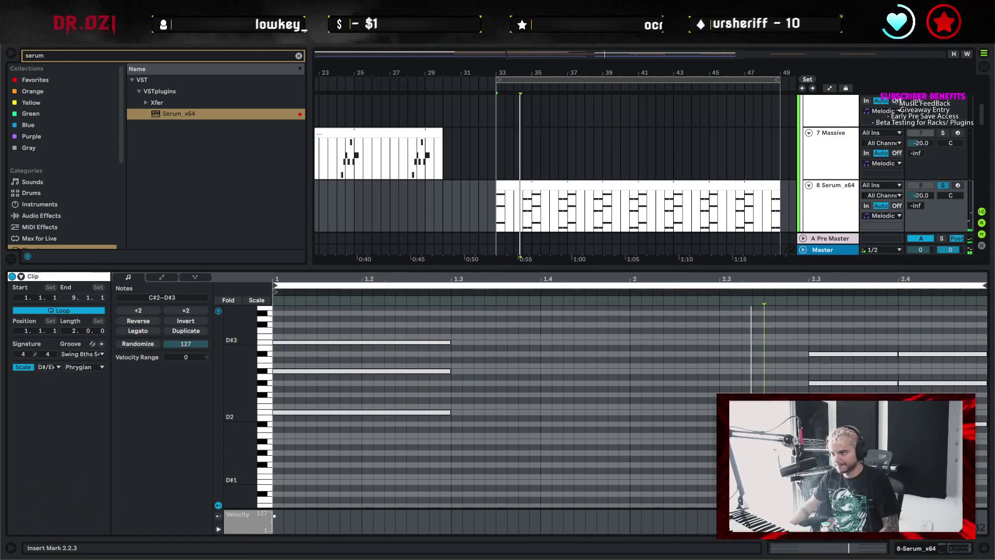
Add a copy of the opening chord's A#2 note and tune it by ear to F#2 as a fourth voice
click(323, 371)
key(shift+Down)
key(Up)
key(Up)
key(Up)
key(Up)
key(Up)
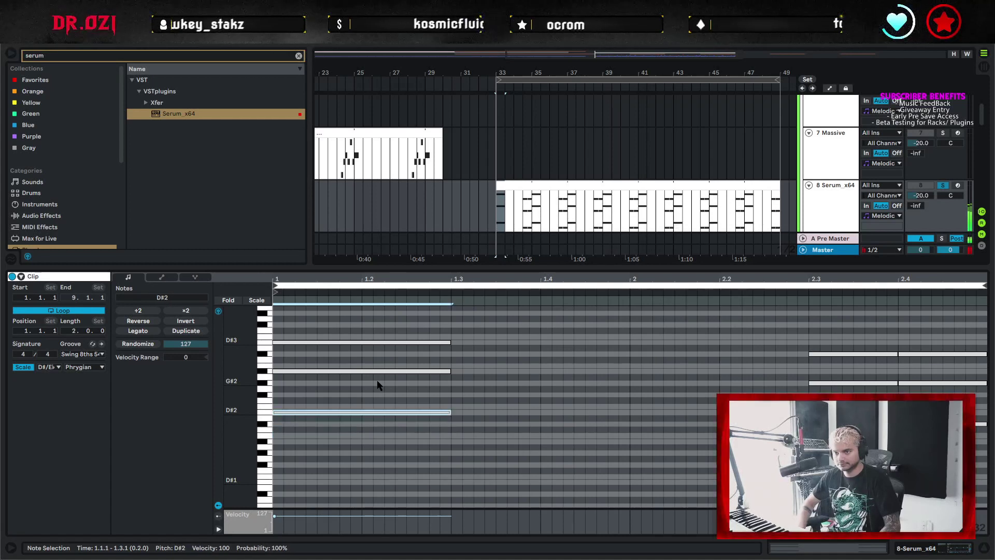
key(Up)
key(Up)
key(Up)
key(Up)
key(Up)
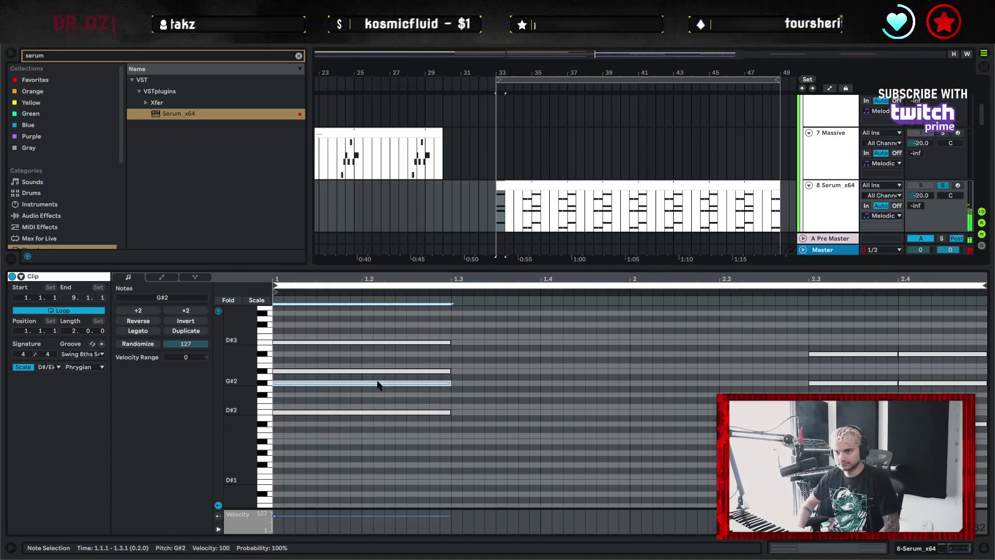
key(Up)
key(Up)
key(Up)
key(Up)
key(Up)
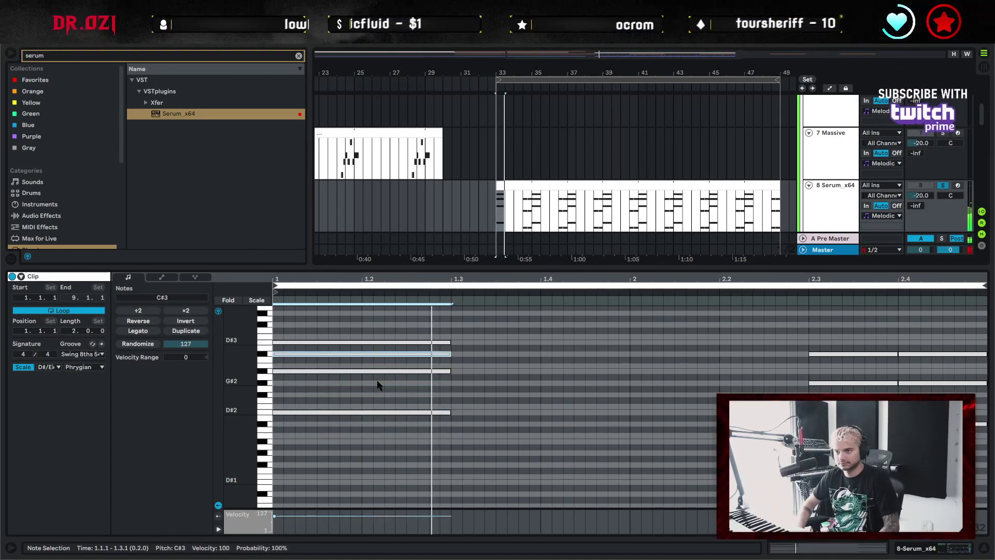
key(Down)
key(Down)
key(Down)
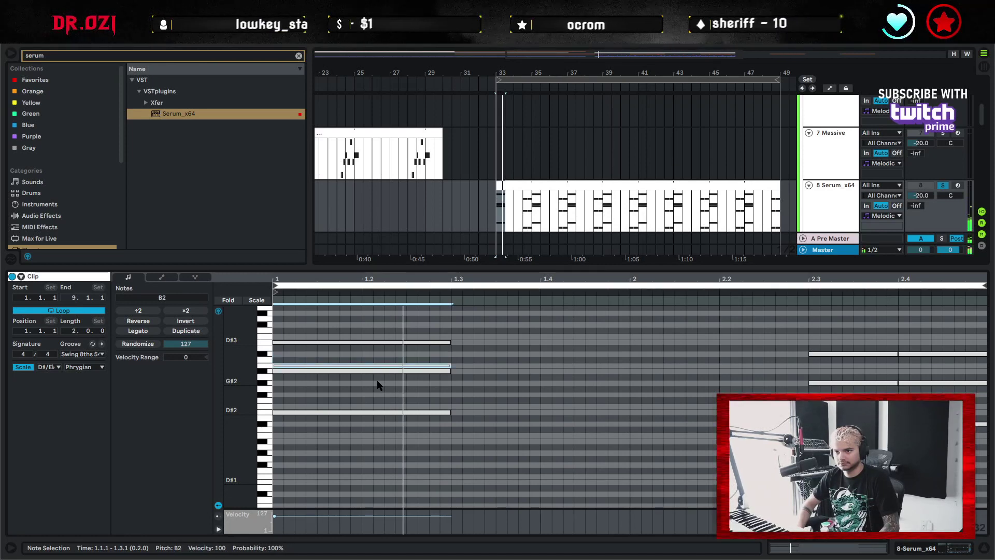
key(Down)
key(Down)
key(Down)
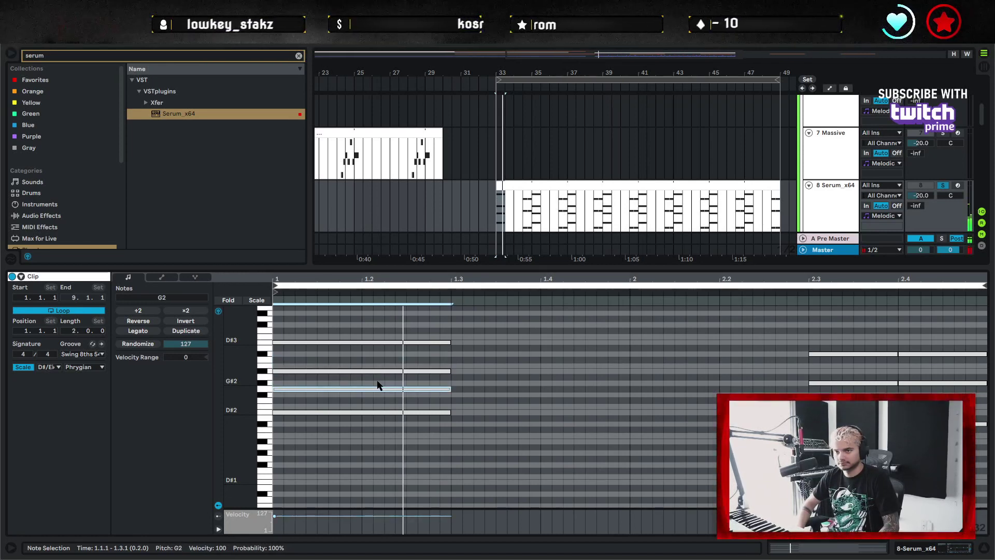
key(Down)
Transpose the lowest notes of both chords down an octave to D#1 and C#1 and play the result
drag(358, 437, 435, 412)
shift+drag(829, 462, 933, 407)
key(shift+Down)
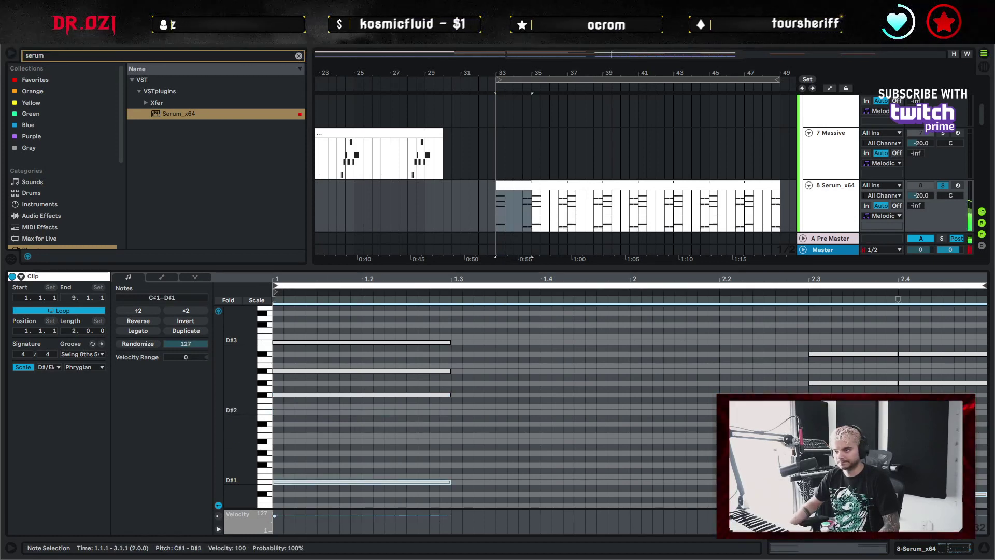
key(space)
Add an extra voice to the chord at 2.3.1 and settle it on E2 while listening
click(452, 429)
click(899, 384)
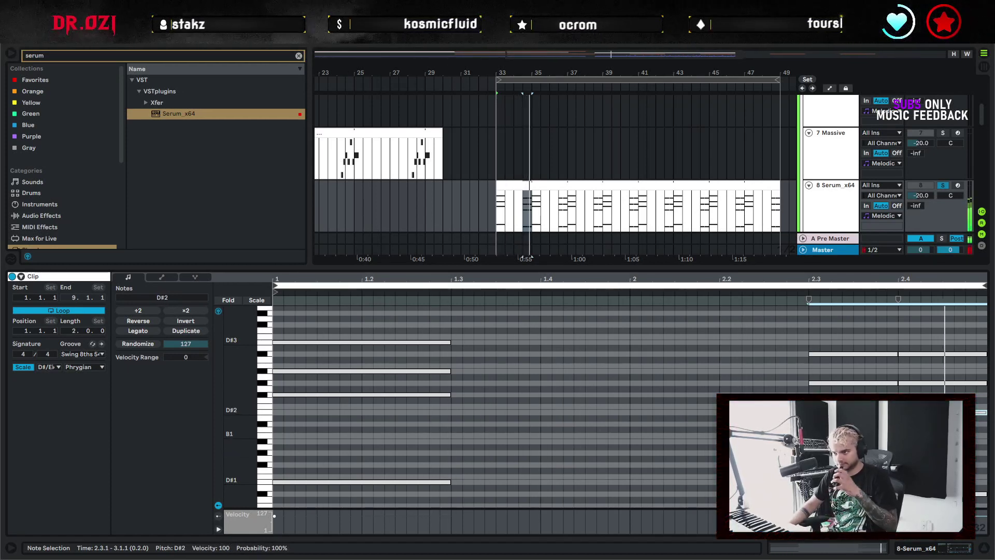
key(space)
click(853, 412)
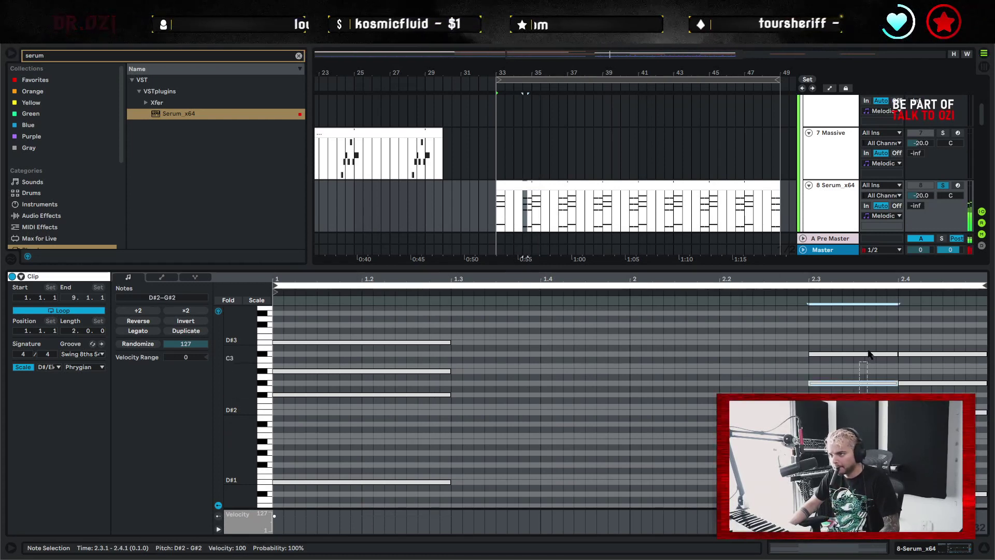
drag(853, 435, 905, 412)
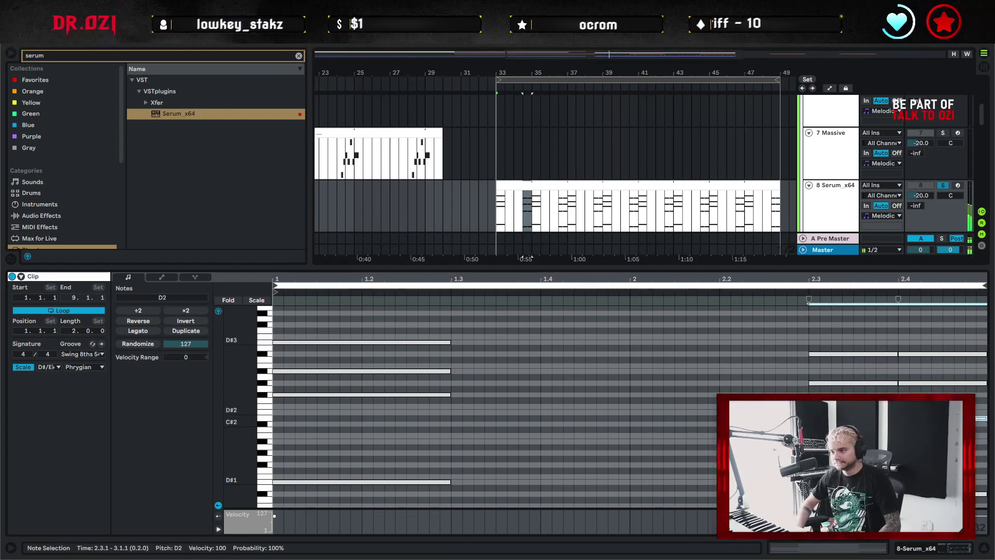
key(Up)
key(Up)
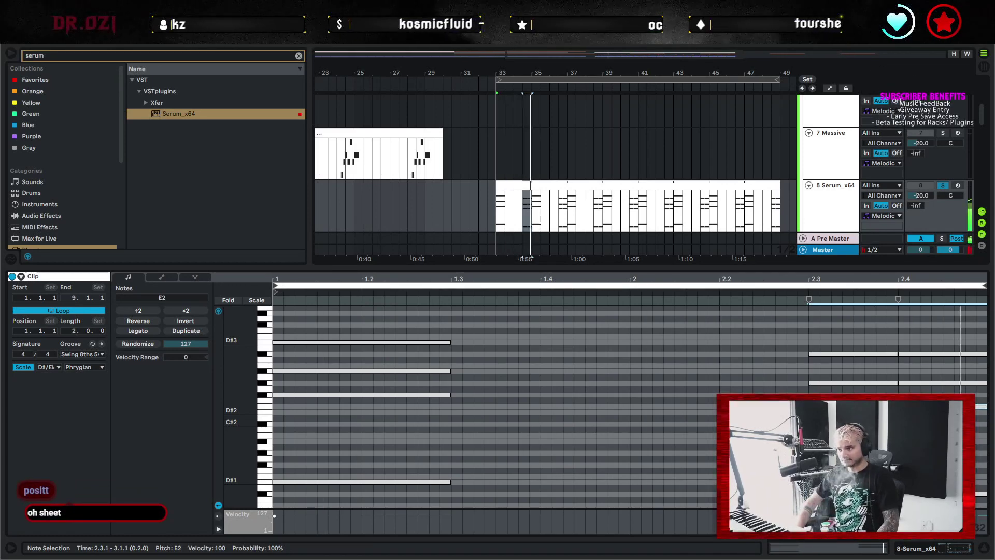
Open track 8's Serum, enable its filter as High 24 and adjust the cutoff
double_click(849, 212)
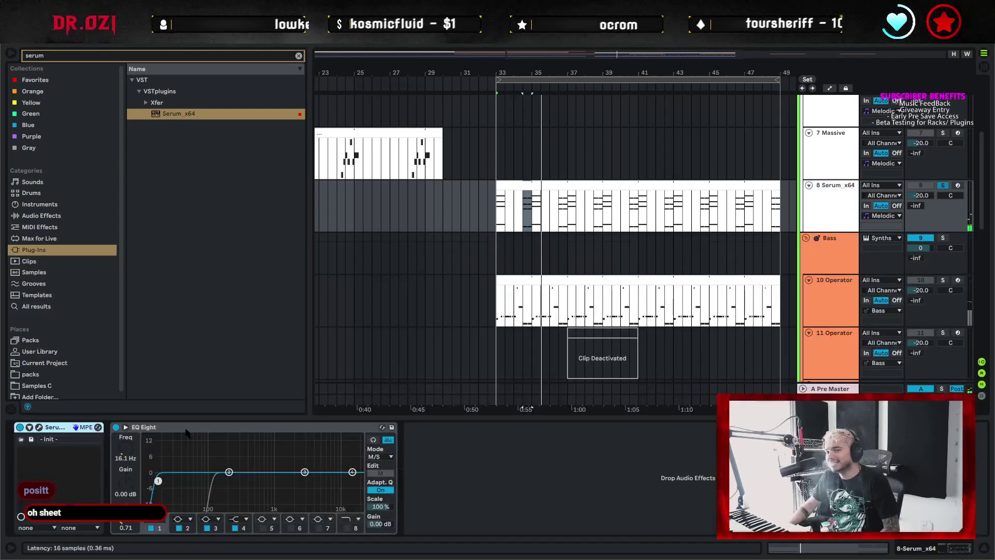
click(39, 427)
drag(985, 98, 506, 90)
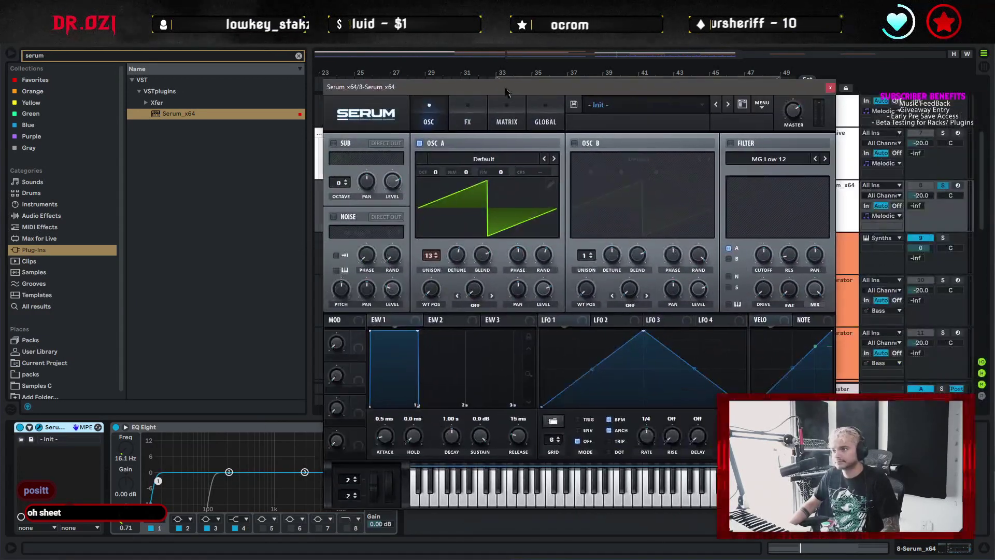
click(730, 143)
click(780, 159)
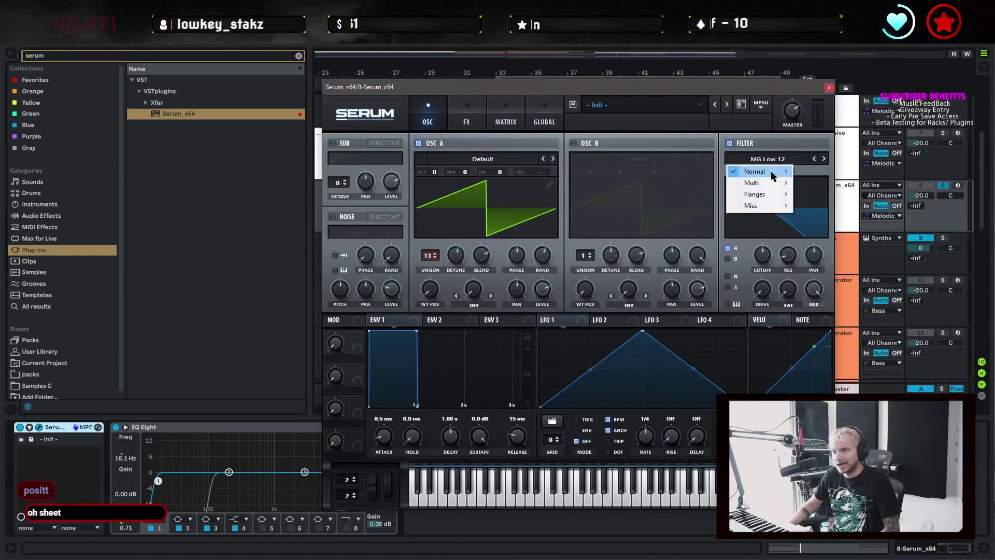
mouse_move(755, 171)
click(826, 297)
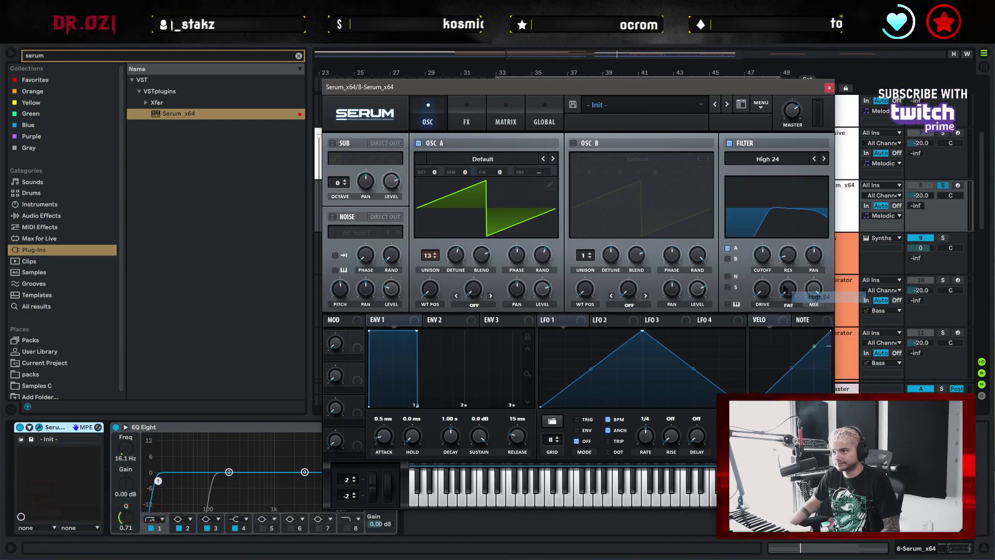
drag(766, 262, 766, 272)
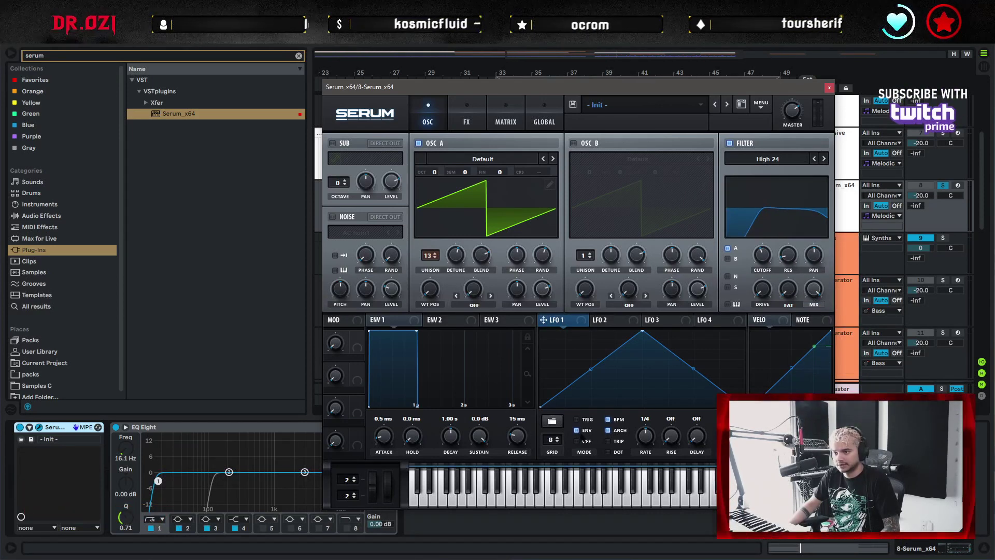
Assign LFO 1 in envelope mode to the filter cutoff and shape it as a fast-rising curve that levels off
drag(570, 318, 762, 257)
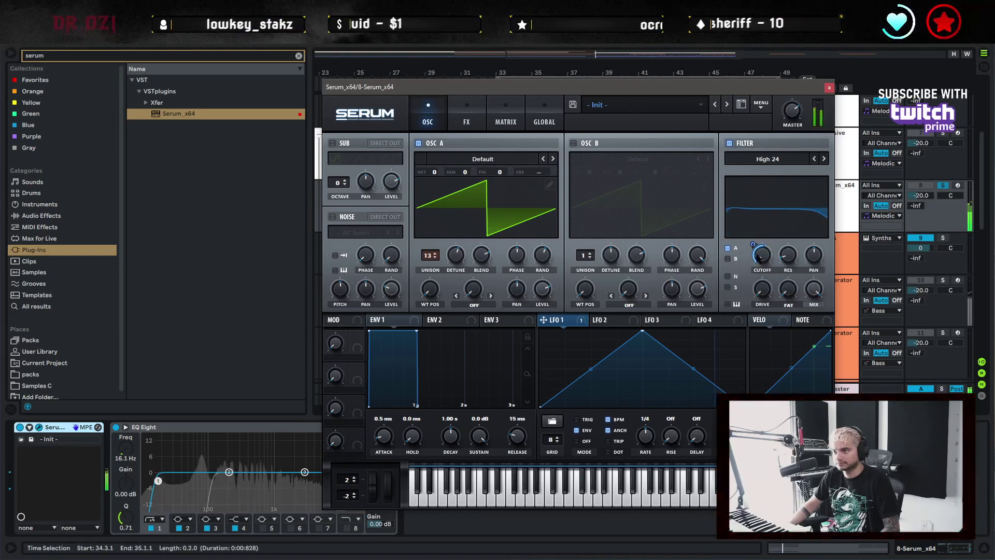
drag(642, 336, 745, 332)
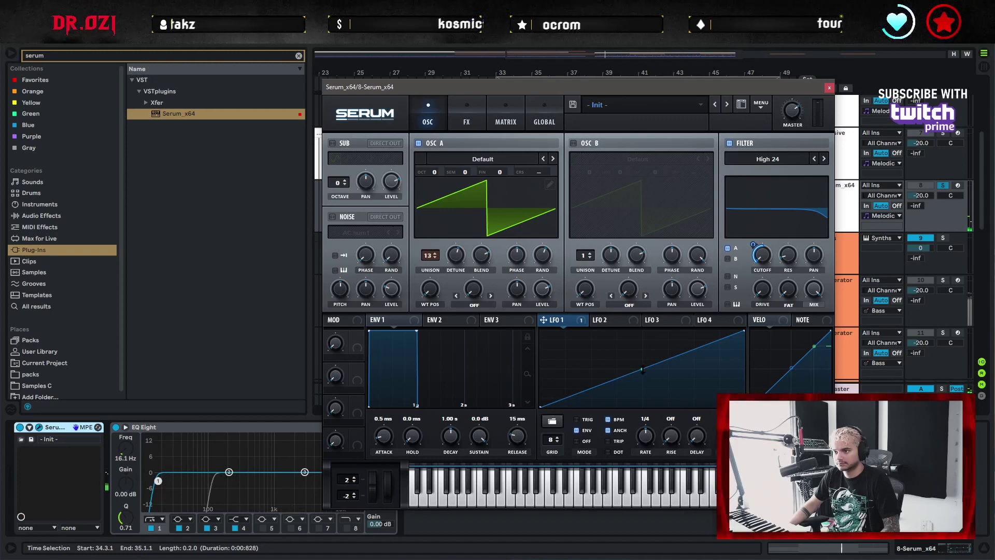
drag(642, 370, 639, 333)
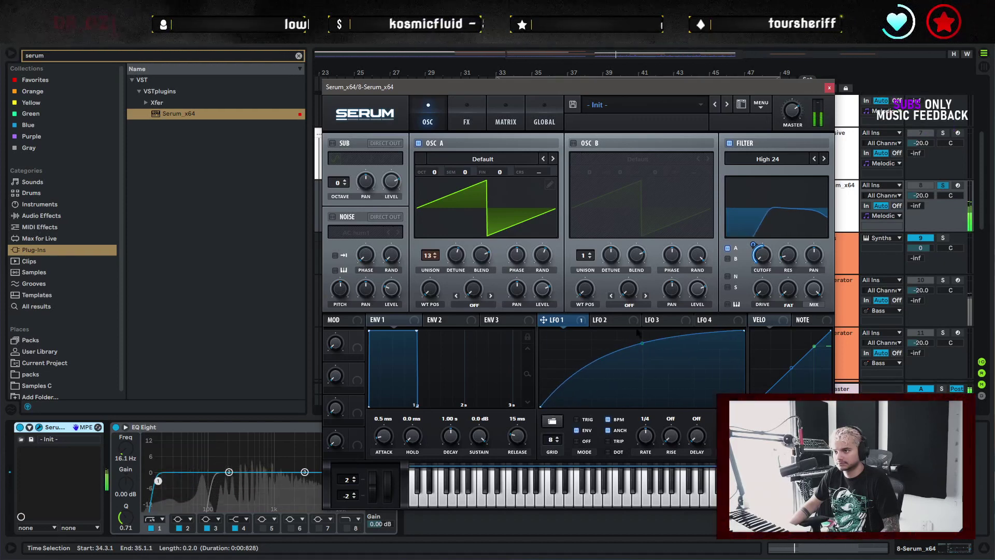
Enable the FX filter with the MG Low 6 type and modulate its cutoff with LFO 1
click(466, 118)
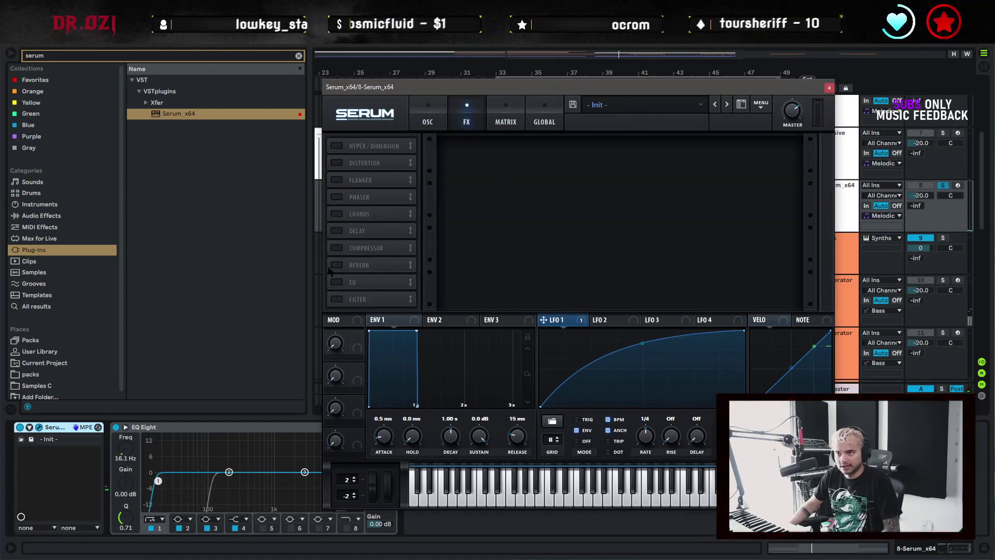
click(337, 300)
click(536, 157)
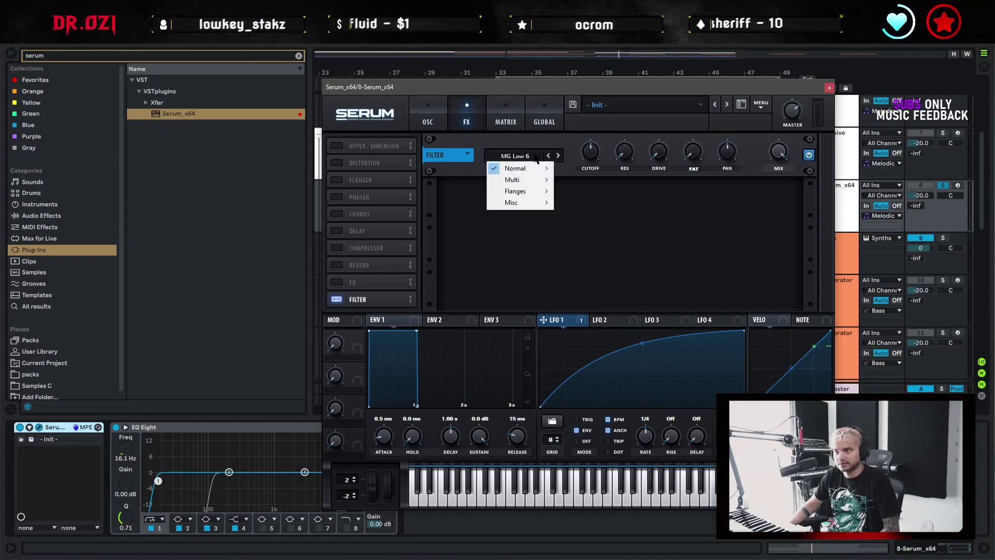
click(581, 214)
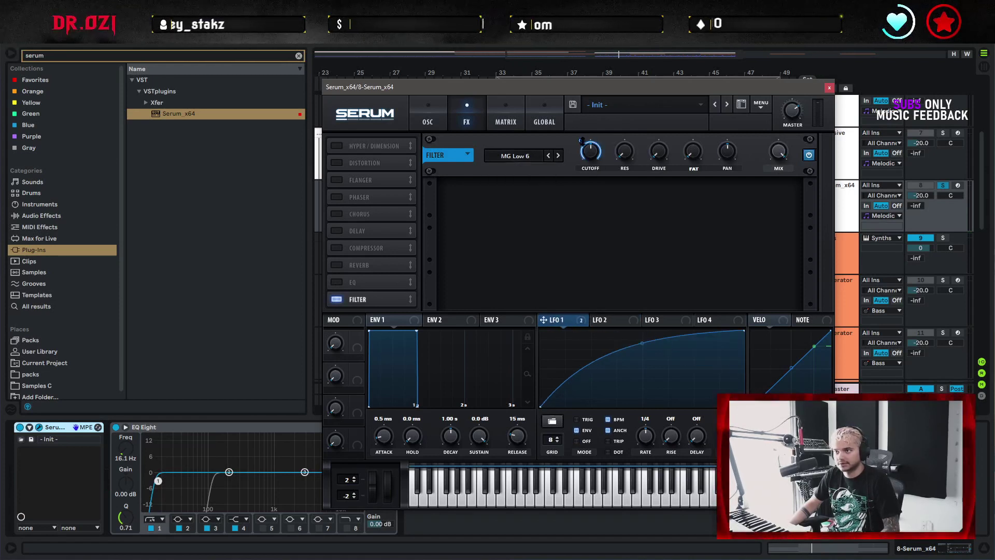
drag(582, 141, 574, 216)
key(space)
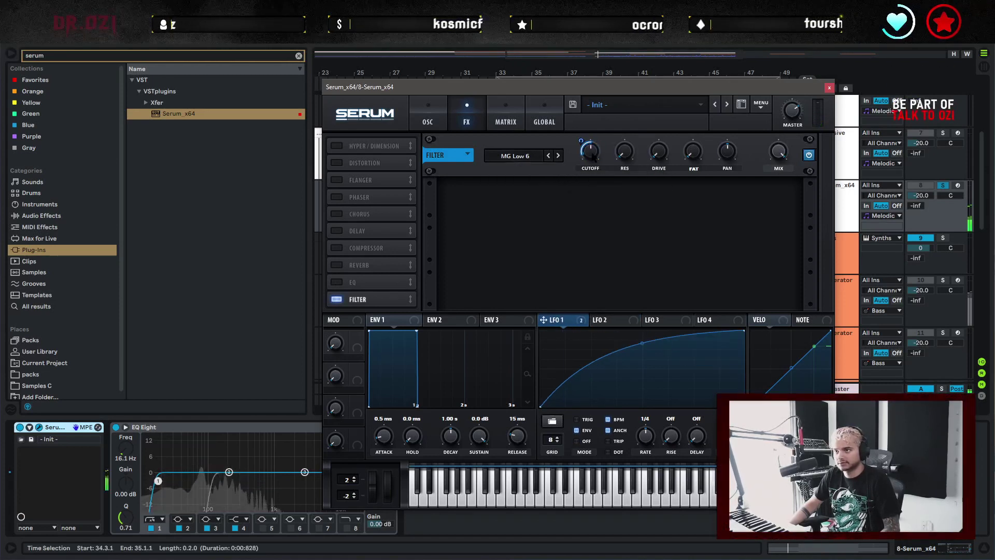
drag(592, 154, 608, 125)
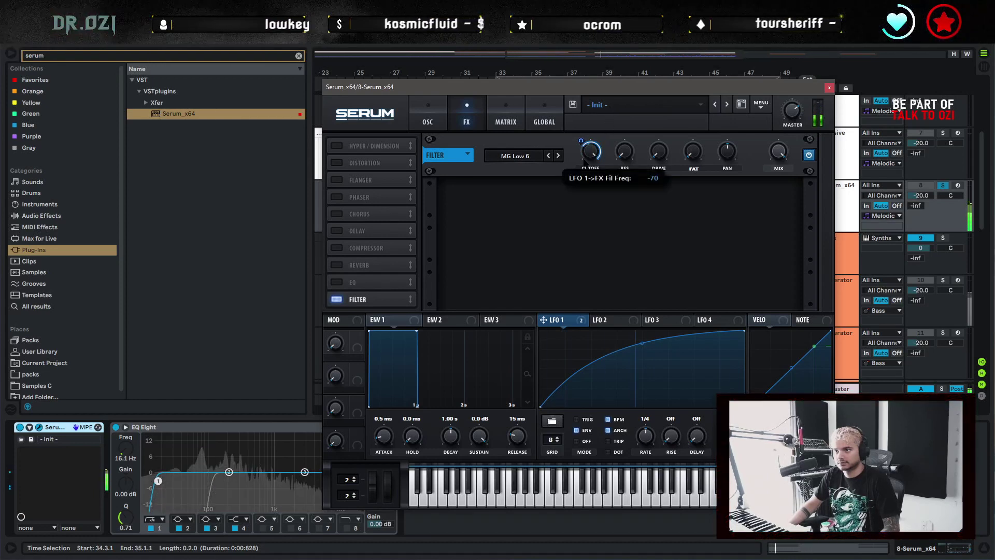
Set LFO 1's rate to 1/2 and fine-tune its modulation amount on the FX filter cutoff
drag(646, 433, 645, 440)
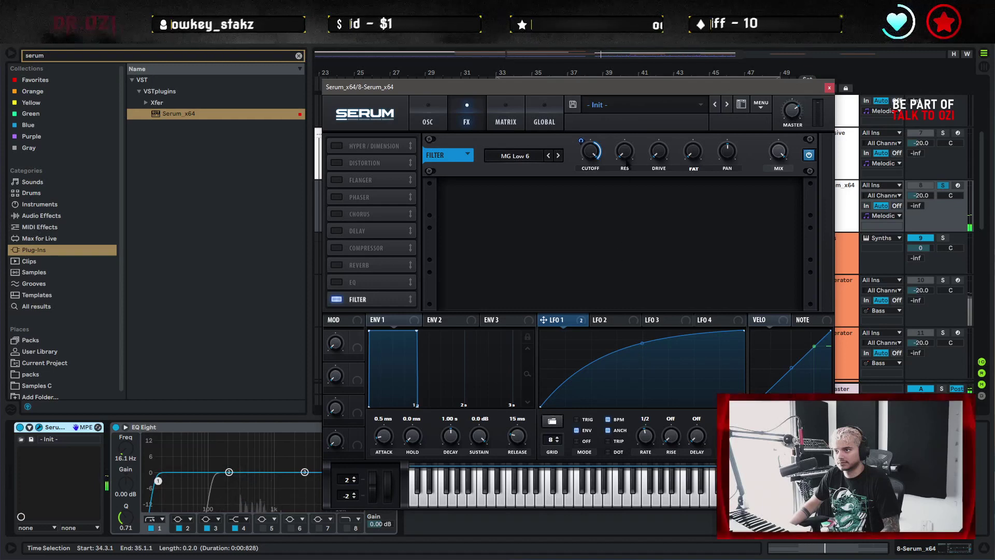
drag(581, 141, 580, 148)
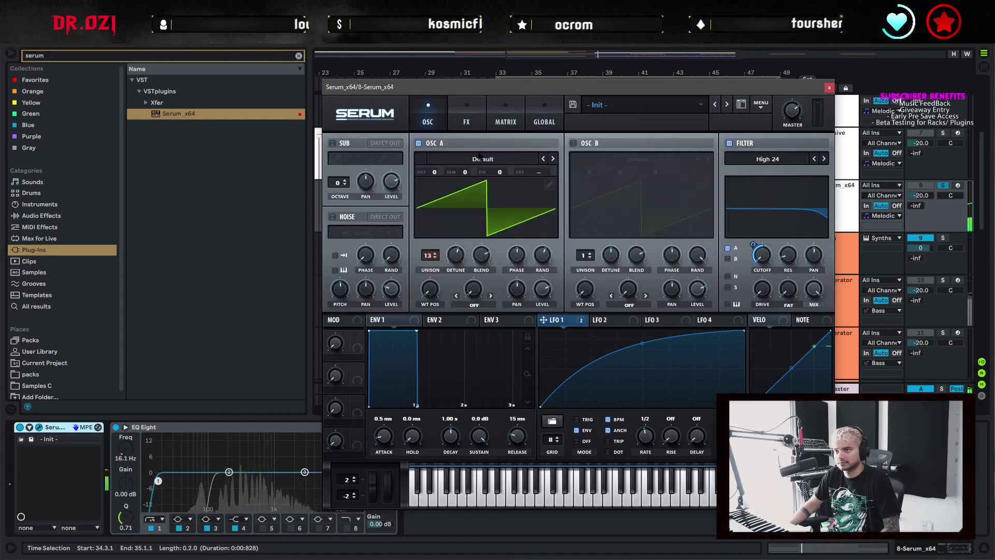
Assign LFO 2 in envelope mode to oscillator A's level and shape it with an early peak and long fall
click(428, 117)
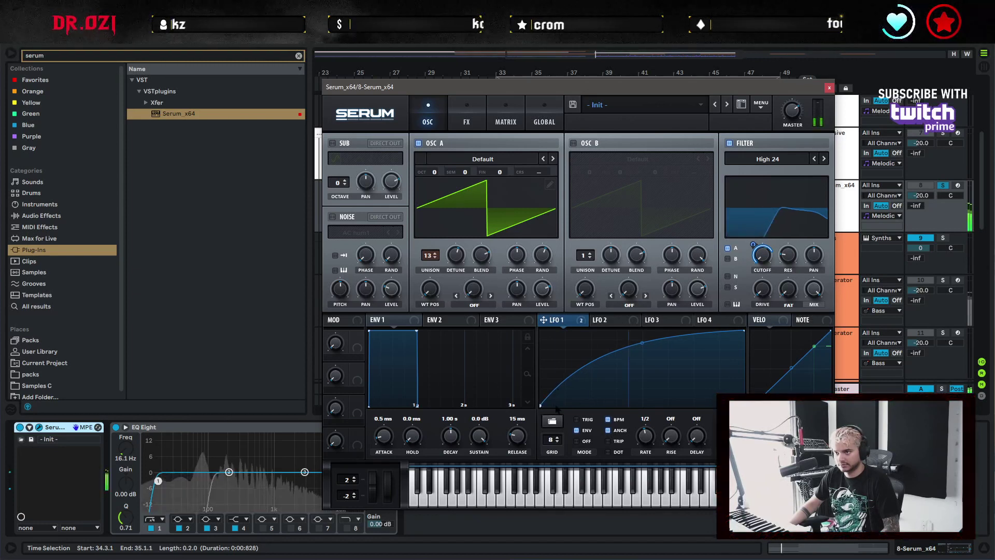
click(603, 320)
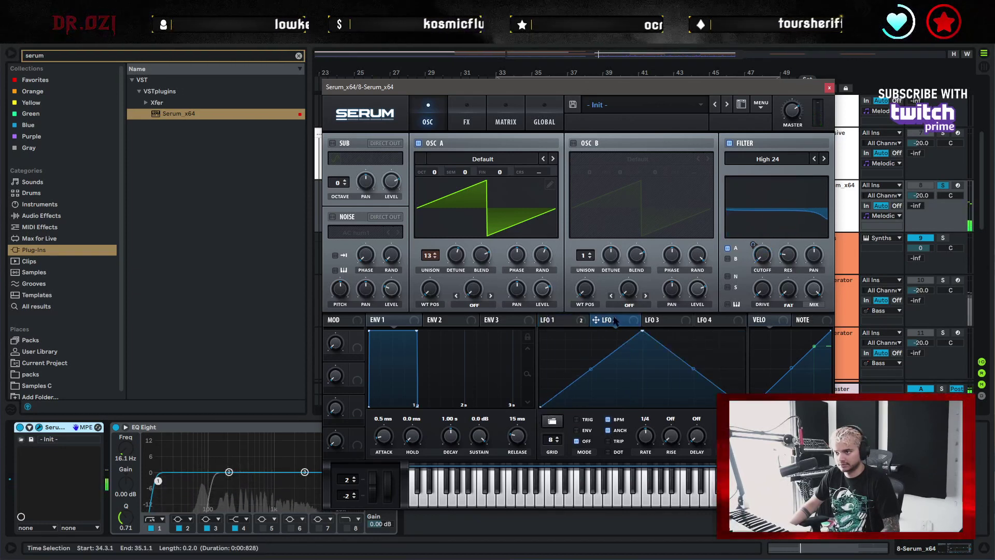
drag(532, 279, 541, 288)
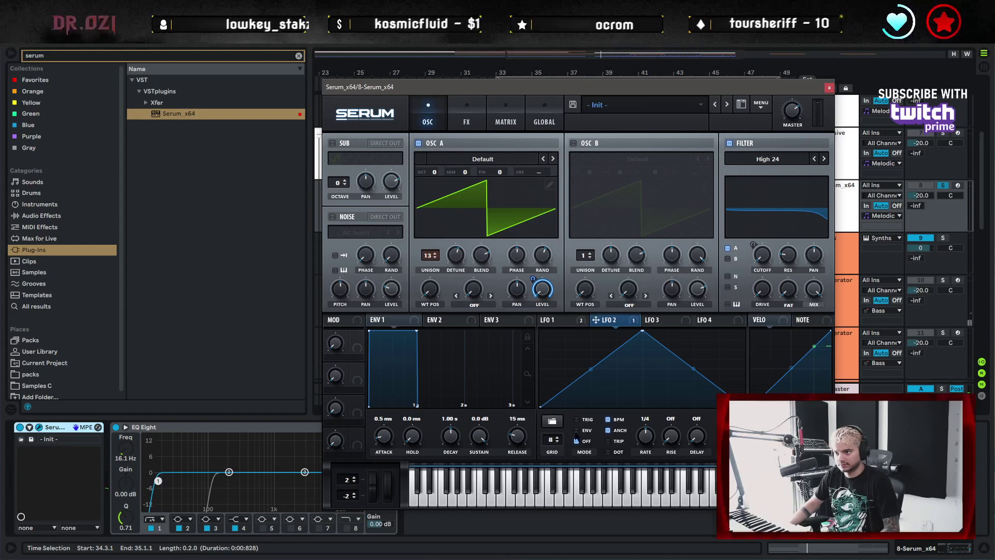
drag(641, 332, 567, 330)
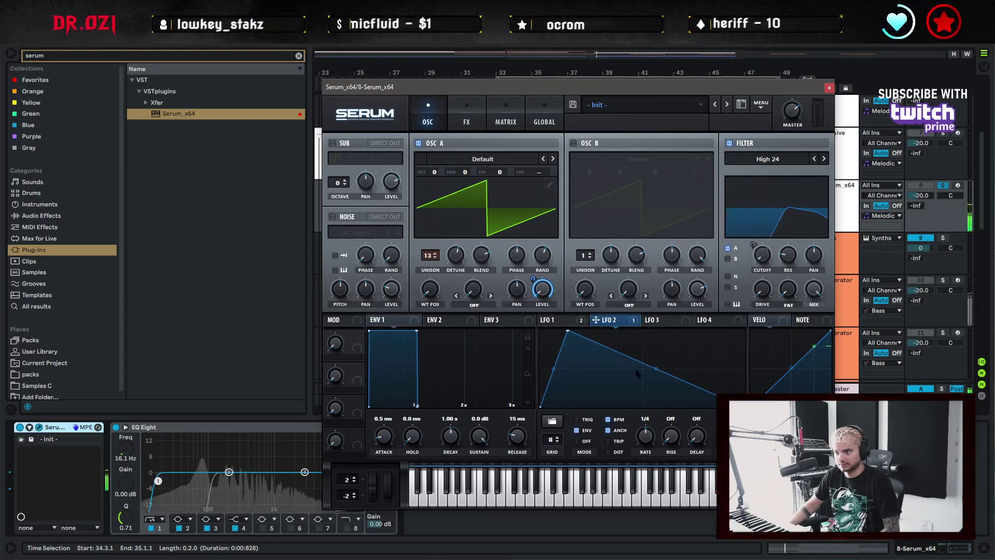
drag(645, 438, 645, 449)
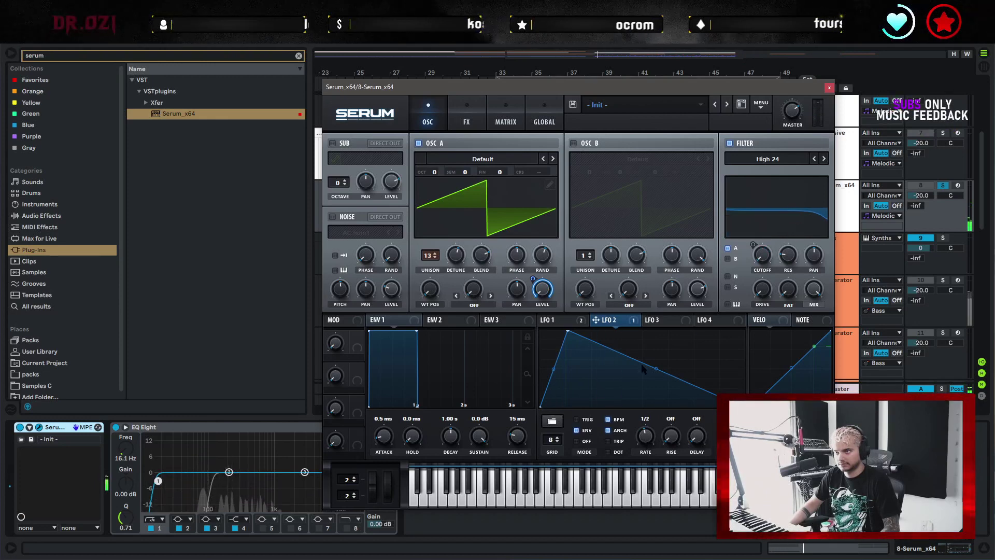
Close Serum, clear the browser search and load the Corpus audio effect onto the Serum track
click(467, 112)
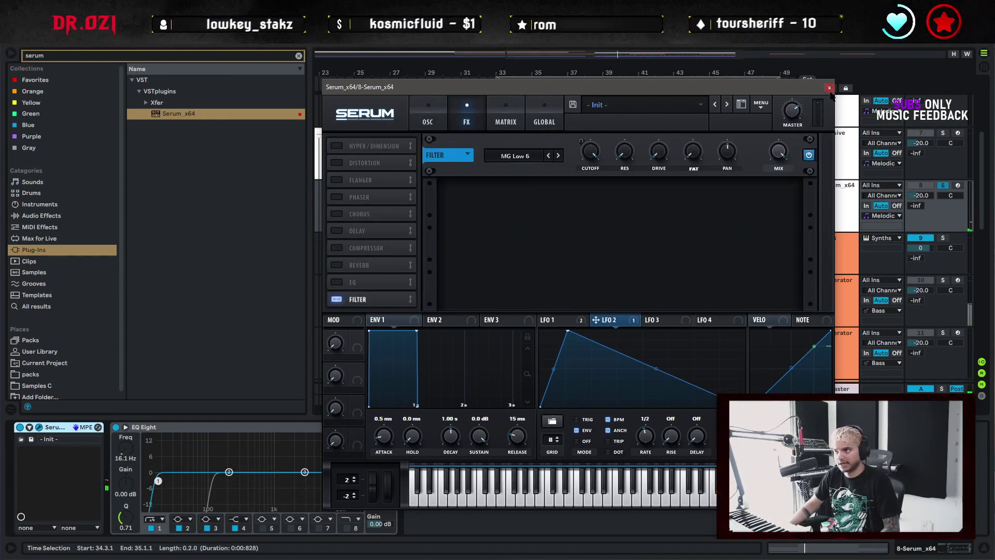
click(829, 87)
click(299, 56)
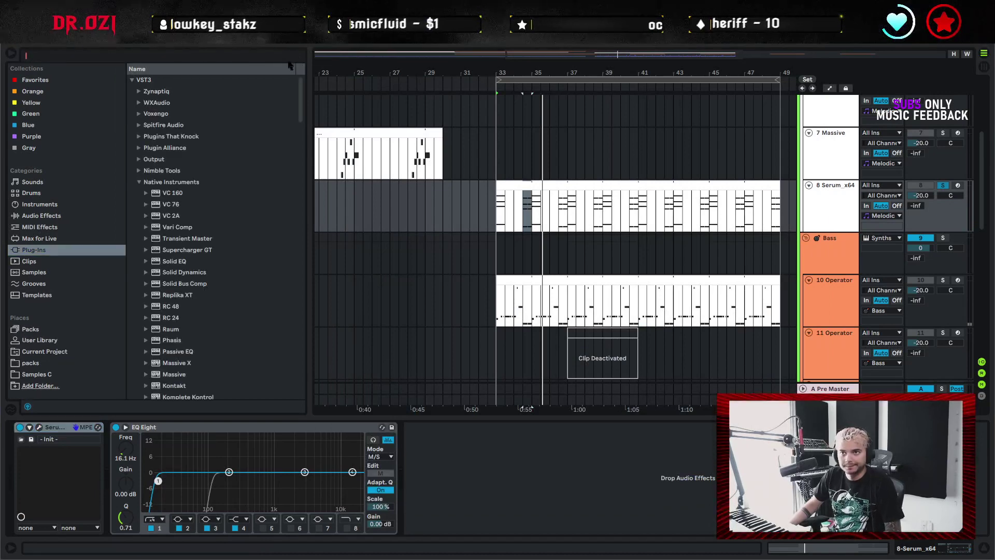
click(89, 216)
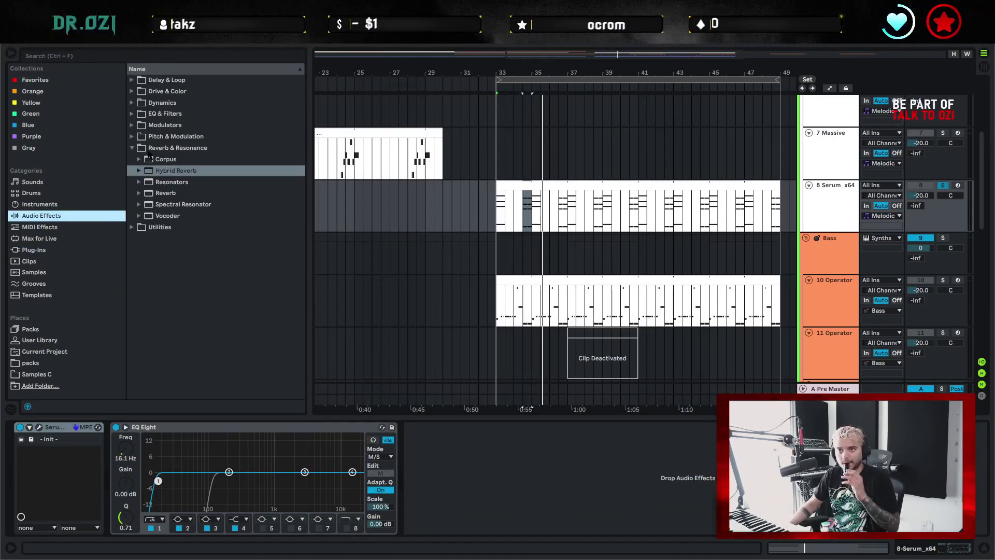
click(167, 159)
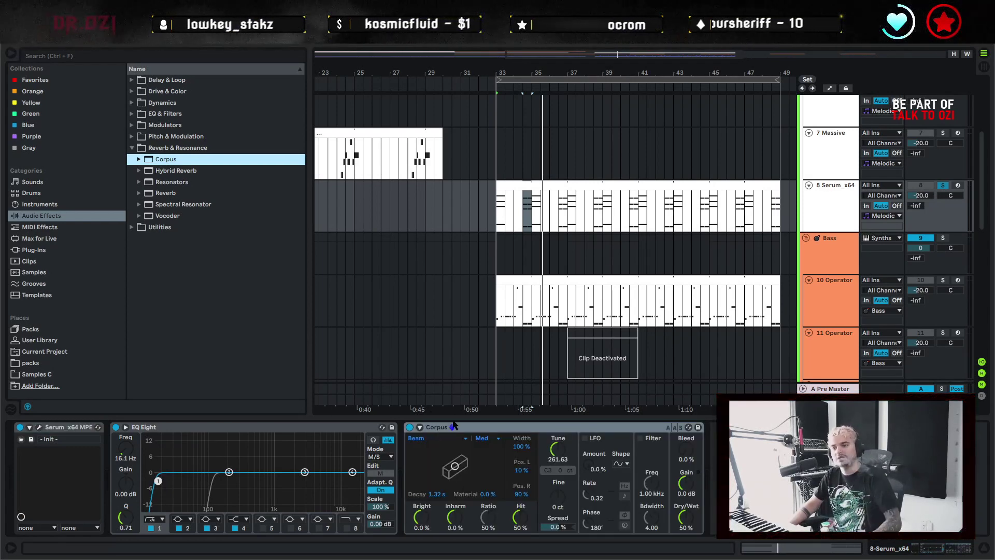
click(454, 426)
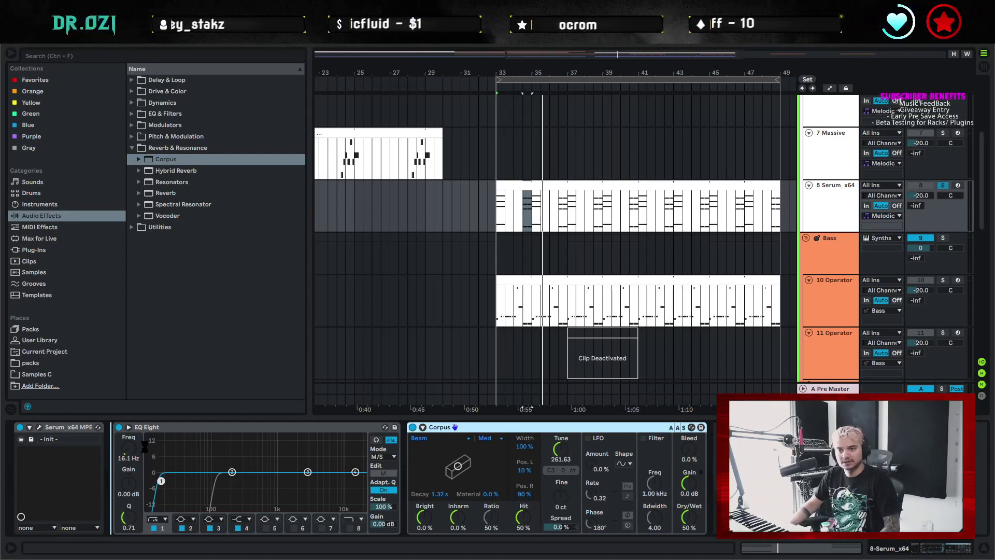
Move Corpus ahead of EQ Eight in track 8's device chain and change its resonator type to Tube
drag(454, 426, 156, 426)
click(143, 438)
click(145, 500)
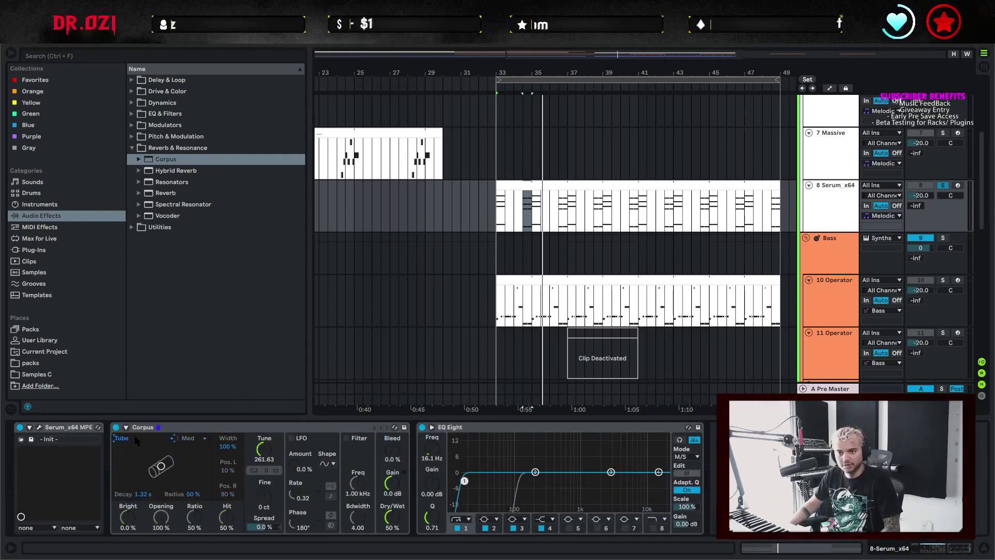
Set Corpus to take MIDI from 8-Serum x64, enable its MIDI frequency control and play the part
click(125, 428)
click(138, 448)
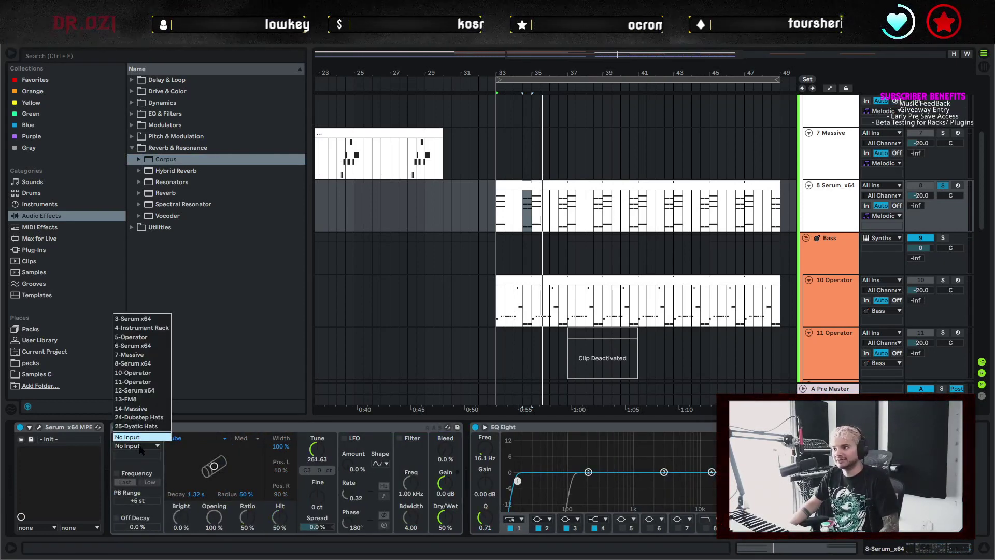
click(147, 366)
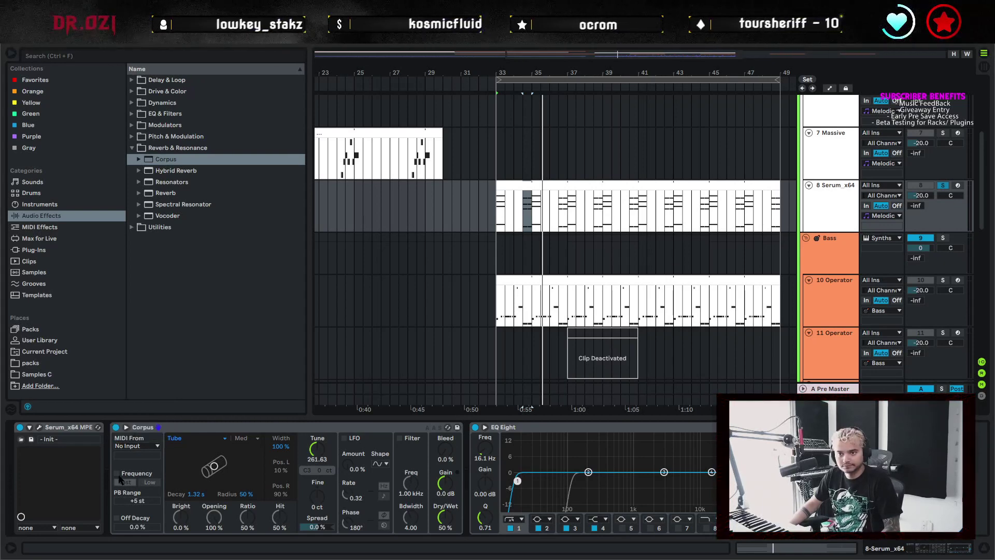
click(117, 473)
key(space)
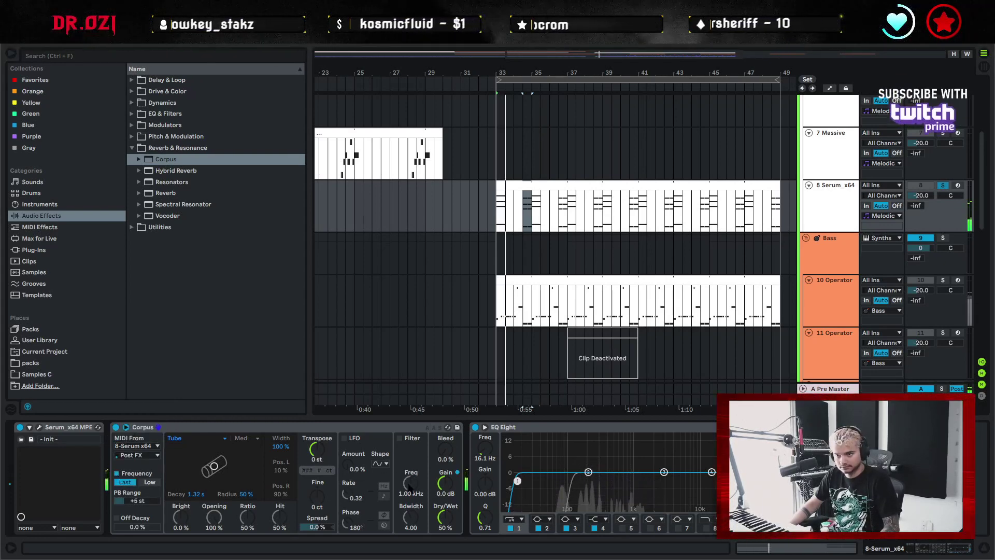
Shorten the Corpus decay to 108 ms, lower its dry/wet to 17% and fold the device
drag(214, 466, 181, 466)
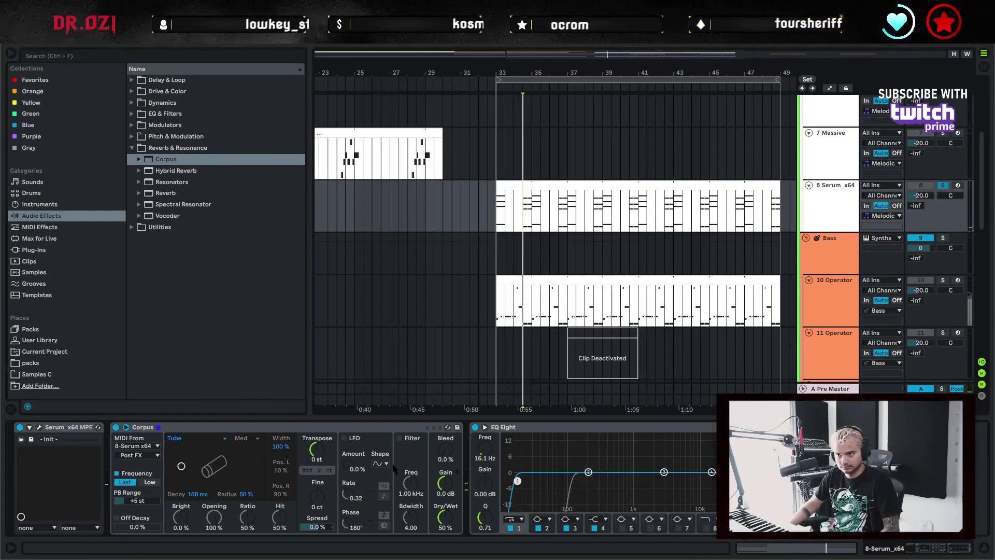
drag(444, 517, 444, 524)
key(space)
key(space)
click(300, 427)
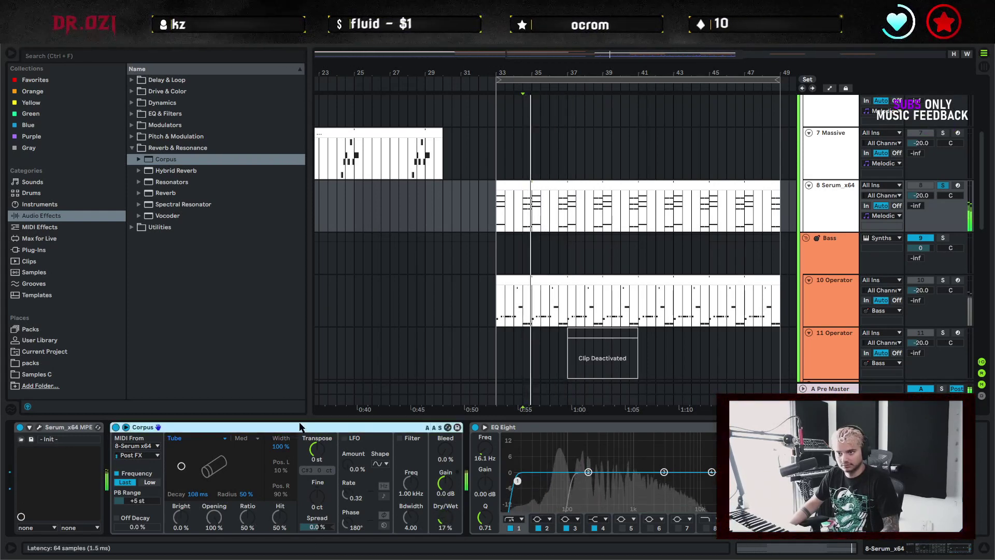
double_click(300, 427)
In EQ Eight, switch to Stereo mode, set band 1's low cut to 126 Hz with Q 0.38, and audition from bar 33
drag(175, 481, 236, 484)
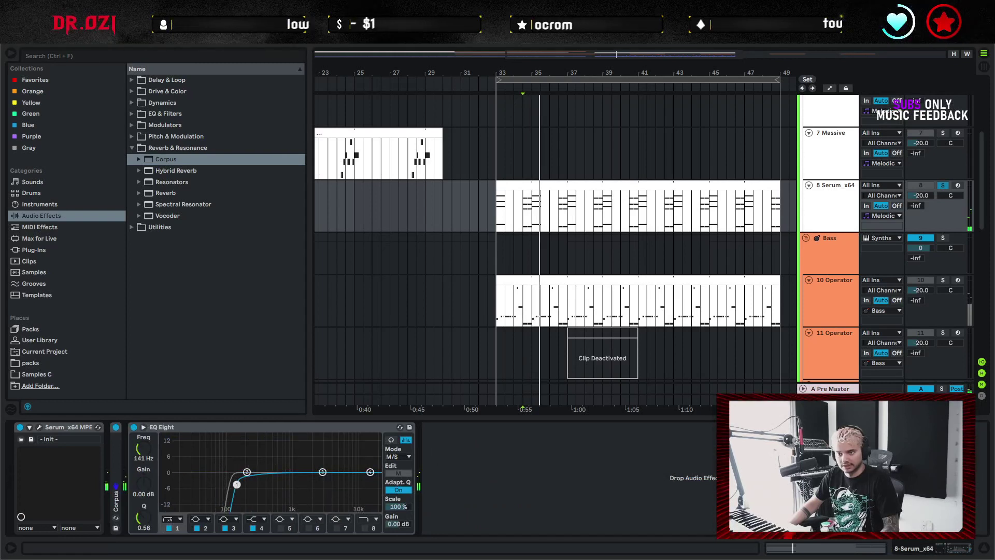
click(409, 456)
click(398, 461)
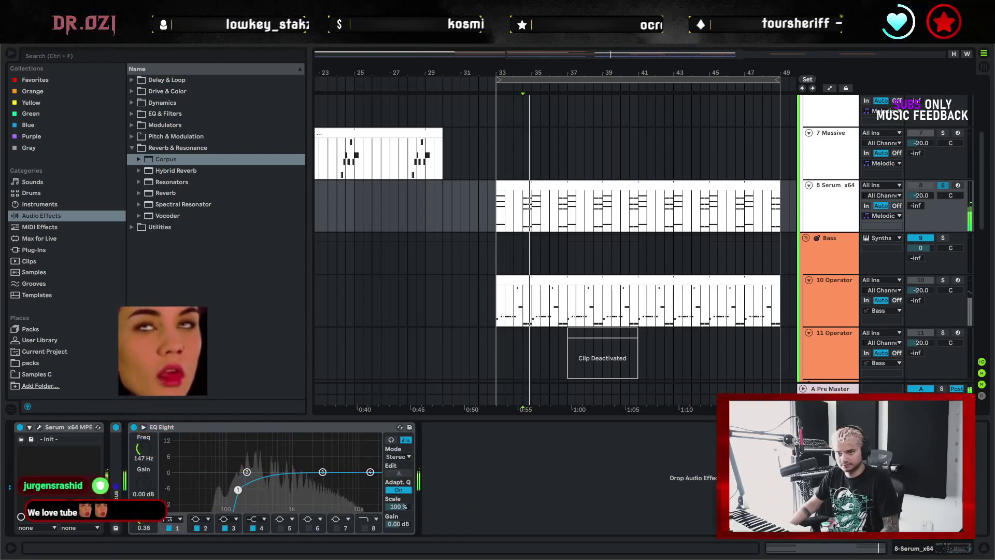
drag(237, 490, 234, 490)
key(space)
key(space)
click(495, 201)
key(space)
key(space)
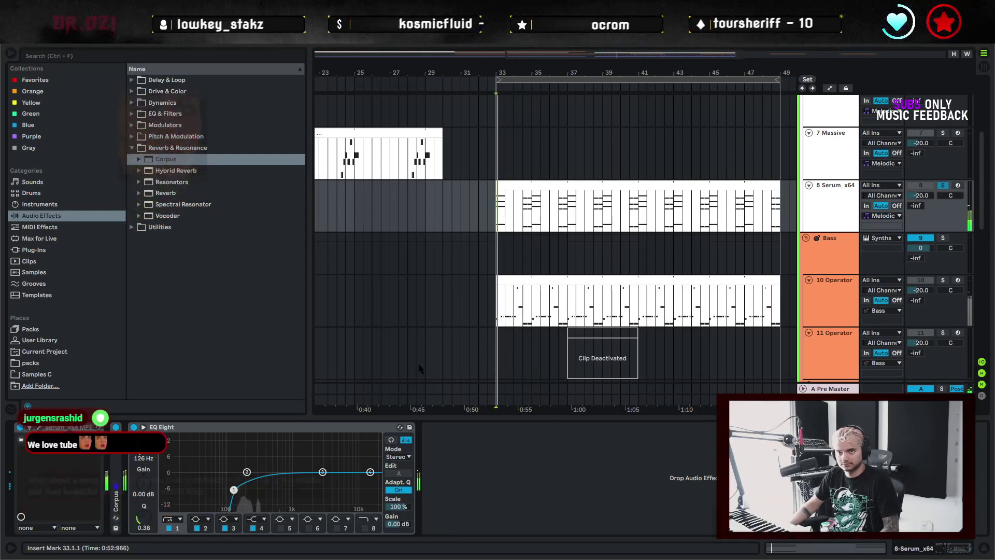
key(space)
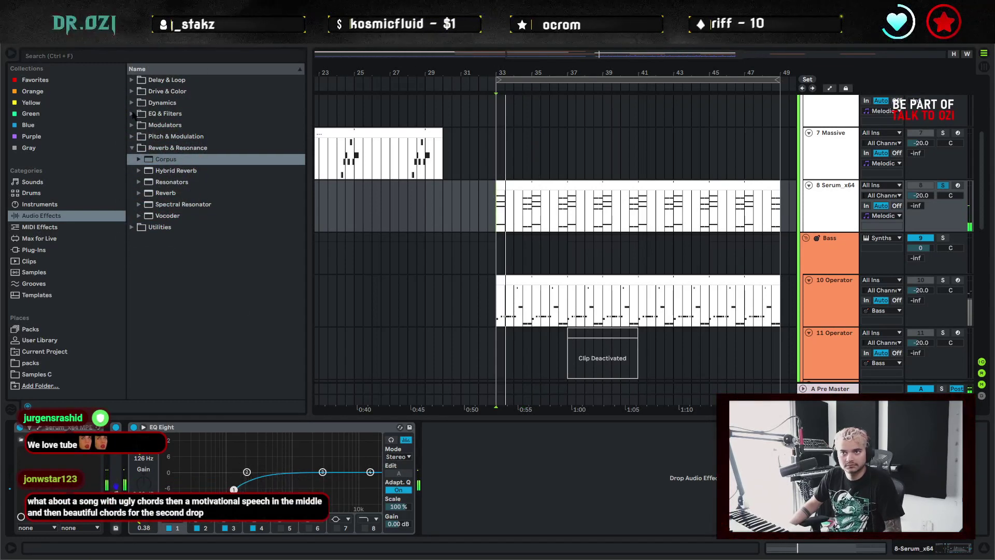
Unsolo the Serum chord track and play the full drop from bar 33
click(156, 113)
click(131, 115)
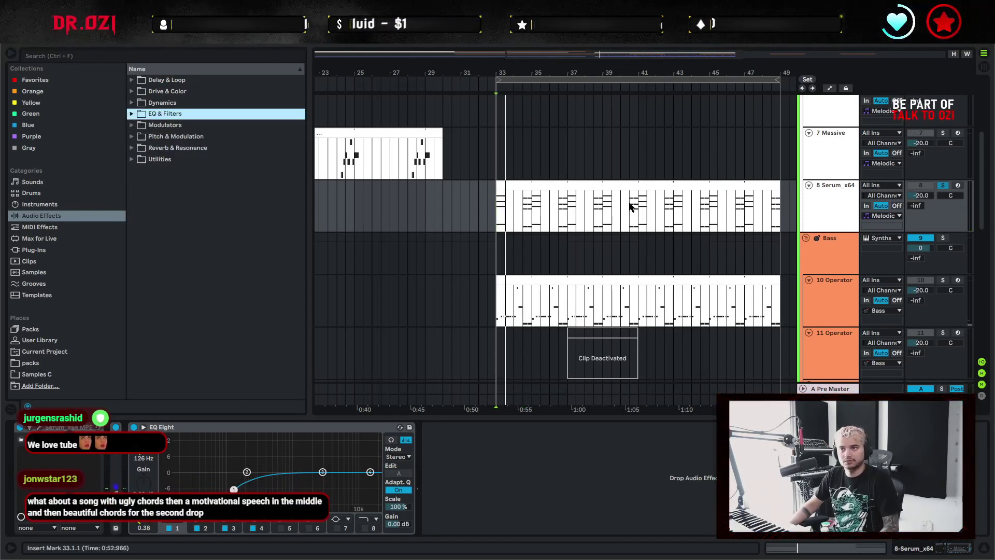
click(489, 212)
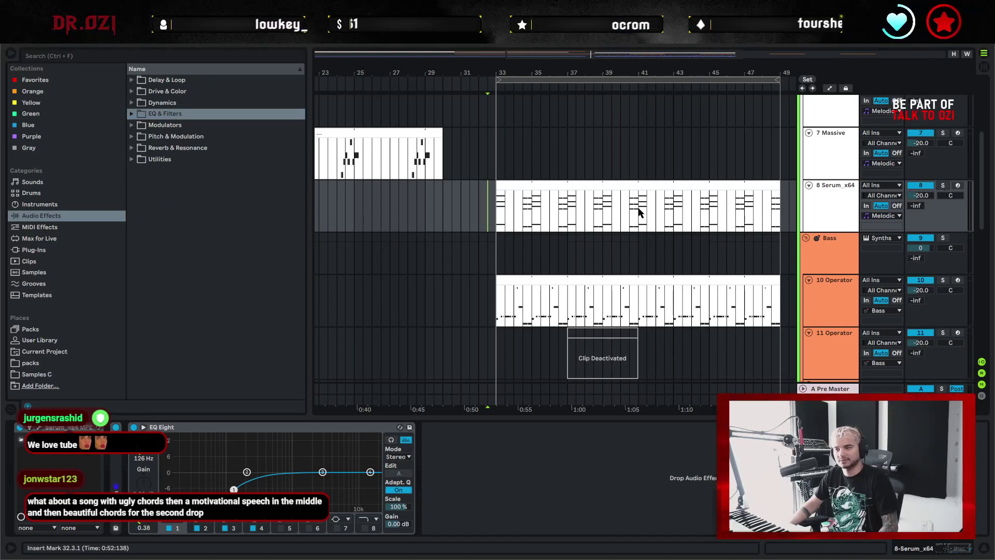
click(502, 207)
key(space)
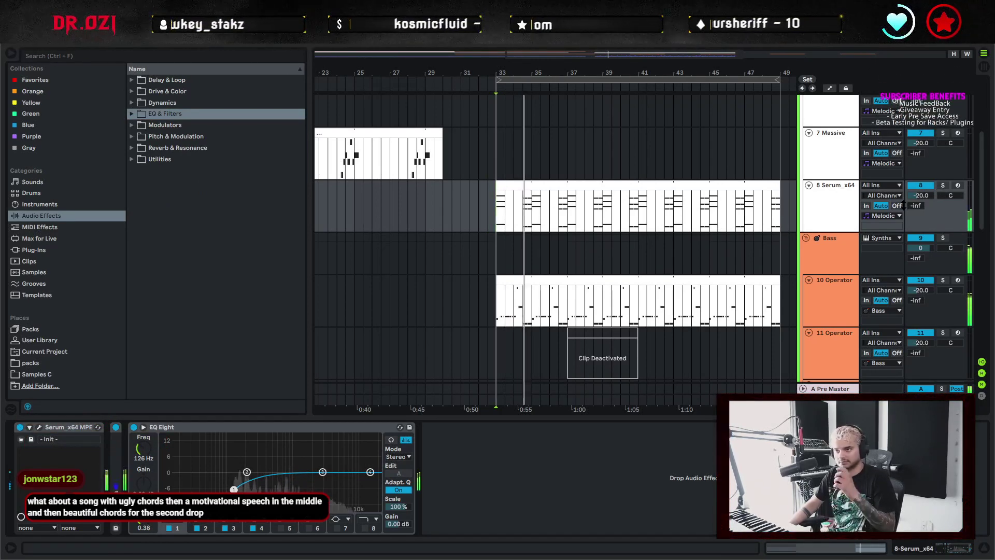
Lower the Serum chord track's volume to about -29.9 dB while listening to it against the bass and drums
mouse_move(921, 196)
mouse_down()
mouse_move(913, 213)
mouse_move(926, 206)
mouse_up()
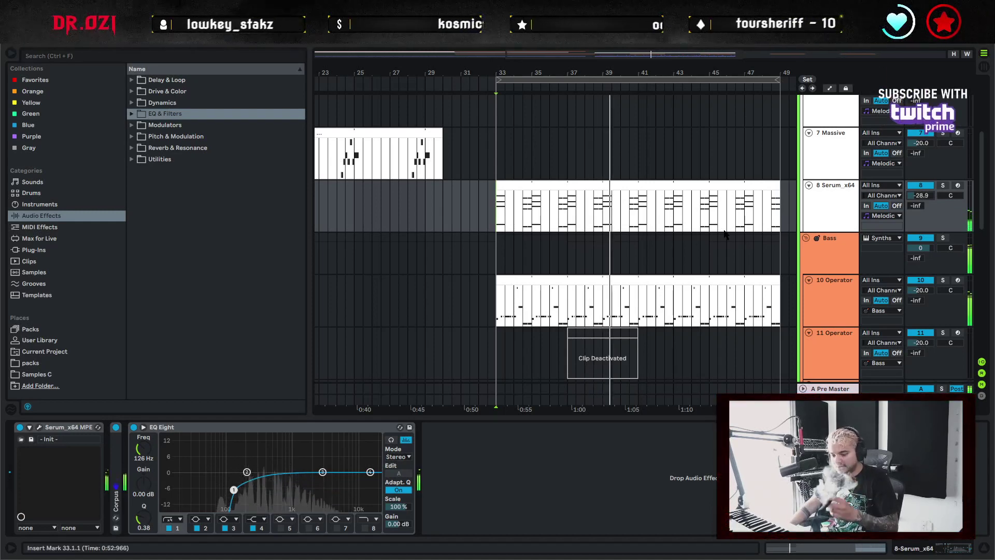
drag(924, 201, 924, 203)
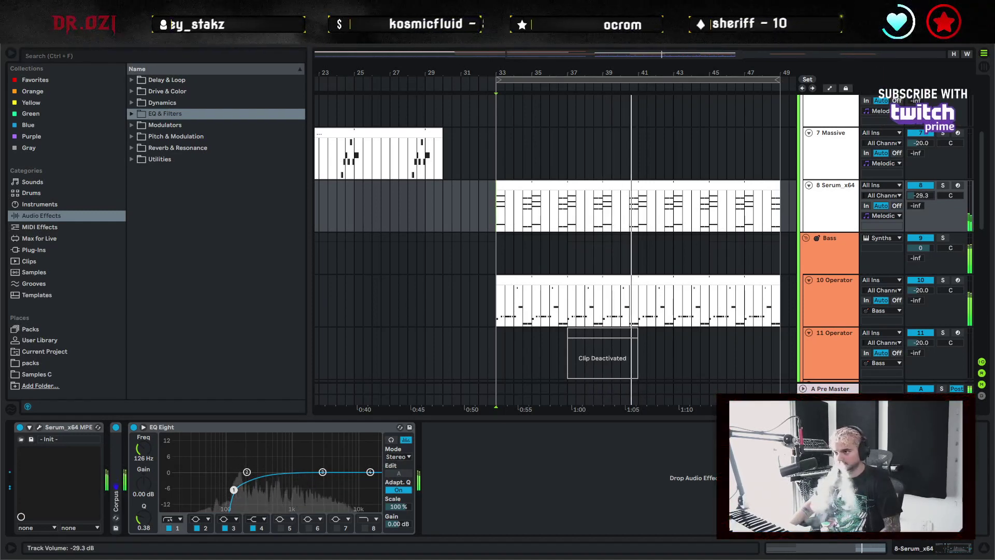
scroll(715, 262, down, 2)
scroll(716, 177, right, 2)
scroll(718, 199, up, 1)
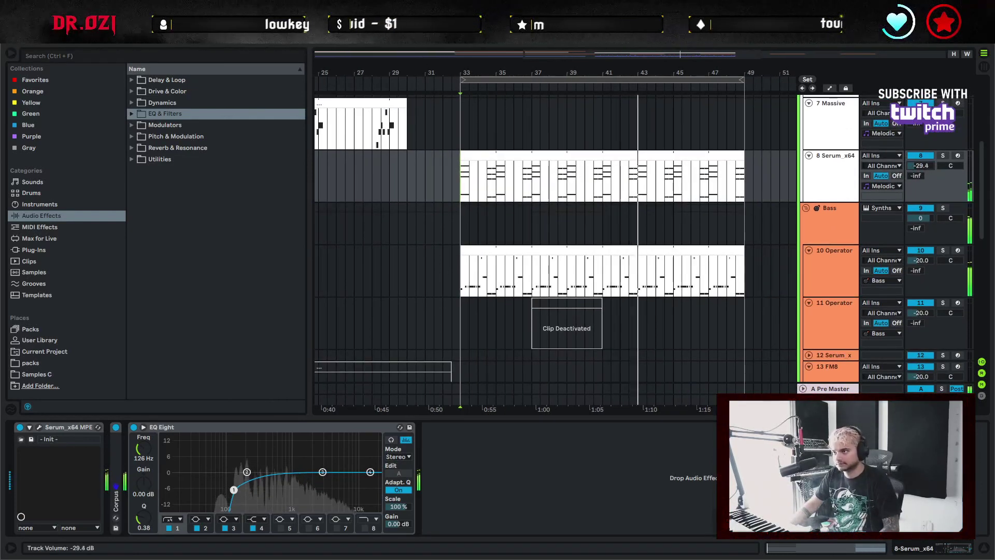
scroll(713, 264, up, 2)
scroll(747, 251, down, 1)
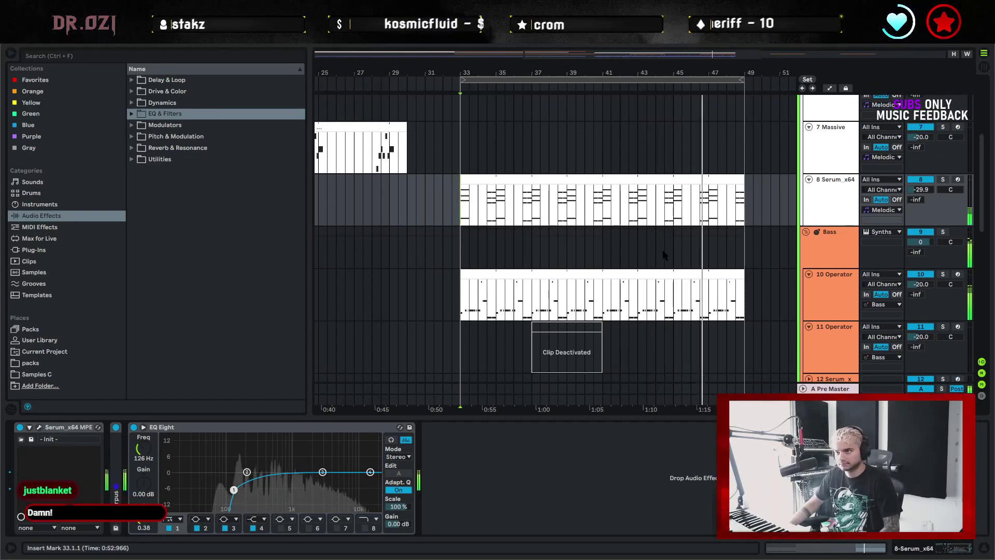
scroll(664, 255, up, 1)
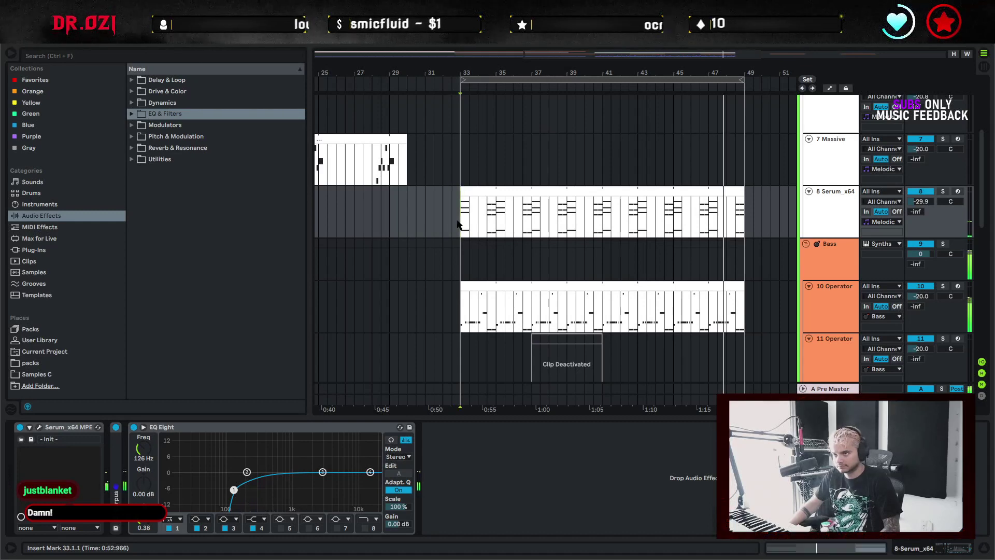
scroll(621, 269, down, 7)
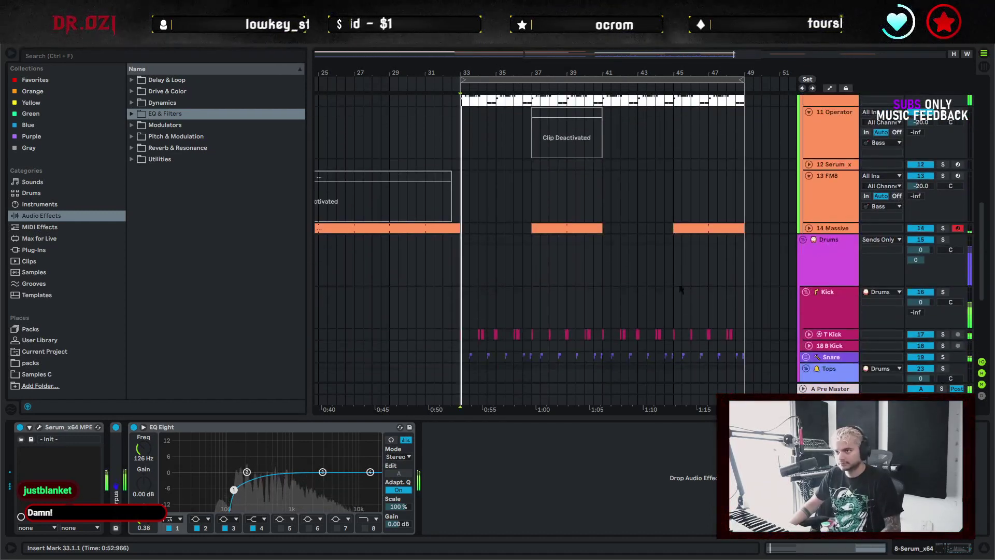
scroll(484, 222, up, 7)
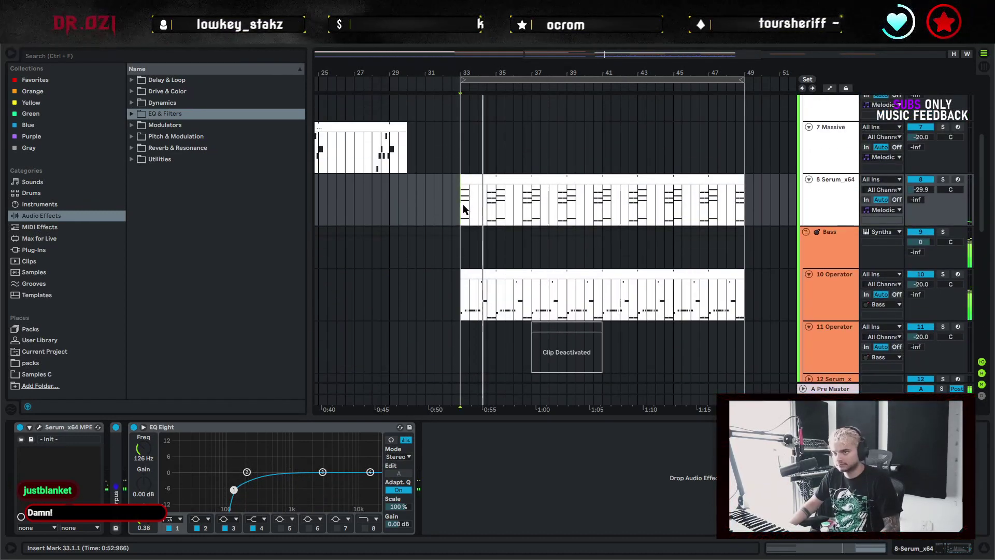
Solo the Serum chord track and play it briefly from bar 33
key(s)
key(space)
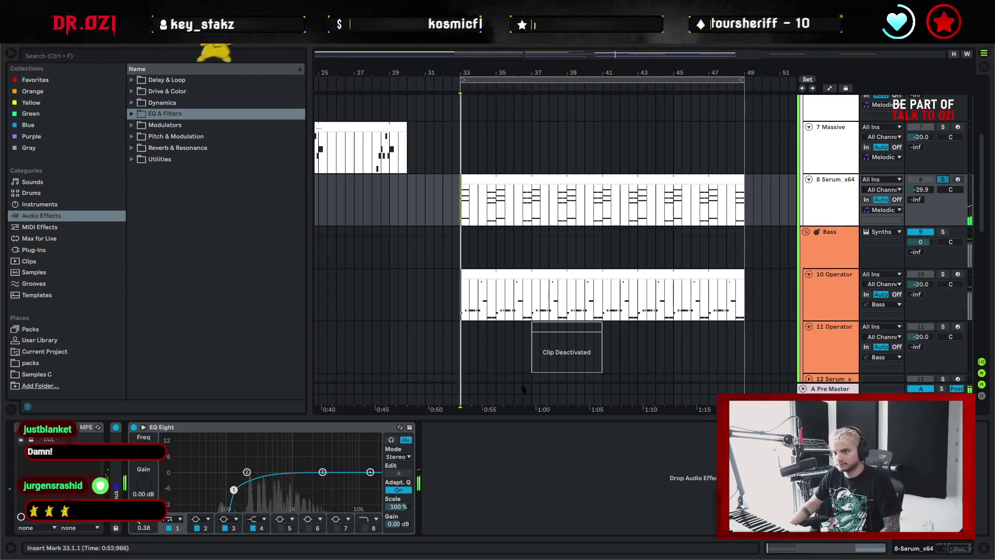
key(space)
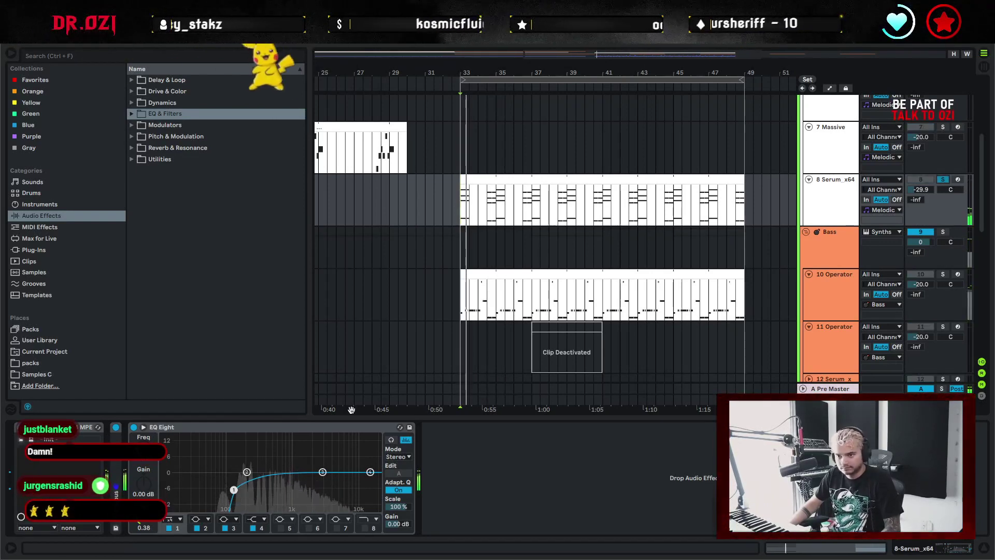
Load the Erosion effect from Drive & Color after EQ Eight on the Serum track
click(132, 103)
click(132, 102)
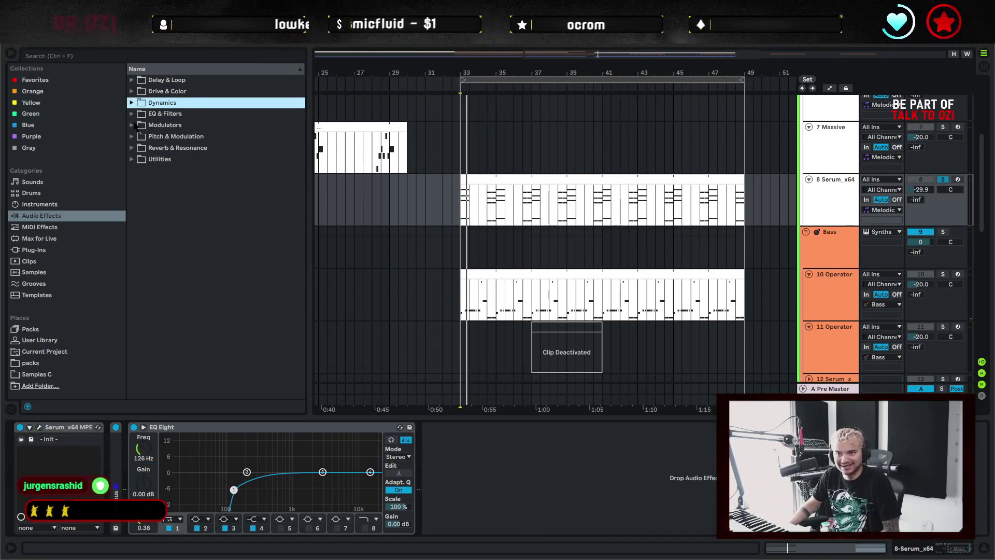
click(133, 92)
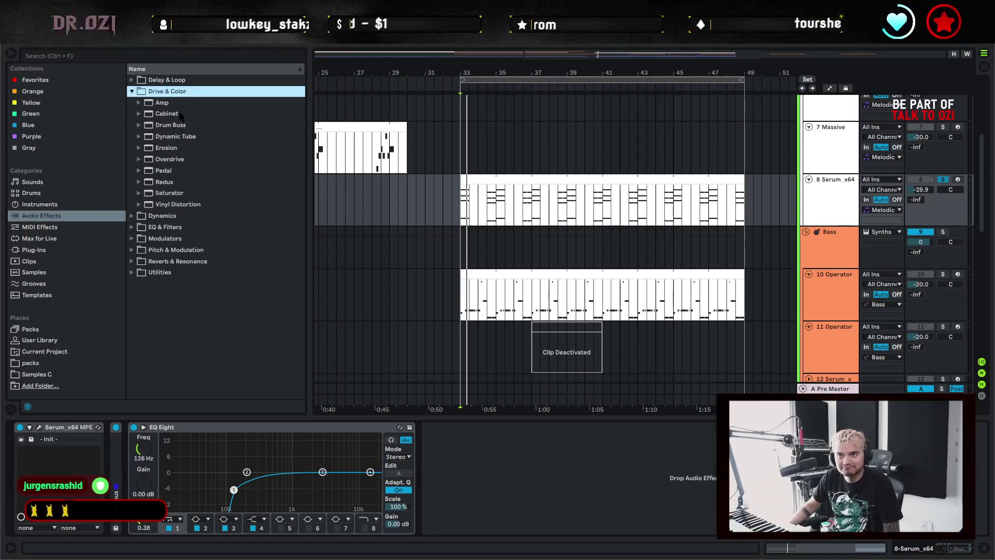
click(179, 114)
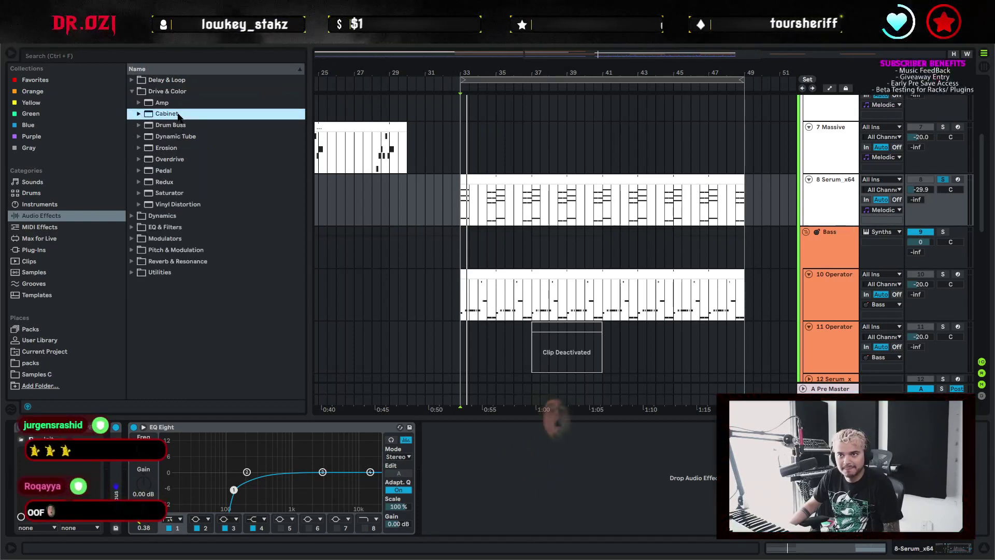
click(167, 148)
drag(510, 424, 510, 430)
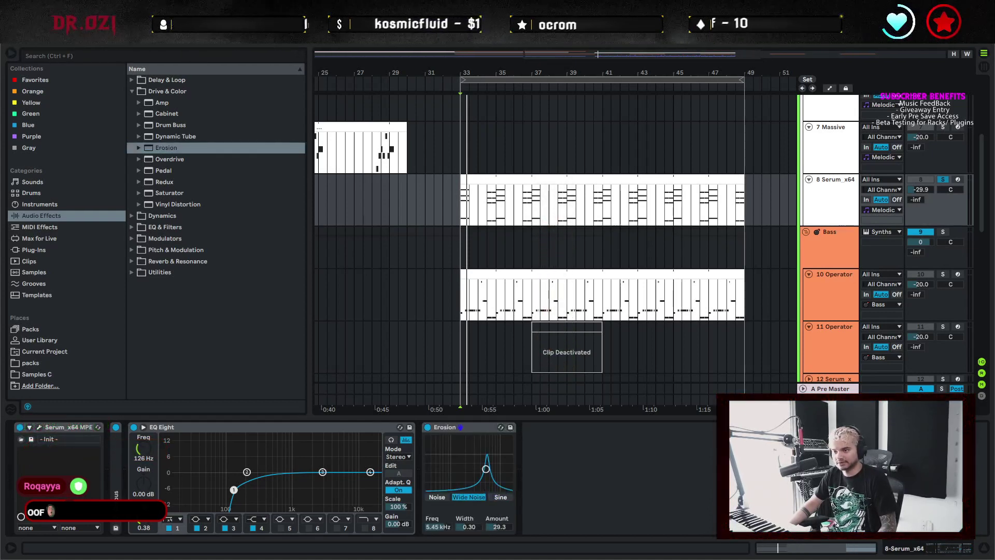
Set Erosion's frequency to 3.00 kHz, width to 1.99 and amount to 41.1, and play the part
click(434, 529)
text(300)
key(Return)
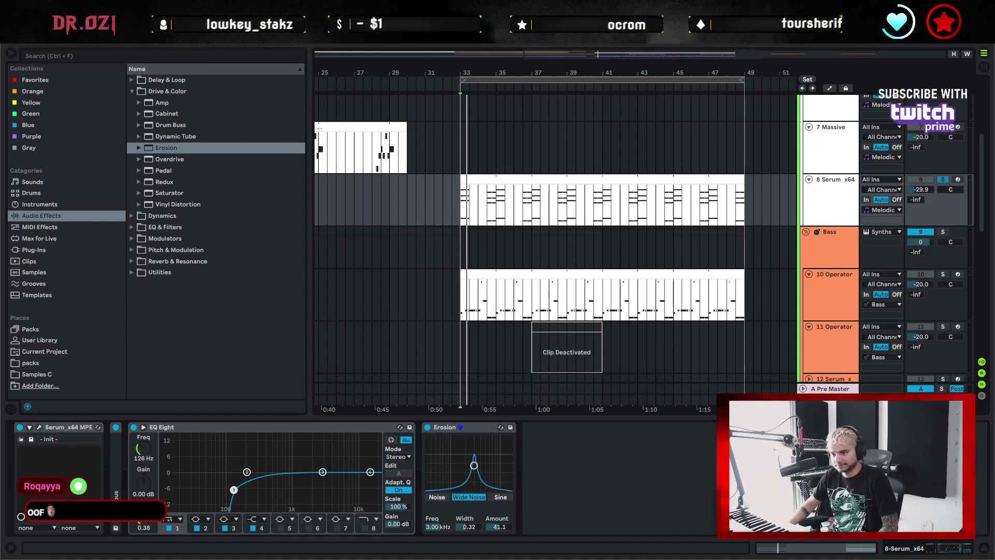
key(space)
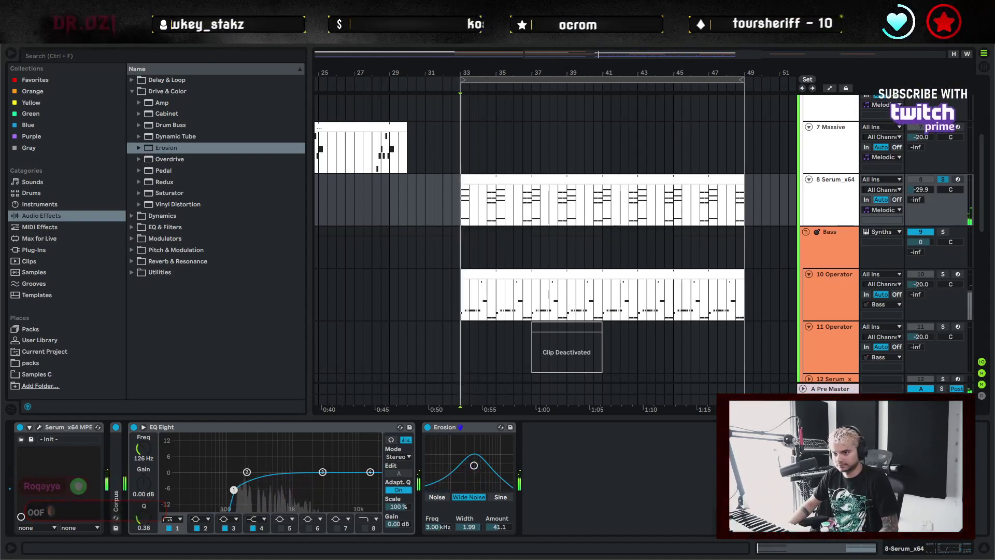
Fold EQ Eight and load the Cabinet and Pedal effects after Erosion on the Serum track
double_click(220, 428)
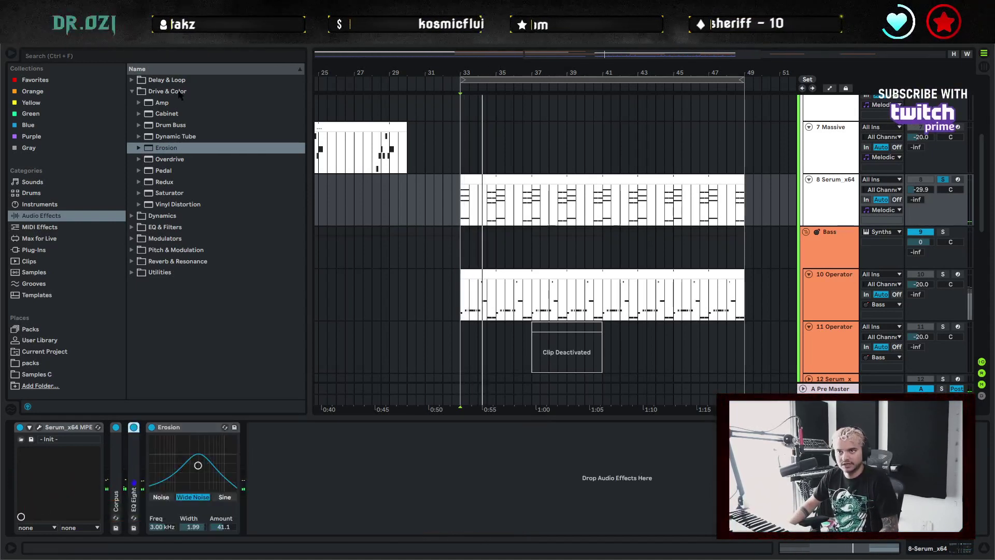
click(182, 115)
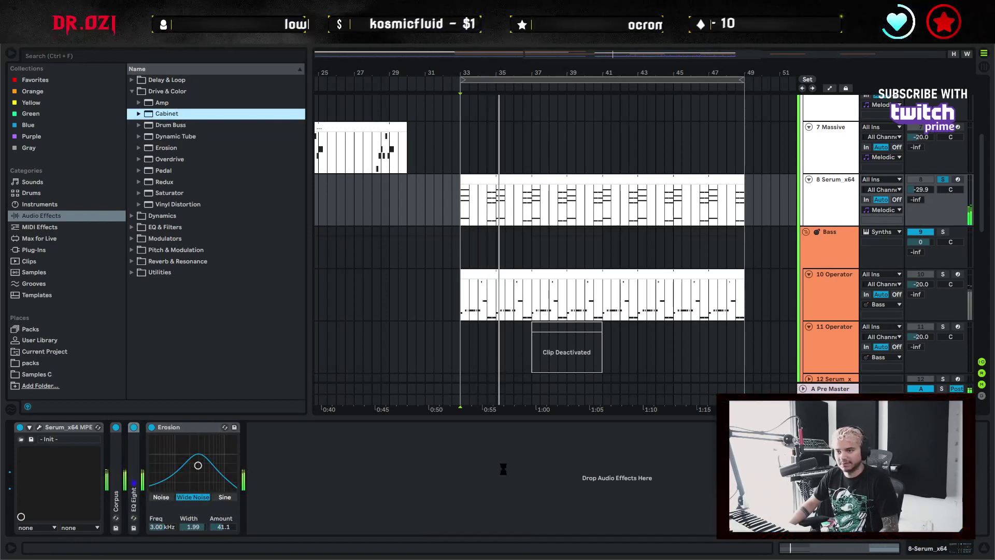
click(174, 171)
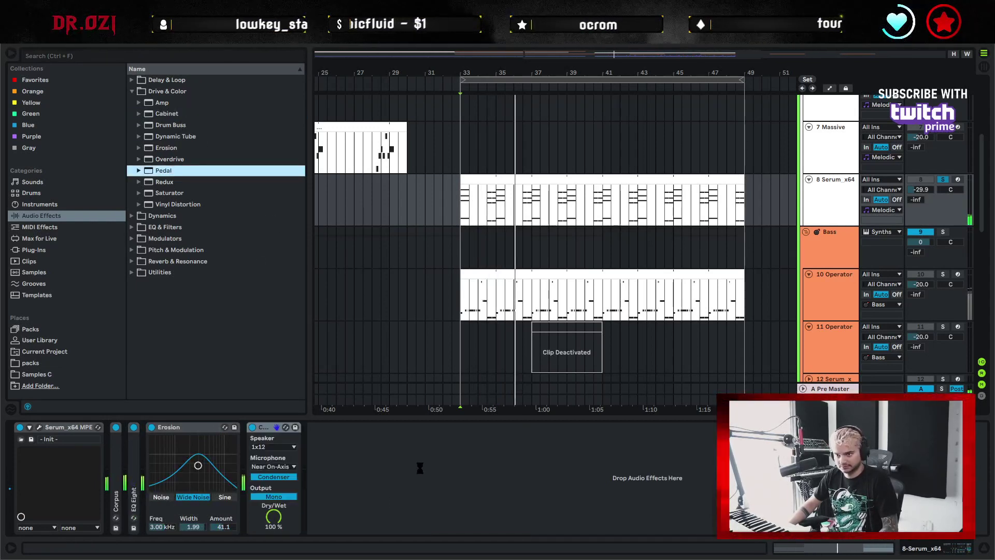
Configure Cabinet with Dual output, the 4x12 speaker and the Dynamic microphone
click(263, 496)
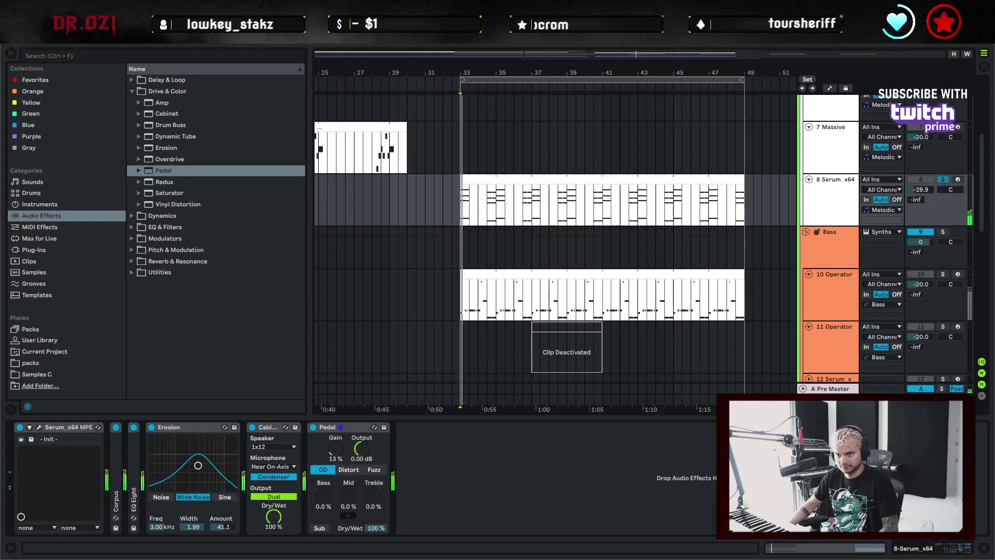
click(273, 447)
click(274, 464)
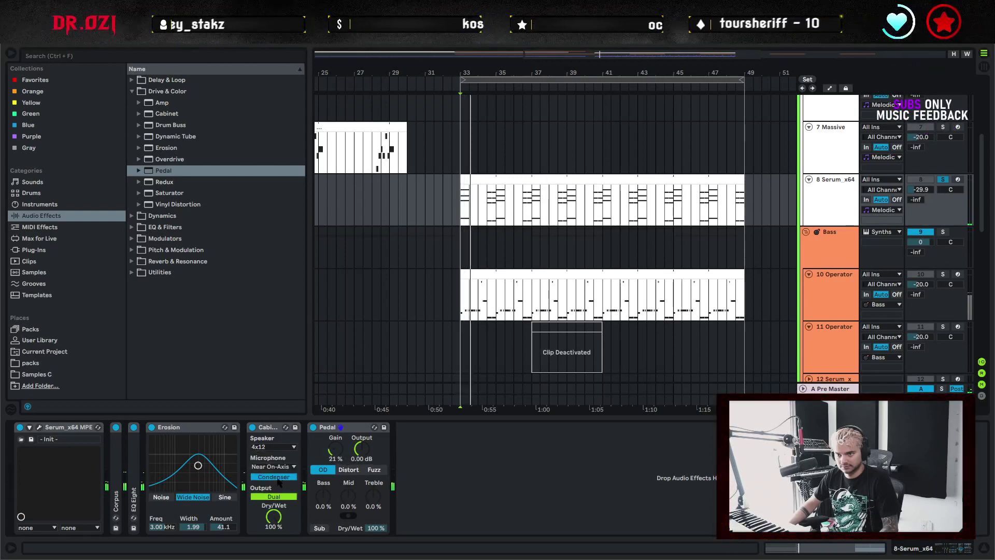
click(283, 478)
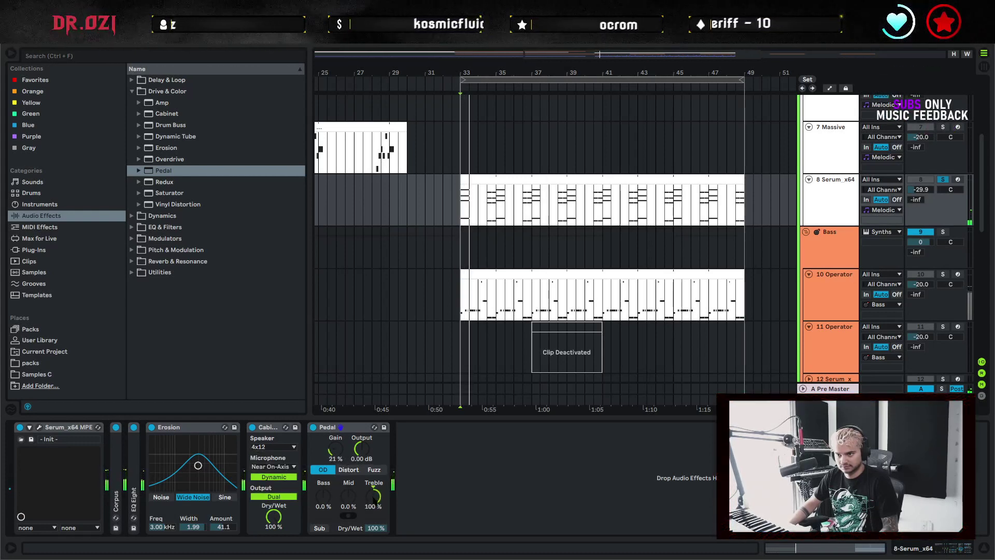
Set Pedal's Bass to -100%, Mid to 33% and Treble to 37%, and load Channel EQ after it with Low at -15 dB
drag(349, 495, 348, 480)
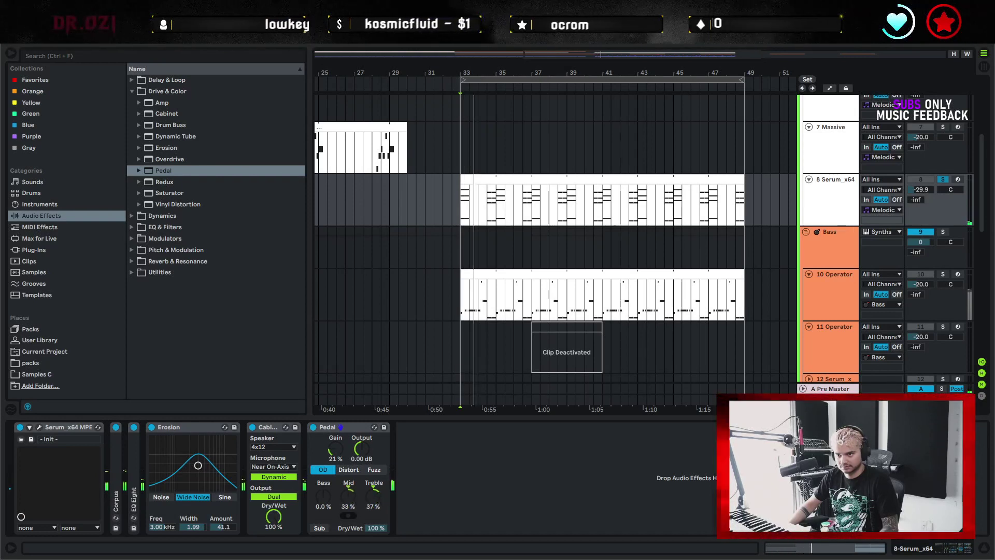
click(132, 91)
click(132, 114)
click(161, 137)
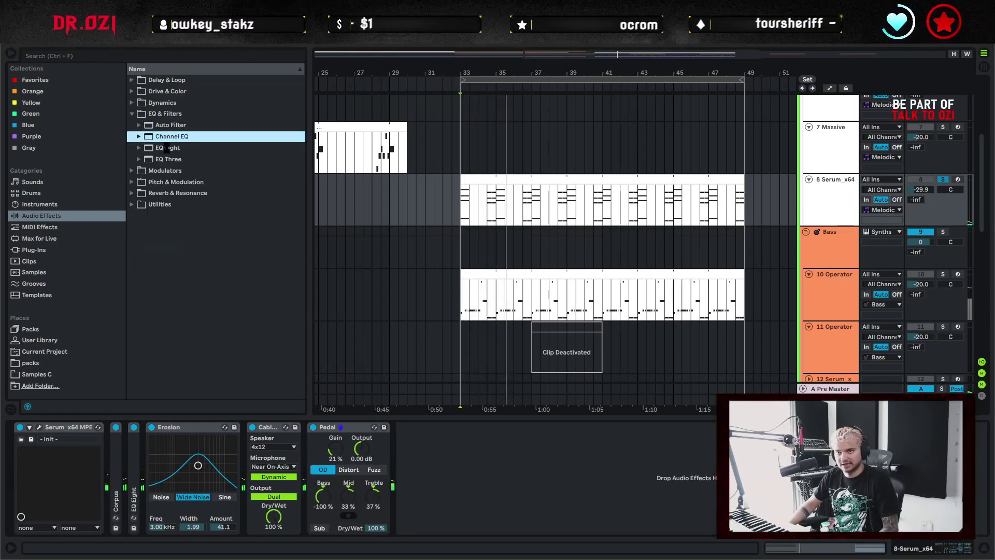
drag(463, 482, 464, 481)
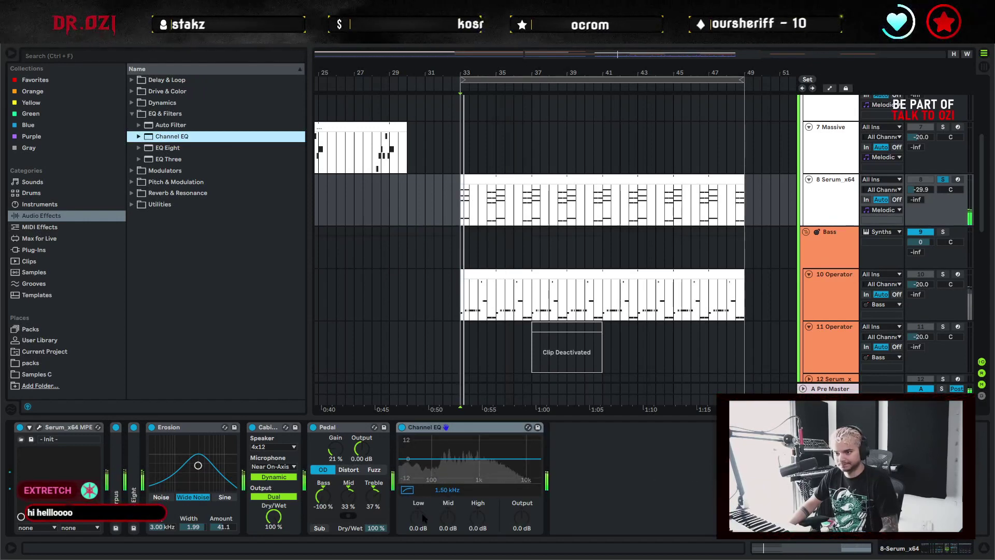
Unsolo the Serum chord track with its volume at -30.4 dB, and fold its Erosion, Cabinet and Pedal devices
click(942, 179)
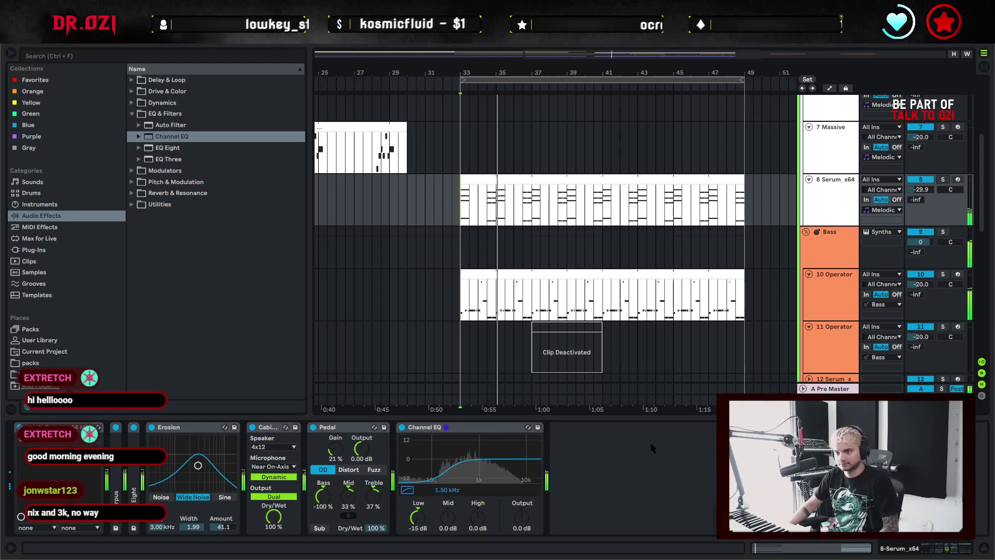
double_click(233, 429)
double_click(207, 428)
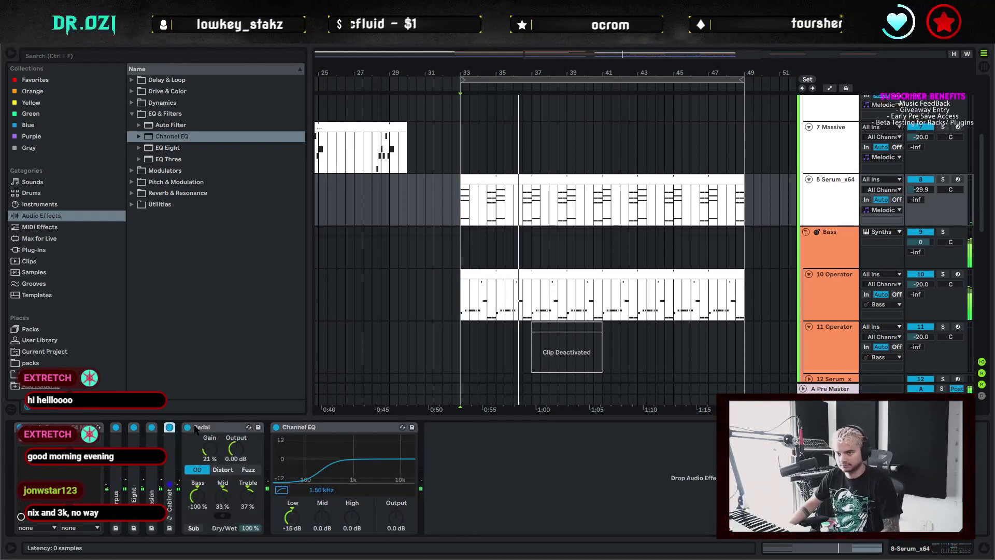
double_click(231, 429)
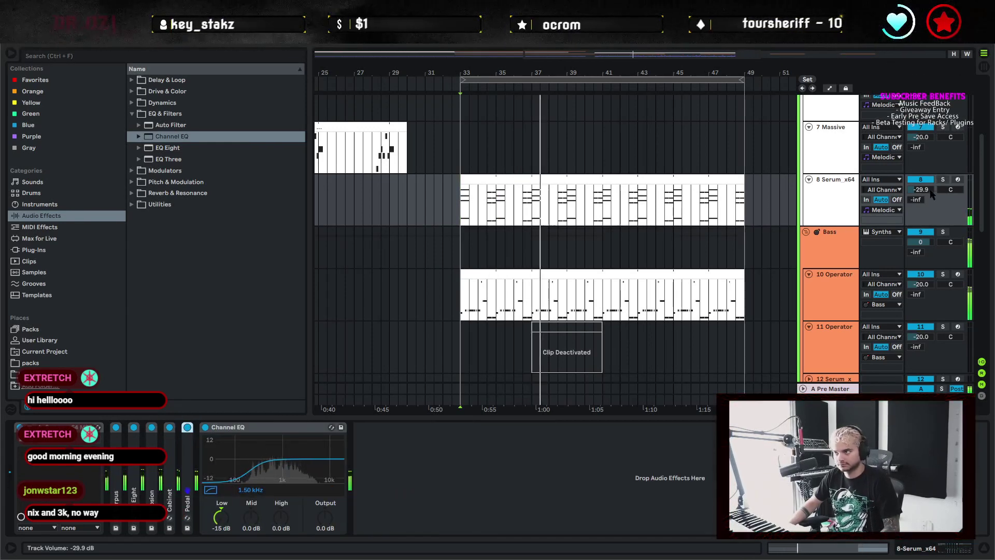
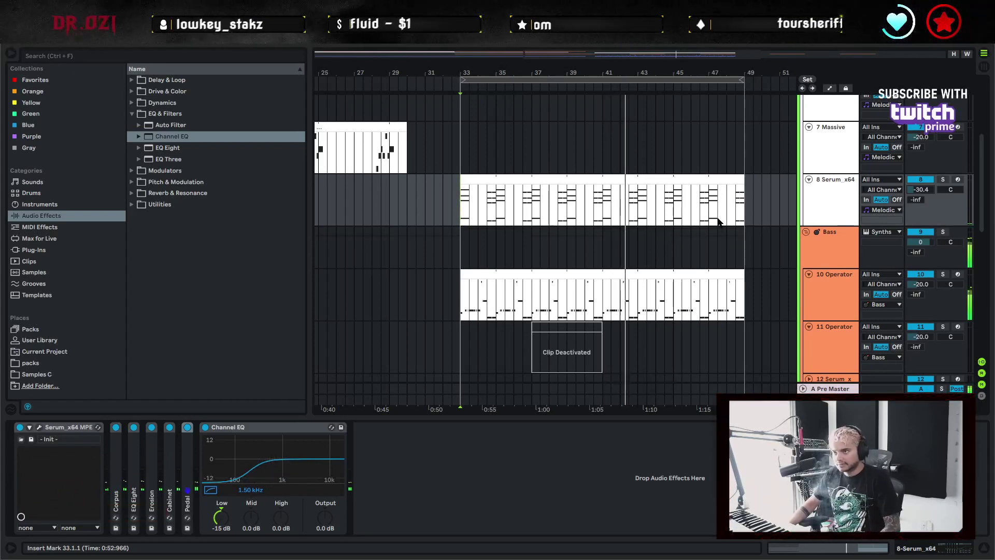
Copy bar 15 of the melodic tracks 4 to 6 to bar 47 and duplicate it into bar 48
drag(615, 212, 704, 298)
drag(605, 73, 588, 47)
click(984, 548)
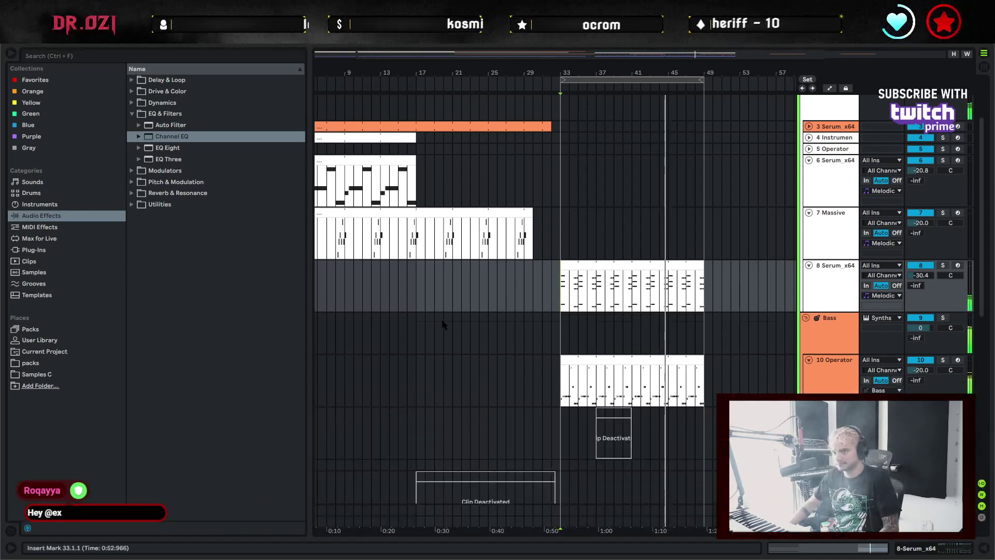
scroll(505, 223, up, 2)
drag(504, 223, 614, 263)
click(424, 252)
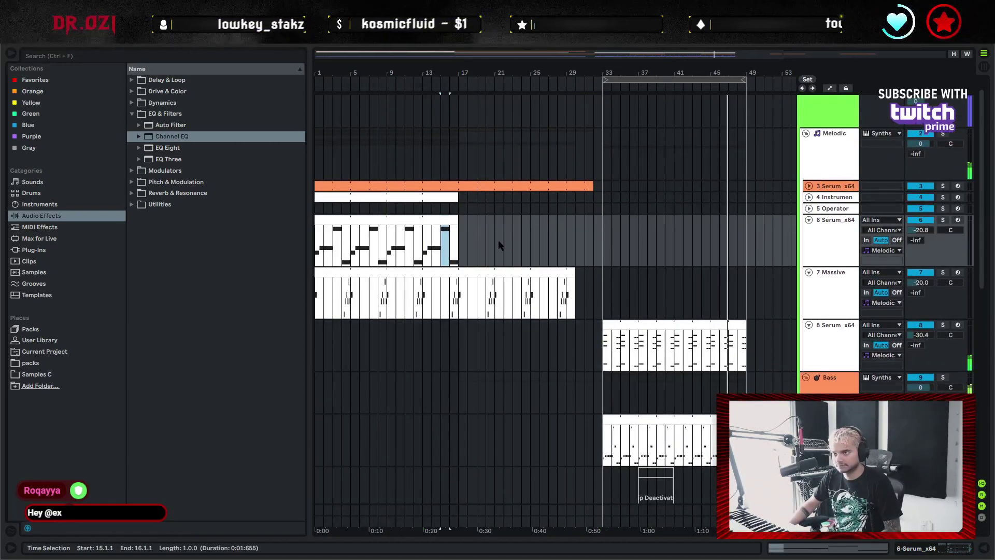
click(809, 197)
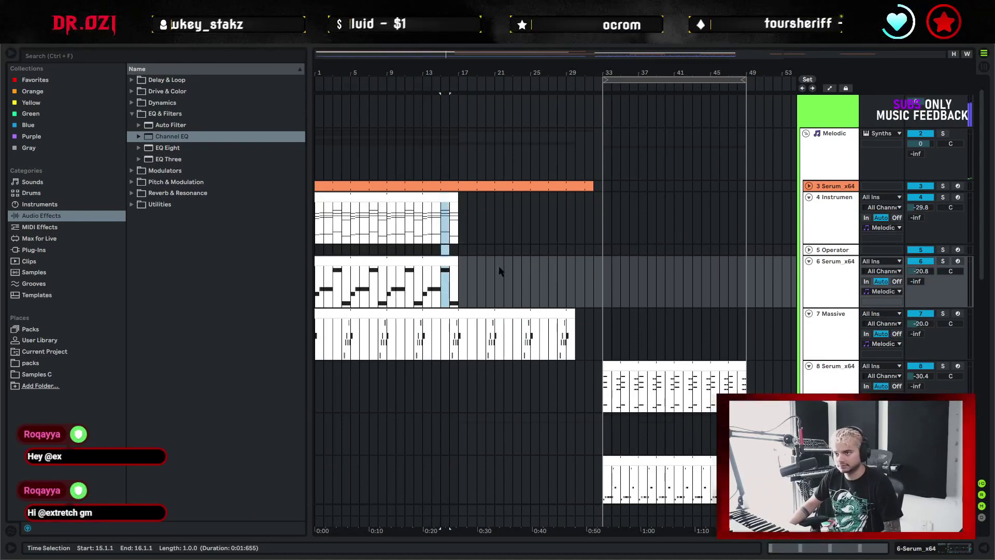
click(731, 222)
key(ctrl+v)
key(ctrl+d)
scroll(748, 275, down, 2)
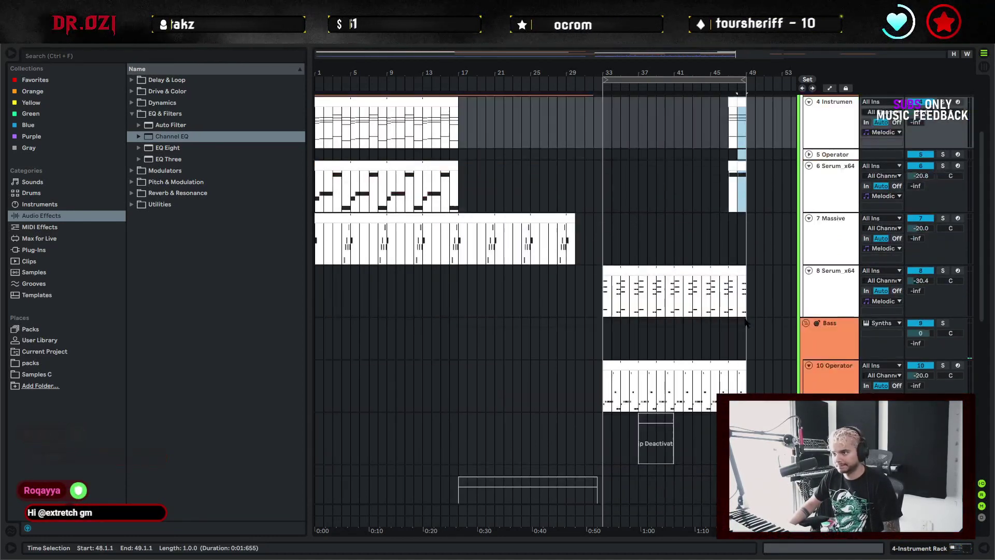
Copy the track 4 chord clips at bars 47–49 onto the track 8 Serum and remove the track 10 Operator part there
key(plus)
key(plus)
scroll(749, 272, up, 2)
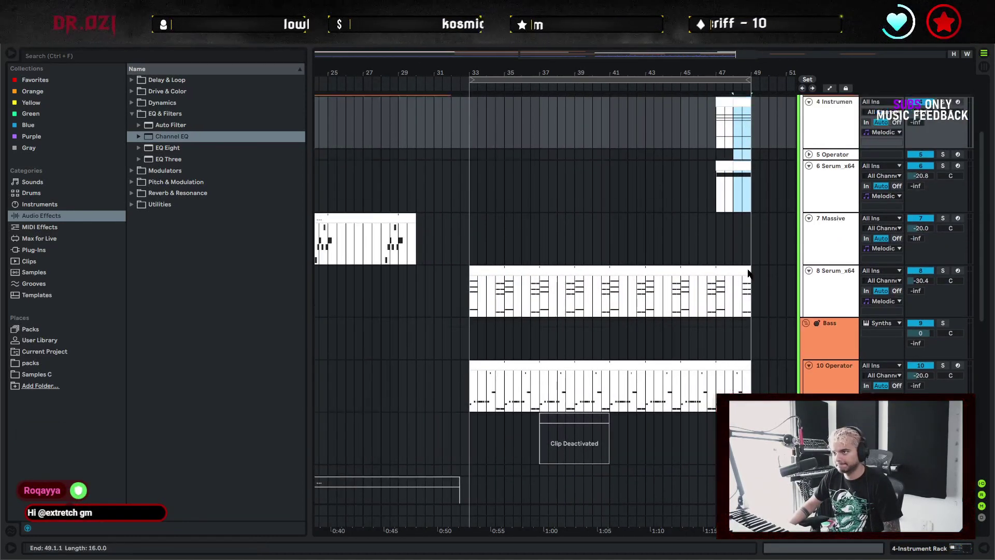
drag(717, 150, 728, 301)
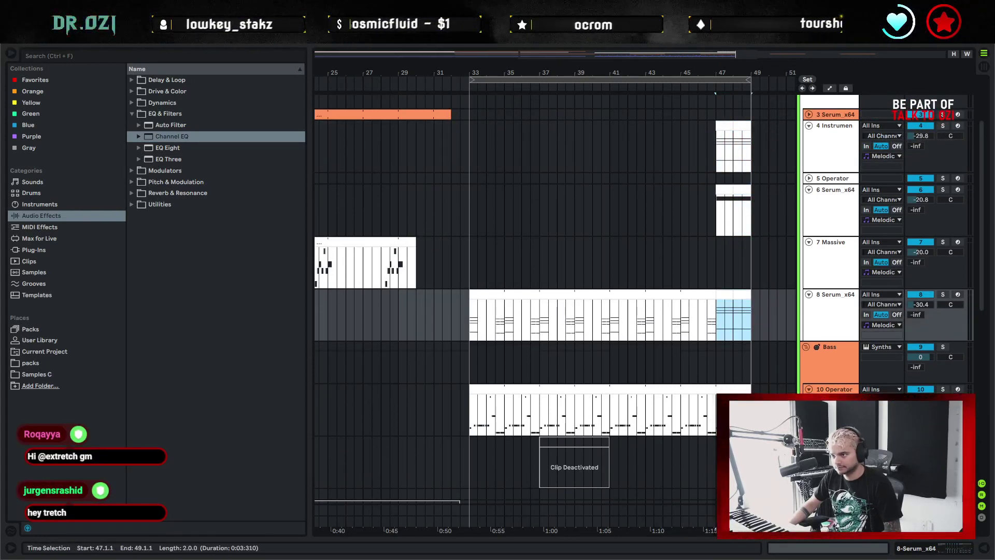
click(717, 414)
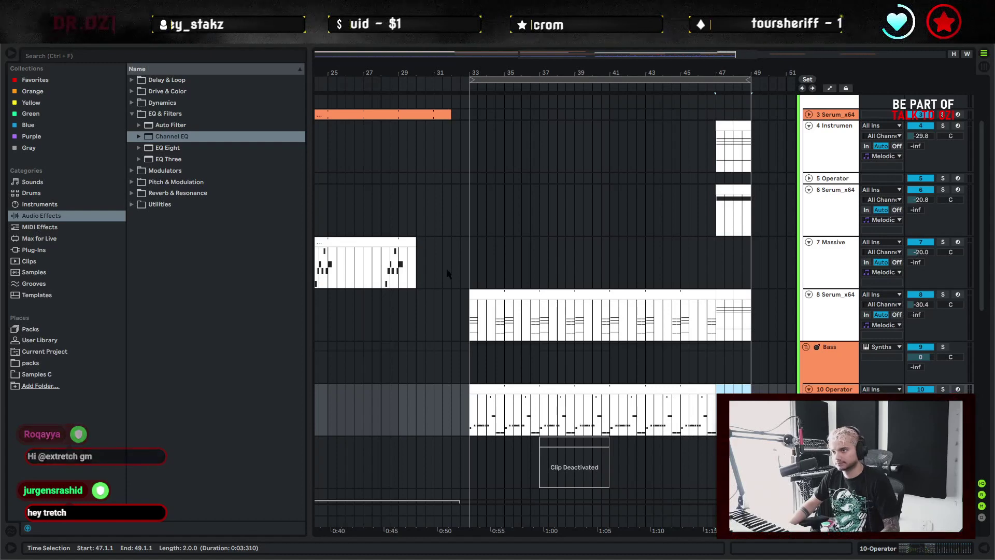
Play the drop from bar 33 and open the track 6 Serum clip at bar 48 to examine its notes
click(741, 239)
scroll(741, 239, up, 2)
key(space)
double_click(740, 239)
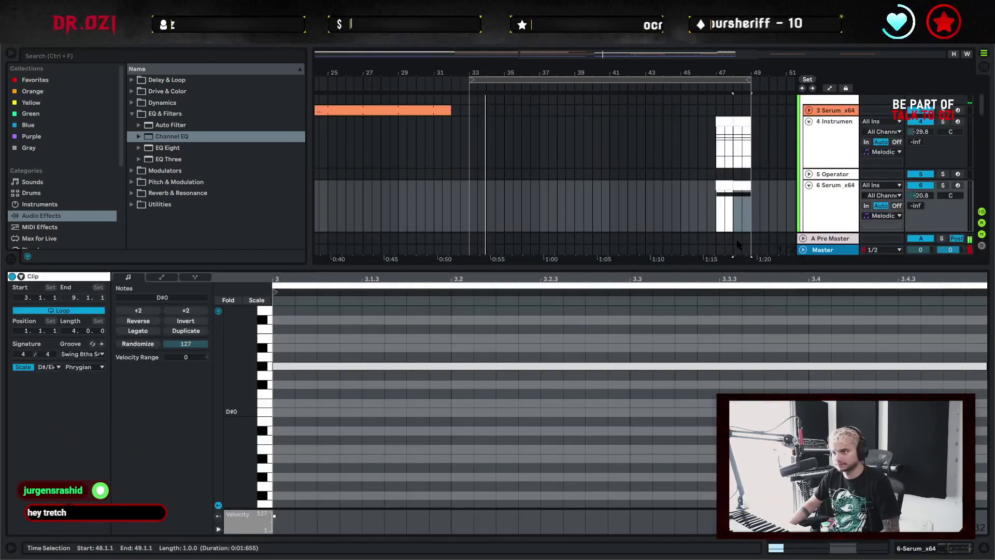
click(720, 183)
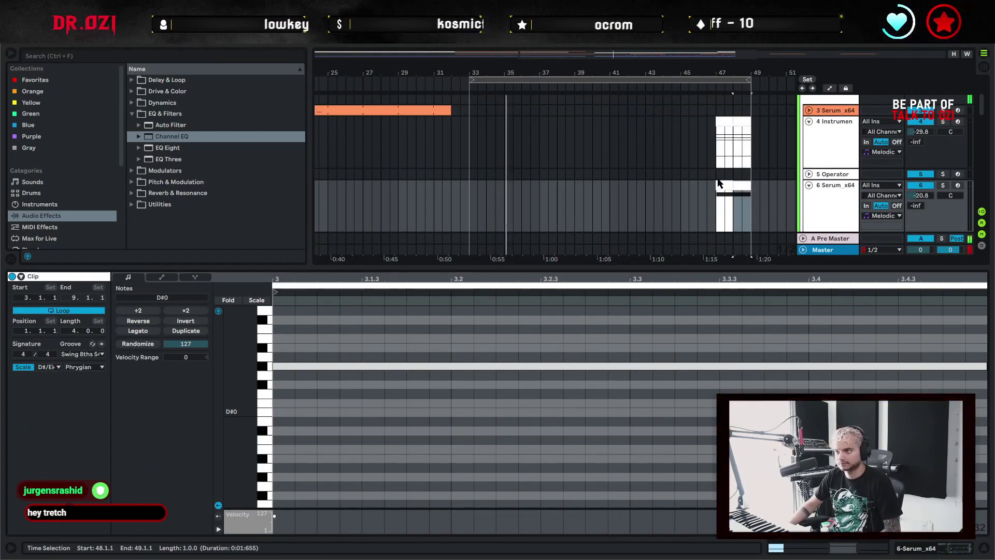
drag(730, 183, 725, 186)
key(ctrl+z)
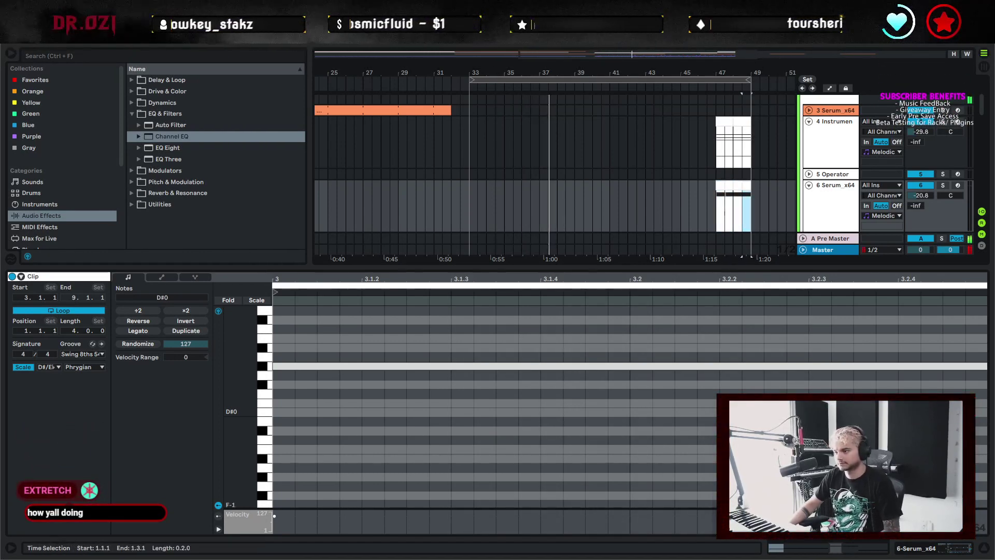
key(ctrl+alt+l)
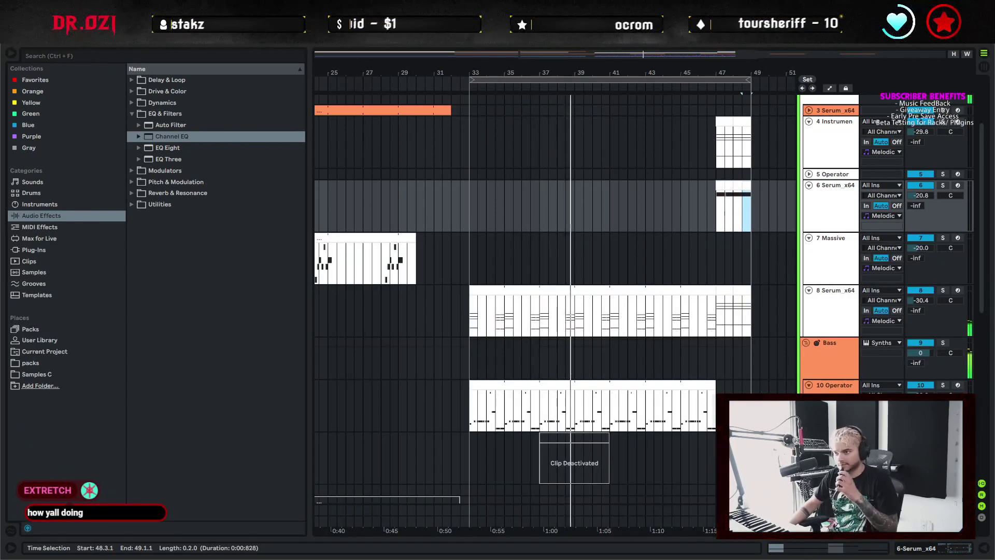
Listen to the looped drop over bars 33–49 and review the melodic and bass tracks around its ending
scroll(747, 385, down, 2)
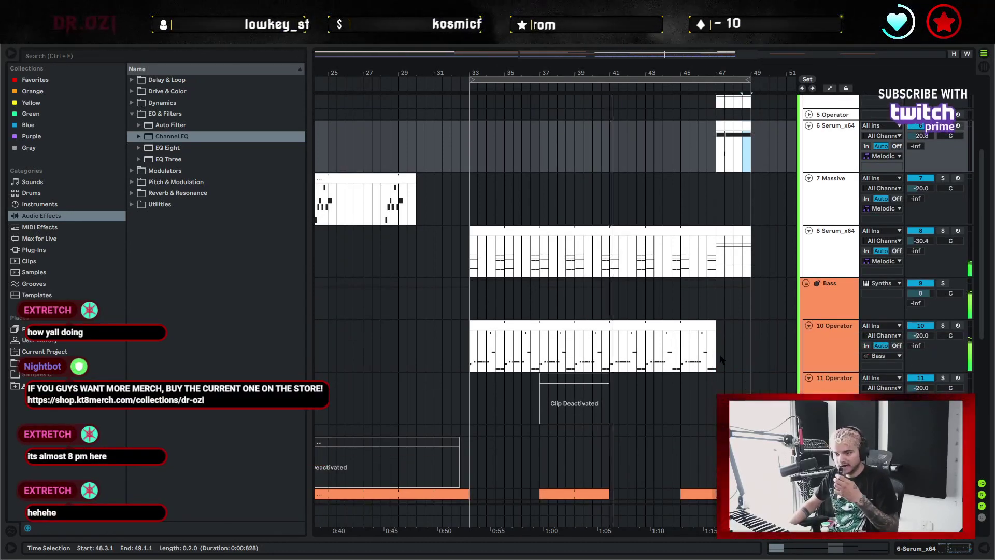
scroll(726, 352, down, 1)
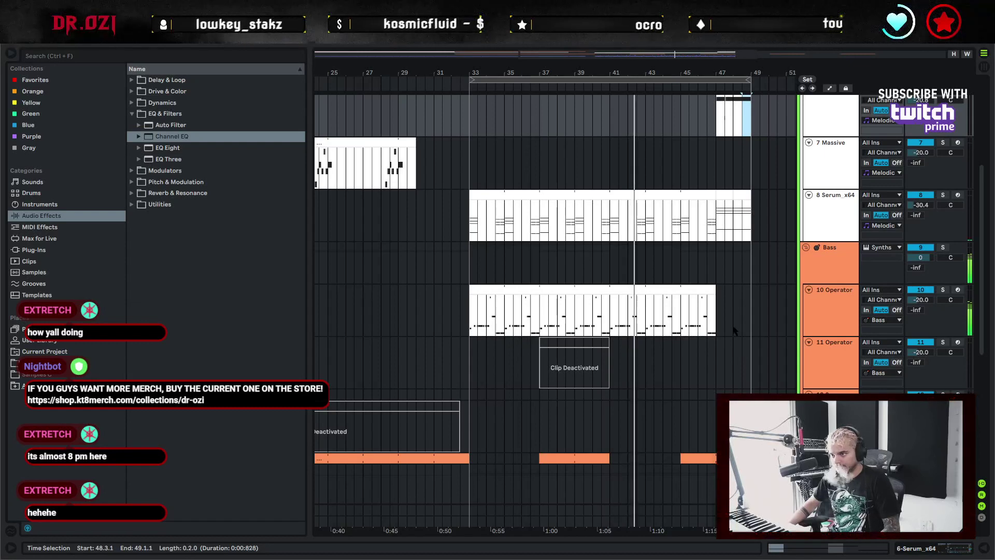
scroll(733, 345, up, 1)
scroll(738, 348, up, 1)
scroll(738, 352, down, 1)
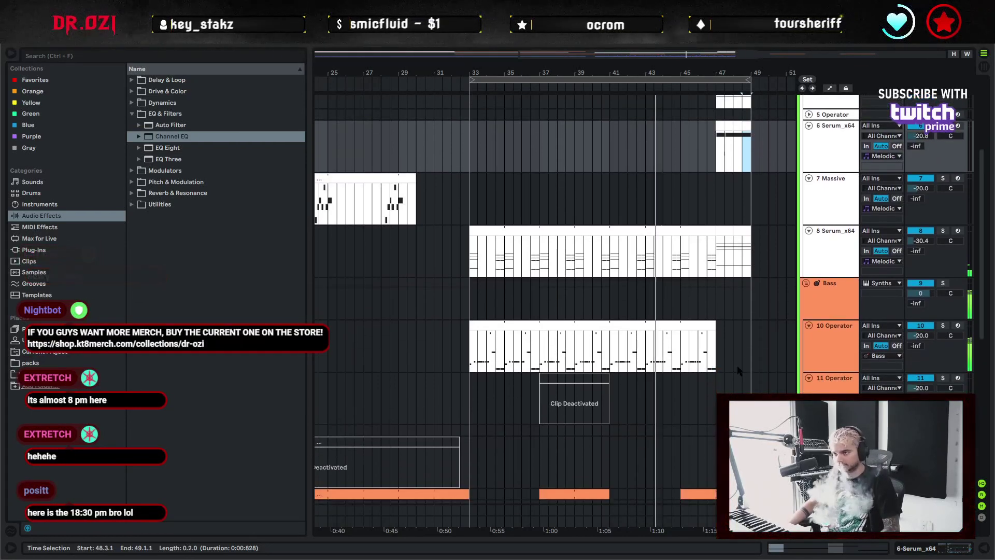
scroll(739, 366, up, 1)
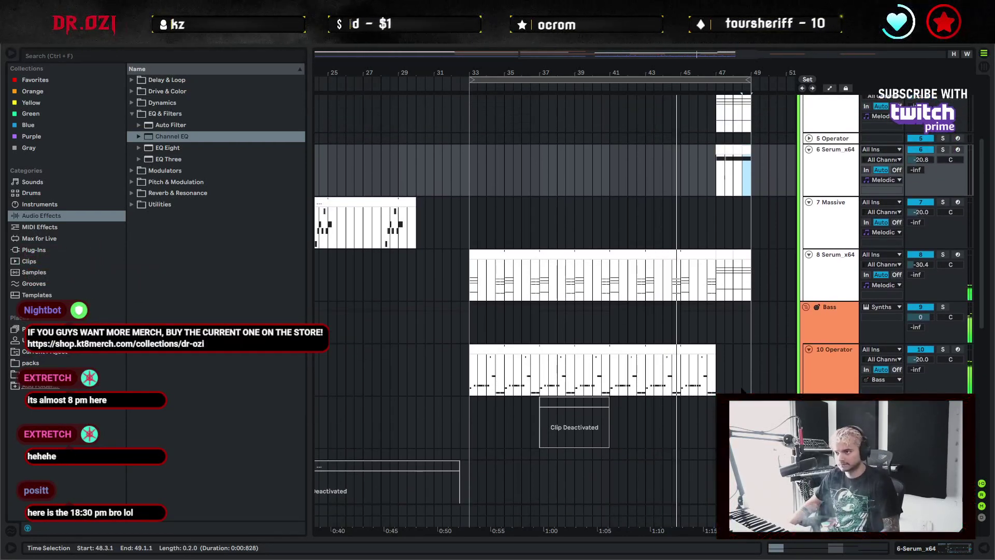
scroll(743, 389, up, 1)
scroll(555, 311, up, 1)
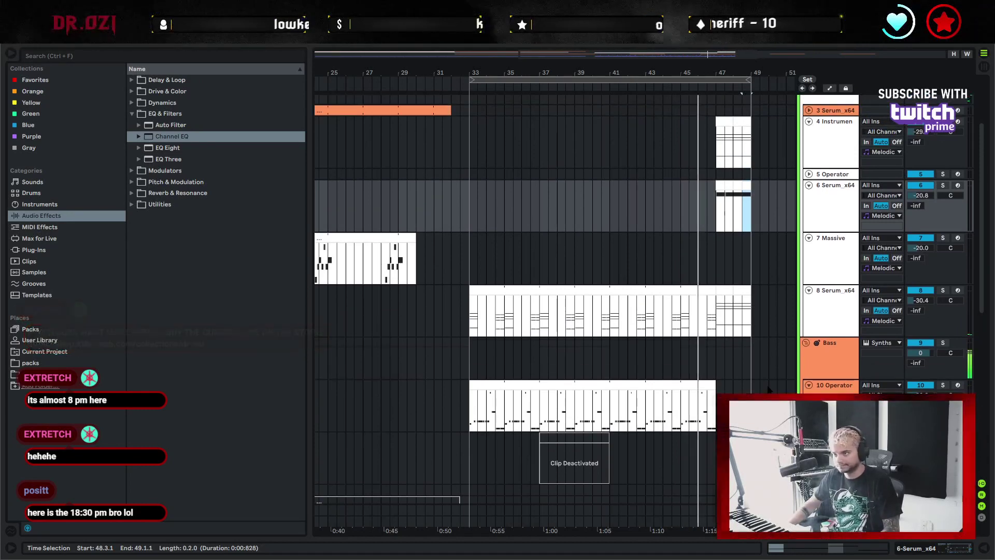
scroll(554, 311, down, 1)
scroll(771, 377, up, 1)
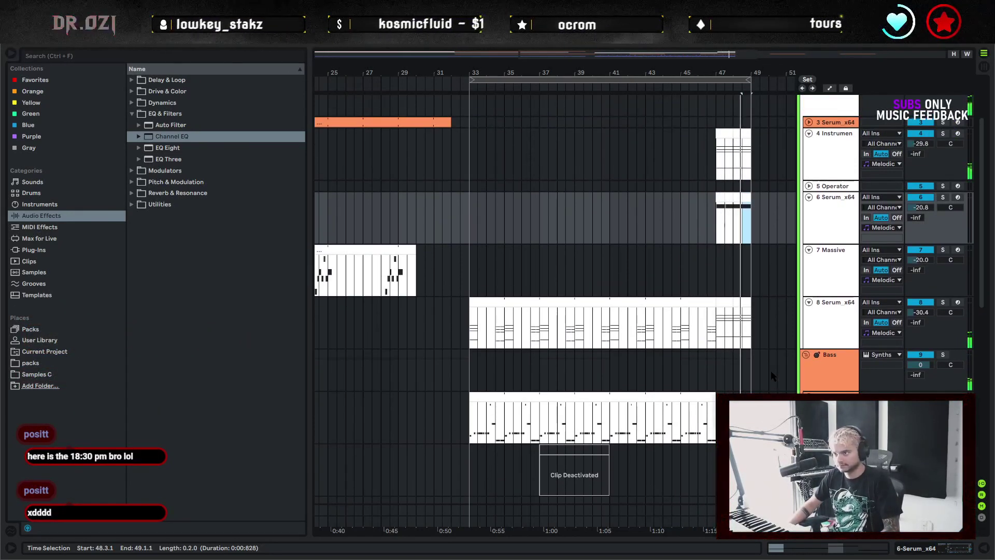
scroll(770, 377, down, 2)
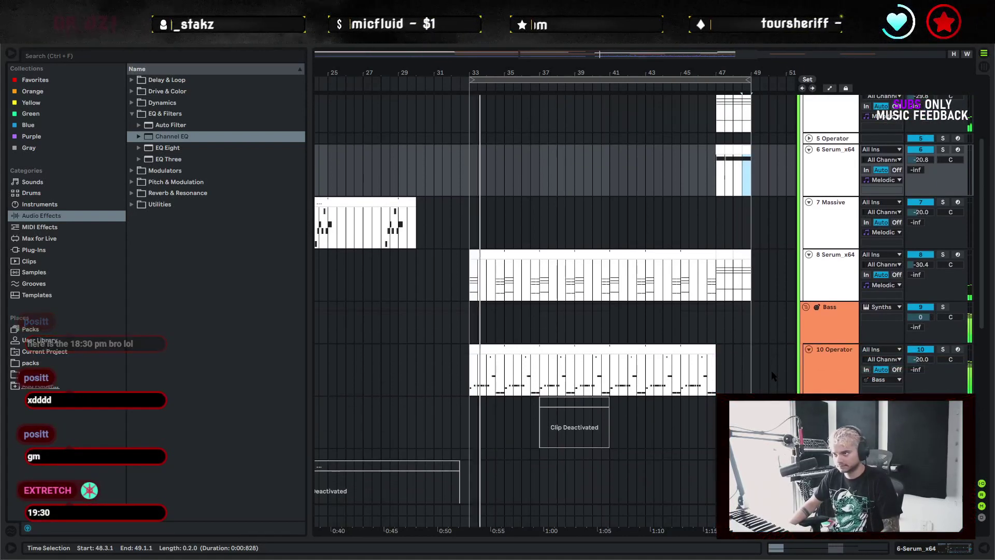
scroll(744, 353, down, 5)
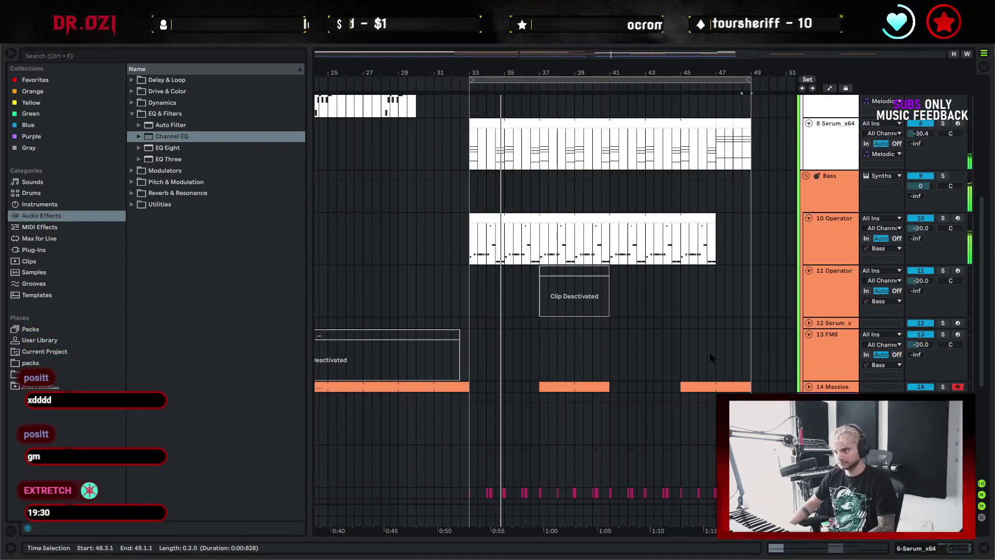
Delete the kick at 47.1.1 and copy the snare from 47.3.1 to 47.1.1
click(707, 356)
scroll(741, 344, down, 5)
scroll(750, 81, up, 5)
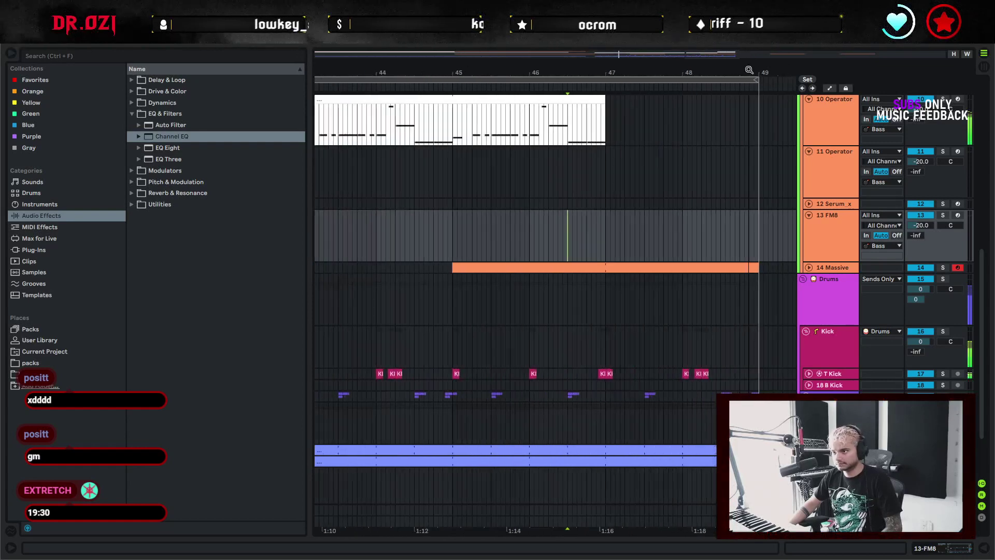
click(595, 354)
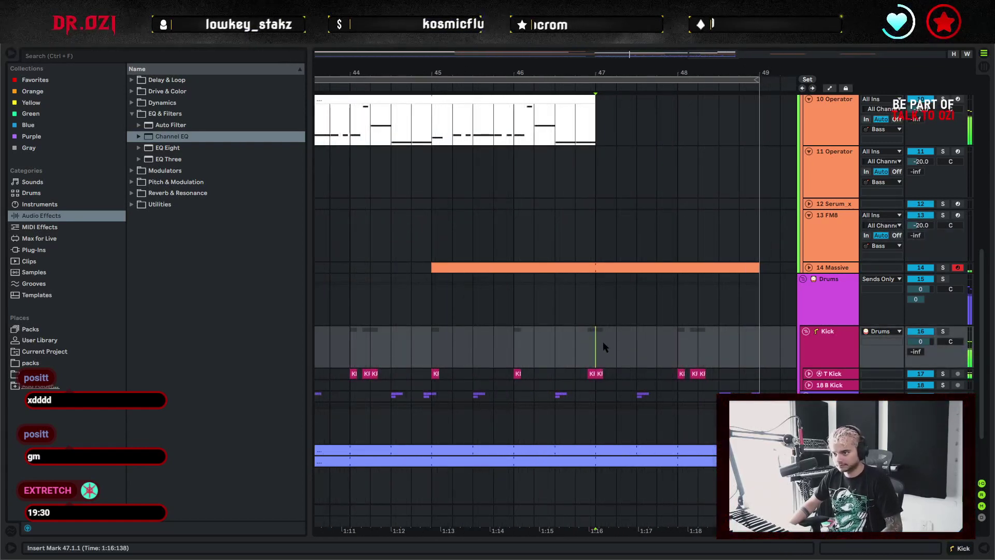
drag(597, 342, 620, 355)
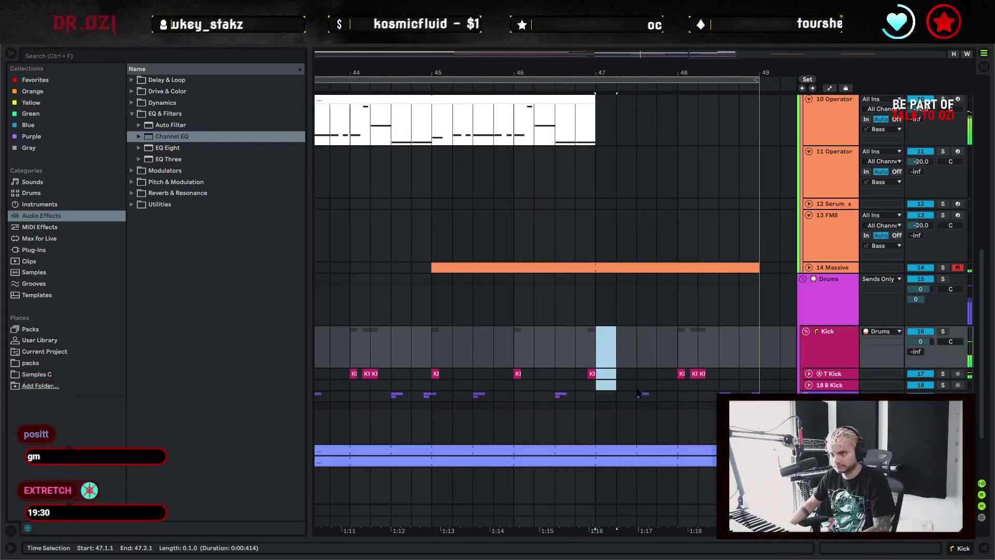
drag(632, 396, 672, 397)
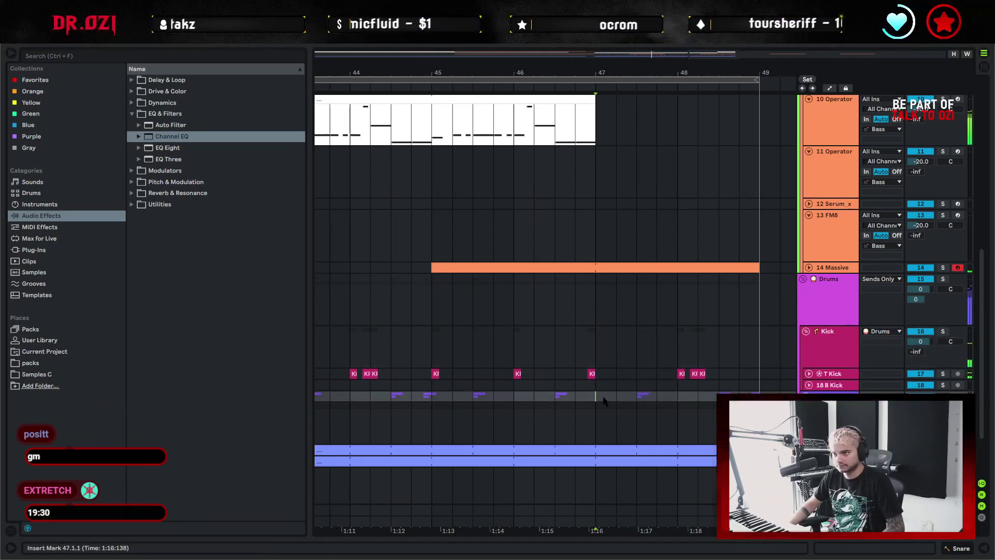
drag(603, 400, 638, 405)
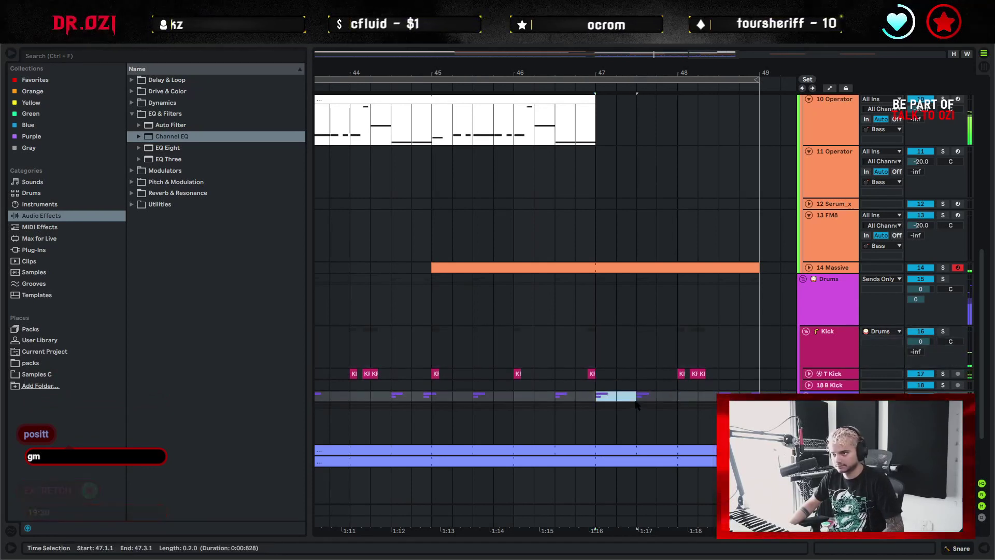
Copy the kick clip at bar 46 on the T Kick track to 47.2.1
click(518, 374)
key(ctrl+c)
click(618, 375)
key(ctrl+v)
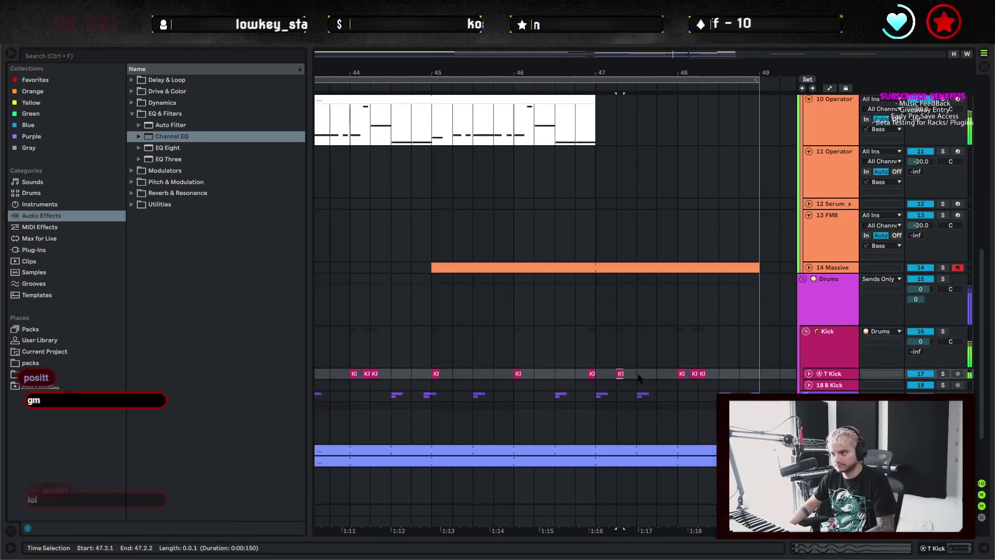
Clear the kicks and snares from 47.3.1 to 49.1.1 and duplicate the 47.1.1–47.3.1 drum pattern three times up to bar 49
drag(637, 376, 758, 399)
key(Delete)
click(635, 399)
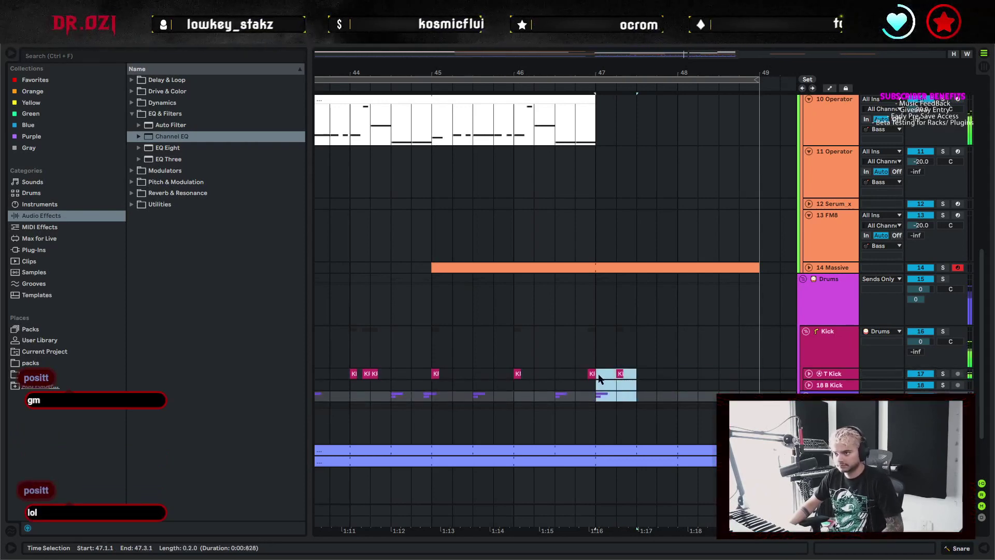
key(ctrl+d)
key(ctrl+d)
key(ctrl+d)
click(669, 343)
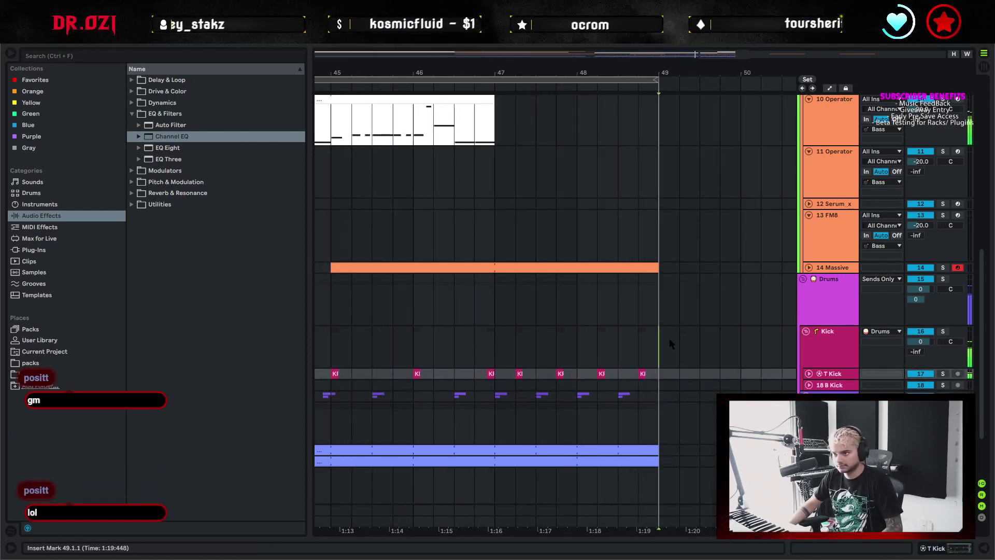
scroll(670, 338, up, 10)
key(space)
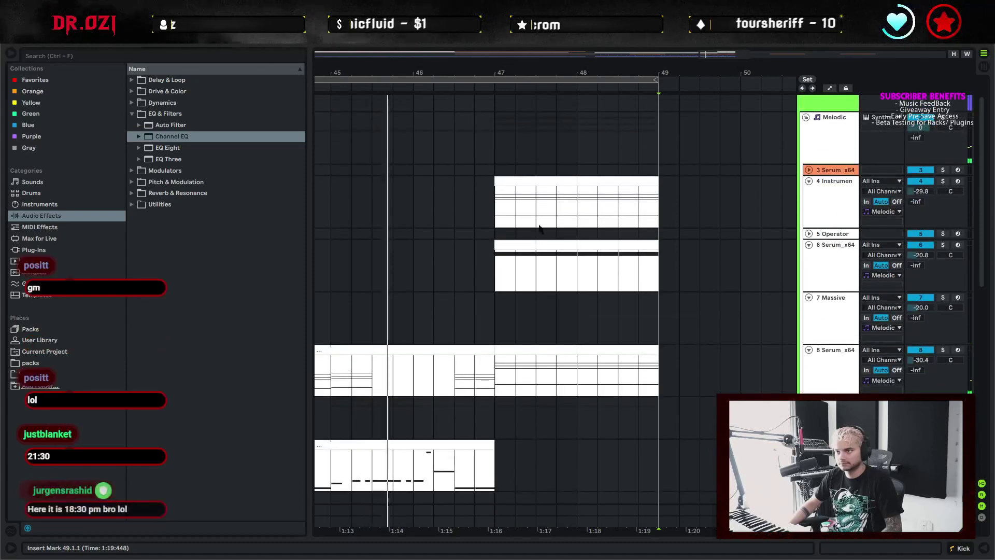
Duplicate the 47.1.1–47.3.1 chord section on the Instrument Rack track three times up to bar 49
click(530, 203)
drag(531, 204, 495, 206)
key(ctrl+d)
key(ctrl+d)
key(ctrl+d)
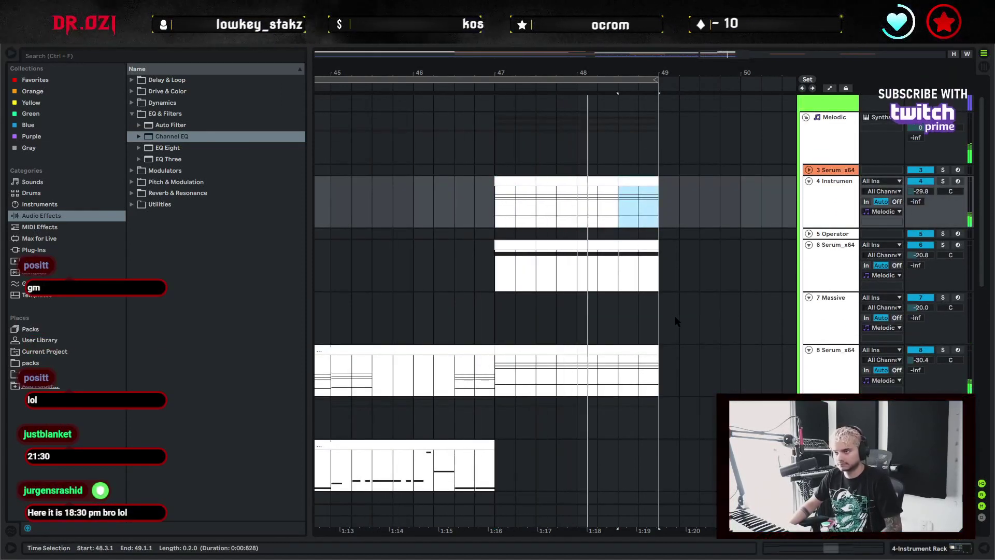
key(space)
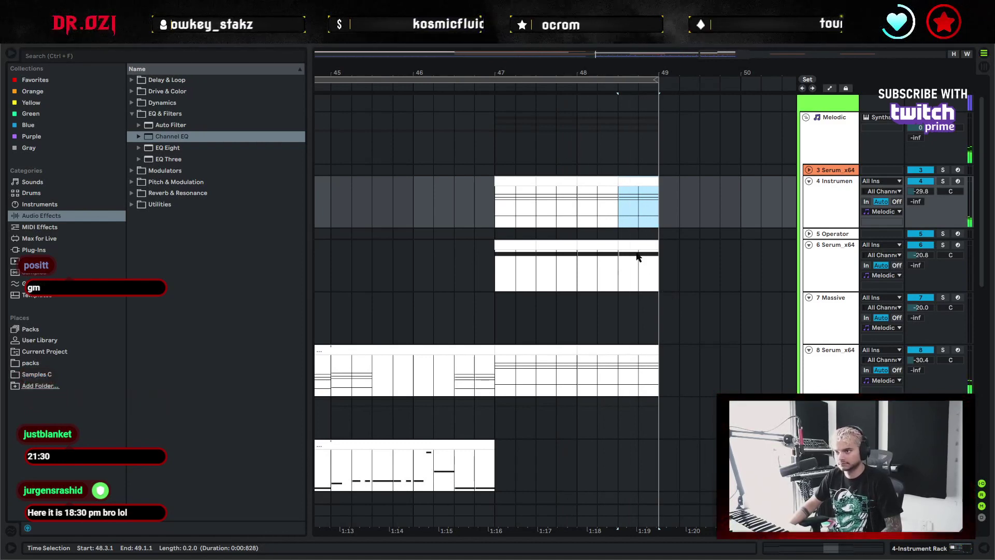
Open the bars 47–49 clip on the track 6 Serum and solo that track to hear its G#0 notes
click(637, 257)
click(515, 245)
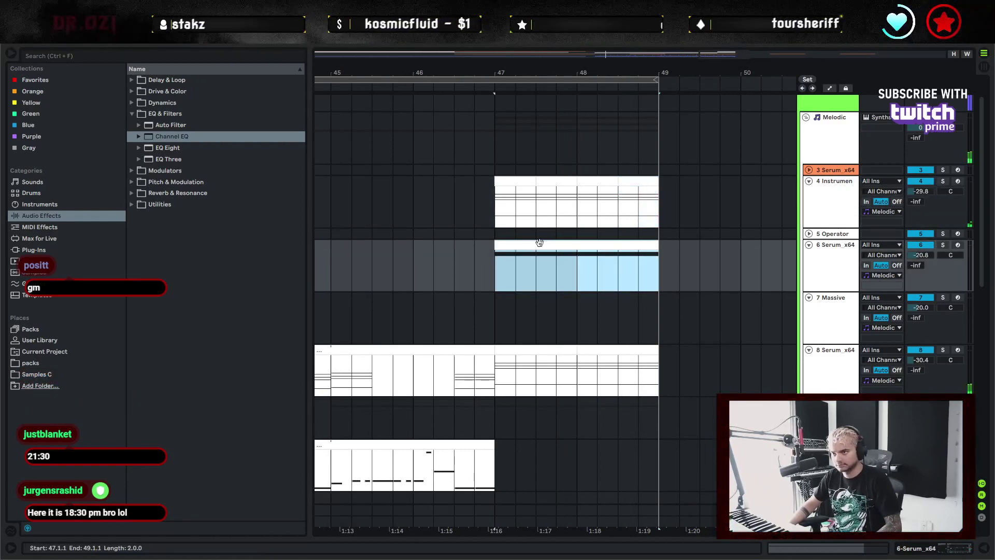
double_click(539, 242)
key(ctrl+a)
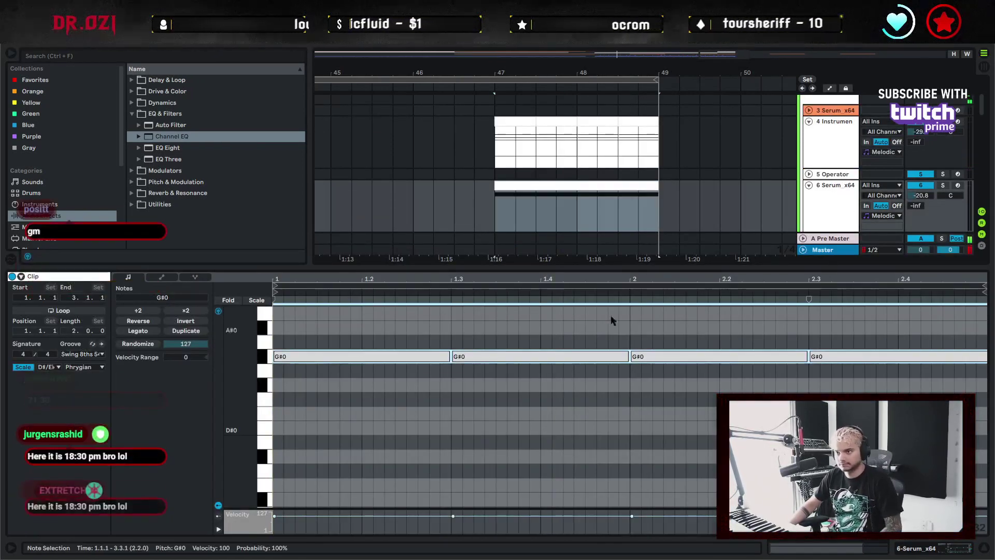
key(space)
key(space)
click(943, 185)
key(space)
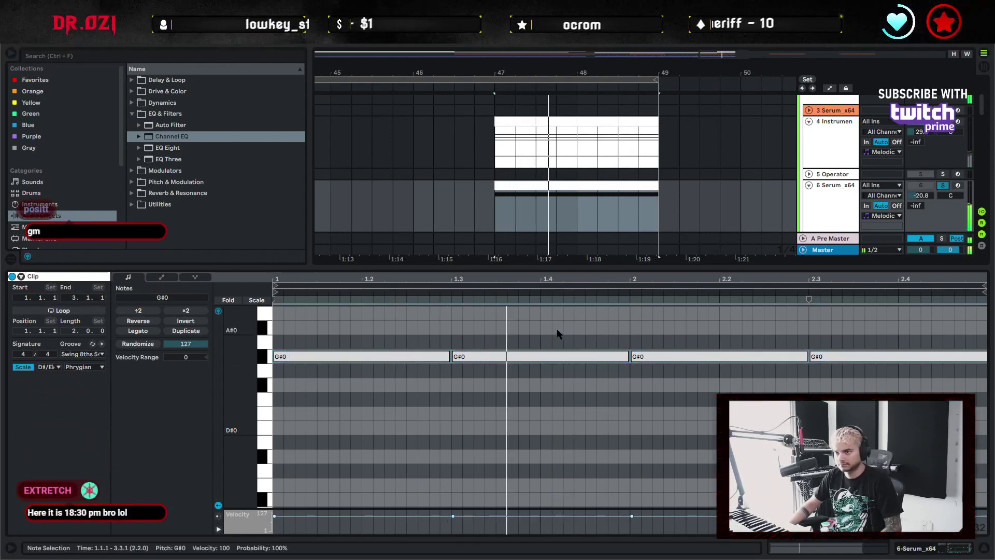
Shorten the G#0 notes to leave gaps and duplicate the 2.1.1–2.3.1 section onto 2.3.1
key(ctrl+a)
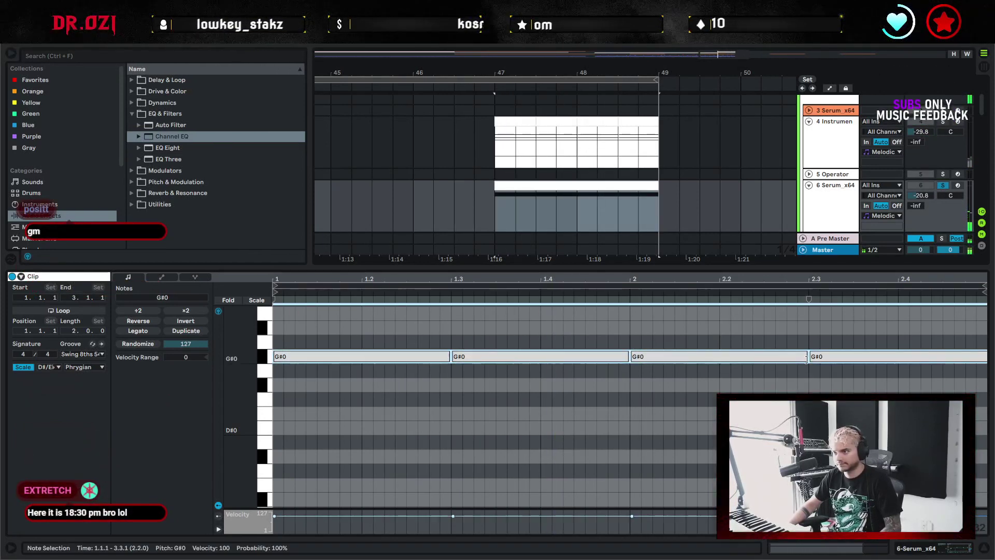
drag(807, 357, 755, 359)
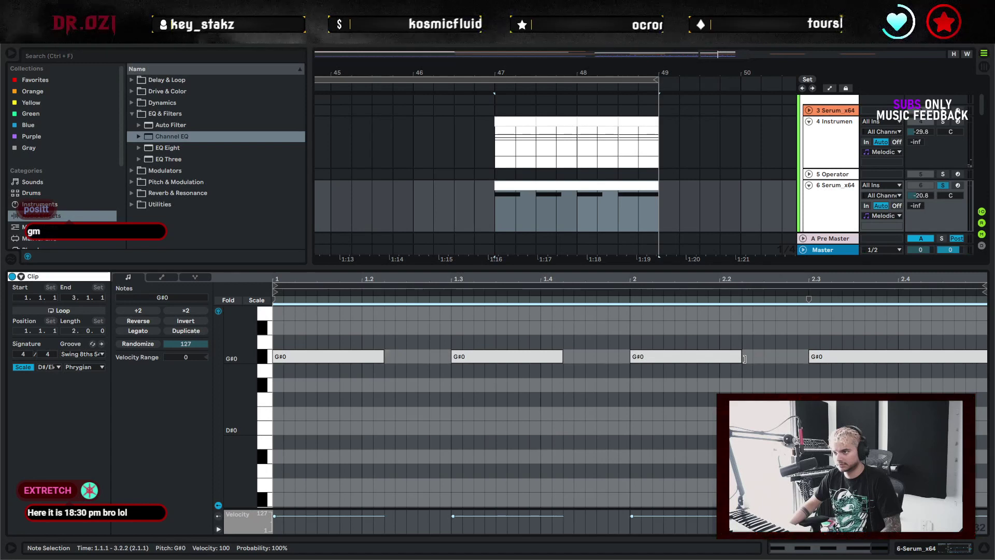
click(766, 357)
drag(693, 335, 796, 414)
key(ctrl+d)
key(space)
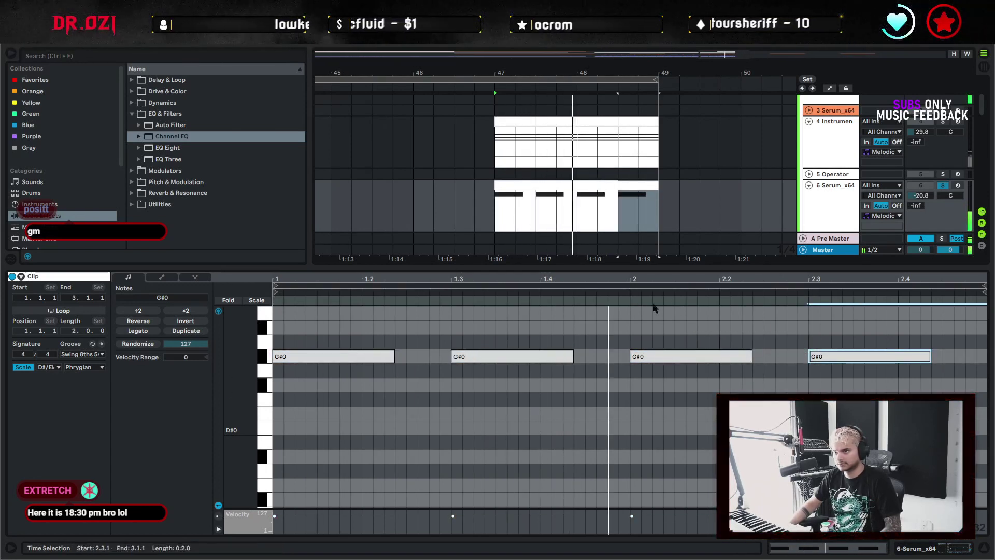
Shorten all four G#0 notes in the track 6 clip to about 0.6 beat and close the clip editor
key(ctrl+a)
drag(573, 356, 506, 357)
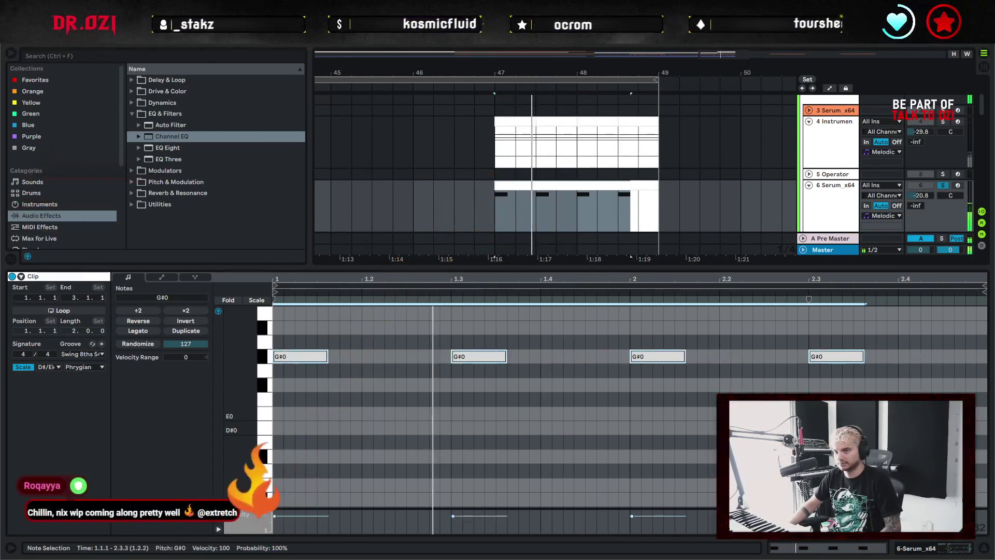
click(984, 548)
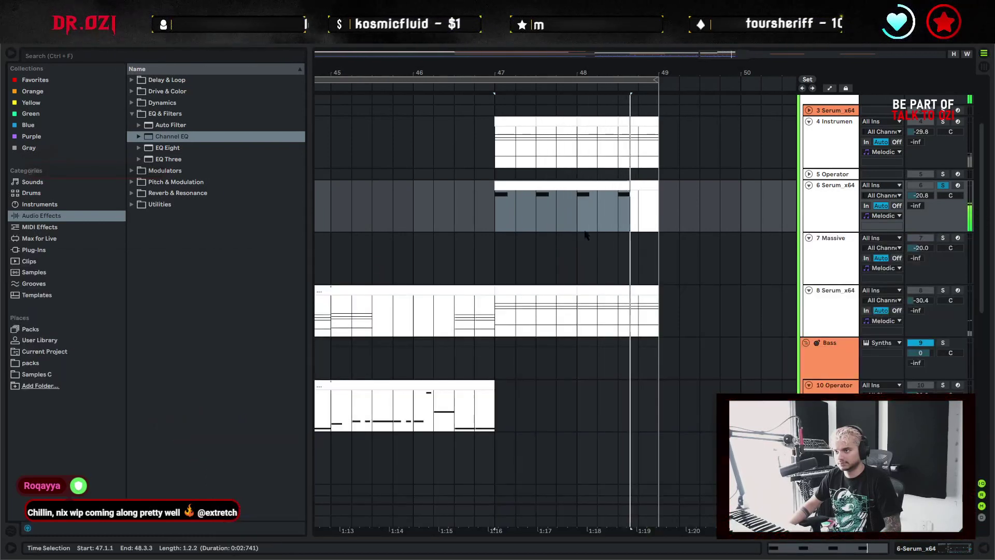
click(450, 206)
click(625, 178)
double_click(626, 184)
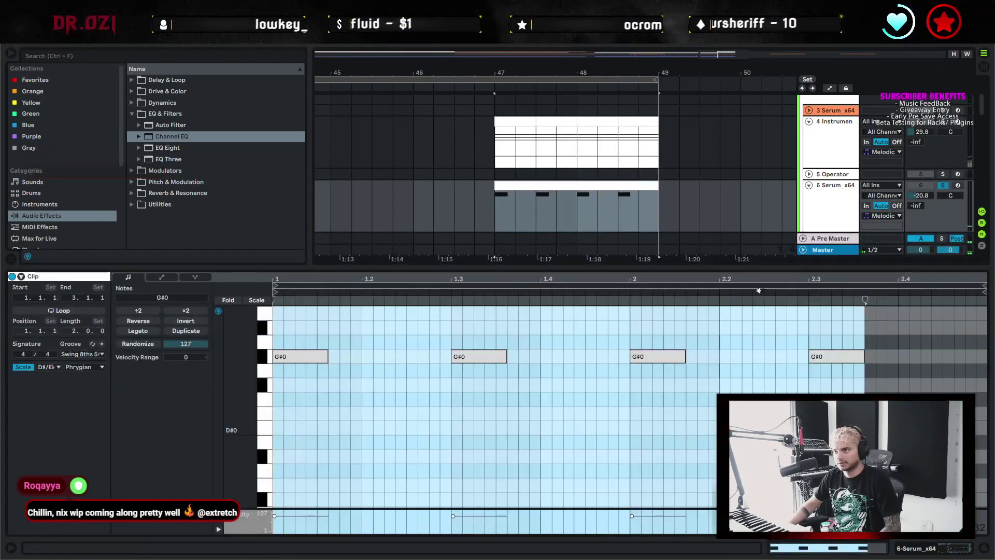
click(809, 399)
click(975, 548)
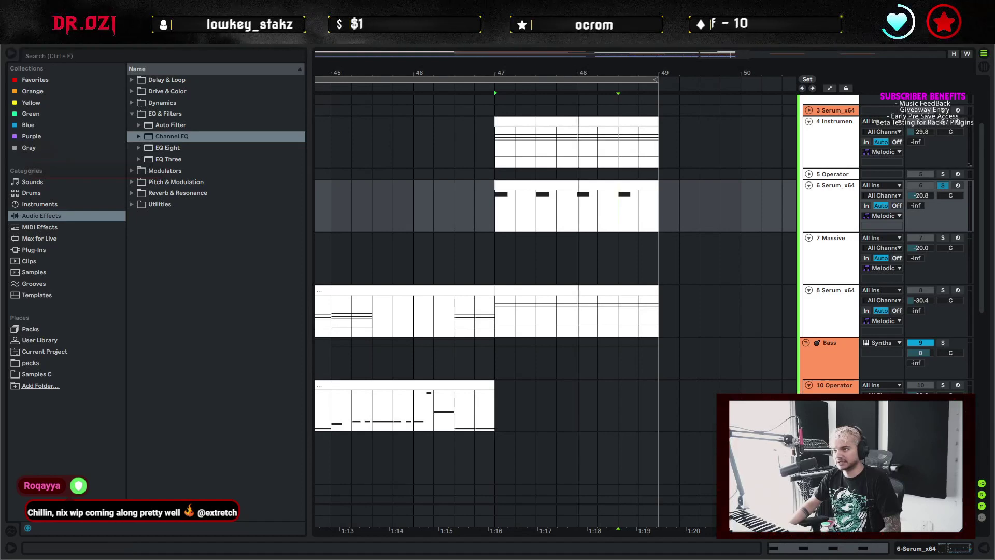
Copy the bar 16 ending of tracks 4 and 6 to 48.3.1–49.1.1 and use the same chord on the track 8 Serum
scroll(556, 309, down, 5)
click(508, 262)
scroll(509, 262, up, 3)
click(586, 263)
click(465, 229)
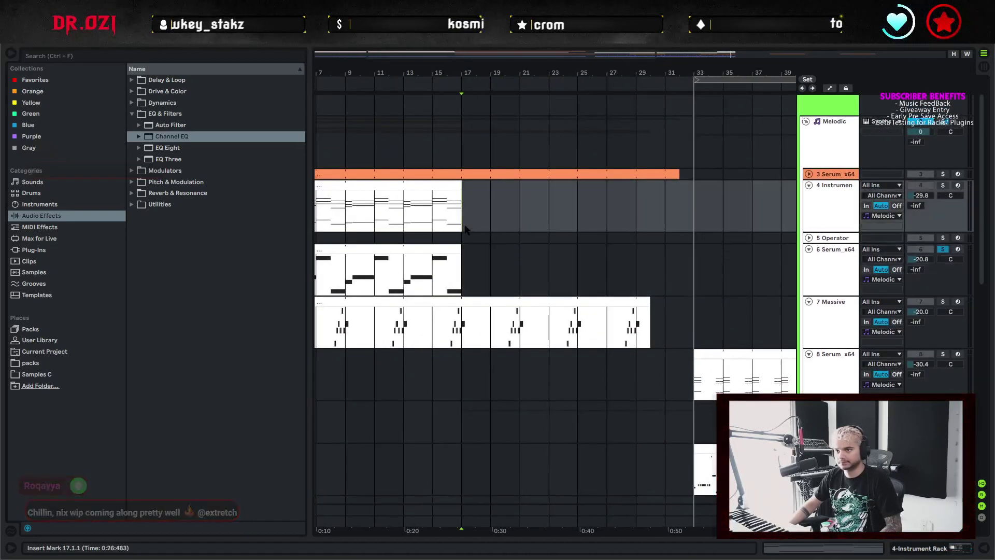
key(ctrl+1)
drag(458, 254, 462, 259)
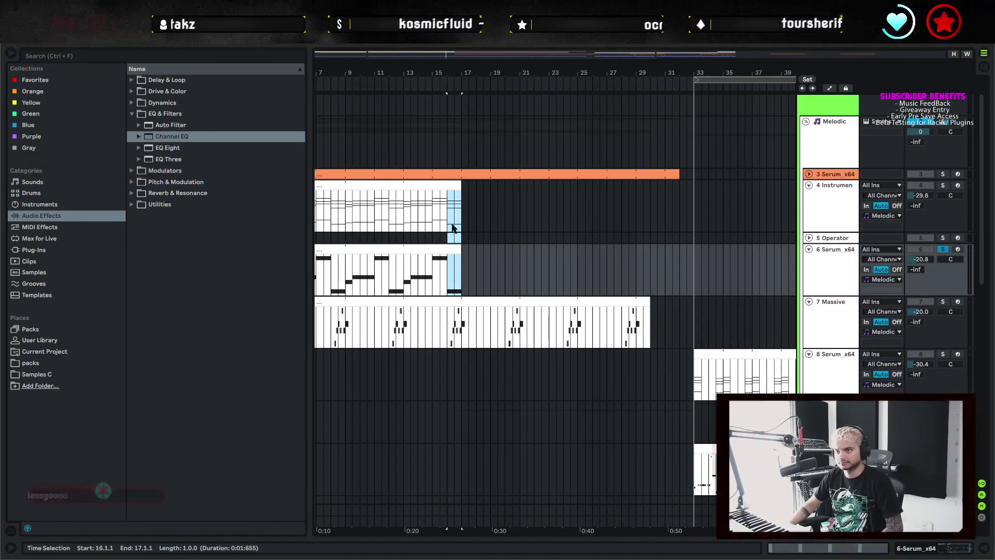
drag(595, 240, 342, 195)
click(662, 166)
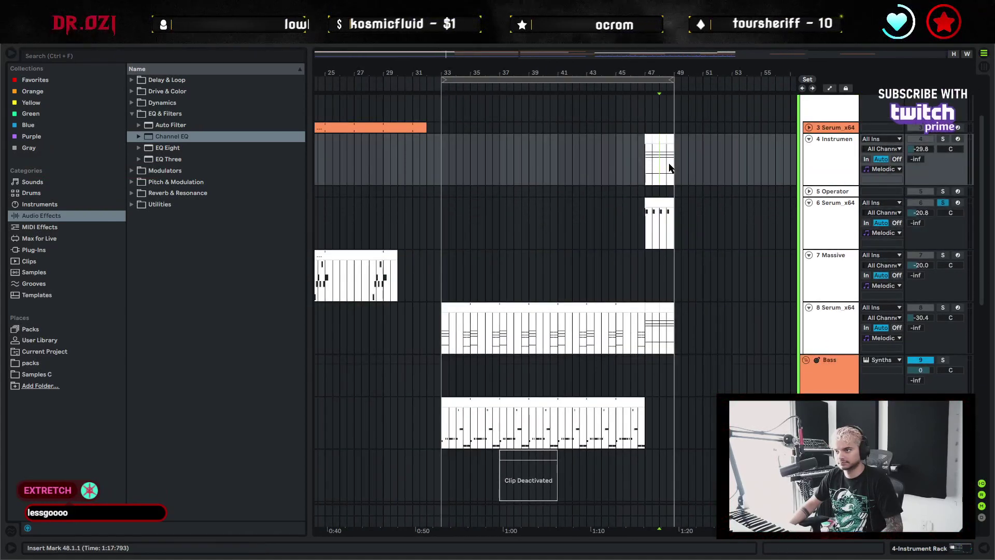
click(666, 332)
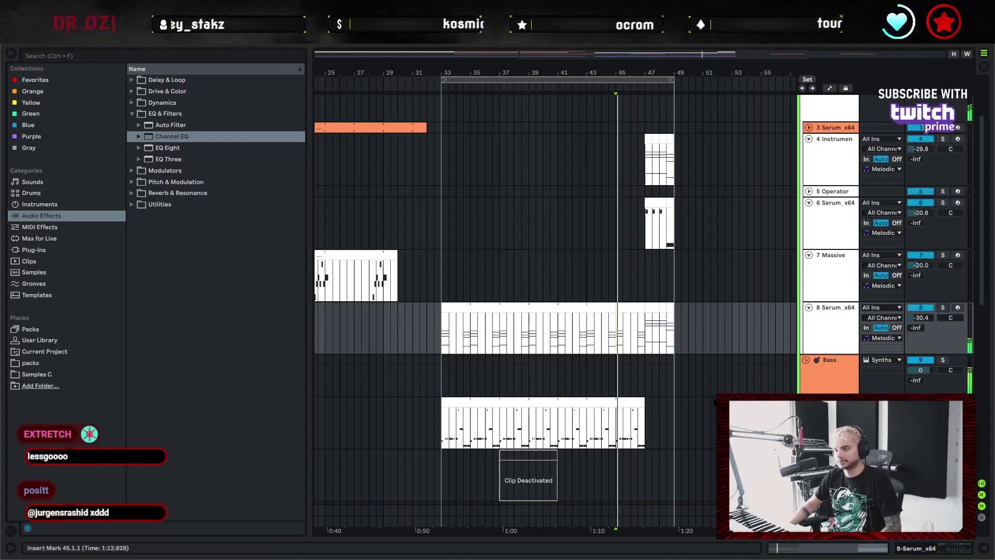
Play the looped drop through to bar 49 and examine how the 48.3.1–49.1.1 ending sits with the Operator bass
scroll(779, 343, up, 2)
scroll(779, 342, down, 4)
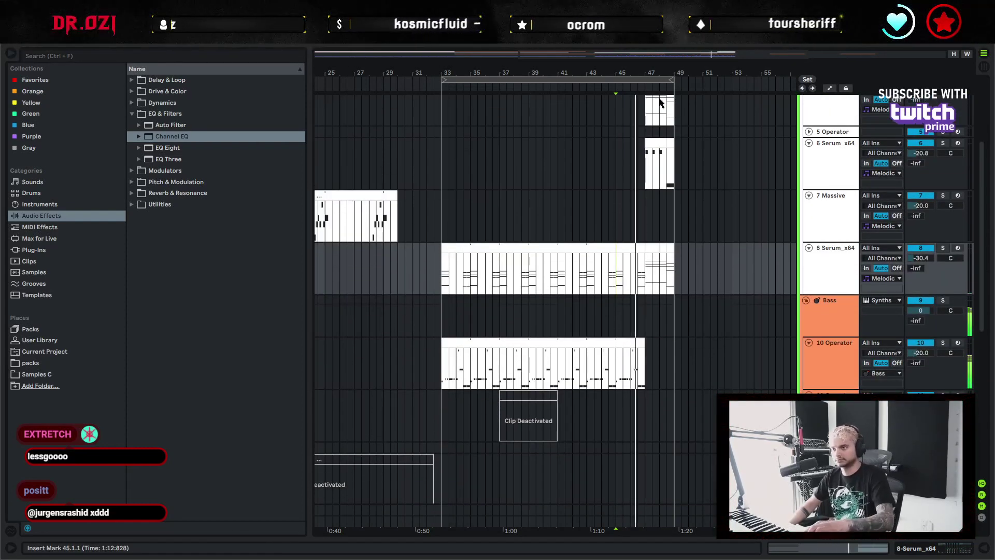
drag(667, 72, 669, 155)
scroll(737, 313, up, 2)
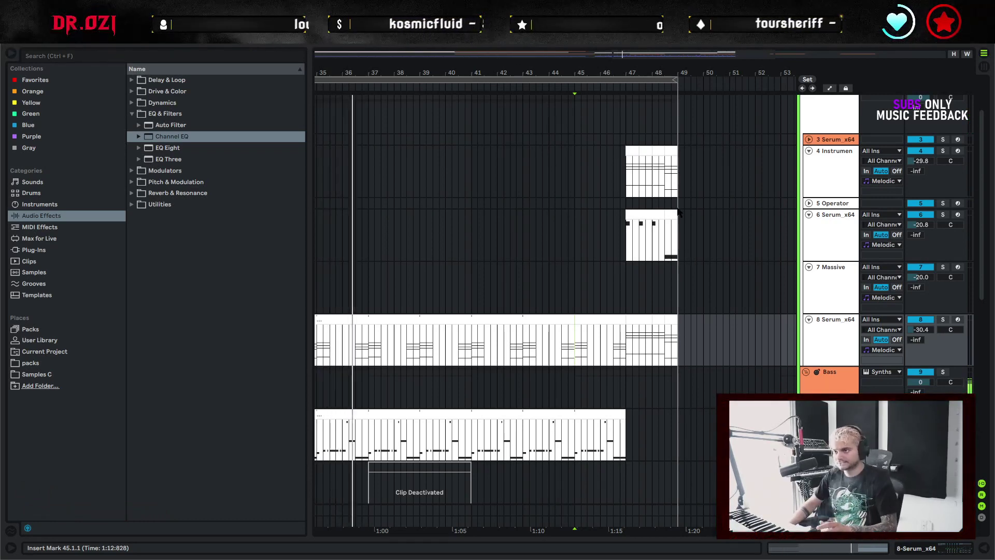
drag(678, 253, 665, 252)
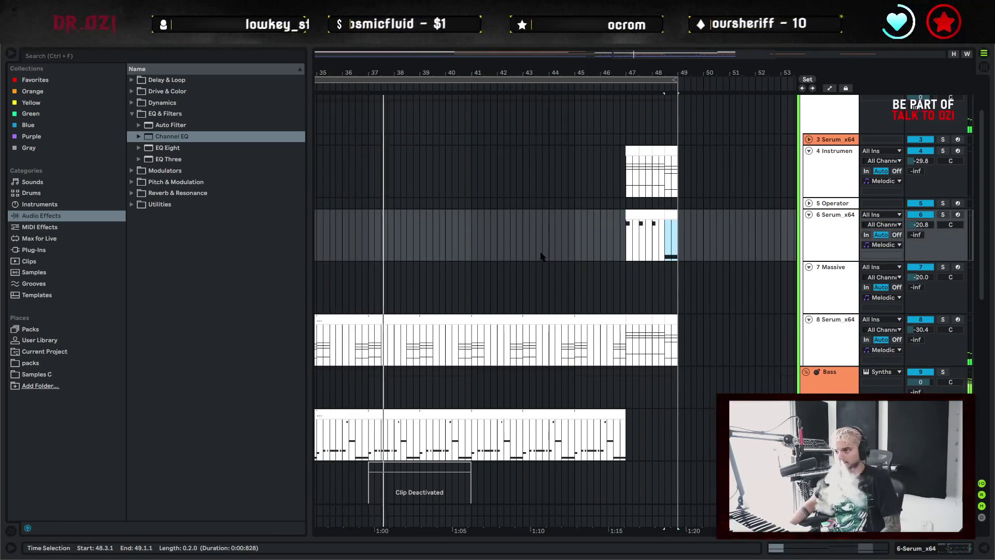
scroll(596, 254, left, 4)
scroll(638, 290, down, 2)
scroll(593, 330, right, 2)
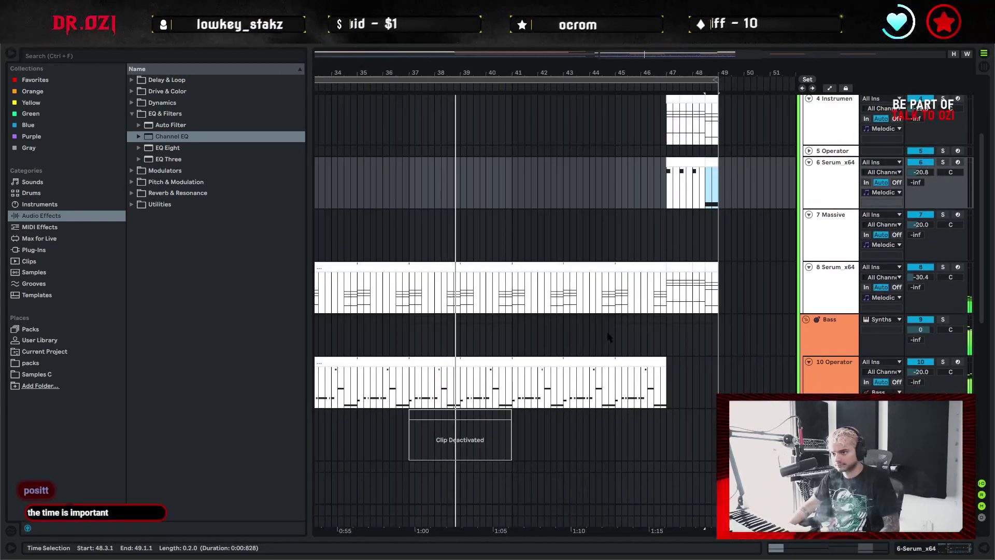
scroll(634, 319, down, 1)
scroll(634, 319, left, 3)
click(582, 368)
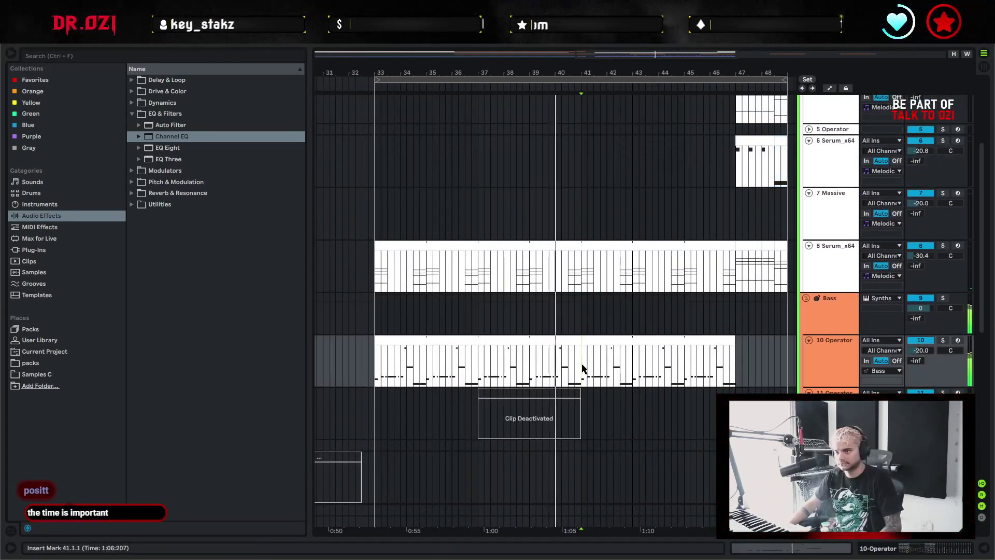
scroll(668, 282, down, 1)
scroll(668, 281, right, 2)
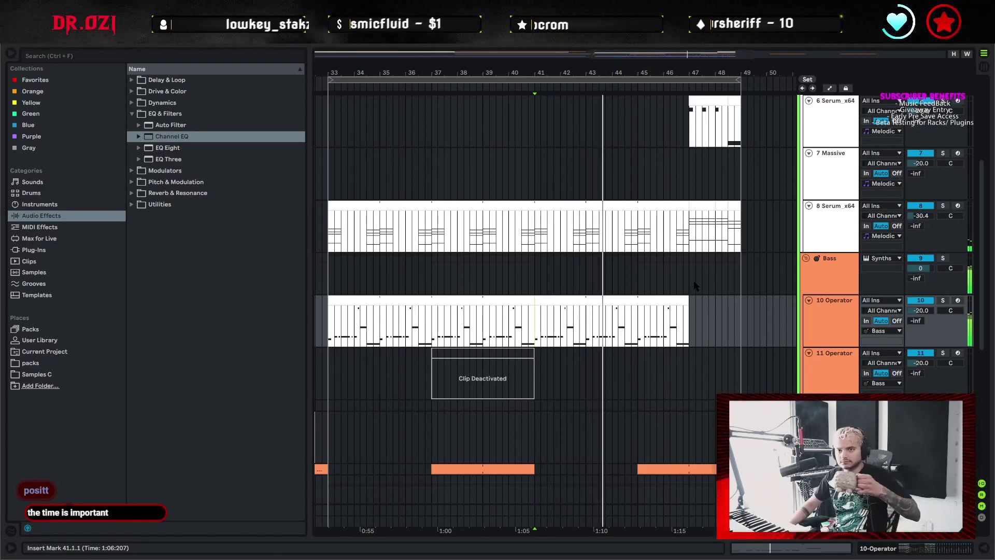
scroll(693, 281, up, 1)
scroll(694, 281, right, 2)
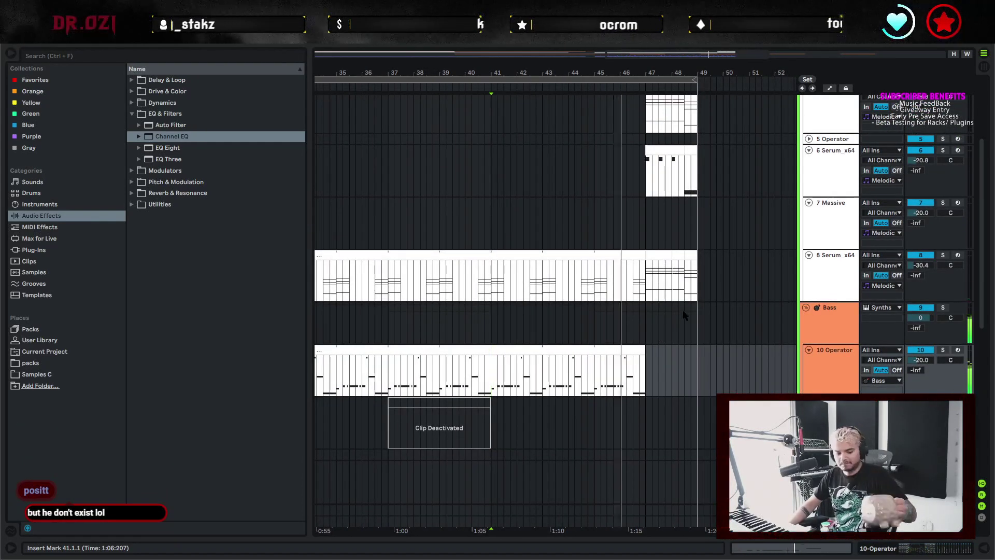
scroll(723, 361, up, 1)
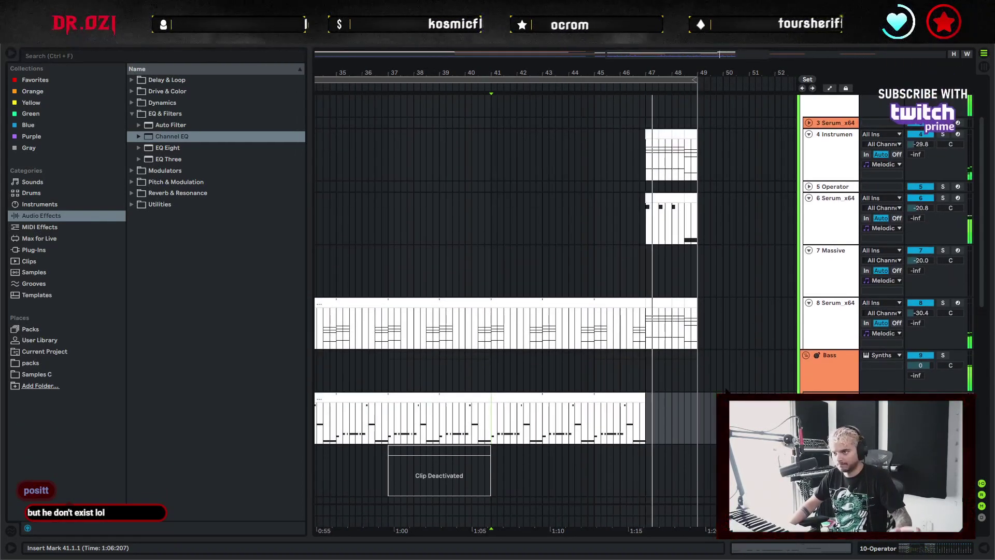
scroll(726, 391, up, 1)
scroll(726, 391, down, 2)
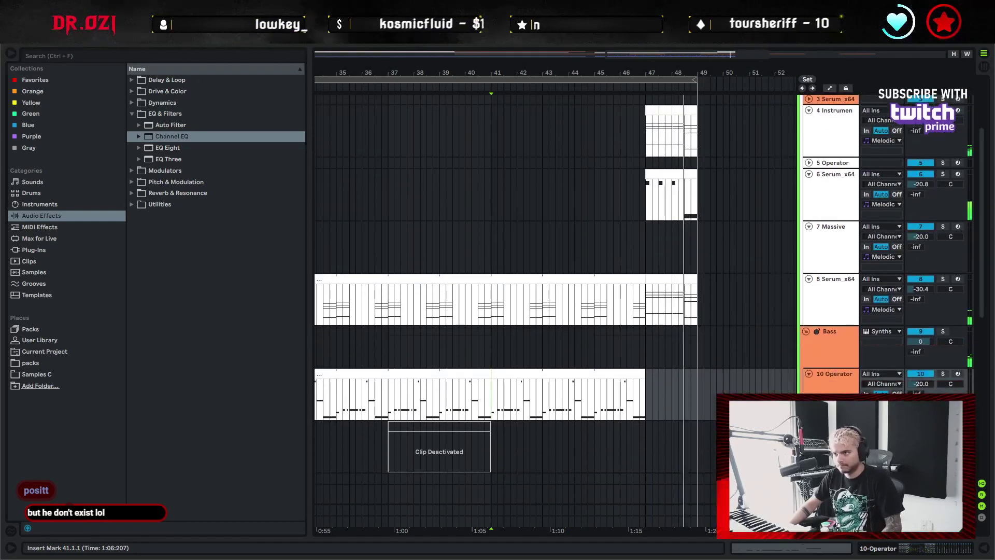
Consolidate the track 6 Serum clips from 47.1.1 to 49.1.1 into one clip and check its G#0 and C#0 notes
click(684, 195)
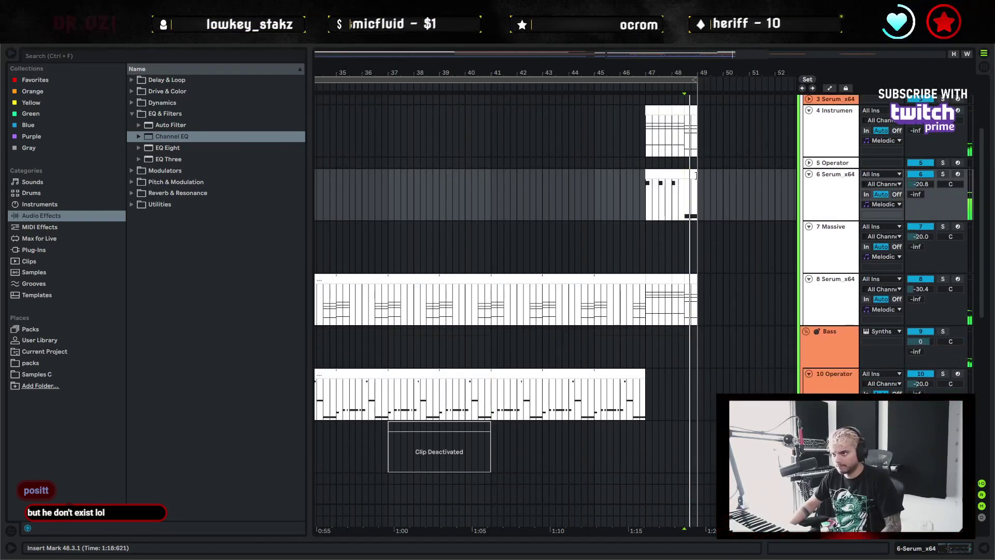
shift+click(696, 175)
double_click(694, 175)
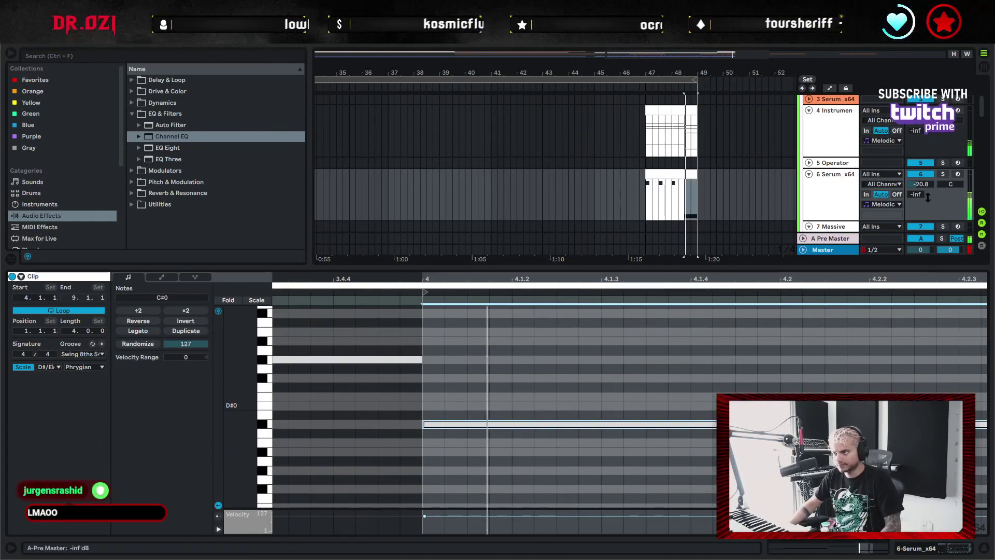
click(668, 177)
click(690, 175)
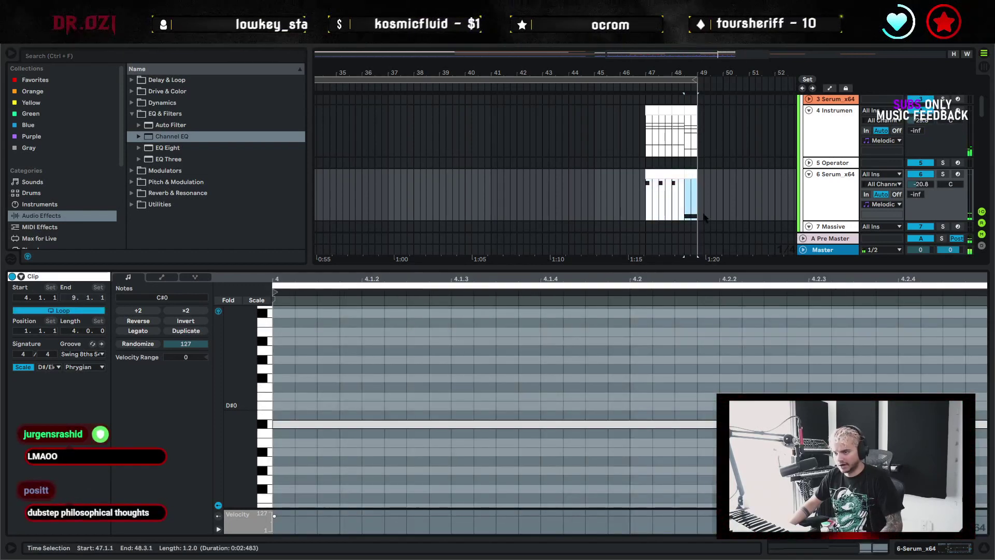
click(675, 172)
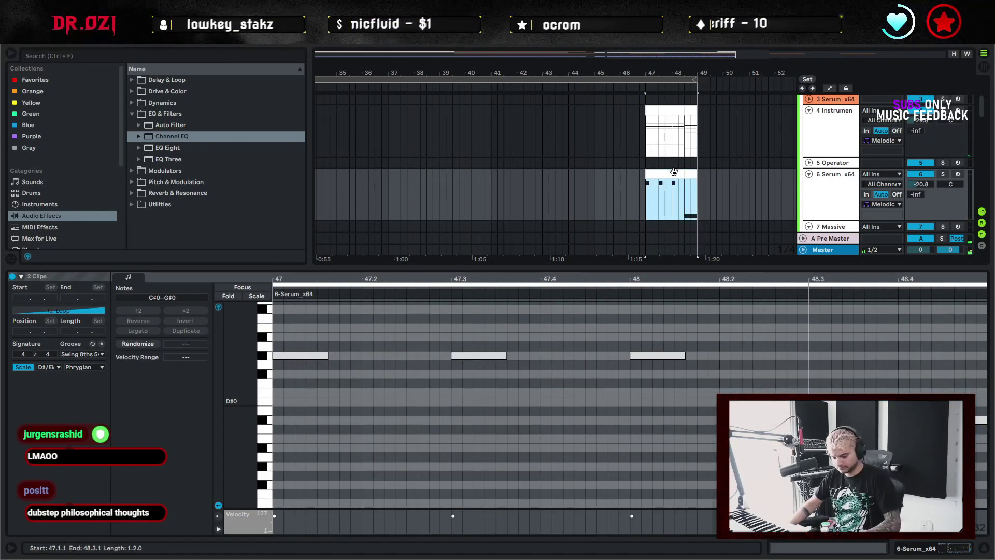
click(674, 171)
key(space)
scroll(830, 363, right, 3)
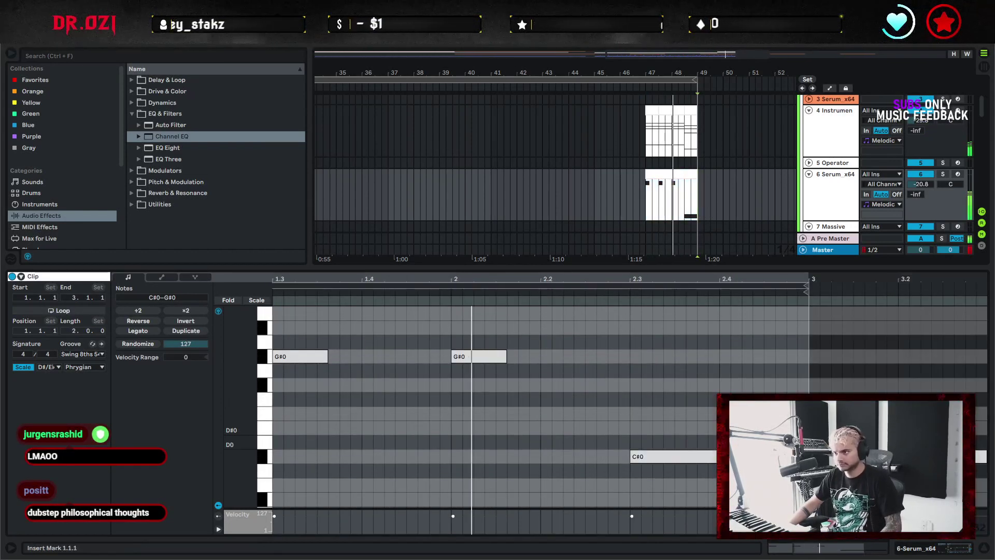
click(979, 456)
click(980, 551)
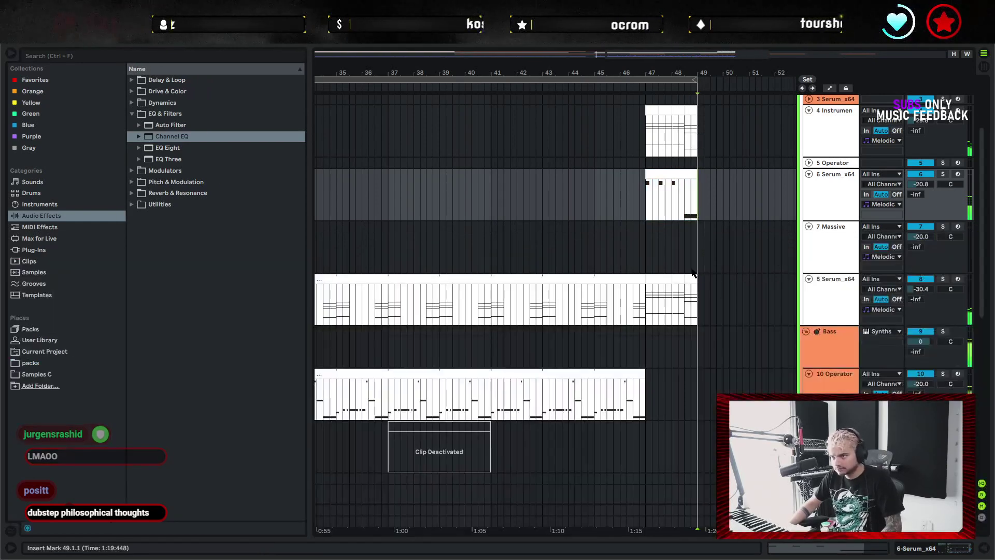
click(703, 203)
ctrl+alt+drag(587, 200, 642, 204)
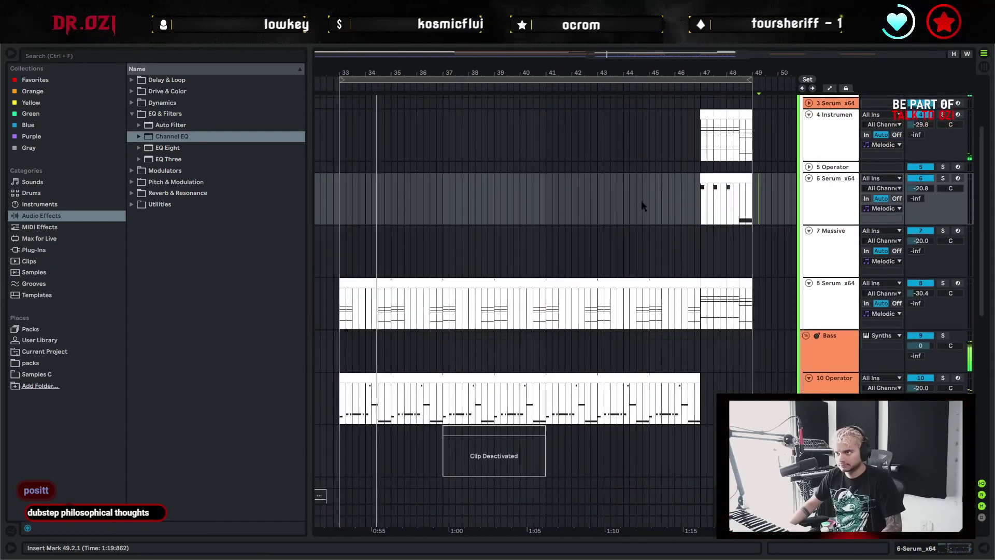
drag(712, 76, 636, 84)
scroll(674, 165, up, 2)
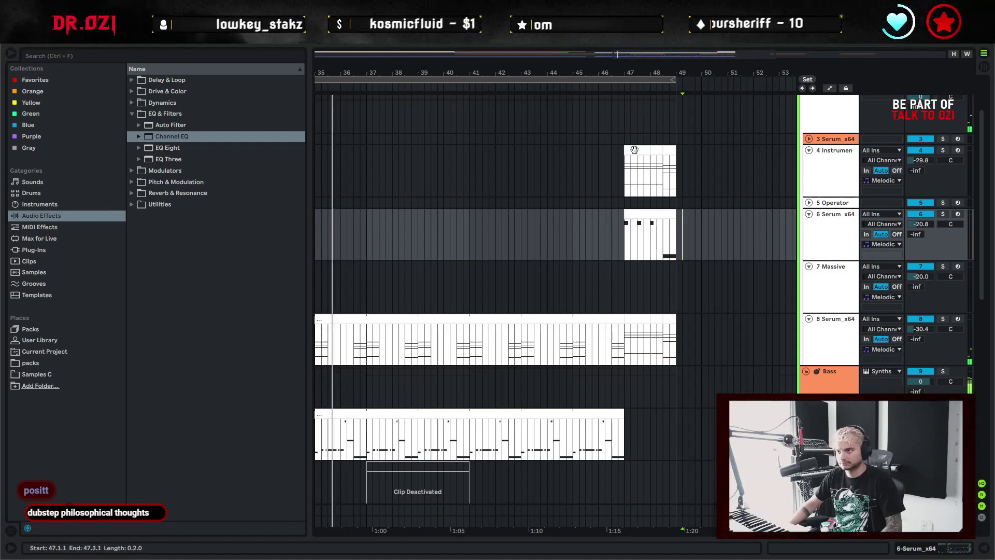
click(669, 171)
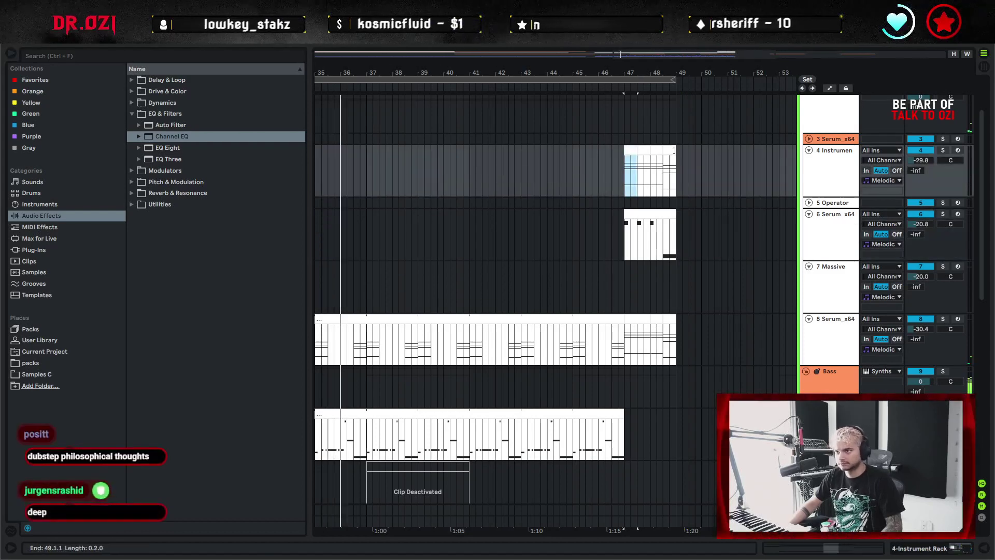
click(669, 184)
ctrl+alt+drag(527, 258, 605, 240)
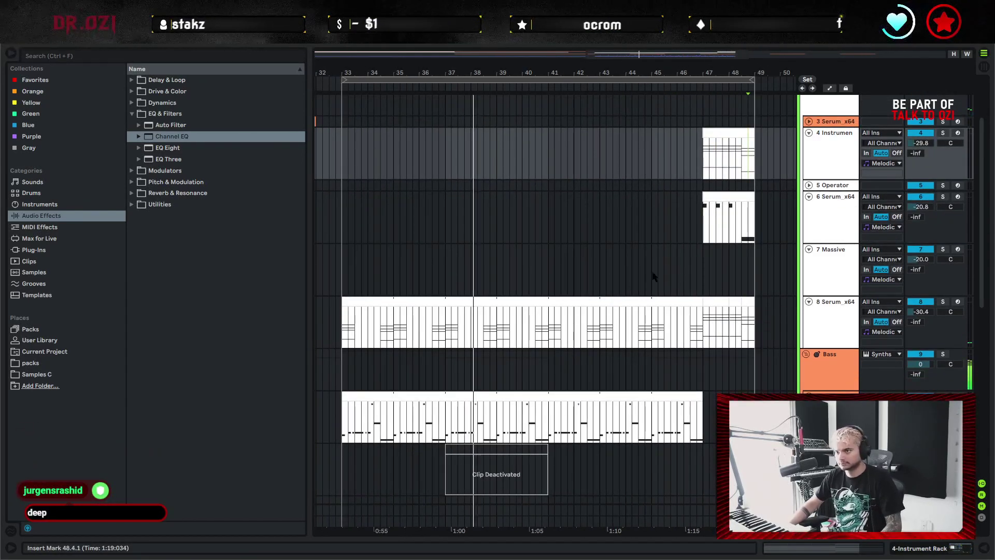
Delete the 40.3.1–41.1.1 section from the track 8 Serum clip and the track 10 Operator clip
ctrl+alt+drag(652, 277, 614, 257)
ctrl+alt+drag(548, 357, 585, 343)
drag(537, 306, 548, 372)
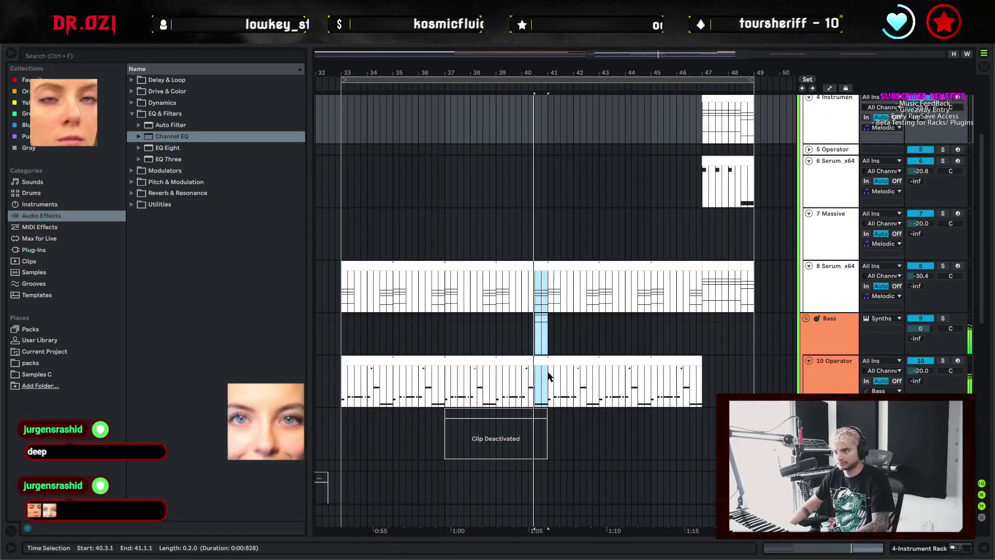
key(space)
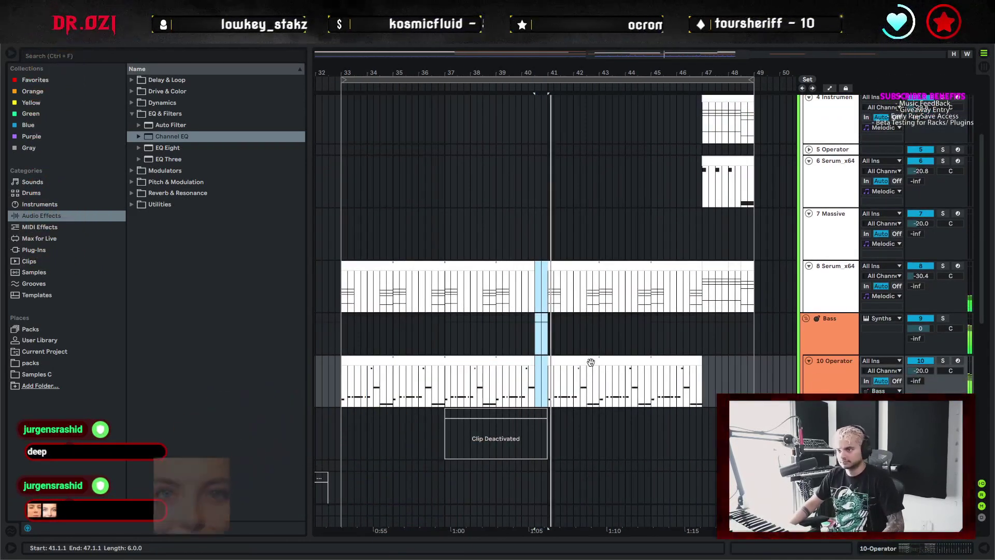
key(Delete)
click(637, 338)
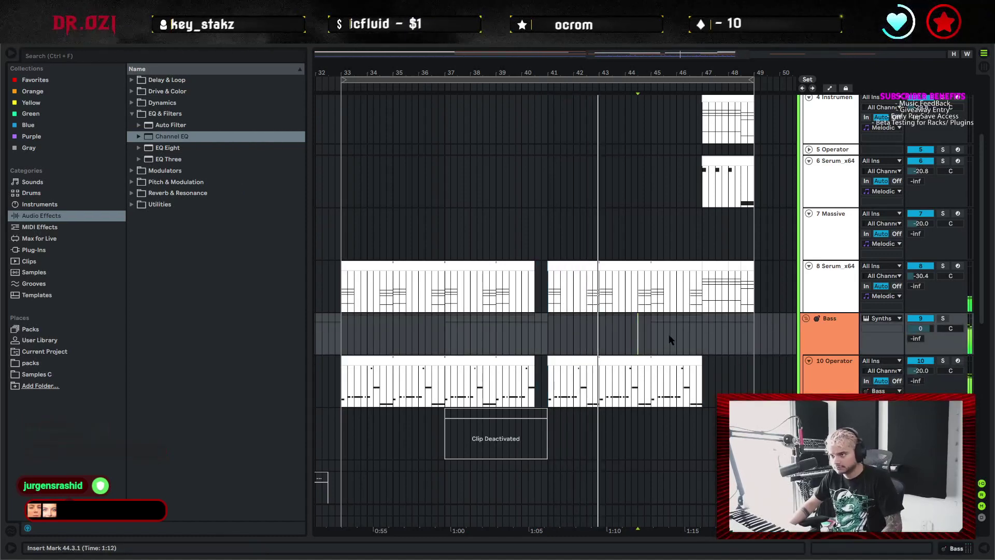
Cut the last beat of bar 40, just before 41.1.1, out of the audio loop in the Tops group
scroll(671, 339, down, 10)
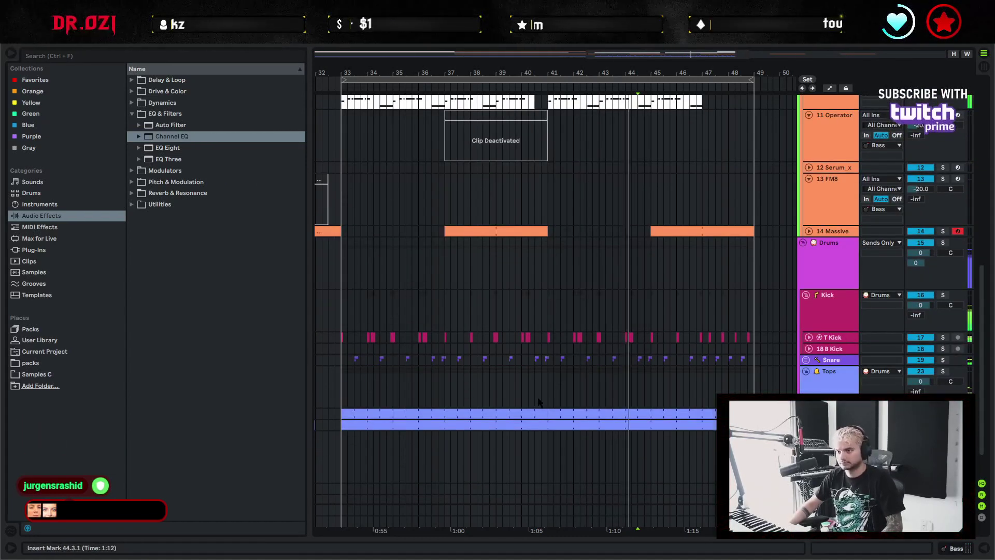
drag(542, 399, 548, 429)
key(Delete)
click(548, 394)
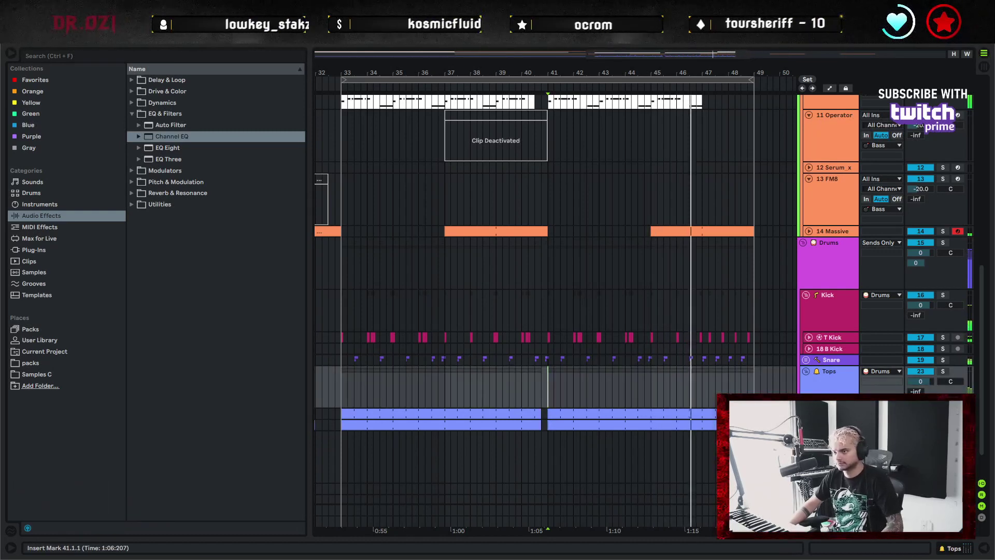
click(429, 402)
Open the track 10 Operator's devices and raise oscillator C's envelope attack to 30 ms
scroll(643, 491, up, 1)
scroll(642, 491, up, 8)
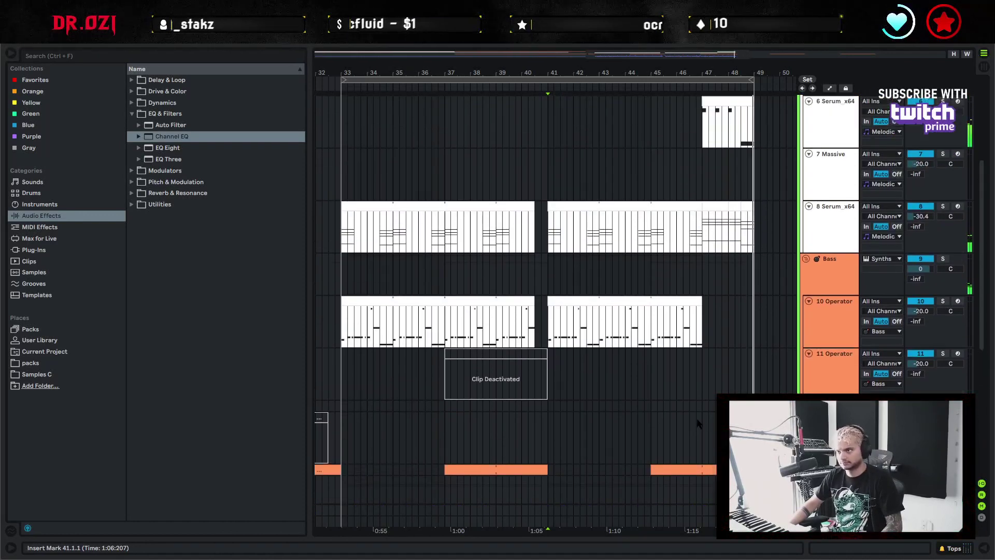
scroll(622, 420, up, 1)
scroll(549, 407, down, 3)
scroll(548, 407, down, 3)
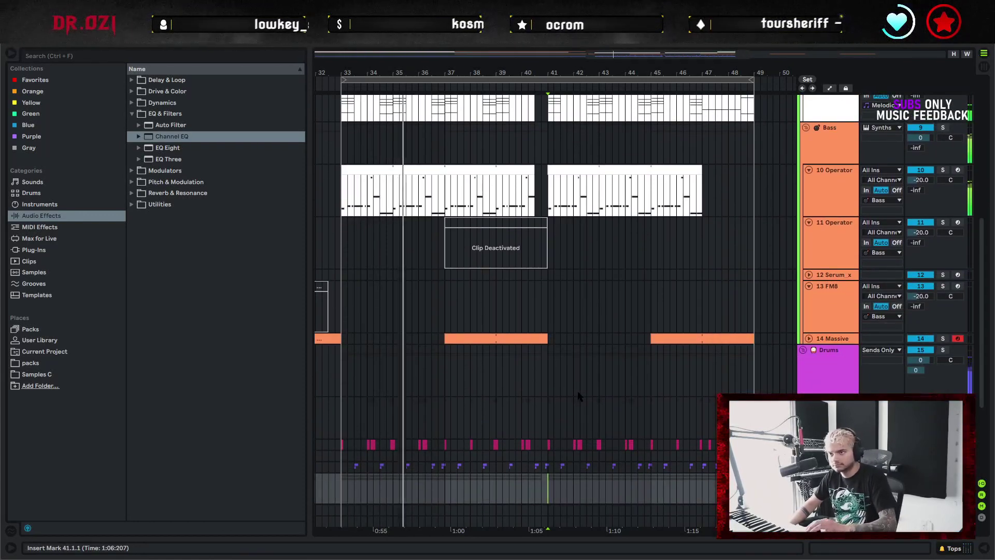
scroll(565, 384, up, 4)
double_click(816, 297)
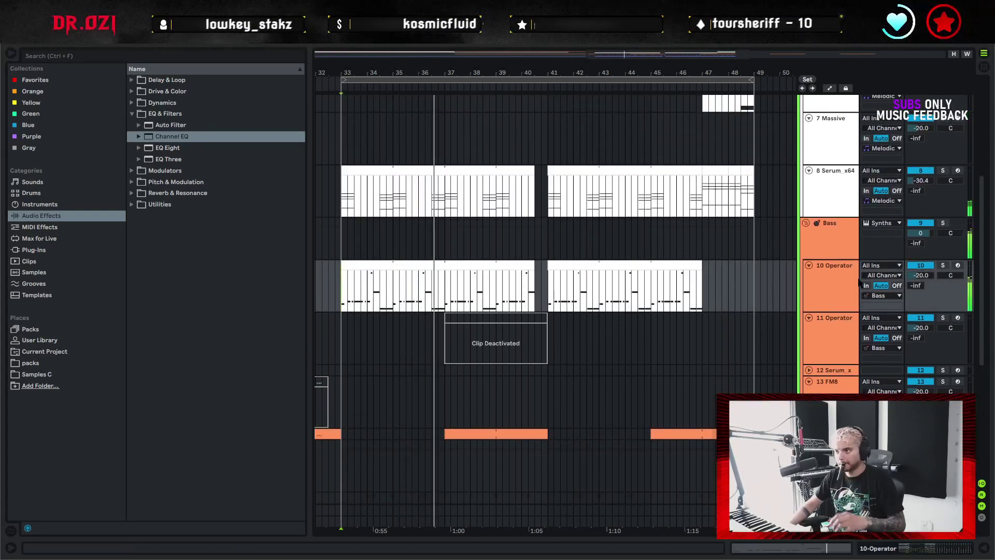
click(489, 268)
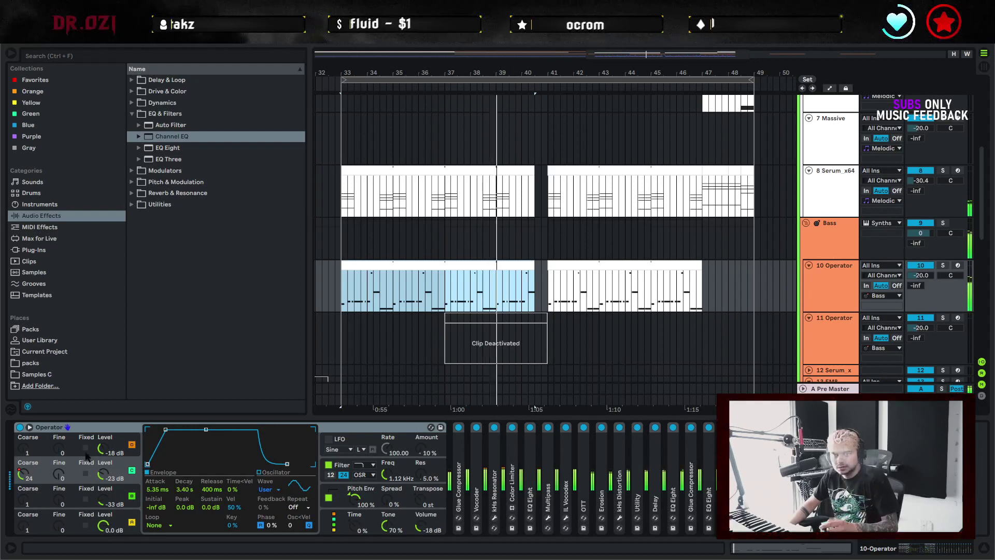
mouse_move(166, 429)
mouse_down()
mouse_move(155, 430)
mouse_move(182, 430)
mouse_up()
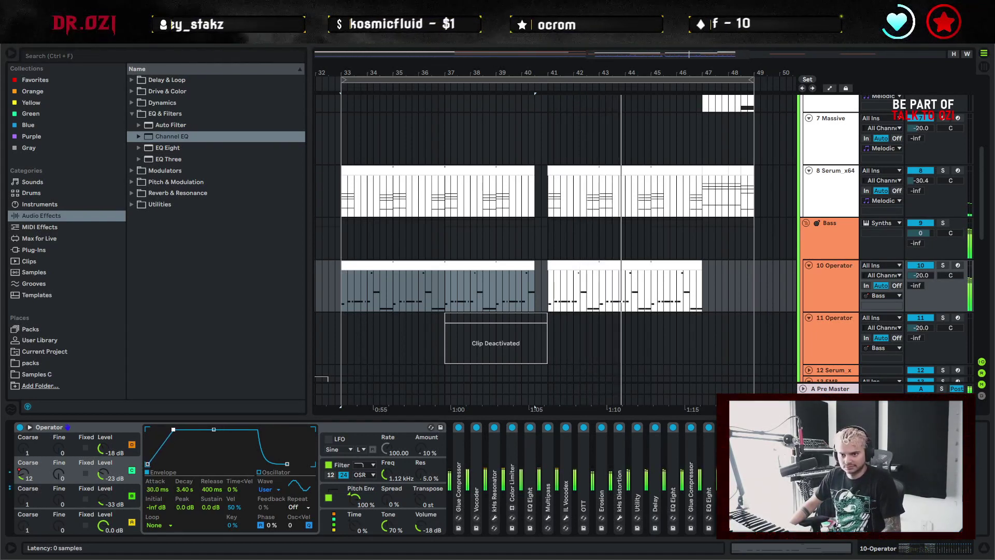
Set the Operator filter's resonance to 0.0 % and its frequency to 608 Hz
click(350, 469)
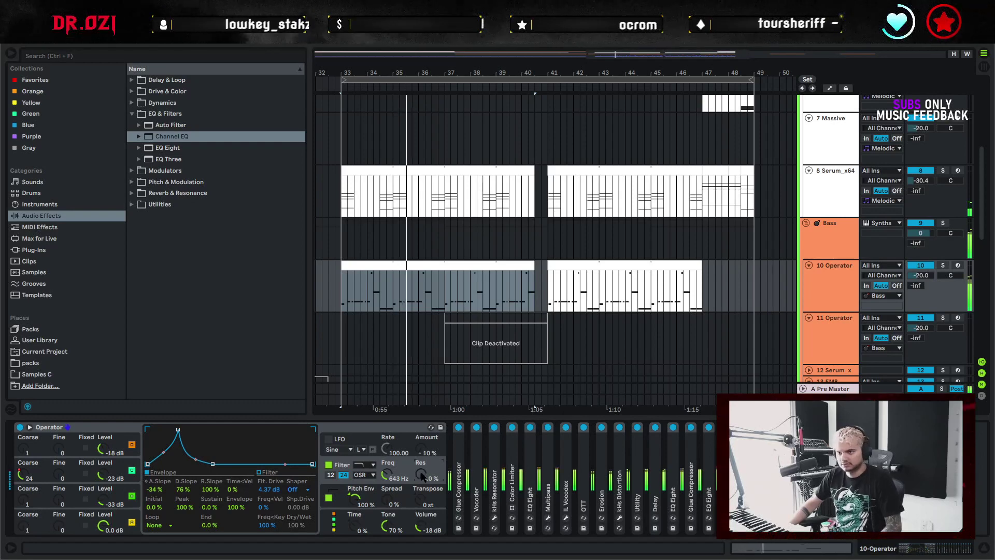
drag(421, 475, 421, 456)
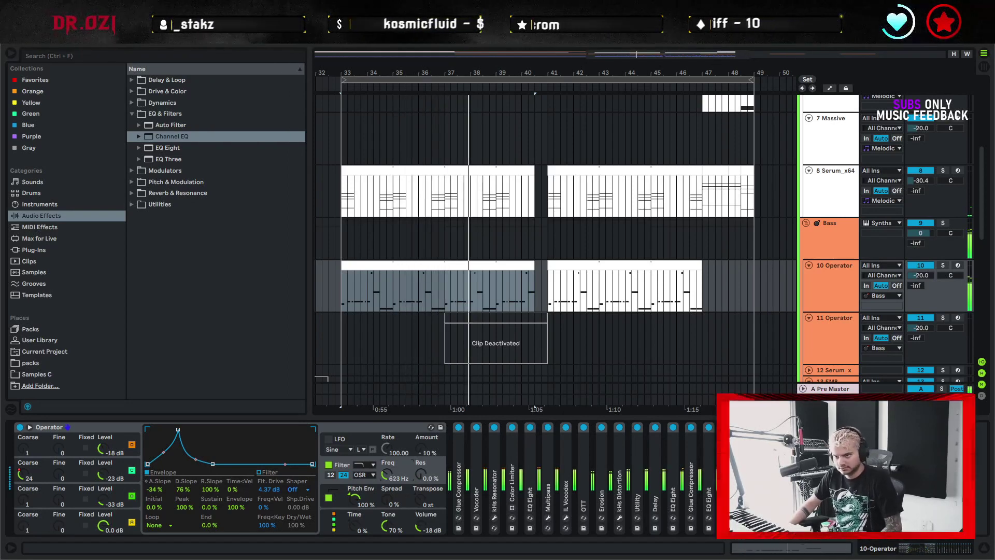
drag(396, 476, 397, 480)
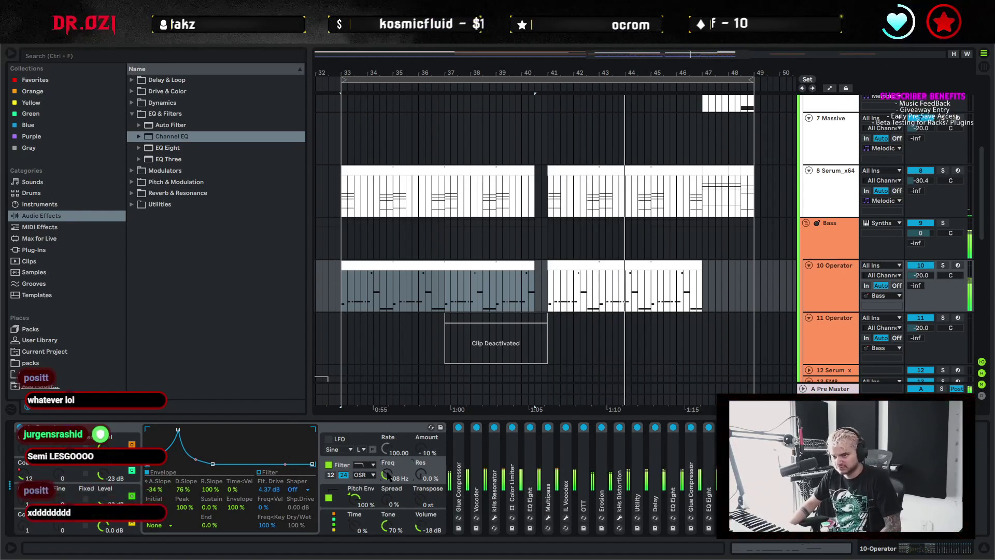
drag(386, 474, 387, 470)
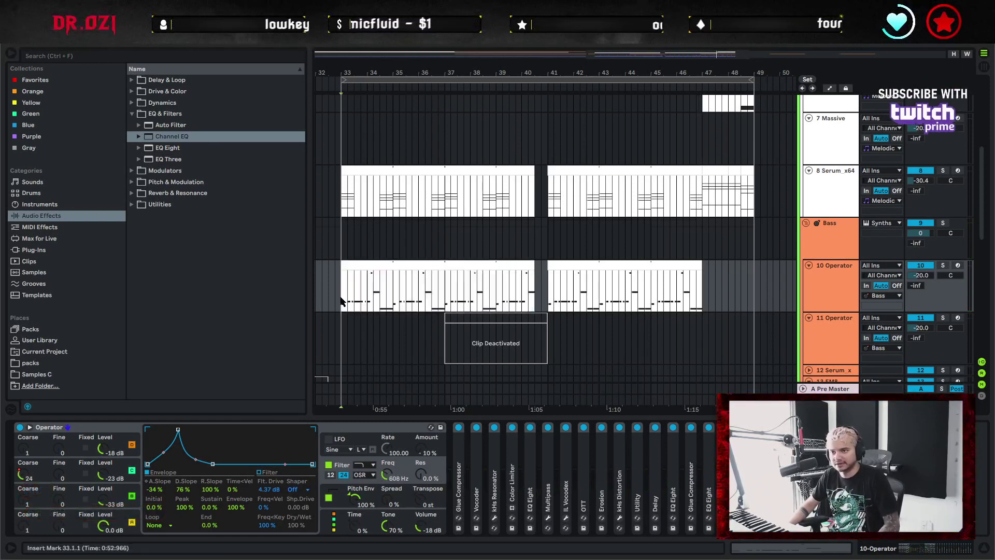
Show the Operator's Filter Freq automation and set its points at 33.1.1 and 40.3.1 to 600 Hz
right_click(387, 475)
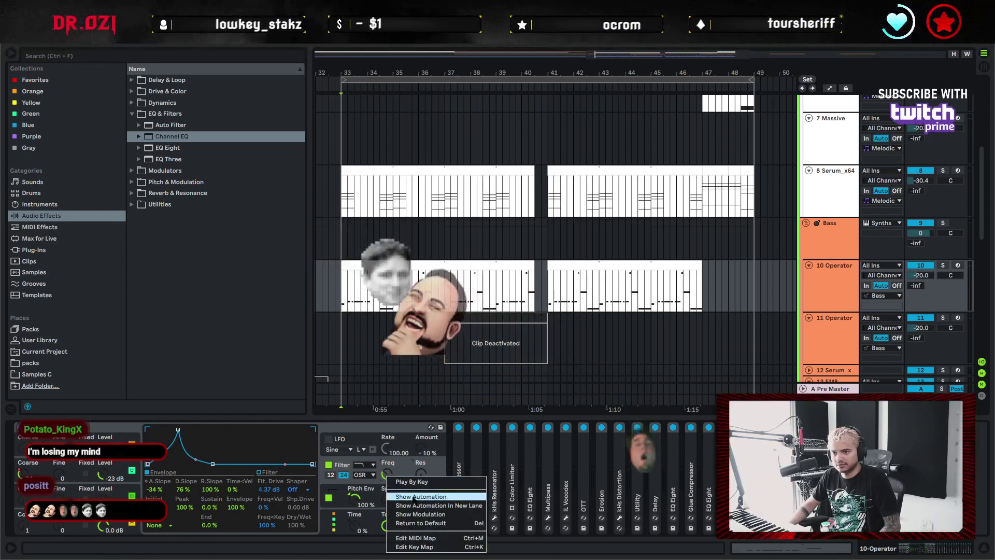
click(420, 496)
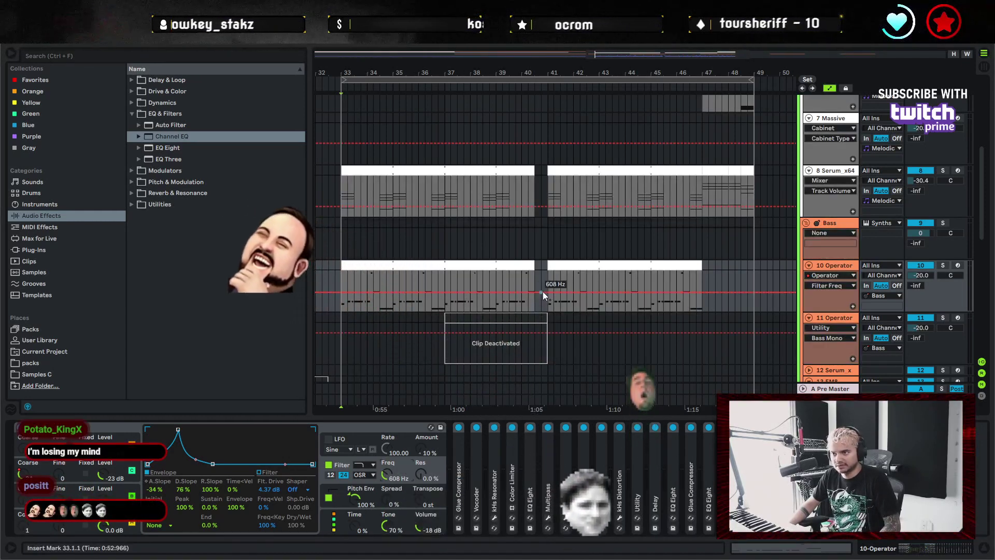
click(541, 294)
click(342, 294)
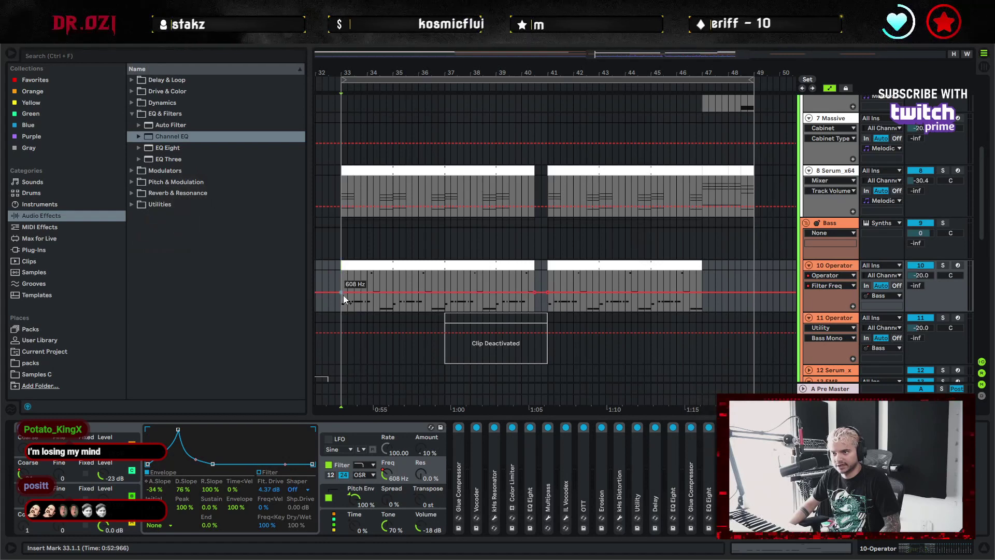
click(535, 292)
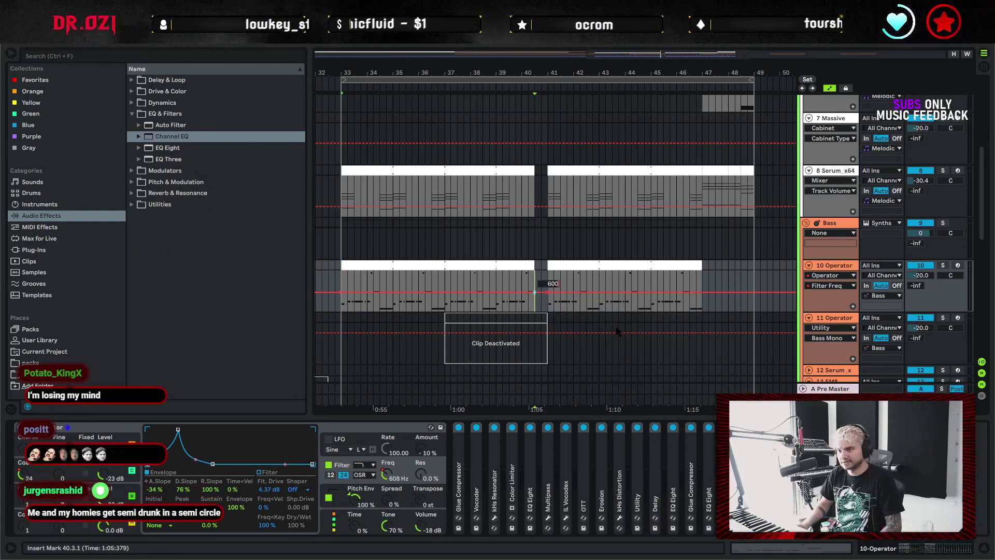
right_click(341, 291)
click(393, 303)
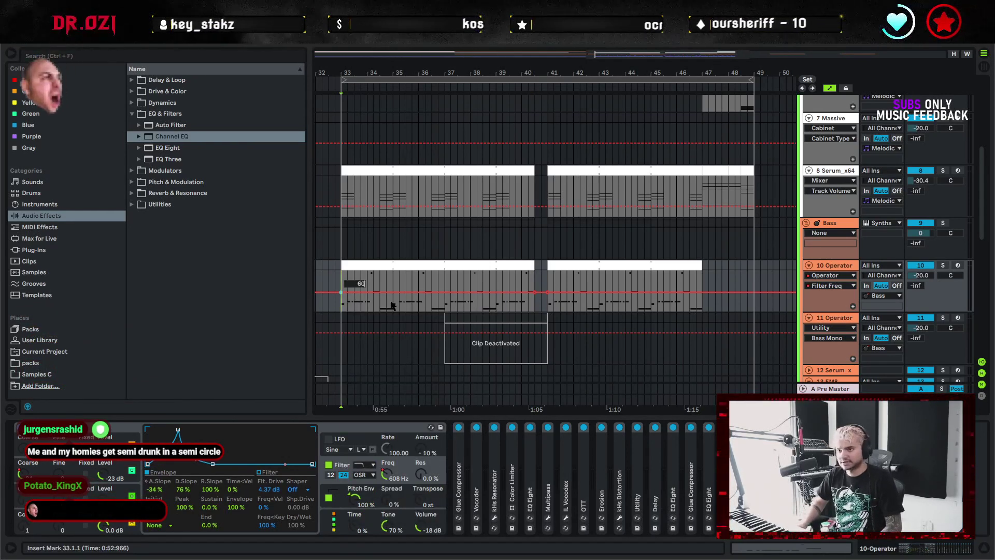
Set the Filter Freq automation point at 41.1.1 to 800 Hz, audition the drop and hide the automation
right_click(548, 293)
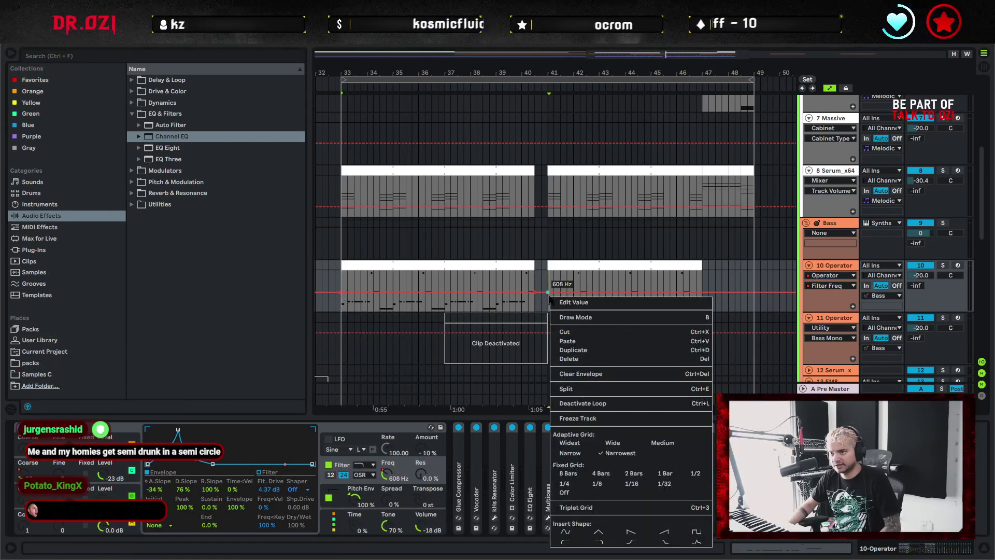
click(577, 301)
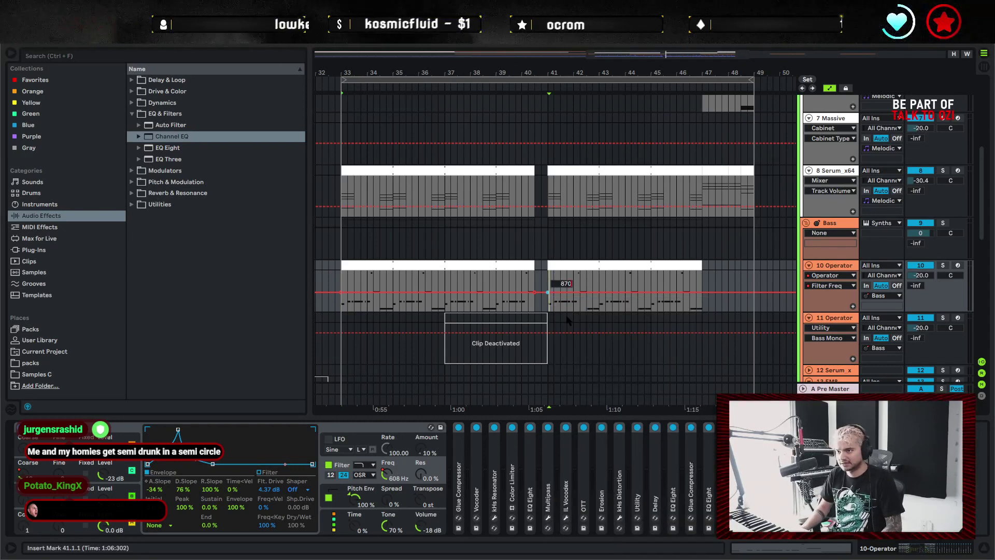
text(870)
key(BackSpace)
key(BackSpace)
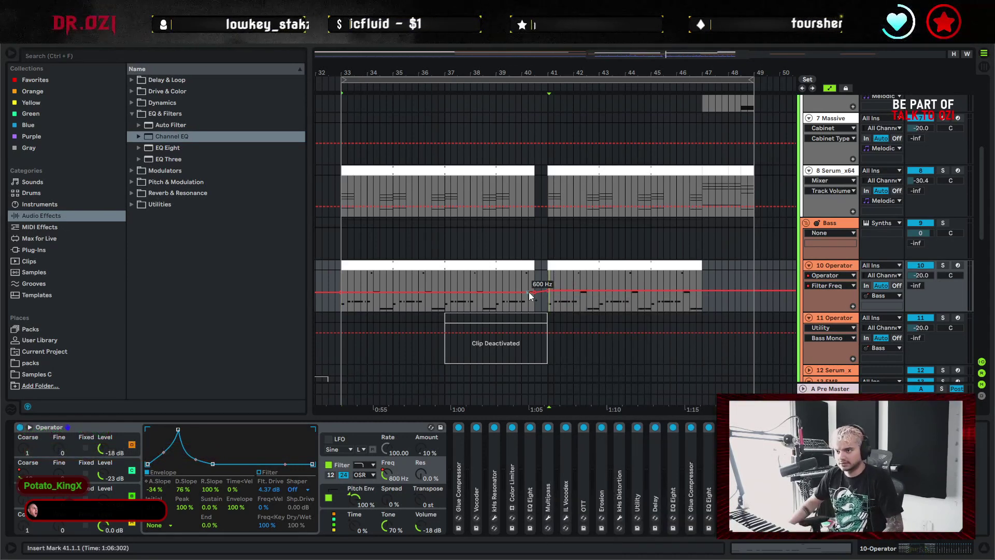
click(507, 265)
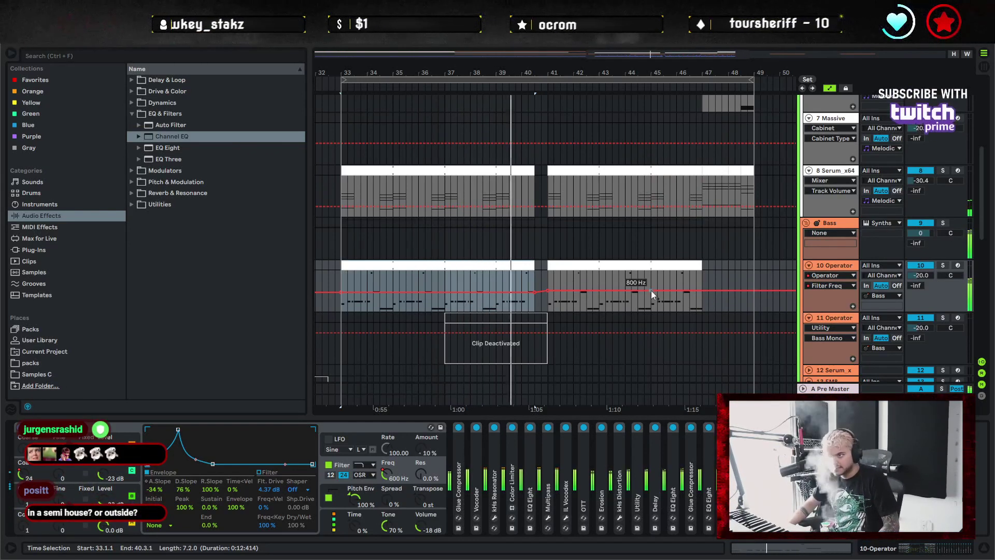
key(a)
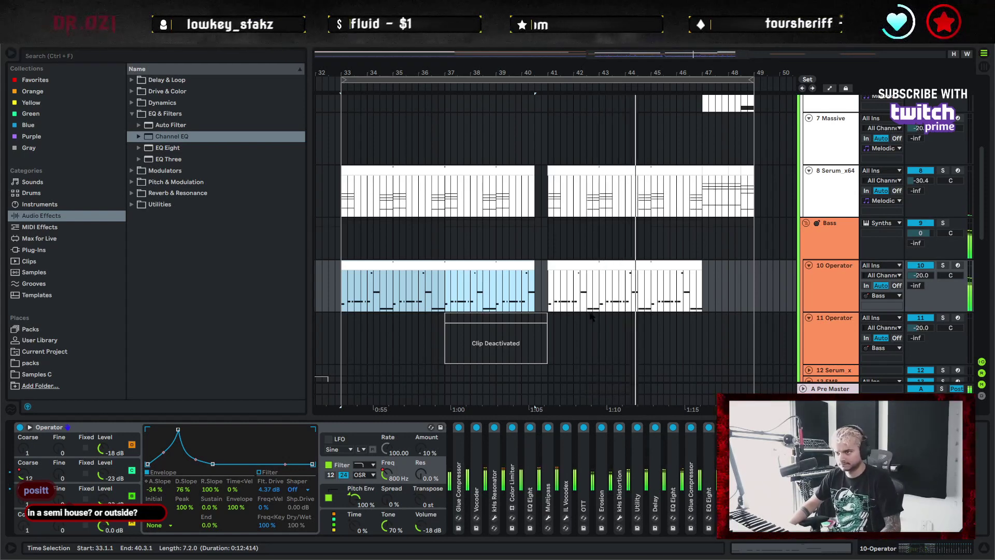
Add Speaker On automation to the track 10 Operator near 47.1.1 and hide the automation
click(712, 302)
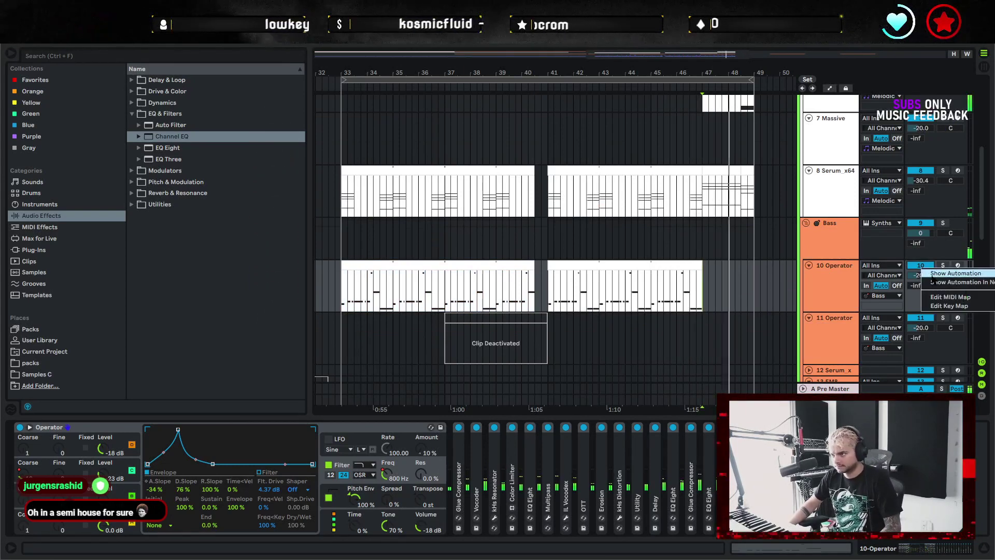
key(a)
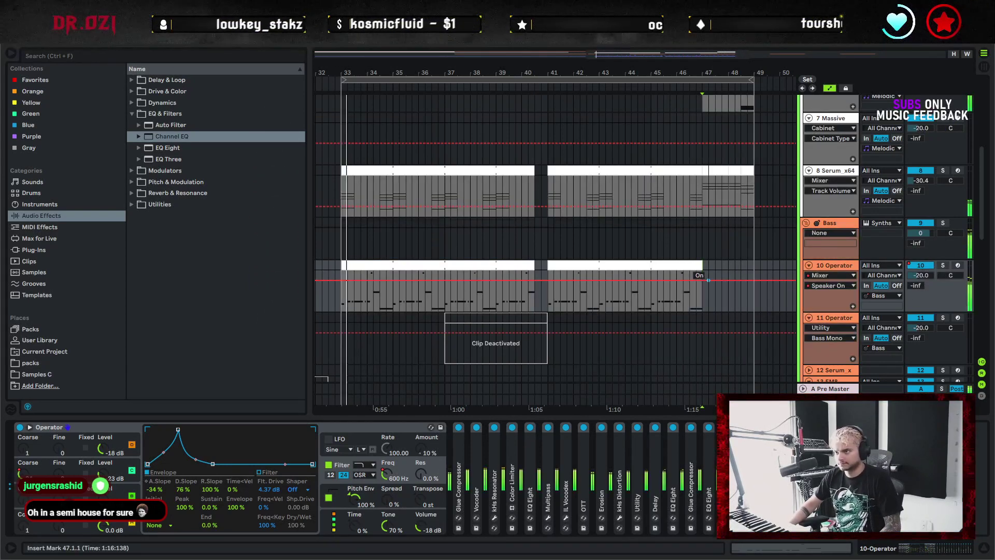
key(a)
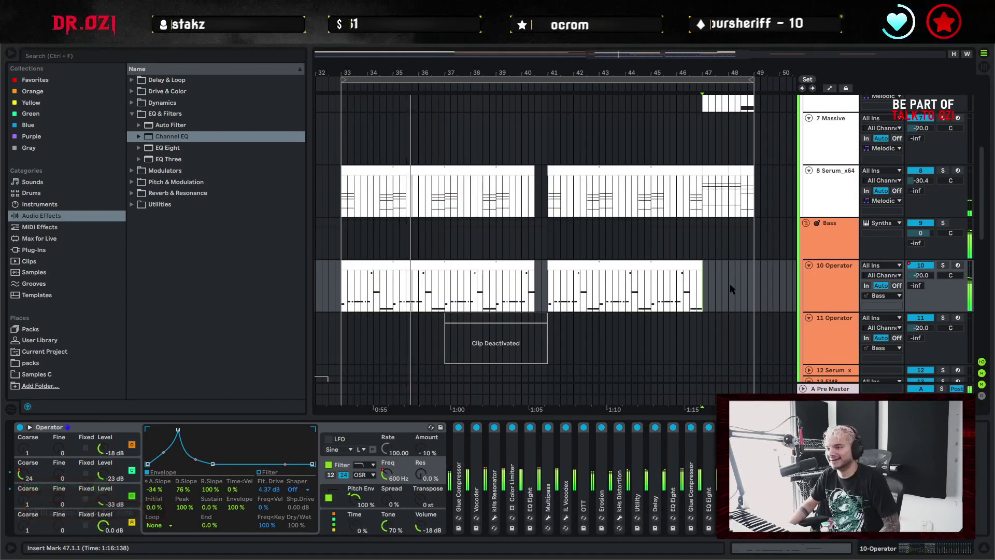
Close the device view and insert a new MIDI track directly below the track 8 Serum
scroll(730, 290, up, 3)
scroll(731, 298, up, 1)
scroll(731, 298, down, 3)
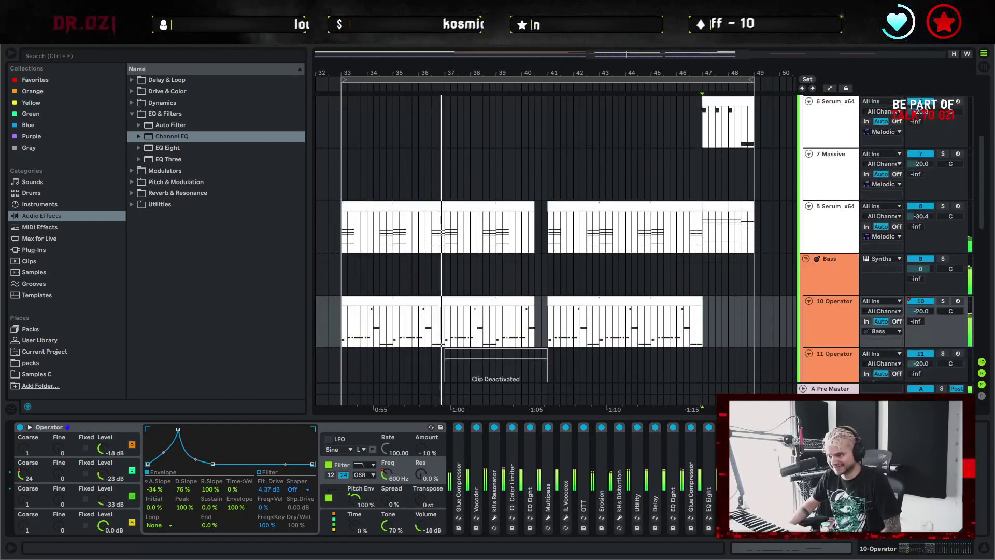
click(982, 548)
scroll(717, 352, up, 2)
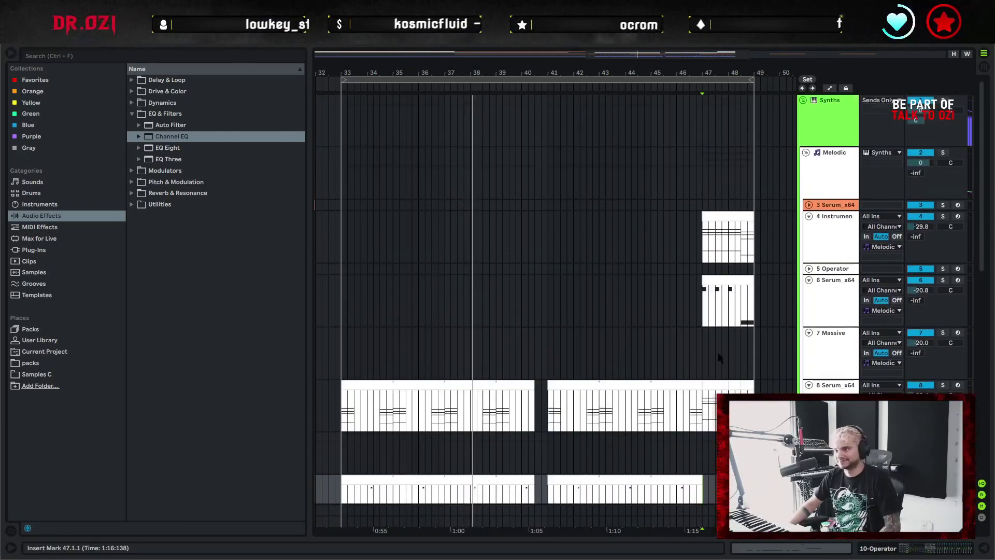
scroll(780, 354, down, 1)
click(774, 320)
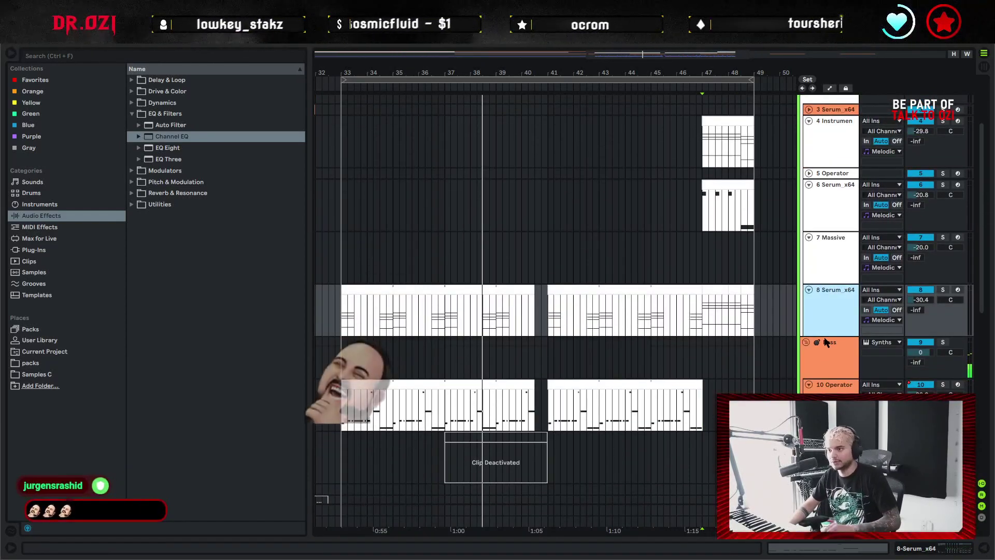
scroll(733, 311, up, 1)
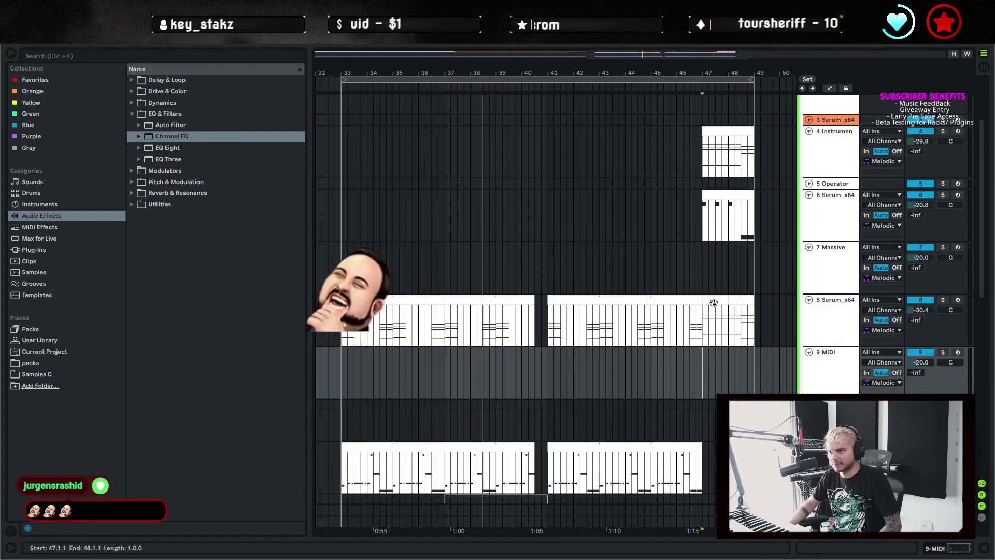
Copy the track 8 Serum's 47.1.1–49.1.1 chord clips to the new track 9 MIDI and play from 47.1.1
click(746, 303)
mouse_move(749, 304)
mouse_down()
mouse_move(749, 358)
mouse_move(662, 336)
mouse_up()
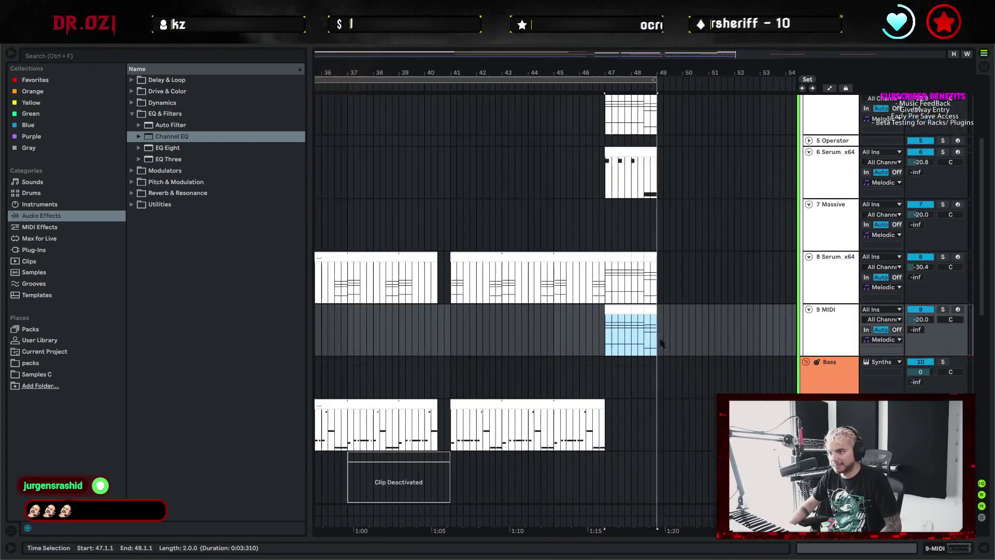
click(597, 329)
key(space)
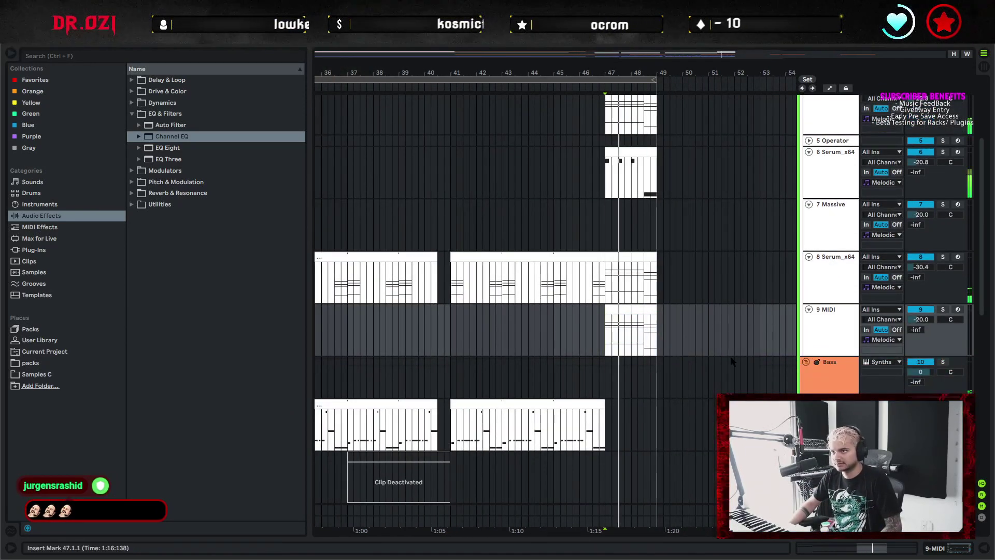
scroll(716, 360, up, 2)
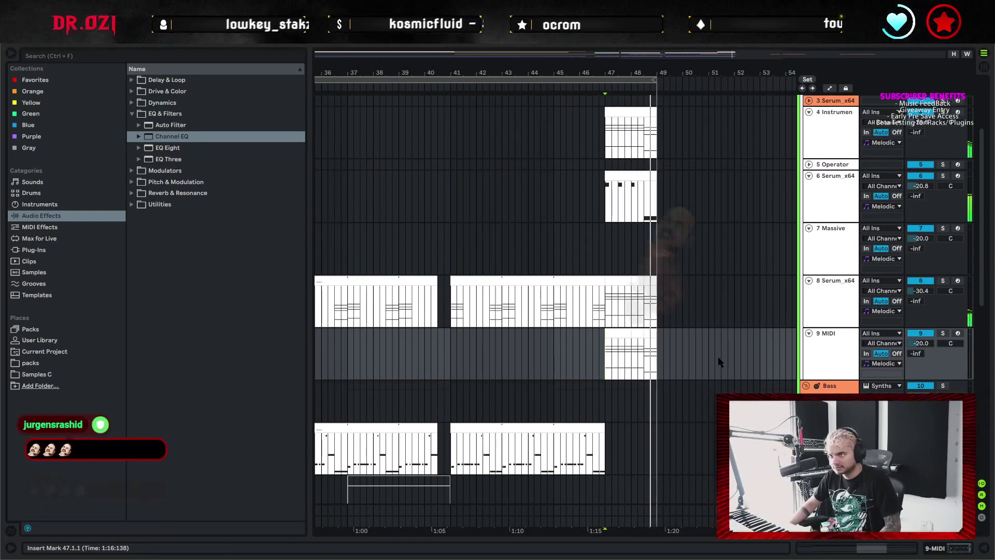
drag(605, 358, 632, 352)
click(827, 366)
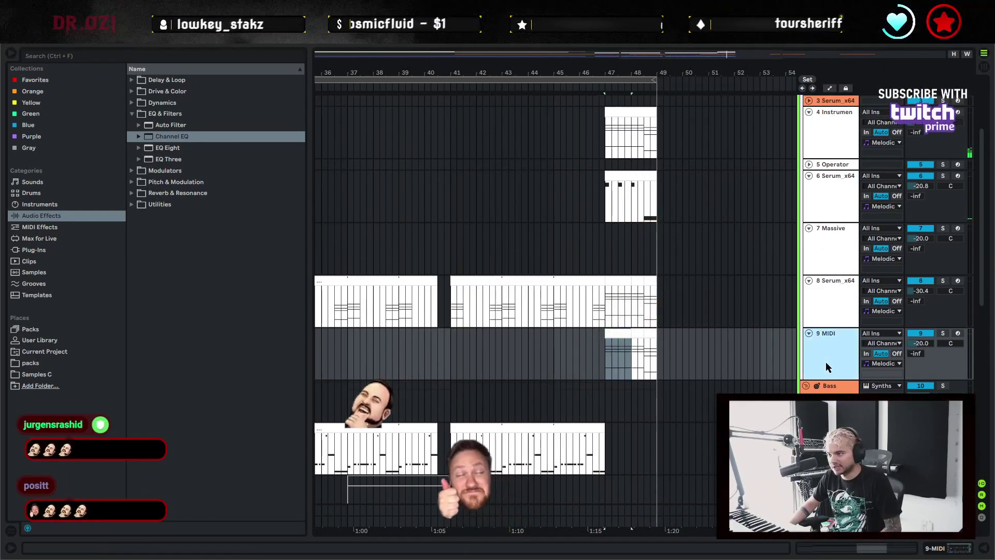
Solo the new track 9 MIDI
click(943, 332)
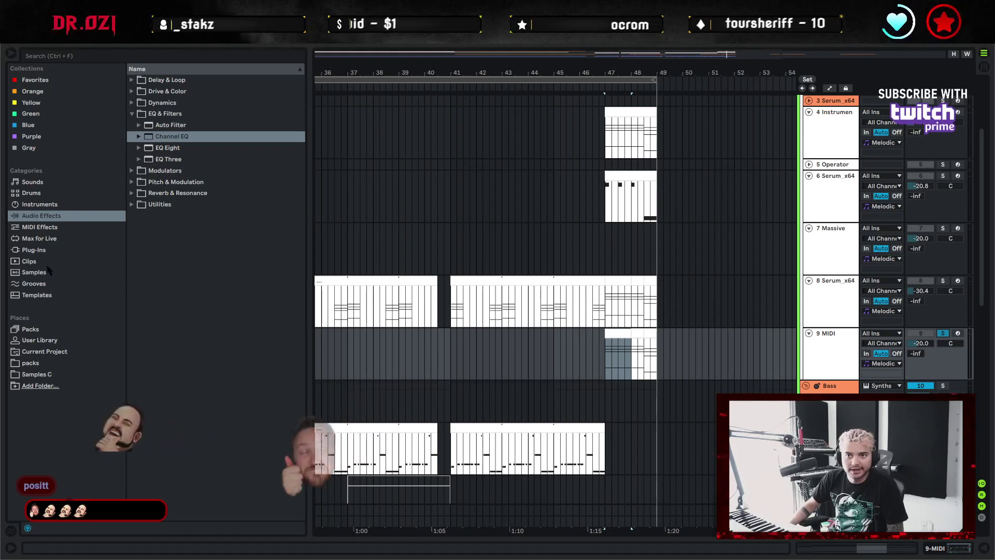
click(112, 253)
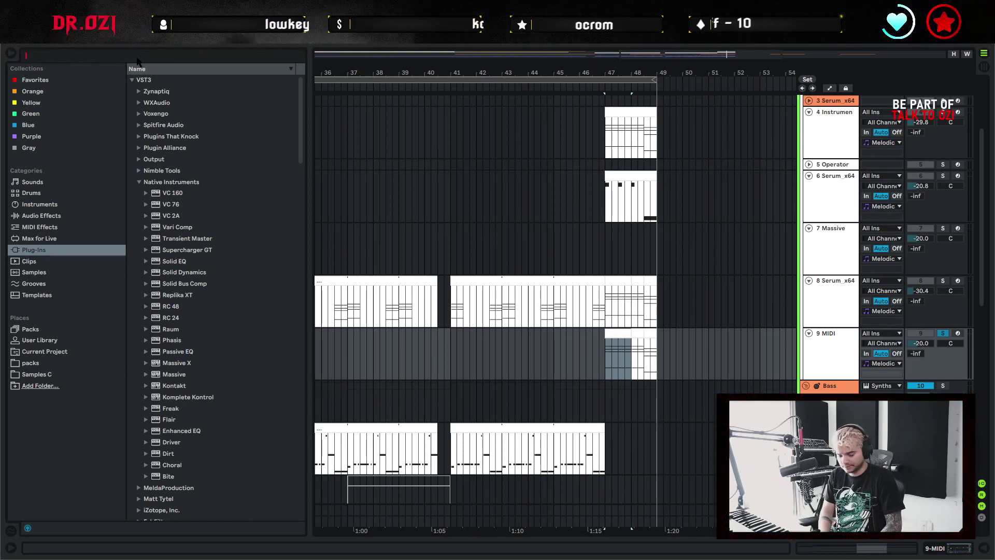
text(BRA)
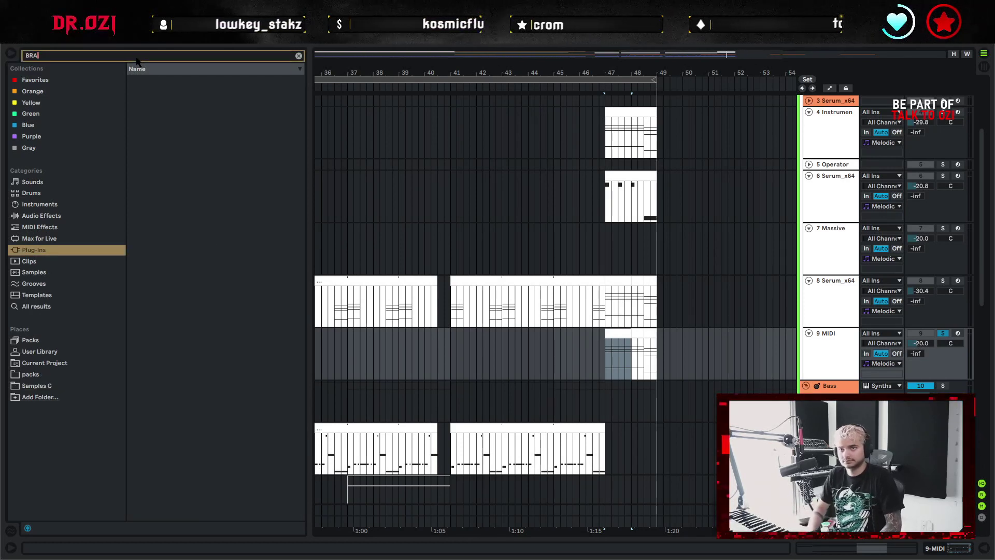
key(BackSpace)
key(BackSpace)
key(BackSpace)
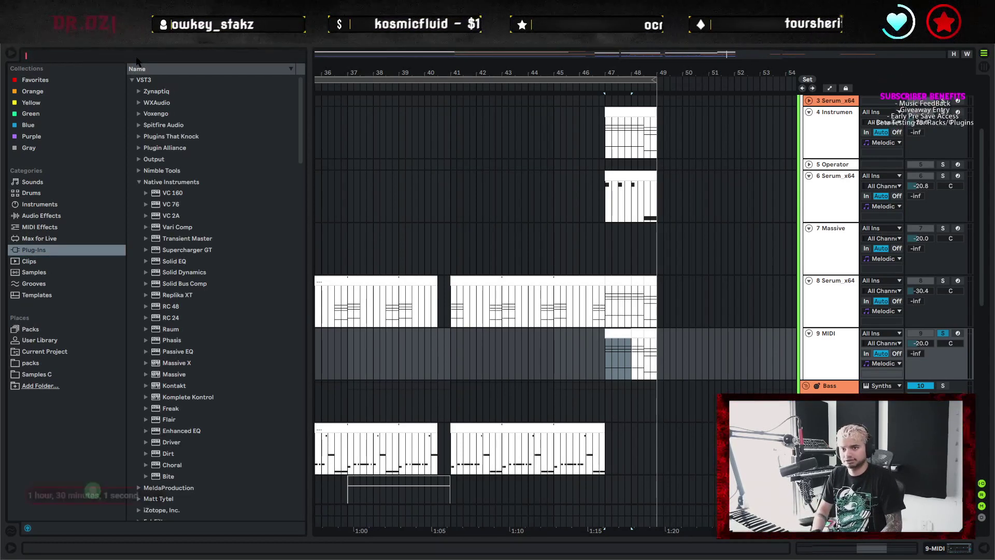
Search the instruments for BRASS and preview Operator's brass presets from Analog Bouquet Brass down to Block Minor Brass
click(90, 203)
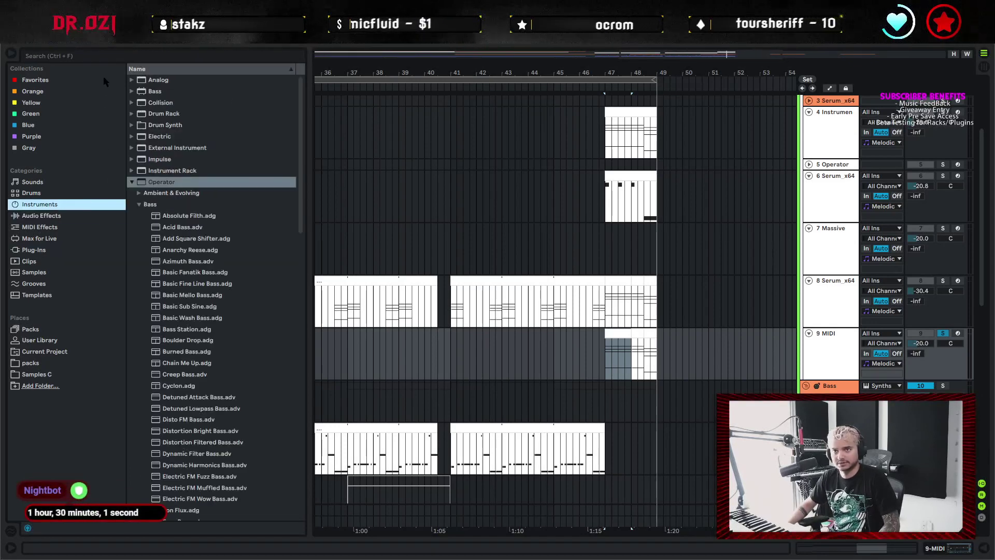
text(BRASS)
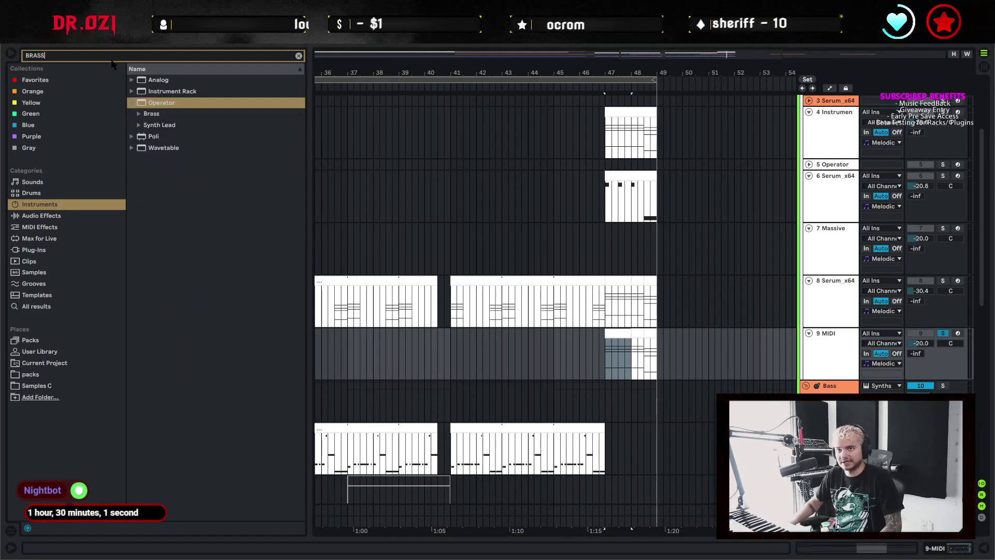
click(147, 114)
click(191, 125)
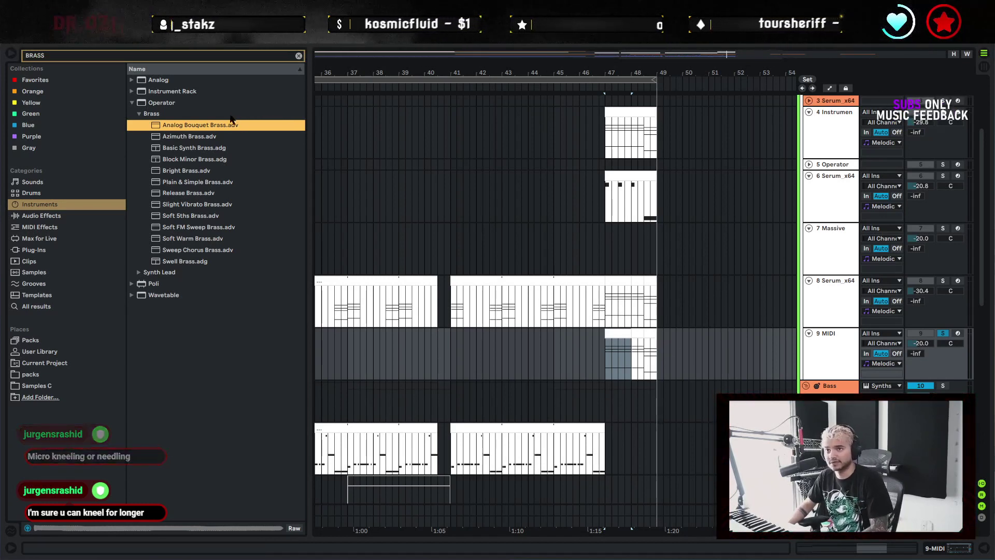
key(Down)
key(Down)
key(Down)
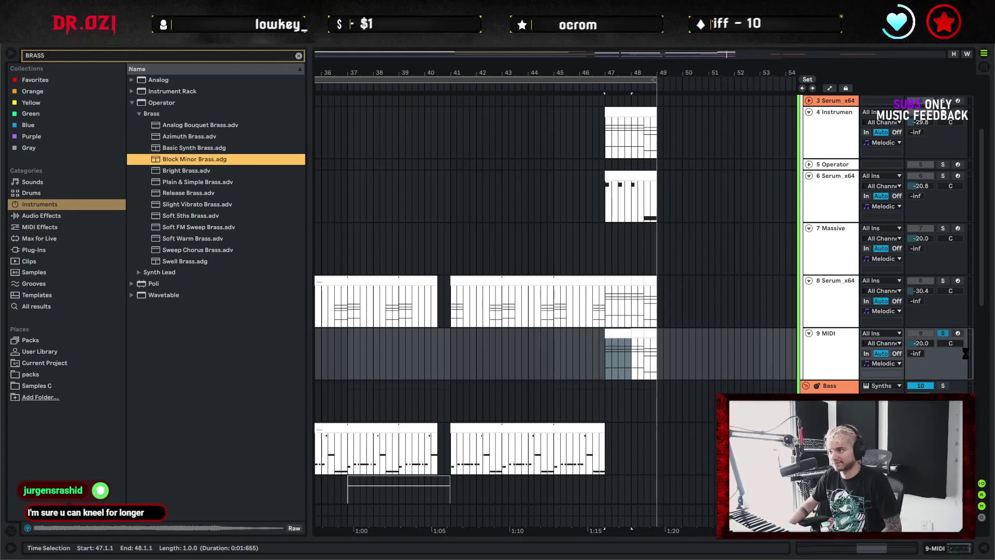
Load the Block Minor Brass preset onto track 9 and lower the track volume to -25.3 dB
key(Return)
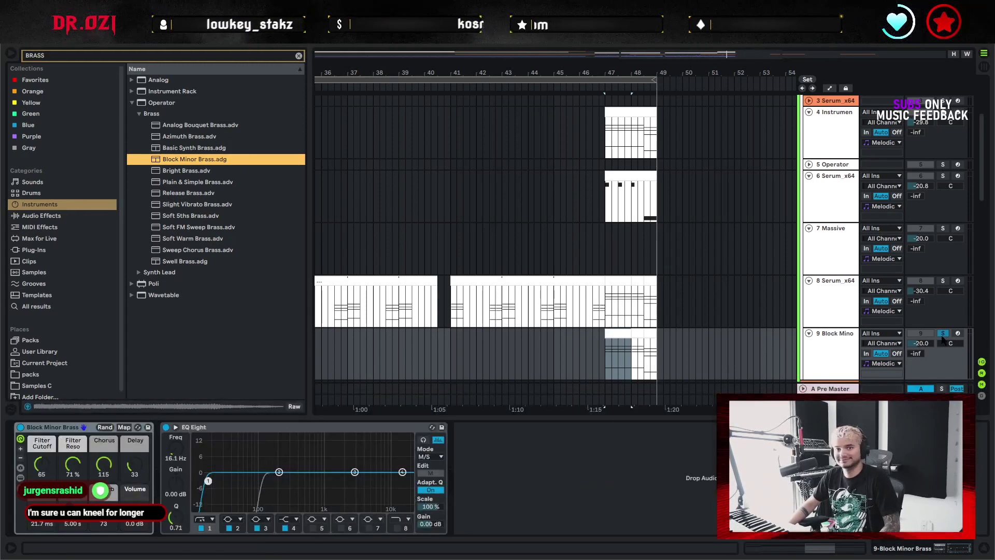
scroll(938, 311, down, 2)
drag(924, 296, 924, 311)
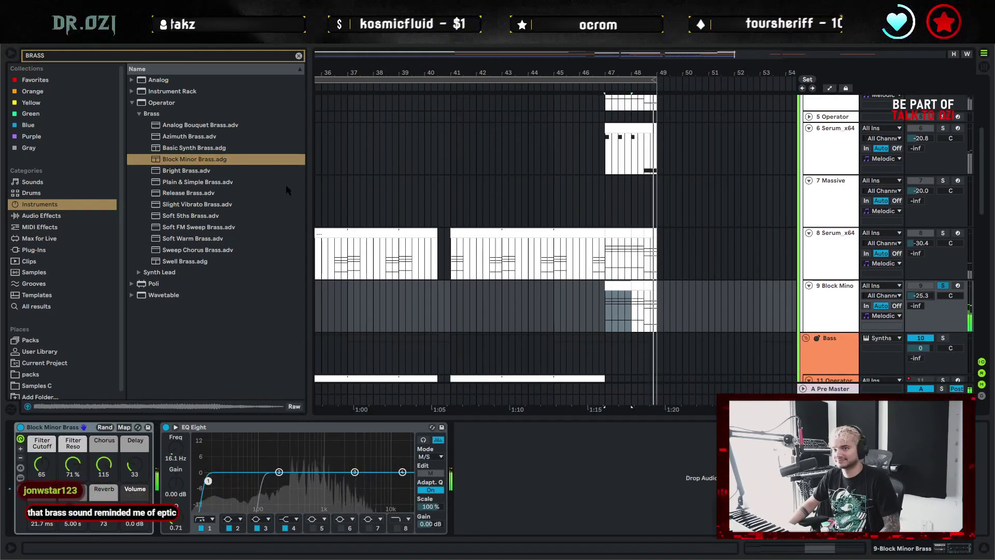
Try the Bright Brass preset on track 9 and play the chords from 47.1.1
click(219, 171)
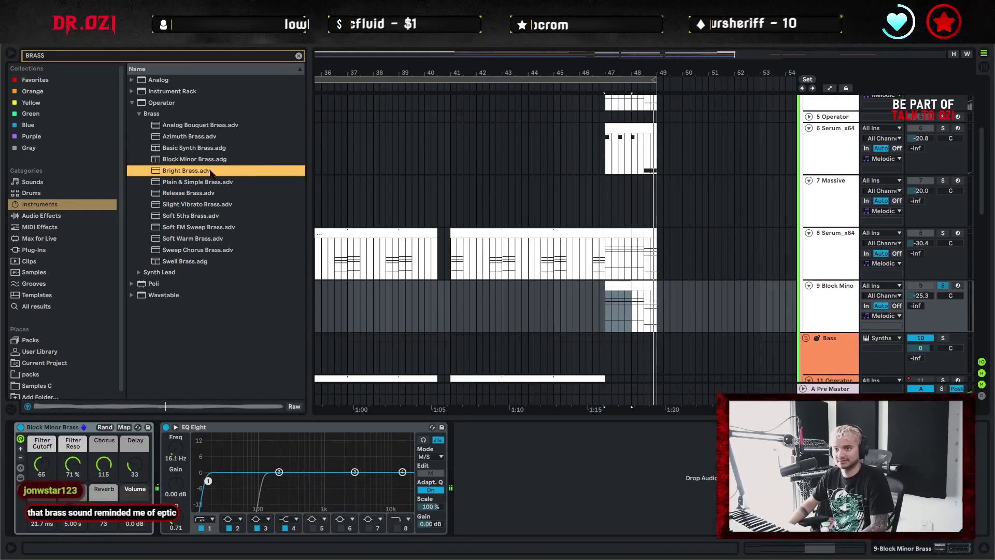
key(Return)
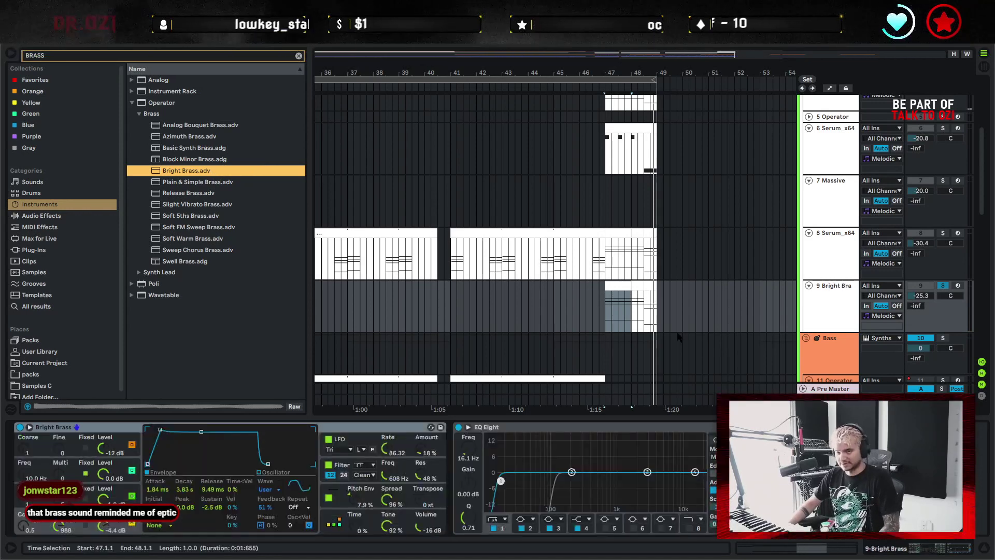
key(space)
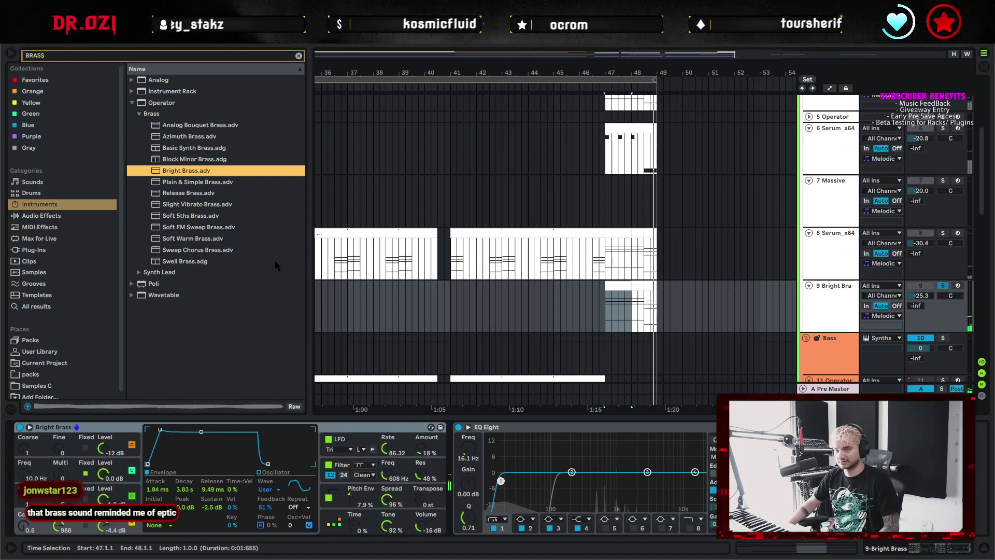
Preview the Release, Slight Vibrato, Soft 5ths and Soft FM Sweep Brass presets
key(Down)
key(Down)
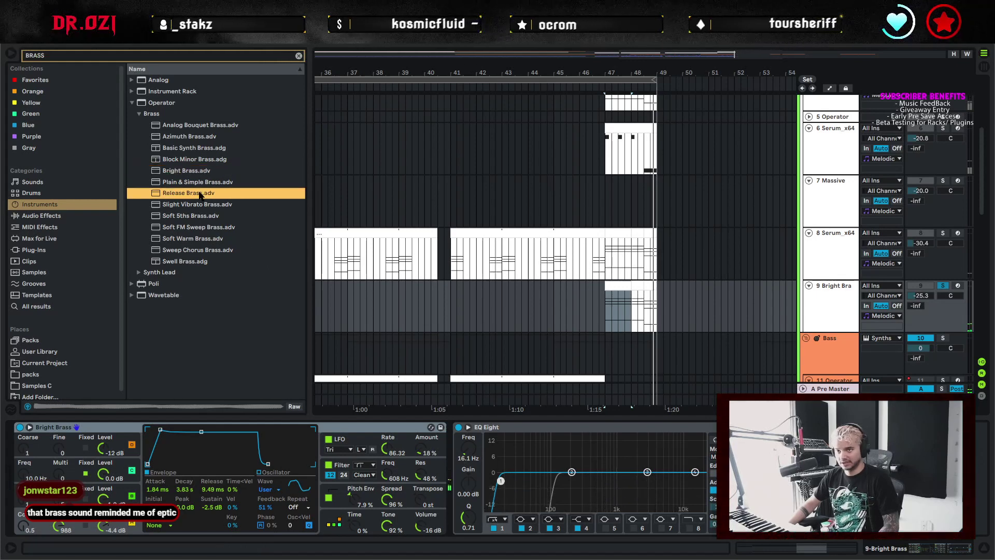
click(622, 286)
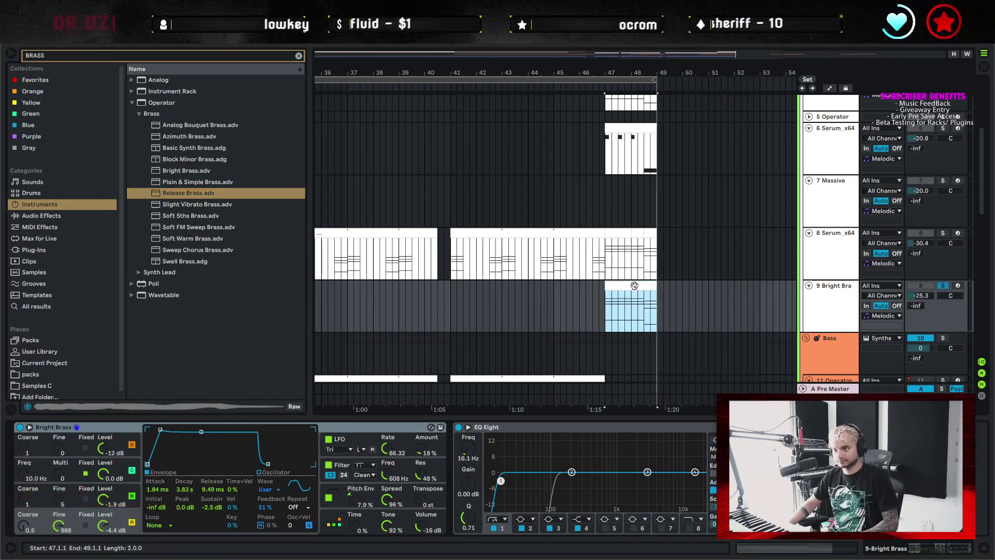
click(199, 204)
click(201, 216)
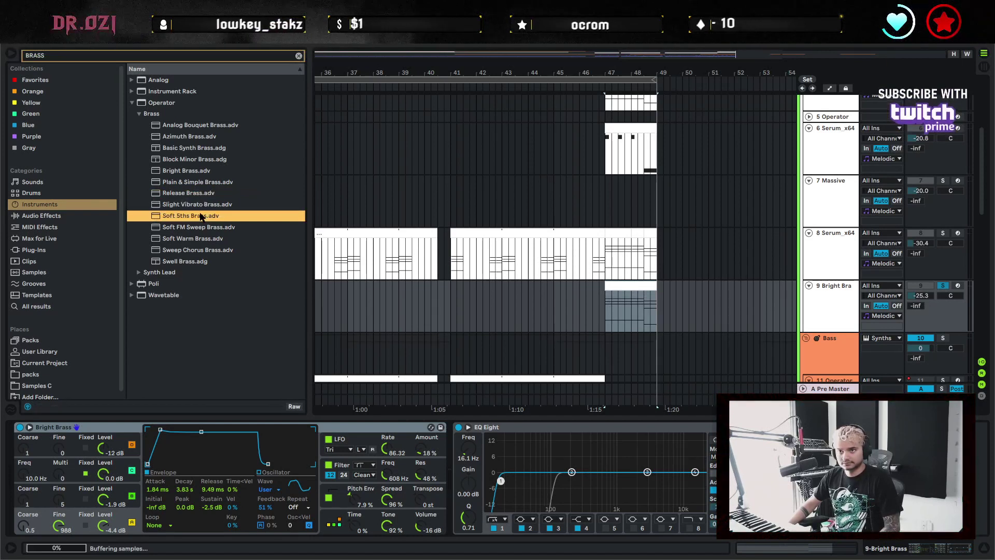
click(197, 228)
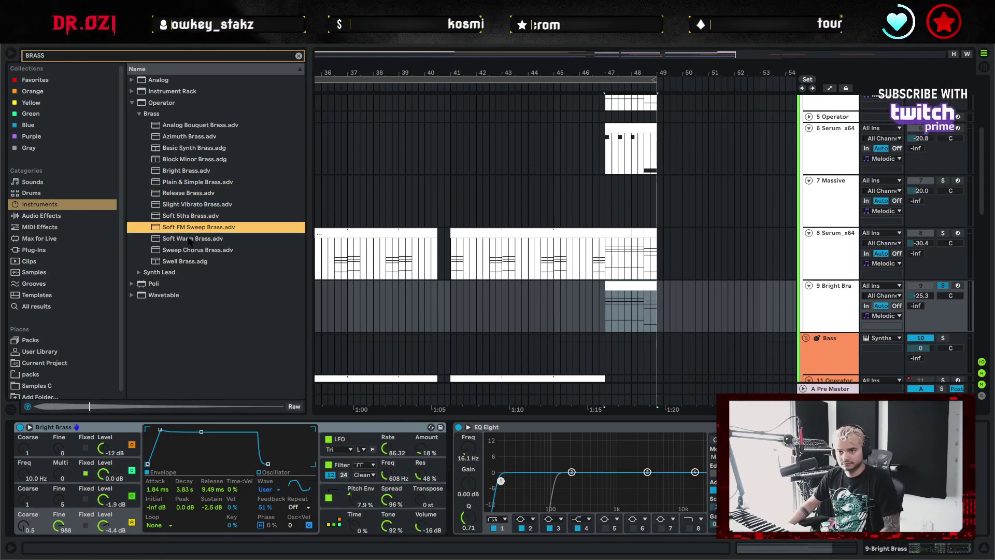
Load the Soft Warm Brass preset onto track 9 and play its clip from 47.1.1
click(188, 239)
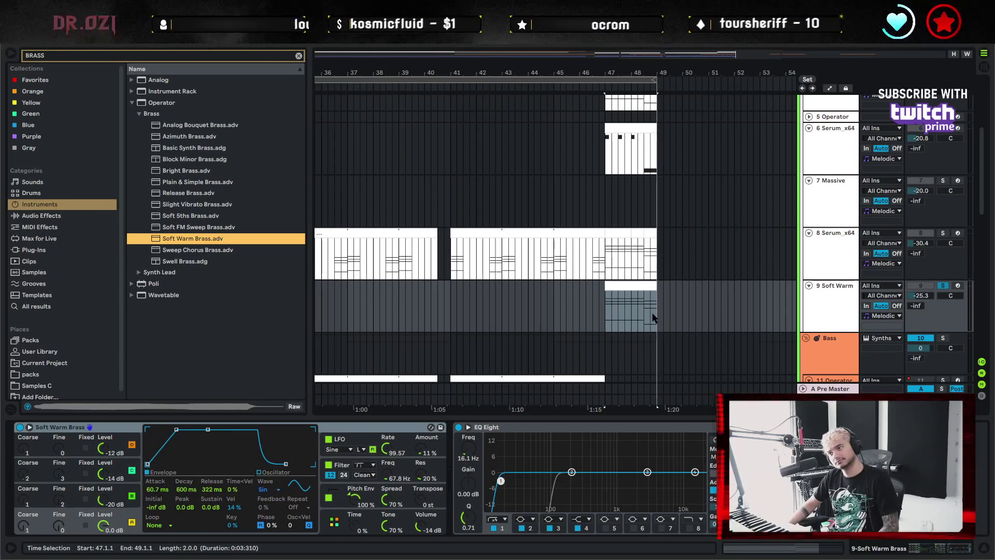
key(space)
click(637, 291)
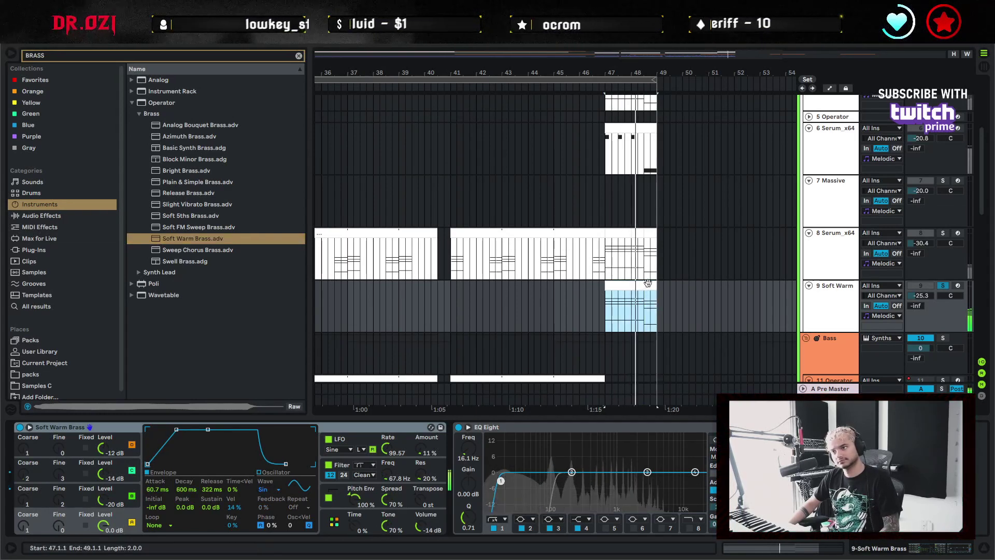
Split the track 9 clip's first chord into two half-bar chords at 1.3.1, audition it and close the clip view
double_click(648, 283)
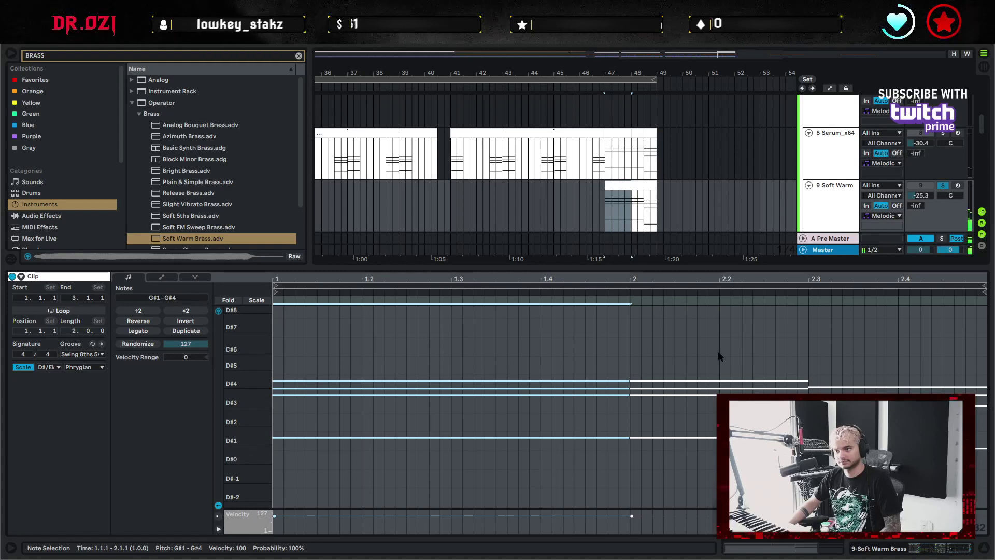
drag(718, 352, 706, 444)
drag(273, 338, 322, 444)
click(137, 310)
key(ctrl+d)
key(space)
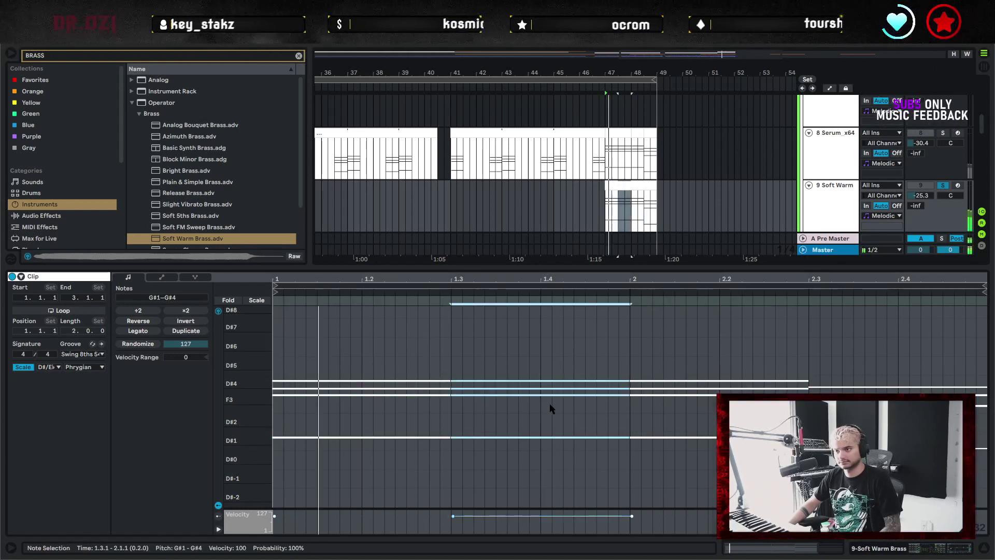
click(619, 352)
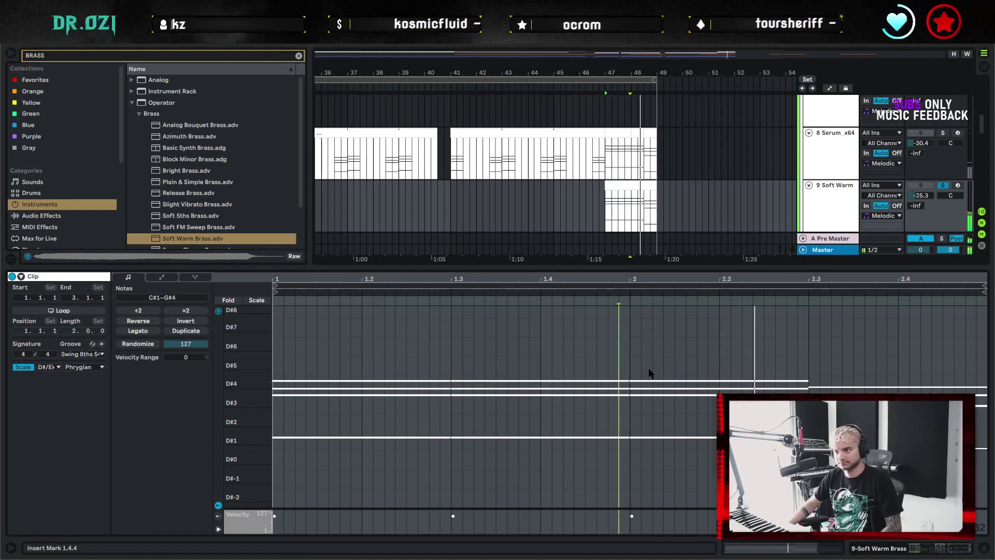
click(983, 547)
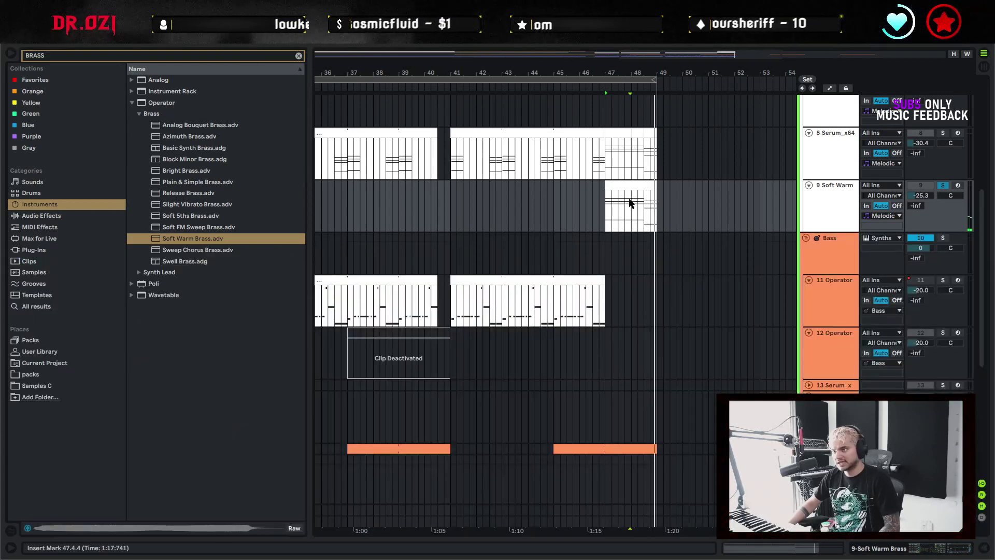
Transpose all notes in the track 9 Soft Warm Brass clip down one octave and play it
double_click(640, 186)
key(ctrl+a)
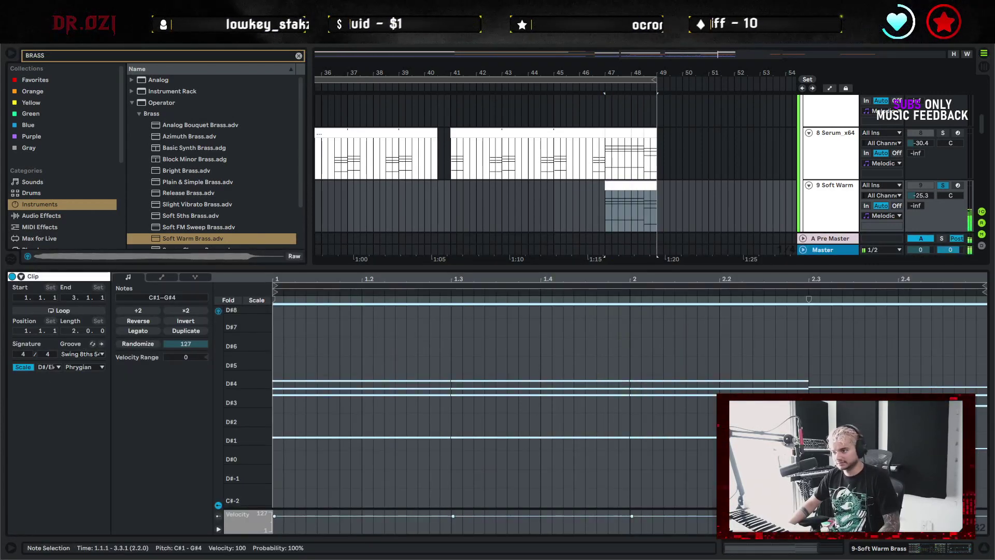
key(shift+Down)
key(space)
Set band 1 of track 9's EQ Eight to 129 Hz with a Q of 0.35 and hide the device view
double_click(844, 223)
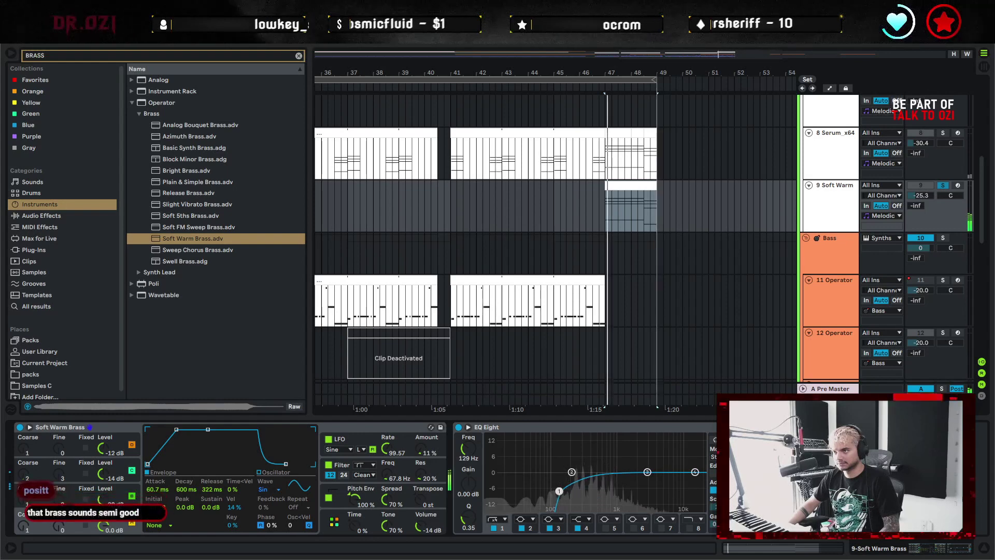
click(985, 548)
Check the chord notes from 1.3.1 to 2.1.1 in the track 4 Instrument Rack clip during playback and close the clip view
scroll(666, 382, up, 6)
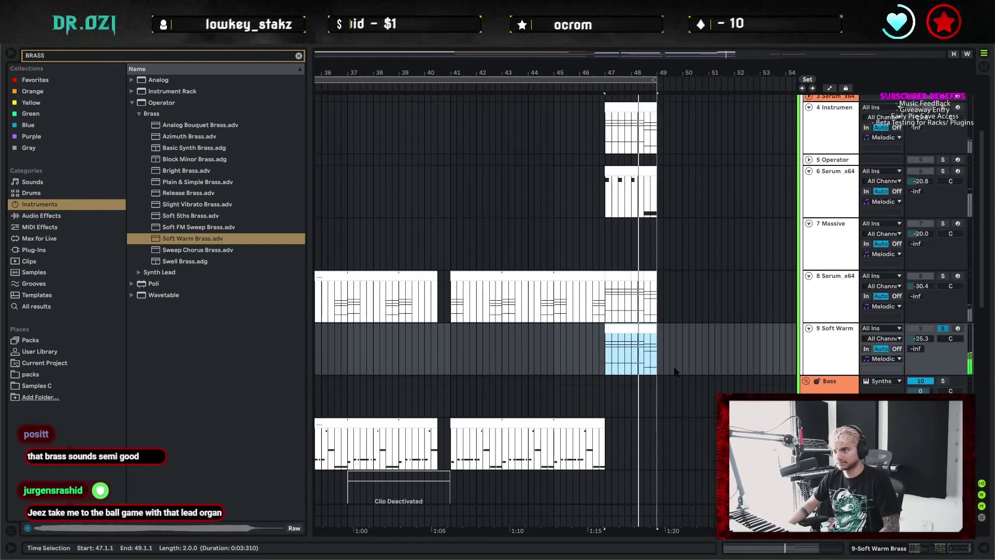
scroll(639, 263, up, 2)
click(644, 146)
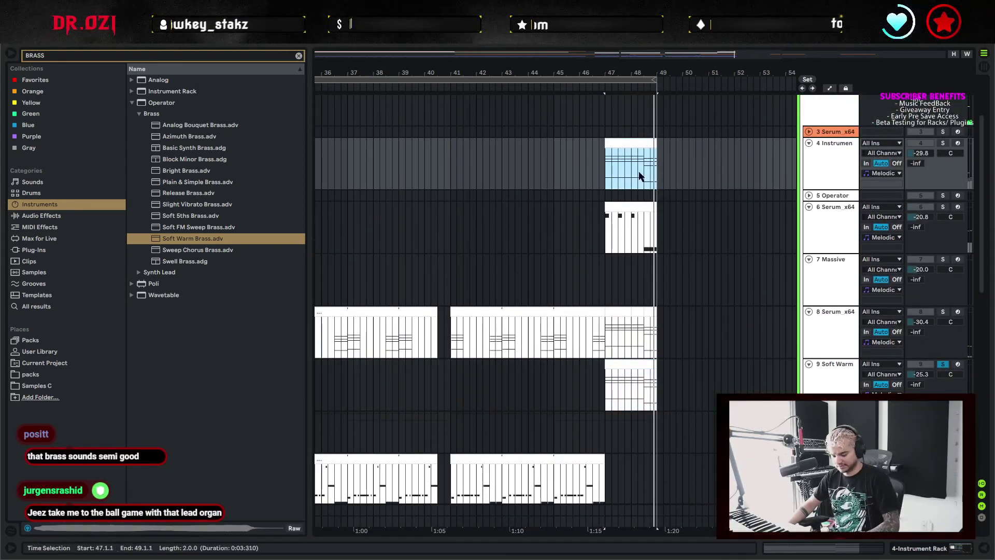
double_click(641, 144)
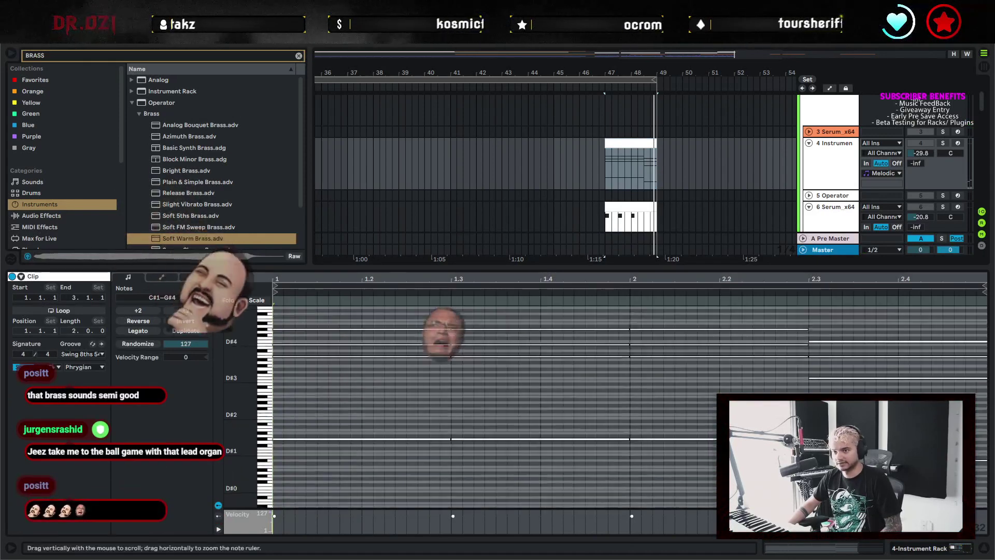
click(451, 317)
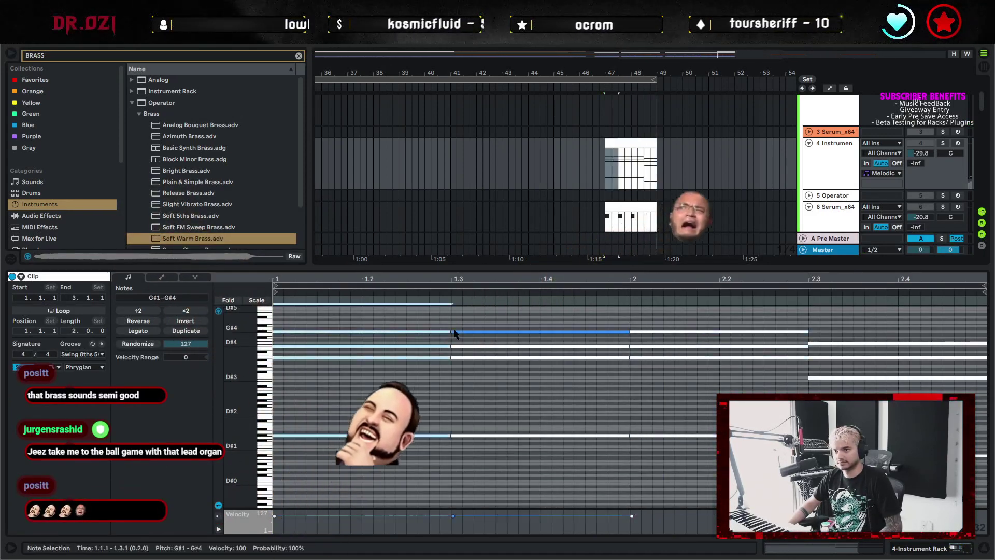
drag(450, 318, 630, 440)
key(space)
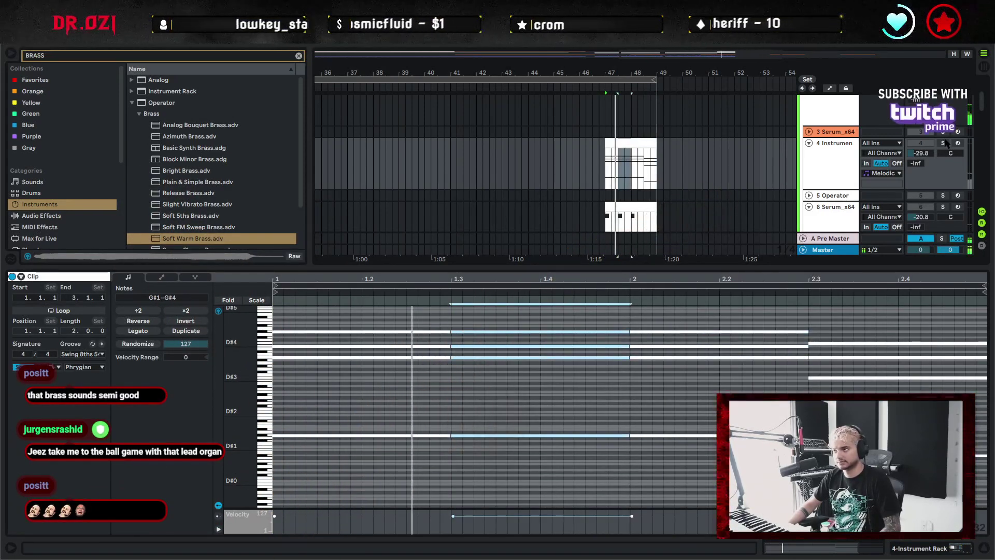
click(984, 548)
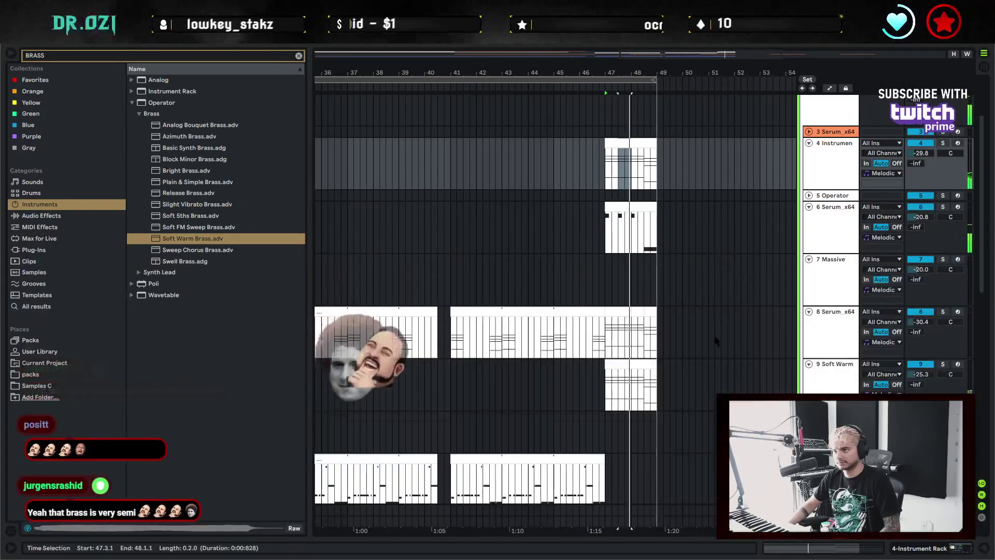
Solo track 9 Soft Warm Brass and audition its 47.1.1–49.1.1 clip
scroll(710, 354, down, 1)
scroll(710, 354, down, 1)
click(607, 361)
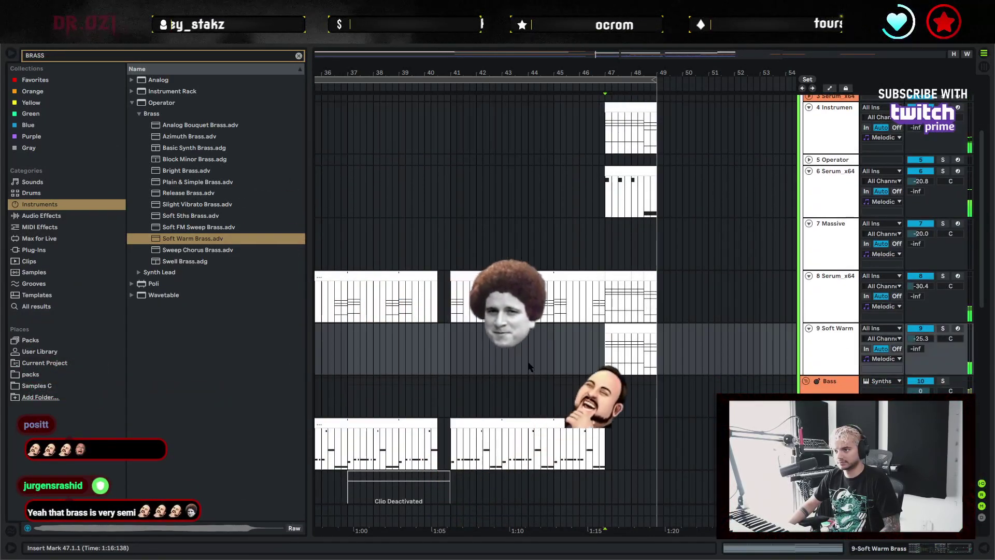
drag(535, 362, 614, 335)
click(671, 307)
click(943, 306)
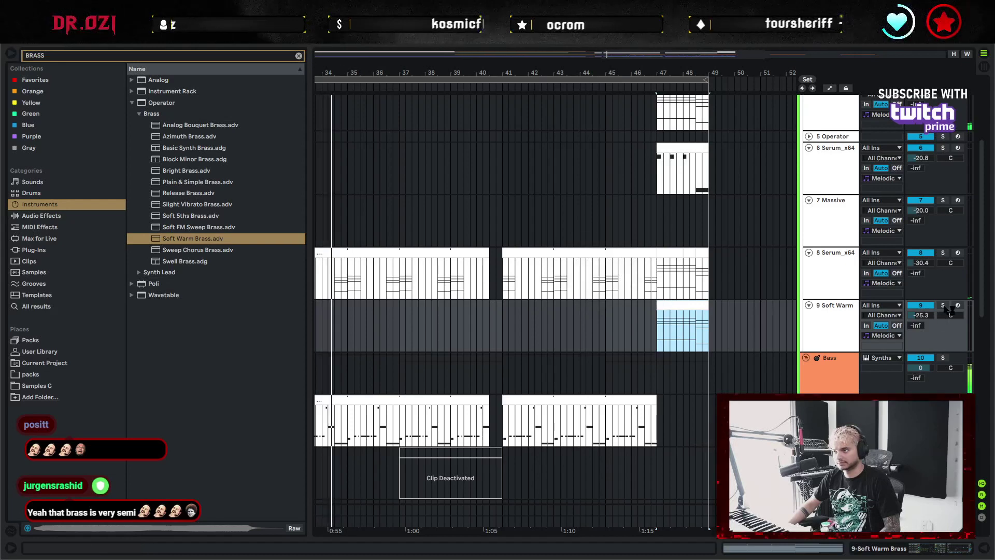
key(space)
key(space)
Clear the browser search and load the Amp effect from the Drive & Color audio effects onto track 9 Soft Warm Brass
double_click(840, 318)
click(722, 342)
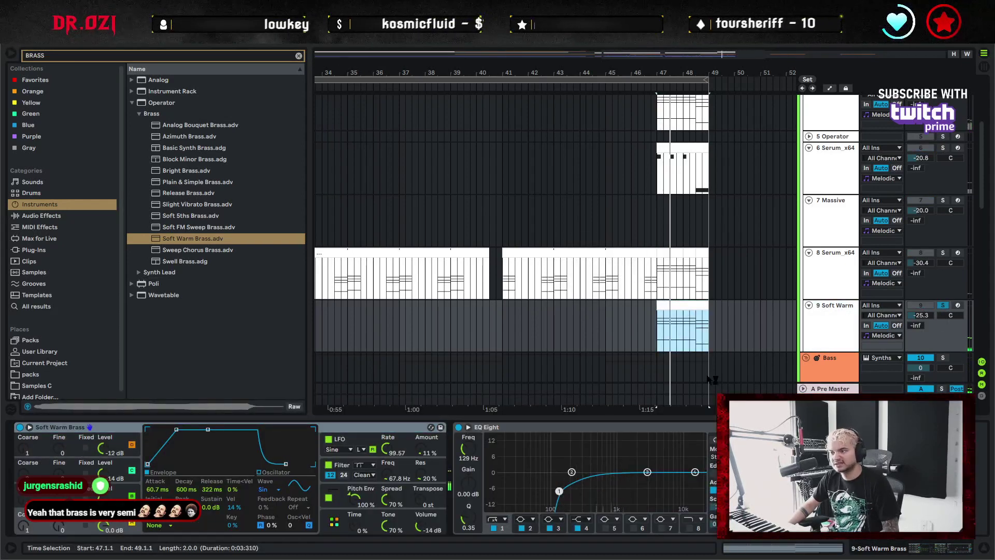
click(299, 56)
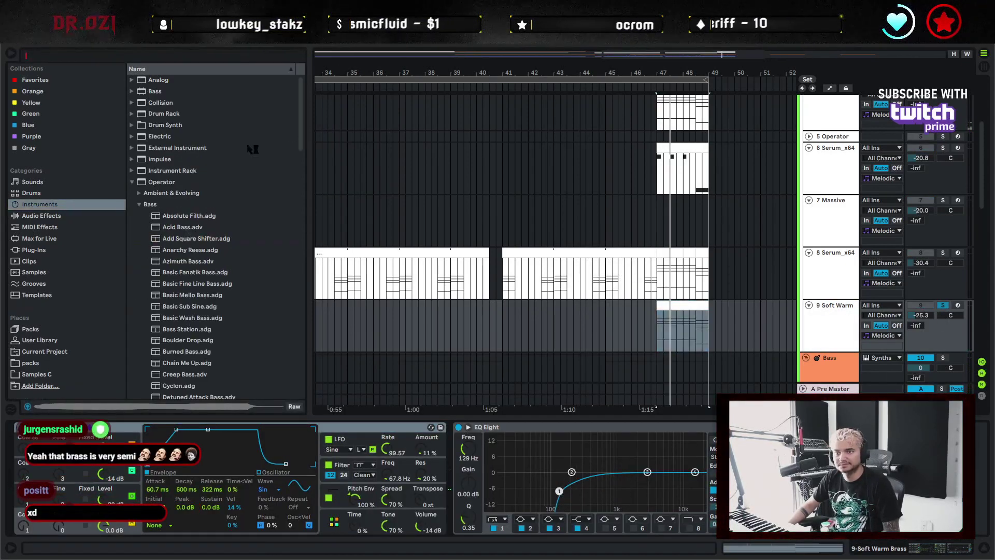
click(41, 216)
click(133, 91)
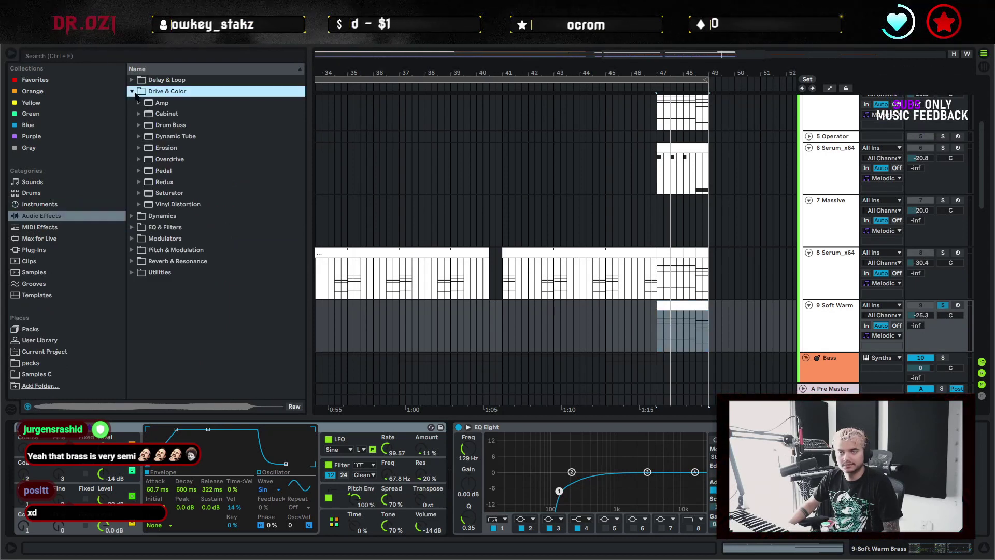
click(167, 105)
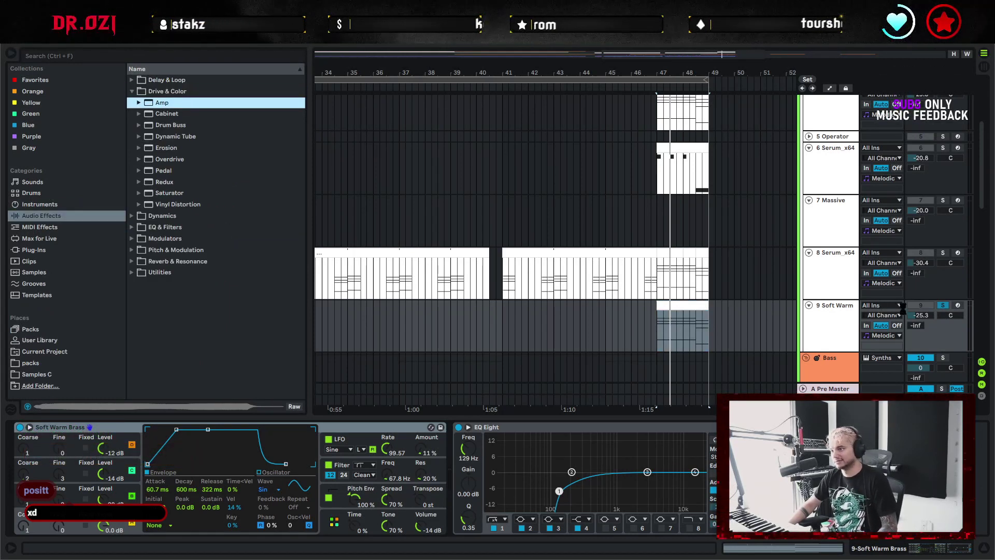
Play the soloed brass, set track 9's volume to -33.5 dB and switch the Amp output to Dual
key(space)
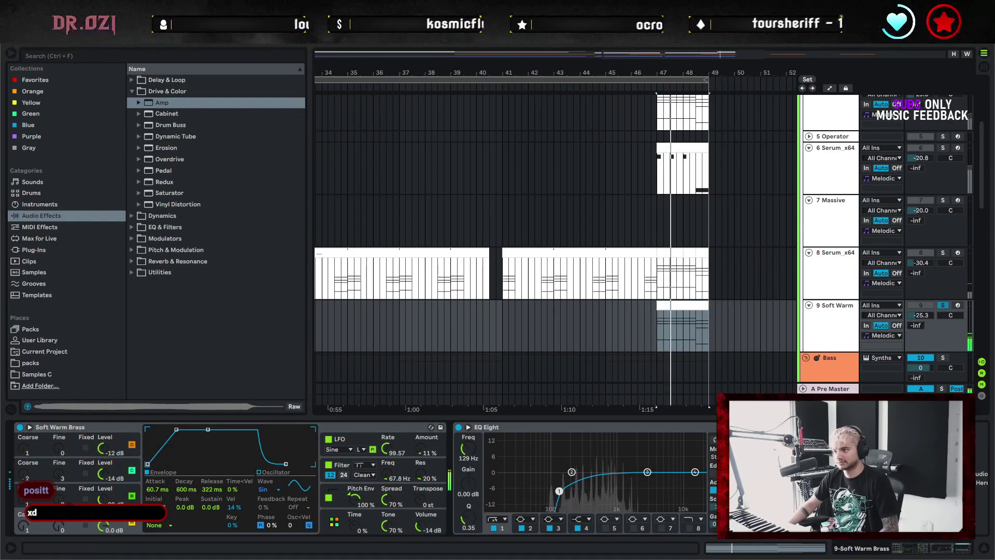
drag(922, 314, 922, 320)
double_click(620, 427)
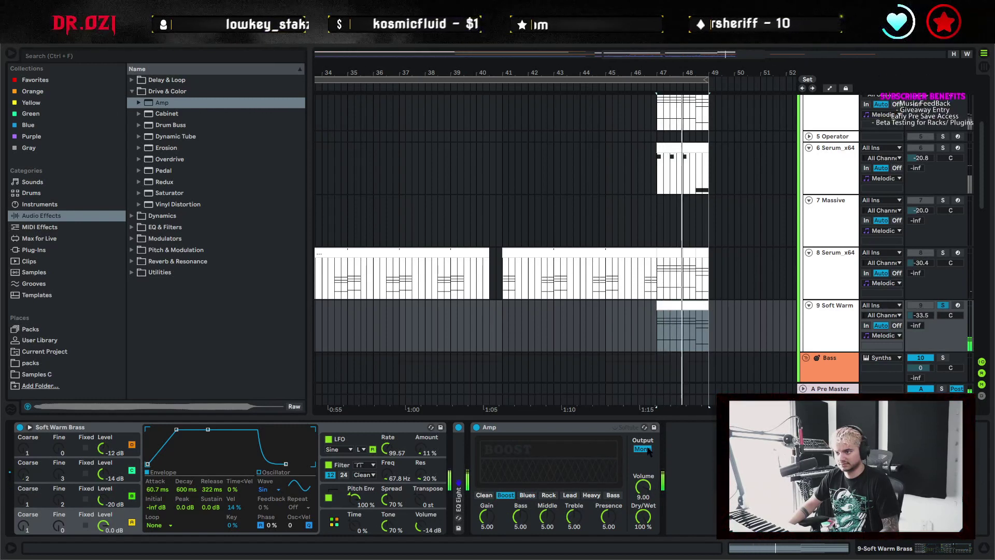
Unsolo track 9 Soft Warm Brass to hear it with the full mix and hide the device view
click(944, 305)
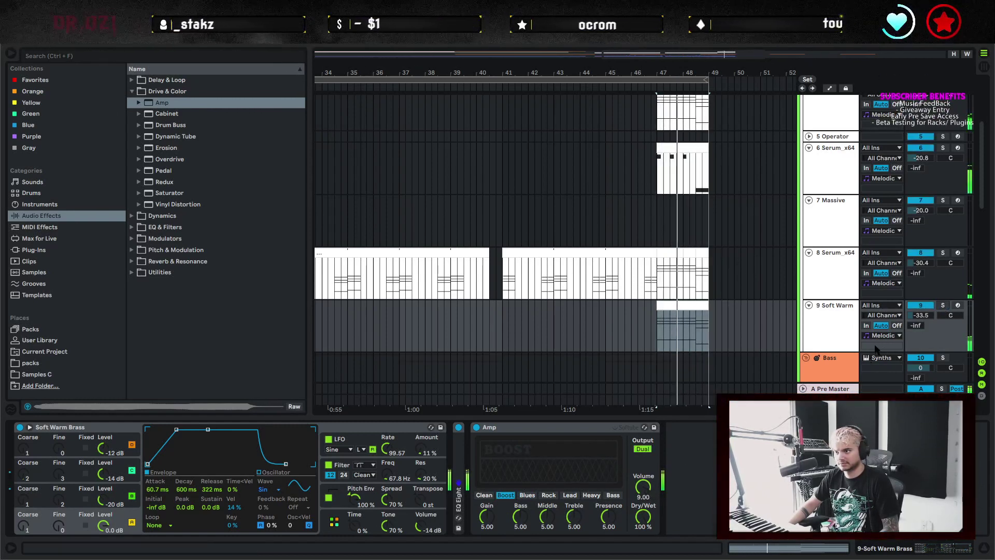
click(820, 346)
click(983, 548)
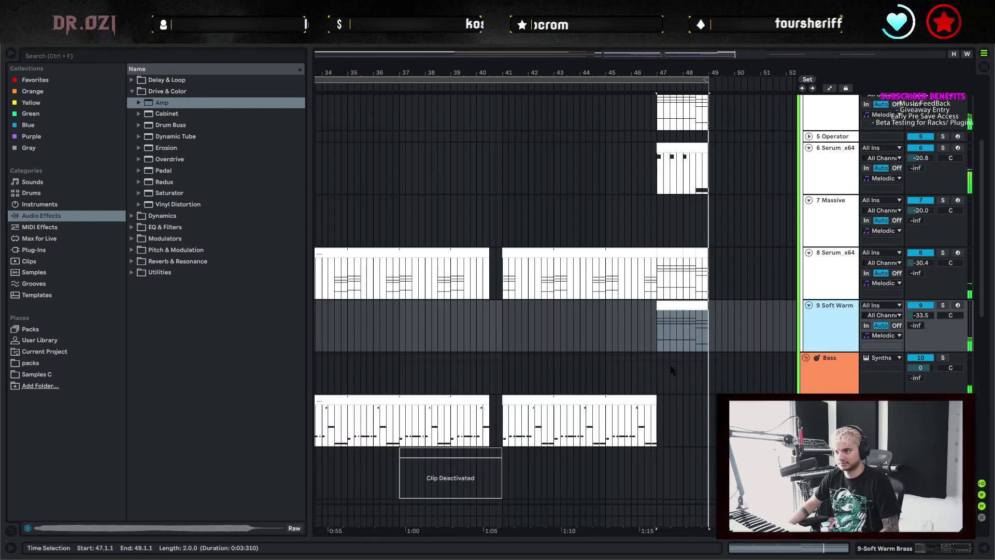
Copy the 33.1.1–33.2.1 section of the first clip on track 8 Serum_x64
drag(543, 342, 658, 348)
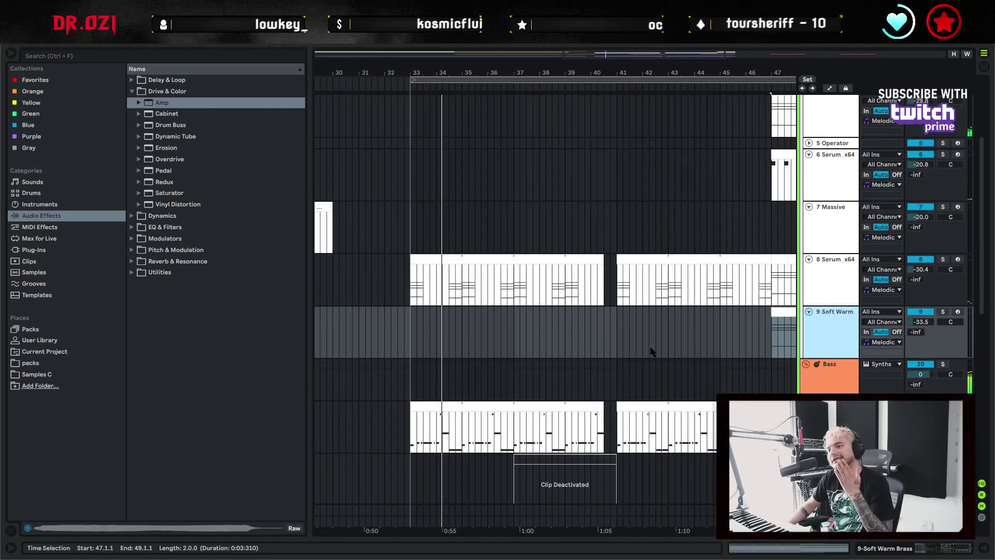
drag(720, 336, 657, 375)
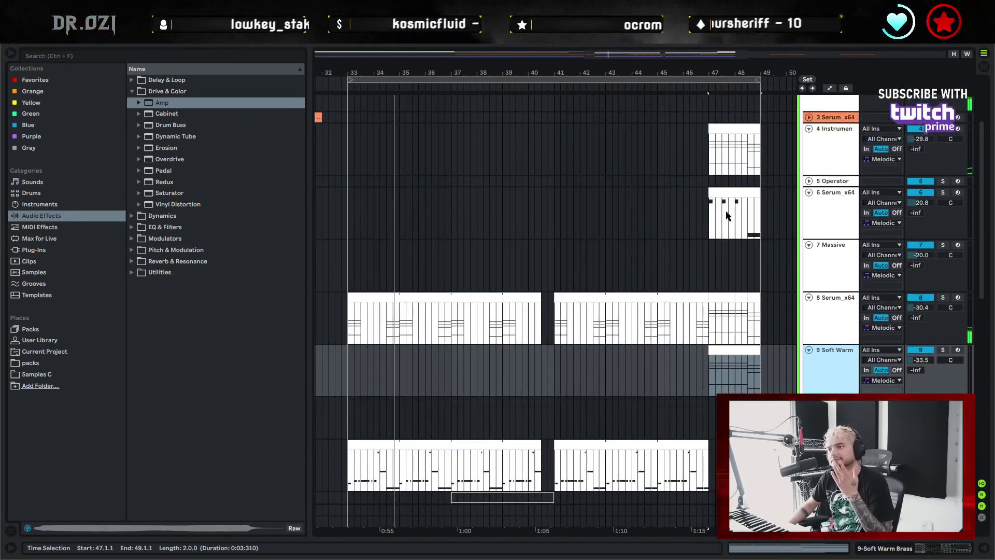
click(712, 166)
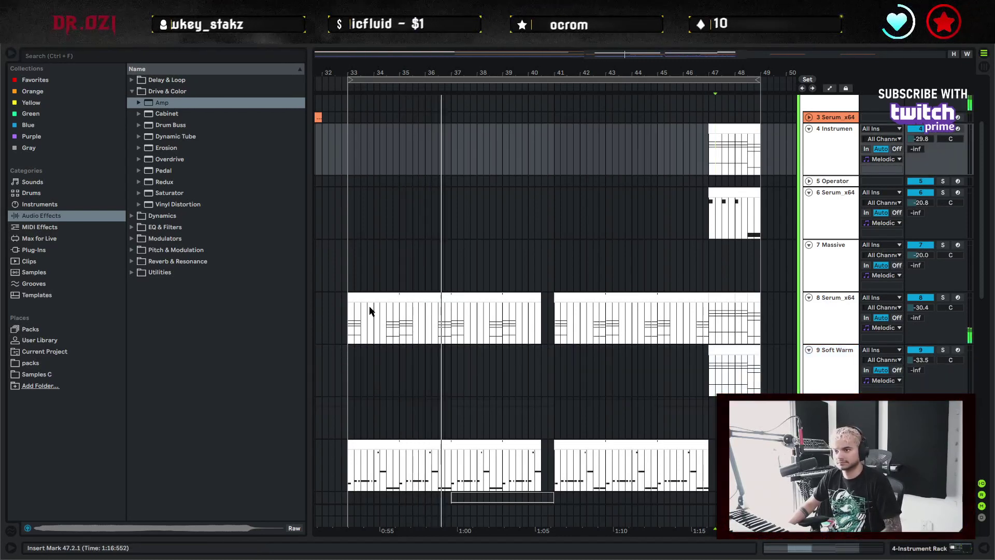
key(ctrl+c)
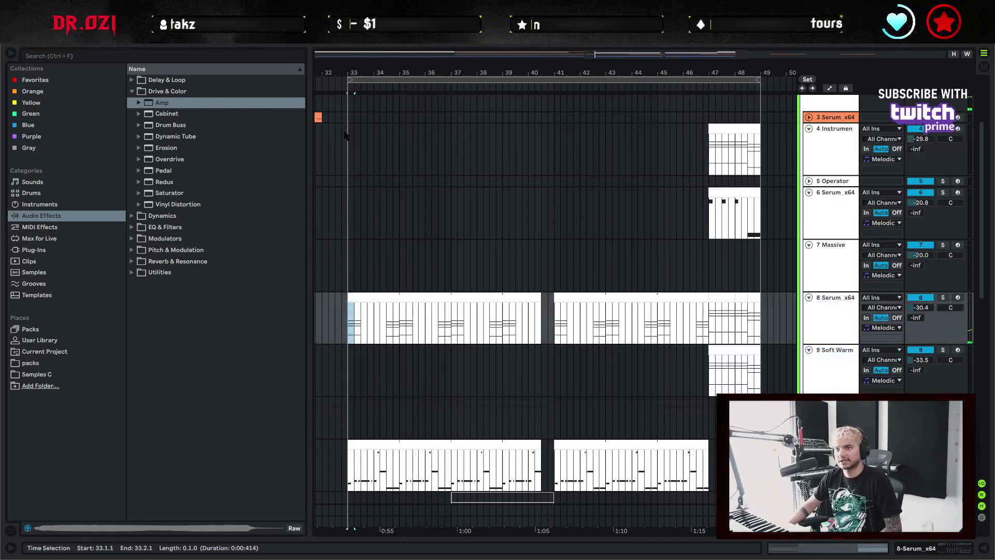
Try placing the one-beat chord clip at bar 33 on the 4 Instrument track, and play from bar 30.3
click(346, 134)
key(ctrl+v)
drag(330, 171, 453, 196)
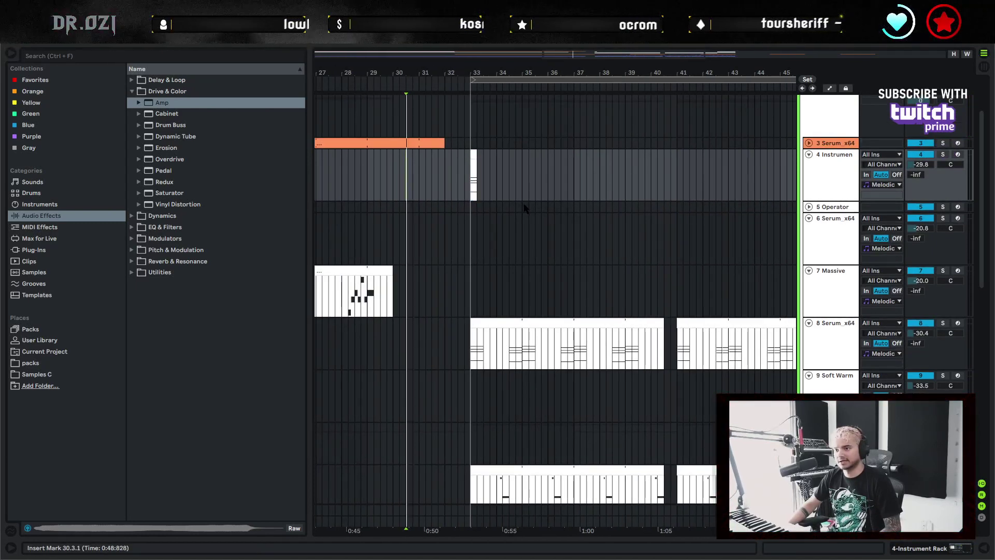
key(space)
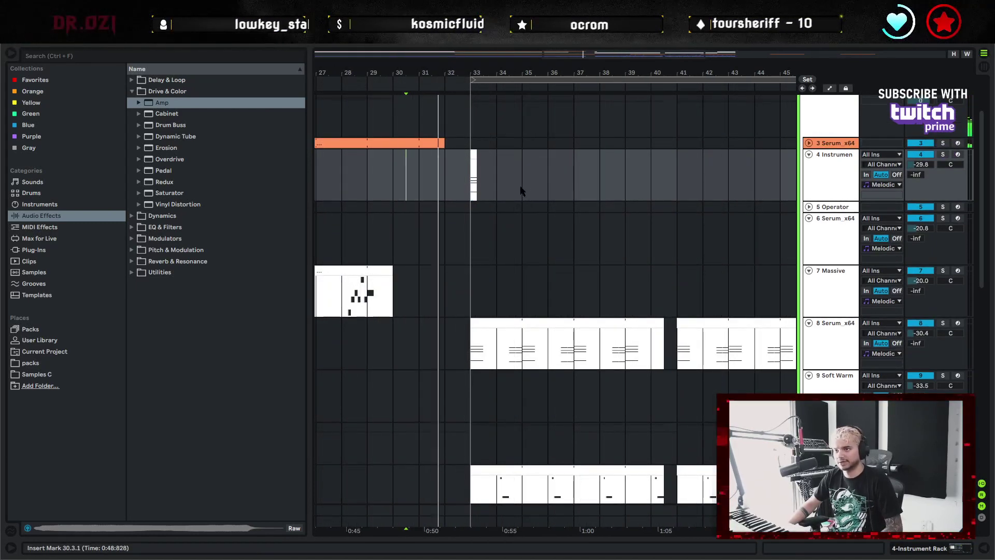
Try repeating the one-beat chord clip at bars 35, 37, 39 and 41 on the 4 Instrument track
click(521, 187)
key(ctrl+v)
click(580, 187)
key(ctrl+v)
click(627, 188)
key(ctrl+v)
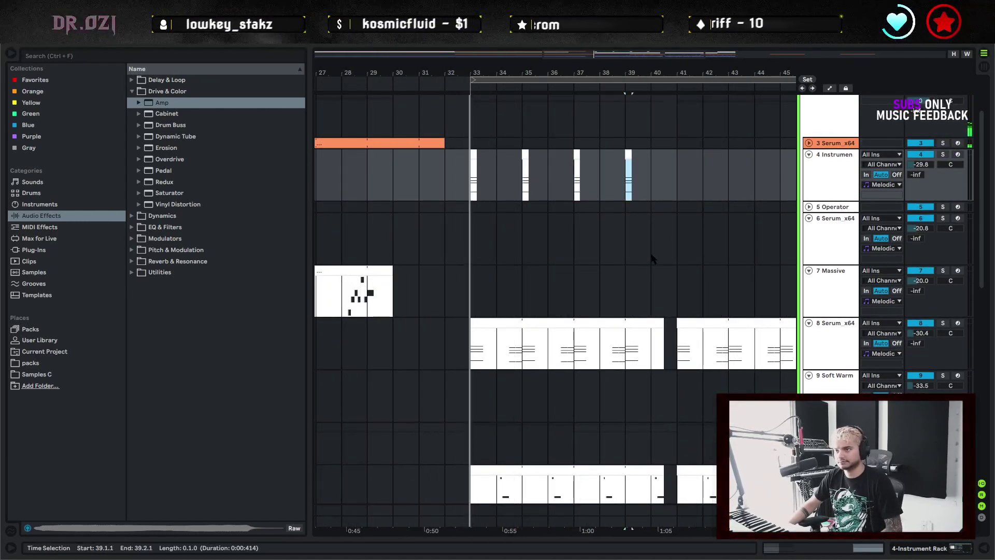
drag(655, 254, 615, 246)
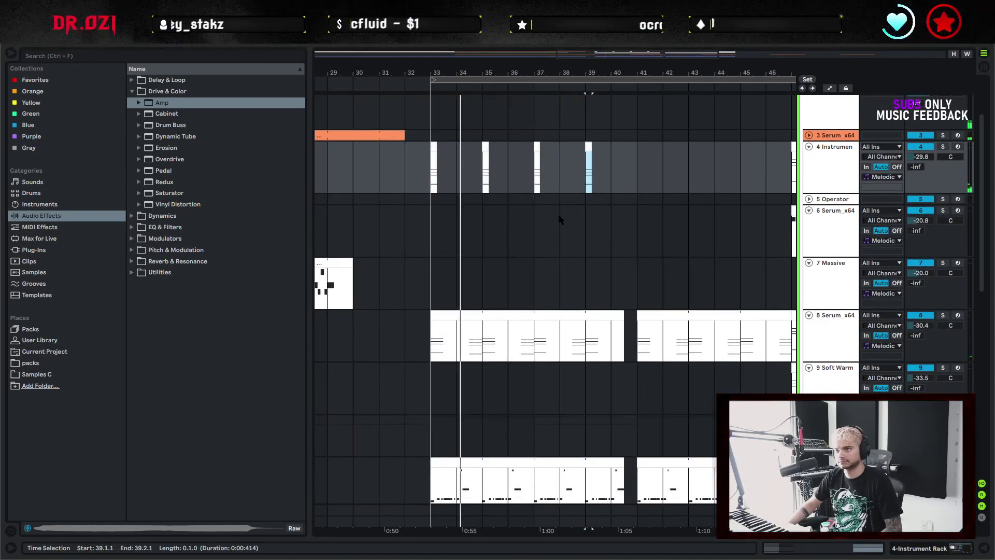
click(639, 178)
key(ctrl+v)
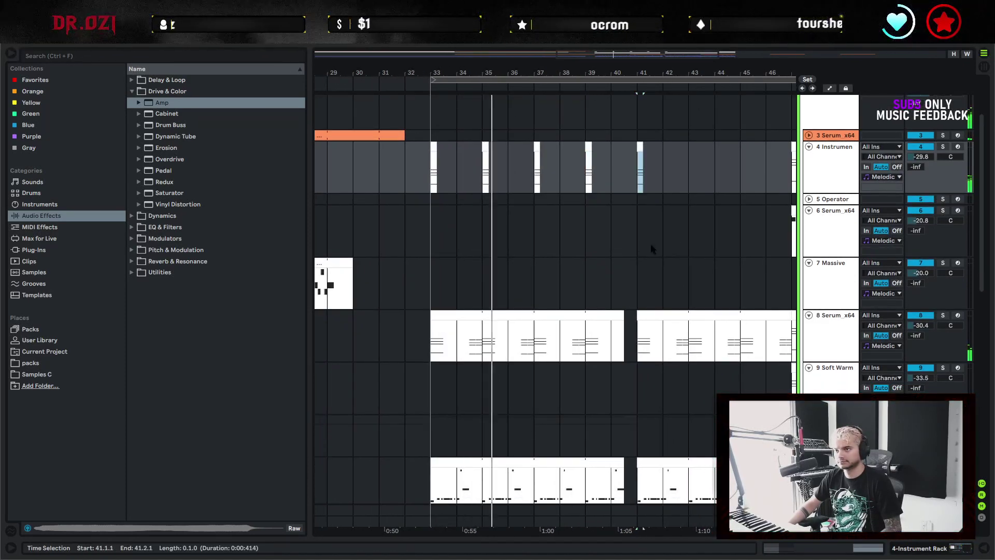
shift+click(431, 179)
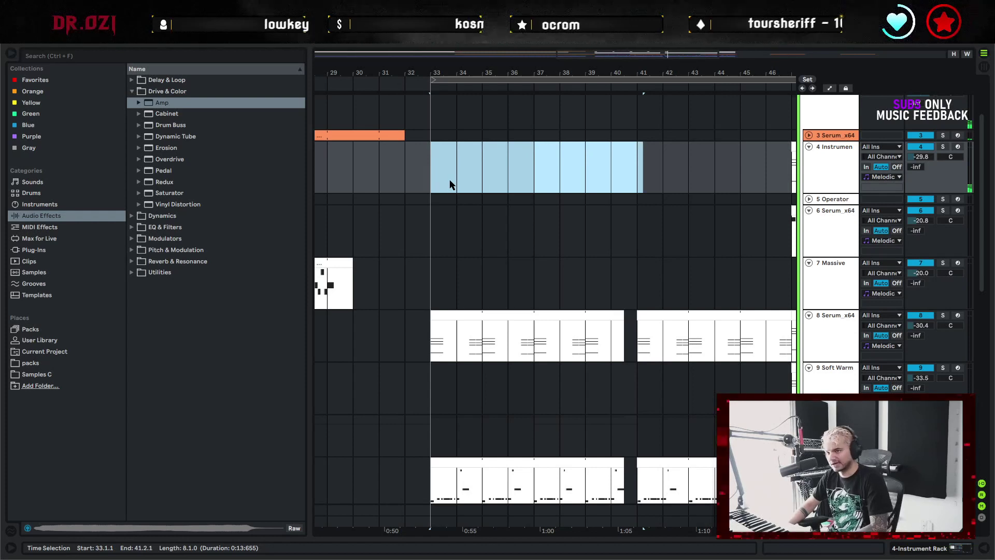
Play from bar 33, solo the 8 Serum_x64 track and show its device chain
click(432, 333)
key(space)
scroll(525, 356, down, 1)
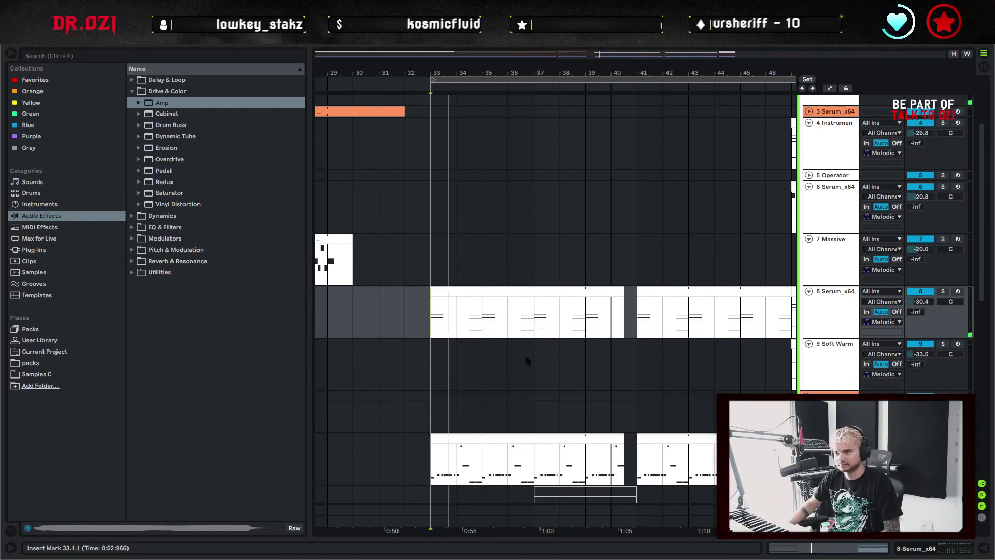
click(941, 292)
double_click(848, 332)
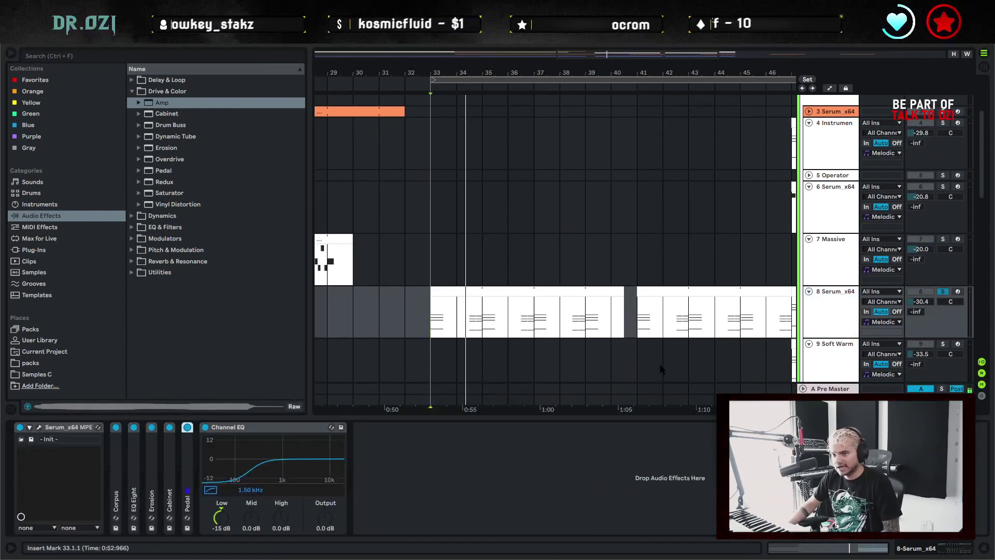
Add a Delay after the Channel EQ on 8 Serum_x64, link its left and right channels and sync them to tempo
click(132, 91)
click(132, 79)
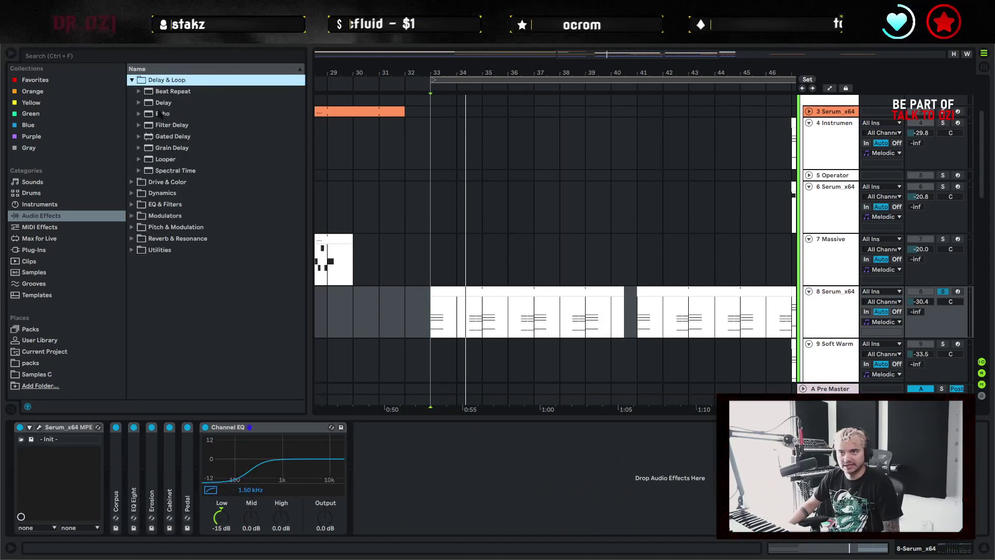
click(167, 103)
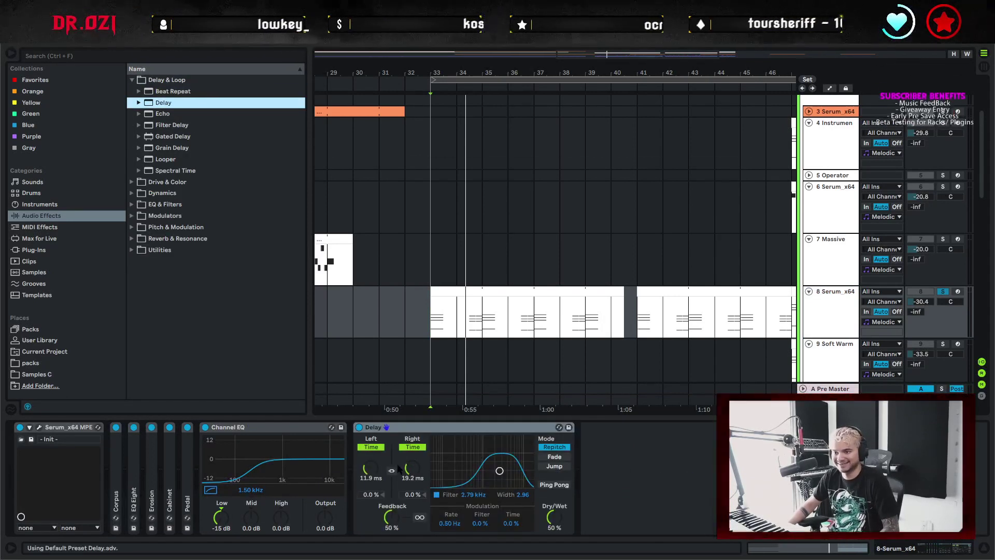
click(392, 471)
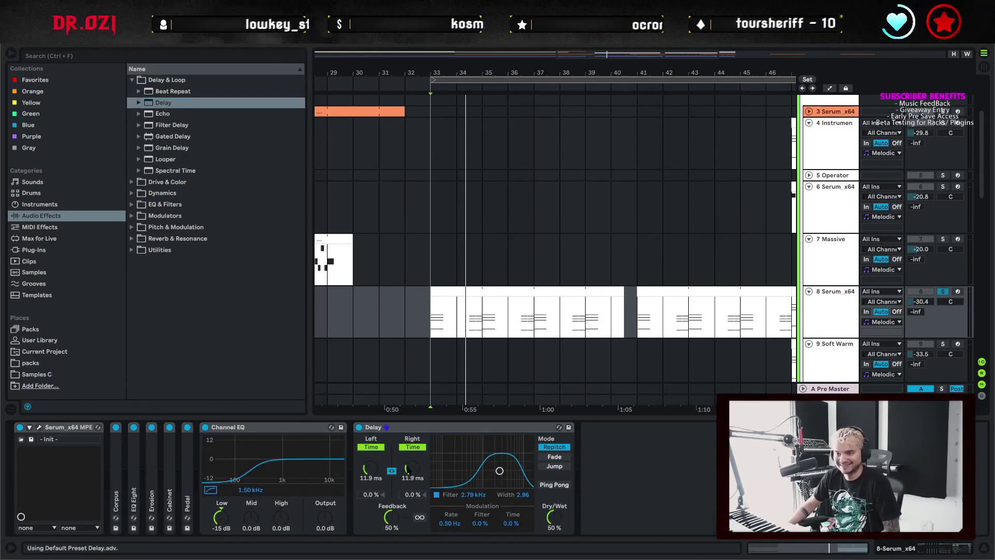
click(413, 447)
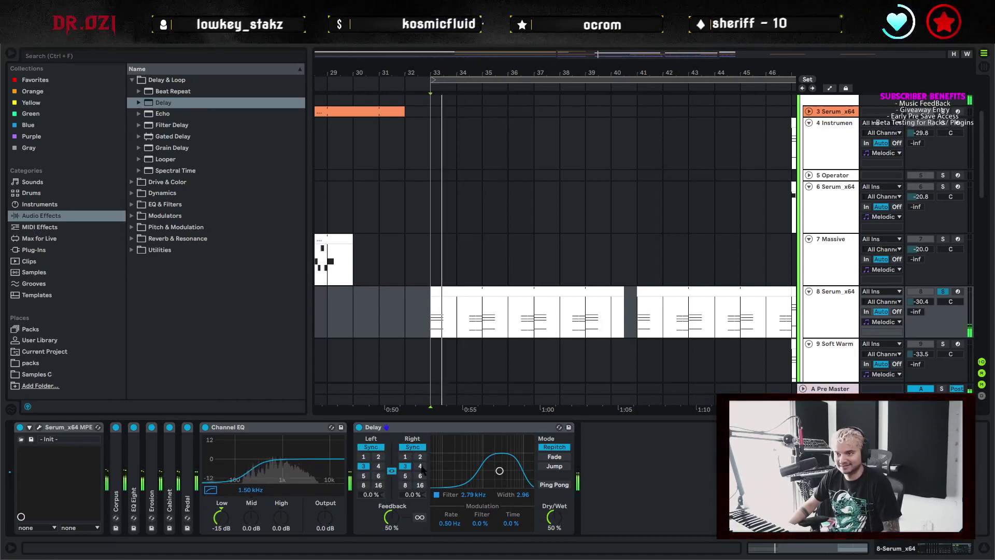
Set the Delay to 4 sixteenths with Ping Pong on, Dry/Wet 35%, Feedback 32%, filter 1.44 kHz and width 0.50
click(553, 485)
drag(553, 517, 553, 533)
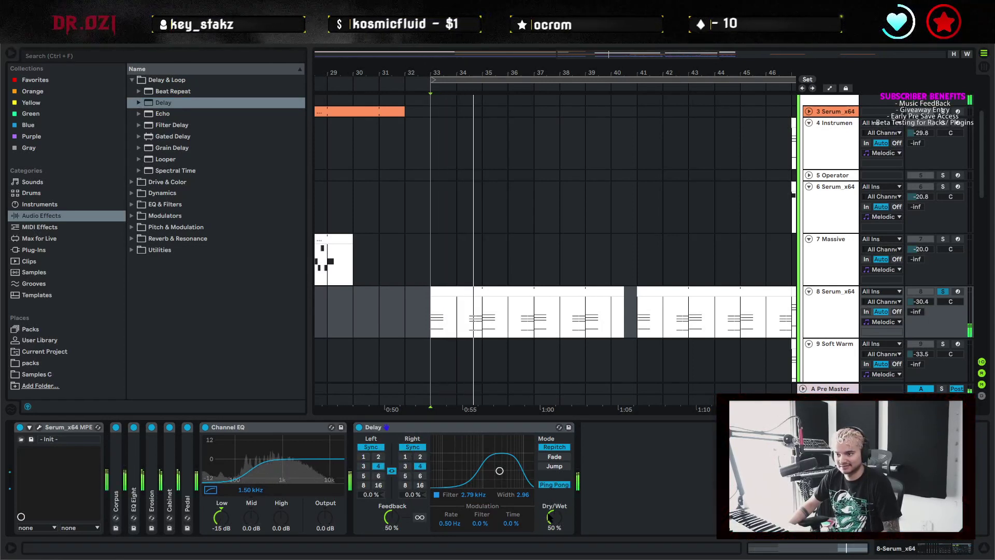
drag(391, 517, 392, 536)
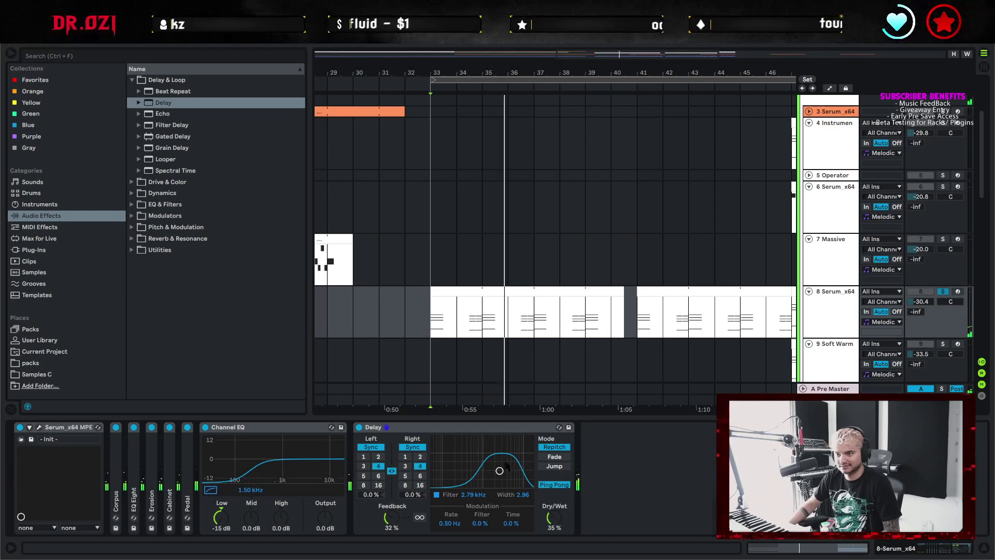
mouse_move(499, 471)
mouse_down()
mouse_move(479, 484)
mouse_move(488, 483)
mouse_up()
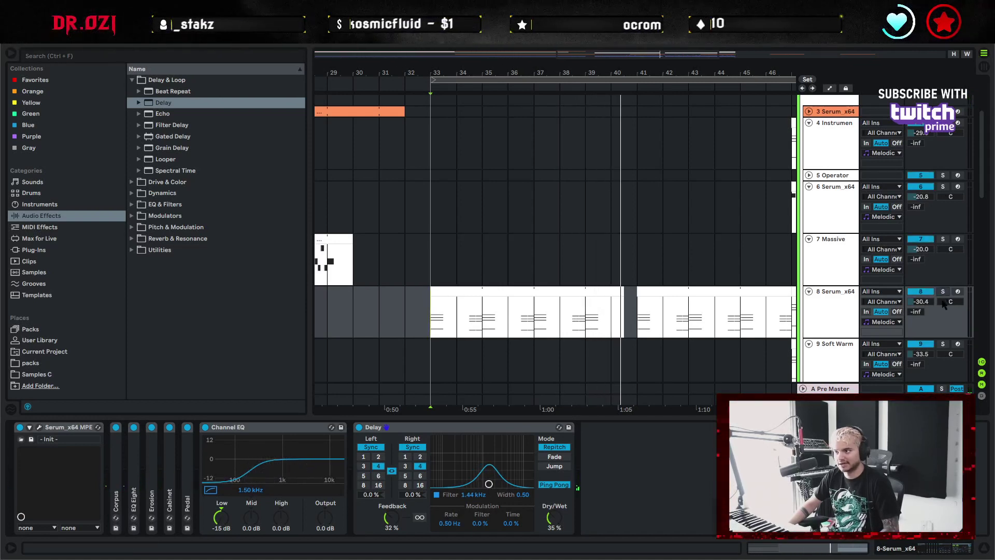
Replay bar 33 in the full mix, collapse the Channel EQ and Delay devices and hide the device view
key(space)
key(space)
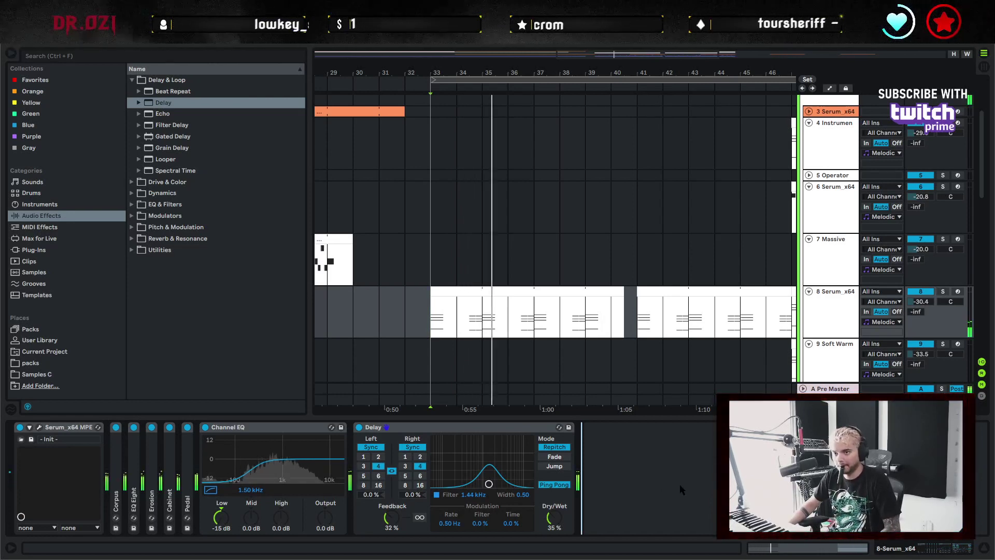
double_click(268, 426)
double_click(268, 427)
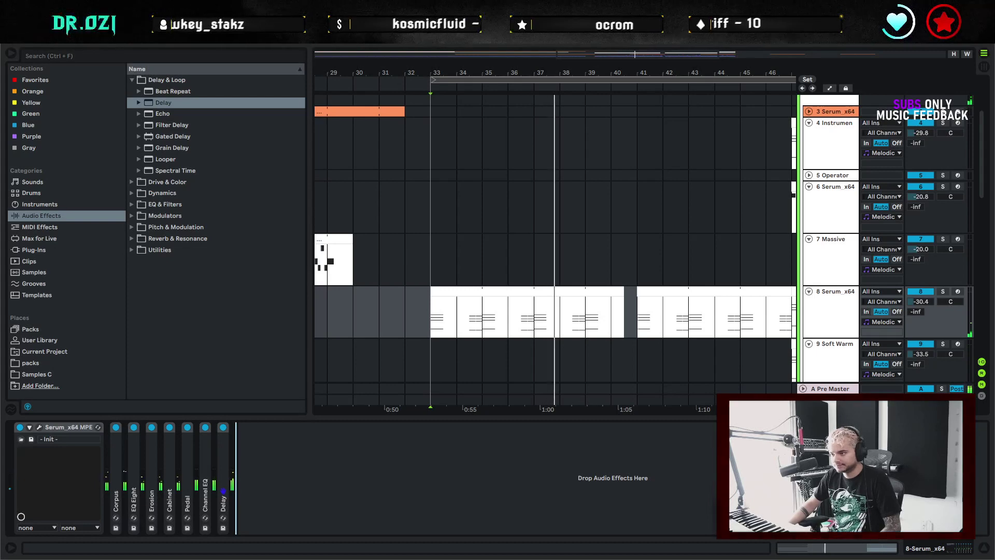
key(ctrl+alt+l)
Shorten the 15 Massive clip at bars 37 to 41 by half a bar, matching the end of the first 11 Operator clip
scroll(617, 391, down, 6)
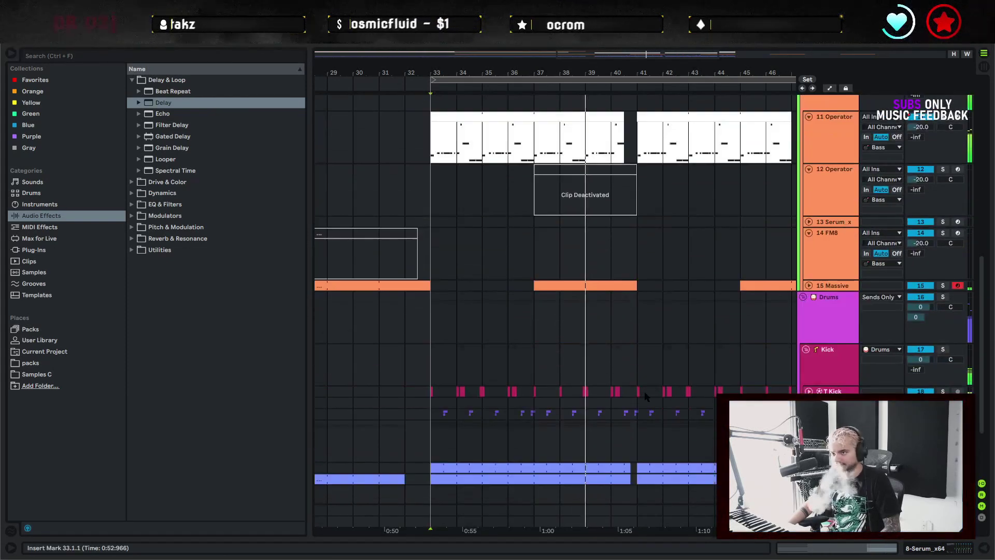
scroll(668, 415, down, 1)
scroll(691, 428, up, 5)
click(629, 357)
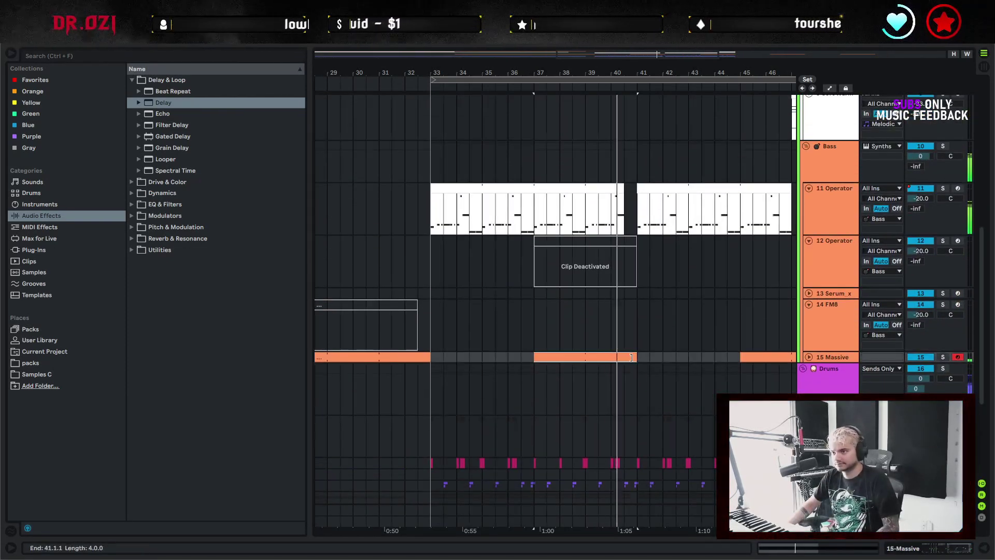
drag(632, 357, 624, 357)
Listen through bars 41 to 49 and mute the 11 Operator track during playback to compare
drag(715, 342, 637, 336)
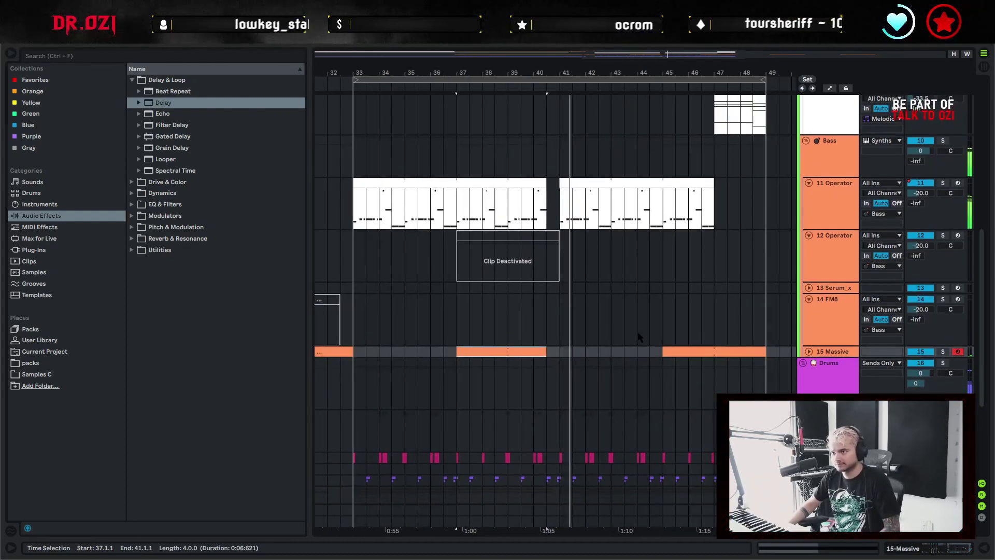
scroll(674, 363, up, 3)
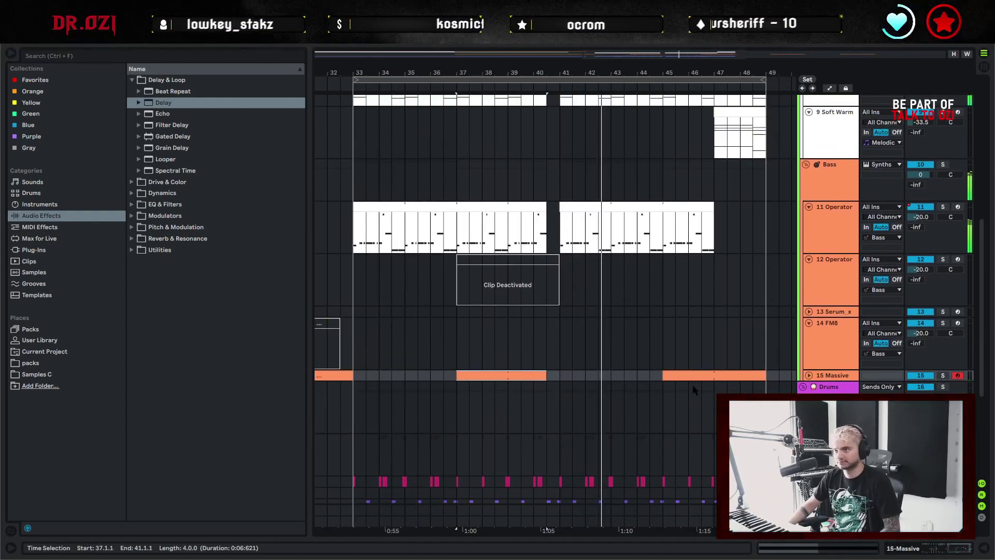
scroll(679, 375, up, 1)
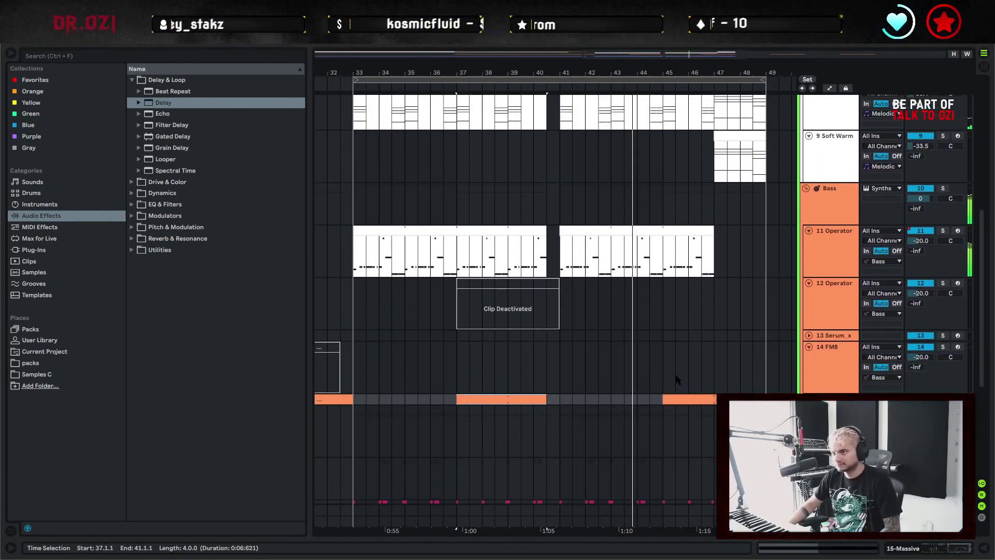
scroll(689, 381, up, 4)
scroll(710, 374, down, 2)
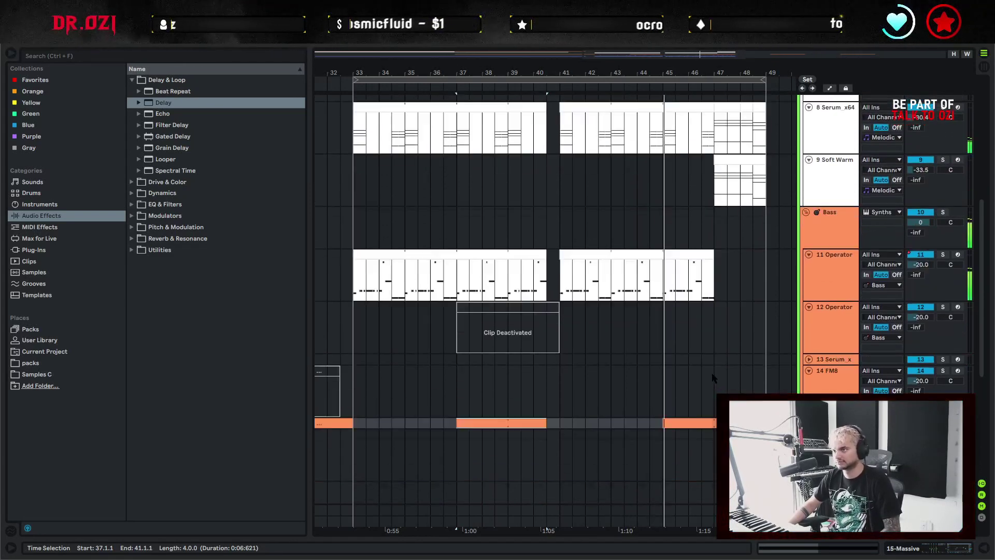
scroll(705, 376, up, 4)
scroll(712, 365, down, 2)
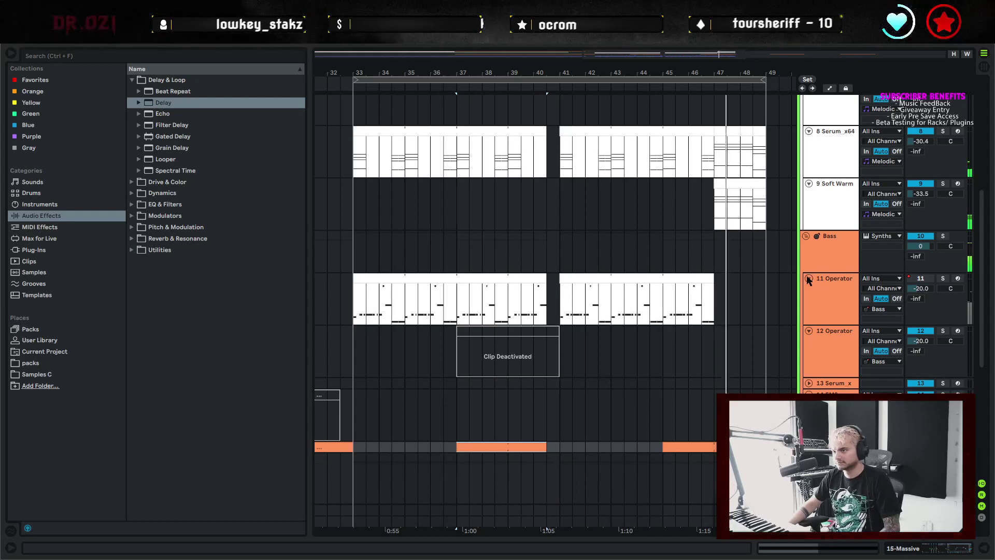
click(747, 315)
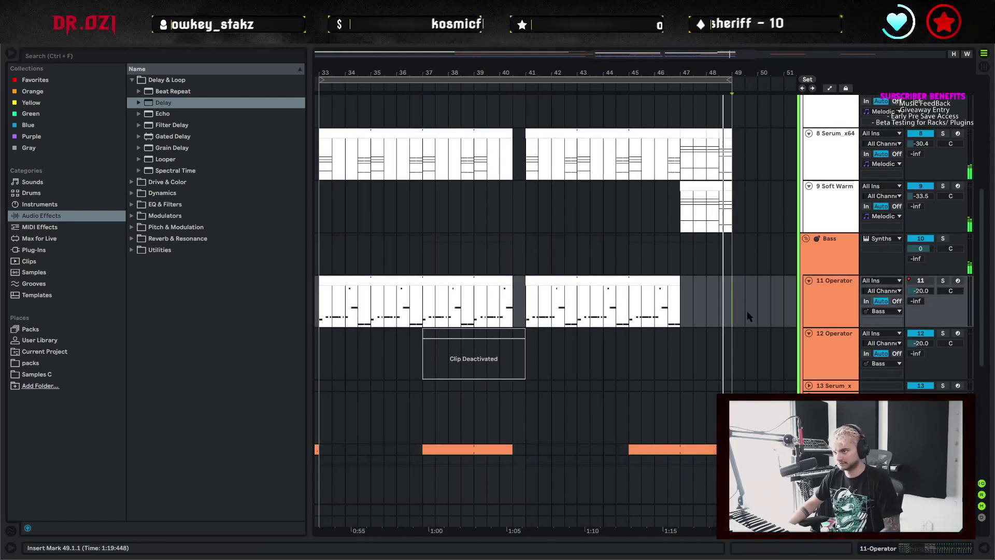
Show the whole arrangement from bar 1 and fold all tracks in the Melodic group
scroll(522, 312, left, 4)
scroll(668, 354, up, 5)
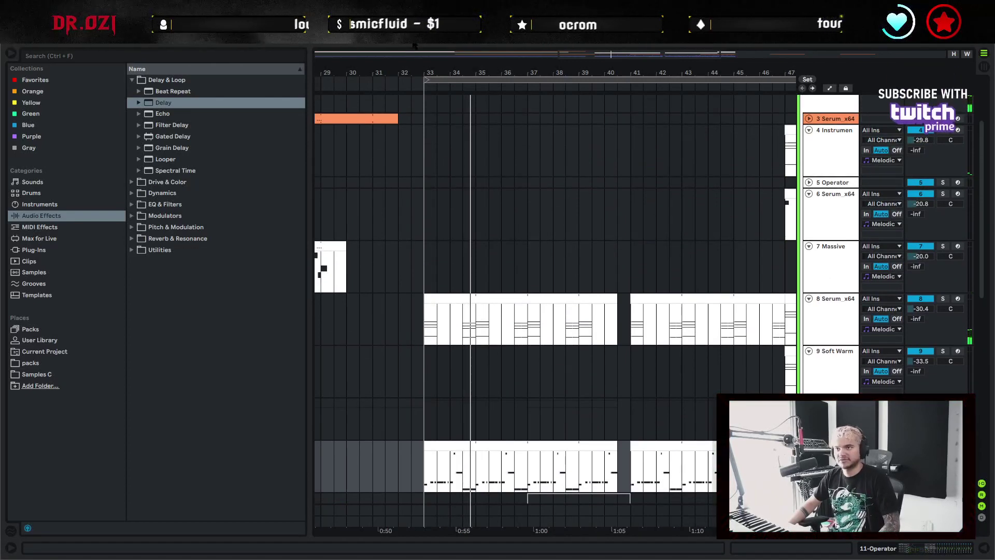
double_click(414, 45)
scroll(612, 262, down, 5)
alt+click(810, 228)
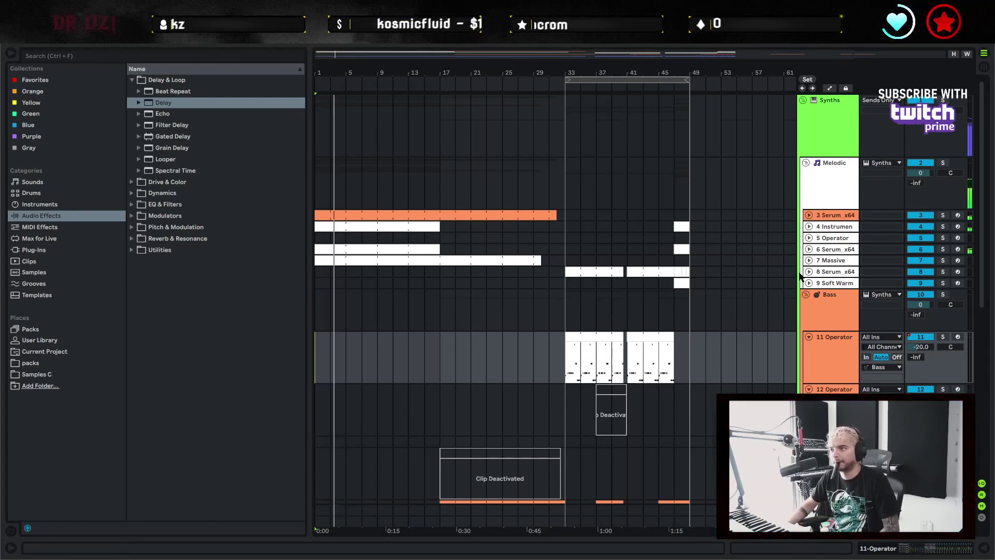
Unfold the 3 Serum_x64 track and copy its bars 15 to 17 to bar 47
click(809, 215)
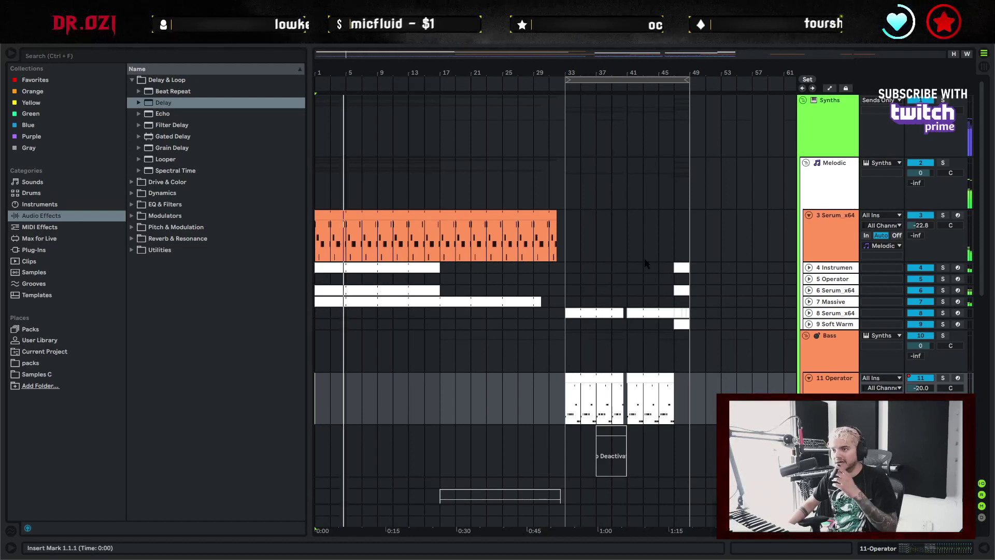
click(438, 239)
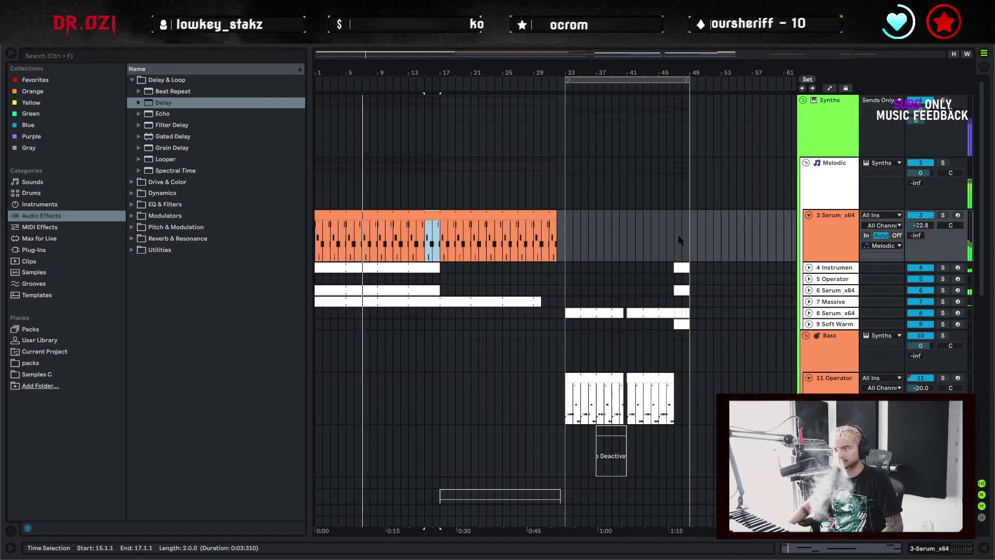
click(677, 240)
key(ctrl+v)
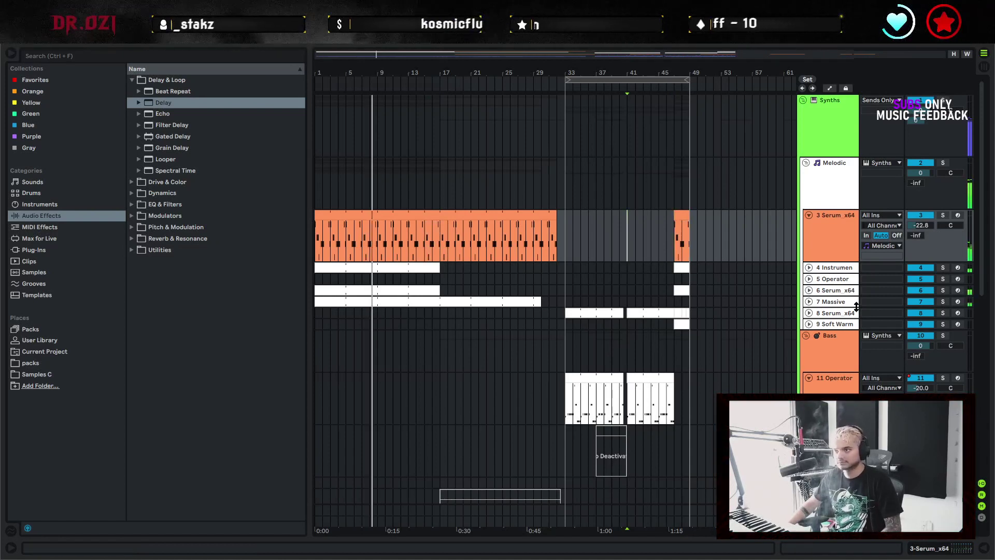
Unfold the 7 Massive track and copy the Synths group's first 16 bars to bars 49 to 65
click(809, 301)
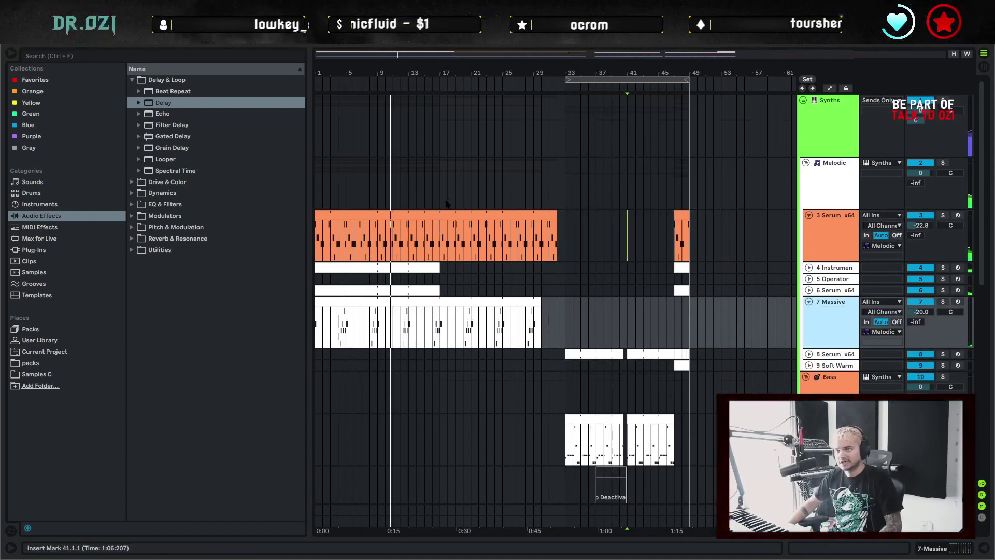
drag(441, 136, 272, 306)
click(691, 118)
scroll(726, 171, right, 5)
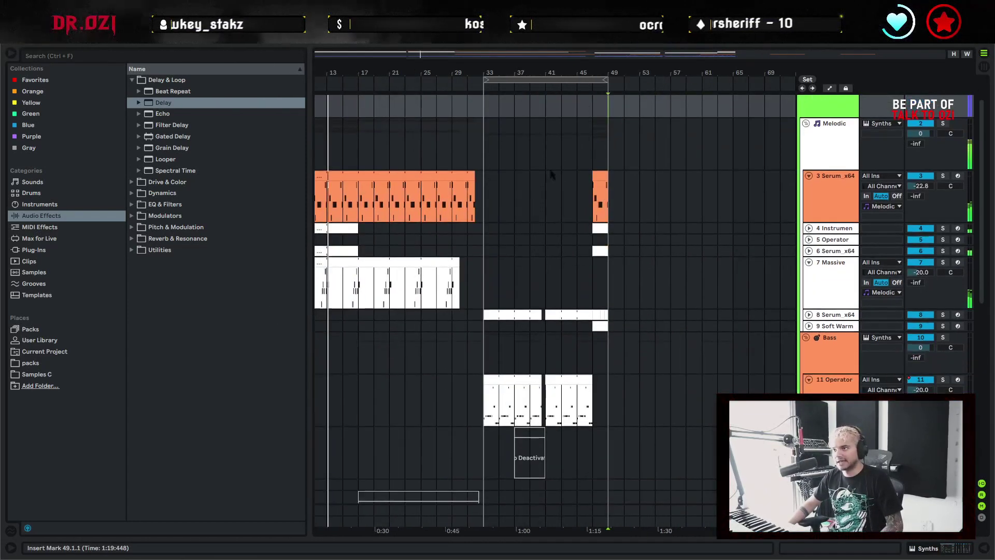
shift+click(727, 150)
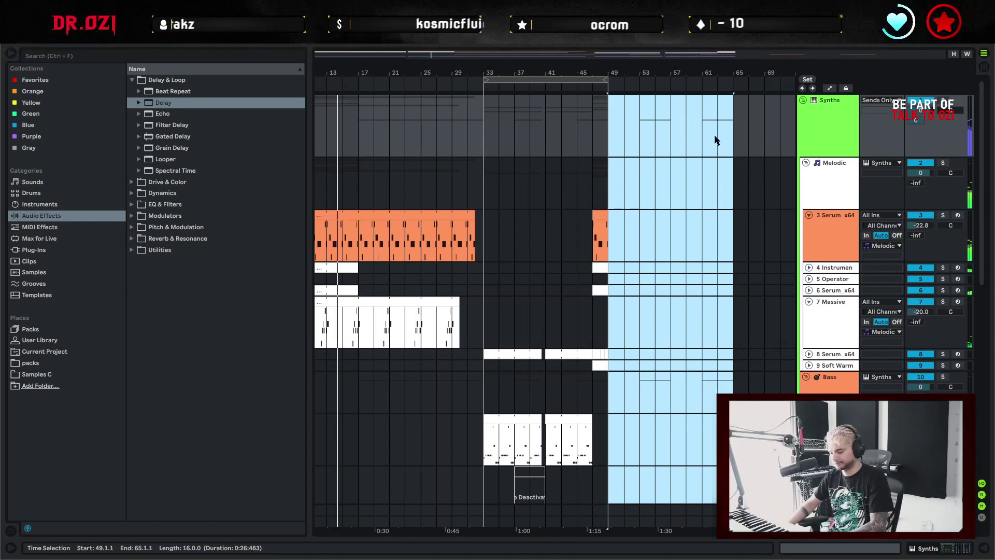
key(ctrl+v)
Duplicate the Drums group's bars 33 to 49 so the copy fills bars 49 to 65
scroll(589, 375, down, 4)
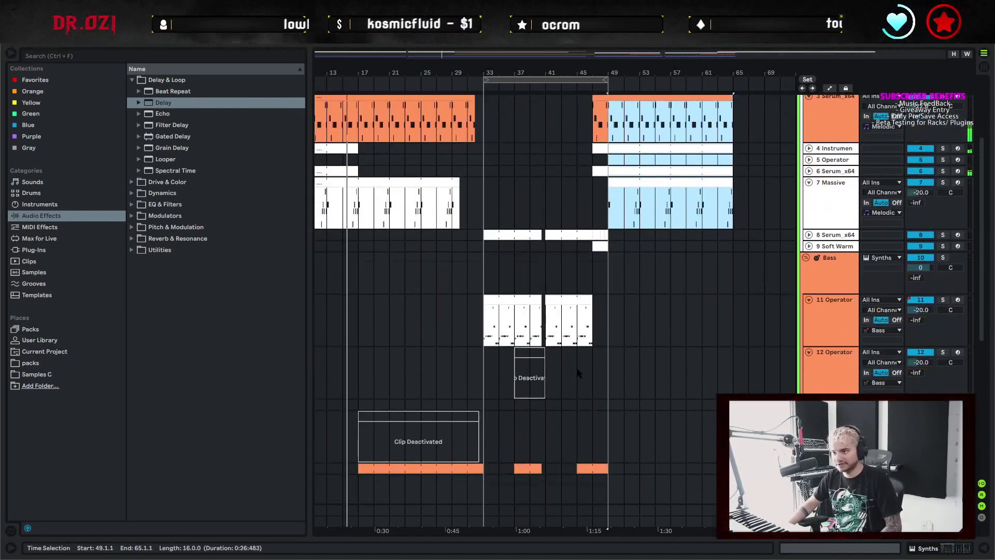
scroll(580, 443, down, 2)
click(607, 404)
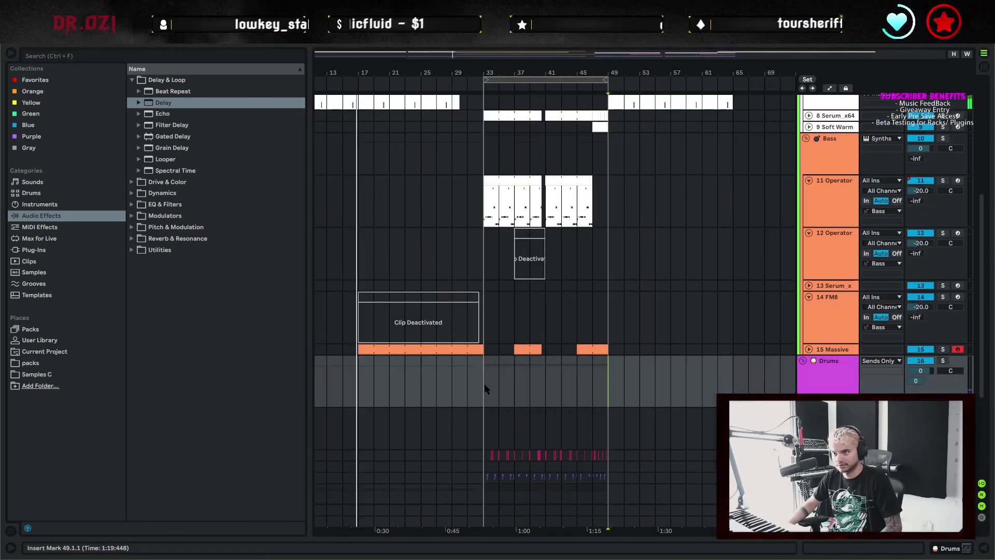
shift+click(486, 389)
key(ctrl+d)
click(608, 383)
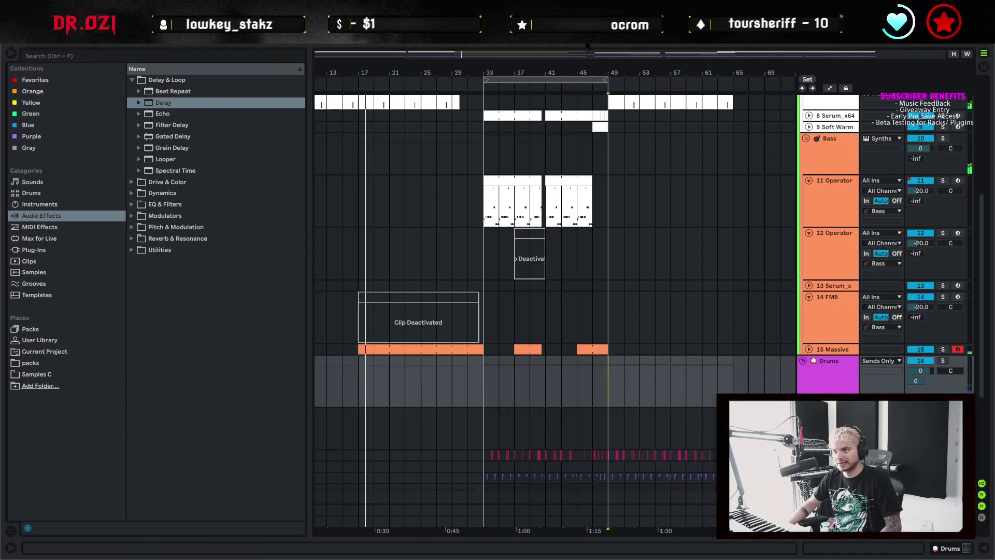
Fold all tracks inside the Bass group and inside the Melodic group
scroll(811, 377, up, 2)
scroll(812, 375, up, 2)
alt+click(809, 288)
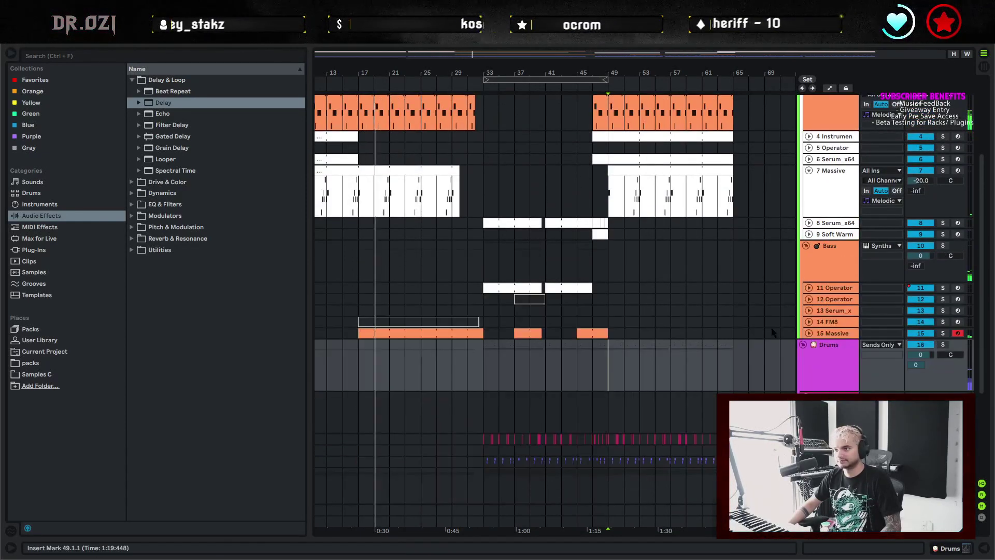
scroll(746, 343, up, 3)
alt+click(809, 215)
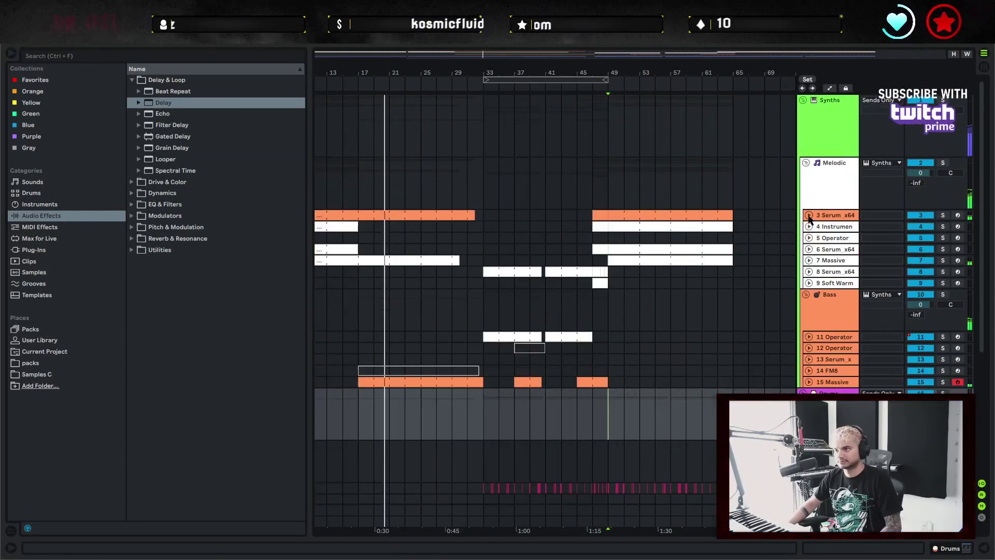
Listen through the transition at bar 33 while examining the Synths and Drums group clips up to bar 65
scroll(611, 379, down, 3)
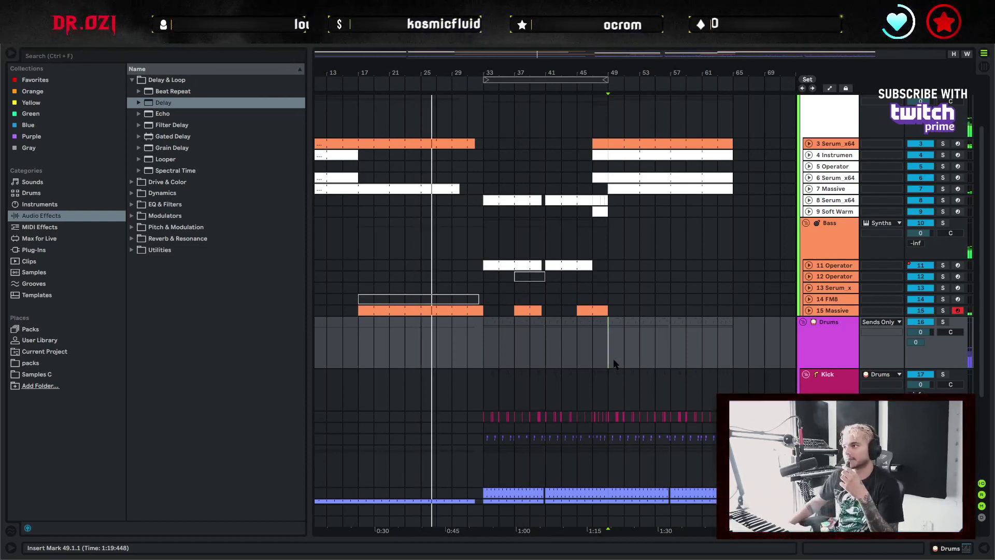
click(456, 331)
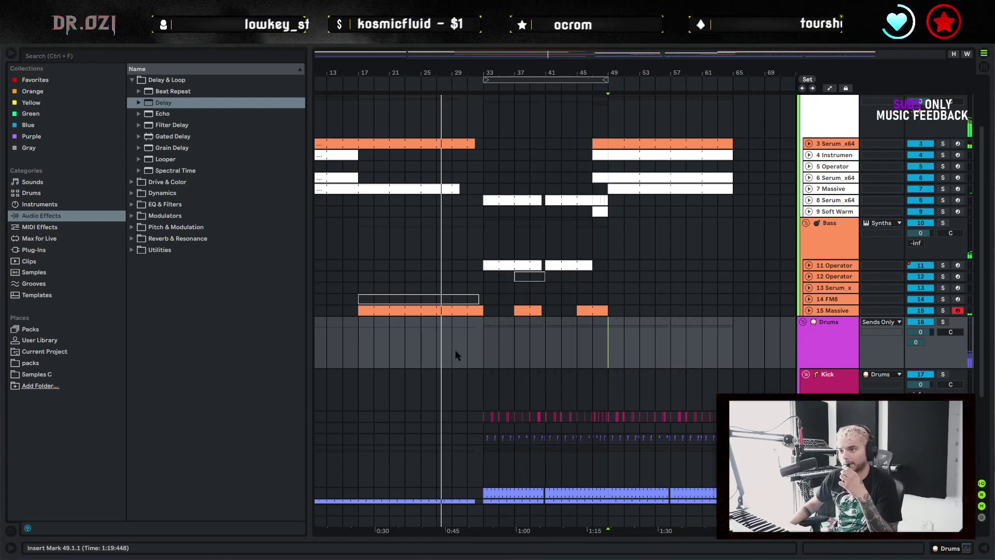
scroll(483, 328, down, 4)
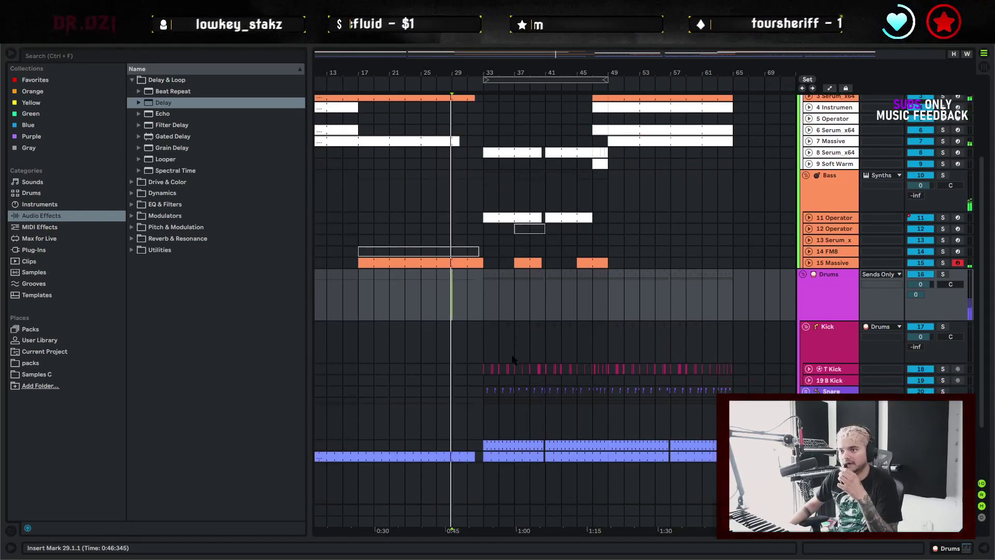
scroll(570, 301, down, 1)
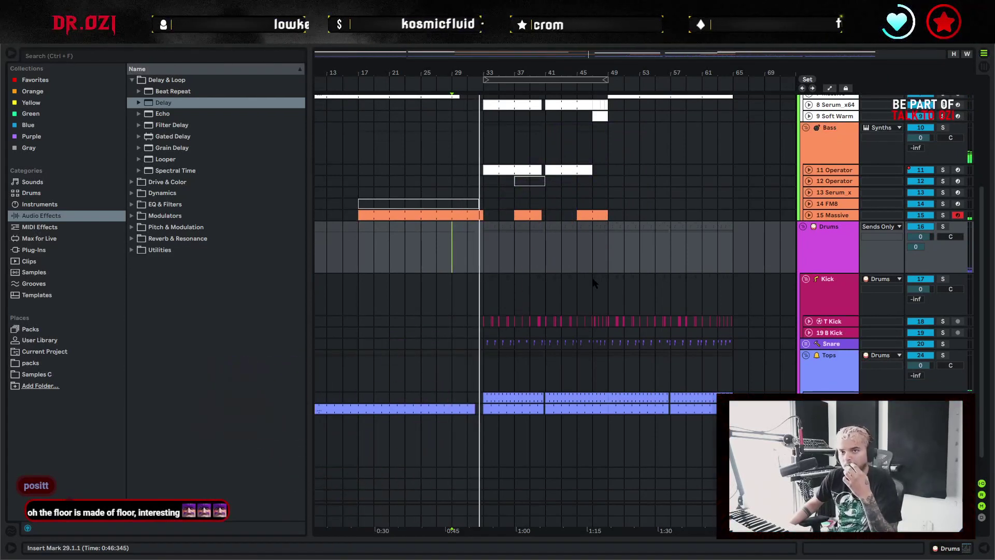
click(605, 234)
scroll(648, 290, up, 5)
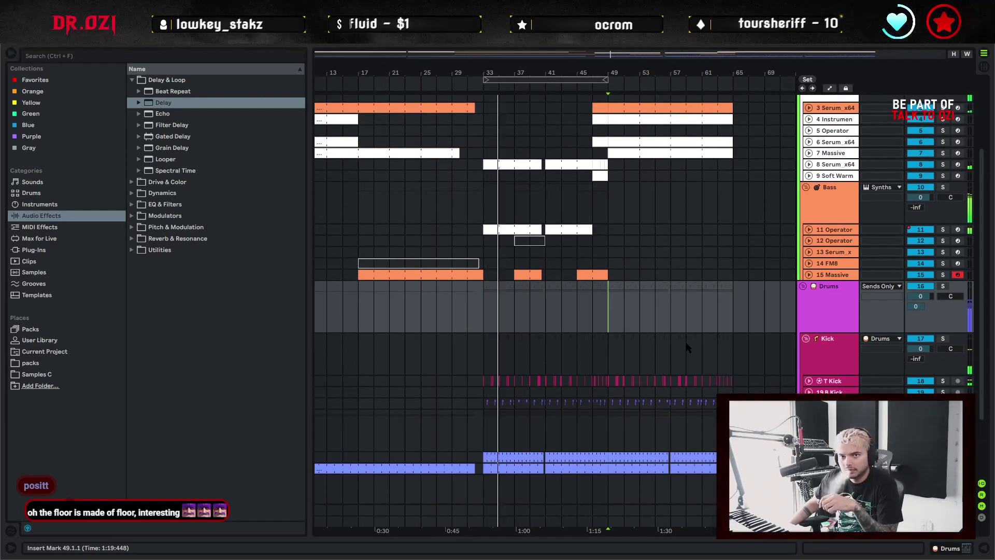
scroll(720, 347, up, 4)
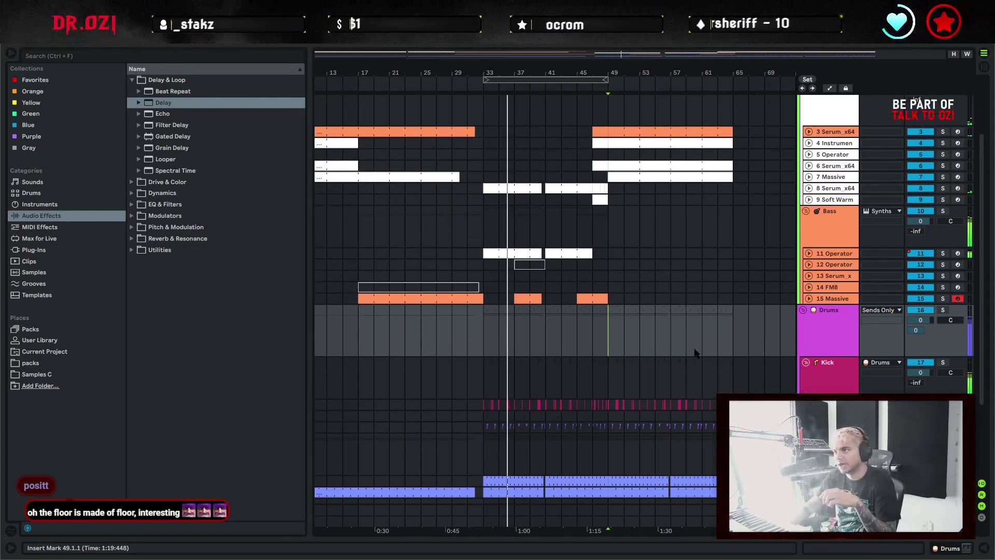
scroll(744, 356, up, 2)
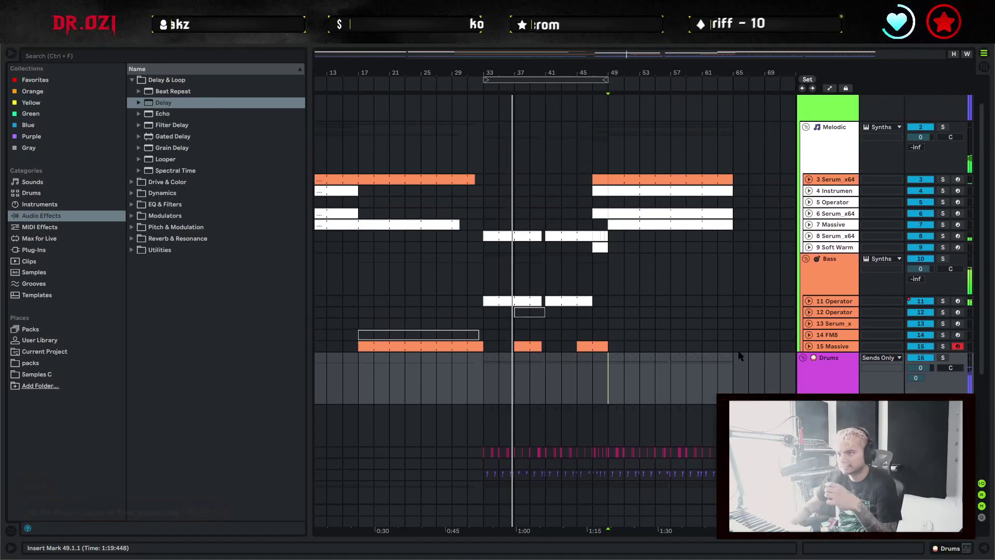
Collapse the Melodic and Bass groups and insert an audio track directly below the Bass group
click(804, 262)
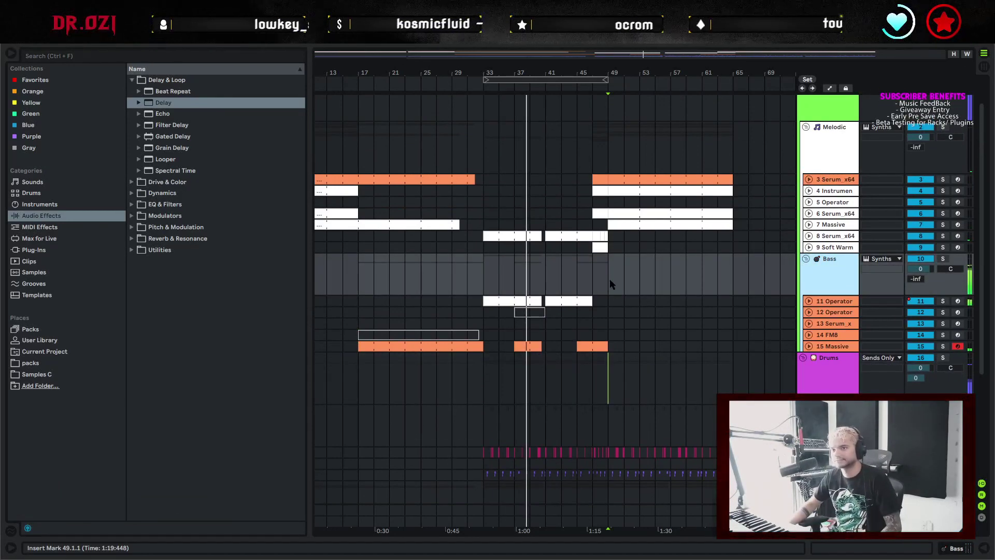
drag(505, 77, 504, 120)
scroll(651, 306, down, 3)
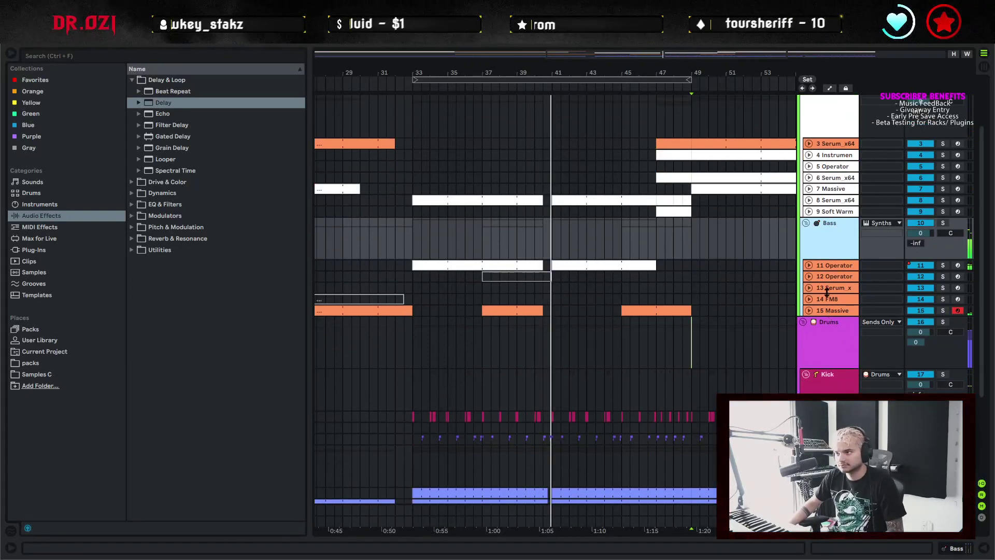
scroll(783, 287, up, 6)
click(806, 163)
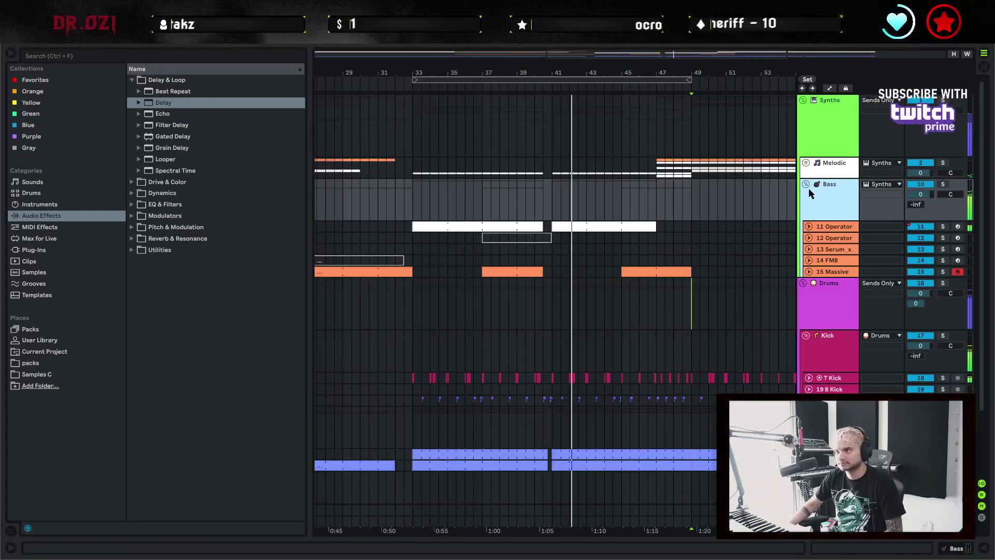
click(807, 184)
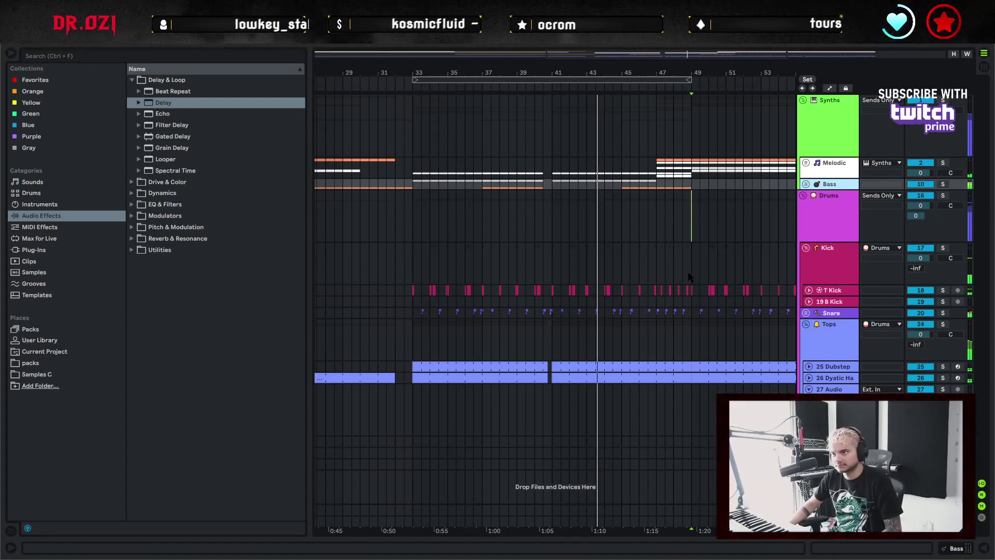
key(ctrl+t)
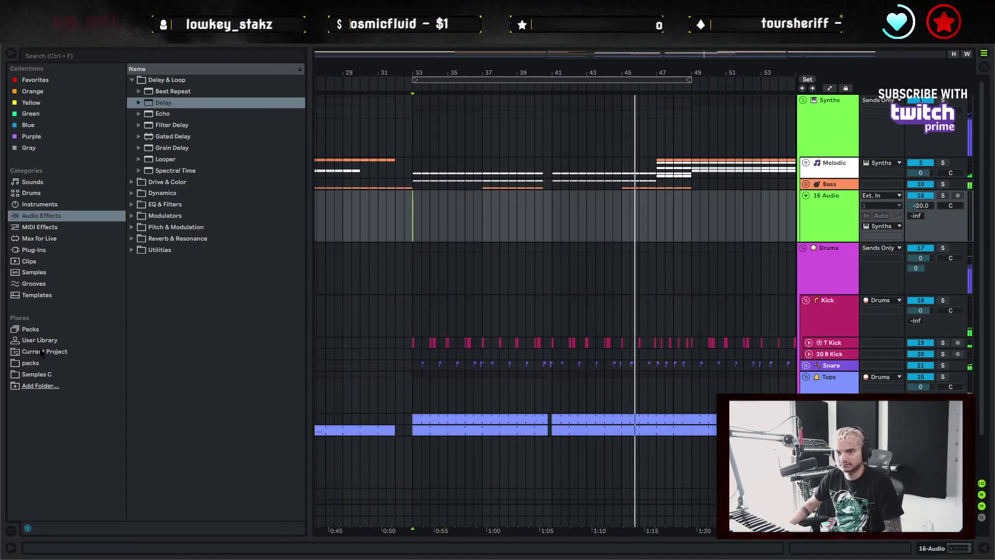
Search the Samples C folder for "DYATI" and expand the Alien Zone pack's Dyatic_vocals and Dyatic_rap_phrases folders
click(38, 373)
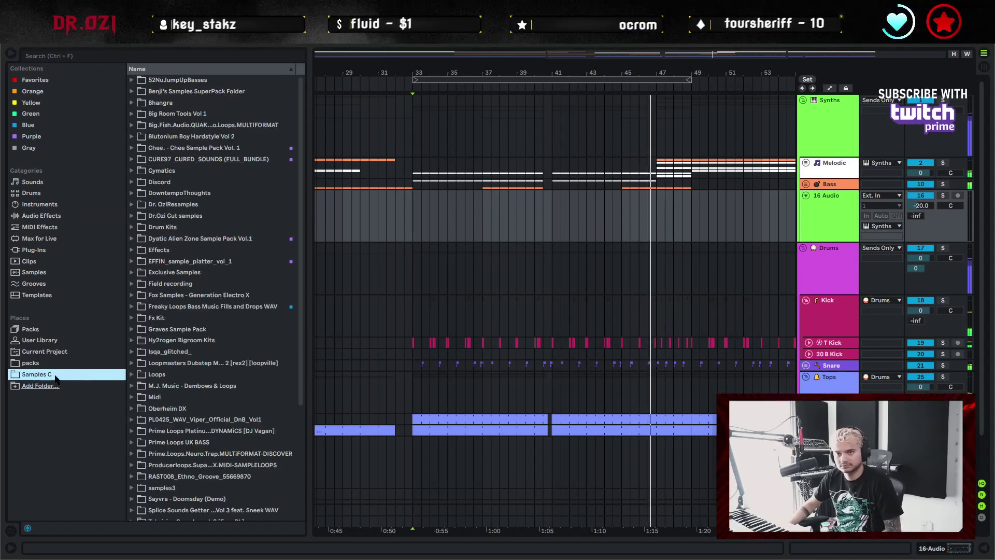
click(158, 56)
text(DYA)
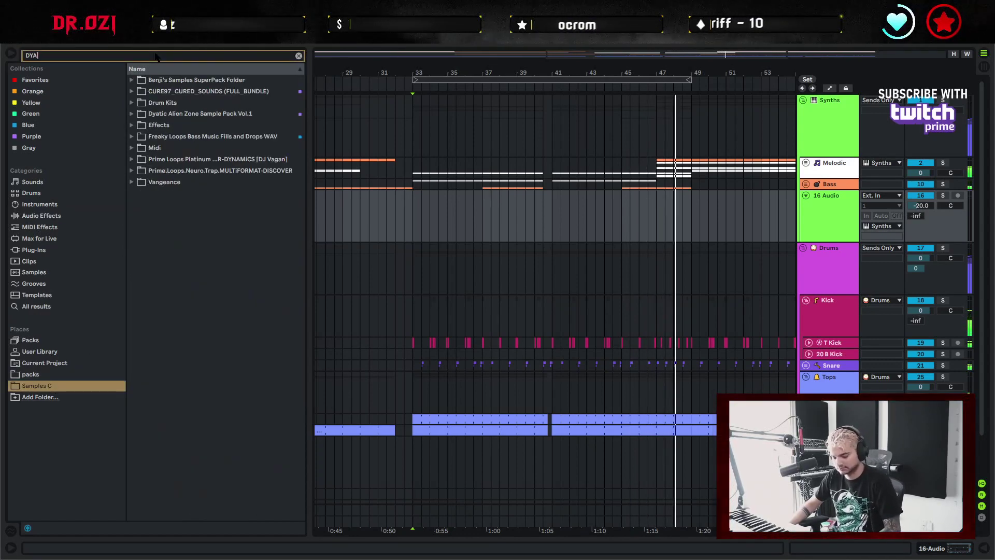
text(TI)
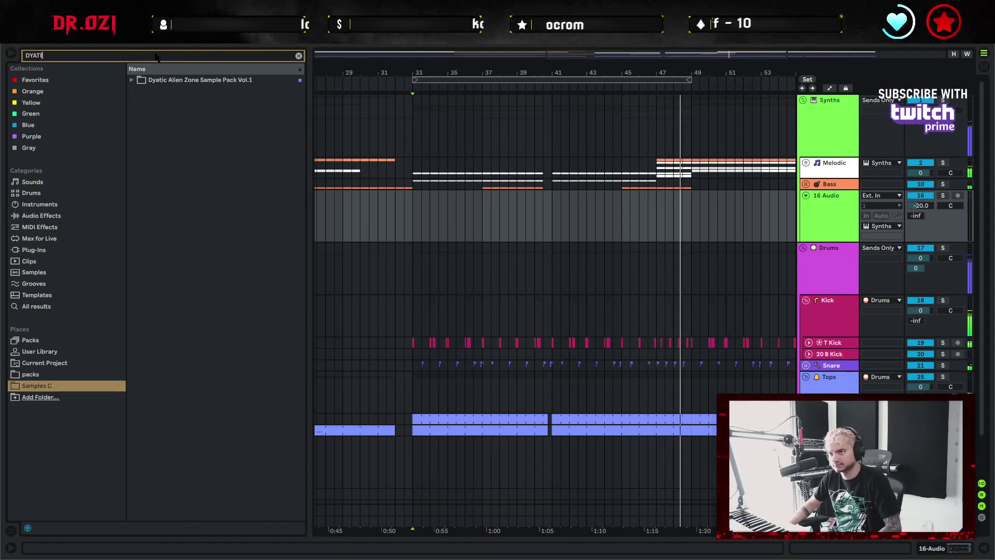
click(132, 81)
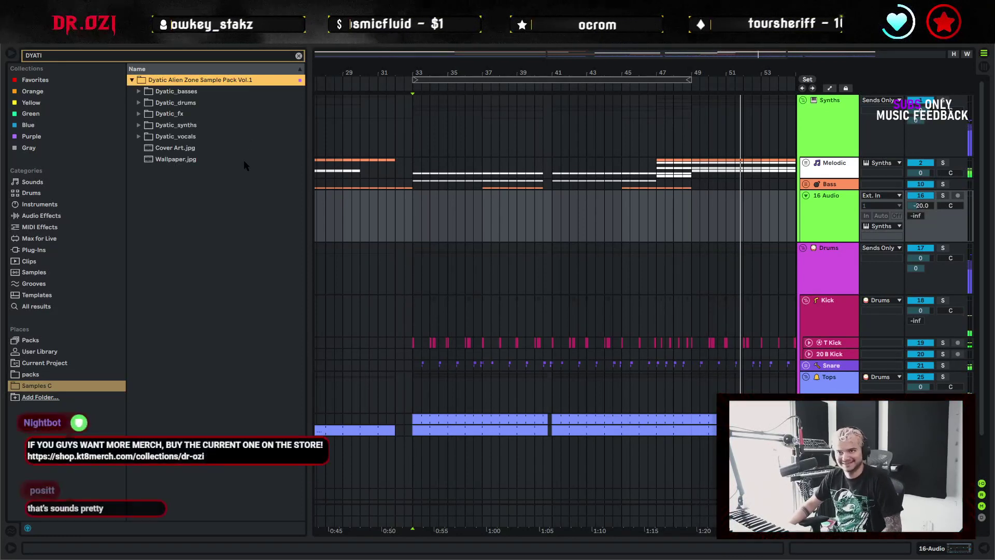
double_click(209, 135)
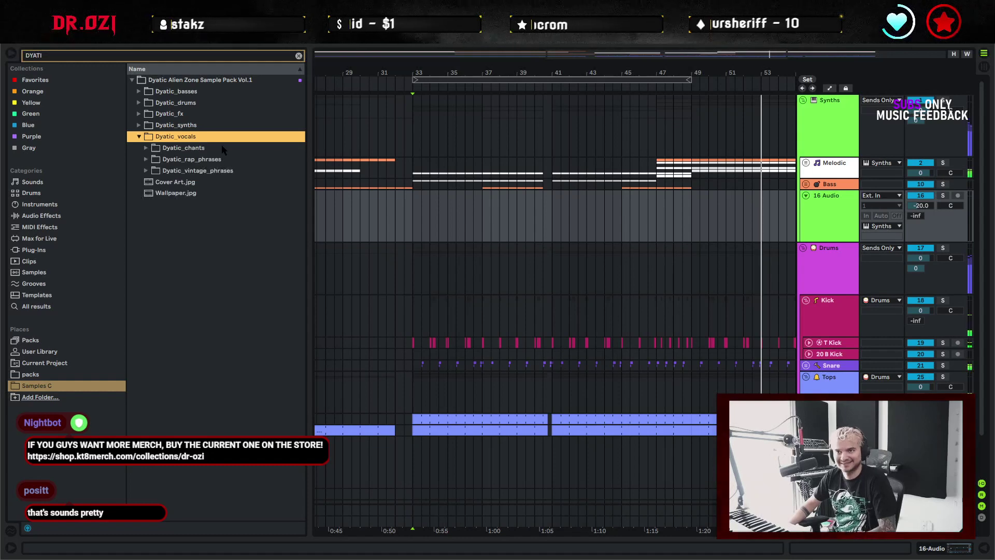
double_click(214, 158)
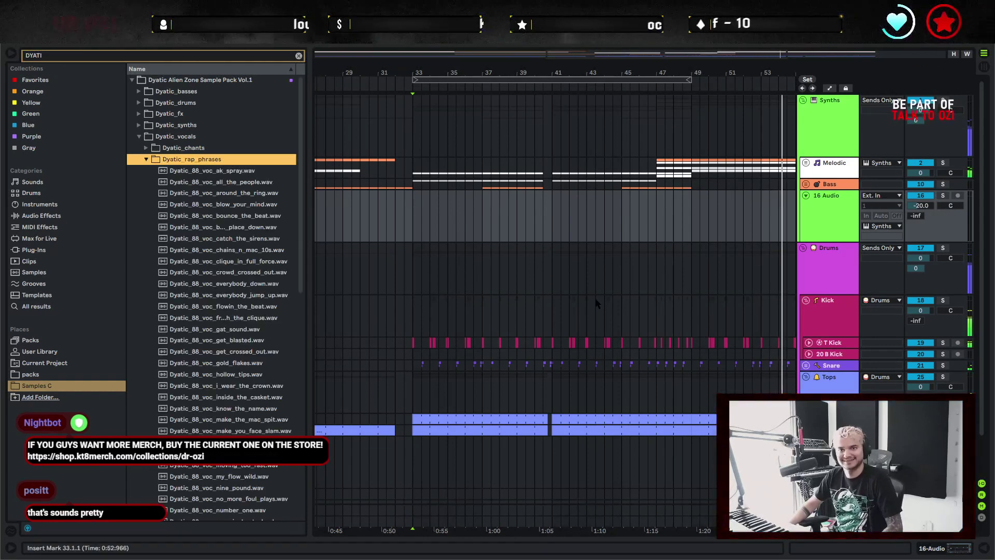
Preview the blow_your_mind and bounce_the_beat vocals and place bounce_the_beat on the 16 Audio track at bars 31 to 33
click(475, 236)
scroll(533, 222, right, 3)
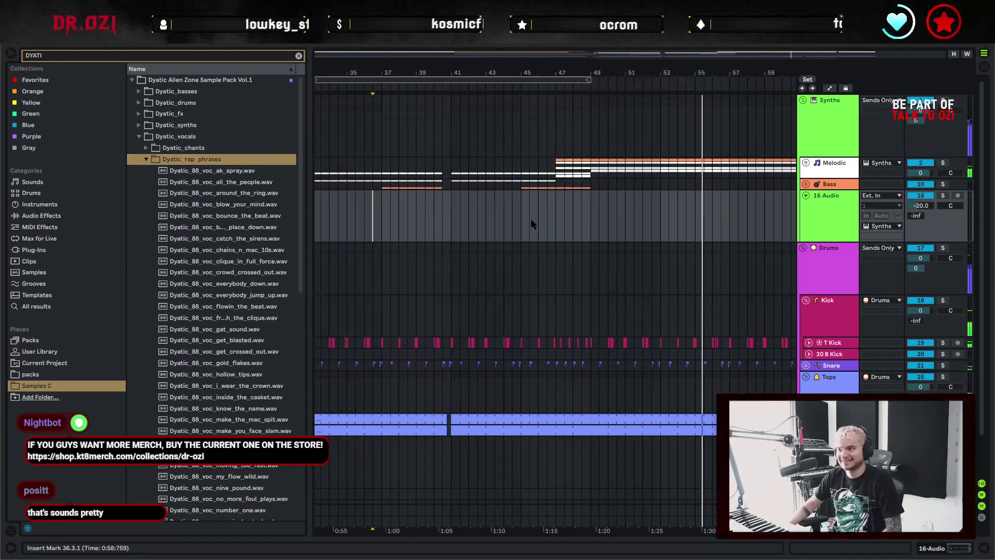
scroll(508, 191, left, 3)
drag(580, 69, 548, 52)
click(436, 216)
click(427, 199)
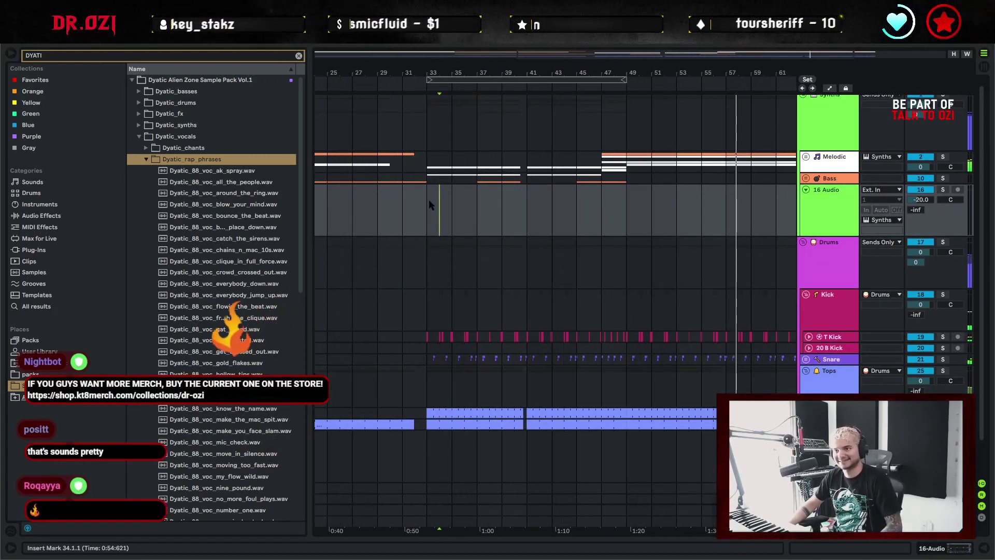
drag(456, 72, 459, 104)
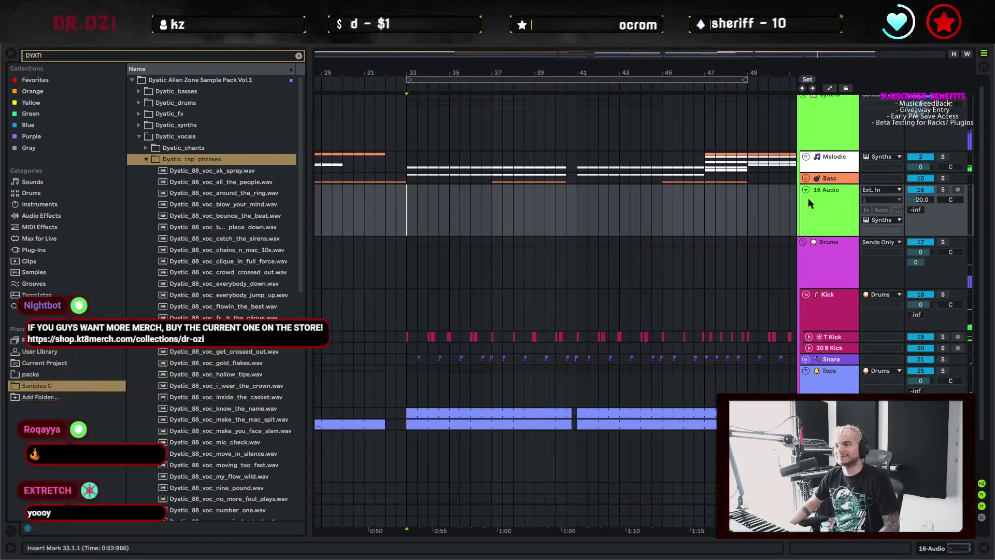
click(209, 204)
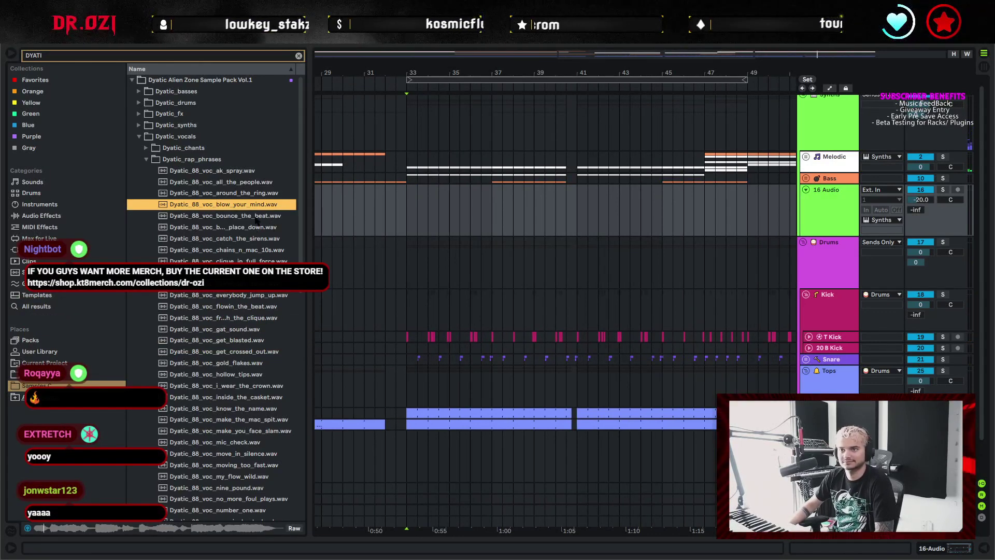
click(256, 219)
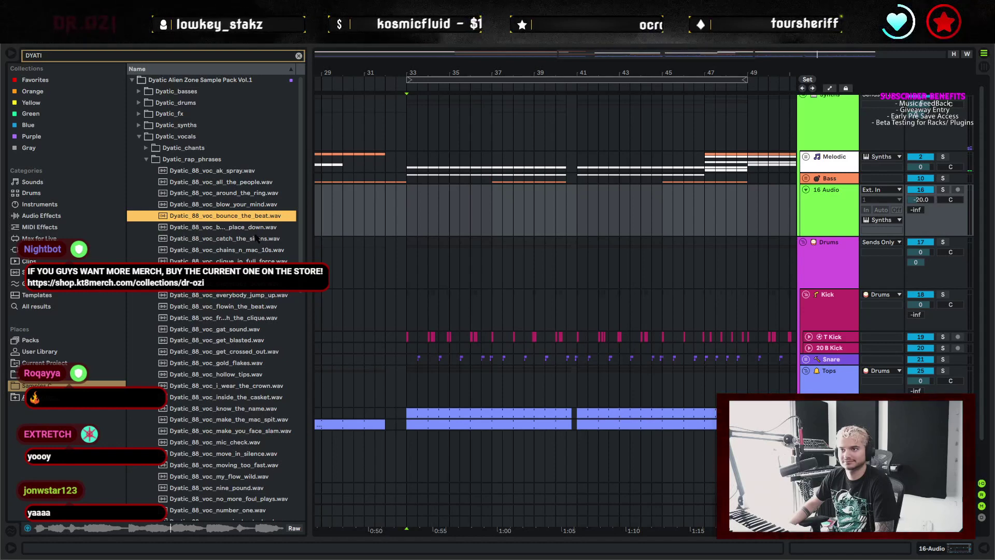
drag(256, 237, 364, 199)
scroll(444, 204, left, 3)
Play from bar 28.3, open the bounce_the_beat clip and switch its warping off and on again
click(376, 210)
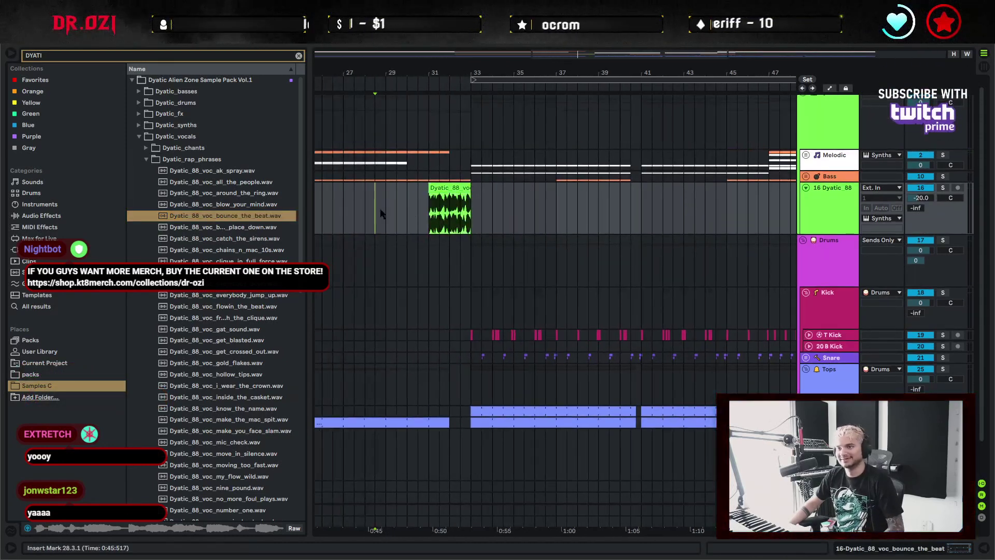
key(space)
scroll(454, 199, up, 4)
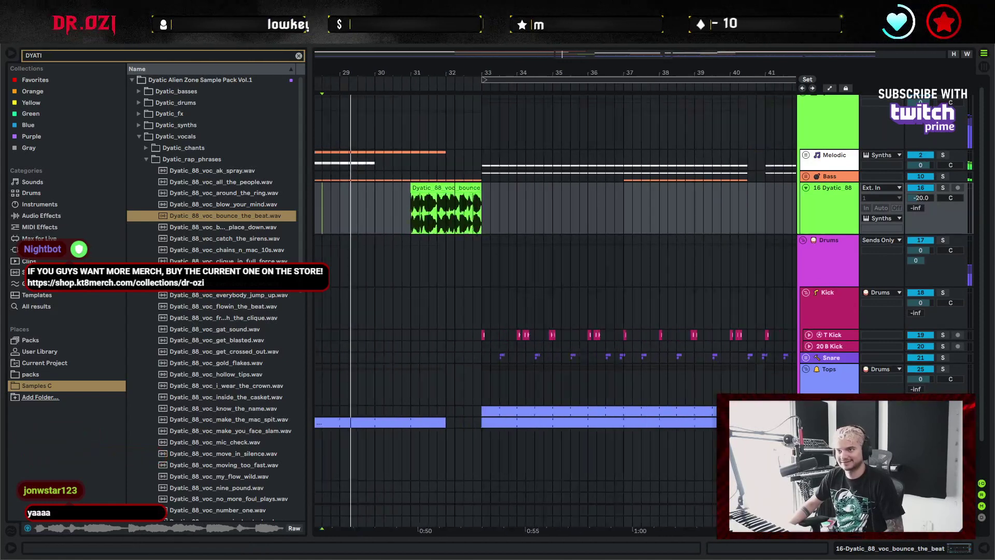
double_click(443, 189)
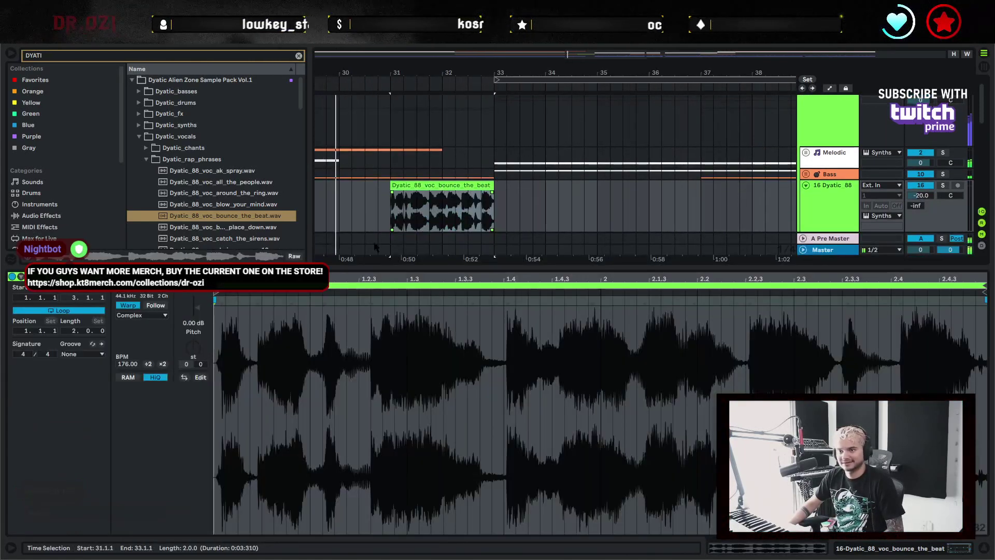
click(134, 306)
click(136, 307)
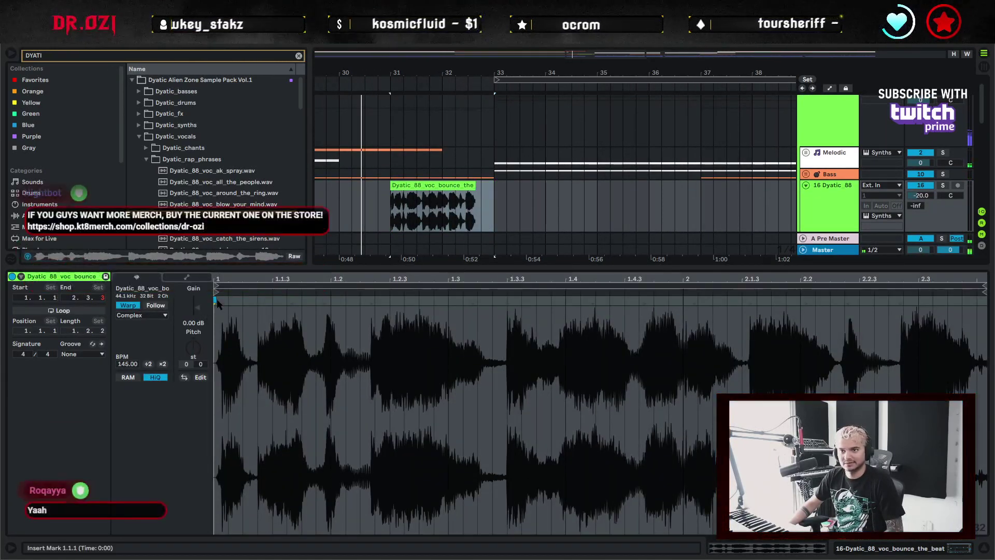
Set the bounce_the_beat clip's BPM to 88, double it to 176 and play it back to compare
click(128, 364)
text(88)
key(Return)
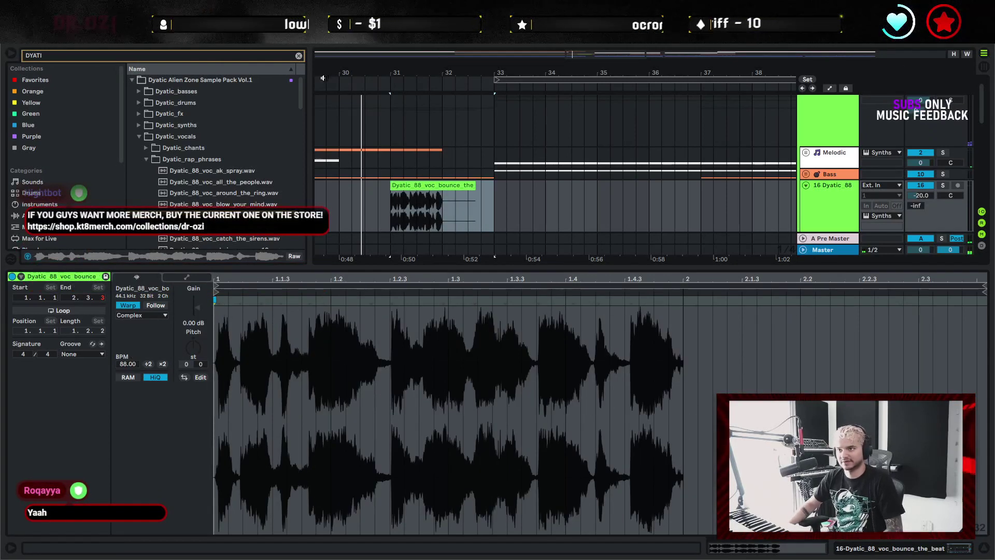
key(space)
click(169, 359)
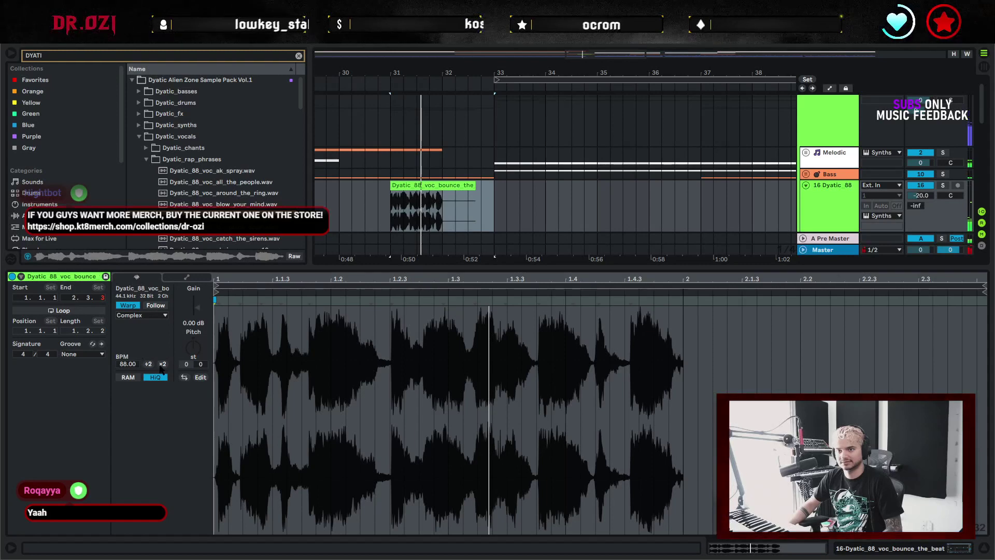
click(162, 364)
click(356, 206)
key(space)
key(space)
Cut the bounce_the_beat clip off at bar 33 and lower its track's volume to -25.5 dB
drag(496, 204, 576, 205)
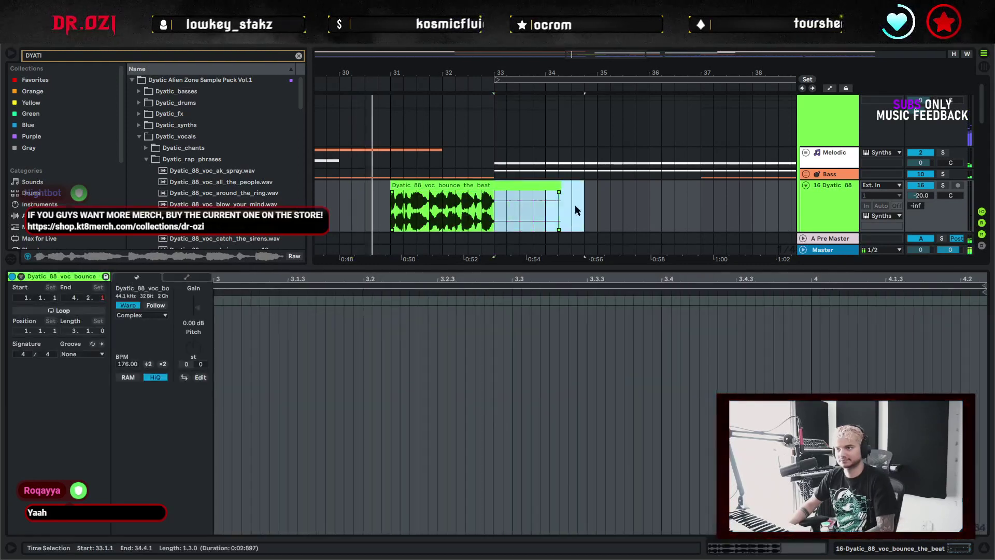
key(Delete)
drag(920, 195, 921, 201)
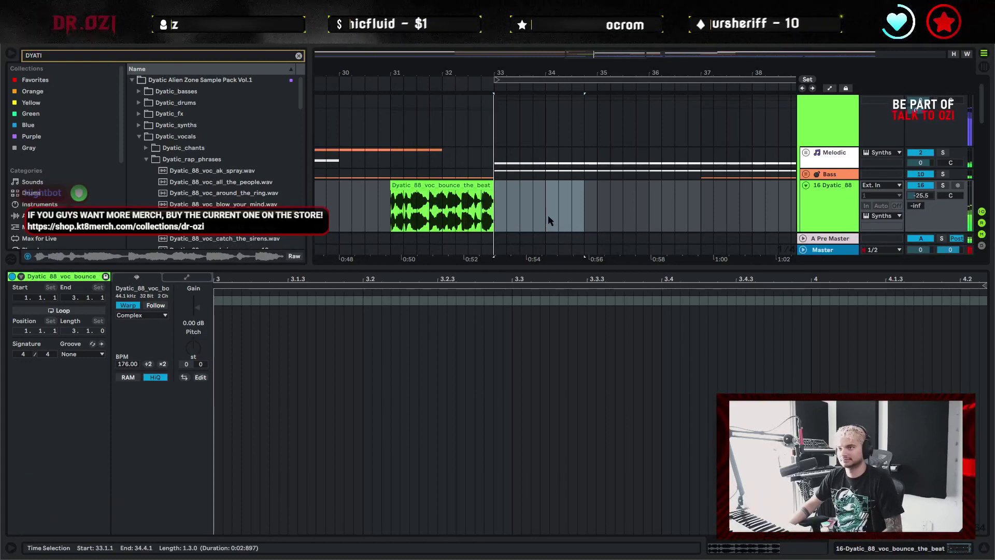
Try the bounce_the_beat clip one beat further on, starting at 31.2, and play it from 30.4
click(449, 185)
drag(437, 185, 449, 185)
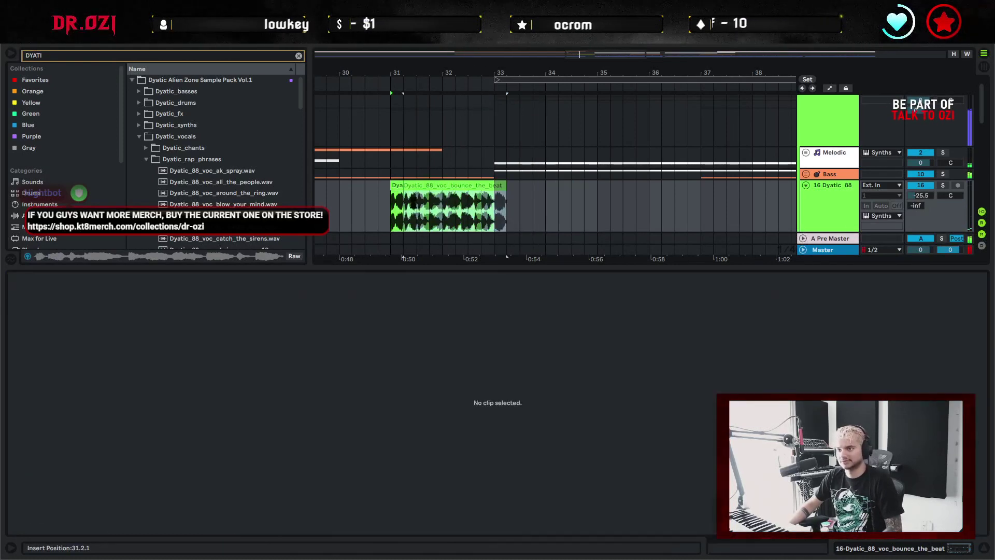
click(378, 212)
key(space)
key(space)
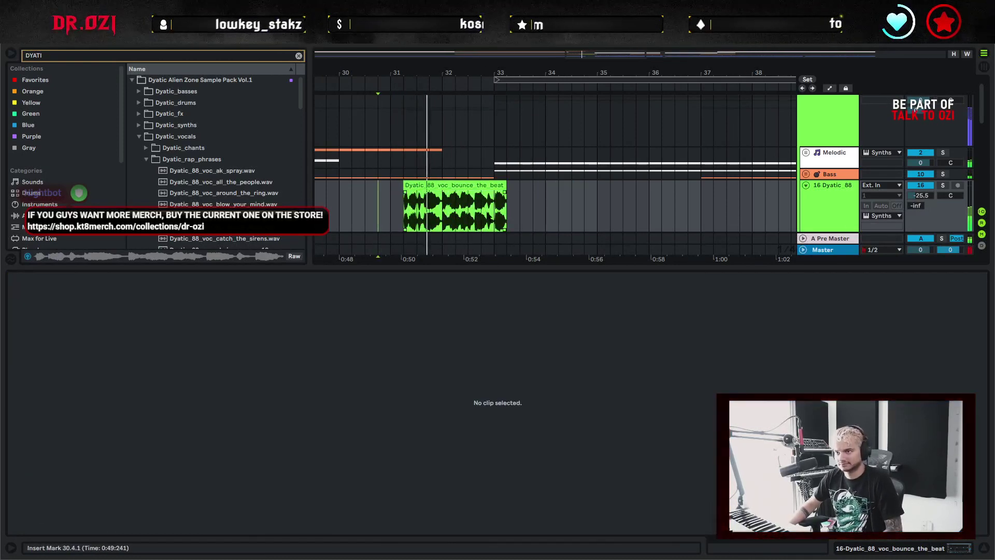
Check the part of the clip past bar 33, hide the clip view and replay the phrase from 30.3
click(502, 200)
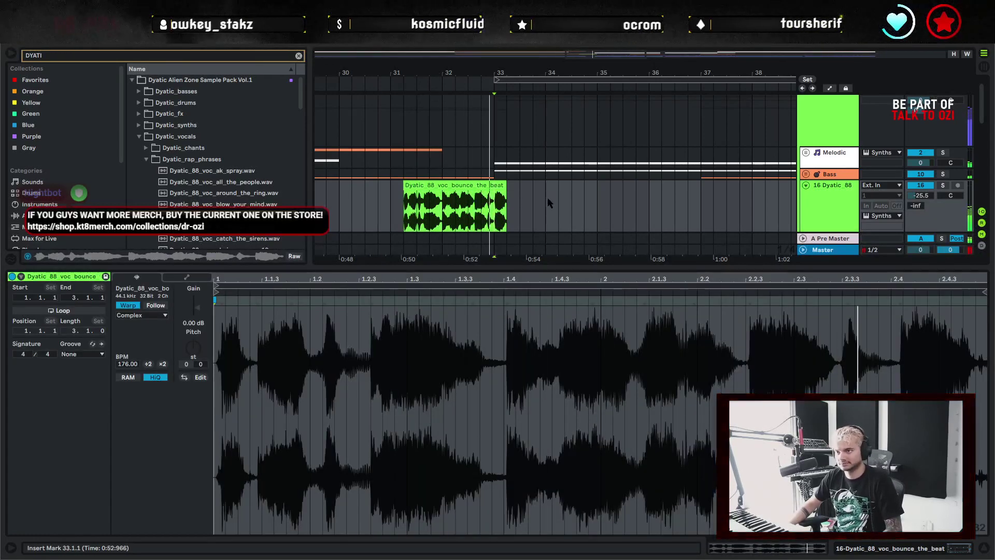
shift+click(503, 208)
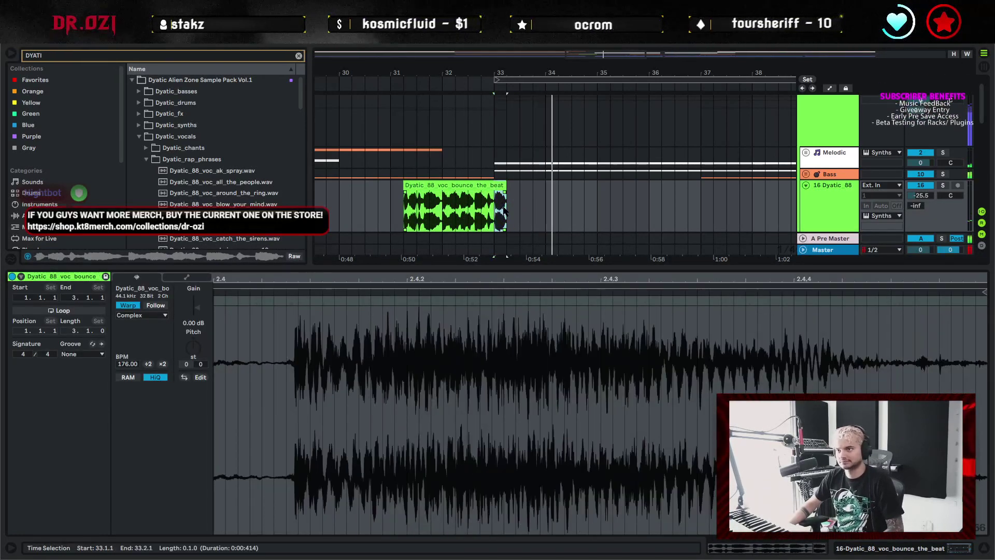
click(983, 547)
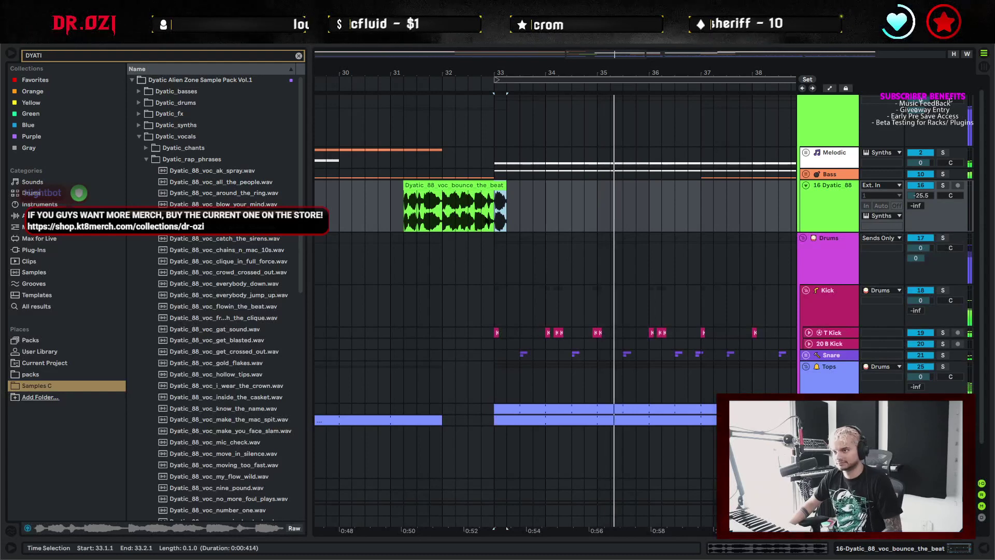
scroll(515, 306, up, 1)
click(408, 230)
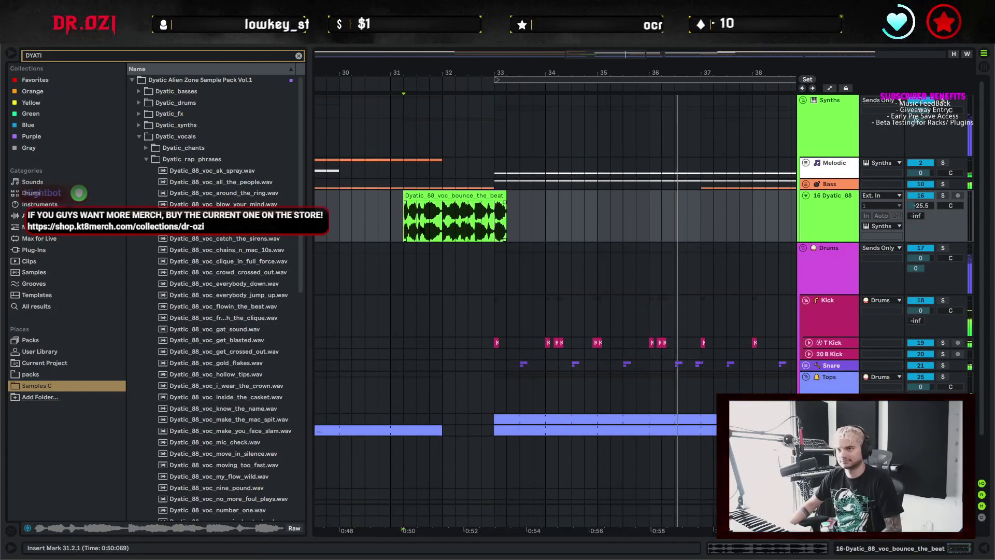
key(space)
key(space)
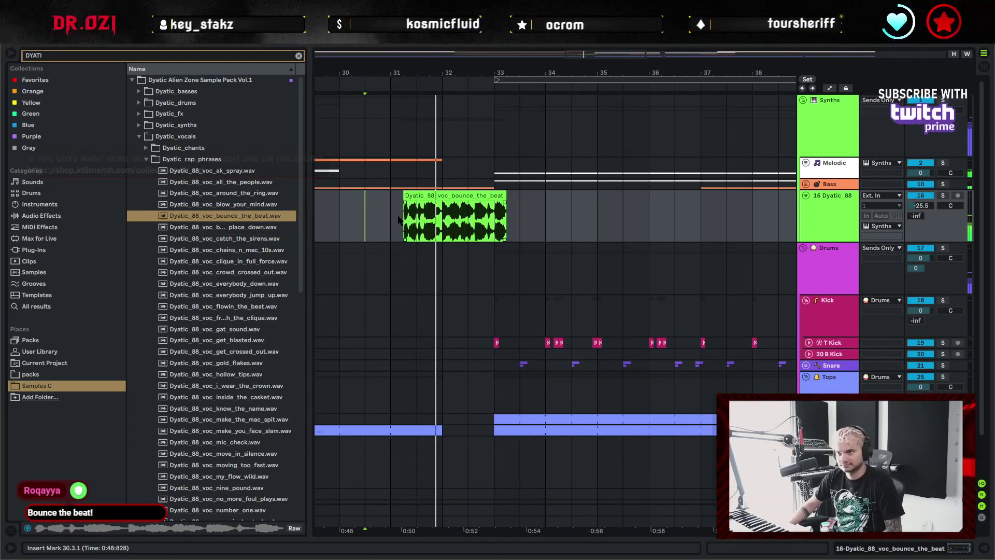
Preview catch_the_sirens, chains_n_mac_10s and clique_in_full_force, replace bounce_the_beat with clique_in_full_force at bars 31 to 33, and play from bar 30
click(279, 239)
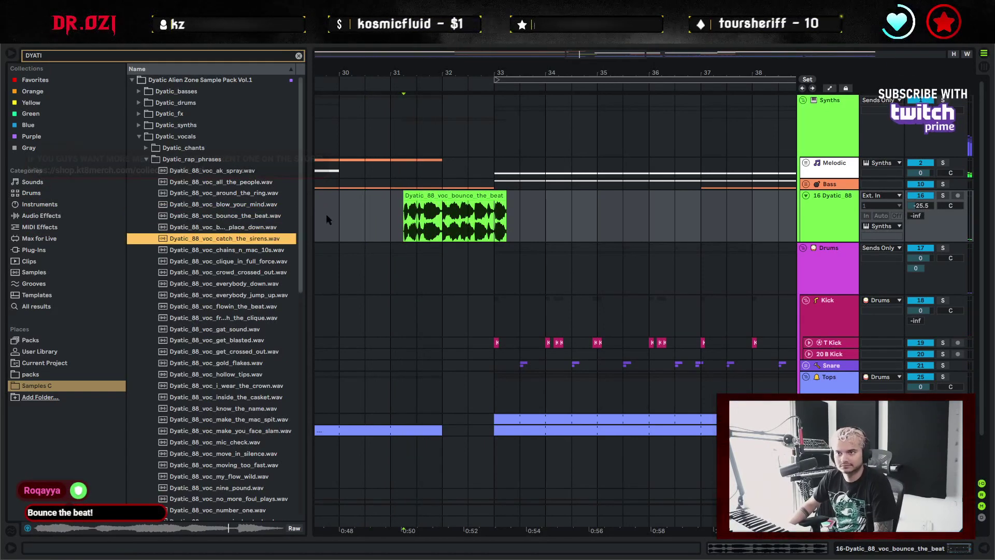
key(ctrl+z)
click(274, 250)
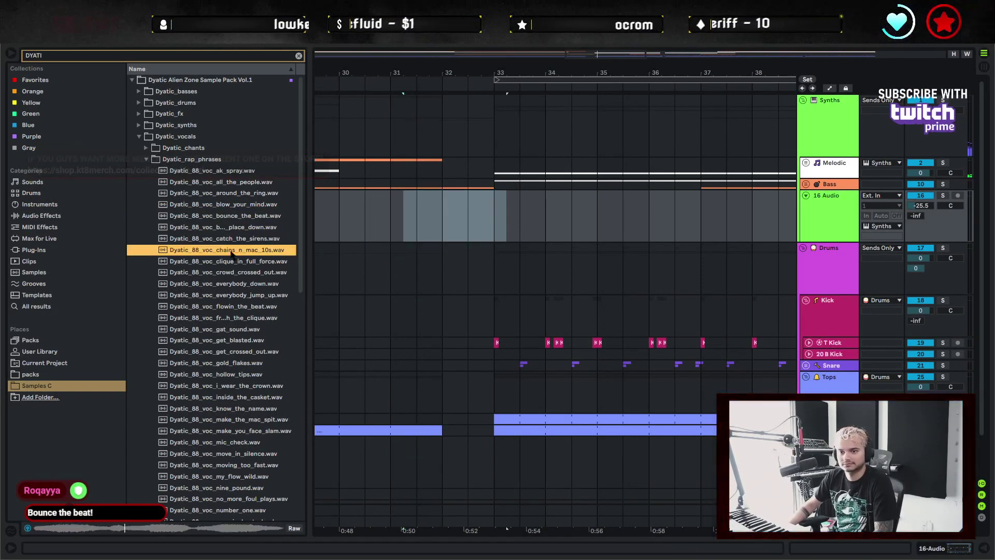
key(Down)
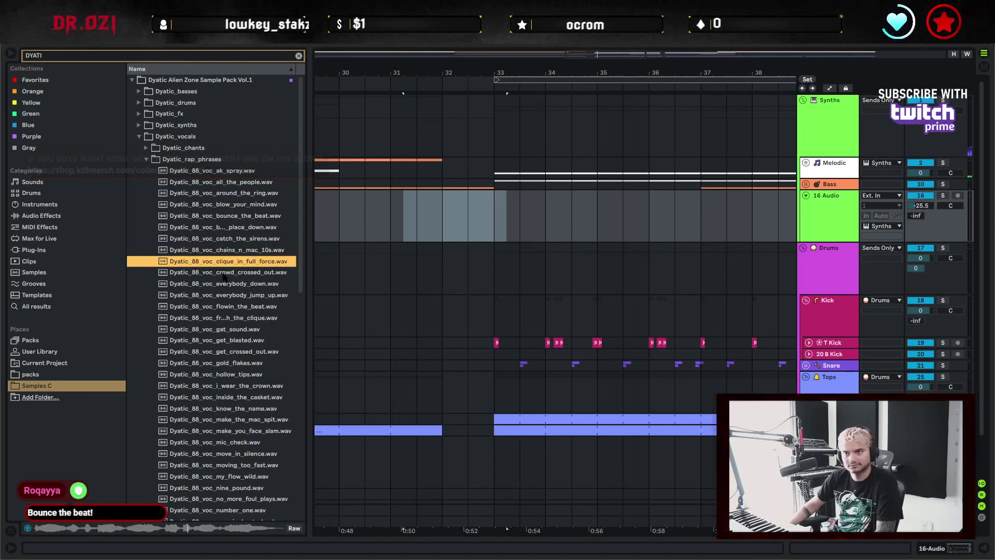
drag(223, 261, 393, 230)
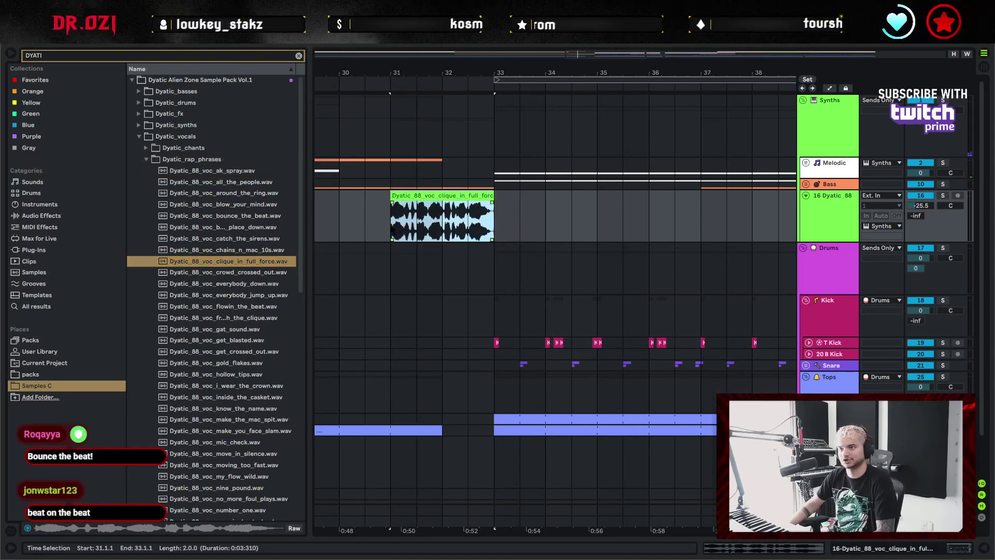
key(space)
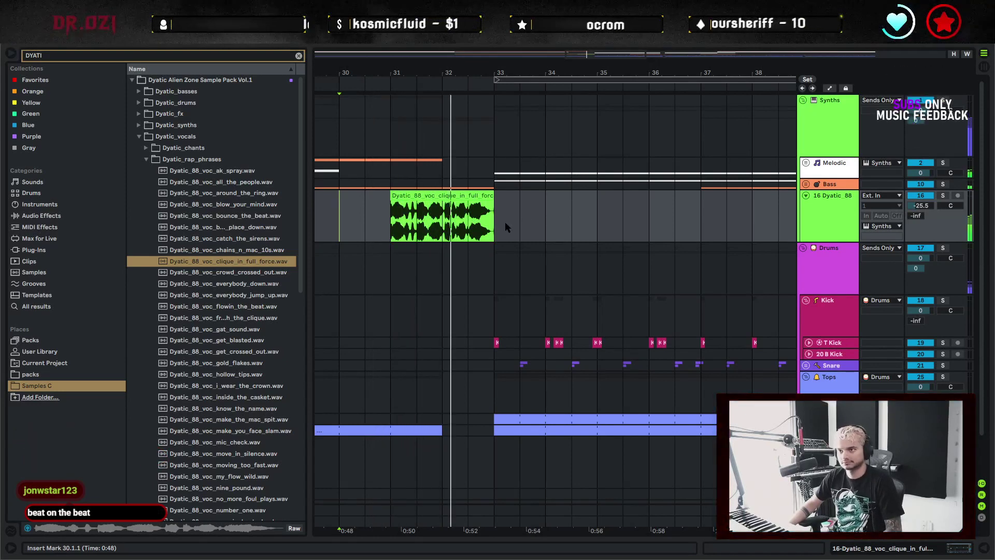
Shorten the 15 Massive, orange Melodic and Tops clips before the drop so they end at bar 31
click(422, 195)
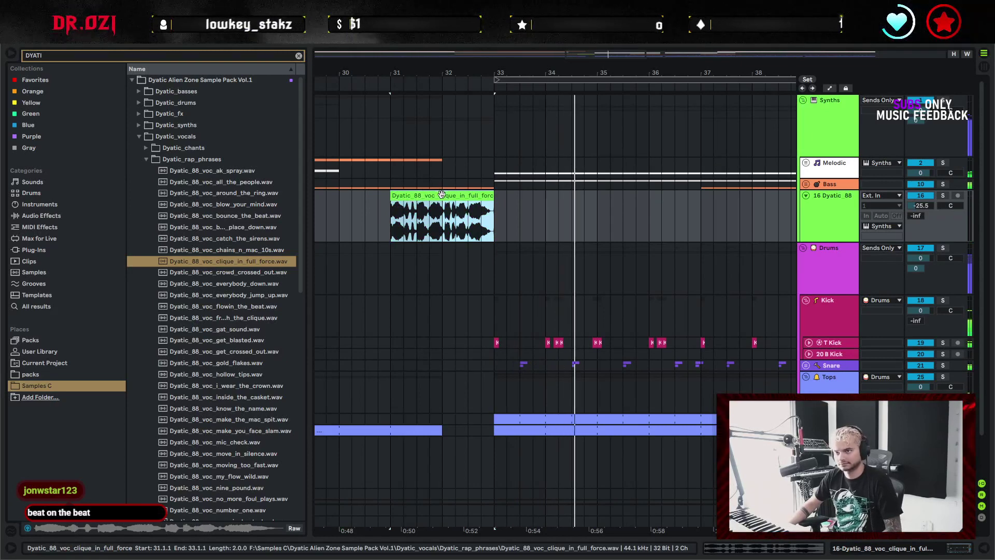
drag(574, 72, 574, 57)
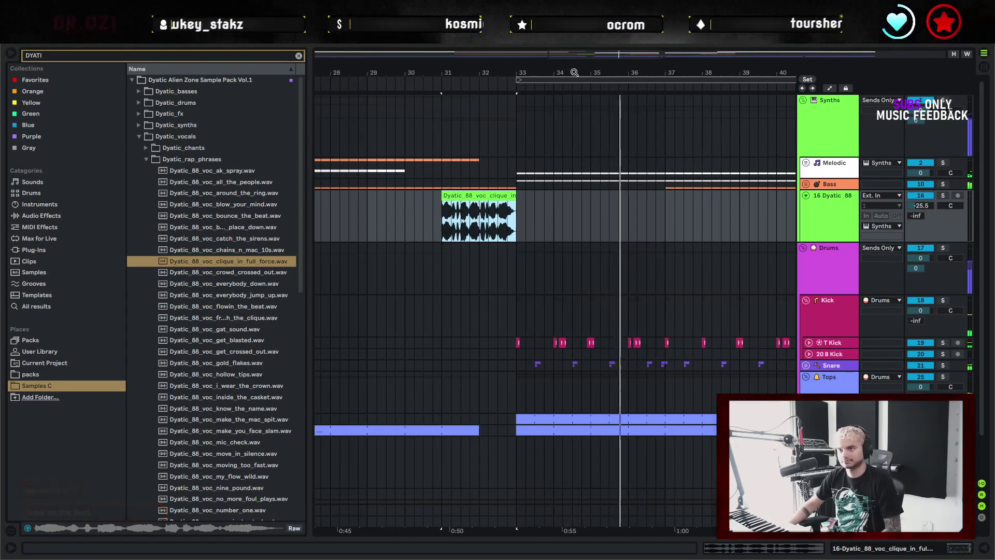
click(818, 186)
click(512, 245)
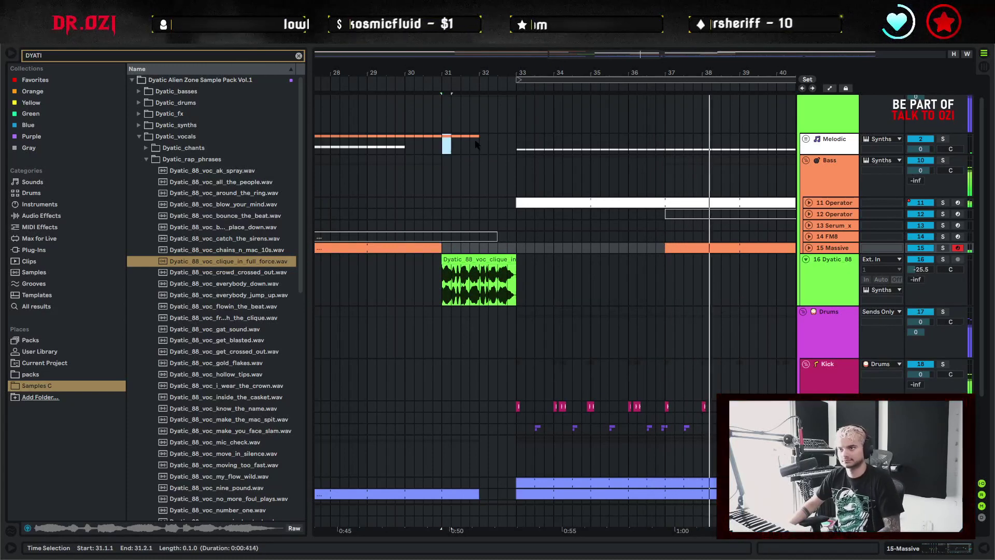
drag(475, 141, 487, 145)
click(341, 300)
key(space)
key(space)
scroll(431, 321, down, 3)
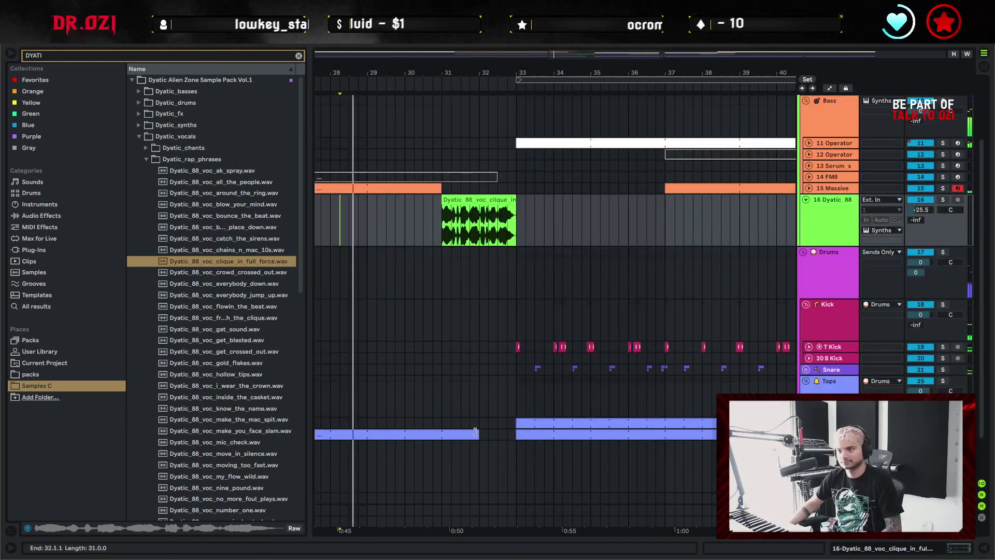
drag(475, 432, 441, 432)
Listen to the vocal leading into the bar 33 drop and insert a new audio track below the vocal track
click(507, 288)
scroll(510, 306, up, 3)
scroll(507, 327, down, 1)
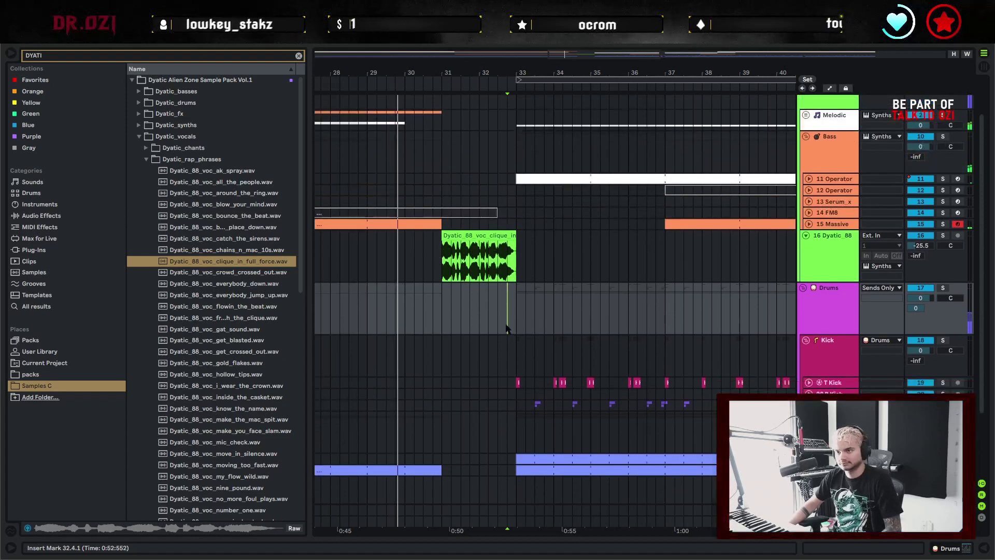
scroll(507, 328, down, 1)
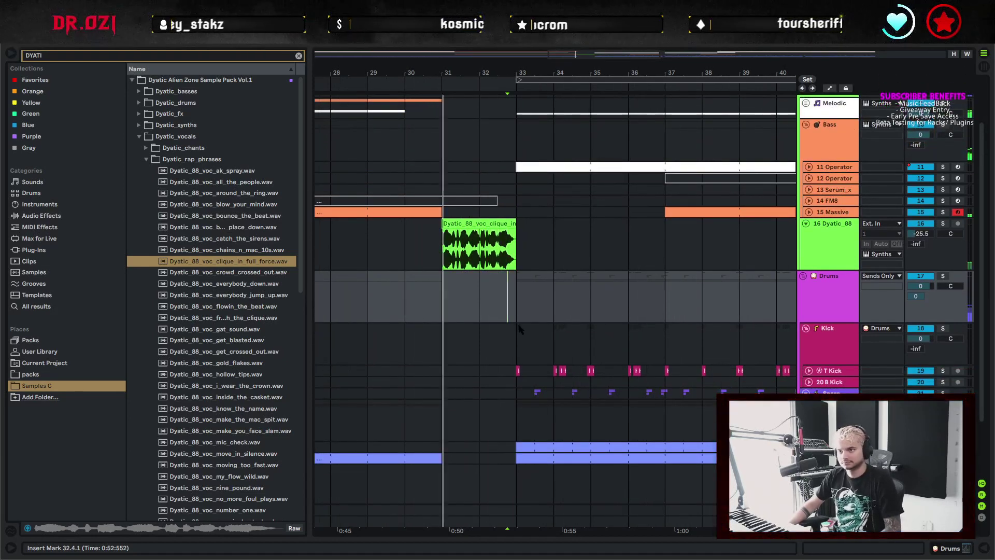
scroll(520, 328, up, 4)
click(523, 69)
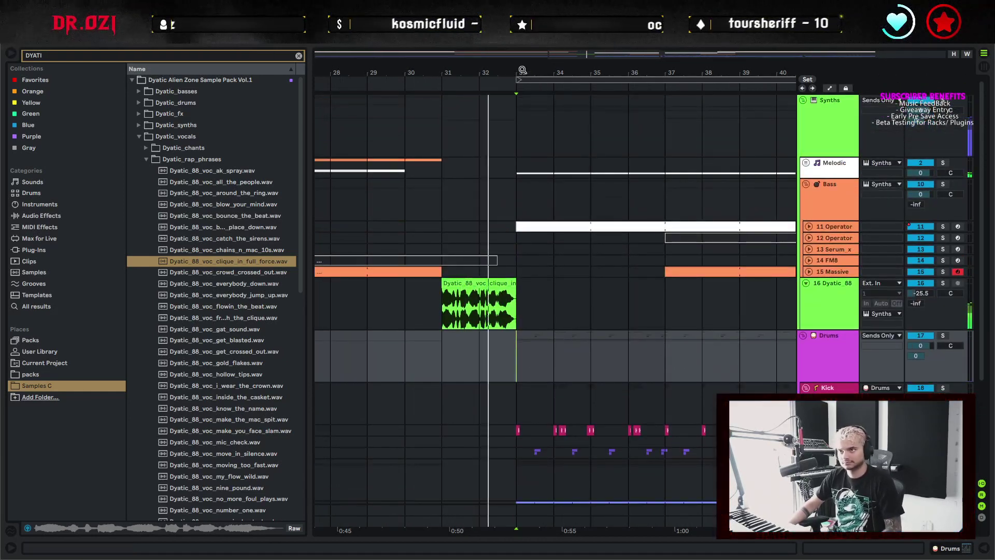
drag(522, 70, 429, 59)
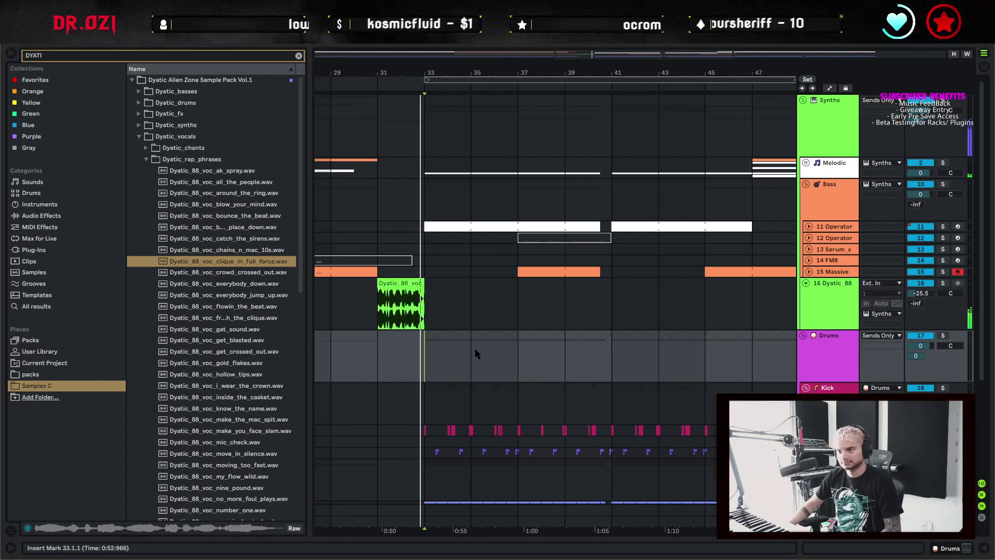
click(423, 294)
key(plus)
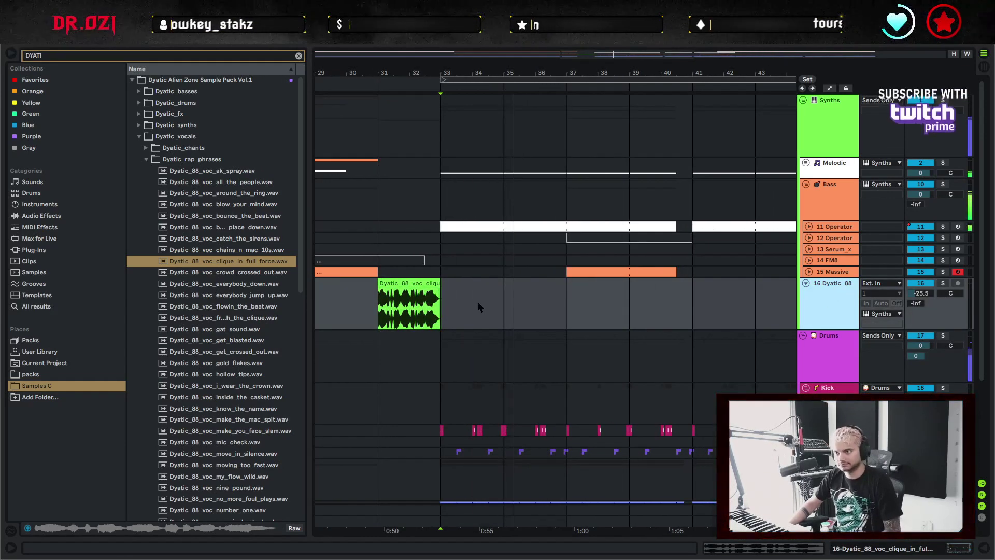
Solo the 11 Operator bass, open the last EQ Eight in its device chain and play from bar 33
click(809, 227)
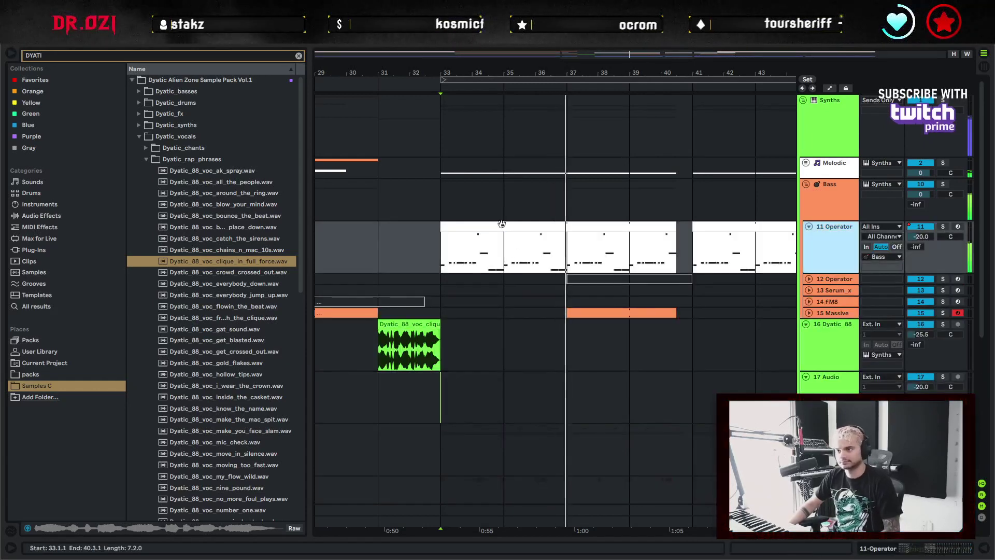
click(945, 226)
double_click(850, 250)
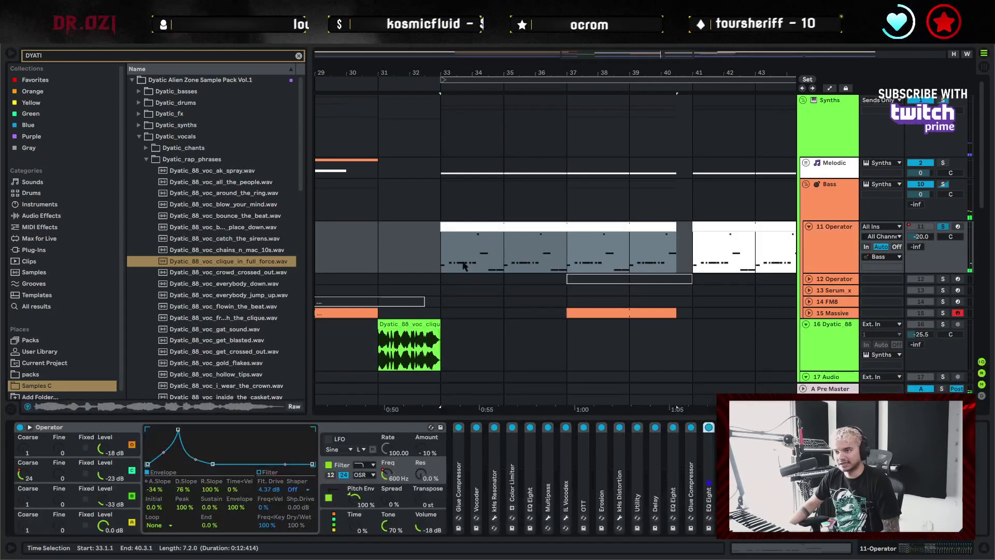
click(456, 259)
double_click(403, 428)
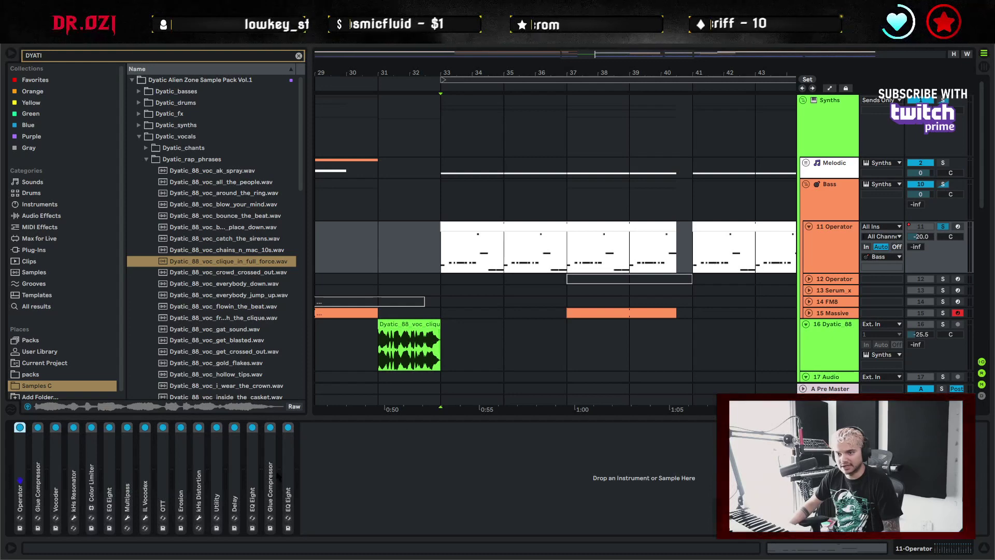
double_click(287, 488)
key(space)
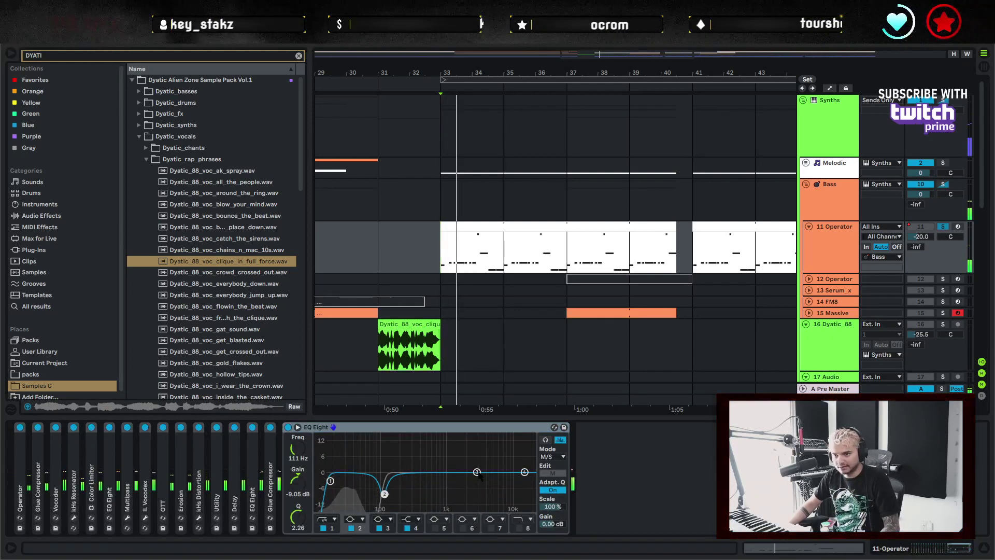
On the EQ's mid channel, cut band 3 by 2.60 dB at 938 Hz and turn band 4 into a bell boosting the highs
drag(477, 472, 444, 479)
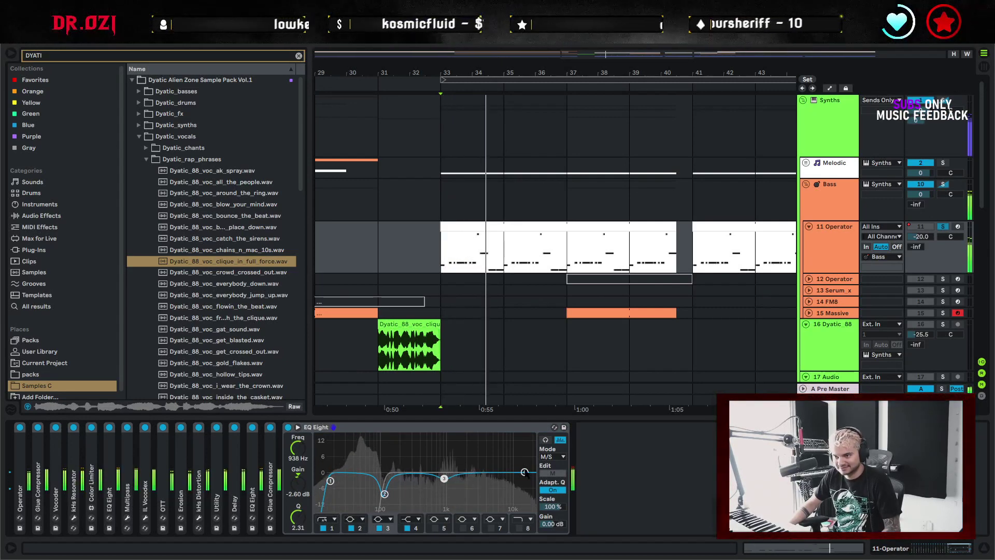
drag(525, 472, 497, 464)
click(419, 520)
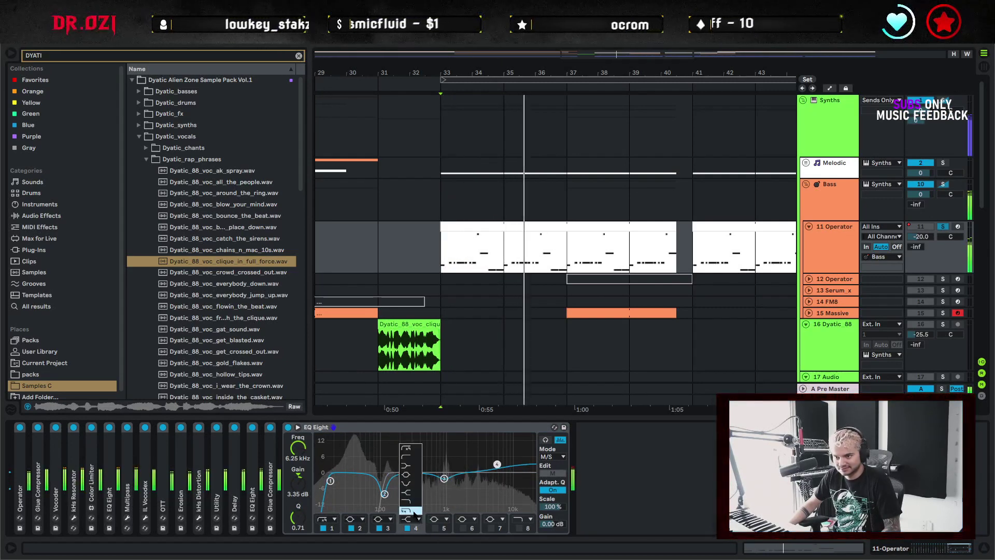
click(409, 475)
drag(497, 464, 501, 459)
Set the EQ's side band 5 to 2.78 kHz, 3.35 dB and Q 1.24, and unsolo 11 Operator to hear the drop from bar 33
click(552, 473)
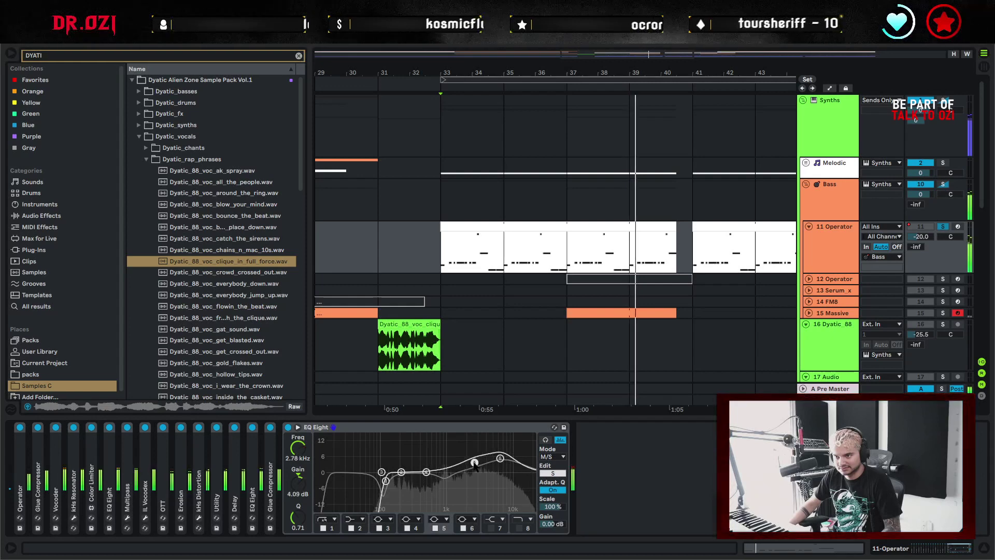
drag(474, 460, 475, 468)
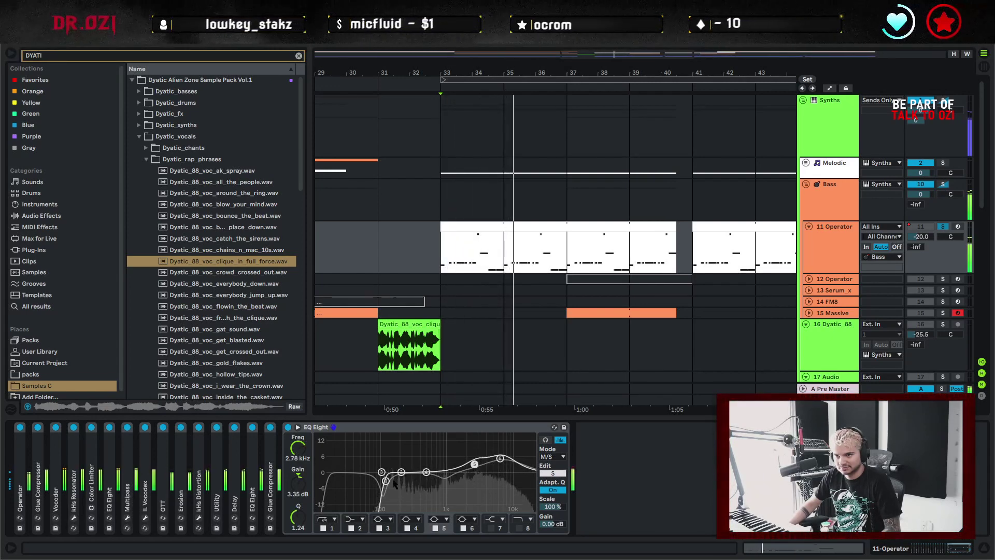
click(553, 473)
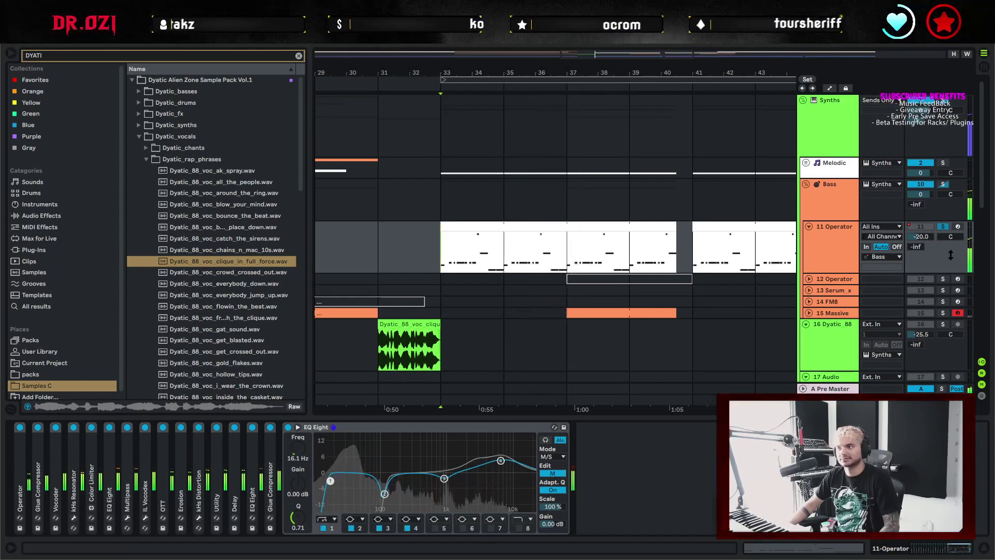
click(943, 226)
key(space)
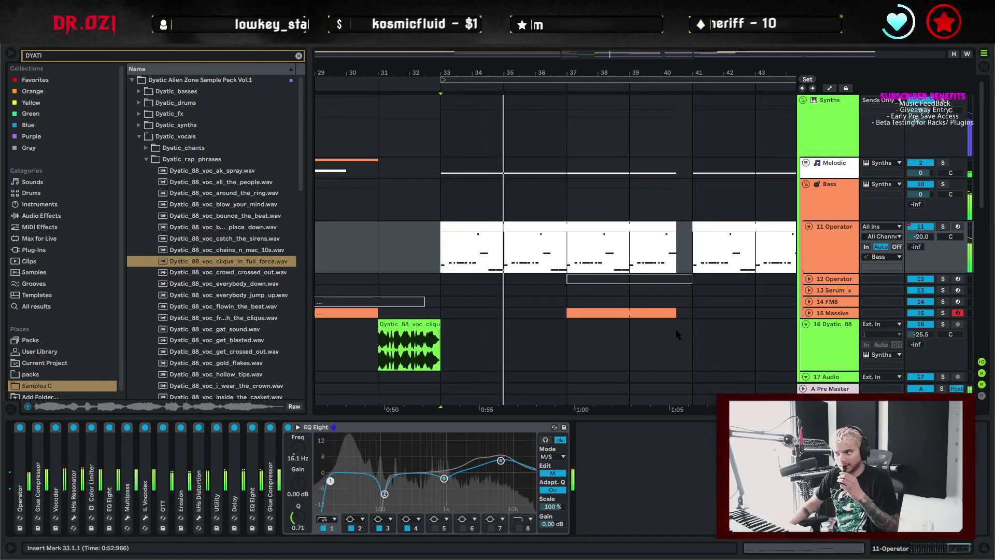
Add the GClip plug-in at the end of the 11 Operator device chain and play the drop from bar 33
click(299, 55)
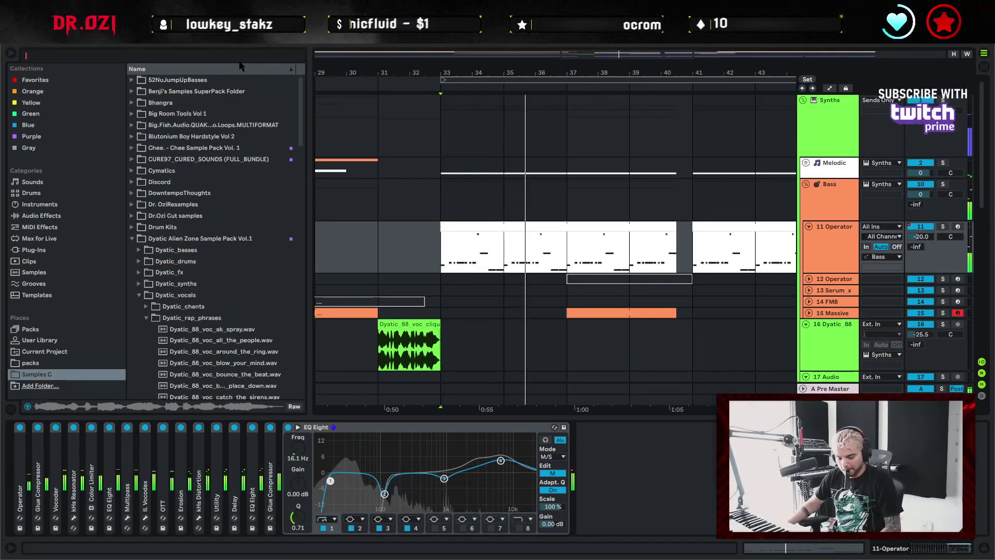
text(GCLUP)
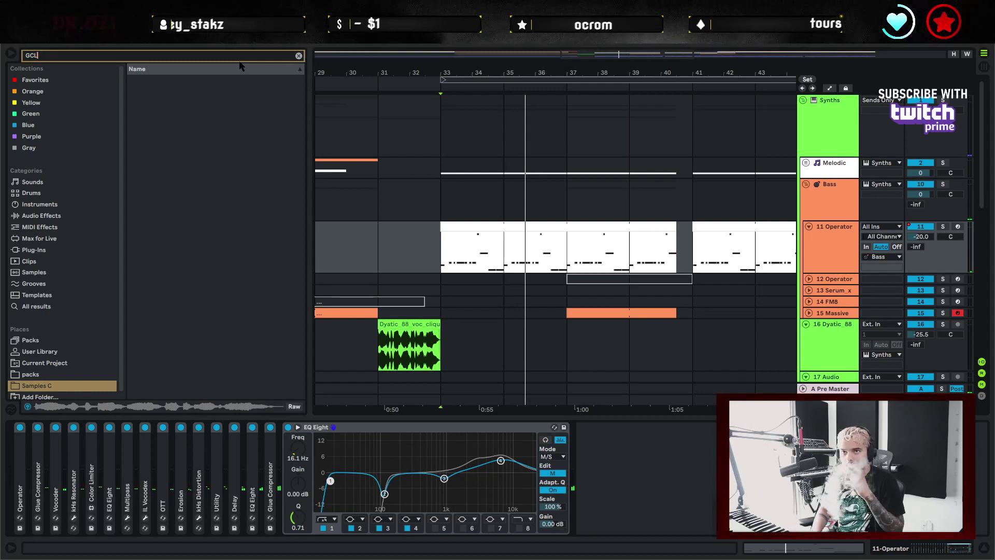
click(36, 249)
double_click(171, 102)
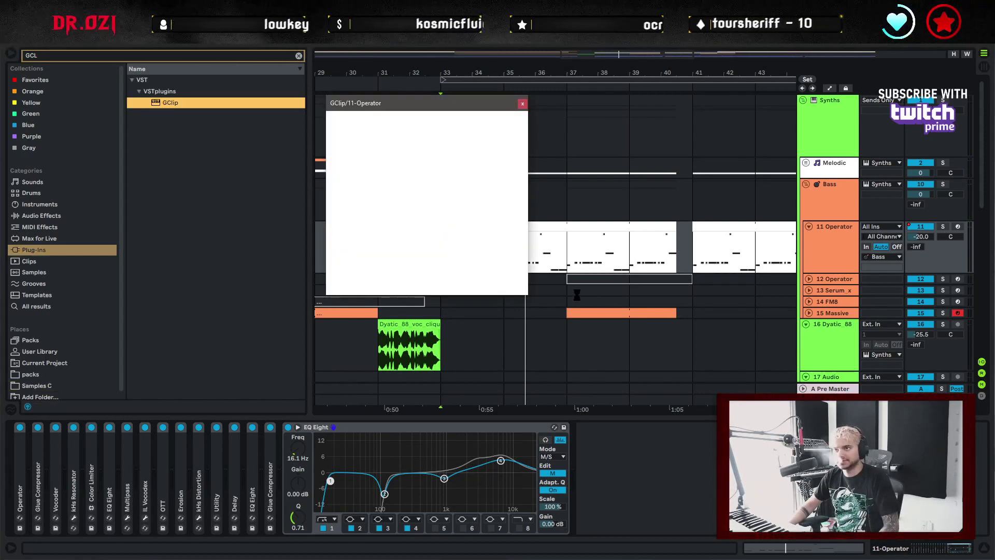
key(space)
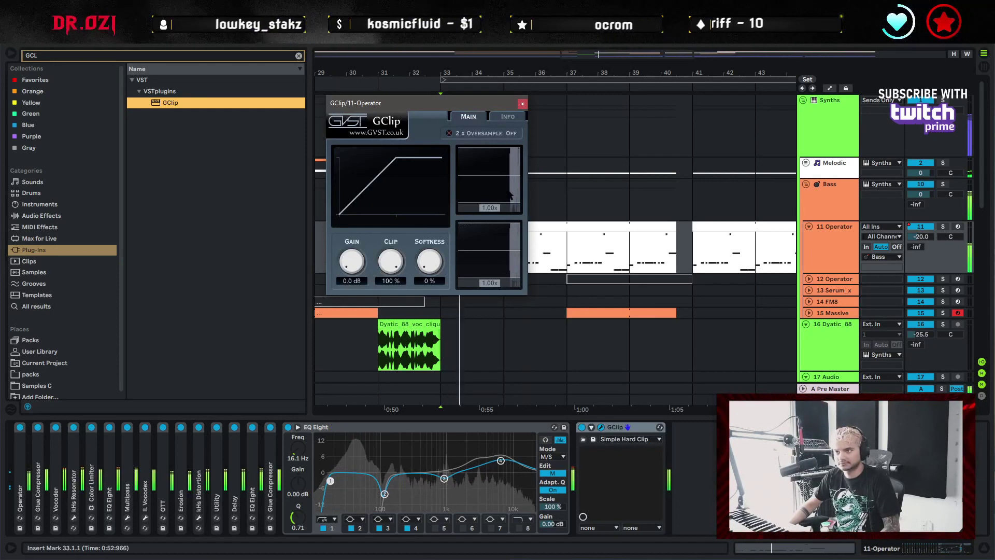
click(523, 104)
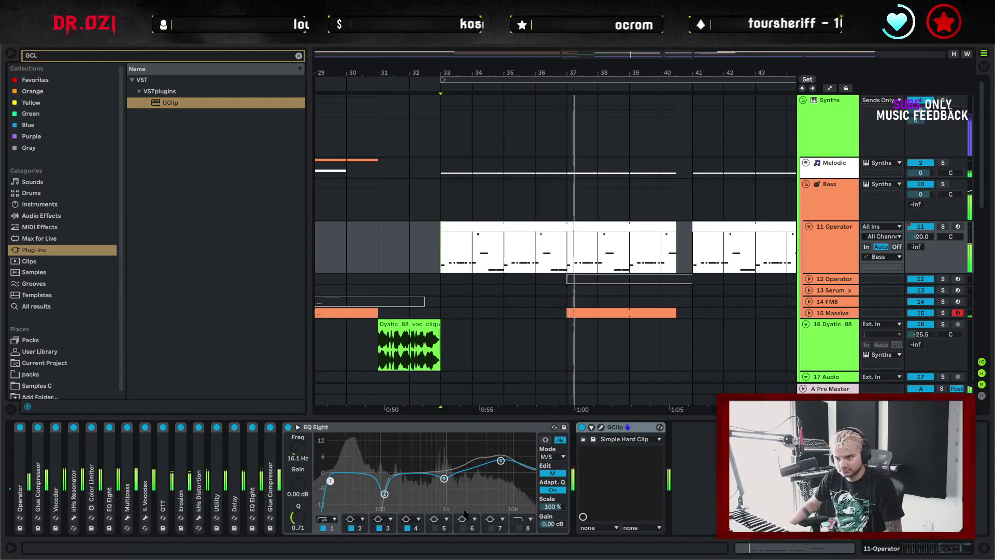
click(363, 427)
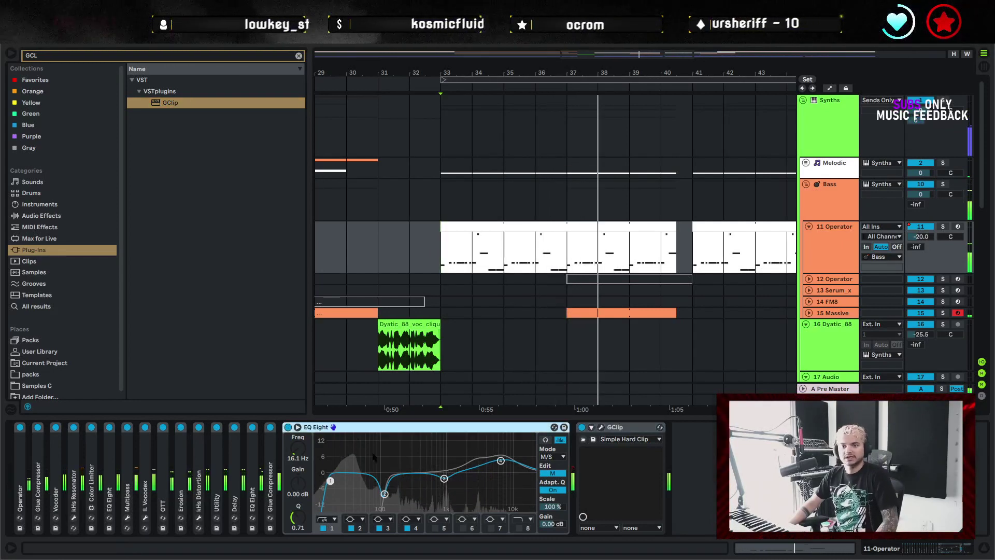
Search the Max for Live devices for "NOTE F" and add Note Follower v3.1 at the start of the 11 Operator chain
click(299, 56)
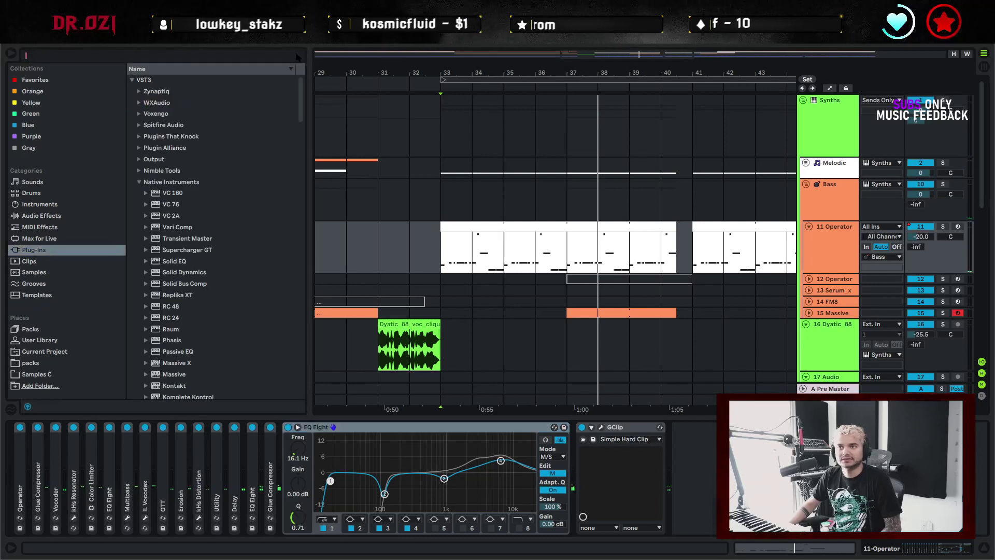
click(50, 216)
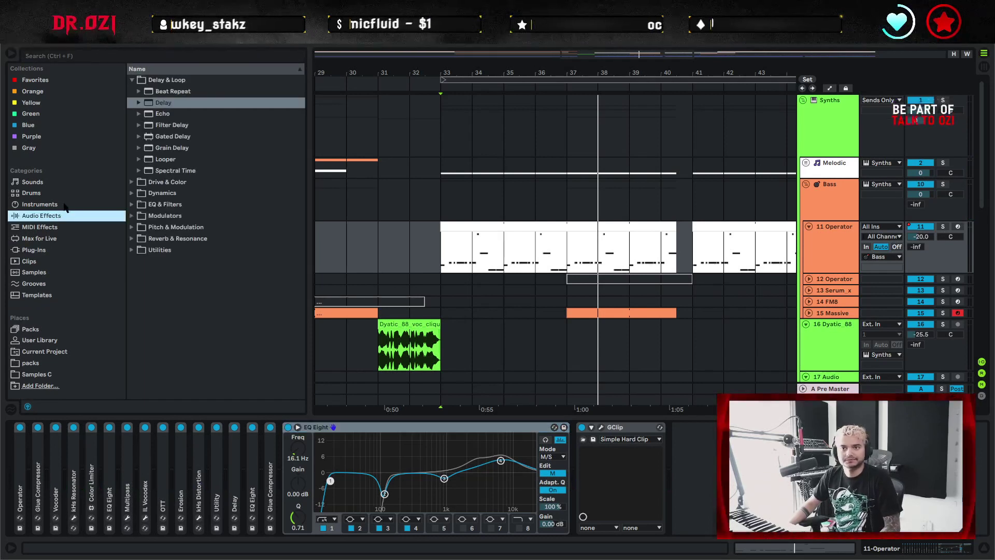
click(60, 236)
click(142, 55)
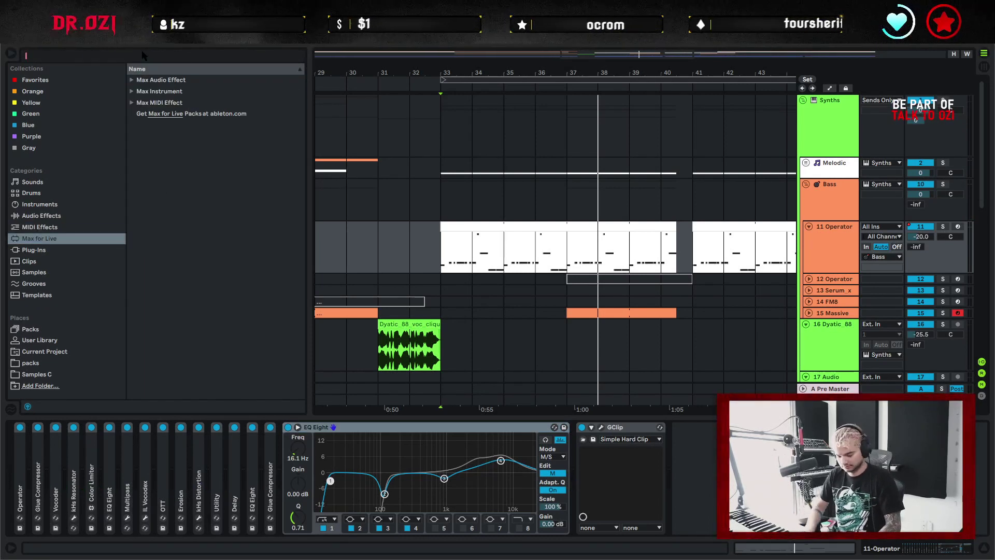
text(NOTE F)
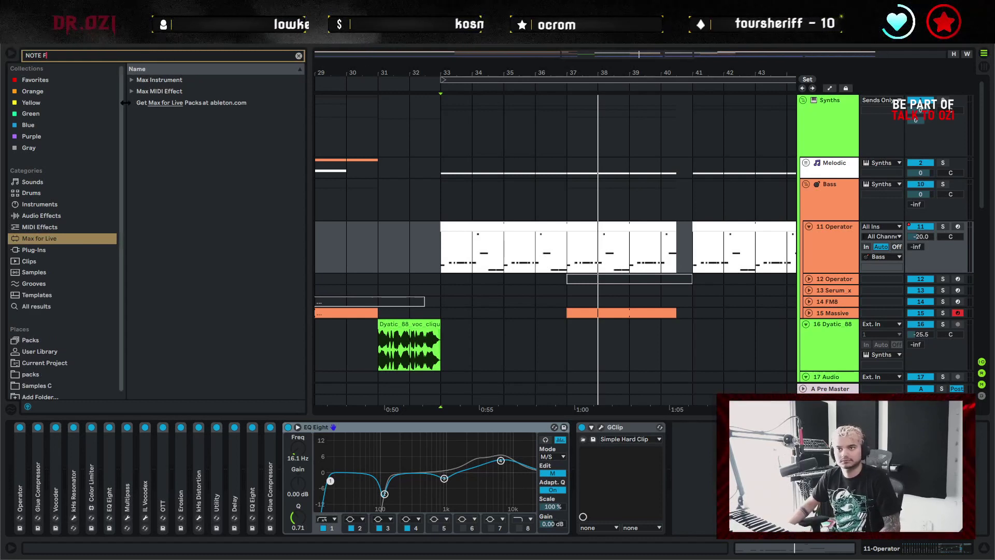
click(133, 80)
click(134, 102)
click(167, 103)
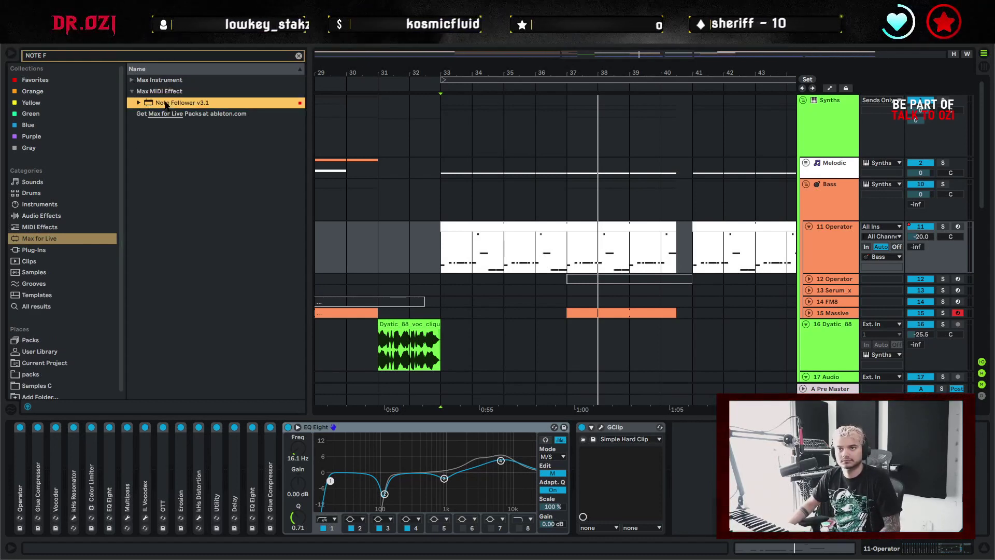
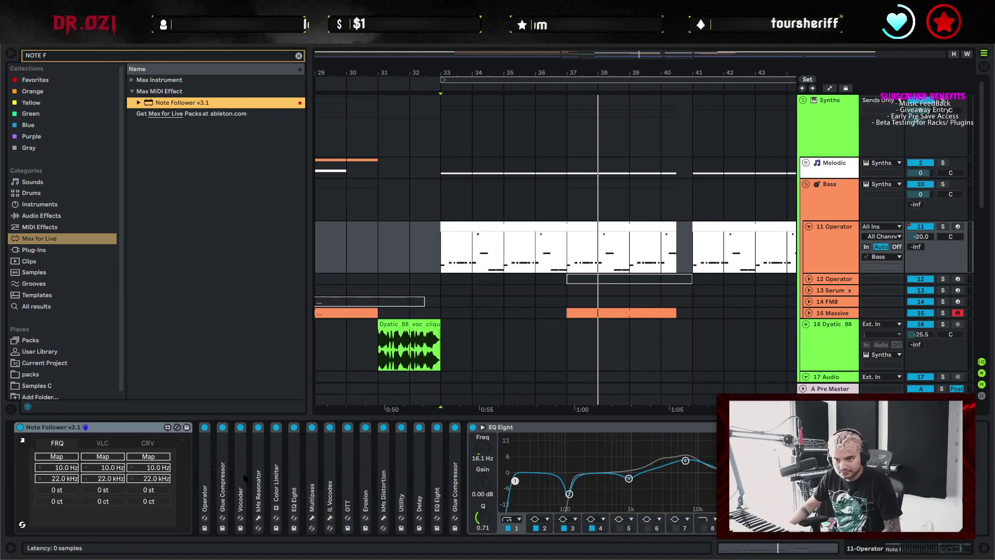
Group the whole 11 Operator device chain into an Instrument Rack and map Note Follower's FRQ output to Macro 1
click(95, 426)
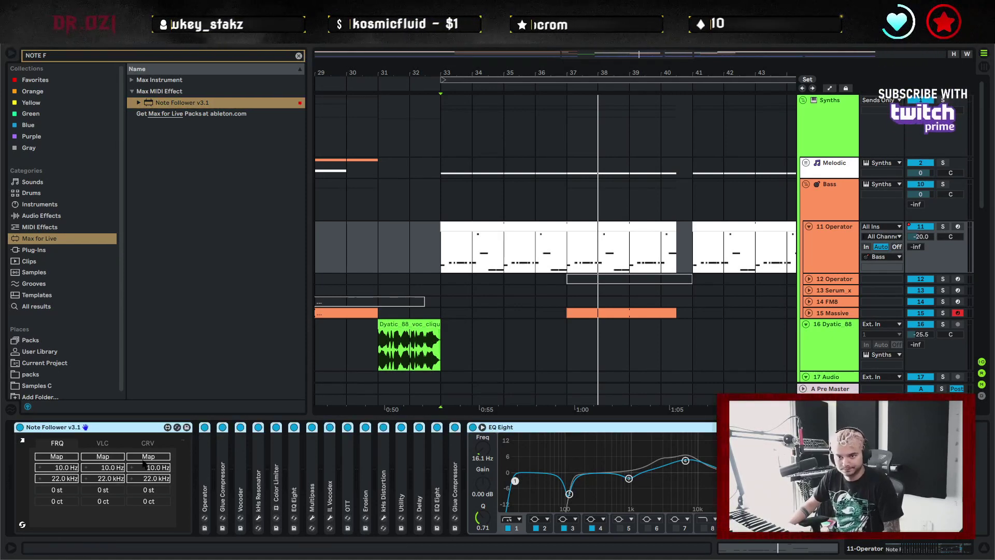
key(ctrl+a)
key(ctrl+g)
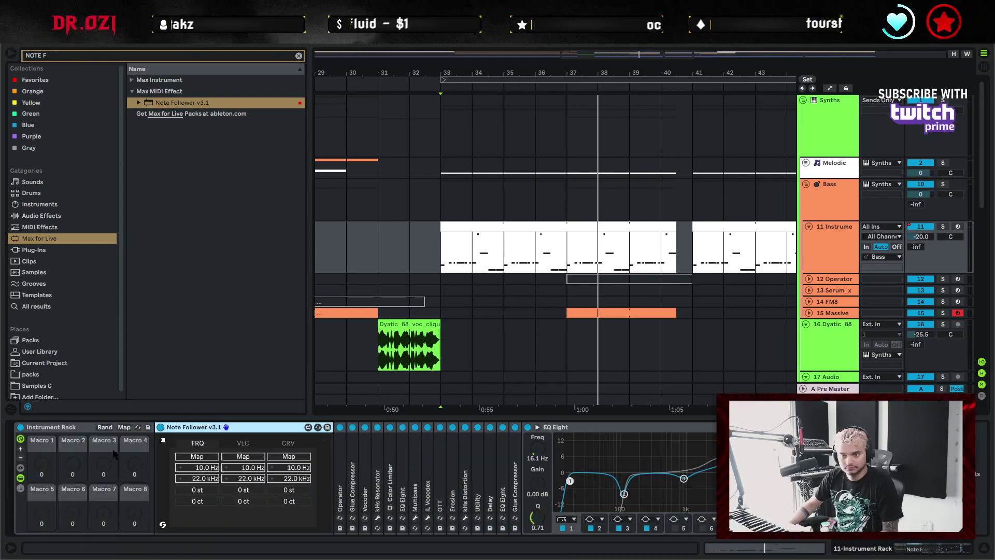
click(197, 456)
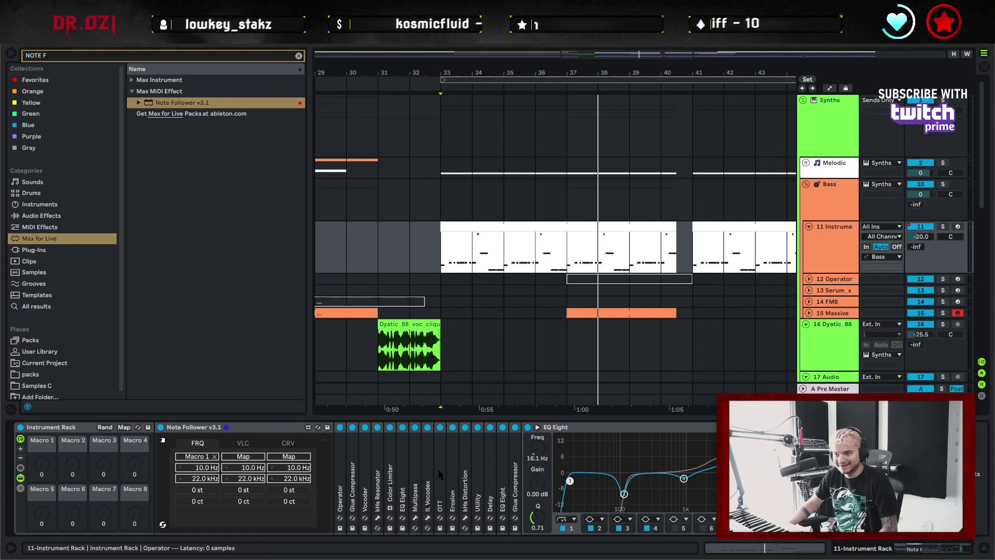
Map band 1's frequency in the second-to-last EQ Eight to Macro 1 and limit the mapping's maximum to 759 Hz
double_click(500, 470)
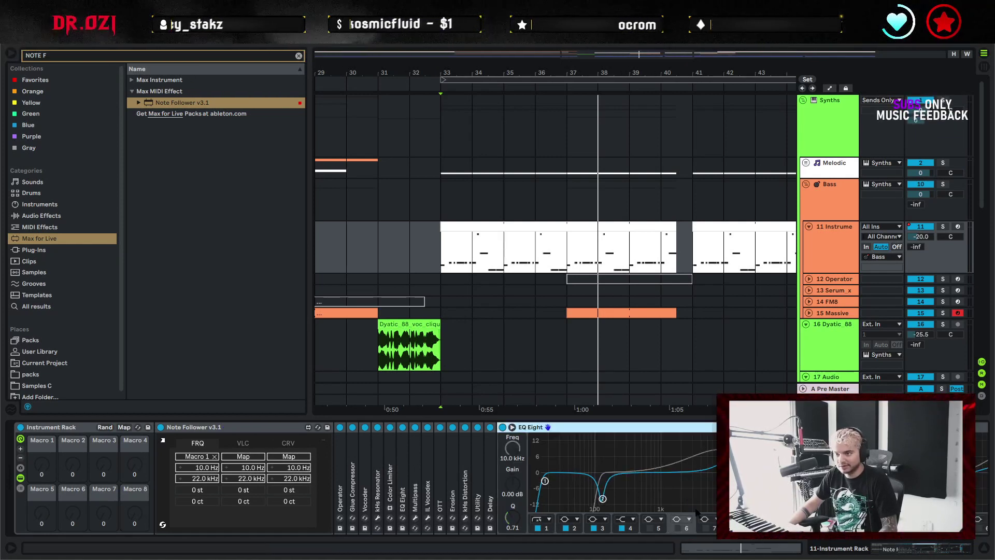
click(551, 520)
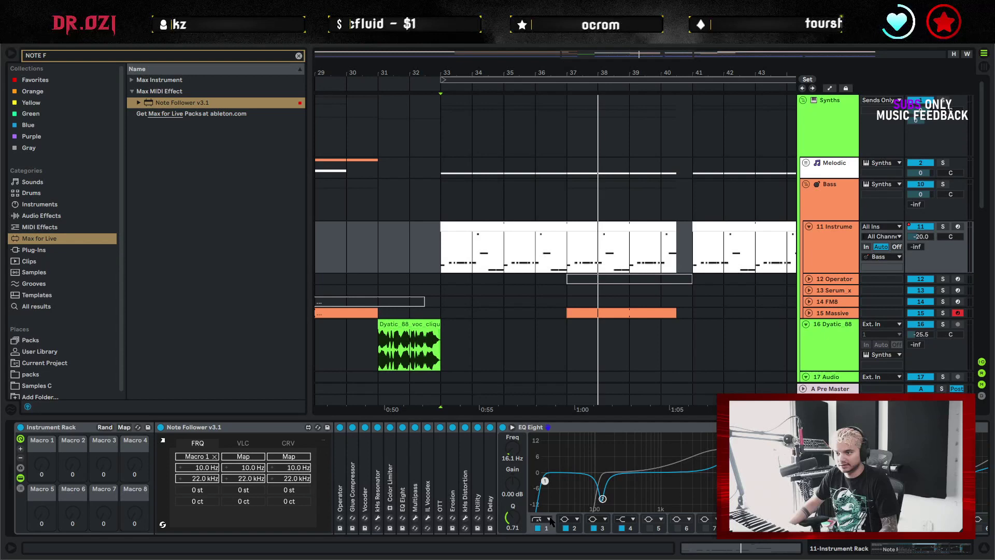
right_click(510, 452)
click(533, 311)
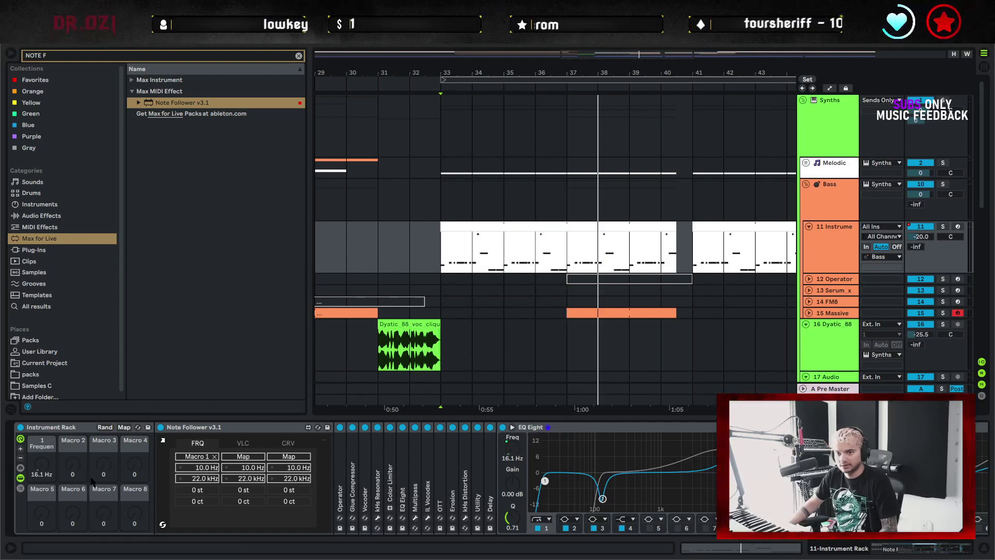
click(125, 427)
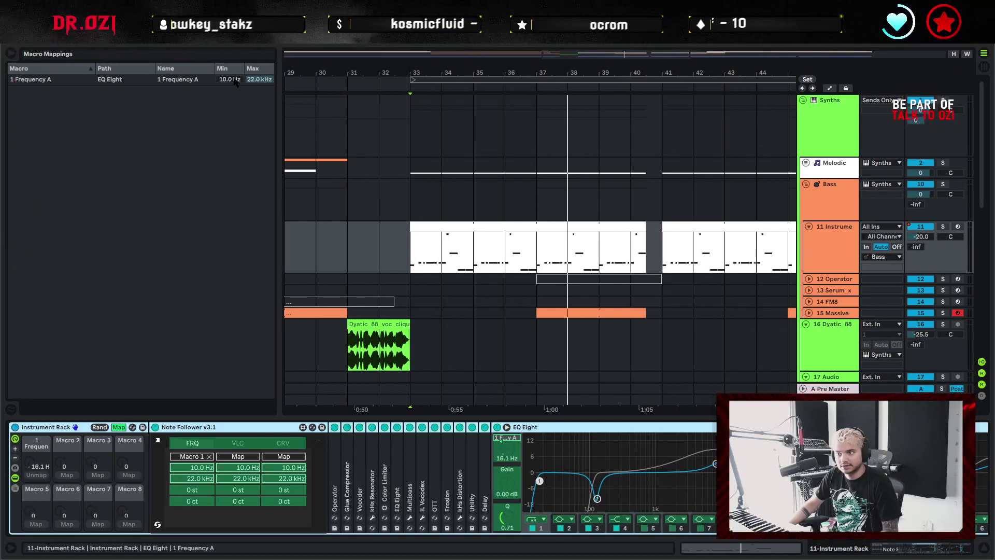
key(space)
mouse_move(261, 80)
mouse_down()
mouse_move(261, 132)
mouse_move(235, 135)
mouse_move(260, 73)
mouse_up()
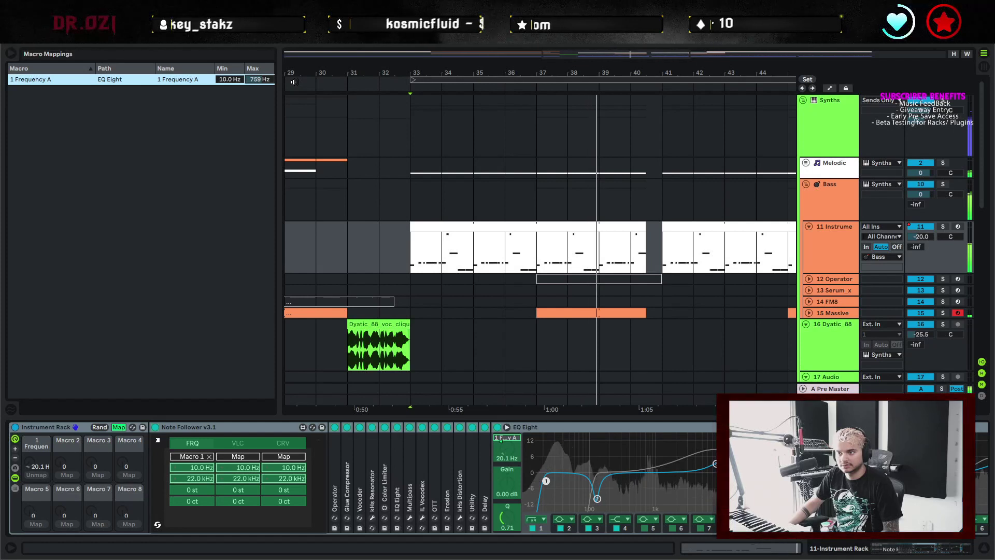
Map band 1's frequency in the last EQ Eight to Macro 1 with a 759 Hz maximum and play the drop
click(533, 427)
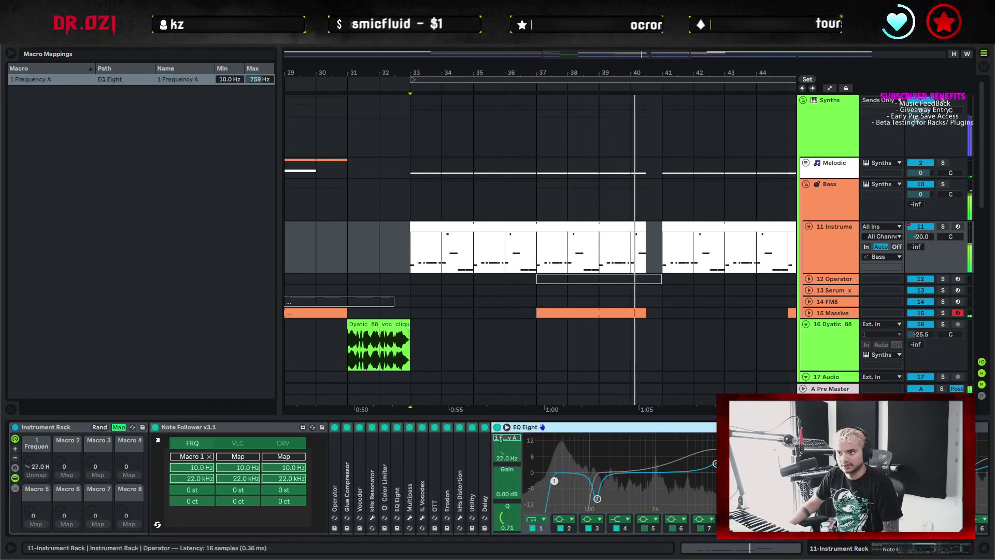
click(543, 427)
click(46, 475)
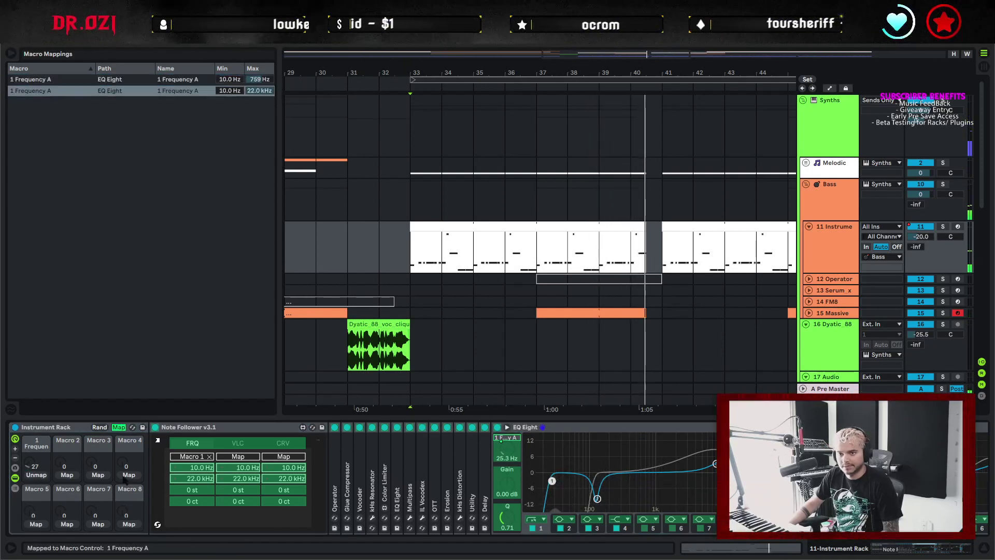
click(263, 92)
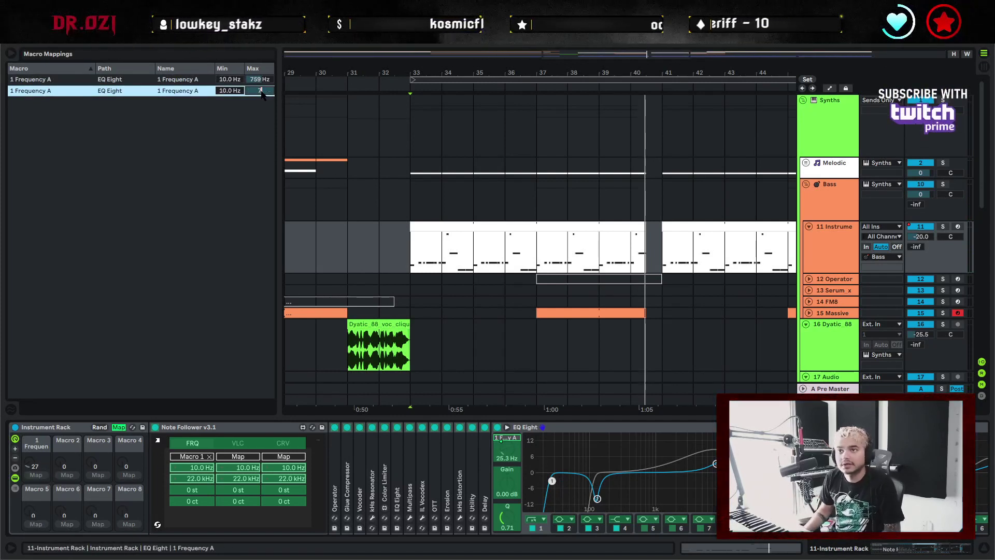
key(space)
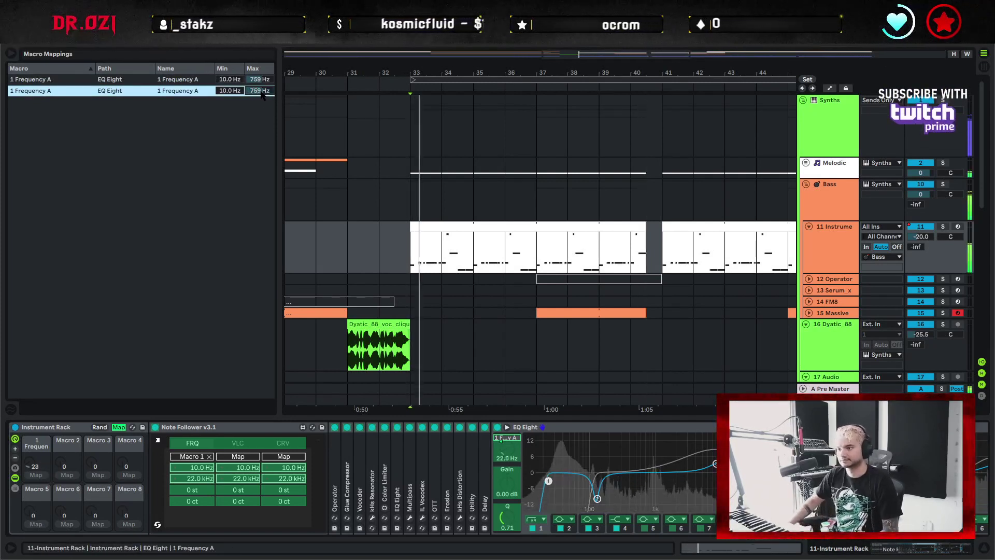
Fold Note Follower and map band 2's frequency in the second-to-last EQ Eight to Macro 1 with a 35.8 Hz minimum, checking it in playback
click(119, 426)
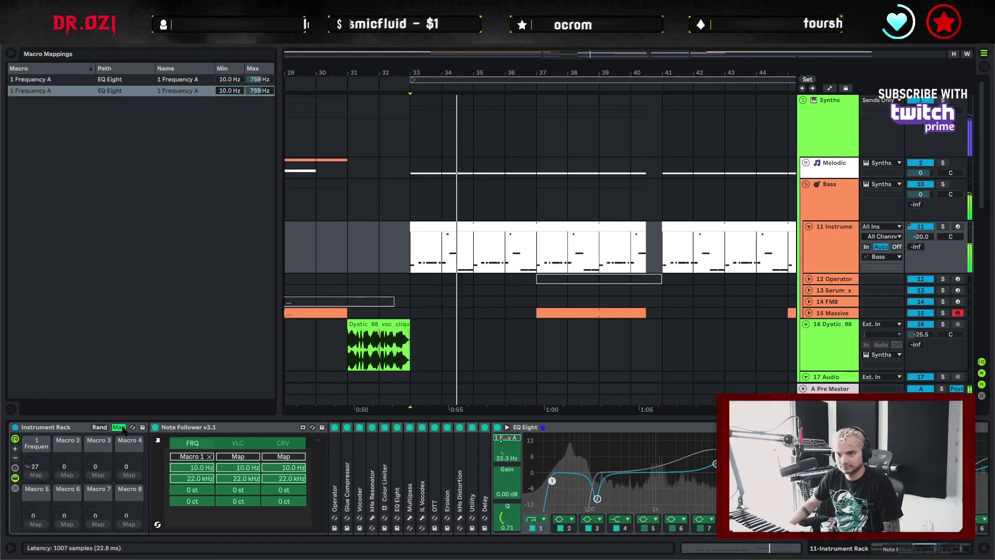
double_click(254, 427)
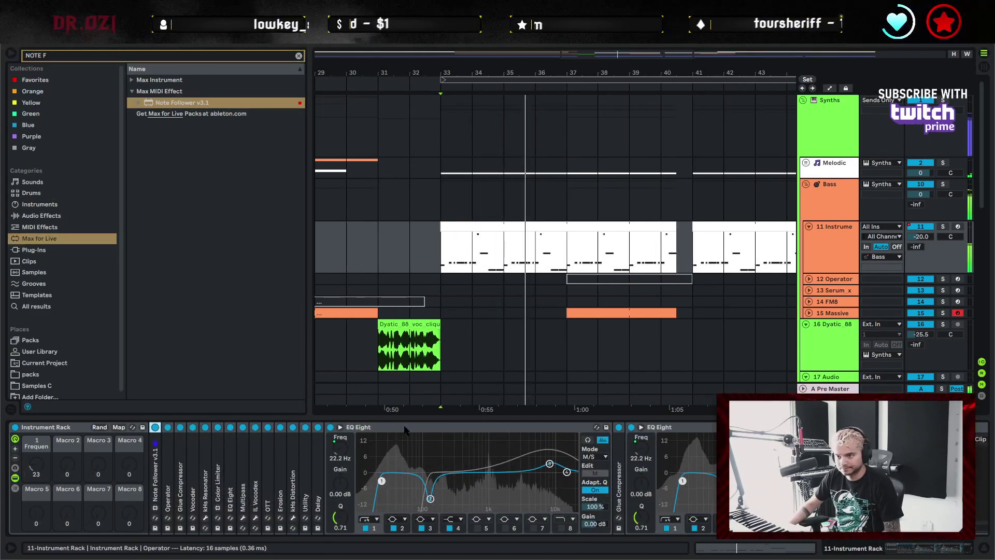
click(119, 427)
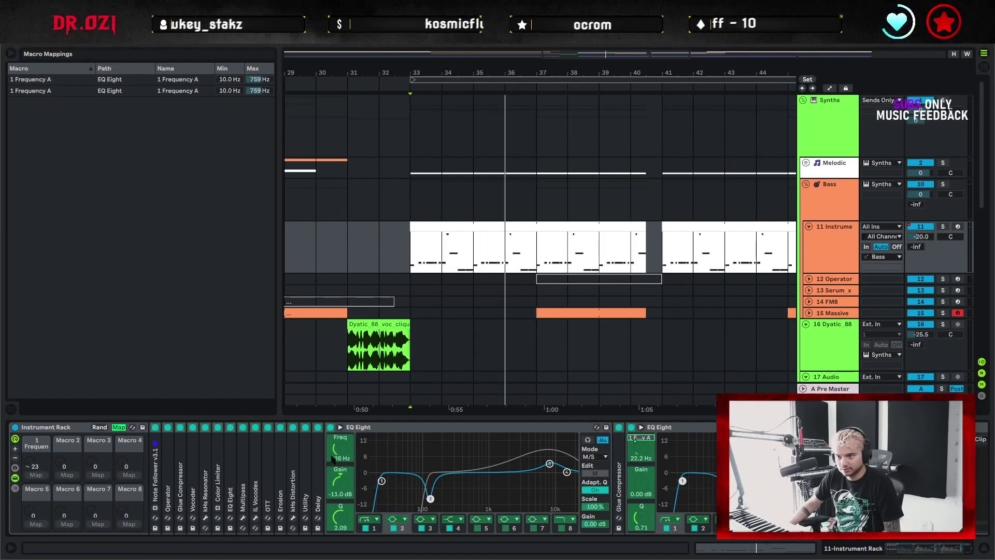
click(44, 477)
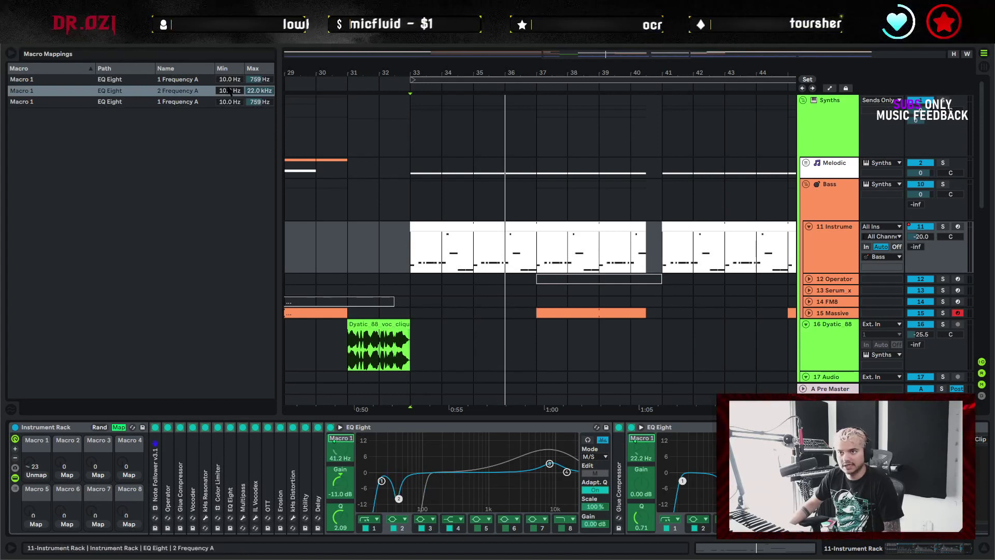
drag(230, 91, 229, 92)
key(space)
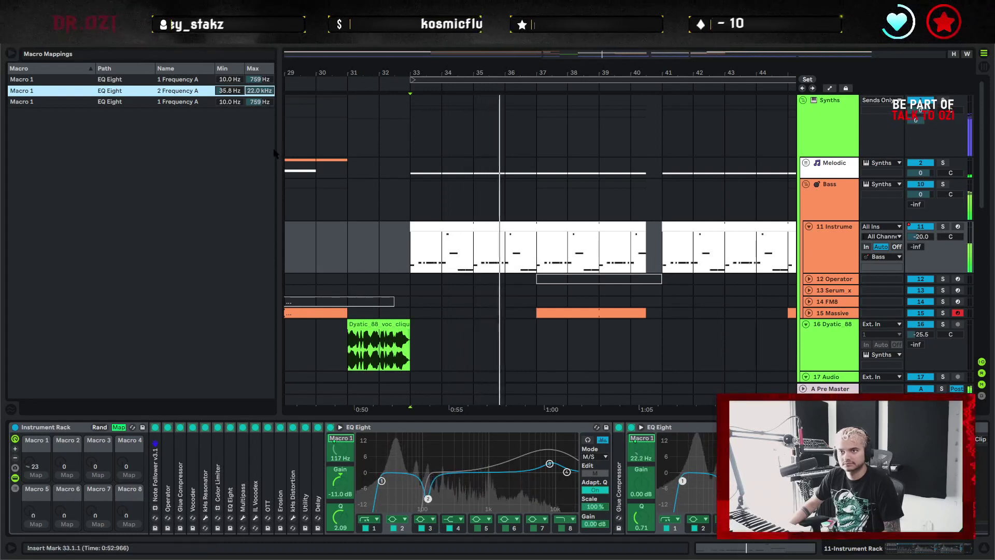
Map band 2's frequency in the last EQ Eight to Macro 1 with a 37.5 Hz minimum and play from bar 33
click(704, 529)
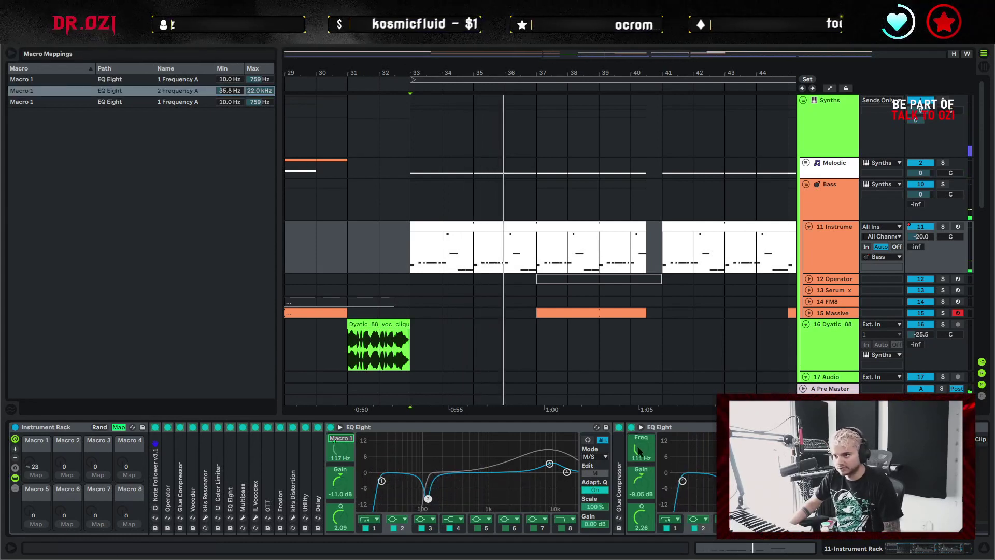
click(35, 475)
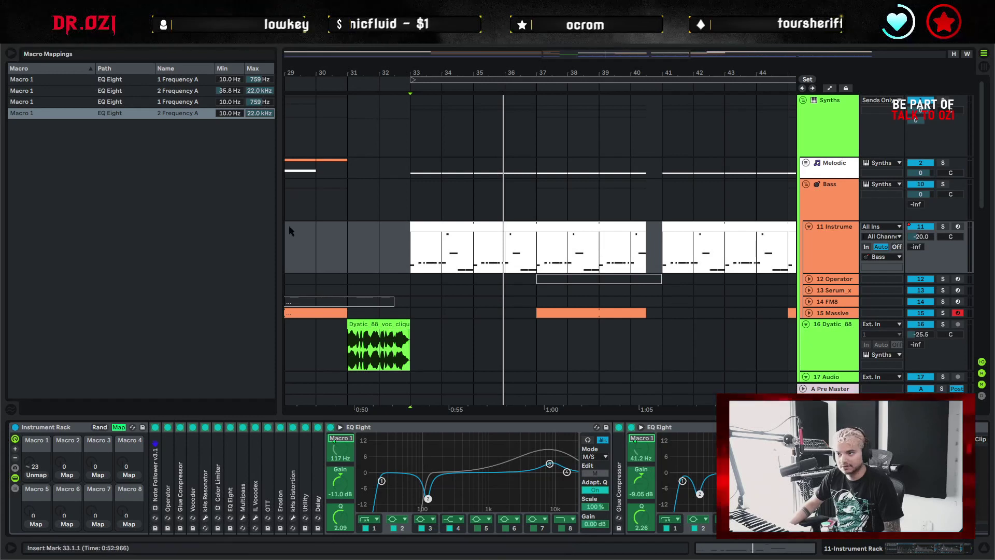
drag(236, 115, 236, 97)
key(space)
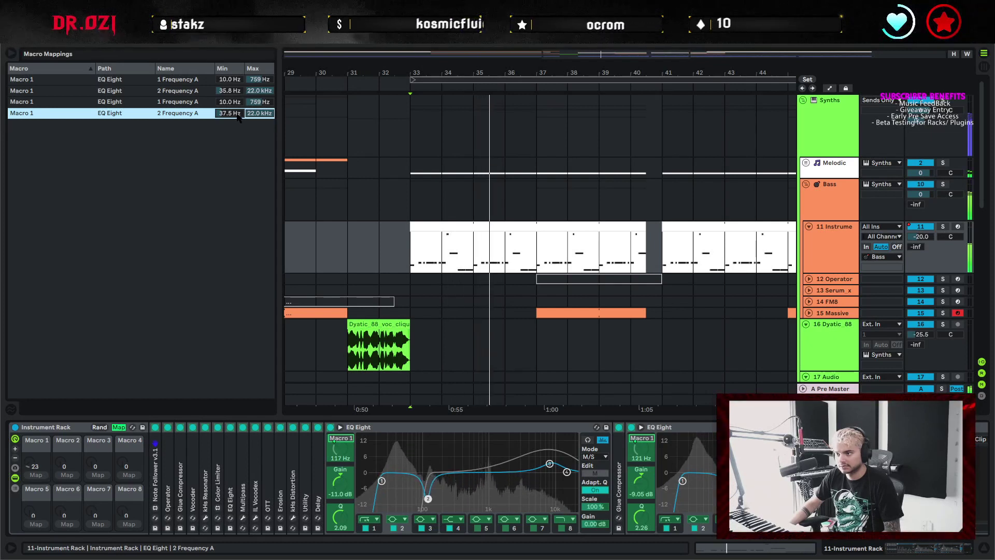
Leave macro mapping and use band 5 of the second-to-last EQ Eight to cut 7.07 dB at 1.04 kHz with Q 2.64, listening from bar 33
click(489, 529)
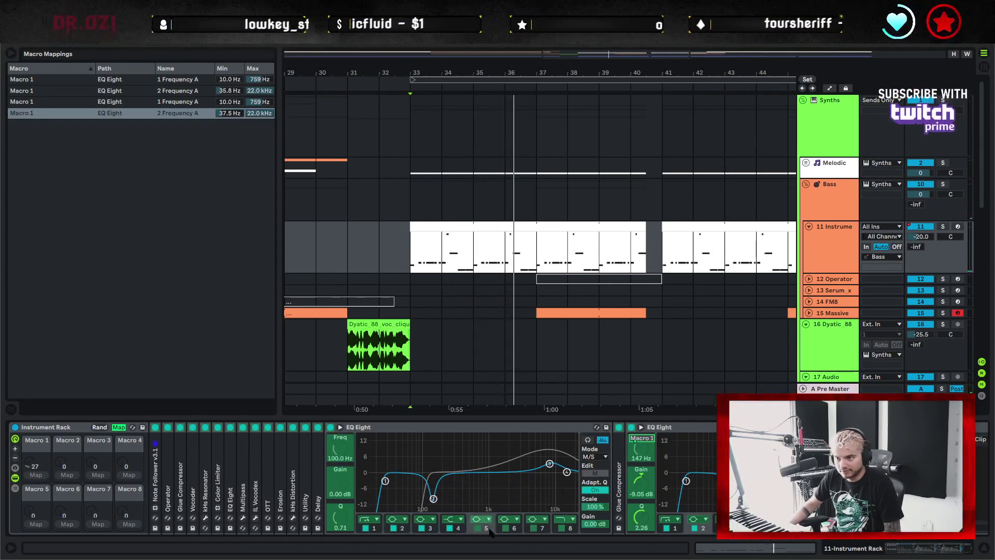
click(122, 429)
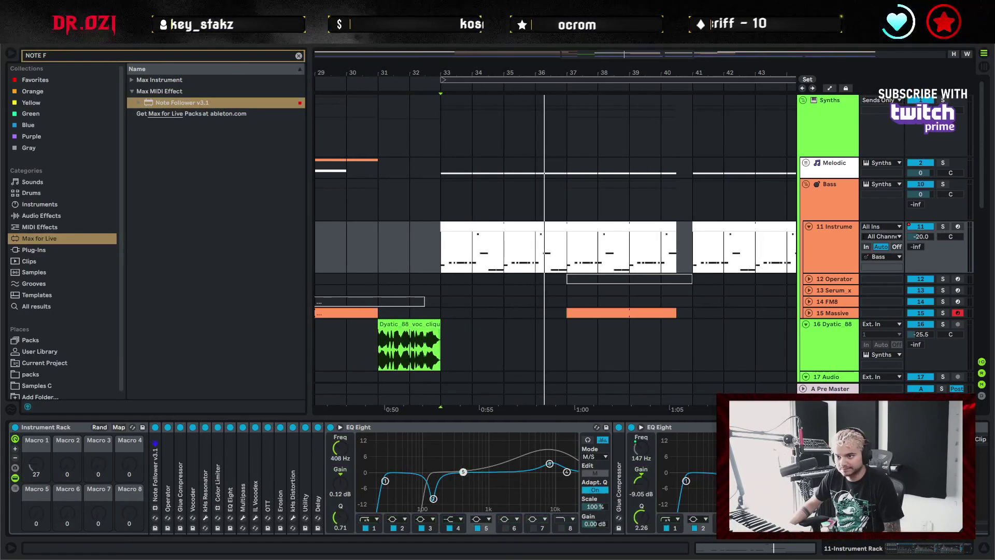
key(space)
key(space)
key(space)
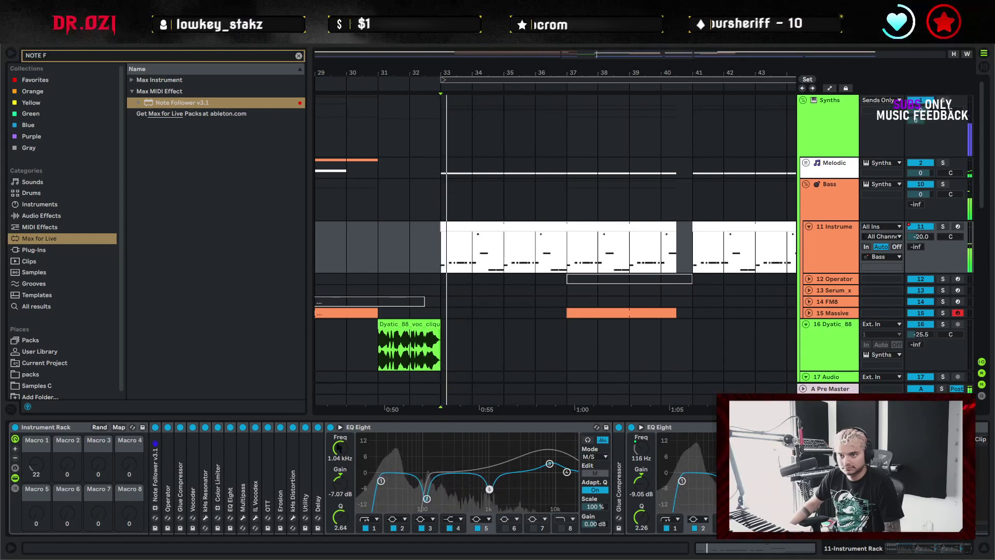
Map band 5's frequency in the second-to-last EQ Eight to Macro 1 with a 504 Hz minimum, checking it in playback
right_click(339, 446)
click(384, 305)
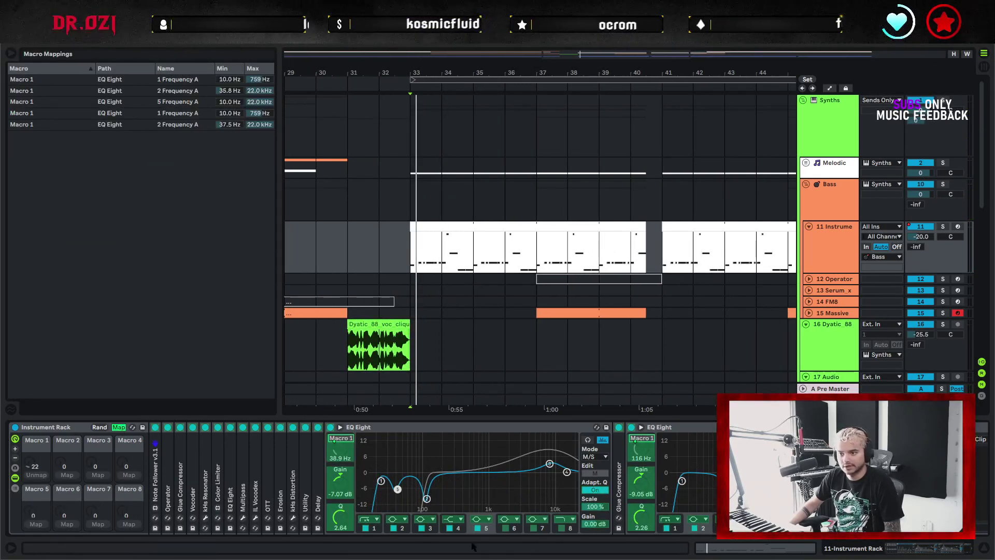
click(340, 449)
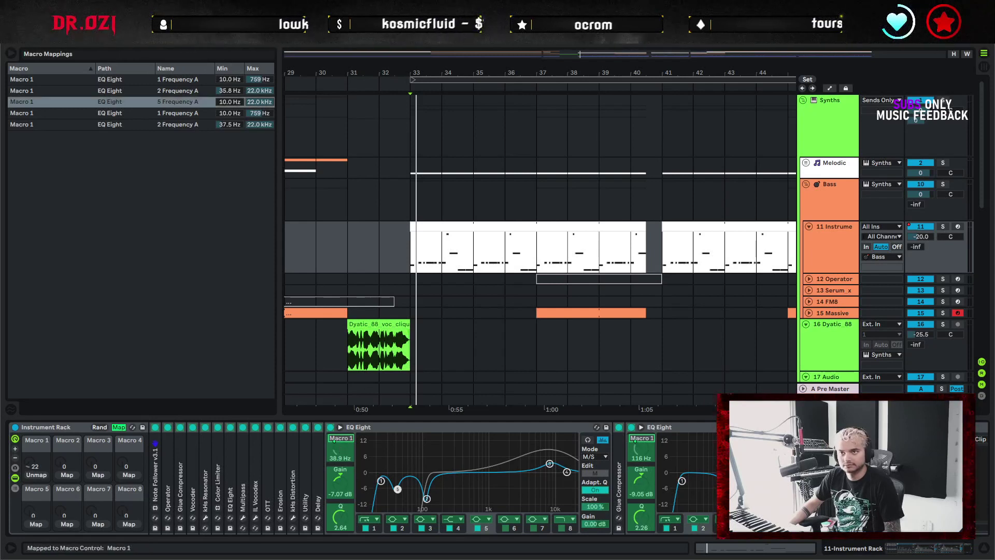
click(234, 102)
key(space)
drag(229, 101, 232, 108)
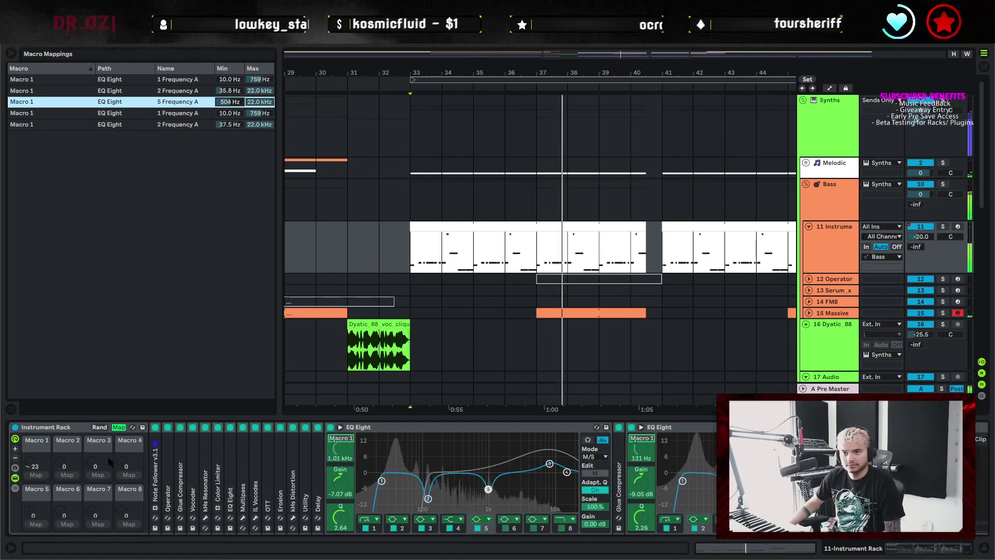
click(119, 427)
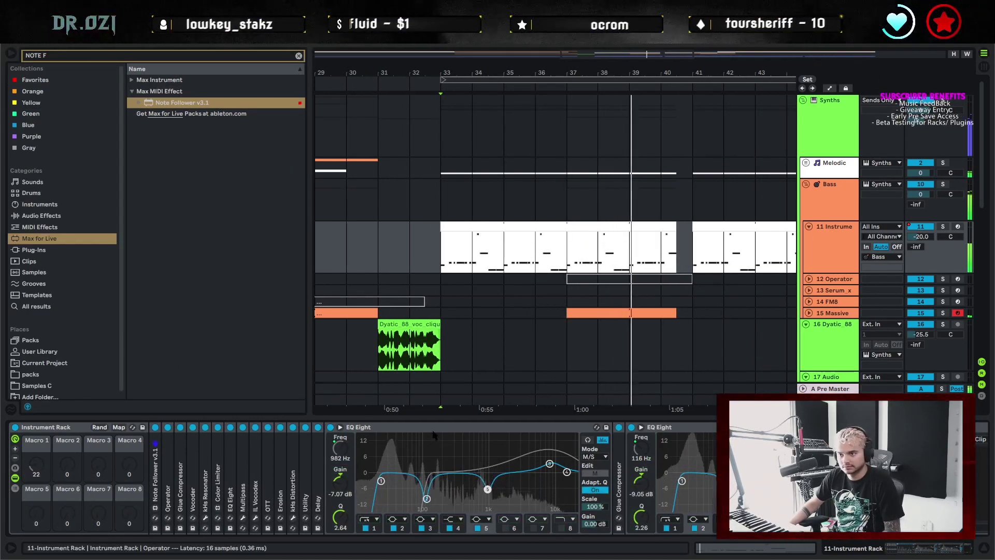
Cut 4.09 dB at 562 Hz with band 3 of the last EQ Eight and map its frequency to Macro 1 with a 271 Hz minimum
double_click(541, 427)
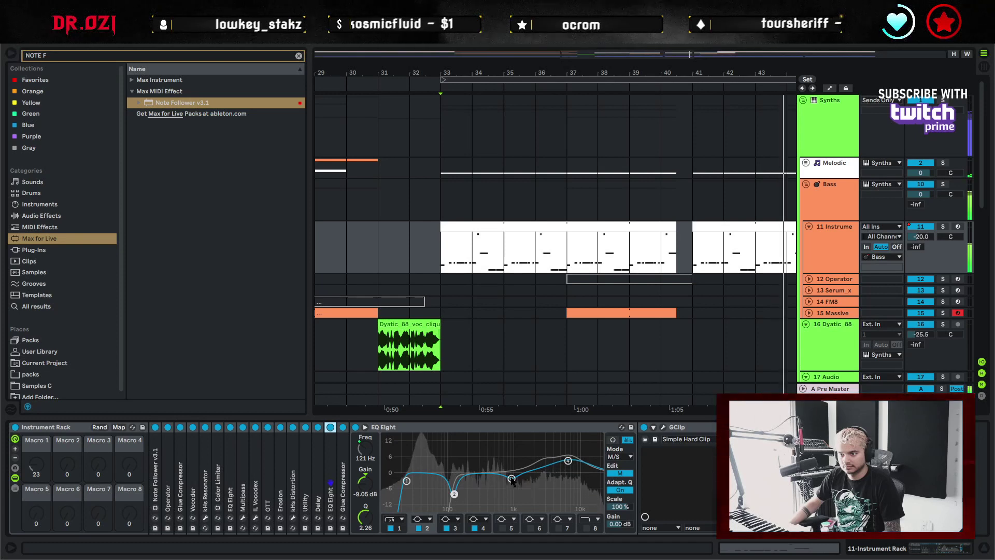
drag(512, 480, 499, 478)
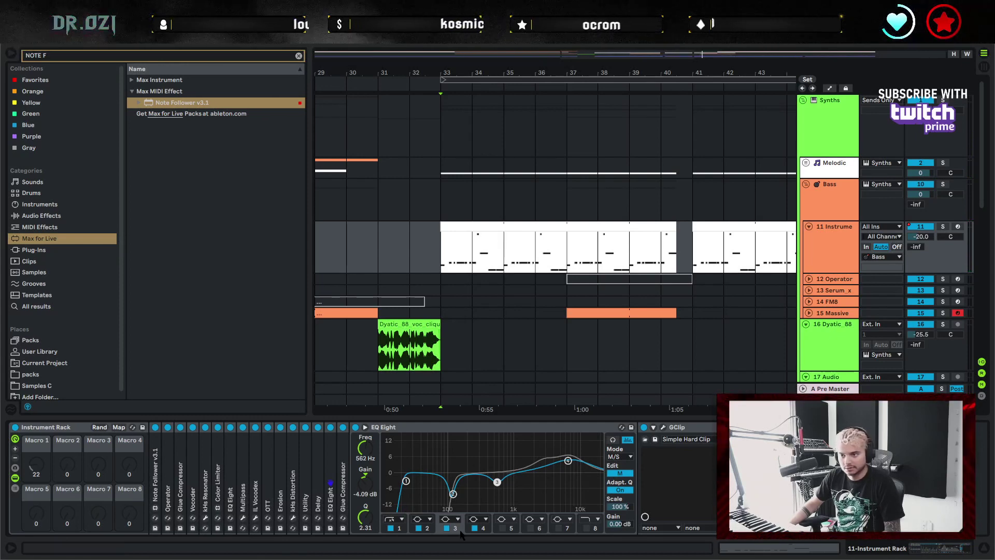
click(118, 428)
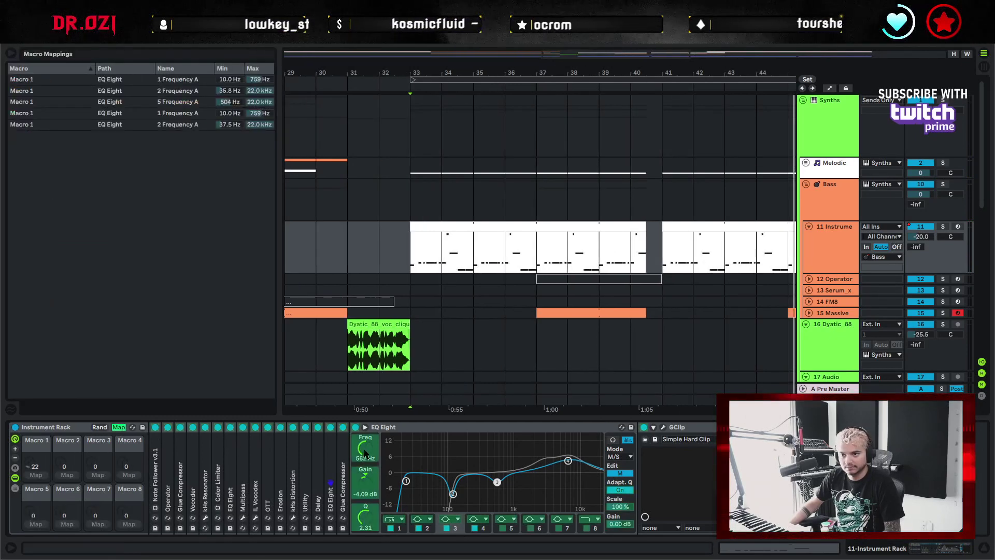
click(365, 450)
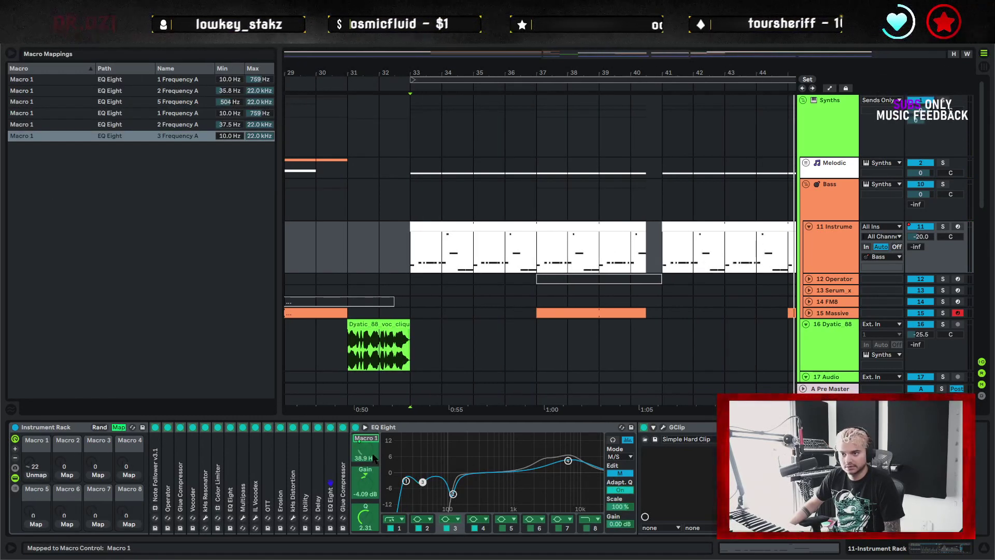
drag(238, 140, 238, 136)
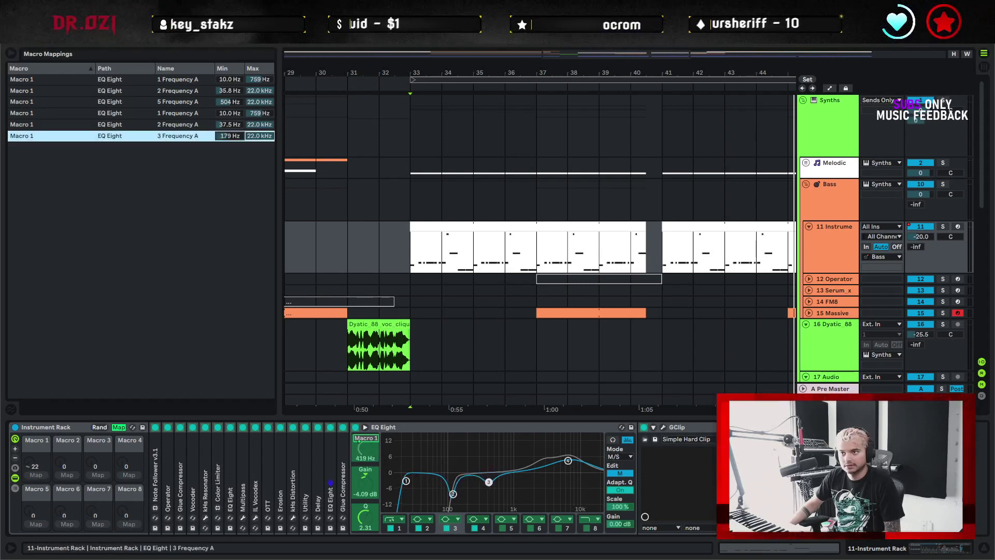
click(660, 69)
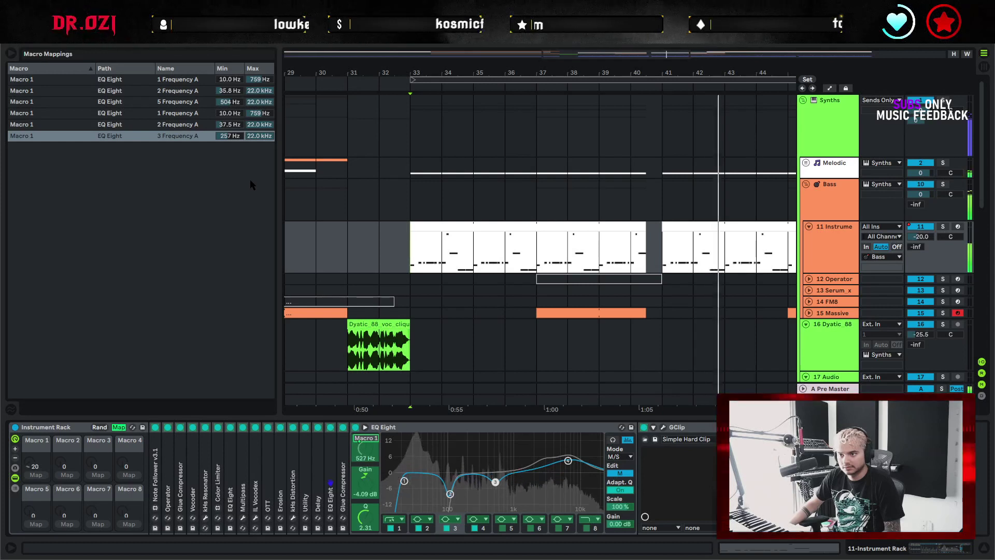
click(218, 136)
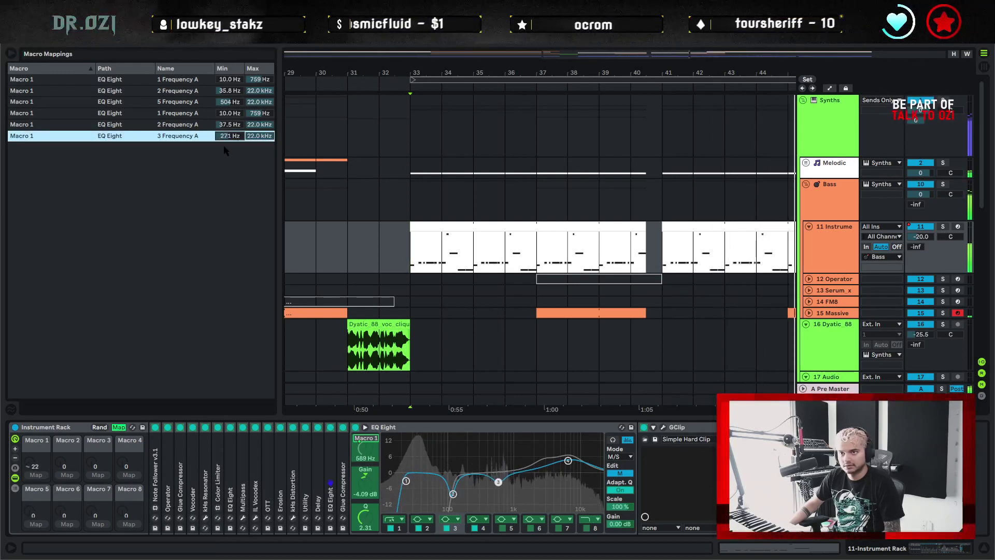
Leave macro mapping, play the drop from bar 33 and fold the last EQ Eight
click(121, 428)
click(118, 427)
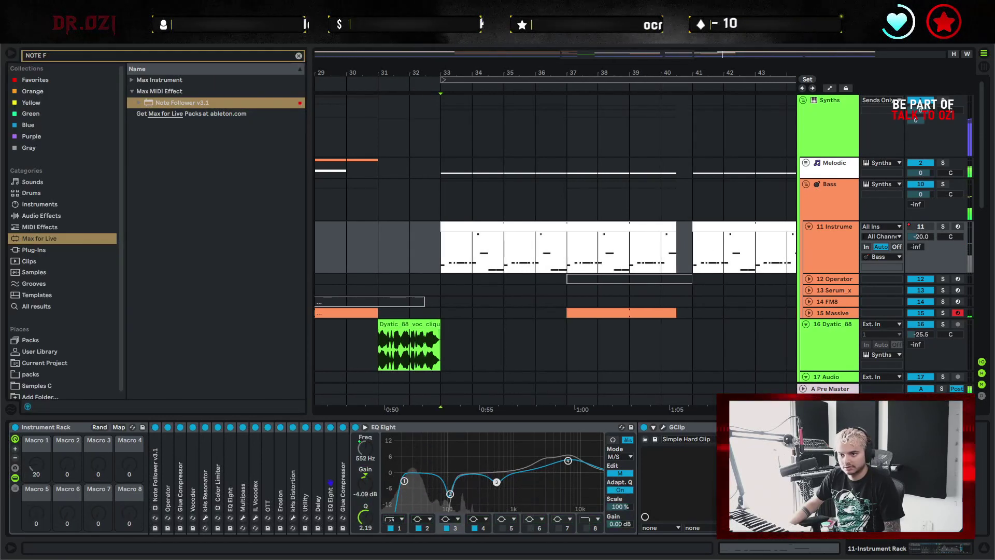
key(space)
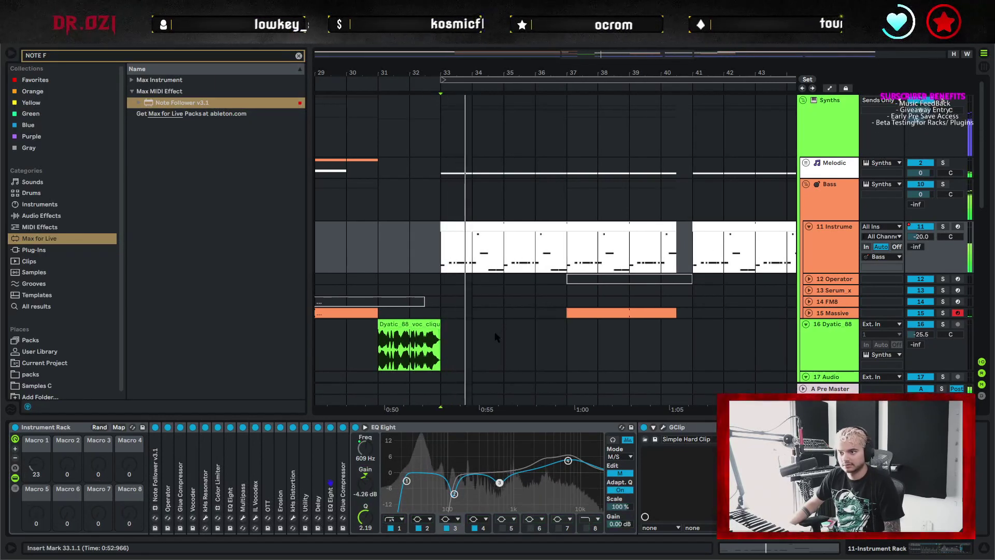
double_click(443, 427)
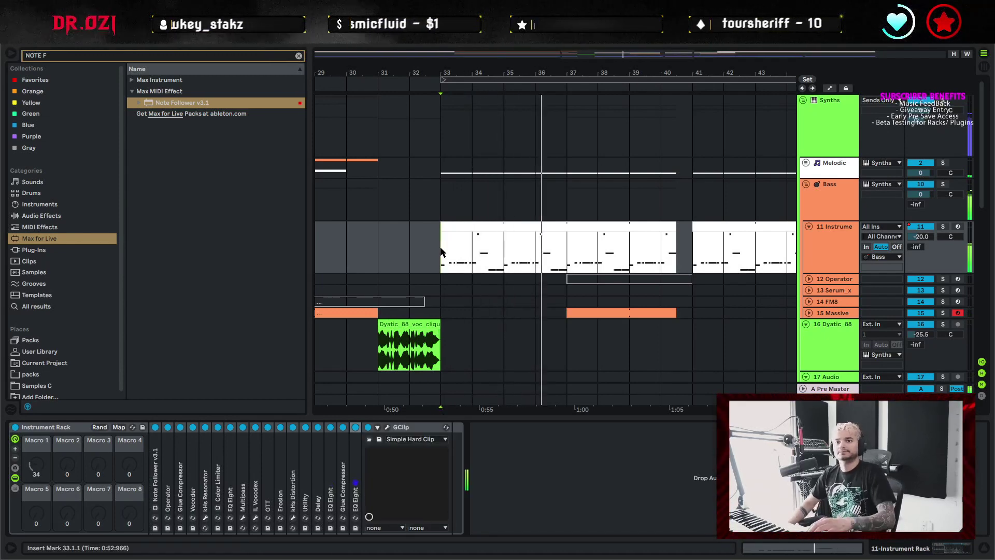
Select the 17 Audio track, clear the browser search and open the Dyatic_chants folder in Samples C
scroll(670, 307, down, 4)
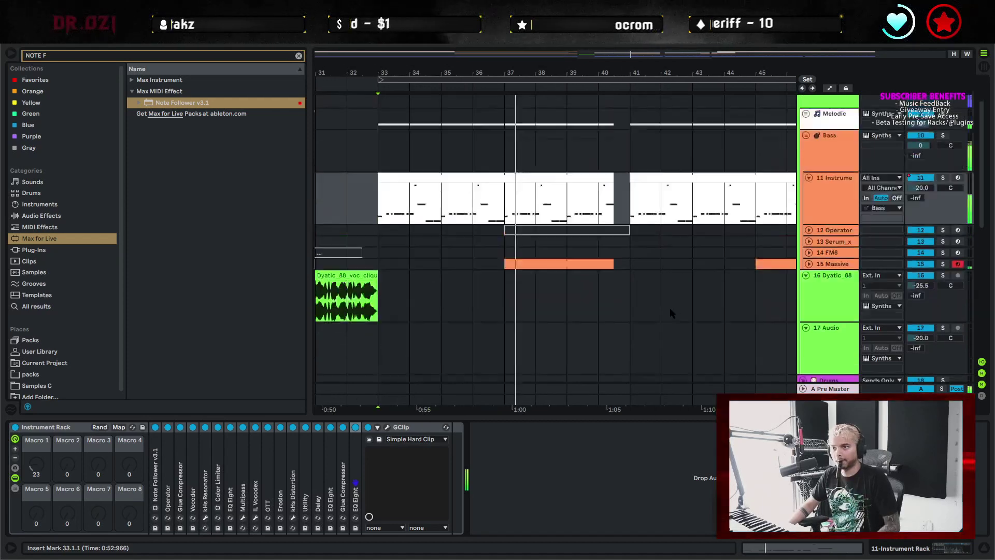
click(851, 259)
click(825, 313)
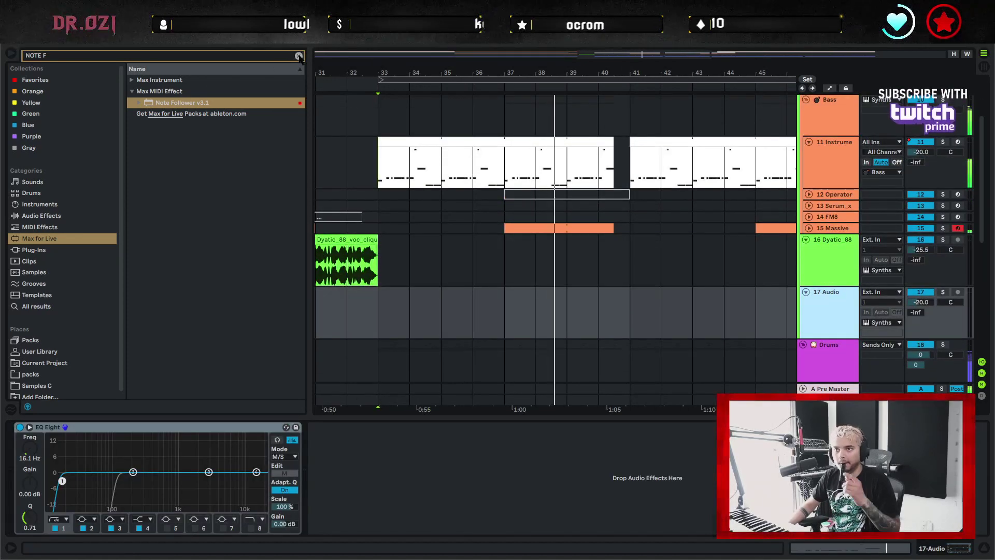
click(83, 56)
key(BackSpace)
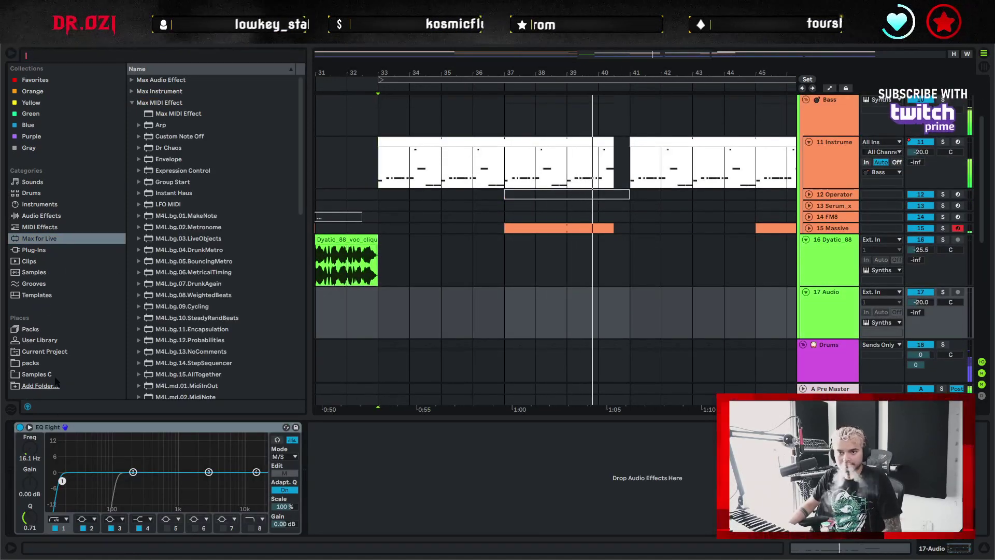
click(34, 374)
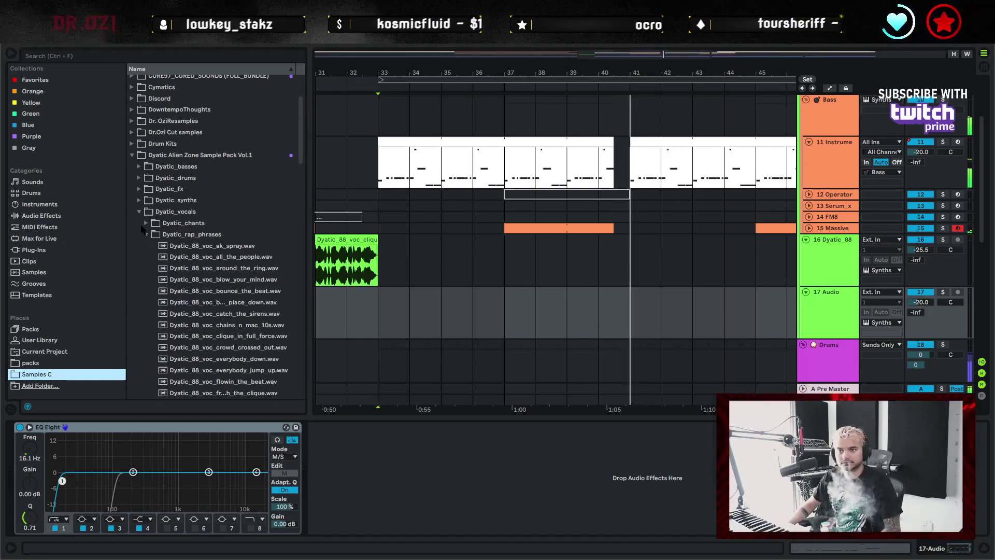
click(145, 223)
Preview the Dyatic chant samples from the ayoo files through the uhhg files to find a vocal shout for the drop
scroll(249, 273, down, 1)
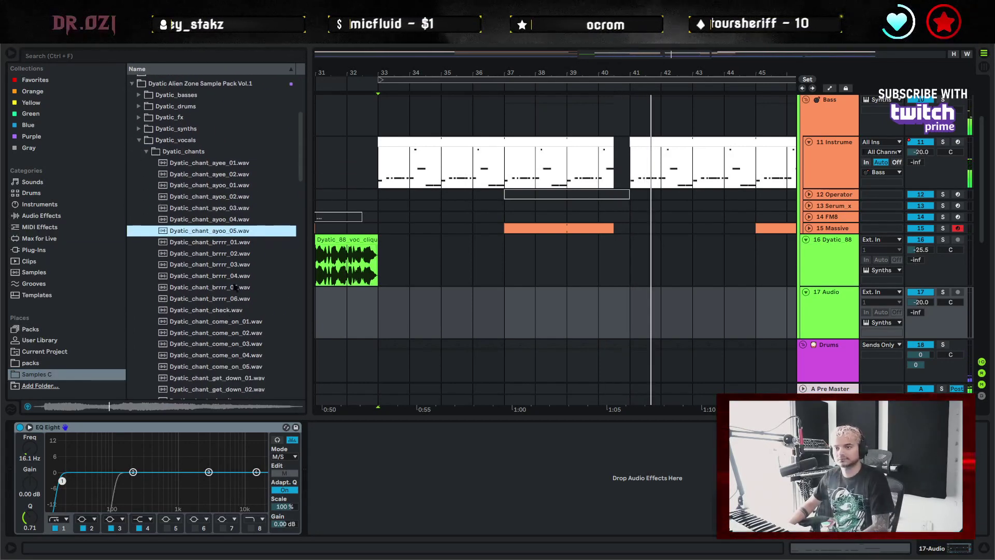
click(246, 333)
scroll(244, 303, down, 2)
click(249, 240)
click(253, 251)
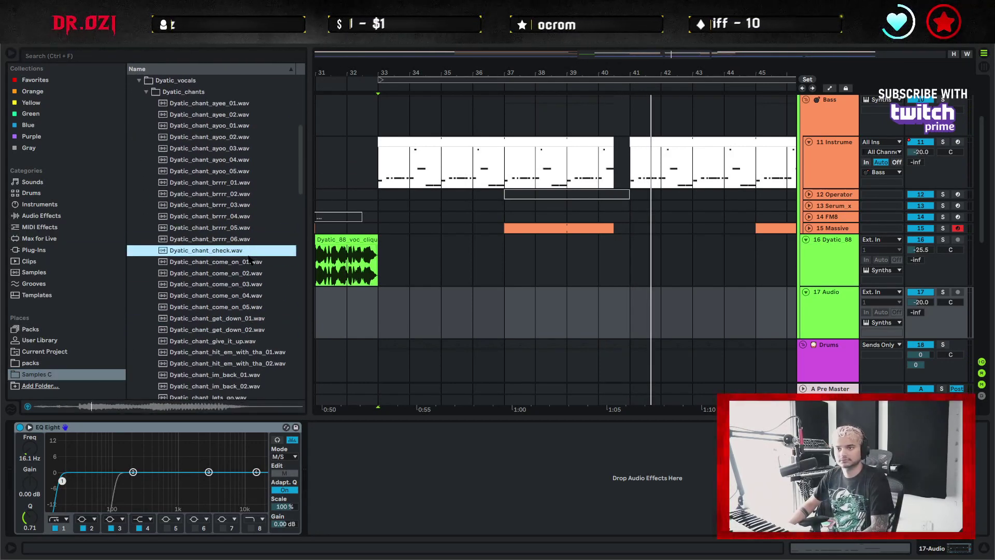
click(233, 295)
scroll(236, 294, down, 2)
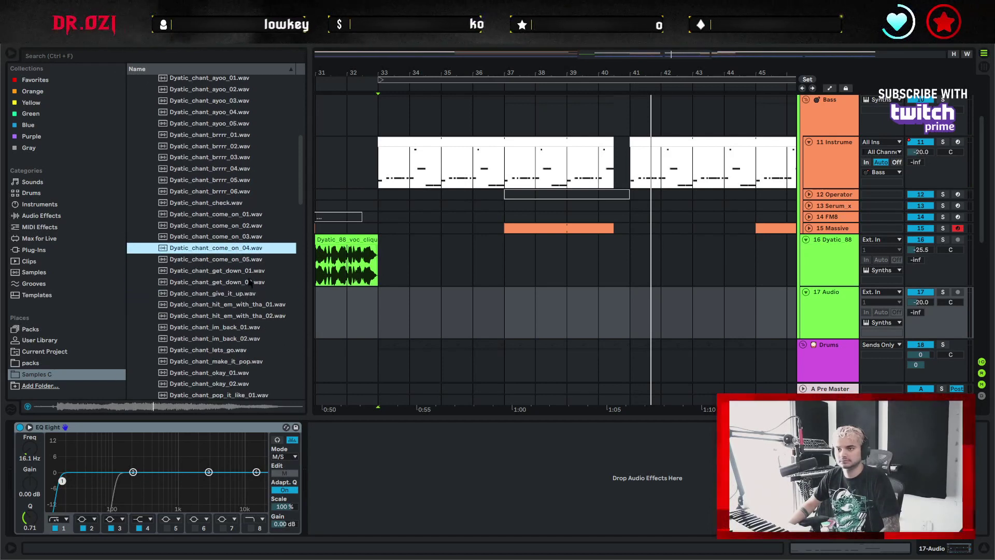
click(246, 273)
click(248, 292)
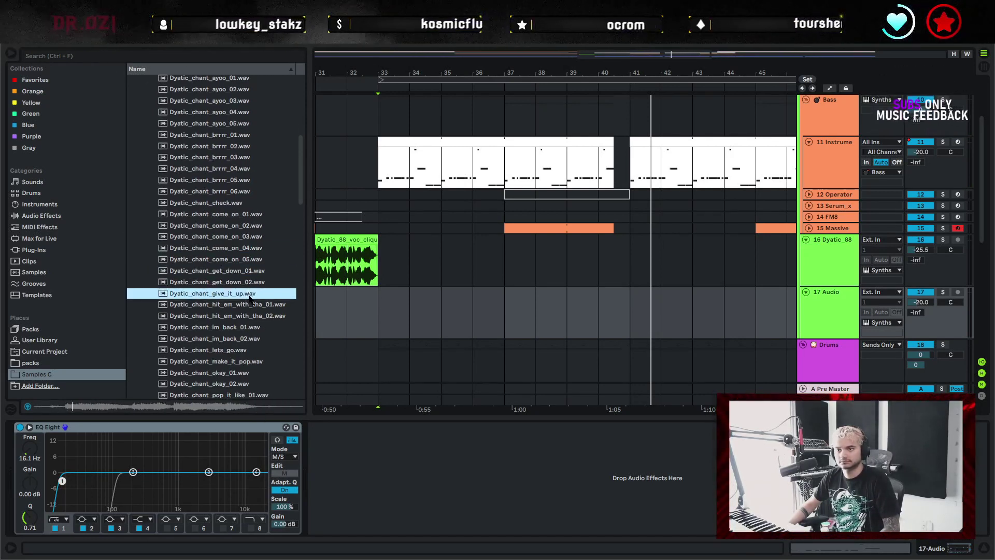
scroll(247, 283, down, 2)
click(246, 272)
click(247, 293)
scroll(249, 306, down, 2)
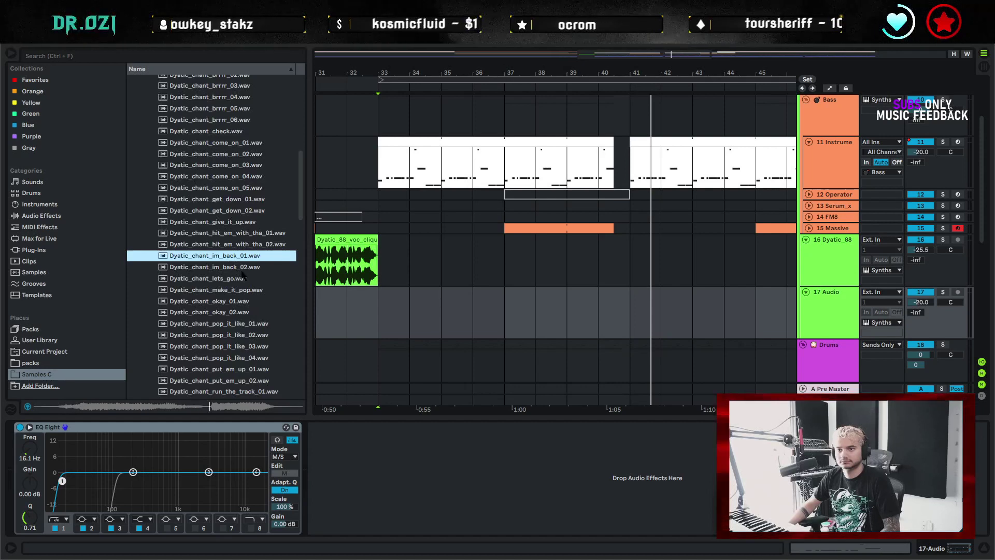
click(242, 270)
click(241, 282)
click(243, 303)
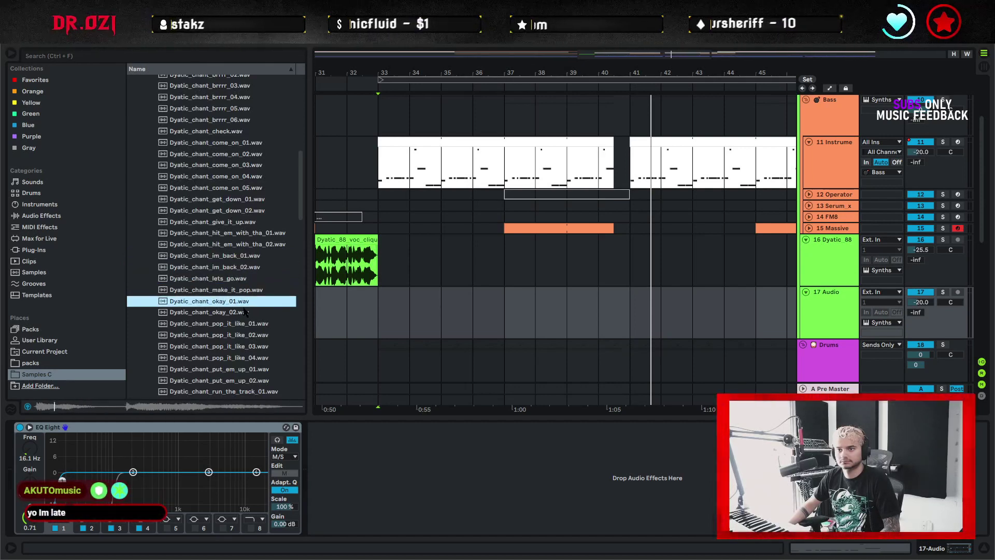
click(243, 290)
scroll(238, 314, down, 1)
click(239, 314)
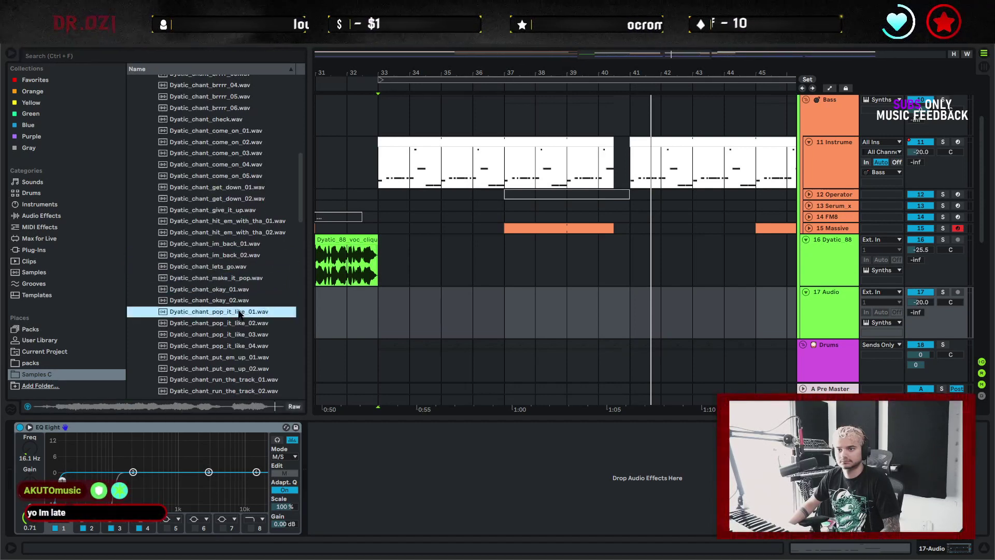
scroll(239, 305, down, 8)
click(240, 288)
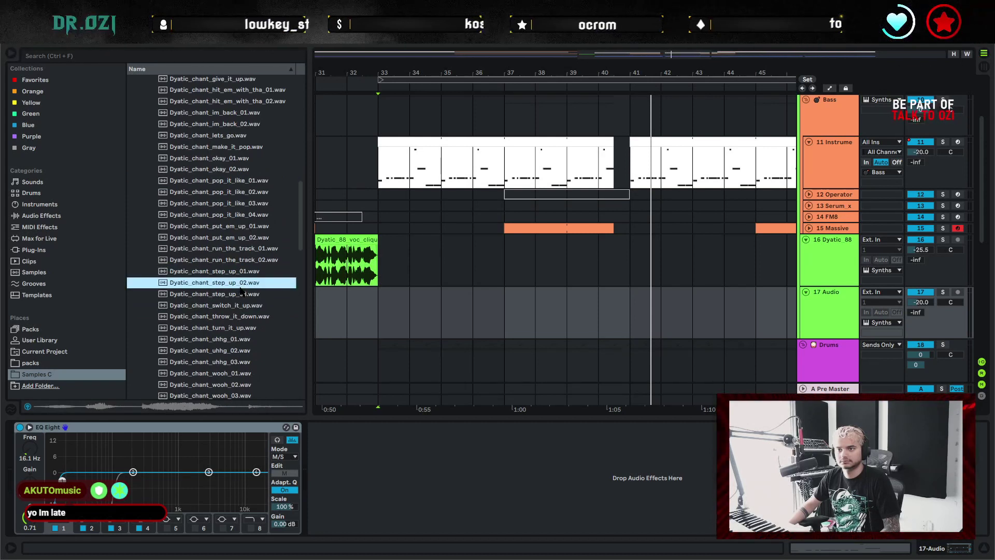
key(Up)
click(245, 299)
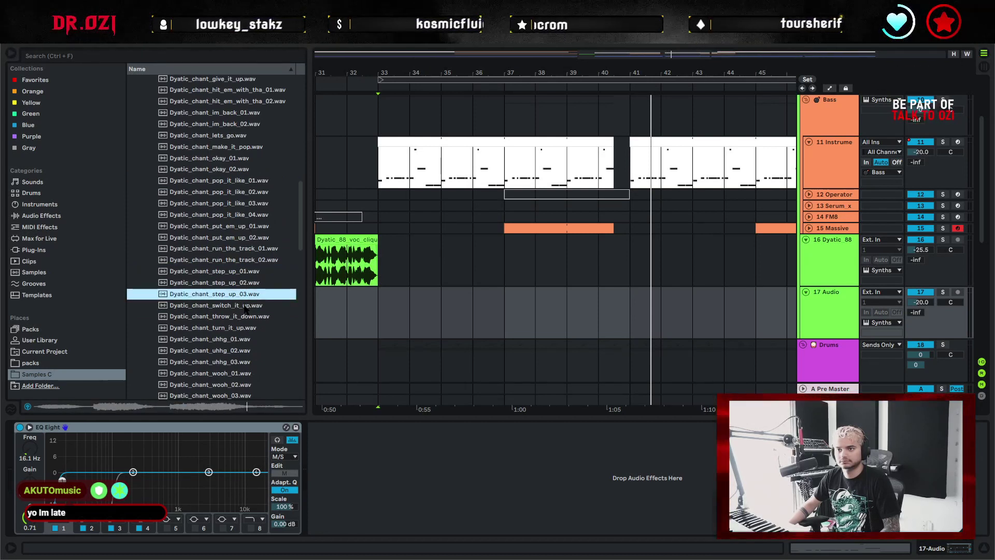
click(244, 306)
click(248, 330)
scroll(248, 330, down, 1)
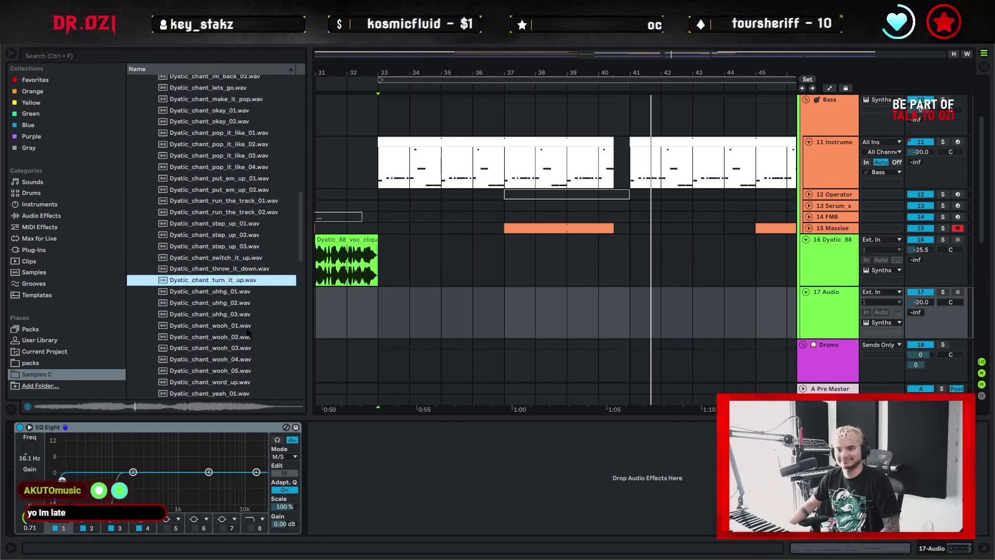
click(243, 303)
scroll(243, 303, down, 1)
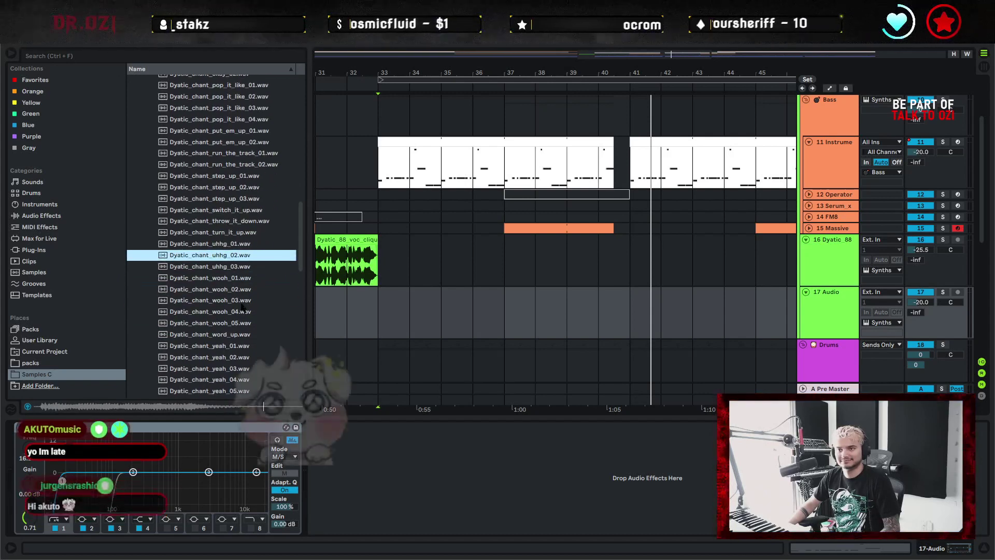
Compare the uhhg_01, uhhg_02, uhhg_03 and wooh_01 chant samples by previewing them
click(382, 315)
click(244, 245)
click(245, 256)
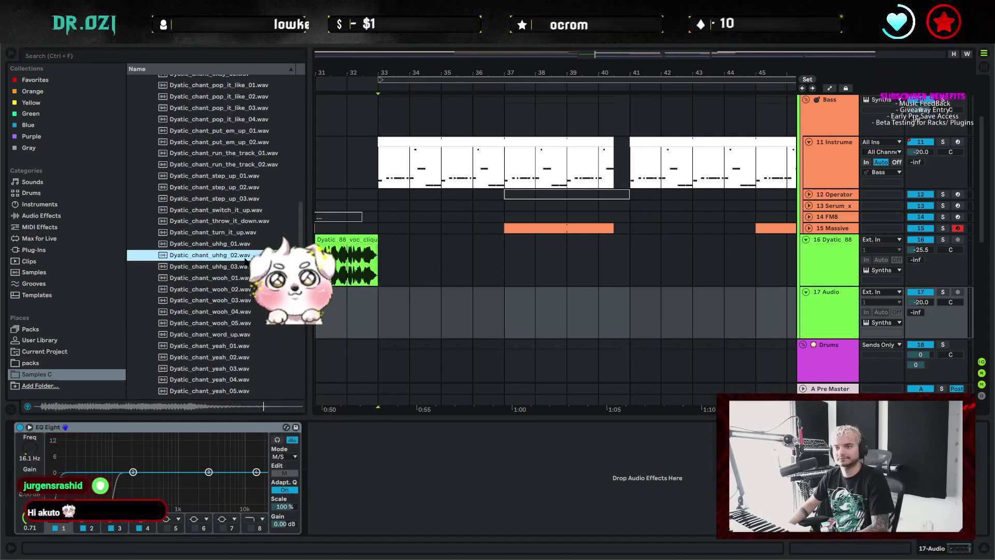
click(251, 267)
click(249, 278)
click(242, 245)
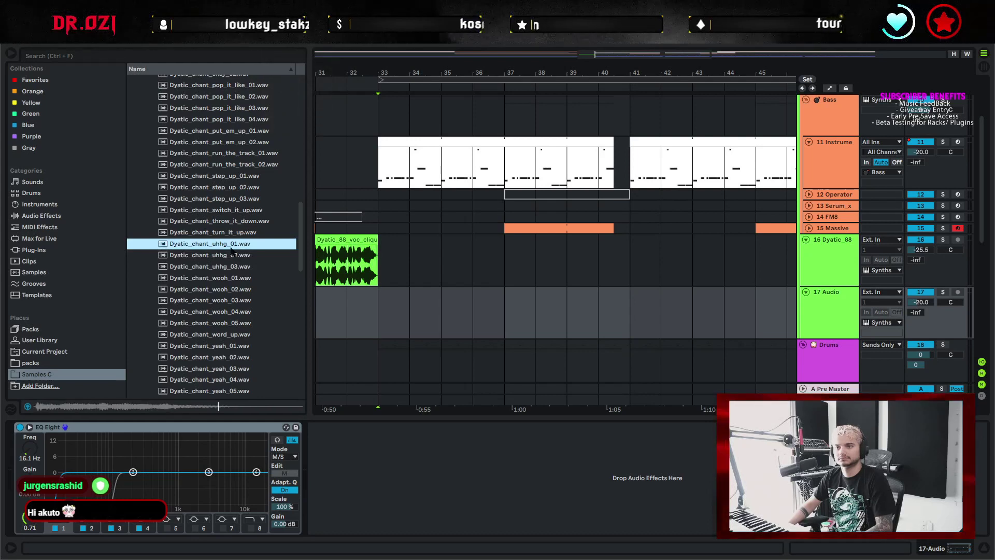
Place Dyatic_chant_uhhg_01.wav on the 17 Audio track ending at bar 35, using a finer grid, and play the drop
drag(232, 252, 437, 292)
key(ctrl+1)
key(space)
click(382, 306)
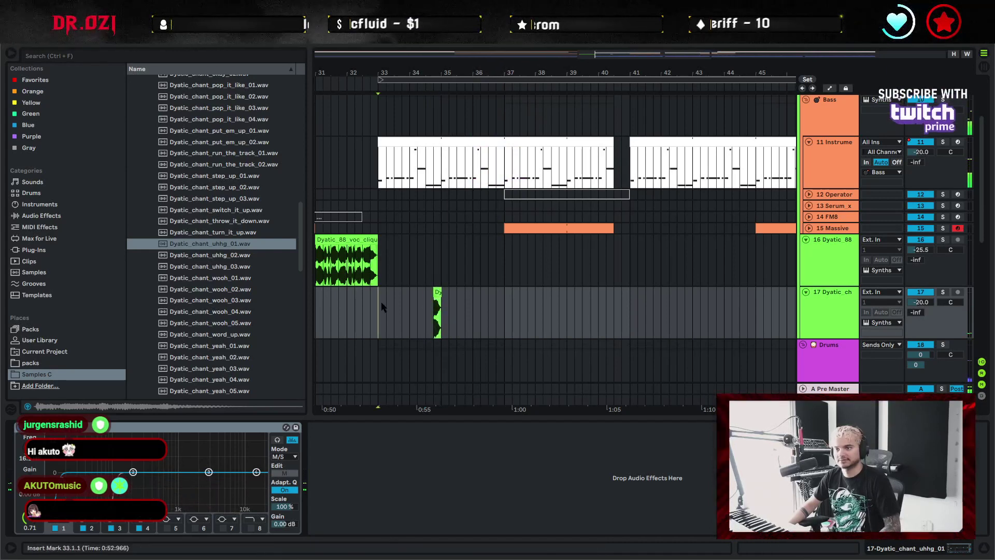
Duplicate the two-bar chant section from bar 33 to 35 three times and delete the copy just before bar 41
shift+click(446, 298)
key(space)
key(ctrl+d)
key(ctrl+d)
key(ctrl+d)
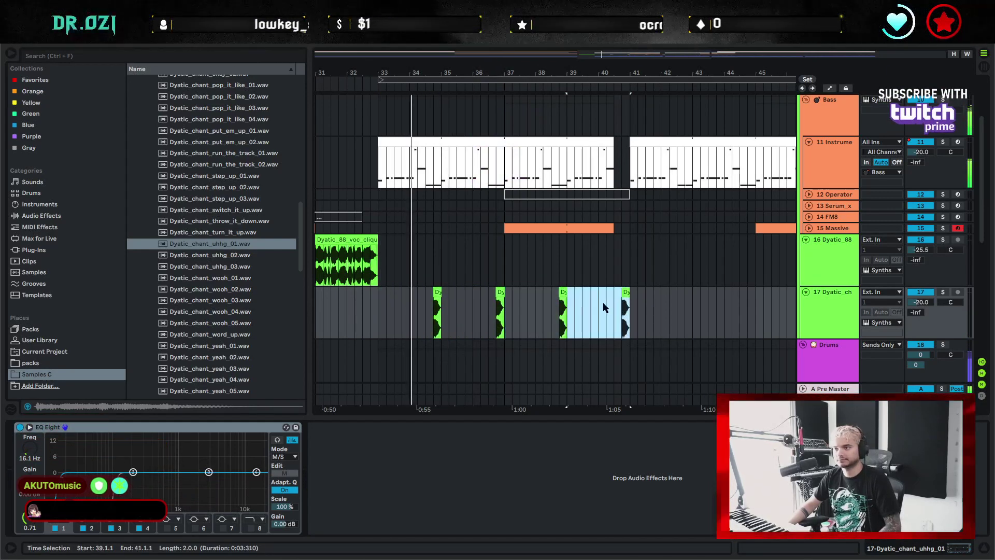
drag(605, 307, 652, 313)
key(Delete)
Duplicate the eight-bar chant pattern from bar 33 to 41 into bars 41 to 49 on the chant track
shift+click(379, 295)
key(ctrl+d)
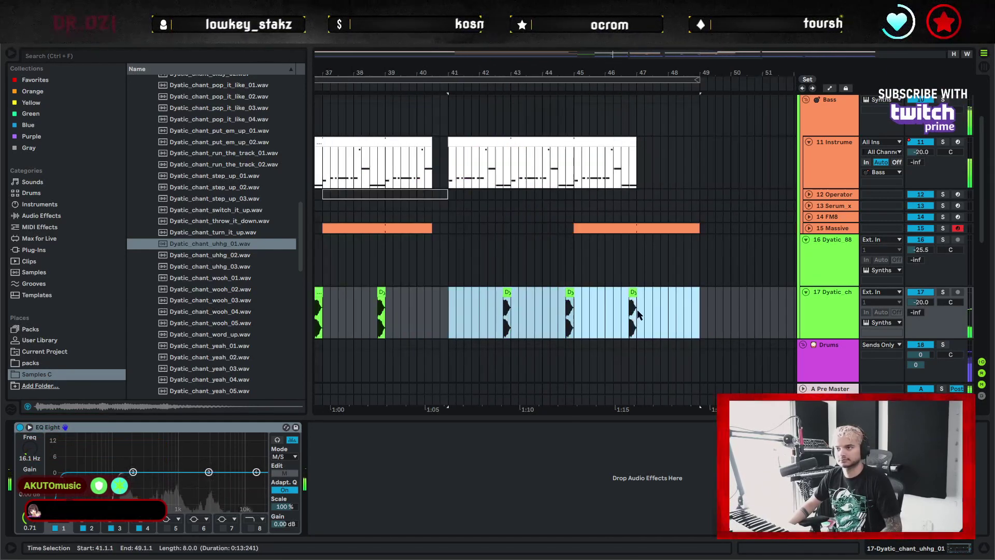
drag(614, 72, 668, 57)
click(565, 314)
scroll(546, 338, up, 2)
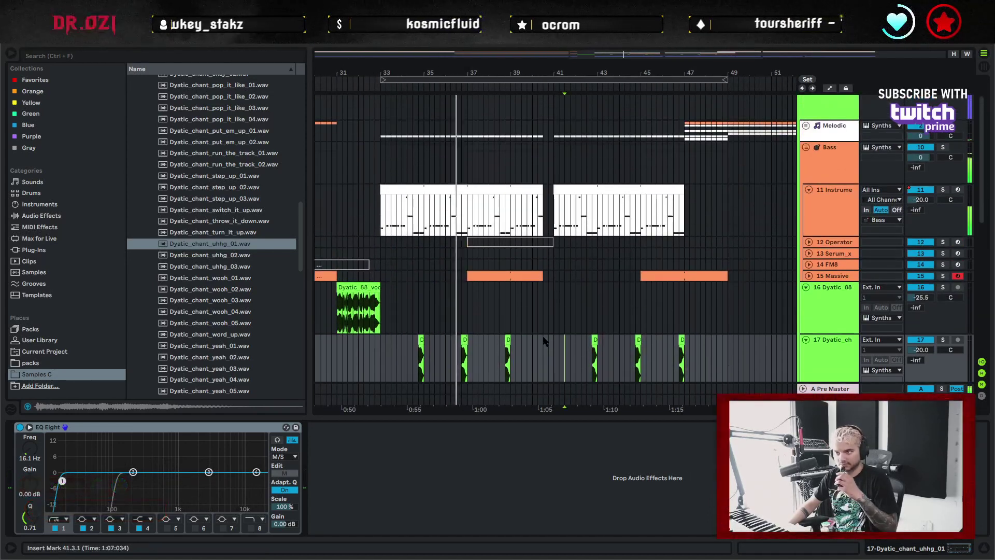
Lower the 17 Dyatic chant track's volume to -21.9 dB and collapse the Dyatic Alien Zone Sample Pack Vol.1 folder
scroll(552, 307, down, 3)
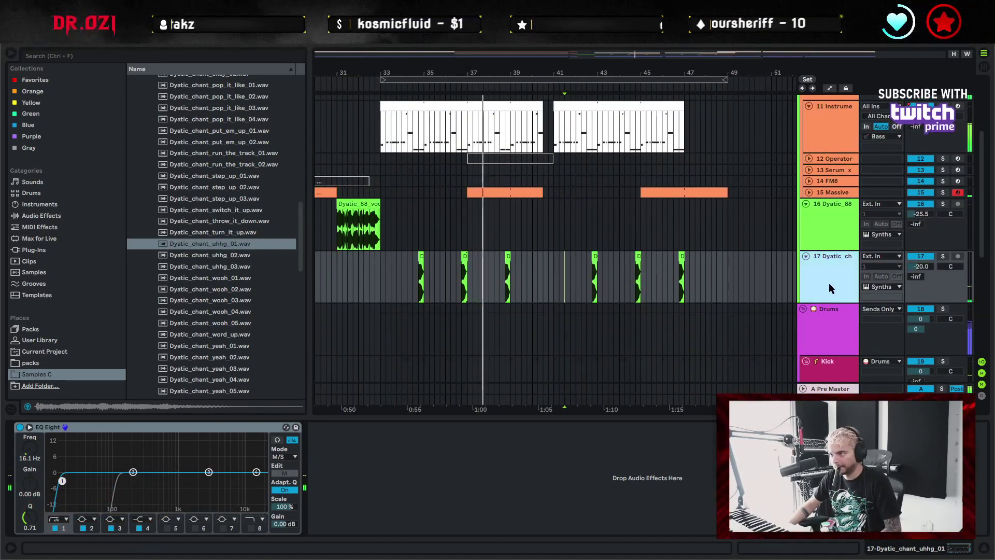
drag(924, 272, 924, 275)
click(554, 273)
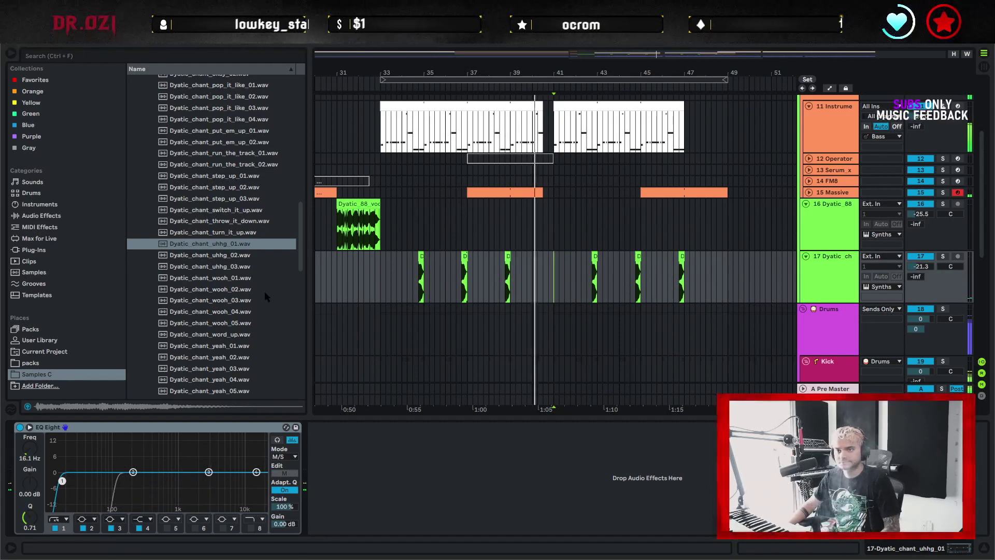
scroll(265, 291, up, 3)
scroll(264, 295, up, 15)
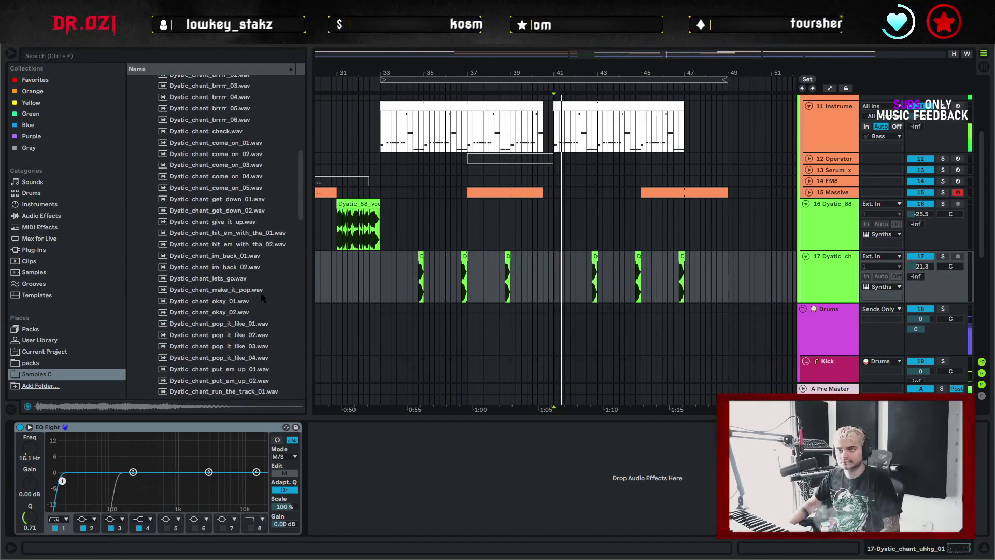
click(134, 142)
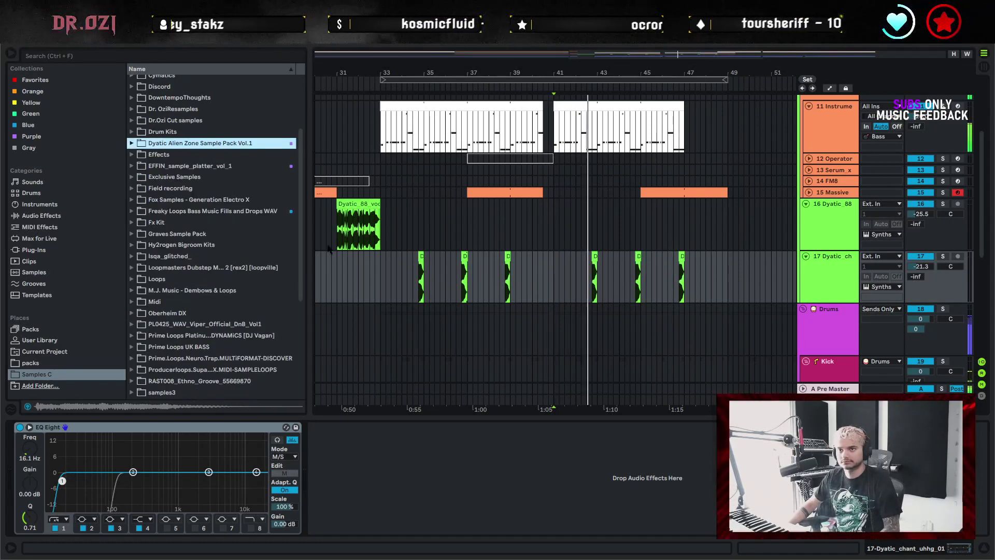
scroll(850, 290, up, 1)
click(850, 315)
click(920, 302)
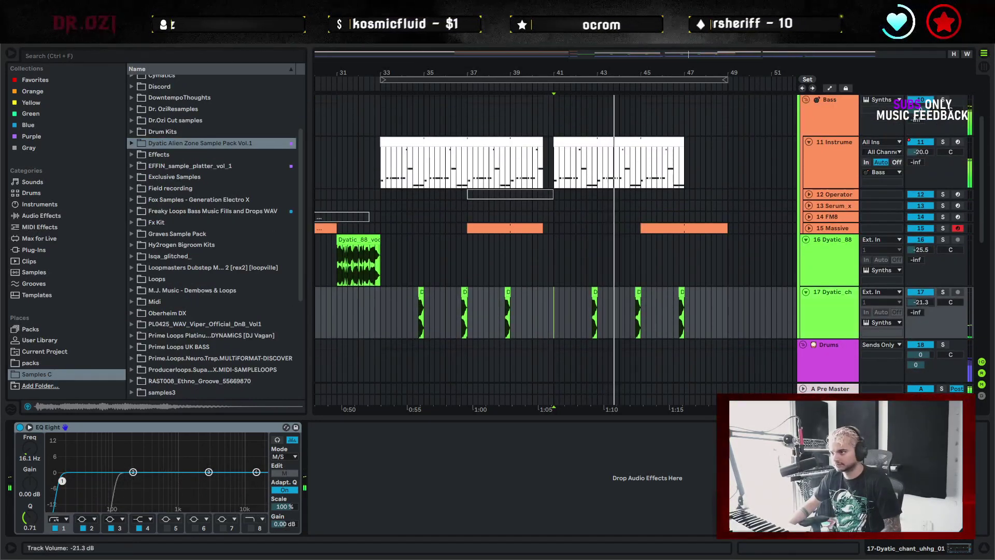
click(712, 312)
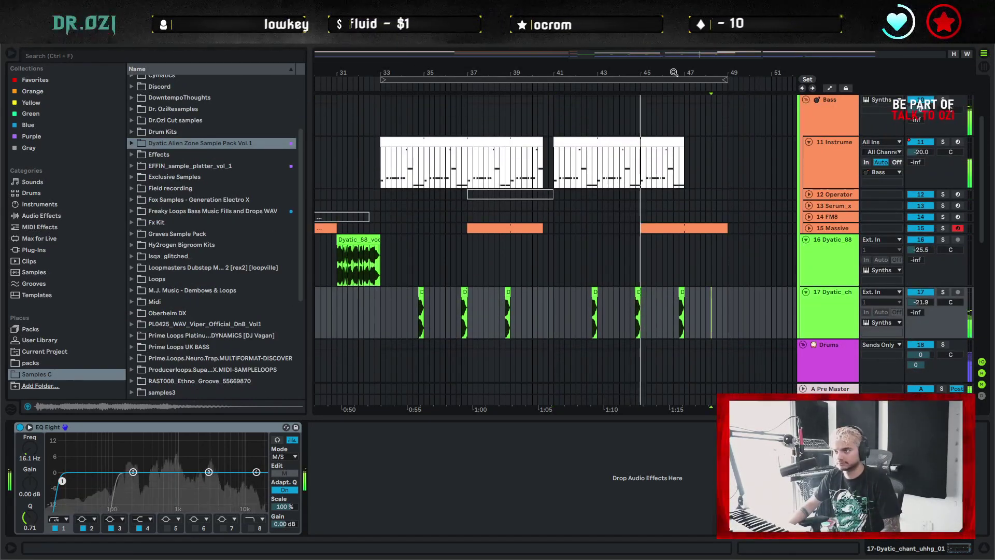
Delete the part of the 15 Massive clip between bars 47 and 49 and hide the device view
drag(673, 72, 673, 67)
drag(722, 226, 683, 228)
click(706, 229)
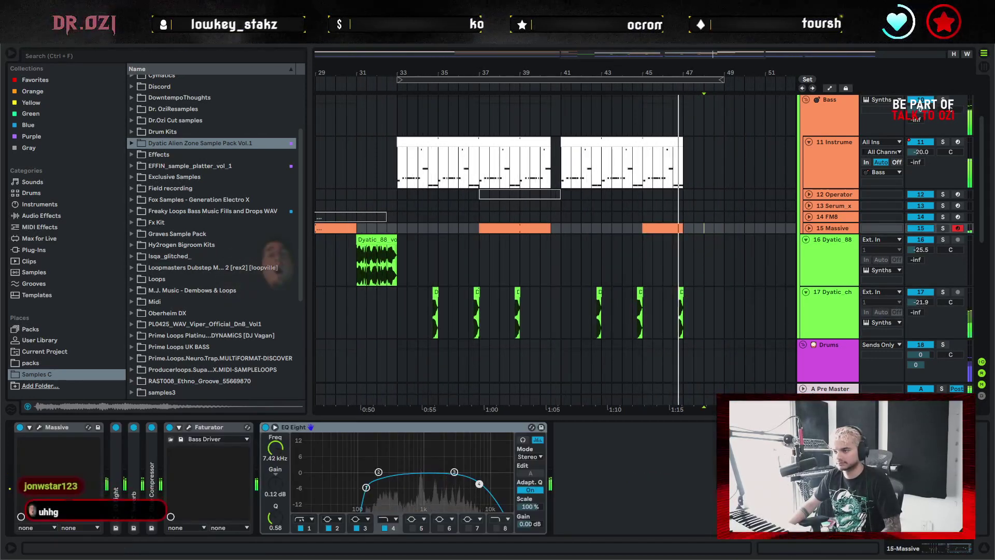
click(981, 548)
Fold the Bass group and the two Dyatic vocal tracks to give an overview of the arrangement
scroll(793, 294, up, 3)
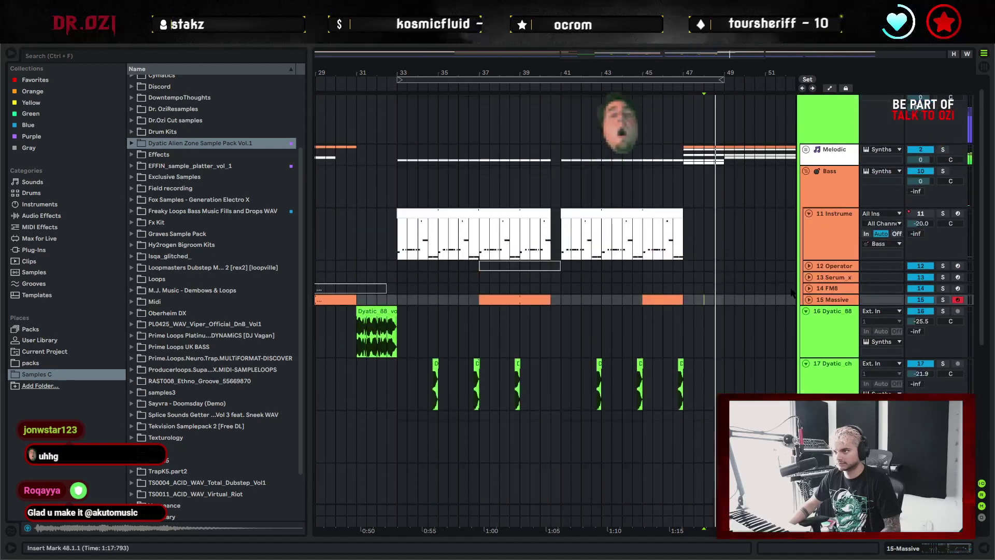
alt+click(806, 311)
scroll(744, 242, right, 3)
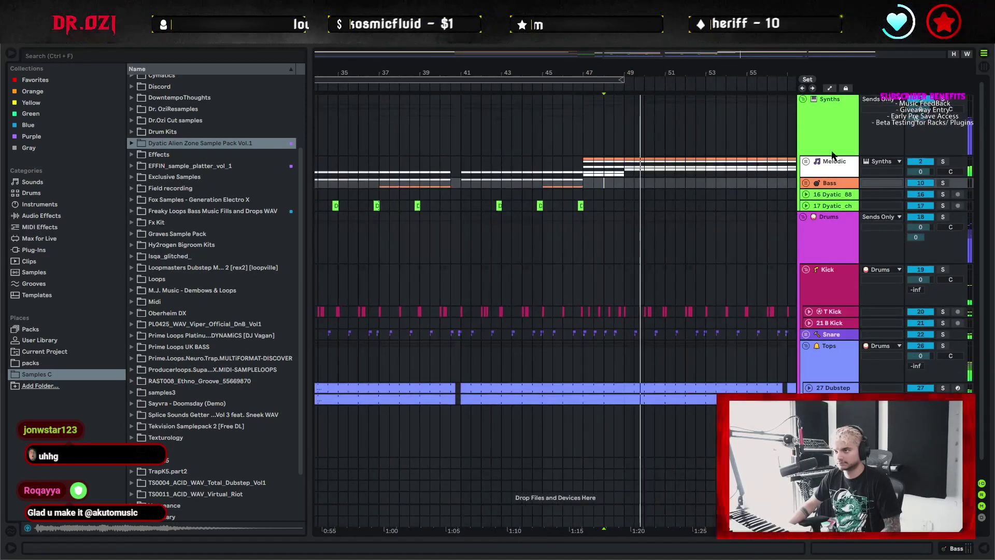
drag(631, 72, 578, 49)
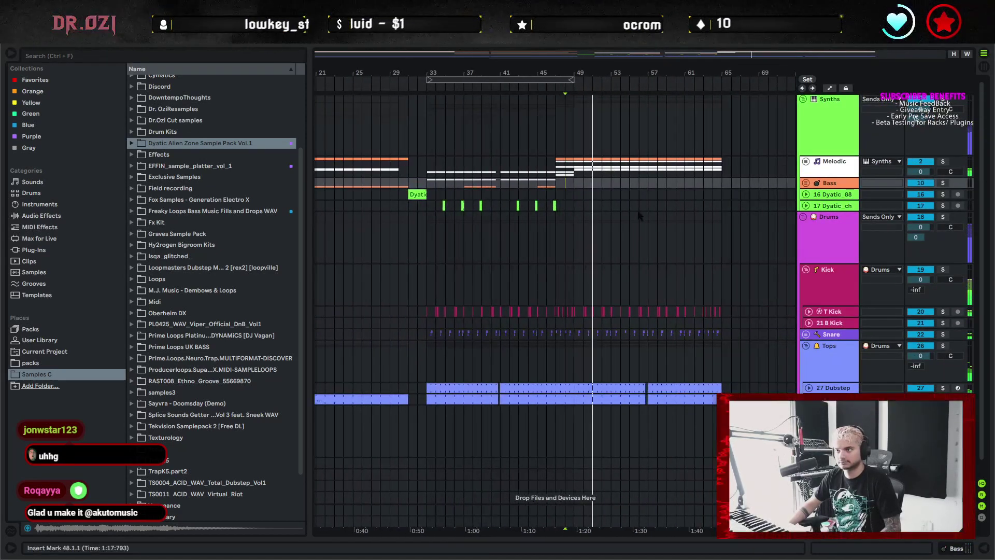
Delete the drum clips and the 4 Instrumen and 6 Serum_x64 parts from bar 57 to bar 65
click(647, 240)
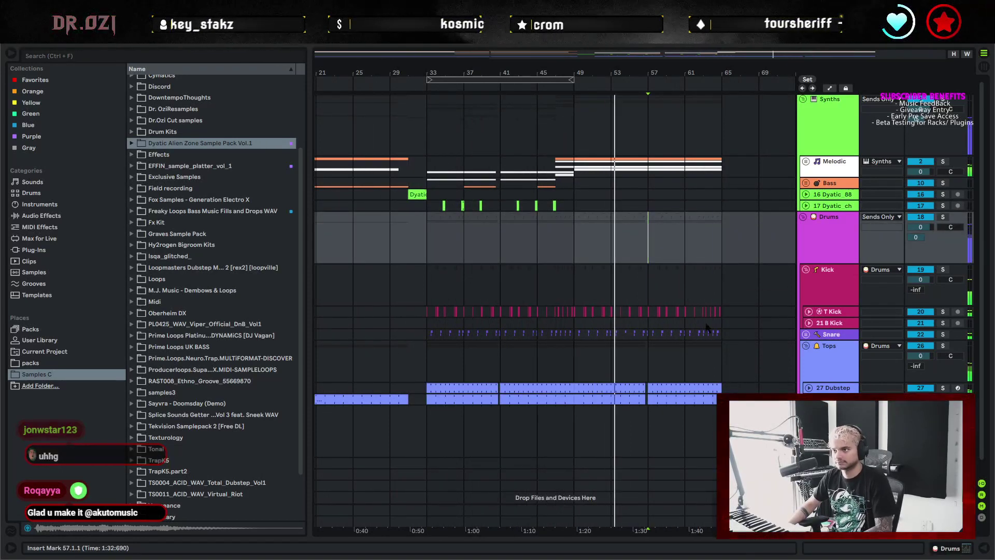
drag(648, 240, 716, 356)
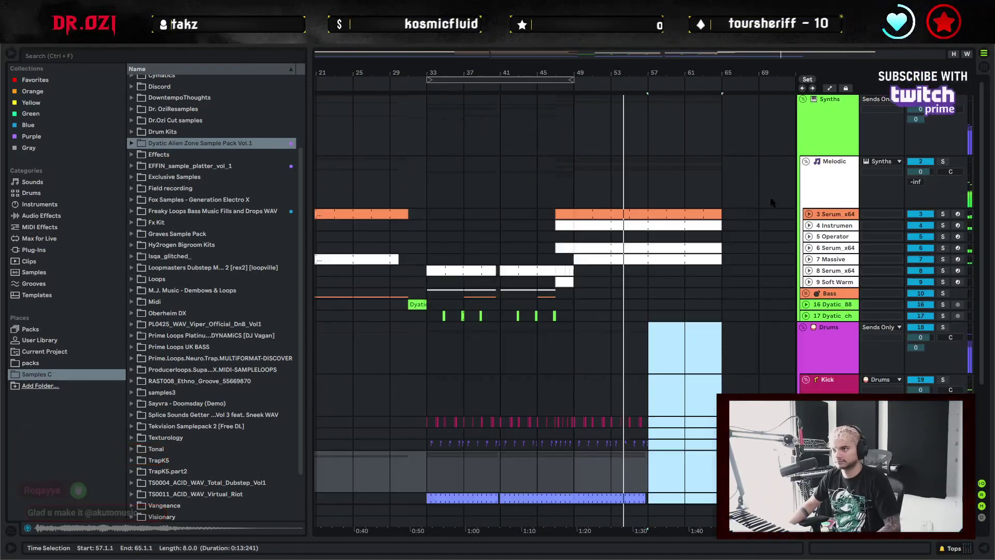
click(651, 235)
mouse_move(722, 238)
mouse_down()
mouse_move(651, 231)
mouse_move(722, 248)
mouse_up()
key(Delete)
click(722, 247)
scroll(710, 281, down, 3)
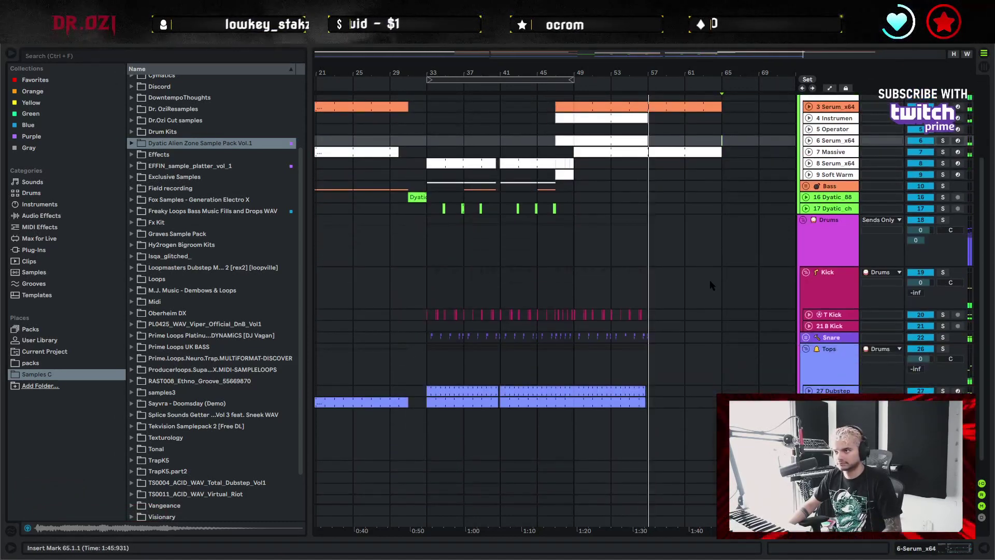
Copy the single kick hit at bar 49 on the T Kick track to bar 57
click(574, 314)
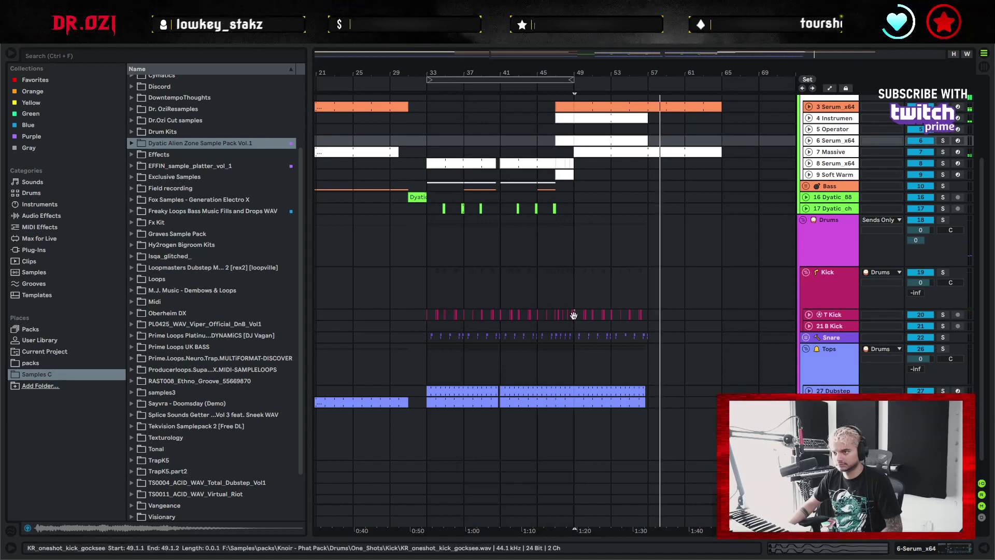
click(648, 315)
key(ctrl+v)
Copy the drop on all synth, vocal and drum tracks from bar 33 to 49 and paste it at bar 65
scroll(526, 330, up, 3)
click(435, 128)
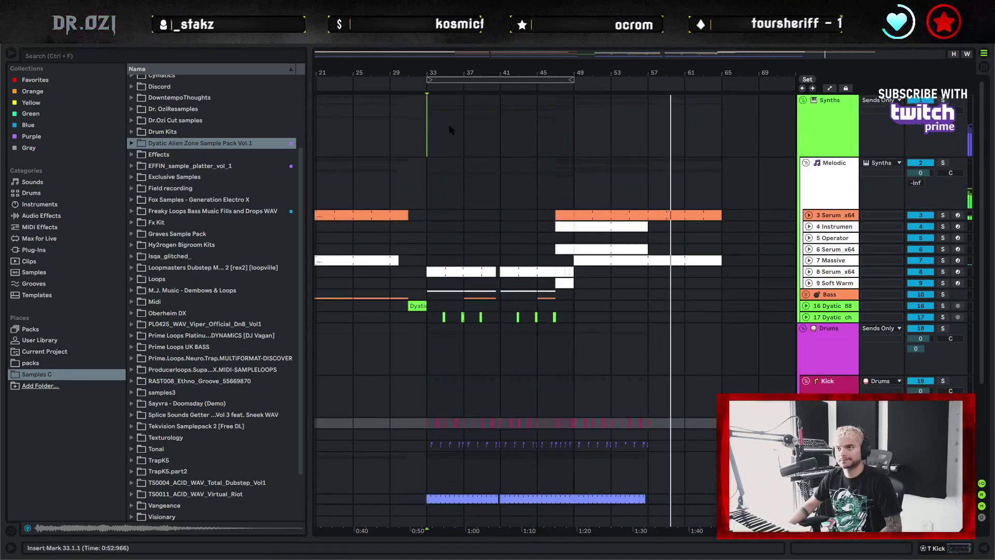
shift+click(573, 135)
drag(574, 124, 573, 131)
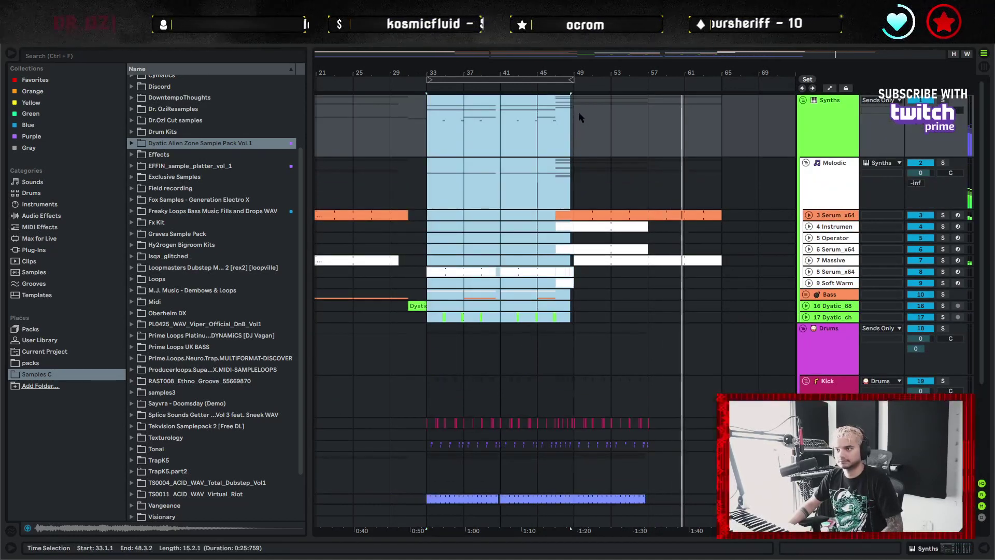
scroll(566, 223, down, 1)
shift+click(579, 327)
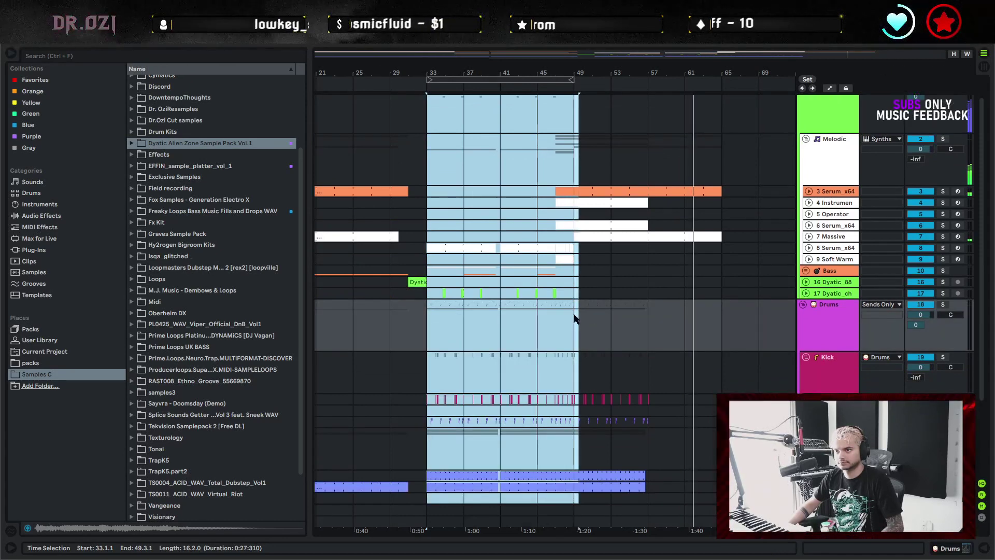
drag(575, 318, 574, 318)
click(721, 105)
key(ctrl+v)
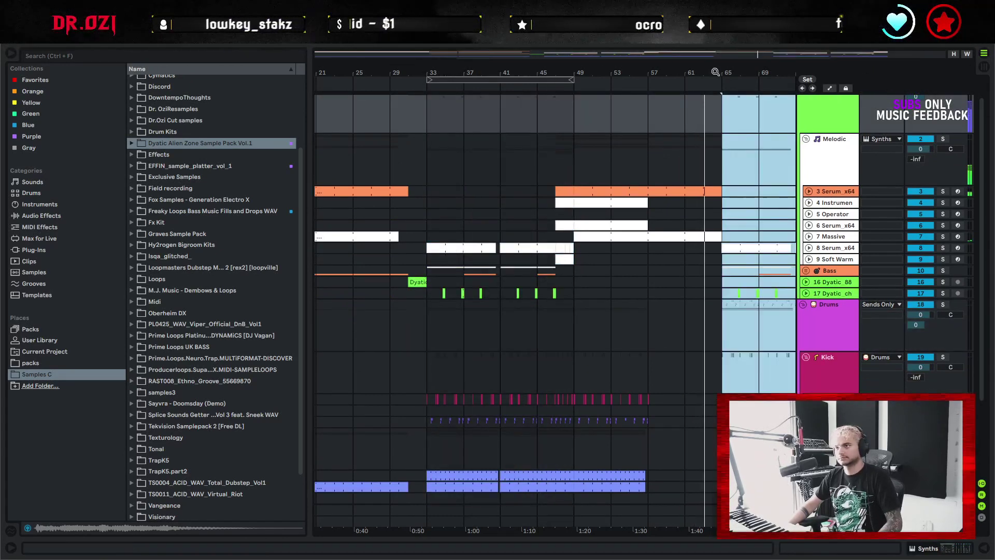
Fold the Melodic group track
key(minus)
click(666, 161)
scroll(788, 265, up, 1)
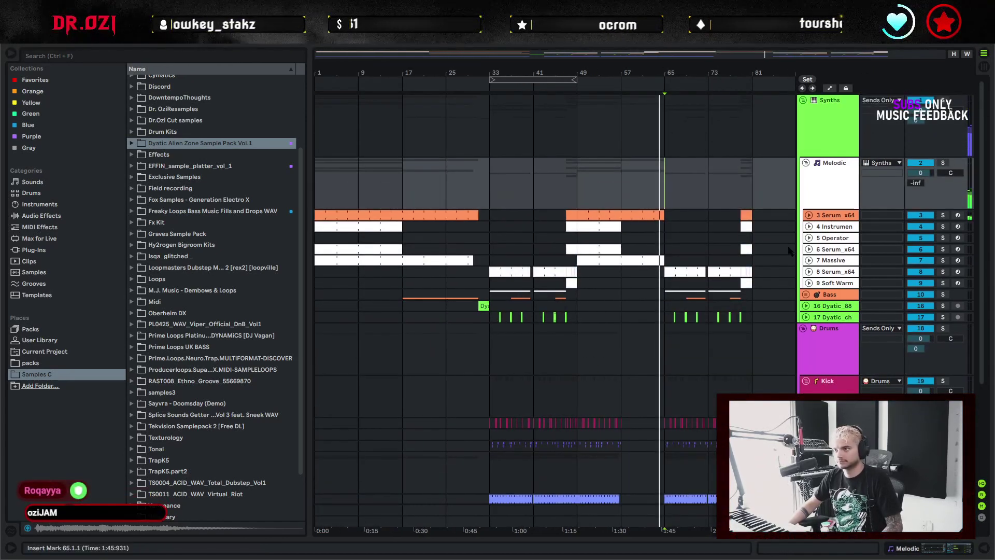
click(806, 163)
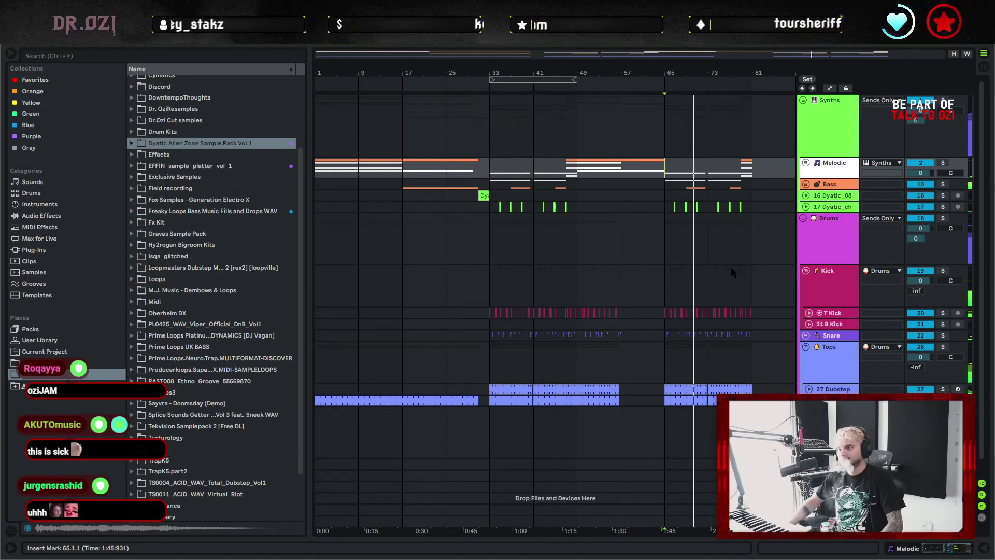
click(503, 247)
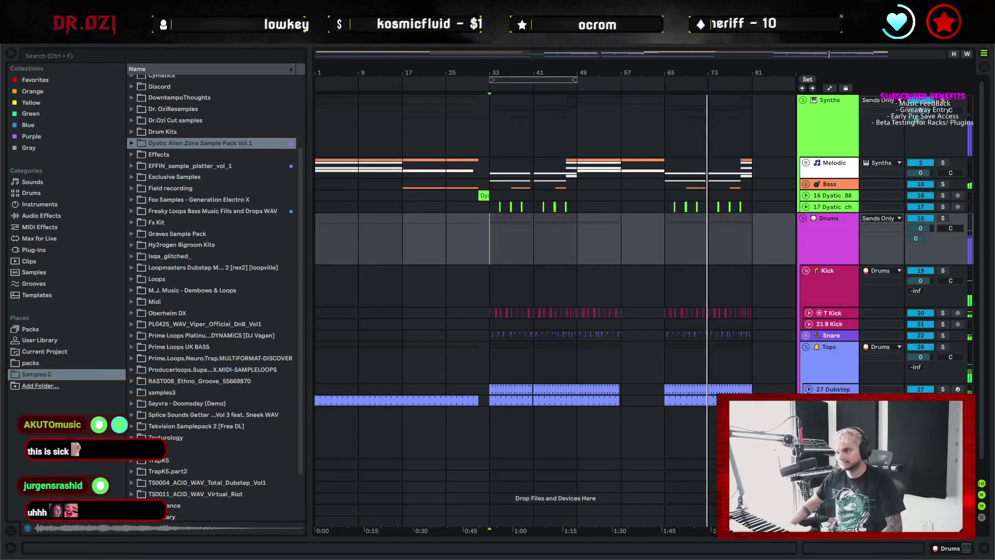
click(592, 411)
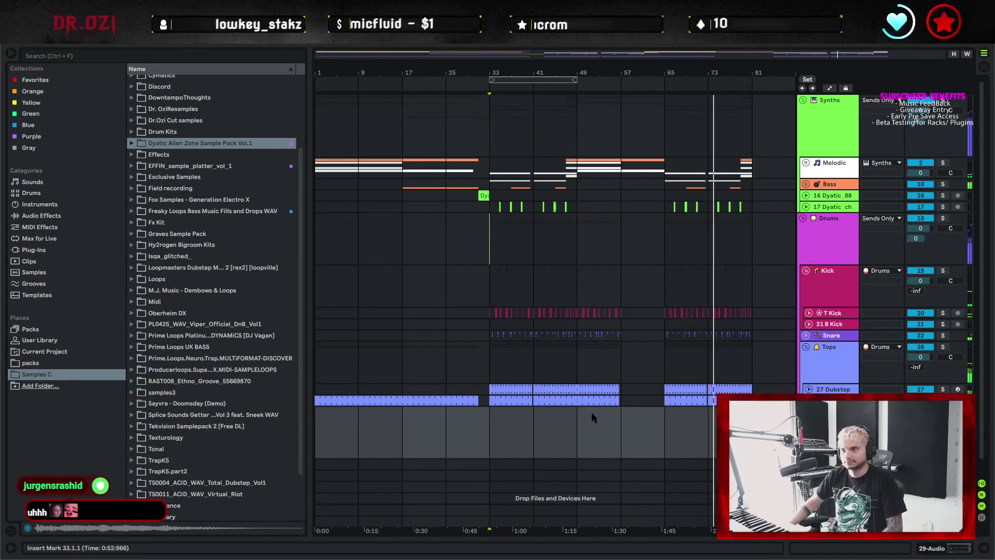
shift+click(579, 230)
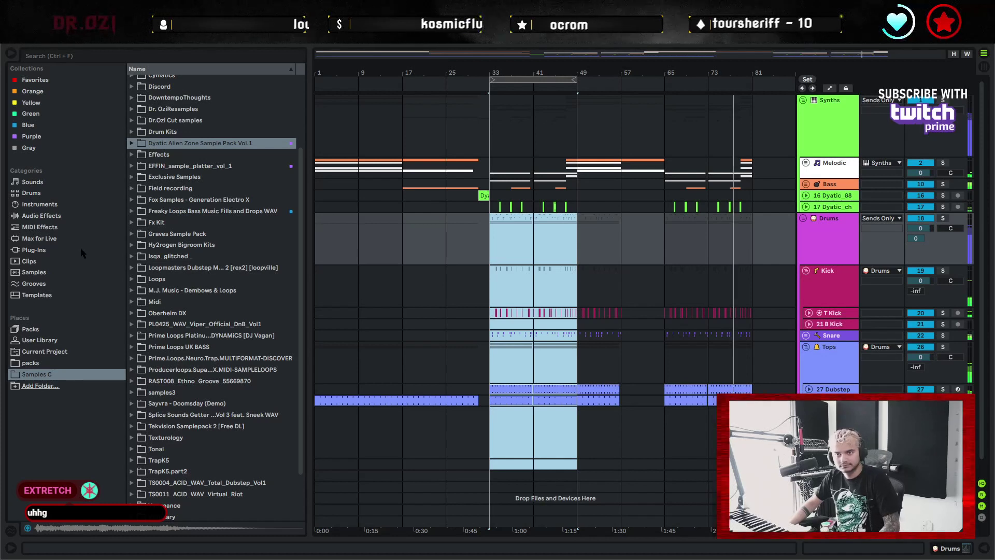
click(501, 225)
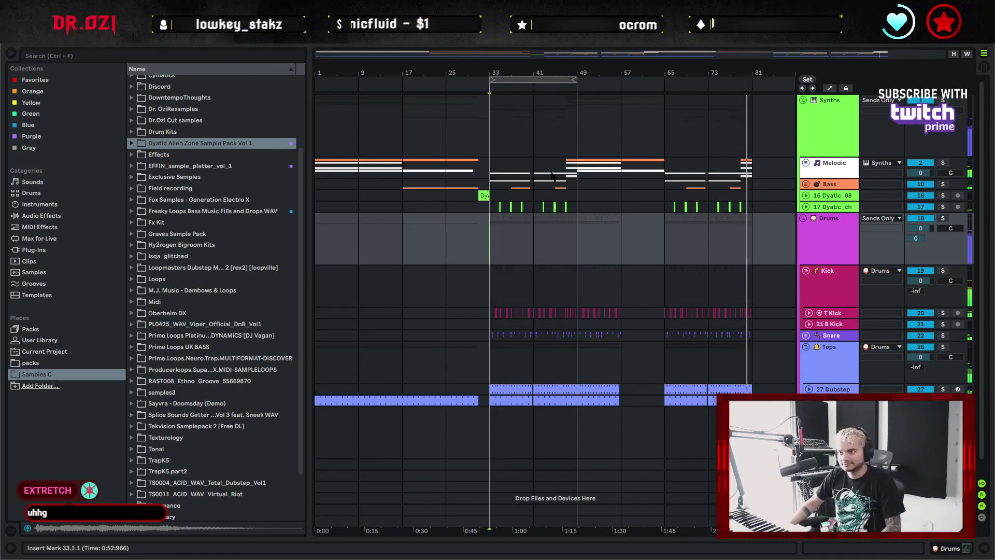
Search the packs folder for WHITE and open DECAP_cymbals inside Decap - Drums That Knock Vol. 6
click(142, 53)
text(WHITE)
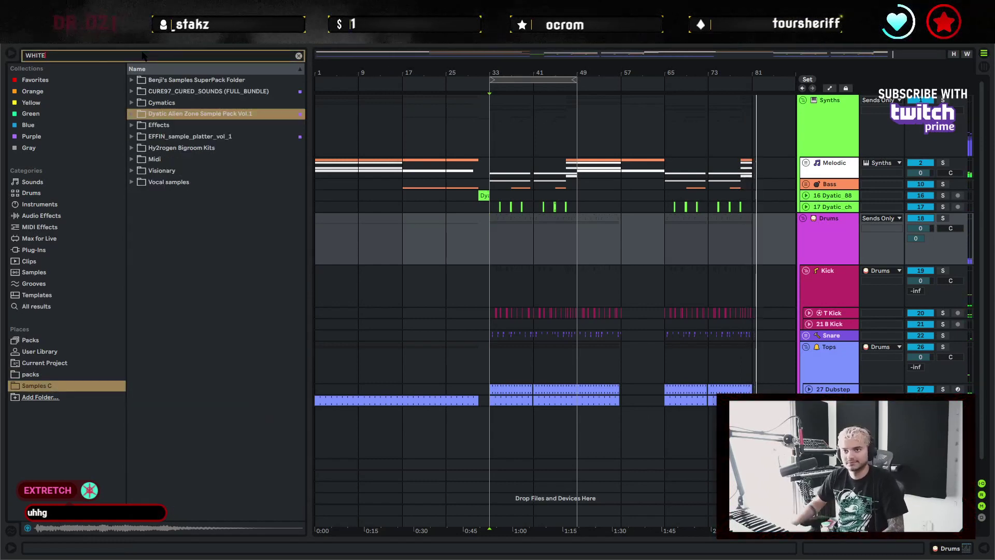
click(221, 115)
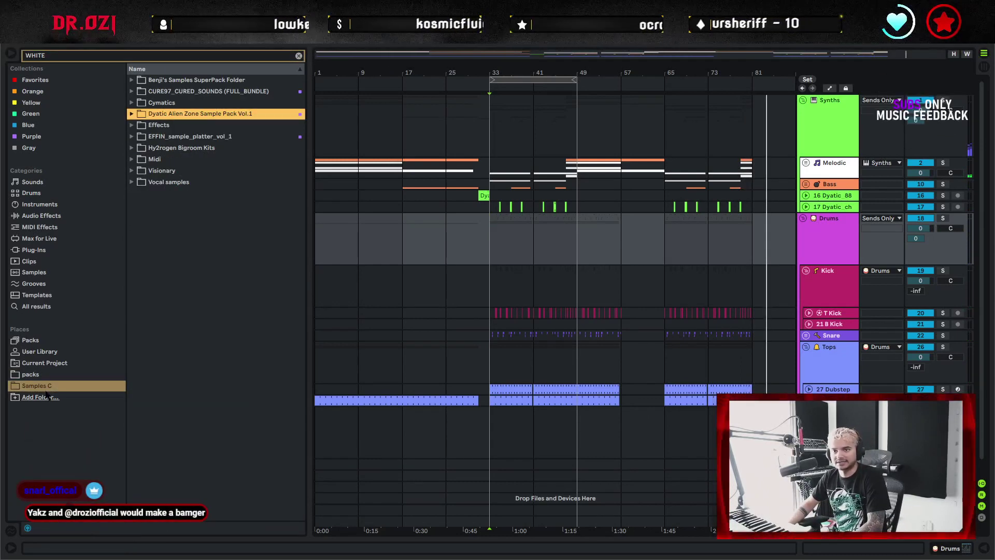
click(96, 374)
double_click(239, 137)
double_click(243, 148)
double_click(241, 158)
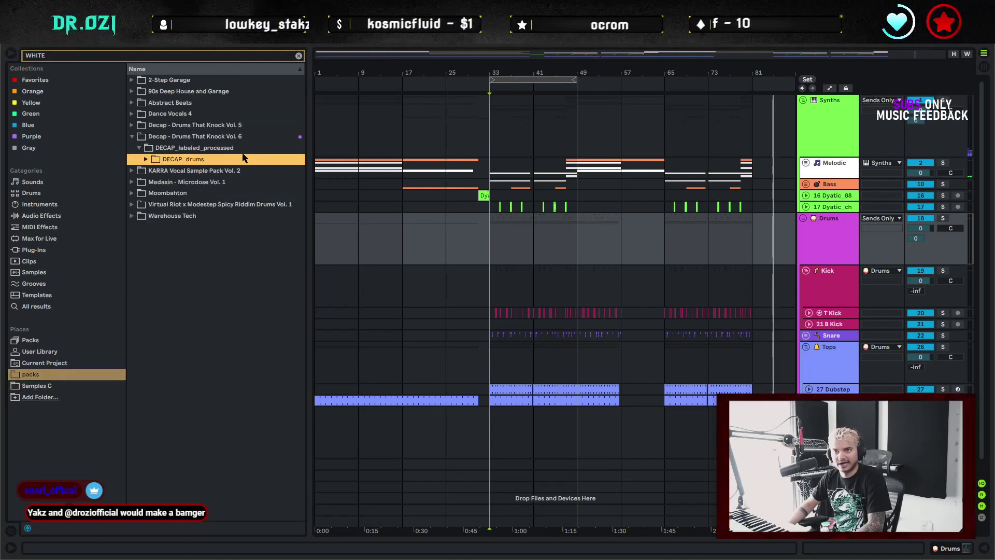
double_click(218, 170)
Place DECAP_crash_white_noise.wav on the 29 Audio track at bar 33 and turn off warping for the clip
drag(214, 185, 492, 433)
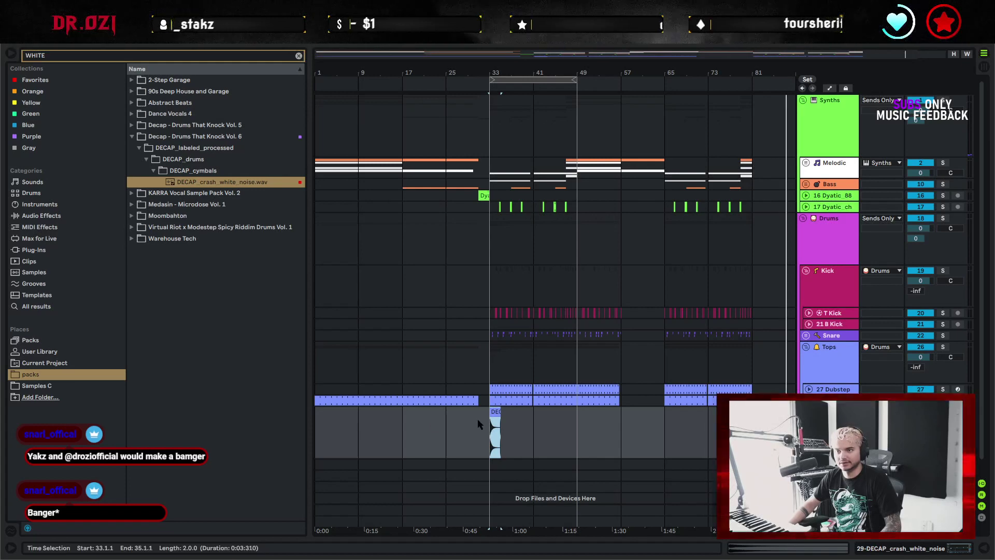
double_click(492, 415)
click(128, 306)
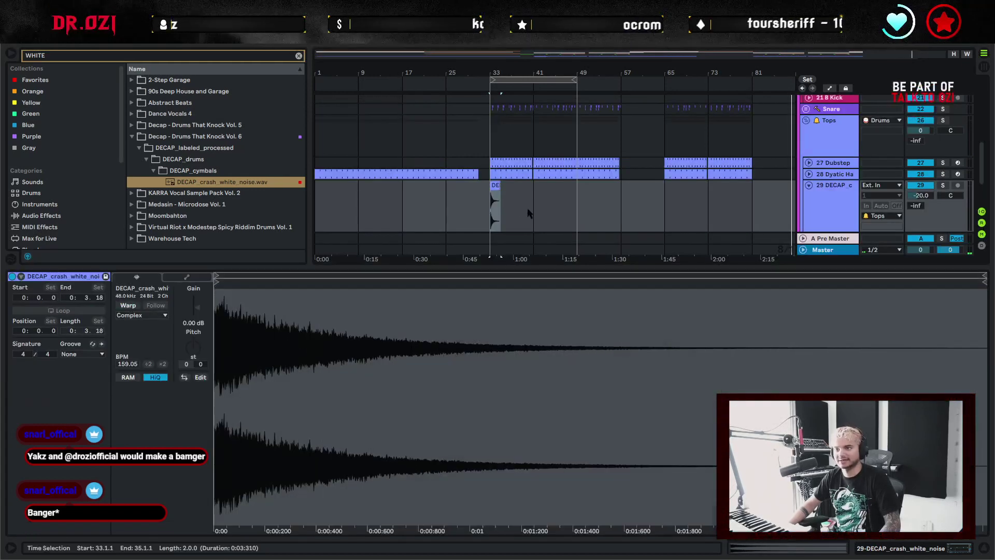
Play the crash into the drop from bar 31 and lower the crash track's volume to -39.0 dB
click(476, 216)
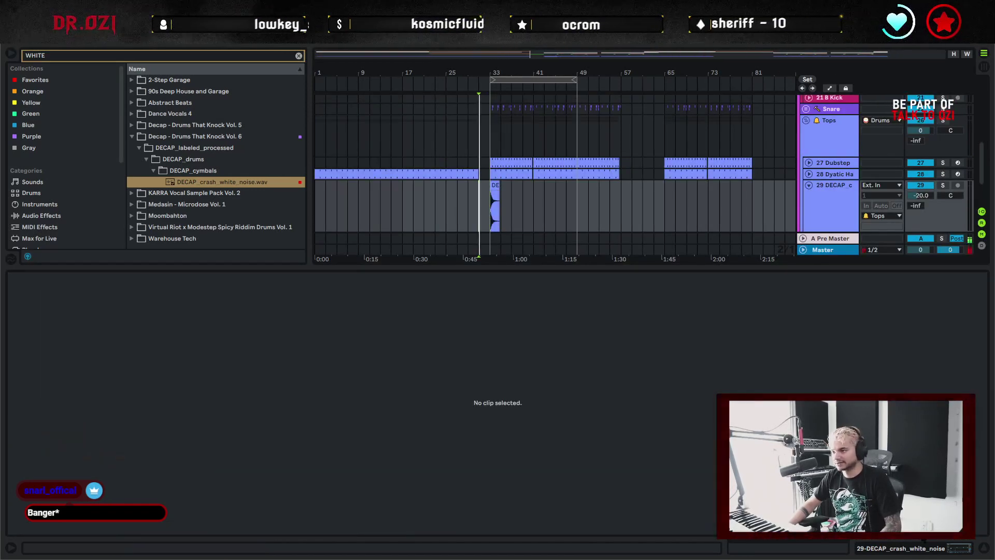
click(981, 547)
drag(497, 72, 496, 124)
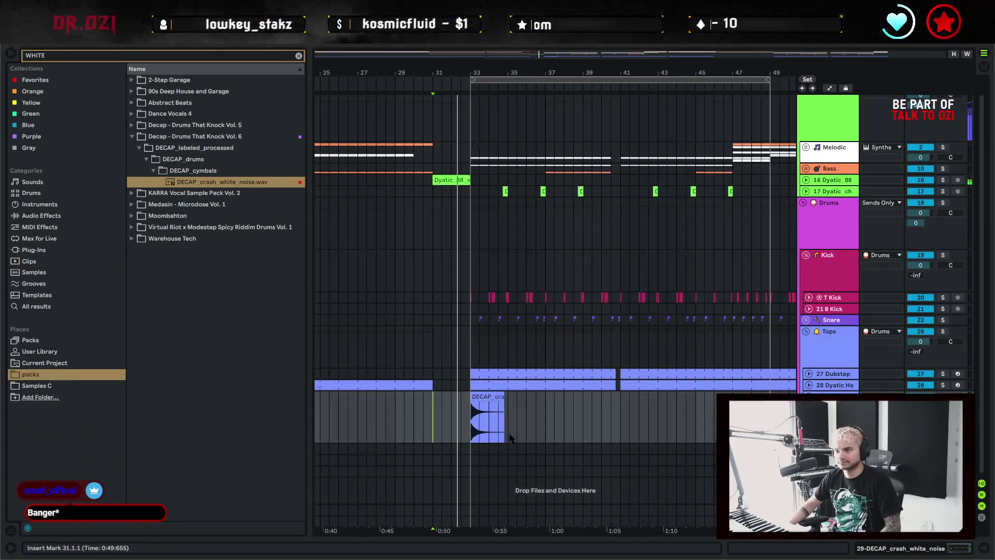
click(487, 396)
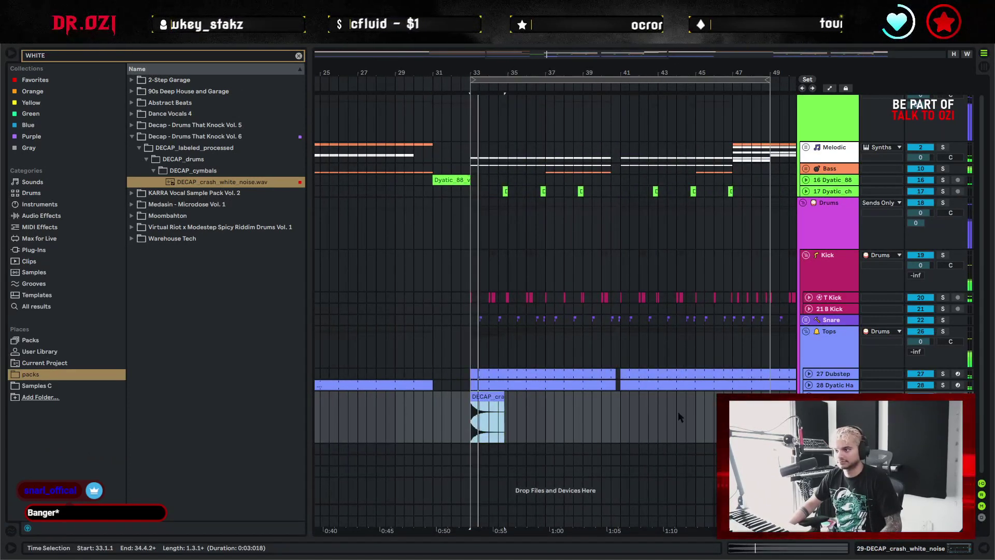
click(466, 426)
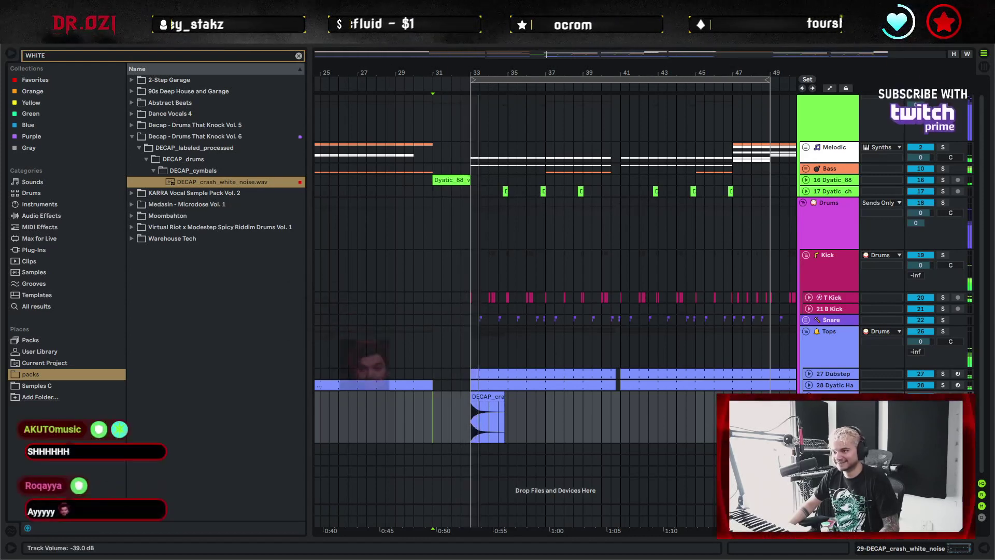
Copy the white noise crash at bar 33 to bars 37, 41 and 45 on the same track
click(499, 397)
key(super+c)
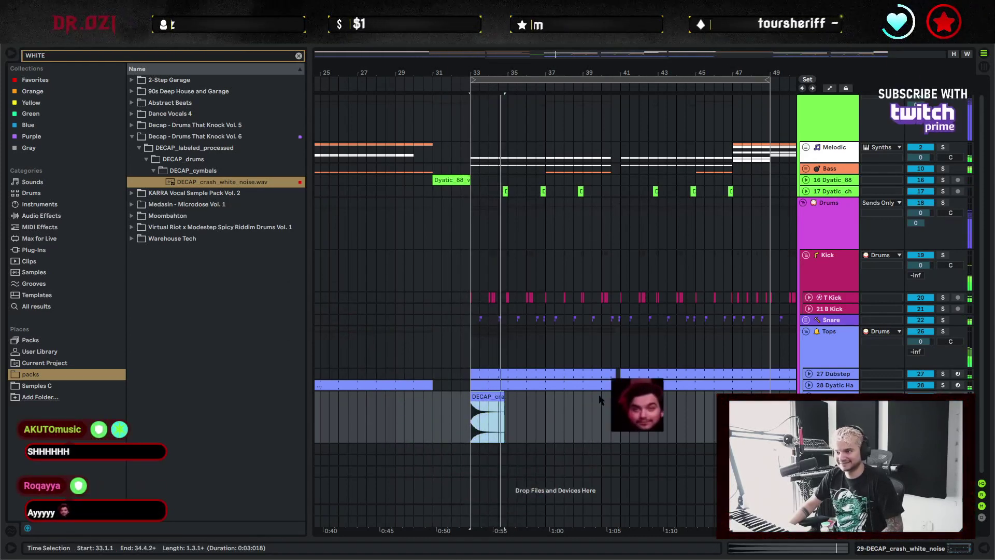
click(538, 413)
click(545, 415)
key(super+v)
click(637, 417)
key(ctrl+v)
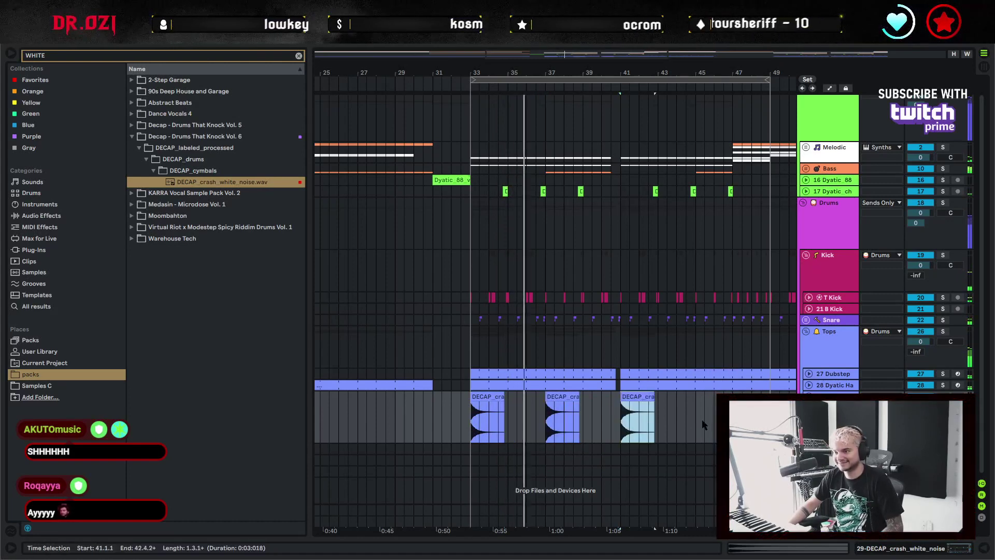
click(700, 419)
key(ctrl+v)
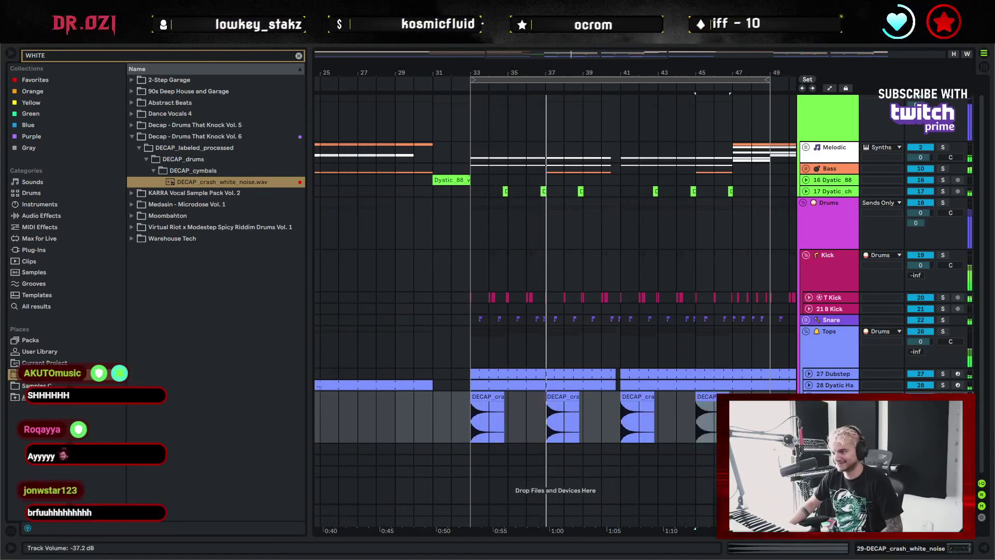
Delete the white noise crash clips at bars 37 and 45
click(570, 414)
key(Delete)
click(708, 417)
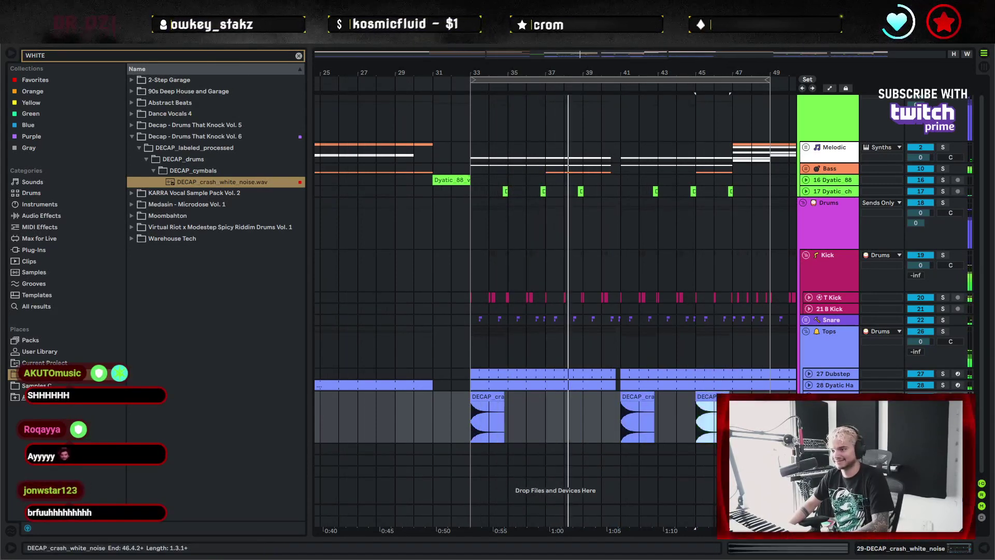
key(Delete)
click(698, 421)
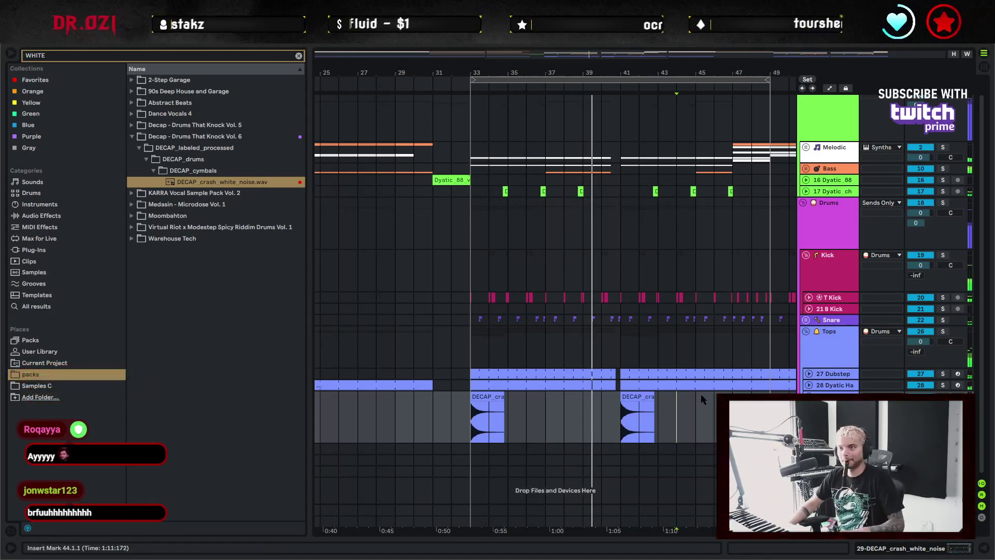
Copy the white noise crash from bar 41 to bar 49 and set the crash track's volume to -37.1 dB
drag(699, 72, 673, 66)
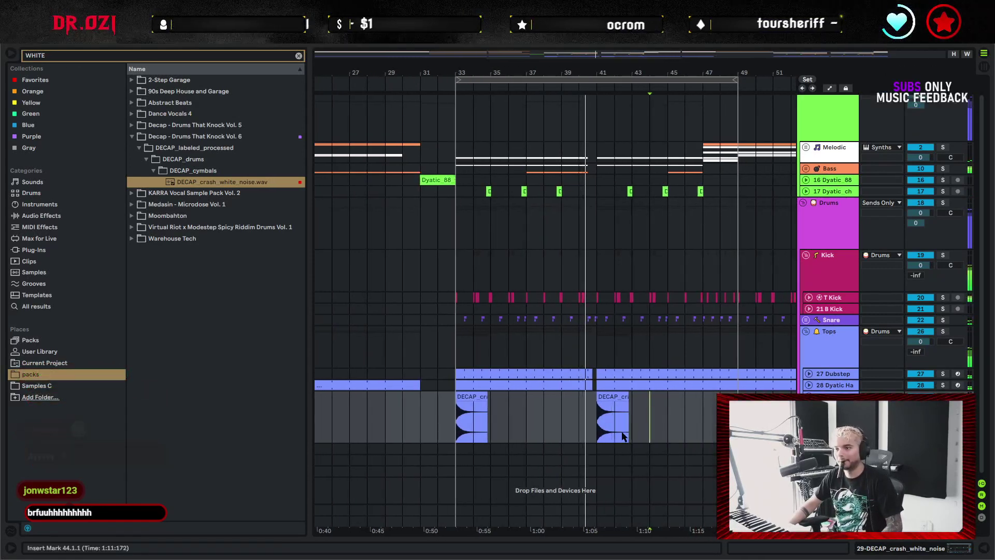
click(621, 397)
drag(621, 397, 762, 397)
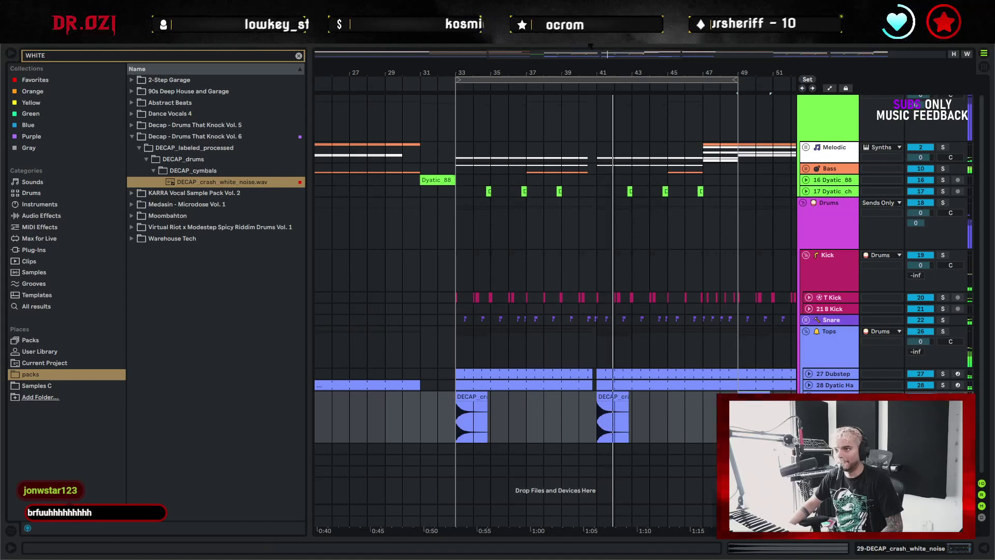
scroll(641, 399, right, 3)
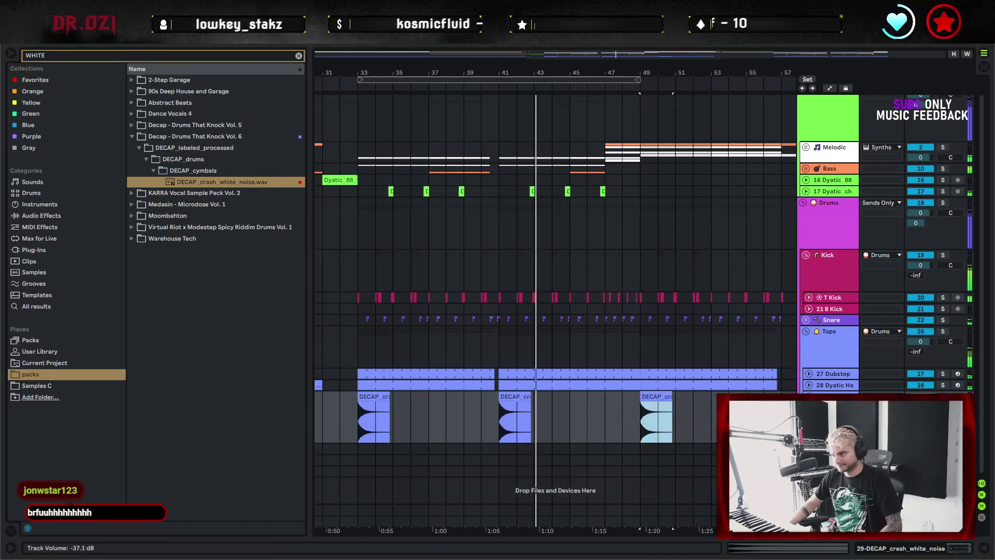
click(920, 407)
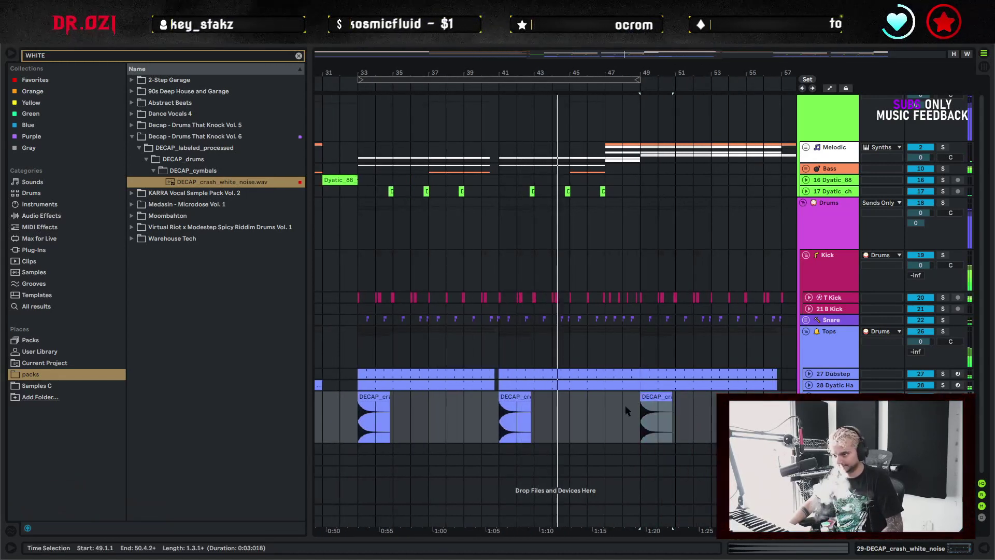
Unfold the Melodic and Bass groups and open the notes of the 11 Instrument Rack clip at bar 33
scroll(626, 411, left, 5)
scroll(833, 206, up, 1)
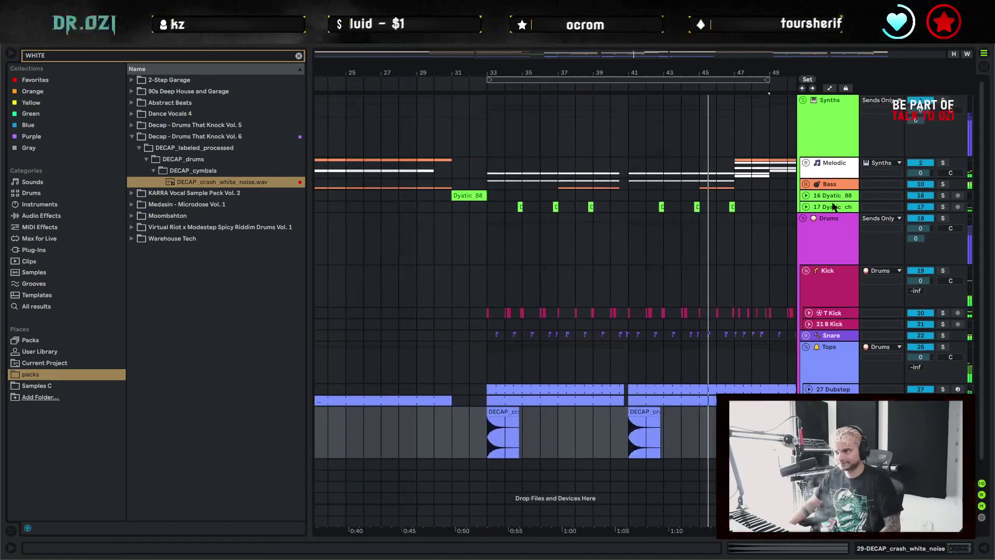
click(808, 163)
click(808, 271)
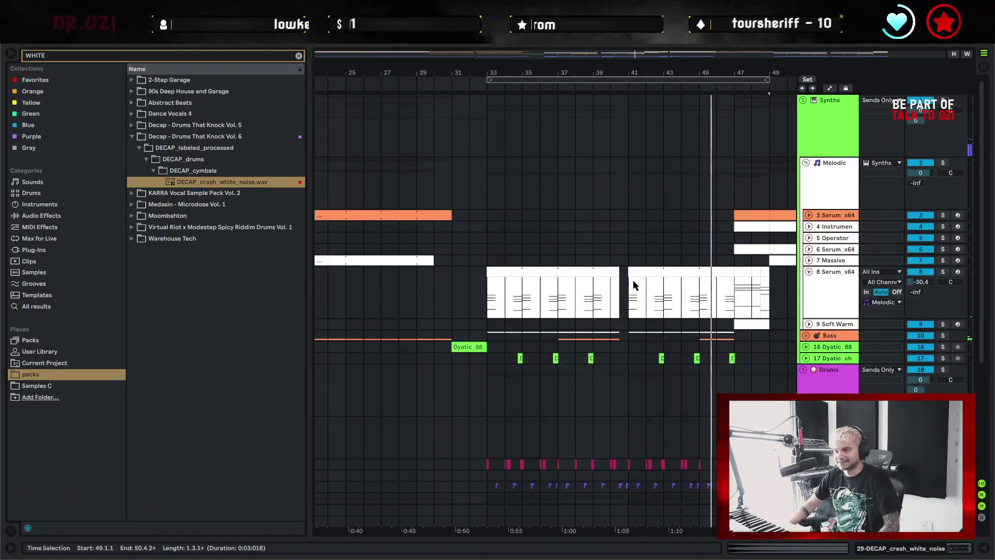
click(806, 337)
scroll(627, 355, down, 2)
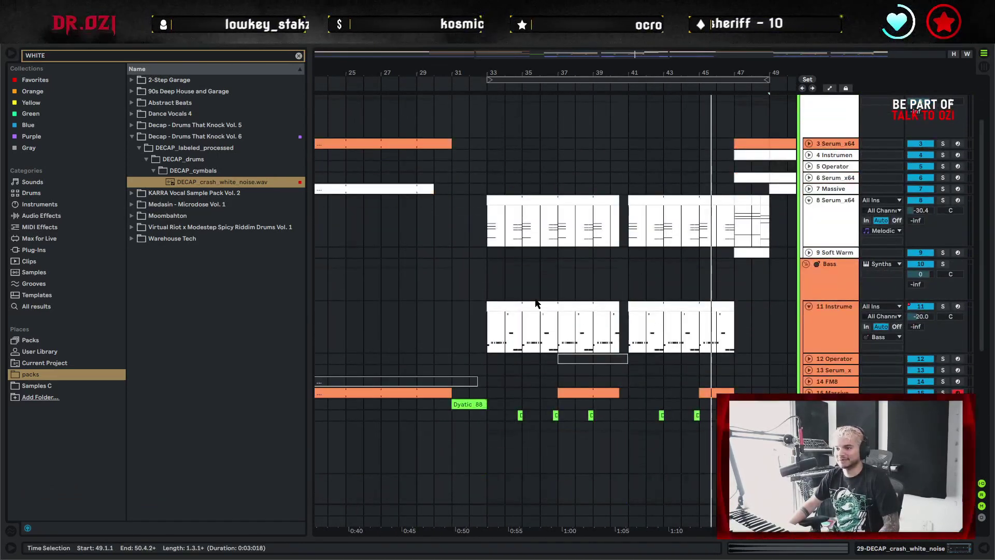
double_click(538, 304)
click(617, 206)
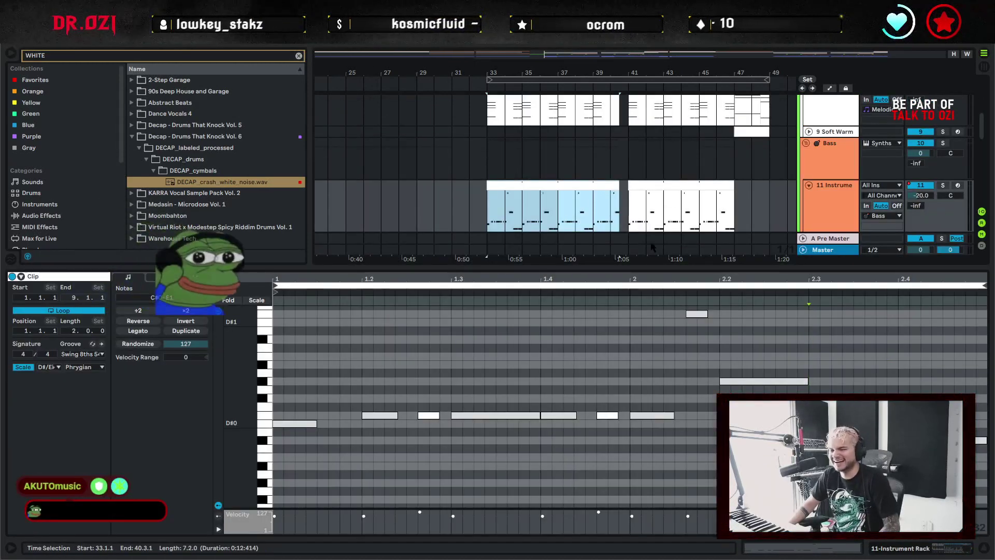
Delete the E1 note at 2.1.3 and all bass notes after it in the clip's second bar
click(697, 313)
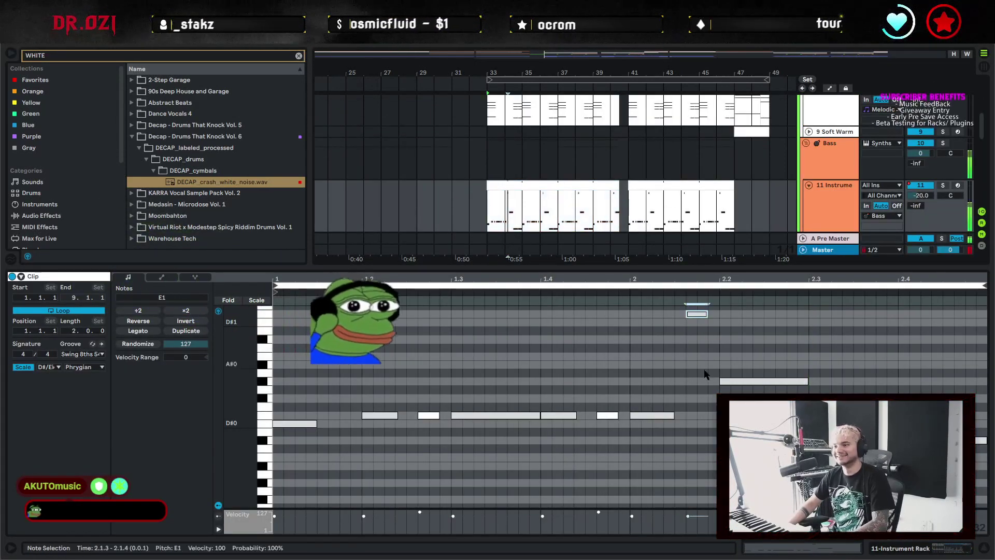
key(Delete)
drag(720, 371, 900, 389)
key(Delete)
click(921, 381)
click(938, 440)
key(Delete)
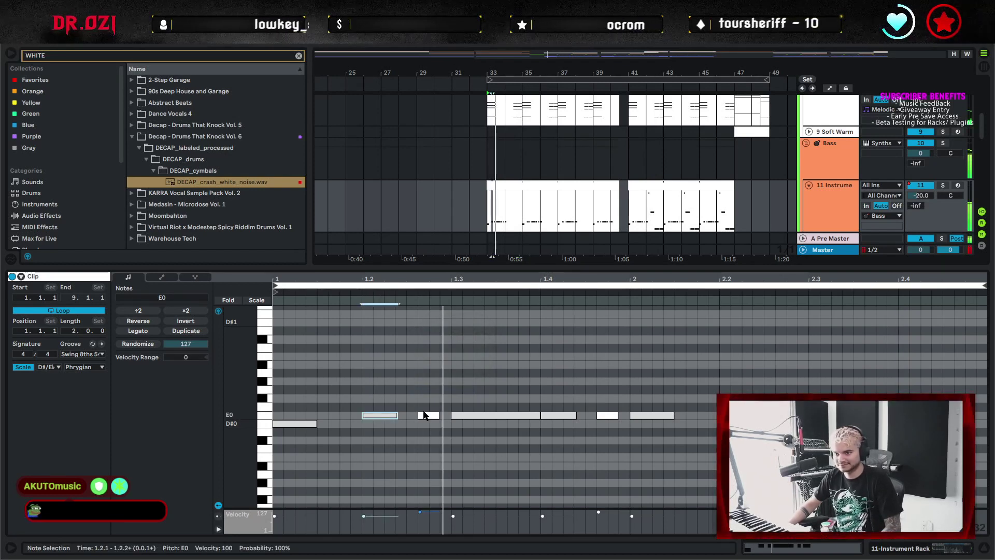
Set the bass notes' velocity to 127 and delete every note from 1.2.3 on, keeping the opening D#0 and E0
click(424, 415)
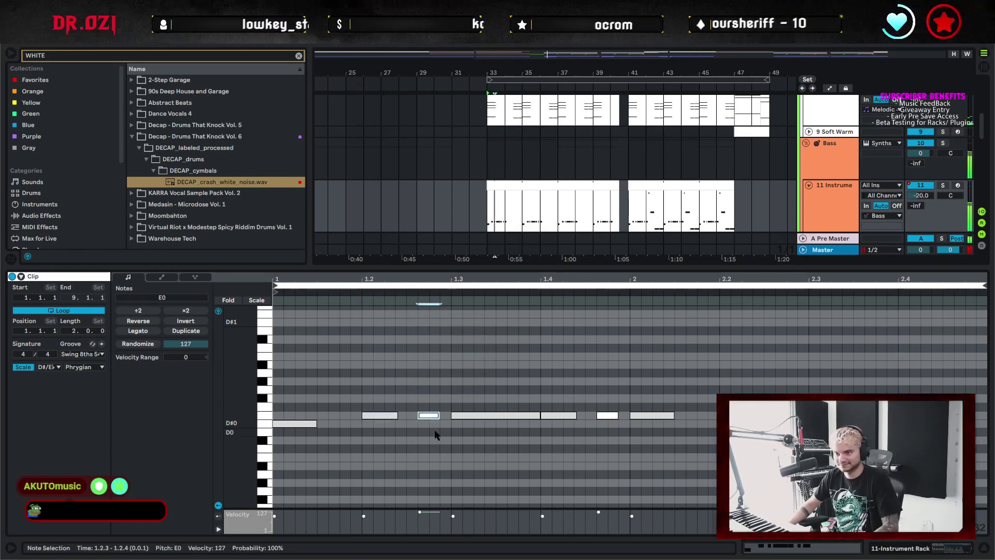
key(ctrl+a)
drag(380, 415, 378, 388)
click(406, 402)
drag(450, 399, 741, 435)
key(Delete)
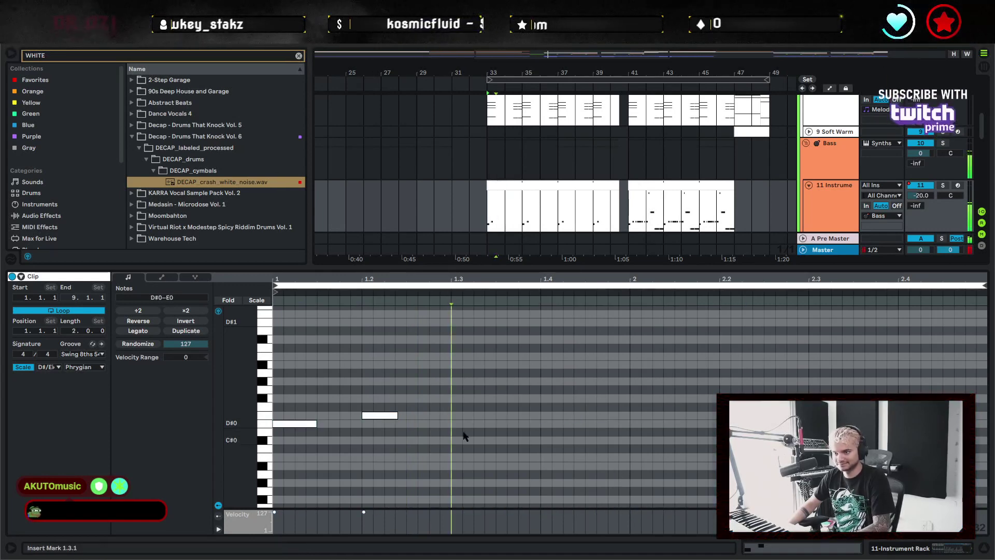
Add bass notes on D#0 at 1.3, E0 at 1.4 and D#0 at 1.4.3
key(space)
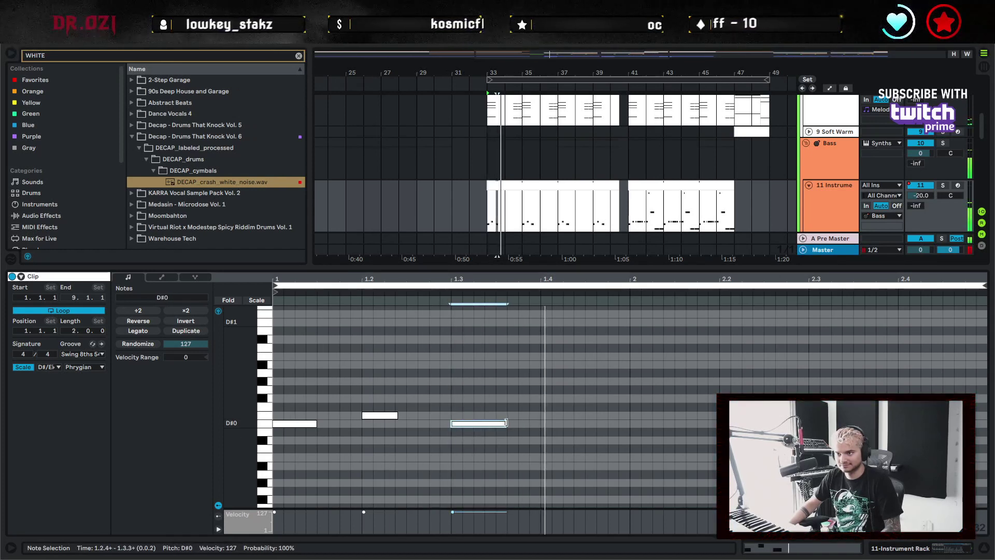
click(541, 418)
key(space)
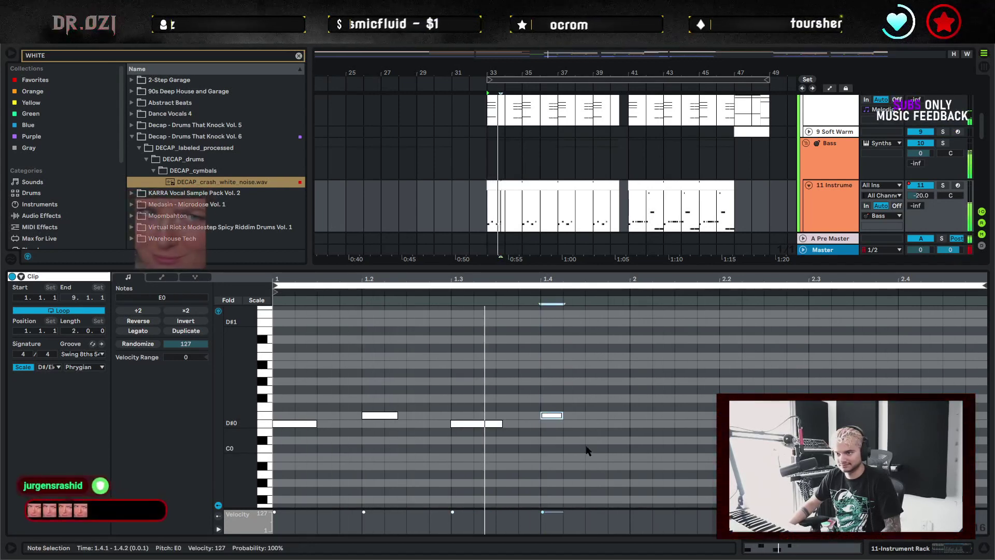
key(space)
double_click(603, 414)
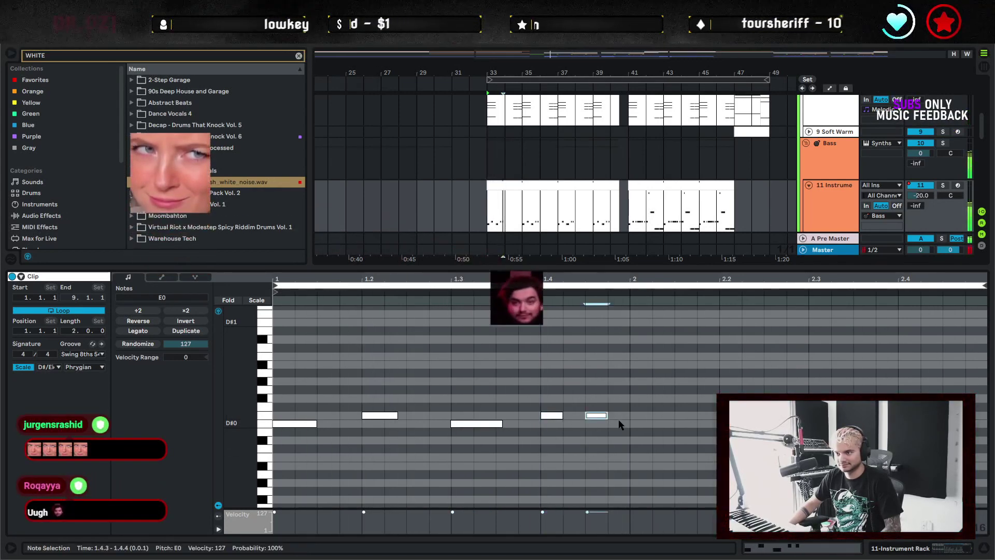
drag(602, 416, 606, 424)
click(611, 421)
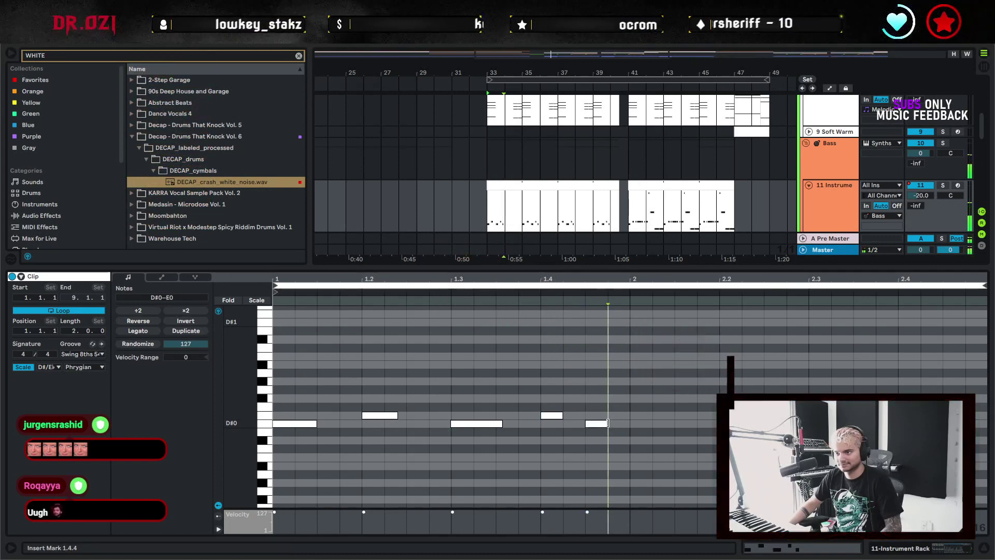
Start the last D#0 slightly earlier, duplicate the E0 and D#0 pair to 2.1, 2.2 and 2.3, and play the pattern
shift+click(552, 415)
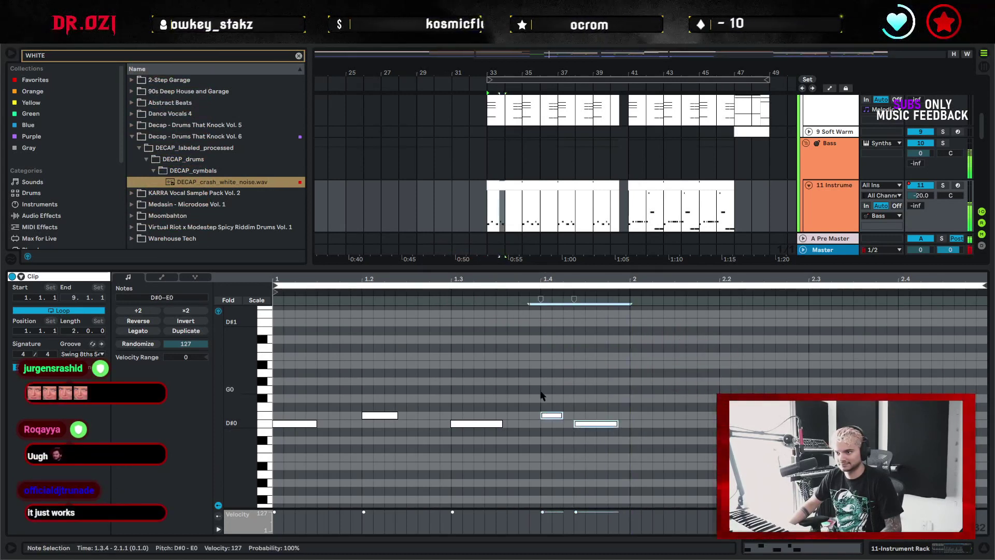
key(space)
key(ctrl+d)
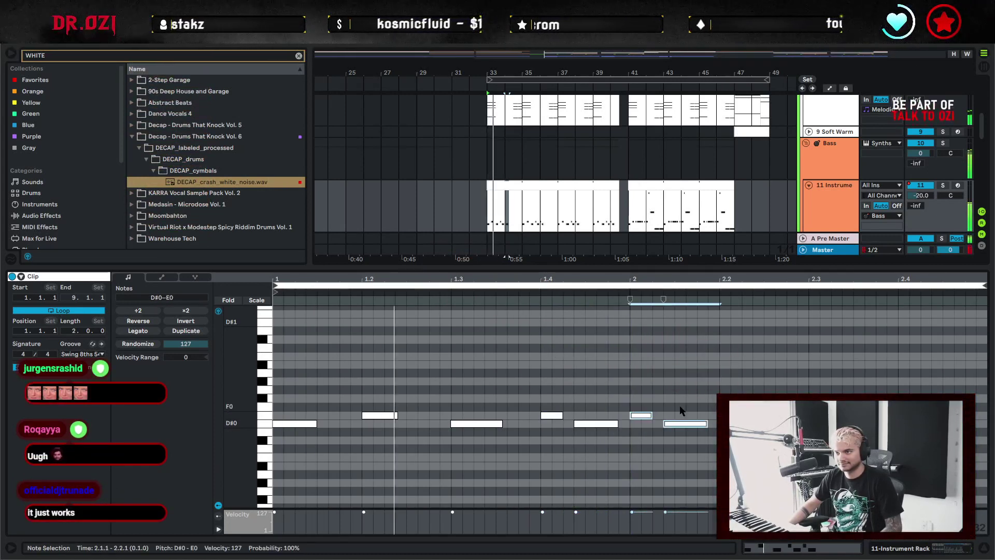
key(ctrl+d)
key(ctrl+d)
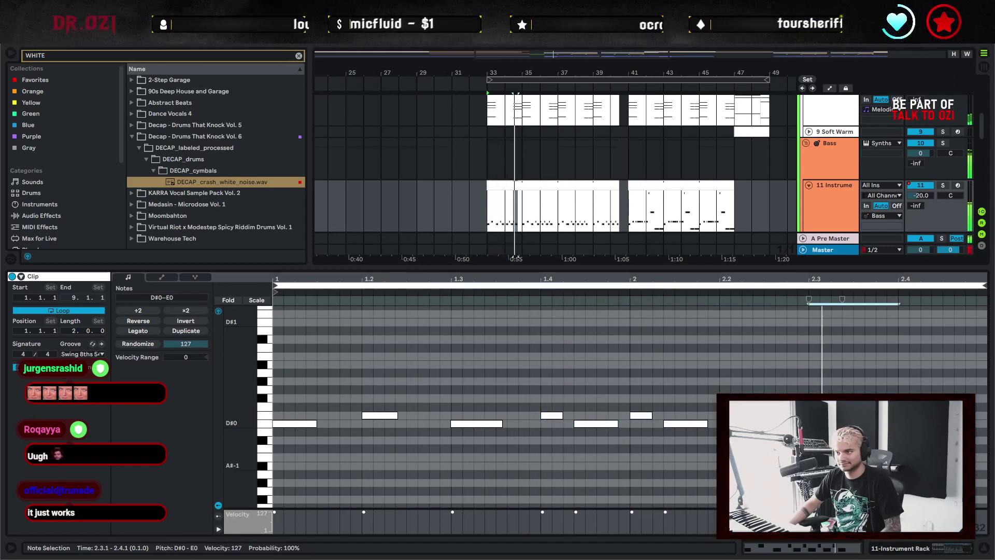
key(space)
key(space)
click(899, 473)
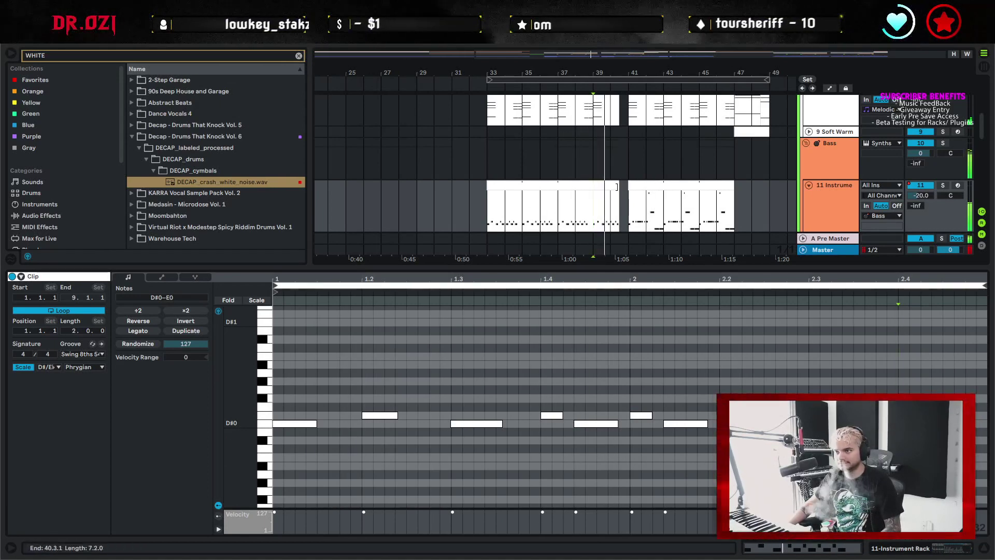
Extend the looped bass clip from bar 33 to bar 47 and loop playback over bars 33 to 49
drag(617, 187, 736, 196)
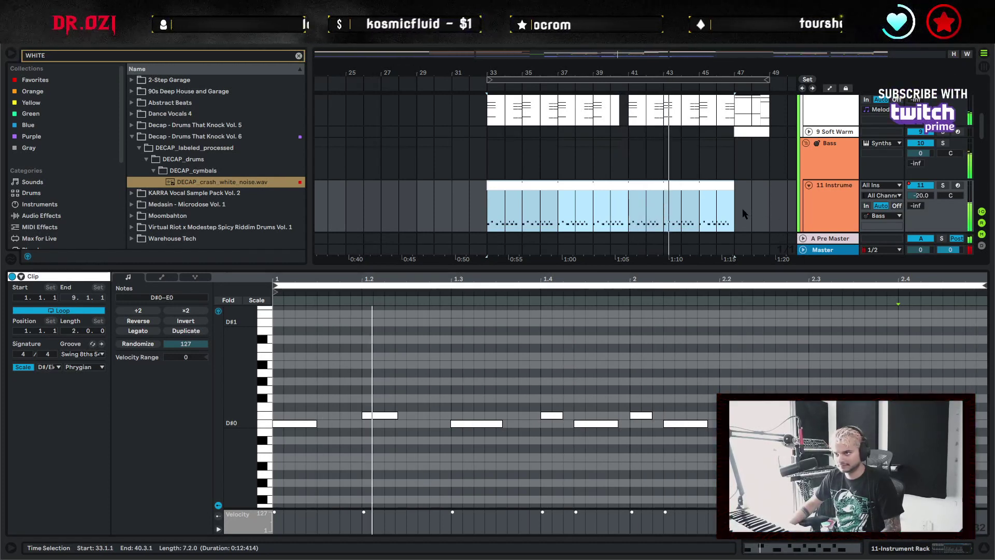
click(736, 205)
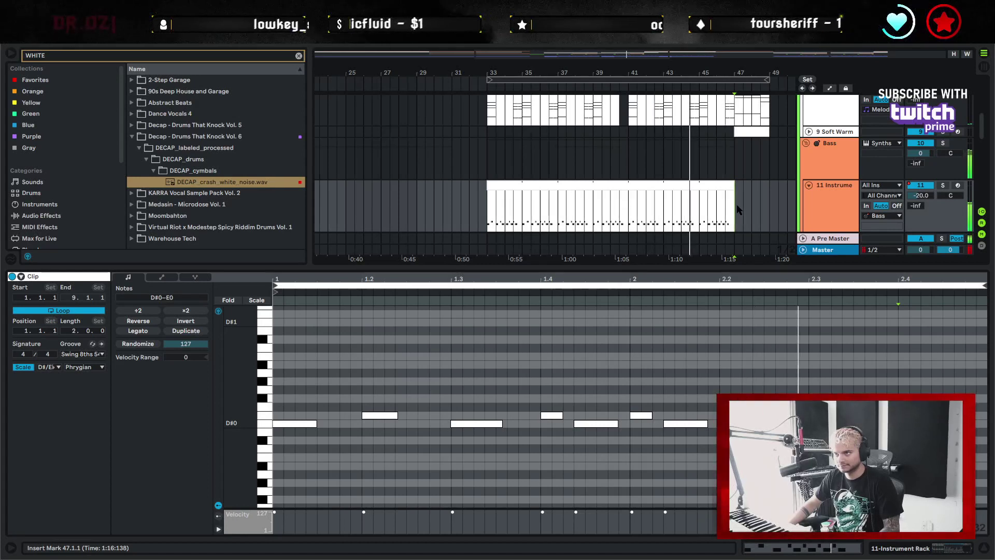
click(722, 187)
shift+click(769, 196)
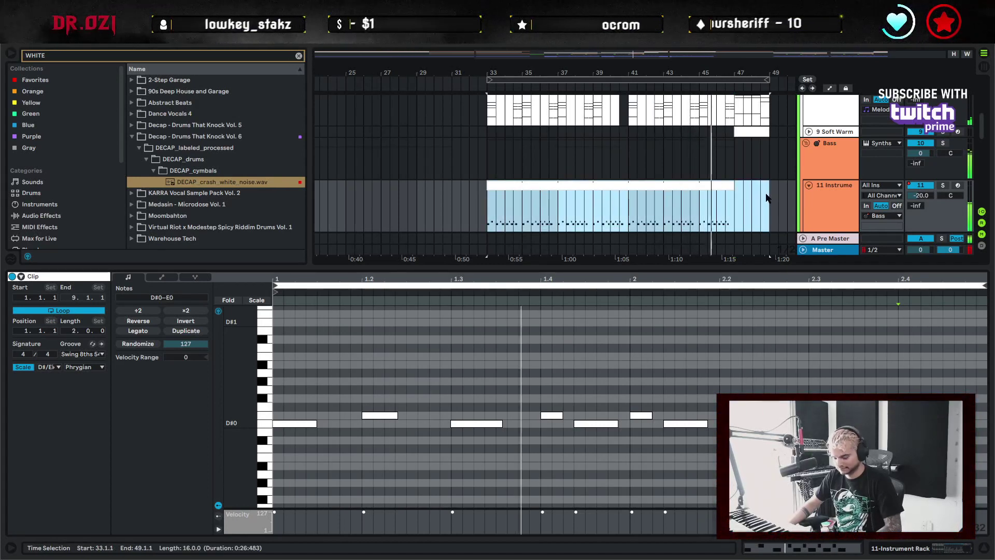
click(631, 392)
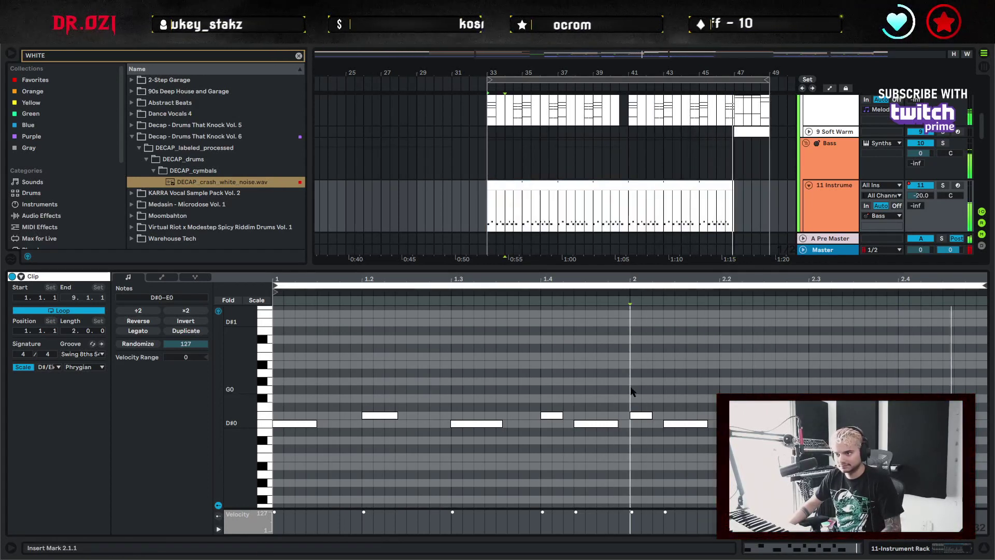
Move the bass note at 1.2 up an octave to E1 and shift the following beat's D#0 to 1.4.3
click(384, 416)
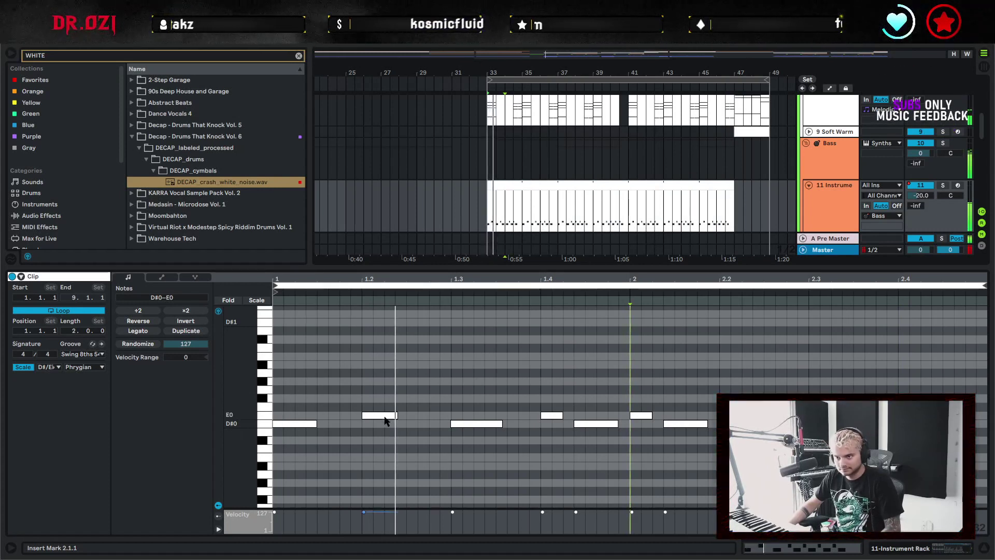
key(space)
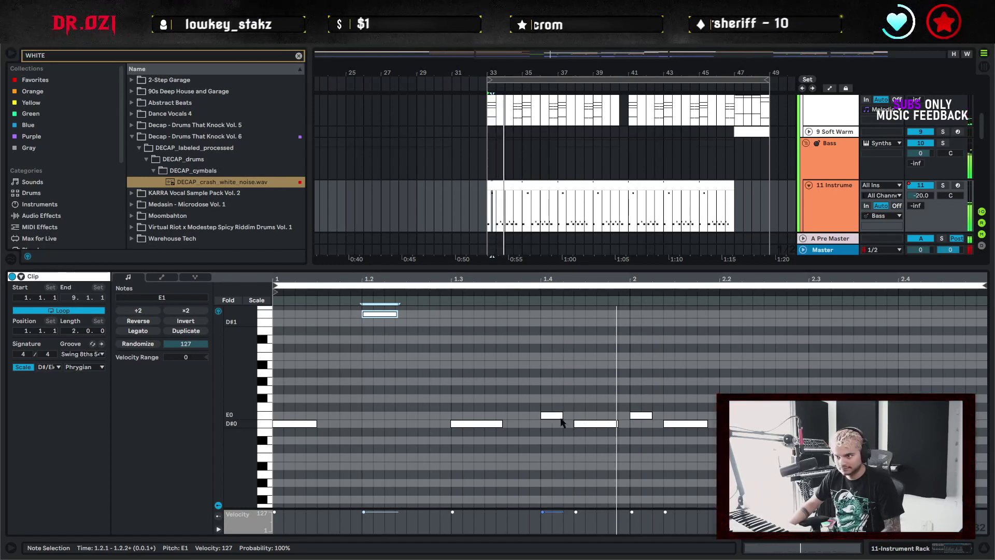
drag(596, 426, 610, 426)
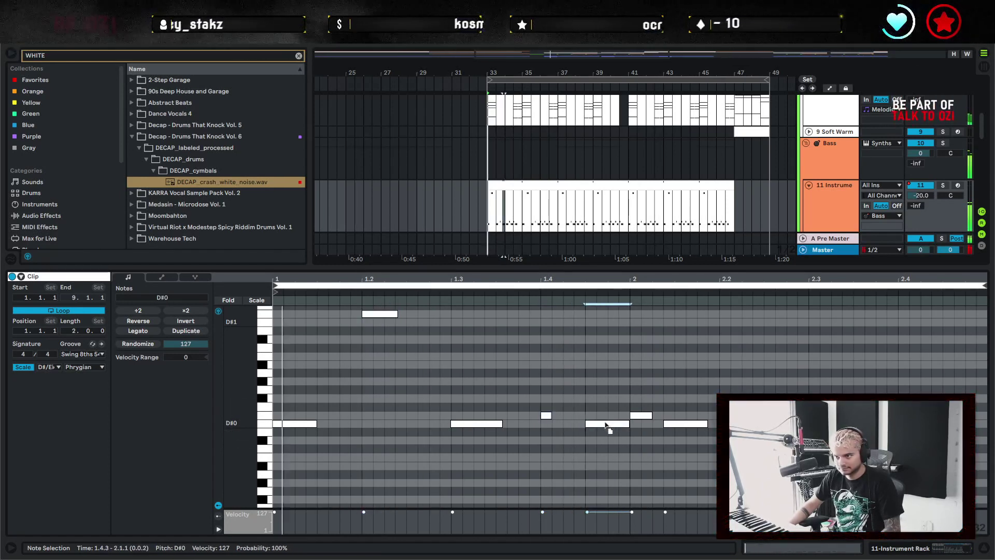
key(space)
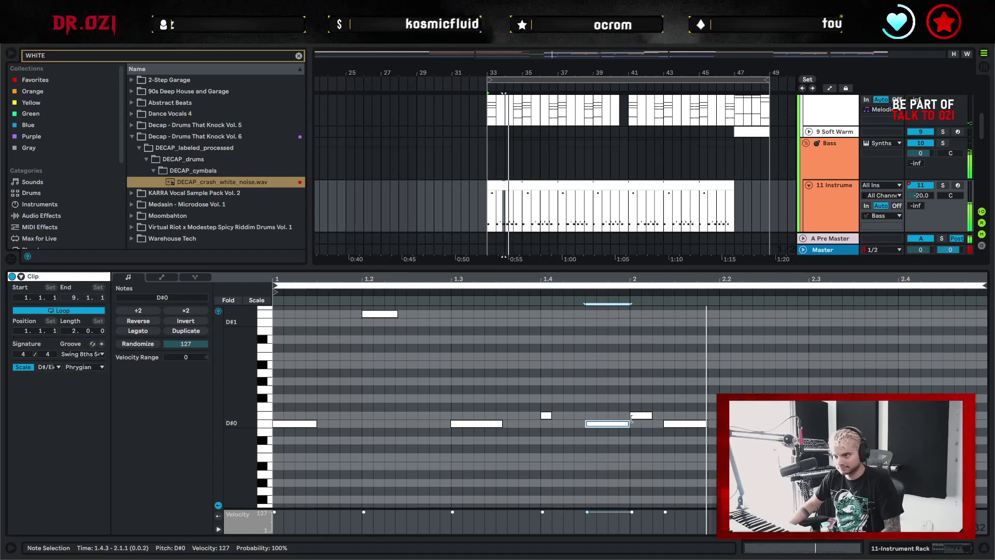
Delete the second bar's bass notes and duplicate the E0 and D#0 pair from 1.4 to 2.1 and 2.2
drag(643, 396, 887, 458)
key(Delete)
mouse_move(551, 416)
mouse_down()
mouse_move(569, 427)
mouse_move(557, 405)
mouse_up()
key(ctrl+d)
key(space)
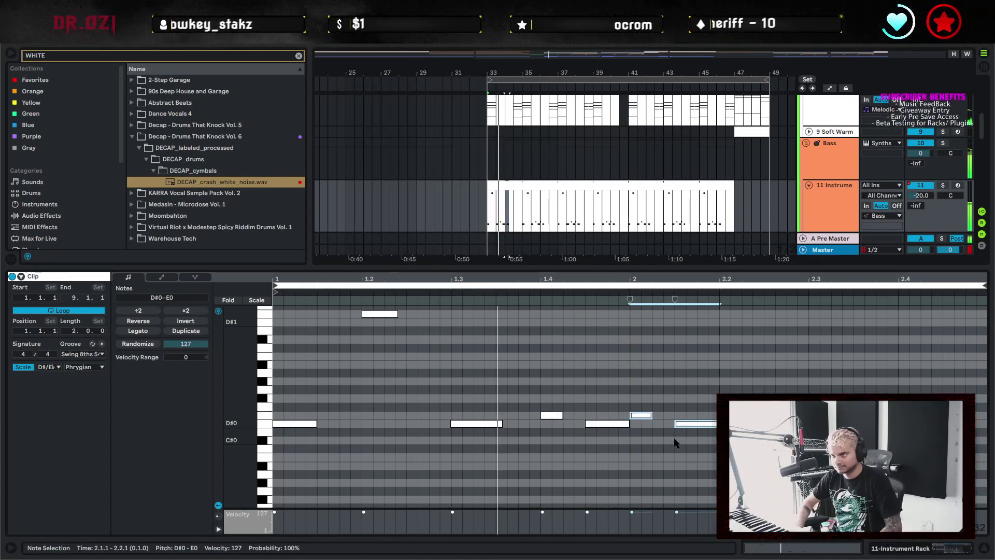
key(ctrl+d)
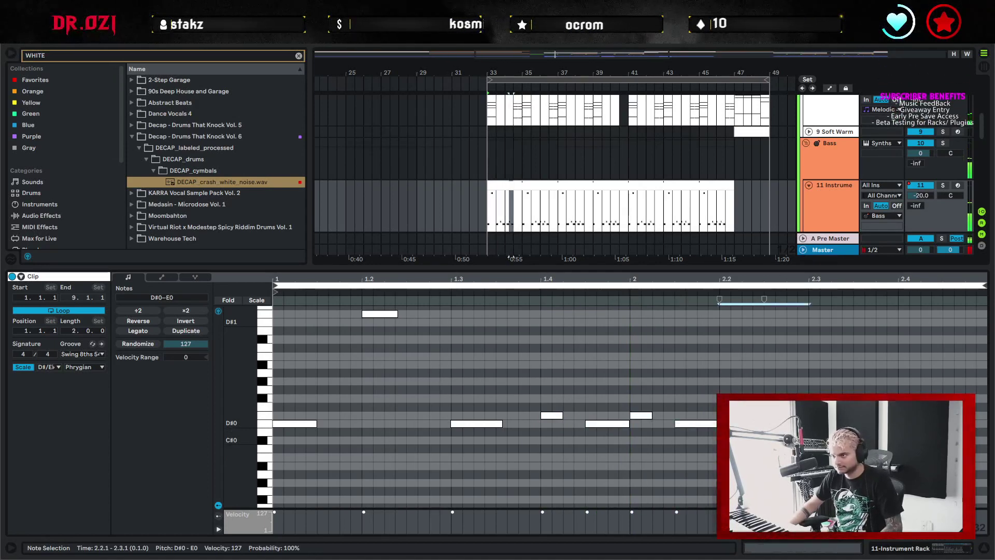
Duplicate the E0 and D#0 bass pair to 2.3 and lower the first duplicated note to C#0
key(ctrl+d)
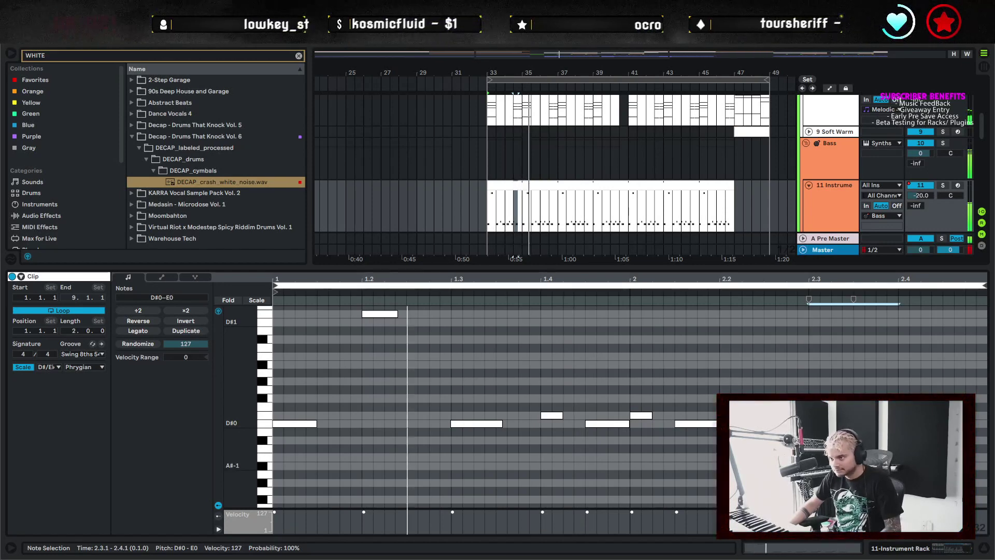
key(Delete)
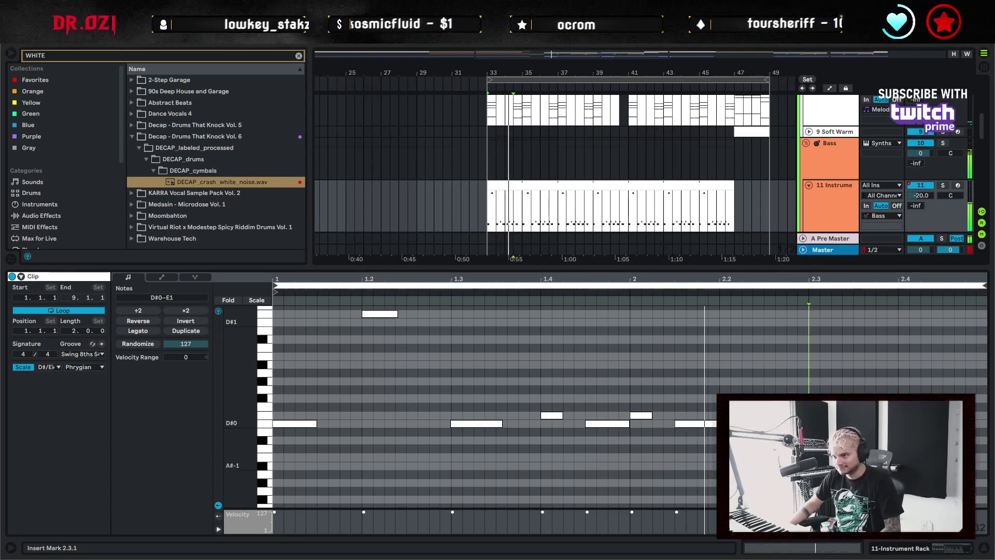
drag(820, 414, 820, 440)
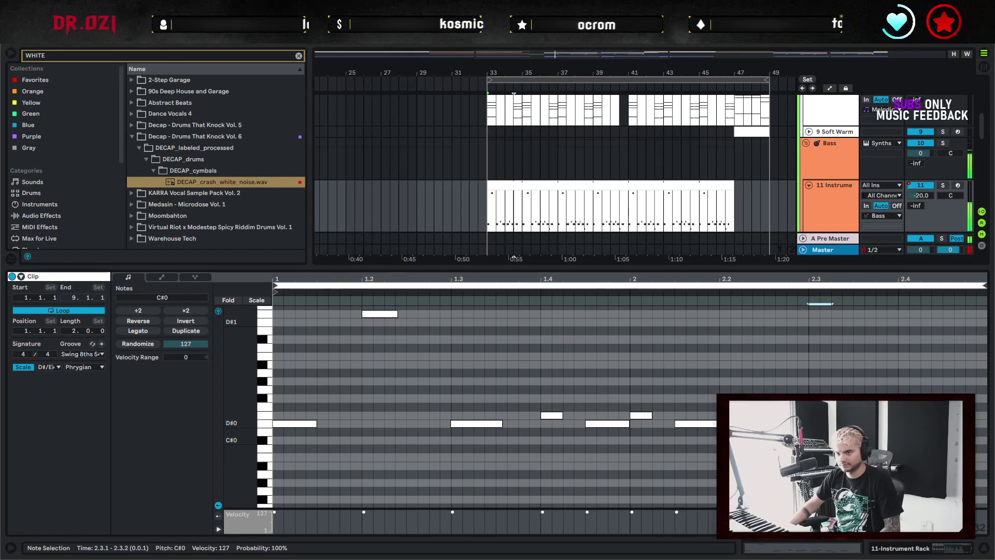
Compare the melodic Serum clip's chord notes at 2.3 with the bass clip's notes at the same position
click(552, 115)
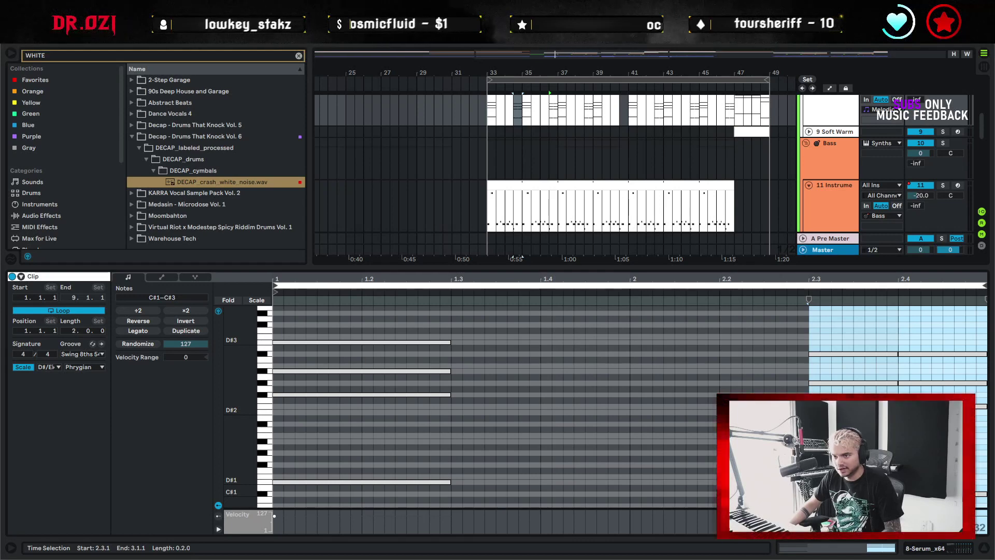
click(589, 186)
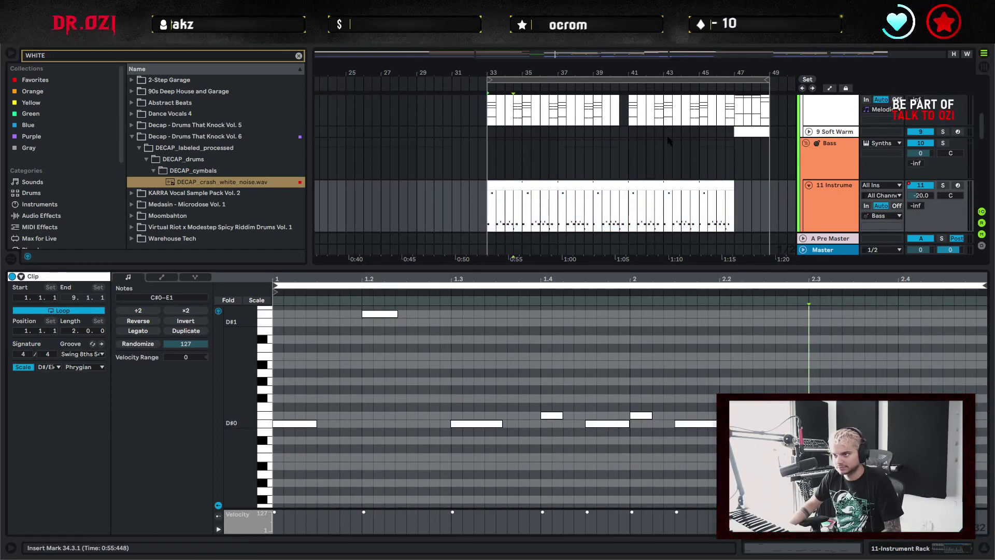
click(533, 110)
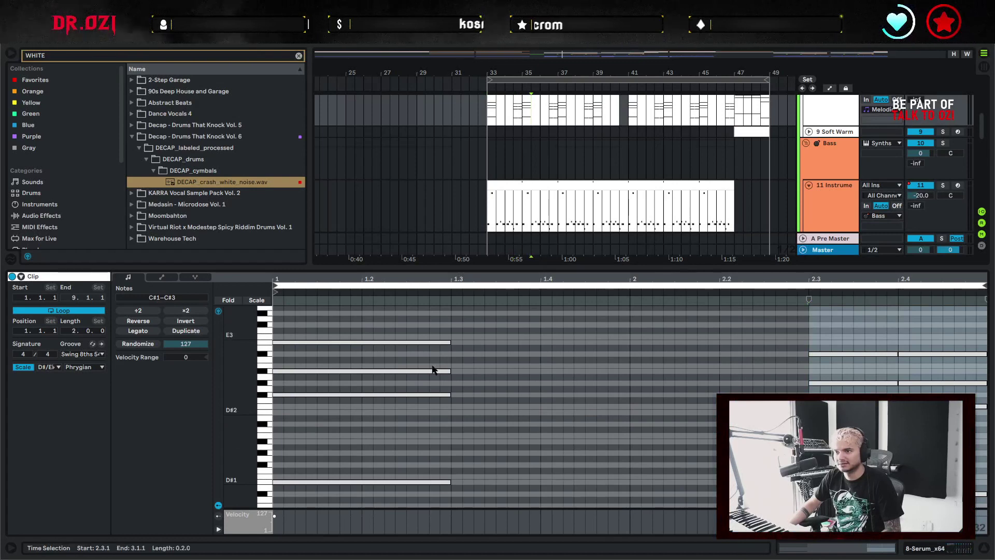
click(300, 483)
click(853, 493)
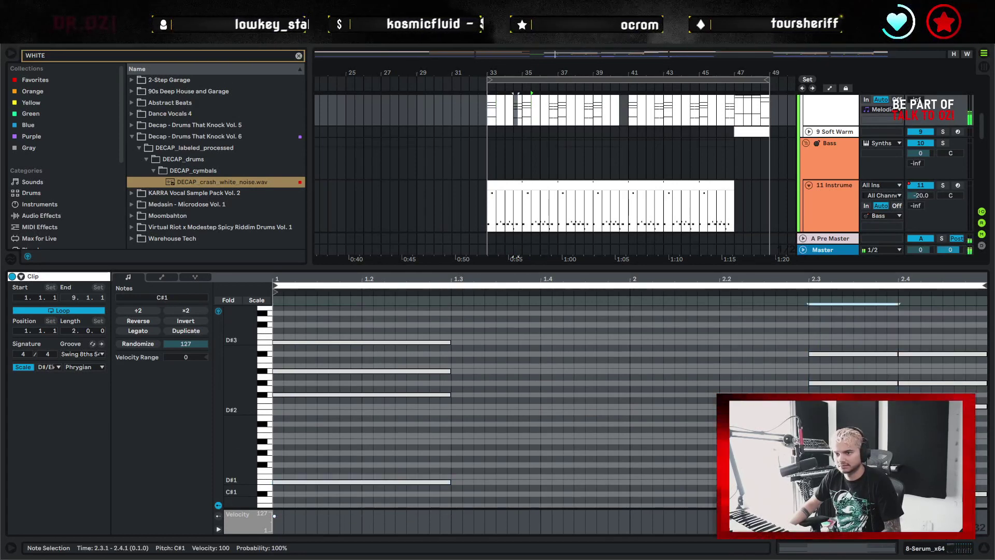
click(549, 208)
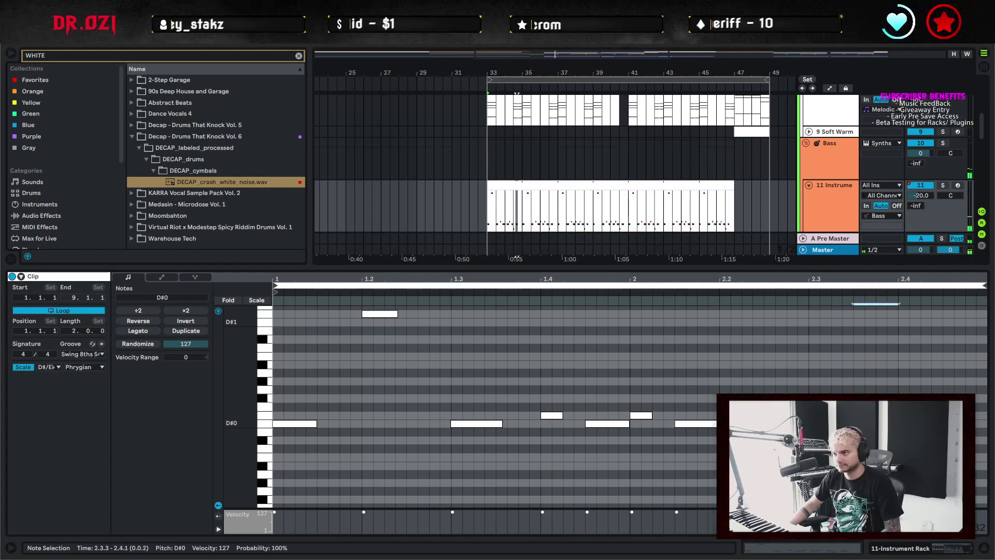
Delete the short E0 bass notes at 1.4, 2.1 and 2.2
click(898, 409)
scroll(899, 409, up, 1)
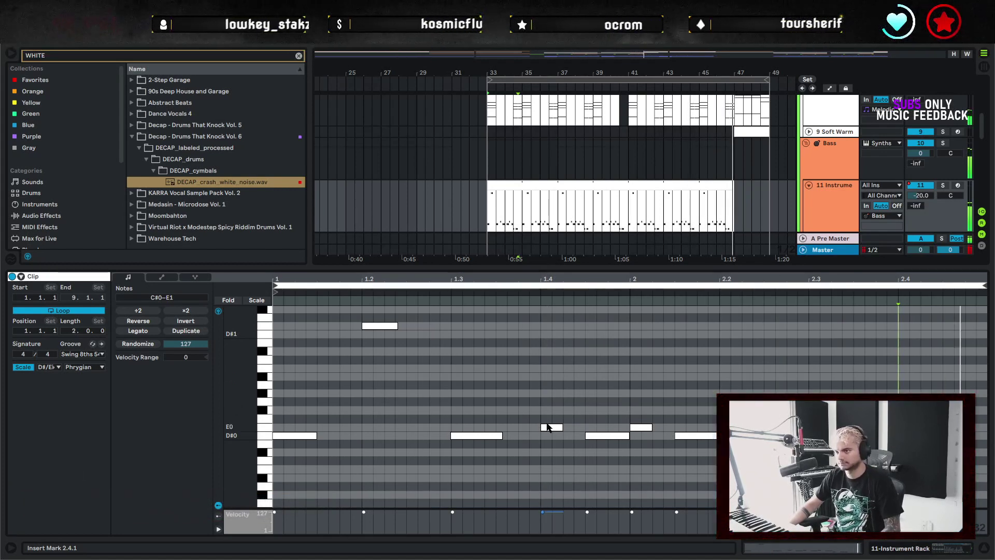
key(Delete)
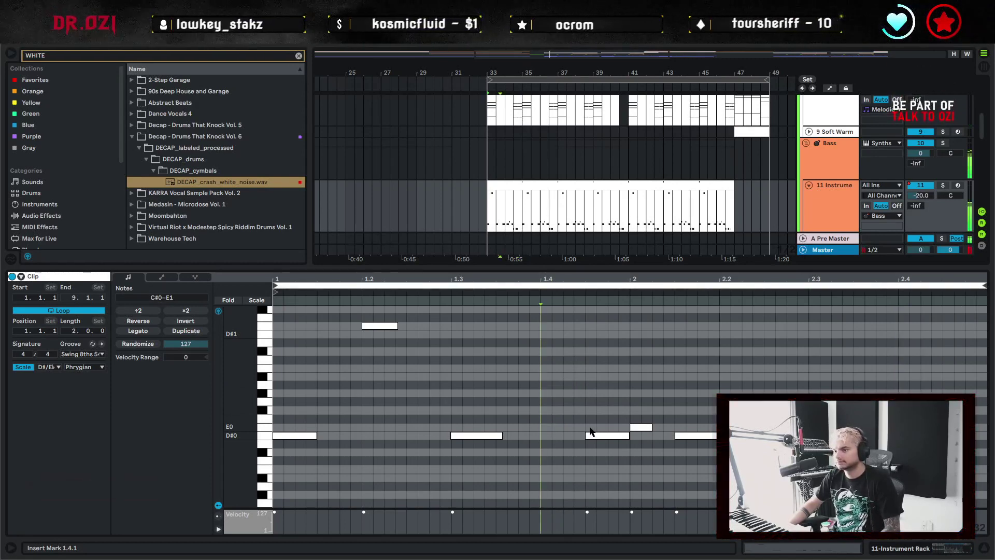
drag(635, 419, 694, 430)
key(Delete)
Move the D#0 notes between 1.4.3 and 2.3.1 earlier onto beats 1.4, 2.1 and 2.2, and lengthen them slightly
drag(589, 425, 777, 450)
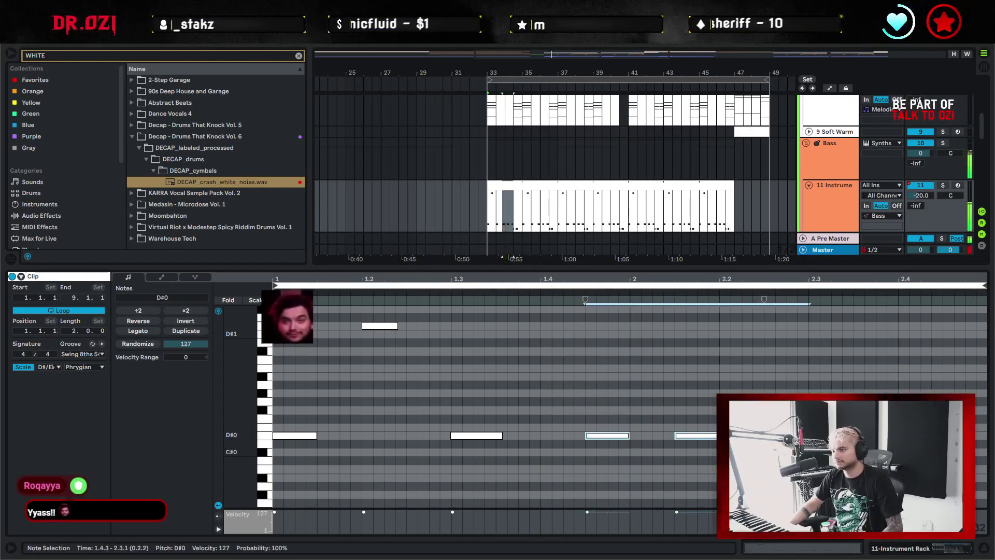
key(Left)
key(Left)
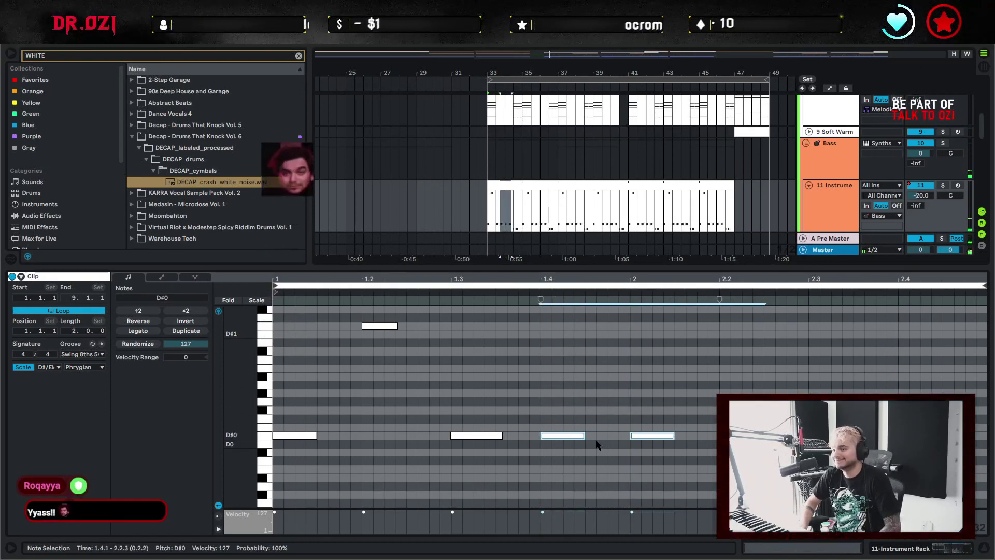
key(shift+Right)
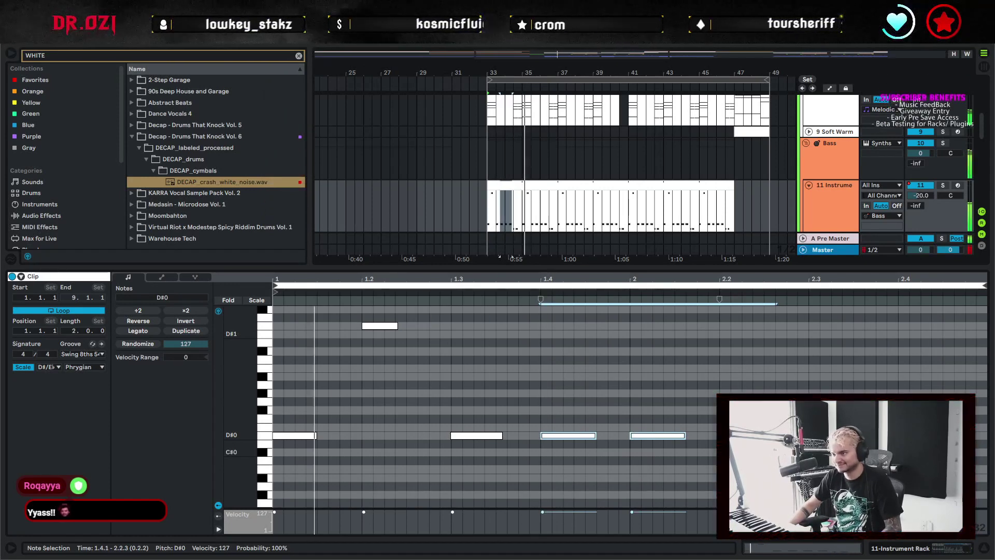
click(802, 373)
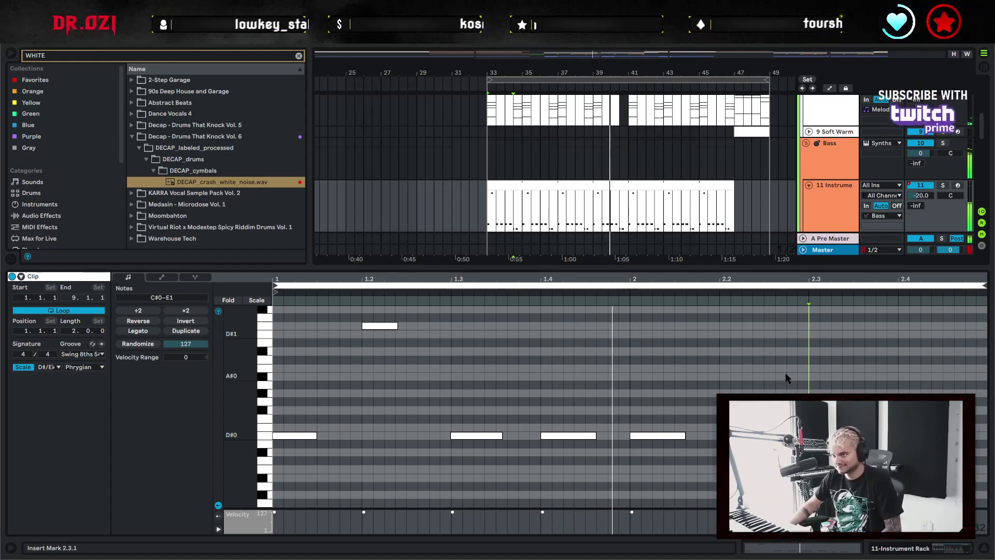
key(ctrl+a)
click(809, 387)
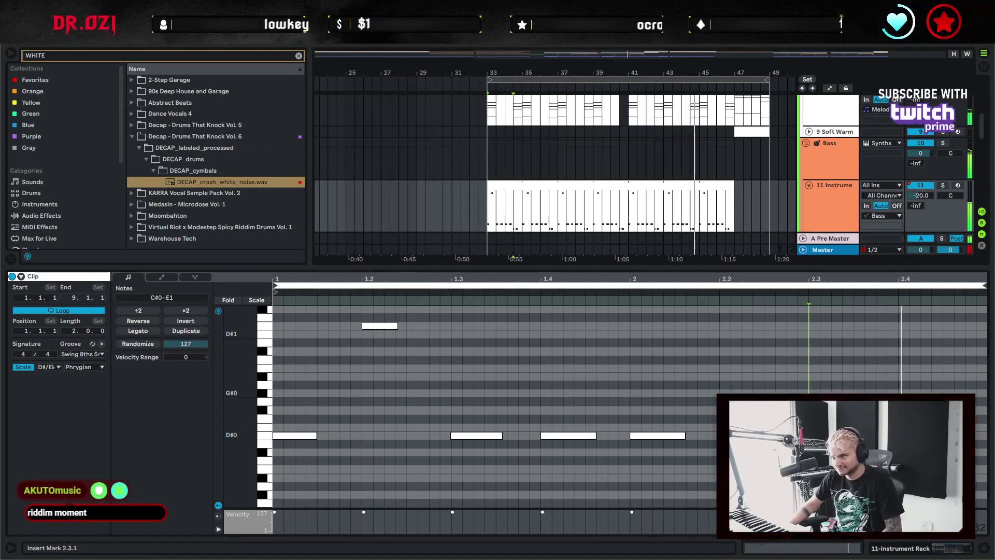
Show the bass rack's Operator Filter Freq automation, set its value at bar 41 to 900 Hz, and play from bar 33
double_click(836, 213)
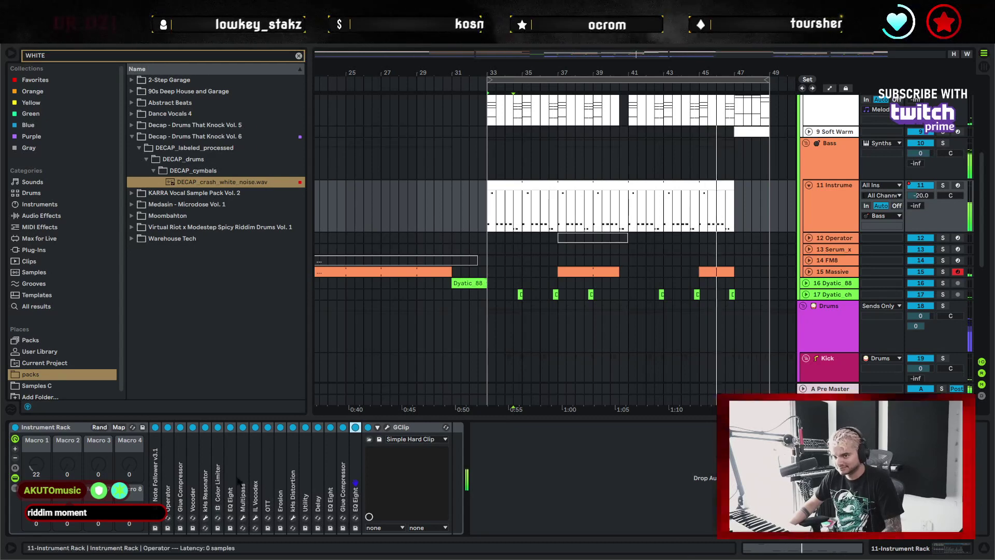
key(a)
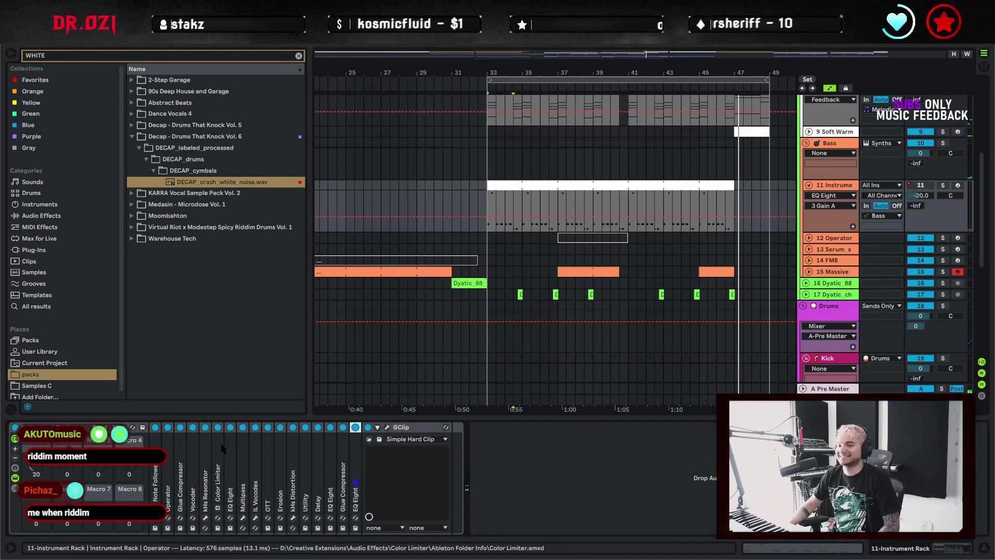
double_click(155, 469)
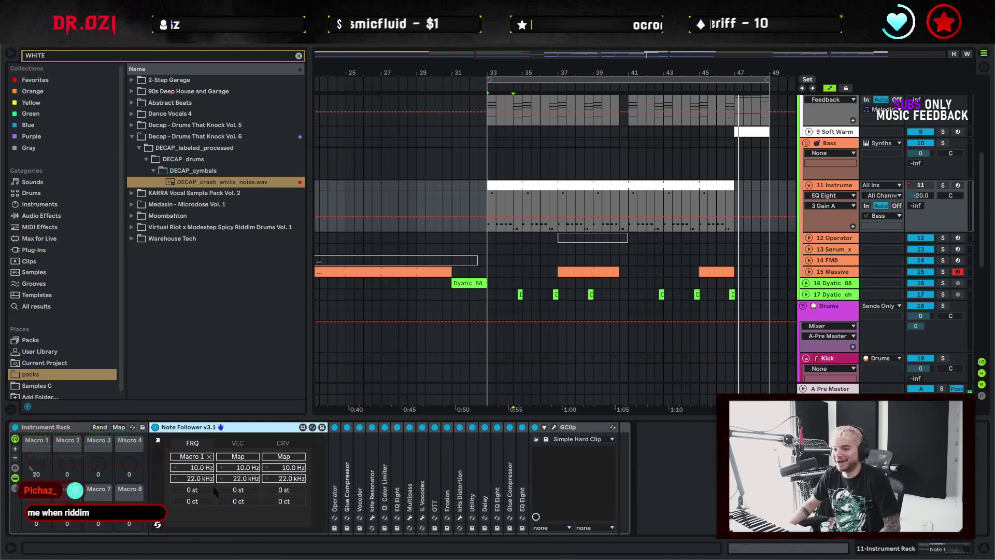
double_click(339, 478)
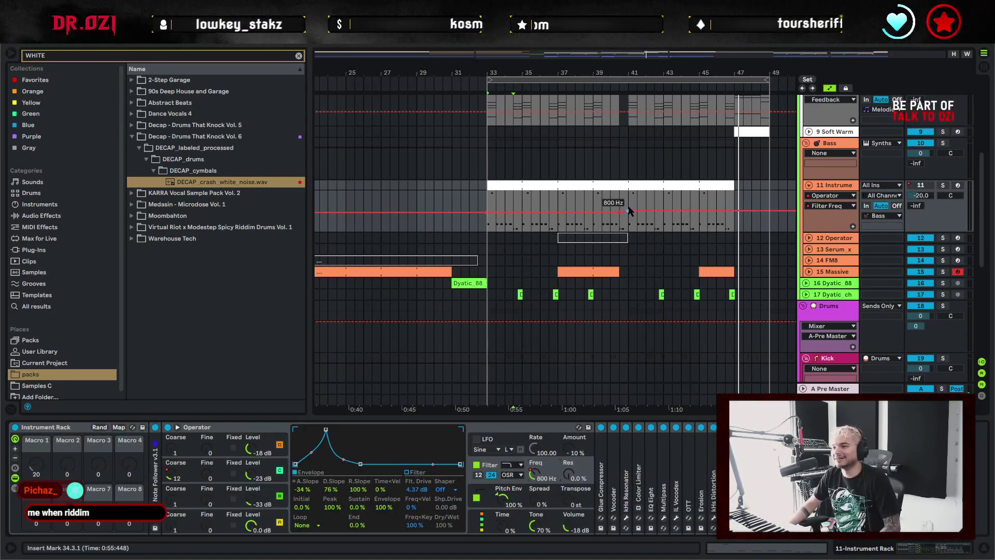
right_click(629, 213)
click(673, 230)
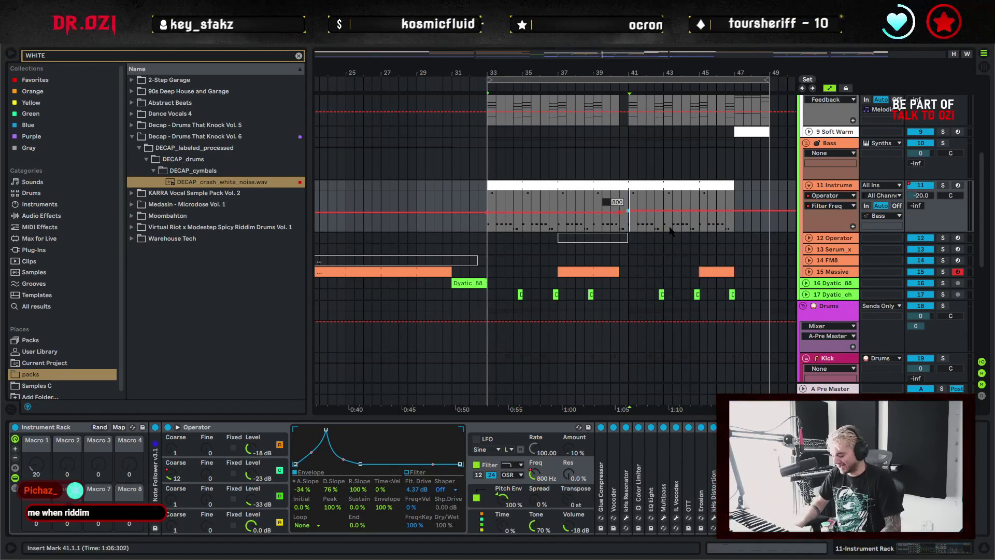
text(900)
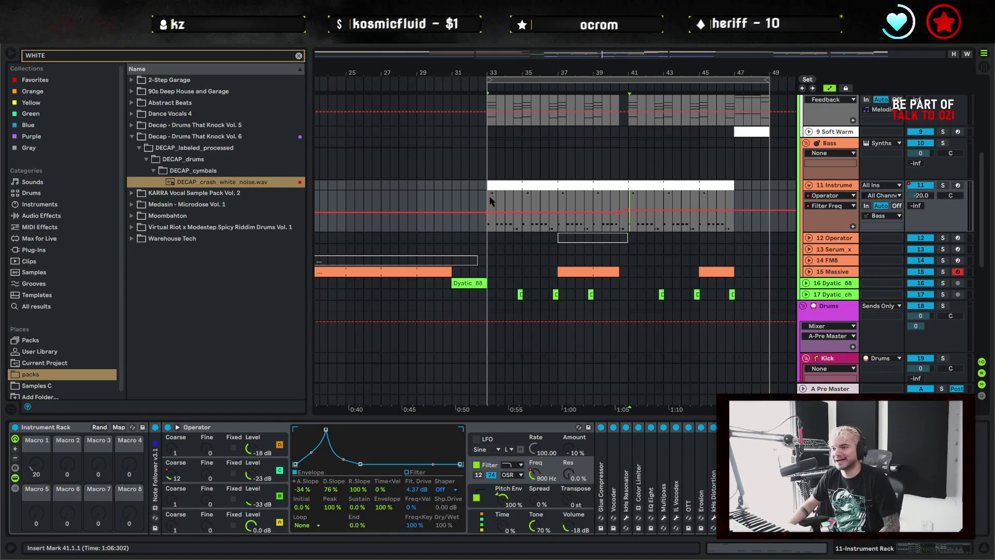
click(489, 200)
key(space)
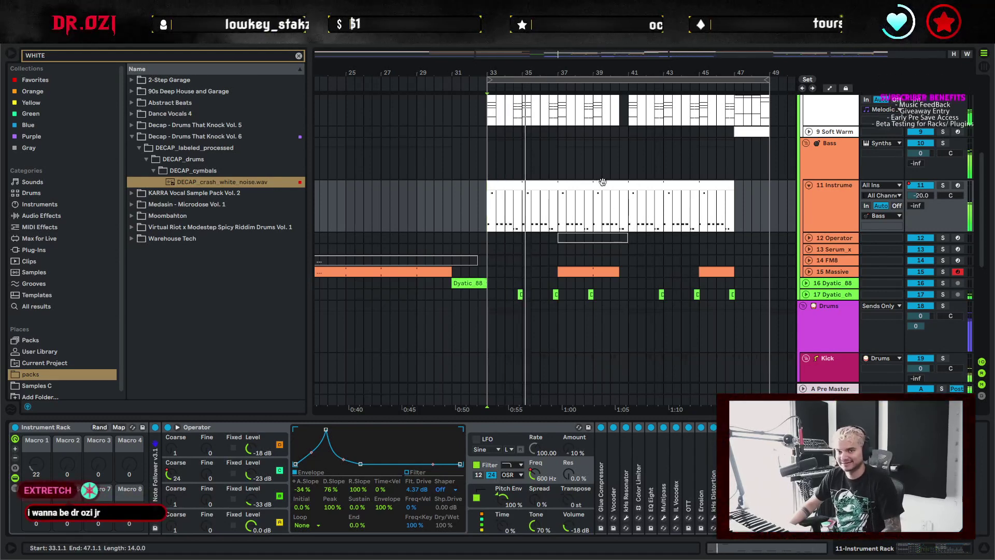
Listen through the bar 33 drop while examining the bass clip and the surrounding tracks, then restart playback from bar 33
double_click(602, 182)
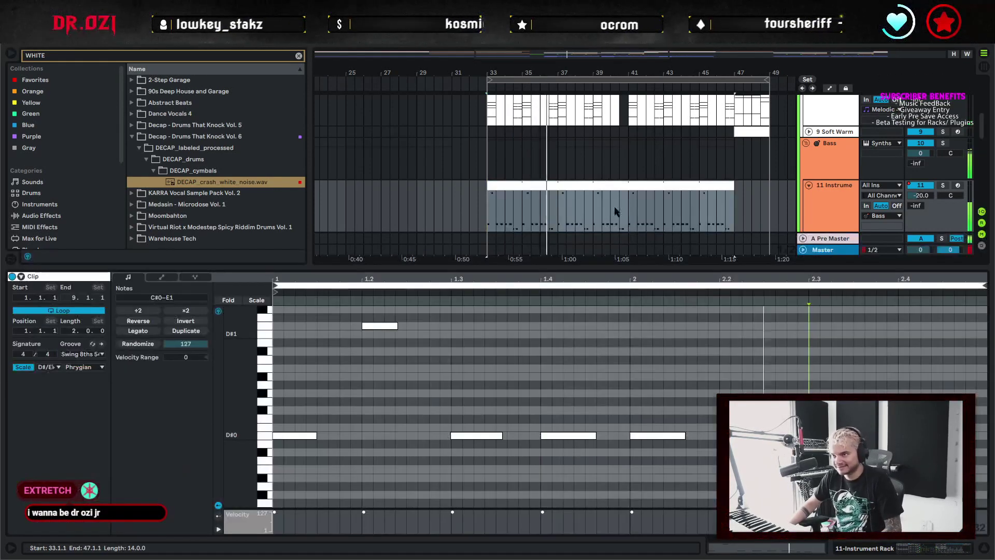
click(817, 362)
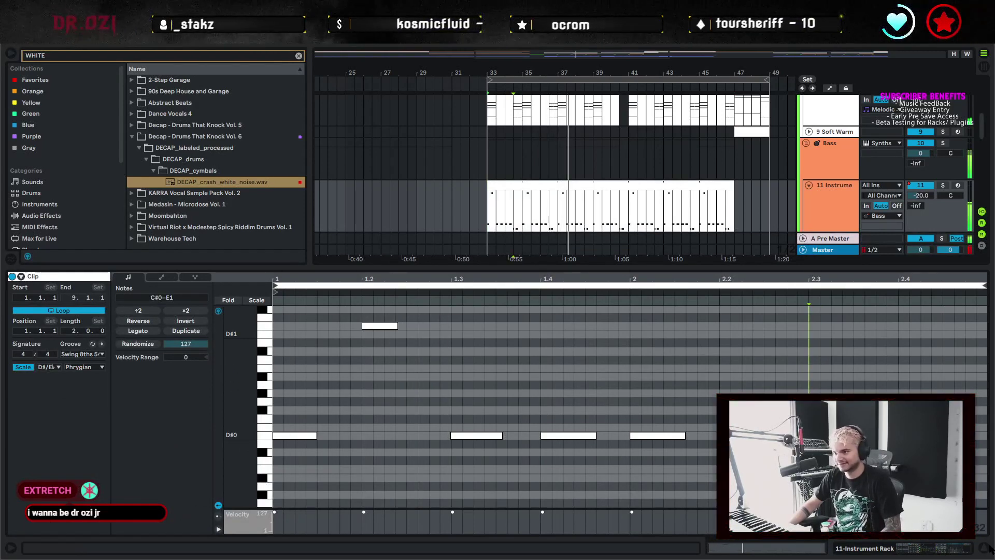
key(ctrl+alt+l)
scroll(681, 348, up, 2)
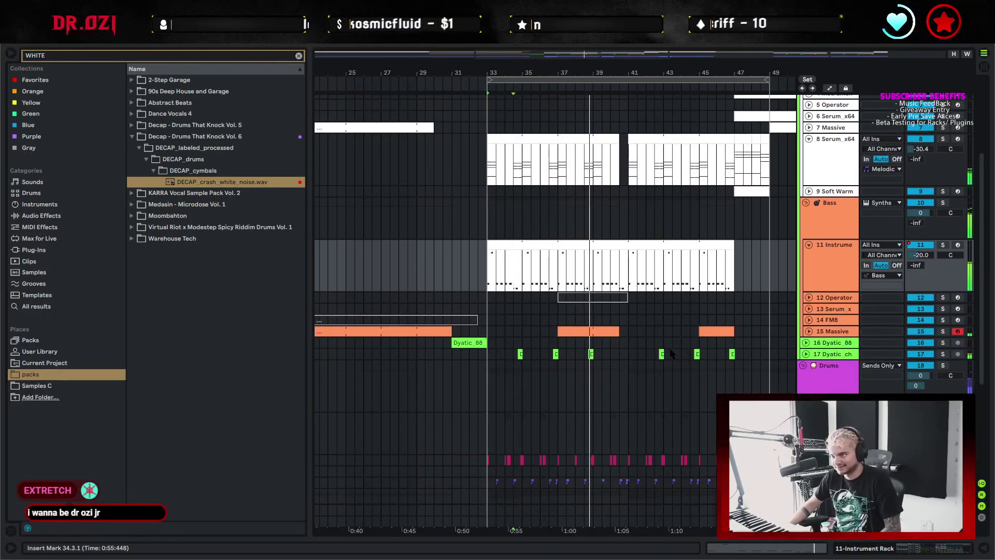
scroll(673, 348, up, 2)
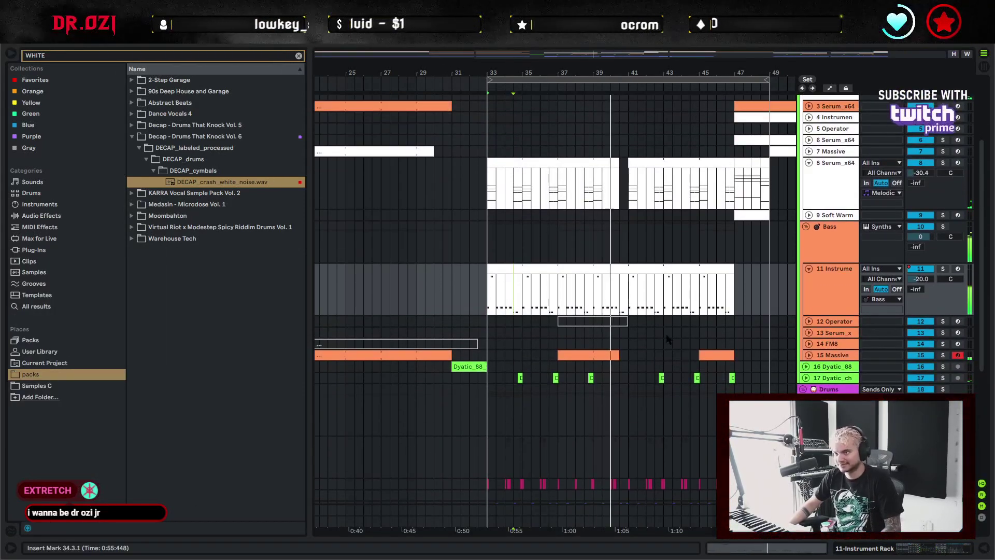
scroll(669, 345, down, 3)
scroll(667, 340, up, 3)
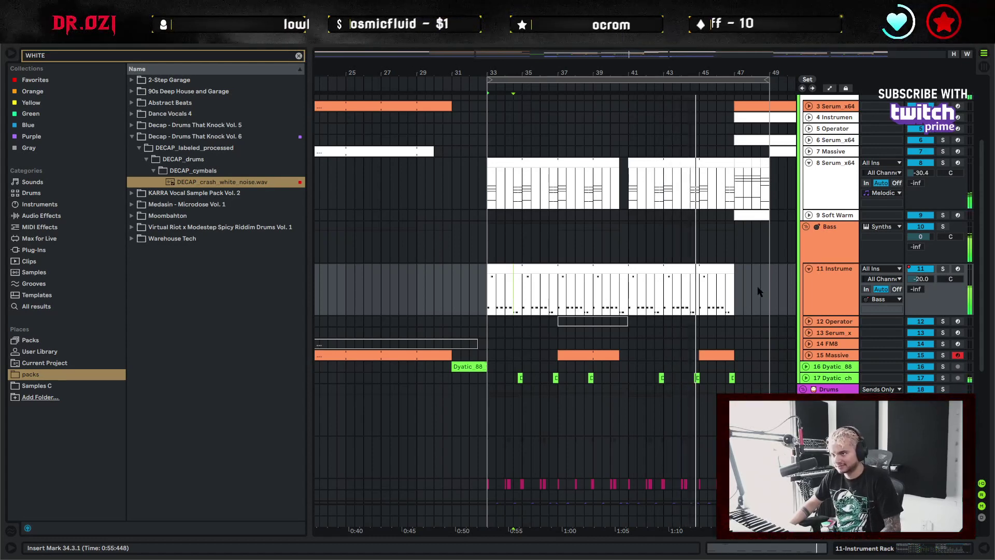
ctrl+alt+drag(750, 290, 726, 284)
click(462, 288)
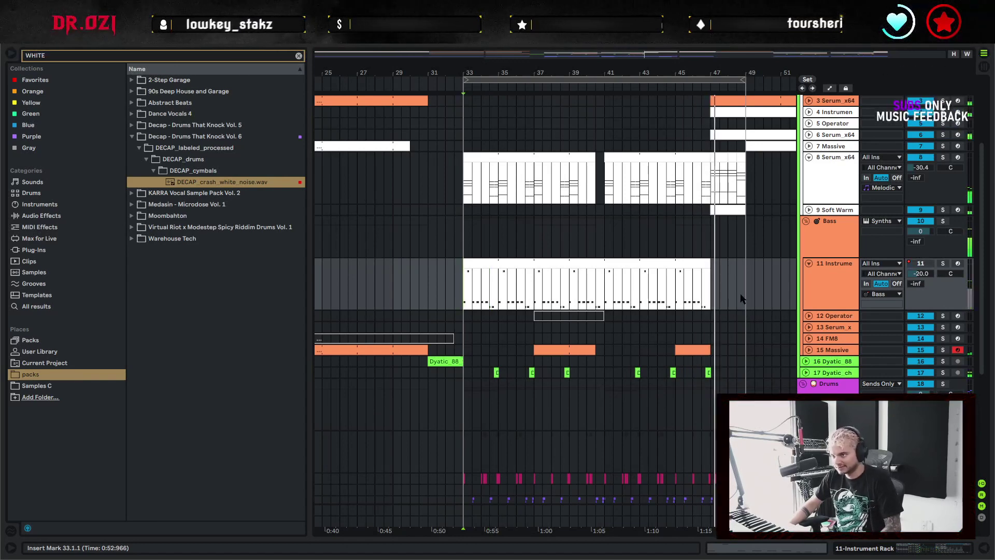
Apply Legato to all notes in the bass clip and listen to the pattern
double_click(693, 263)
click(711, 382)
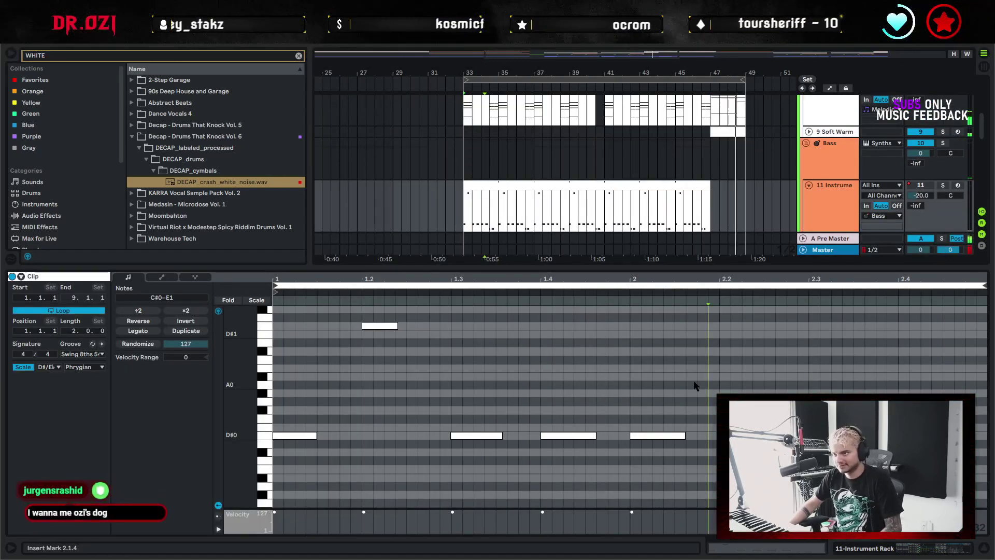
key(ctrl+a)
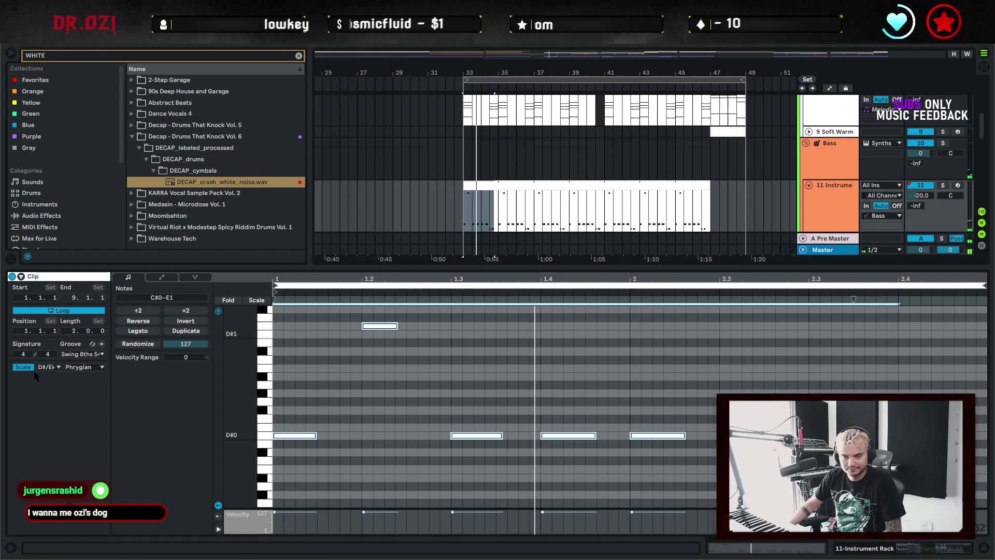
click(138, 331)
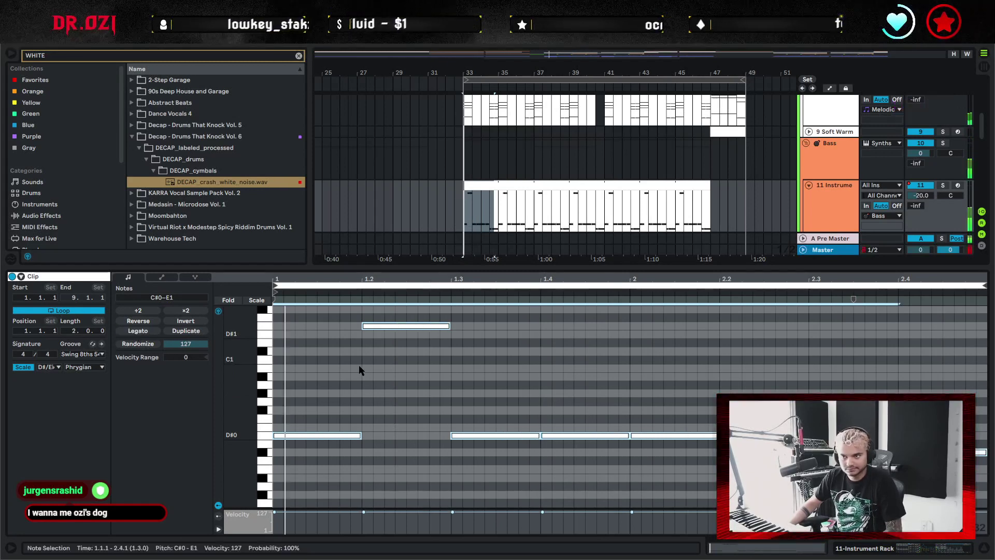
click(448, 382)
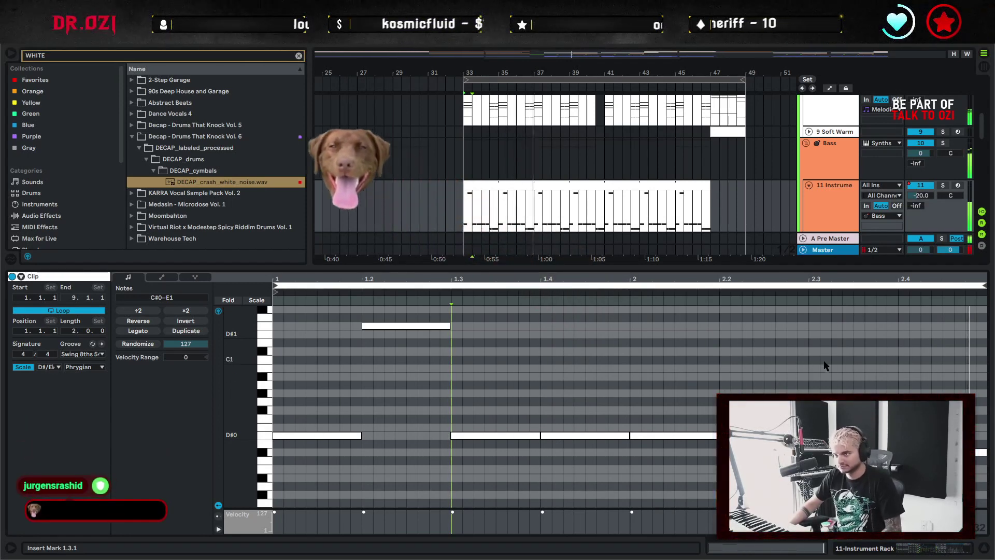
click(807, 378)
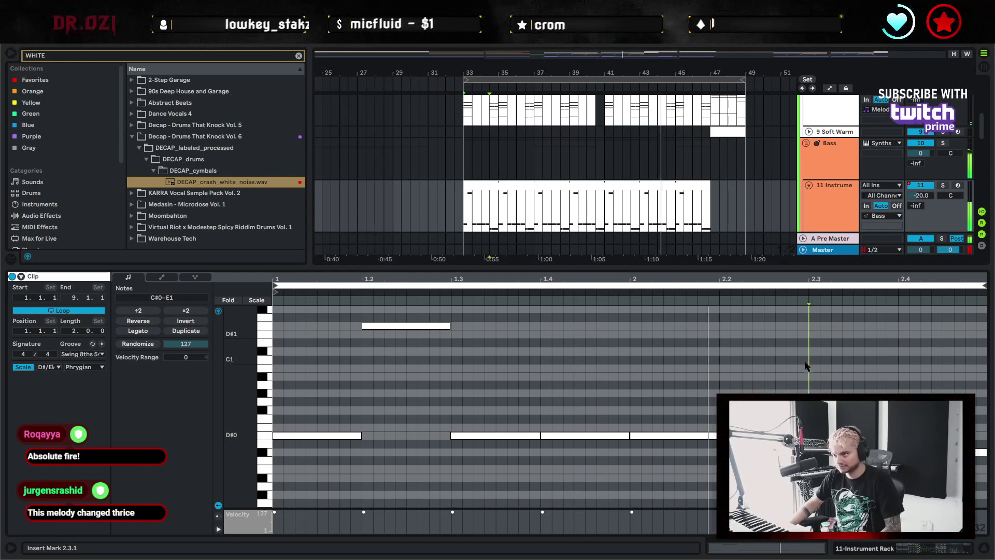
Hide the bass clip's note editor and look over the chant and drum tracks of the drop
click(977, 542)
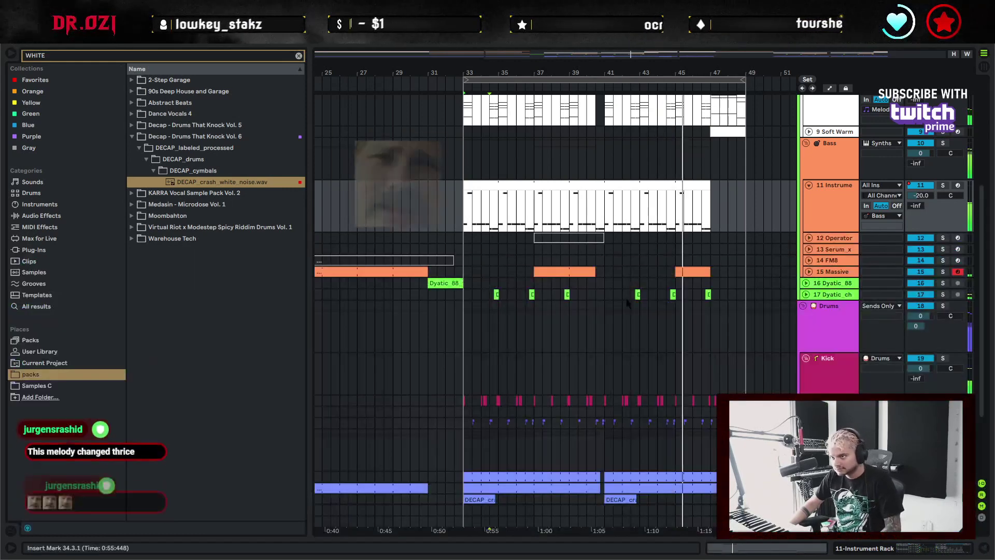
scroll(694, 410, up, 2)
scroll(693, 409, down, 1)
scroll(683, 408, down, 3)
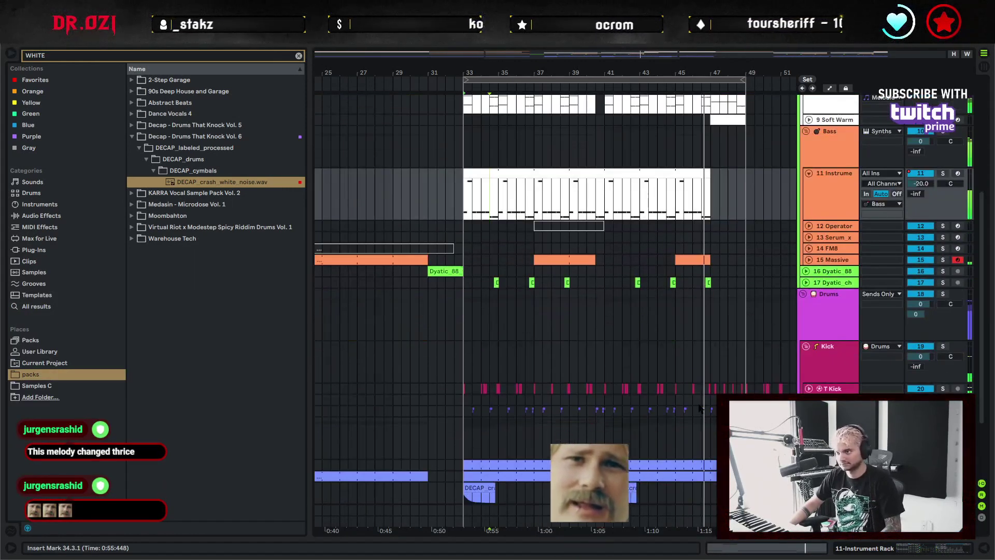
Expand the T Kick track, examine its pattern in the bar 33 drop, and play from bar 29
click(808, 353)
scroll(458, 149, down, 3)
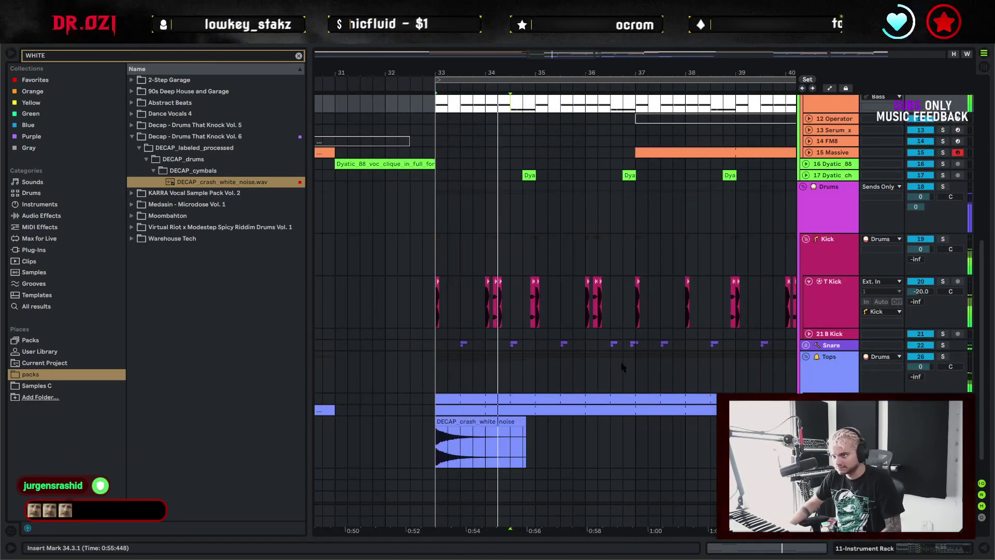
scroll(634, 372, up, 3)
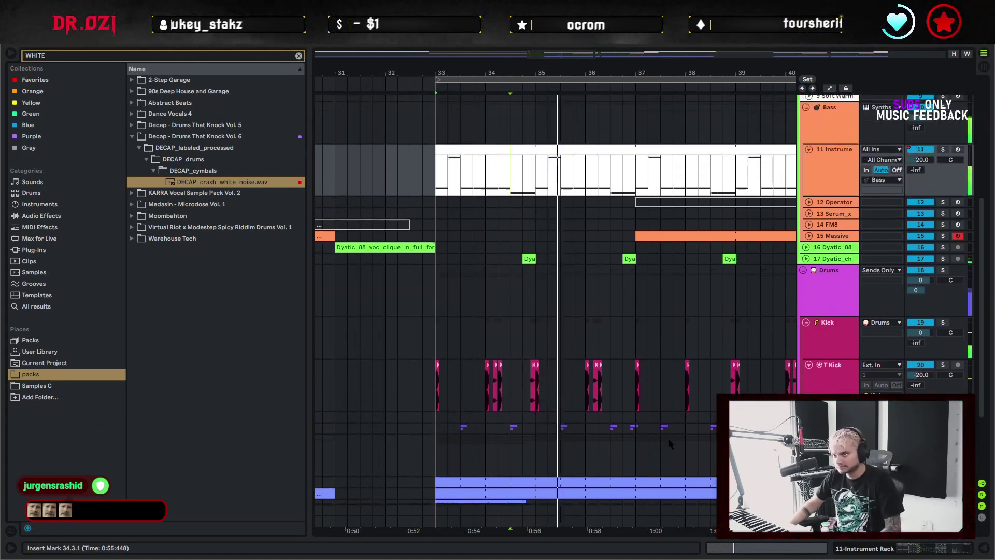
drag(533, 72, 533, 34)
click(462, 161)
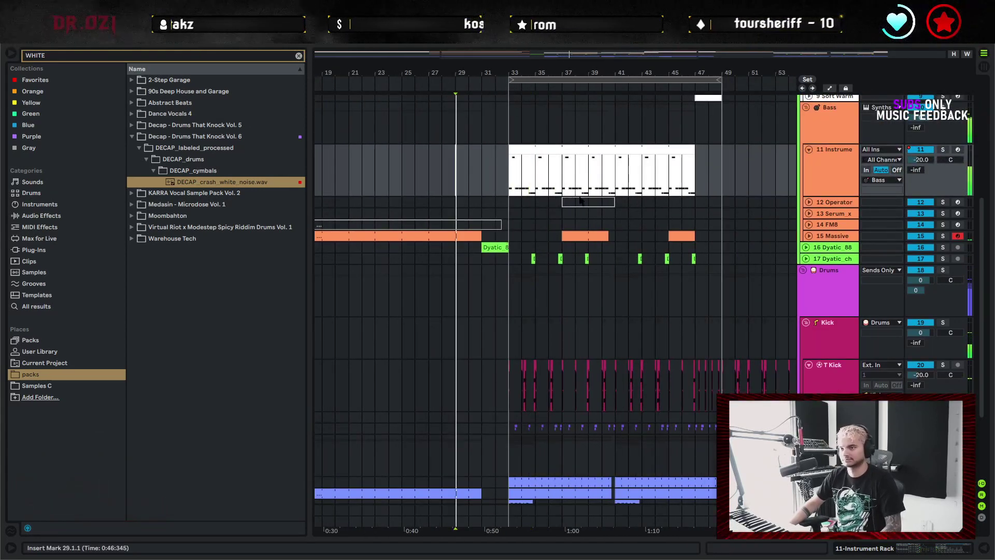
Show the bass rack's device chain with Operator collapsed and check the Dyatic vocal clip, listening from bar 31
double_click(823, 169)
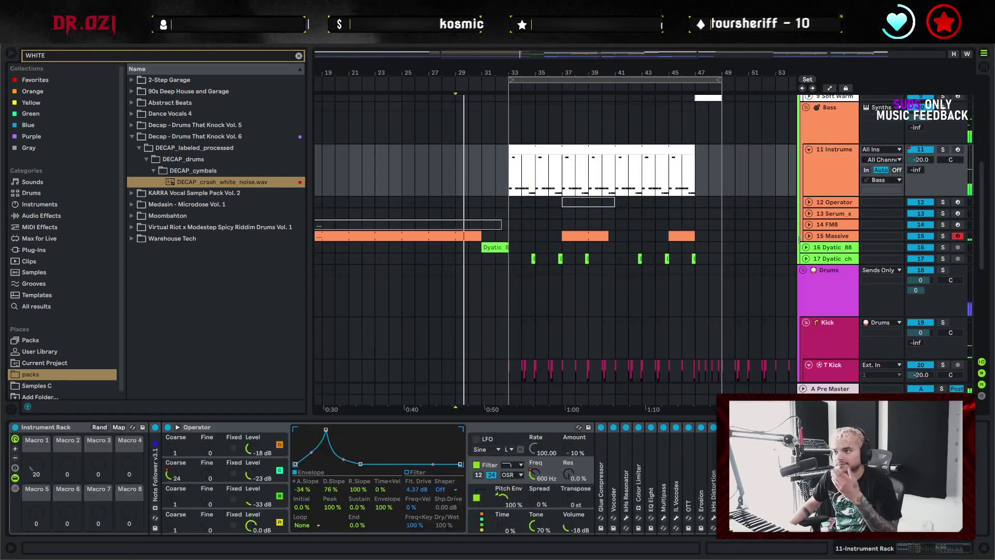
double_click(502, 426)
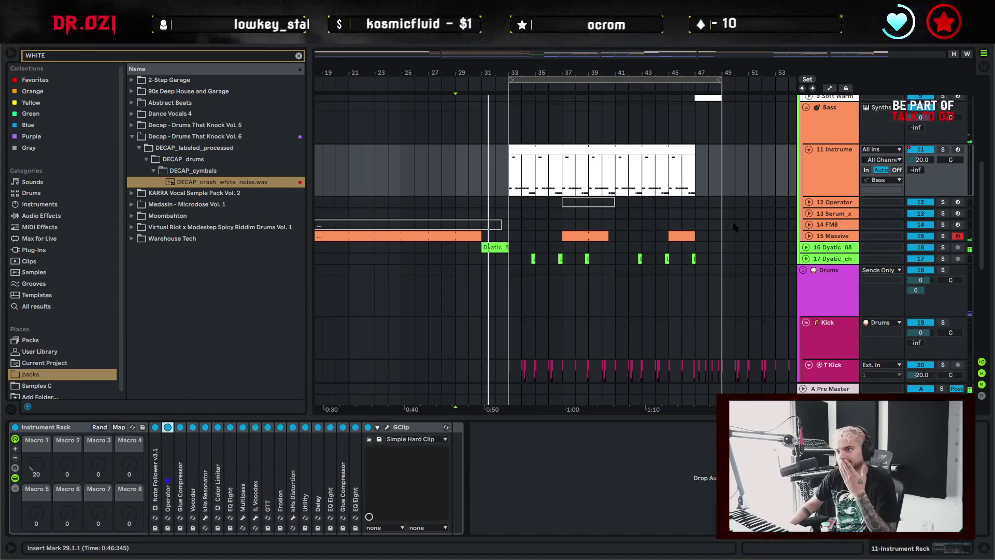
click(806, 248)
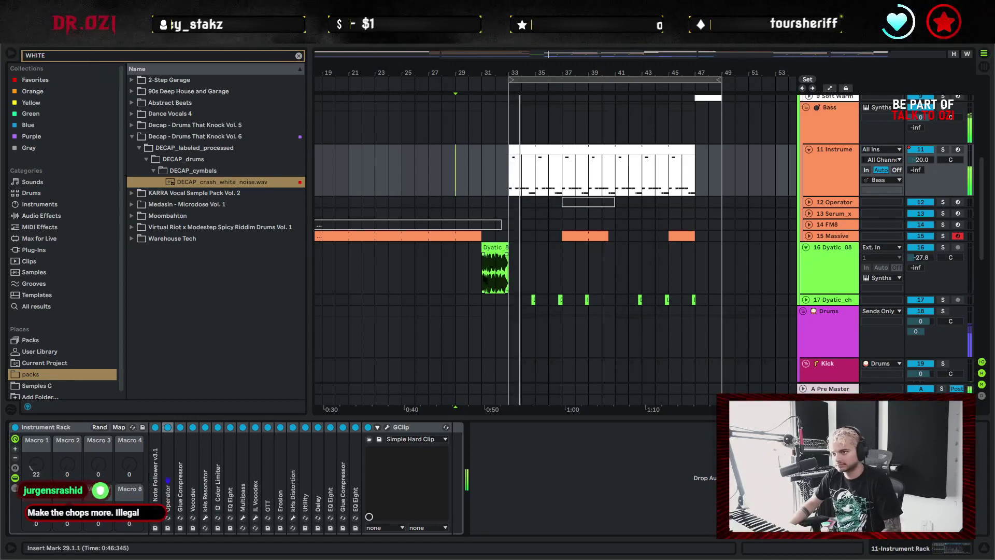
click(484, 275)
scroll(722, 301, up, 2)
click(805, 283)
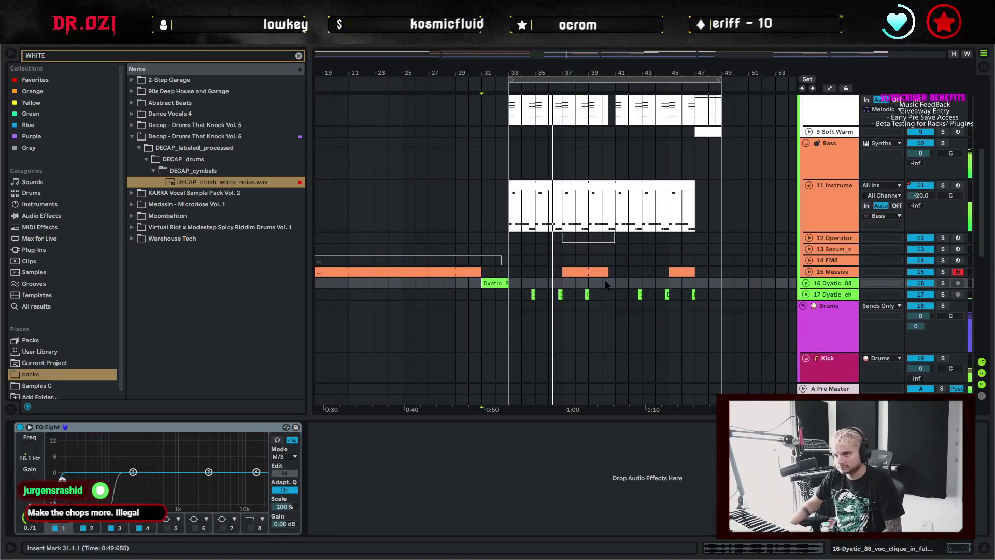
click(515, 217)
Compare the bass pattern of the bar 65 drop with the one in the bar 33 drop
scroll(570, 243, up, 5)
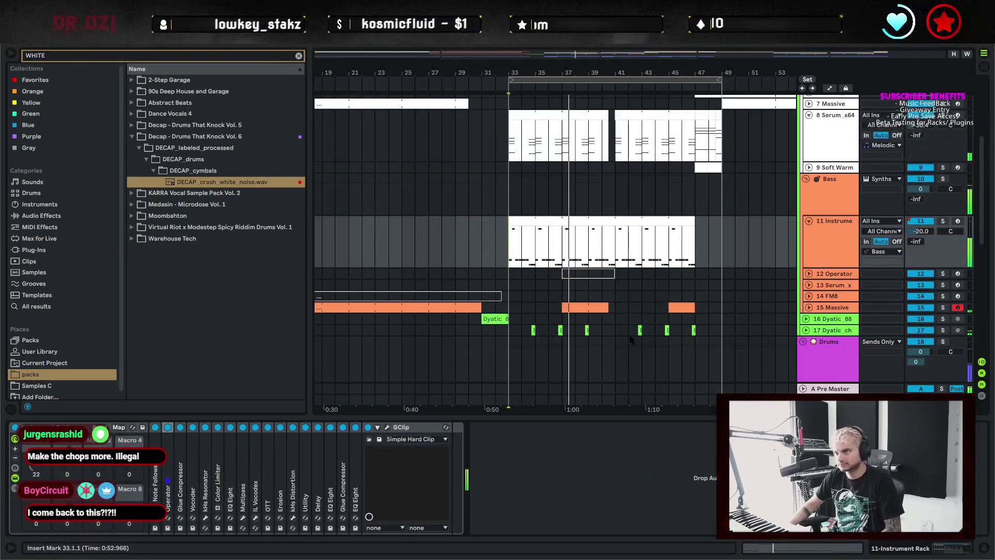
scroll(631, 269, down, 3)
scroll(653, 248, right, 5)
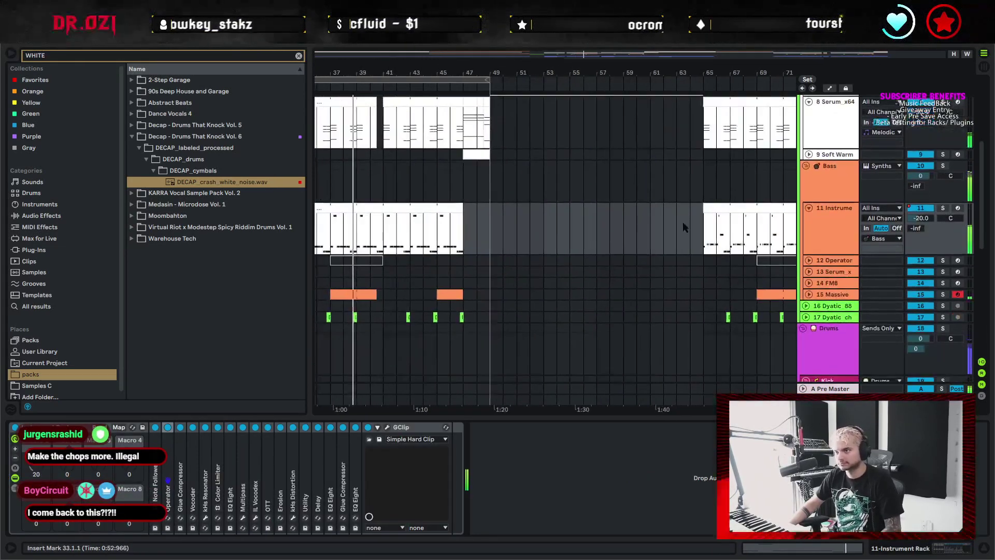
drag(742, 246, 758, 247)
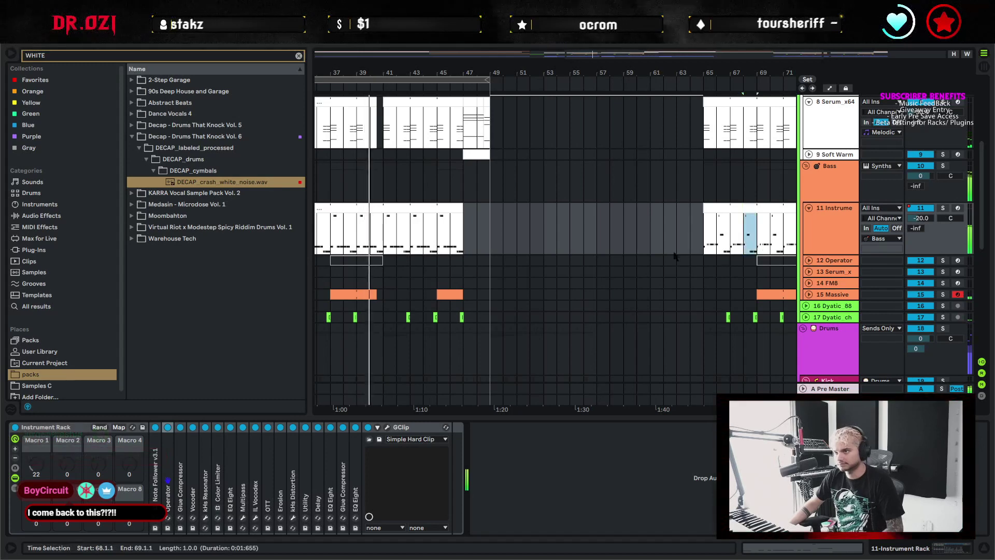
drag(532, 247, 693, 249)
click(557, 241)
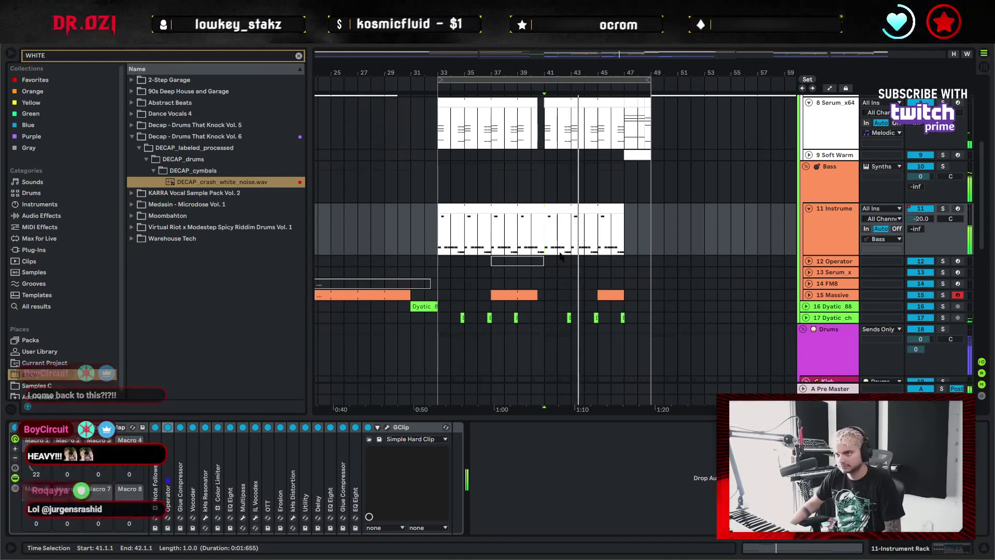
Shorten the E1 note at beat 1.2 of the bar 33 bass clip to a stab and duplicate it twice
double_click(473, 214)
click(486, 357)
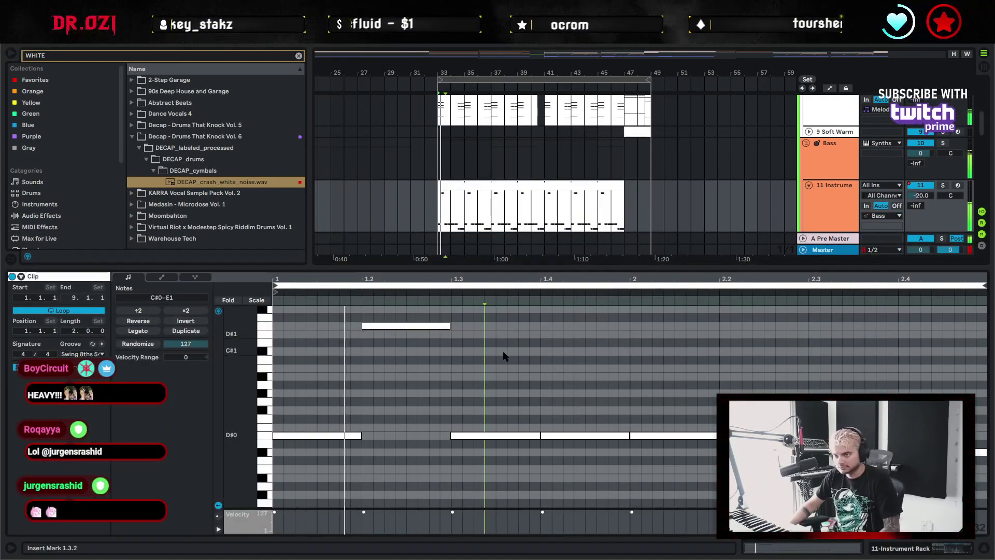
click(447, 326)
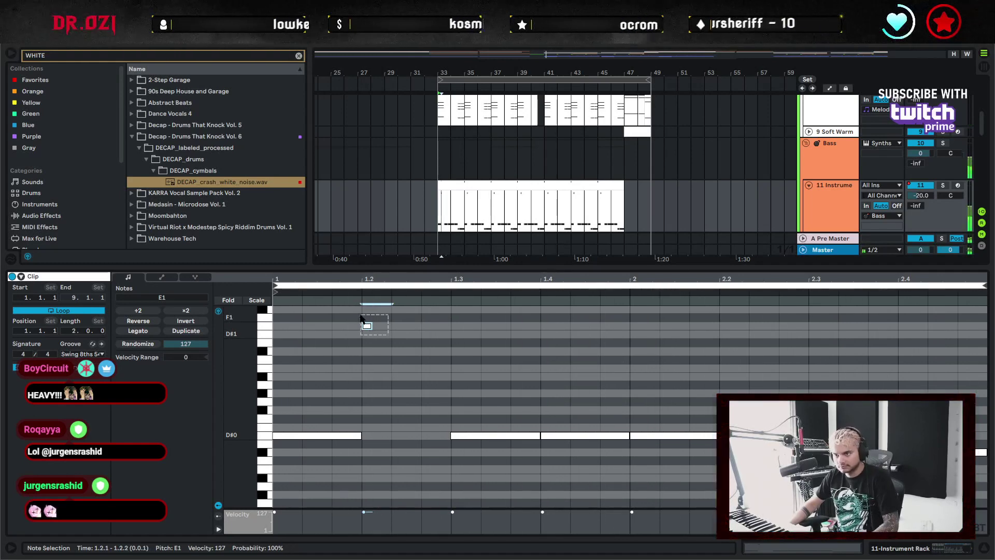
key(ctrl+d)
key(ctrl+d)
key(space)
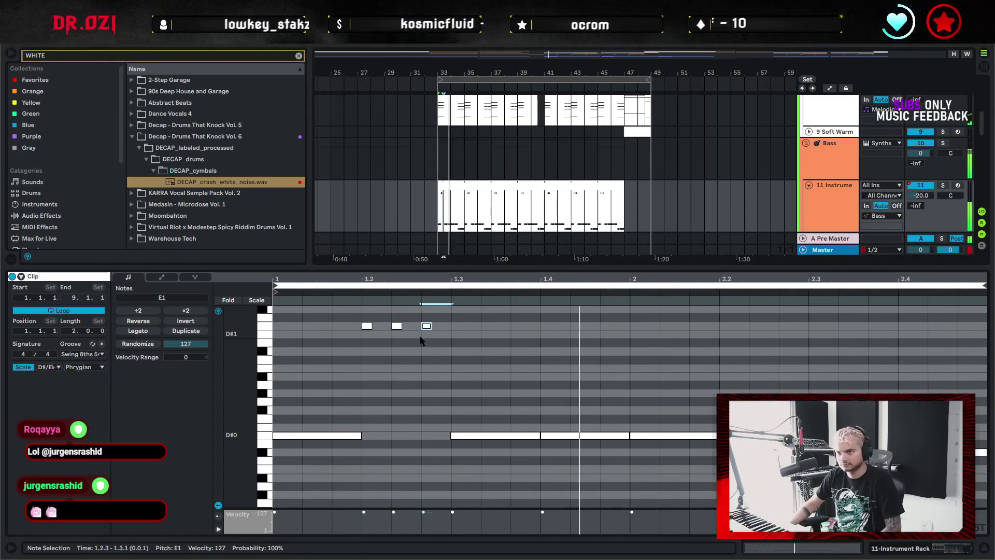
Lengthen the three repeated E1 notes together, leaving small gaps between them, and listen to the pattern
click(406, 341)
drag(467, 316, 382, 328)
key(space)
key(space)
key(space)
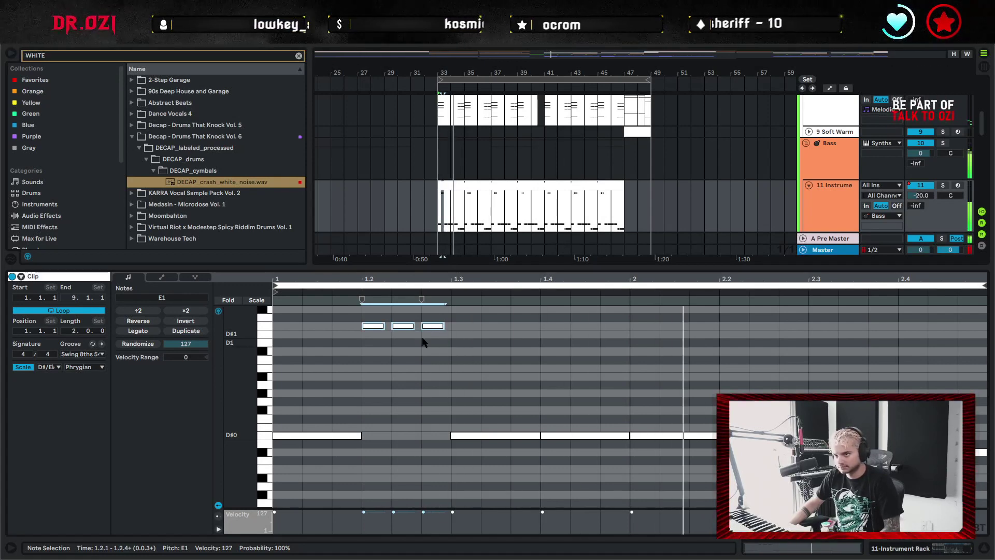
Stretch the three E1 notes to double their timing, delete the third, and trim the second to end at beat 1.3
key(space)
click(185, 310)
key(space)
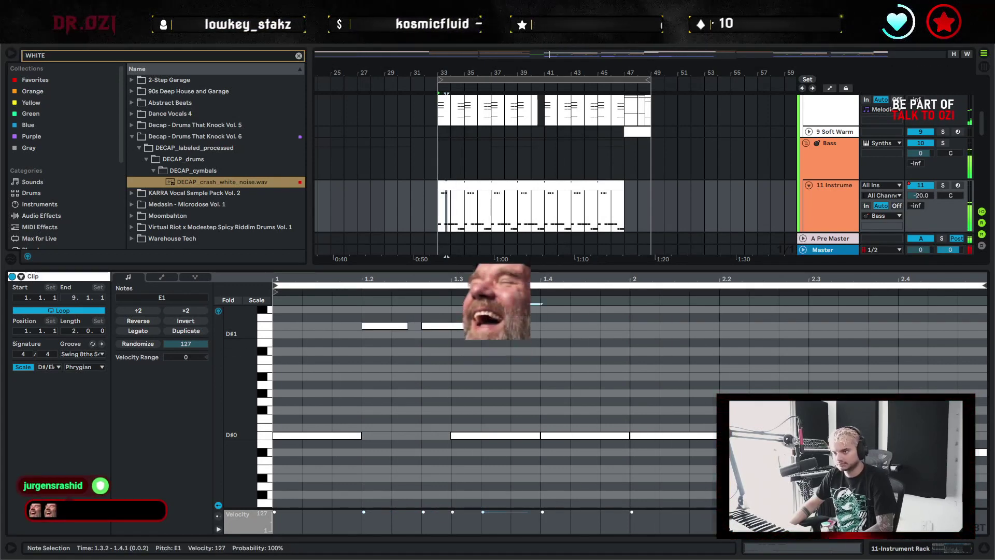
double_click(485, 326)
drag(465, 327, 451, 326)
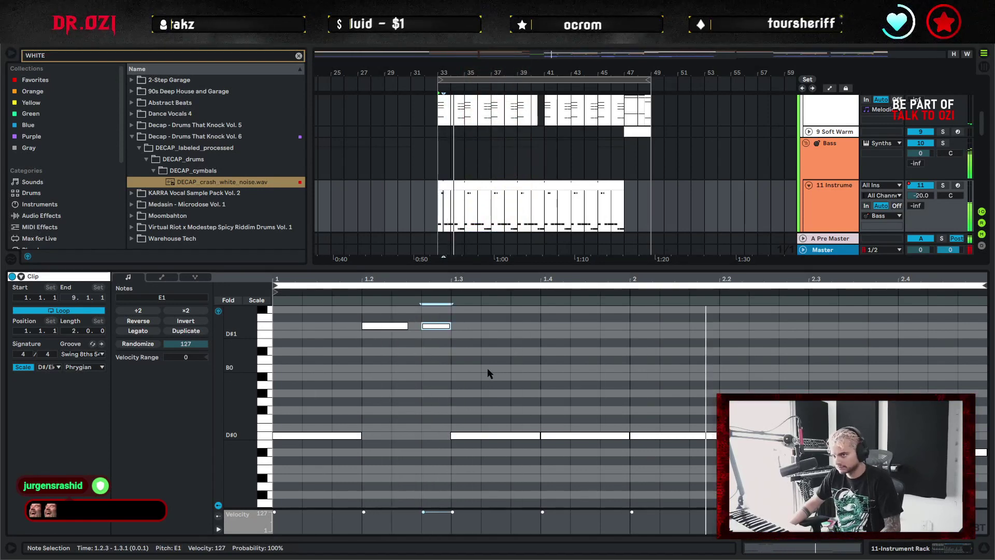
Hide the bass clip's note editor and fold the bass Instrument Rack track
click(476, 393)
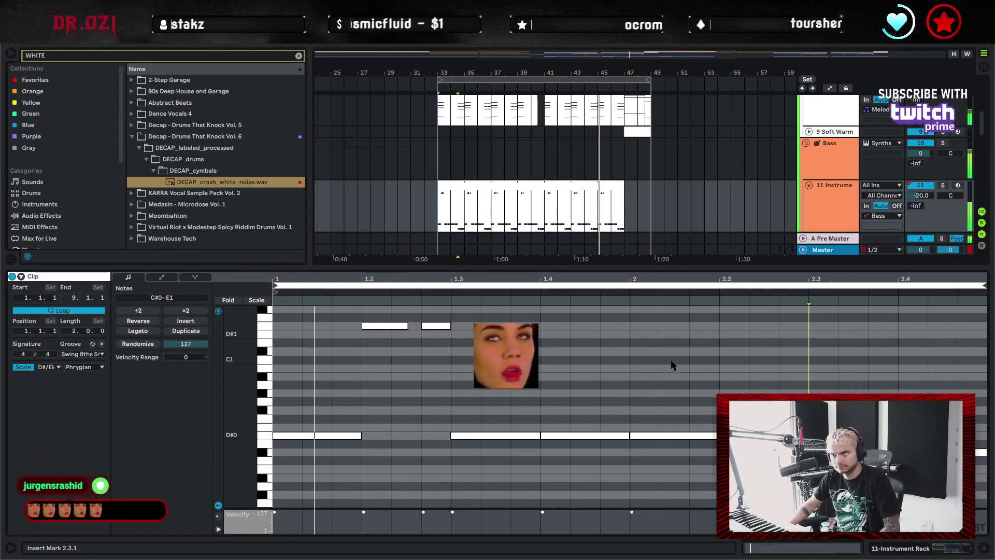
key(super+alt+l)
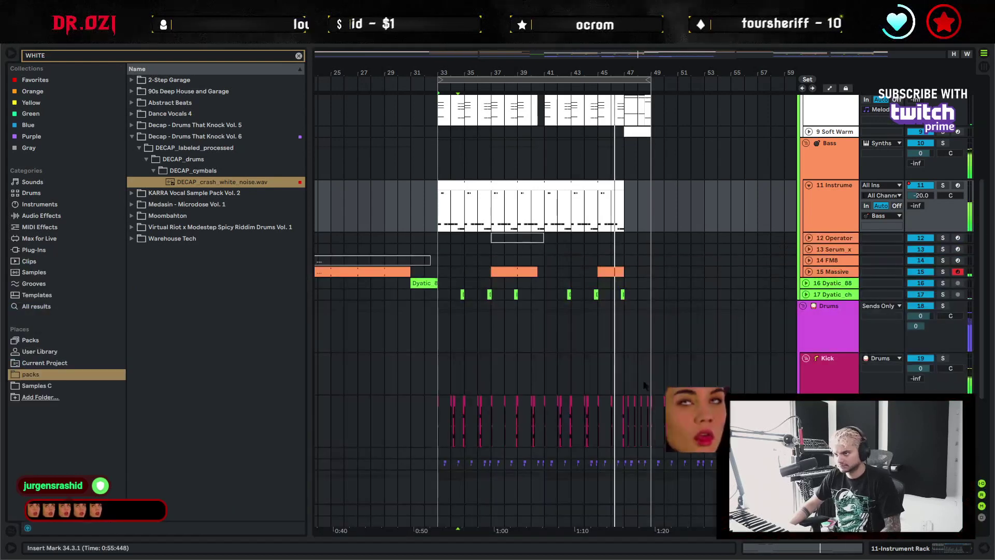
scroll(660, 342, up, 2)
scroll(659, 339, up, 2)
click(824, 267)
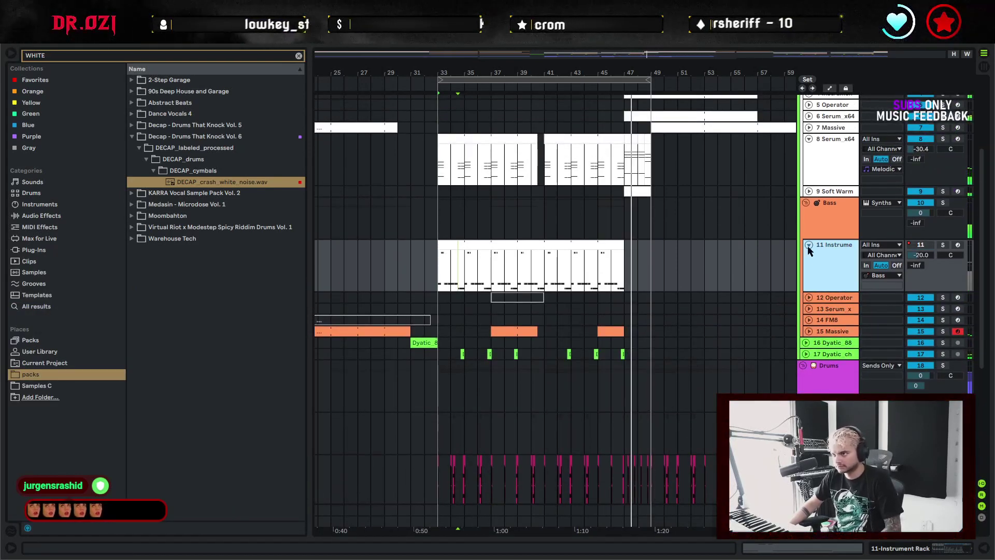
click(809, 245)
Insert an audio track below the chant track and open the Dr. Ozi Sample Pack's FX ALARMS folder in the User Library
click(831, 313)
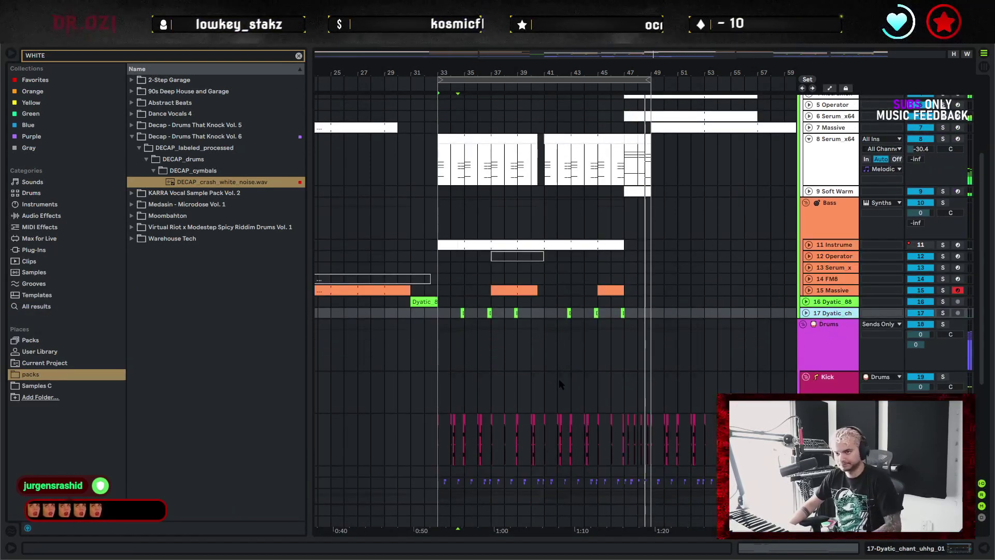
key(ctrl+t)
click(299, 55)
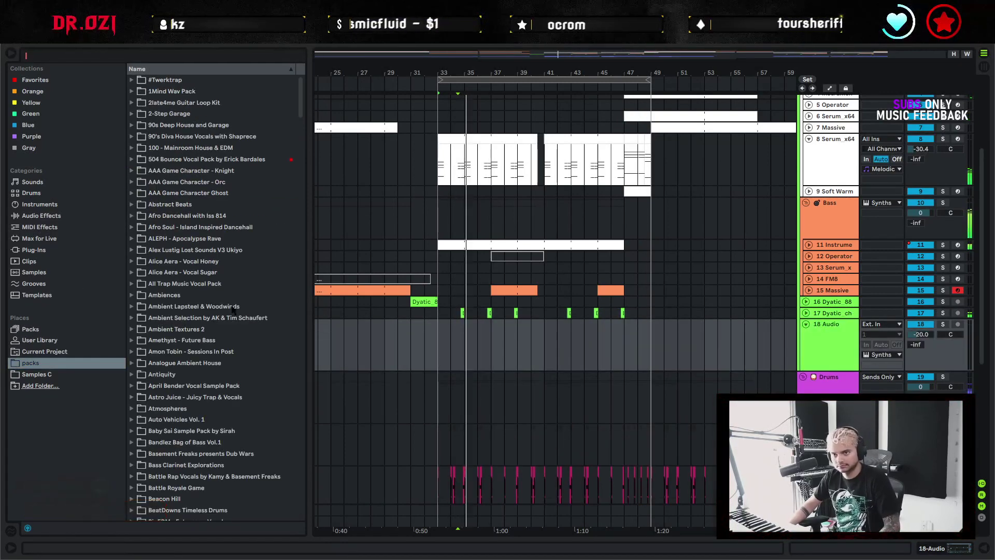
click(73, 340)
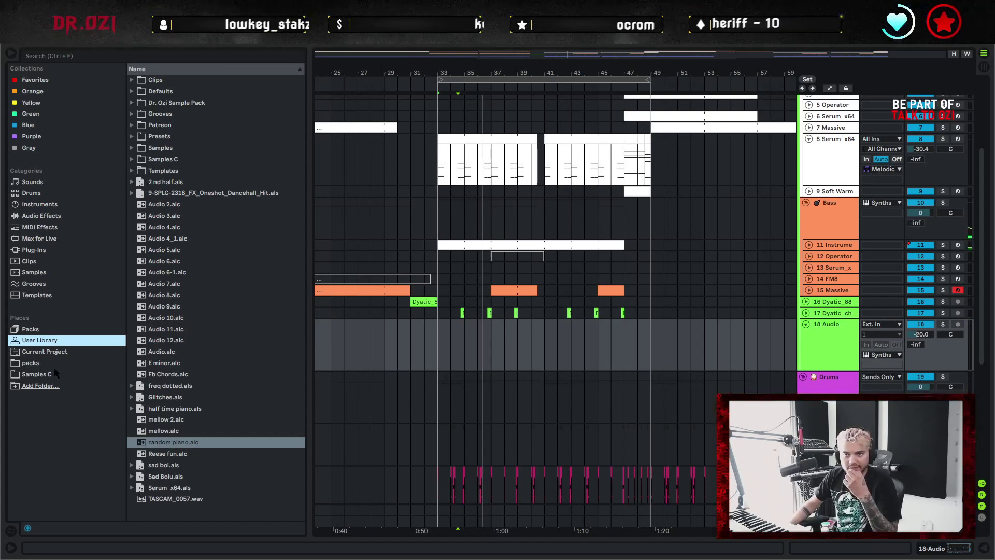
click(141, 102)
click(139, 126)
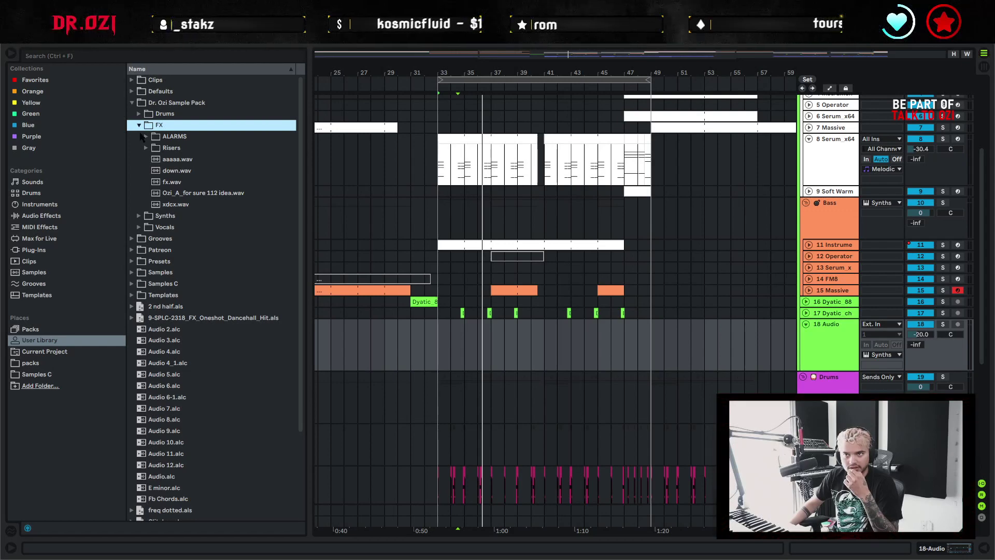
click(146, 136)
Audition the alarm samples and place Ozi_A_12.wav on the new audio track at bar 33
click(220, 228)
scroll(228, 241, down, 2)
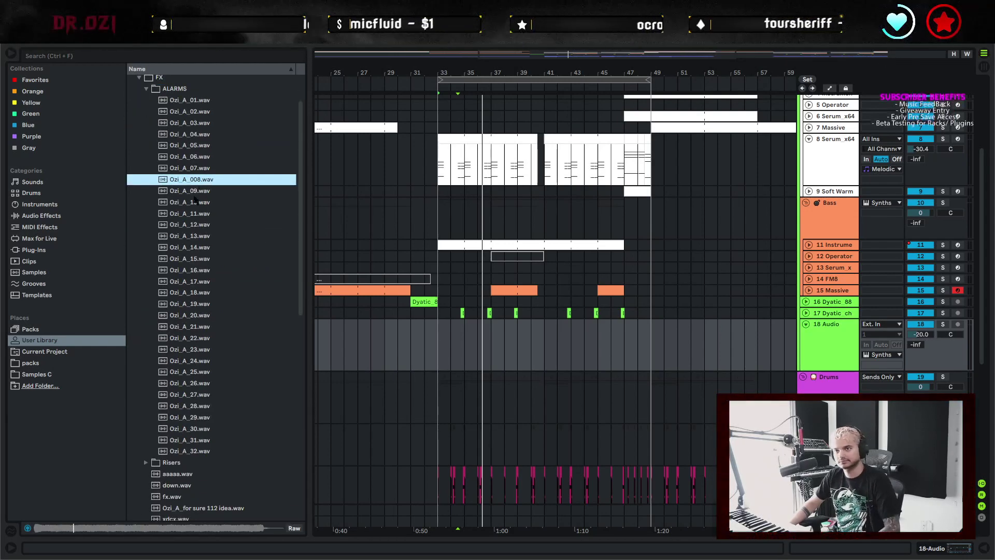
click(218, 224)
drag(191, 226, 441, 331)
Solo the Ozi_A_12 clip's track, transpose the clip to +1 semitone, and turn Warp off
double_click(462, 325)
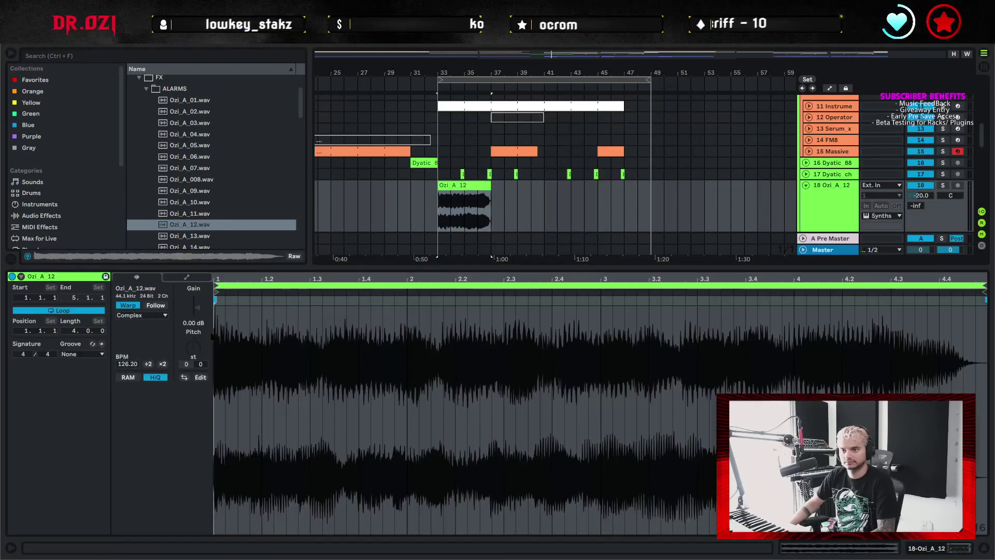
click(942, 185)
key(space)
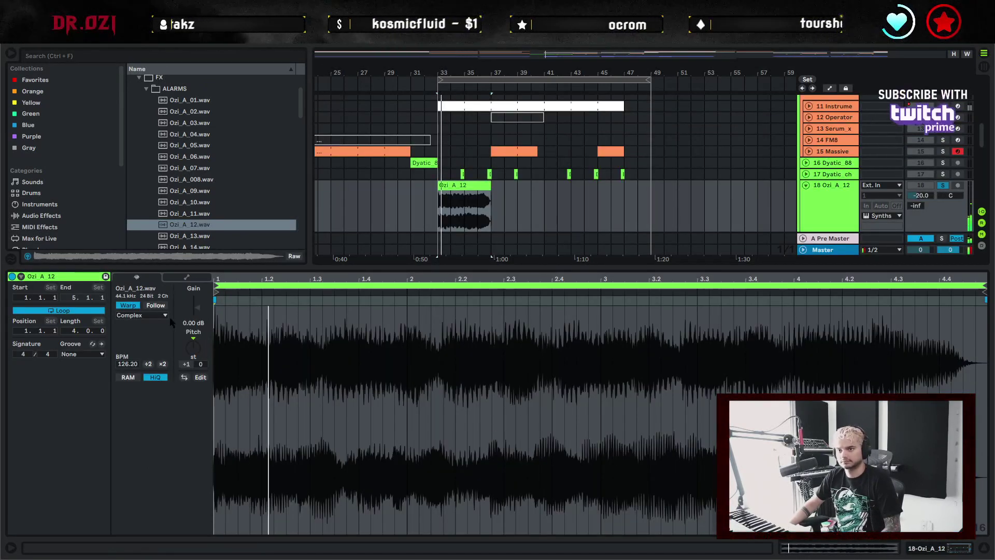
click(128, 305)
click(408, 213)
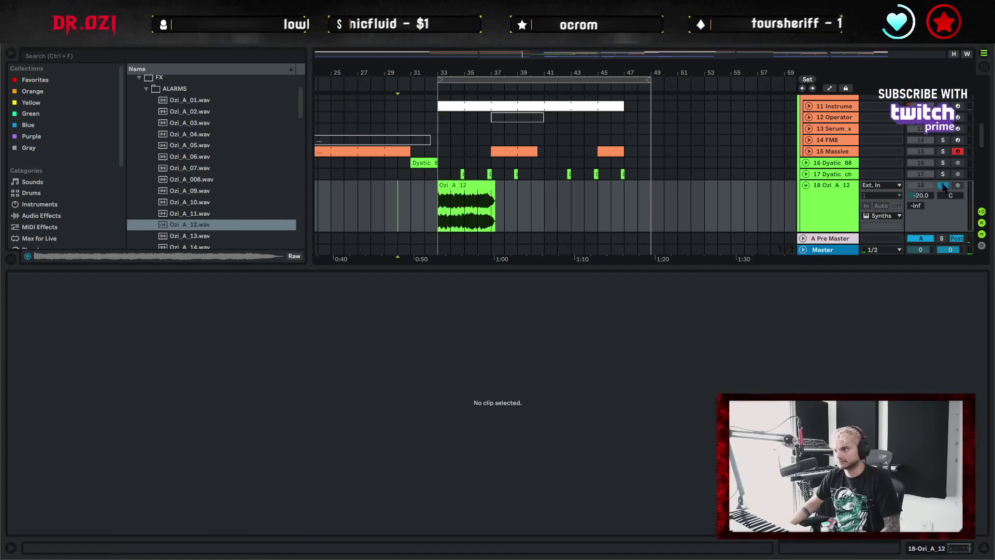
Lower the Ozi_A_12 track's volume to -34.4 dB and trim its clip to end at bar 37
click(985, 547)
key(plus)
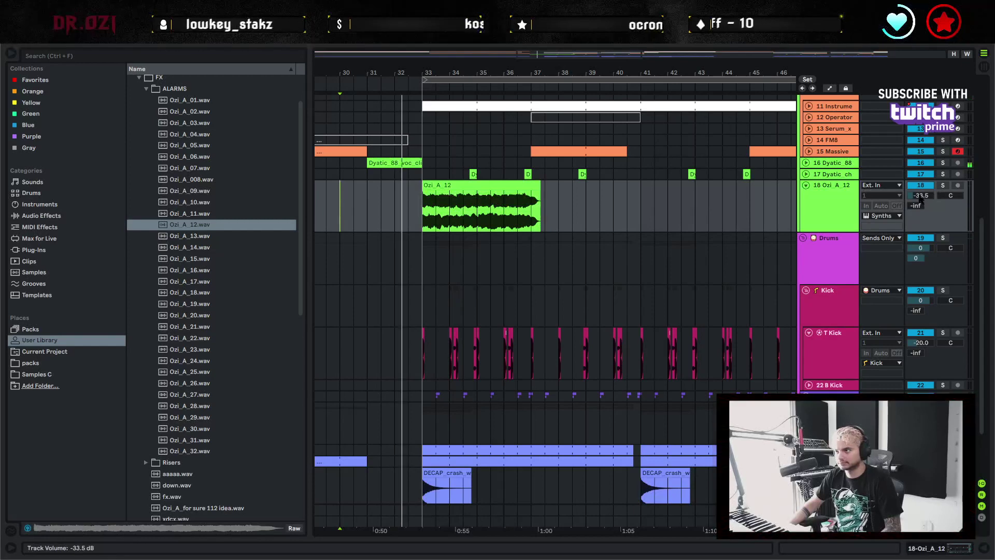
scroll(729, 280, up, 3)
drag(921, 255, 922, 255)
click(534, 244)
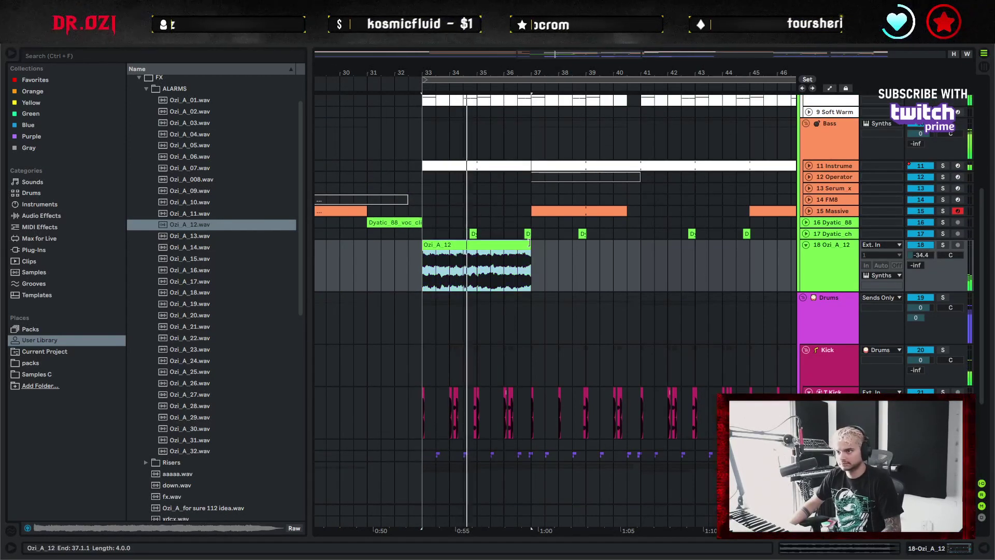
Duplicate the Ozi_A_12 clip three times to fill bars 33 to 49 and delete the section from 40.3 to bar 41
key(ctrl+d)
key(ctrl+d)
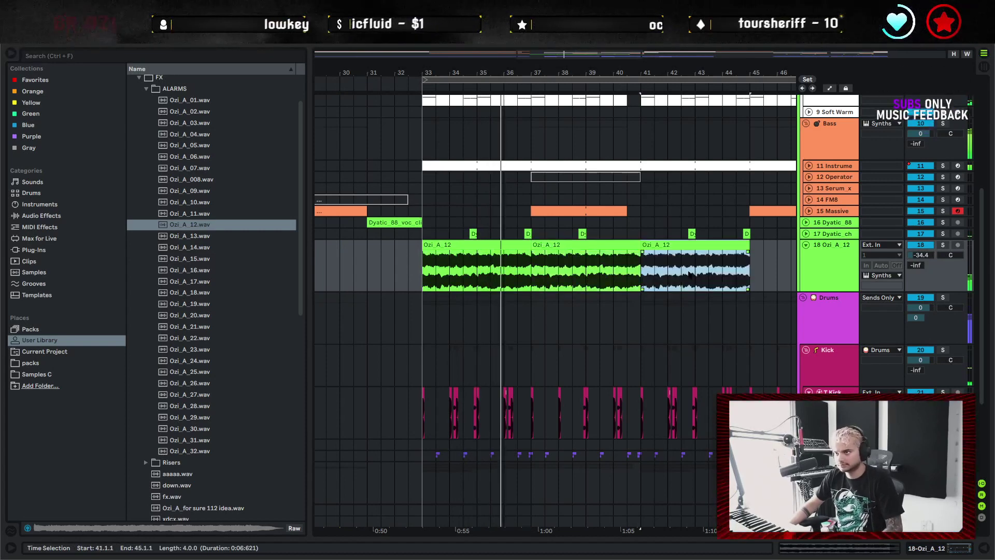
key(ctrl+d)
drag(552, 267, 612, 296)
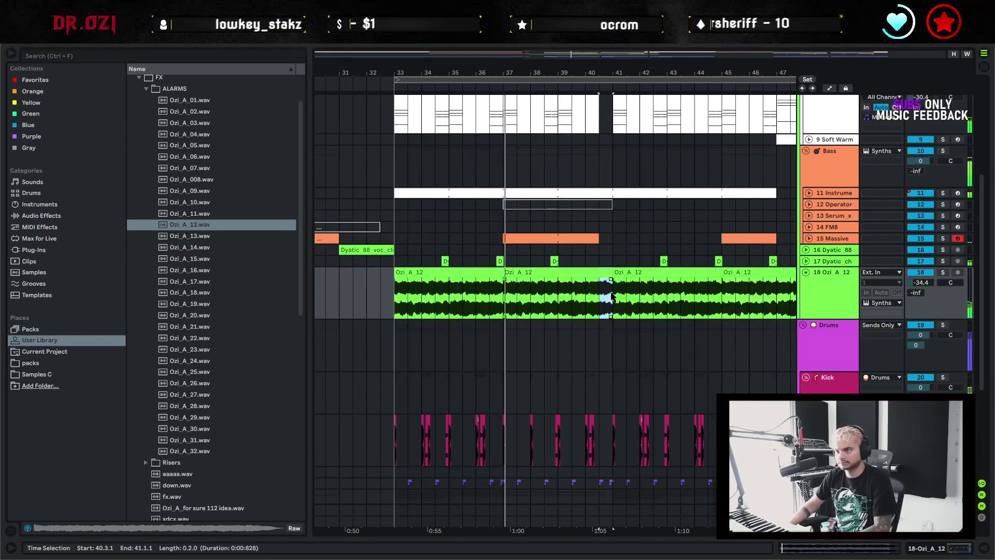
key(Delete)
Select the two Ozi_A_12 clips from bar 41 to 49 and transpose them to -11 semitones
scroll(648, 311, up, 2)
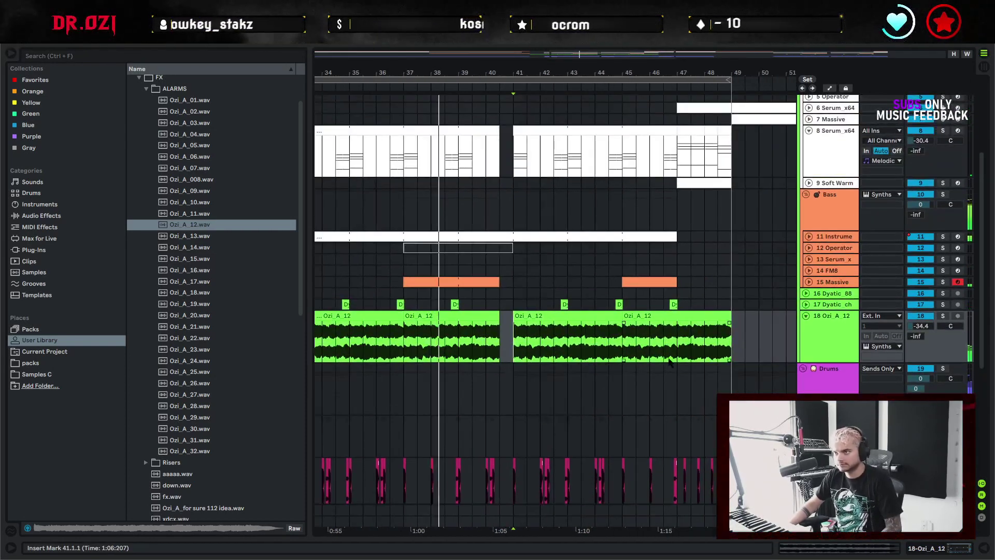
scroll(653, 363, up, 1)
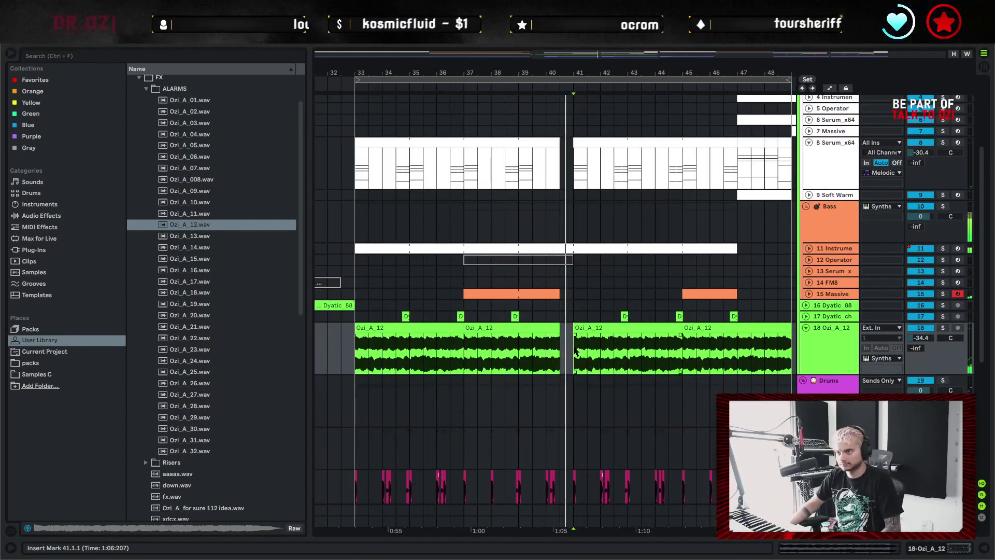
click(667, 328)
shift+double_click(703, 329)
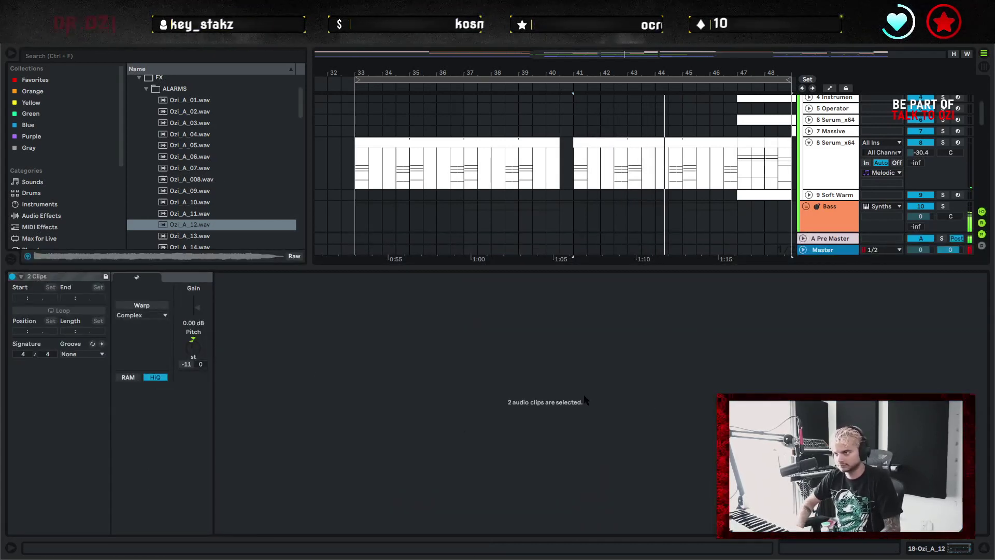
Reactivate the Ozi_A_12 clips from bar 41 onward and delete their section between bars 47 and 49
click(981, 547)
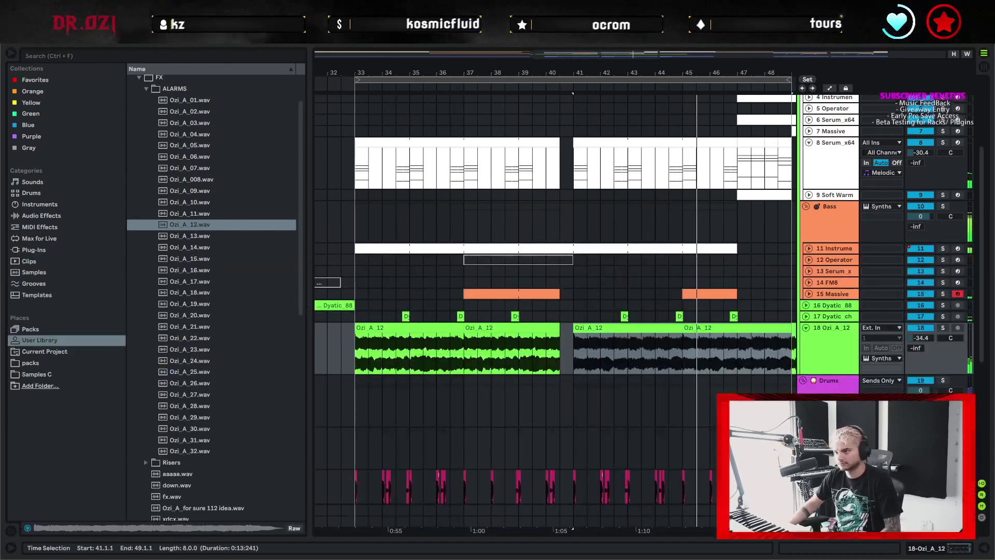
key(0)
click(710, 348)
drag(745, 353, 715, 337)
key(Delete)
click(738, 314)
key(Delete)
drag(517, 359, 619, 365)
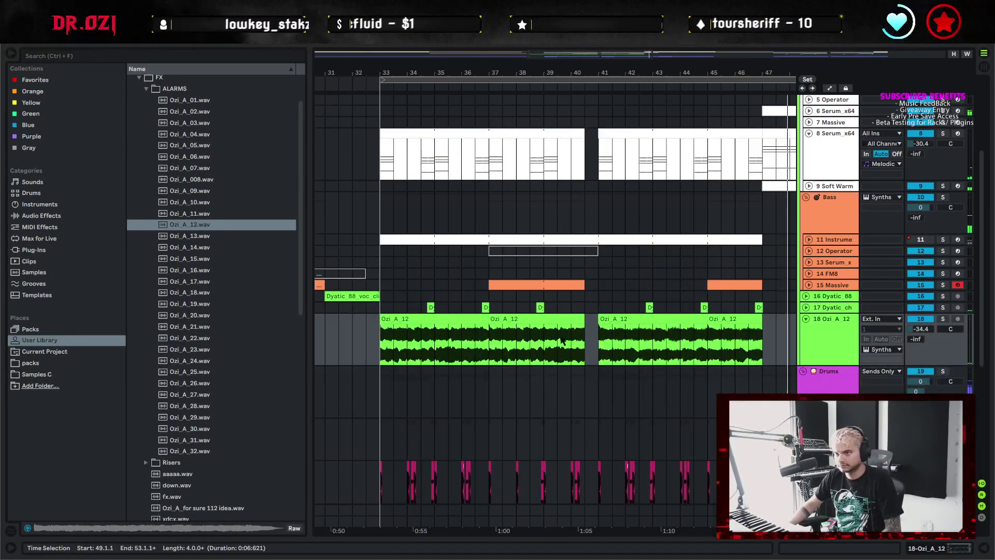
Play the drop from bar 33, narrow the grid, and lower the Ozi_A_12 track's volume to -37.6 dB
key(space)
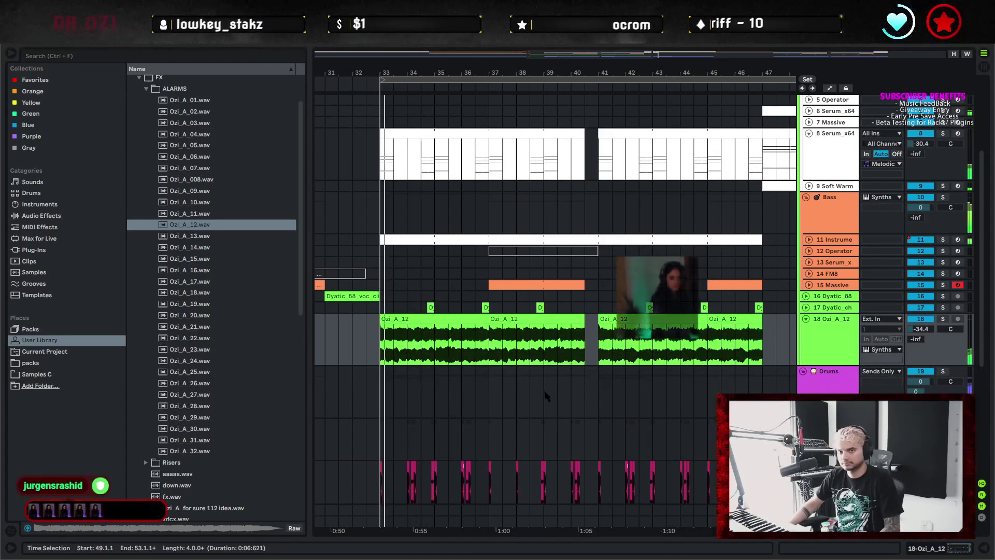
scroll(566, 378, down, 1)
scroll(614, 360, down, 1)
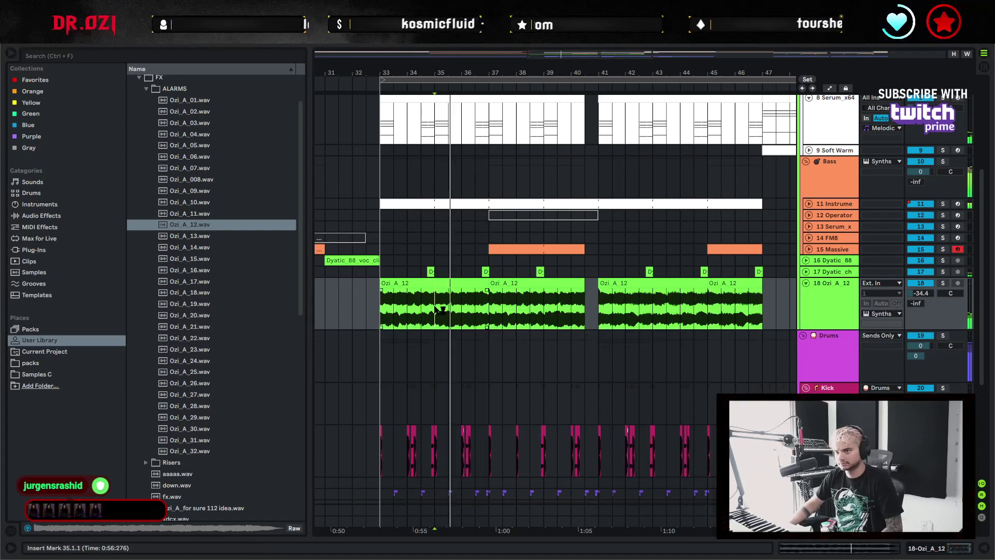
key(ctrl+1)
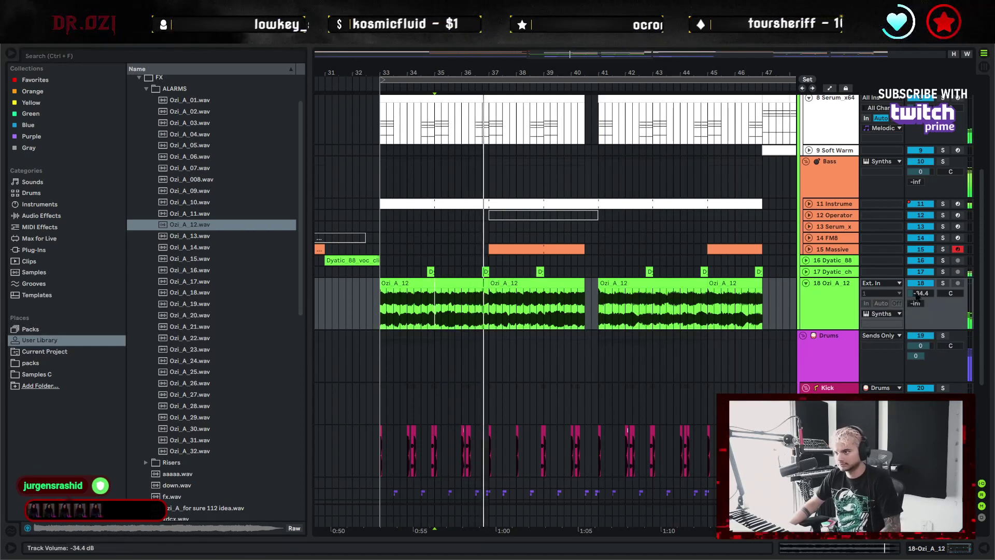
drag(920, 293, 921, 297)
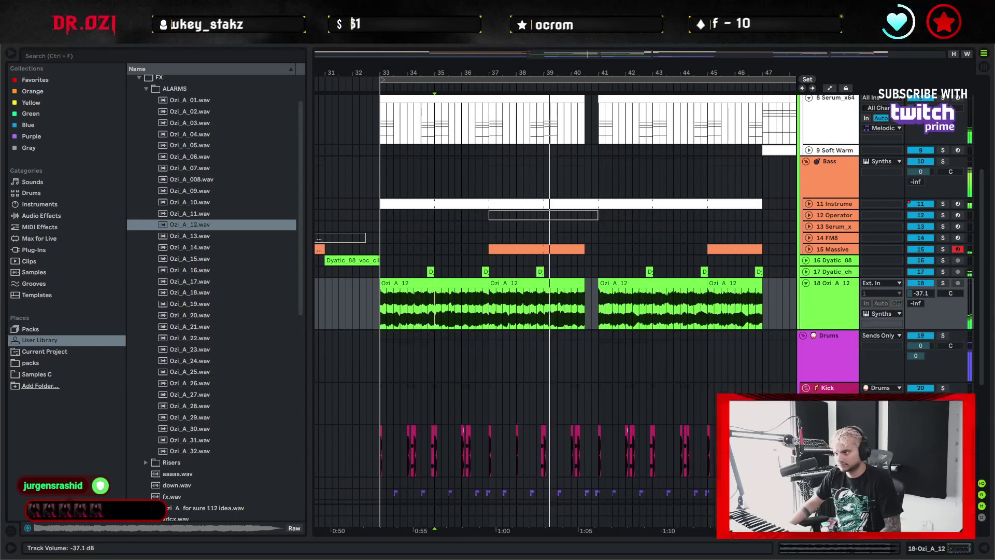
drag(920, 293, 921, 301)
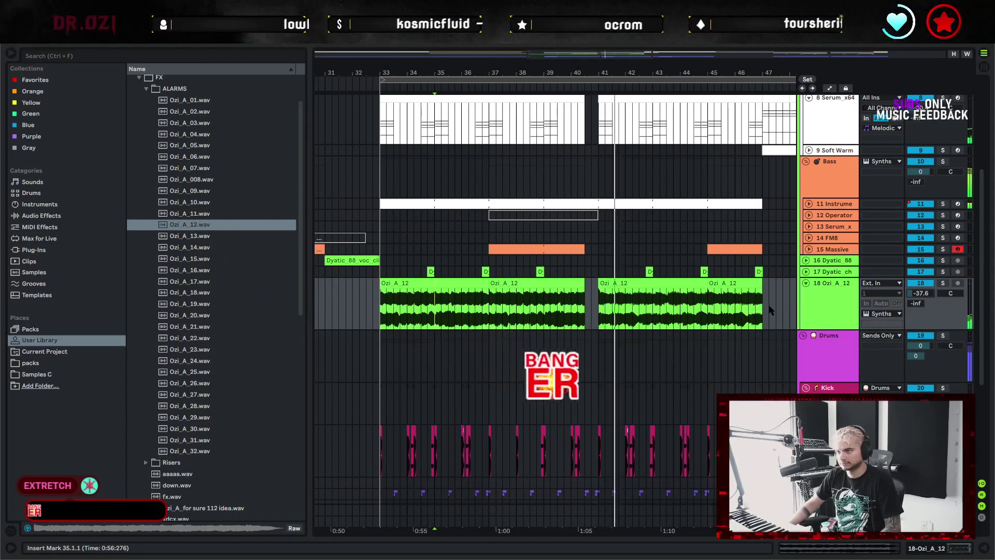
Fold the tracks inside the Synths group, then reopen the Melodic and Bass groups with track 11 expanded
scroll(770, 306, right, 2)
alt+click(807, 275)
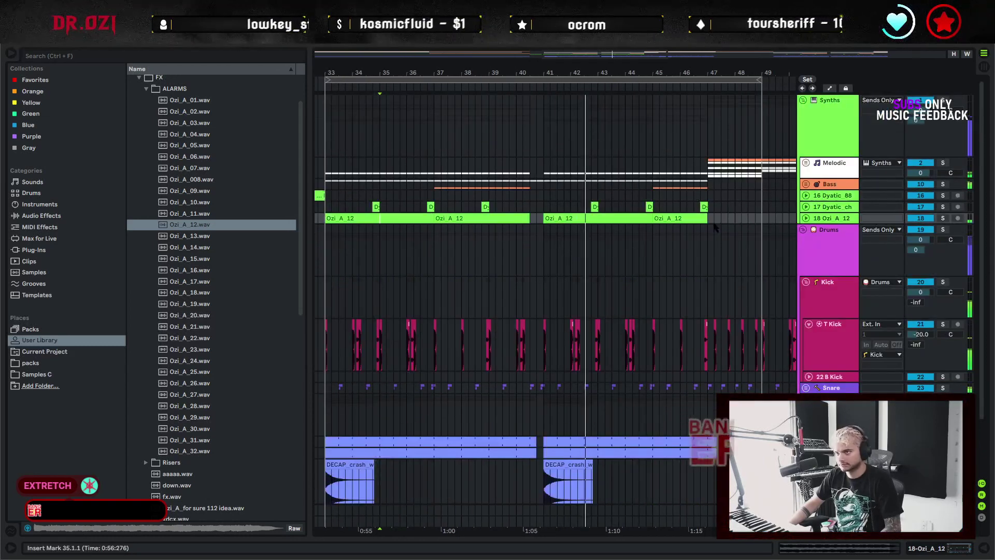
click(806, 164)
scroll(807, 176, down, 4)
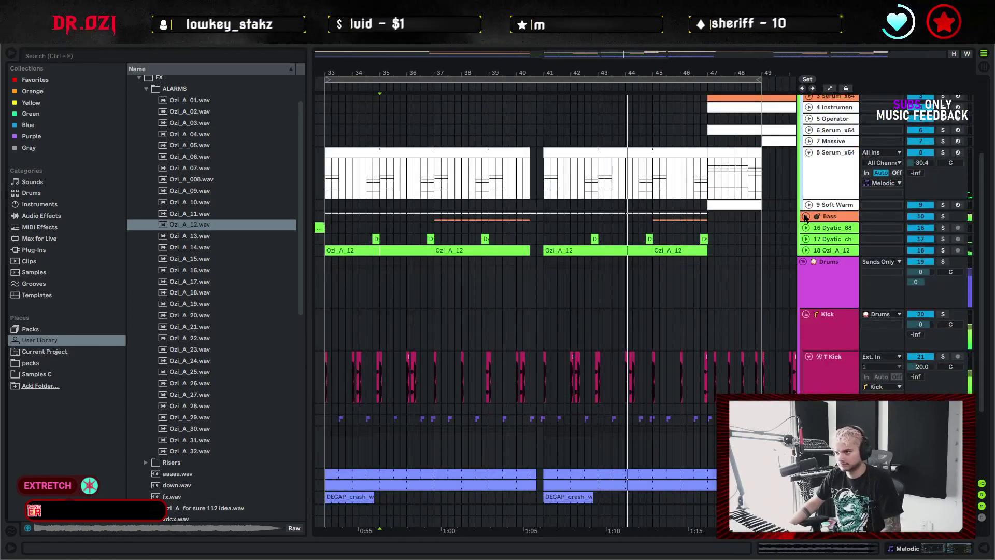
click(806, 217)
scroll(806, 217, down, 3)
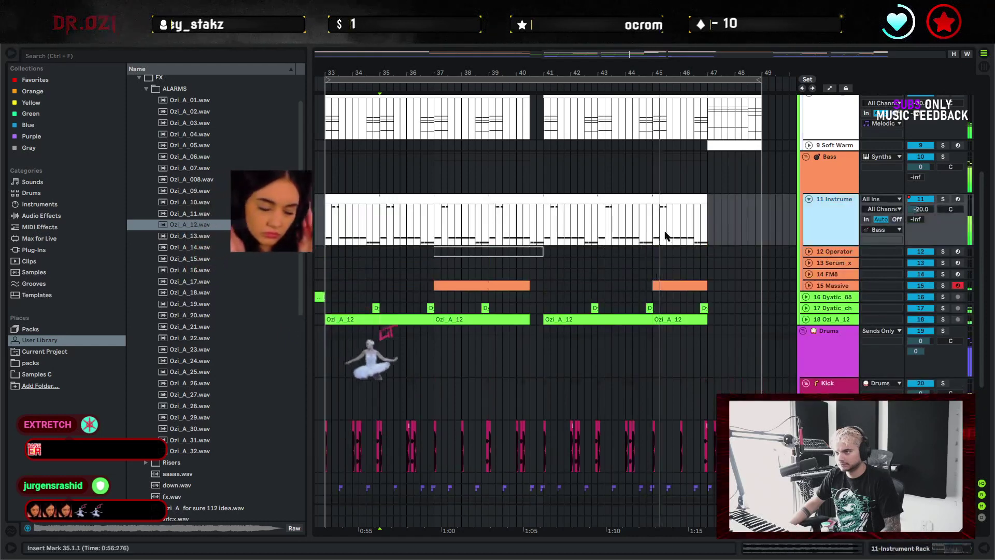
Solo the Bass group's Instrument Rack track and play it from bar 41
click(543, 230)
key(space)
key(space)
click(943, 199)
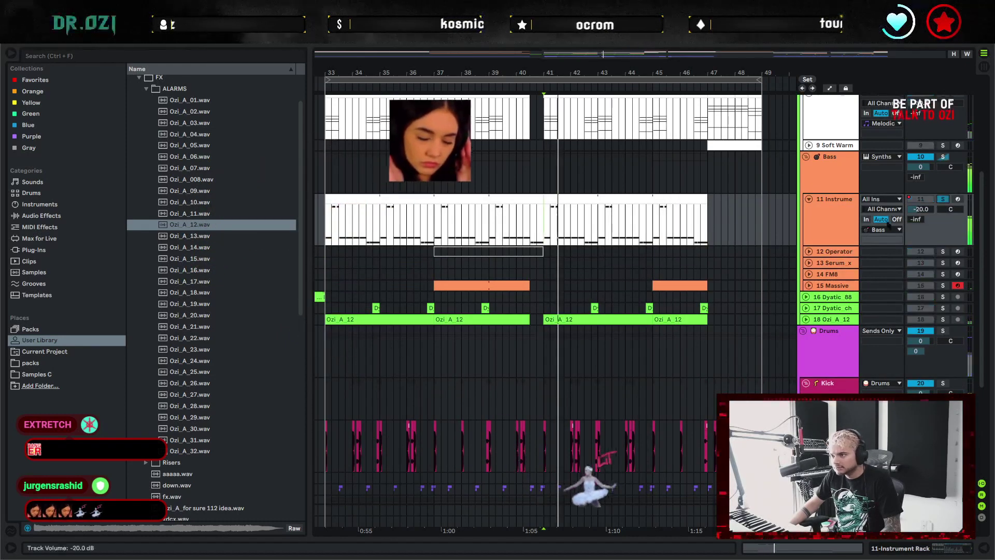
Expand Operator in the bass Instrument Rack, raise oscillator B's level to -28 dB, and unsolo the track
double_click(822, 229)
key(space)
key(space)
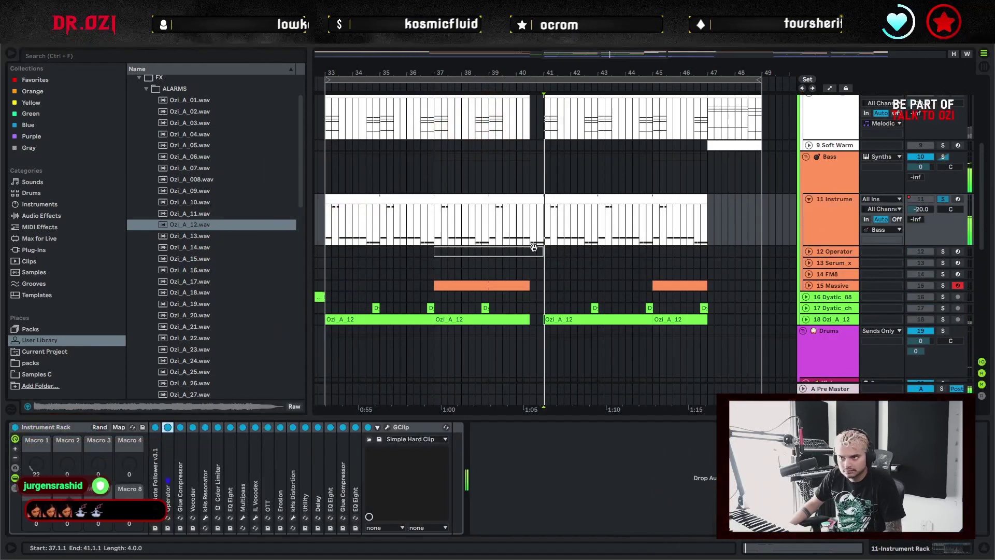
double_click(166, 469)
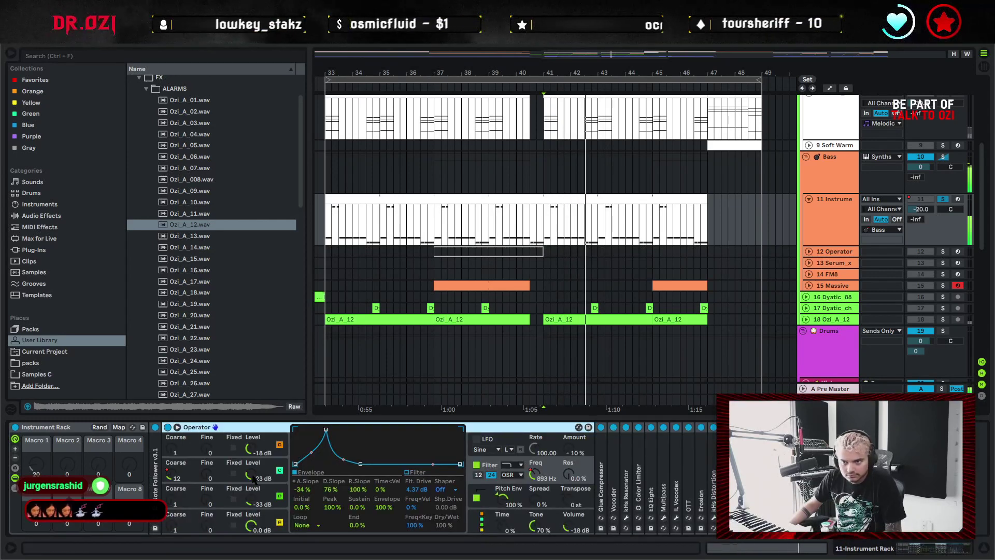
key(space)
key(space)
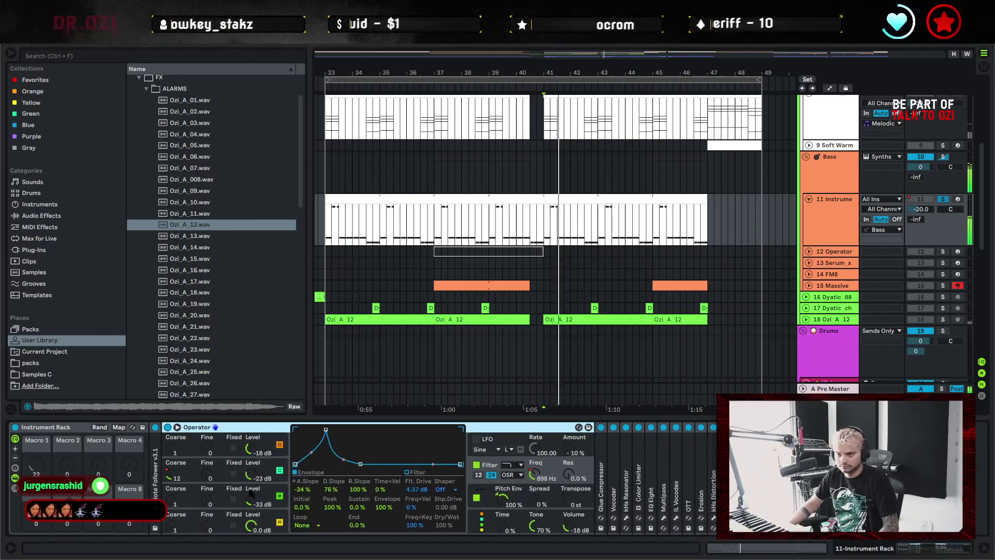
drag(253, 502, 253, 493)
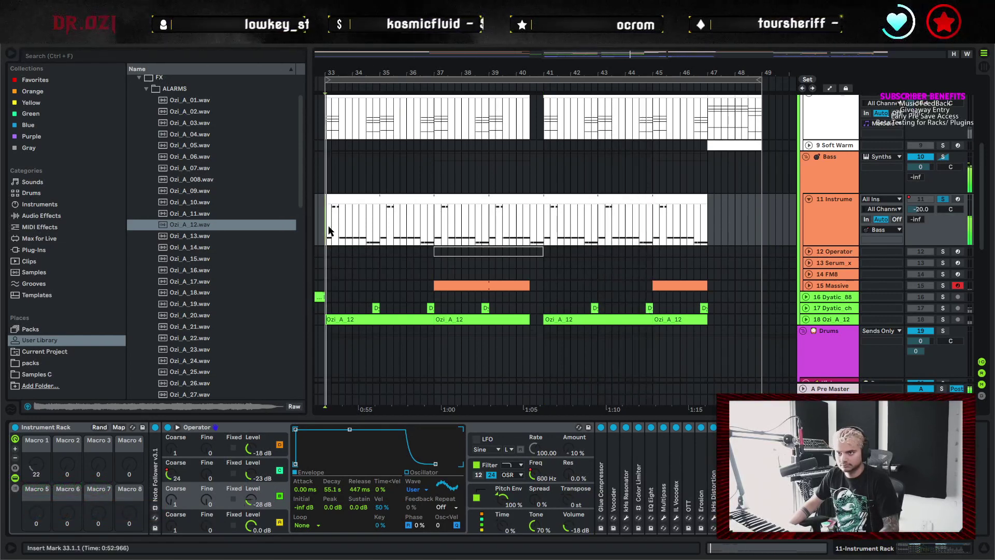
click(943, 199)
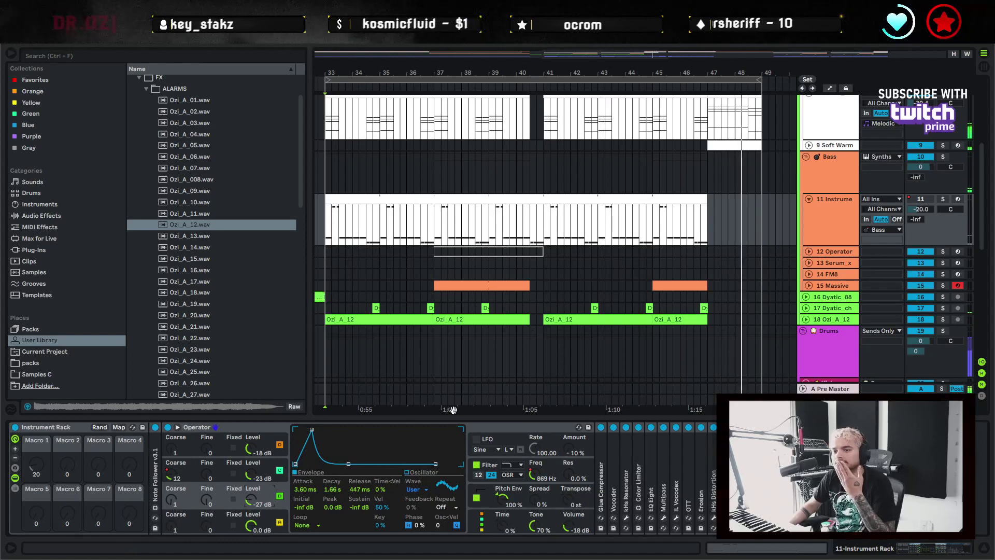
Shape Operator's oscillator C envelope with a 30 ms attack and 1.87 s decay, and save the project
click(274, 469)
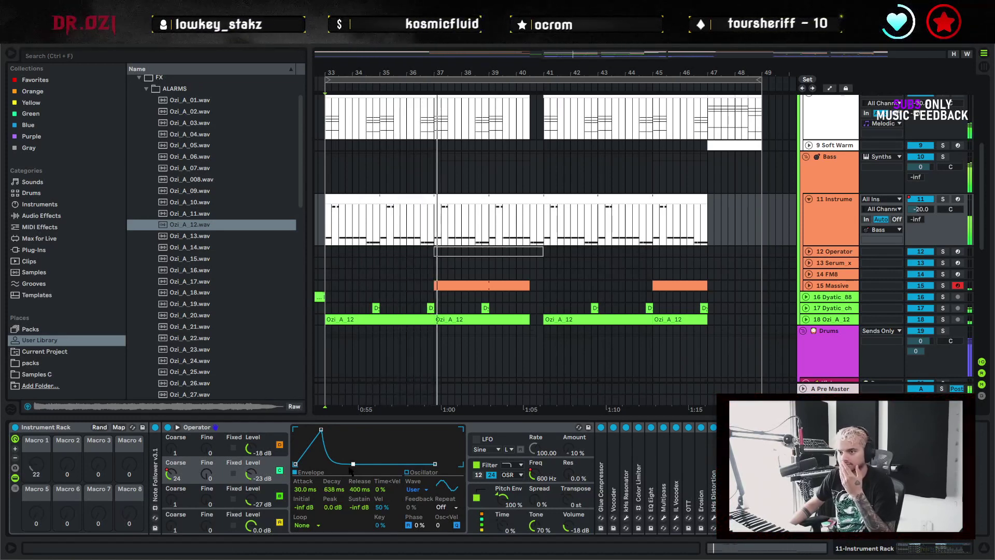
drag(358, 464, 356, 464)
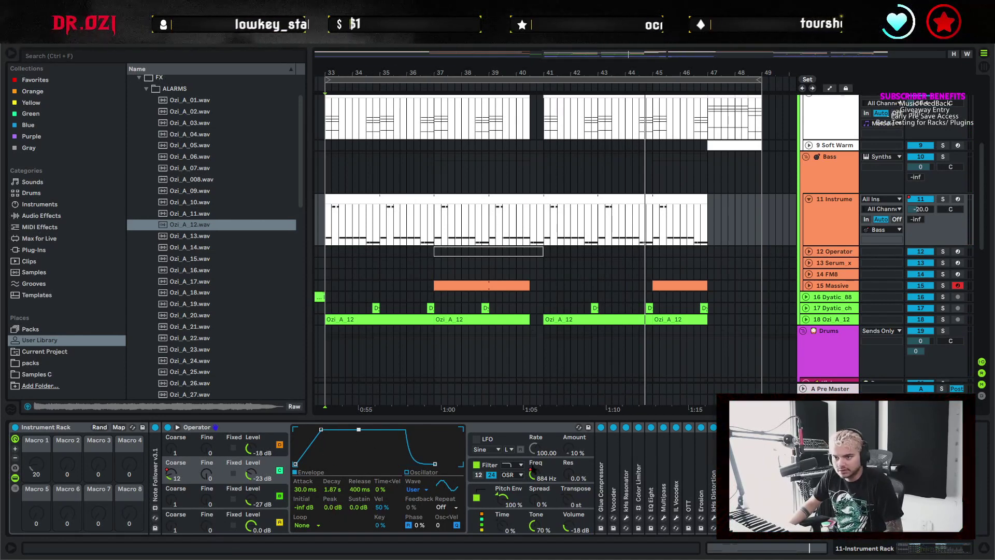
key(ctrl+s)
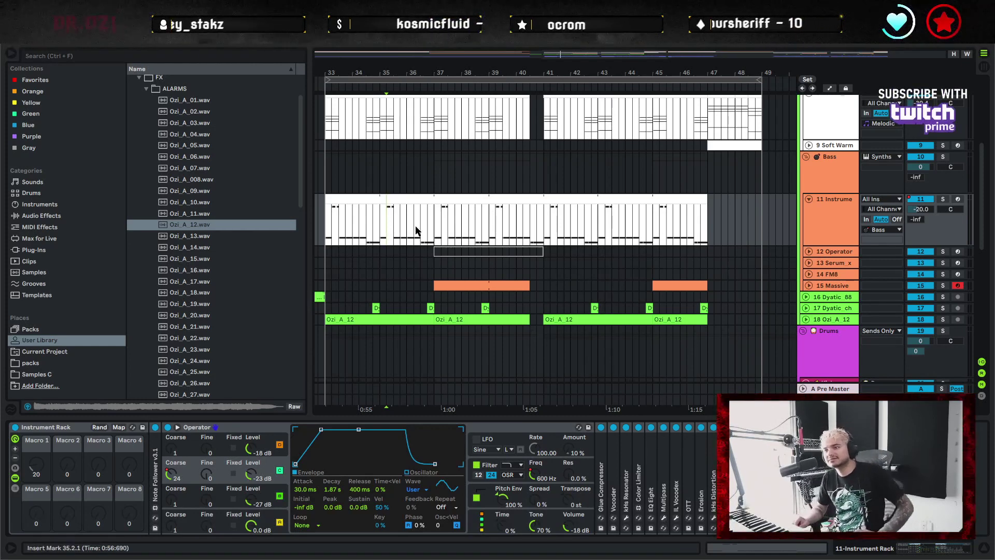
Play the second drop from bar 65 and compare its tracks with the first drop, folding the rack's devices and hiding the device view
drag(411, 73, 580, 20)
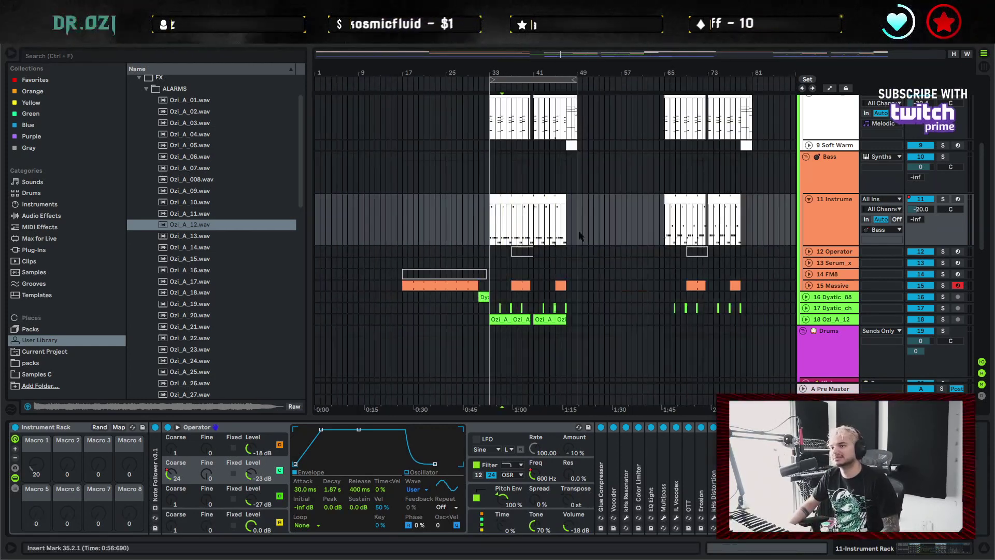
scroll(779, 232, up, 3)
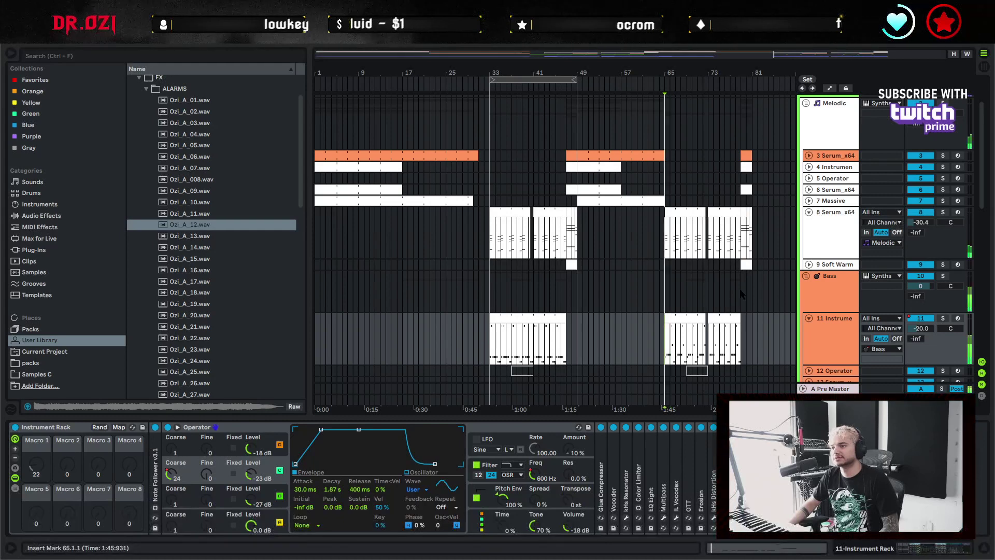
scroll(741, 293, down, 3)
scroll(751, 291, down, 1)
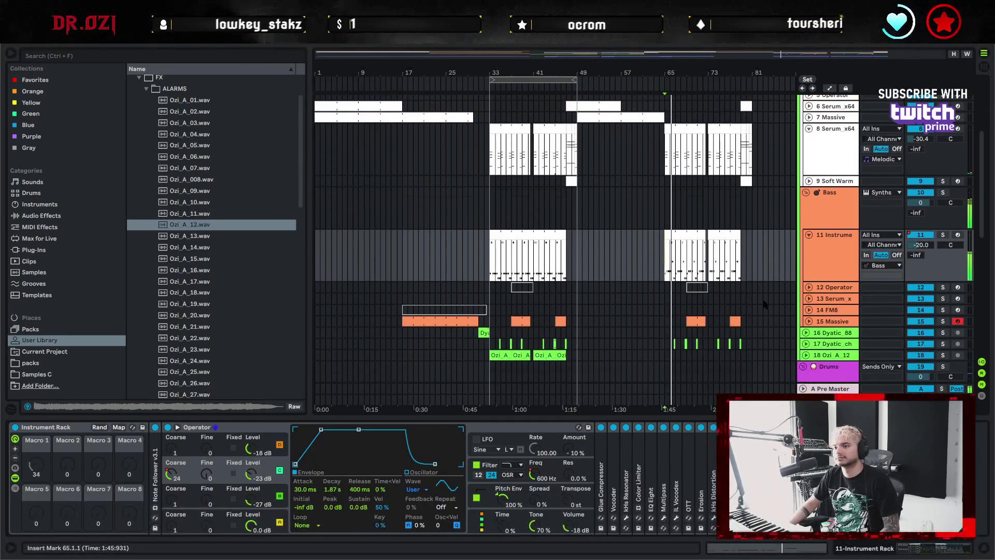
double_click(537, 427)
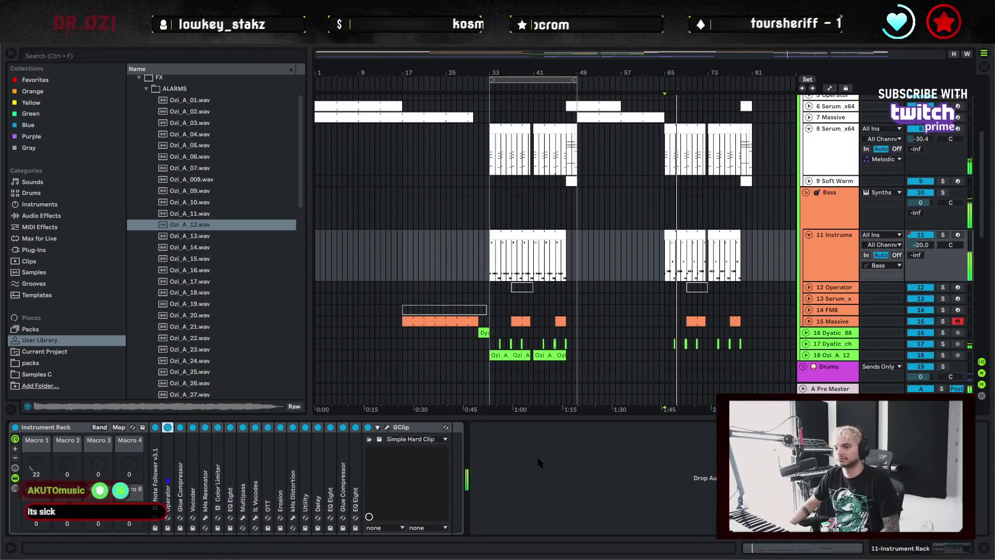
double_click(415, 427)
click(983, 548)
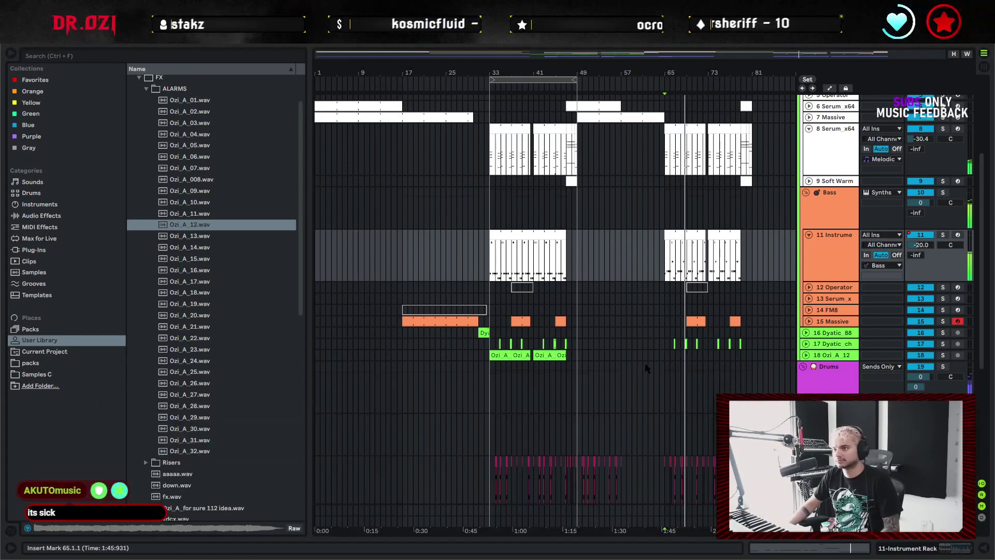
scroll(554, 290, up, 5)
scroll(674, 400, down, 2)
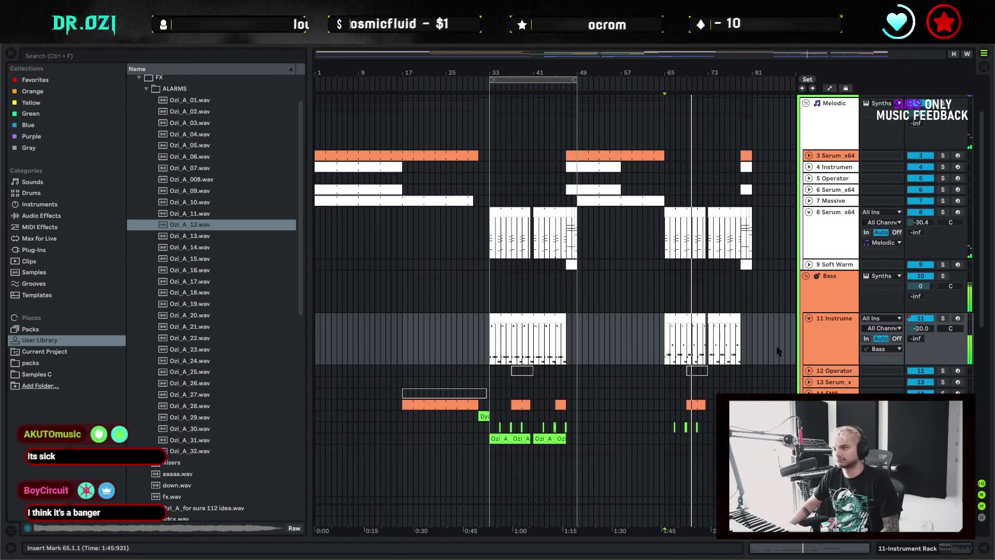
scroll(674, 353, down, 3)
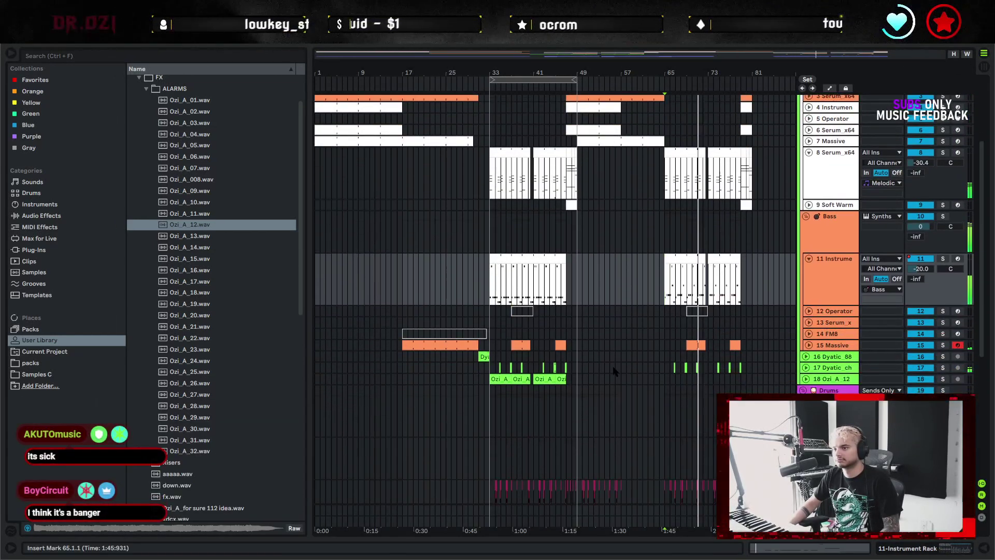
Copy the Ozi_A_12 clips from bars 33 to 45 into the second drop at bar 65
click(505, 378)
click(670, 380)
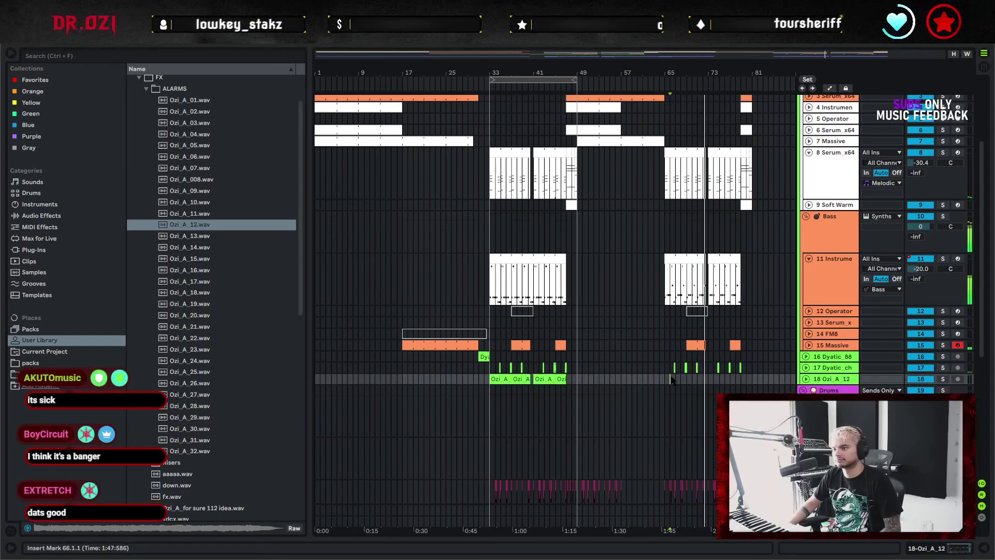
key(ctrl+v)
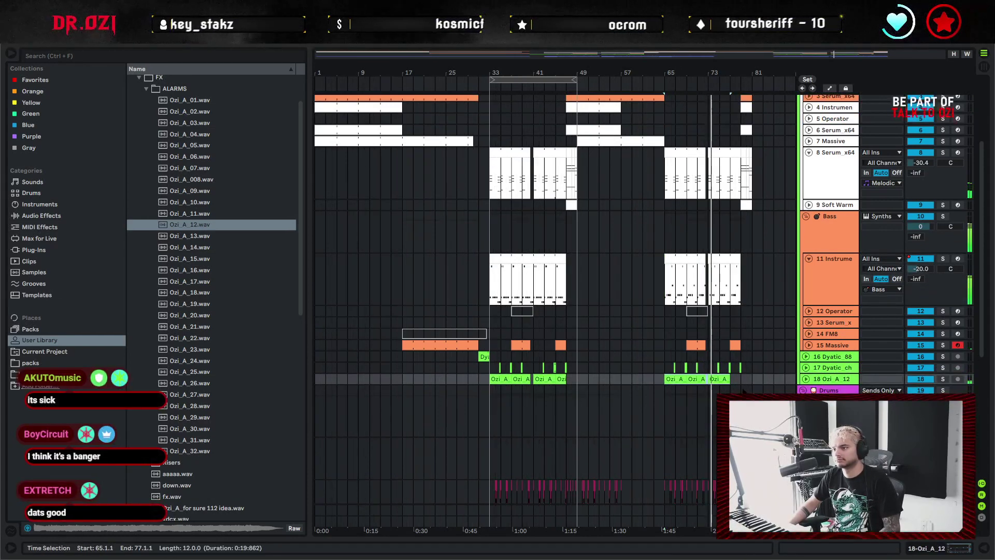
Collapse the bass Instrument Rack track and play the first drop from bar 33
scroll(747, 388, up, 3)
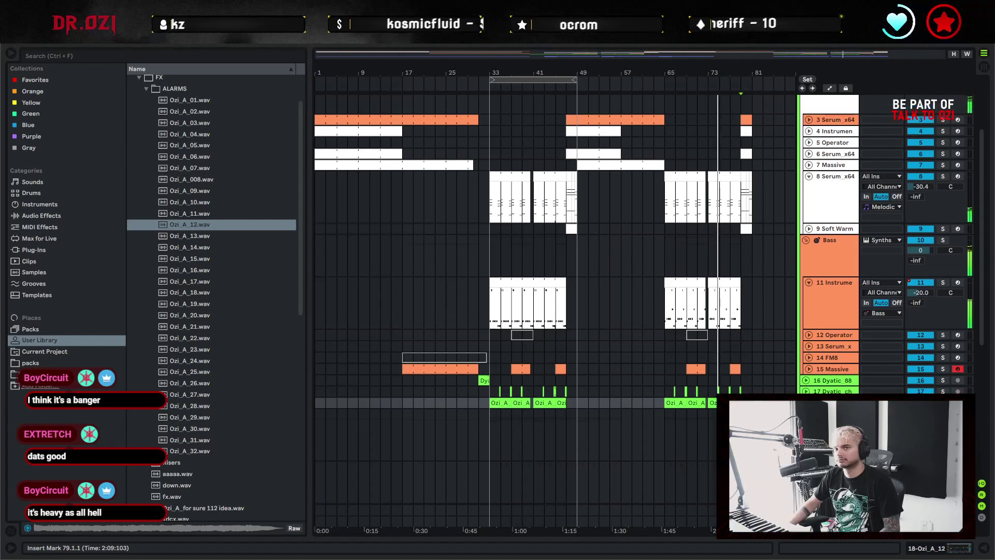
scroll(747, 388, up, 1)
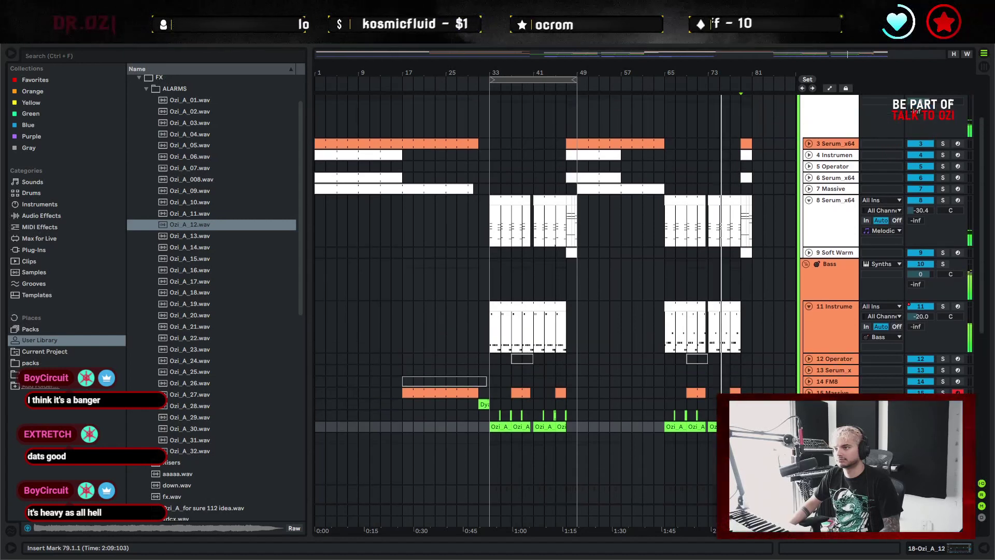
click(809, 306)
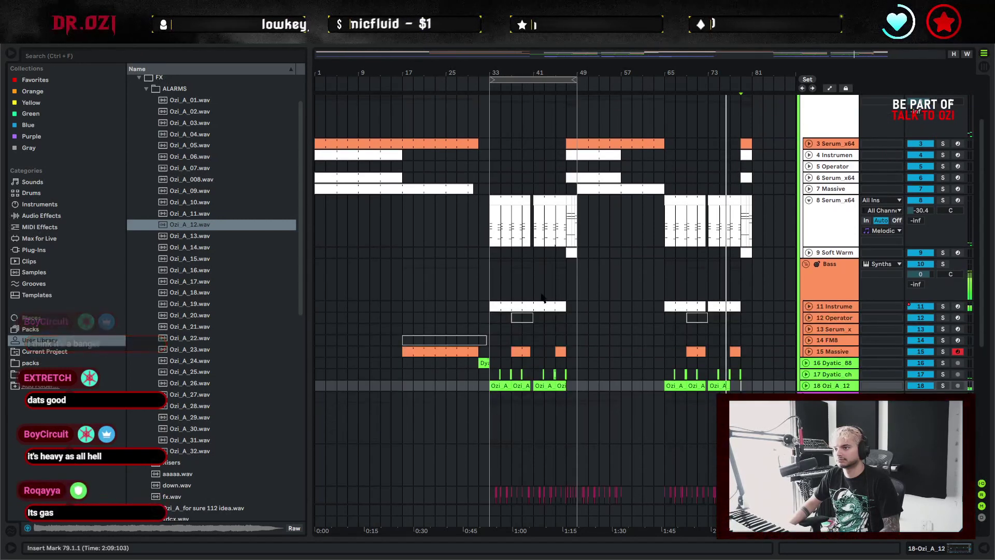
click(493, 280)
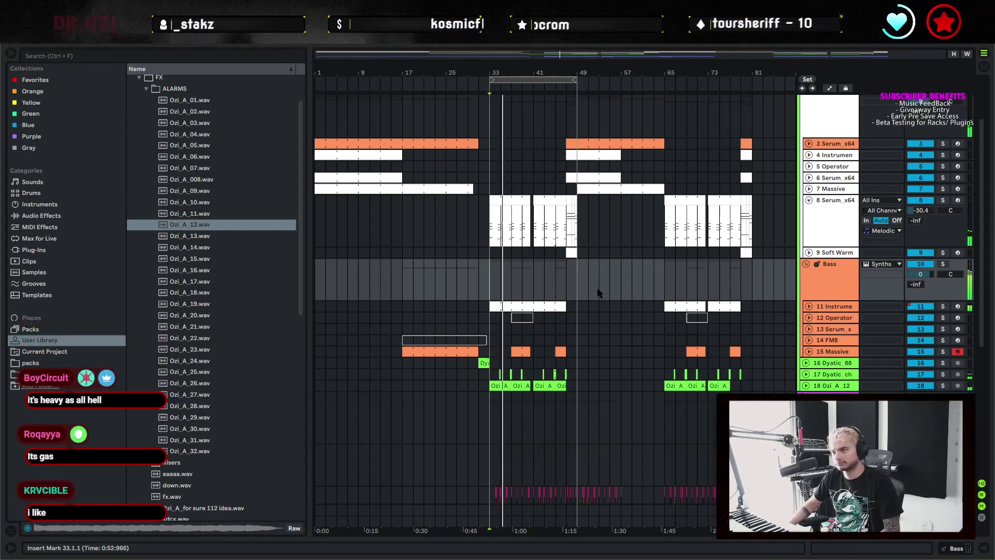
click(577, 280)
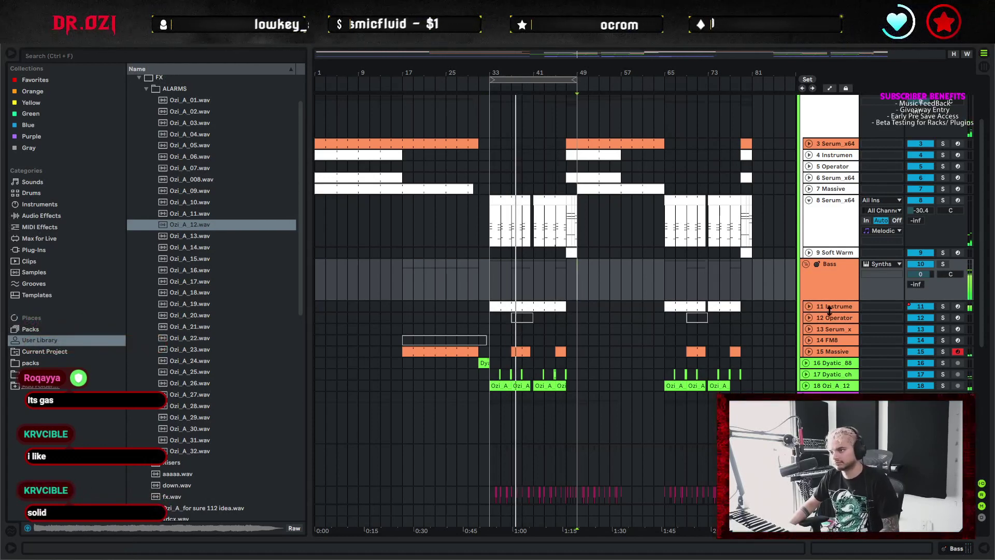
Search the plug-ins for "soo" and insert soothe2_x64 before GClip in the track 11 bass Instrument Rack, closing its plug-in window
click(809, 306)
click(503, 326)
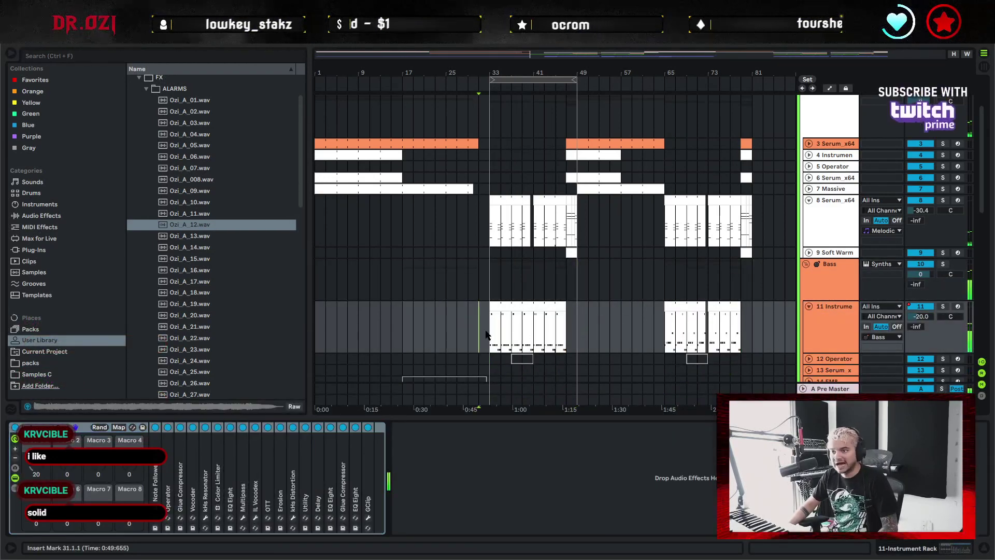
click(41, 215)
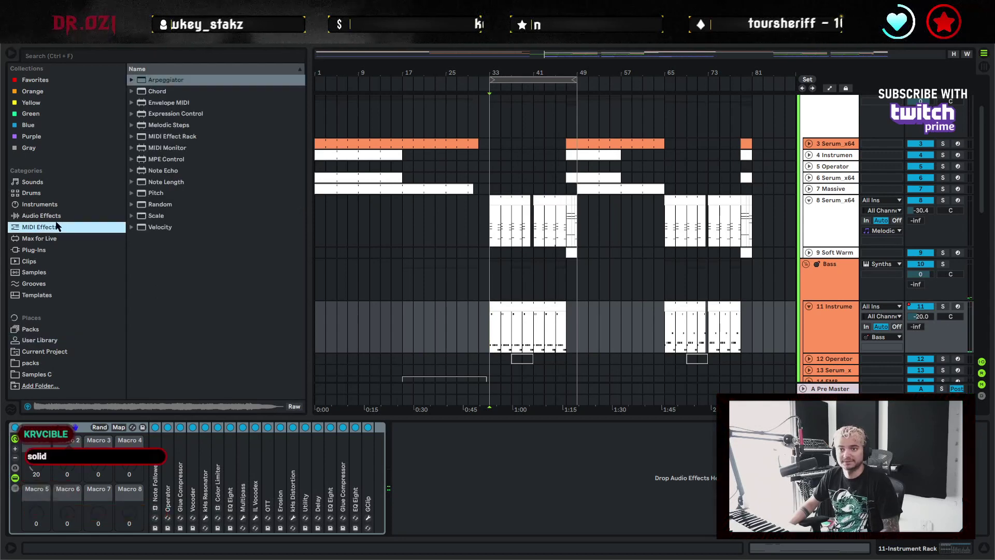
click(60, 250)
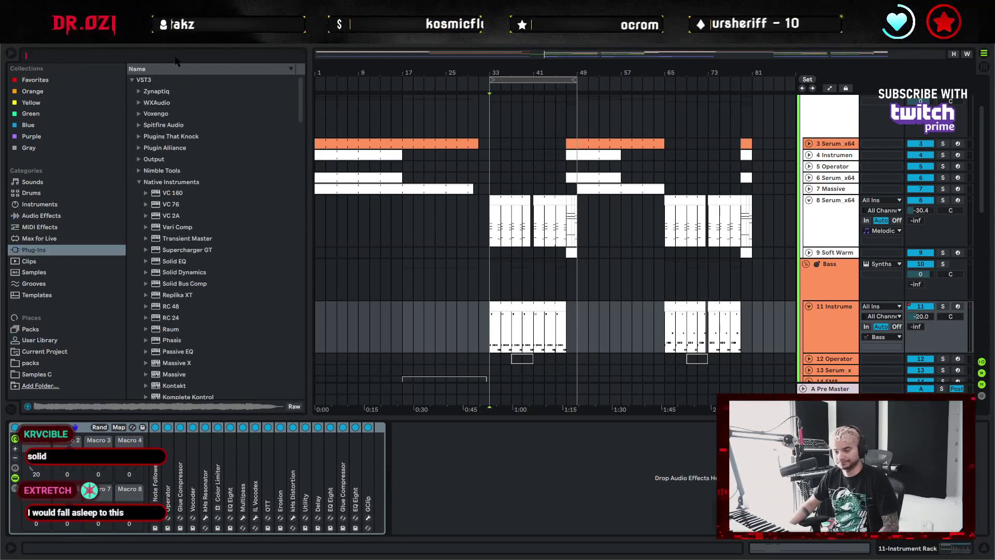
text(soo)
mouse_move(173, 102)
mouse_down()
mouse_move(264, 222)
mouse_move(363, 482)
mouse_up()
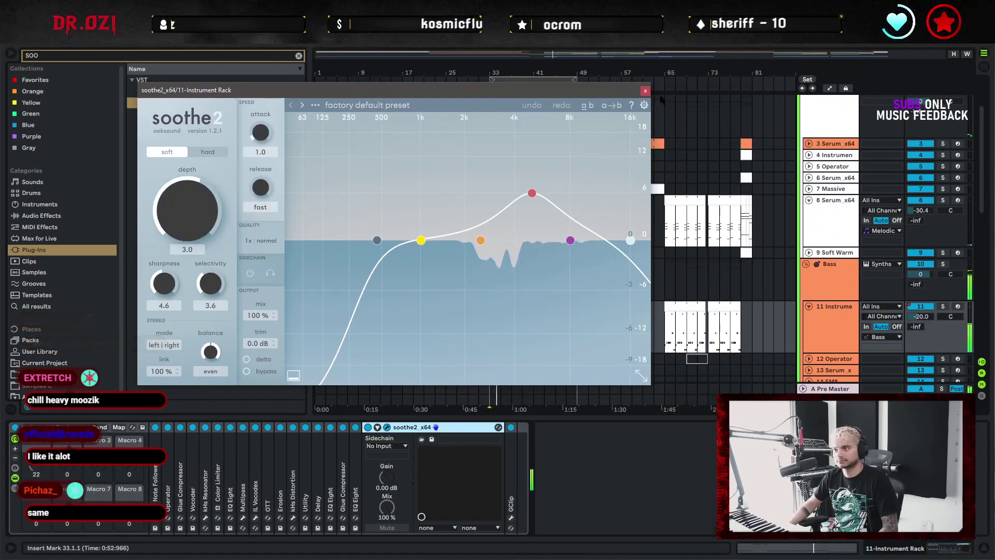
click(645, 92)
Collapse the track 11 bass rack, fold the soothe2_x64 device and hide the device view
scroll(489, 337, down, 2)
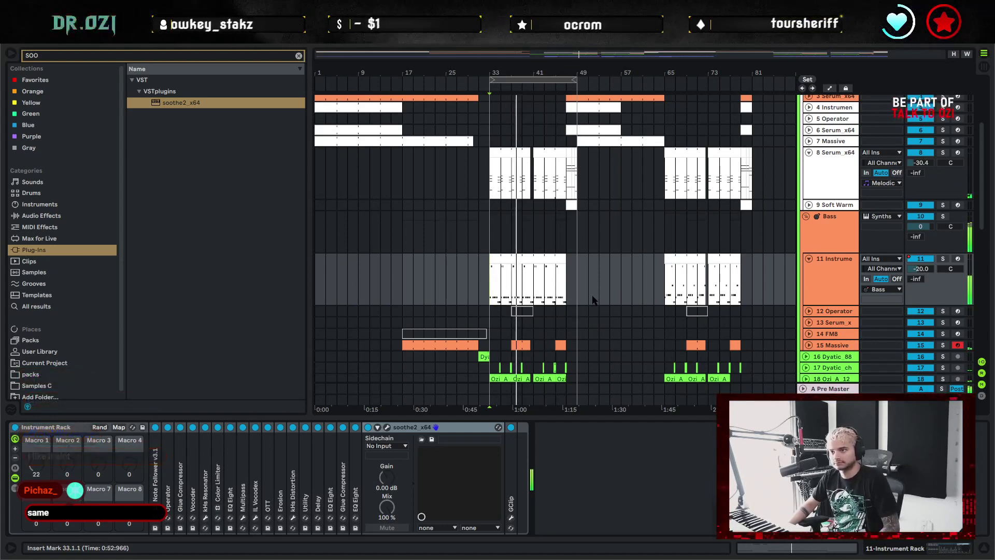
scroll(805, 266, down, 1)
click(808, 248)
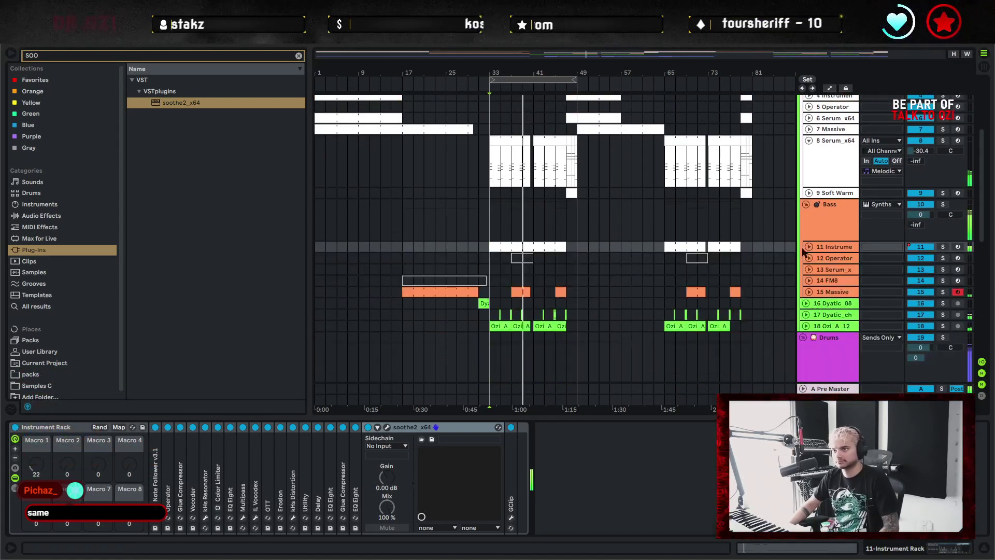
drag(538, 65, 538, 73)
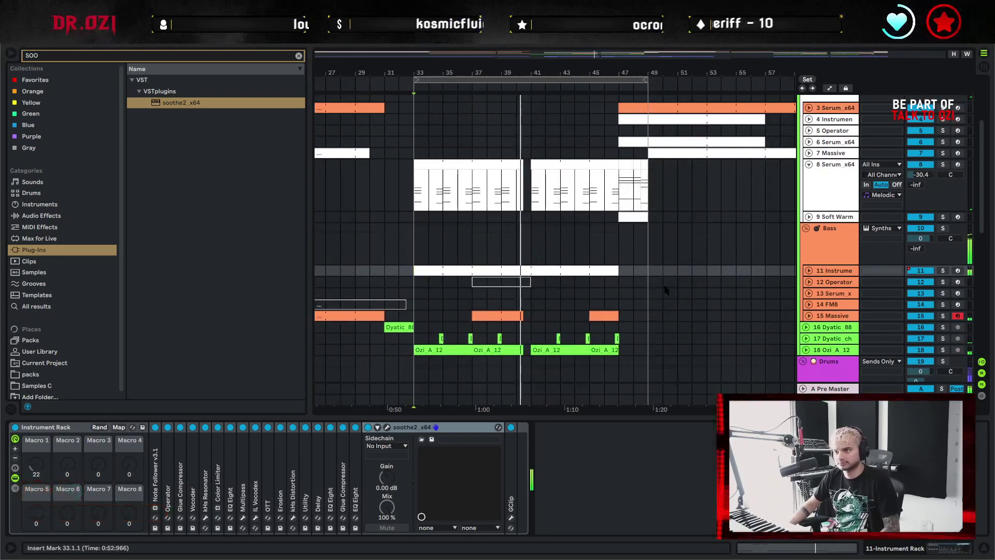
scroll(674, 290, down, 2)
click(589, 482)
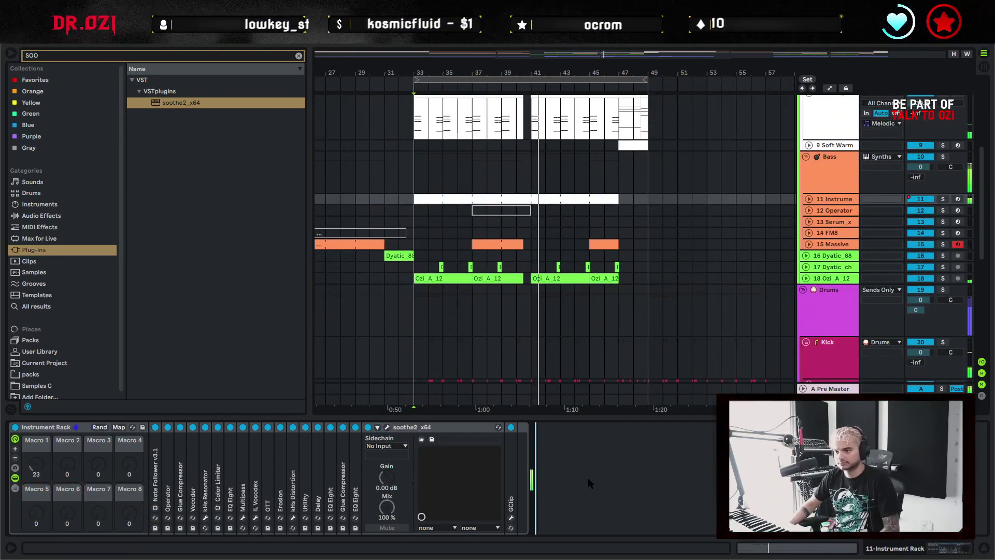
double_click(416, 427)
click(524, 469)
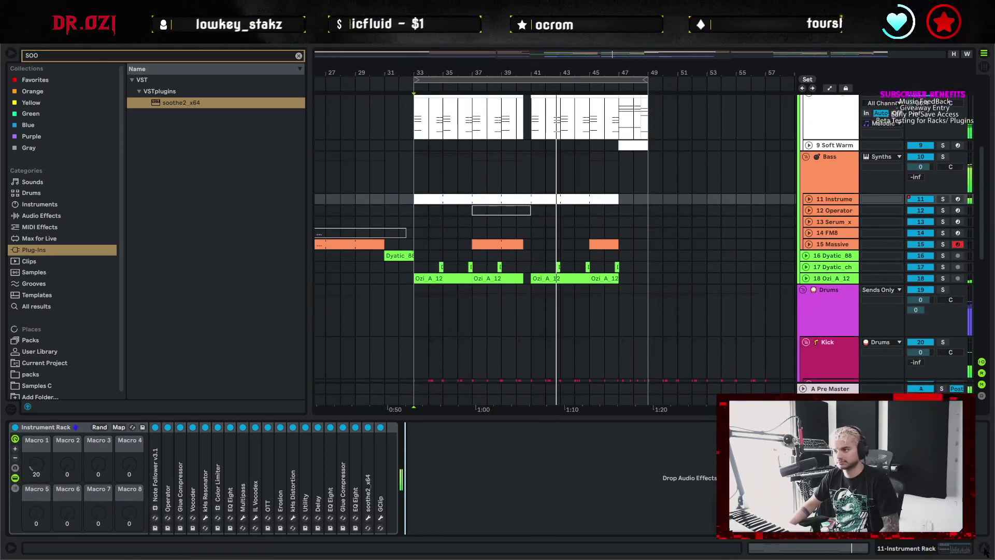
click(983, 546)
Zoom the arrangement out to show bars 1 to 65 and collapse the track 8 Serum_x64 lane
scroll(617, 412, up, 3)
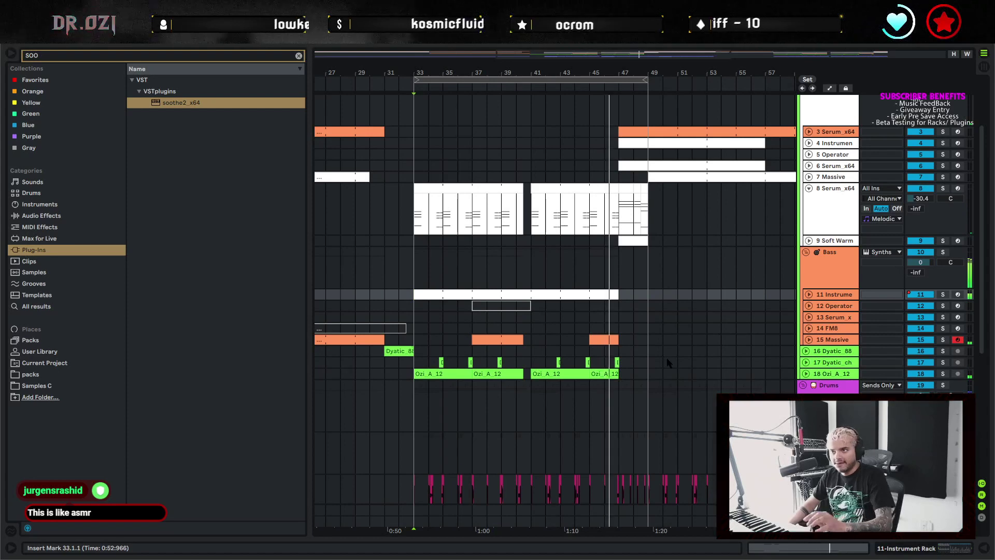
scroll(667, 361, up, 1)
scroll(673, 358, down, 3)
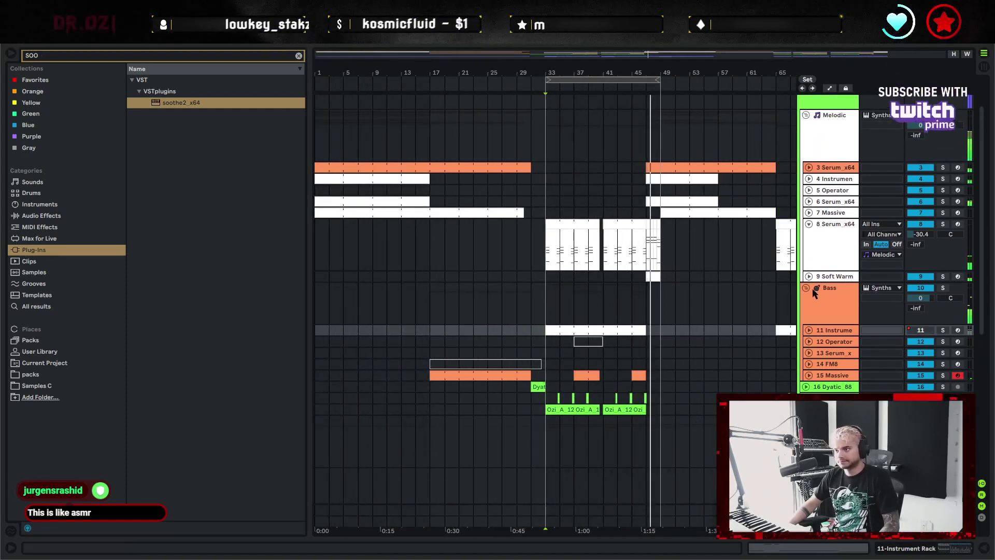
click(809, 224)
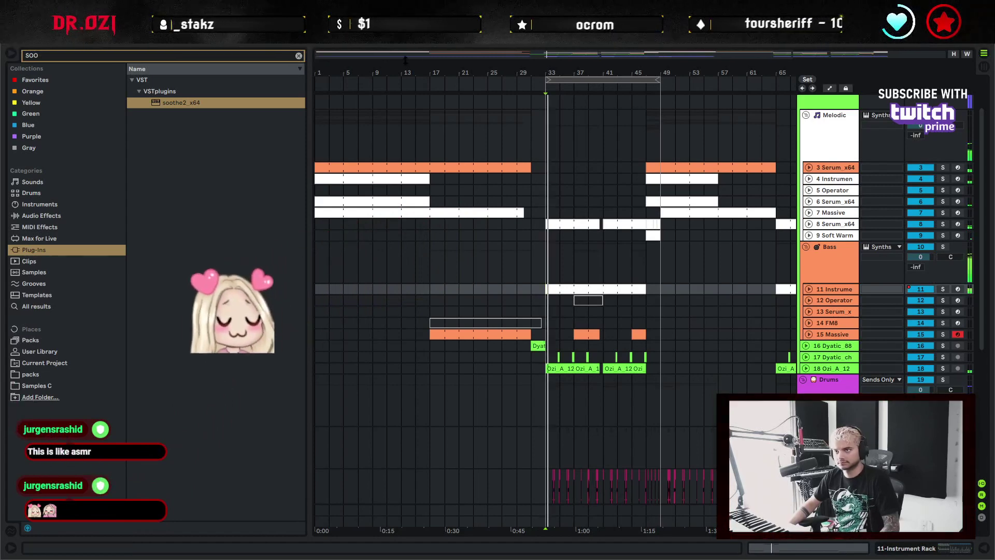
Play the song from bar 1 and examine the Bass group's arrangement between bars 17 and 33
key(space)
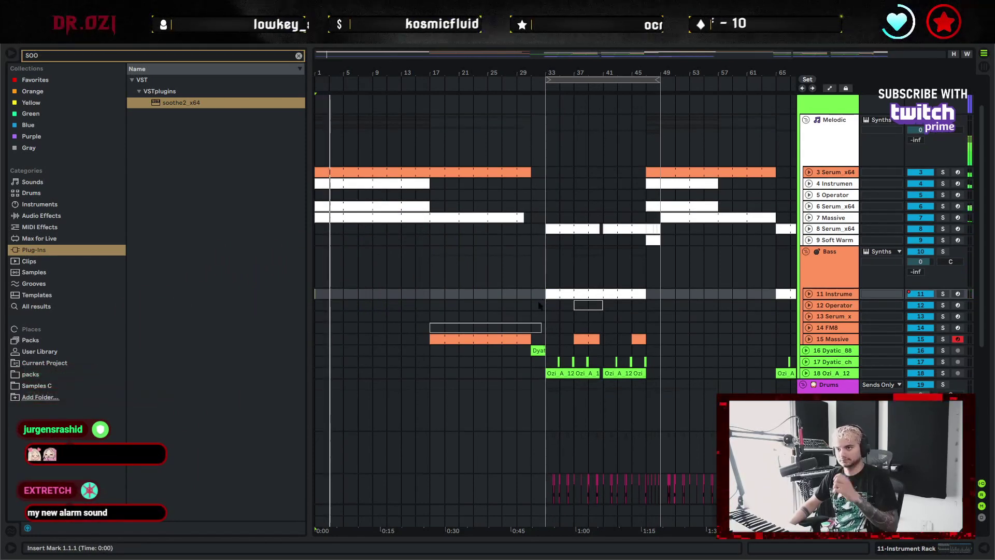
click(547, 262)
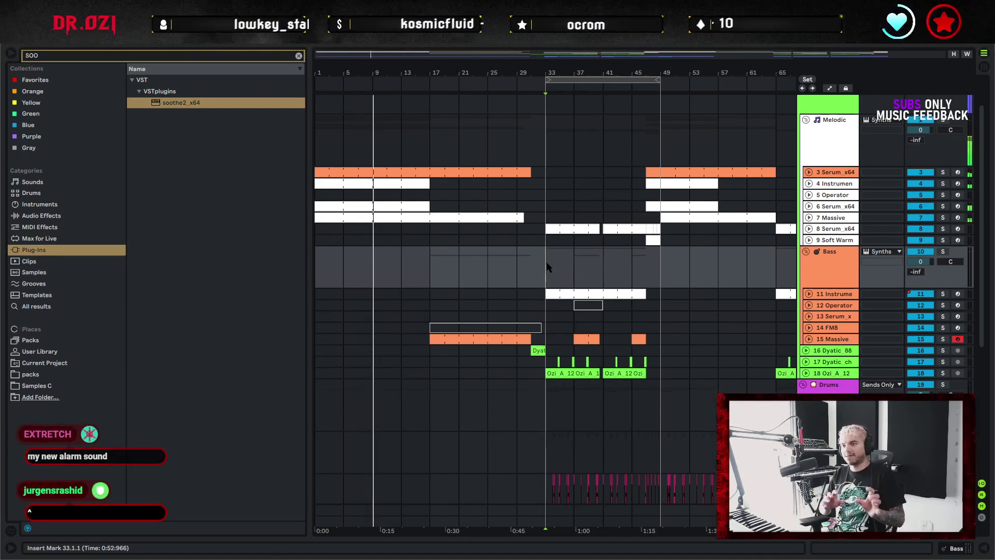
click(431, 263)
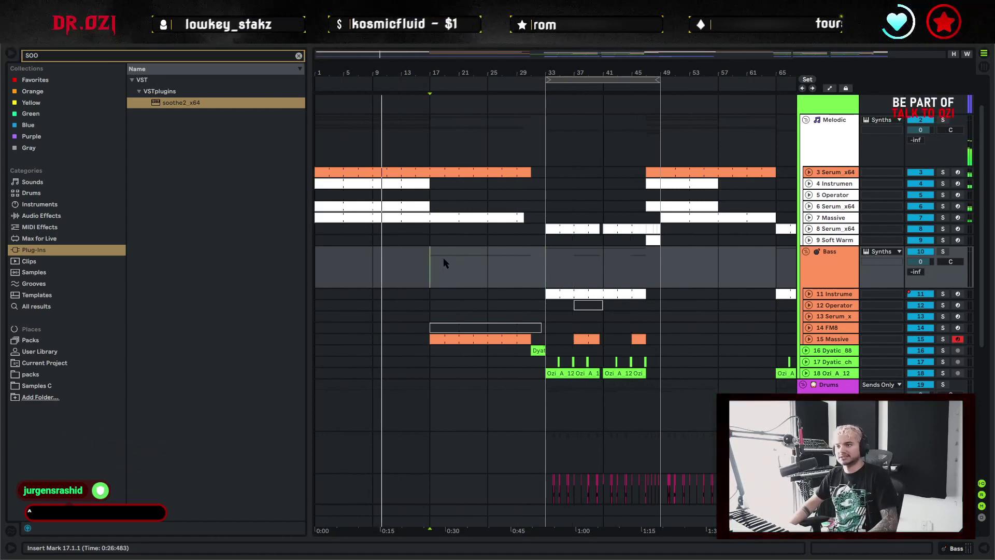
drag(446, 260, 533, 259)
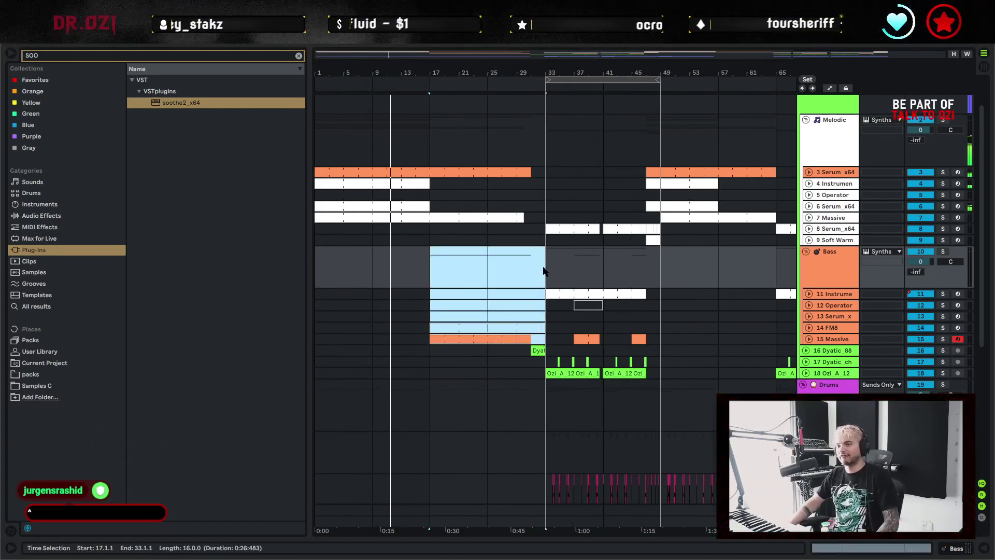
click(546, 267)
key(ctrl+1)
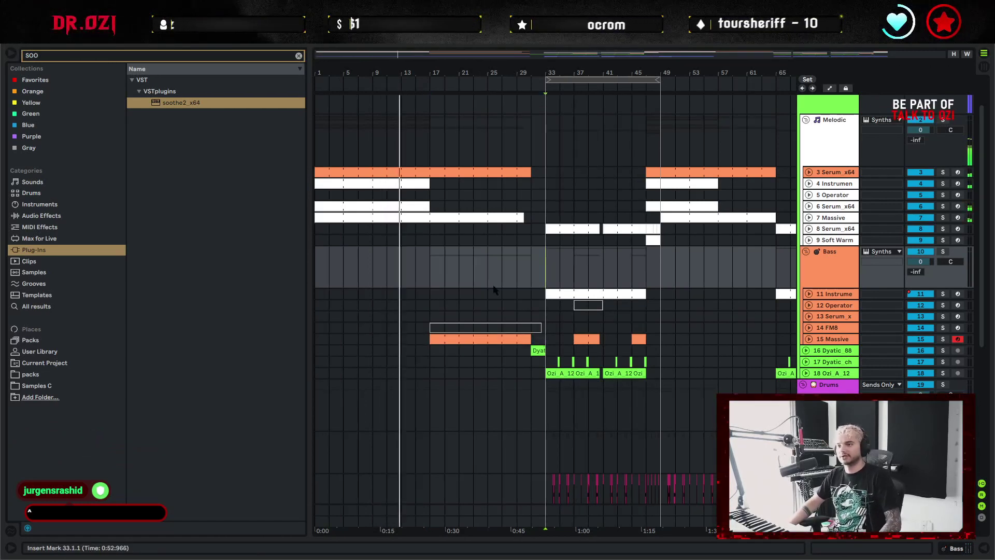
scroll(570, 322, down, 2)
scroll(478, 260, up, 2)
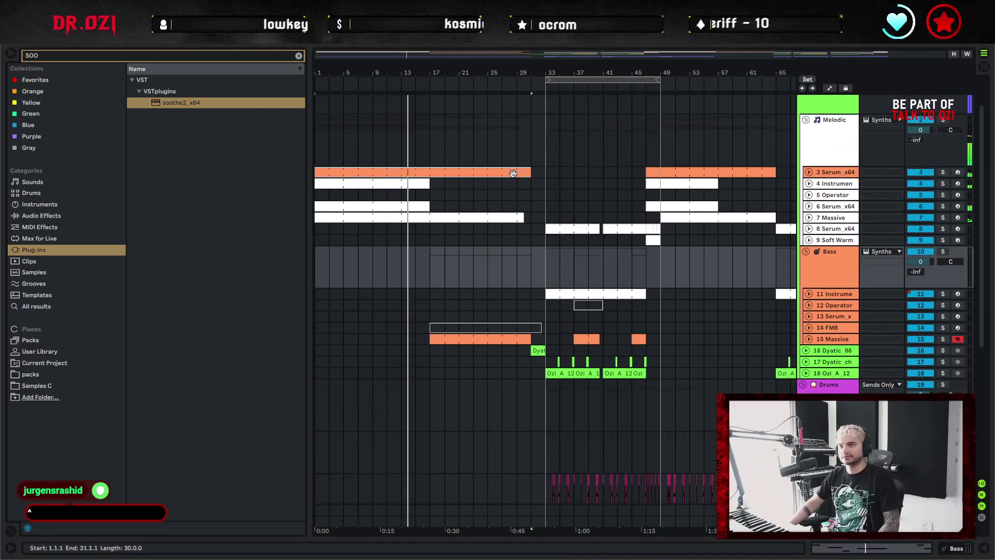
Shorten the first track 3 Serum_x64 clip so it ends at bar 17
drag(529, 173, 429, 177)
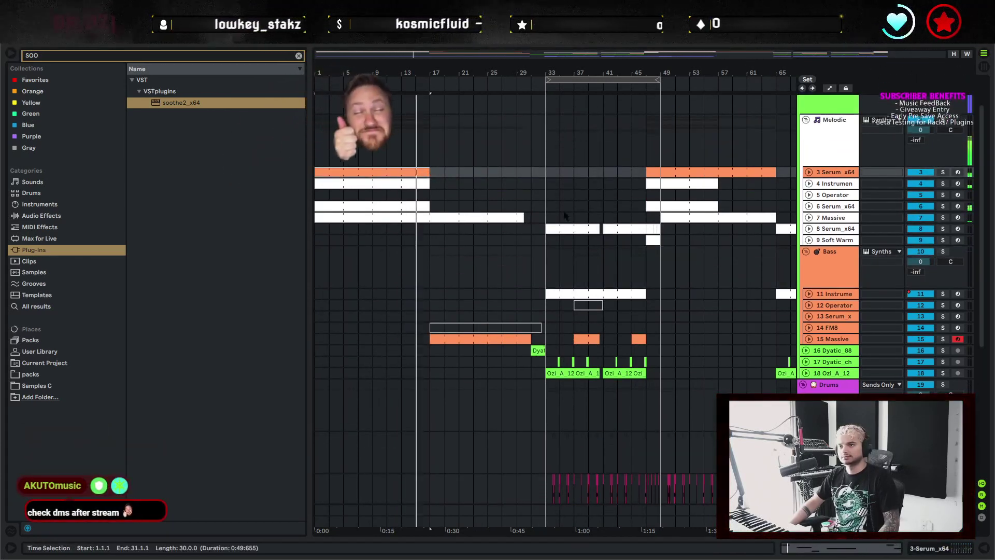
click(809, 218)
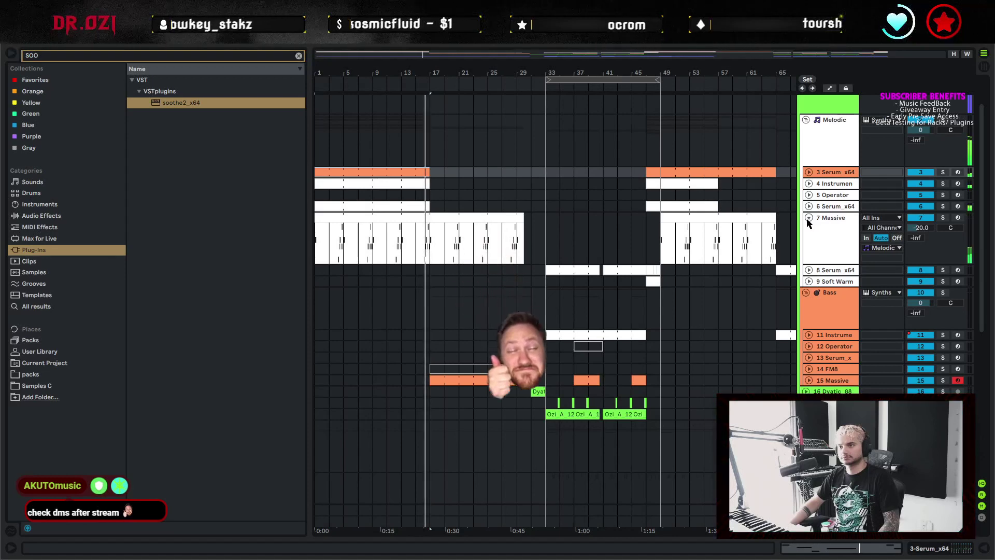
click(809, 218)
Examine the bass, vocal and drum tracks from bar 17 up to the first drop during playback
scroll(788, 290, down, 2)
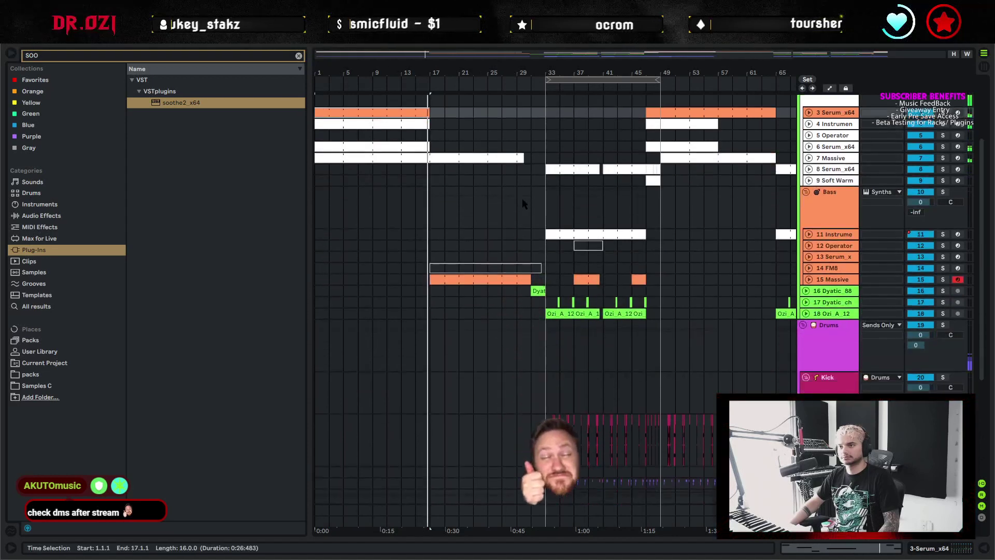
click(809, 279)
click(809, 279)
scroll(498, 310, down, 2)
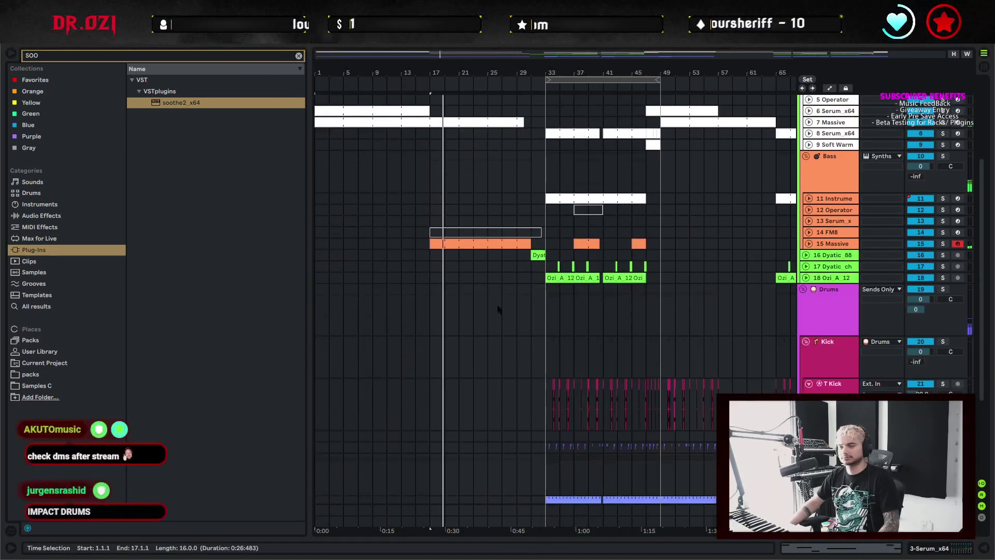
scroll(505, 305, down, 2)
scroll(506, 305, up, 3)
scroll(506, 305, down, 6)
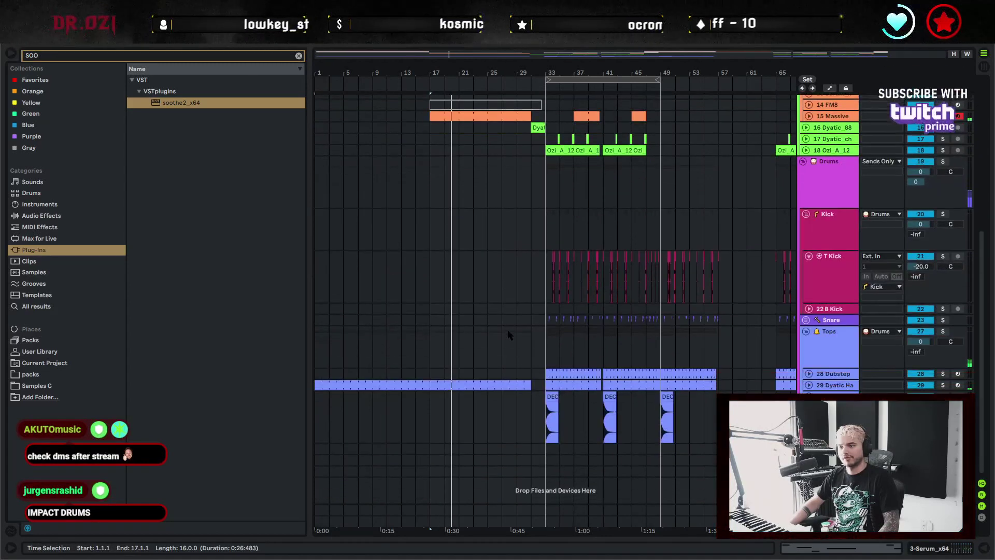
scroll(533, 319, up, 6)
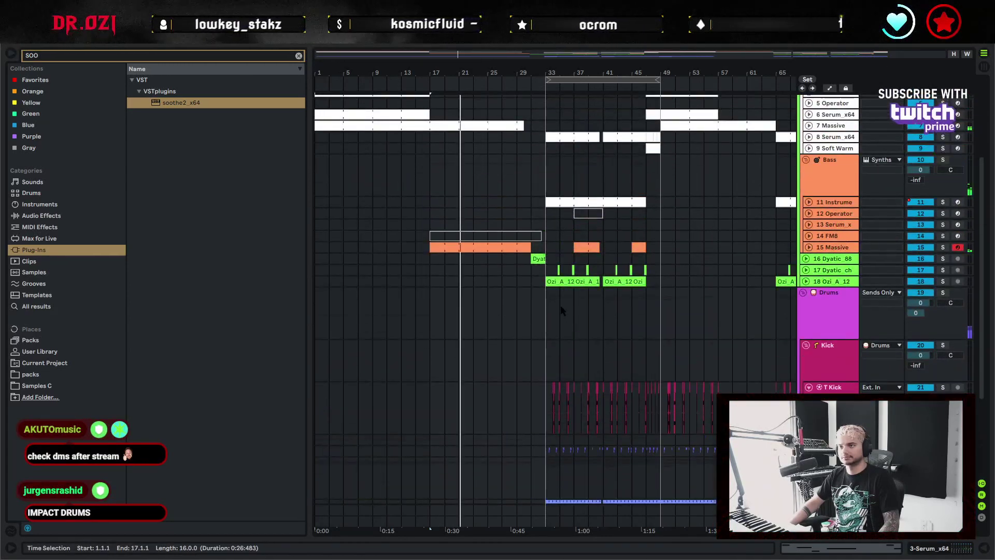
Shorten the first track 7 Massive clip so it ends at bar 26, and collapse the track
click(809, 125)
drag(515, 68, 442, 126)
click(560, 190)
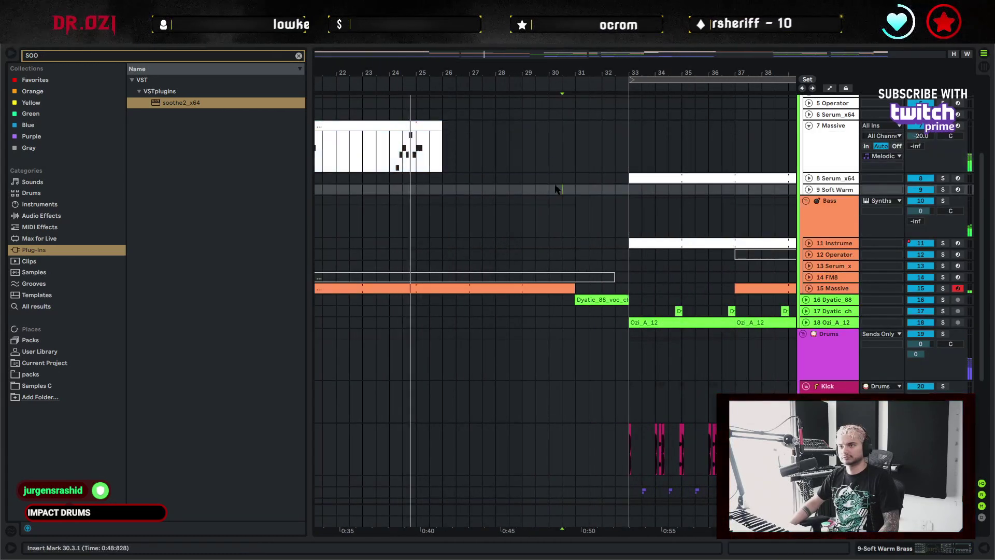
scroll(576, 255, down, 2)
drag(542, 291, 646, 386)
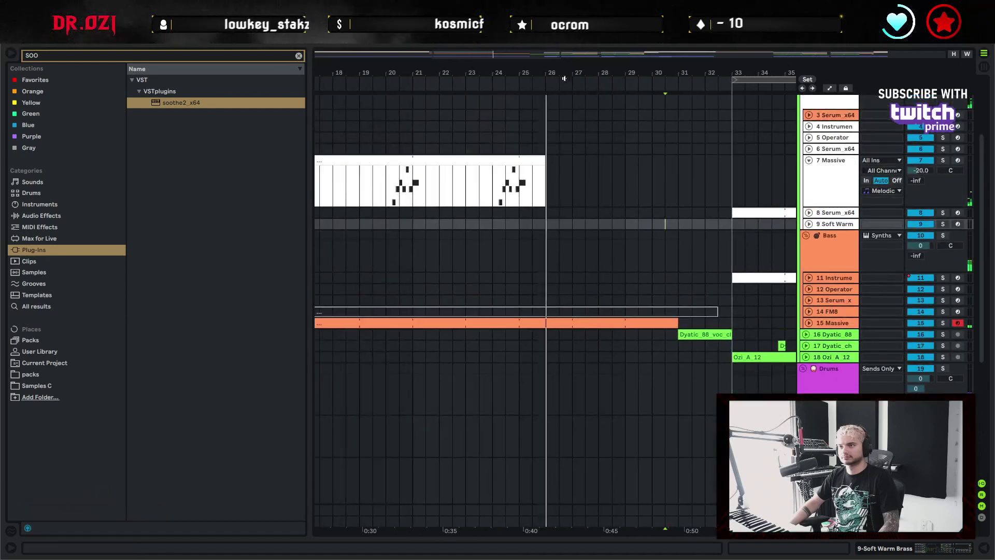
drag(564, 76, 564, 37)
drag(622, 260, 576, 244)
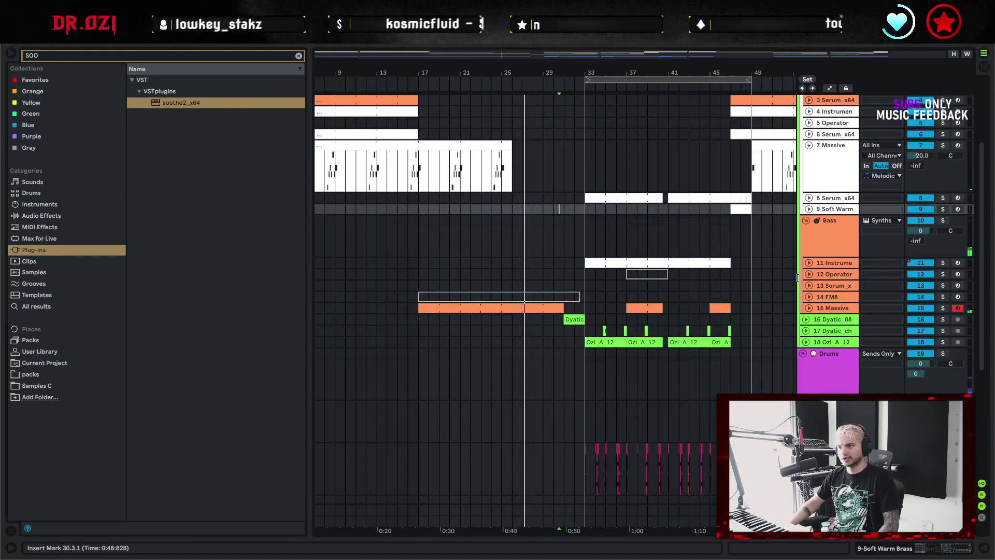
click(813, 147)
Fold the Bass group and set the track 16 Dyatic_88 vocal's volume to -28.7 dB
click(806, 180)
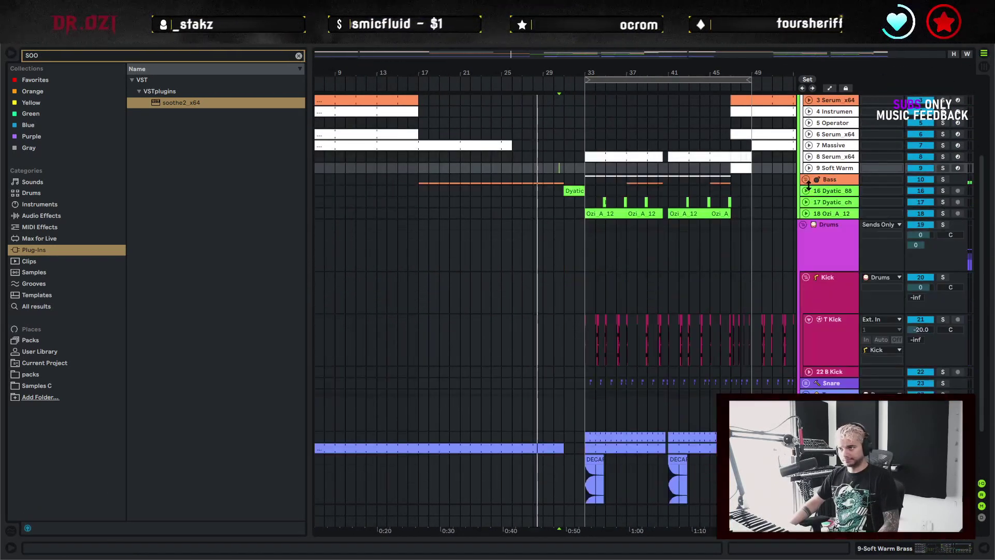
click(824, 191)
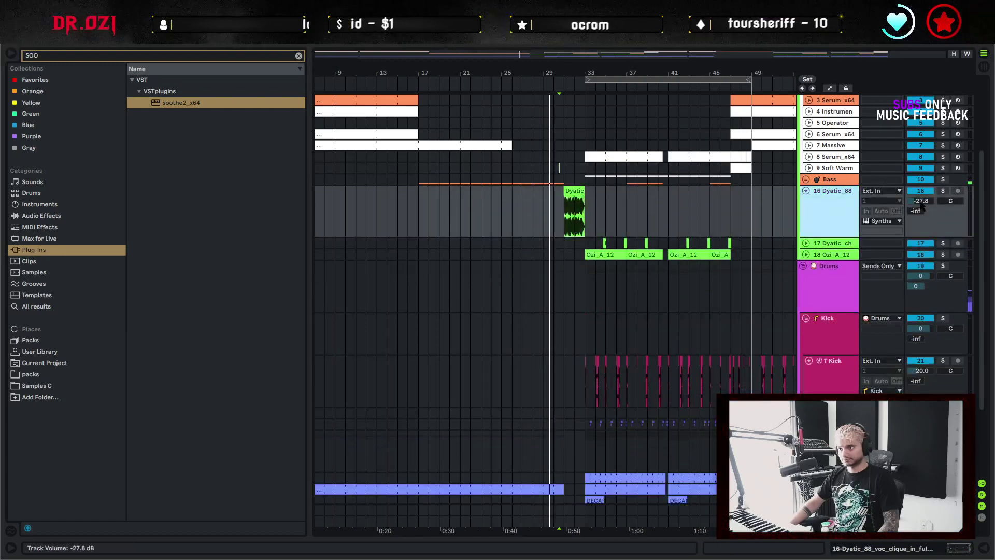
click(806, 191)
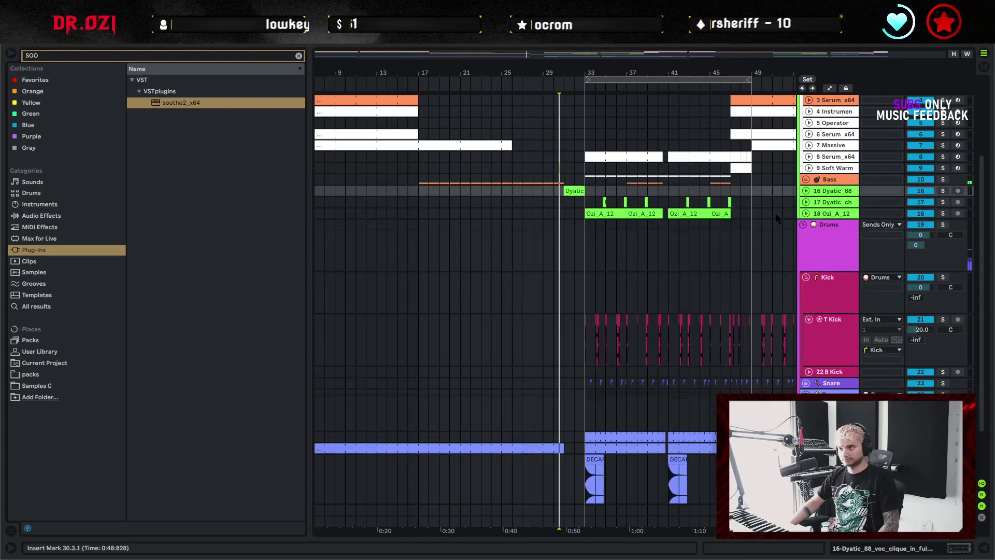
click(532, 217)
scroll(533, 219, up, 2)
click(806, 238)
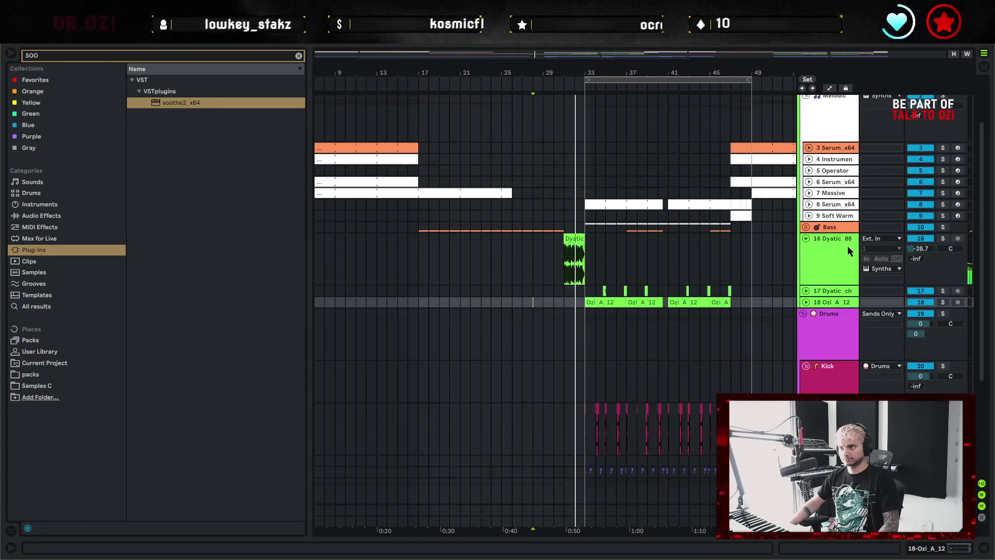
click(806, 239)
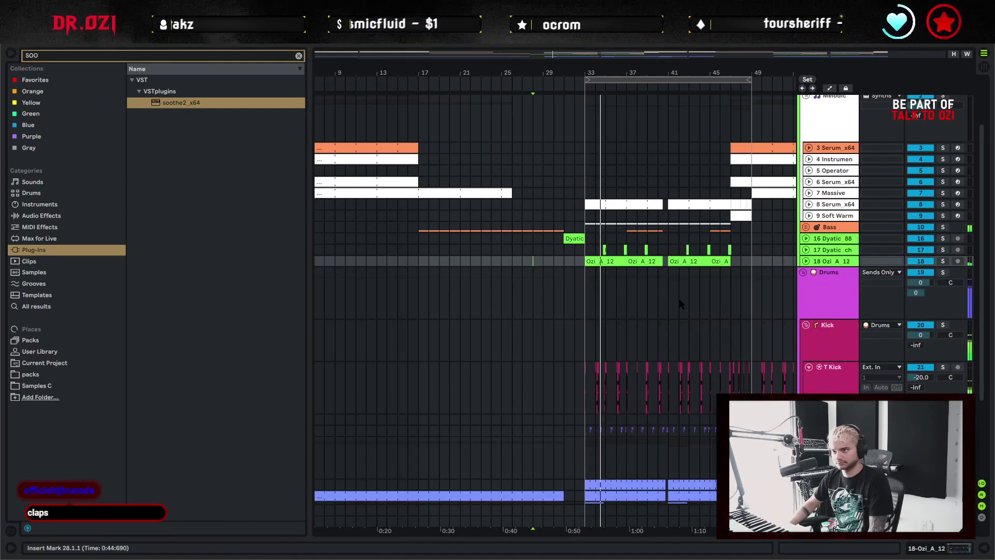
Expand track 18 Ozi_A_12 and delete its short slices around bars 43 and 45 and from 46.4.1 to 47.2.1
scroll(627, 309, right, 2)
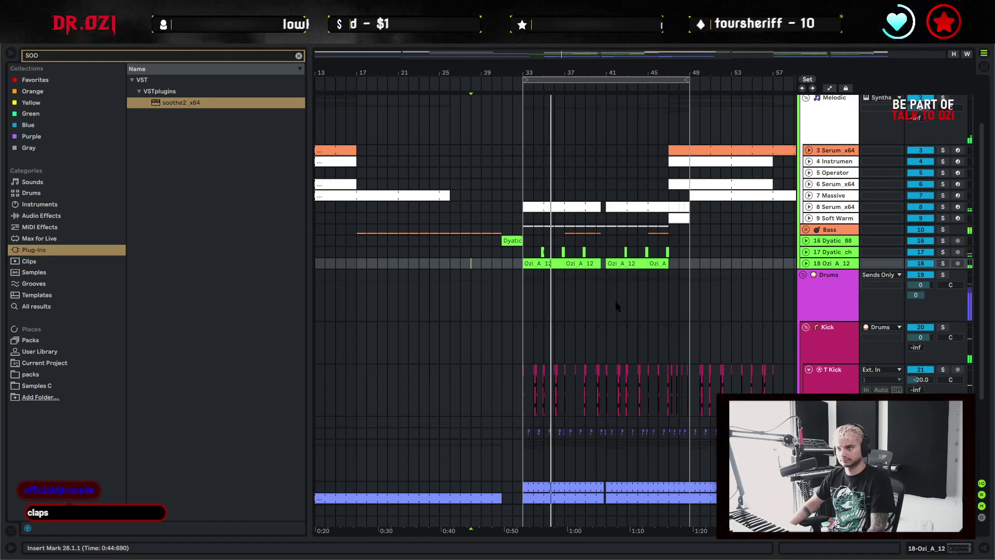
drag(584, 72, 667, 259)
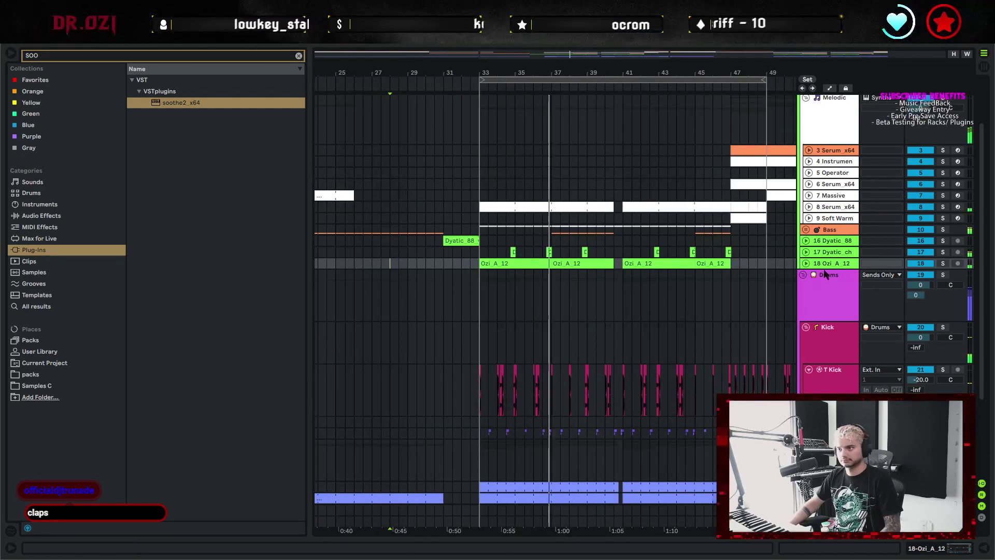
click(806, 263)
click(588, 285)
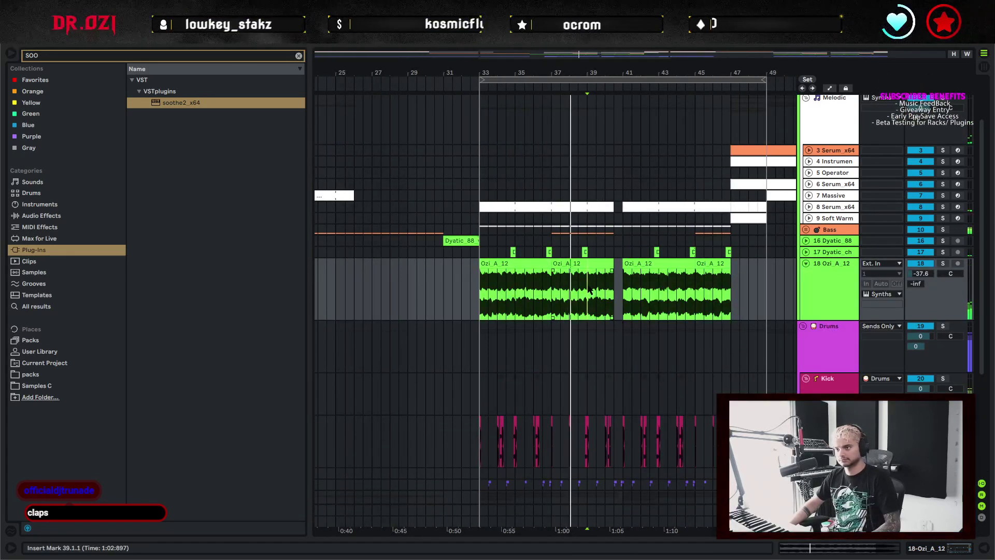
drag(603, 69, 599, 155)
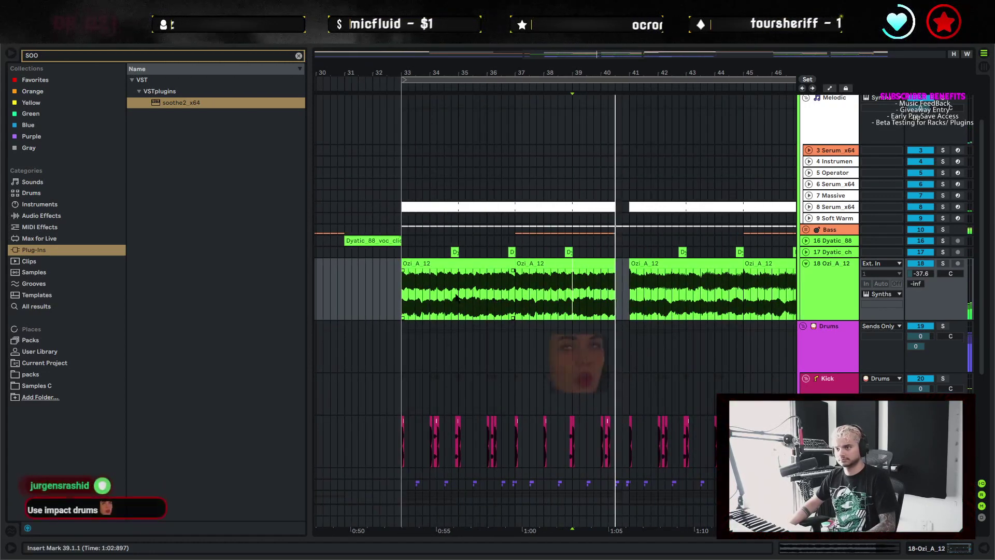
drag(679, 280, 777, 285)
key(Delete)
key(Delete)
key(Delete)
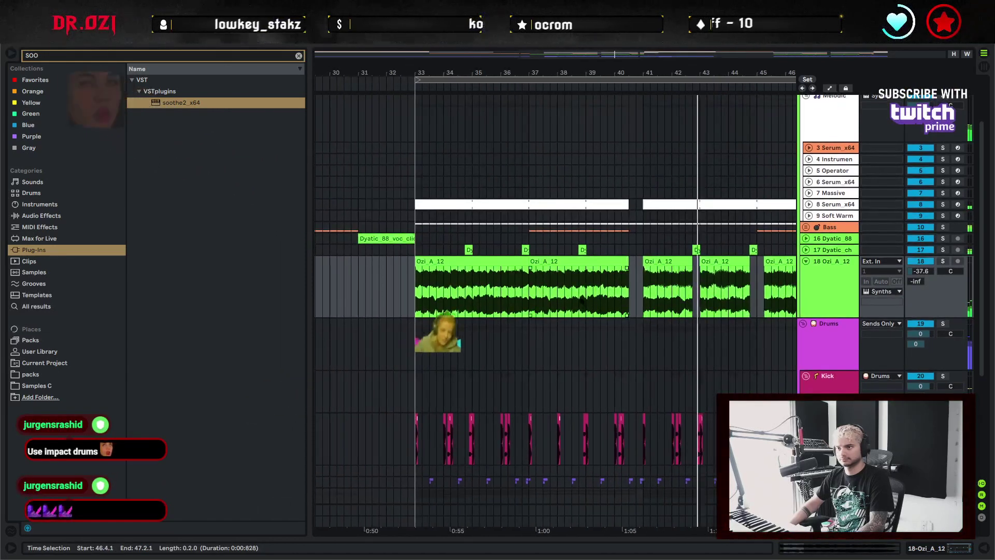
Delete the one-beat slices of the track 18 Ozi_A_12 clips just before bars 39, 37 and 35
drag(579, 287, 586, 288)
key(Delete)
drag(522, 288, 529, 288)
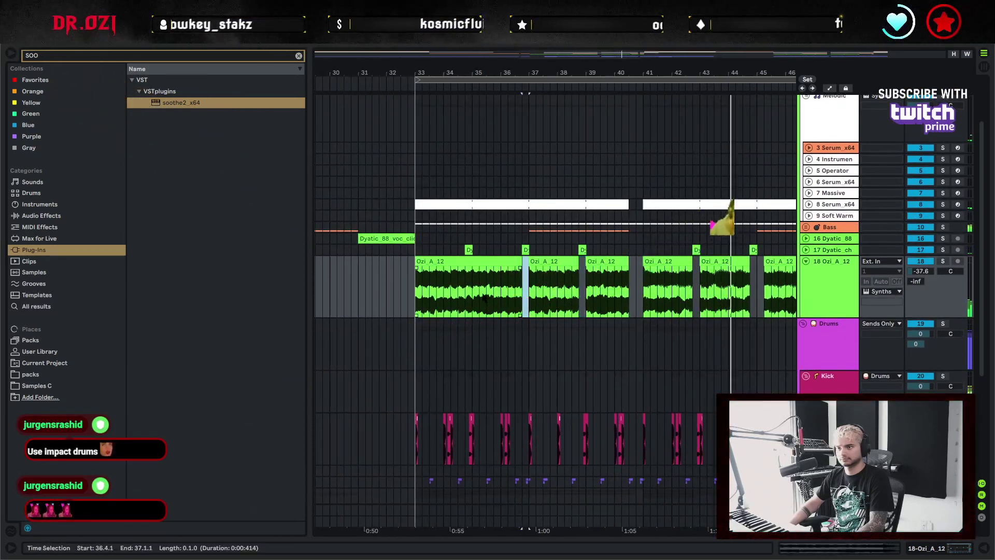
key(Delete)
drag(465, 288, 472, 288)
key(Delete)
click(486, 291)
Collapse track 18 and the Melodic group, and save the Live Set
drag(736, 283, 605, 275)
click(687, 305)
drag(710, 306, 773, 303)
drag(673, 73, 629, 37)
click(684, 292)
click(810, 259)
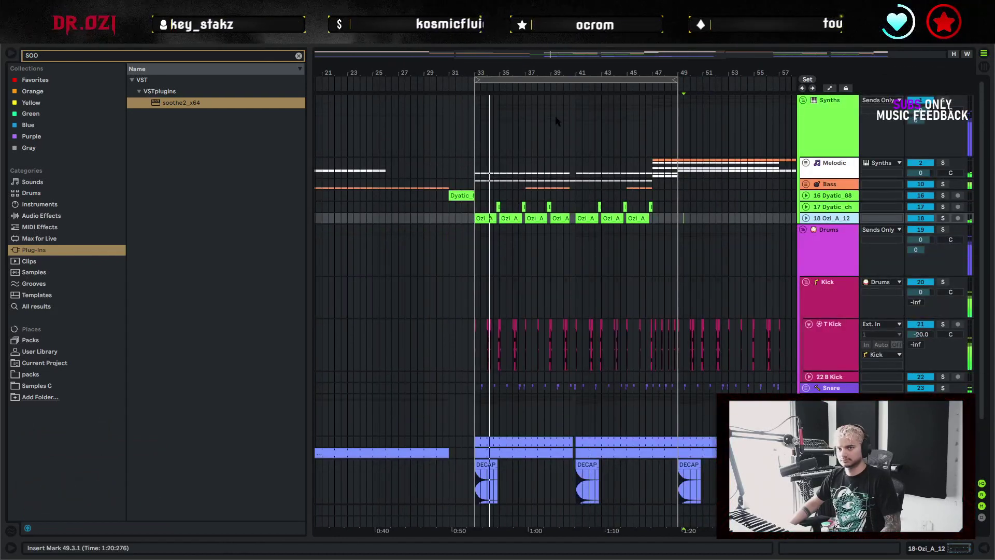
drag(583, 69, 583, 51)
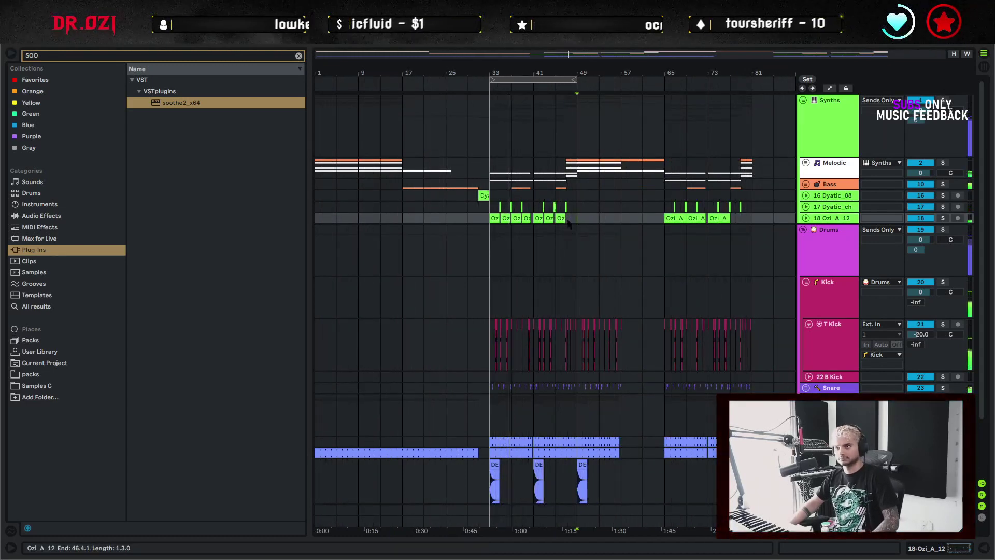
click(575, 266)
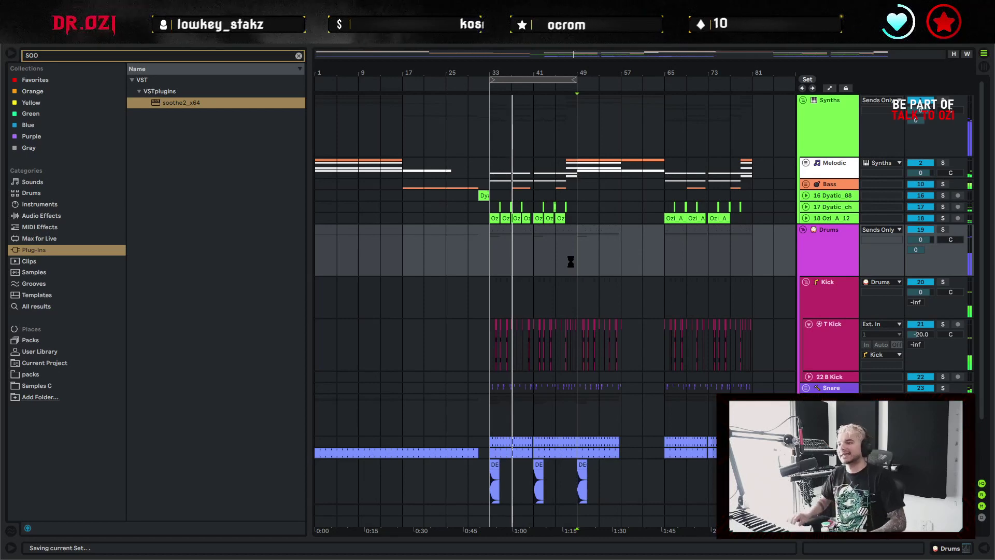
Unfold the Bass group and save track 11's Instrument Rack to the User Library as a preset named GUNSHOW
click(806, 184)
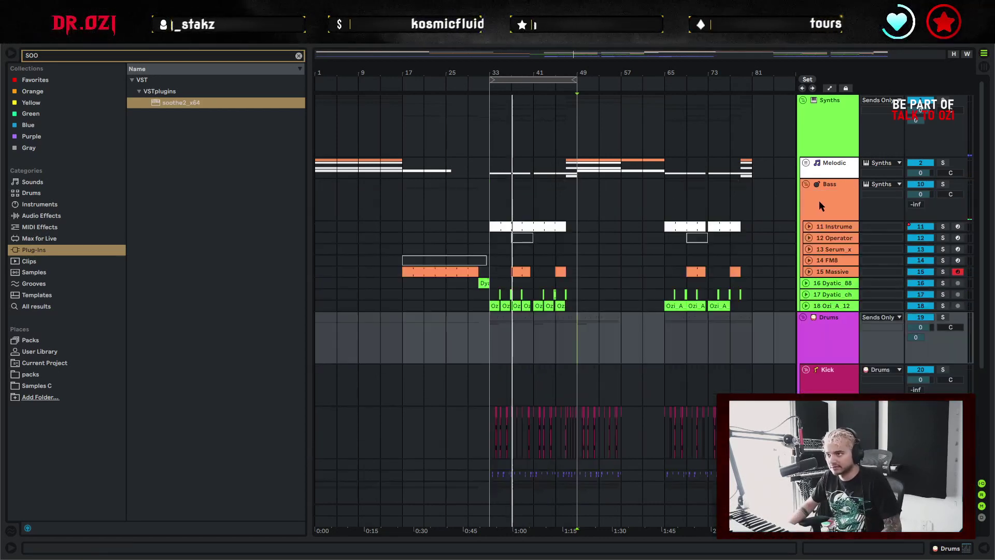
double_click(822, 228)
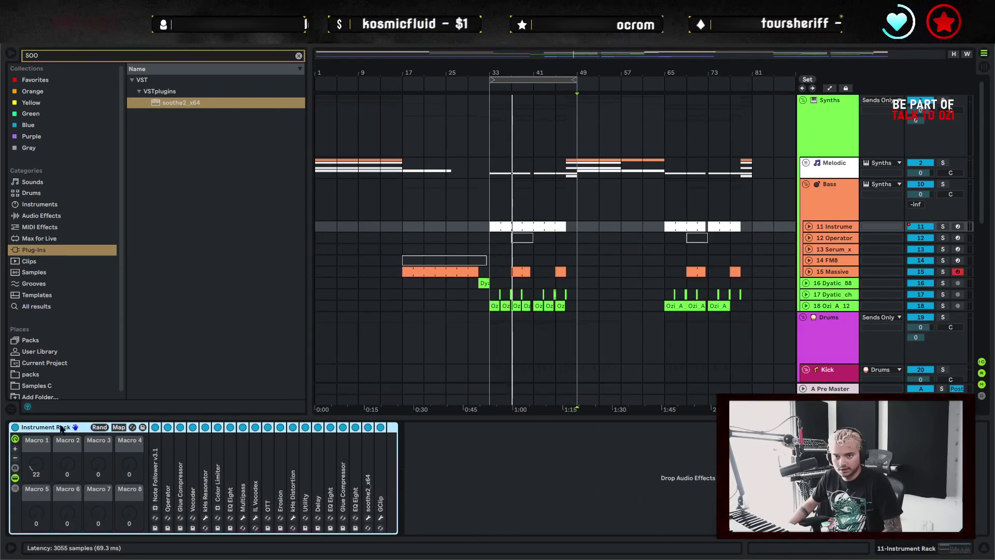
double_click(51, 426)
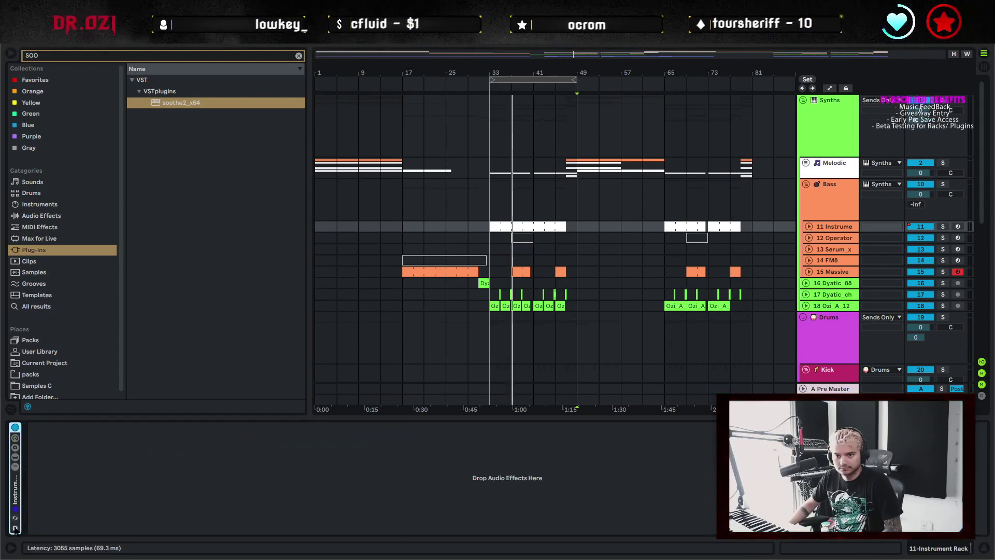
click(15, 528)
text(GUNSH)
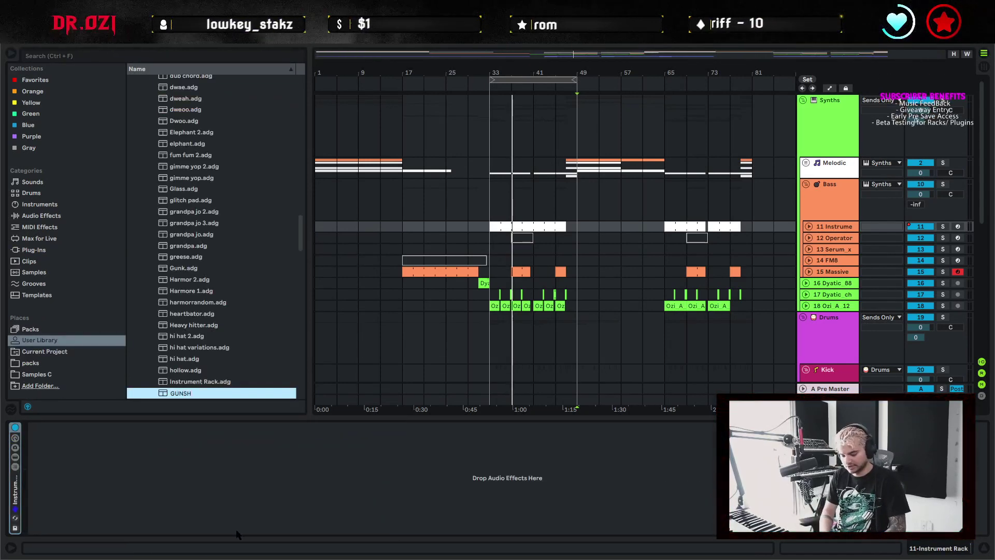
text(OW)
key(Return)
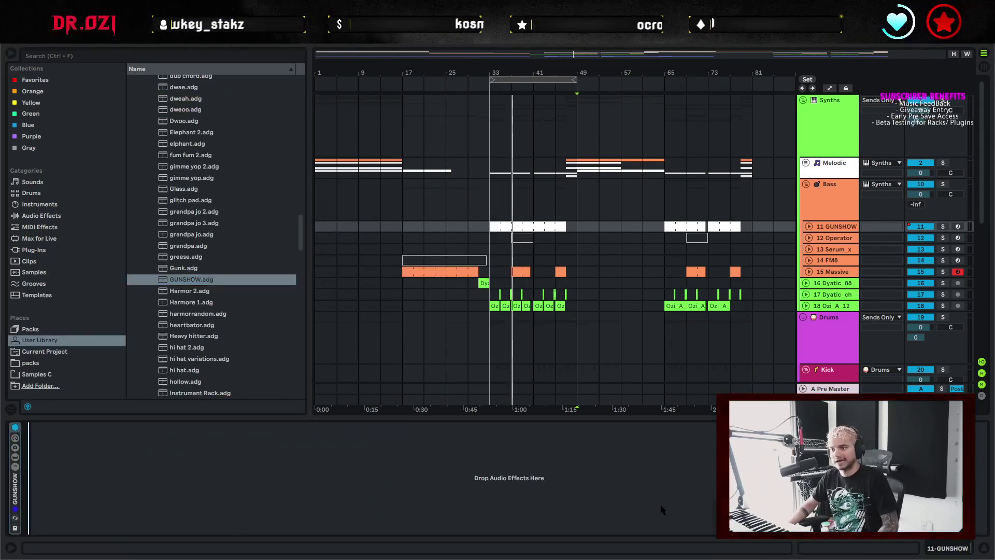
click(537, 221)
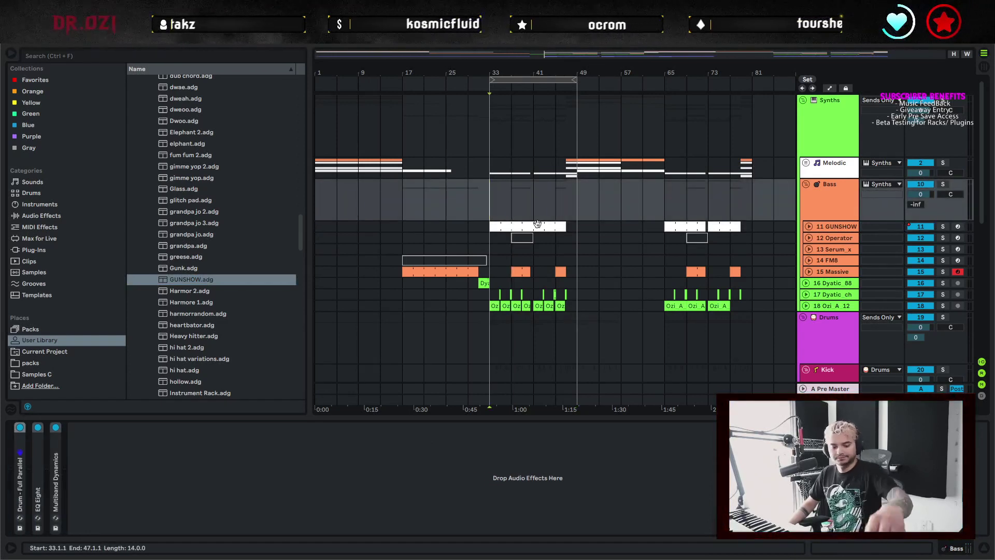